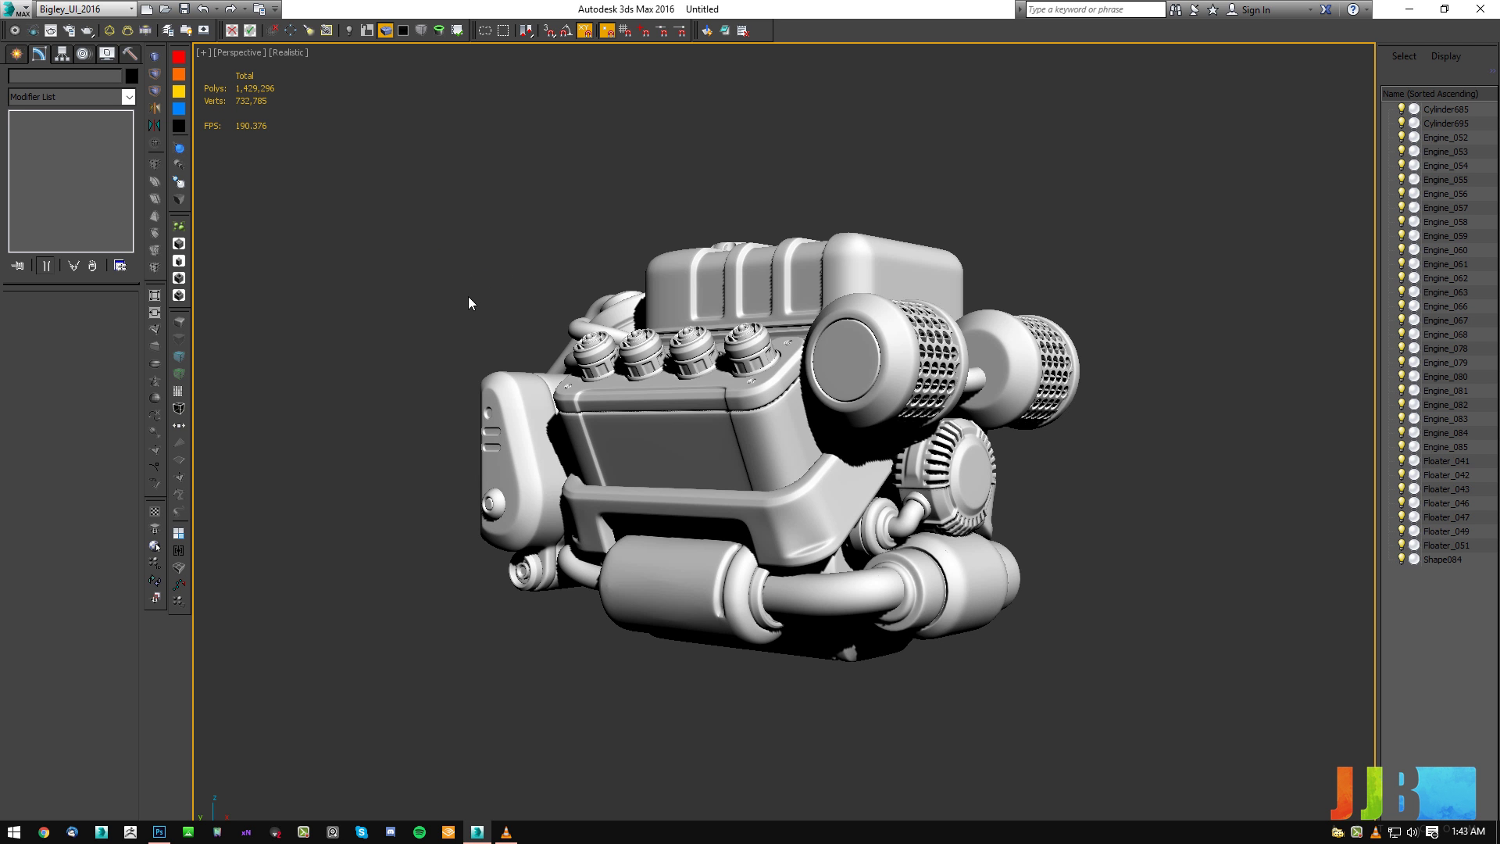
# Merge all material cubes from Materials.max into the engine scene and deselect them.
pyautogui.keyDown('alt'); pyautogui.moveTo(808, 305); pyautogui.dragTo(665, 428, button='middle'); pyautogui.keyUp('alt')
pyautogui.scroll(4, 665, 428)
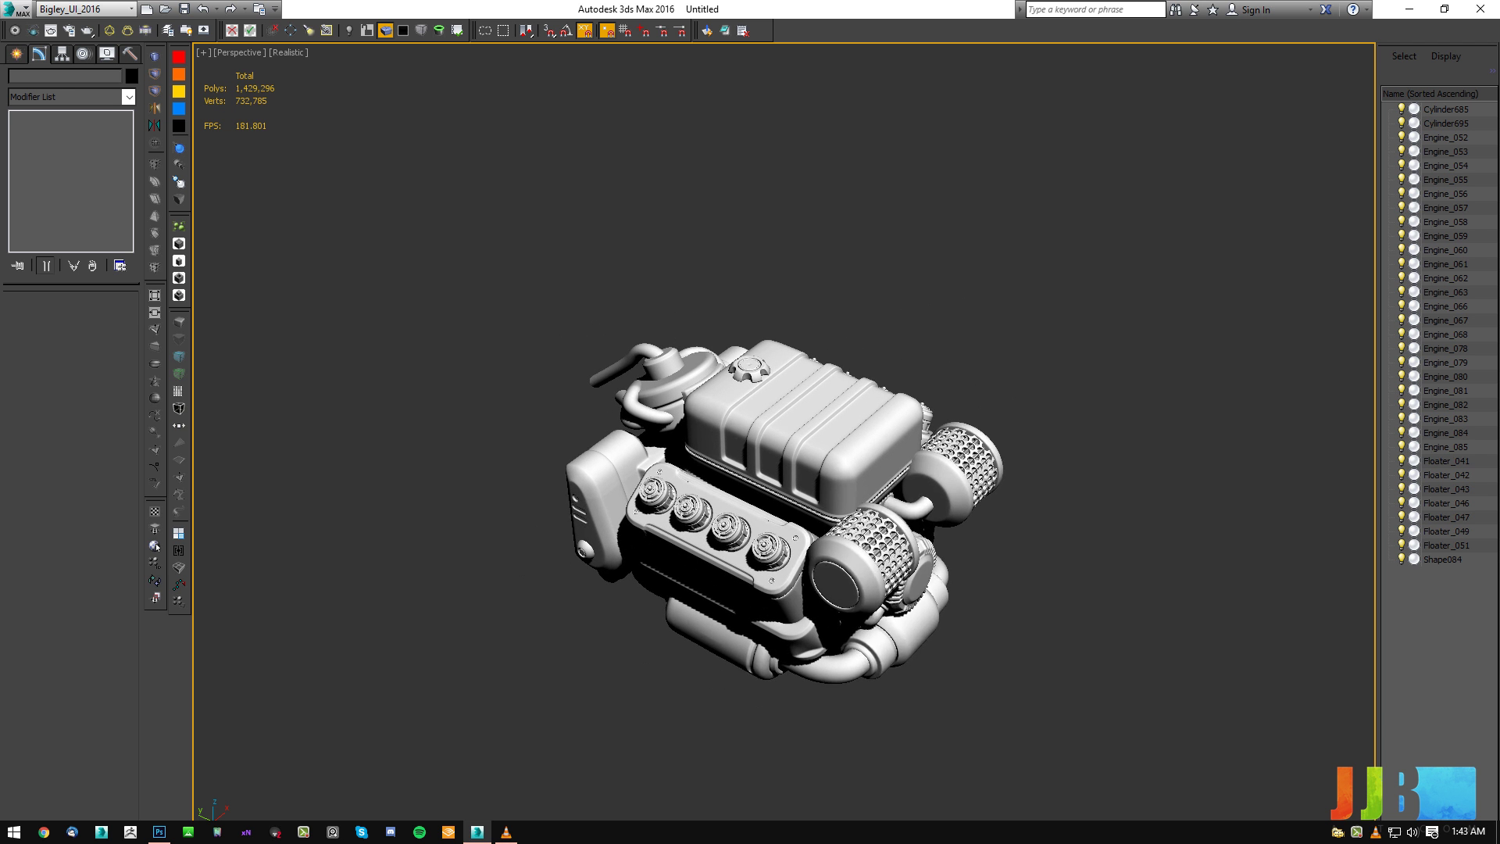
pyautogui.rightClick(522, 410)
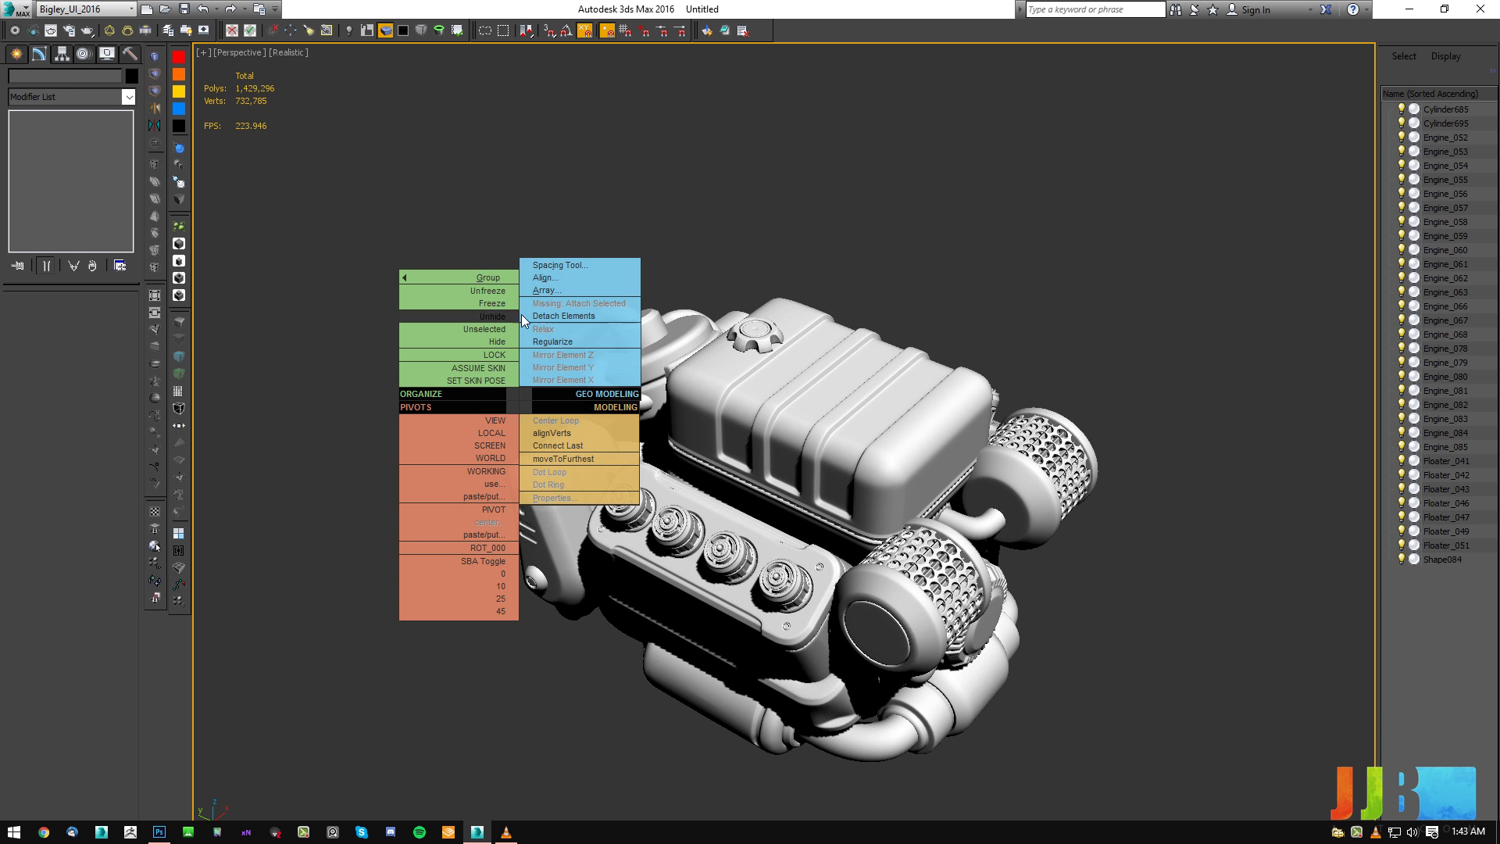
pyautogui.keyDown('ctrl'); pyautogui.rightClick(748, 261); pyautogui.keyUp('ctrl')
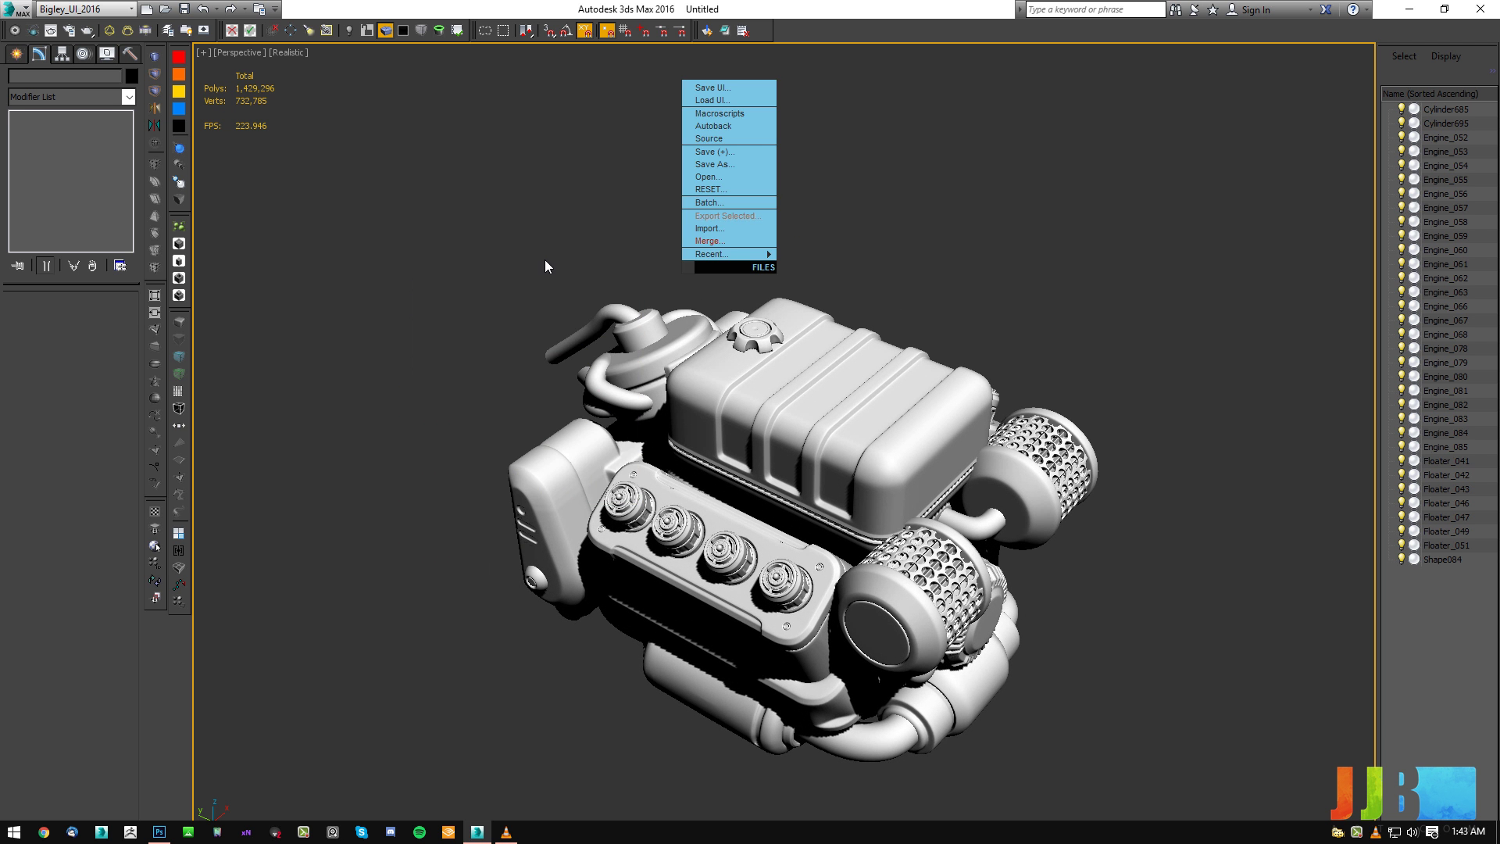
pyautogui.click(720, 241)
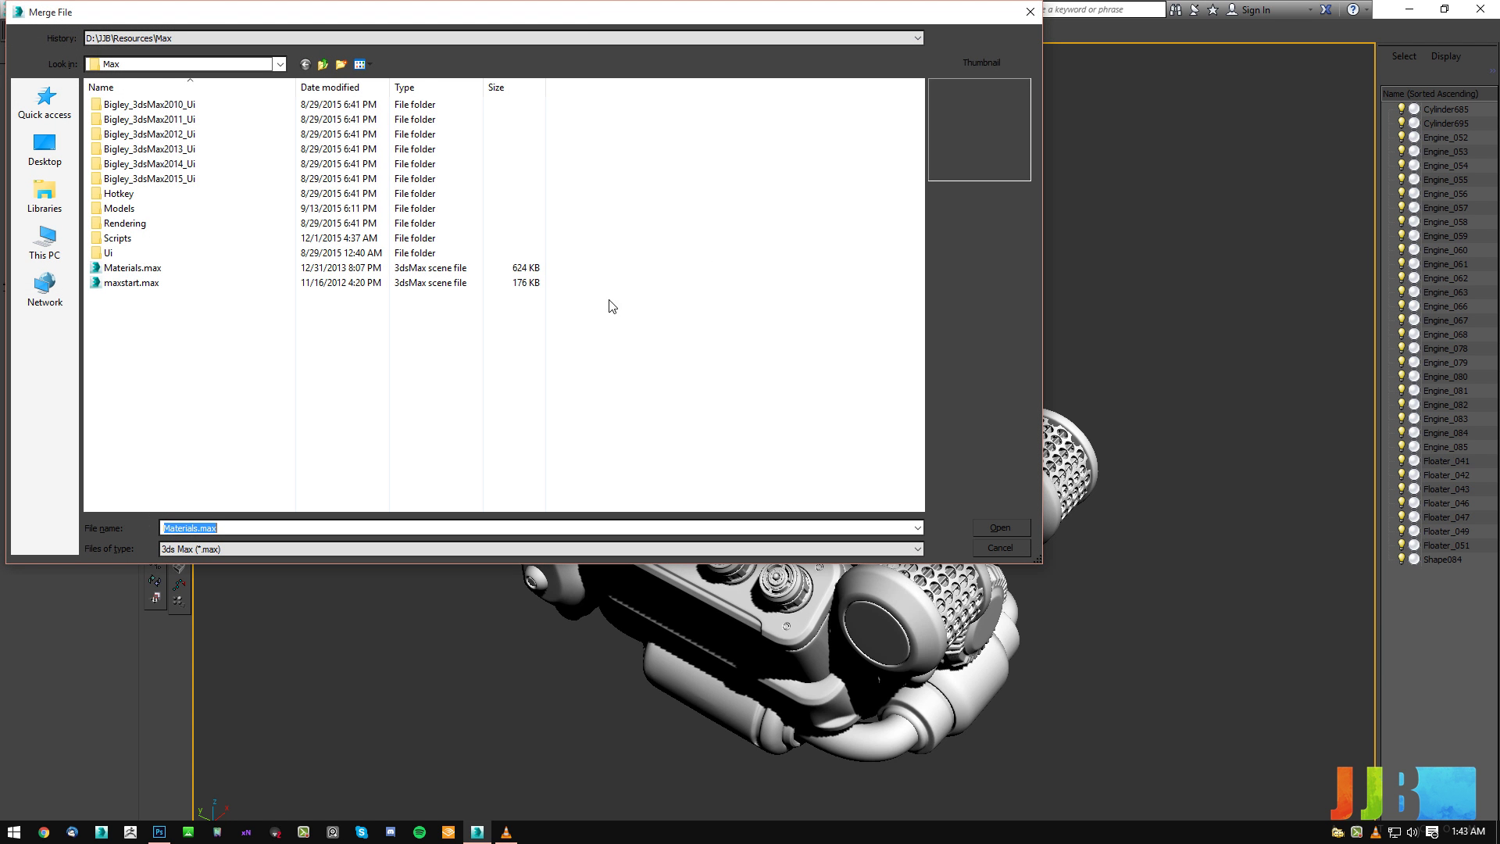
pyautogui.doubleClick(130, 270)
pyautogui.moveTo(663, 288); pyautogui.dragTo(677, 484)
pyautogui.click(805, 598)
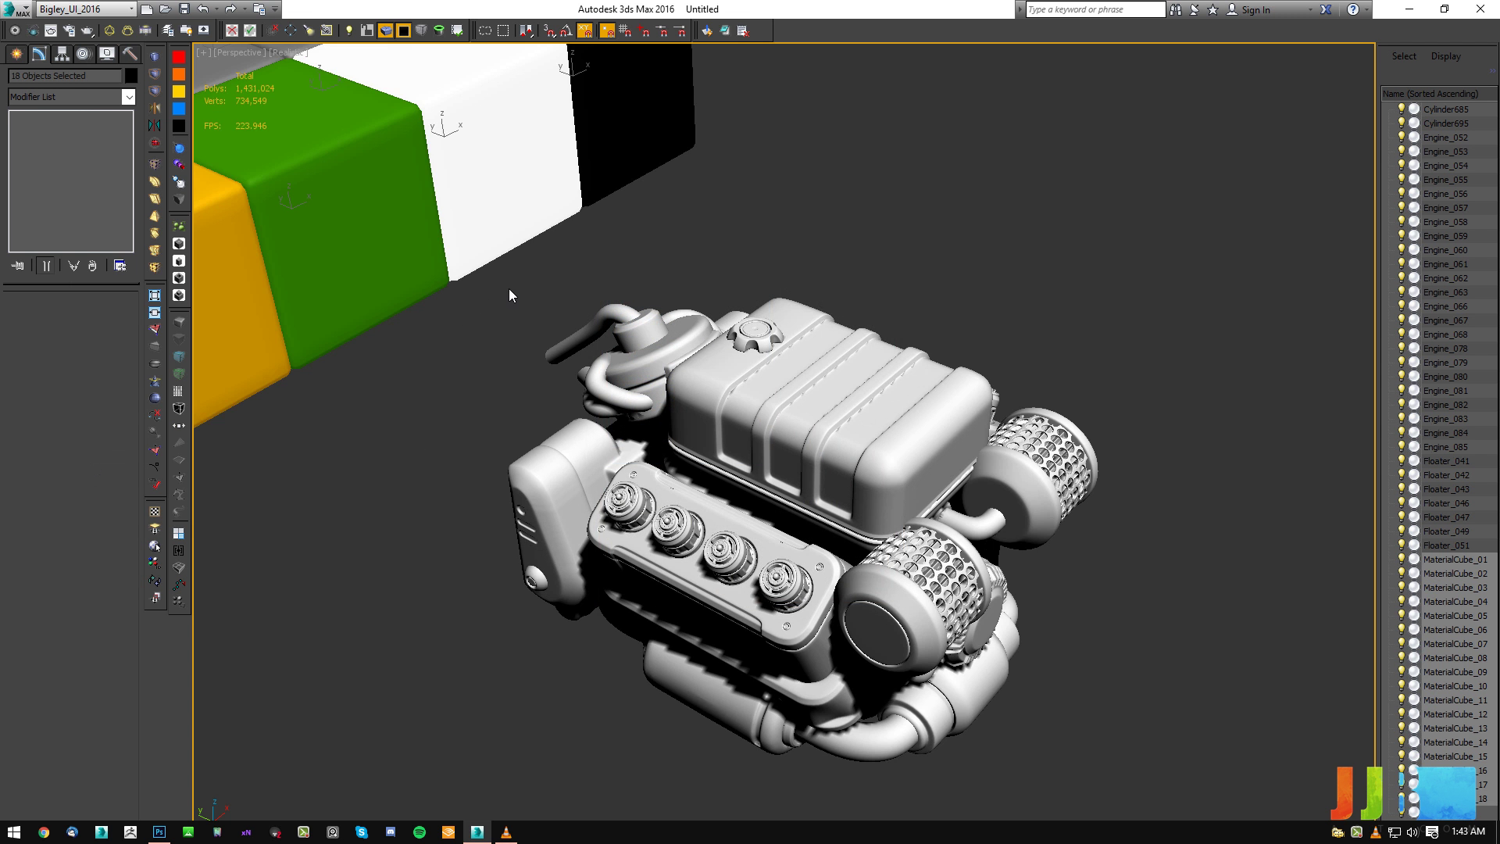
pyautogui.moveTo(516, 258); pyautogui.dragTo(681, 358, button='middle')
pyautogui.scroll(-3, 678, 359)
pyautogui.moveTo(560, 376); pyautogui.dragTo(748, 348, button='middle')
pyautogui.click(544, 616)
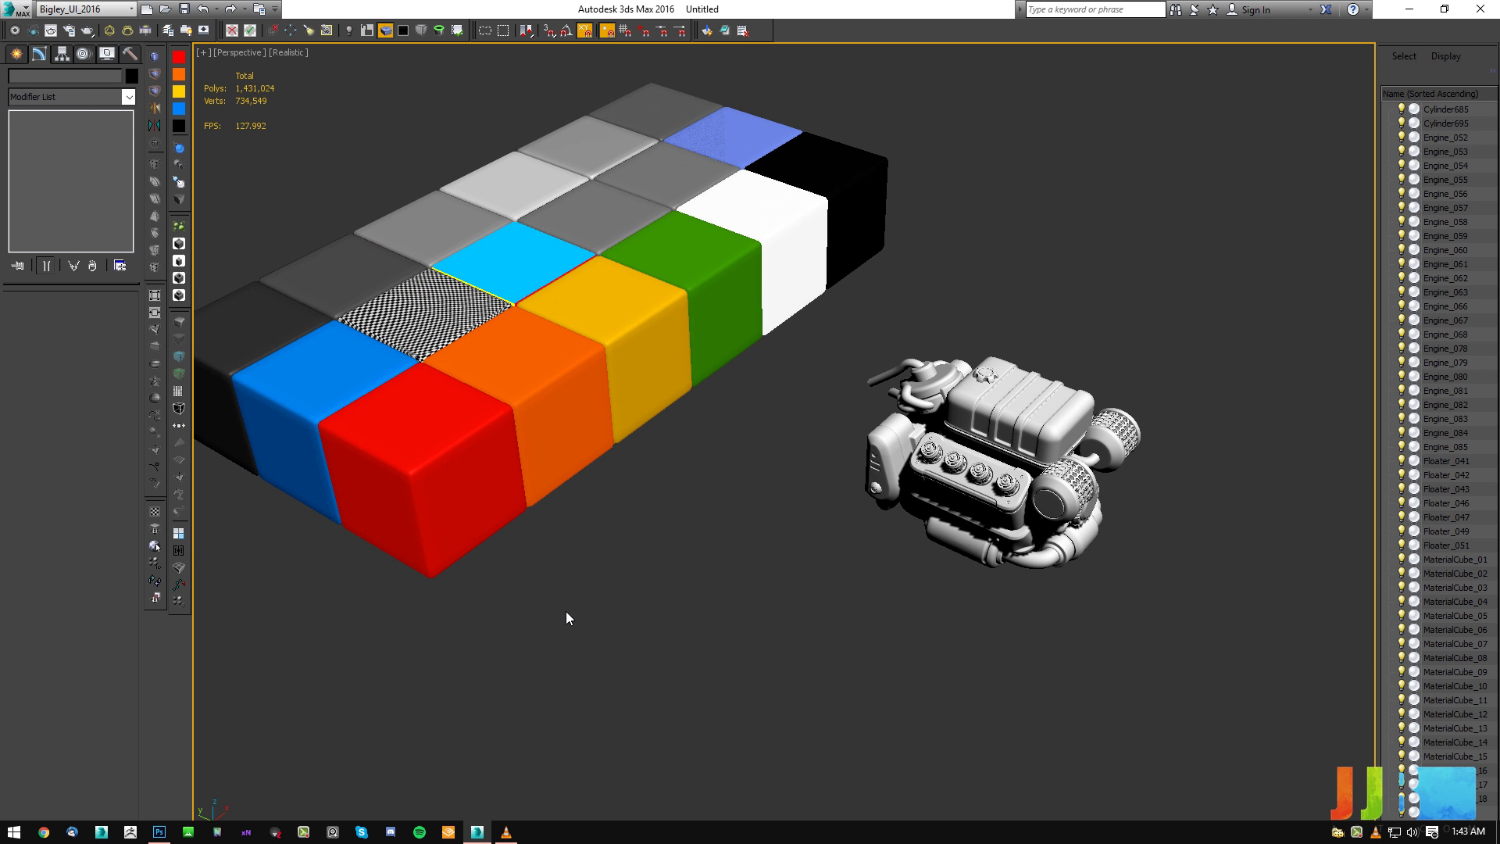
# Open the Material Editor and sample Marker_Red and Marker_Orange from their cubes into the first two slots of the fourth row.
pyautogui.press('m')
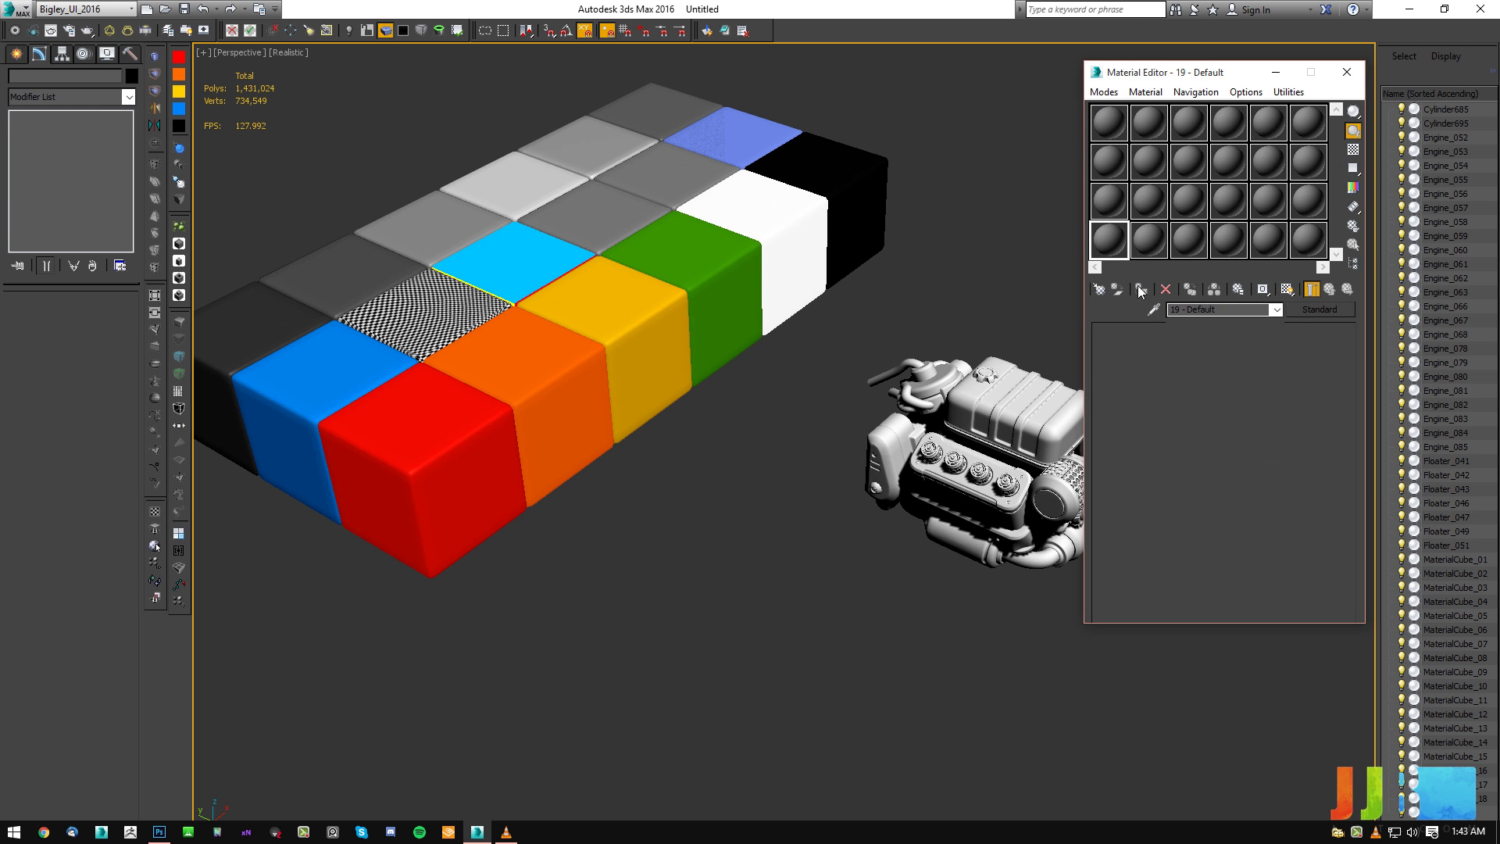
pyautogui.click(523, 424)
pyautogui.click(883, 351)
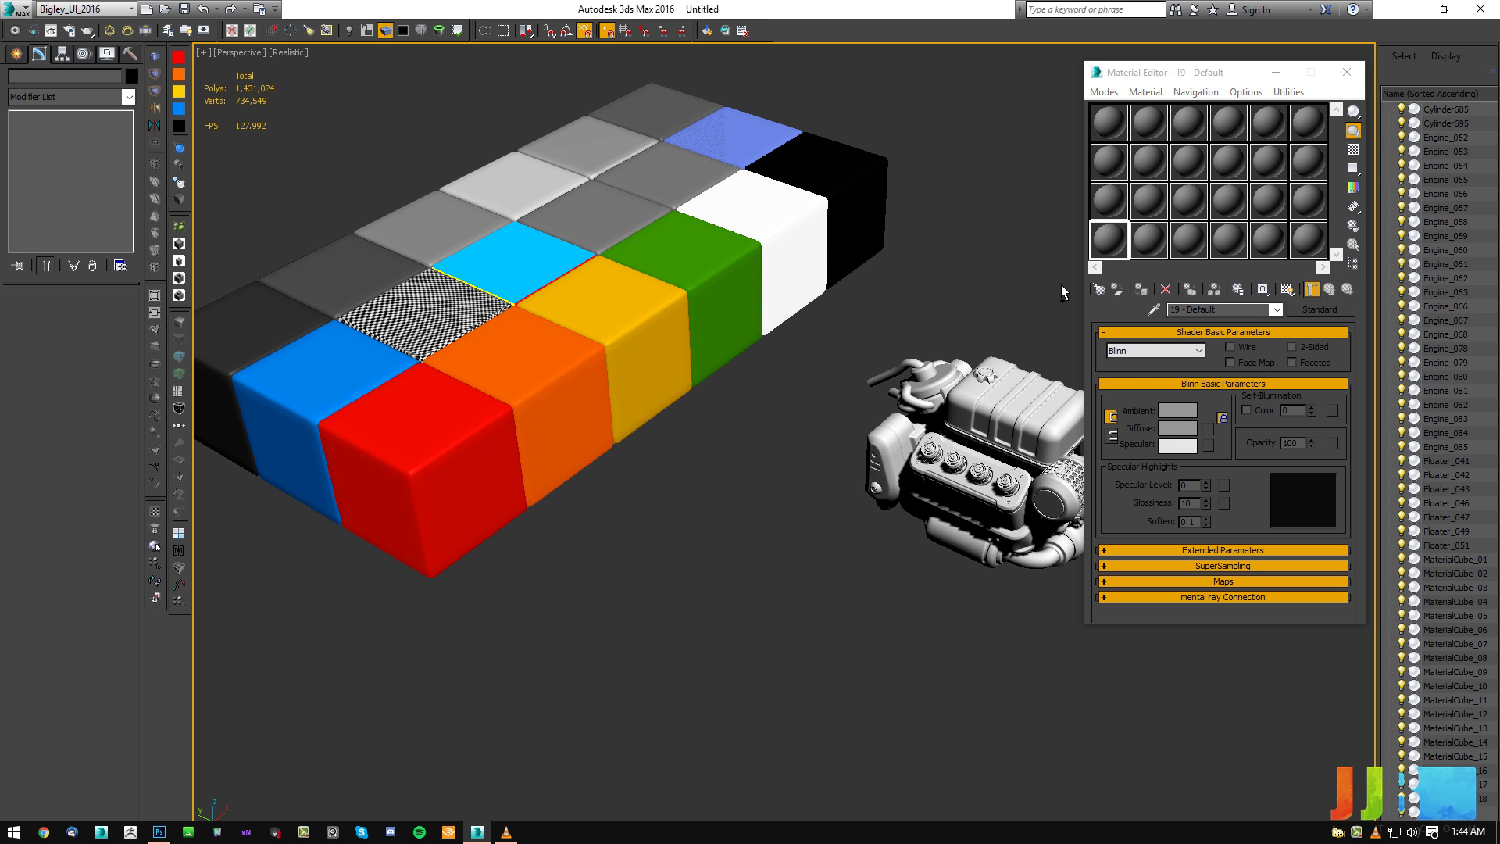
pyautogui.click(1122, 246)
pyautogui.click(1153, 309)
pyautogui.click(462, 471)
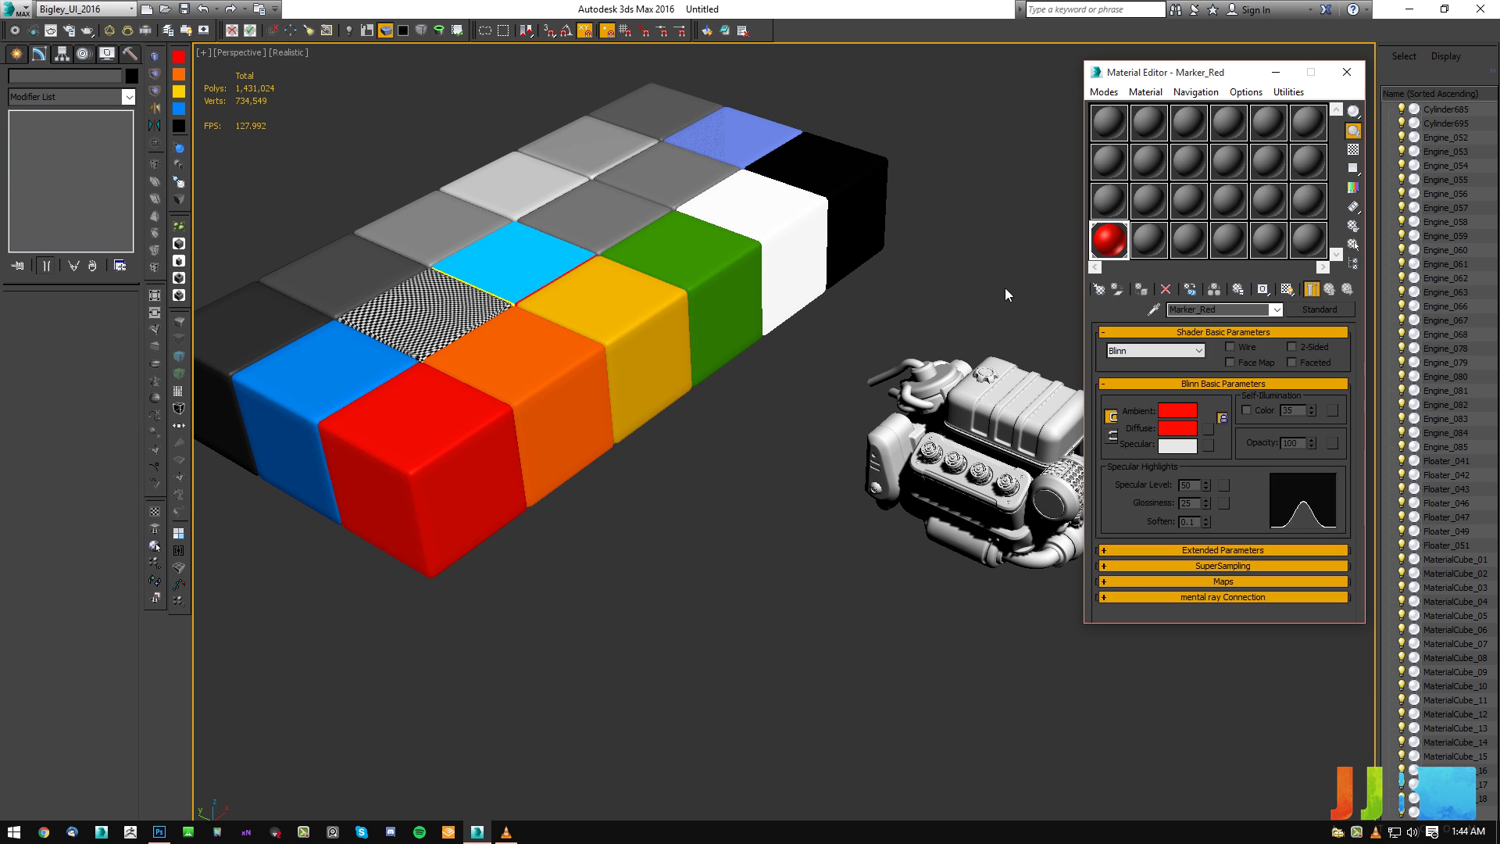
pyautogui.click(1154, 238)
pyautogui.click(1153, 310)
pyautogui.click(547, 363)
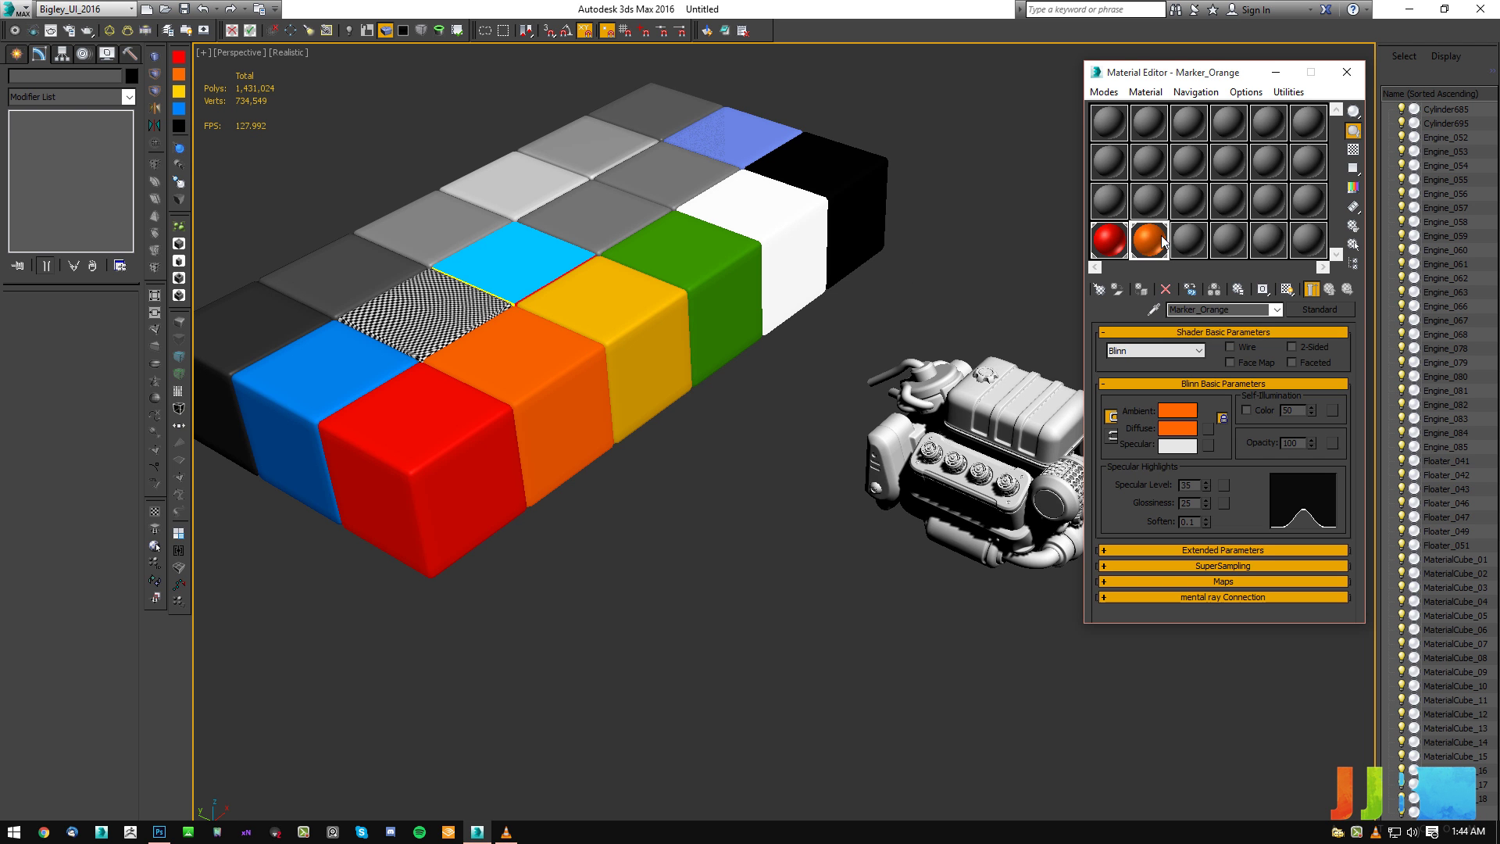
# Sample the yellow and green cubes' materials into the third and fourth slots of the fourth row.
pyautogui.click(1188, 239)
pyautogui.click(1153, 309)
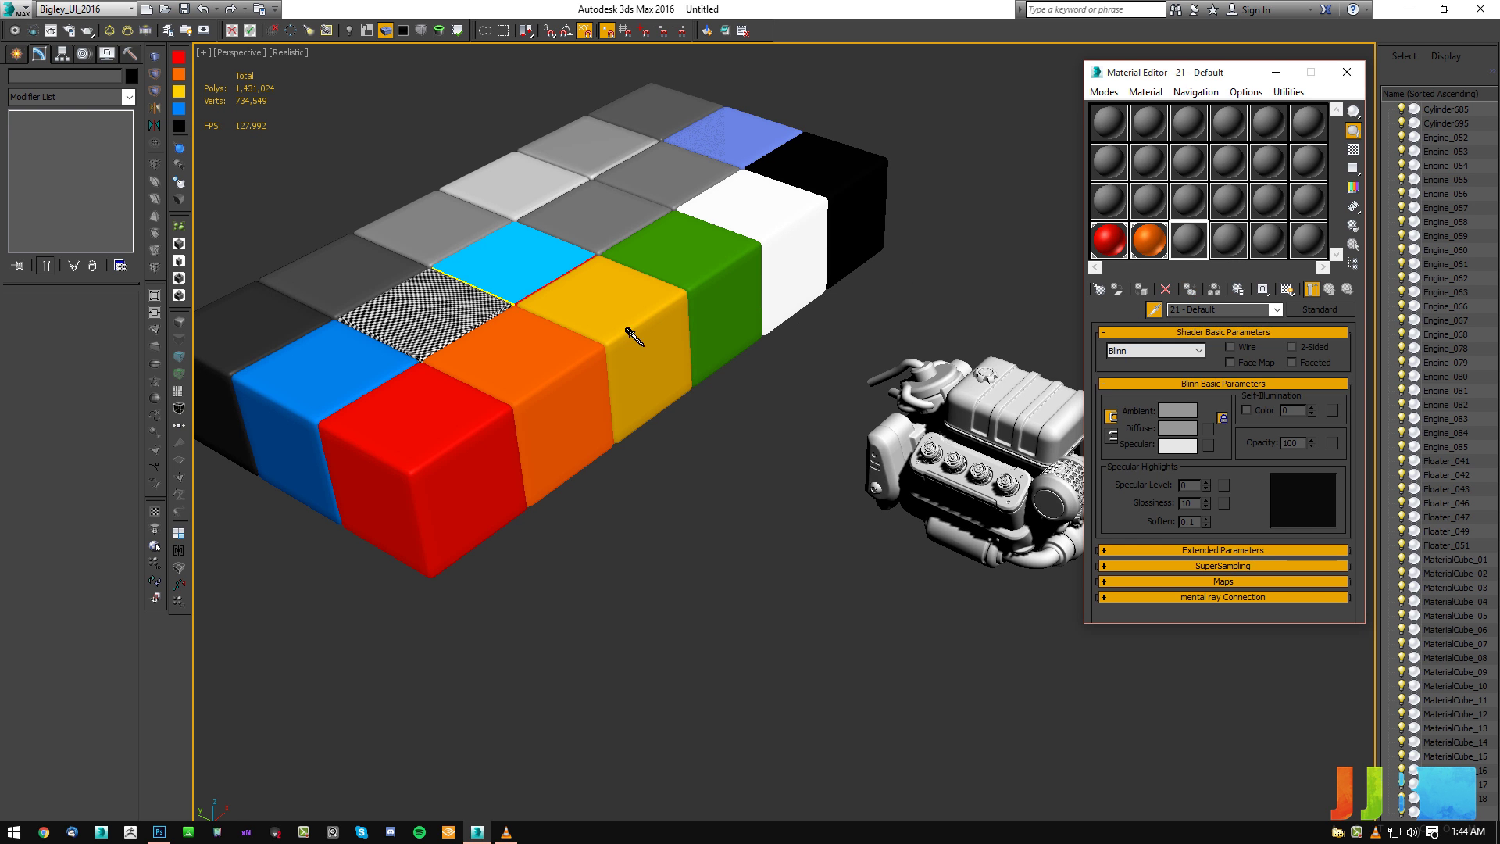
pyautogui.click(616, 301)
pyautogui.click(1228, 239)
pyautogui.click(1153, 309)
pyautogui.click(737, 271)
# Sample the white and black cubes' materials into the last two slots of the fourth row.
pyautogui.click(1268, 239)
pyautogui.click(1153, 310)
pyautogui.click(773, 242)
pyautogui.click(1307, 239)
pyautogui.click(1153, 309)
pyautogui.click(859, 237)
# Sample Highpoly_Darker and Highpoly_Dark from the two darkest grey cubes into the first two slots of the first row.
pyautogui.moveTo(541, 329); pyautogui.dragTo(705, 356, button='middle')
pyautogui.keyDown('alt'); pyautogui.moveTo(596, 317); pyautogui.dragTo(592, 303, button='middle'); pyautogui.keyUp('alt')
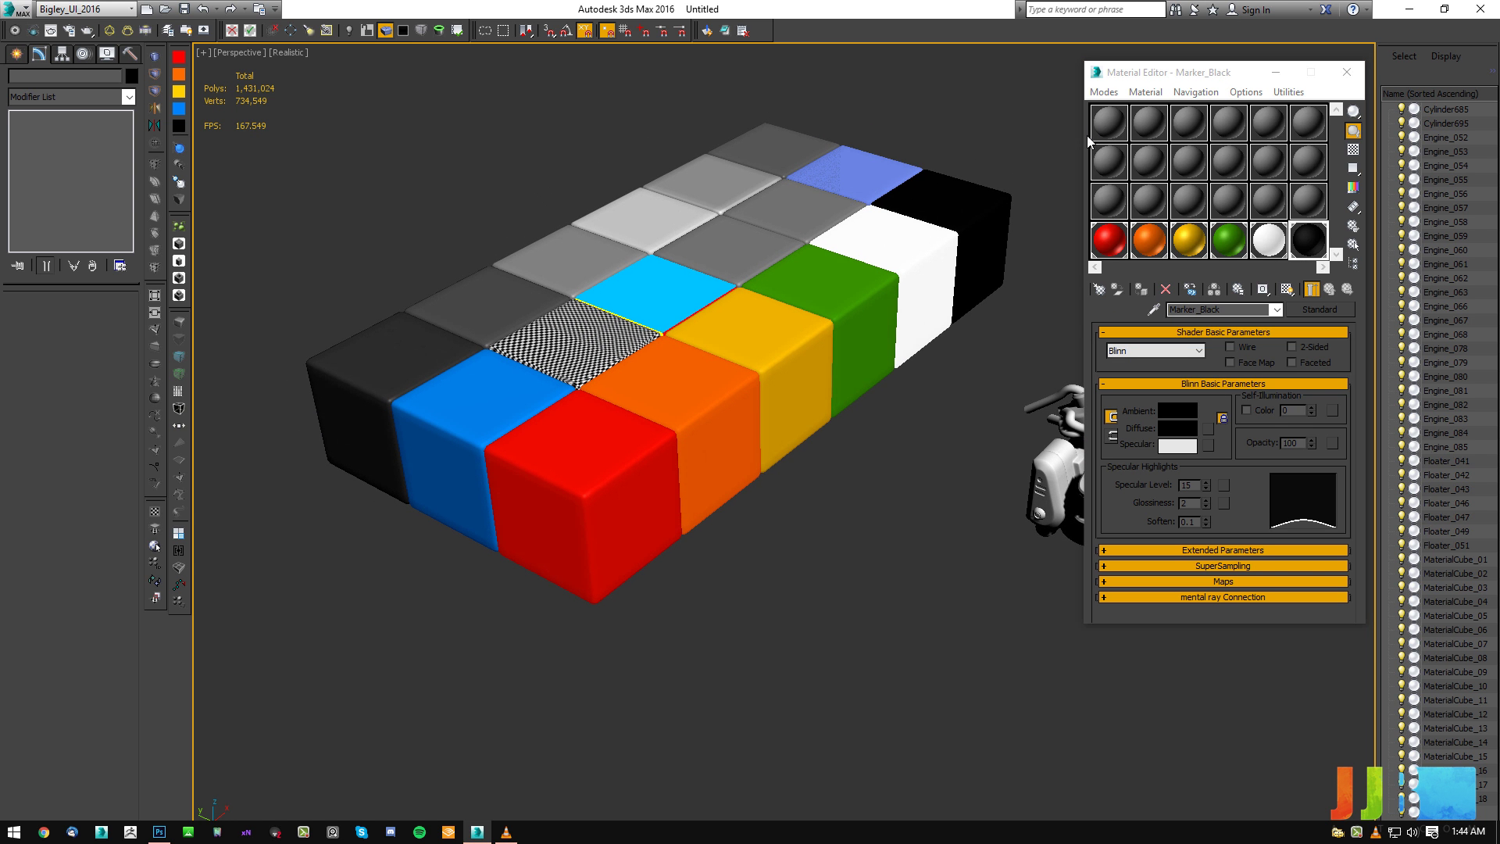
pyautogui.click(1107, 124)
pyautogui.click(1153, 310)
pyautogui.click(384, 344)
pyautogui.click(1148, 124)
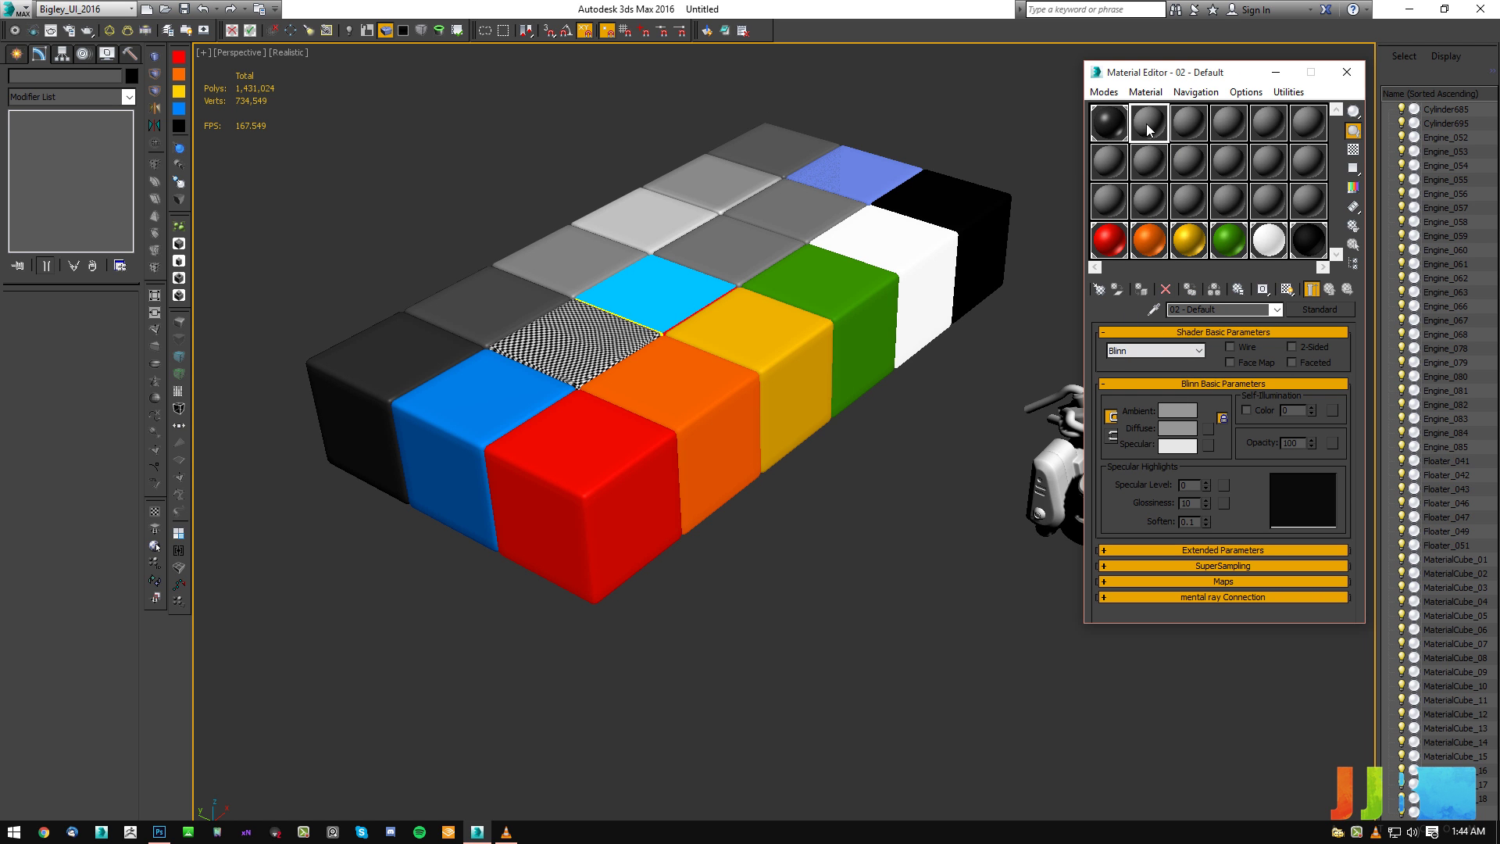
pyautogui.click(1153, 309)
pyautogui.click(465, 297)
# Sample the medium grey and light grey cubes' materials into the third and fourth slots of the first row.
pyautogui.click(1188, 123)
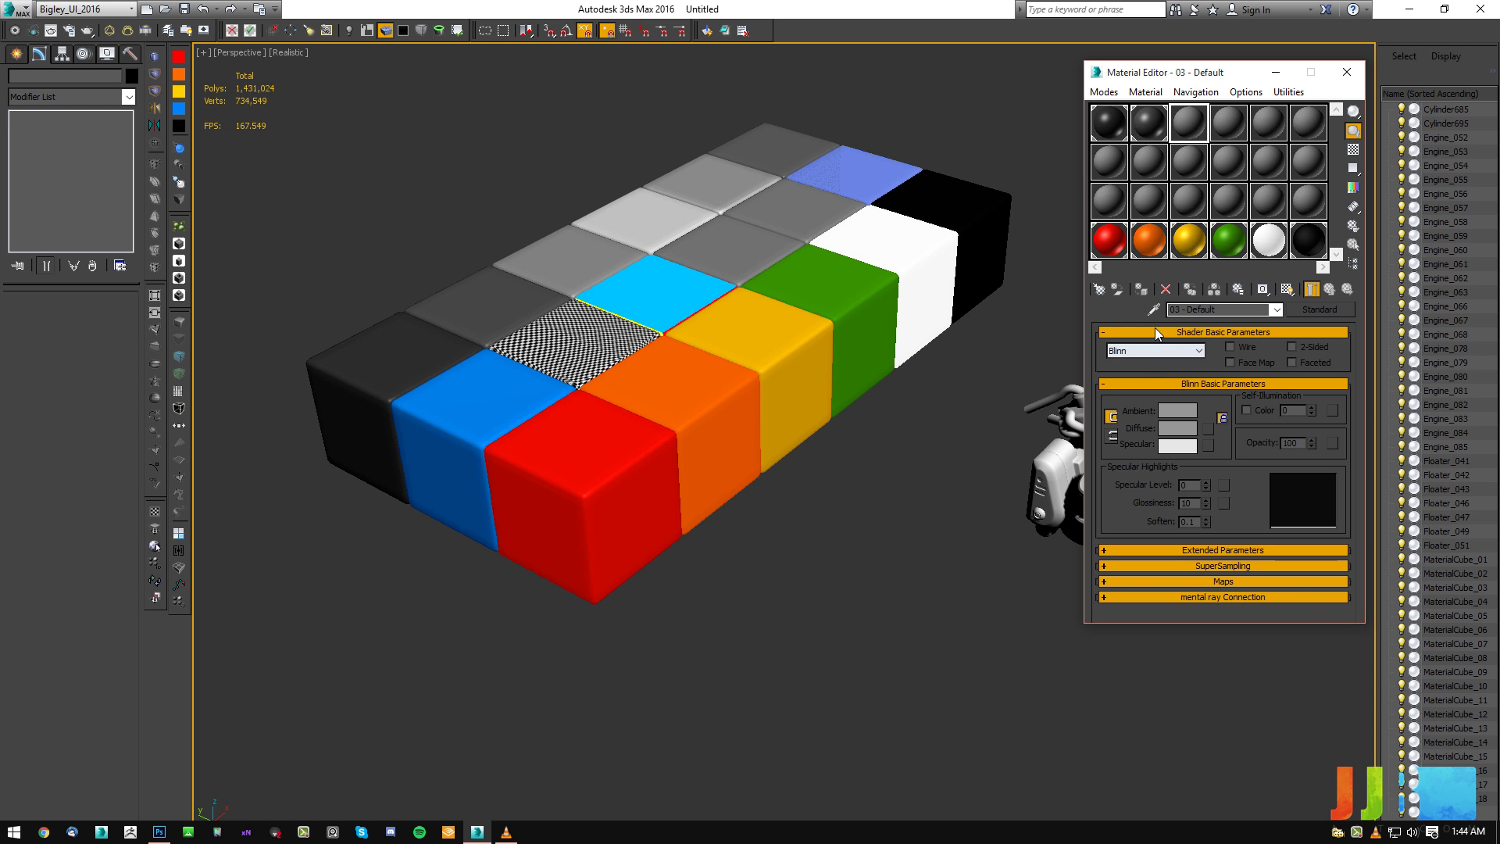
pyautogui.click(568, 244)
pyautogui.click(1228, 123)
pyautogui.click(1153, 310)
pyautogui.click(636, 208)
# Sample Highpoly_Shiny and Highpoly_Clear from the last two cubes of the grey row into the fifth and sixth slots.
pyautogui.click(1268, 122)
pyautogui.click(1154, 310)
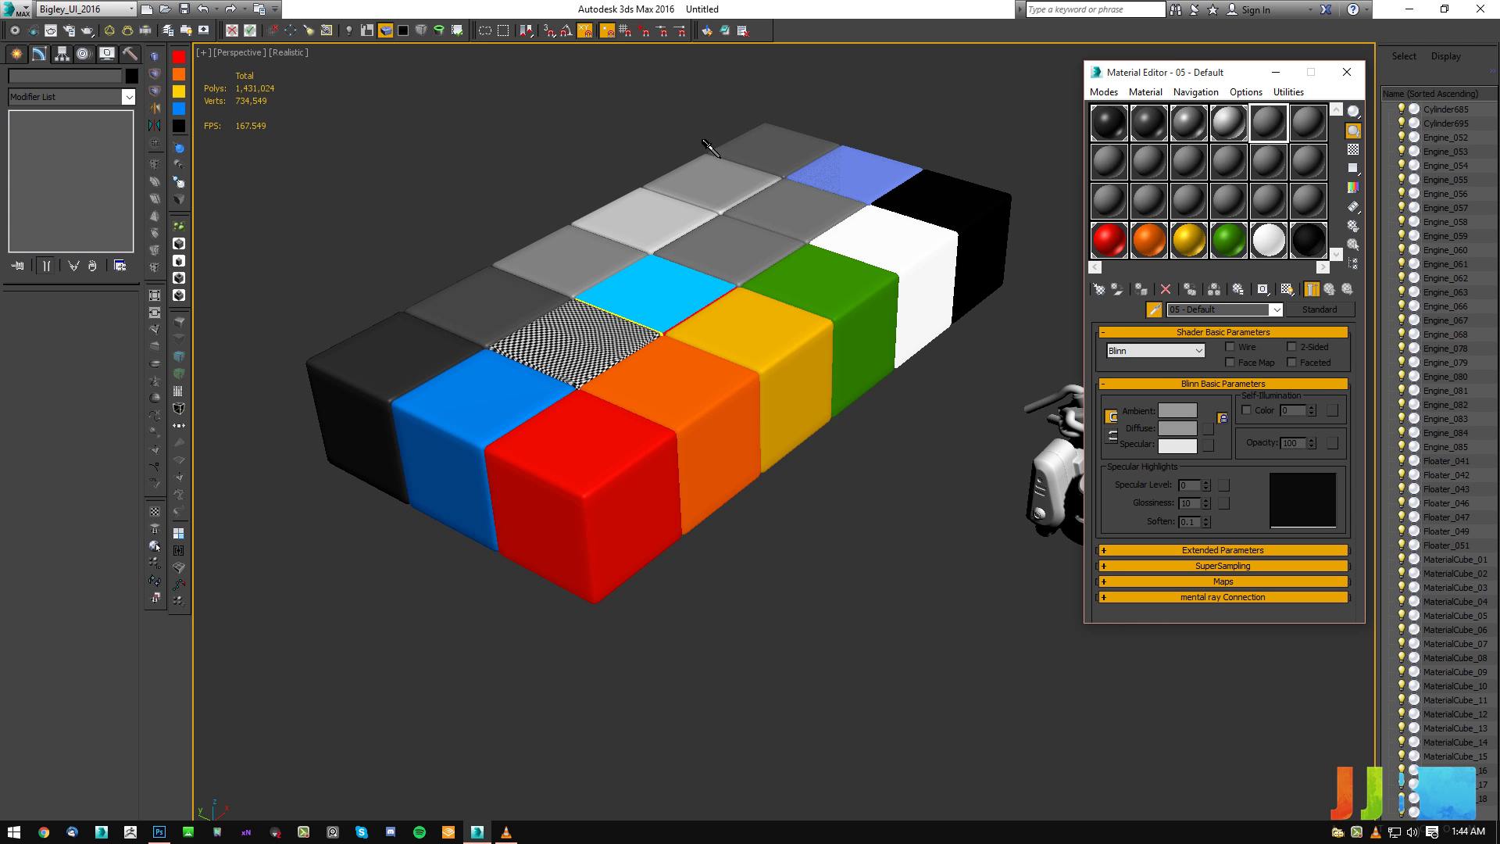
pyautogui.click(707, 169)
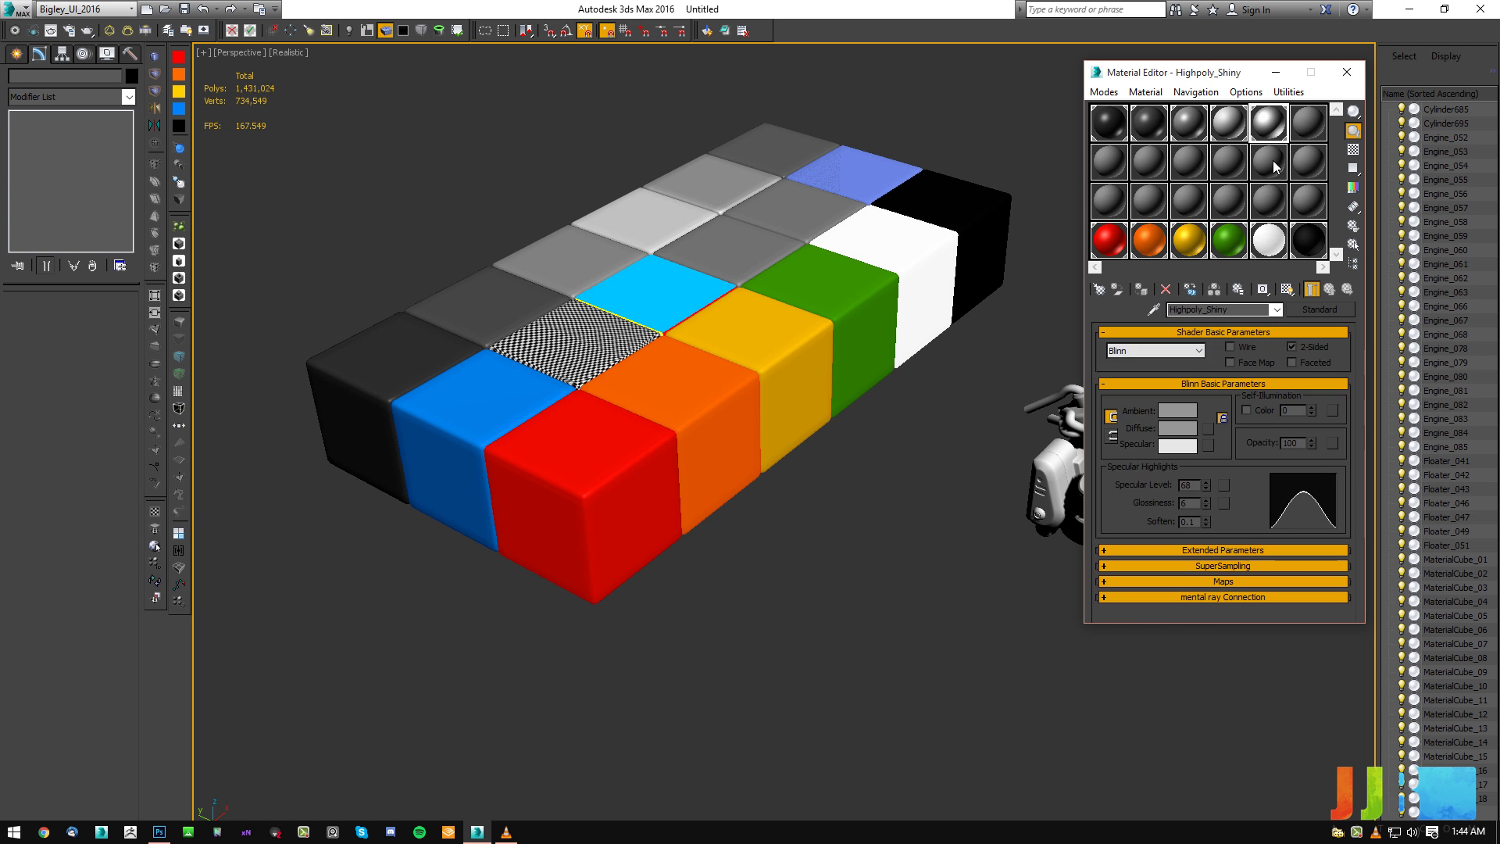
pyautogui.click(1301, 131)
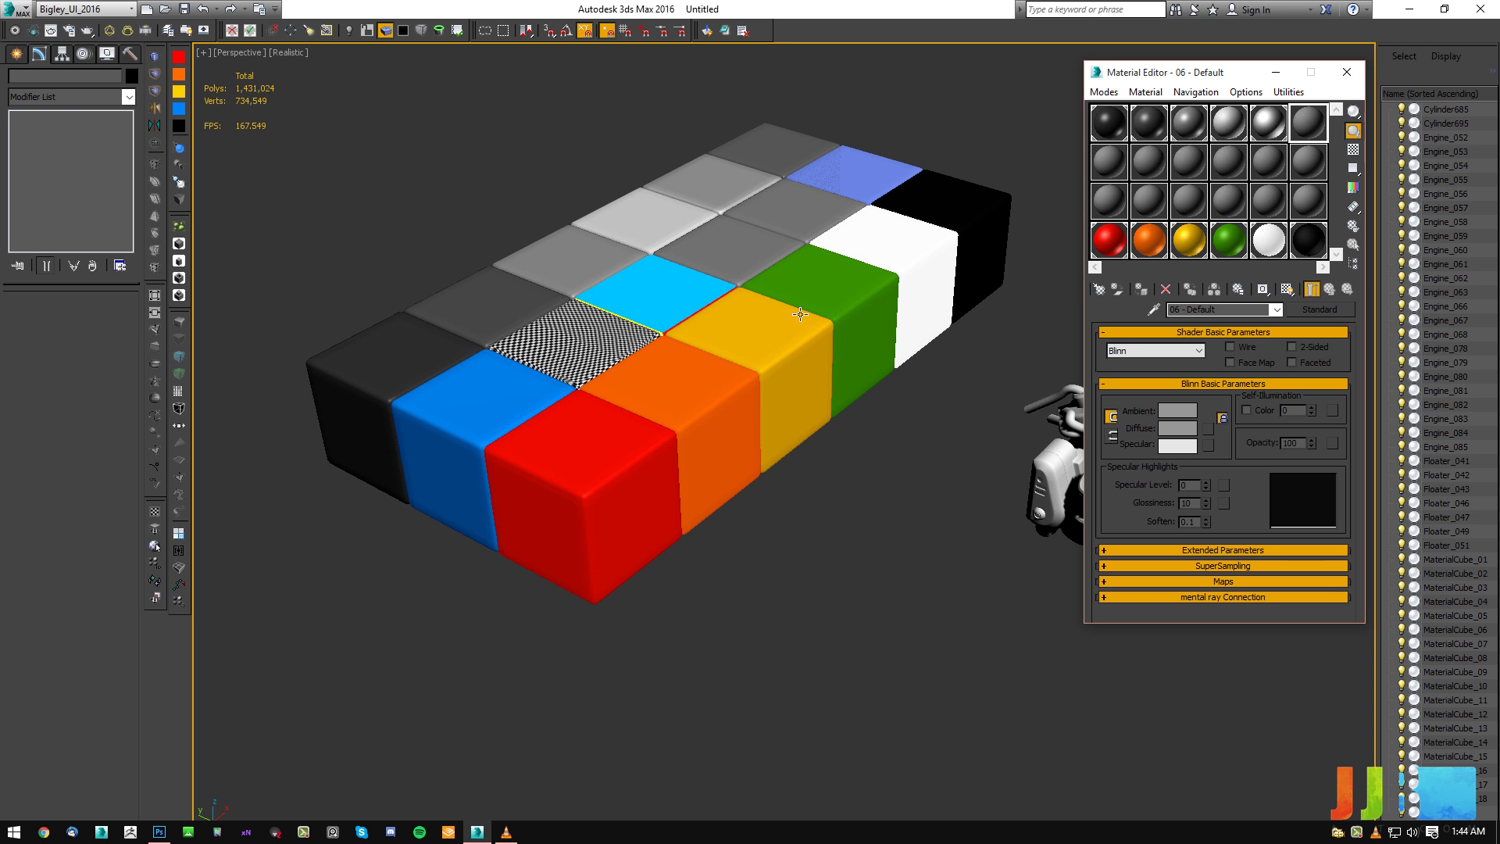
pyautogui.click(1153, 309)
pyautogui.click(762, 137)
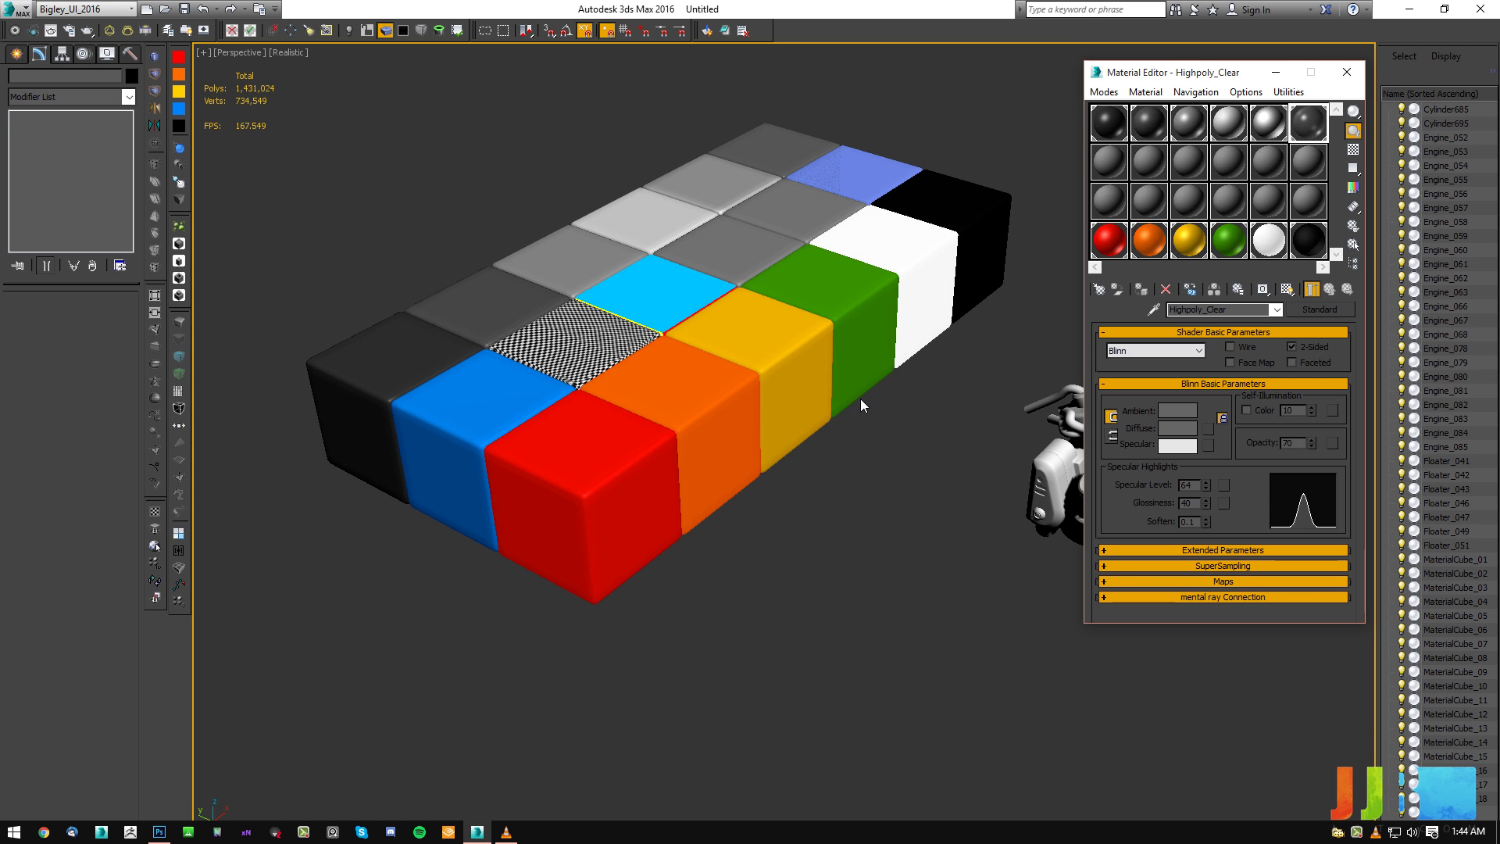
# Delete the red, orange, yellow, green, white and black marker cubes.
pyautogui.moveTo(867, 353); pyautogui.dragTo(928, 365, button='middle')
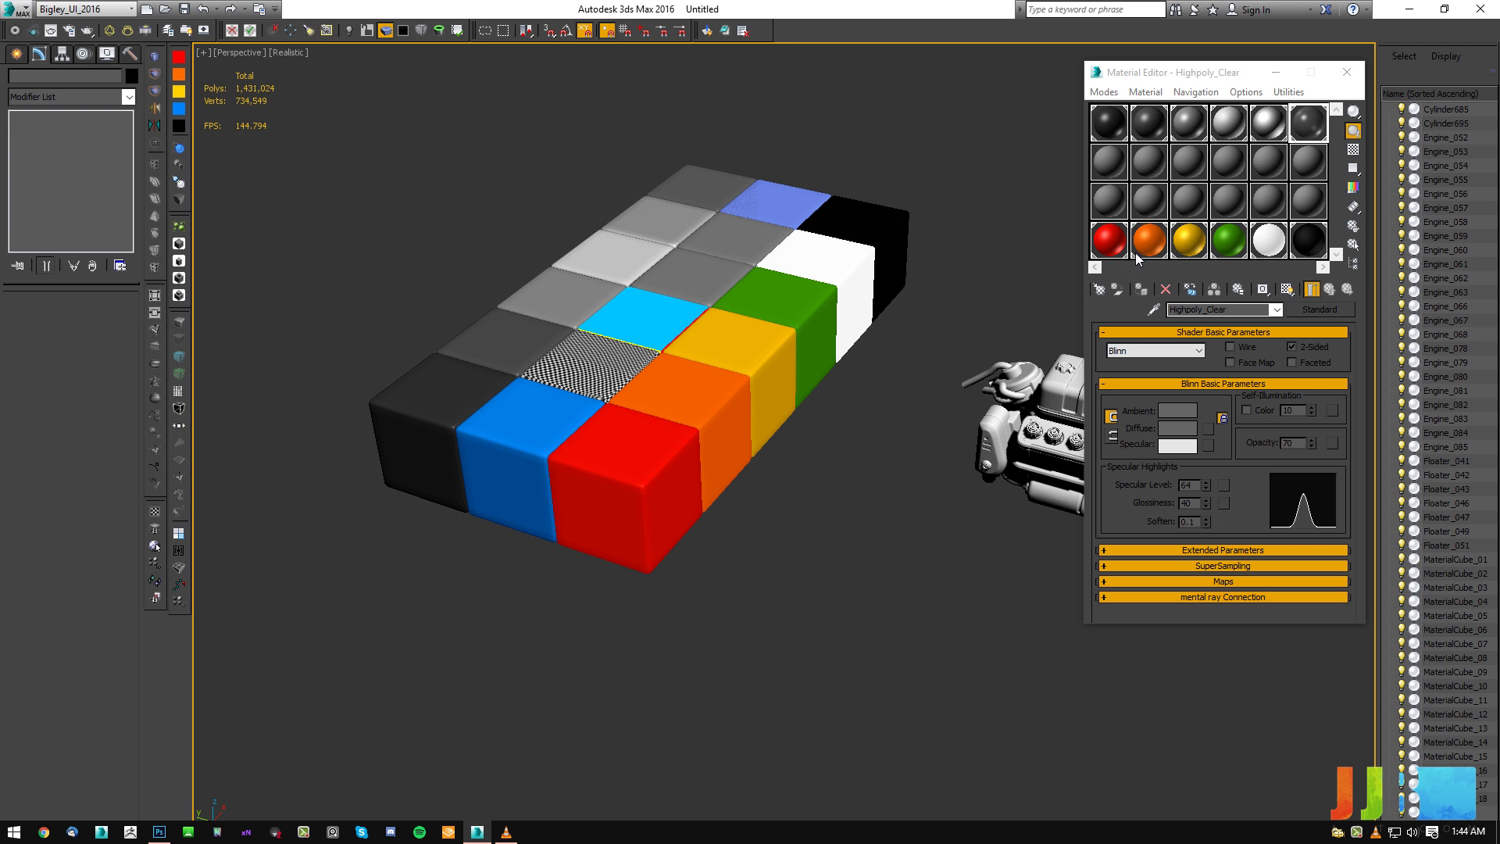
pyautogui.moveTo(970, 302); pyautogui.dragTo(915, 304, button='middle')
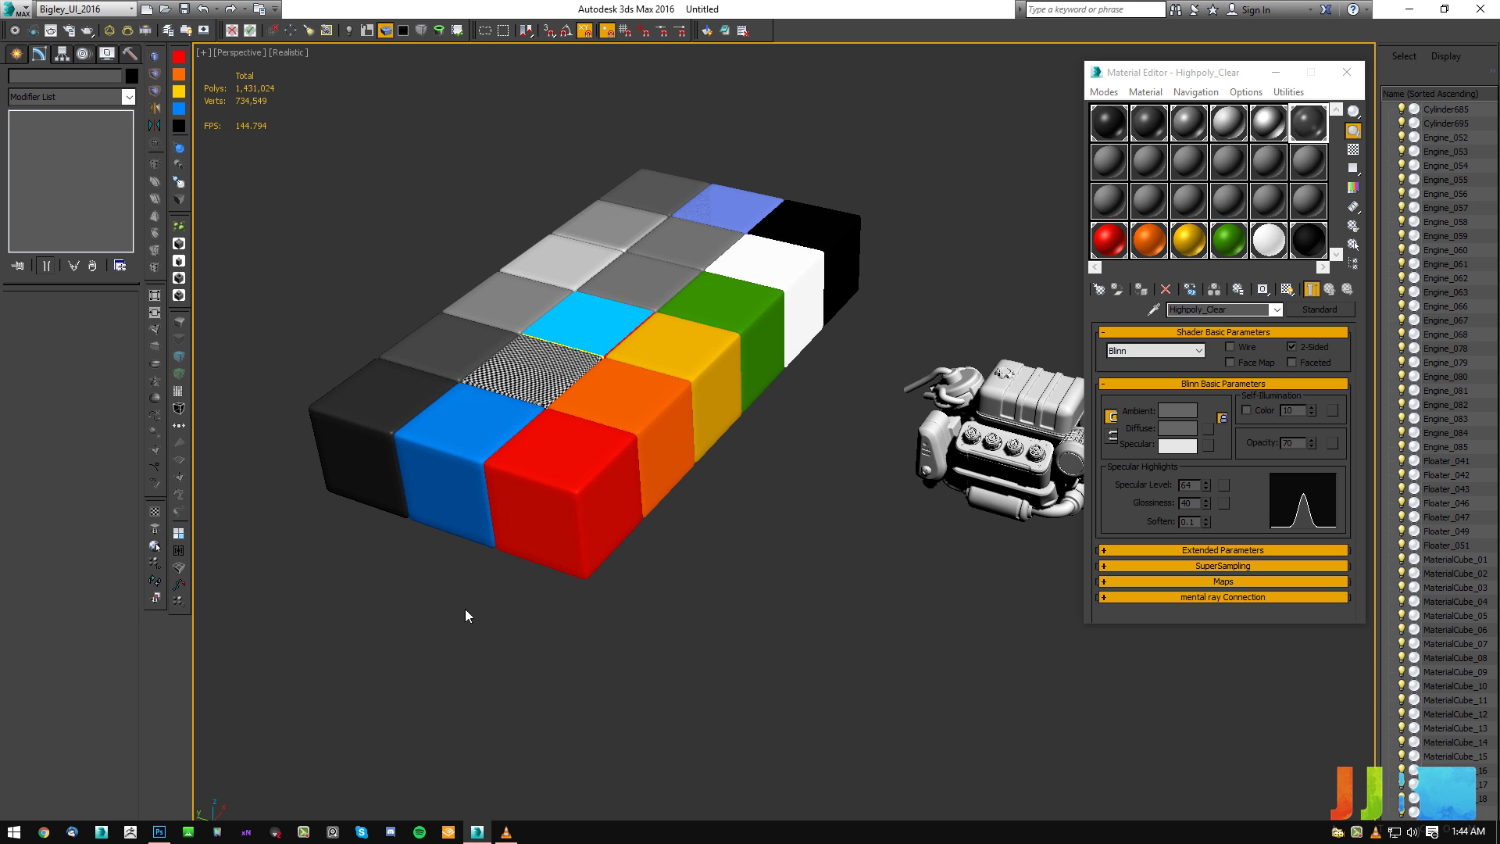
pyautogui.click(573, 465)
pyautogui.keyDown('ctrl'); pyautogui.click(647, 408); pyautogui.keyUp('ctrl')
pyautogui.keyDown('ctrl'); pyautogui.click(715, 362); pyautogui.keyUp('ctrl')
pyautogui.keyDown('ctrl'); pyautogui.click(772, 313); pyautogui.keyUp('ctrl')
pyautogui.keyDown('ctrl'); pyautogui.click(809, 273); pyautogui.keyUp('ctrl')
pyautogui.keyDown('ctrl'); pyautogui.click(852, 229); pyautogui.keyUp('ctrl')
pyautogui.press('Delete')
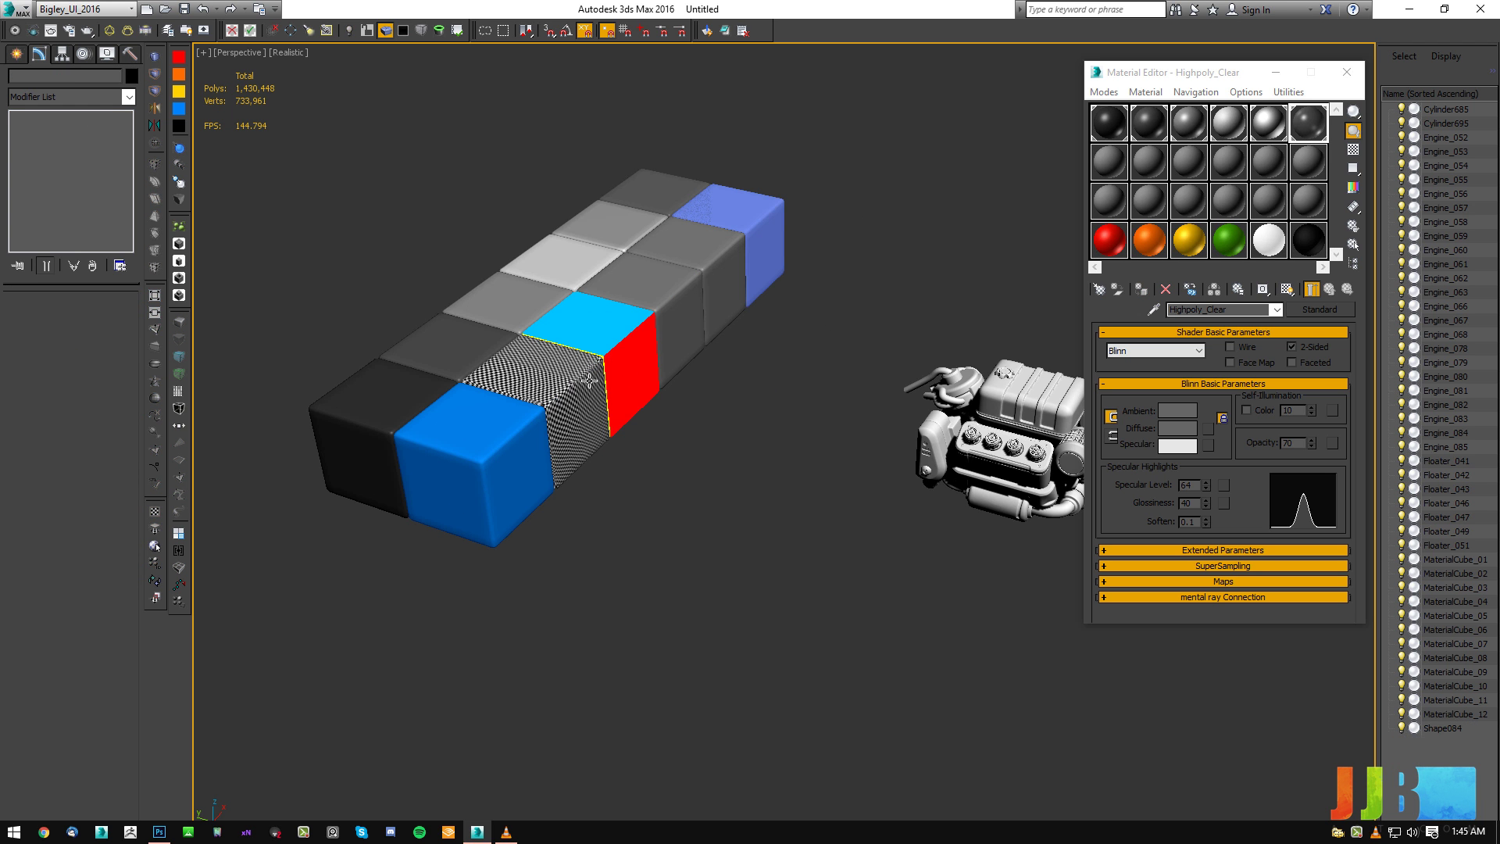
# Delete the blue cube and the checkered cube.
pyautogui.click(508, 484)
pyautogui.keyDown('alt'); pyautogui.moveTo(507, 485); pyautogui.dragTo(500, 455, button='middle'); pyautogui.keyUp('alt')
pyautogui.press('Delete')
pyautogui.click(582, 422)
pyautogui.press('Delete')
# Sample the multicoloured cube's Material ID material into the sixth slot of the first row.
pyautogui.click(647, 376)
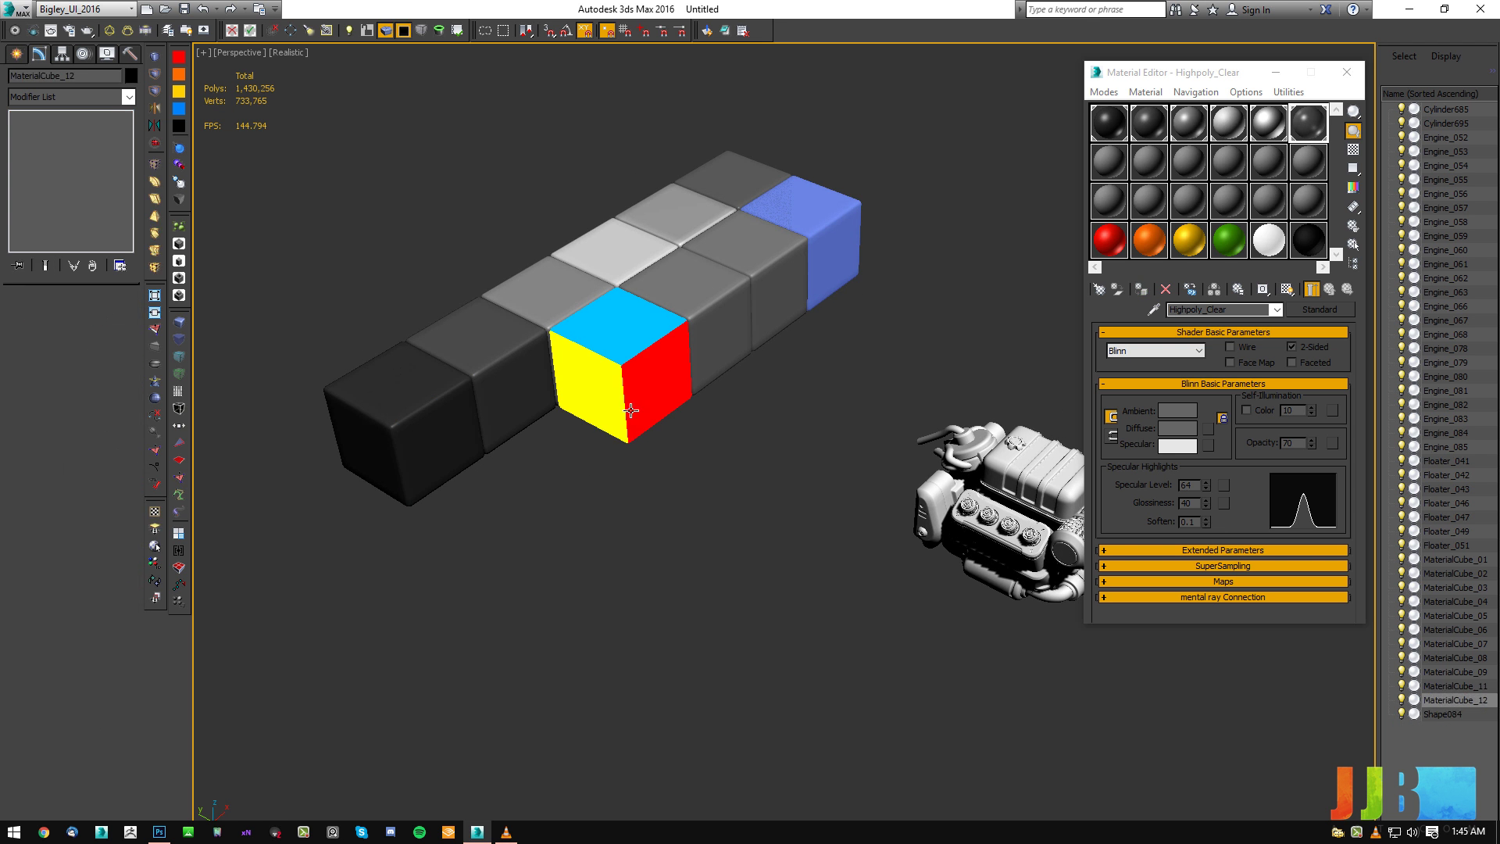
pyautogui.moveTo(647, 377)
pyautogui.keyDown('alt'); pyautogui.mouseDown(button='middle')
pyautogui.moveTo(710, 154)
pyautogui.moveTo(653, 392)
pyautogui.moveTo(651, 379)
pyautogui.mouseUp(button='middle'); pyautogui.keyUp('alt')
pyautogui.click(883, 352)
pyautogui.click(1154, 309)
pyautogui.click(625, 373)
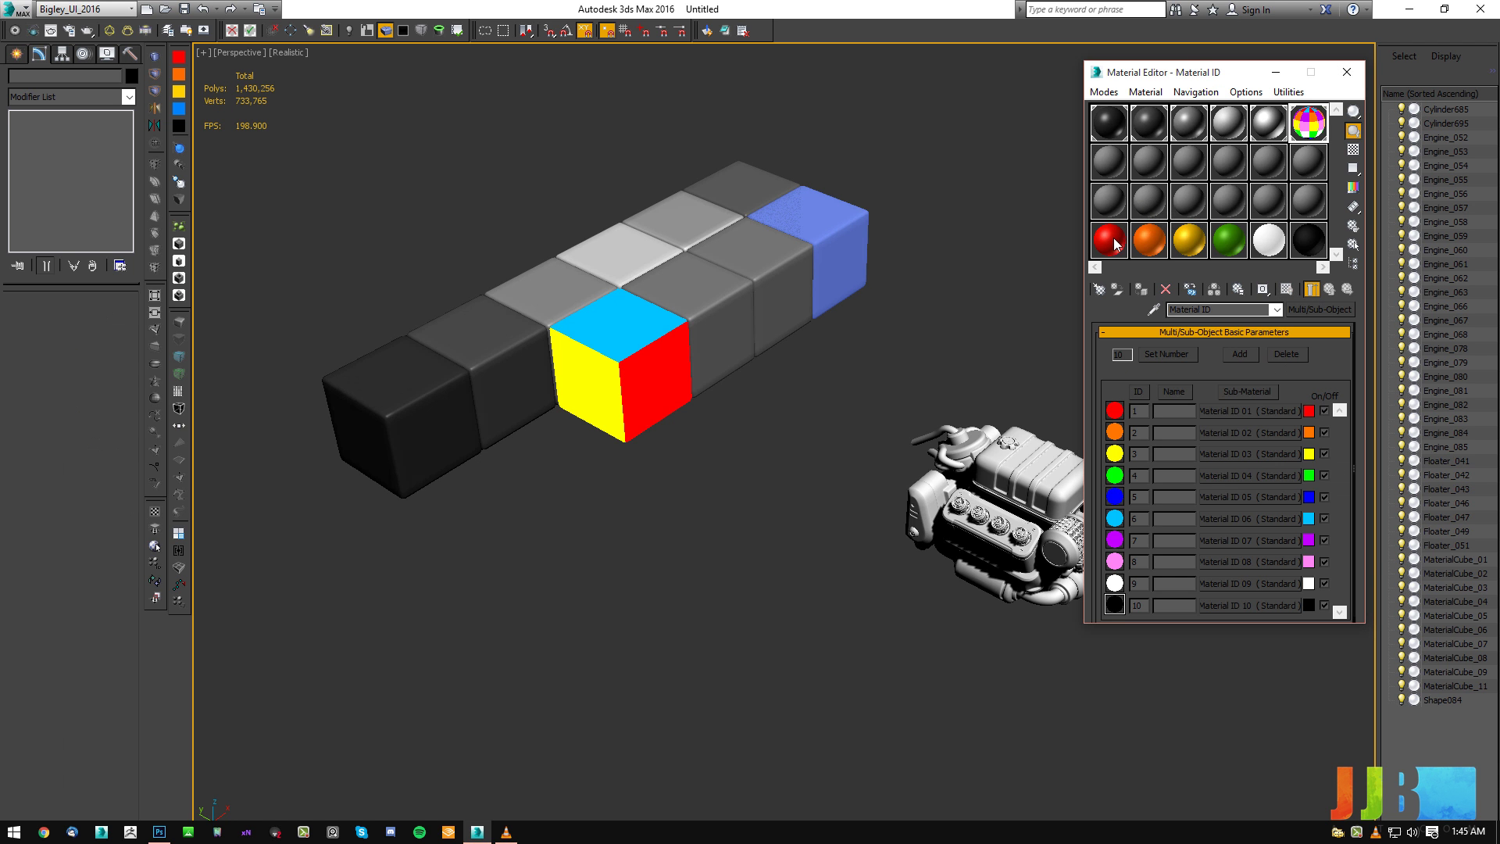
# Sample the multicoloured cube's Material ID material into the first slot of the third row.
pyautogui.click(1109, 200)
pyautogui.click(1154, 310)
pyautogui.click(601, 356)
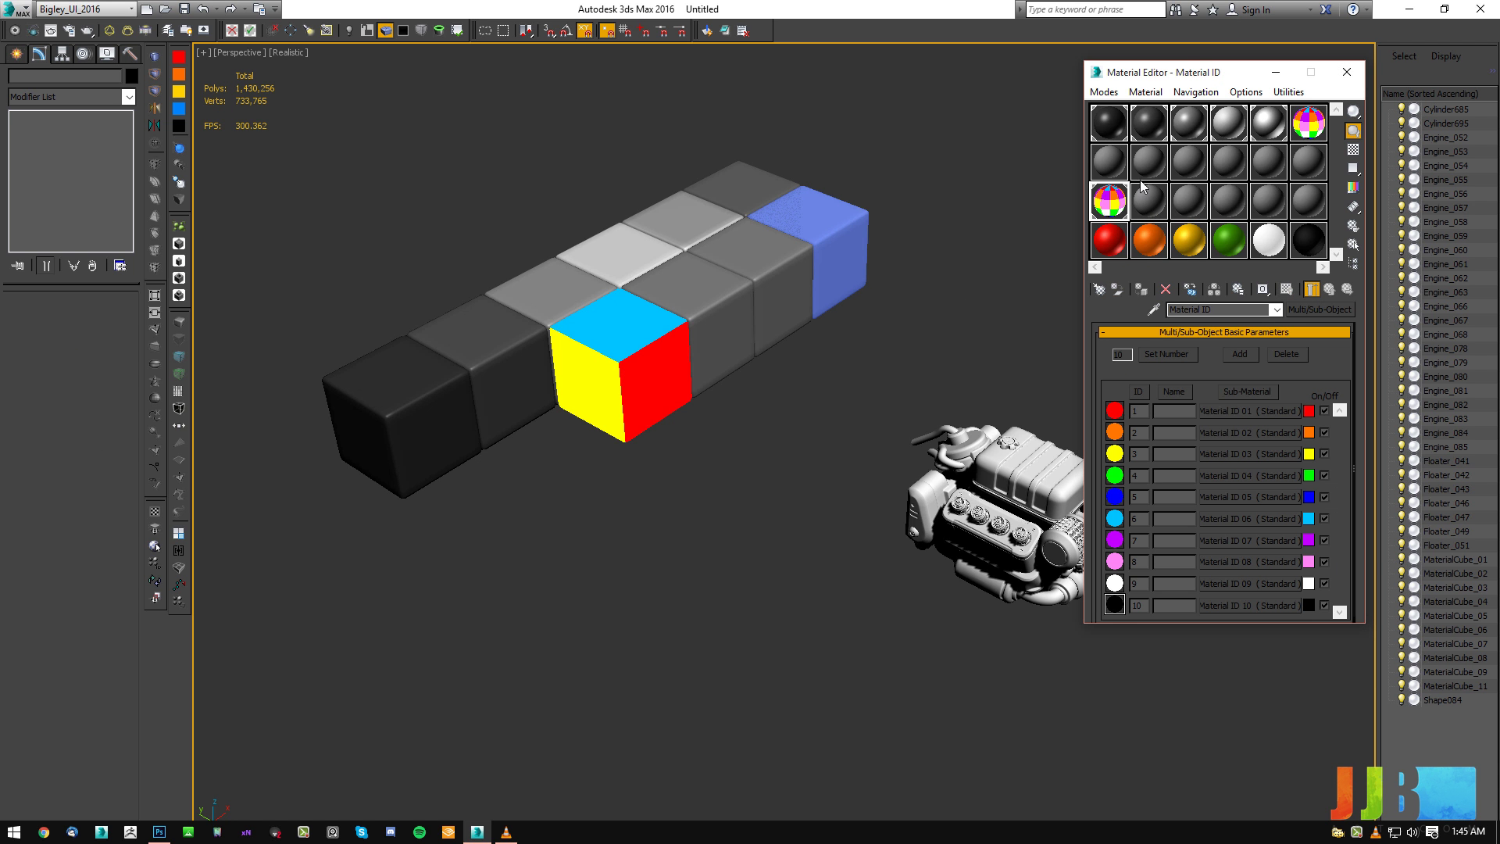
pyautogui.click(739, 380)
# Delete the multicoloured cube, the two grey cubes behind it and the periwinkle cube.
pyautogui.click(607, 388)
pyautogui.press('Delete')
pyautogui.click(709, 350)
pyautogui.keyDown('alt'); pyautogui.moveTo(709, 350); pyautogui.dragTo(719, 389, button='middle'); pyautogui.keyUp('alt')
pyautogui.press('Delete')
pyautogui.click(785, 289)
pyautogui.press('Delete')
pyautogui.click(830, 259)
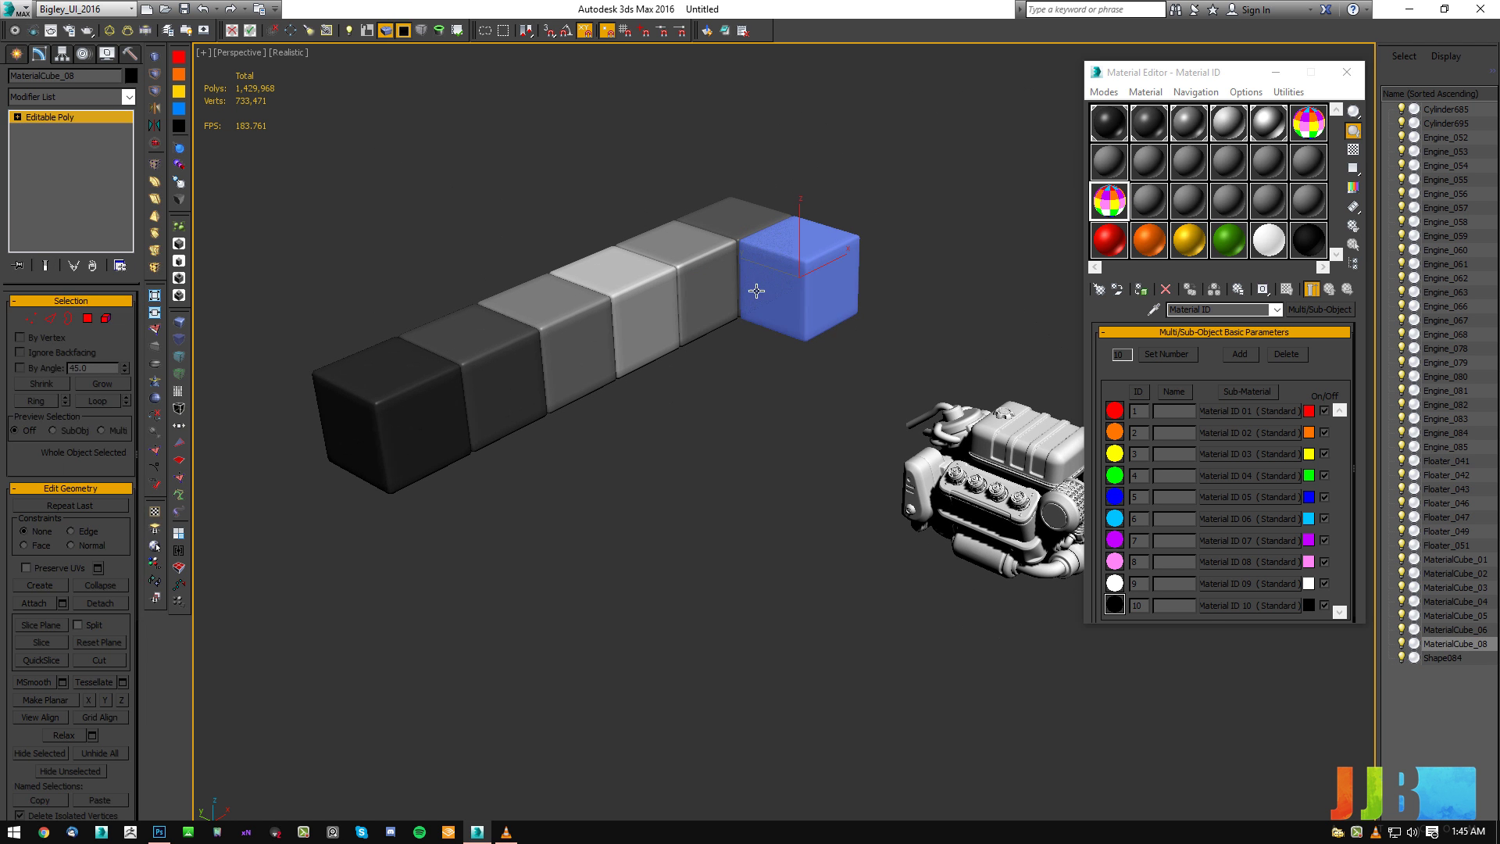
pyautogui.press('Delete')
# Review the Highpoly_Darker and Material ID materials in the first row of sample slots.
pyautogui.click(458, 401)
pyautogui.moveTo(680, 359); pyautogui.dragTo(703, 391, button='middle')
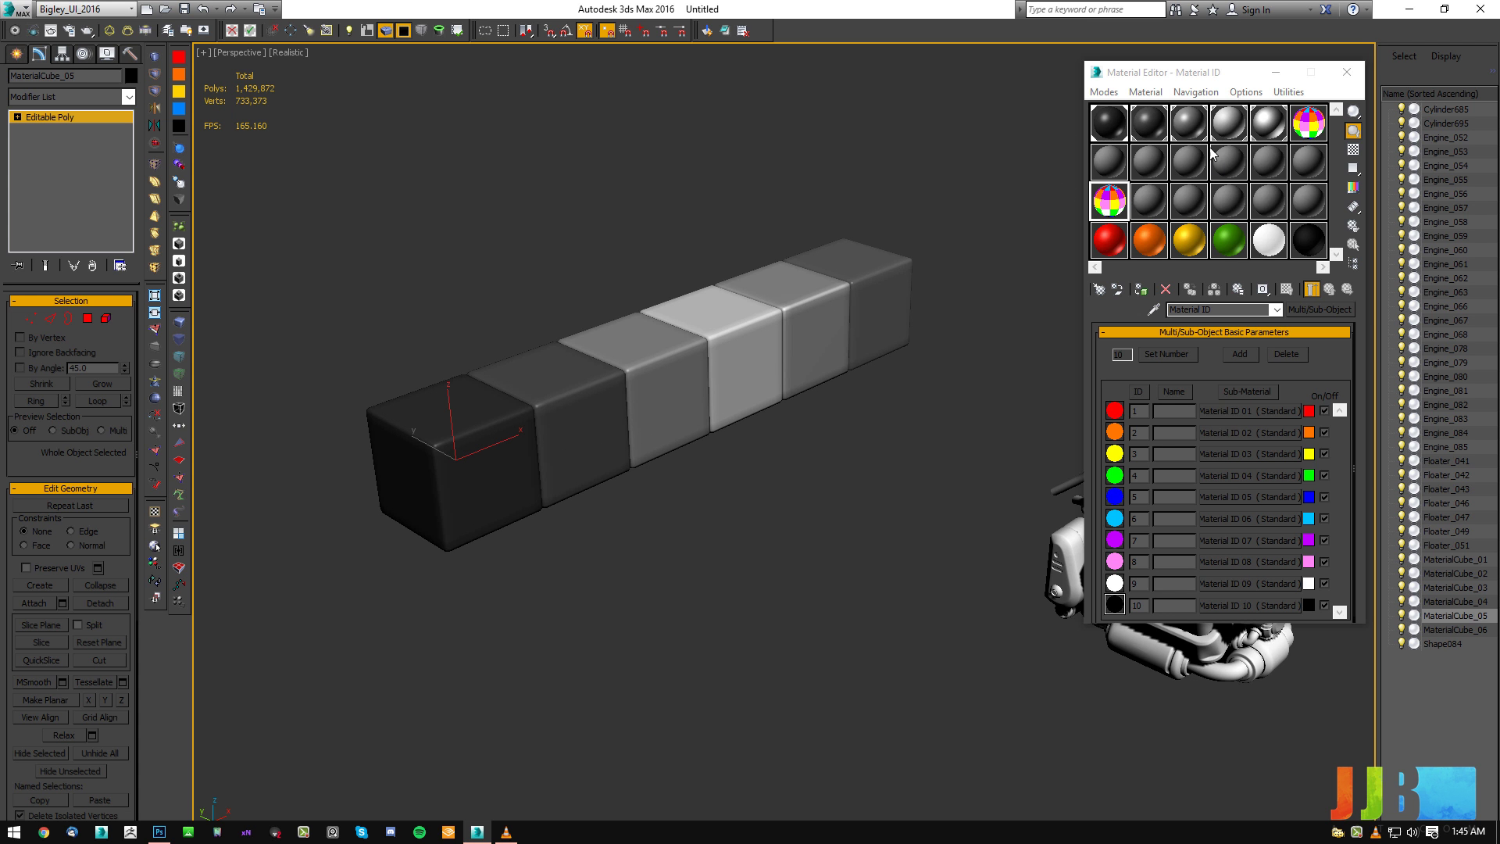
pyautogui.click(1104, 123)
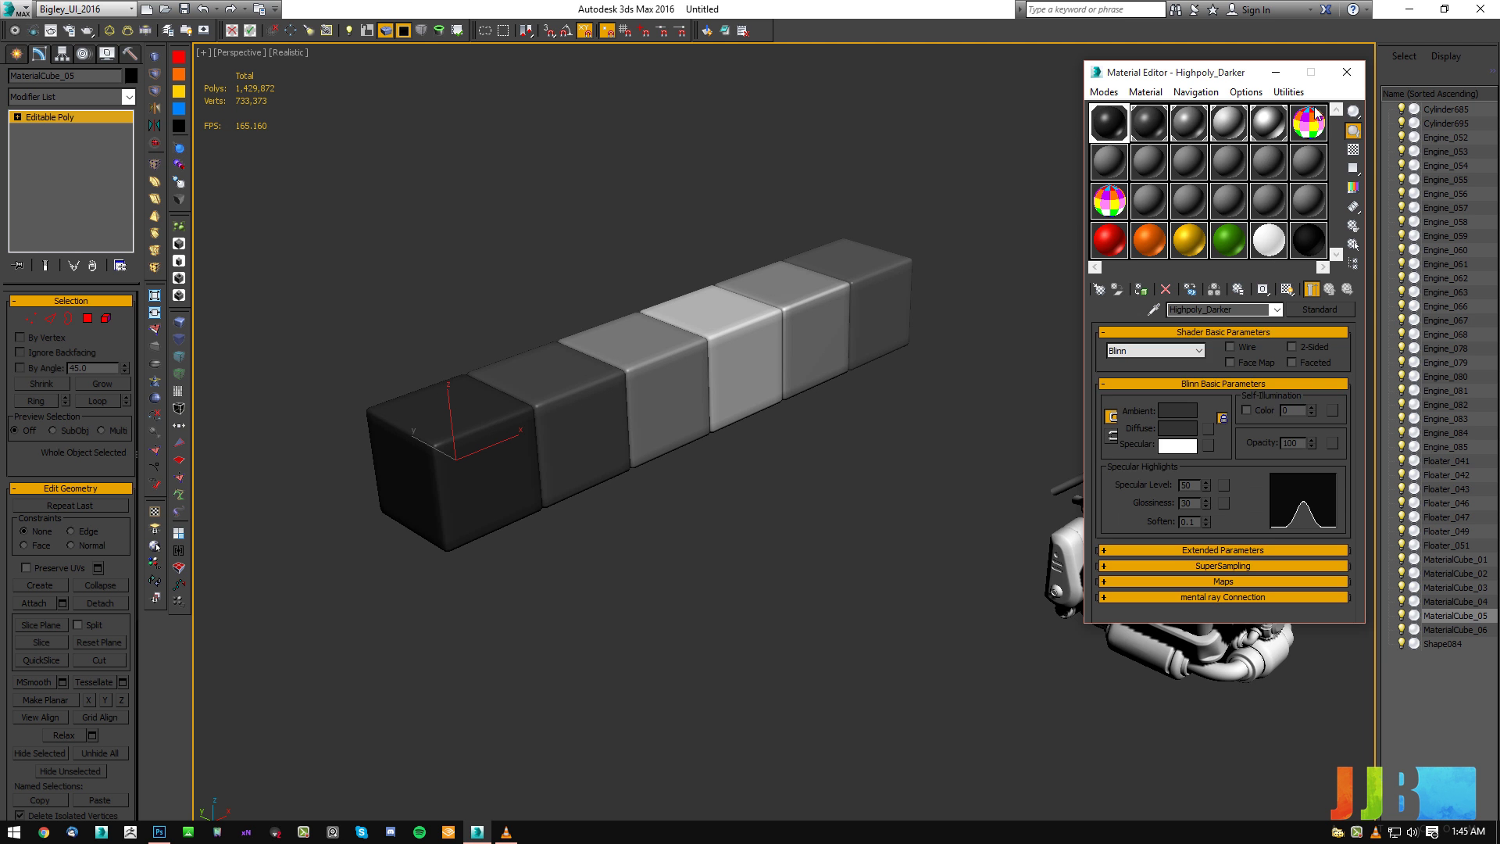
pyautogui.click(1310, 119)
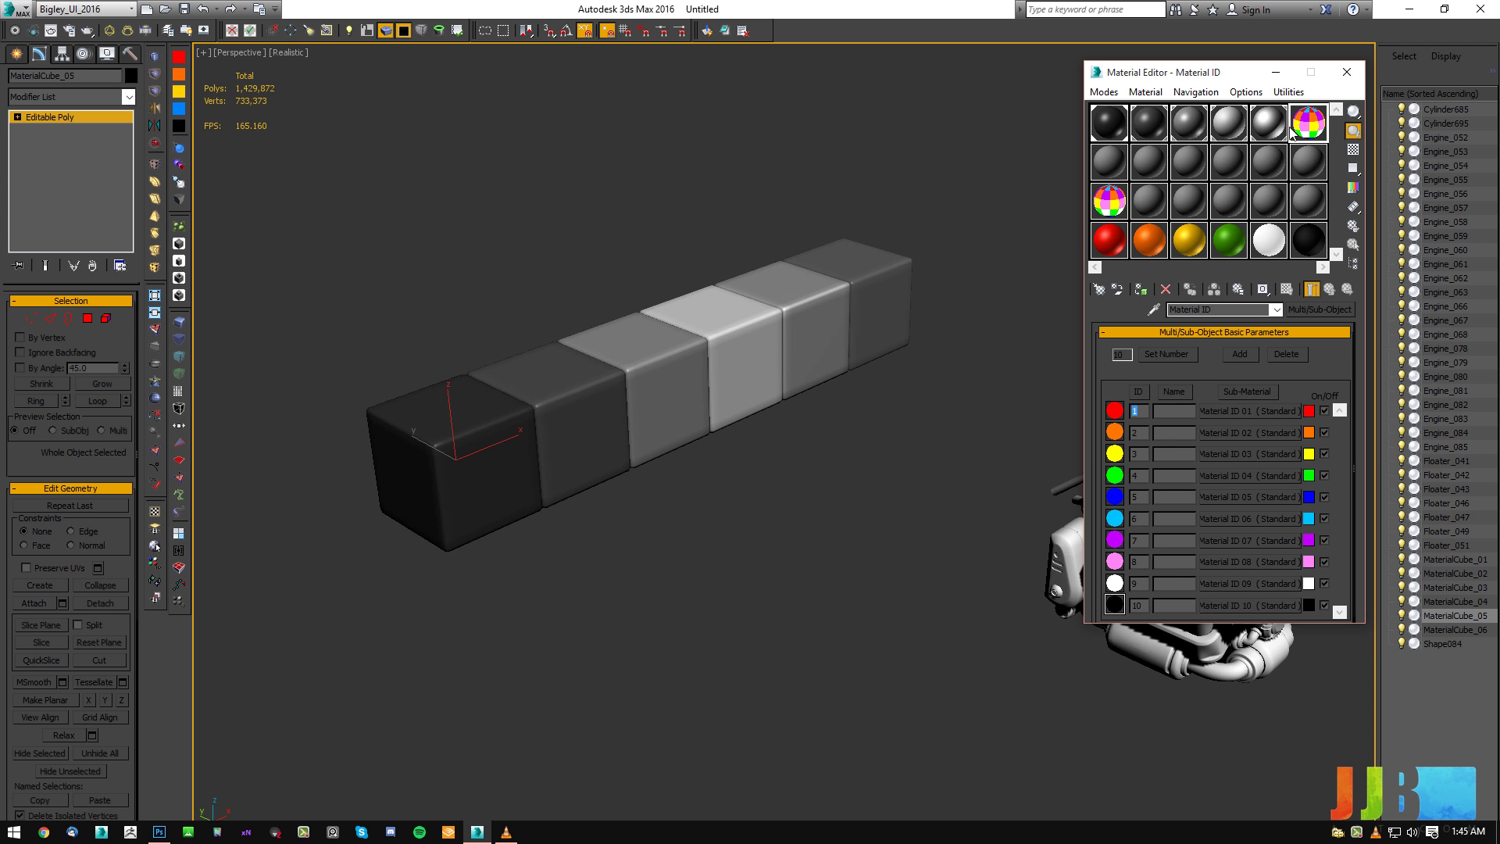
# Delete the grey cube at the far end of the row, replace the sixth slot's material with a blank default, and close the Material Editor.
pyautogui.moveTo(929, 263)
pyautogui.mouseDown()
pyautogui.moveTo(948, 337)
pyautogui.moveTo(930, 335)
pyautogui.mouseUp()
pyautogui.keyDown('alt'); pyautogui.moveTo(930, 336); pyautogui.dragTo(961, 368, button='middle'); pyautogui.keyUp('alt')
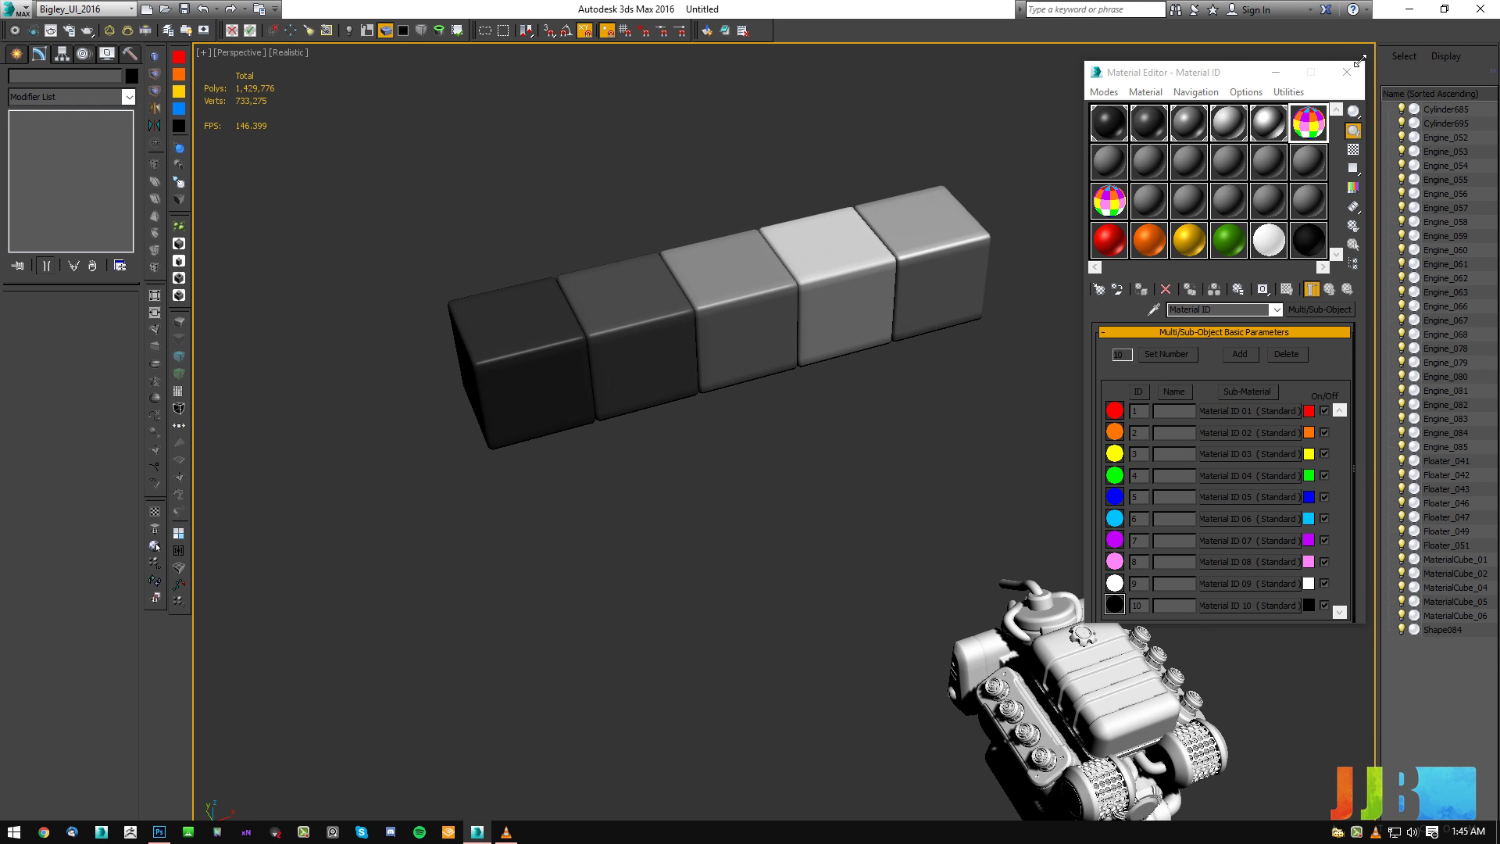
pyautogui.moveTo(1304, 158); pyautogui.dragTo(1309, 125)
pyautogui.click(1349, 67)
# Delete the five remaining grey material cubes.
pyautogui.keyDown('alt'); pyautogui.moveTo(707, 300); pyautogui.dragTo(768, 311, button='middle'); pyautogui.keyUp('alt')
pyautogui.moveTo(1023, 153)
pyautogui.mouseDown()
pyautogui.moveTo(264, 549)
pyautogui.moveTo(1046, 349)
pyautogui.mouseUp()
pyautogui.press('Delete')
# Reopen the Material Editor and select the Highpoly_Dark material.
pyautogui.scroll(3, 959, 596)
pyautogui.moveTo(1171, 734)
pyautogui.mouseDown(button='middle')
pyautogui.moveTo(959, 597)
pyautogui.moveTo(1023, 539)
pyautogui.mouseUp(button='middle')
pyautogui.scroll(-2, 1023, 539)
pyautogui.scroll(-2, 716, 612)
pyautogui.press('m')
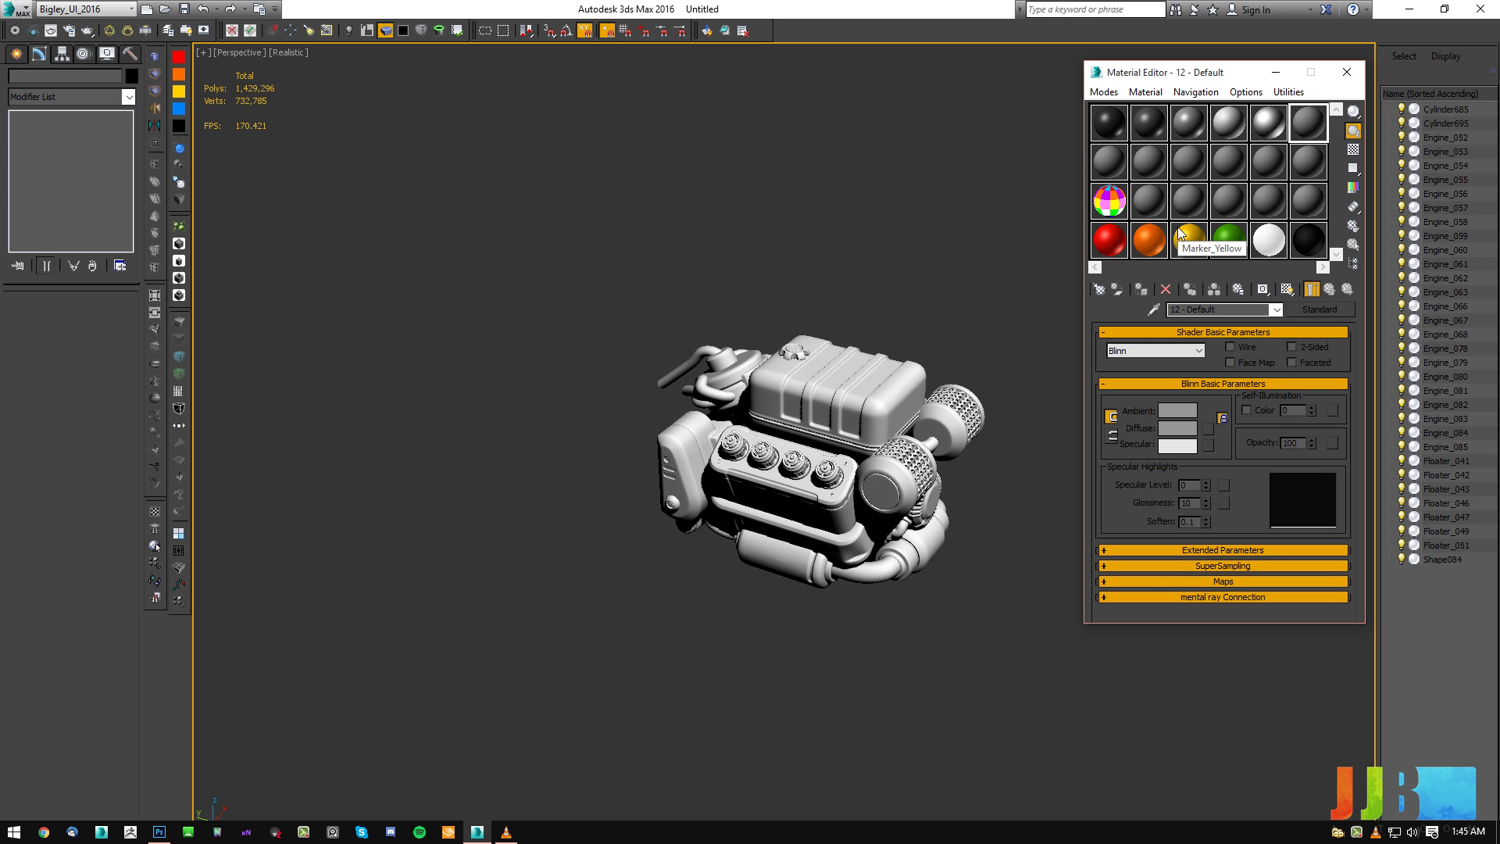
pyautogui.click(1148, 125)
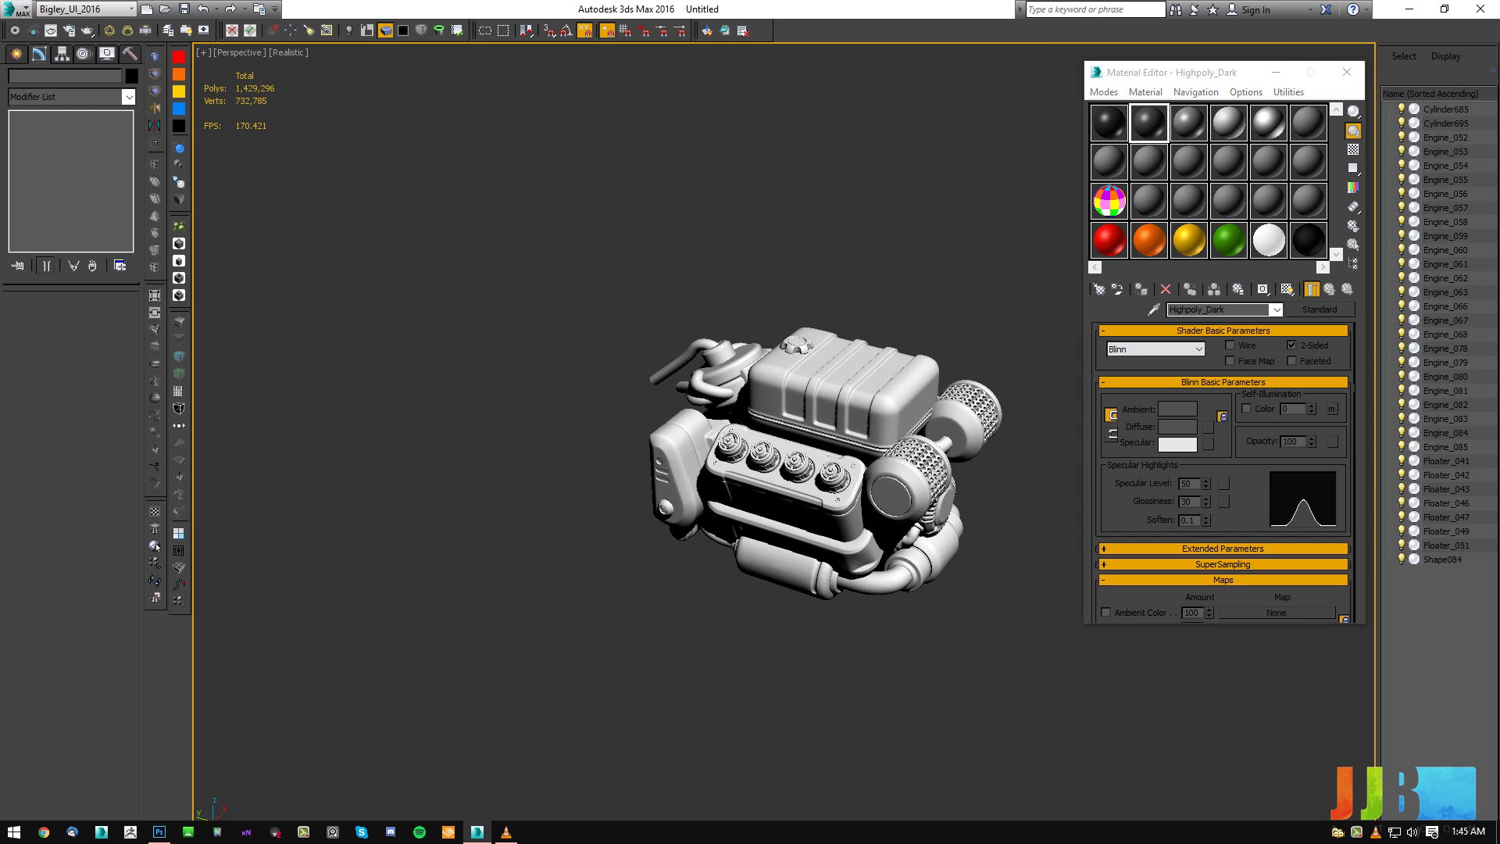
pyautogui.scroll(2, 812, 375)
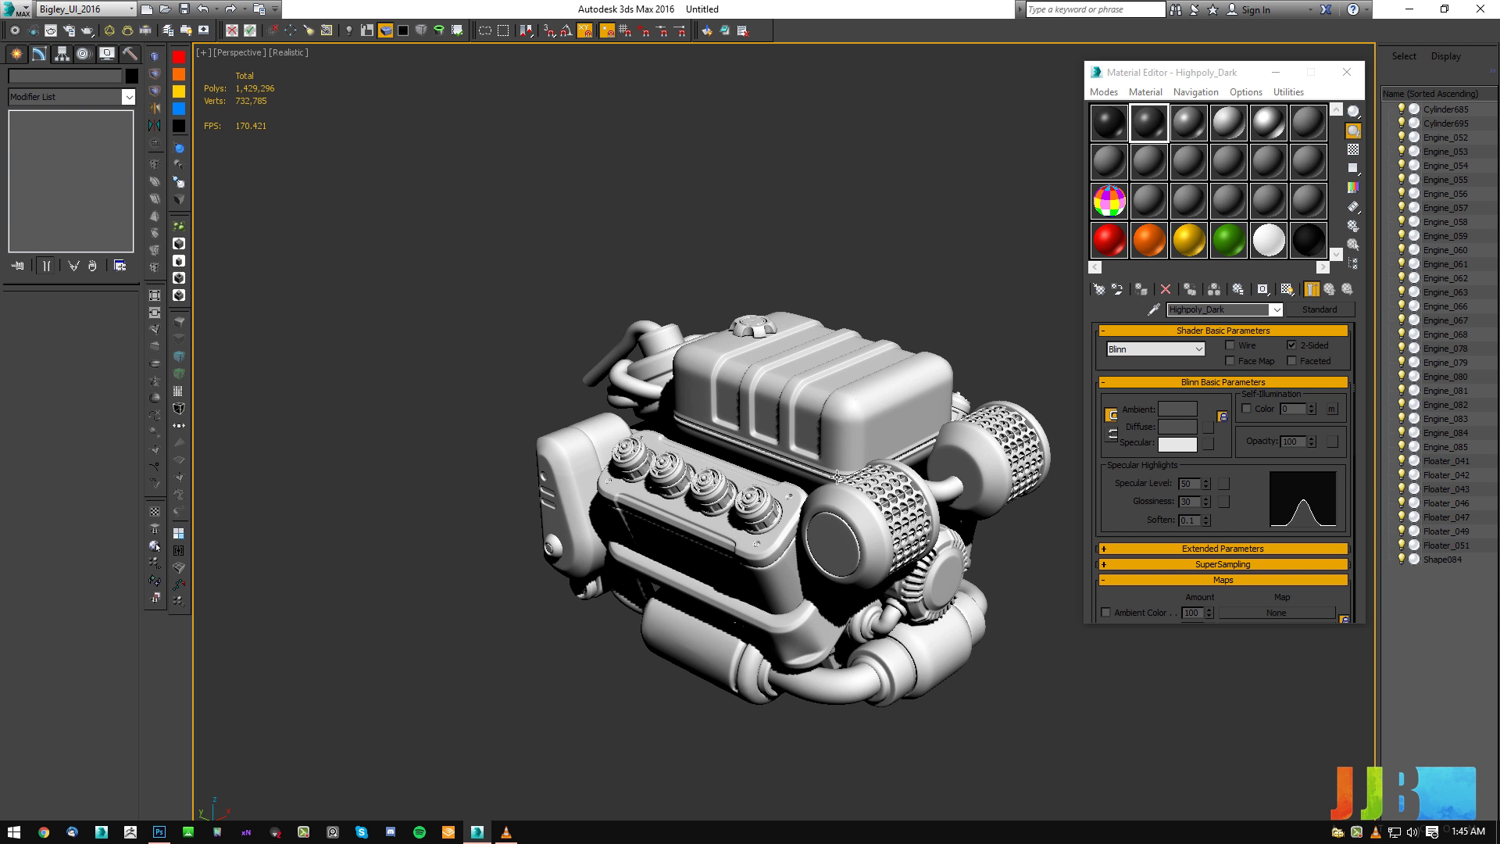
# Try Highpoly_Darker on the engine's top tank and Highpoly_Dark on its valve cover.
pyautogui.moveTo(1102, 131); pyautogui.dragTo(937, 382)
pyautogui.moveTo(1156, 127); pyautogui.dragTo(798, 521)
pyautogui.keyDown('alt'); pyautogui.moveTo(805, 512); pyautogui.dragTo(859, 498, button='middle'); pyautogui.keyUp('alt')
pyautogui.hotkey('ctrl', 'z')
pyautogui.hotkey('ctrl', 'z')
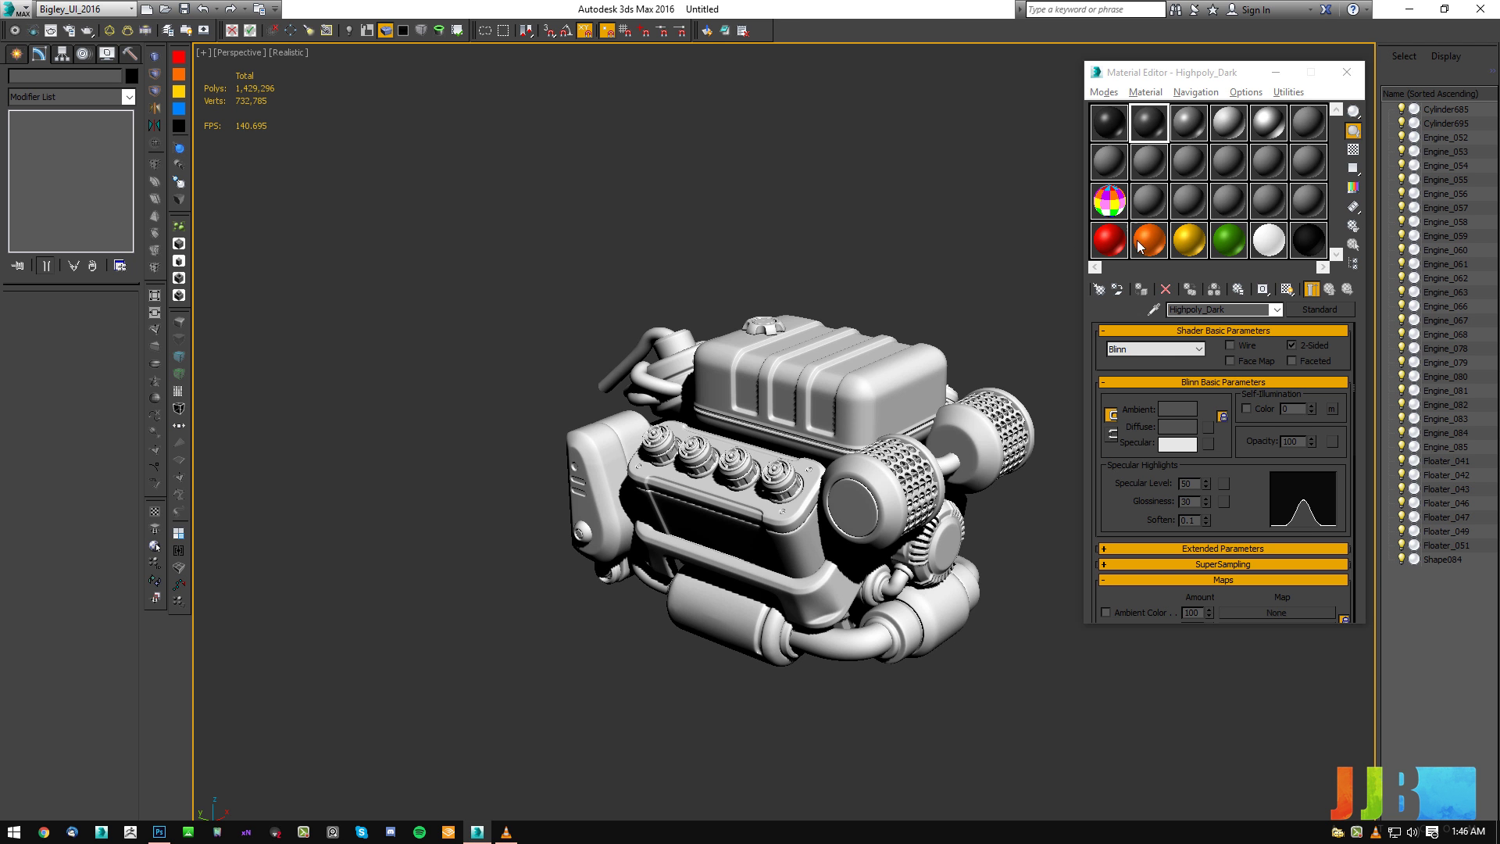
# Apply Marker_Red to the top tank, Marker_Orange to the two air filter housings and Marker_Yellow to the valve cover.
pyautogui.moveTo(1109, 240); pyautogui.dragTo(941, 340)
pyautogui.moveTo(1162, 250); pyautogui.dragTo(910, 492)
pyautogui.keyDown('alt'); pyautogui.moveTo(909, 492); pyautogui.dragTo(946, 427, button='middle'); pyautogui.keyUp('alt')
pyautogui.moveTo(1185, 257); pyautogui.dragTo(823, 517)
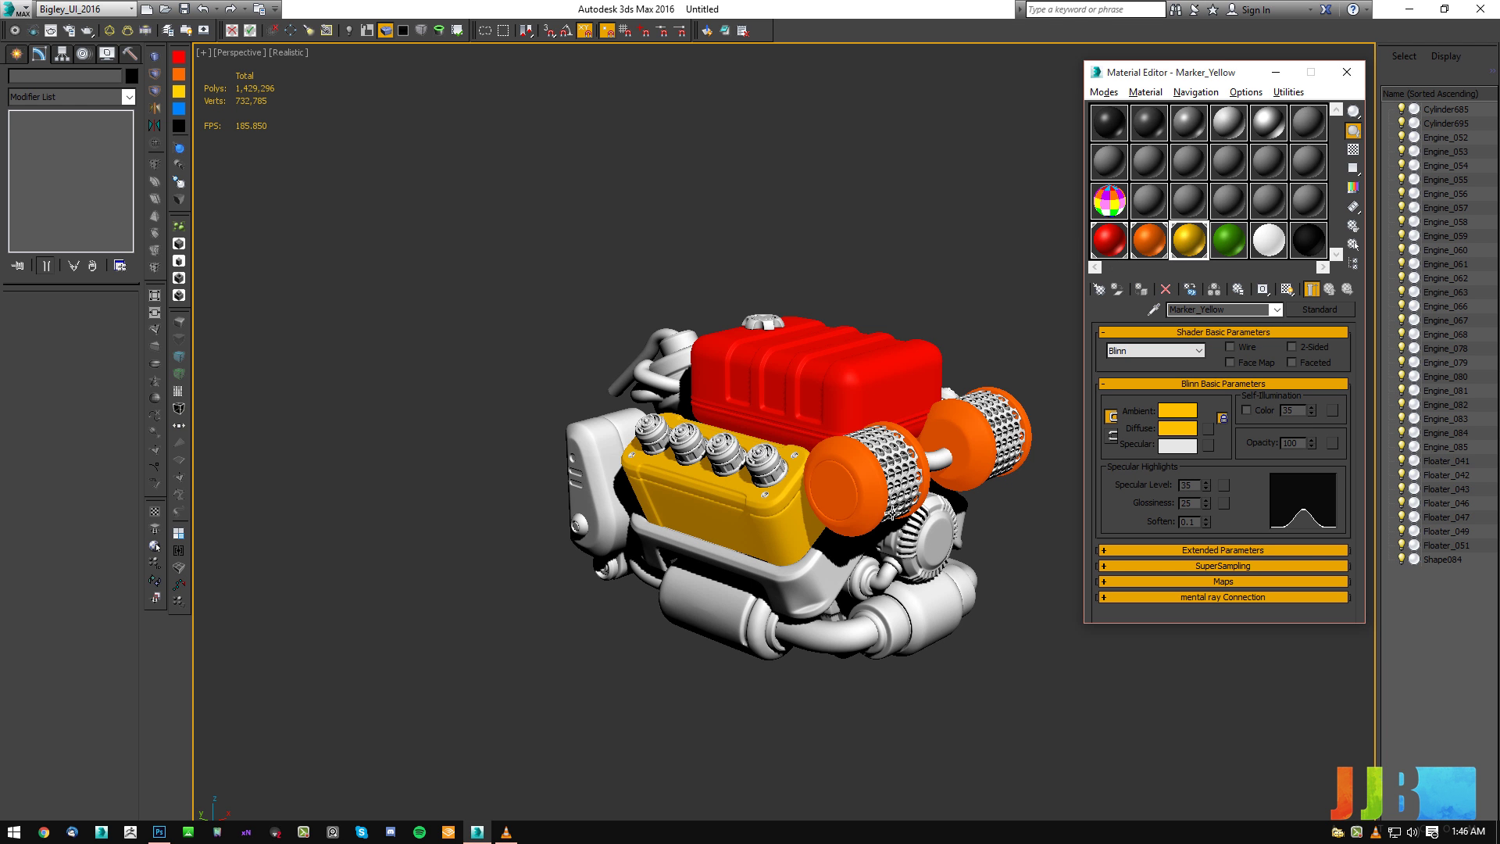
# Apply the Highpoly_Dark material to all of the engine's parts and clear the selection.
pyautogui.moveTo(963, 273)
pyautogui.mouseDown()
pyautogui.moveTo(428, 325)
pyautogui.moveTo(586, 227)
pyautogui.moveTo(899, 234)
pyautogui.mouseUp()
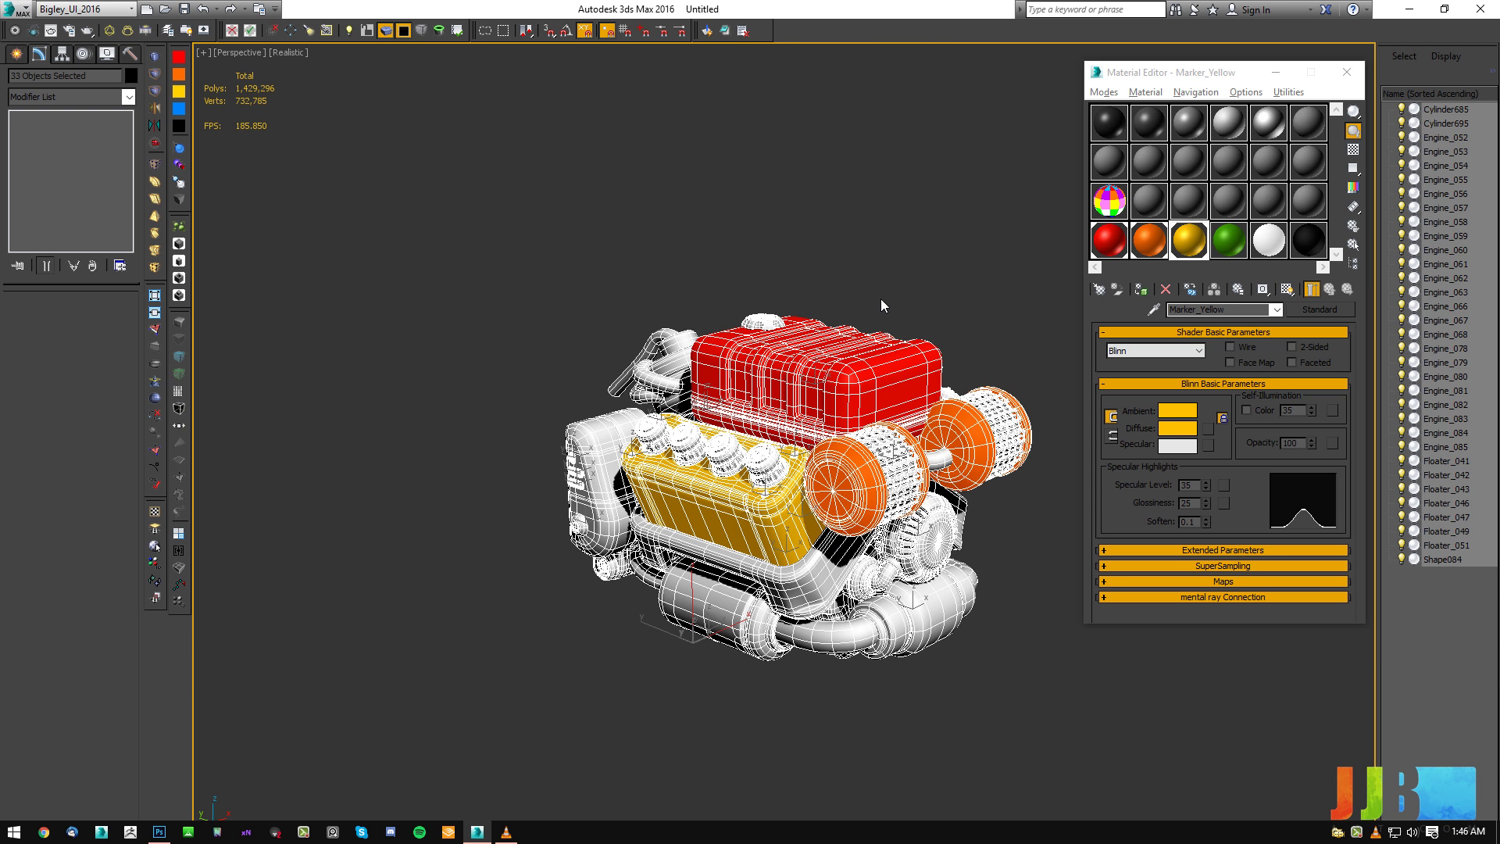
pyautogui.click(931, 277)
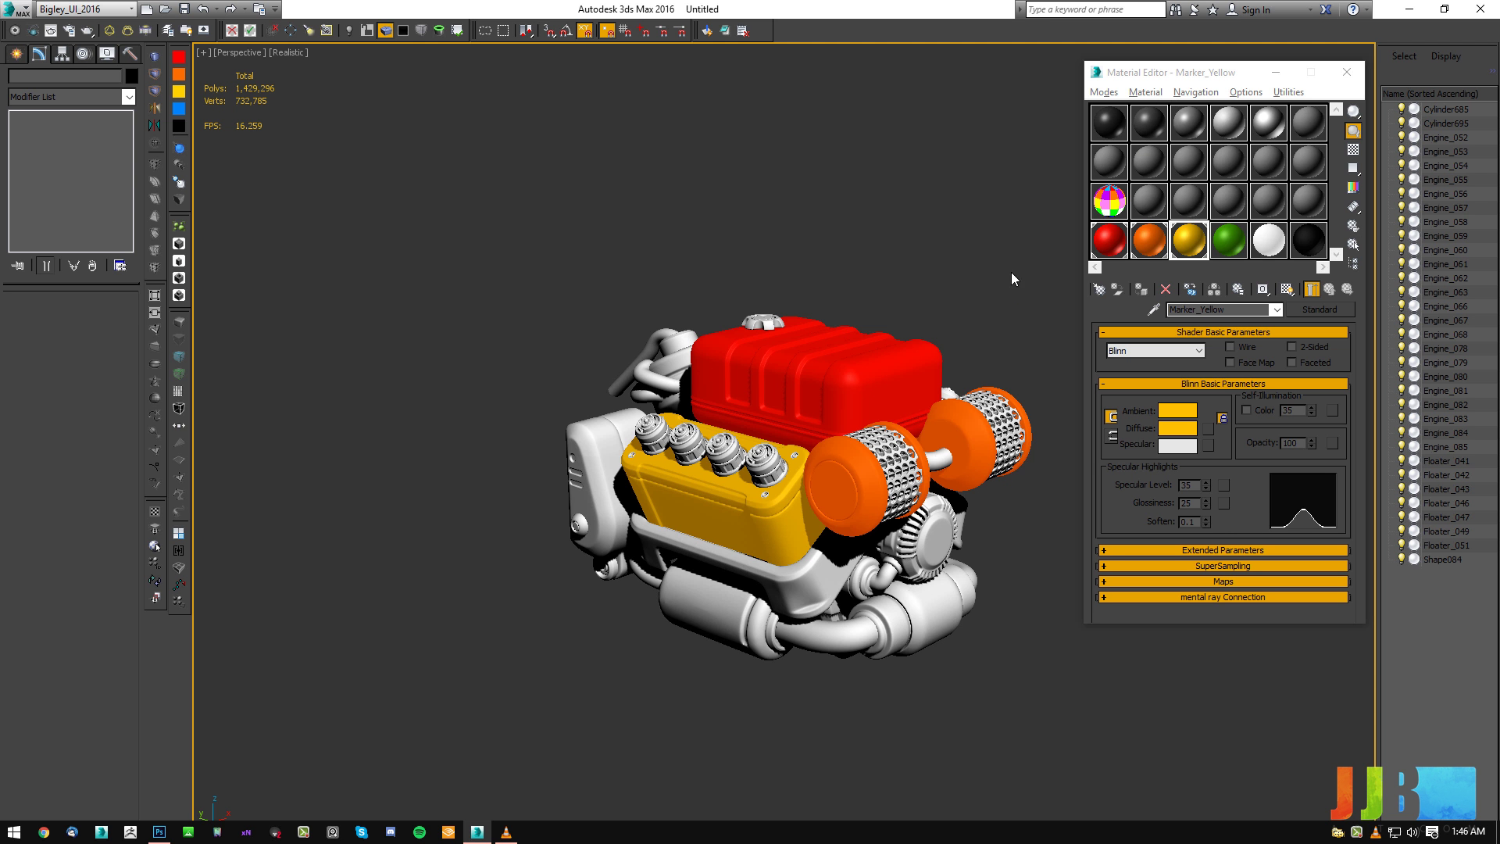
pyautogui.moveTo(985, 594); pyautogui.dragTo(981, 603)
pyautogui.moveTo(1023, 277); pyautogui.dragTo(950, 238)
pyautogui.moveTo(516, 656)
pyautogui.mouseDown()
pyautogui.moveTo(1124, 545)
pyautogui.moveTo(1094, 438)
pyautogui.mouseUp()
pyautogui.moveTo(1180, 122); pyautogui.dragTo(934, 395)
pyautogui.click(712, 458)
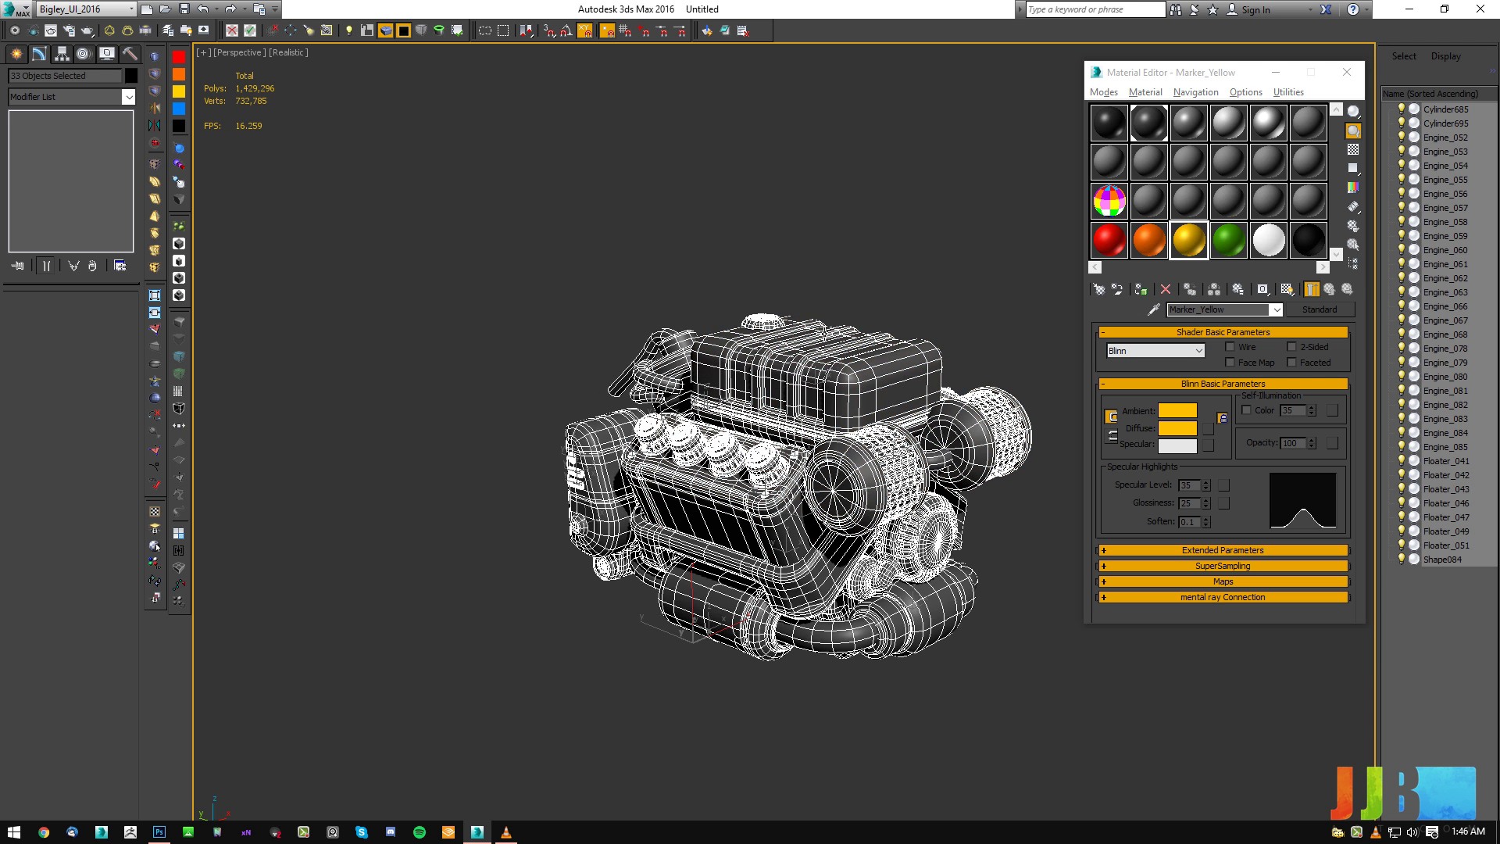
pyautogui.hotkey('ctrl', 'd')
# Set Highpoly_Dark's glossiness to 25 and specular level to 60, and close the Material Editor.
pyautogui.keyDown('alt'); pyautogui.moveTo(929, 411); pyautogui.dragTo(868, 359, button='middle'); pyautogui.keyUp('alt')
pyautogui.click(1148, 122)
pyautogui.click(1187, 483)
pyautogui.click(1188, 503)
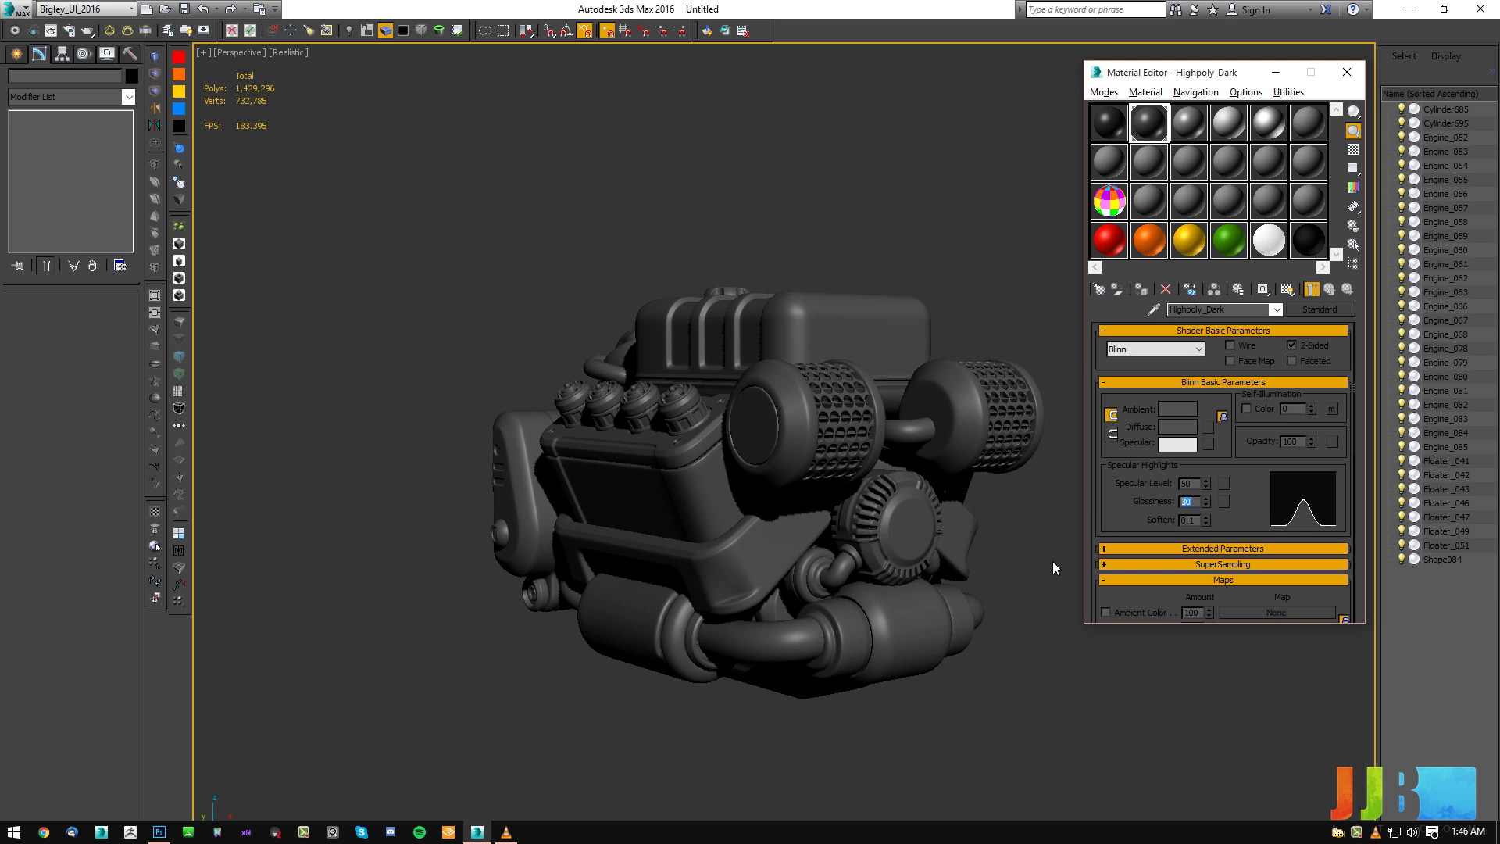
pyautogui.write('25')
pyautogui.press('Return')
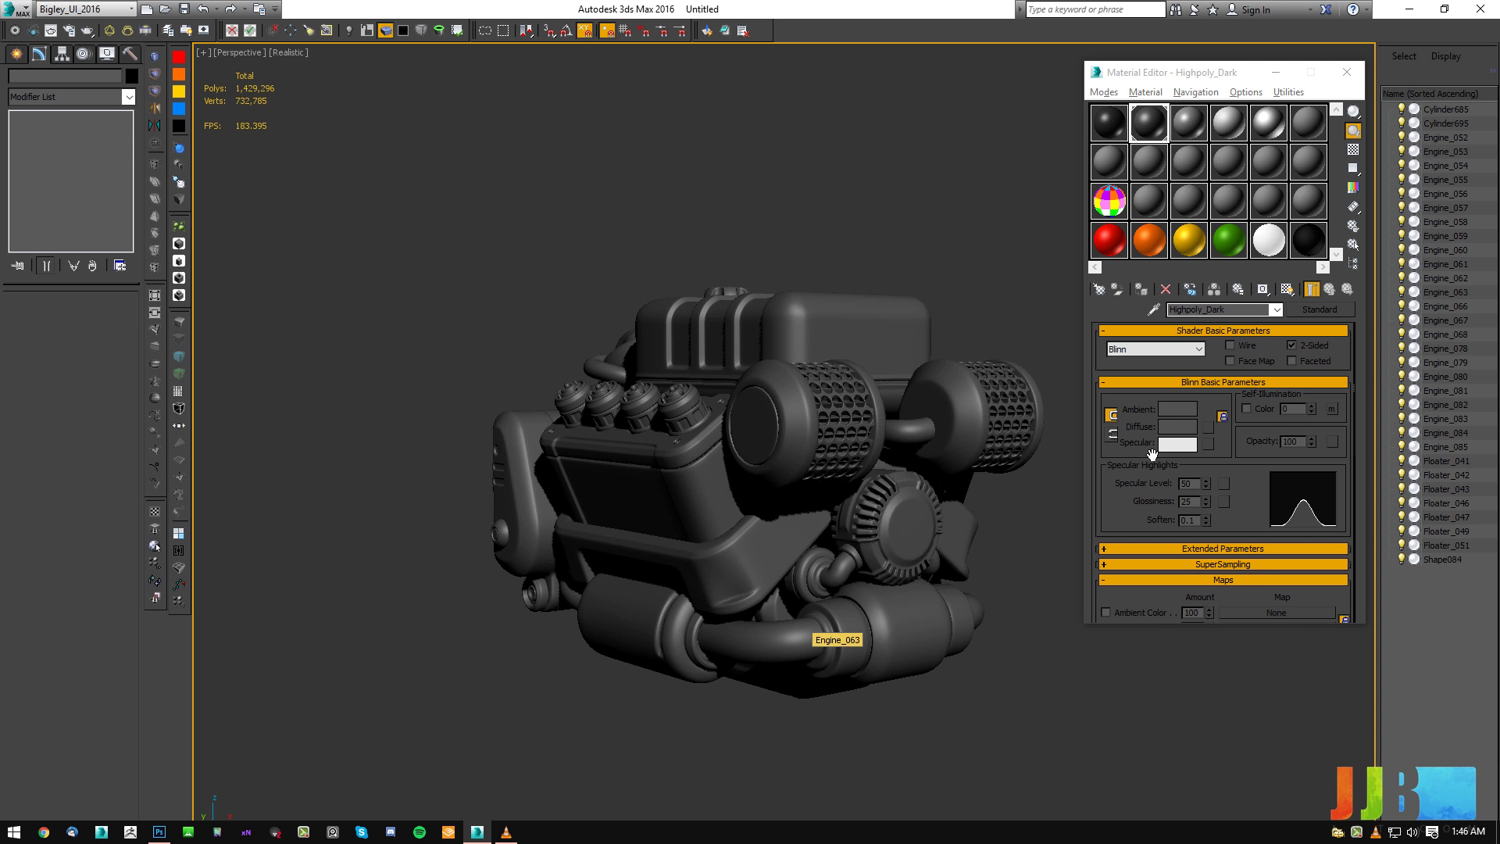
pyautogui.hotkey('shift', 'Tab')
pyautogui.write('60')
pyautogui.press('Return')
pyautogui.keyDown('alt'); pyautogui.moveTo(772, 402); pyautogui.dragTo(823, 371, button='middle'); pyautogui.keyUp('alt')
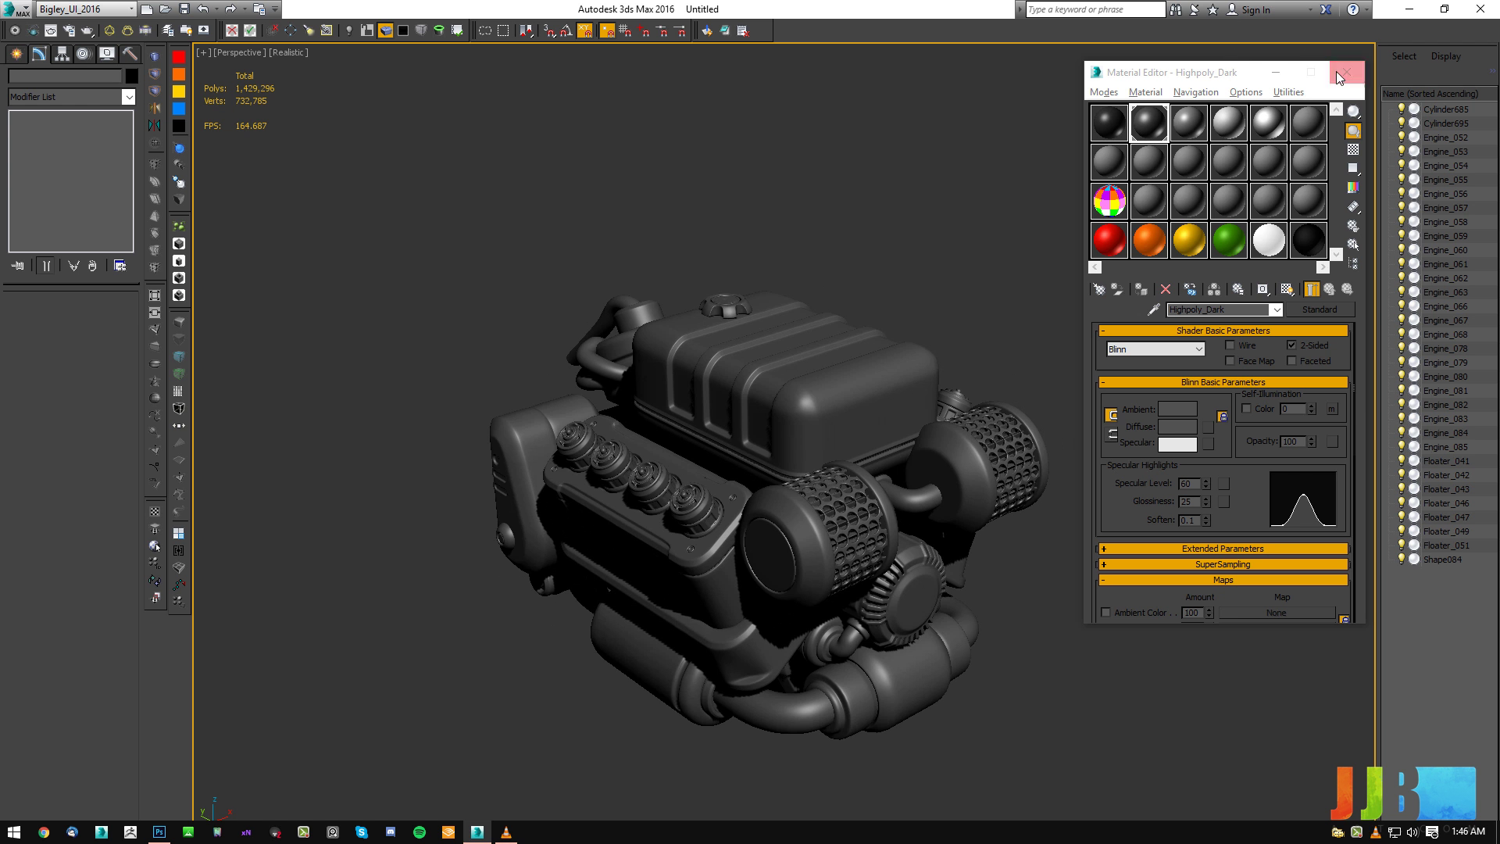
pyautogui.moveTo(1008, 234)
pyautogui.keyDown('alt'); pyautogui.mouseDown(button='middle')
pyautogui.moveTo(898, 234)
pyautogui.moveTo(1055, 231)
pyautogui.moveTo(1004, 232)
pyautogui.mouseUp(button='middle'); pyautogui.keyUp('alt')
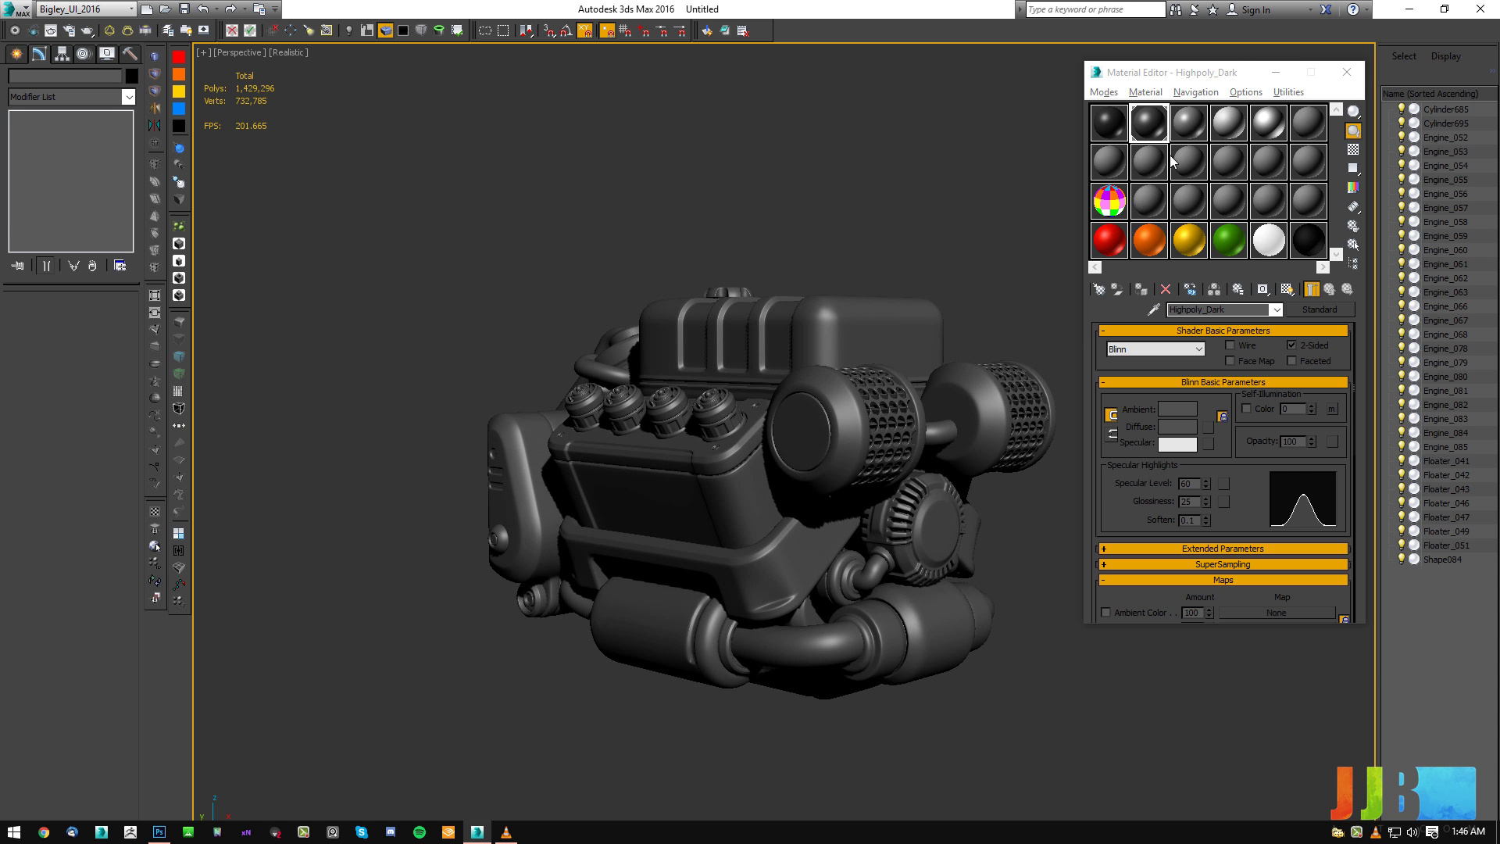
pyautogui.click(1354, 78)
pyautogui.moveTo(954, 311)
pyautogui.keyDown('alt'); pyautogui.mouseDown(button='middle')
pyautogui.moveTo(967, 278)
pyautogui.moveTo(958, 289)
pyautogui.moveTo(984, 294)
pyautogui.moveTo(991, 317)
pyautogui.moveTo(1356, 325)
pyautogui.moveTo(973, 331)
pyautogui.mouseUp(button='middle'); pyautogui.keyUp('alt')
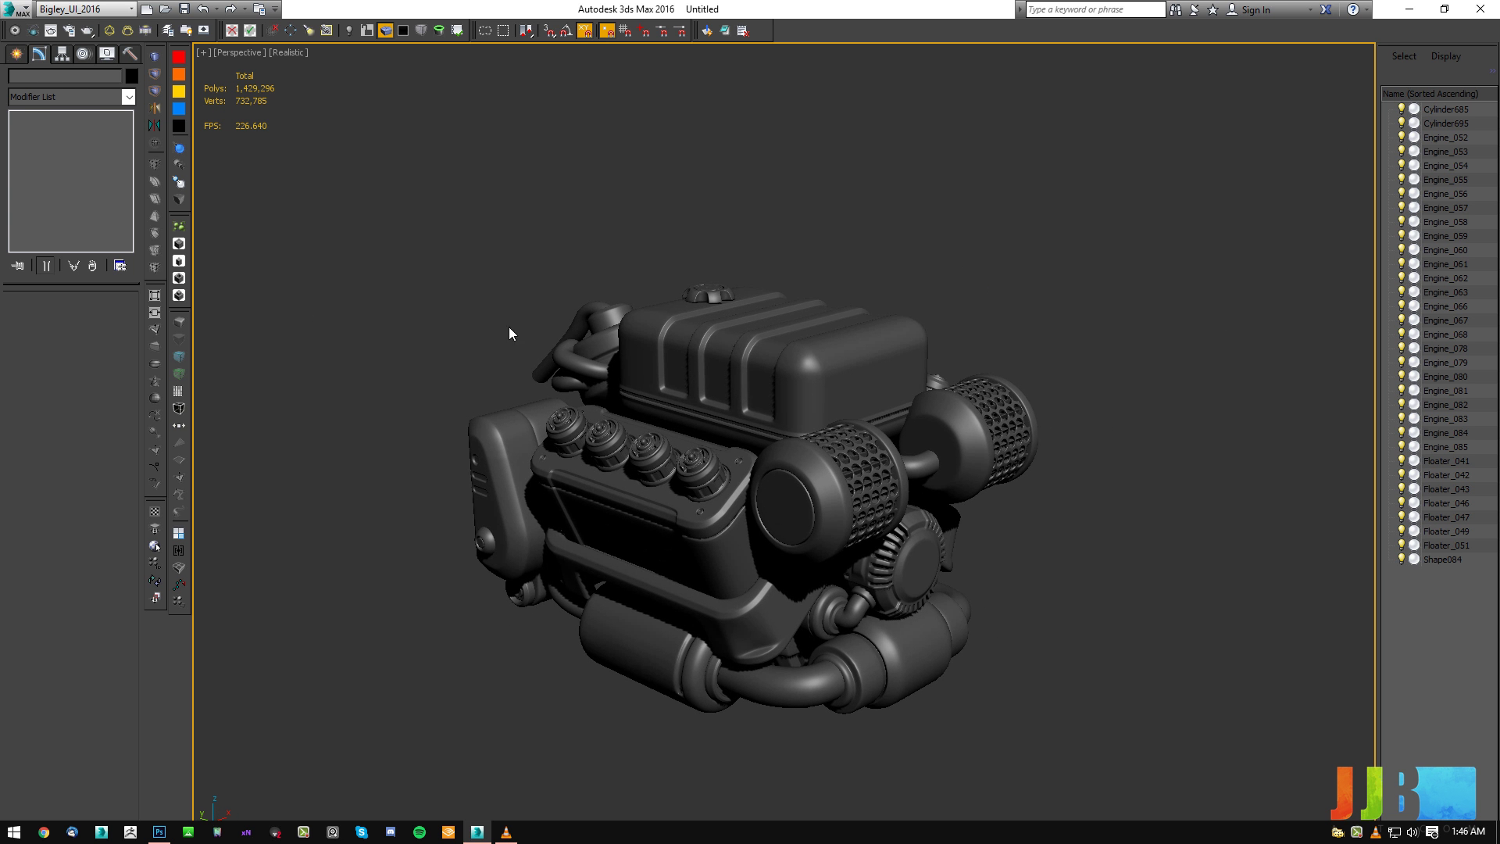
# Place a standard Omni light just below the engine.
pyautogui.click(19, 55)
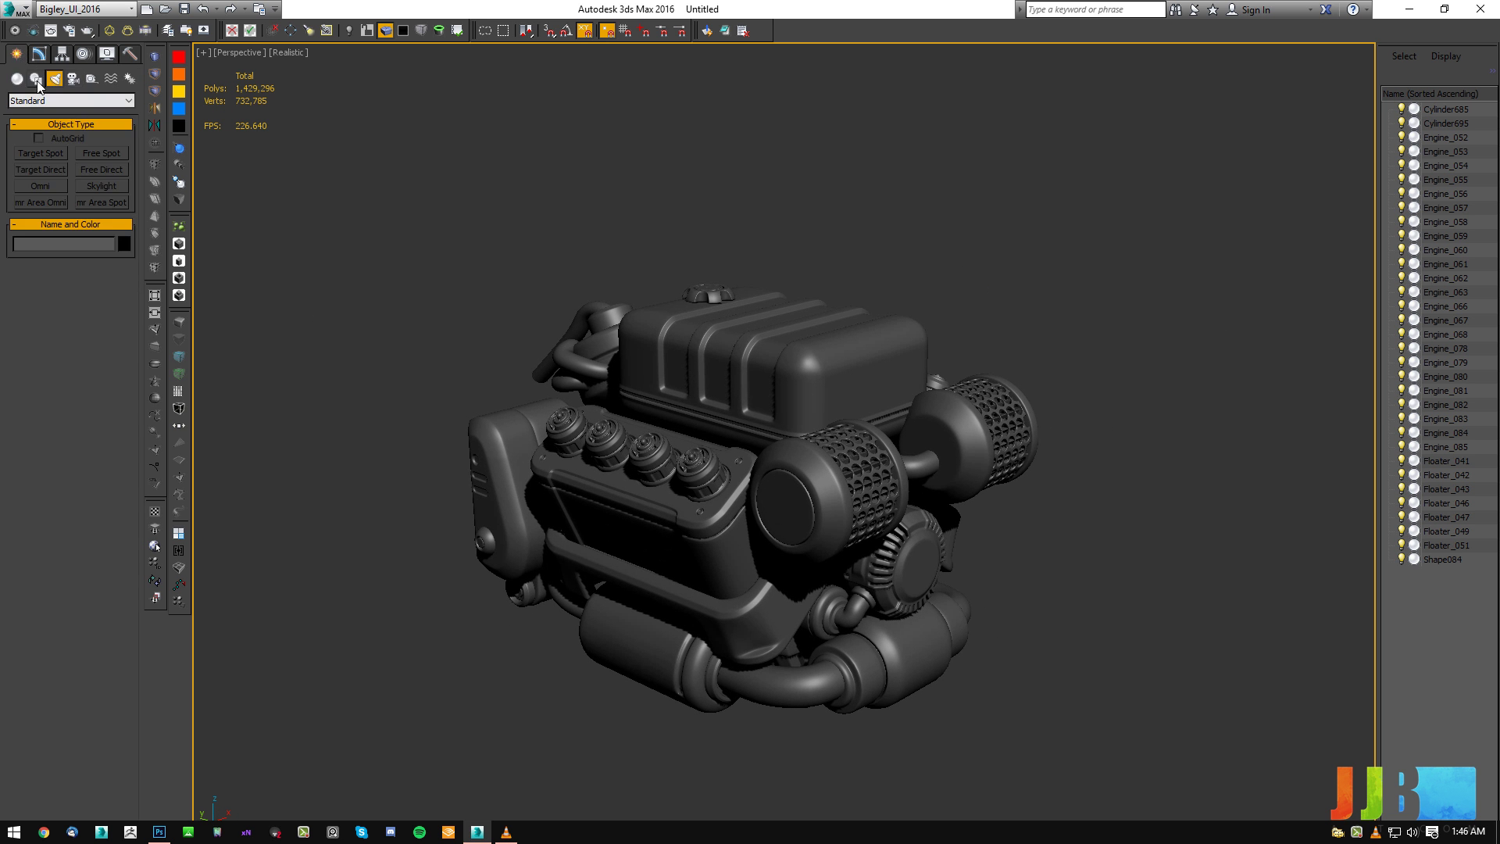
pyautogui.click(44, 185)
pyautogui.scroll(-4, 752, 521)
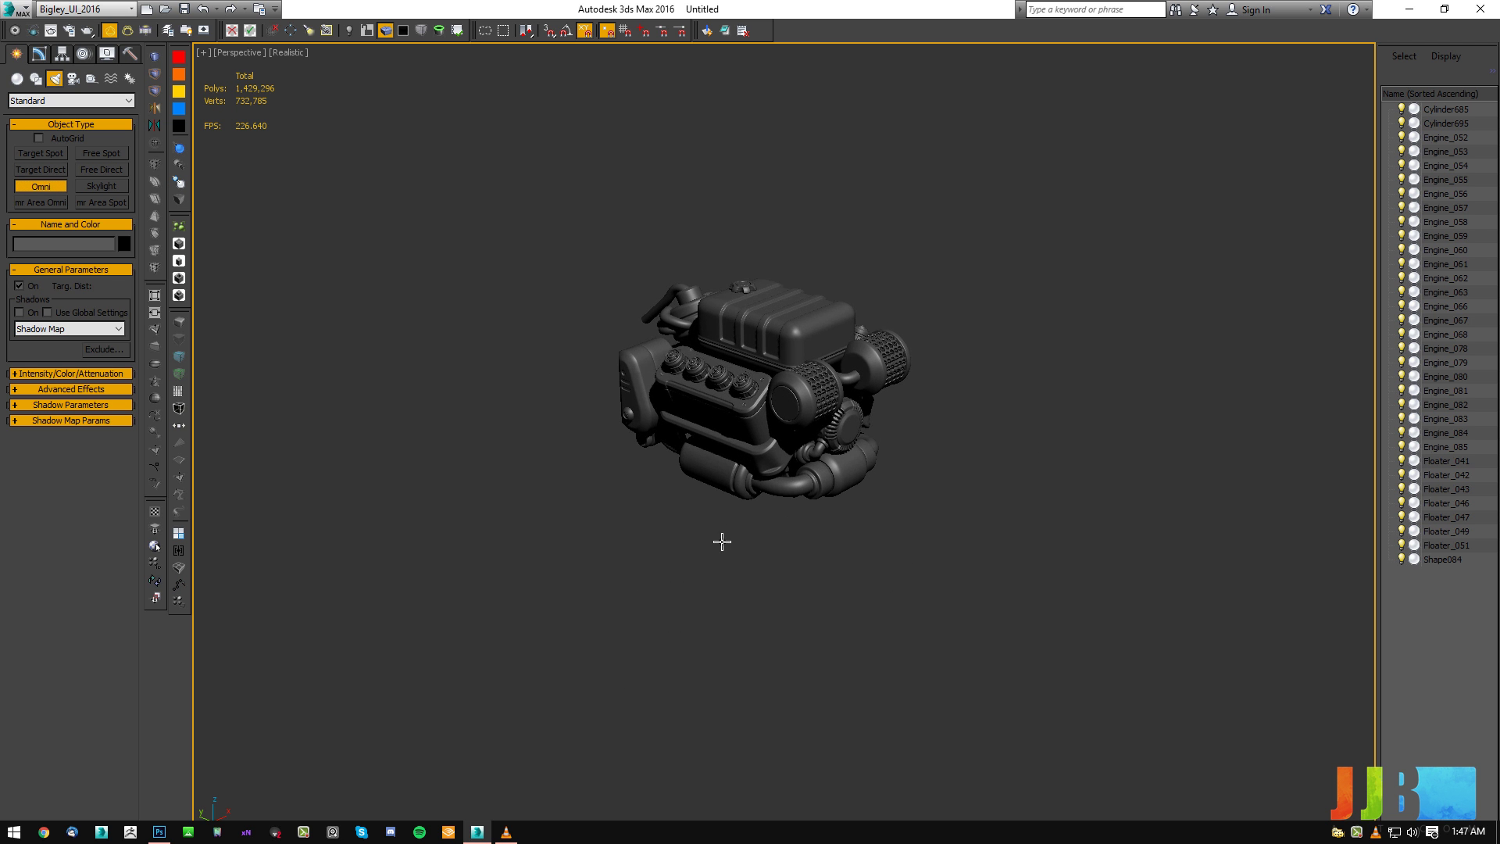
pyautogui.click(734, 524)
pyautogui.rightClick(734, 495)
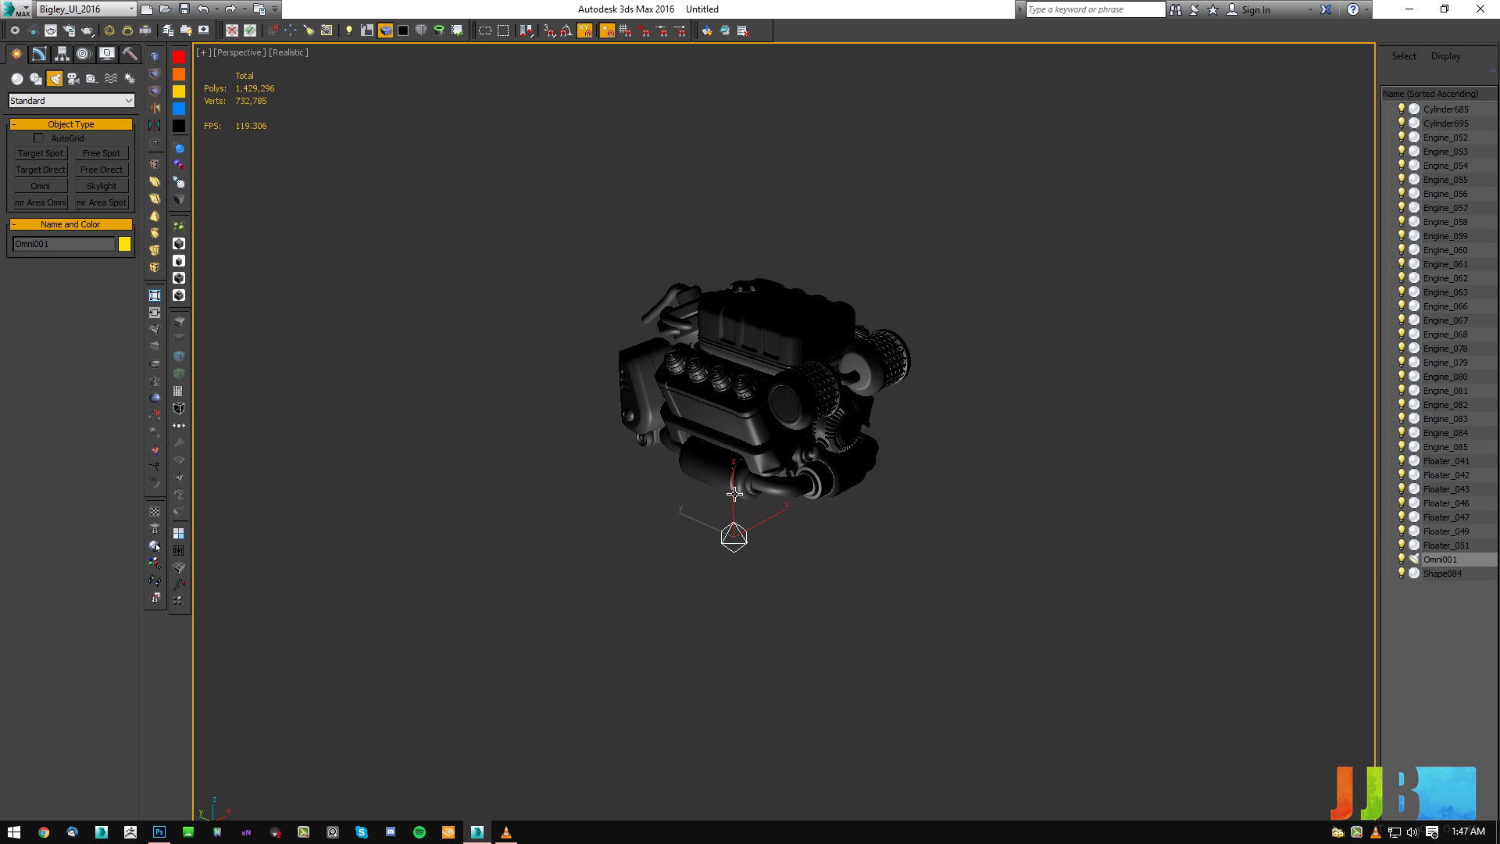
# Move the Omni light up until it sits above the engine's top tank.
pyautogui.moveTo(733, 492); pyautogui.dragTo(906, 244)
pyautogui.moveTo(820, 281); pyautogui.dragTo(806, 317, button='middle')
pyautogui.moveTo(806, 317)
pyautogui.keyDown('alt'); pyautogui.mouseDown(button='middle')
pyautogui.moveTo(820, 306)
pyautogui.moveTo(806, 327)
pyautogui.mouseUp(button='middle'); pyautogui.keyUp('alt')
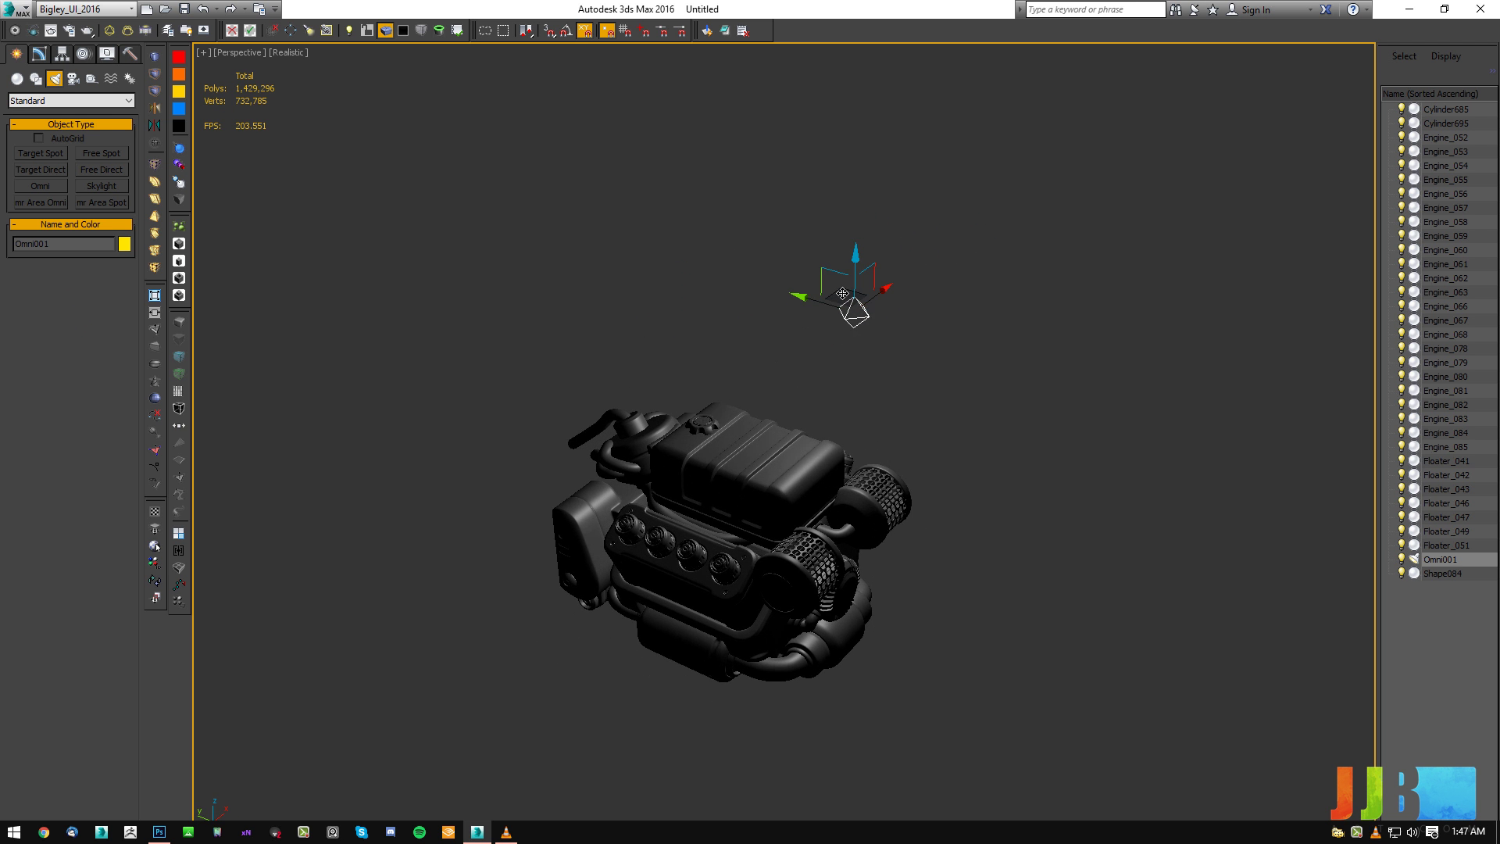
pyautogui.moveTo(806, 327); pyautogui.dragTo(778, 372)
pyautogui.moveTo(778, 372)
pyautogui.keyDown('alt'); pyautogui.mouseDown(button='middle')
pyautogui.moveTo(760, 358)
pyautogui.moveTo(758, 382)
pyautogui.mouseUp(button='middle'); pyautogui.keyUp('alt')
pyautogui.moveTo(758, 383); pyautogui.dragTo(738, 322, button='middle')
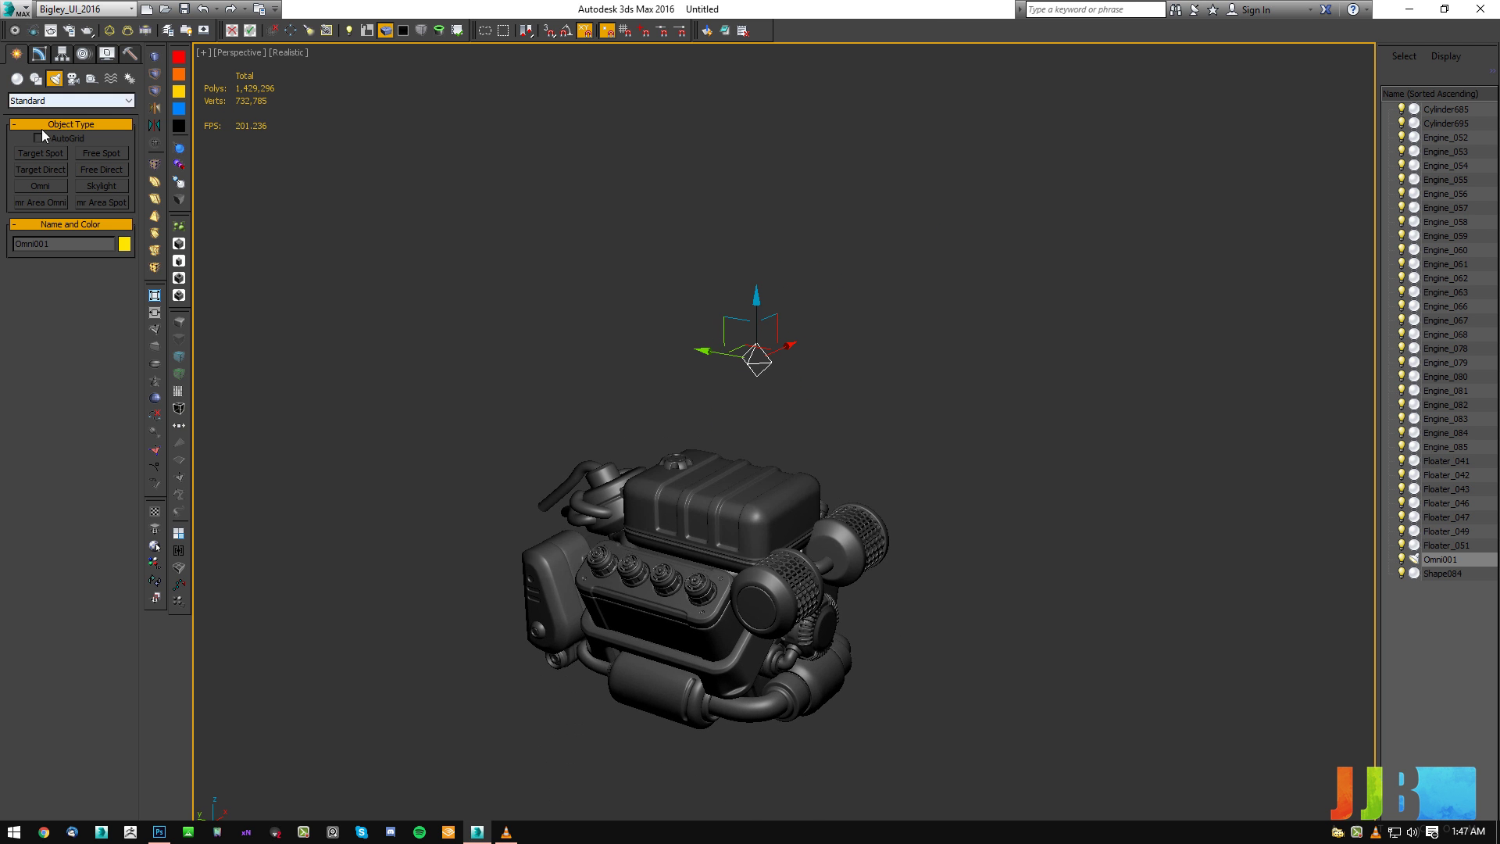
# Turn on the Omni light's shadows and open the Light Lister clear of the model.
pyautogui.click(39, 54)
pyautogui.click(34, 385)
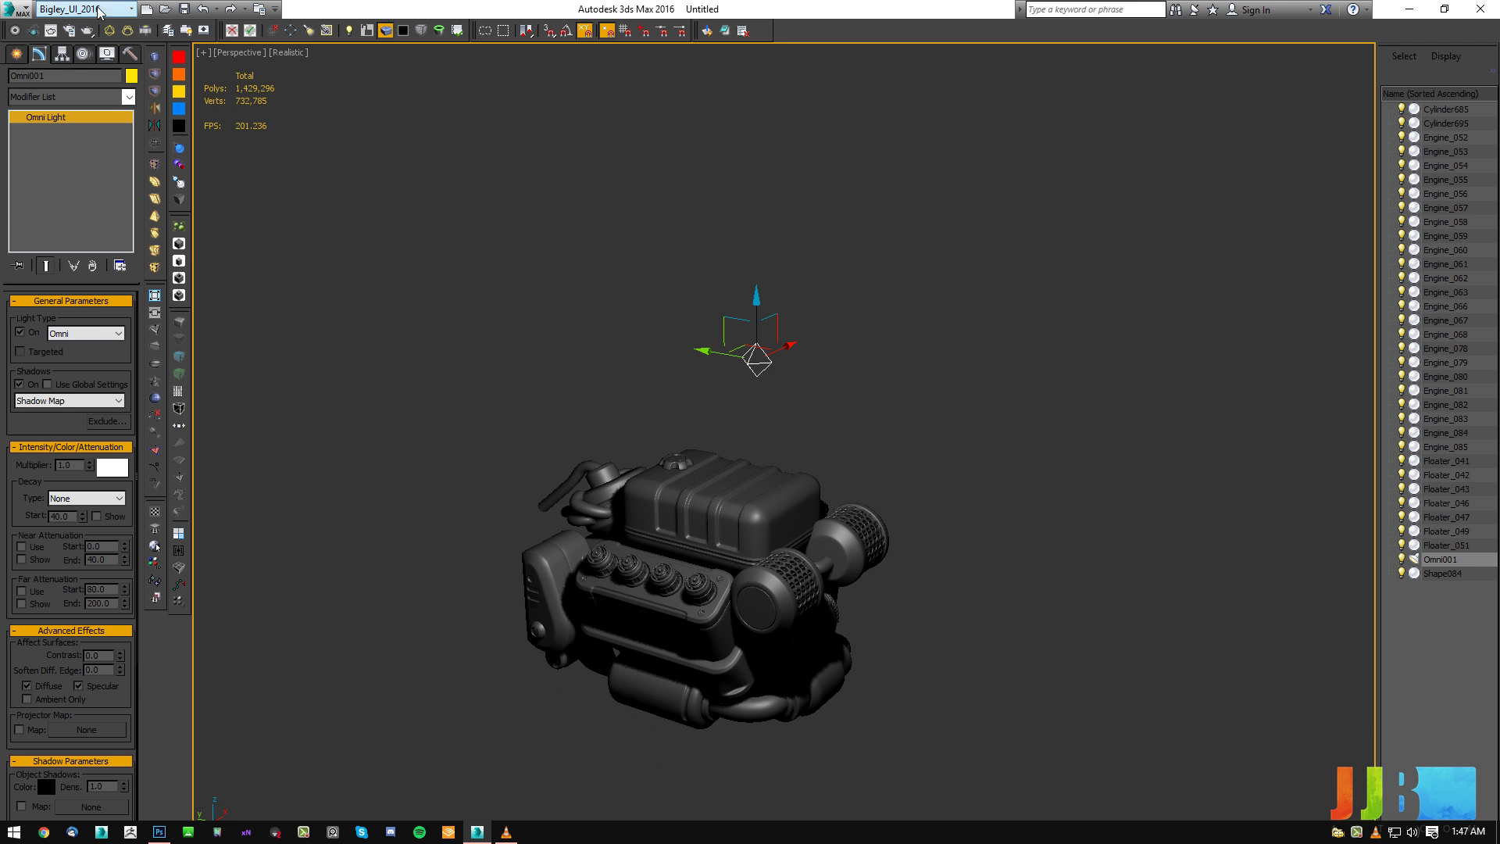
pyautogui.click(146, 30)
pyautogui.moveTo(547, 125); pyautogui.dragTo(1091, 53)
# Reposition the Omni light high above and well out beyond the engine's air filter side.
pyautogui.keyDown('alt'); pyautogui.moveTo(829, 367); pyautogui.dragTo(769, 340, button='middle'); pyautogui.keyUp('alt')
pyautogui.scroll(-2, 769, 340)
pyautogui.moveTo(788, 342); pyautogui.dragTo(1064, 262)
pyautogui.moveTo(972, 307); pyautogui.dragTo(957, 356, button='middle')
pyautogui.scroll(2, 927, 382)
pyautogui.scroll(-3, 957, 358)
pyautogui.moveTo(956, 358); pyautogui.dragTo(828, 316)
pyautogui.keyDown('alt'); pyautogui.moveTo(827, 317); pyautogui.dragTo(782, 363, button='middle'); pyautogui.keyUp('alt')
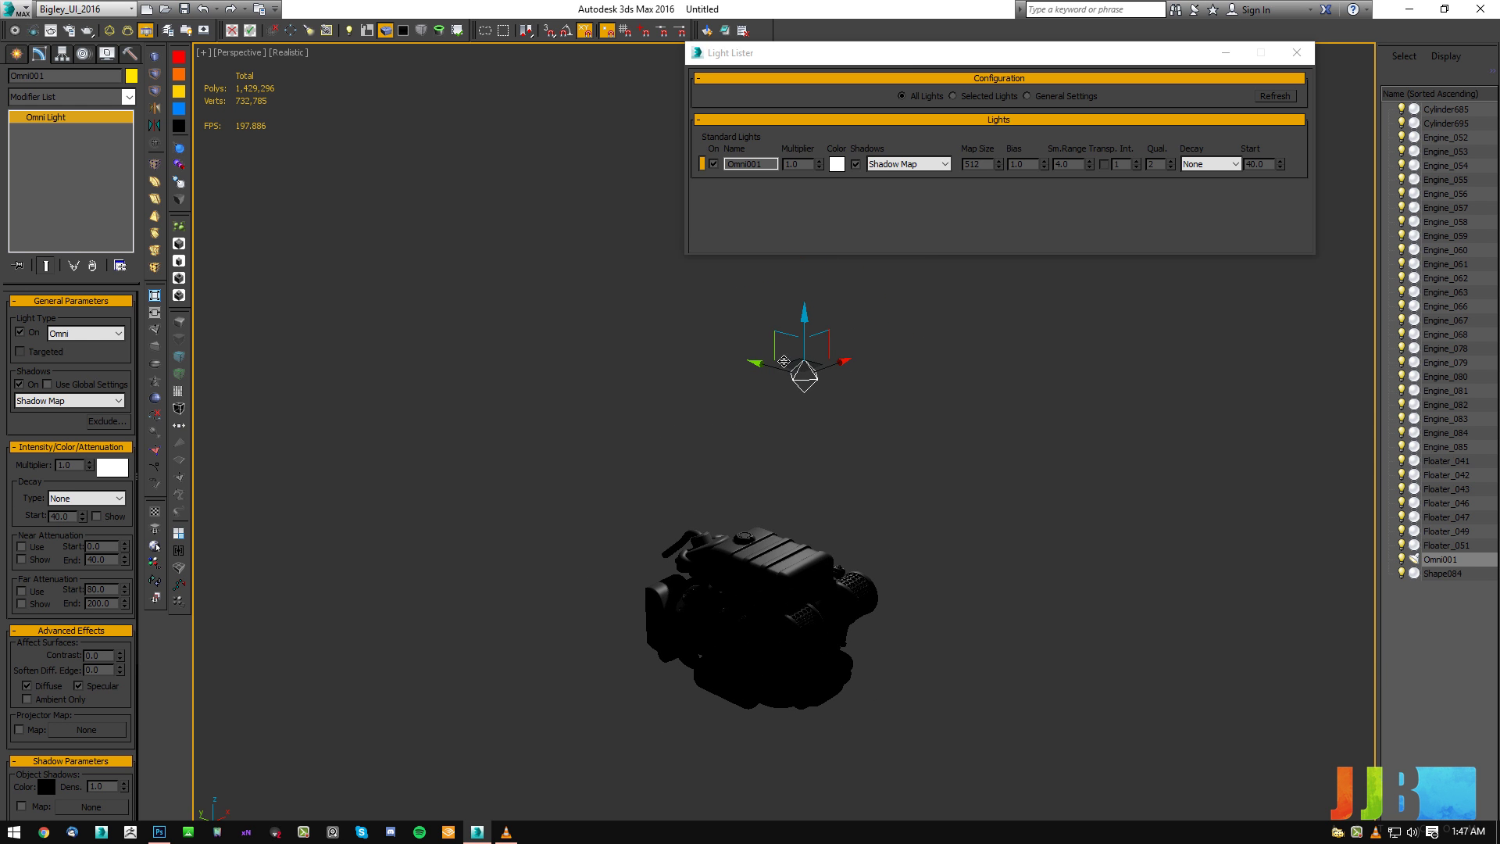
pyautogui.moveTo(795, 382); pyautogui.dragTo(792, 419)
pyautogui.moveTo(798, 349); pyautogui.dragTo(796, 295)
pyautogui.keyDown('alt'); pyautogui.moveTo(795, 441); pyautogui.dragTo(838, 410, button='middle'); pyautogui.keyUp('alt')
pyautogui.moveTo(817, 287); pyautogui.dragTo(1124, 296)
pyautogui.moveTo(1072, 372); pyautogui.dragTo(929, 482)
pyautogui.moveTo(928, 475)
pyautogui.keyDown('alt'); pyautogui.mouseDown(button='middle')
pyautogui.moveTo(940, 460)
pyautogui.moveTo(928, 461)
pyautogui.mouseUp(button='middle'); pyautogui.keyUp('alt')
pyautogui.scroll(-1, 922, 462)
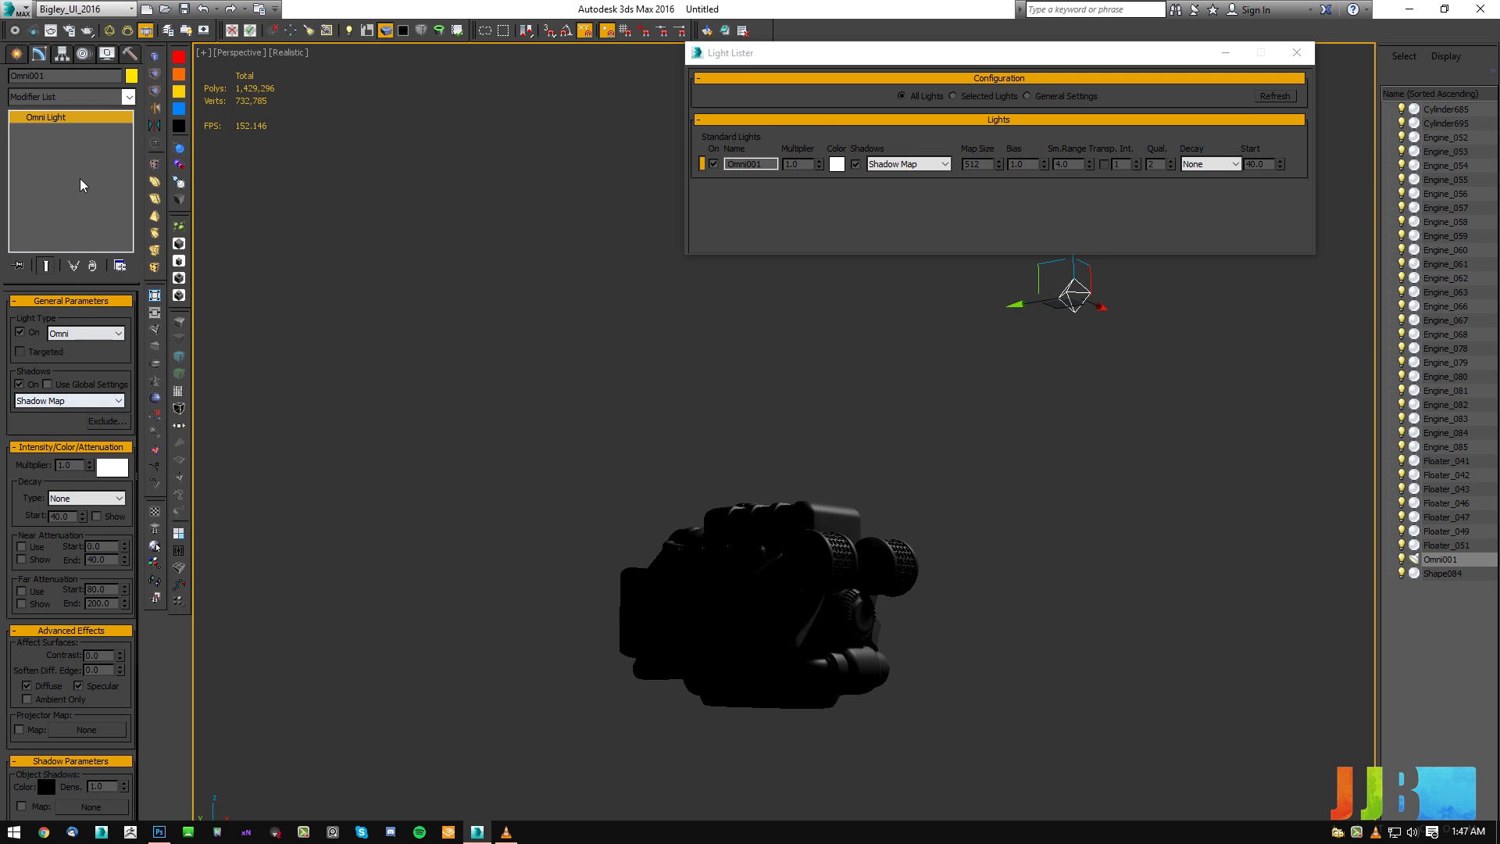
# Place a second Omni light beside the engine, on the side opposite the first light.
pyautogui.click(110, 30)
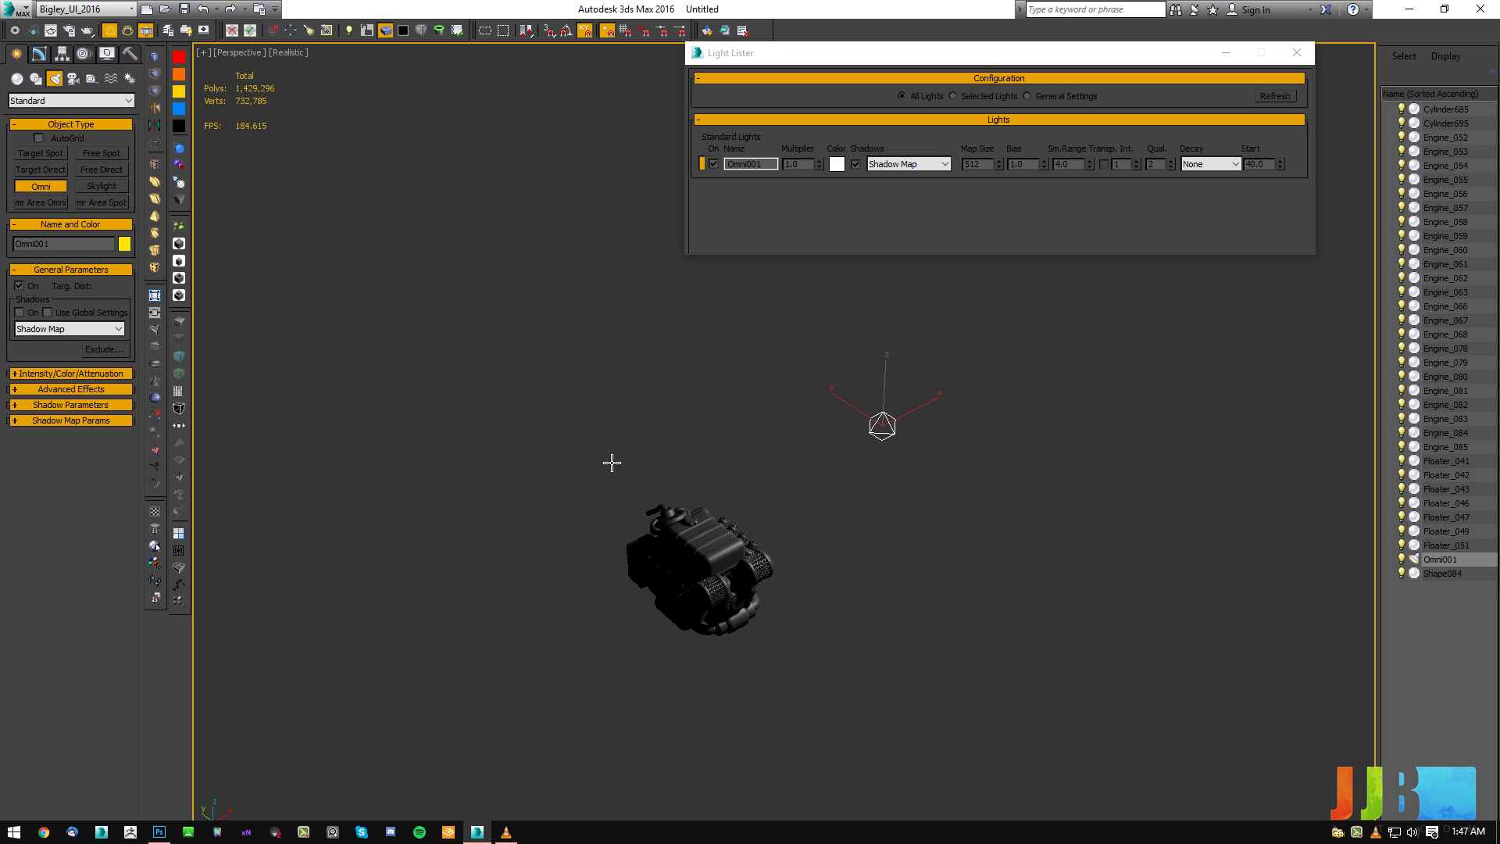
pyautogui.moveTo(536, 510); pyautogui.dragTo(526, 535)
pyautogui.keyDown('alt'); pyautogui.moveTo(644, 500); pyautogui.dragTo(550, 533, button='middle'); pyautogui.keyUp('alt')
pyautogui.press('w')
pyautogui.moveTo(475, 504)
pyautogui.mouseDown()
pyautogui.moveTo(476, 452)
pyautogui.moveTo(474, 492)
pyautogui.mouseUp()
pyautogui.moveTo(703, 500)
pyautogui.keyDown('alt'); pyautogui.mouseDown(button='middle')
pyautogui.moveTo(758, 467)
pyautogui.moveTo(718, 491)
pyautogui.mouseUp(button='middle'); pyautogui.keyUp('alt')
pyautogui.moveTo(552, 468); pyautogui.dragTo(842, 633)
pyautogui.press('z')
pyautogui.moveTo(883, 539)
pyautogui.keyDown('alt'); pyautogui.mouseDown(button='middle')
pyautogui.moveTo(1008, 469)
pyautogui.moveTo(938, 437)
pyautogui.moveTo(1014, 422)
pyautogui.moveTo(970, 400)
pyautogui.moveTo(1028, 429)
pyautogui.moveTo(934, 439)
pyautogui.mouseUp(button='middle'); pyautogui.keyUp('alt')
pyautogui.scroll(-3, 1015, 461)
pyautogui.click(1017, 461)
pyautogui.moveTo(242, 502); pyautogui.dragTo(509, 516)
# Refresh the Light Lister, set both Omni lights' shadows to Raytrace Shadow and close the list.
pyautogui.click(1256, 97)
pyautogui.click(906, 181)
pyautogui.click(903, 236)
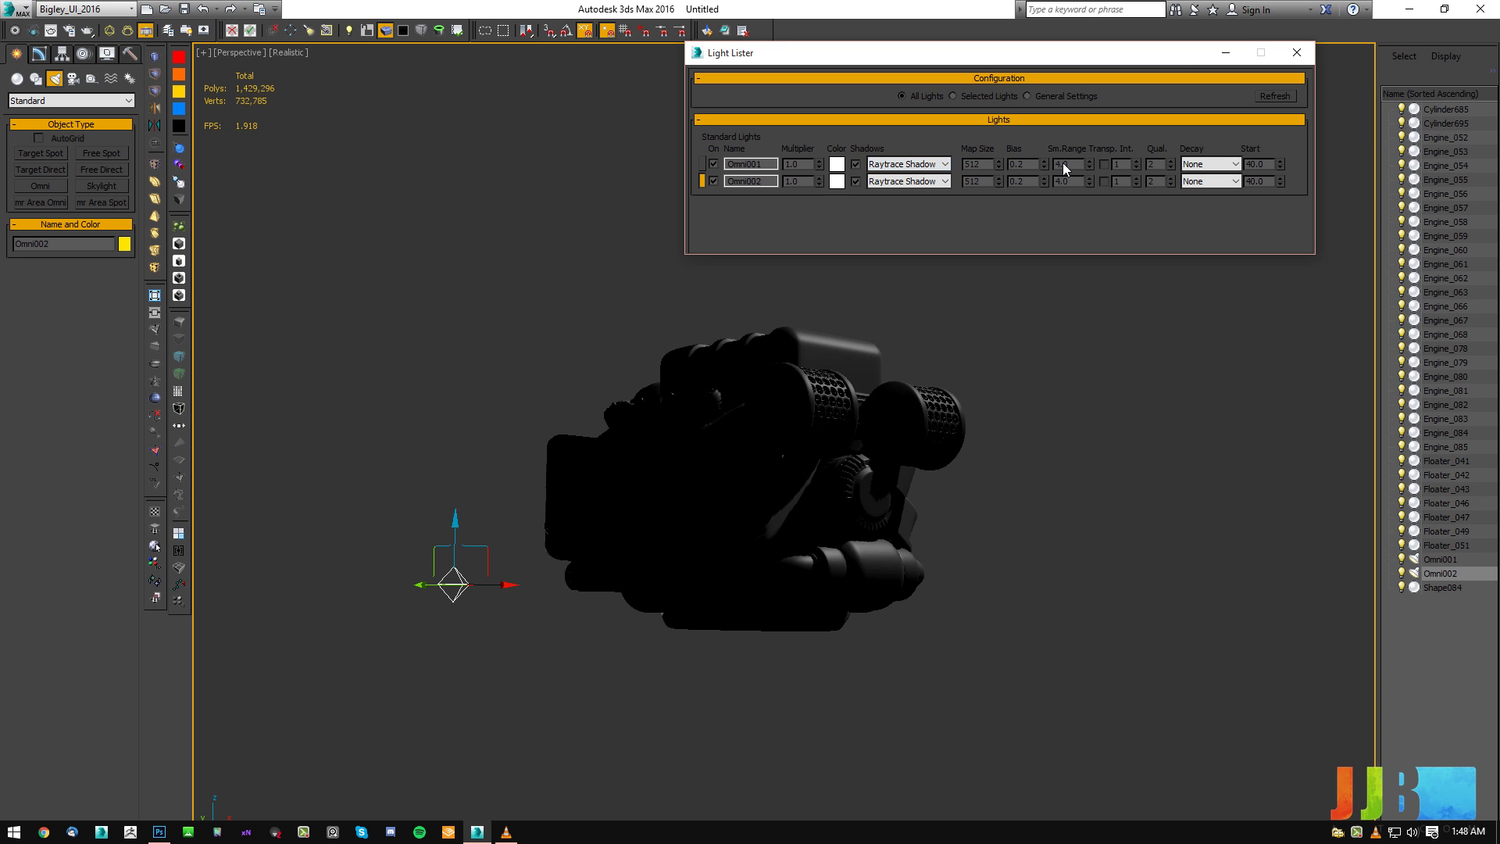
pyautogui.click(915, 165)
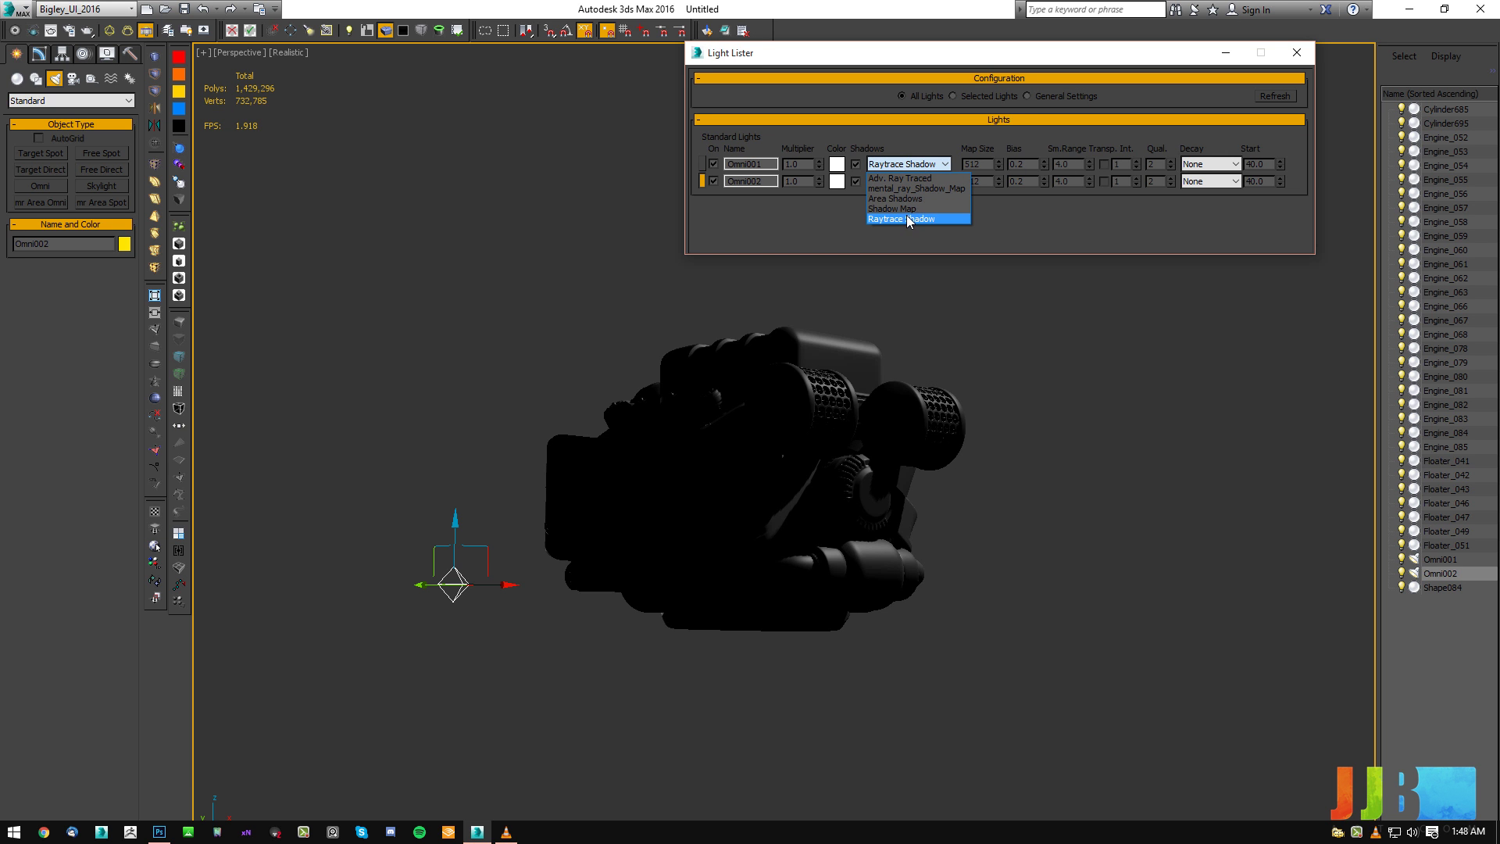
pyautogui.click(906, 218)
pyautogui.moveTo(496, 472); pyautogui.dragTo(392, 635)
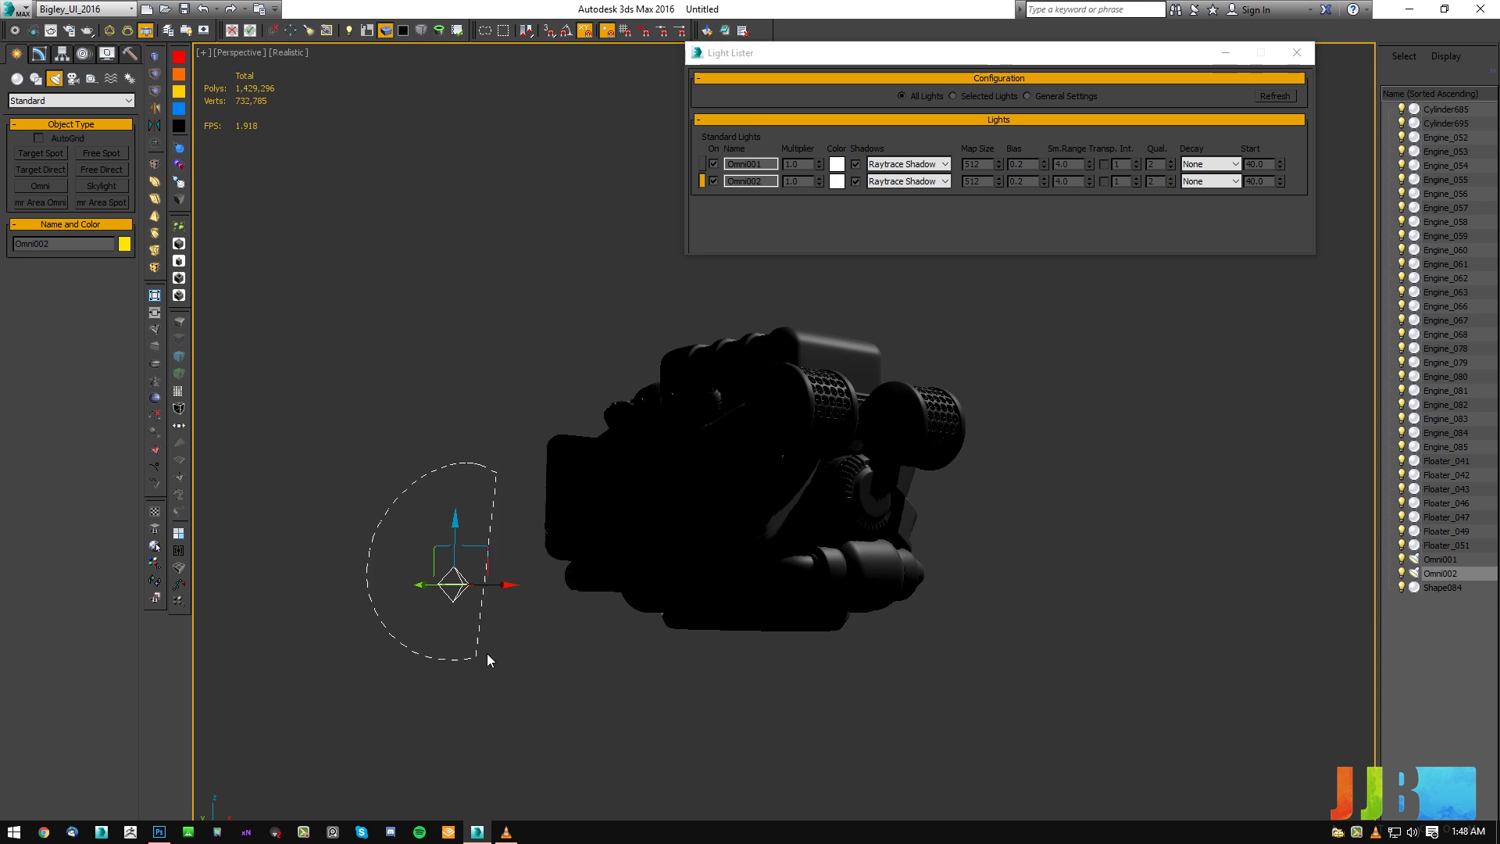
pyautogui.moveTo(1016, 51); pyautogui.dragTo(655, 142)
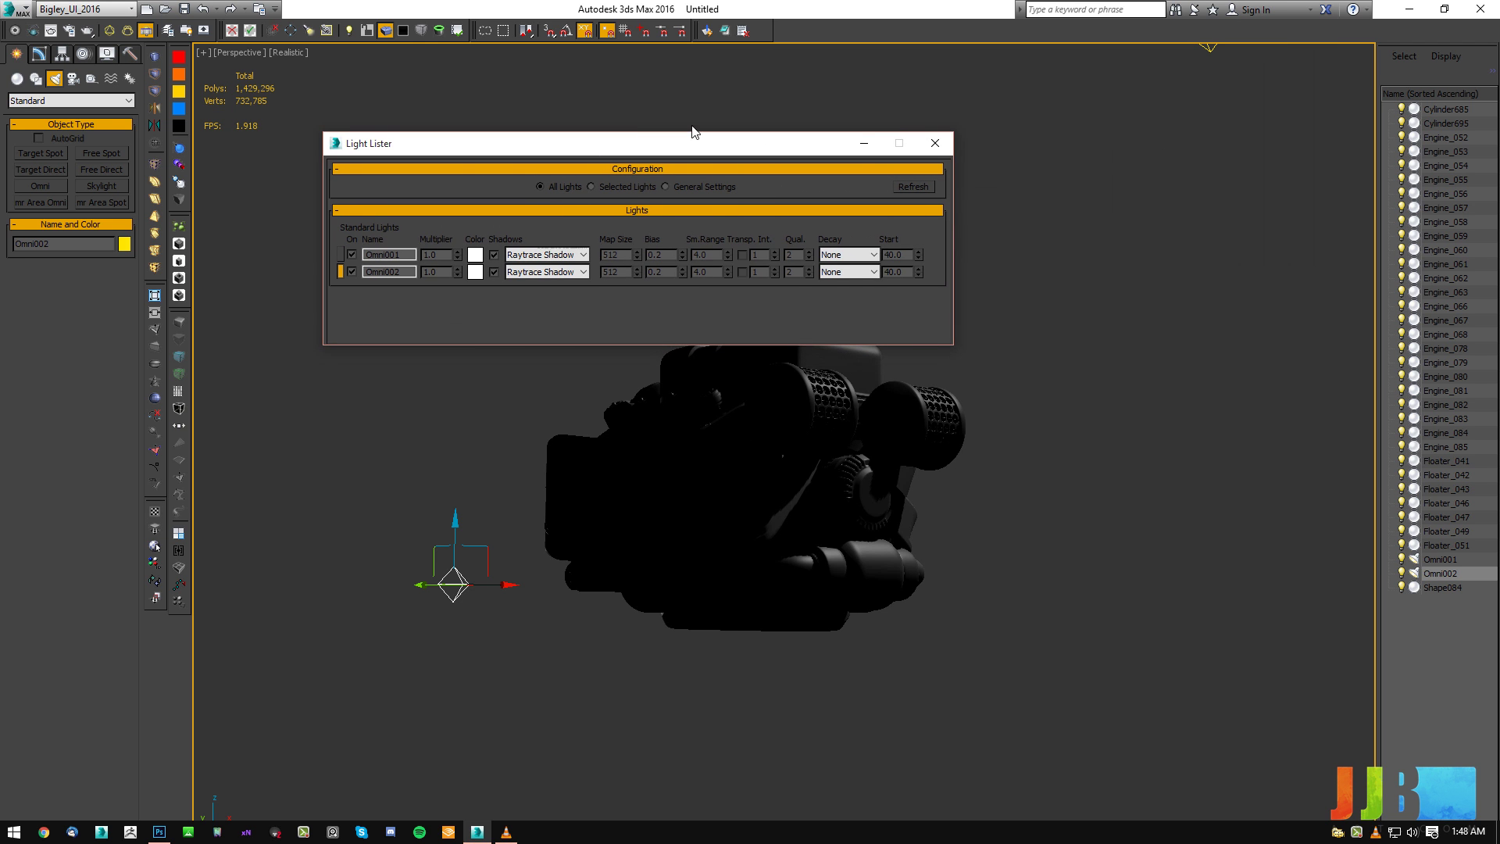
pyautogui.click(934, 144)
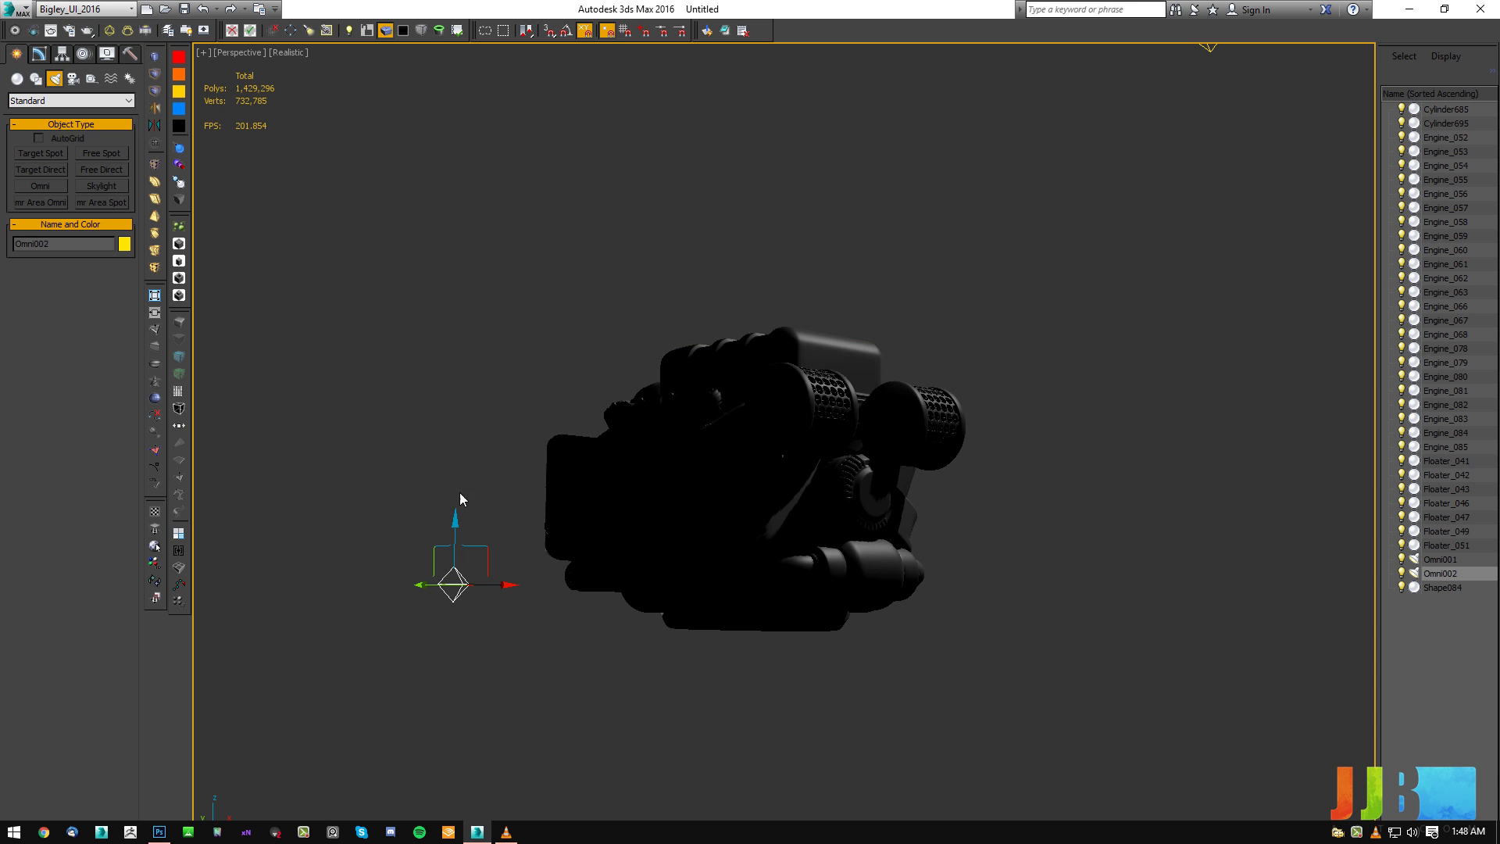
# Reopen the Light Lister and set the shadows of Omni001 and Omni002 to Area Shadows.
pyautogui.scroll(-3, 984, 220)
pyautogui.moveTo(1230, 102)
pyautogui.mouseDown()
pyautogui.moveTo(1132, 97)
pyautogui.moveTo(1191, 107)
pyautogui.mouseUp()
pyautogui.keyDown('alt'); pyautogui.moveTo(1190, 107); pyautogui.dragTo(1104, 138, button='middle'); pyautogui.keyUp('alt')
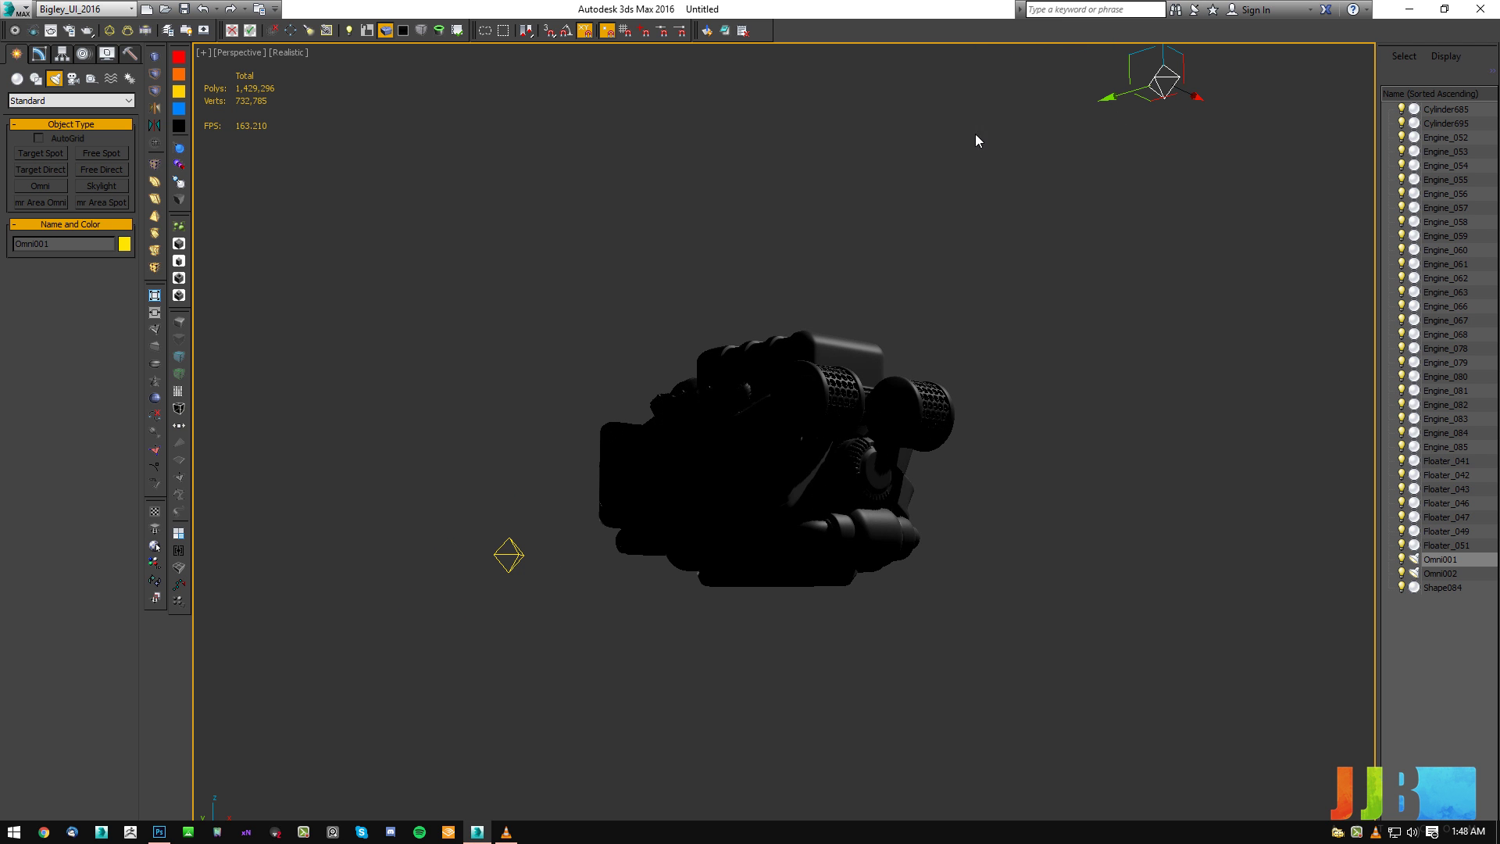
pyautogui.click(145, 31)
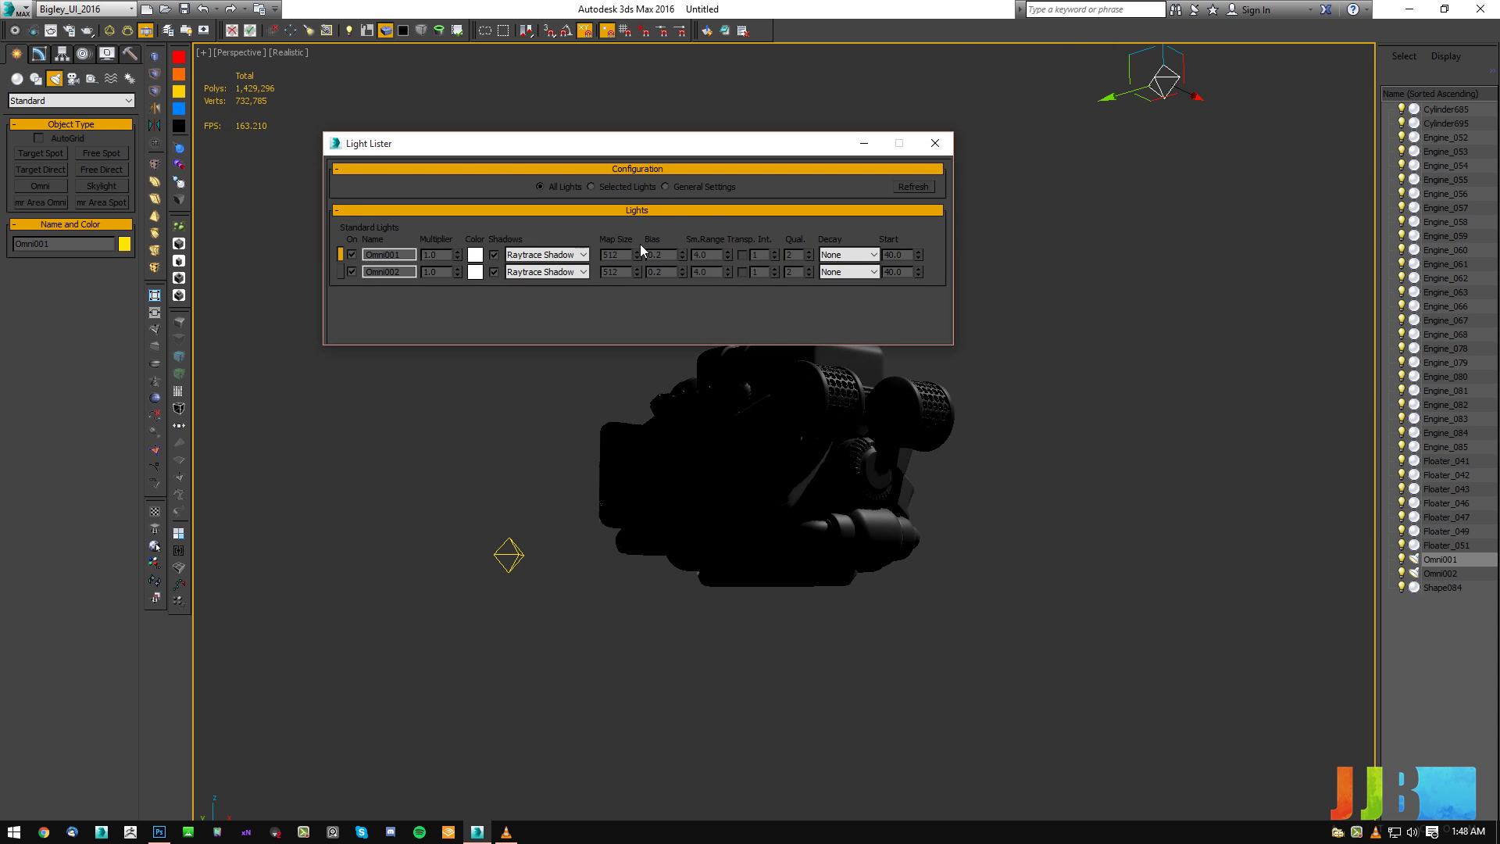
pyautogui.click(579, 255)
pyautogui.click(537, 293)
pyautogui.click(542, 272)
pyautogui.click(541, 283)
pyautogui.moveTo(602, 152); pyautogui.dragTo(669, 89)
# Try a different position for Omni001 and undo the move.
pyautogui.keyDown('alt'); pyautogui.moveTo(790, 350); pyautogui.dragTo(734, 512, button='middle'); pyautogui.keyUp('alt')
pyautogui.scroll(1, 754, 501)
pyautogui.click(988, 359)
pyautogui.click(1117, 117)
pyautogui.moveTo(882, 89); pyautogui.dragTo(826, 74)
pyautogui.moveTo(1147, 128); pyautogui.dragTo(1087, 95)
pyautogui.hotkey('ctrl', 'z')
# Raise Omni002 above the height of the engine, keeping it on the side opposite Omni001.
pyautogui.keyDown('alt'); pyautogui.moveTo(847, 432); pyautogui.dragTo(906, 444, button='middle'); pyautogui.keyUp('alt')
pyautogui.click(451, 575)
pyautogui.moveTo(492, 576); pyautogui.dragTo(399, 185)
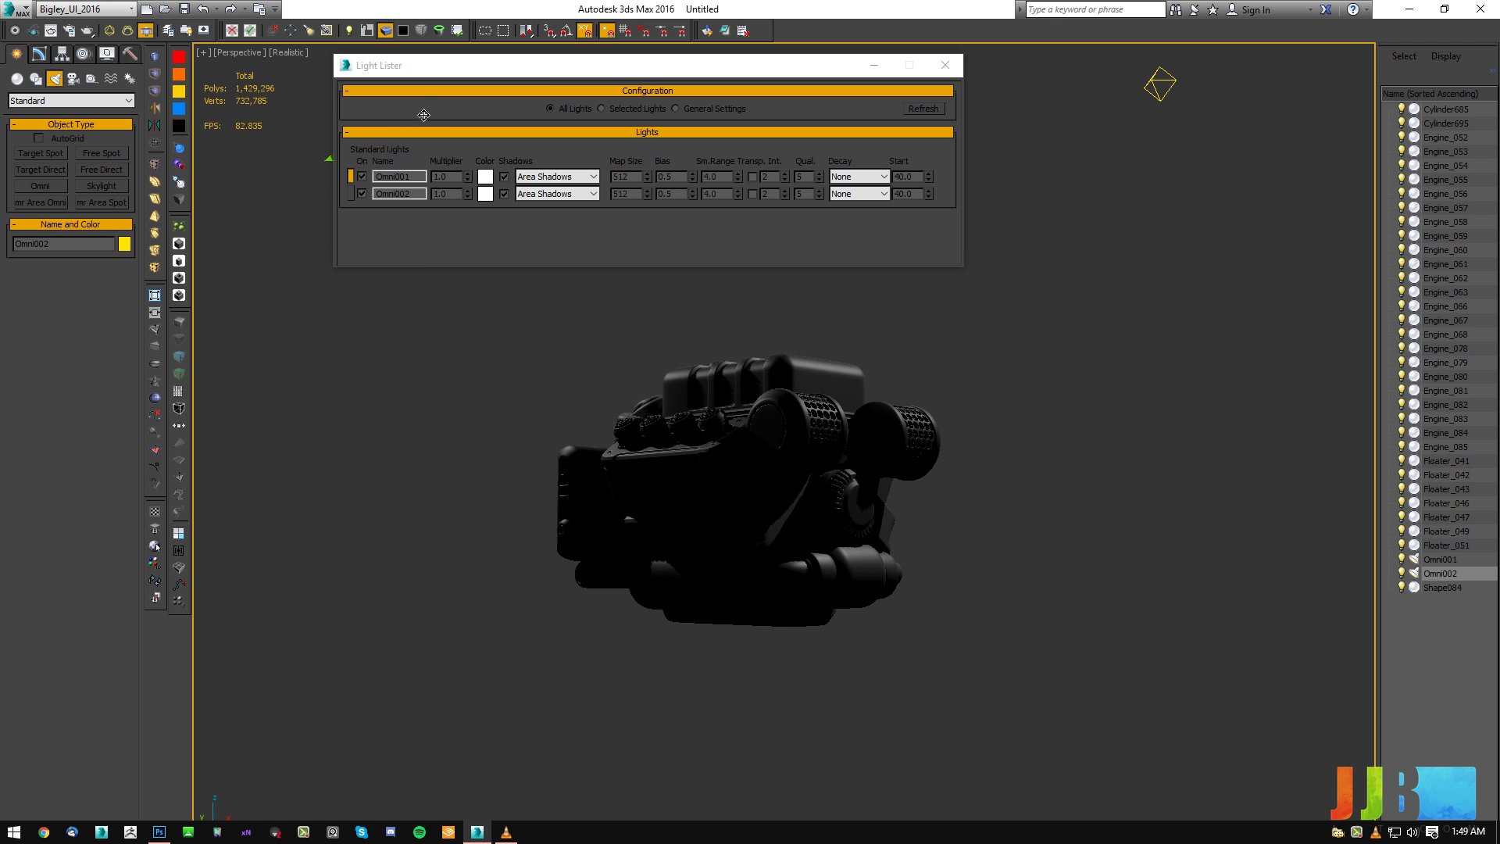
pyautogui.keyDown('alt'); pyautogui.moveTo(470, 335); pyautogui.dragTo(427, 341, button='middle'); pyautogui.keyUp('alt')
pyautogui.moveTo(428, 330); pyautogui.dragTo(481, 332)
pyautogui.moveTo(450, 279); pyautogui.dragTo(462, 404)
pyautogui.click(492, 411)
pyautogui.click(440, 402)
pyautogui.keyDown('alt'); pyautogui.moveTo(577, 416); pyautogui.dragTo(589, 504, button='middle'); pyautogui.keyUp('alt')
pyautogui.keyDown('alt'); pyautogui.moveTo(554, 581); pyautogui.dragTo(741, 465, button='middle'); pyautogui.keyUp('alt')
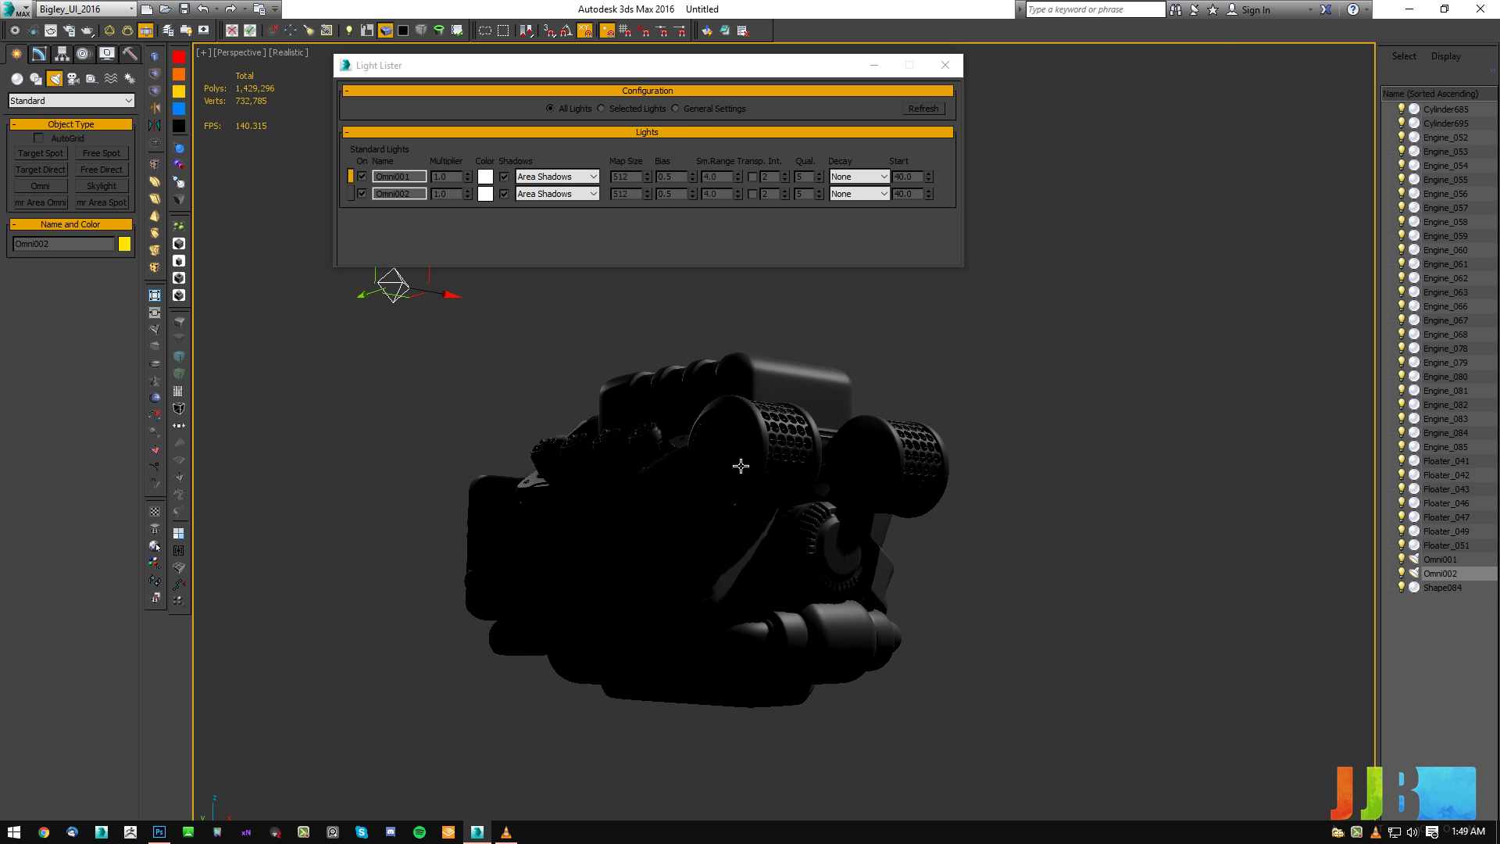
# Show the safe frame in the perspective viewport, close the Light Lister and clear the selection.
pyautogui.click(225, 52)
pyautogui.click(289, 315)
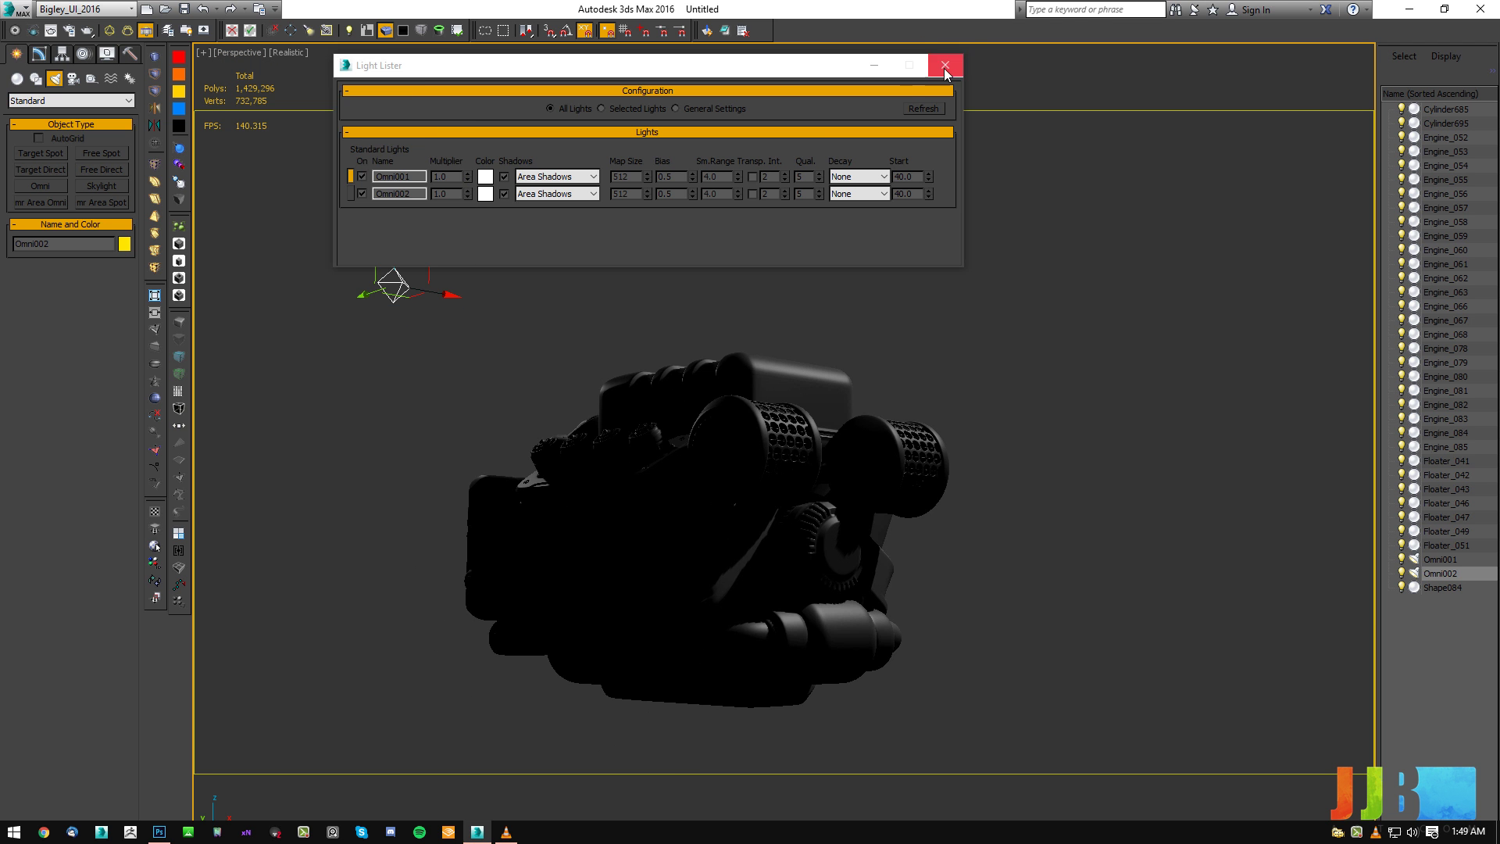
pyautogui.click(898, 473)
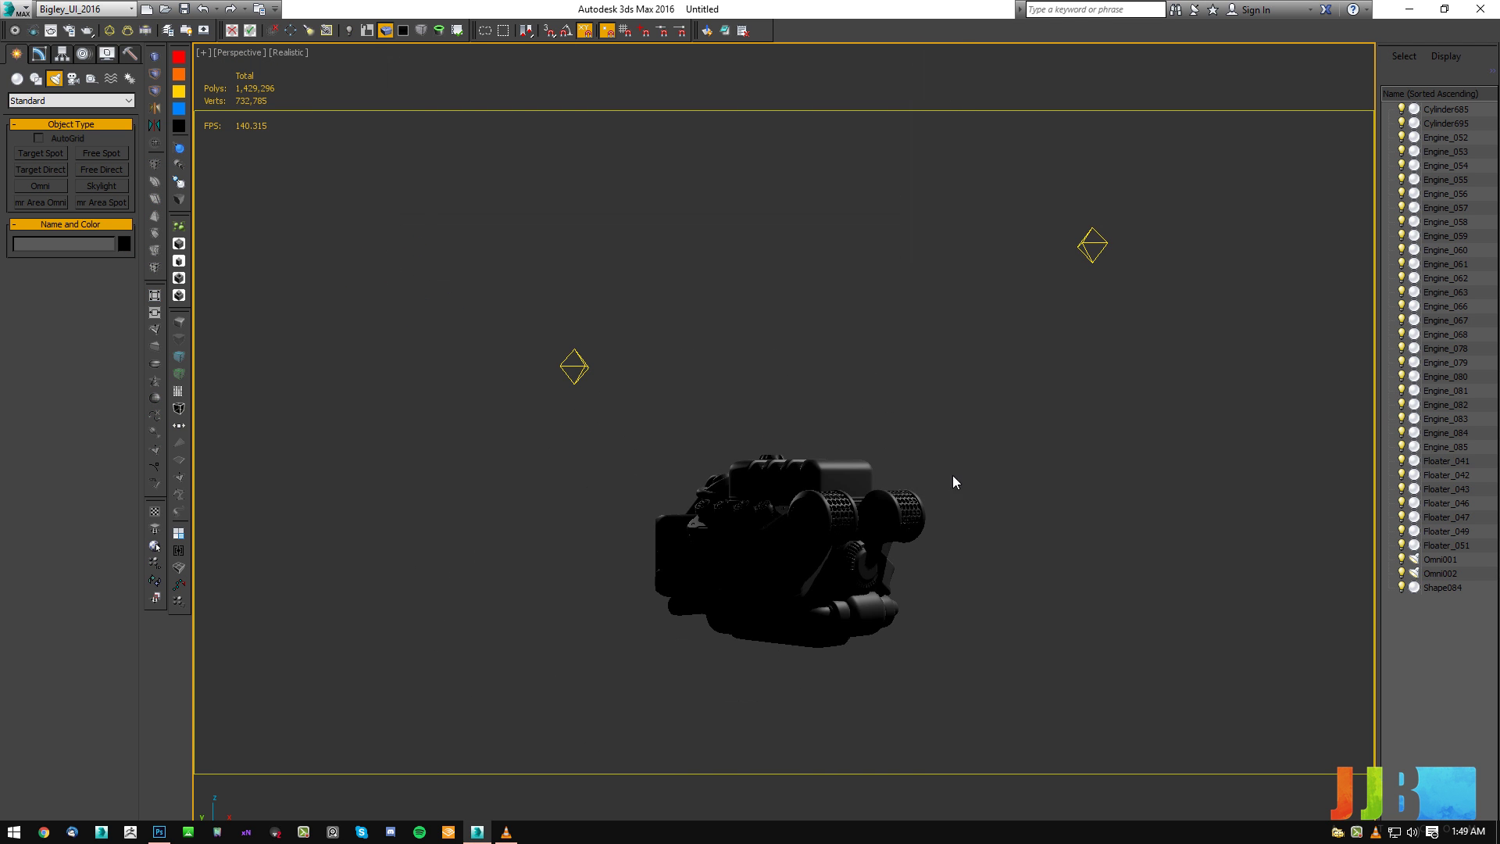
# Open the object properties of Omni002 and cancel without changing anything.
pyautogui.moveTo(1105, 560); pyautogui.dragTo(1104, 561)
pyautogui.moveTo(1186, 210)
pyautogui.mouseDown()
pyautogui.moveTo(1055, 205)
pyautogui.moveTo(1143, 200)
pyautogui.mouseUp()
pyautogui.moveTo(619, 250)
pyautogui.mouseDown()
pyautogui.moveTo(518, 323)
pyautogui.moveTo(621, 319)
pyautogui.mouseUp()
pyautogui.rightClick(617, 312)
pyautogui.click(673, 401)
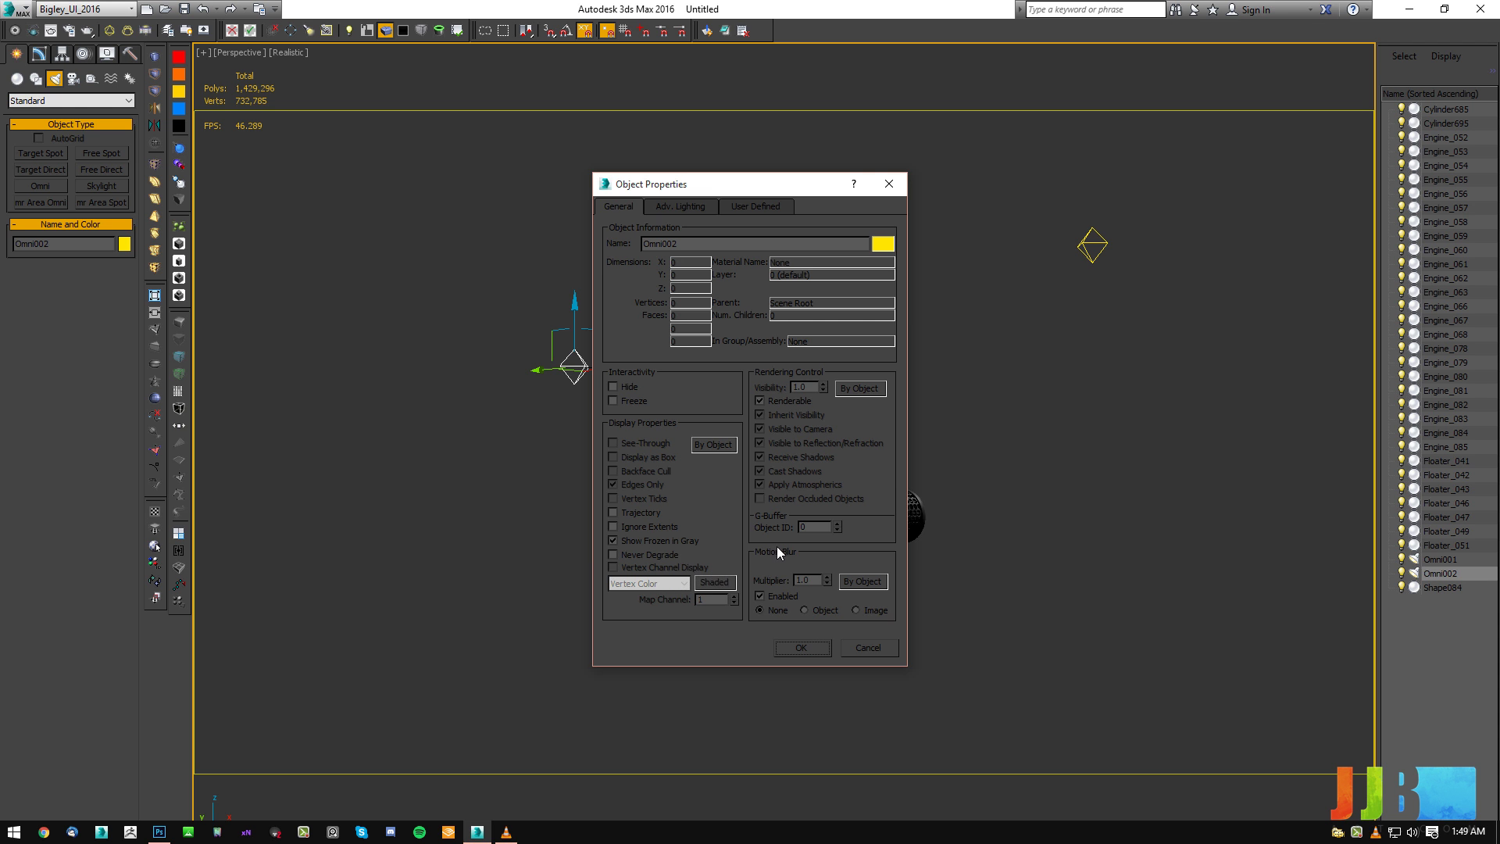
pyautogui.click(882, 645)
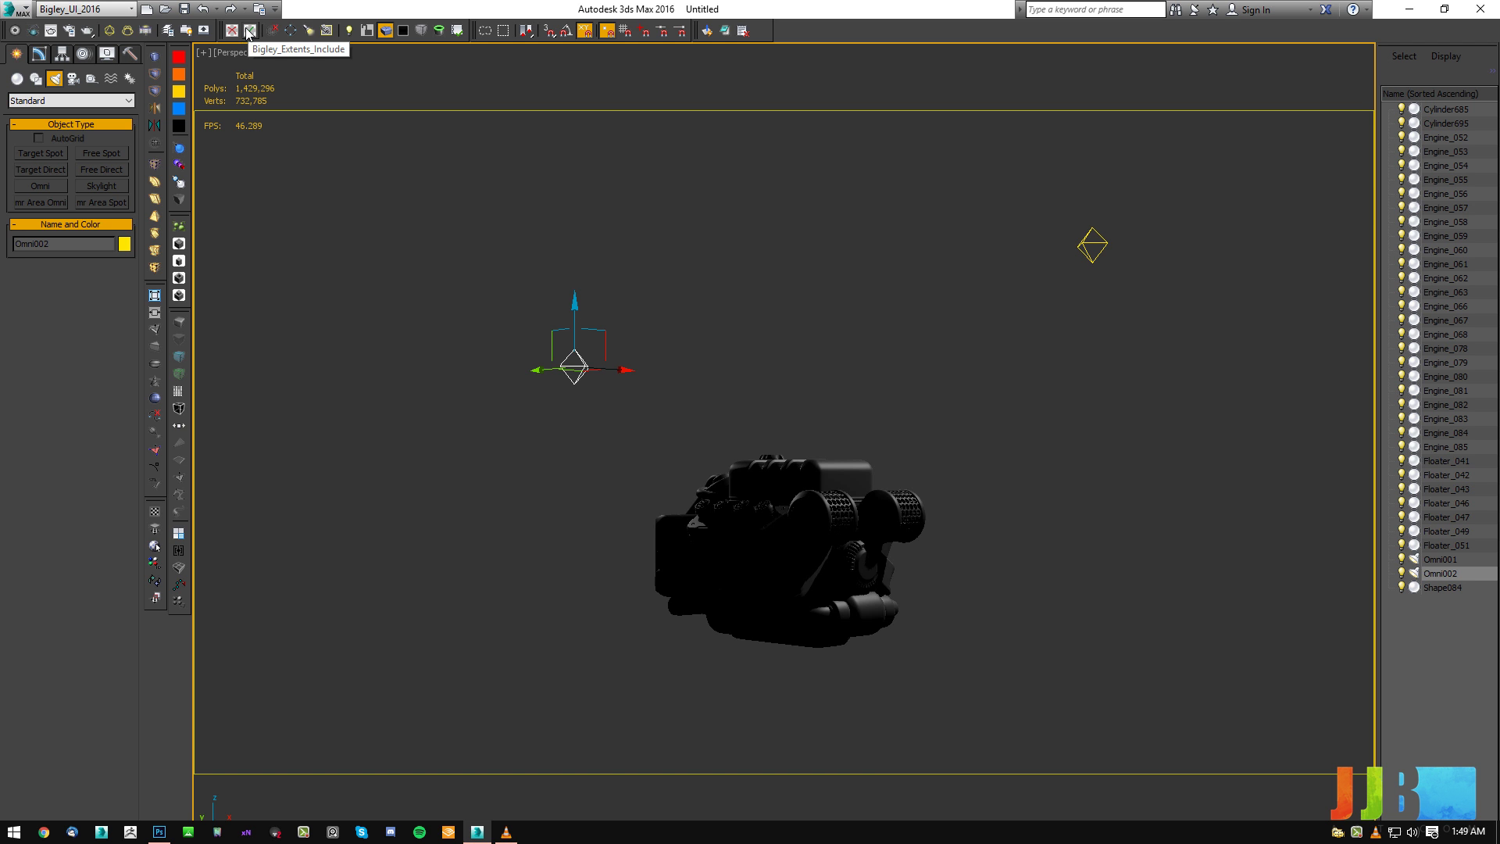
pyautogui.moveTo(626, 268)
pyautogui.mouseDown()
pyautogui.moveTo(627, 439)
pyautogui.moveTo(664, 398)
pyautogui.mouseUp()
pyautogui.keyDown('alt'); pyautogui.moveTo(703, 375); pyautogui.dragTo(707, 399, button='middle'); pyautogui.keyUp('alt')
pyautogui.moveTo(1172, 268)
pyautogui.mouseDown()
pyautogui.moveTo(962, 236)
pyautogui.moveTo(901, 317)
pyautogui.mouseUp()
pyautogui.keyDown('alt'); pyautogui.moveTo(786, 341); pyautogui.dragTo(804, 388, button='middle'); pyautogui.keyUp('alt')
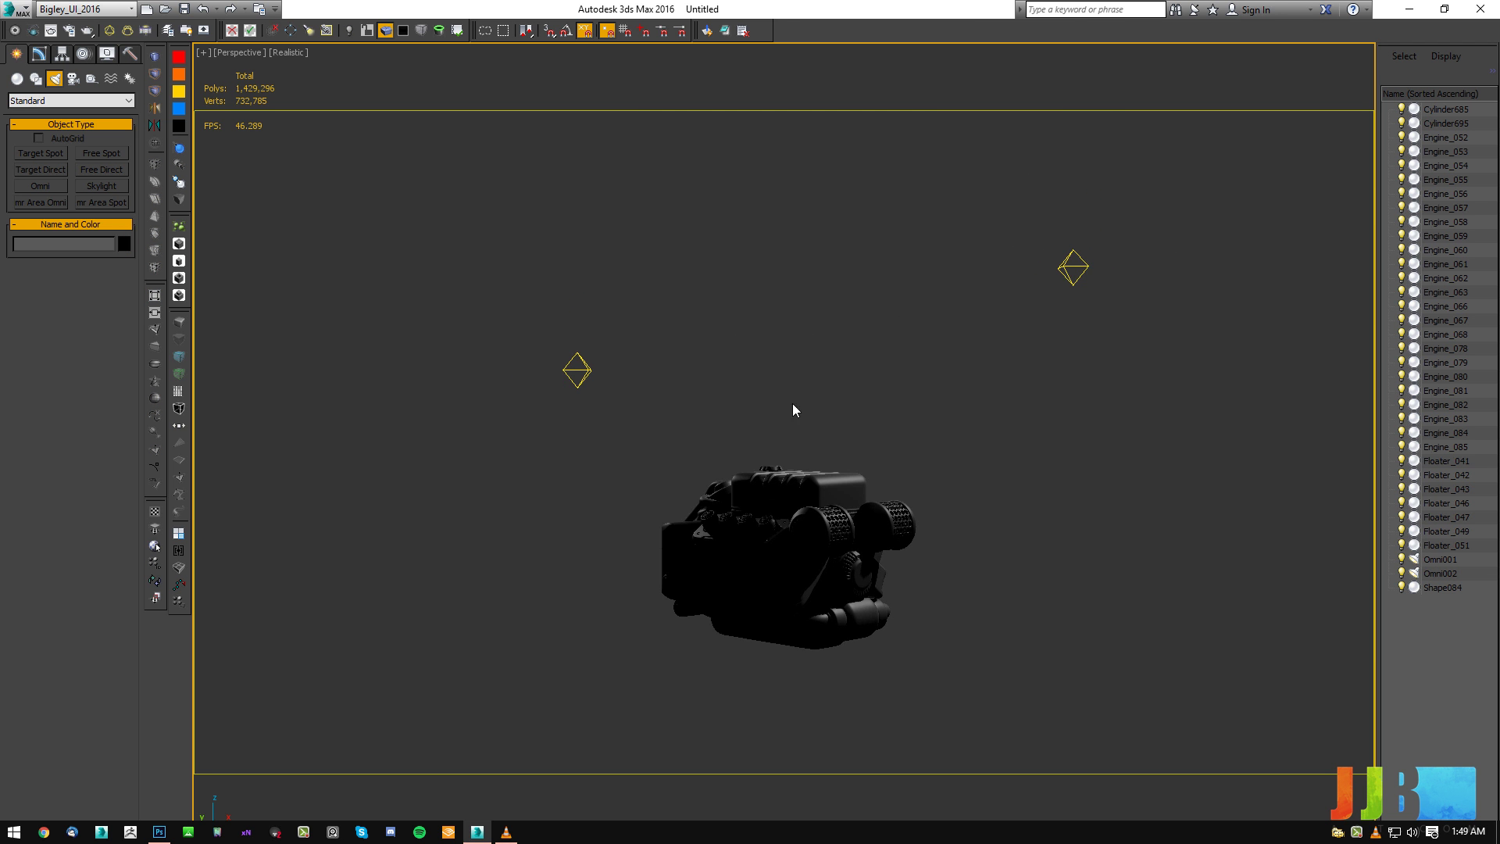
pyautogui.scroll(8, 836, 417)
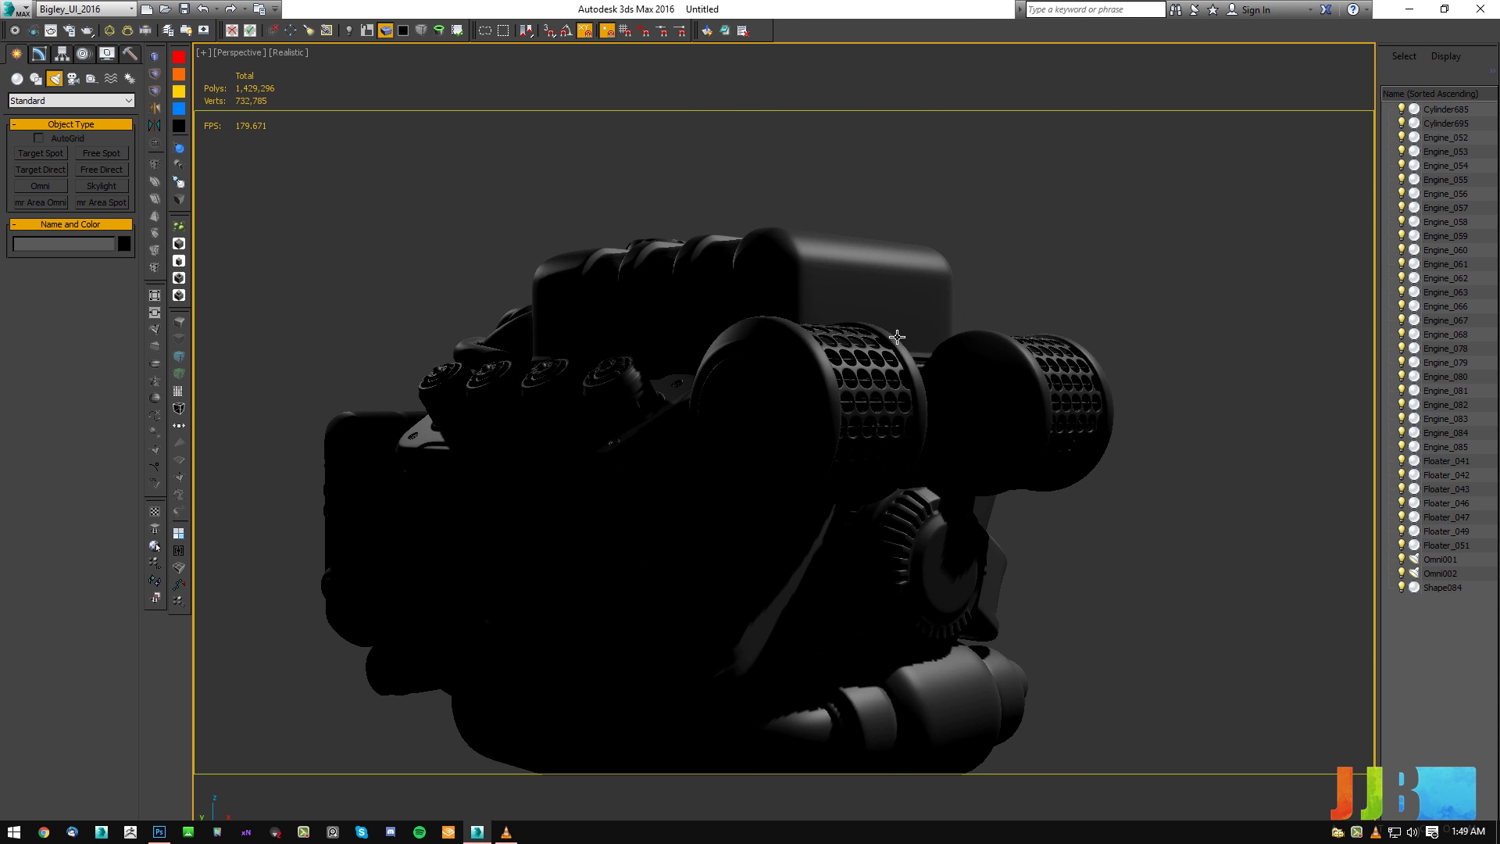
pyautogui.moveTo(987, 188); pyautogui.dragTo(990, 274)
pyautogui.scroll(-6, 990, 275)
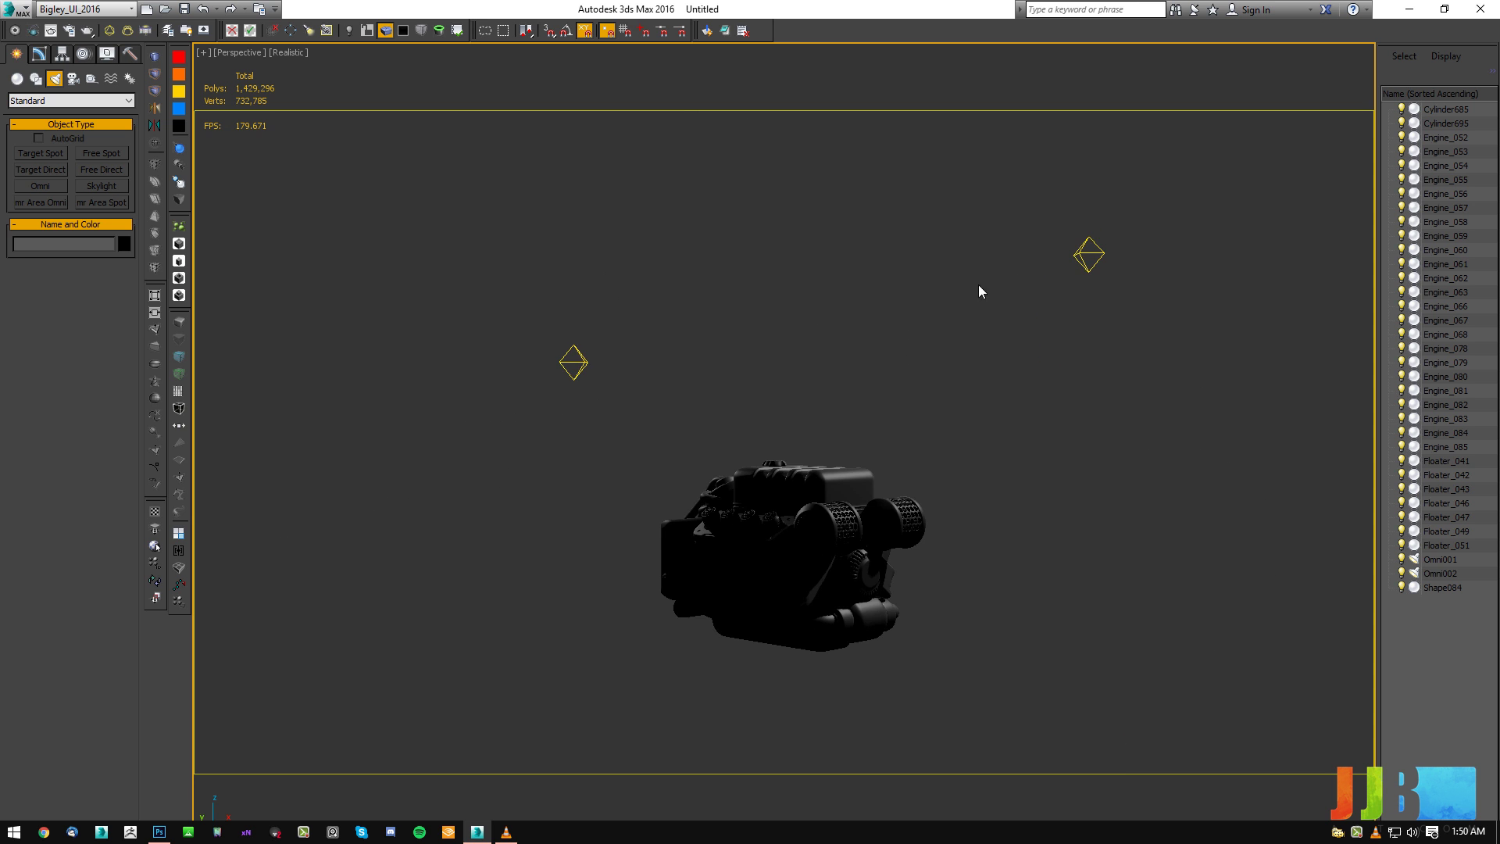
# Select both Omni lights, clear the selection and examine the engine's lighting up close.
pyautogui.moveTo(572, 312)
pyautogui.mouseDown()
pyautogui.moveTo(643, 422)
pyautogui.moveTo(623, 326)
pyautogui.mouseUp()
pyautogui.moveTo(1148, 169); pyautogui.dragTo(1051, 306)
pyautogui.moveTo(770, 224)
pyautogui.mouseDown()
pyautogui.moveTo(673, 212)
pyautogui.moveTo(508, 422)
pyautogui.mouseUp()
pyautogui.click(392, 177)
pyautogui.moveTo(1045, 165); pyautogui.dragTo(1048, 165)
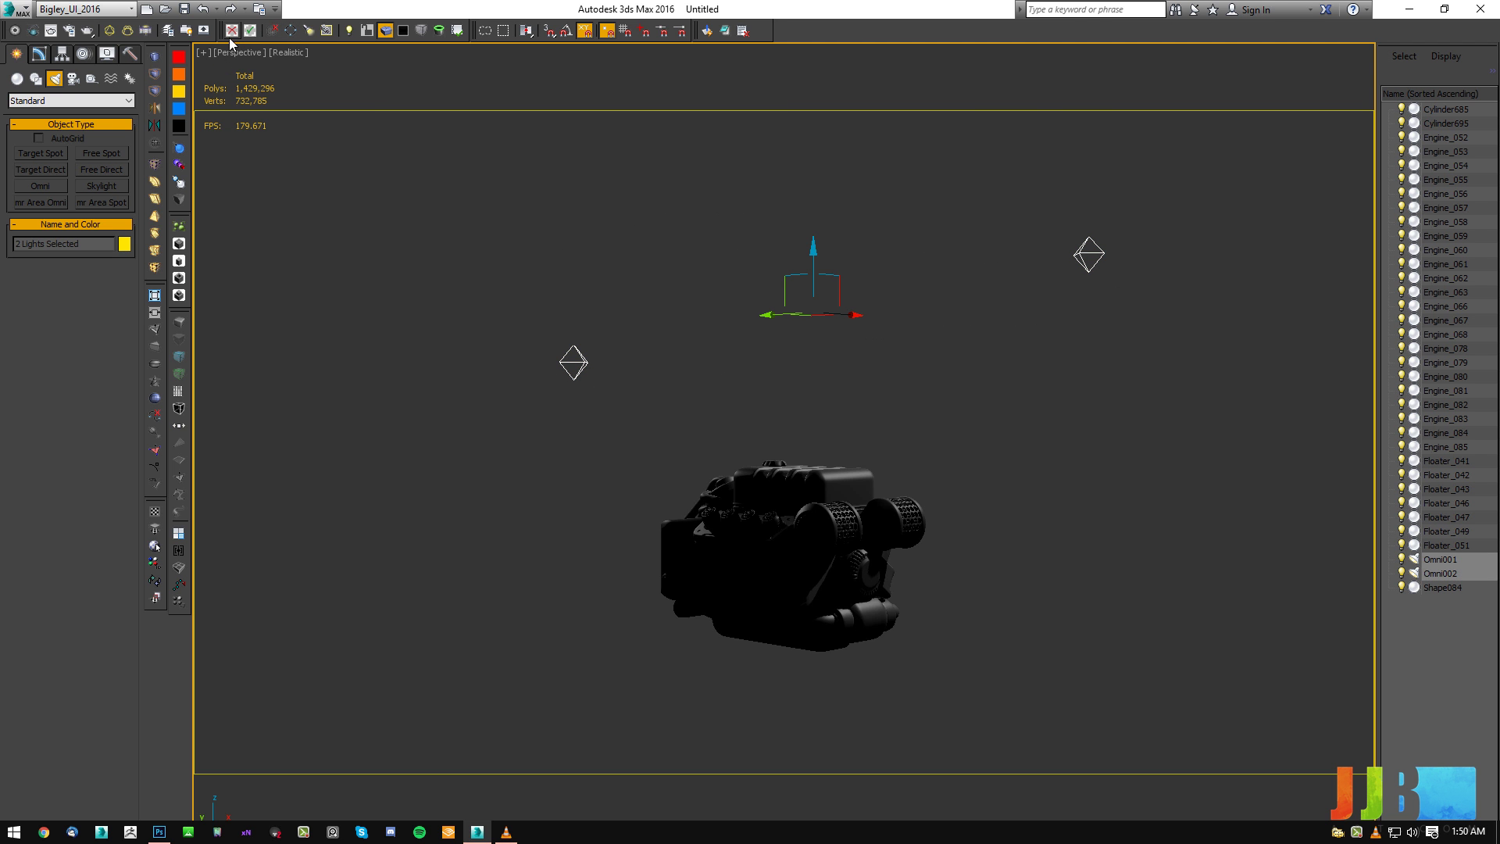
pyautogui.click(627, 231)
pyautogui.scroll(4, 830, 447)
pyautogui.keyDown('alt'); pyautogui.moveTo(925, 334); pyautogui.dragTo(815, 390, button='middle'); pyautogui.keyUp('alt')
pyautogui.moveTo(815, 397)
pyautogui.keyDown('alt'); pyautogui.mouseDown(button='middle')
pyautogui.moveTo(824, 408)
pyautogui.moveTo(812, 367)
pyautogui.moveTo(810, 388)
pyautogui.mouseUp(button='middle'); pyautogui.keyUp('alt')
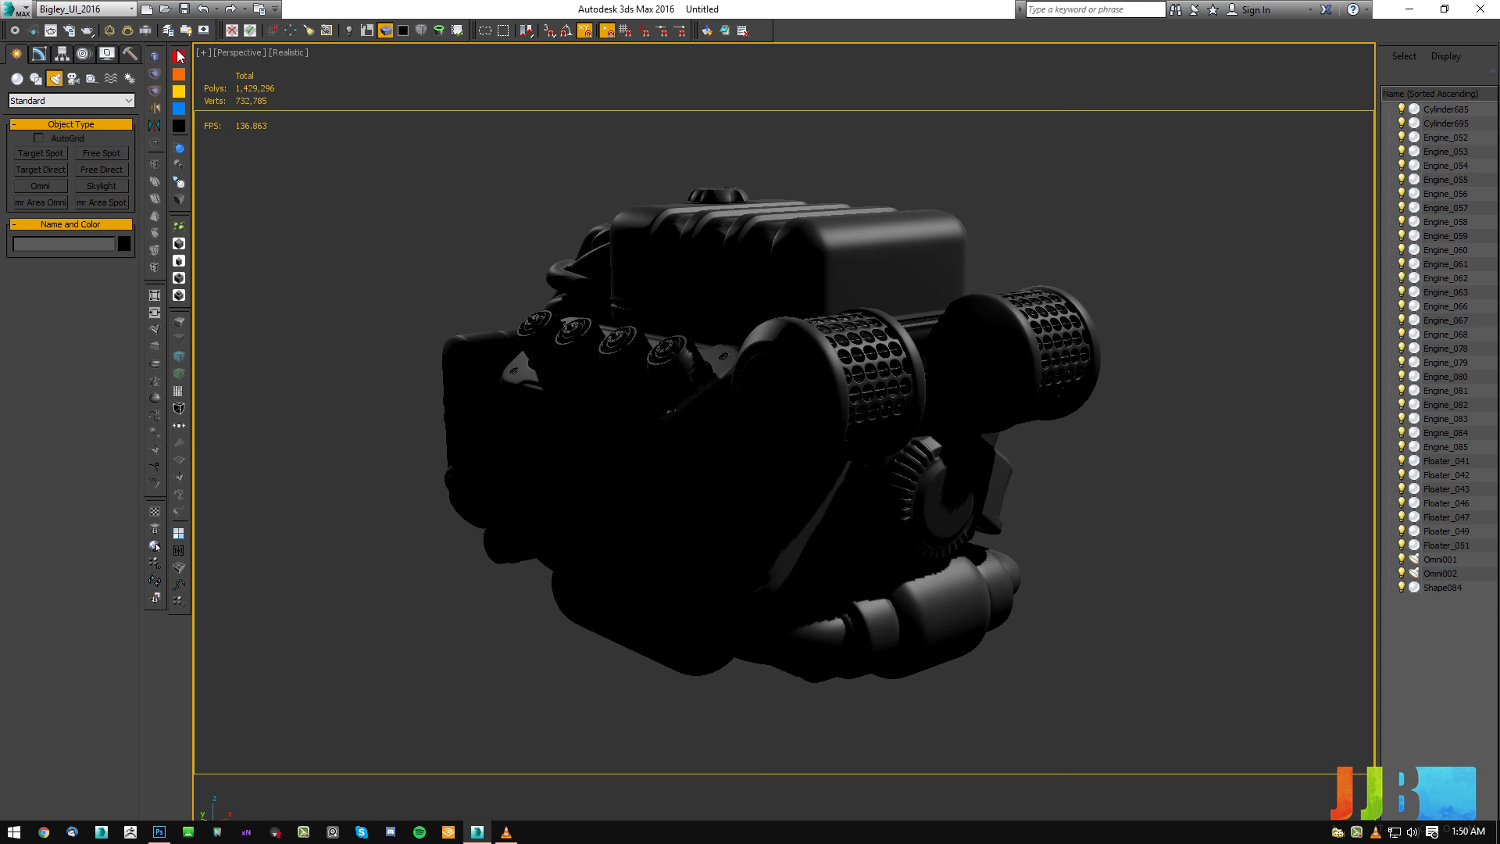
# Open the render settings, look at the output size and close them.
pyautogui.press('F10')
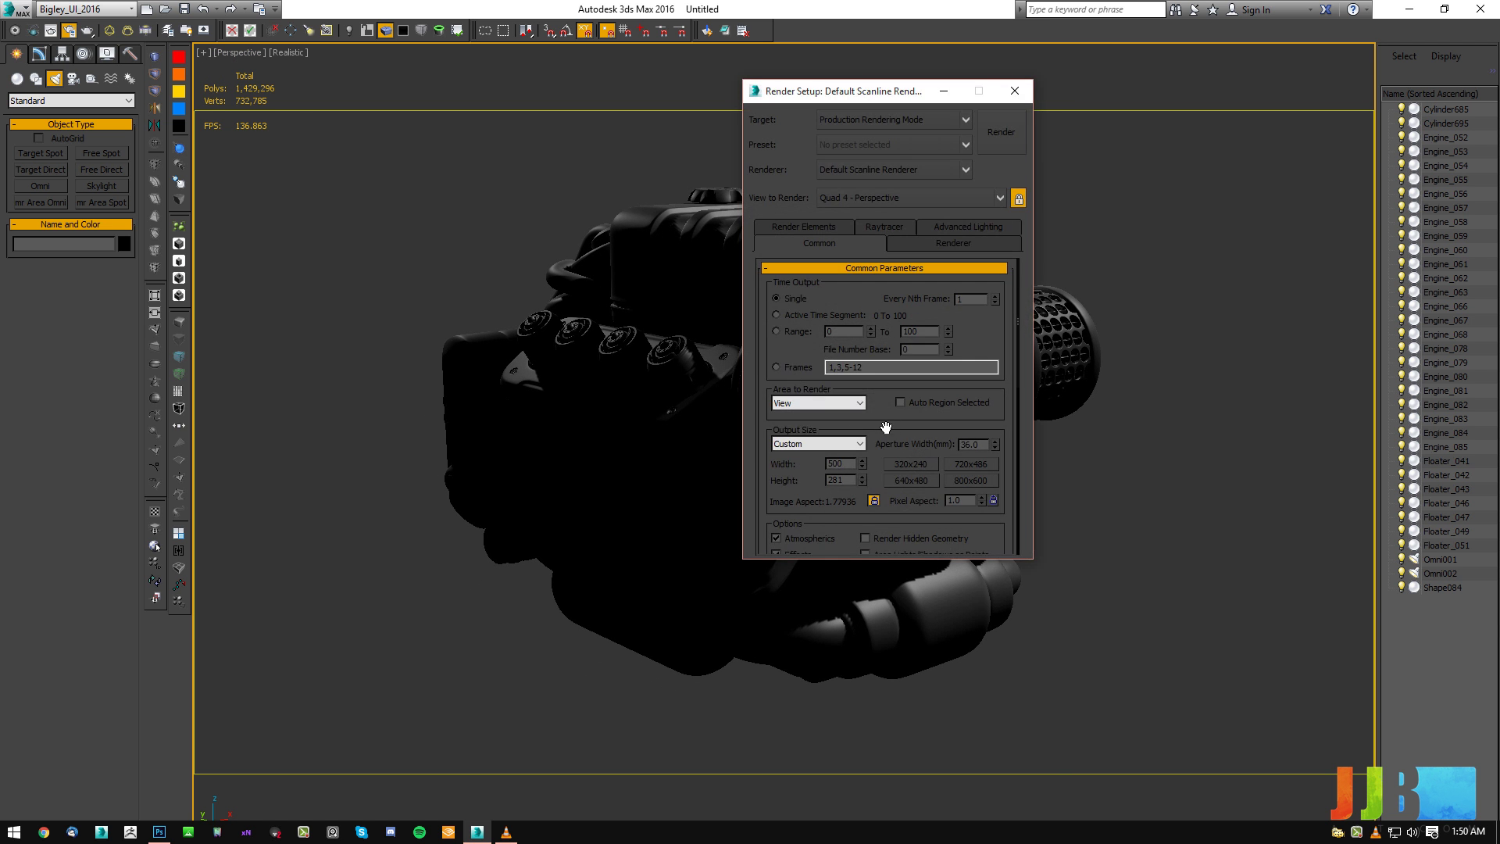
pyautogui.scroll(-2, 859, 426)
pyautogui.doubleClick(847, 411)
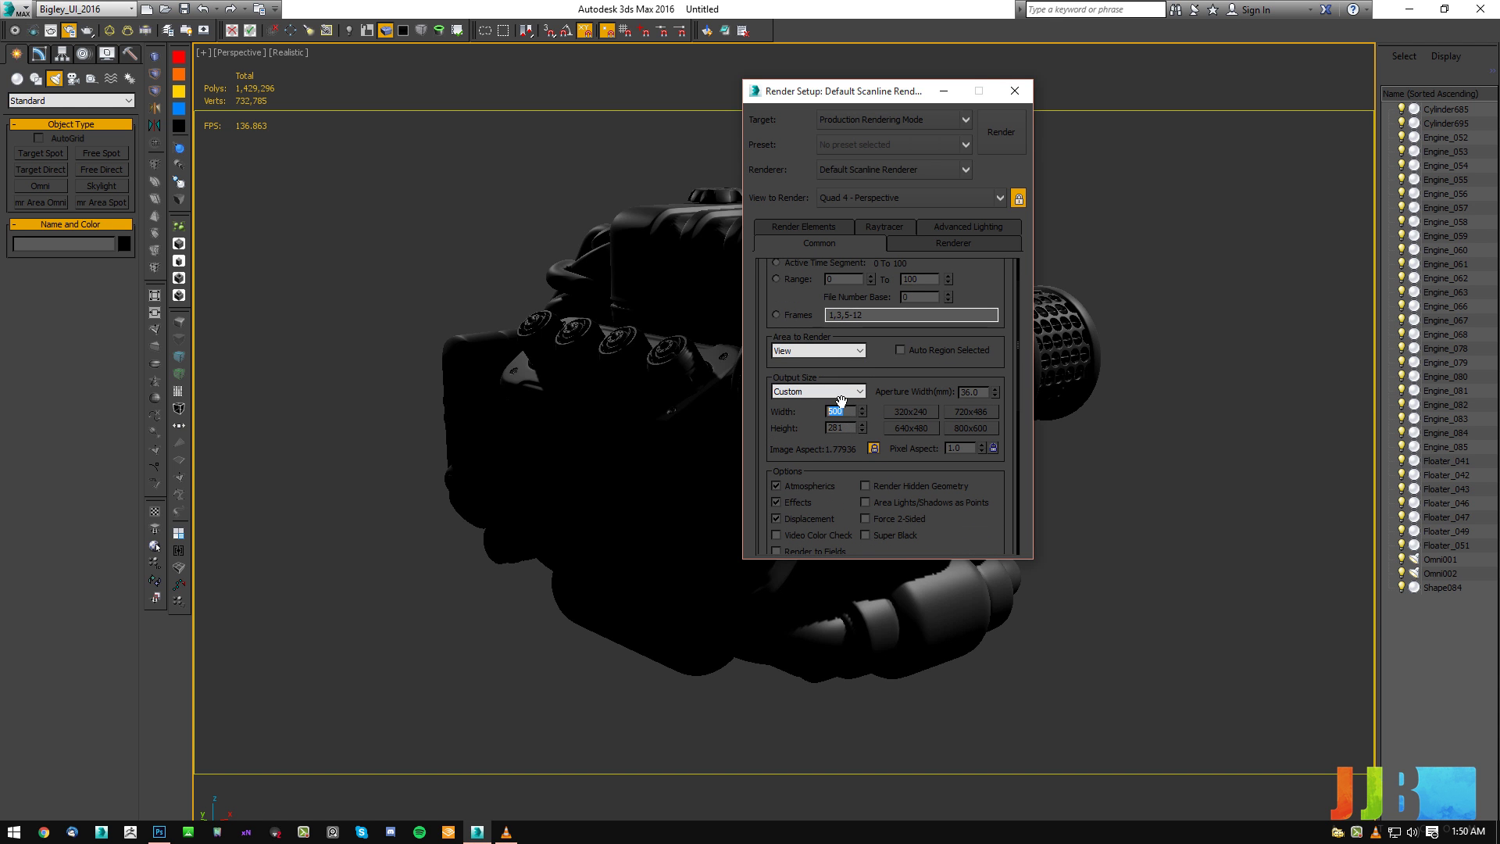
pyautogui.click(1014, 91)
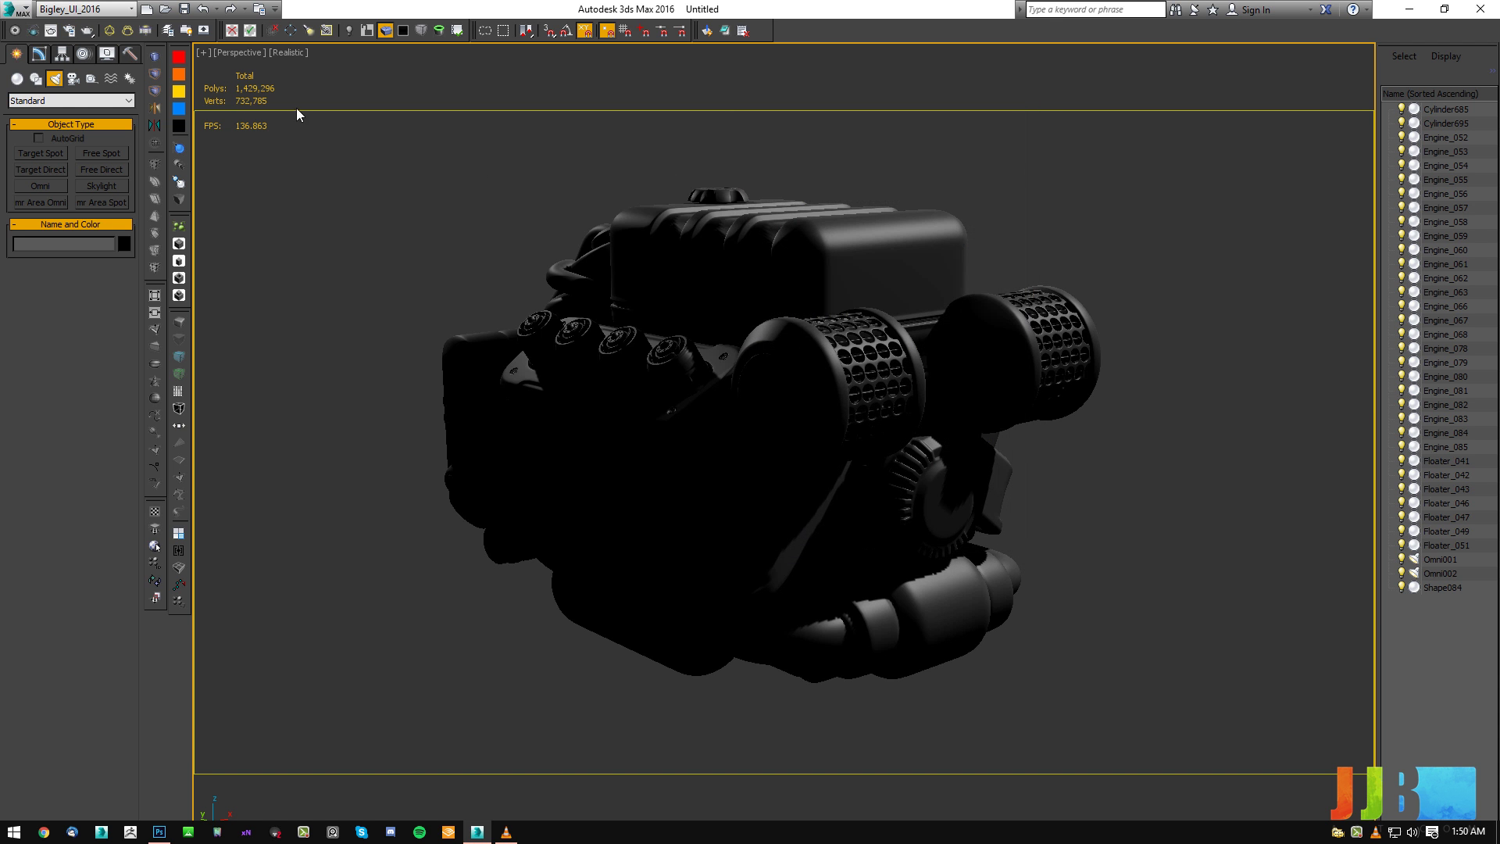
# Render the perspective view, enlarge the rendered frame window to inspect the image and close it.
pyautogui.click(86, 30)
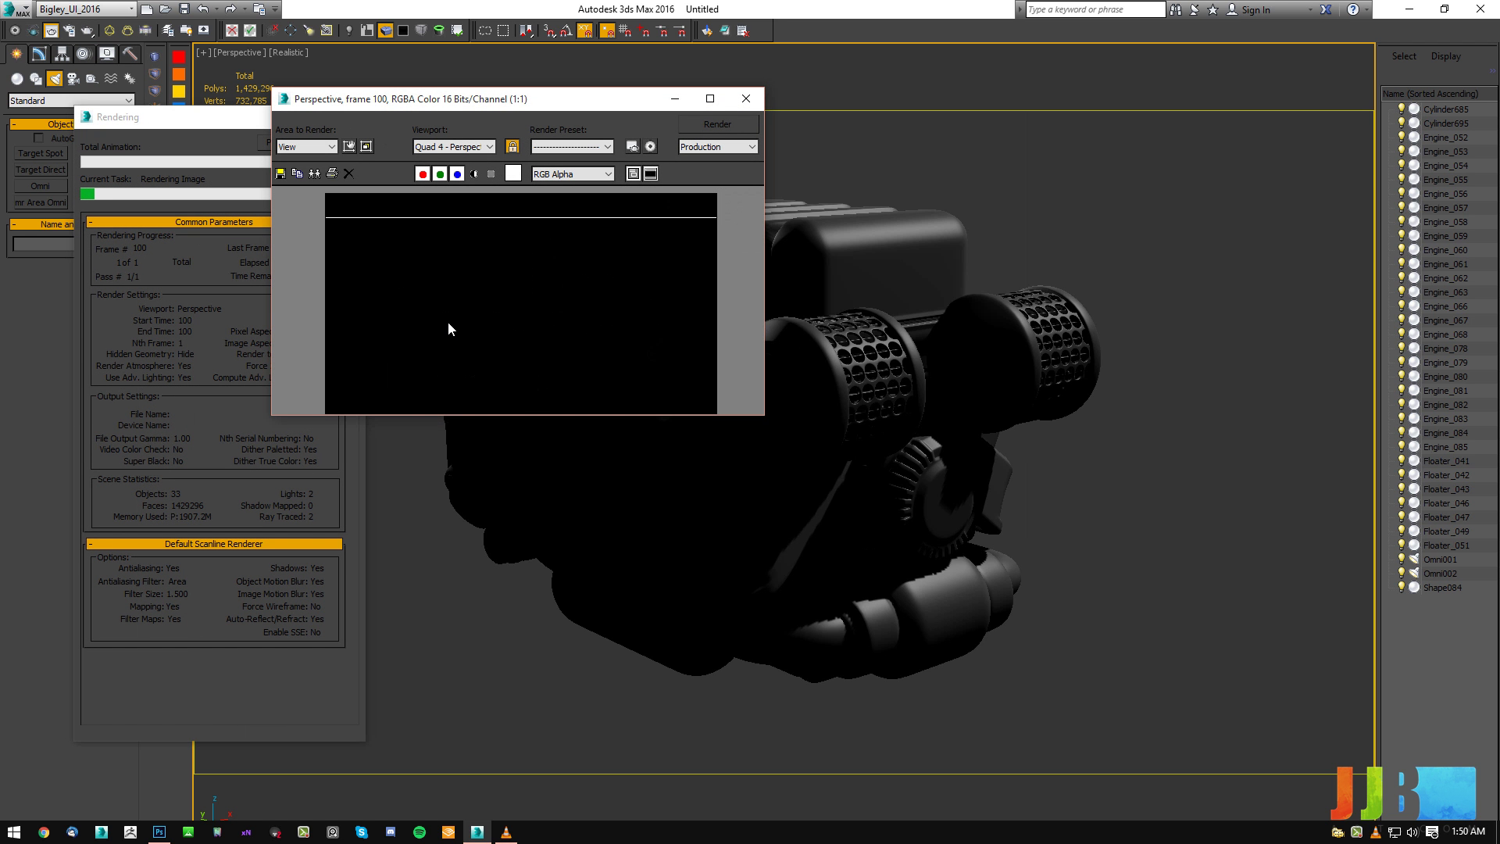
pyautogui.keyDown('ctrl'); pyautogui.click(508, 235); pyautogui.keyUp('ctrl')
pyautogui.moveTo(764, 415); pyautogui.dragTo(1083, 673)
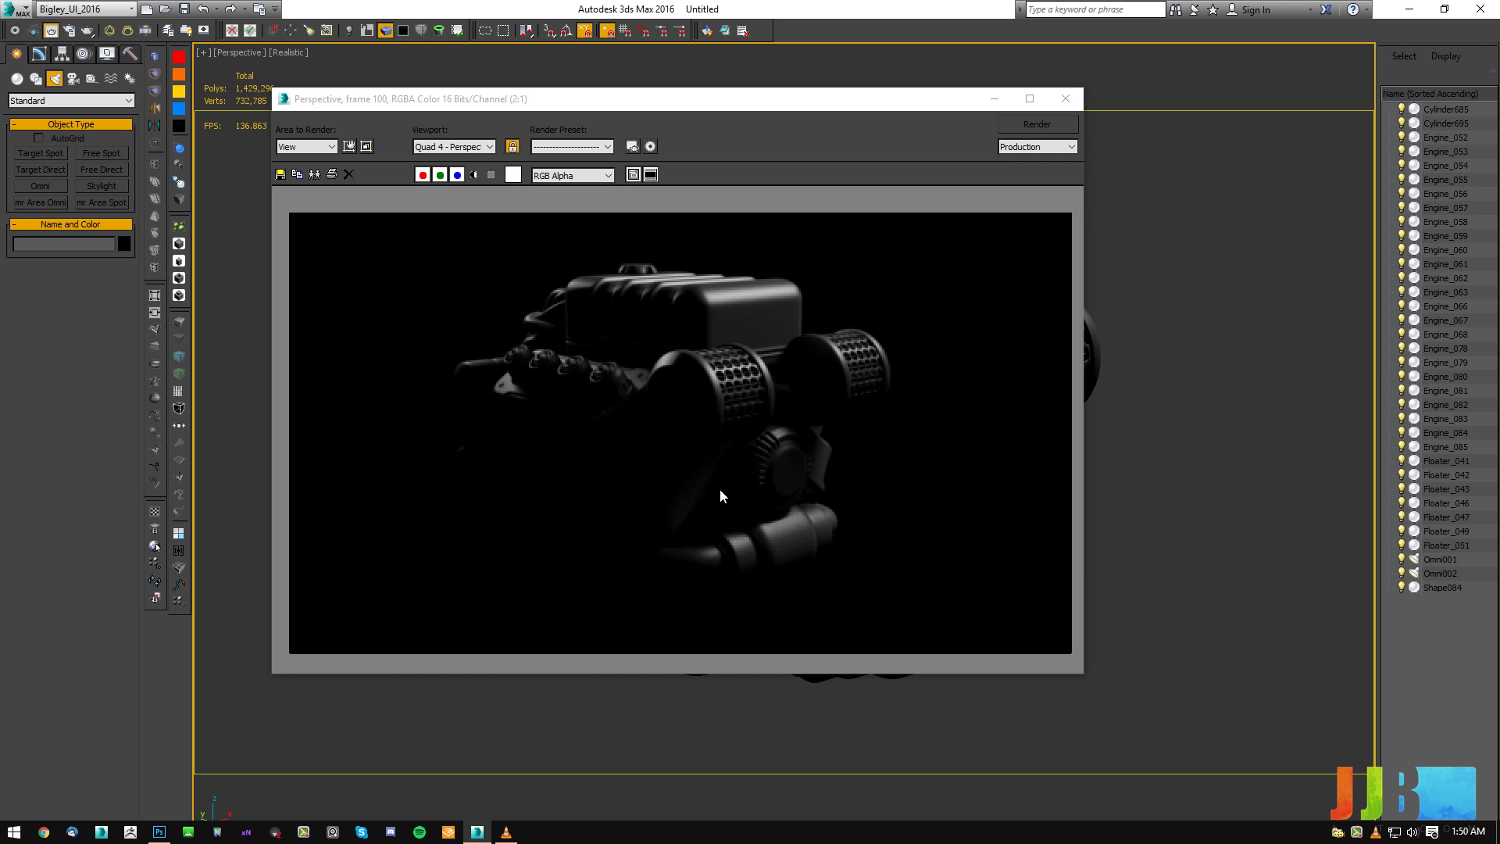
pyautogui.click(1066, 98)
# Set the environment background colour to a dark grey of RGB 47.
pyautogui.press('8')
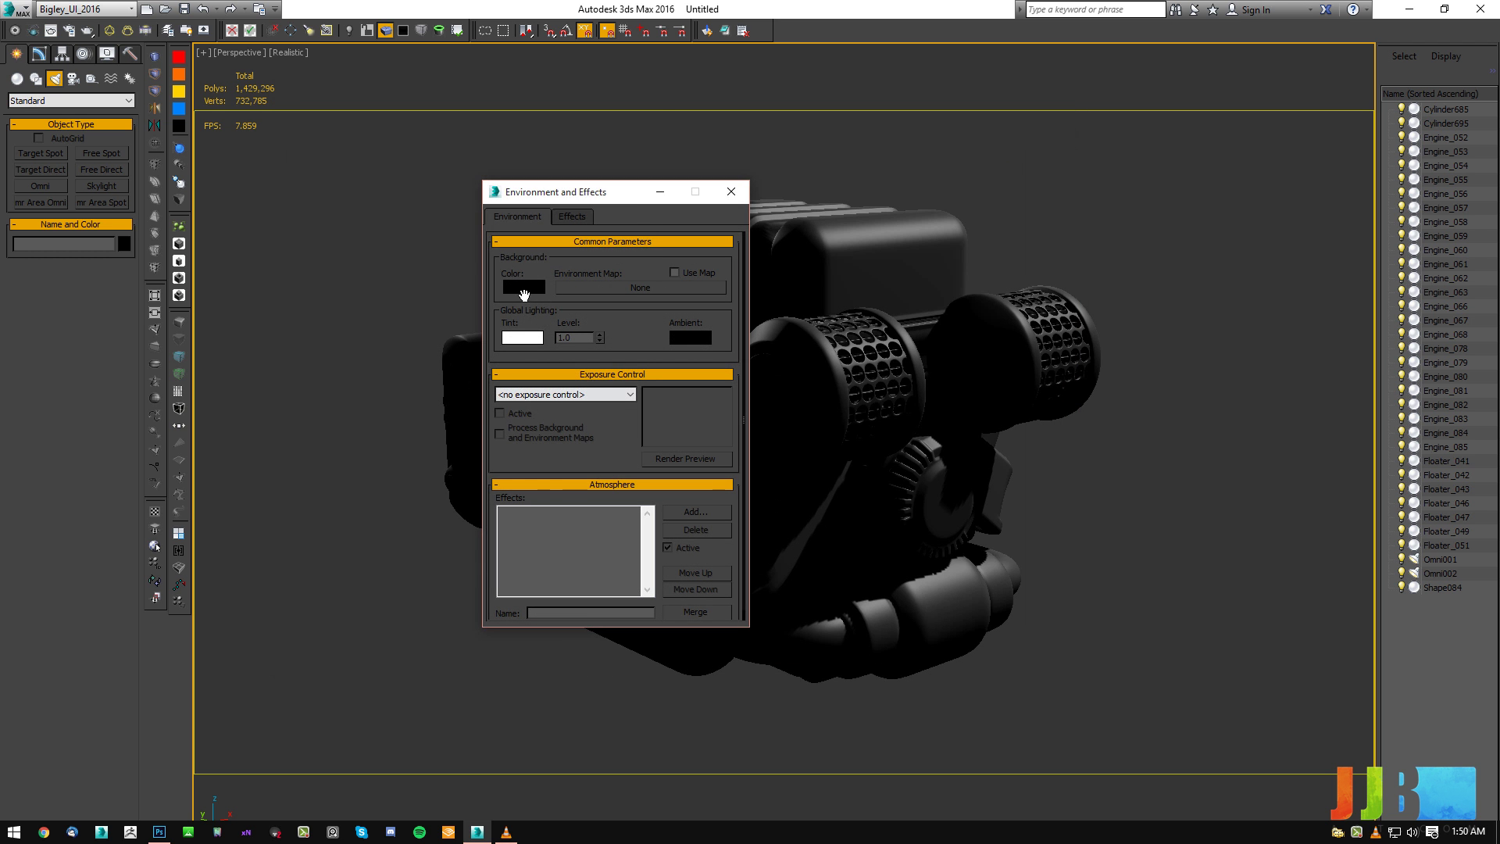
pyautogui.click(522, 287)
pyautogui.moveTo(463, 115); pyautogui.dragTo(463, 123)
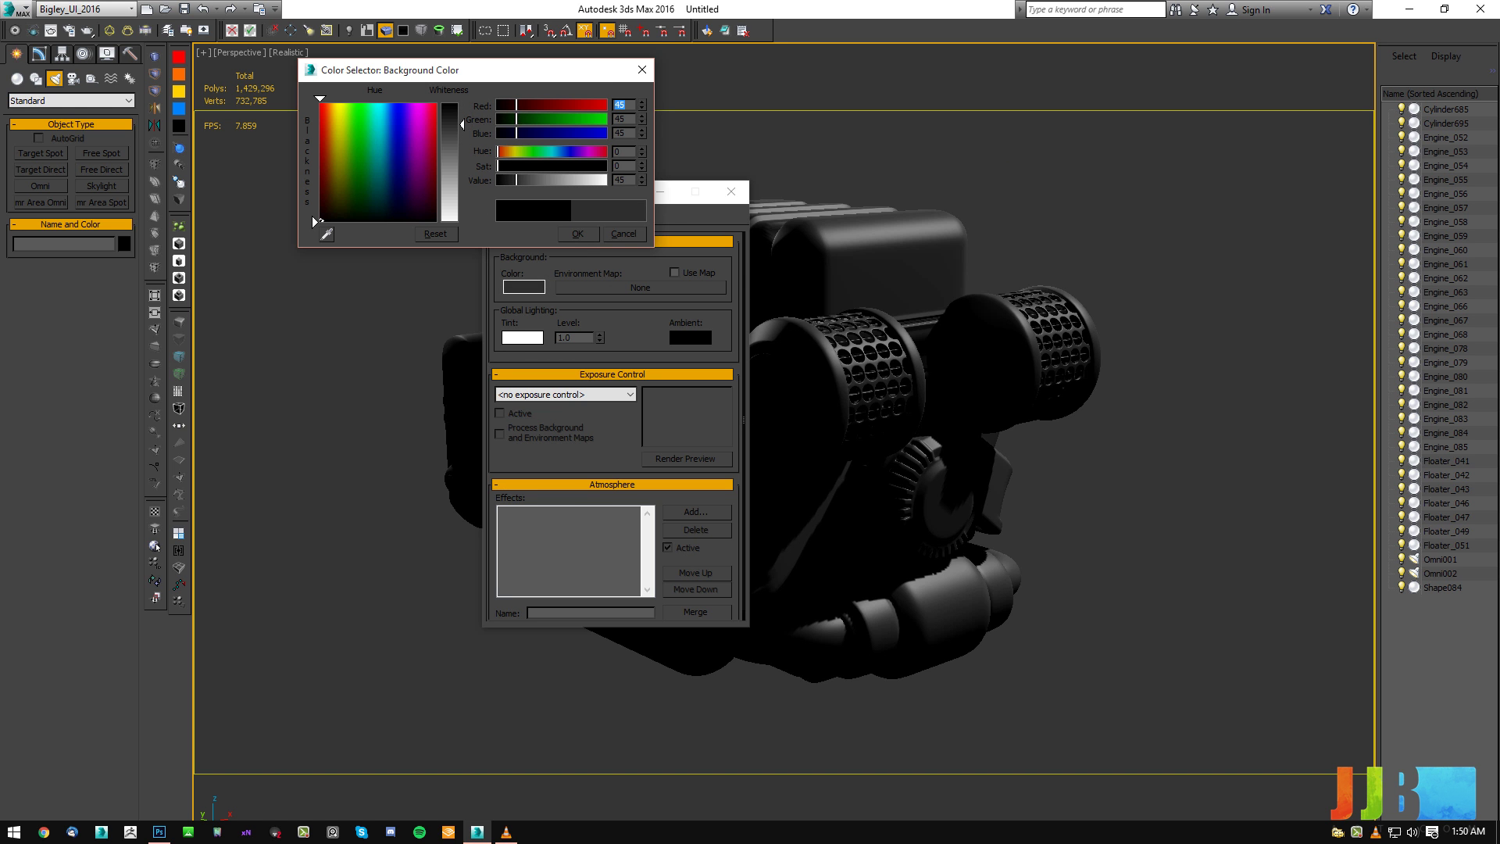
pyautogui.click(582, 233)
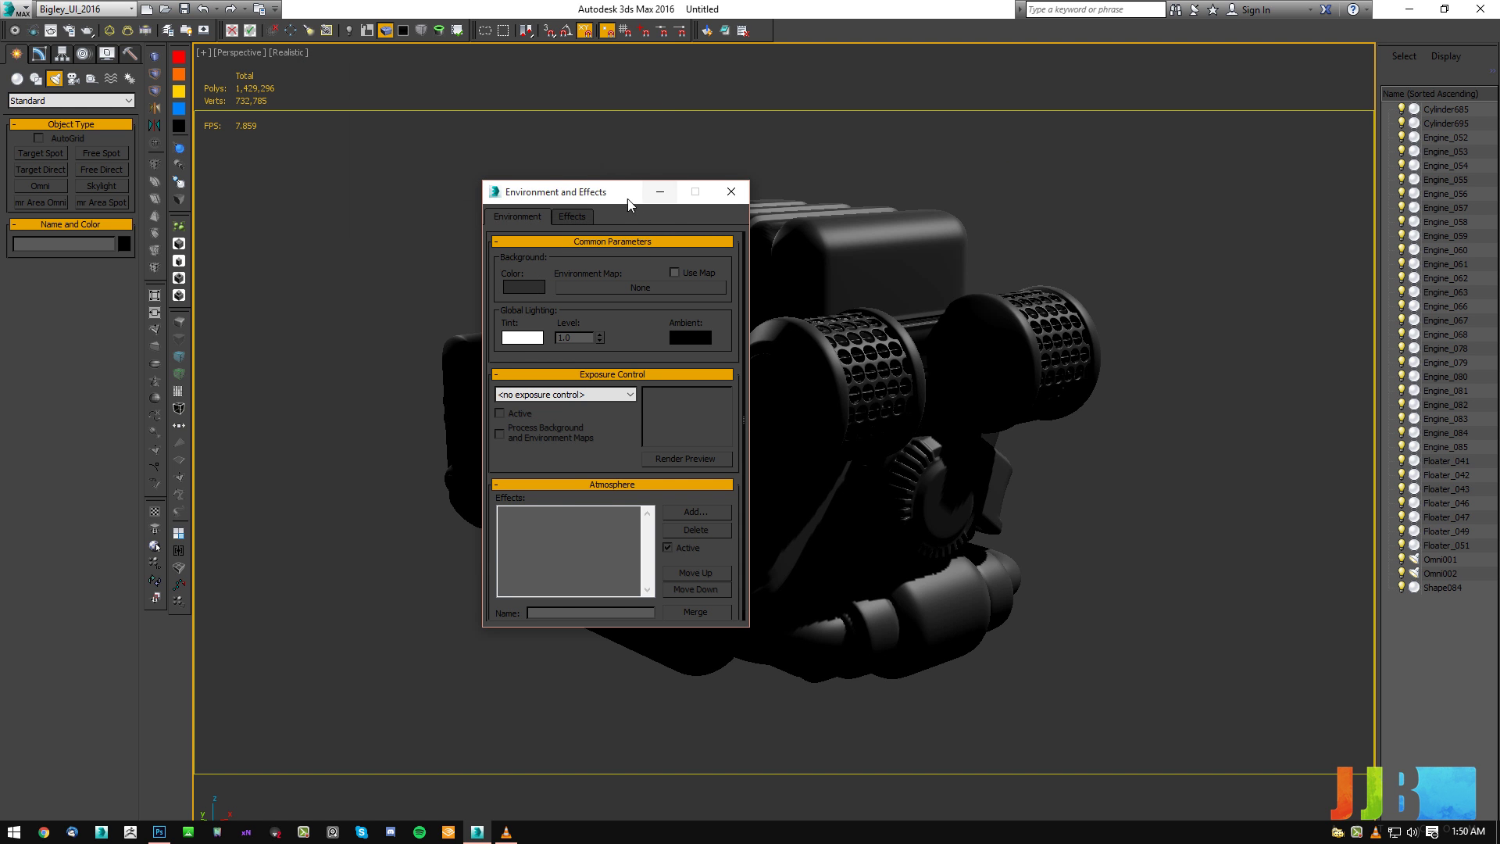
pyautogui.moveTo(611, 192); pyautogui.dragTo(587, 180)
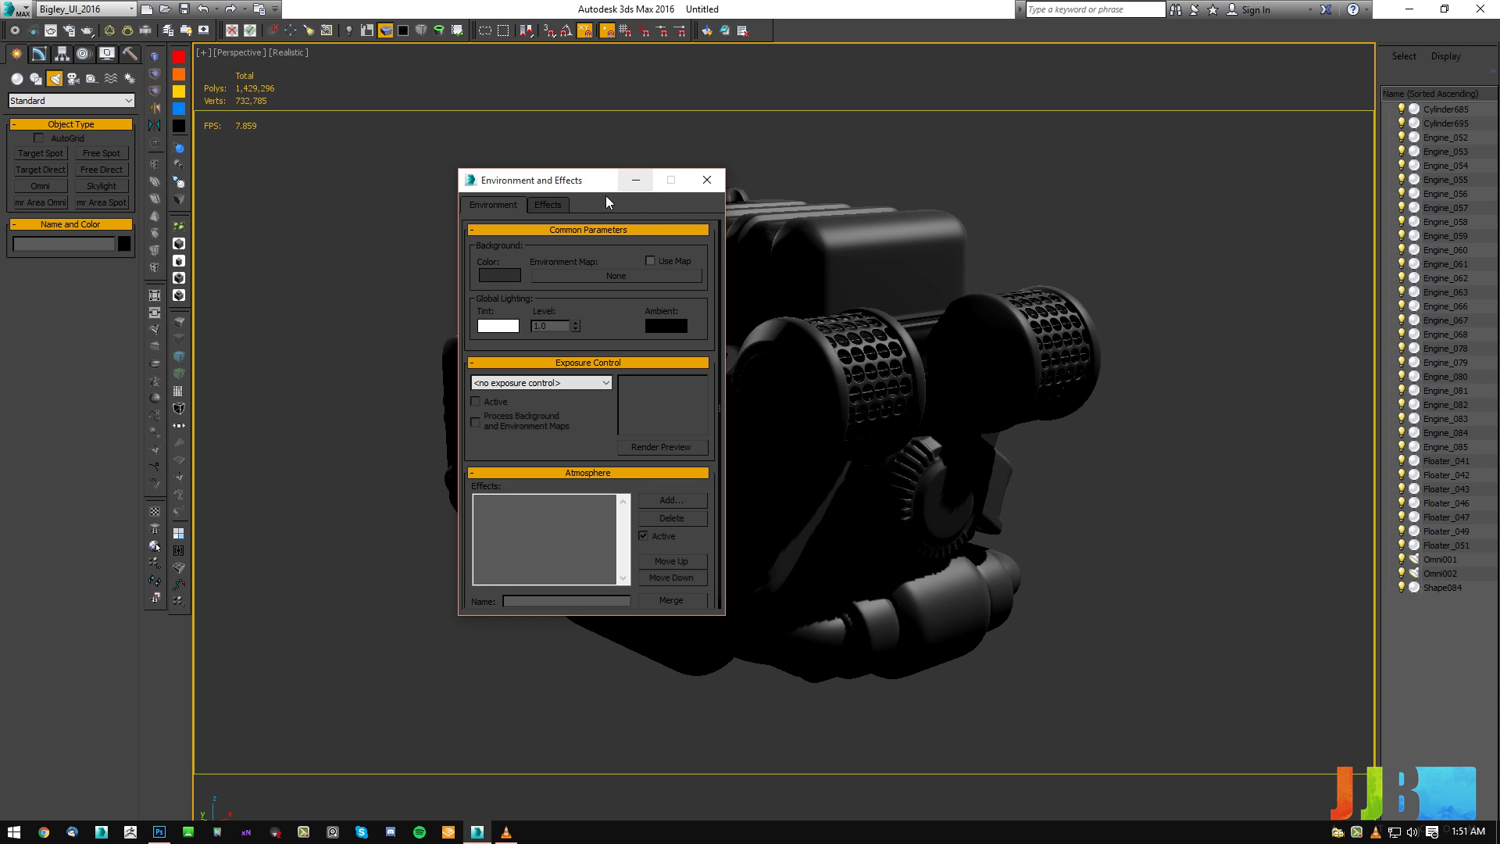
pyautogui.moveTo(593, 173); pyautogui.dragTo(564, 172)
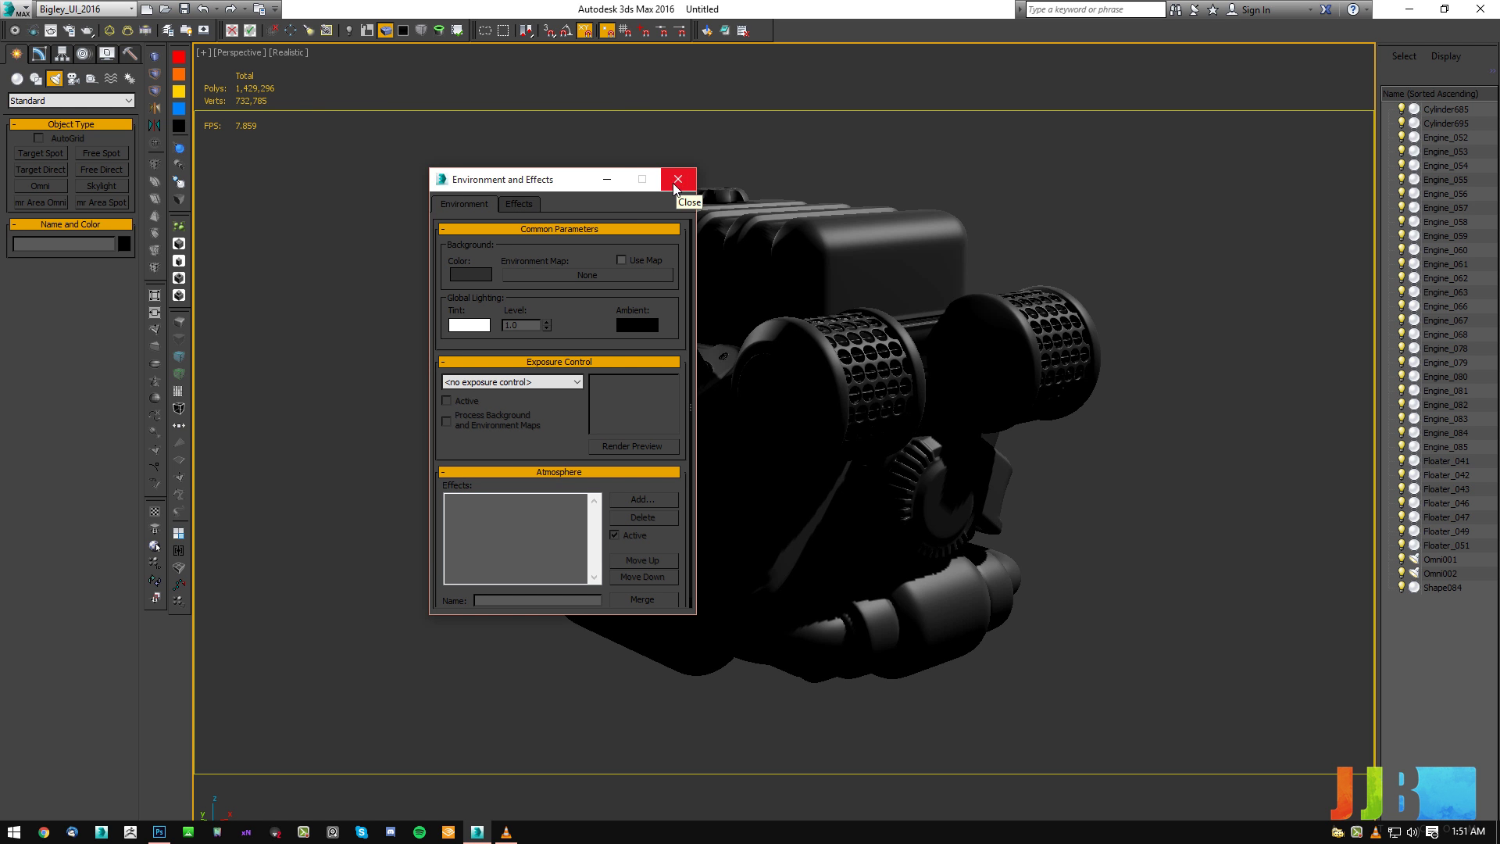
# Darken the environment background colour to RGB 32 and test-render the perspective view.
pyautogui.click(470, 274)
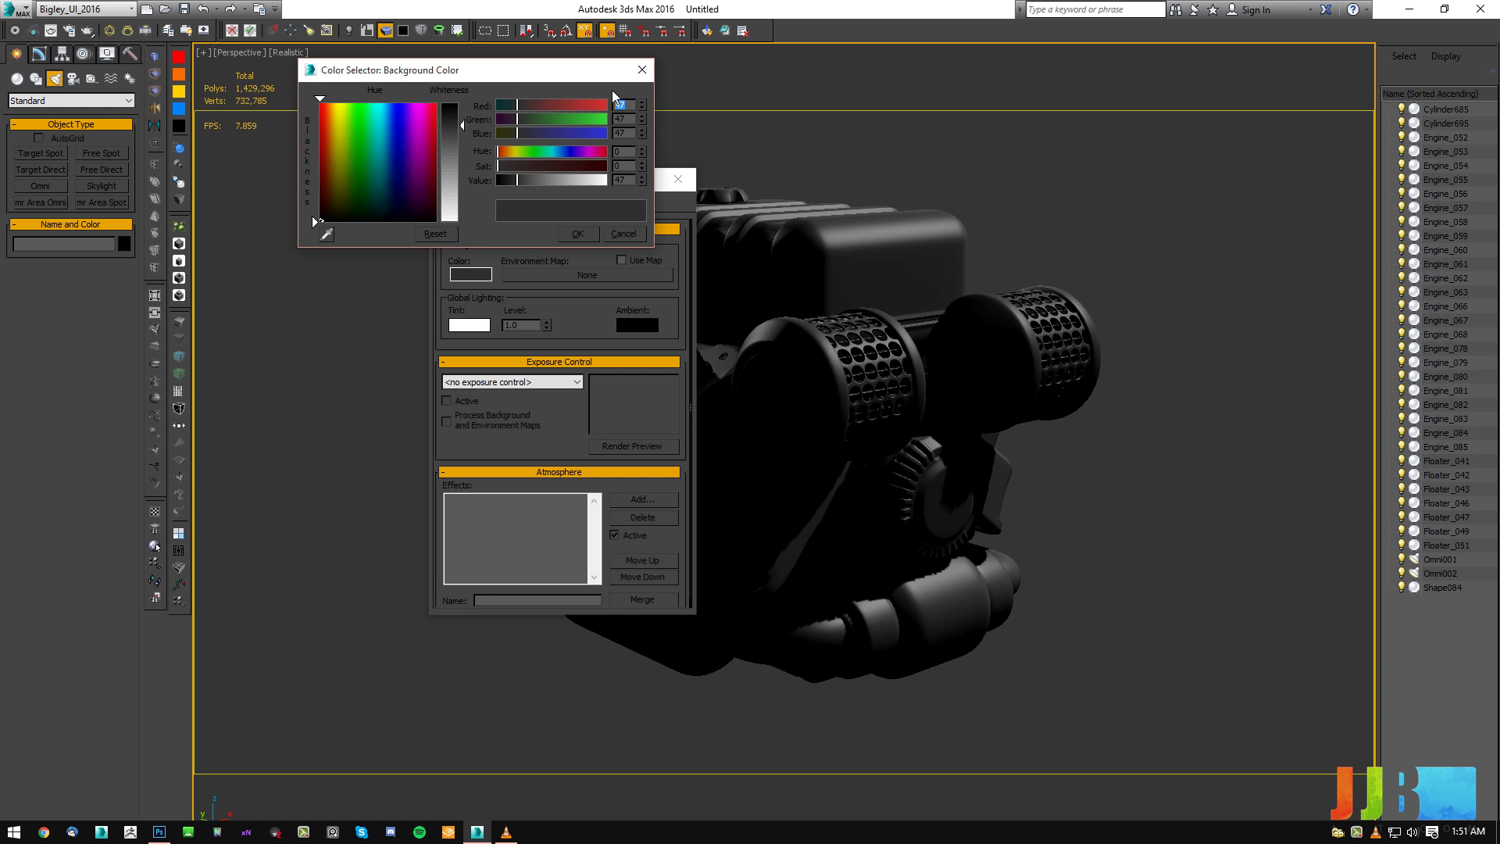
pyautogui.click(398, 214)
pyautogui.press('Return')
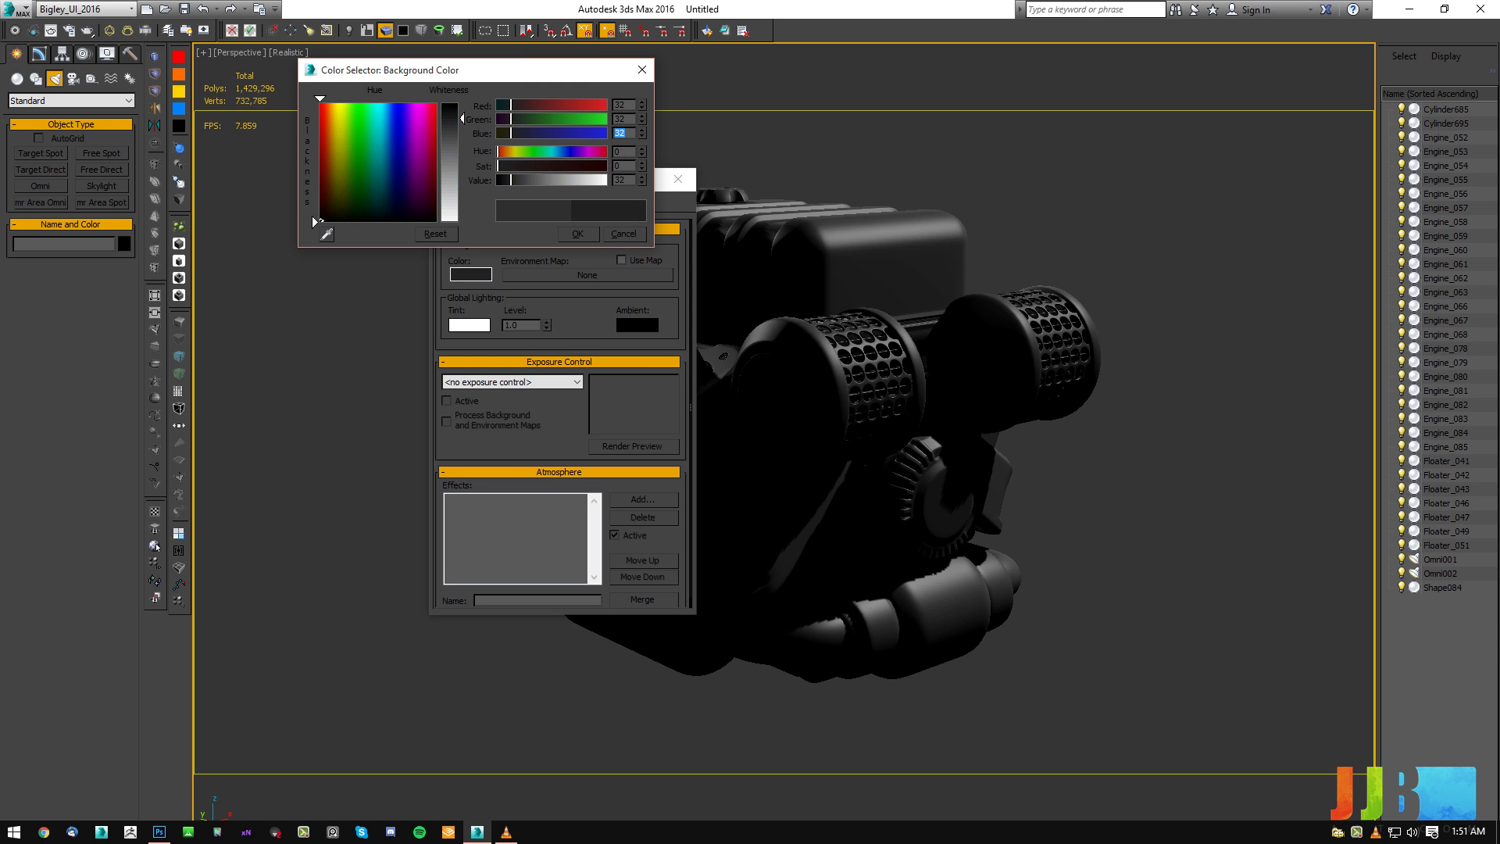
pyautogui.click(575, 234)
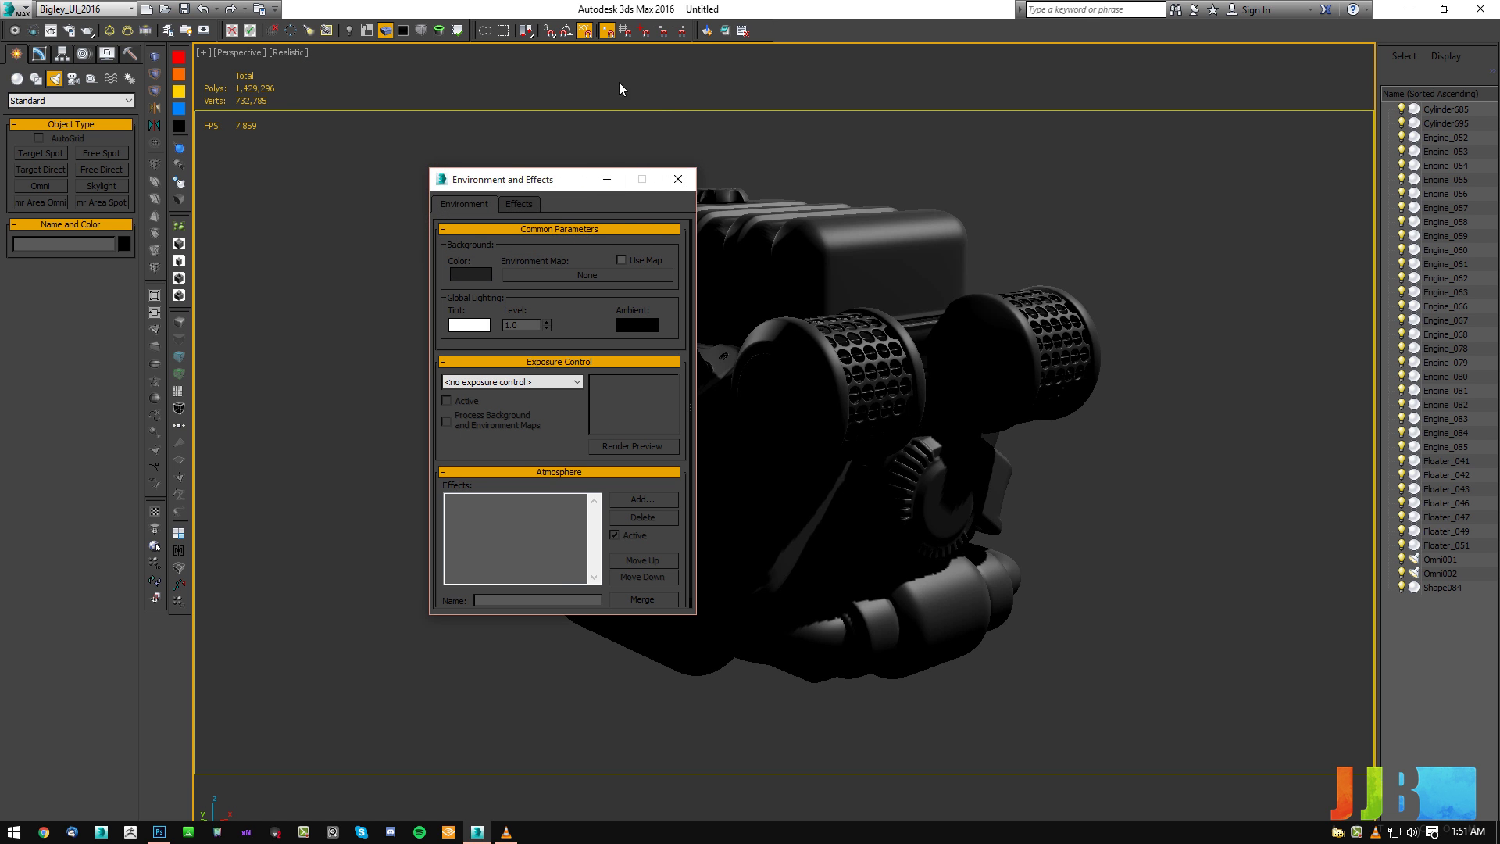
pyautogui.click(677, 182)
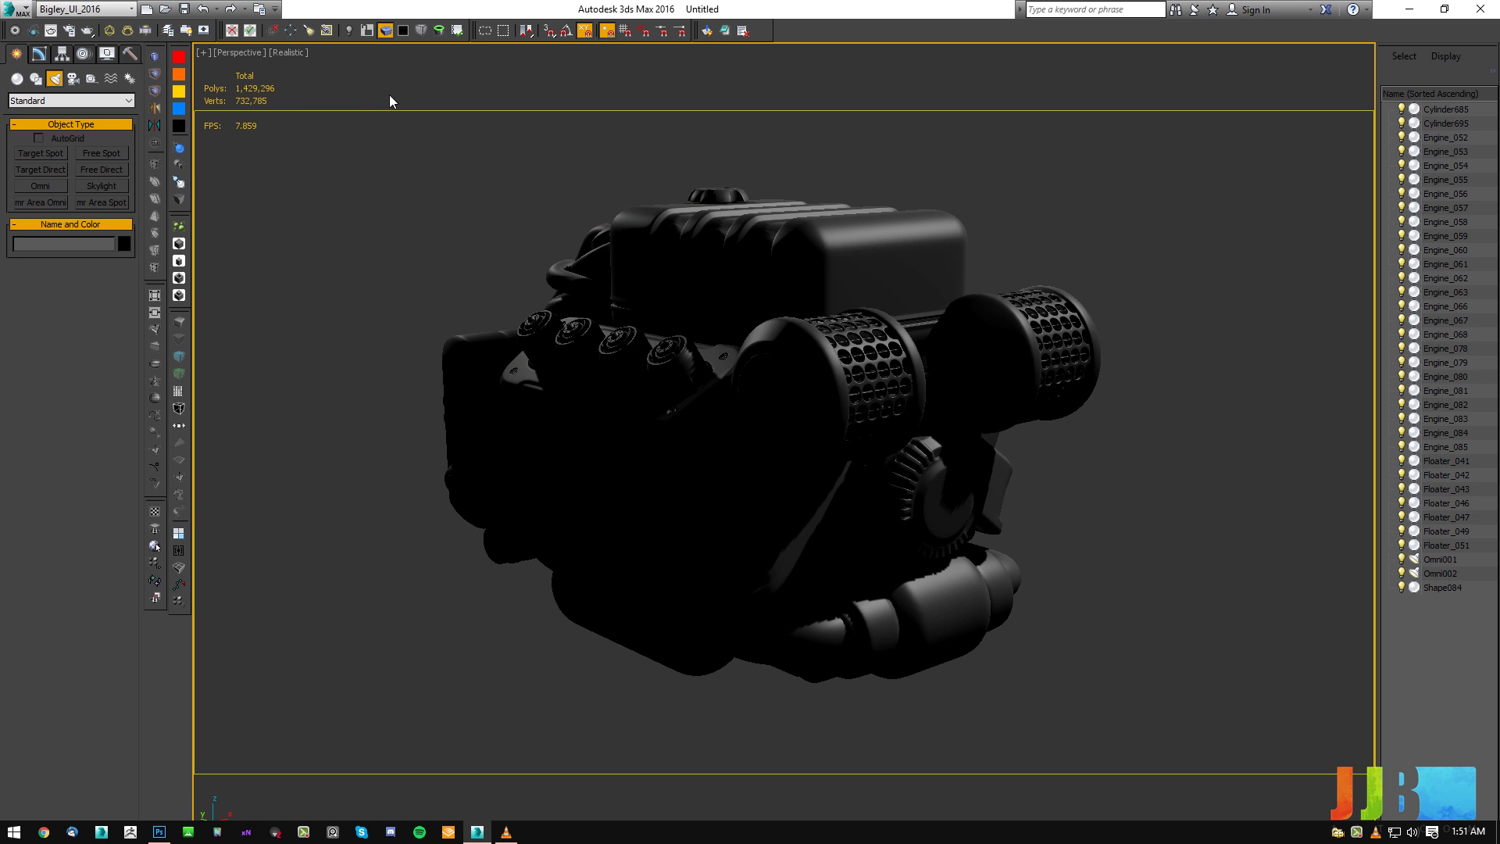
pyautogui.click(87, 32)
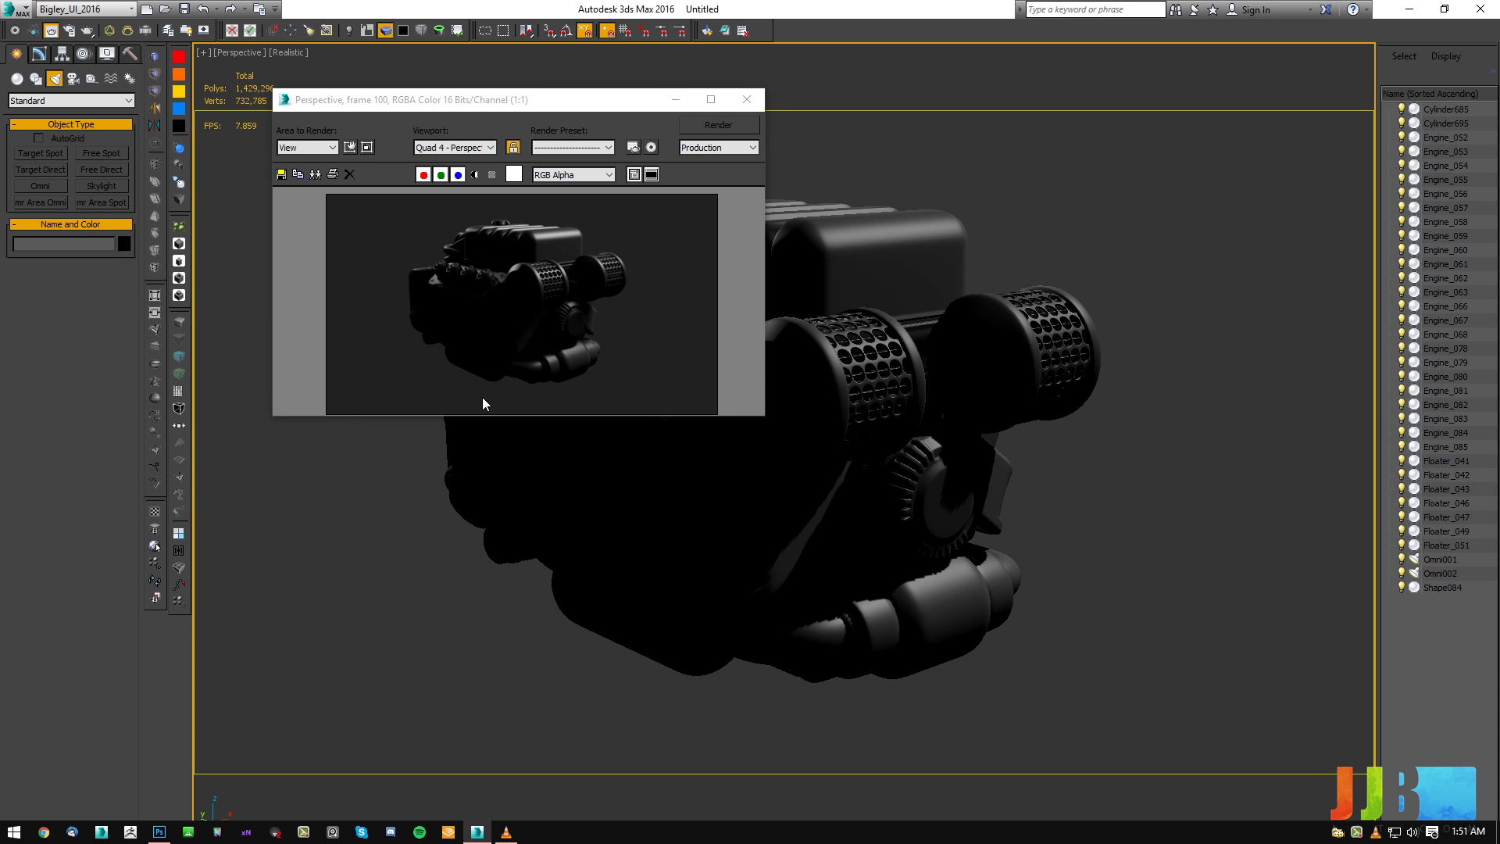
pyautogui.click(746, 99)
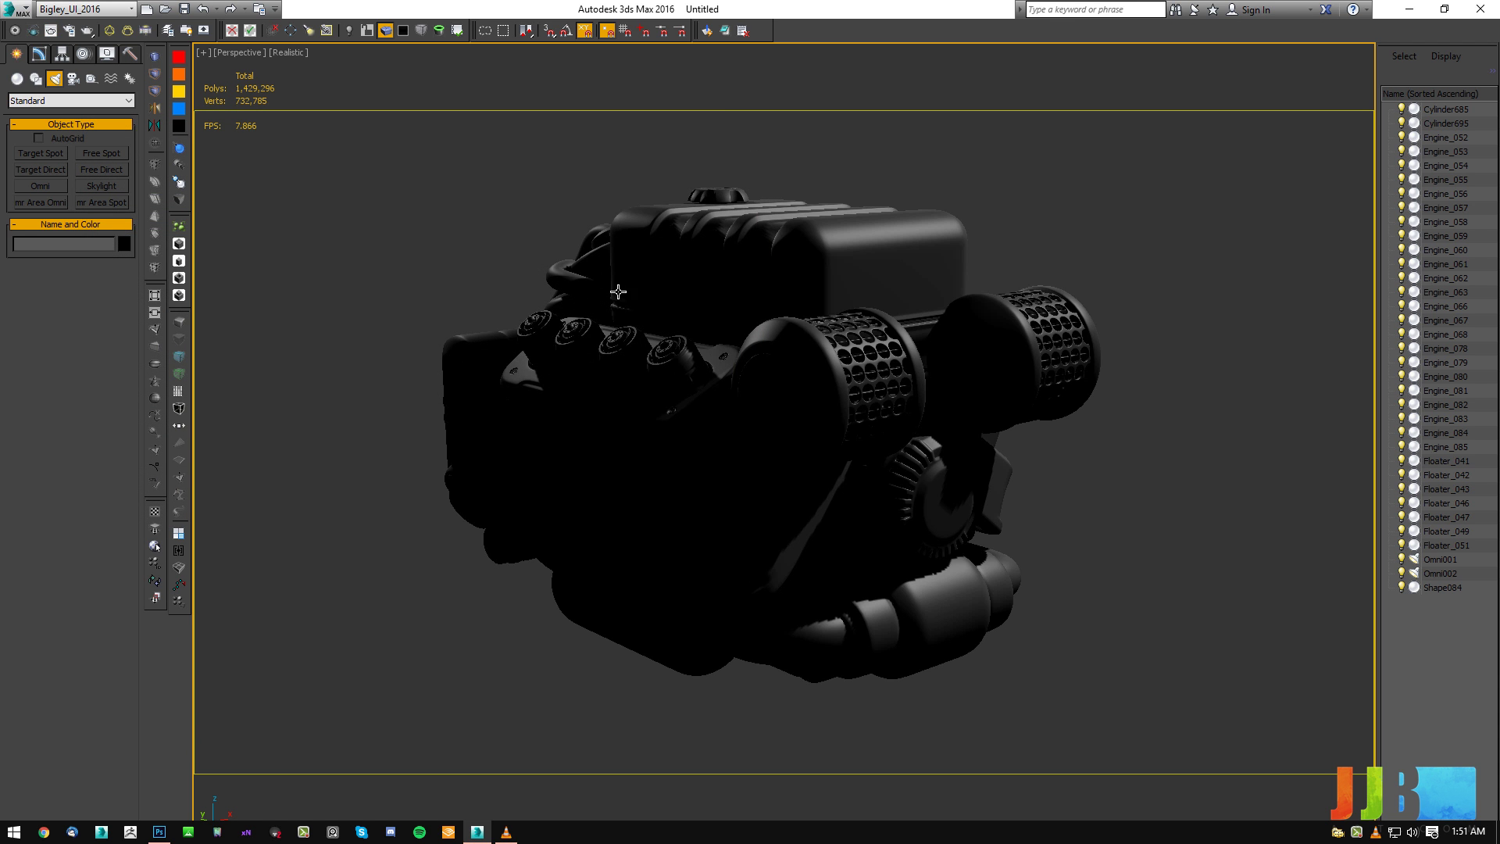
# Create a camera from the current perspective view of the engine and set its lens to 35 mm.
pyautogui.scroll(2, 622, 355)
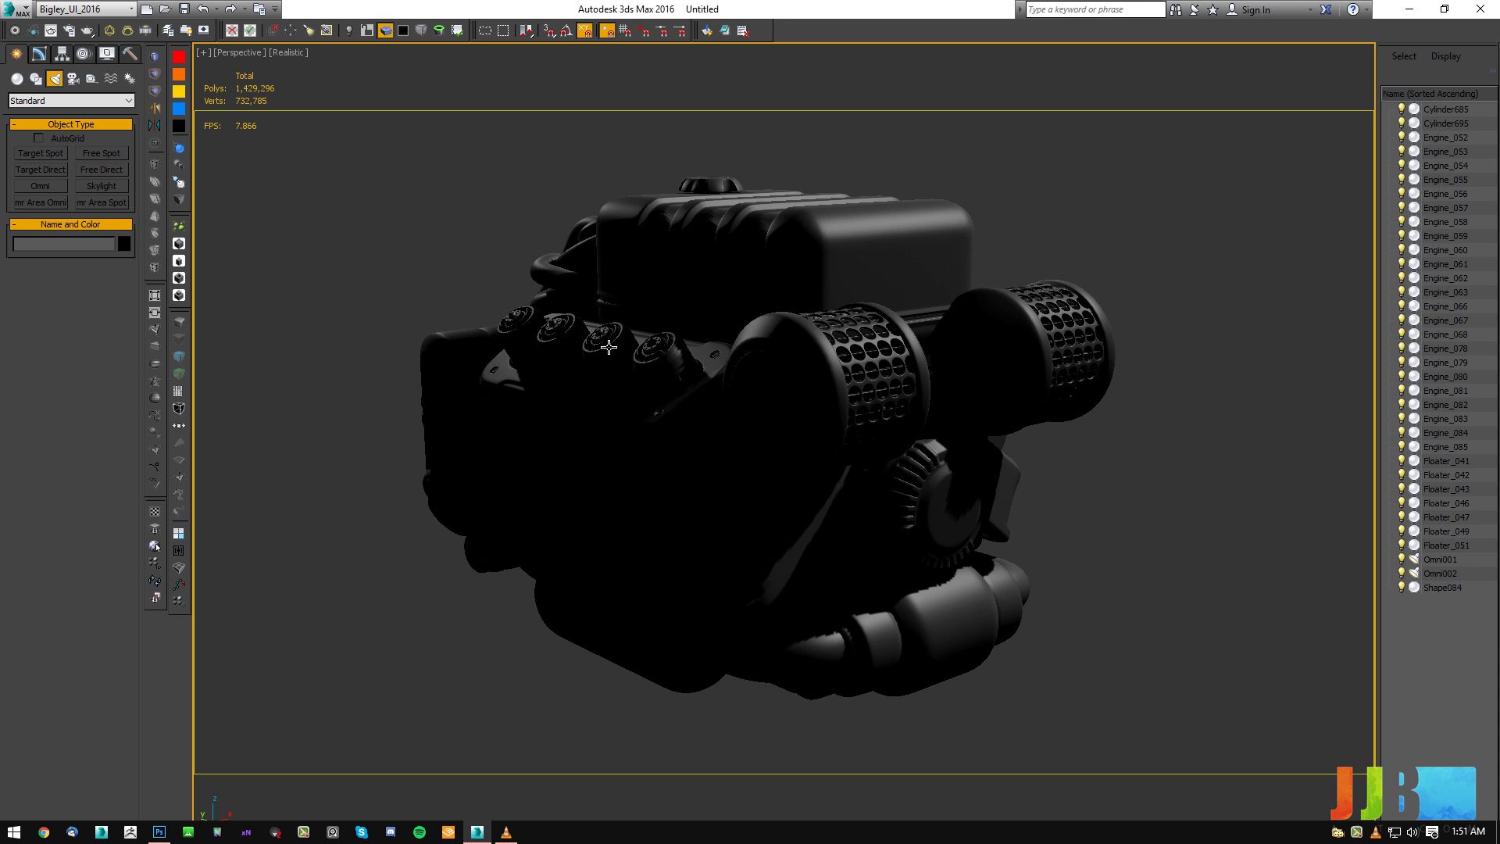
pyautogui.press('v')
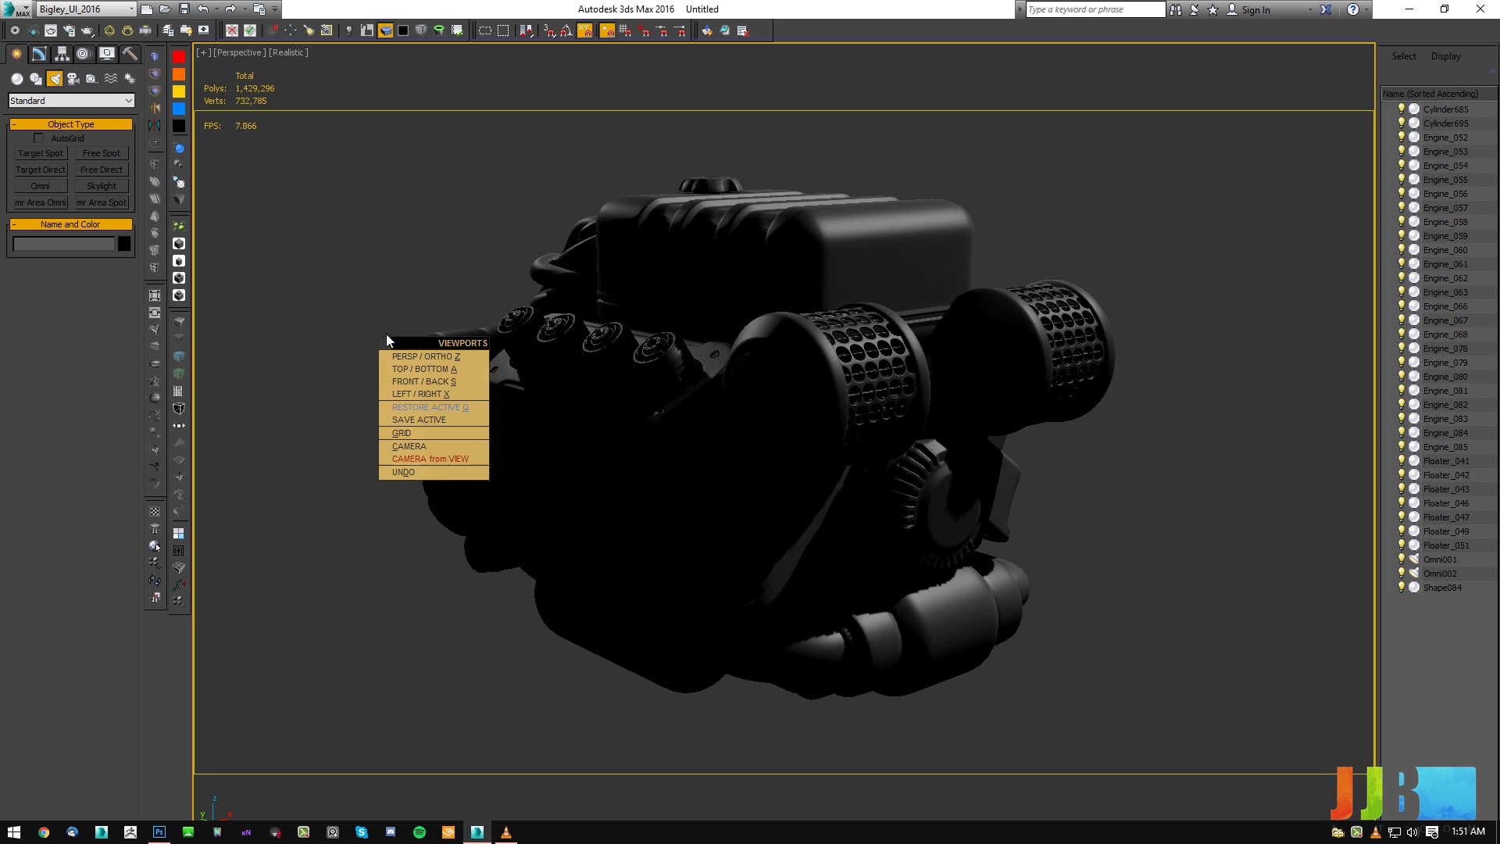
pyautogui.click(432, 457)
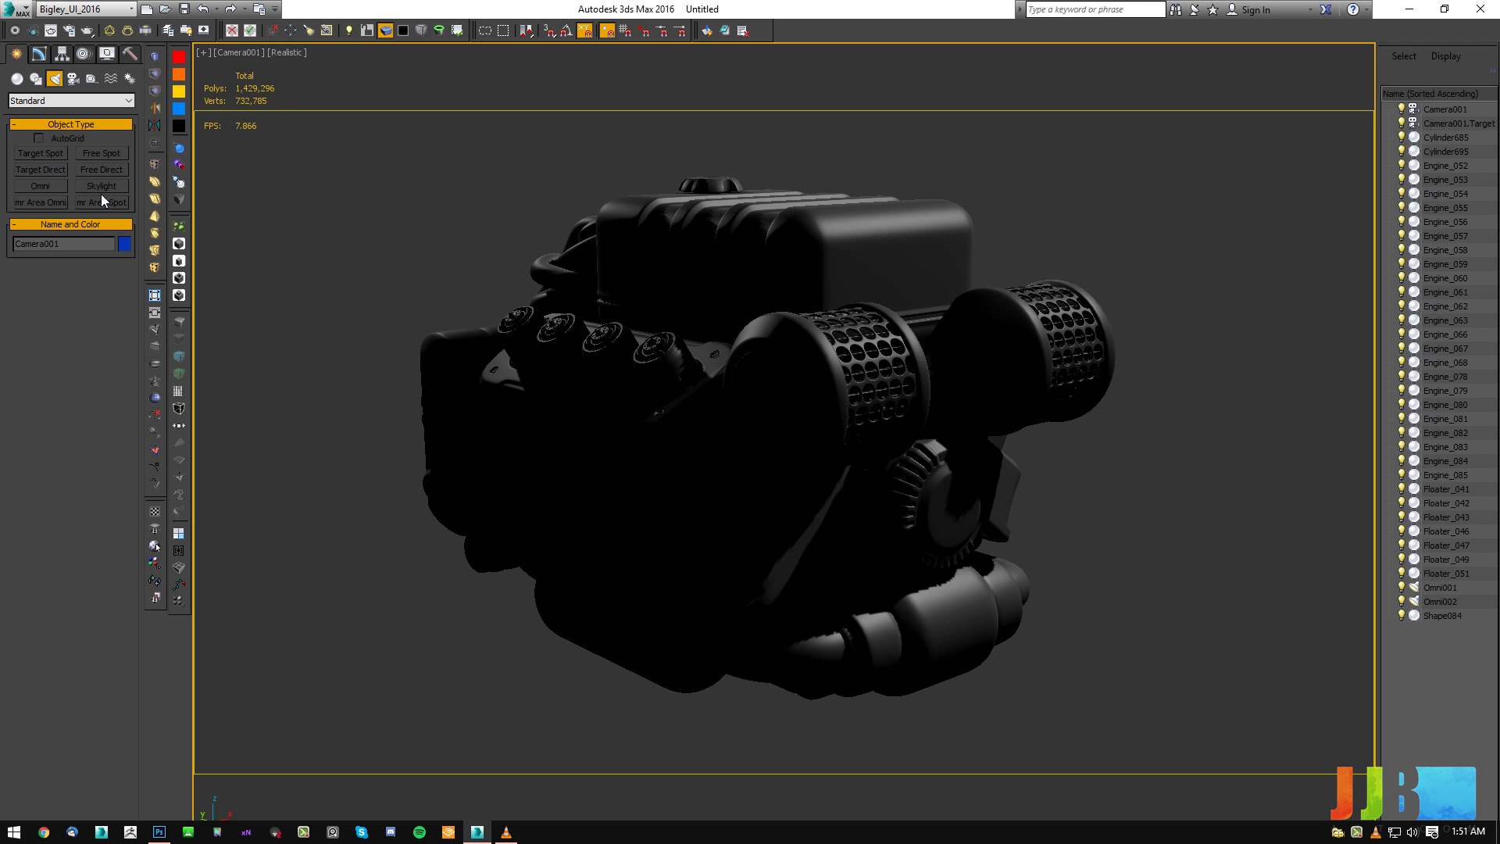
pyautogui.click(39, 54)
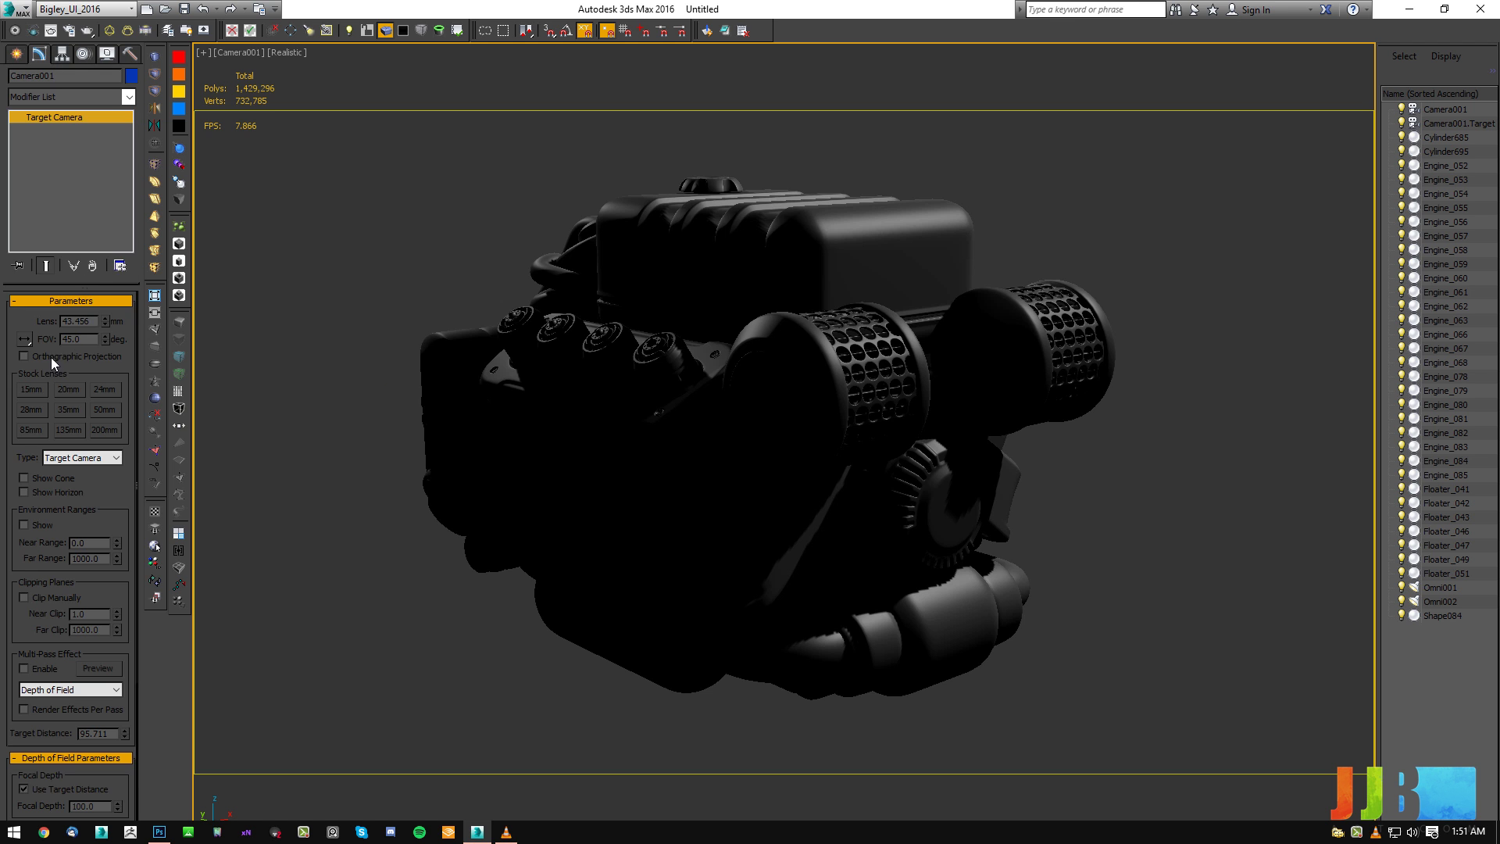
pyautogui.click(73, 407)
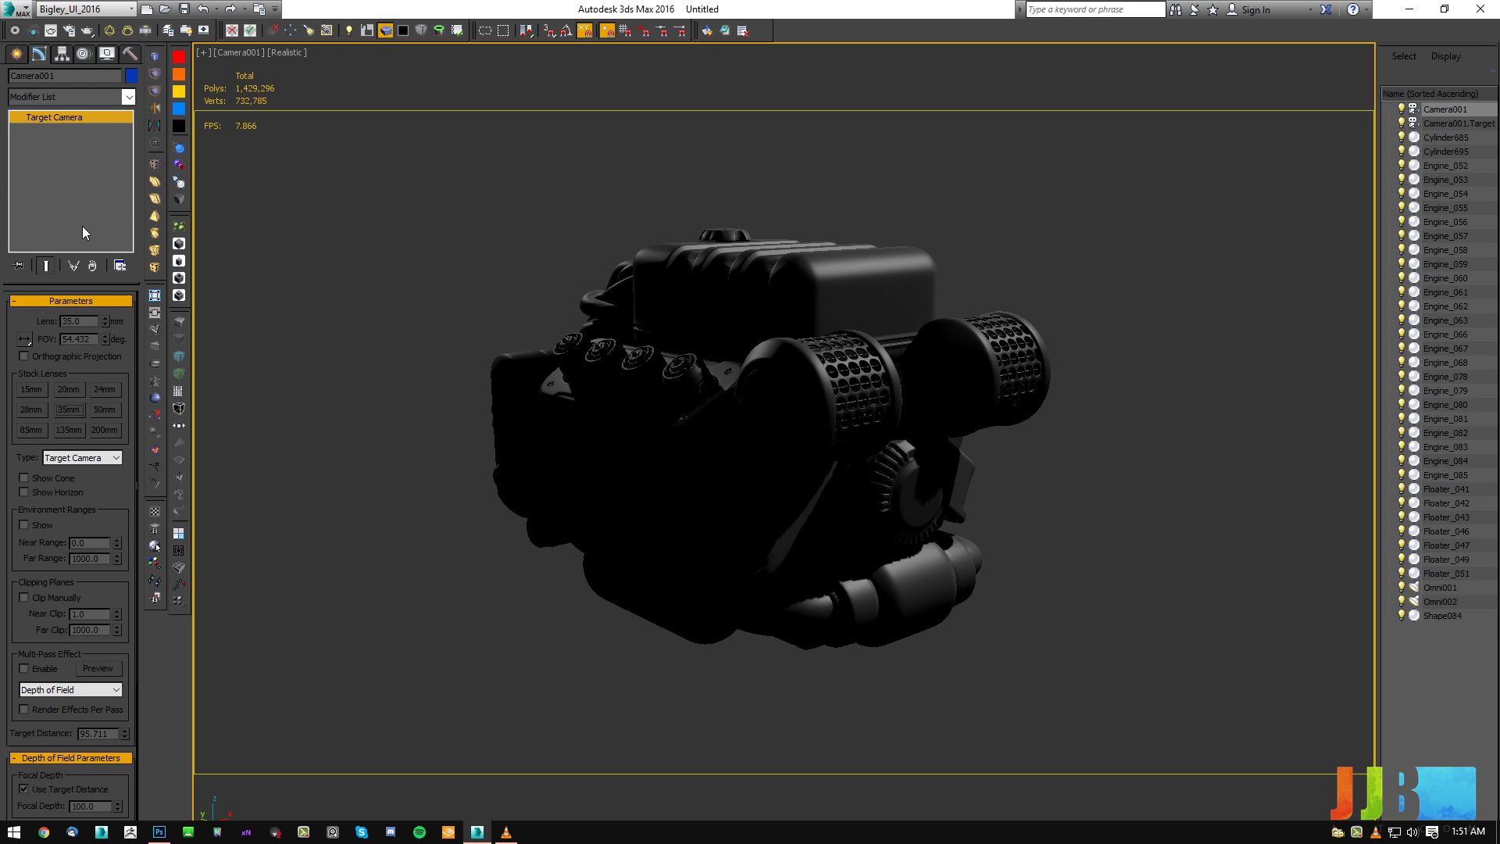
pyautogui.scroll(-1, 37, 326)
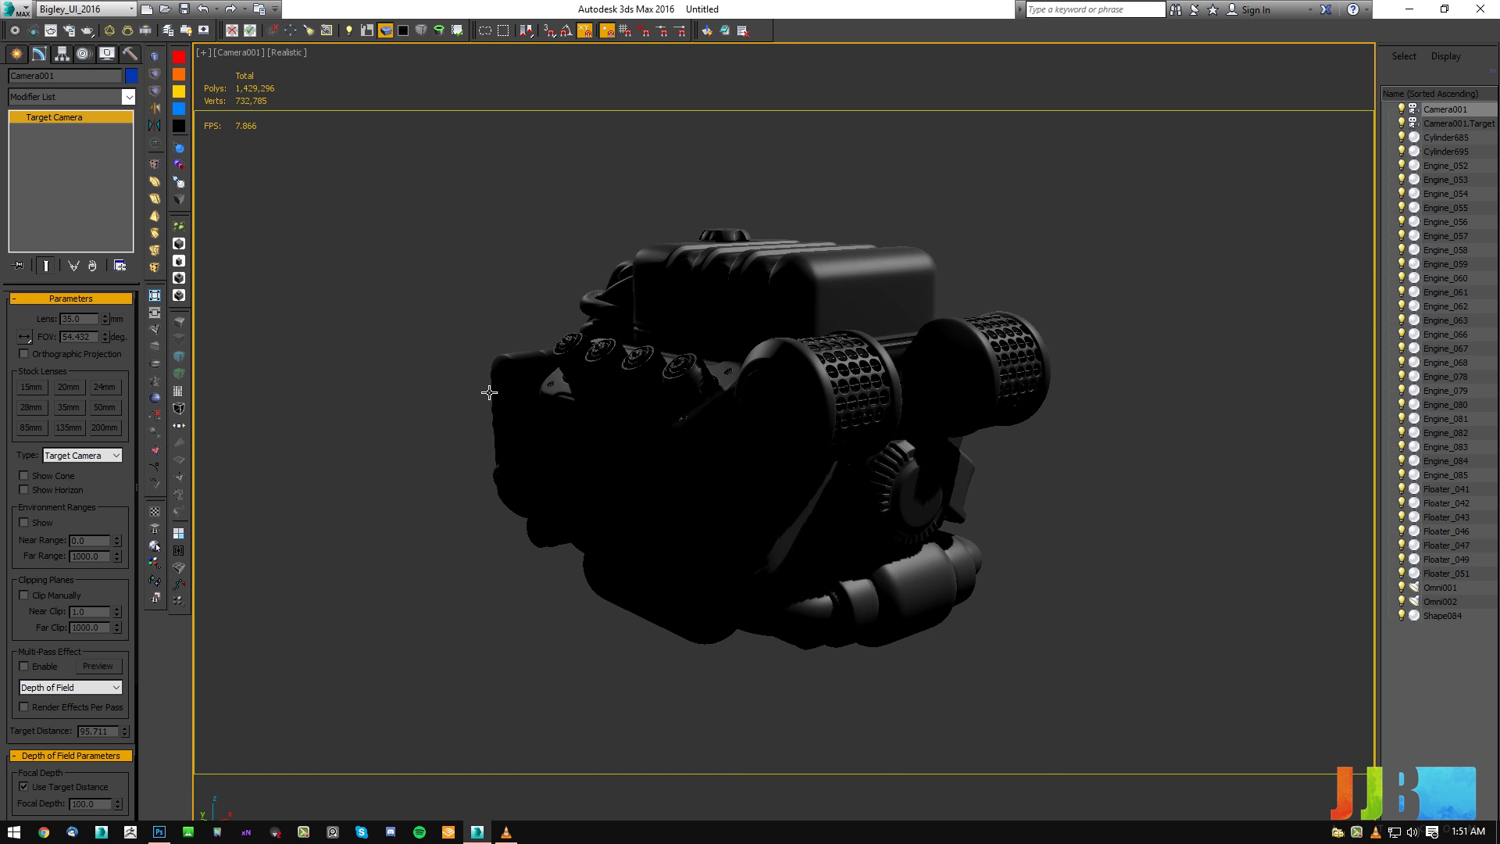
# Move the camera slightly higher and closer to the engine, to a target distance of about 90, and return to the maximized camera view.
pyautogui.hotkey('alt', 'w')
pyautogui.scroll(-4, 974, 341)
pyautogui.keyDown('alt'); pyautogui.moveTo(1138, 491); pyautogui.dragTo(1125, 453, button='middle'); pyautogui.keyUp('alt')
pyautogui.rightClick(972, 408)
pyautogui.click(948, 443)
pyautogui.keyDown('alt'); pyautogui.moveTo(974, 435); pyautogui.dragTo(1109, 420, button='middle'); pyautogui.keyUp('alt')
pyautogui.moveTo(1135, 424); pyautogui.dragTo(1116, 437)
pyautogui.keyDown('alt'); pyautogui.moveTo(1116, 437); pyautogui.dragTo(1092, 370, button='middle'); pyautogui.keyUp('alt')
pyautogui.moveTo(1036, 383); pyautogui.dragTo(1068, 383)
pyautogui.keyDown('alt'); pyautogui.moveTo(1068, 383); pyautogui.dragTo(1075, 377, button='middle'); pyautogui.keyUp('alt')
pyautogui.moveTo(1075, 378); pyautogui.dragTo(1057, 364)
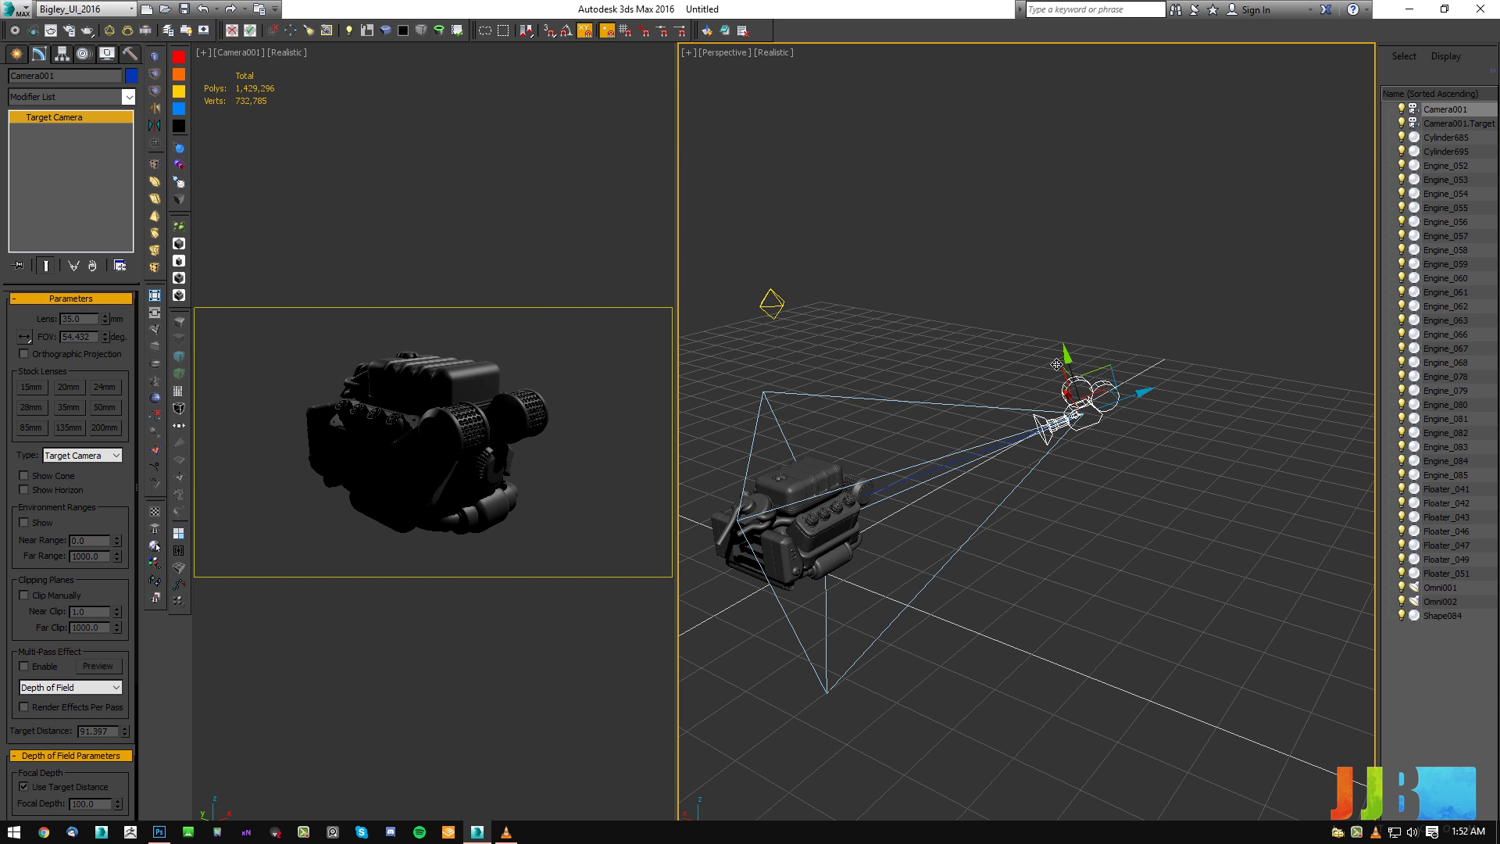
pyautogui.moveTo(1135, 397); pyautogui.dragTo(1128, 400)
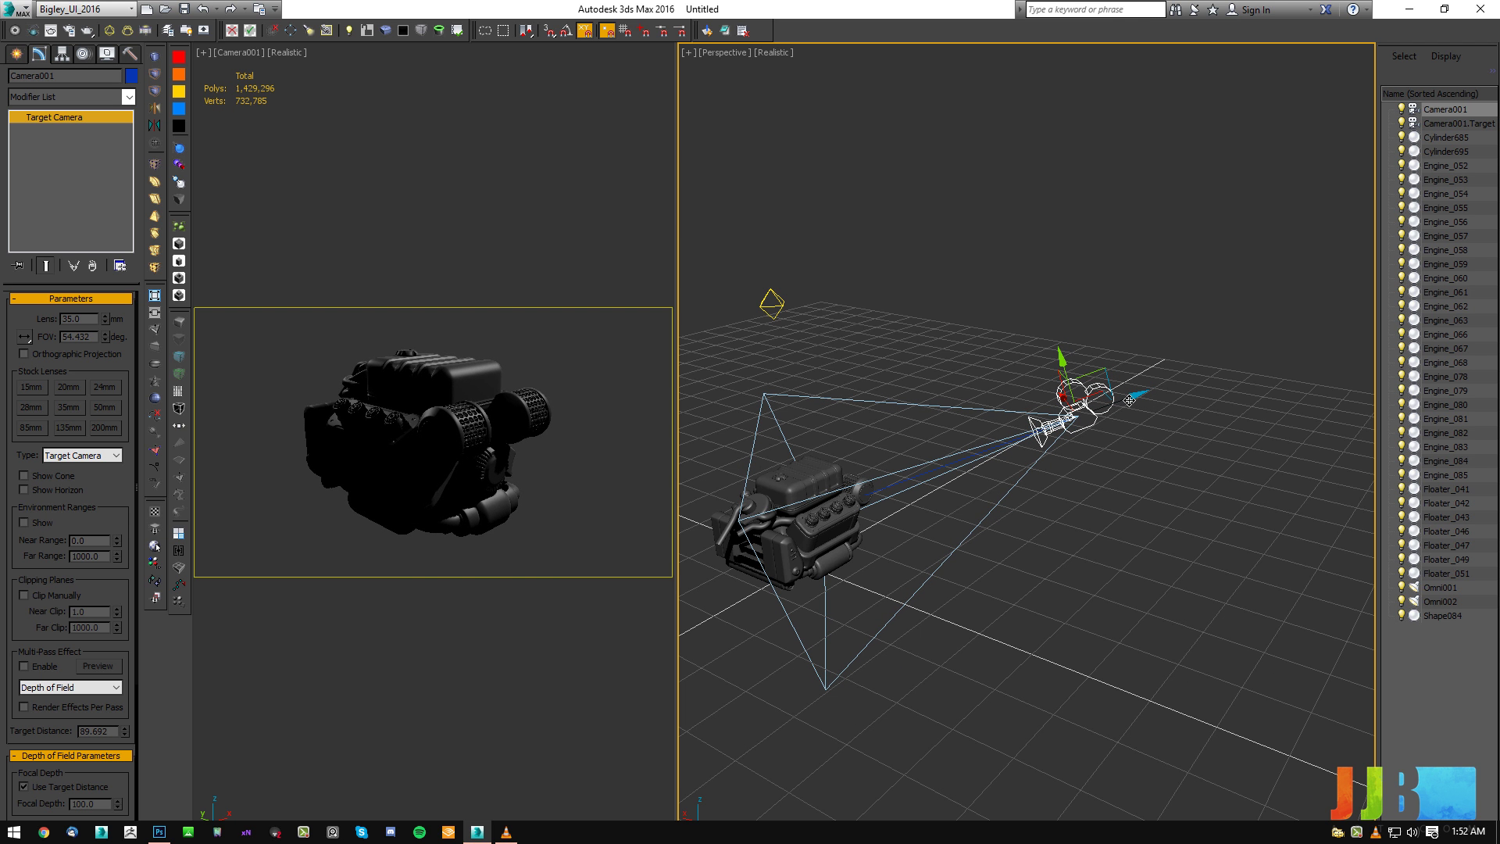
pyautogui.click(656, 447)
pyautogui.hotkey('alt', 'w')
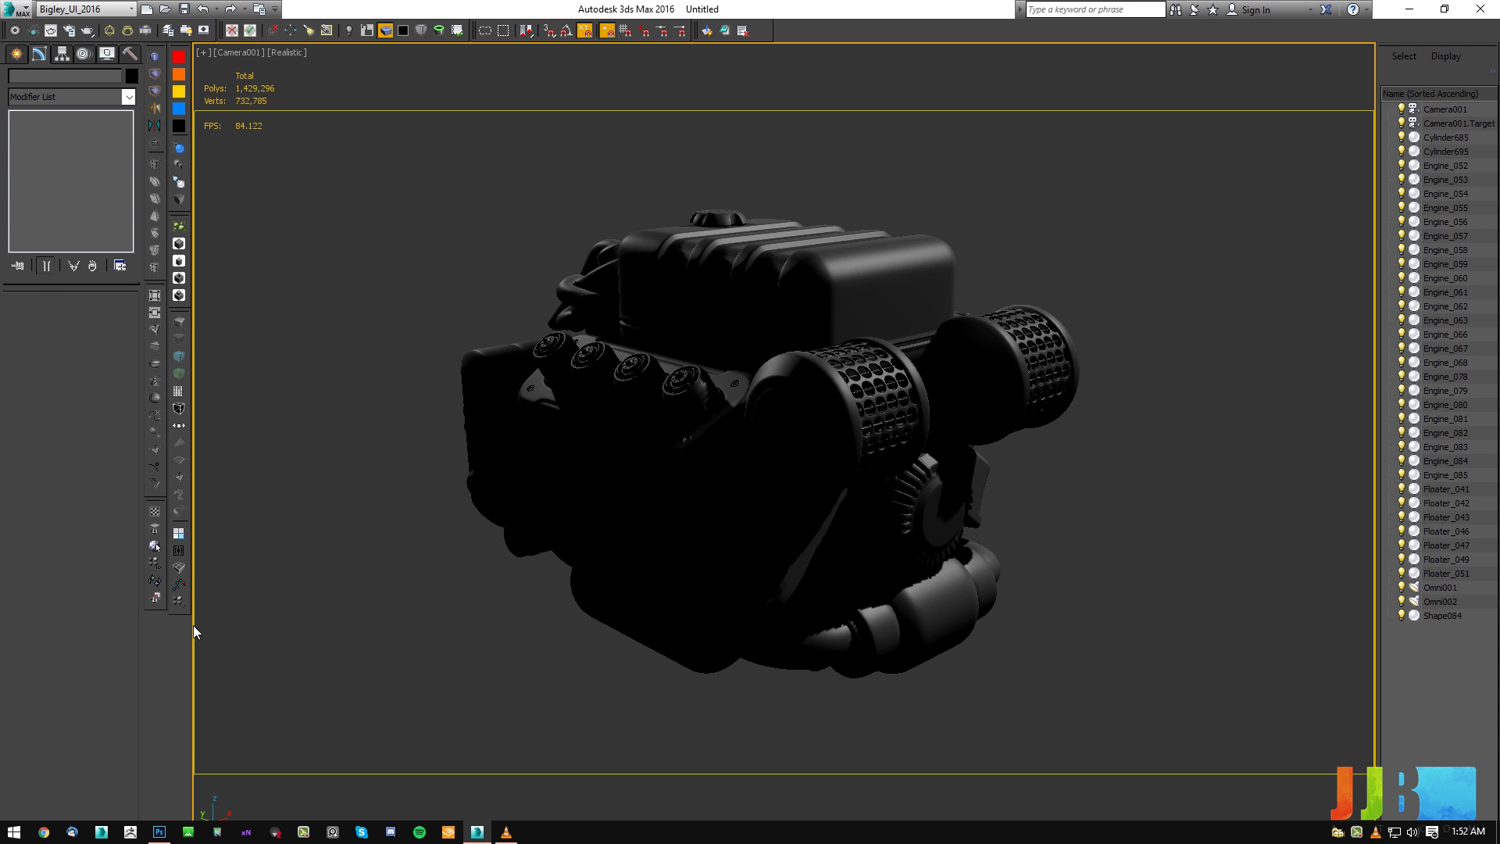
# Add a Skylight and place it beside the engine, clear of the model in the camera view.
pyautogui.click(155, 73)
pyautogui.click(457, 596)
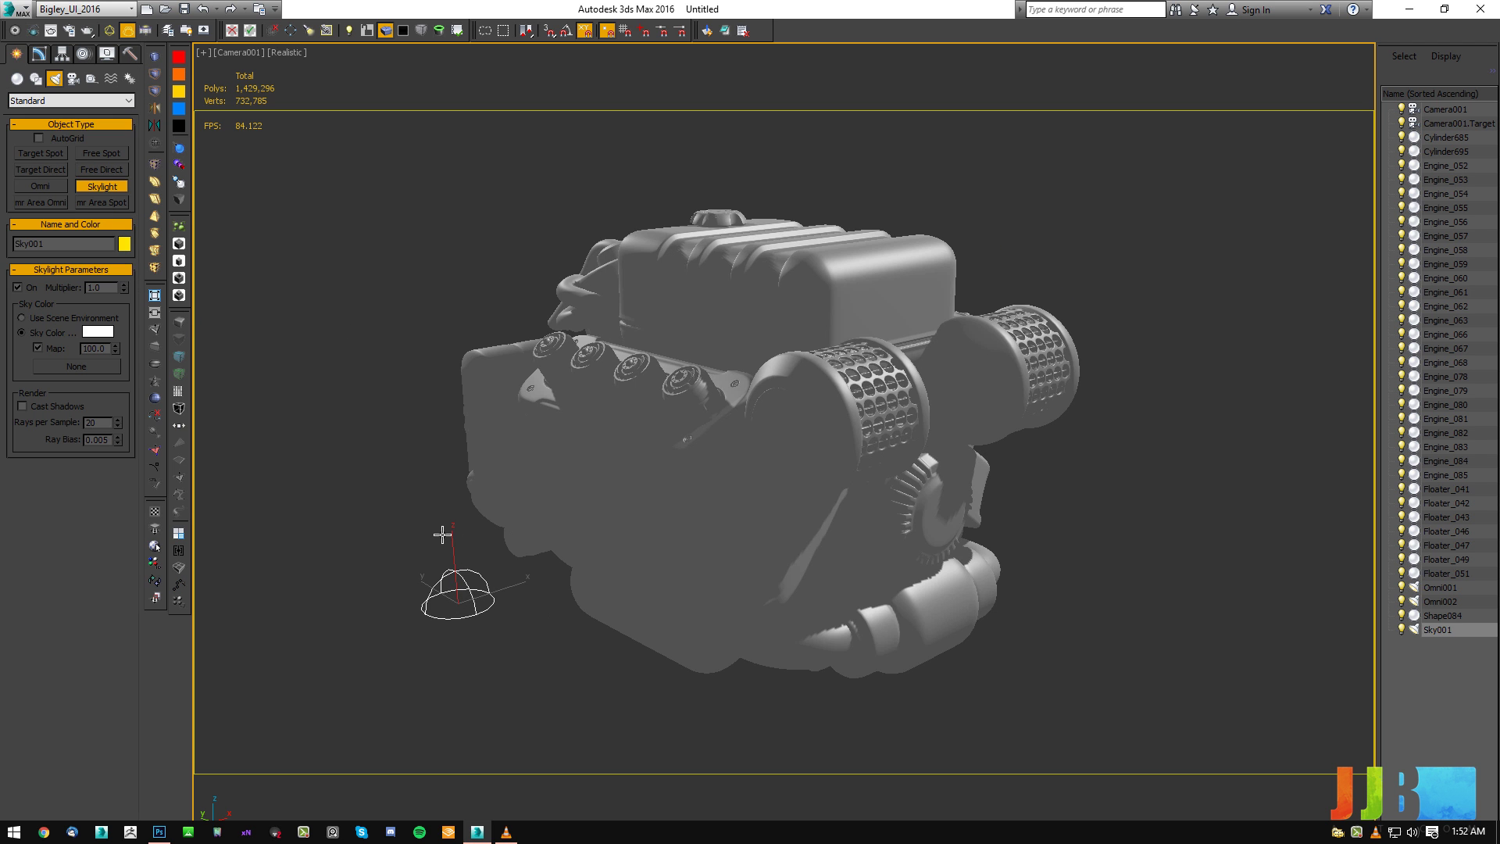
pyautogui.moveTo(504, 604); pyautogui.dragTo(320, 415)
# Add a third Omni light beside the engine, just below the Skylight in the camera view, and set its multiplier to 0.25.
pyautogui.click(40, 186)
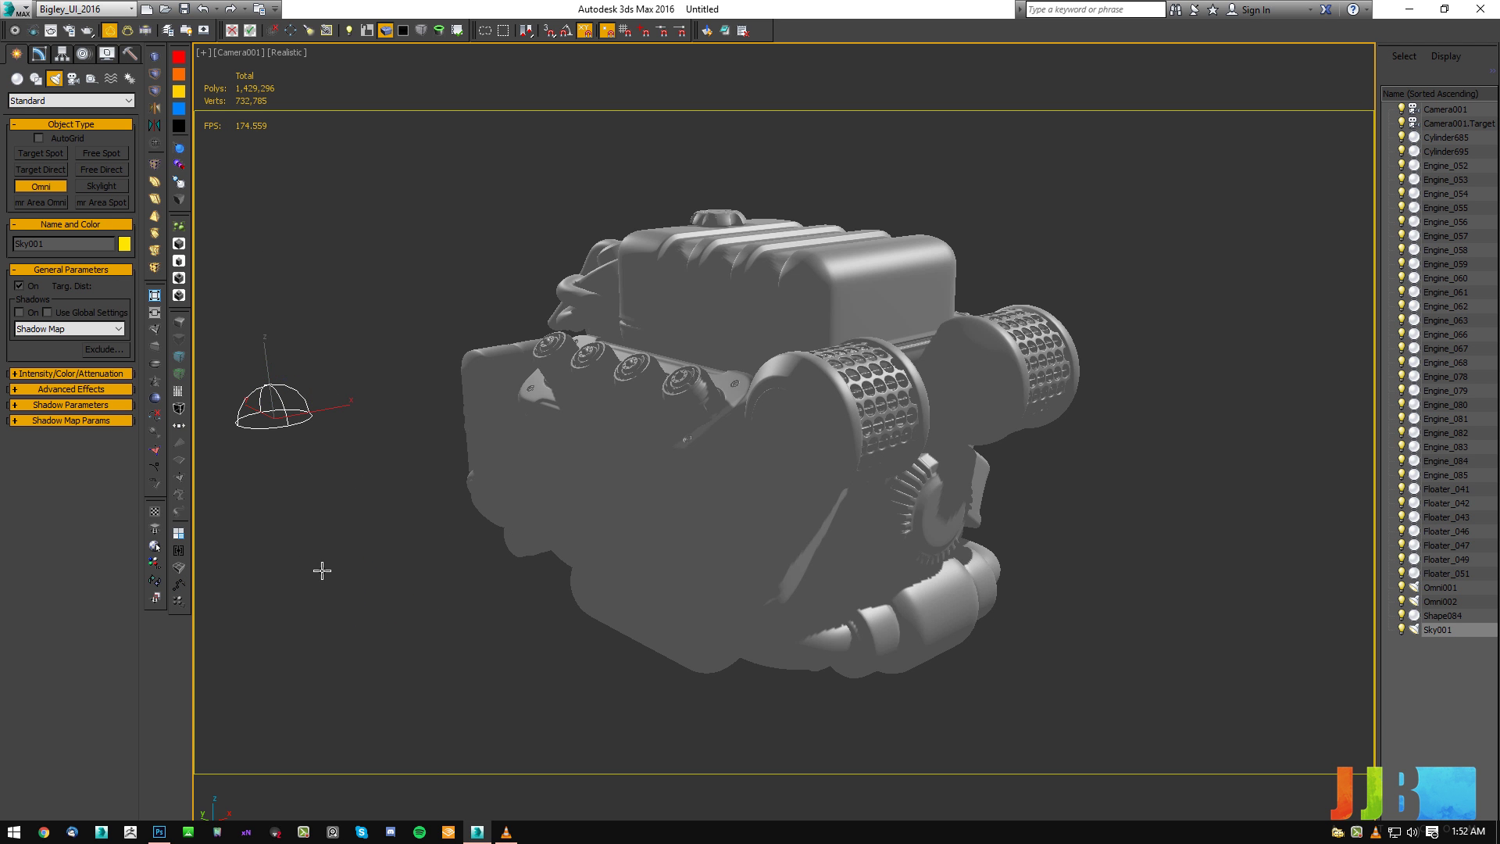
pyautogui.click(383, 626)
pyautogui.moveTo(381, 627); pyautogui.dragTo(344, 529)
pyautogui.rightClick(369, 539)
pyautogui.click(38, 53)
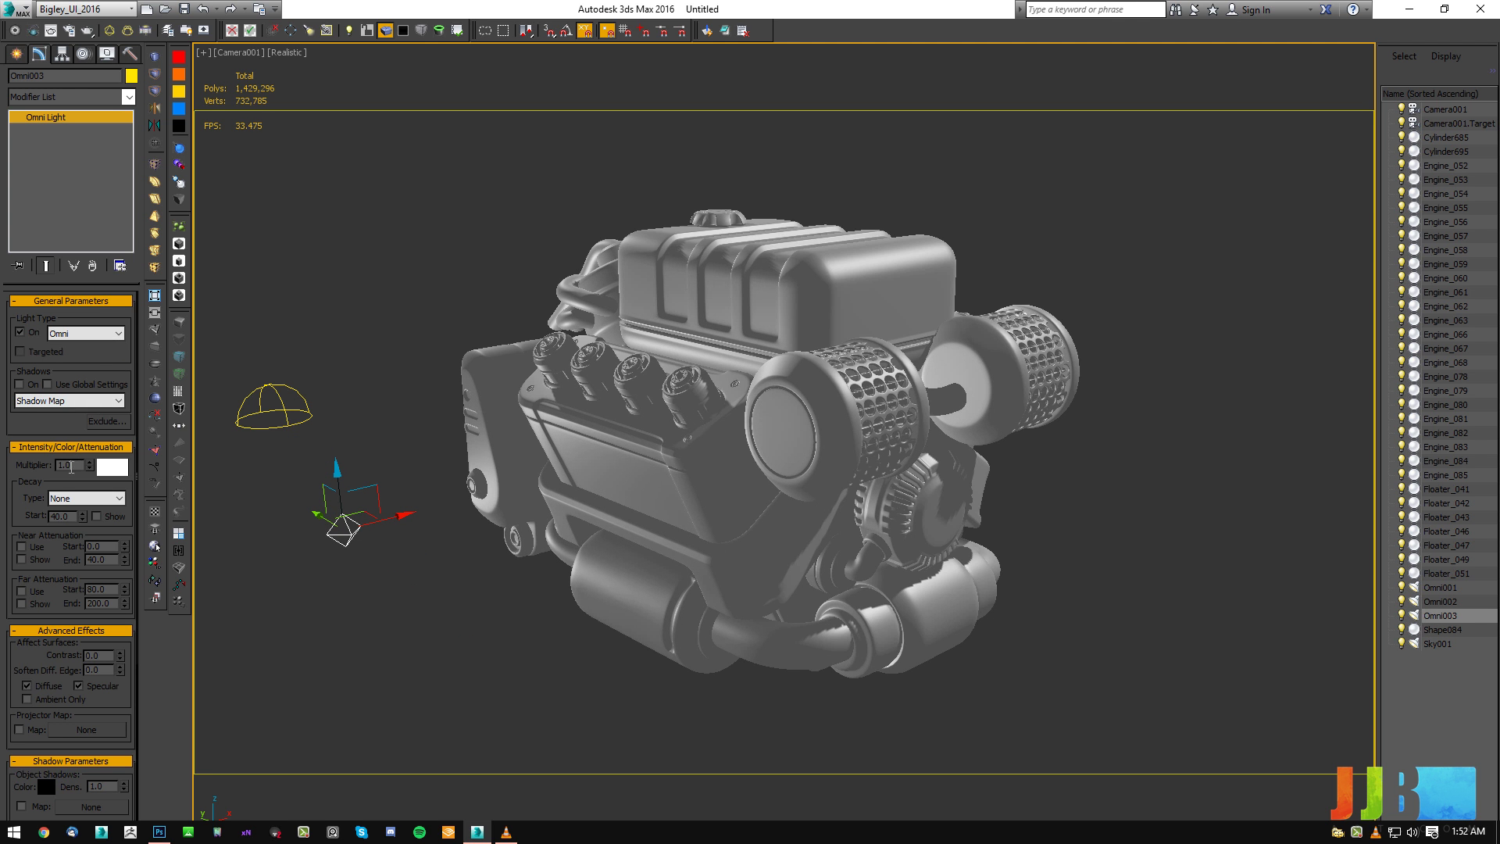
pyautogui.write('0.25')
pyautogui.press('Return')
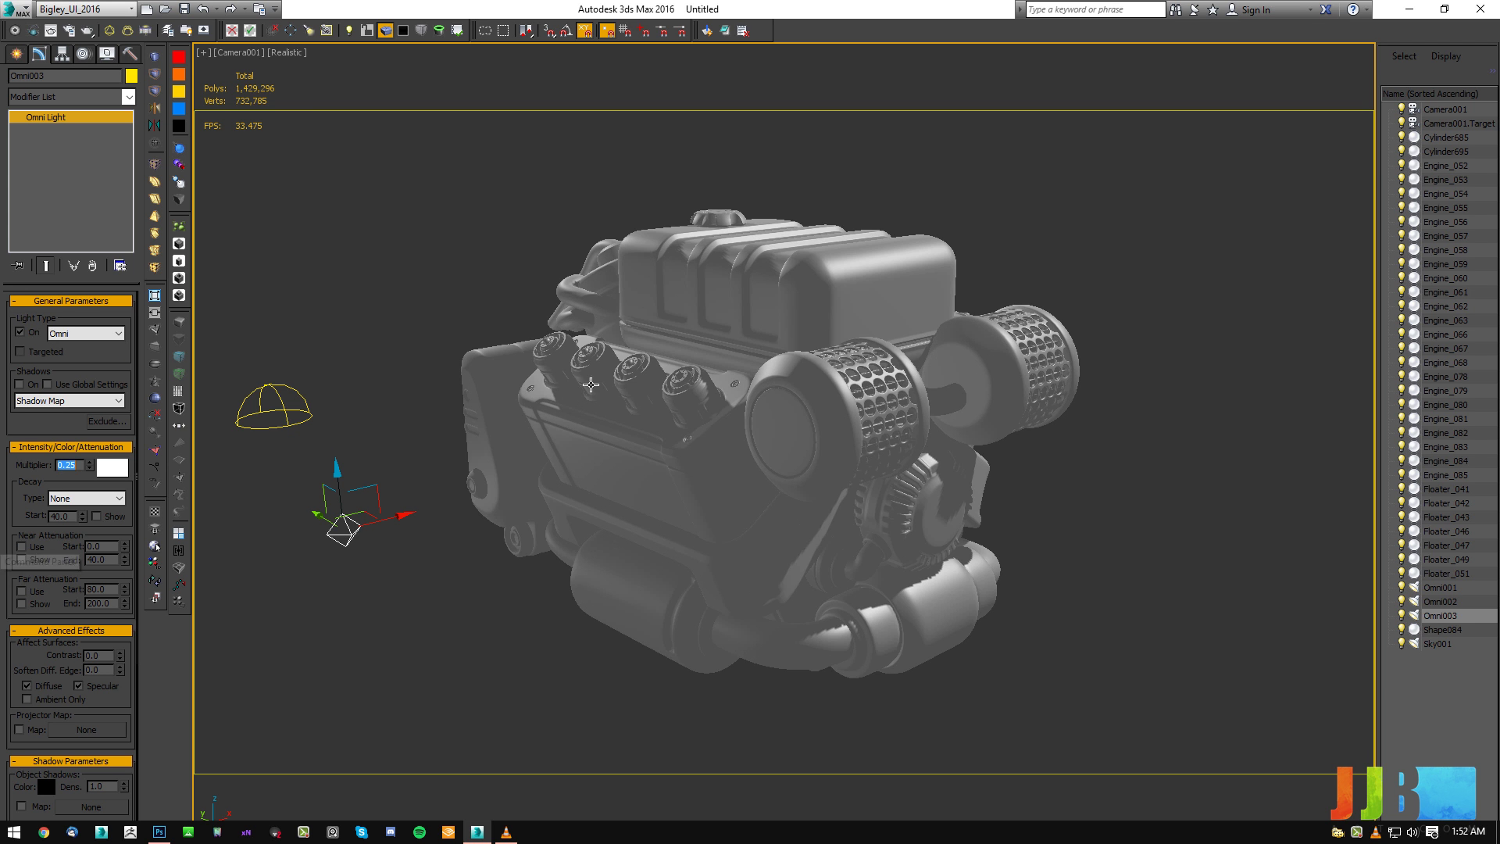
# Set the Skylight's multiplier to 0.7 and render the camera view.
pyautogui.click(302, 391)
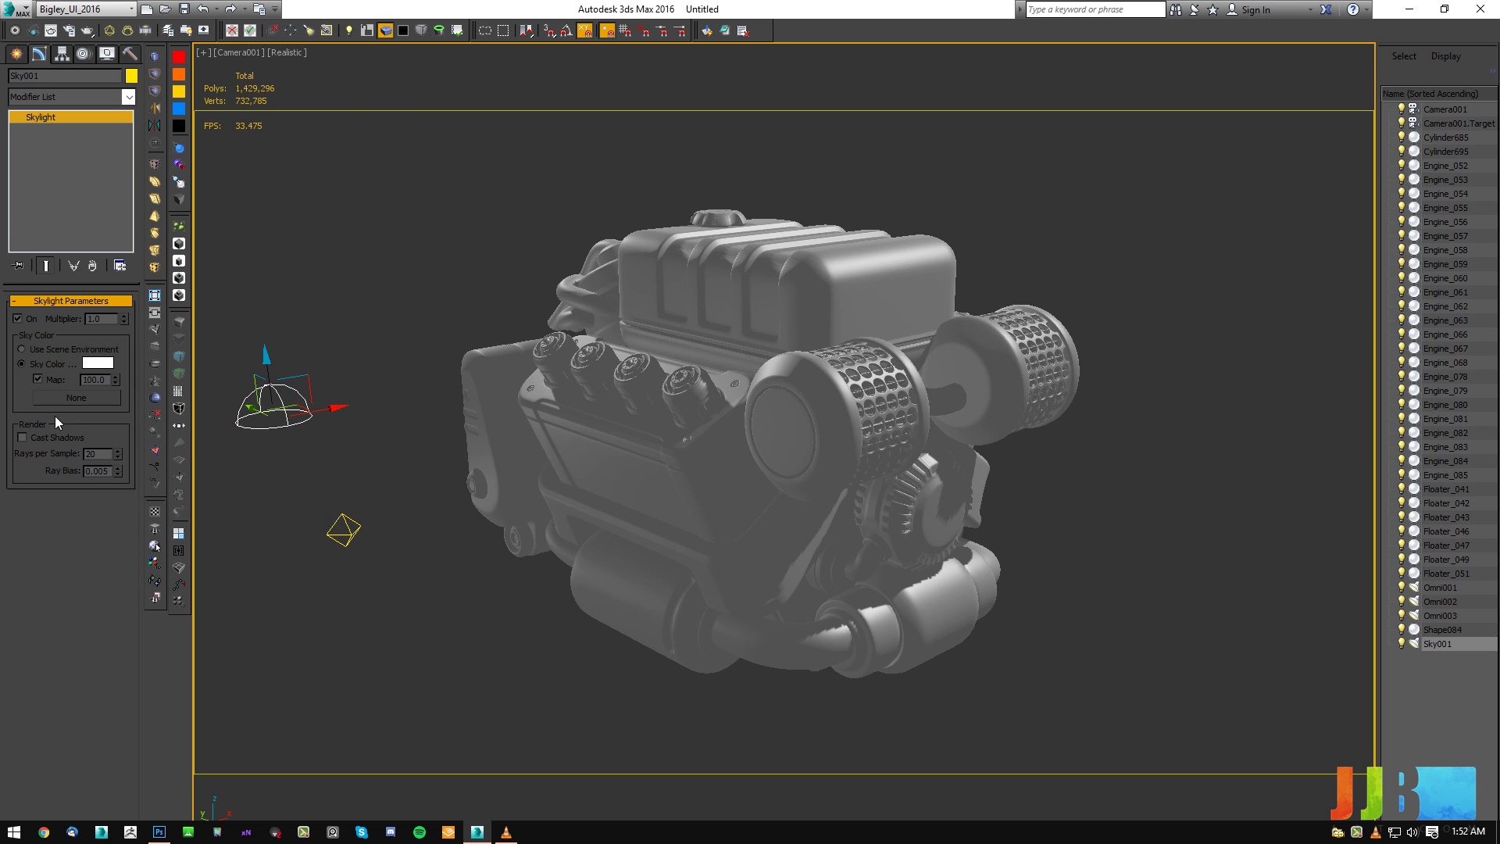
pyautogui.doubleClick(88, 318)
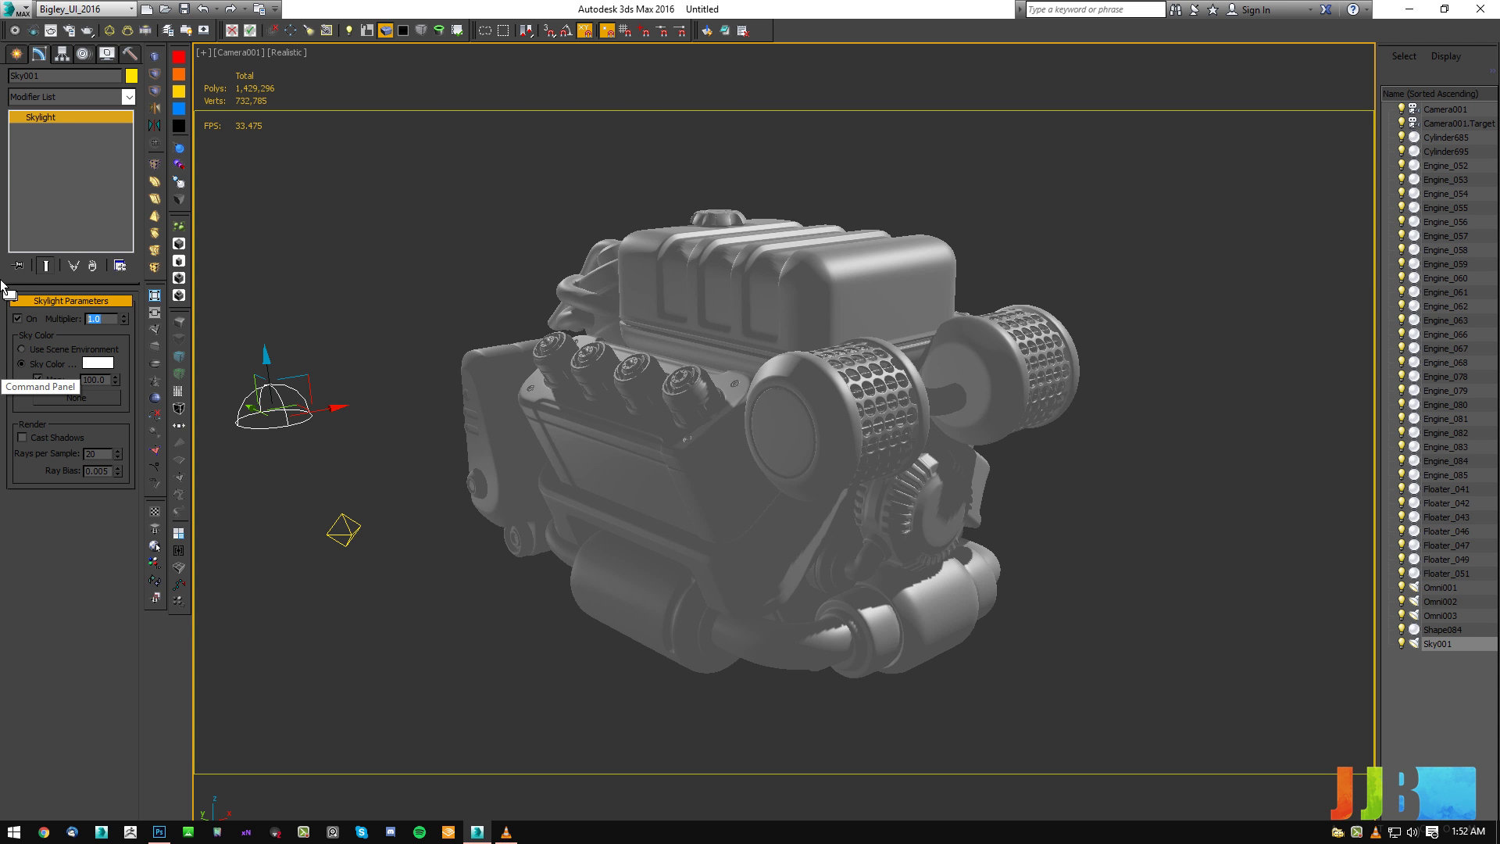
pyautogui.write('.7')
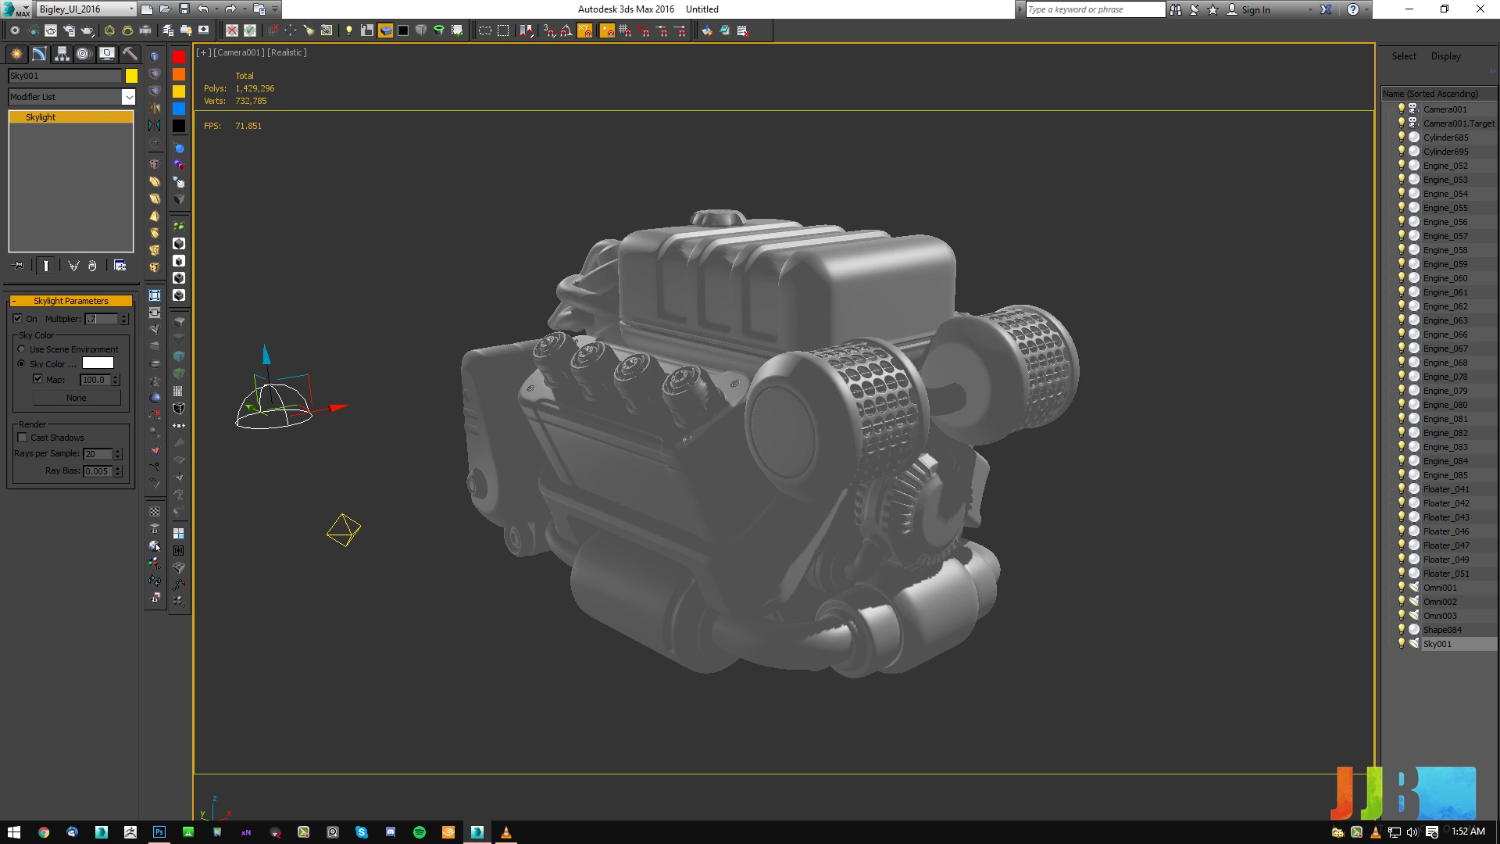
pyautogui.press('Return')
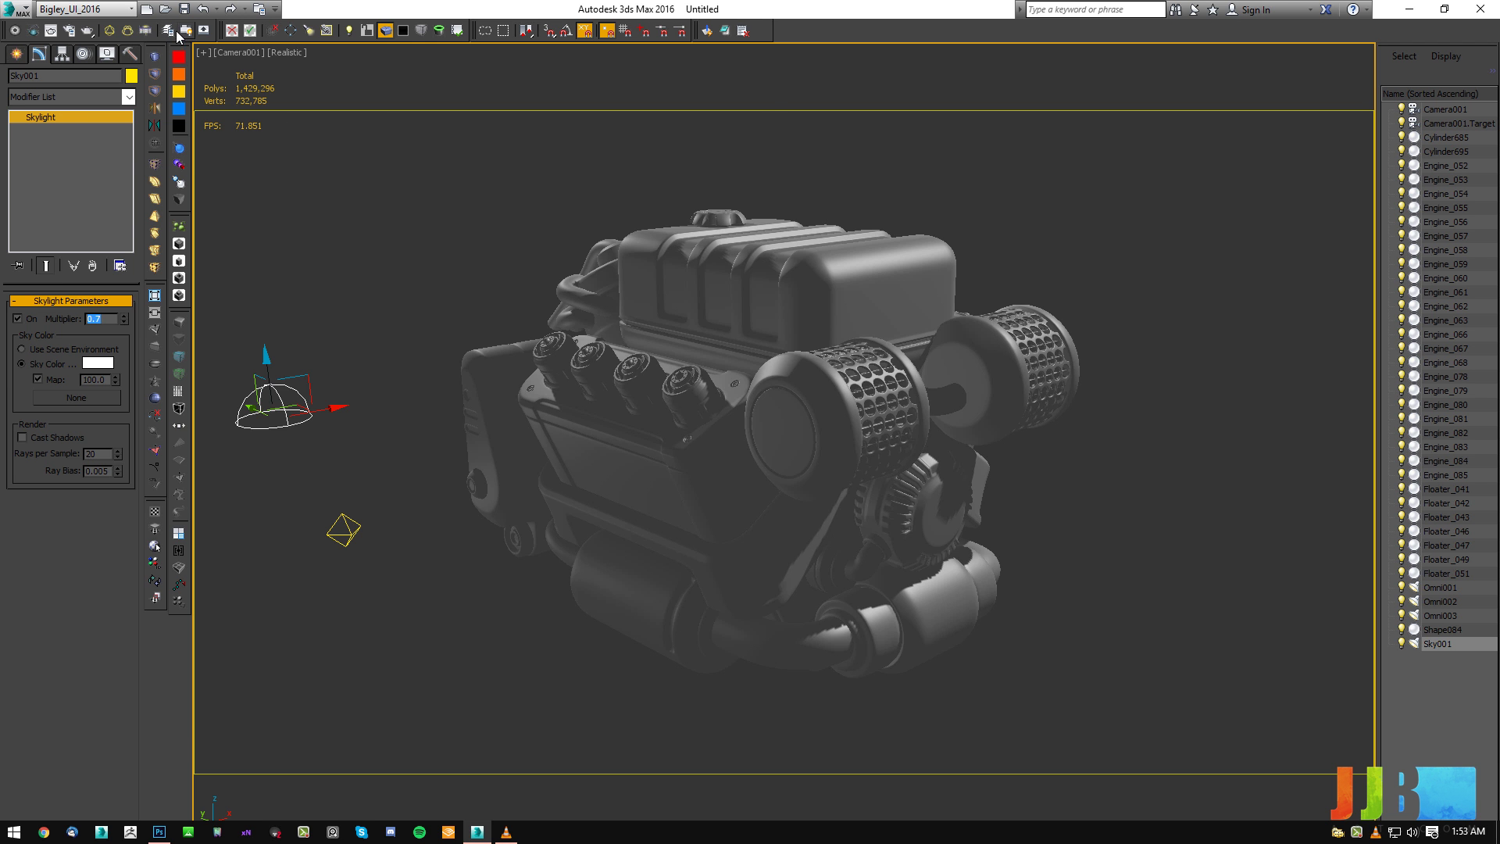
pyautogui.click(110, 32)
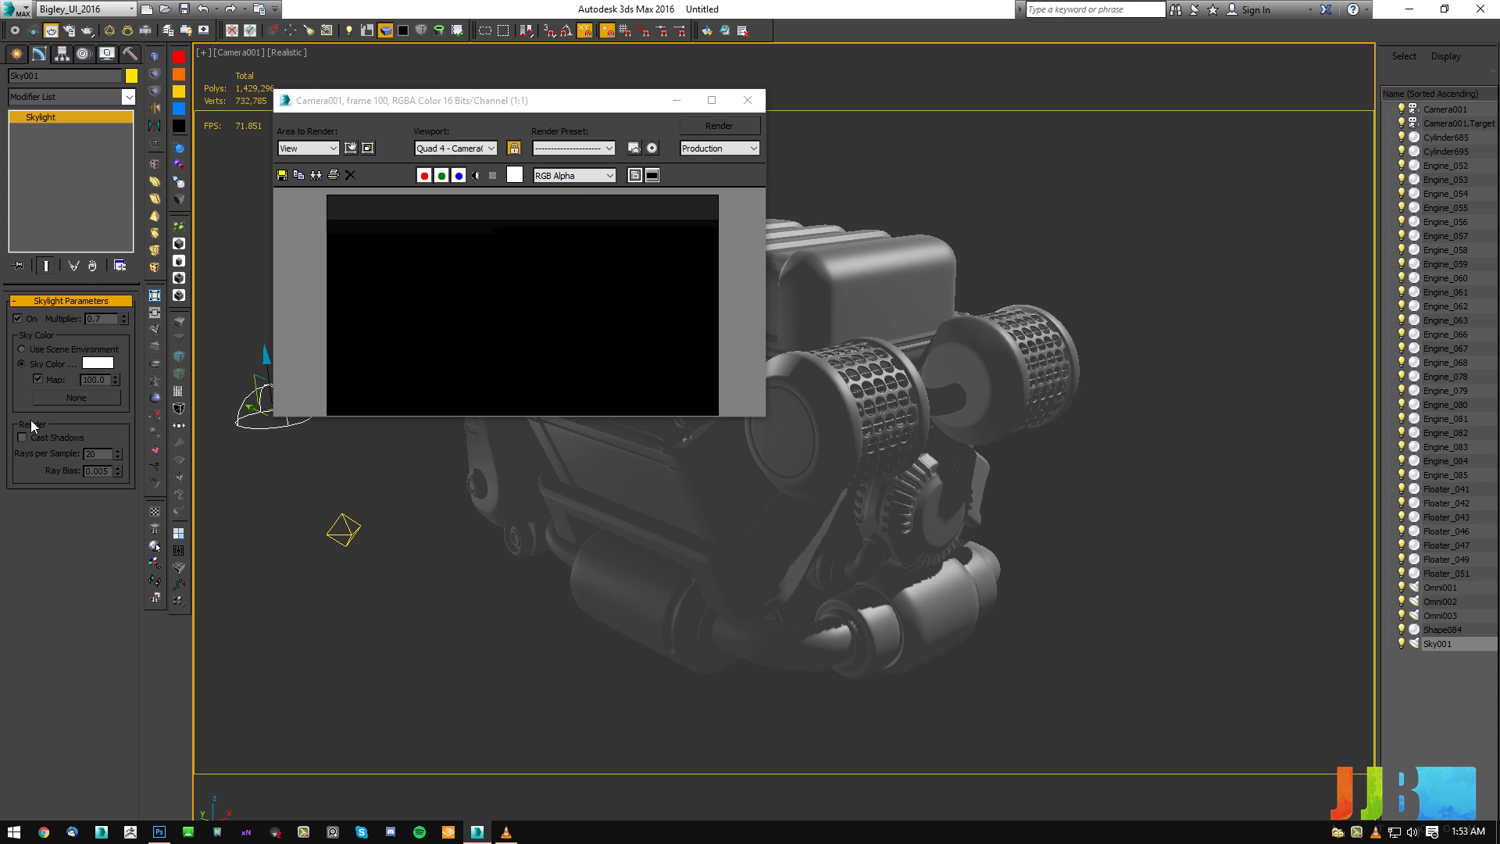
pyautogui.click(717, 126)
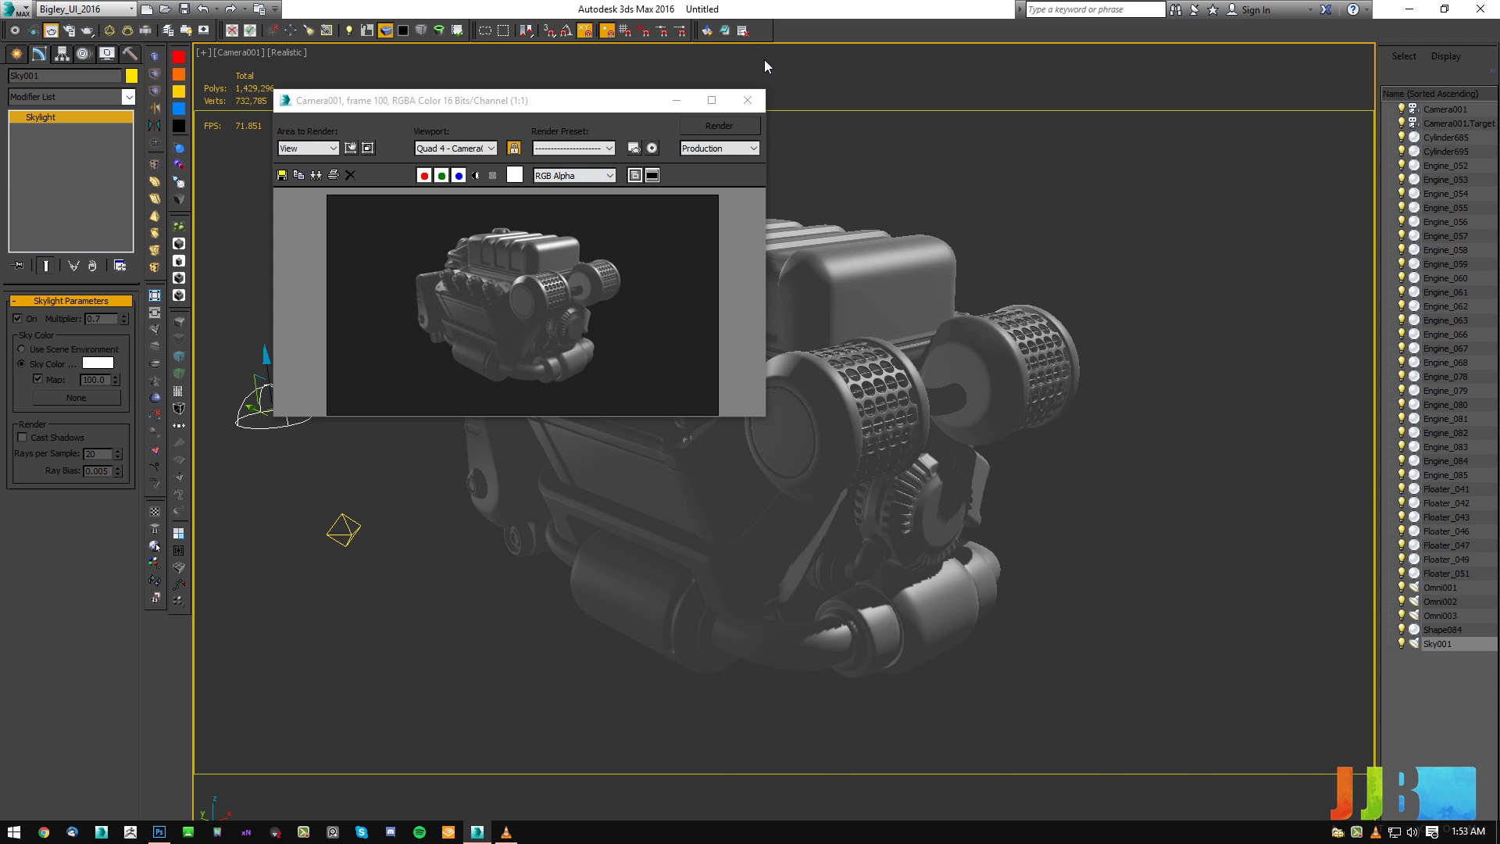
# Close the render and restore the multi-viewport layout, and lower Omni001 on its side of the engine.
pyautogui.click(755, 108)
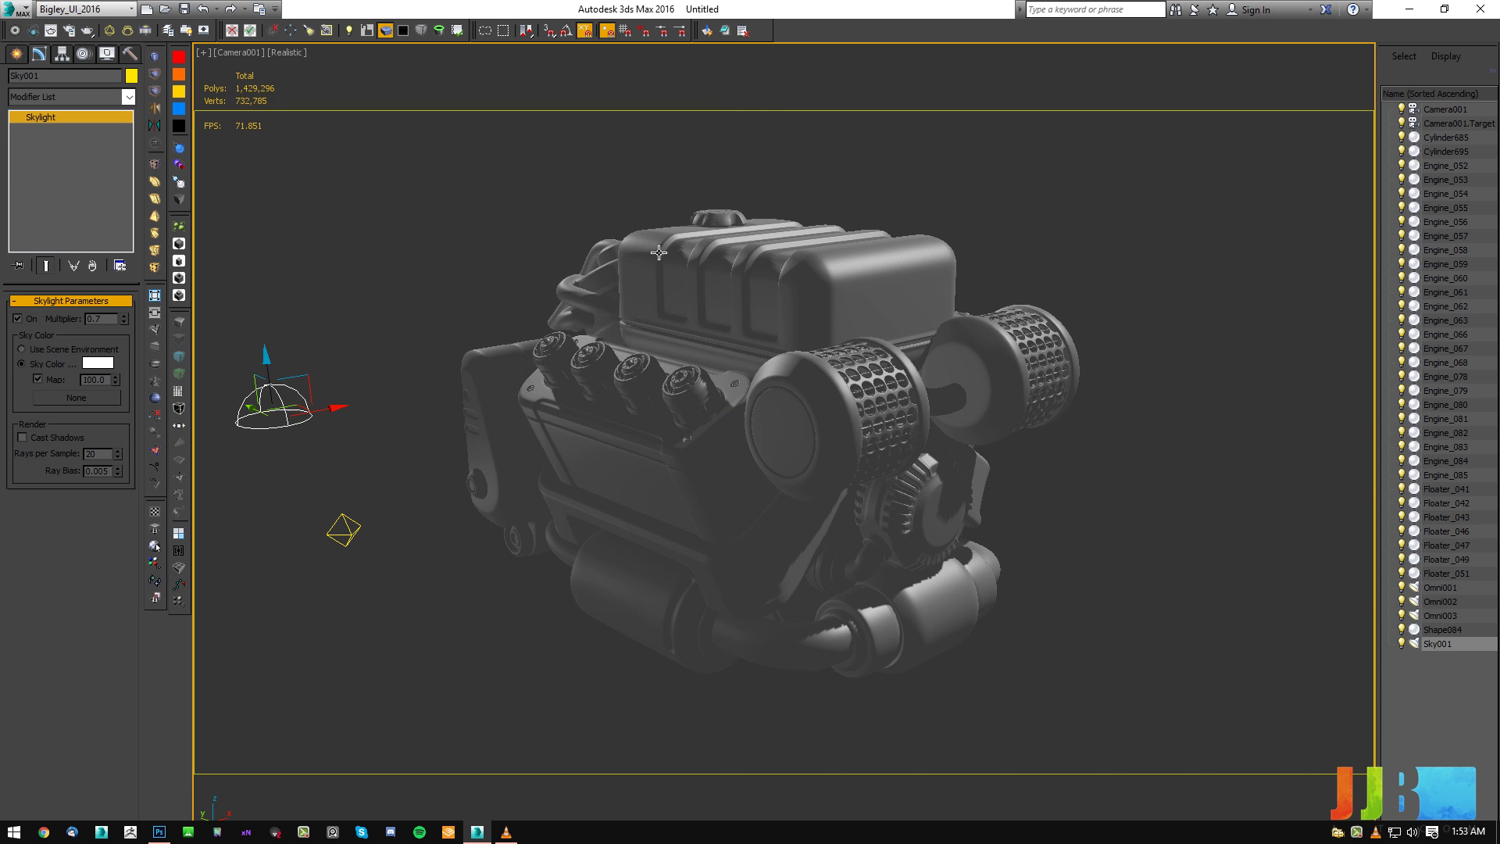
pyautogui.hotkey('alt', 'w')
pyautogui.keyDown('alt'); pyautogui.moveTo(886, 350); pyautogui.dragTo(991, 407, button='middle'); pyautogui.keyUp('alt')
pyautogui.click(1225, 284)
pyautogui.click(1138, 282)
pyautogui.keyDown('alt'); pyautogui.moveTo(1164, 307); pyautogui.dragTo(1149, 267, button='middle'); pyautogui.keyUp('alt')
pyautogui.moveTo(1163, 286)
pyautogui.mouseDown()
pyautogui.moveTo(1223, 229)
pyautogui.moveTo(1151, 269)
pyautogui.moveTo(1252, 238)
pyautogui.moveTo(1120, 287)
pyautogui.mouseUp()
pyautogui.keyDown('alt'); pyautogui.moveTo(1123, 300); pyautogui.dragTo(1147, 247, button='middle'); pyautogui.keyUp('alt')
pyautogui.scroll(-4, 1148, 247)
pyautogui.moveTo(1136, 246); pyautogui.dragTo(1127, 322)
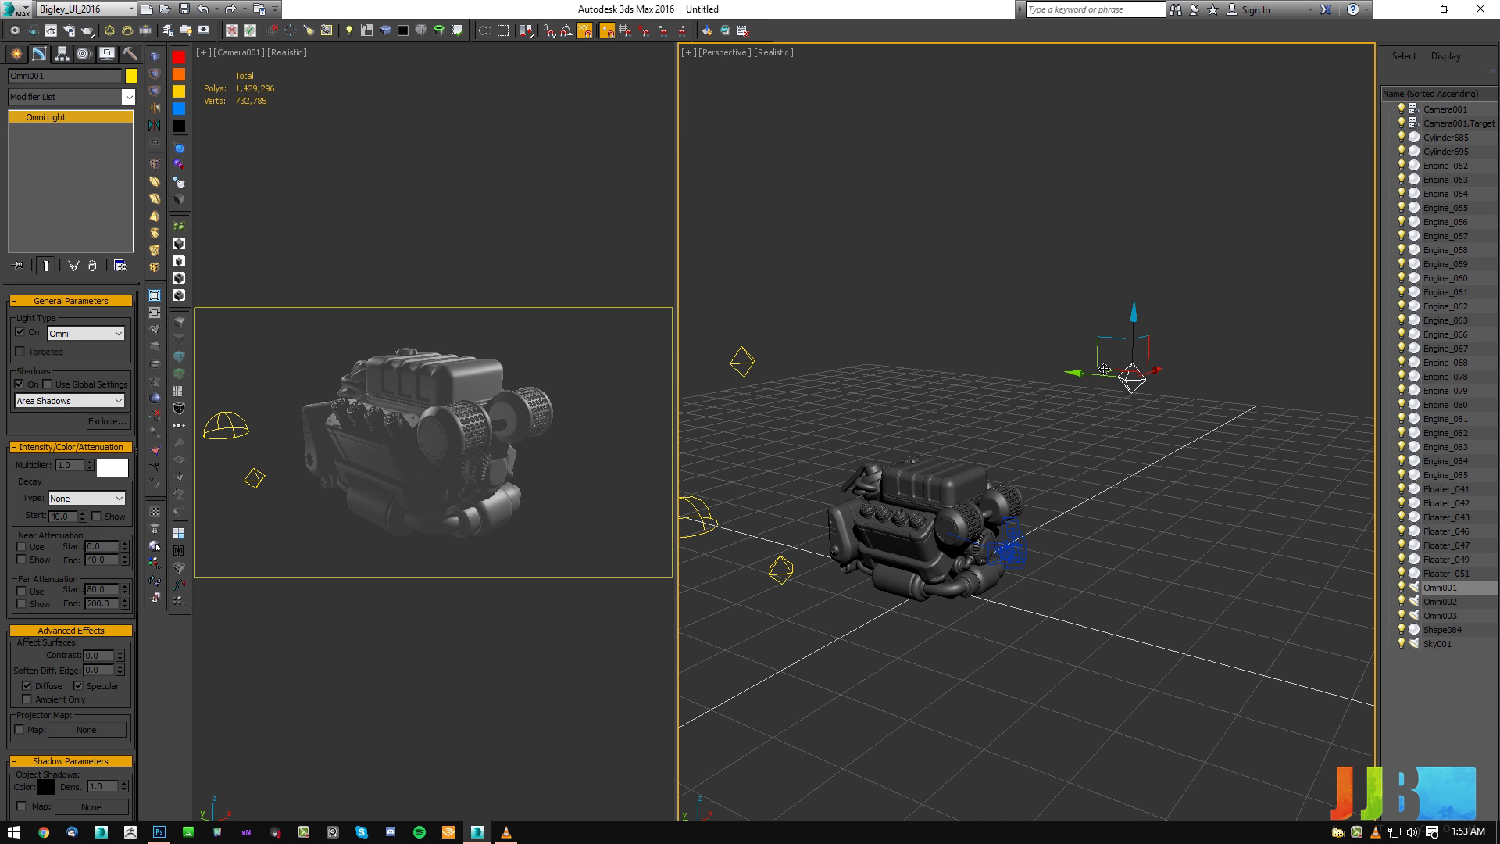
pyautogui.moveTo(1080, 365)
pyautogui.mouseDown()
pyautogui.moveTo(1028, 367)
pyautogui.moveTo(1094, 377)
pyautogui.mouseUp()
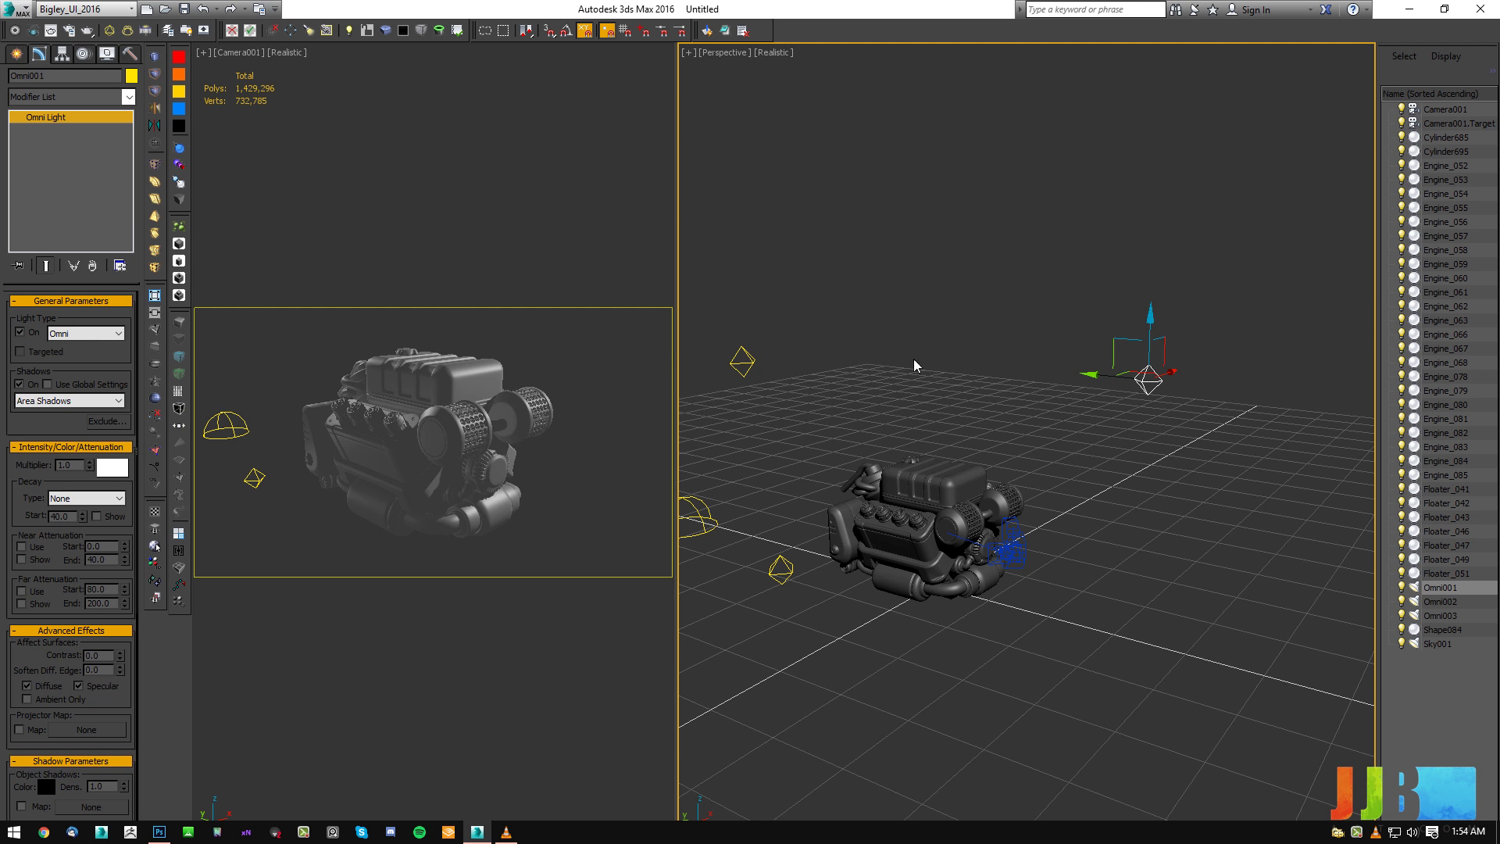
# Move Omni002 slightly lower and farther out from the engine in the perspective view.
pyautogui.click(742, 361)
pyautogui.keyDown('alt'); pyautogui.moveTo(766, 335); pyautogui.dragTo(738, 313, button='middle'); pyautogui.keyUp('alt')
pyautogui.moveTo(737, 312); pyautogui.dragTo(771, 366)
pyautogui.hotkey('ctrl', 'z')
pyautogui.moveTo(725, 311)
pyautogui.mouseDown()
pyautogui.moveTo(725, 336)
pyautogui.moveTo(728, 323)
pyautogui.mouseUp()
pyautogui.moveTo(762, 371)
pyautogui.mouseDown()
pyautogui.moveTo(696, 361)
pyautogui.moveTo(694, 339)
pyautogui.moveTo(762, 376)
pyautogui.mouseUp()
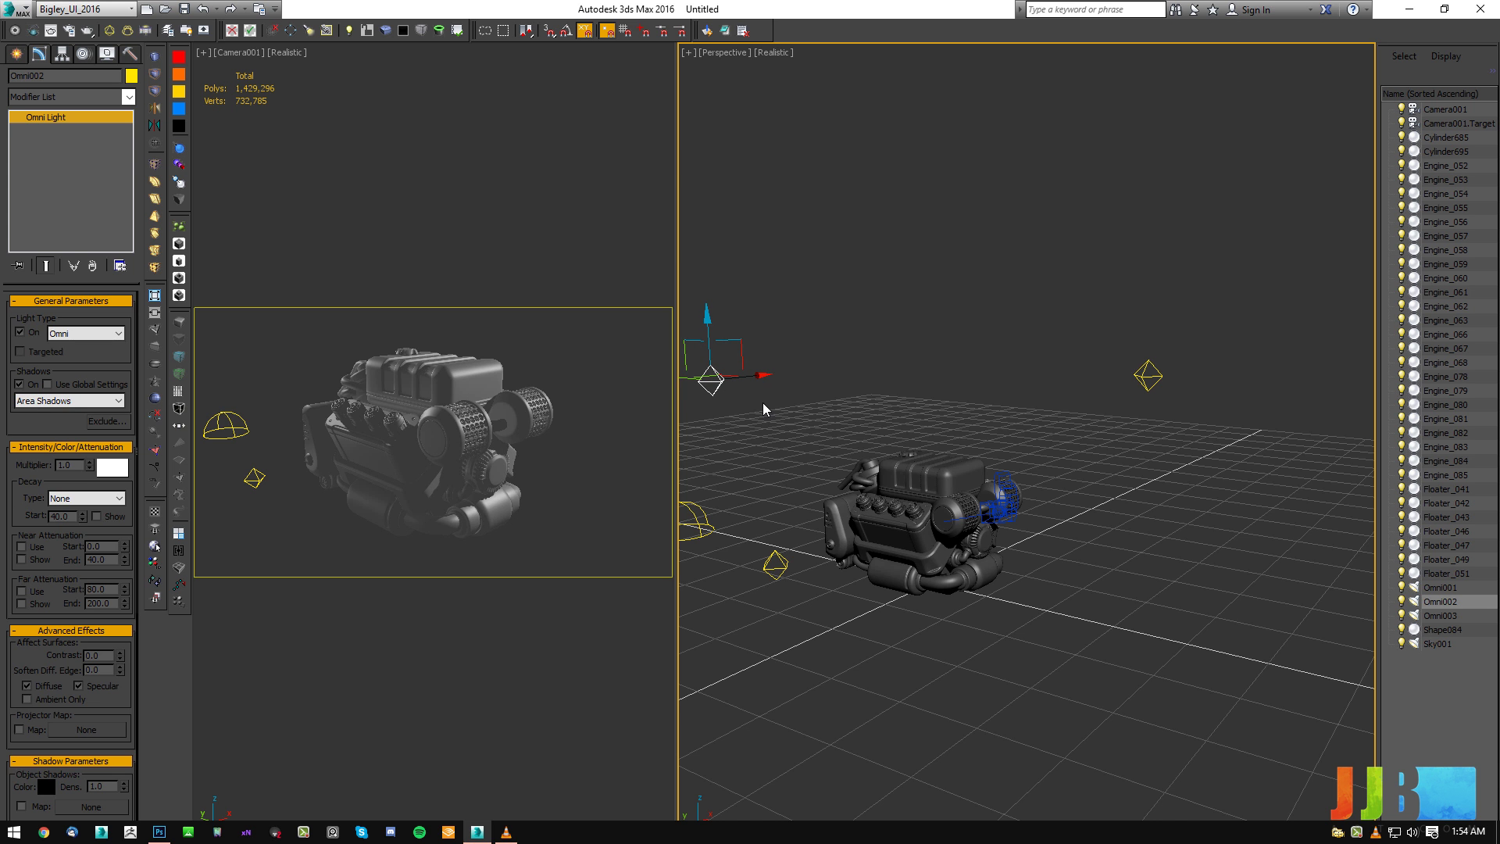
# Move Omni003 farther away from the engine beneath the Skylight and turn on its shadows.
pyautogui.click(776, 560)
pyautogui.moveTo(788, 545); pyautogui.dragTo(717, 557)
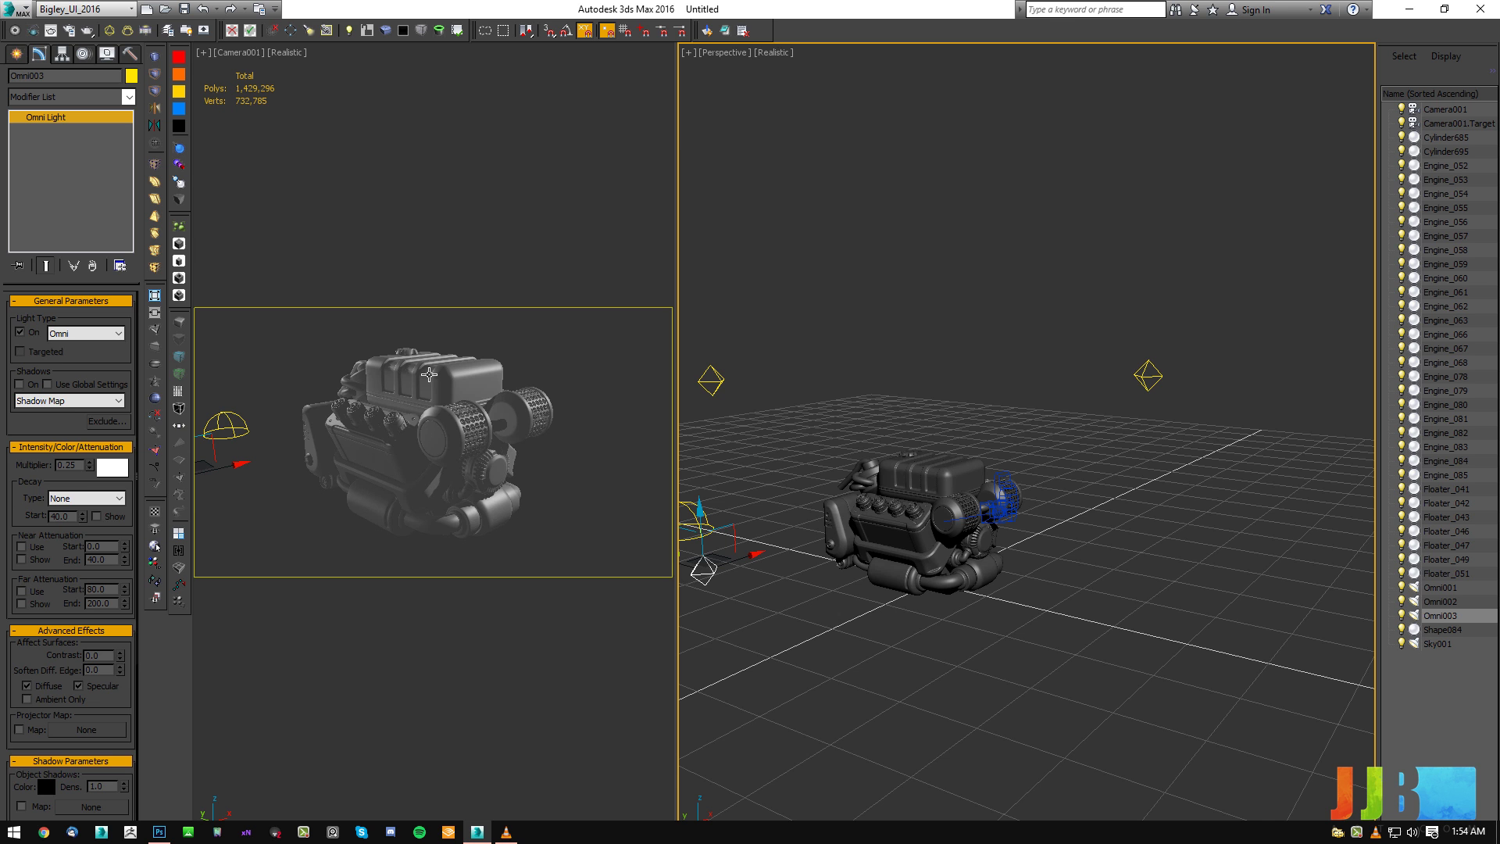
pyautogui.click(20, 384)
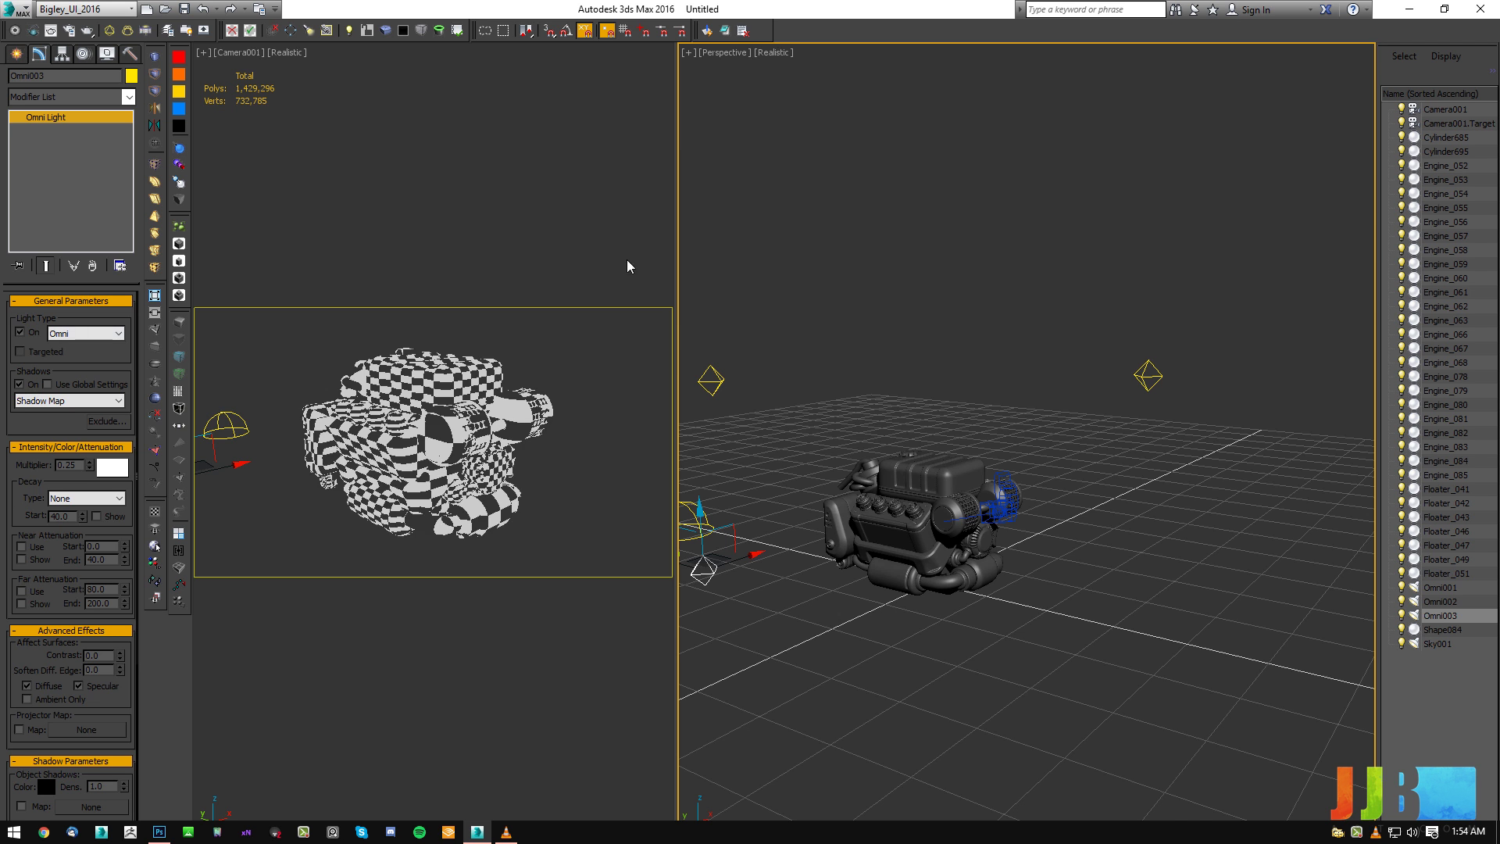
pyautogui.click(711, 381)
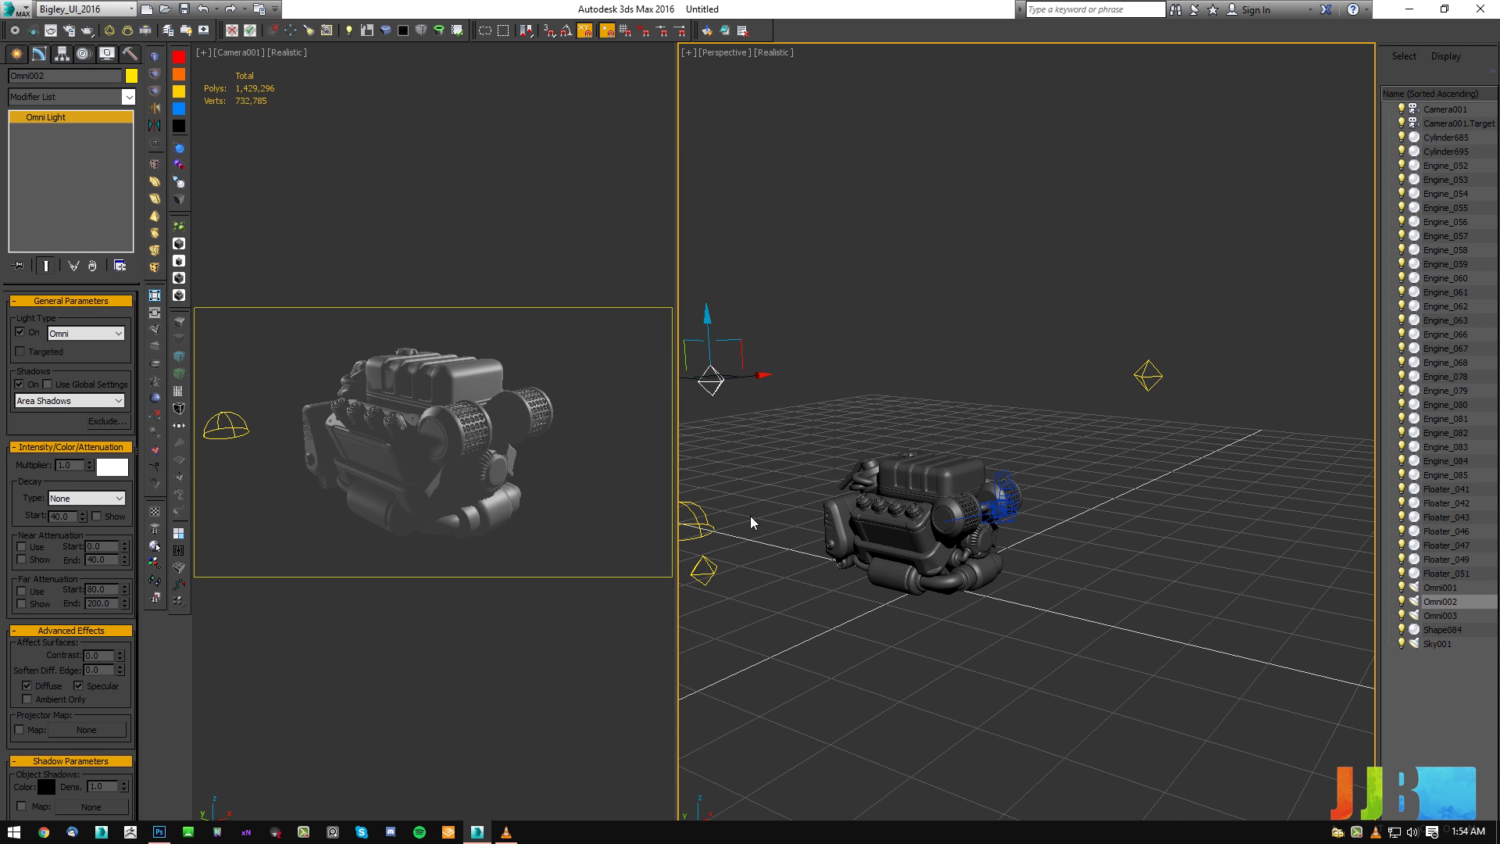
# Clone Omni003 as an independent copy named Omni004 above the engine, and set the copy's multiplier to 21.85.
pyautogui.click(705, 569)
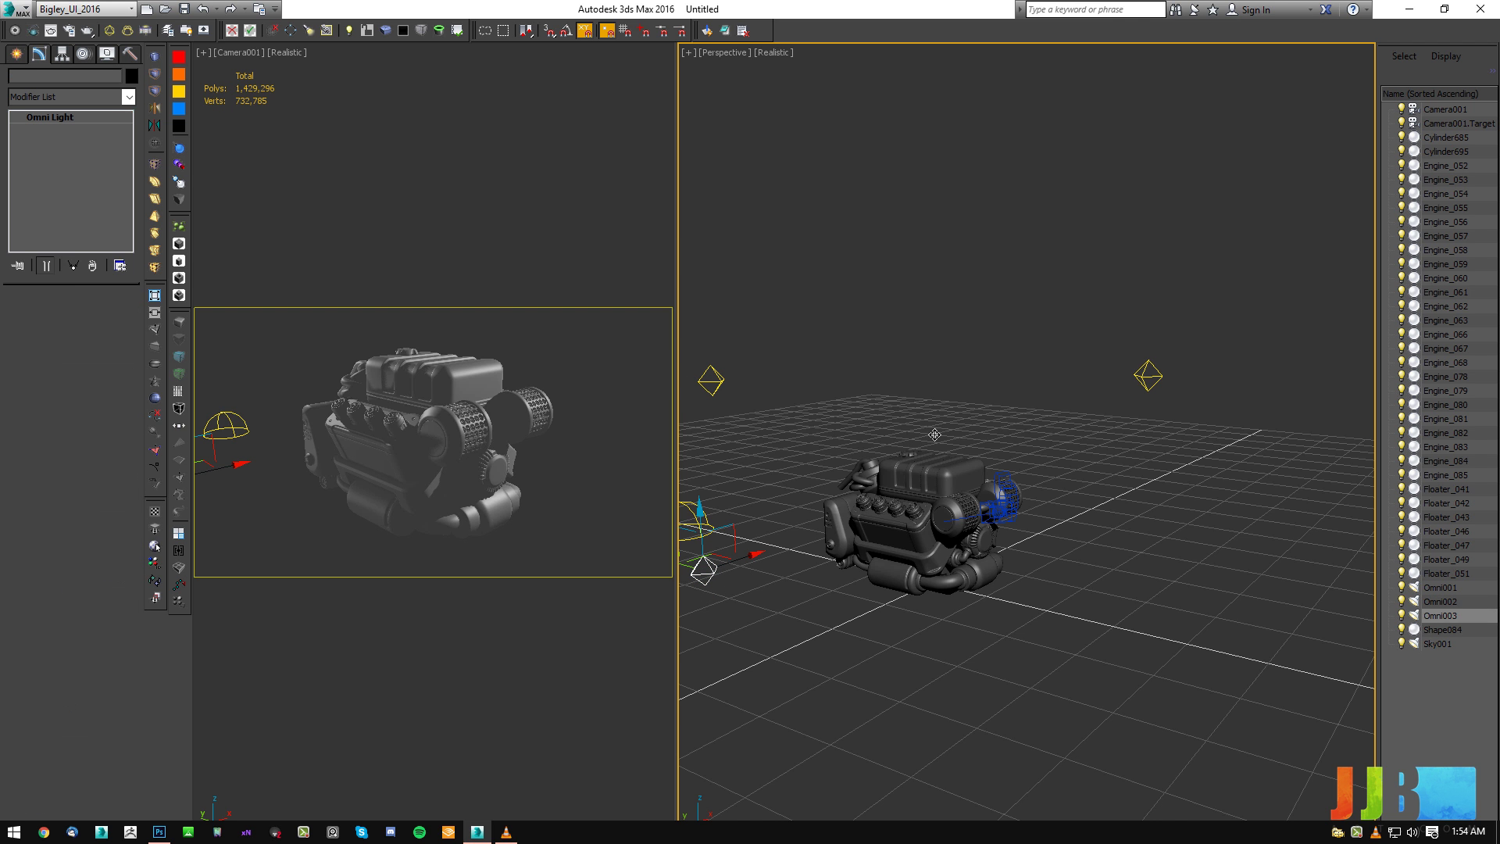
pyautogui.keyDown('shift'); pyautogui.moveTo(707, 539); pyautogui.dragTo(873, 501); pyautogui.keyUp('shift')
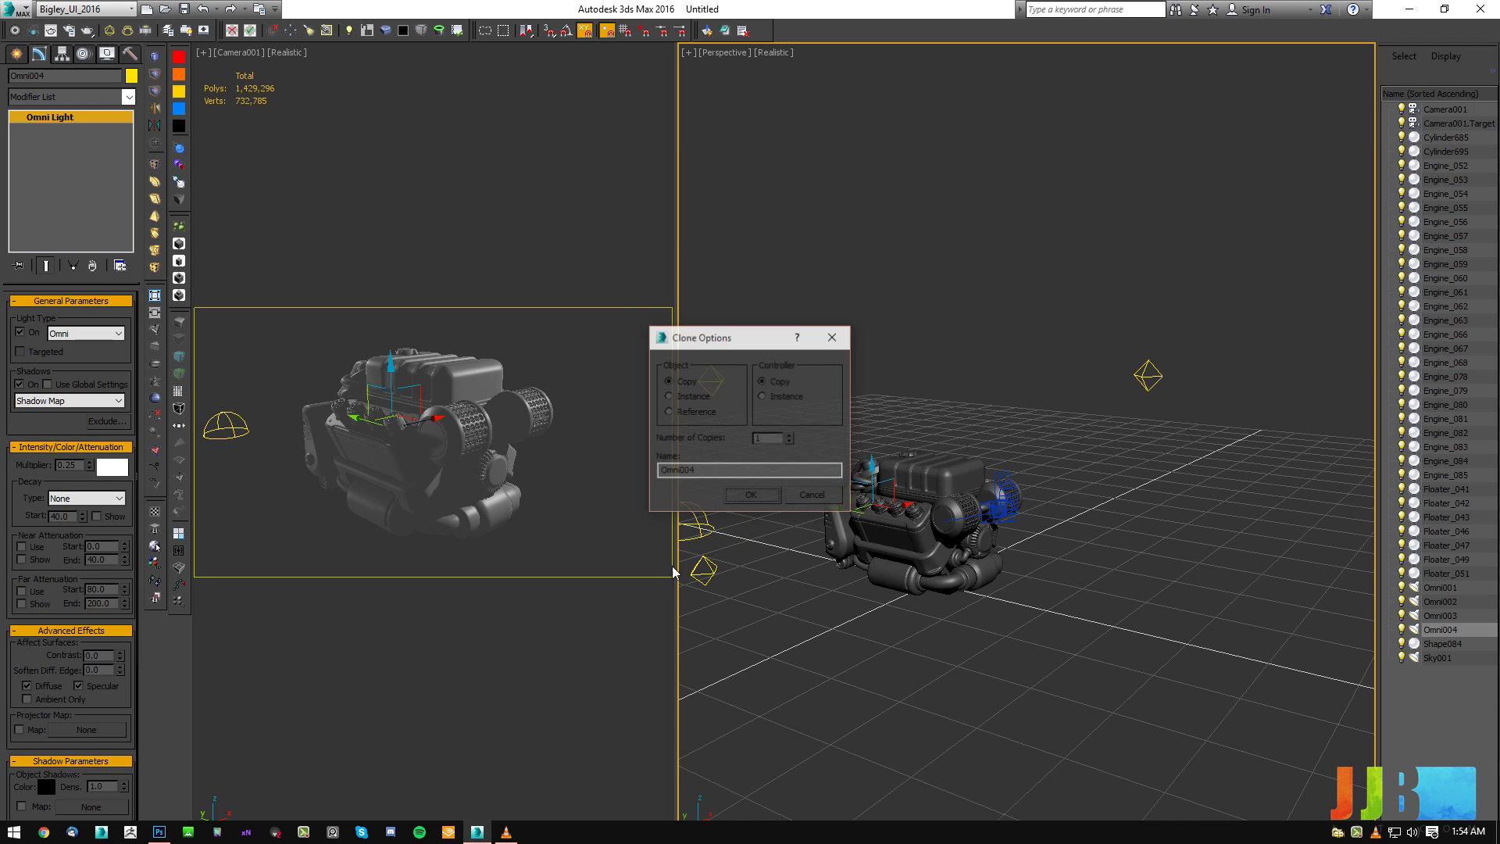
pyautogui.click(753, 493)
pyautogui.moveTo(873, 442)
pyautogui.mouseDown()
pyautogui.moveTo(874, 346)
pyautogui.moveTo(872, 373)
pyautogui.mouseUp()
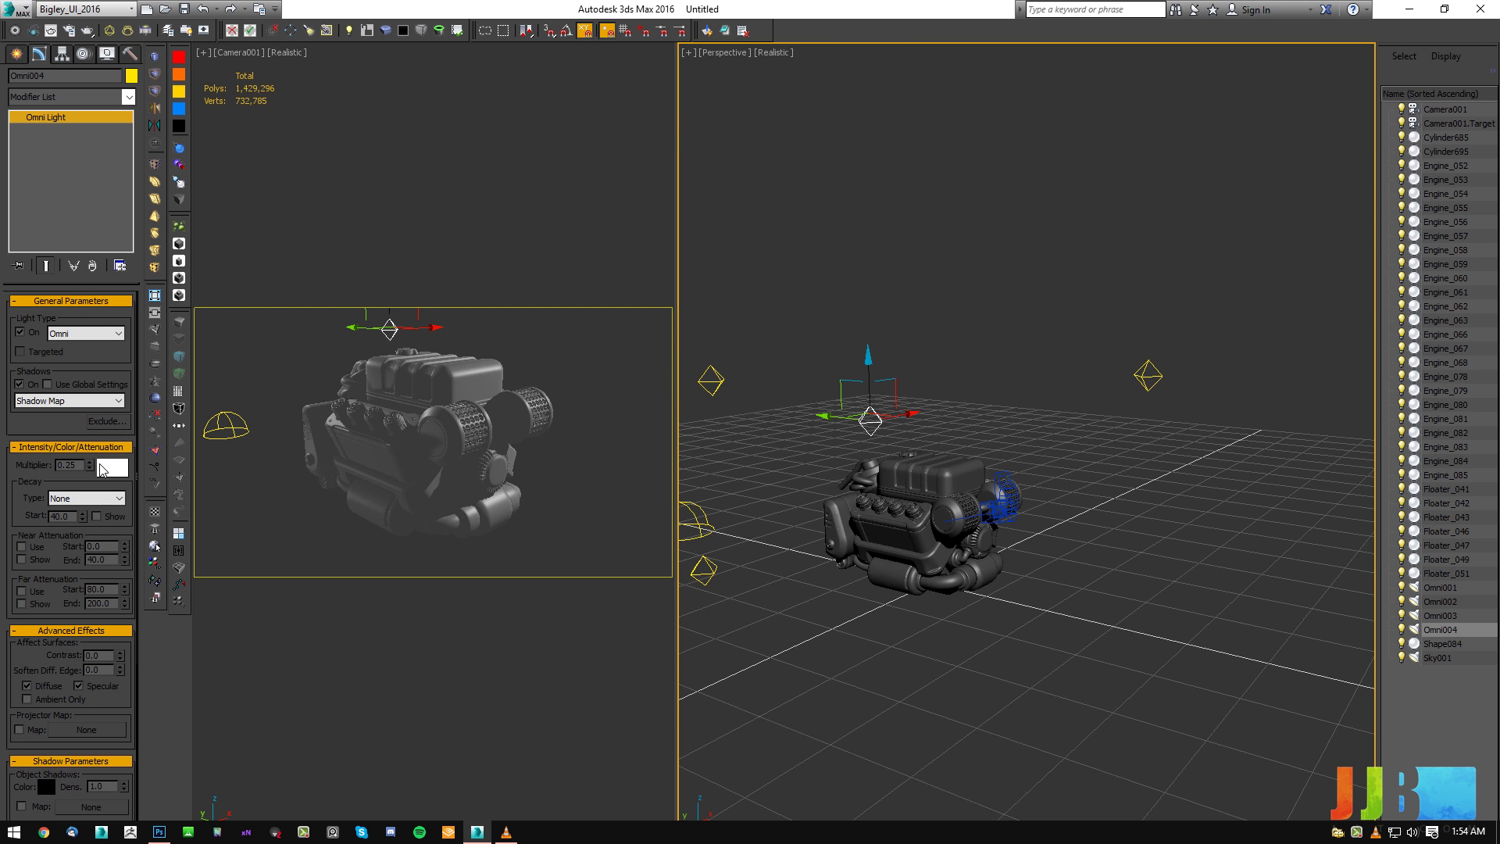
pyautogui.moveTo(92, 468); pyautogui.dragTo(72, 296)
# Position Omni004 just above the middle of the engine's top cover and render the camera view.
pyautogui.moveTo(880, 417); pyautogui.dragTo(880, 381)
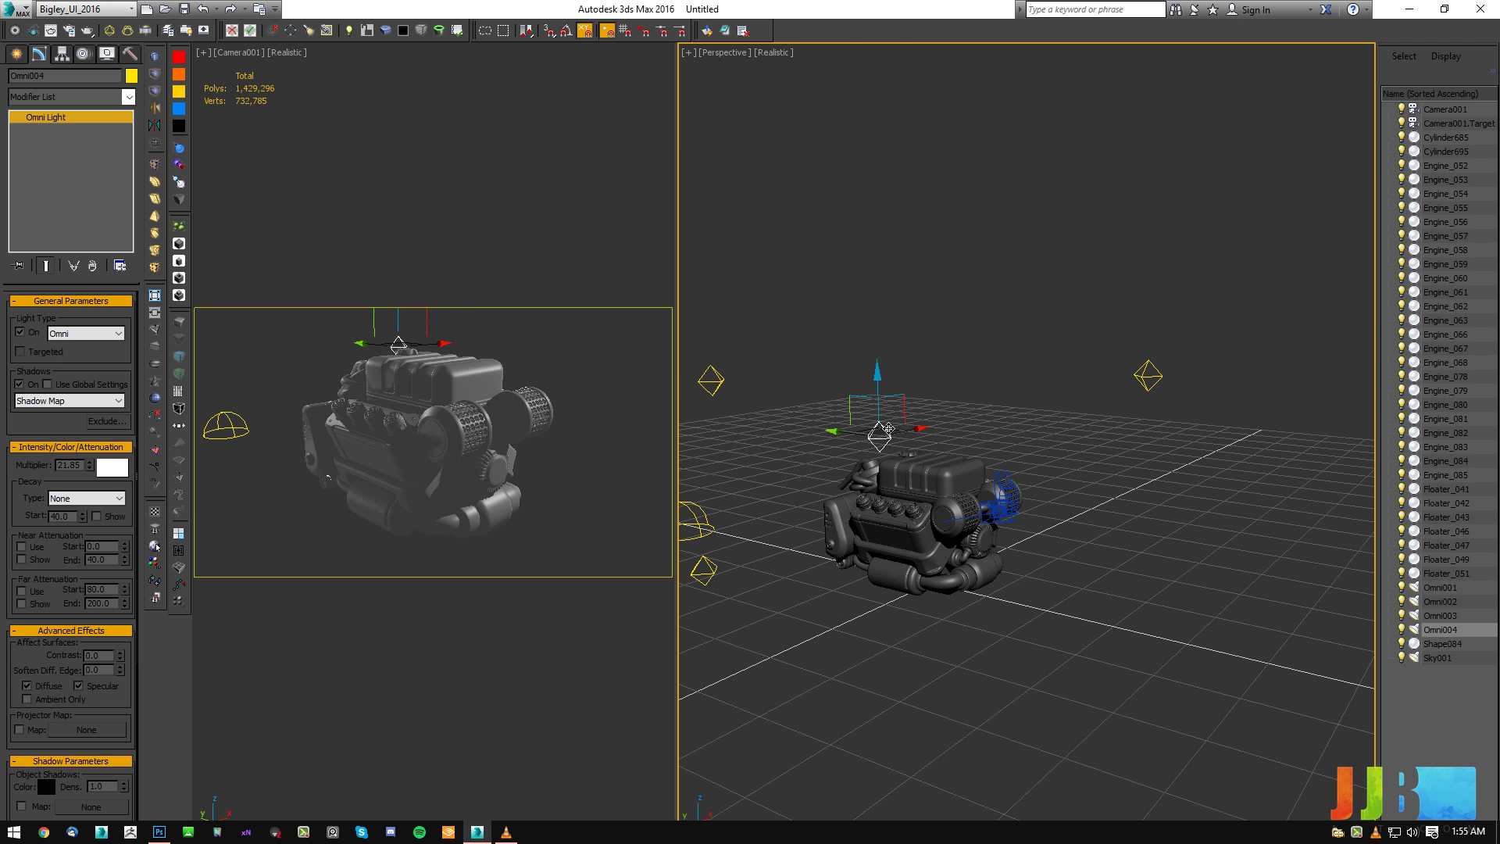
pyautogui.moveTo(885, 408); pyautogui.dragTo(874, 444)
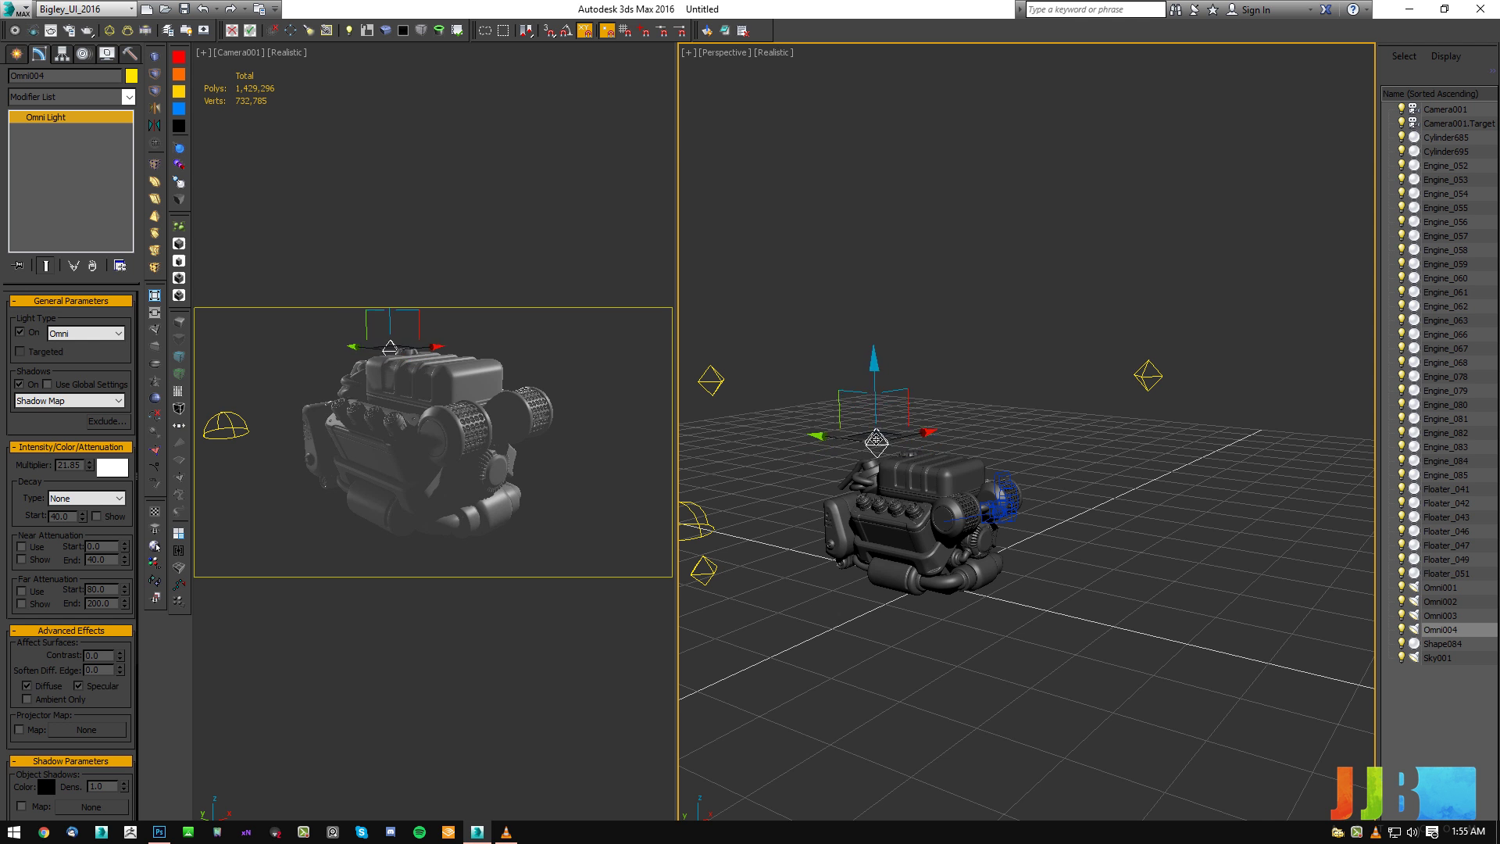
pyautogui.moveTo(873, 380); pyautogui.dragTo(872, 379)
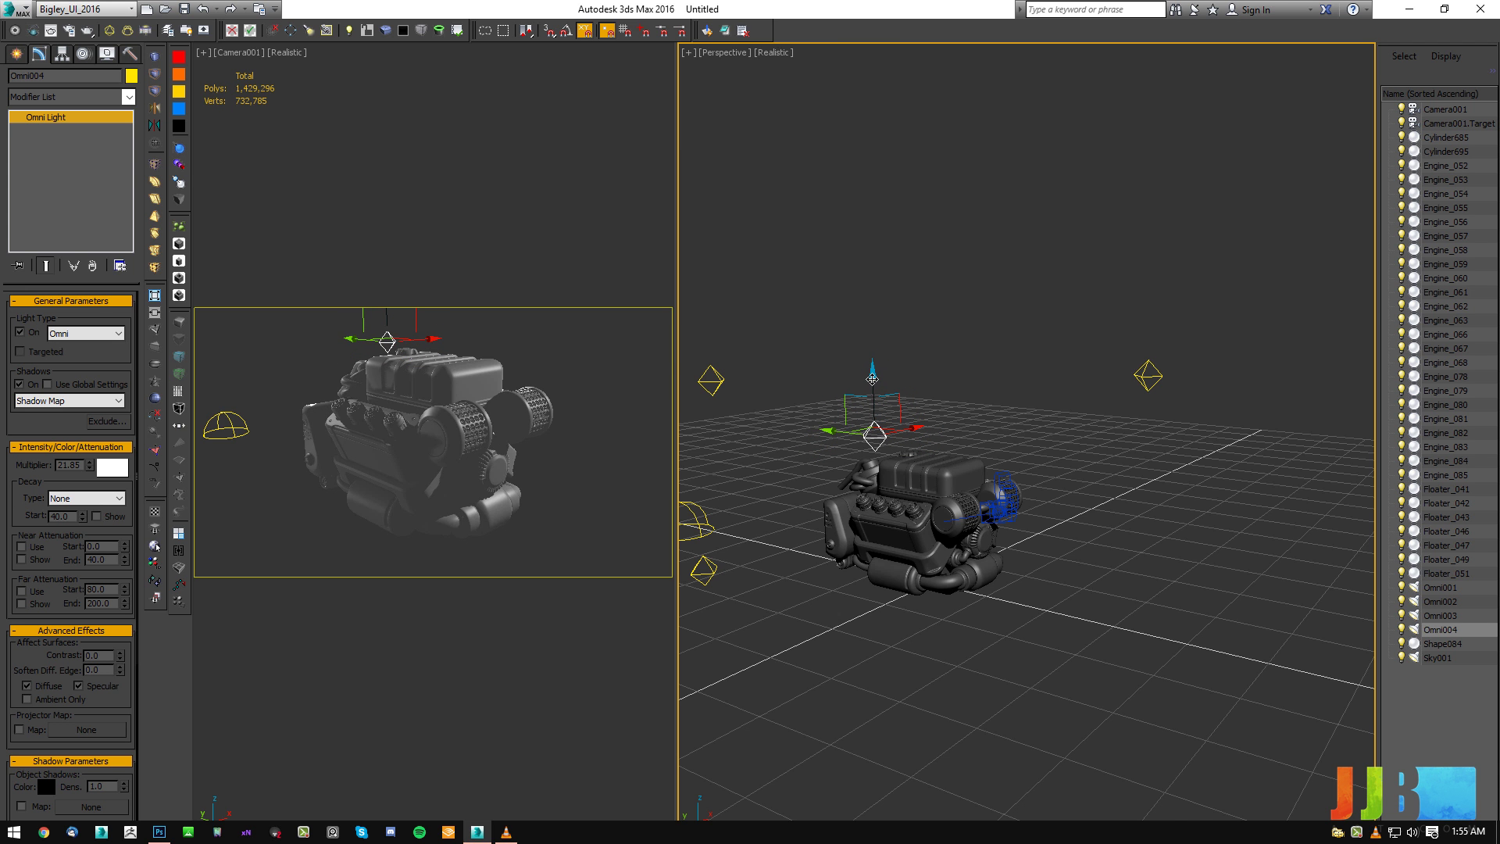
pyautogui.moveTo(905, 431); pyautogui.dragTo(968, 417)
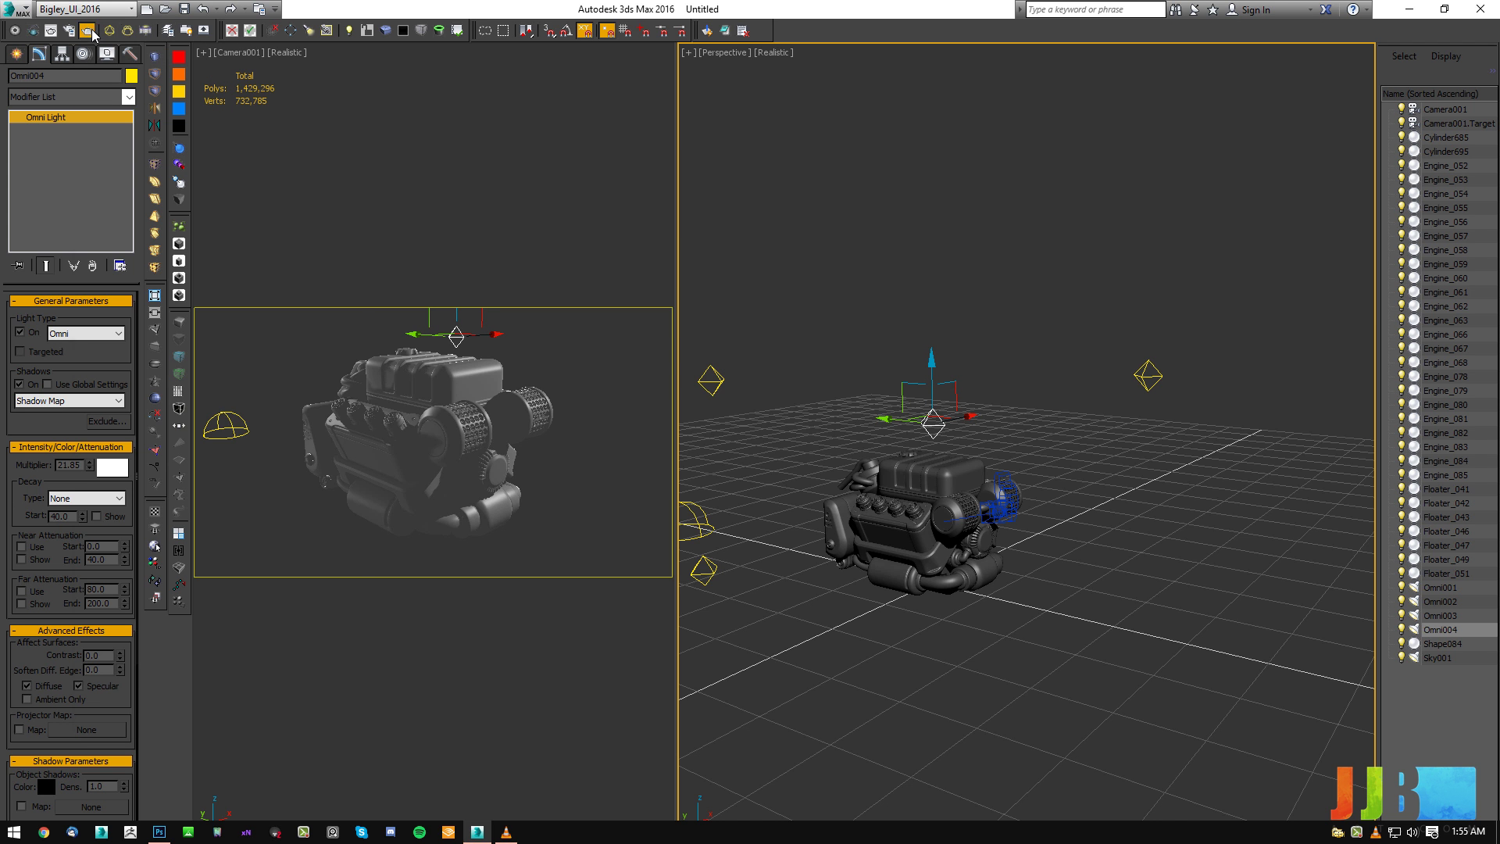
pyautogui.click(51, 30)
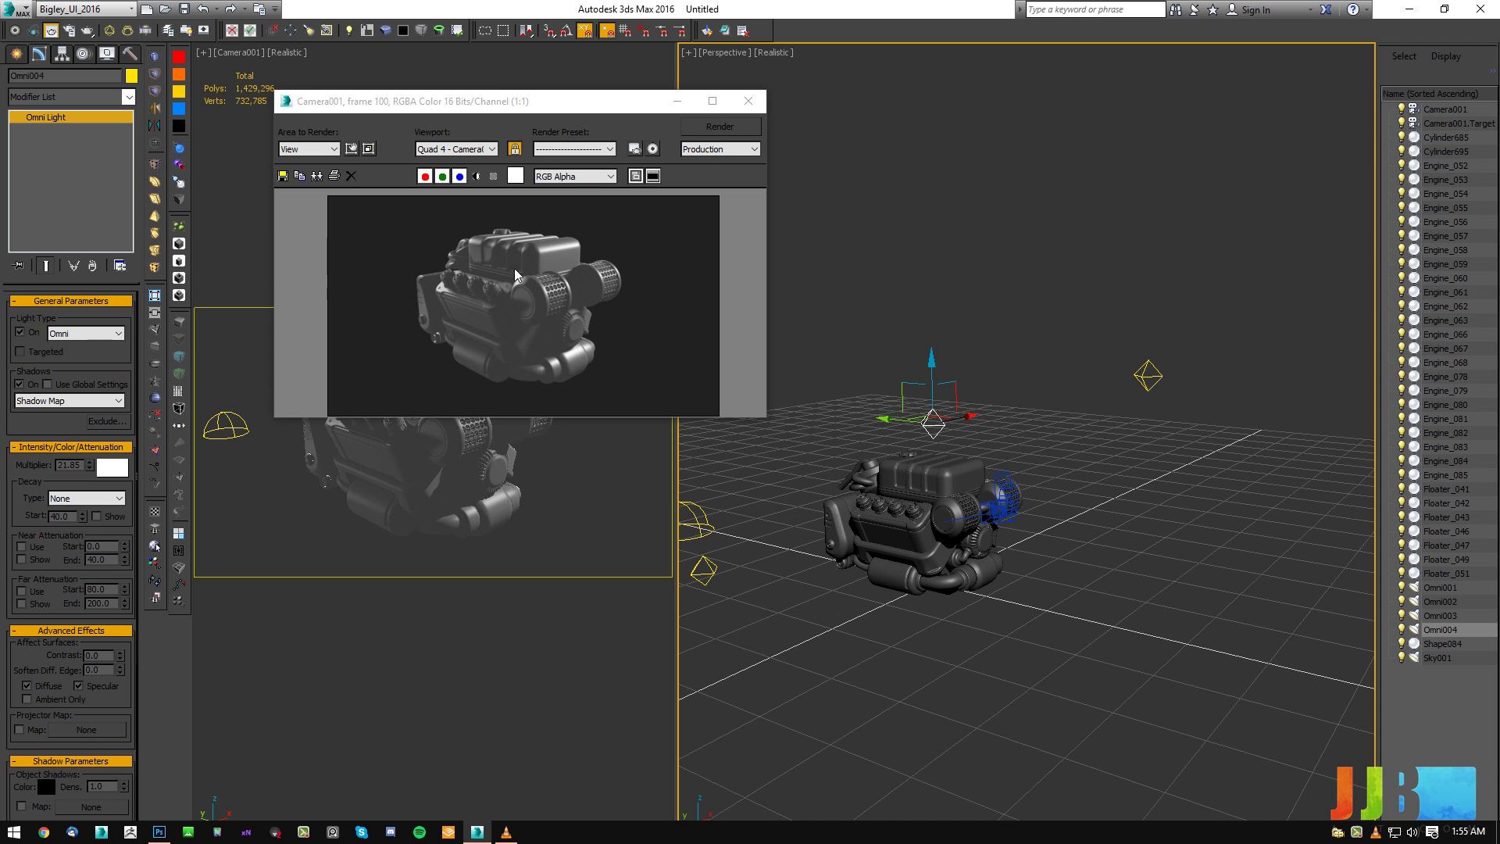
pyautogui.click(748, 101)
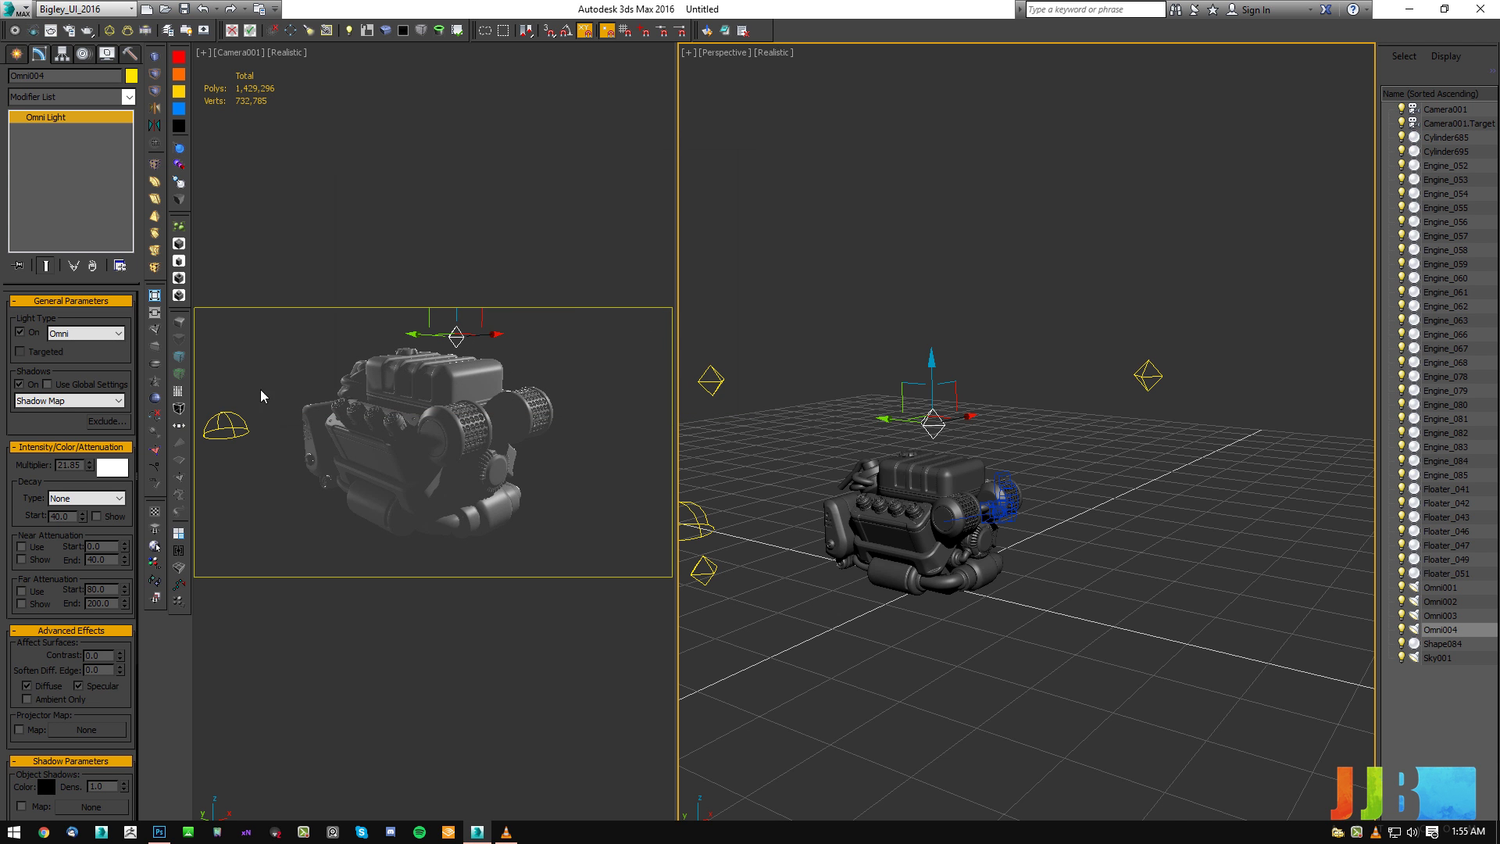
# Set Omni003's multiplier to 0.15 and deselect the light.
pyautogui.click(703, 570)
pyautogui.moveTo(90, 462); pyautogui.dragTo(2, 545)
pyautogui.write('.')
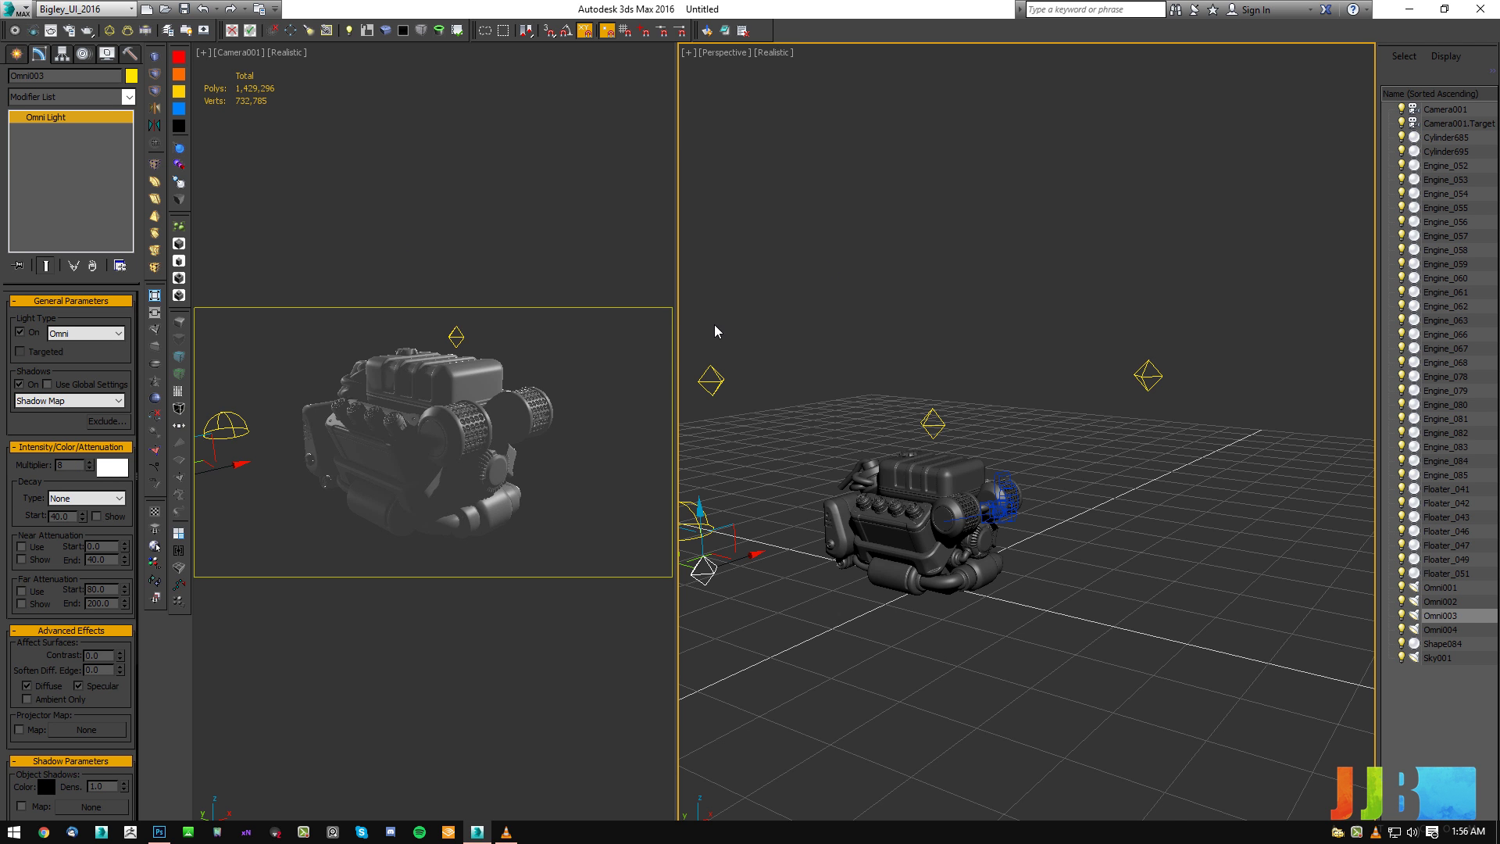
pyautogui.click(747, 315)
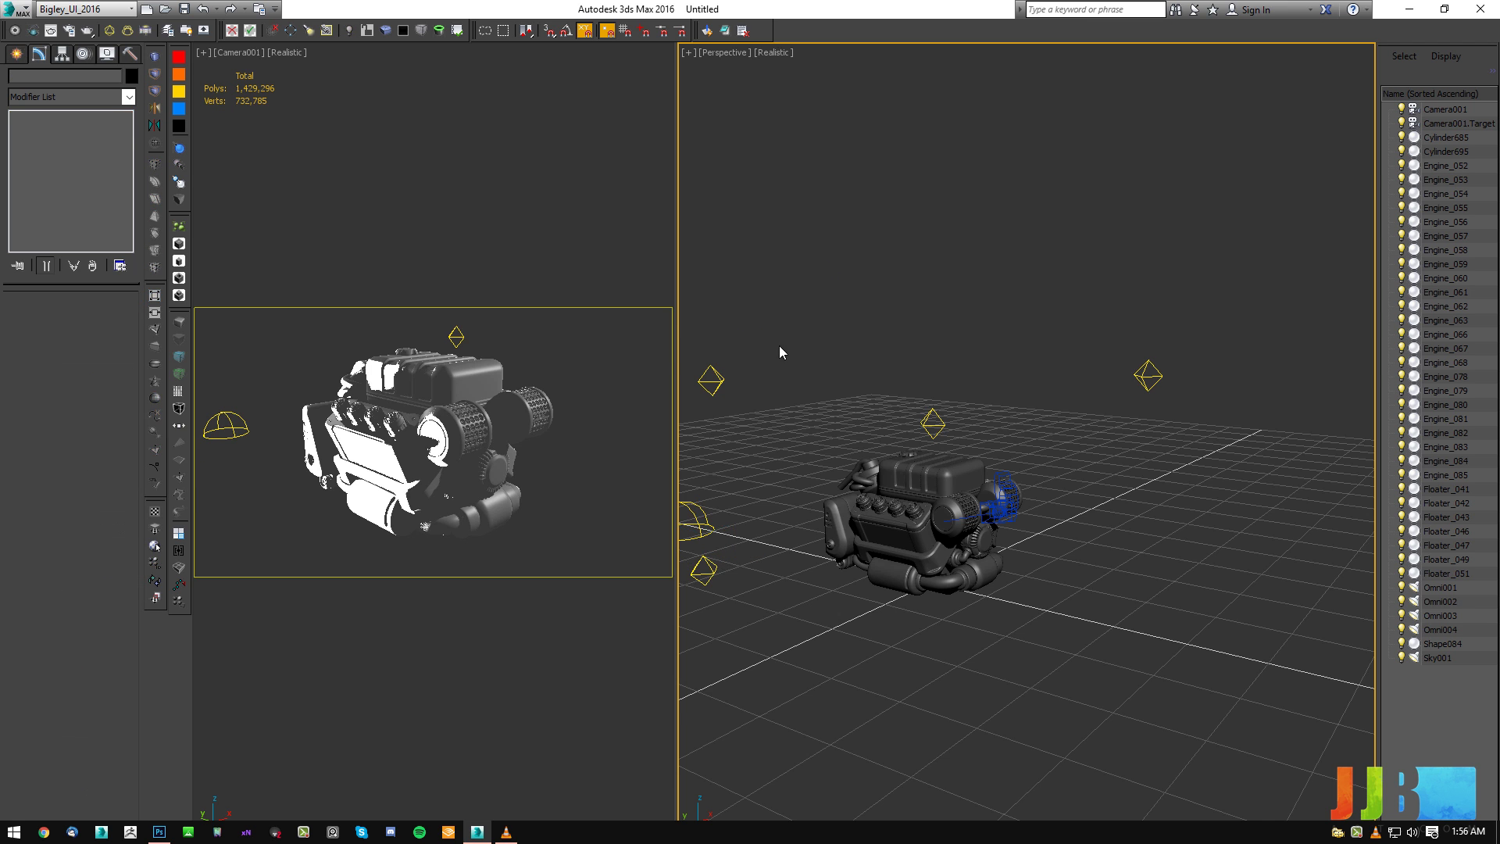
pyautogui.click(274, 448)
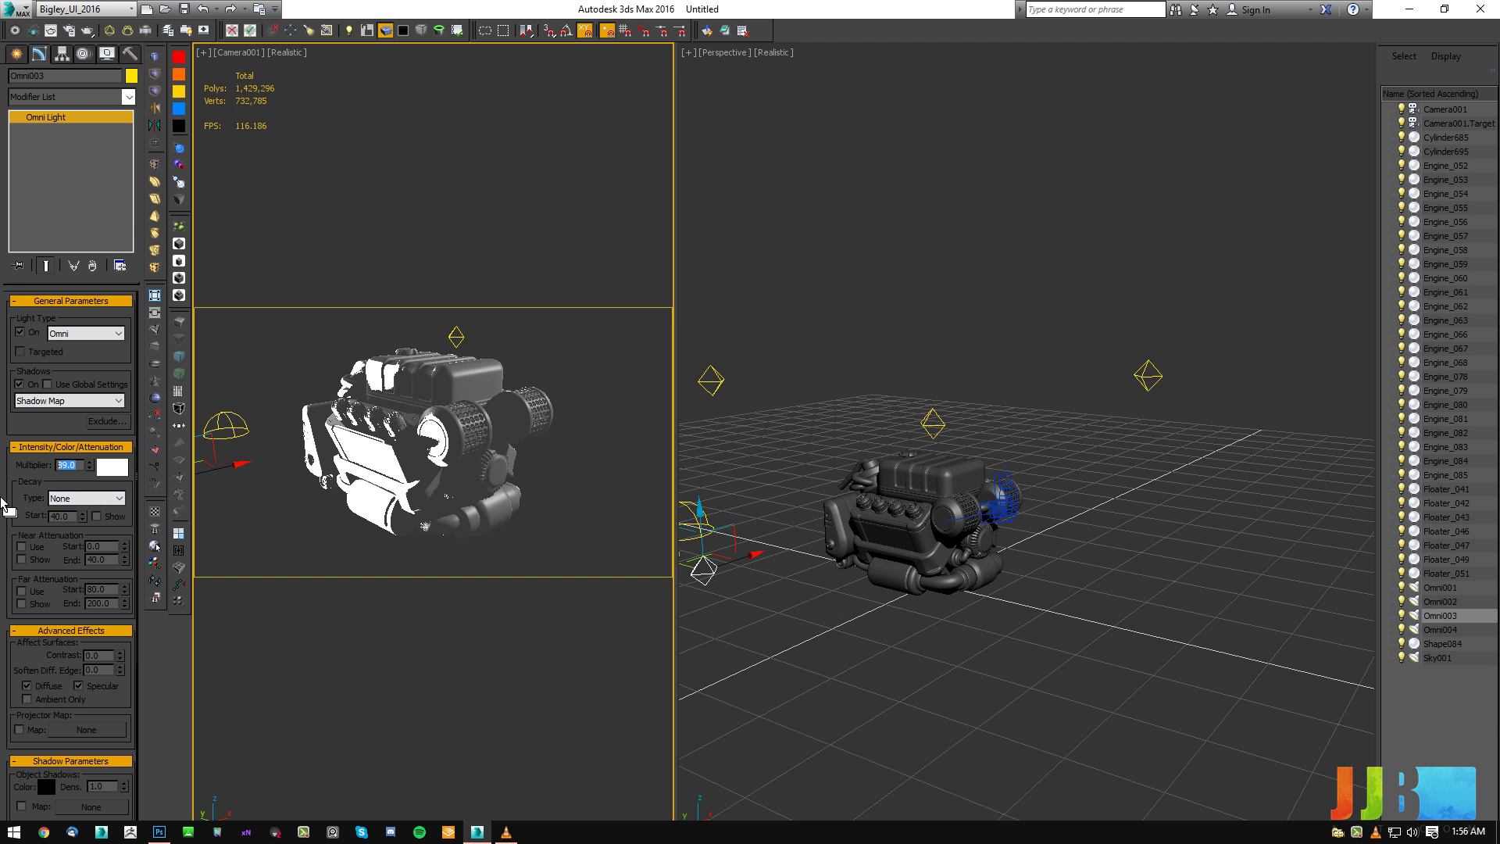
pyautogui.write('0.89')
pyautogui.press('Return')
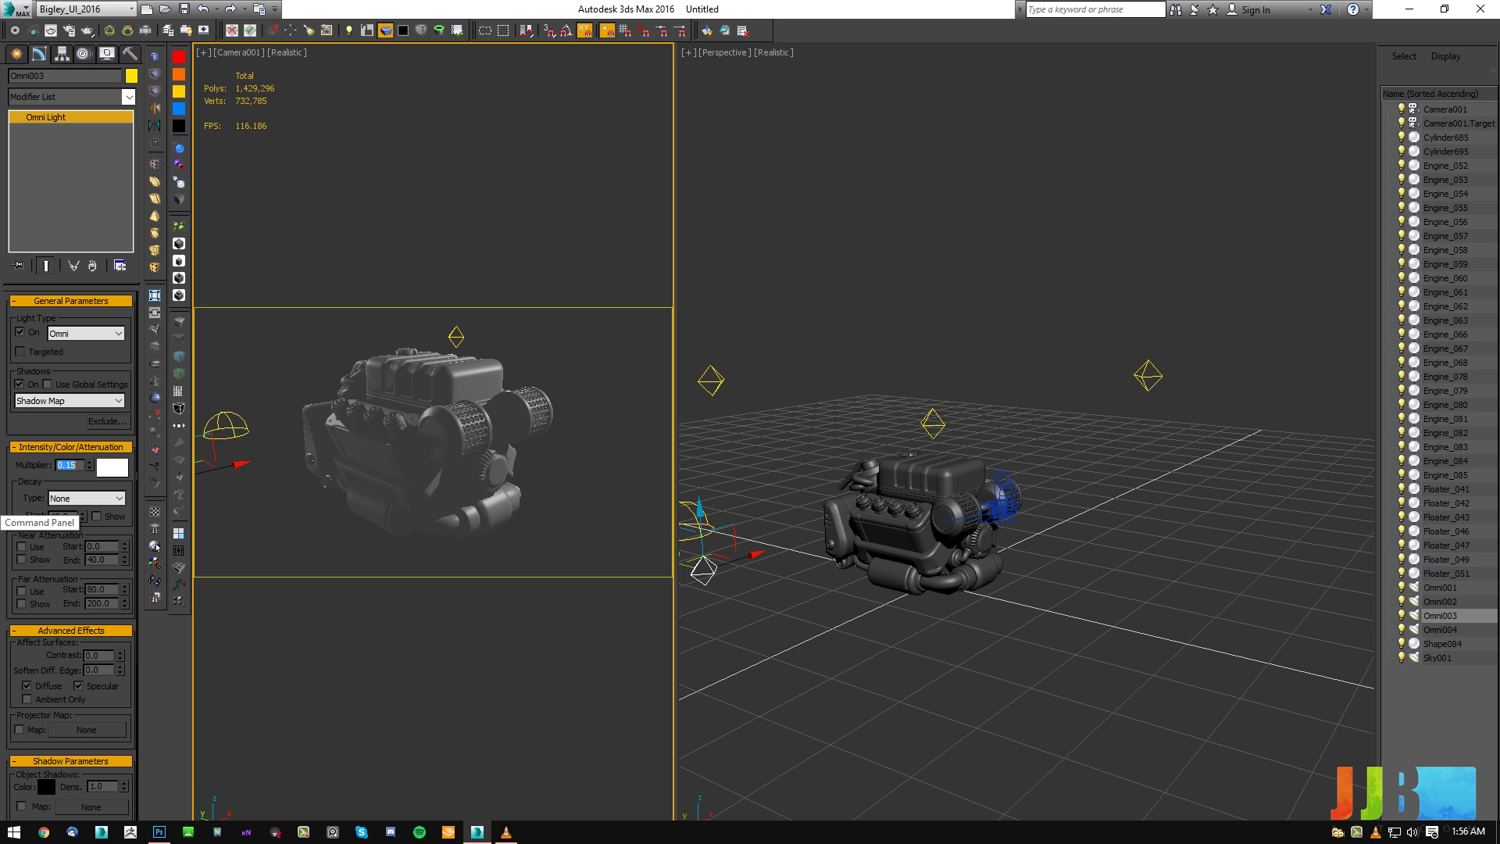
pyautogui.click(762, 311)
# Activate the Light Tracer advanced lighting for the Default Scanline Renderer and render the camera view.
pyautogui.click(641, 373)
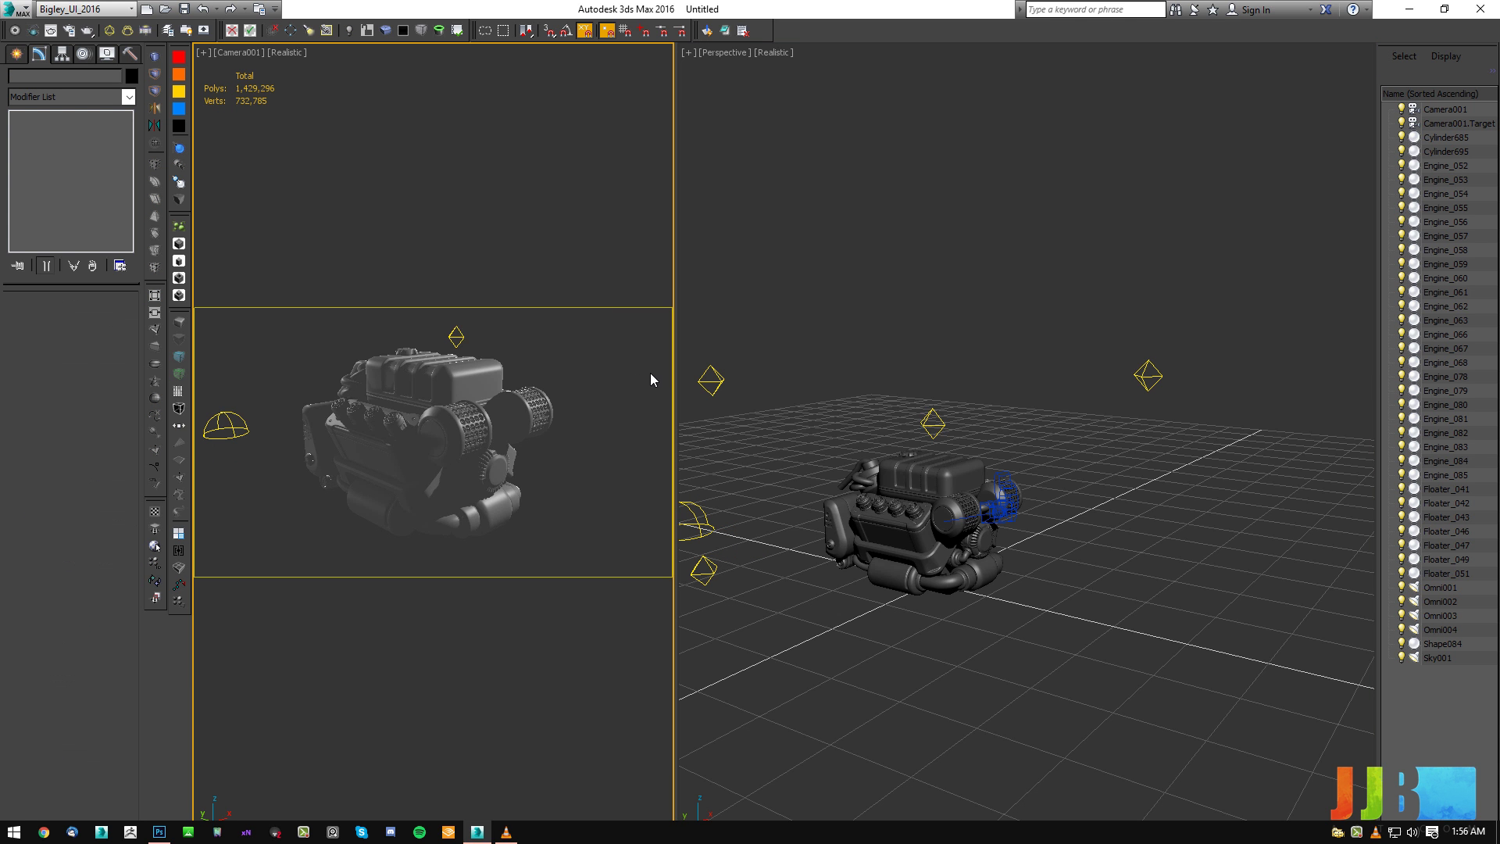
pyautogui.press('F10')
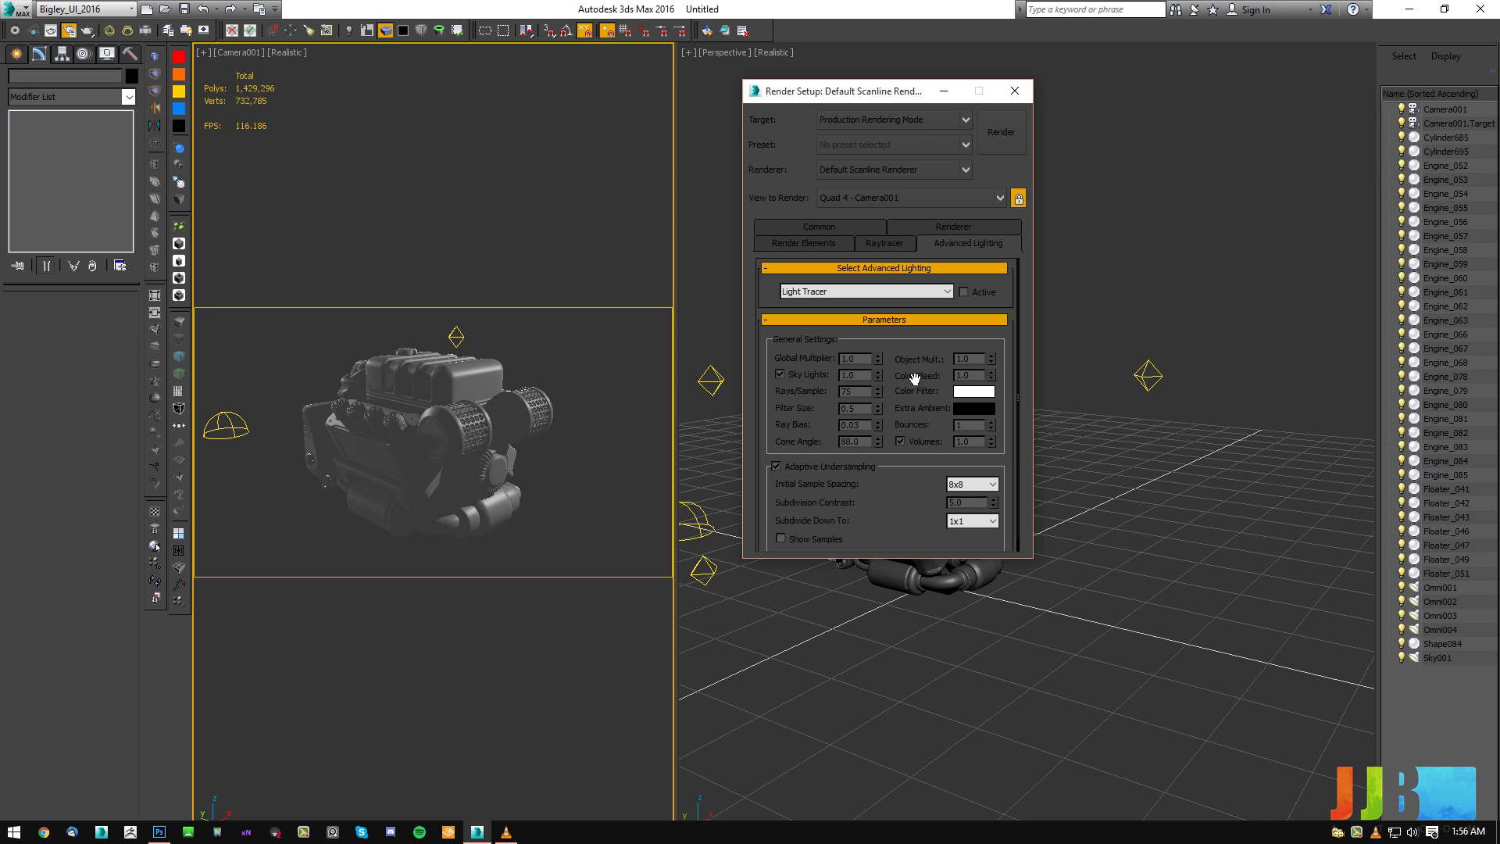
pyautogui.click(966, 293)
pyautogui.click(615, 382)
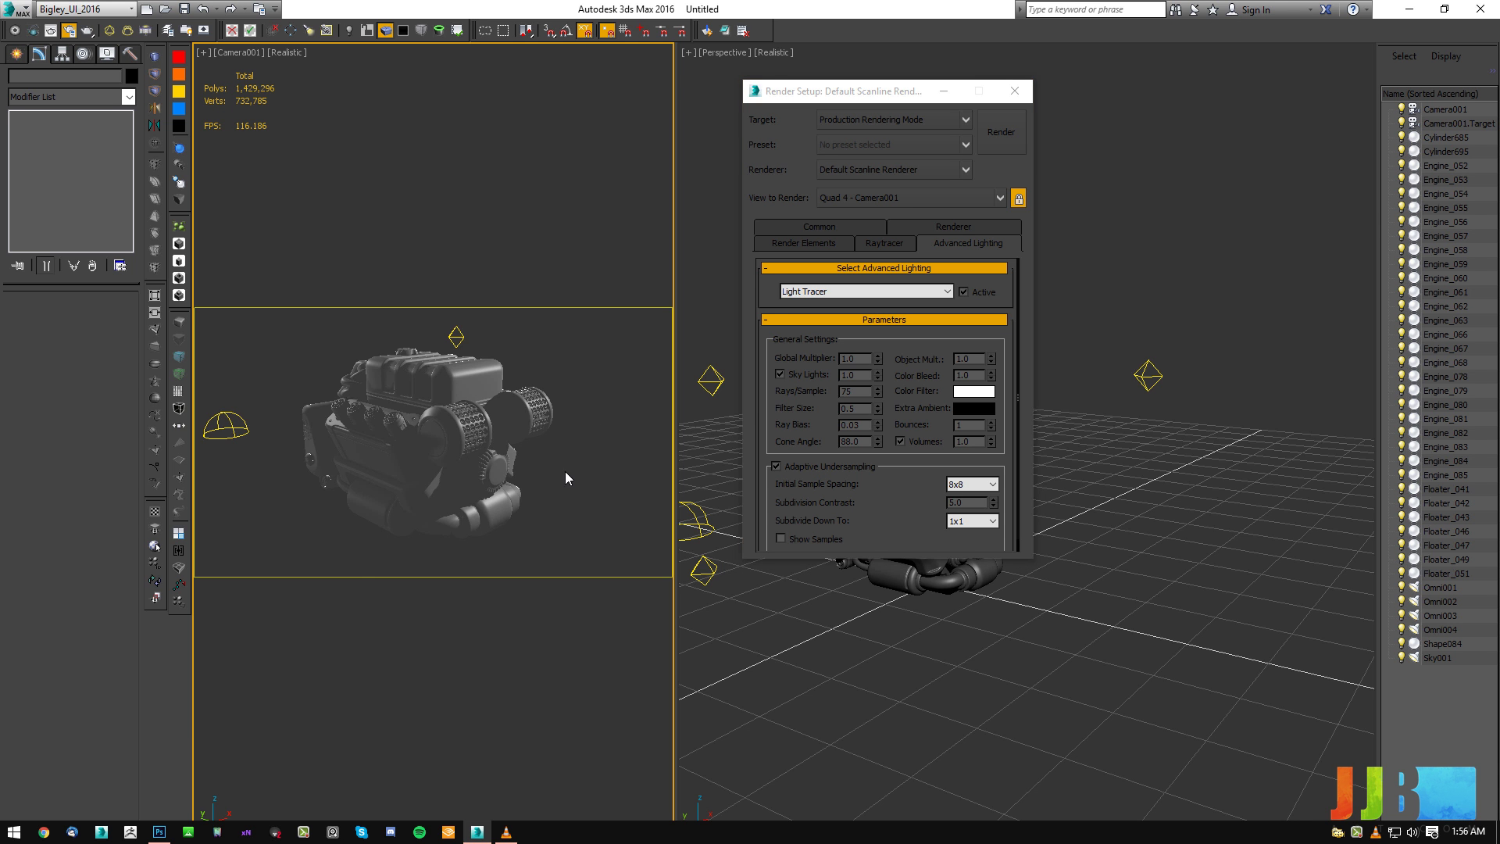
pyautogui.hotkey('shift', 'q')
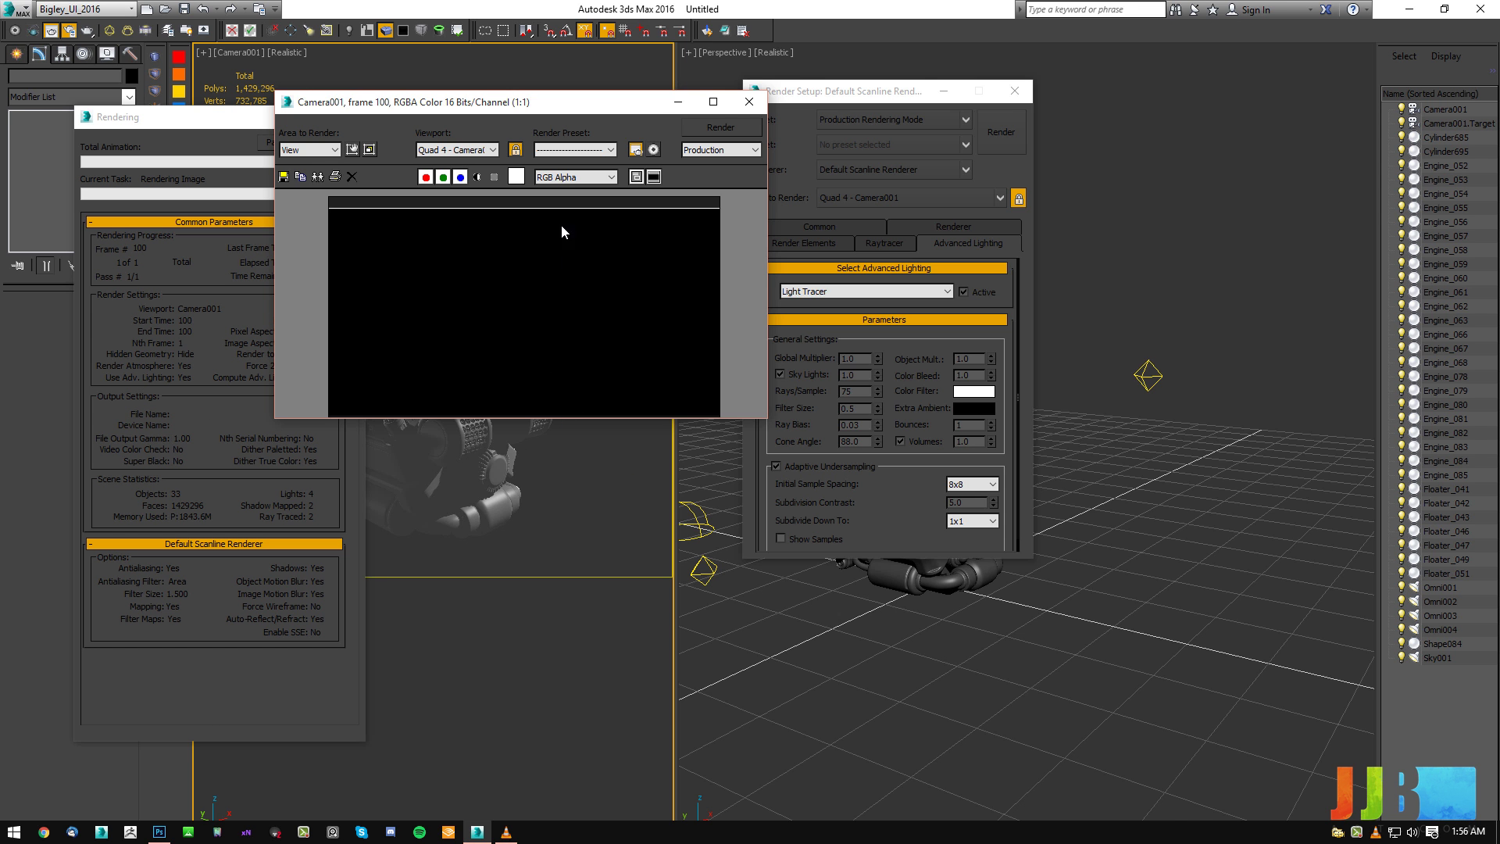
# Zoom into the rendered image to inspect the lighting on the engine's side, and move the render window off the camera view.
pyautogui.click(859, 91)
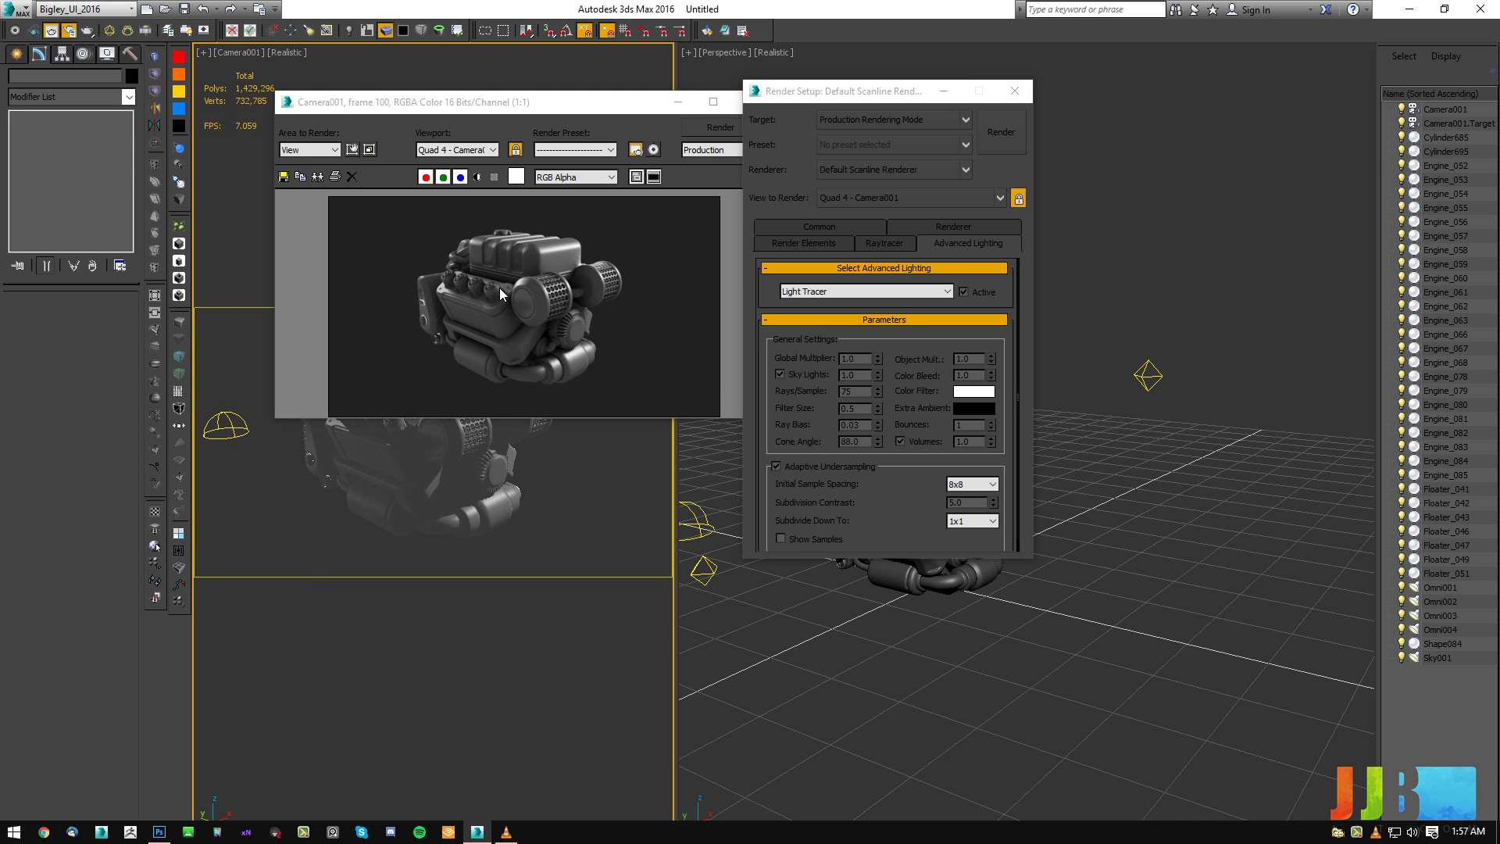
pyautogui.keyDown('ctrl'); pyautogui.click(406, 313); pyautogui.keyUp('ctrl')
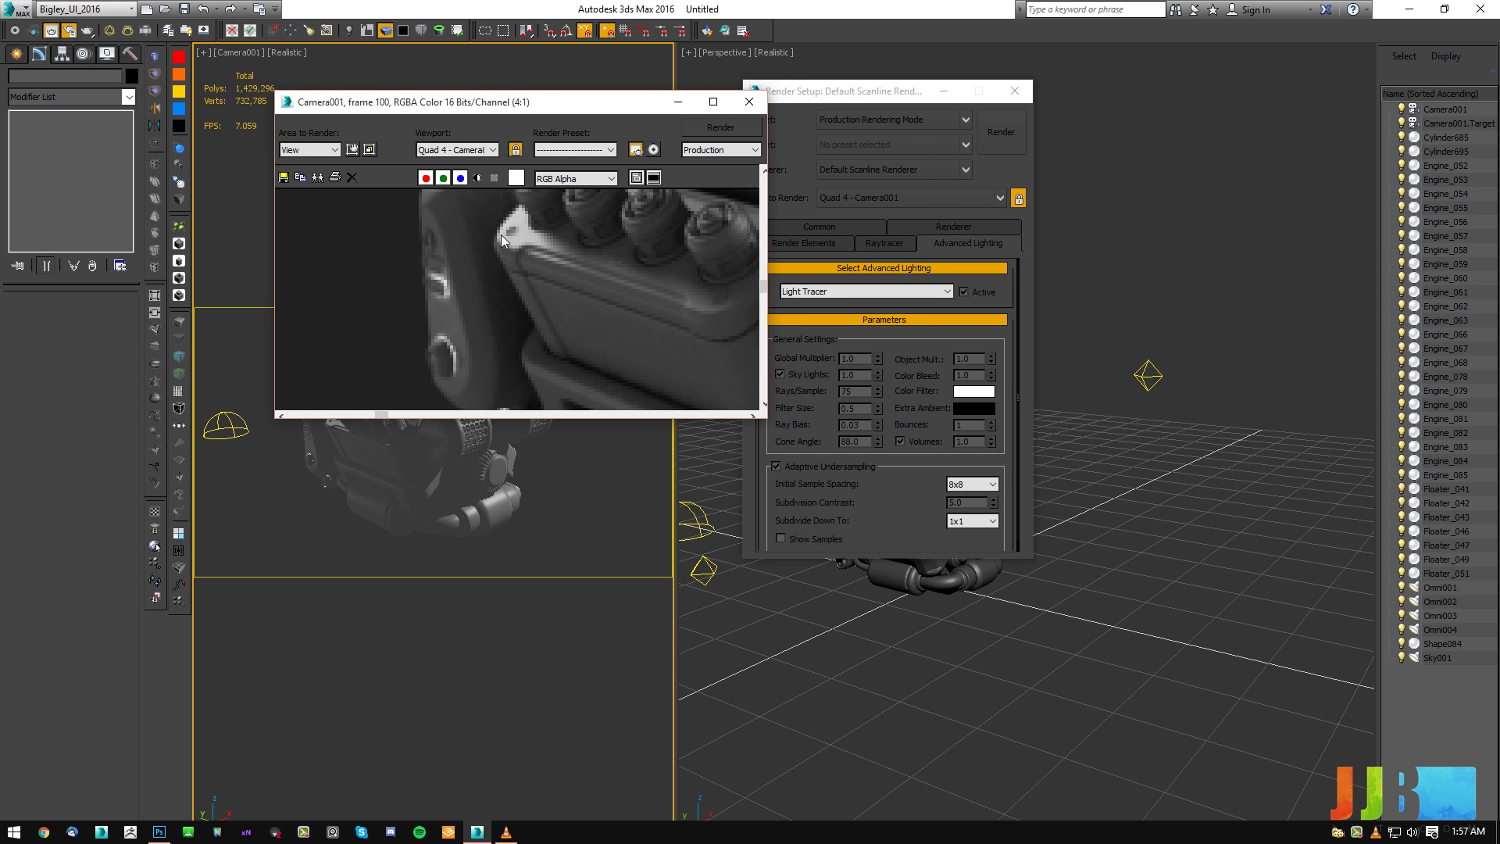
pyautogui.moveTo(559, 108); pyautogui.dragTo(1142, 155)
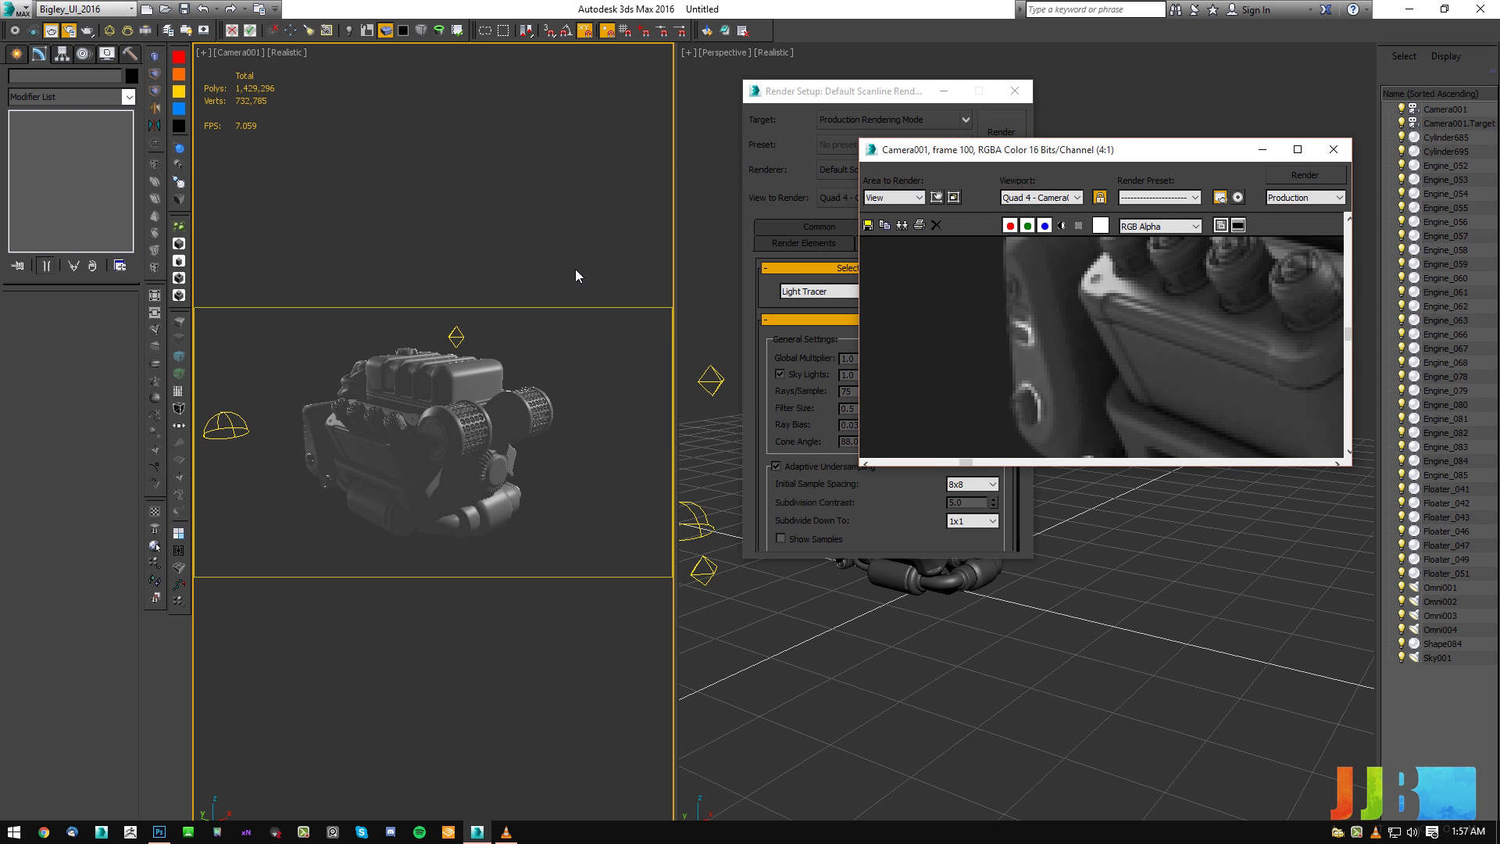
# Move Omni004 across the top of the engine toward the Skylight's side and render the camera view again.
pyautogui.click(461, 342)
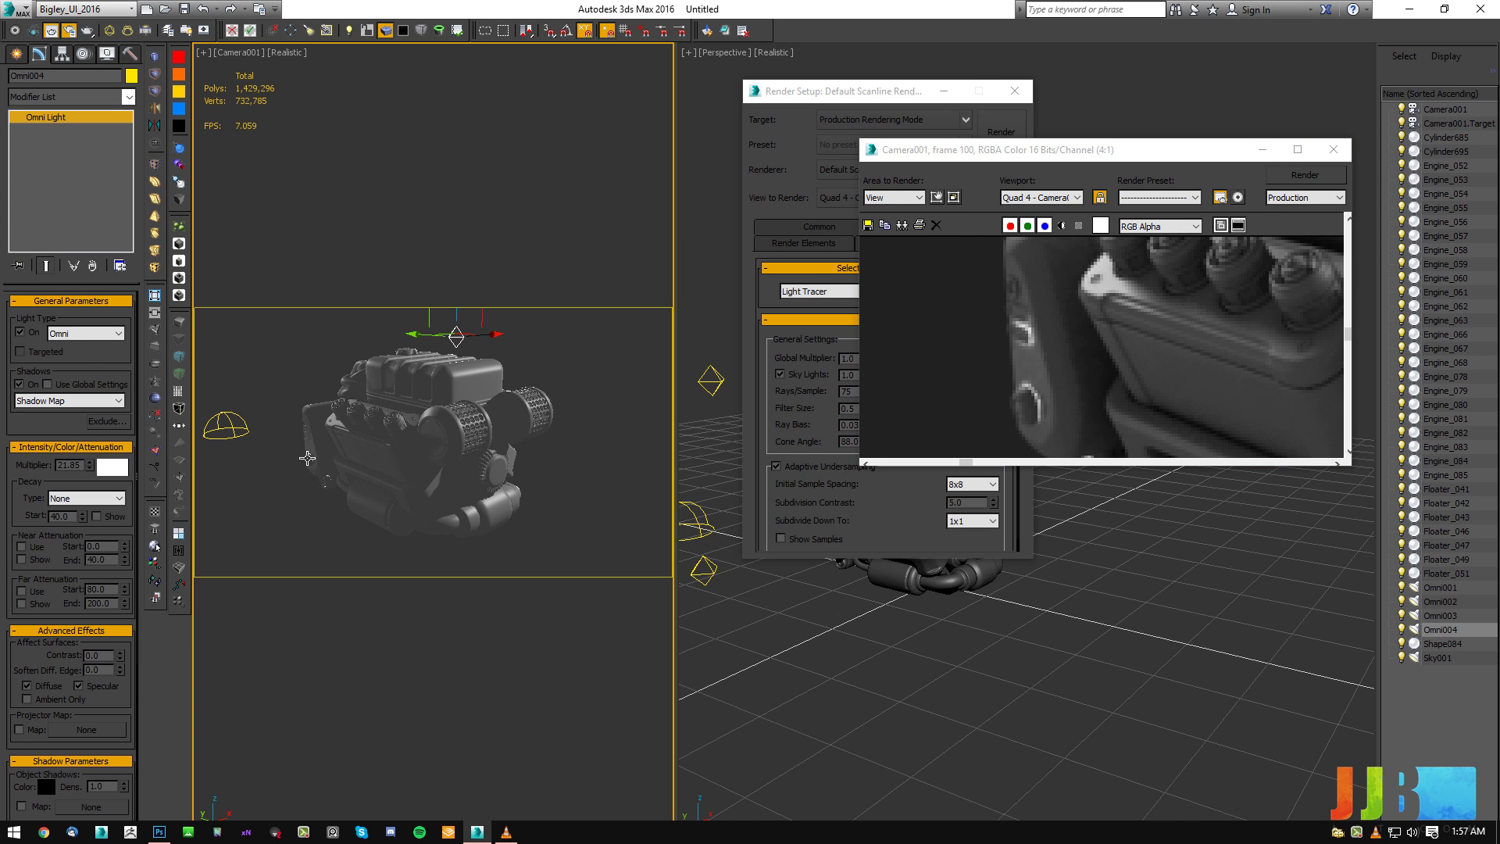
pyautogui.moveTo(414, 333); pyautogui.dragTo(275, 345)
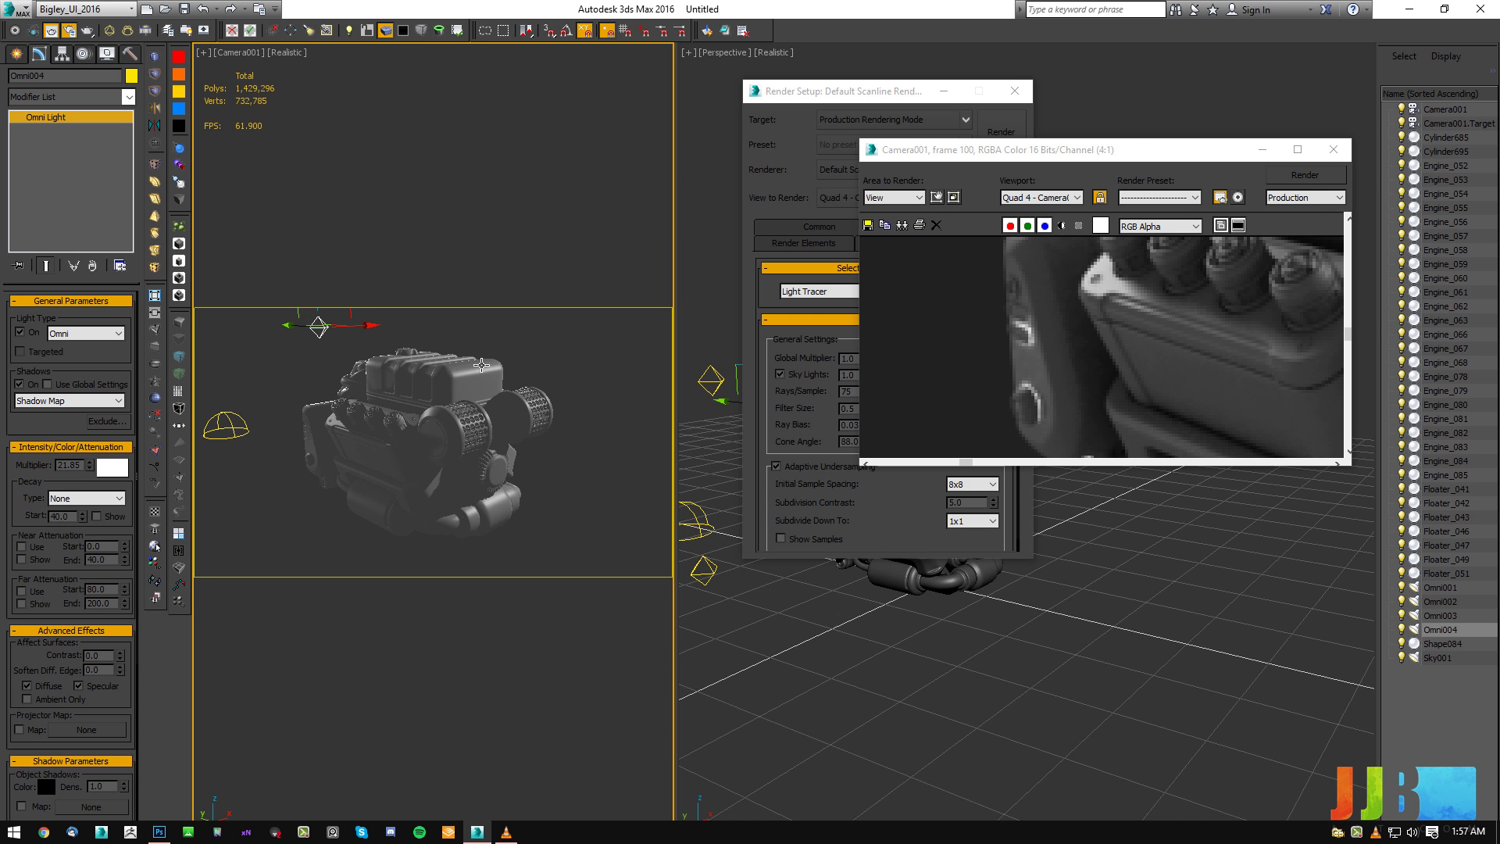
pyautogui.moveTo(1129, 150); pyautogui.dragTo(1093, 149)
pyautogui.scroll(-2, 1064, 328)
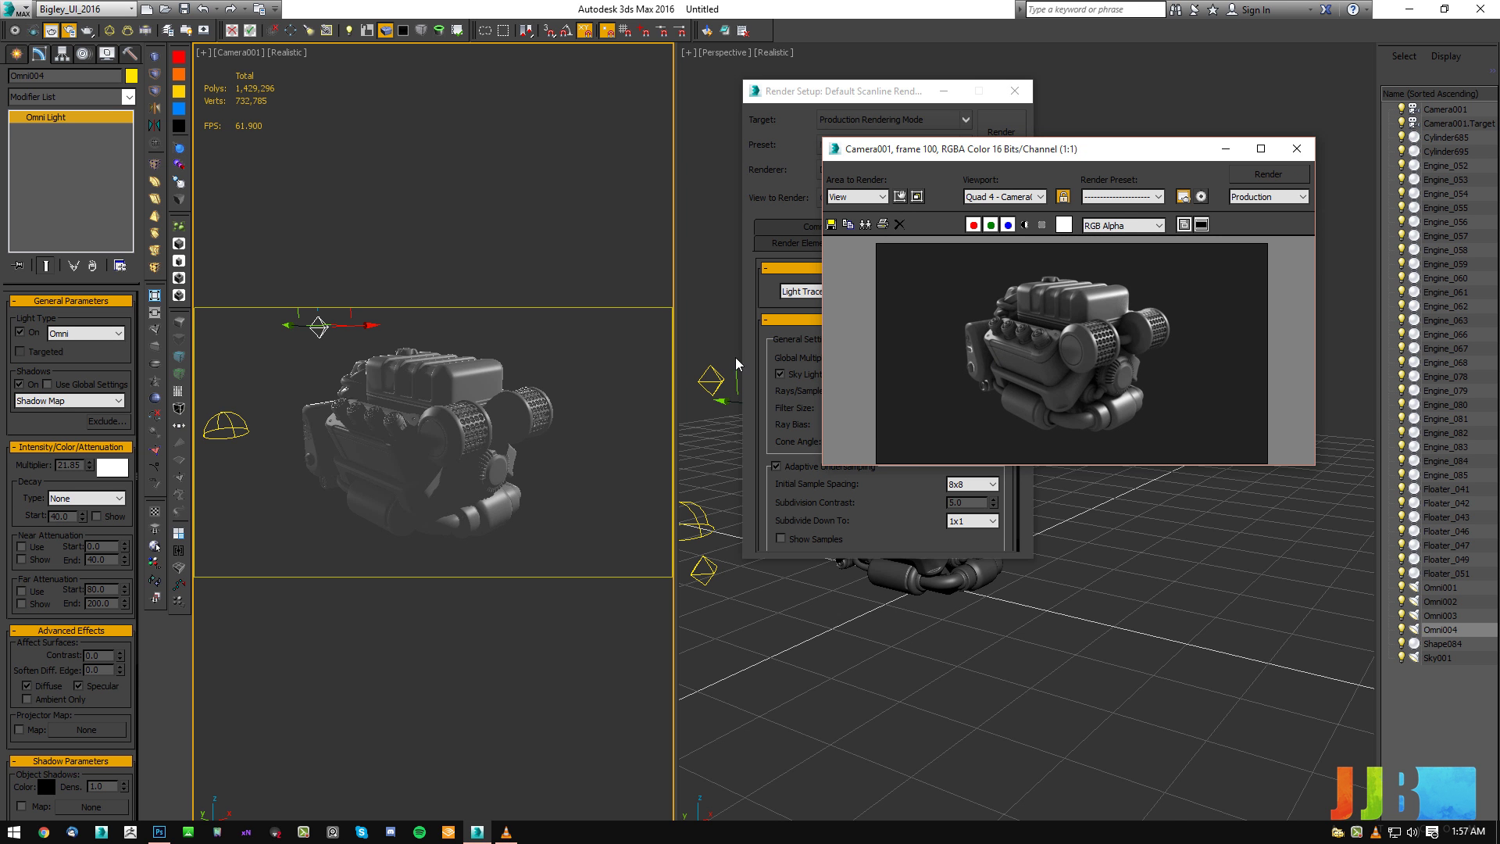
pyautogui.click(1000, 130)
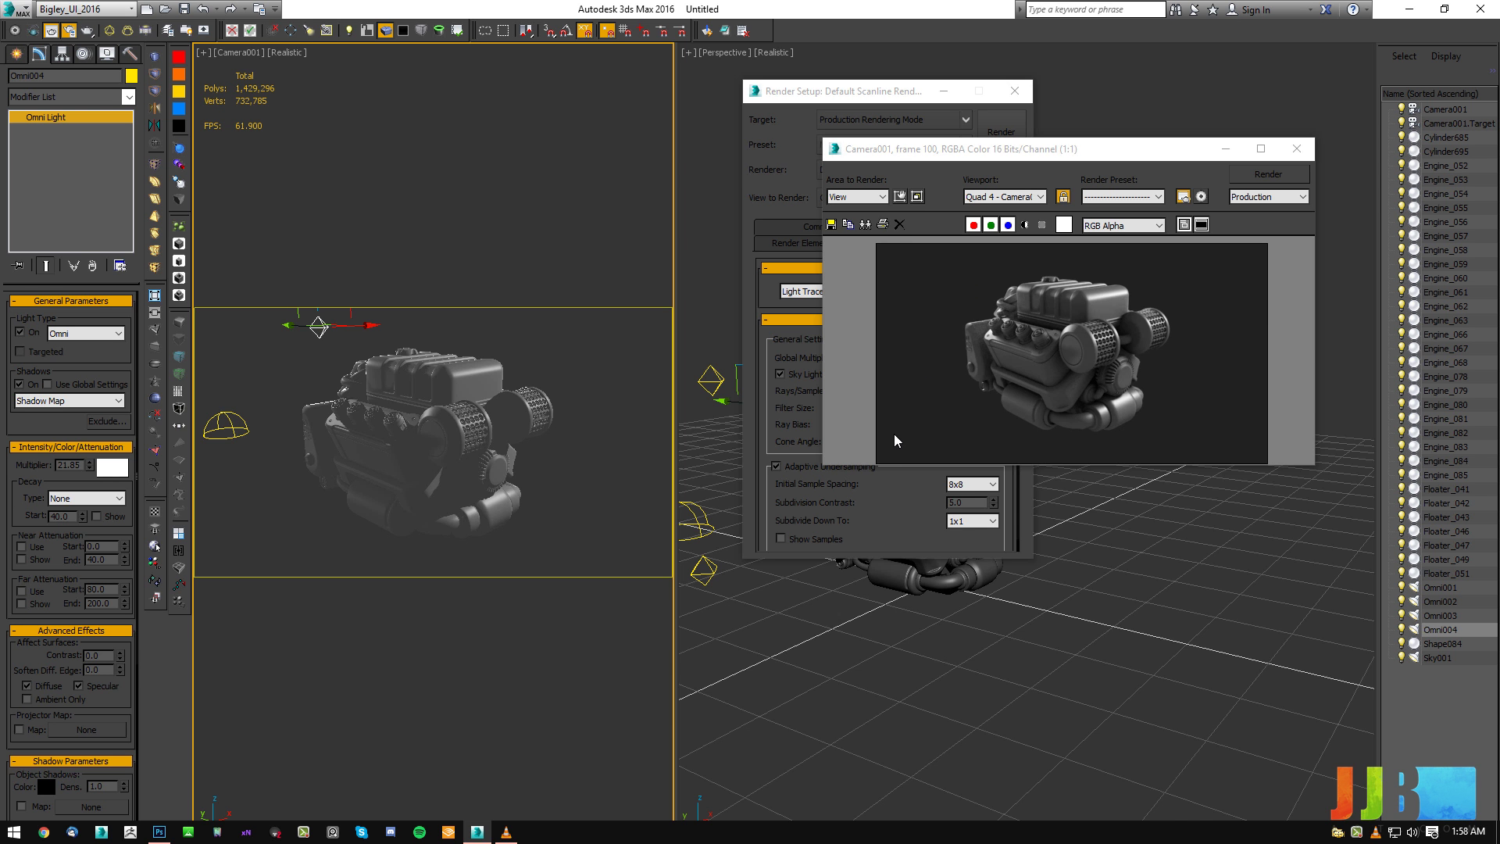
# Clone Omni004 as an independent copy named Omni005, place it low beside the engine's exhaust pipes and render again.
pyautogui.moveTo(322, 328)
pyautogui.keyDown('shift'); pyautogui.mouseDown()
pyautogui.moveTo(567, 370)
pyautogui.moveTo(585, 346)
pyautogui.mouseUp(); pyautogui.keyUp('shift')
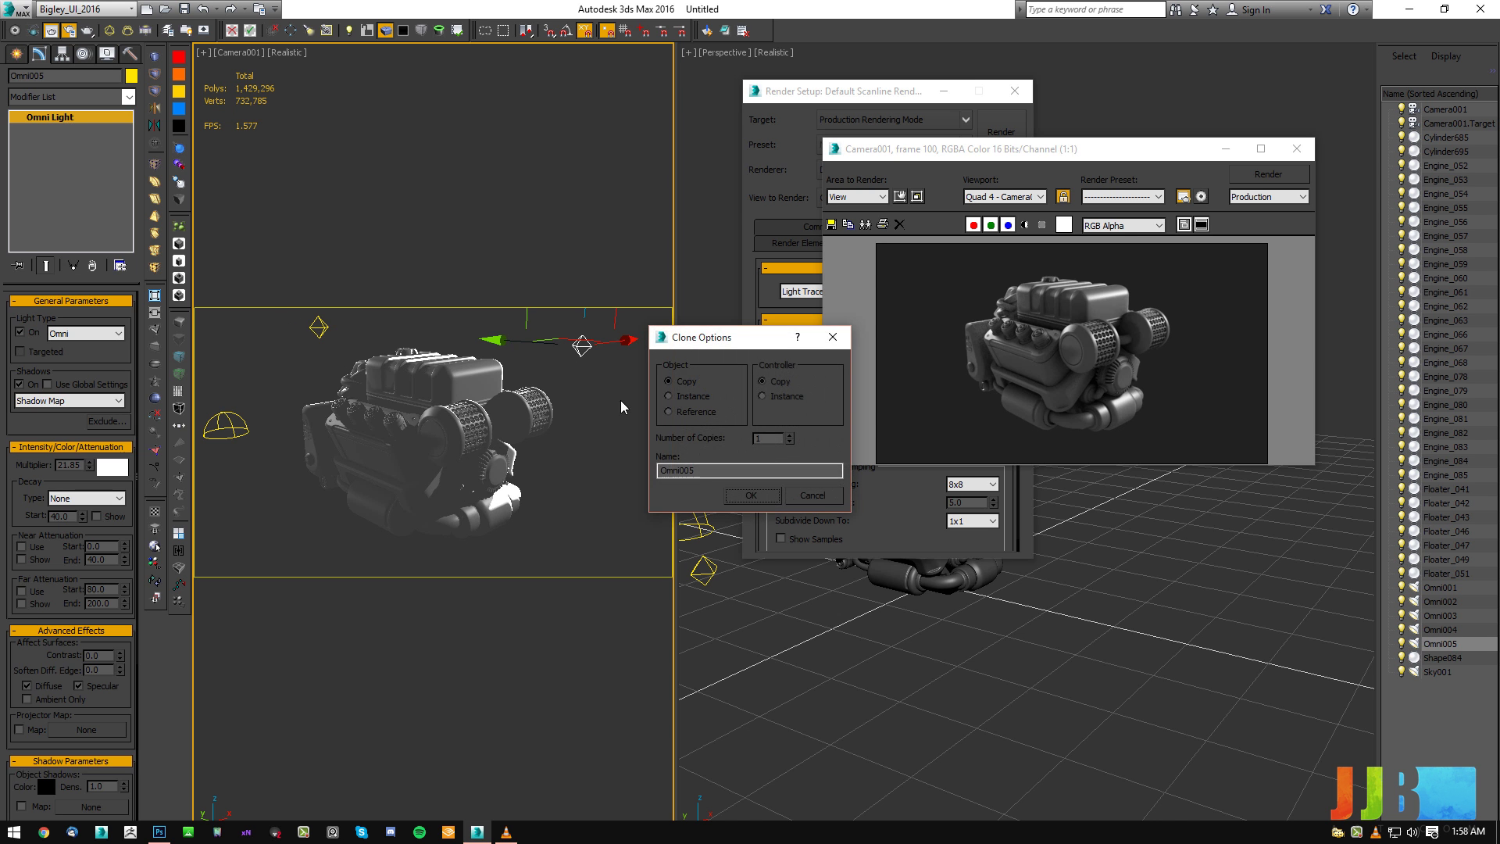
pyautogui.click(750, 496)
pyautogui.moveTo(586, 275); pyautogui.dragTo(575, 427)
pyautogui.moveTo(555, 482)
pyautogui.mouseDown()
pyautogui.moveTo(567, 419)
pyautogui.moveTo(553, 488)
pyautogui.moveTo(547, 472)
pyautogui.mouseUp()
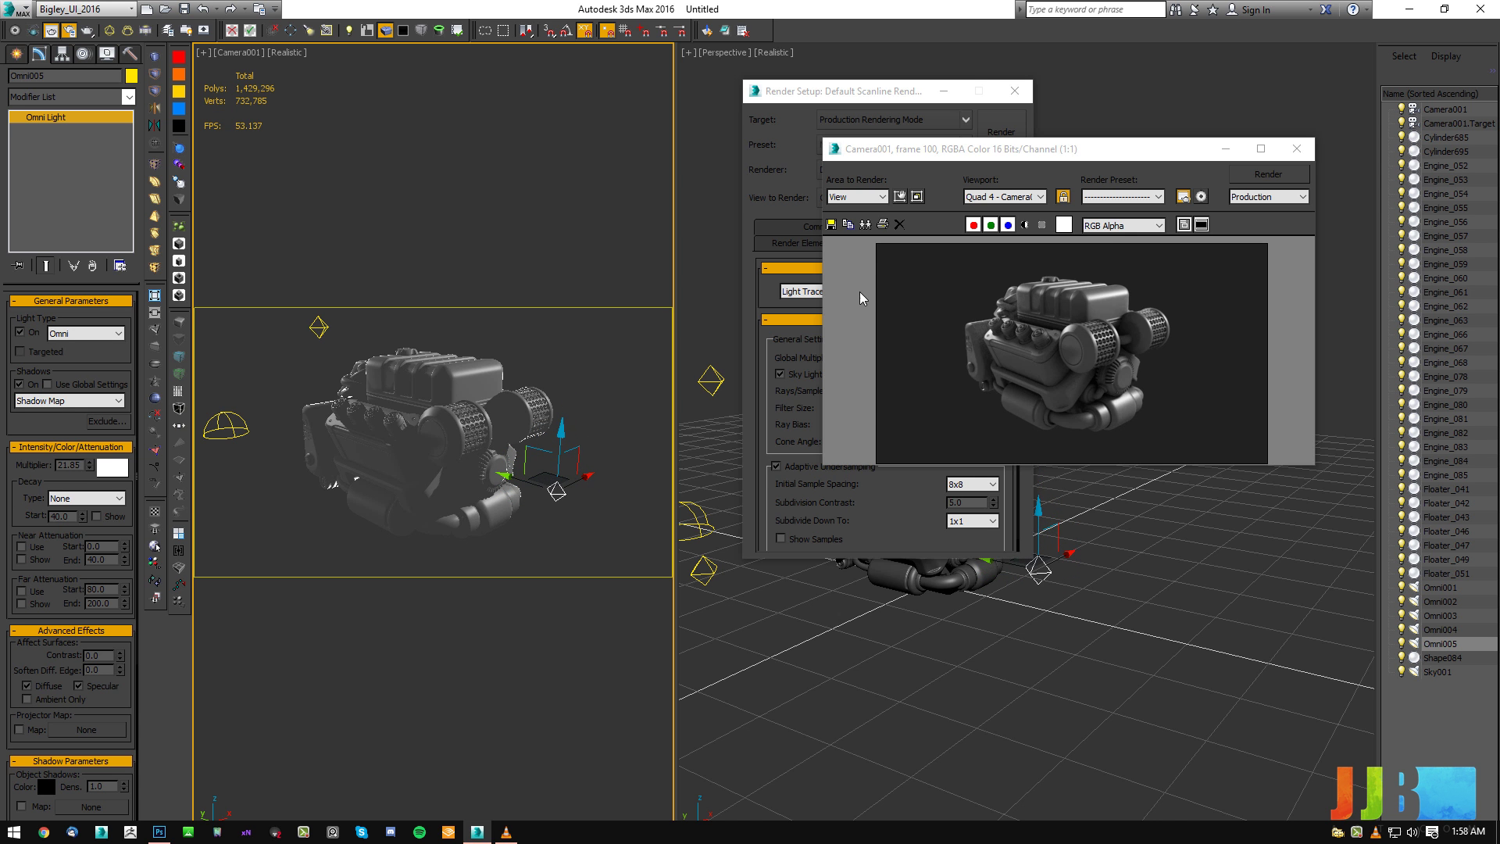
pyautogui.click(1260, 179)
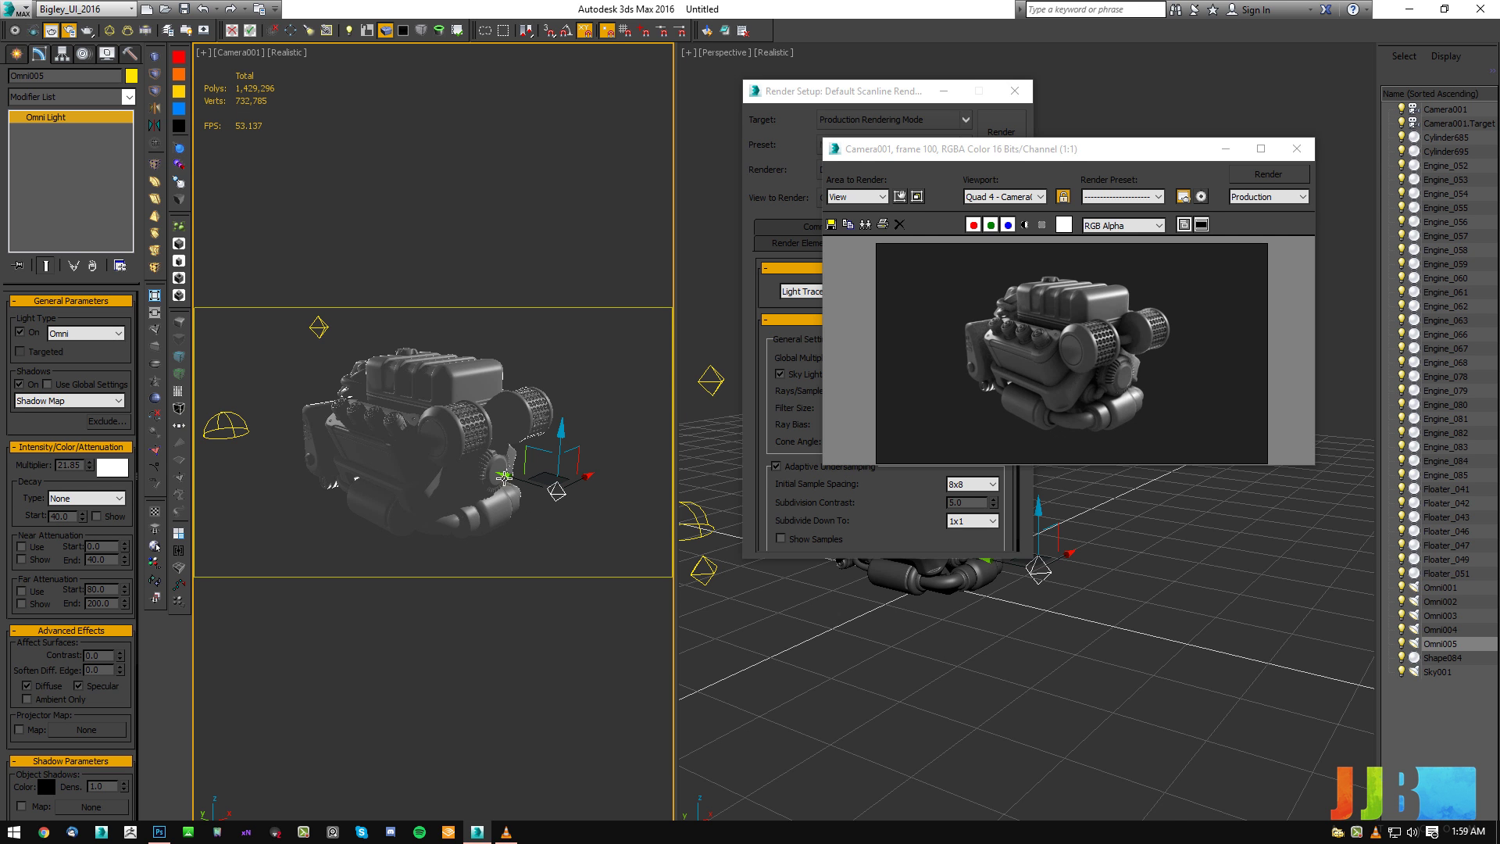
# Move Omni005 farther out from the engine's exhaust pipes, render the camera view again, and close the render and Render Setup windows.
pyautogui.moveTo(511, 479); pyautogui.dragTo(535, 486)
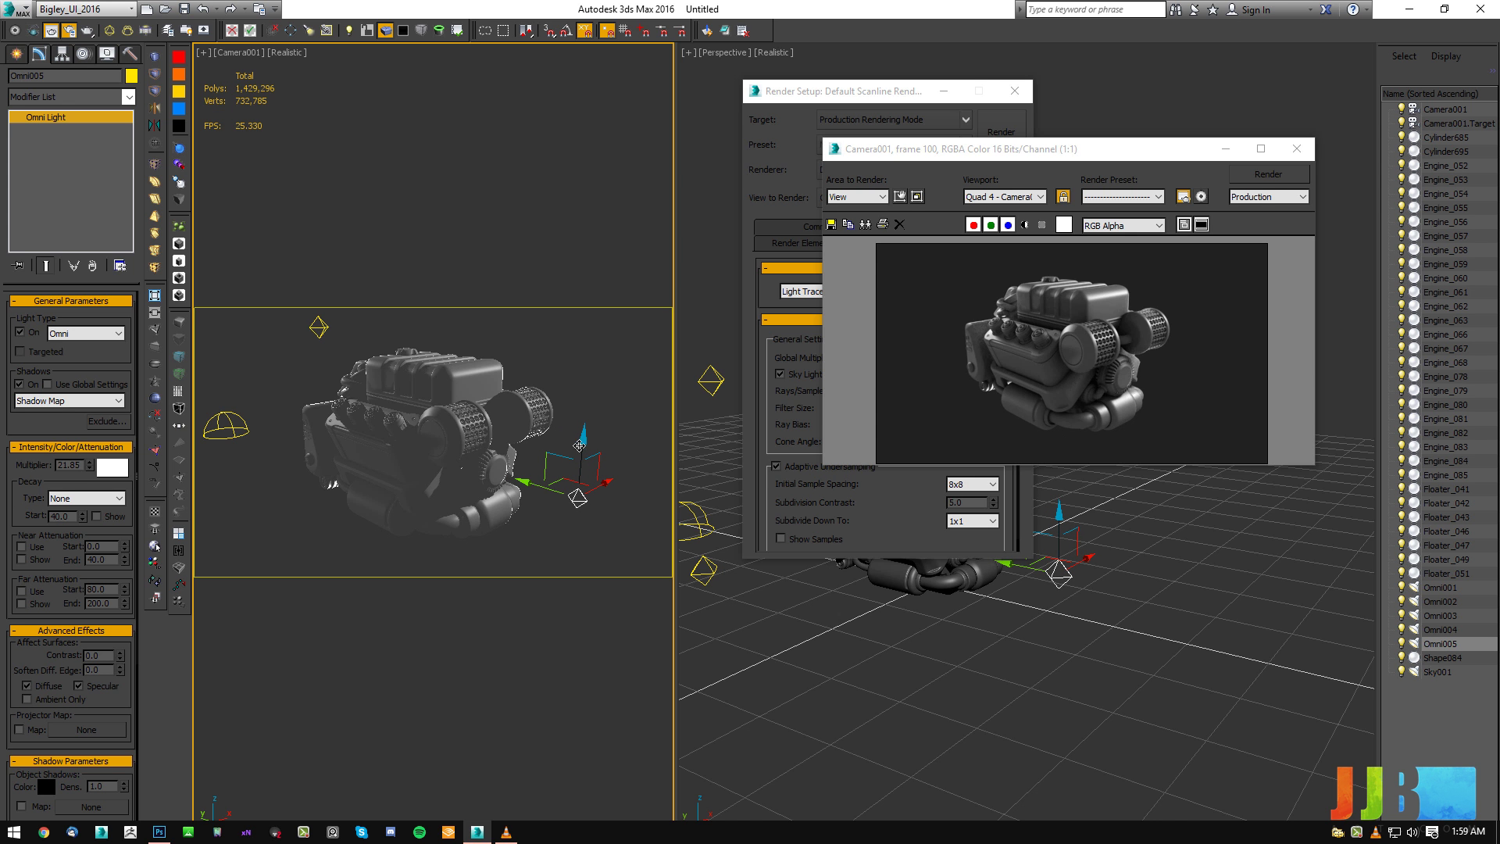
pyautogui.click(1267, 173)
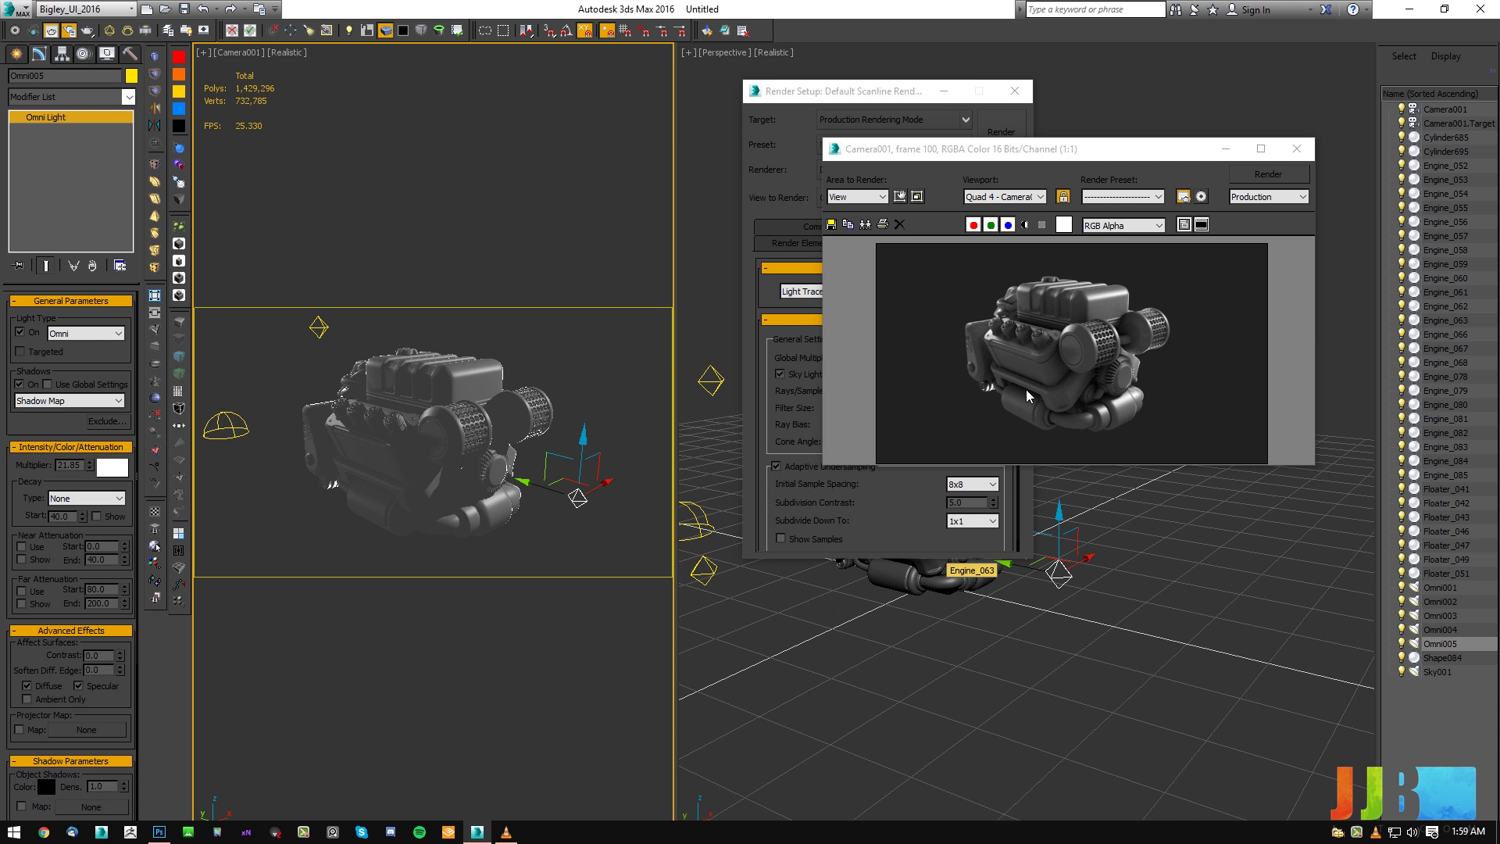
pyautogui.click(1296, 150)
pyautogui.click(1014, 90)
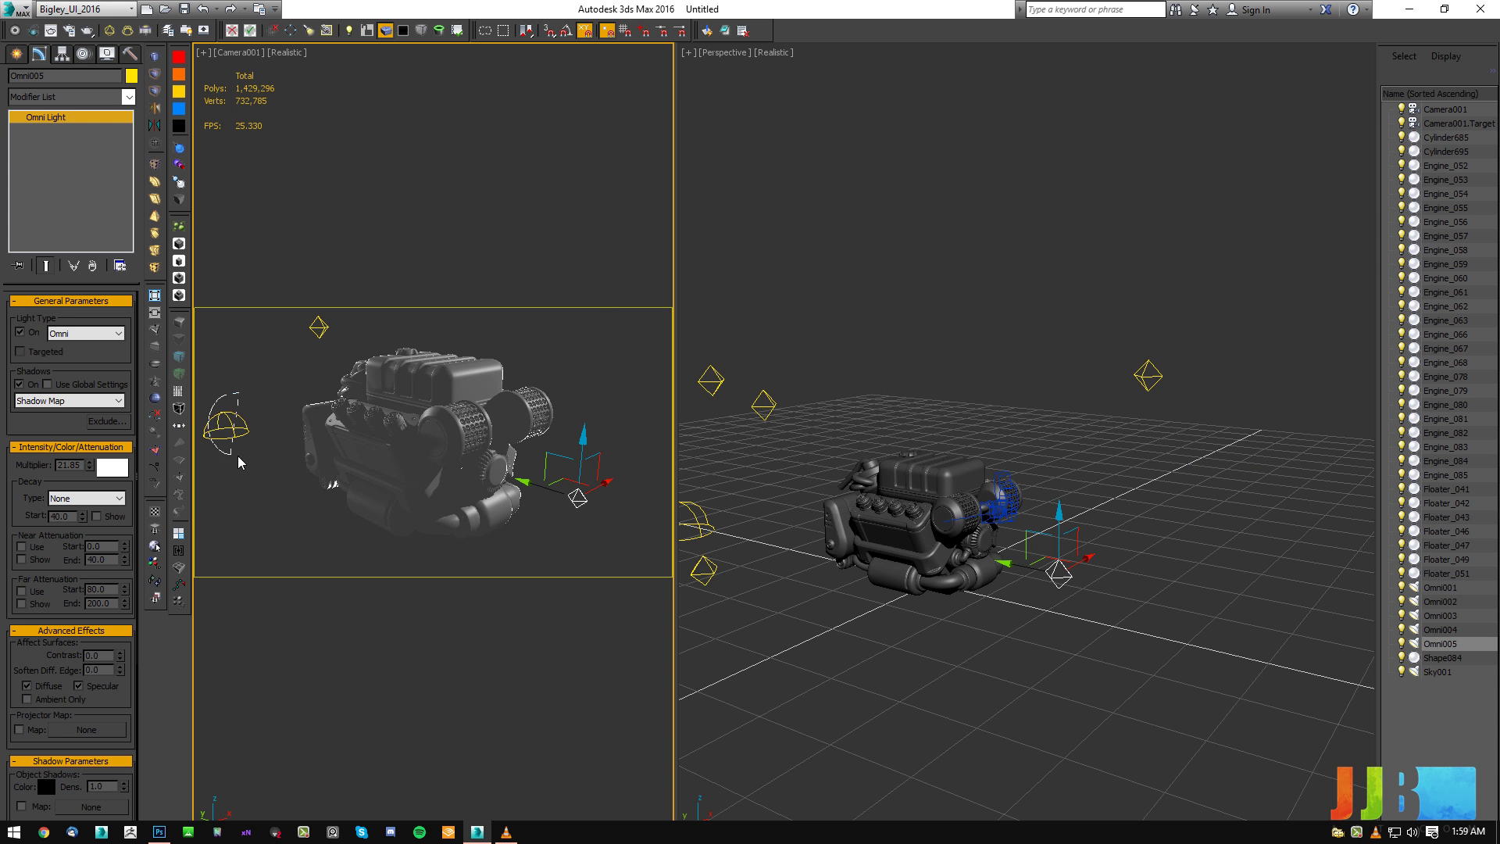
# Set the Skylight's multiplier to 0.6.
pyautogui.click(212, 422)
pyautogui.doubleClick(106, 320)
pyautogui.write('.6')
pyautogui.press('Return')
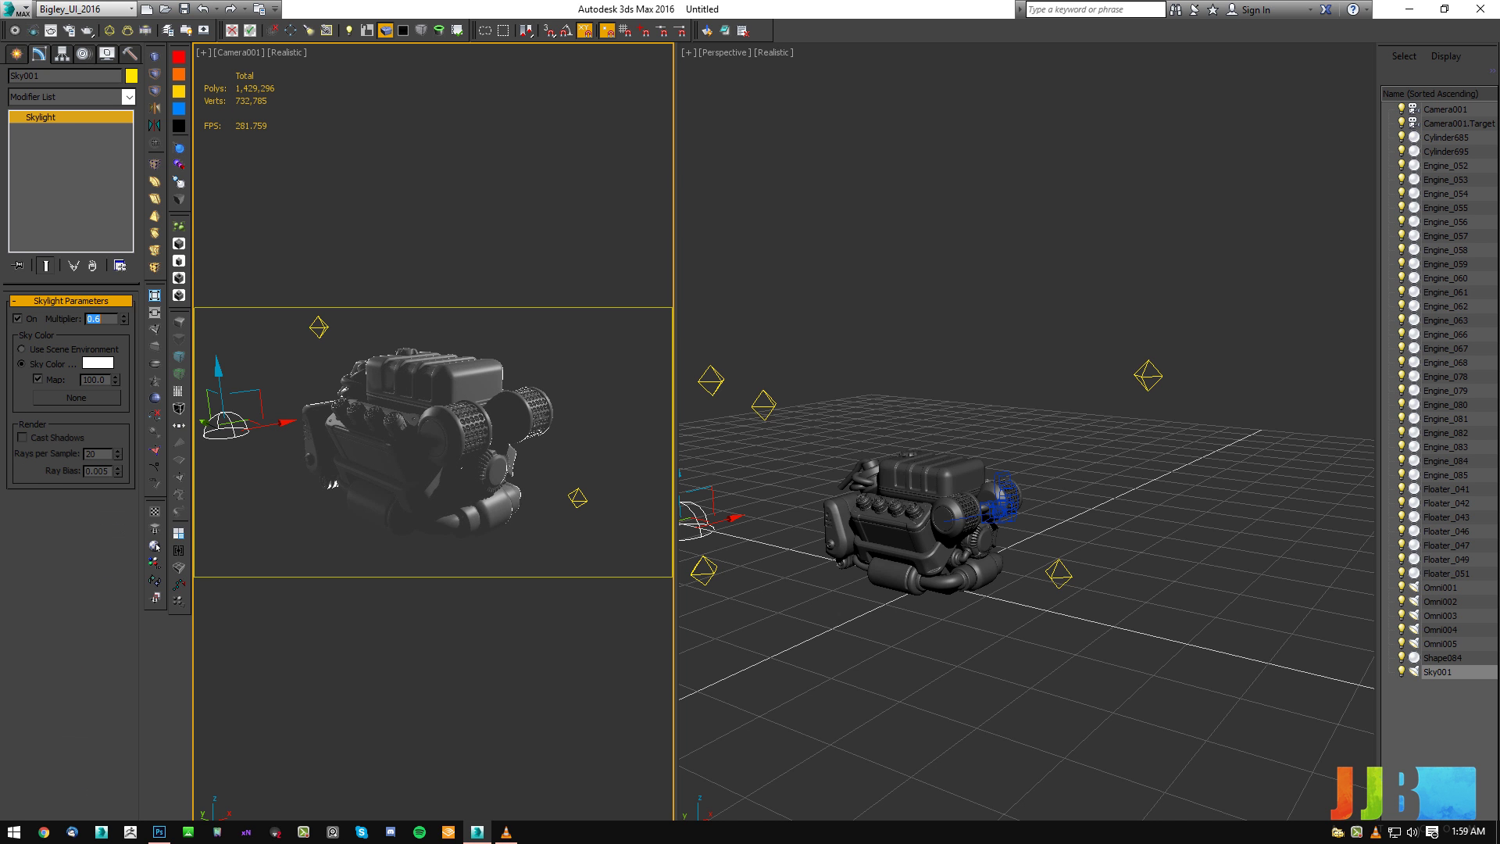
# Move Omni003 slightly farther away from the engine and set its multiplier to 0.2.
pyautogui.click(707, 568)
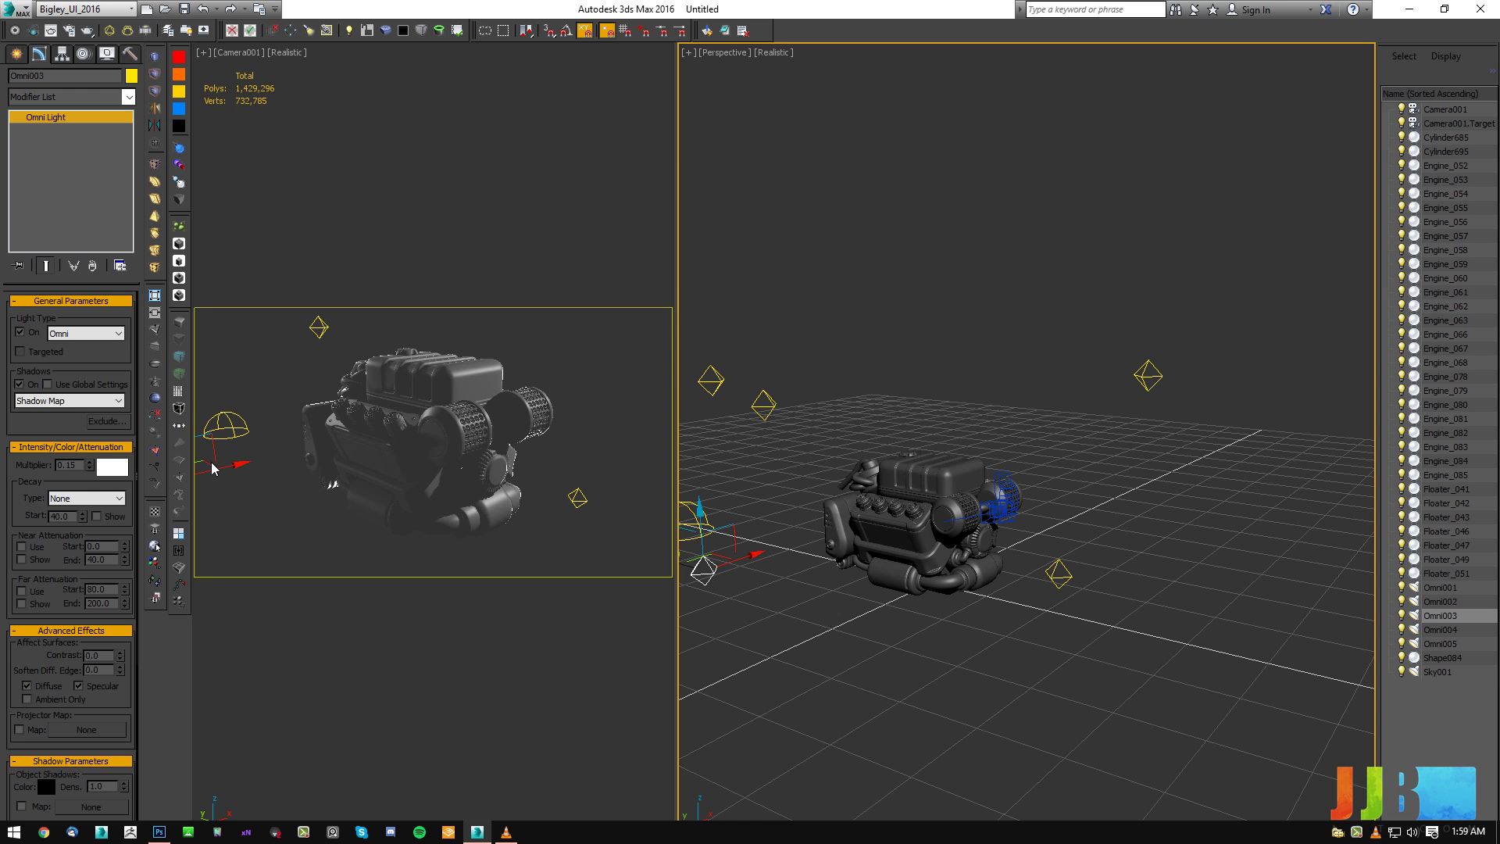
pyautogui.click(228, 470)
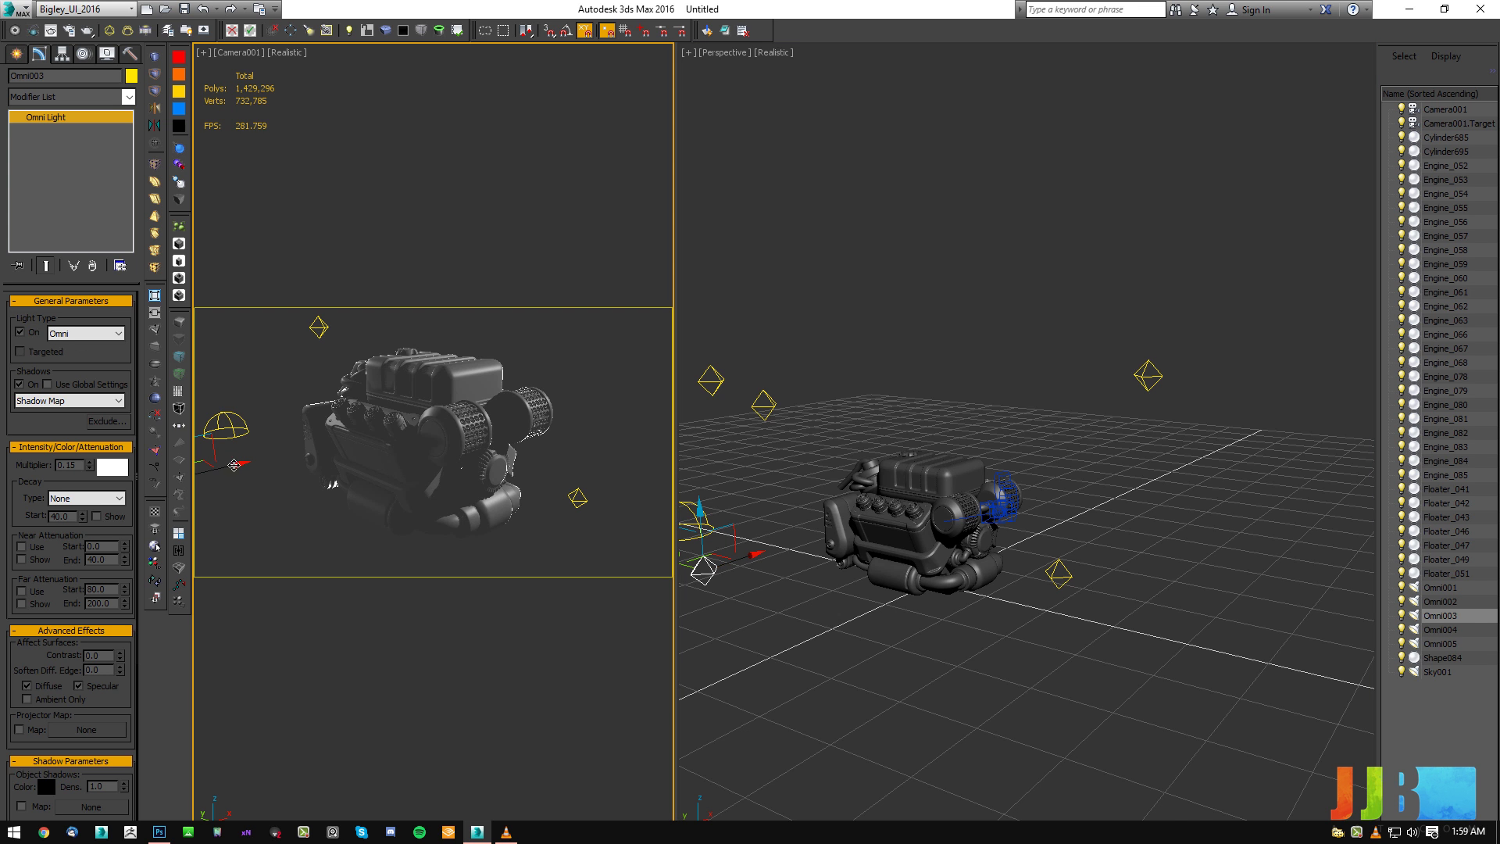
pyautogui.moveTo(225, 472)
pyautogui.mouseDown()
pyautogui.moveTo(200, 500)
pyautogui.moveTo(210, 495)
pyautogui.mouseUp()
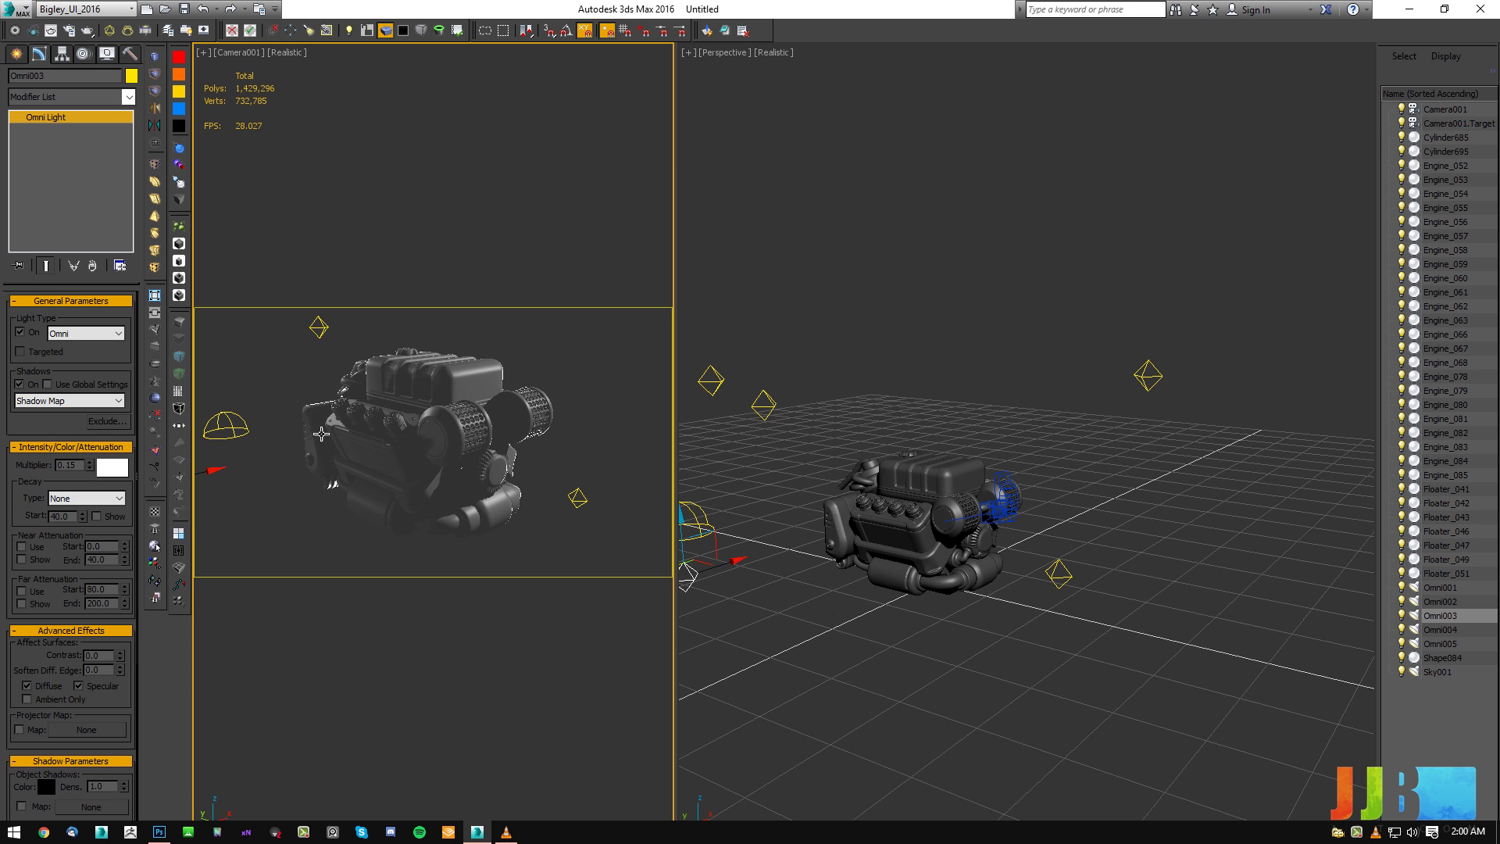
pyautogui.doubleClick(77, 465)
pyautogui.write('0.2')
pyautogui.press('Return')
pyautogui.moveTo(24, 497); pyautogui.dragTo(28, 477)
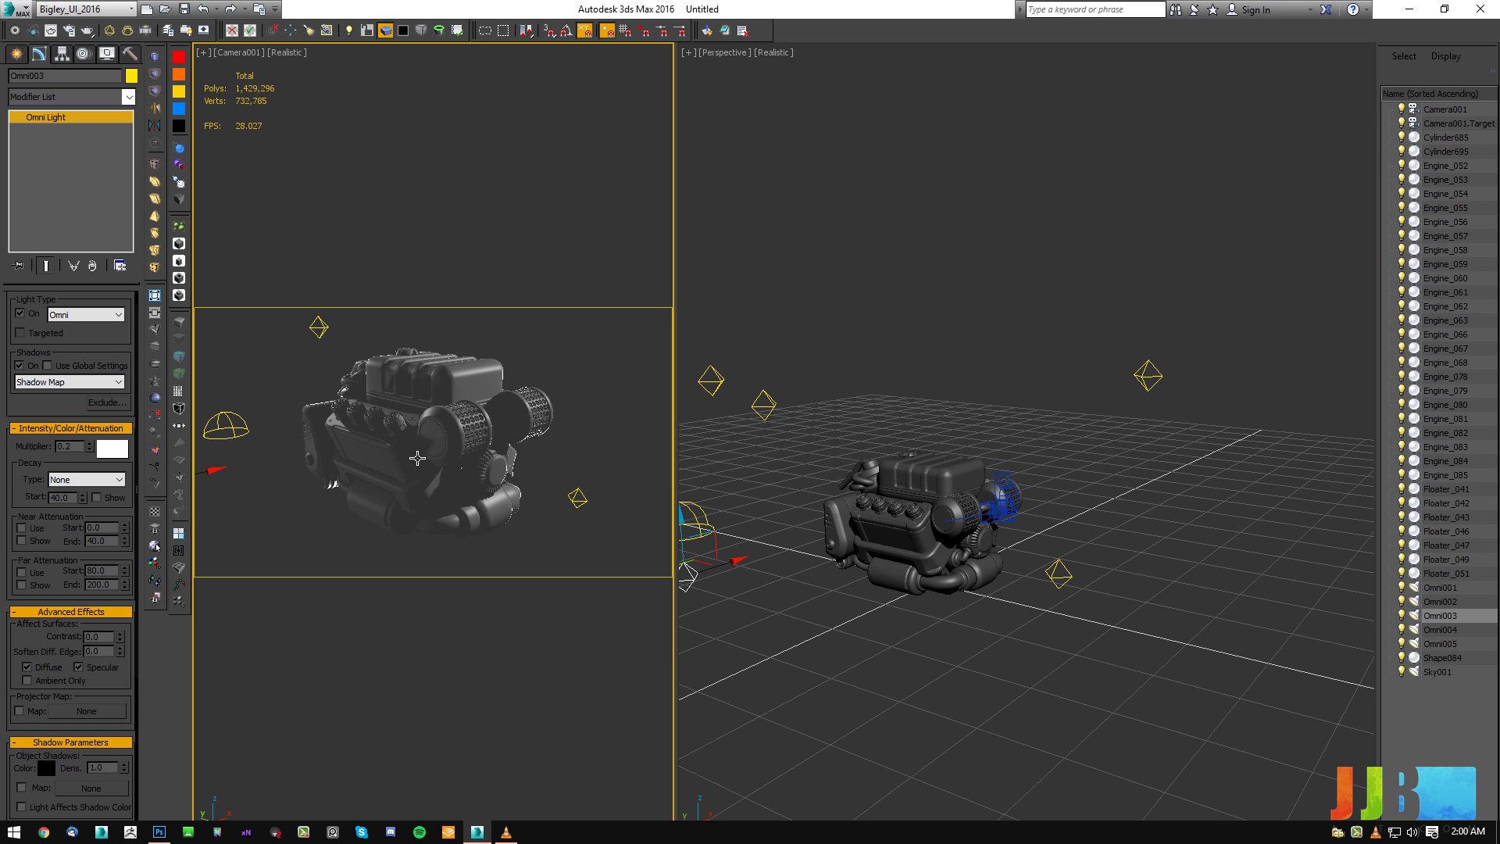
# Clone Omni003 in place as an independent light named Omni006 and disable its effect on diffuse surfaces, leaving only specular.
pyautogui.keyDown('alt'); pyautogui.moveTo(823, 510); pyautogui.dragTo(927, 490, button='middle'); pyautogui.keyUp('alt')
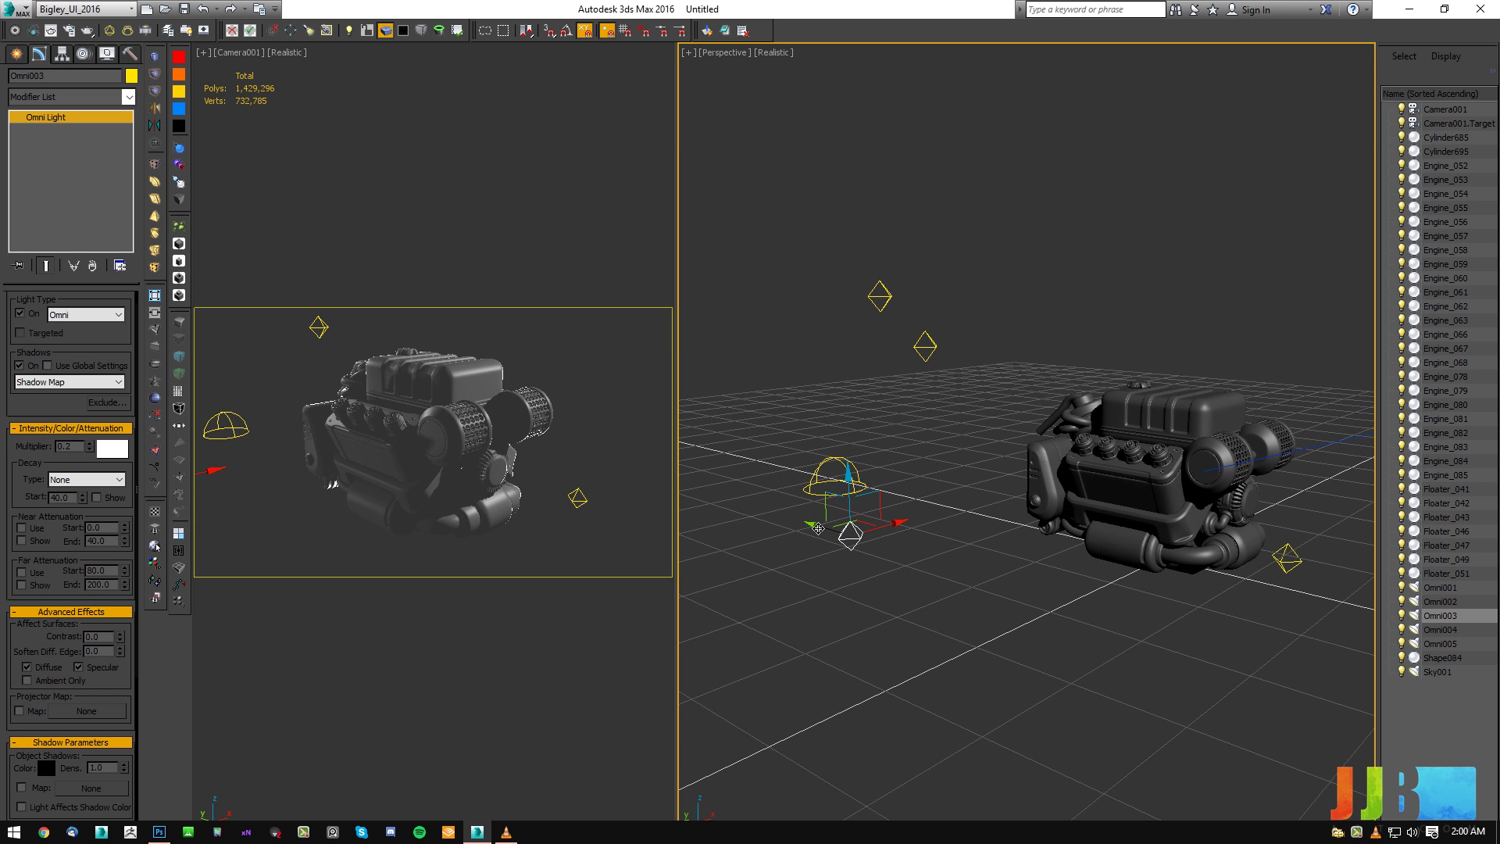
pyautogui.press('o')
pyautogui.click(856, 510)
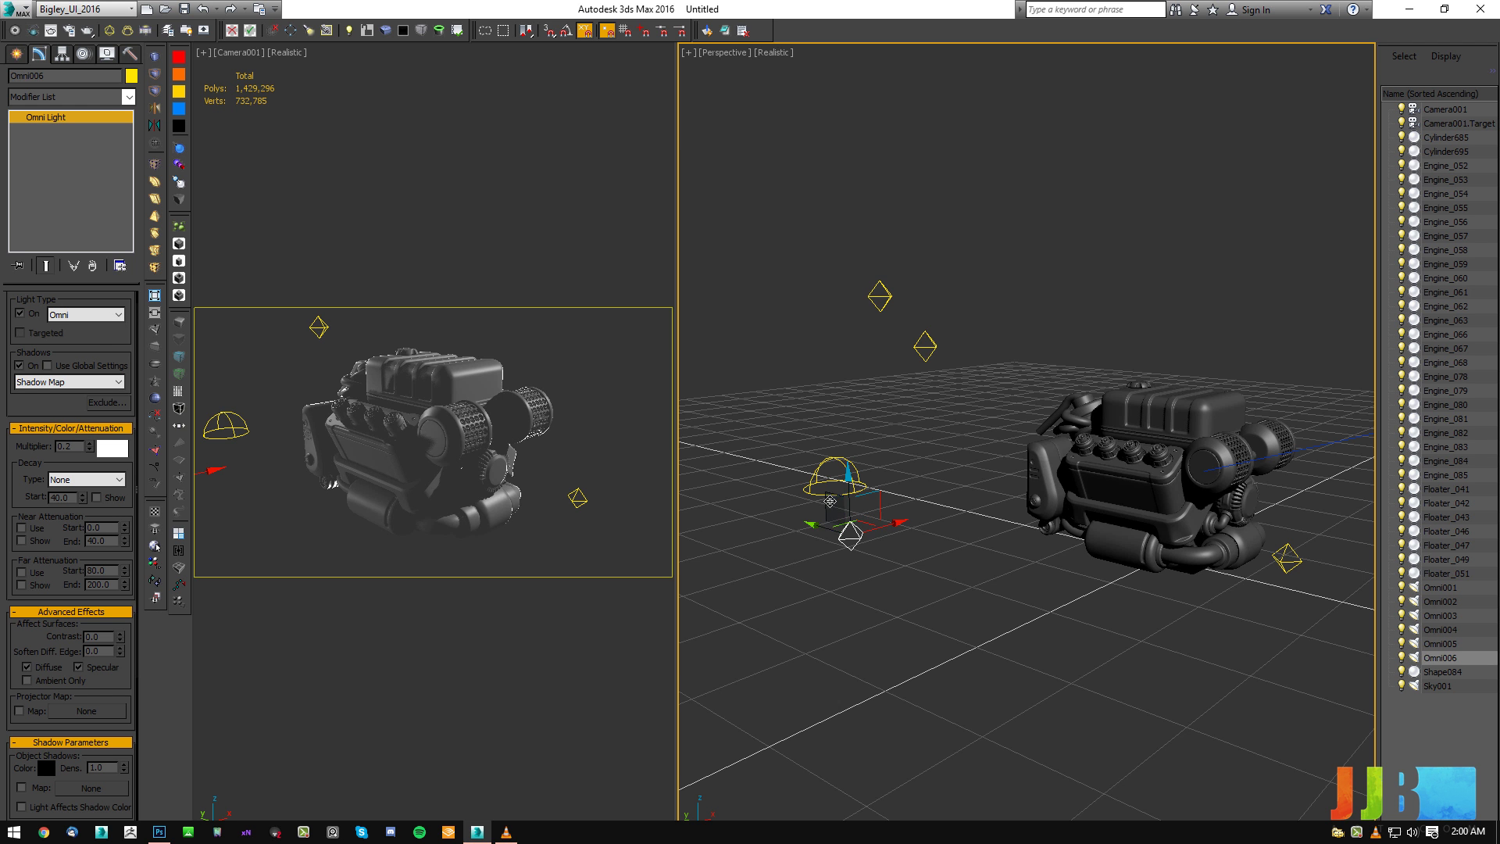
pyautogui.moveTo(28, 639)
pyautogui.mouseDown()
pyautogui.moveTo(31, 560)
pyautogui.moveTo(28, 664)
pyautogui.mouseUp()
pyautogui.click(27, 643)
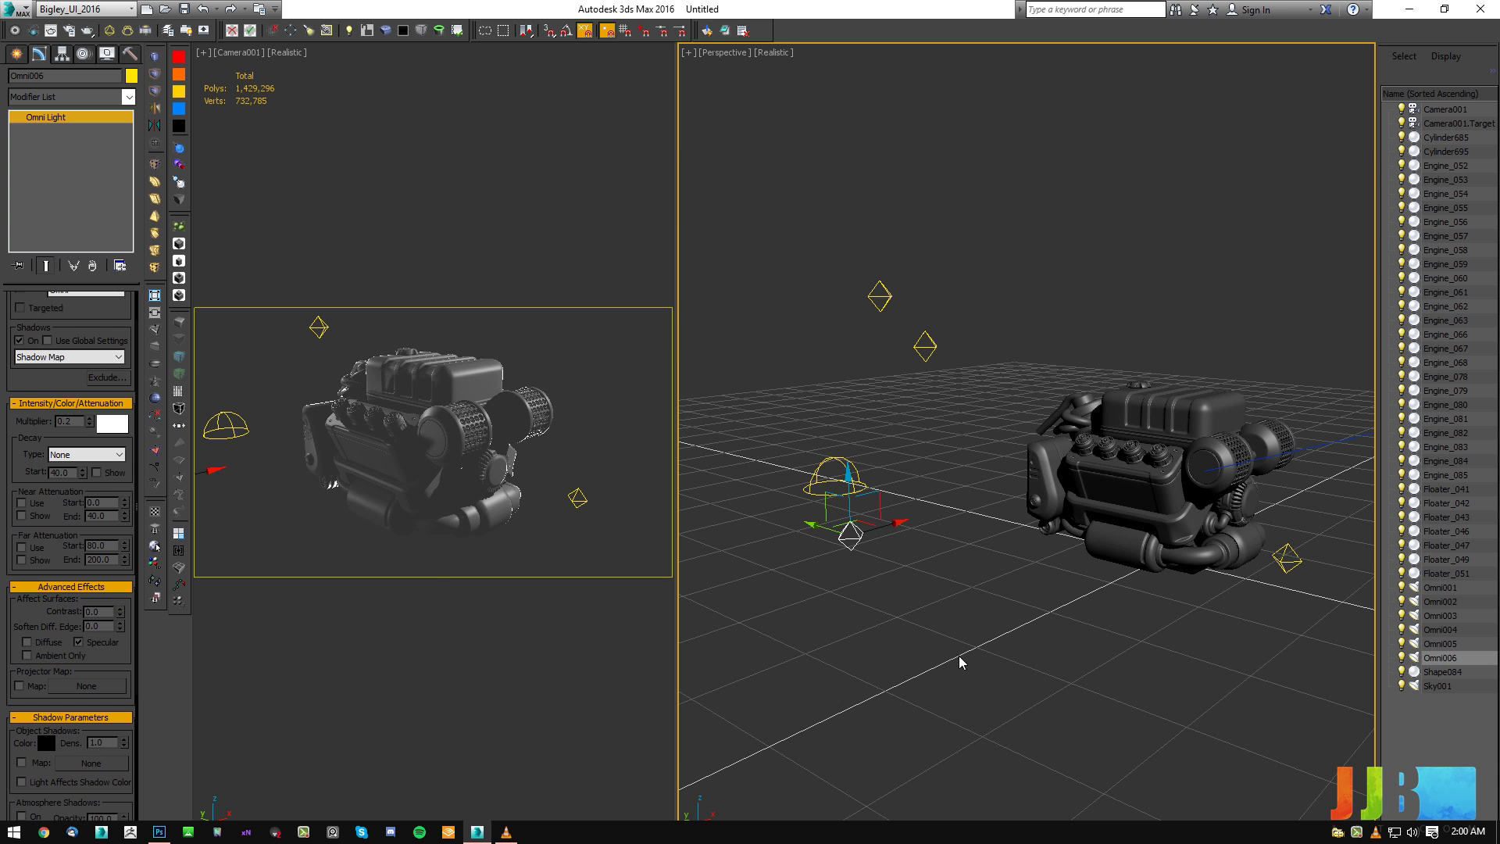
pyautogui.click(917, 648)
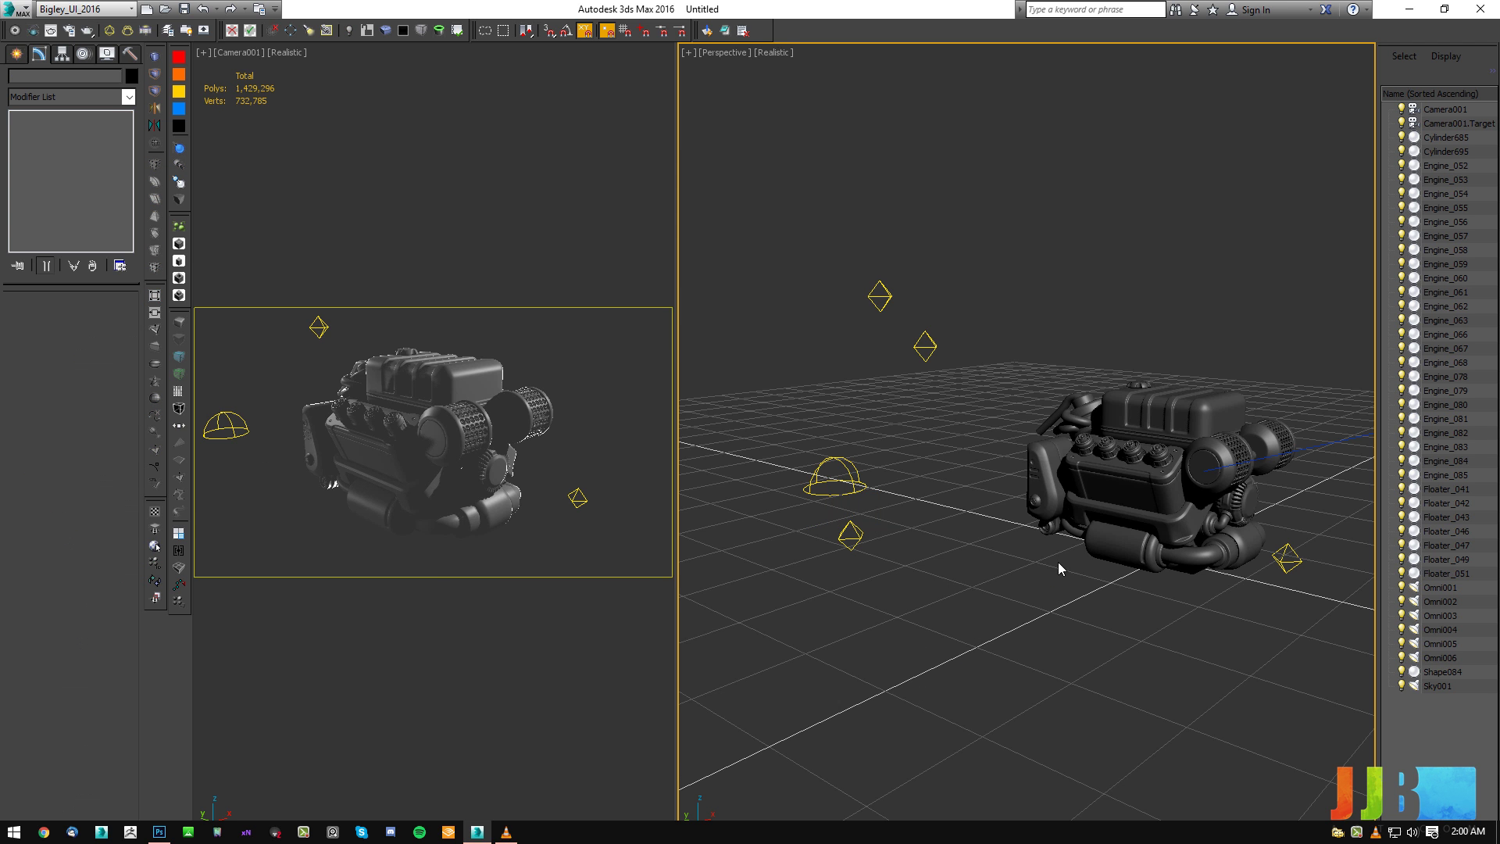
# Render the camera view again and move the rendered image window clear of the lights in the Perspective view.
pyautogui.click(373, 166)
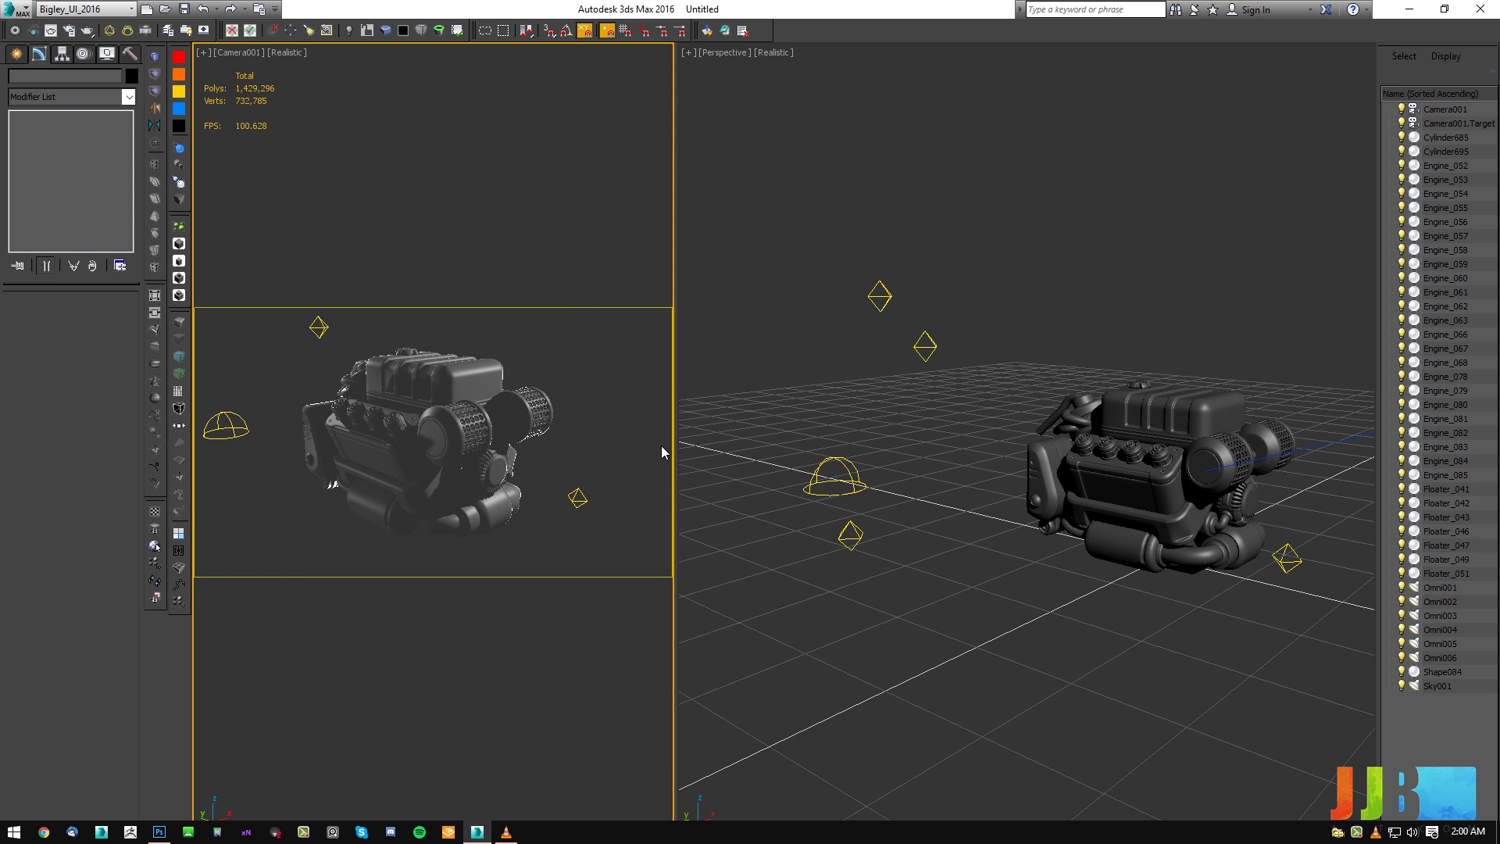
pyautogui.click(189, 33)
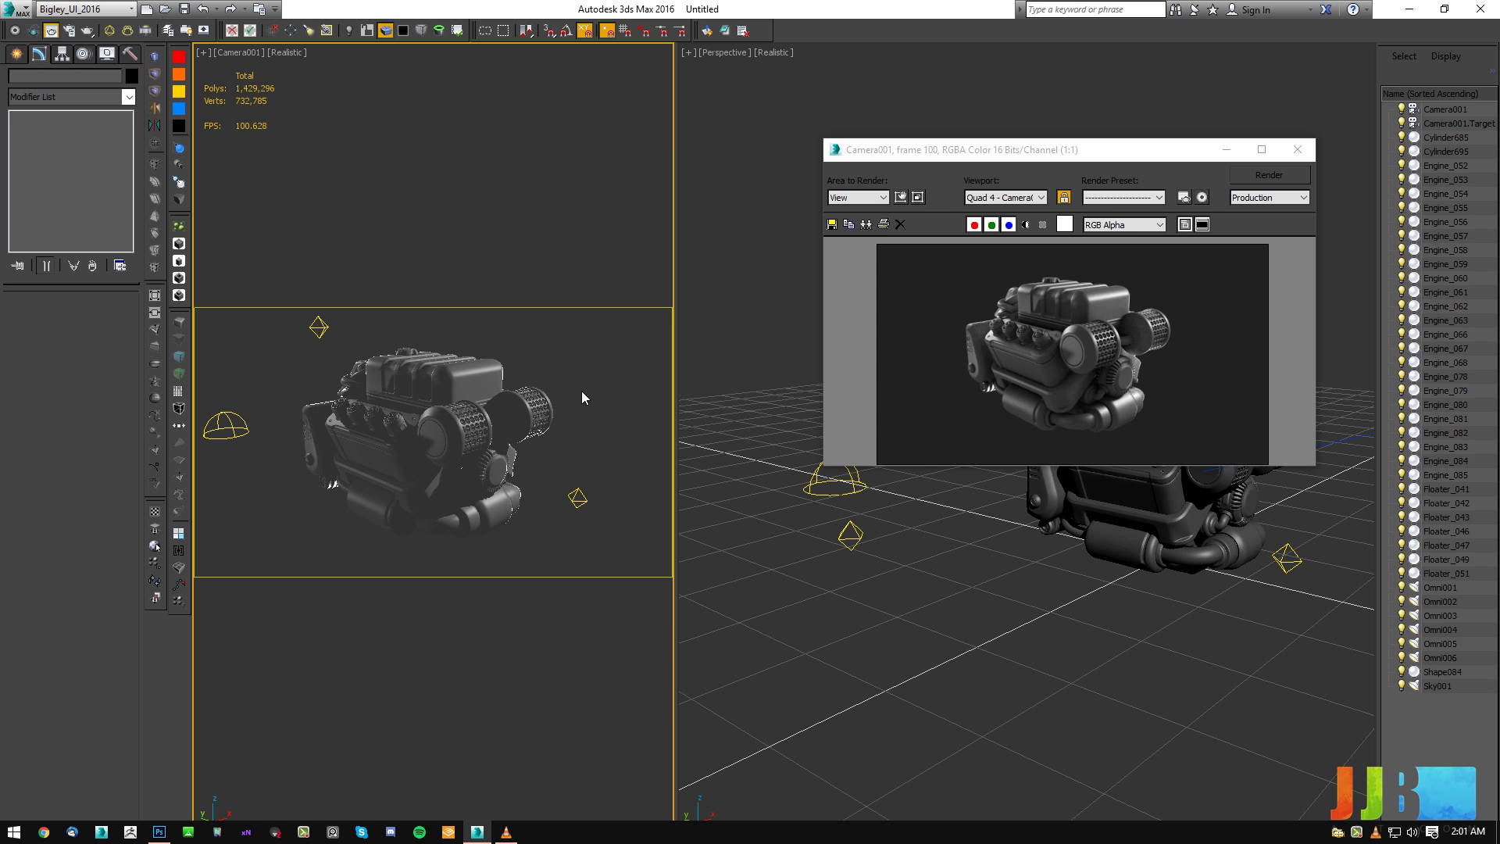
pyautogui.moveTo(954, 150); pyautogui.dragTo(996, 81)
# Move Omni002 across next to Omni001 above the engine.
pyautogui.scroll(-5, 906, 467)
pyautogui.moveTo(913, 466); pyautogui.dragTo(876, 582, button='middle')
pyautogui.click(813, 550)
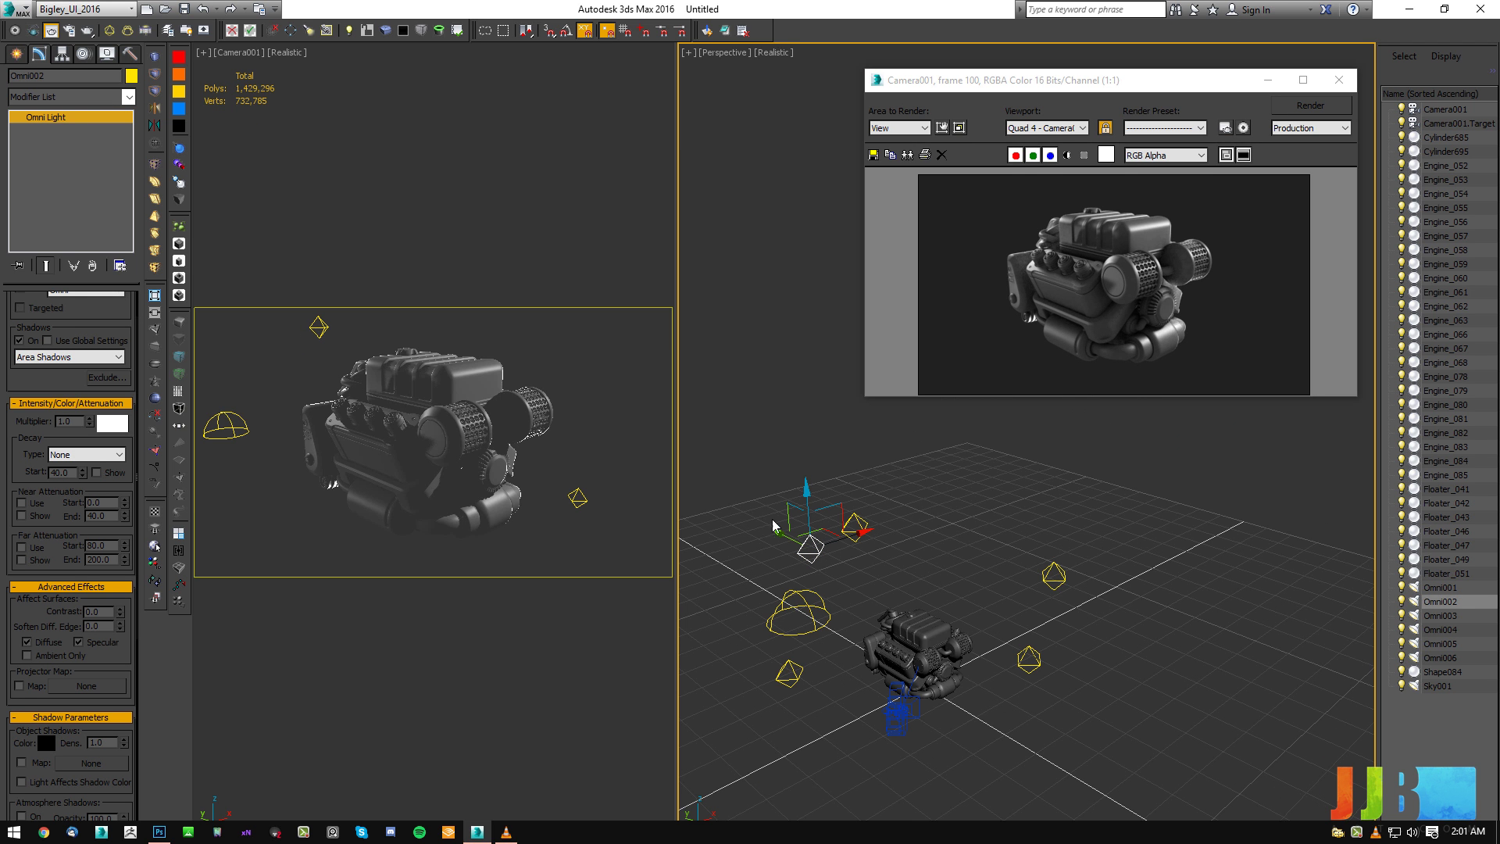
pyautogui.moveTo(808, 497); pyautogui.dragTo(888, 520)
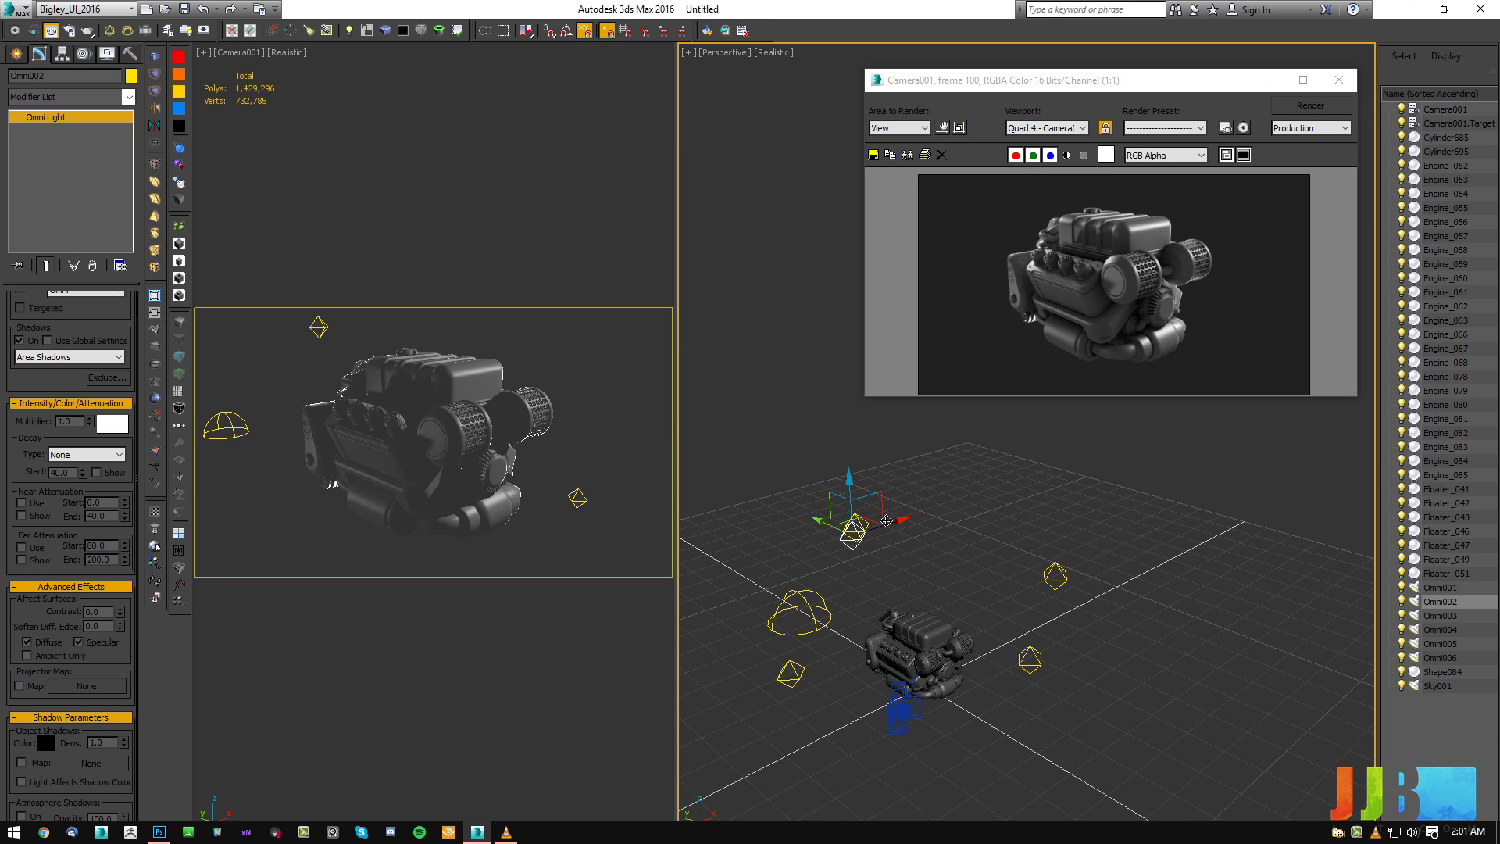
# Reposition the low Omni light near the Skylight, then render the camera view again.
pyautogui.keyDown('alt'); pyautogui.moveTo(1057, 673); pyautogui.dragTo(901, 678, button='middle'); pyautogui.keyUp('alt')
pyautogui.moveTo(809, 701); pyautogui.dragTo(785, 666)
pyautogui.keyDown('alt'); pyautogui.moveTo(884, 630); pyautogui.dragTo(851, 580, button='middle'); pyautogui.keyUp('alt')
pyautogui.moveTo(830, 638)
pyautogui.mouseDown()
pyautogui.moveTo(830, 574)
pyautogui.moveTo(833, 618)
pyautogui.moveTo(835, 582)
pyautogui.moveTo(707, 606)
pyautogui.moveTo(785, 623)
pyautogui.mouseUp()
pyautogui.moveTo(810, 597)
pyautogui.keyDown('alt'); pyautogui.mouseDown(button='middle')
pyautogui.moveTo(790, 598)
pyautogui.moveTo(805, 603)
pyautogui.mouseUp(button='middle'); pyautogui.keyUp('alt')
pyautogui.moveTo(867, 625)
pyautogui.mouseDown()
pyautogui.moveTo(894, 618)
pyautogui.moveTo(870, 629)
pyautogui.mouseUp()
pyautogui.rightClick(574, 369)
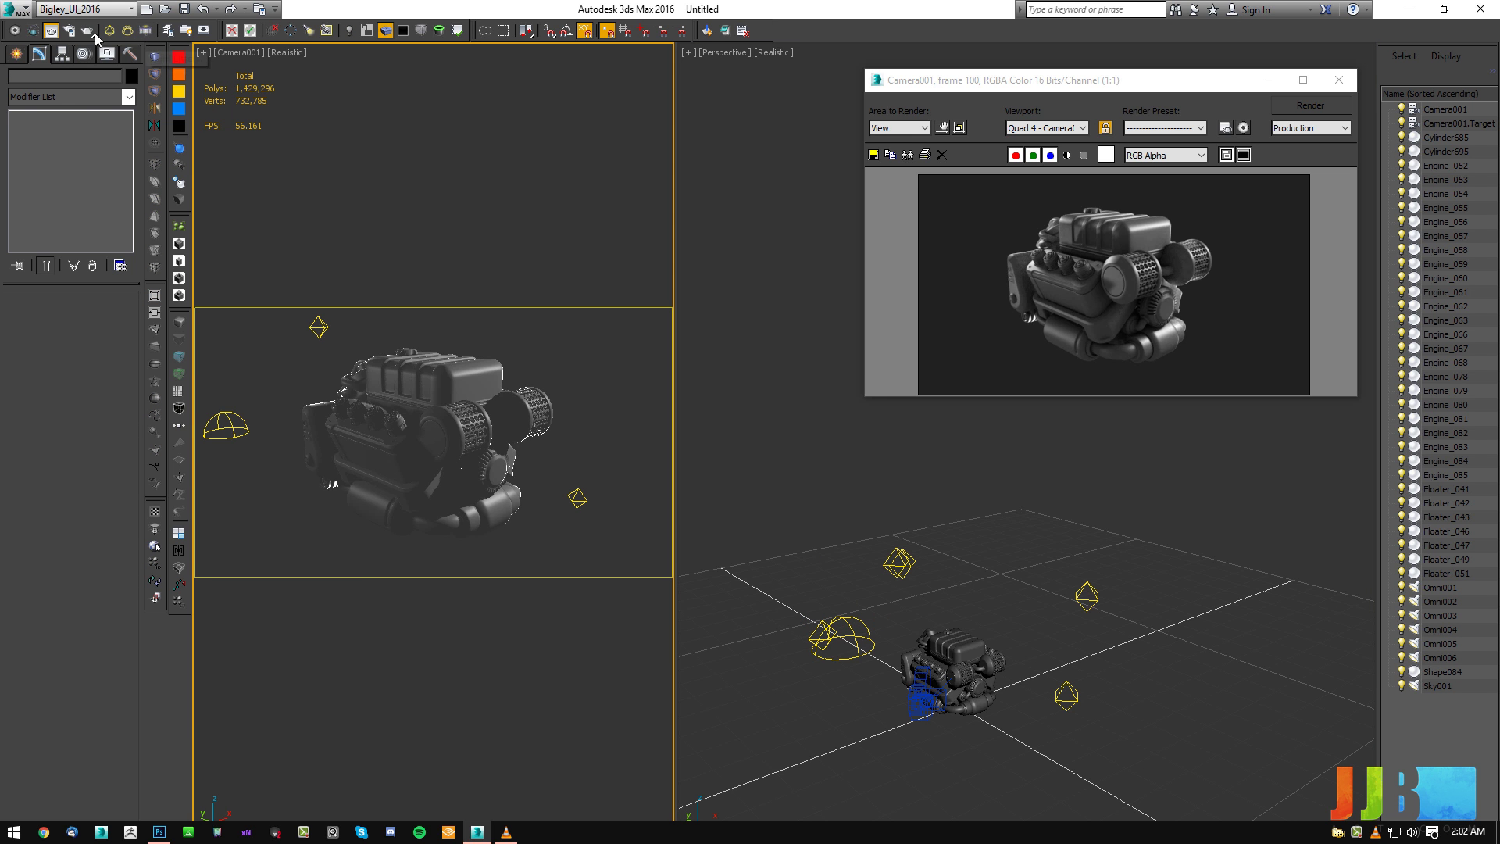
pyautogui.hotkey('shift', 'q')
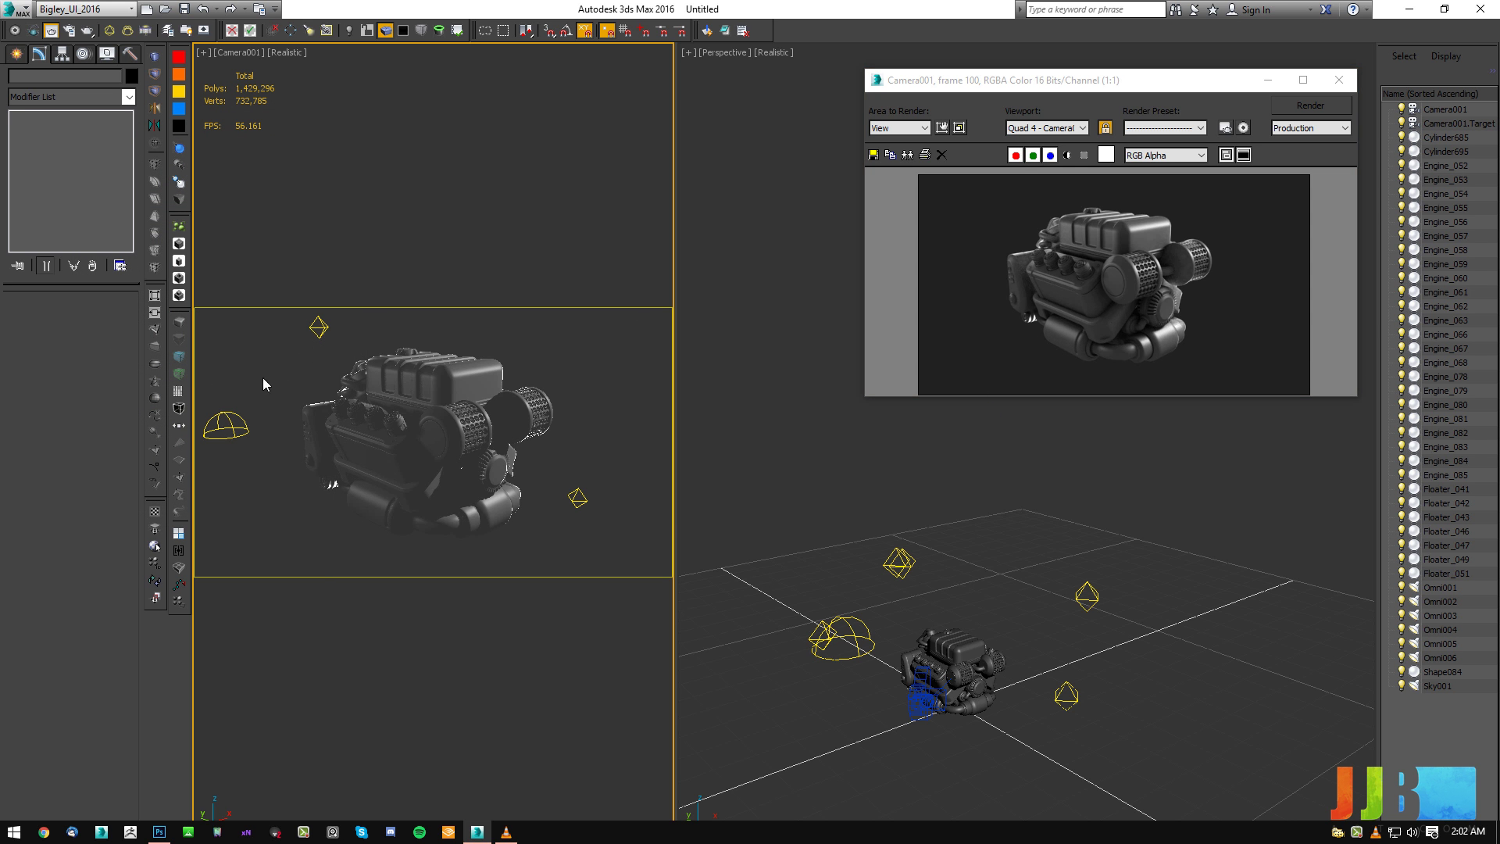
# Set the multipliers of Omni004 and Omni005 to 2.0 in the Light Lister.
pyautogui.click(145, 31)
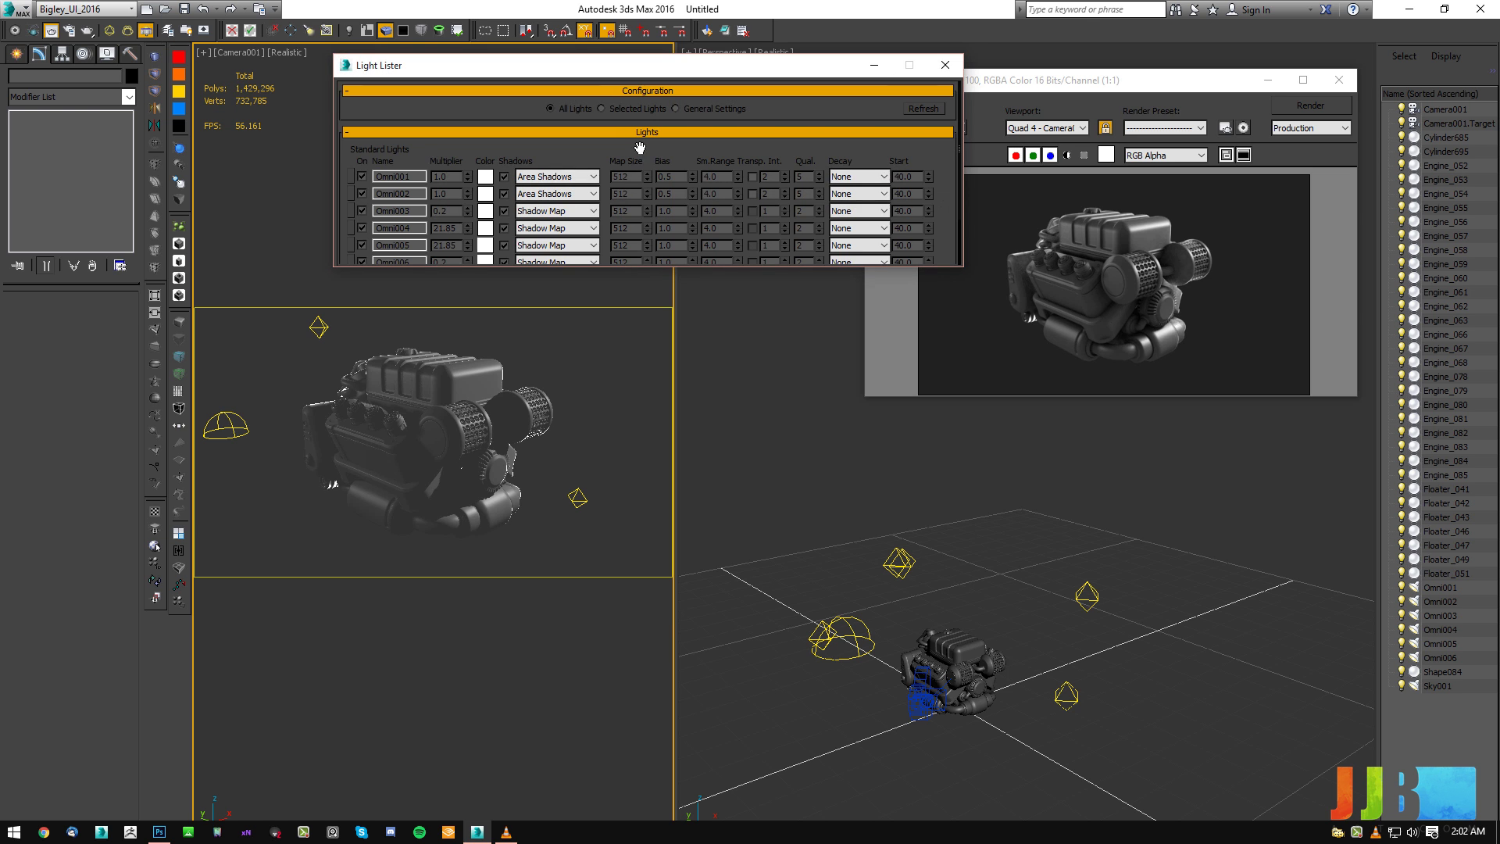
pyautogui.doubleClick(442, 228)
pyautogui.write('10')
pyautogui.press('Return')
pyautogui.doubleClick(445, 245)
pyautogui.write('2')
pyautogui.press('Return')
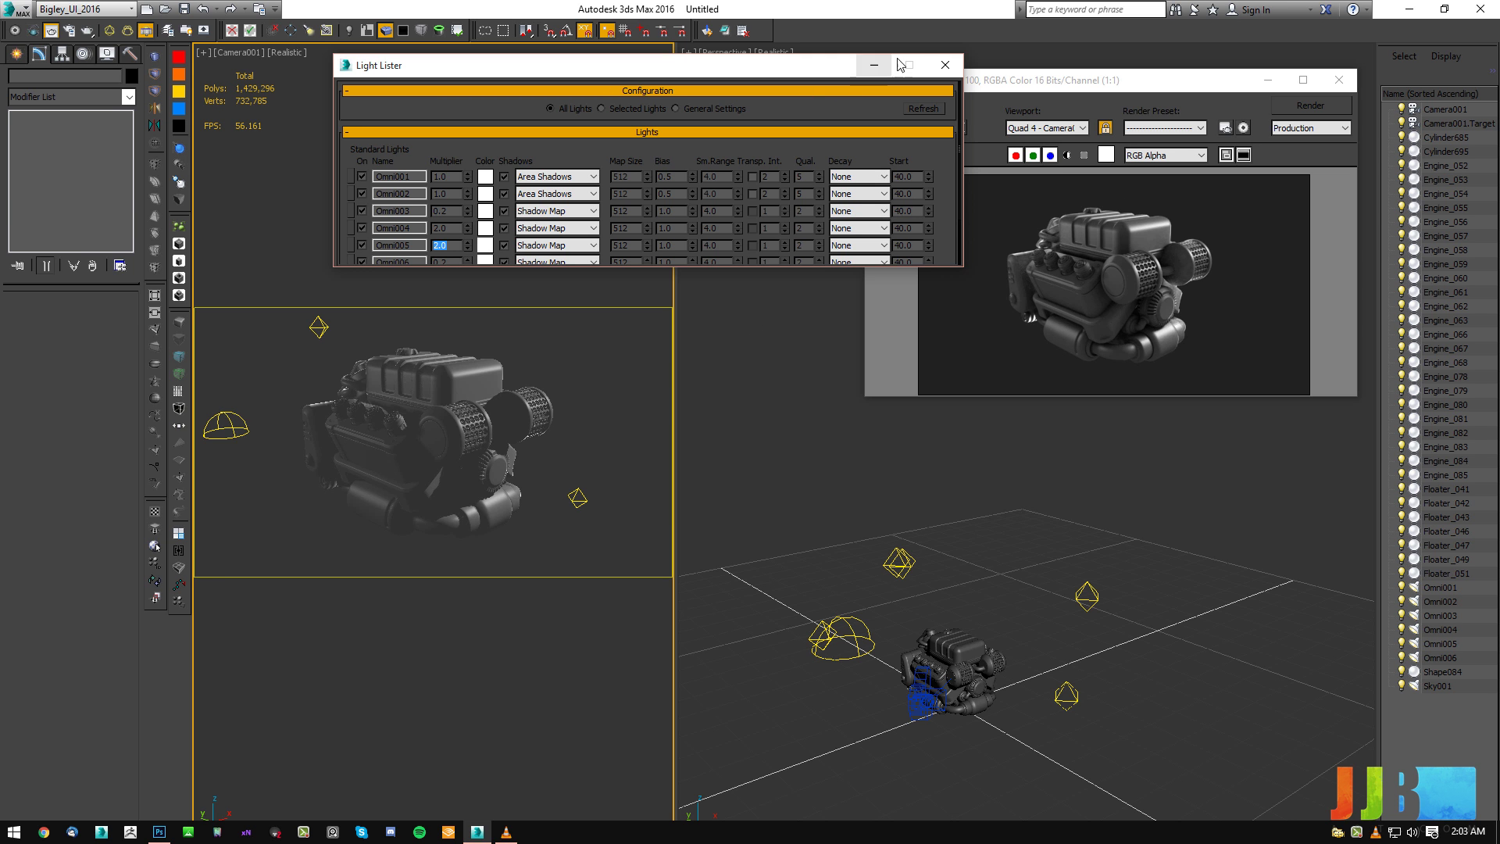
pyautogui.click(945, 66)
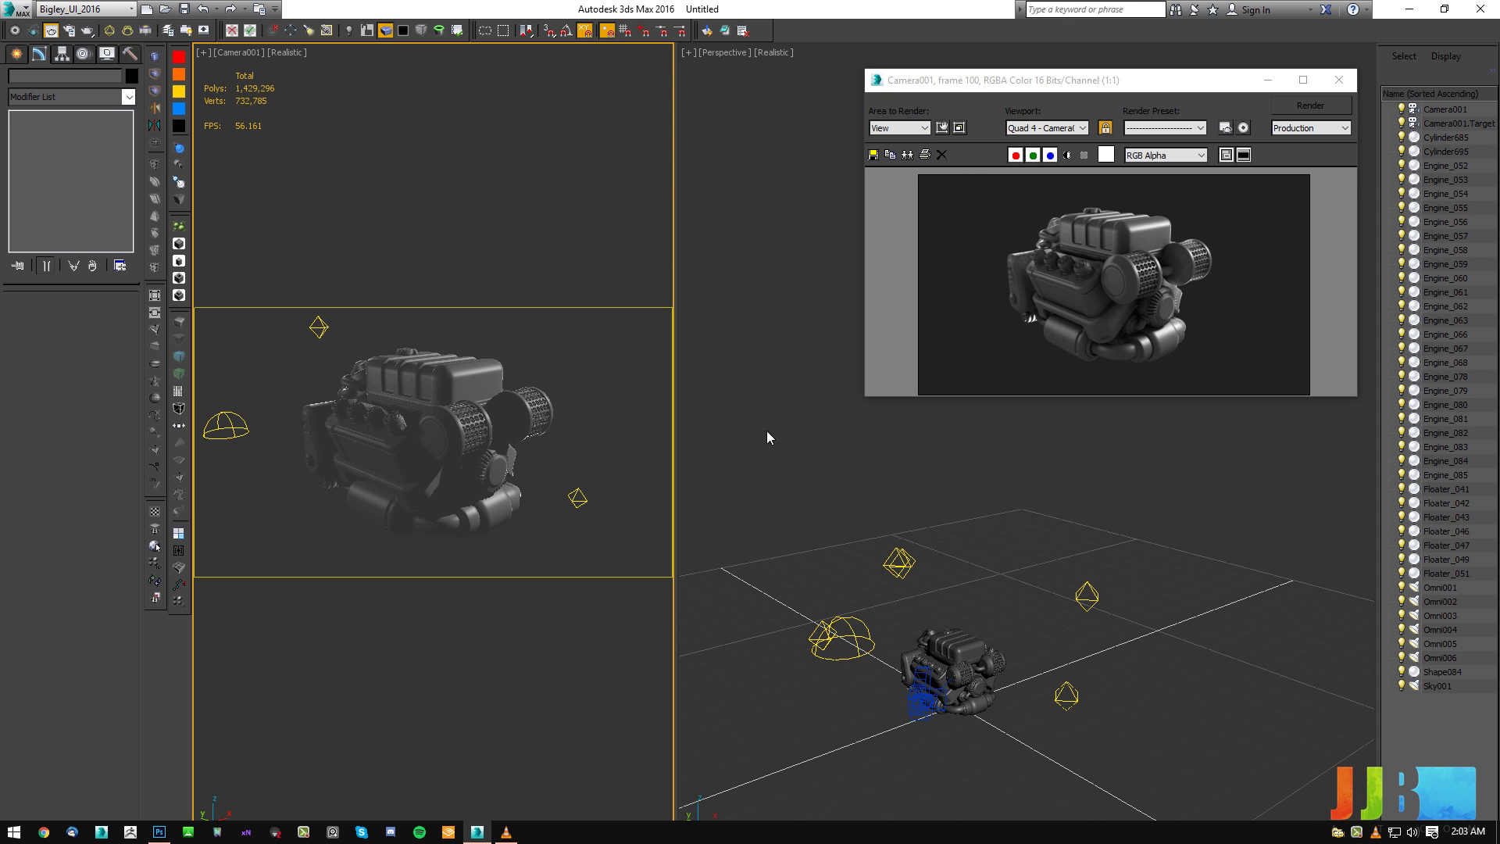
# Move the Highpoly_Dark material's Falloff map from Self-Illumination to Diffuse Color, pasting it as a copy.
pyautogui.rightClick(875, 561)
pyautogui.press('m')
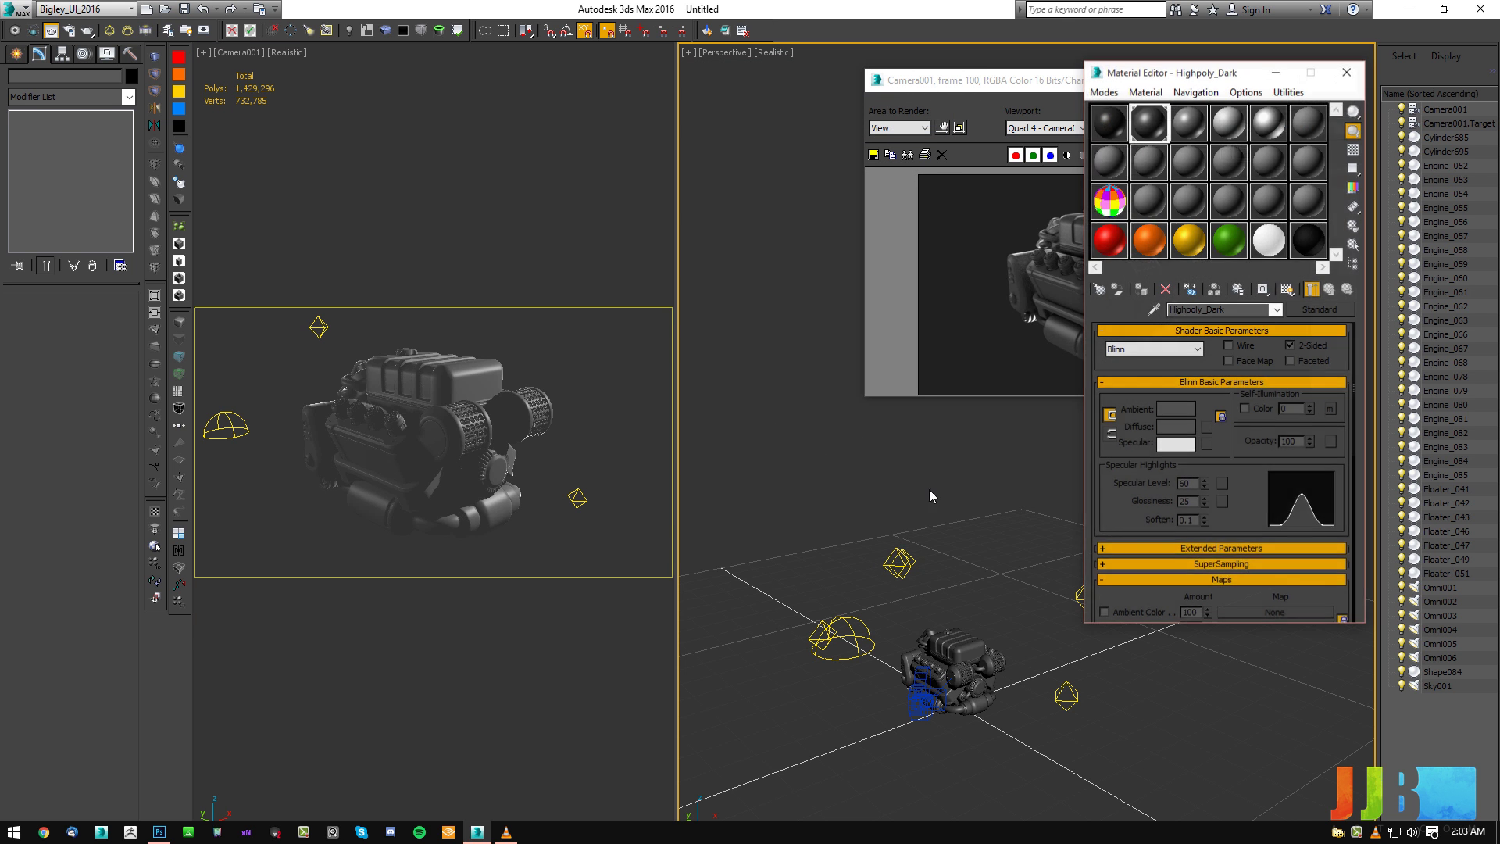
pyautogui.moveTo(1190, 71); pyautogui.dragTo(628, 153)
pyautogui.moveTo(687, 586); pyautogui.dragTo(669, 391)
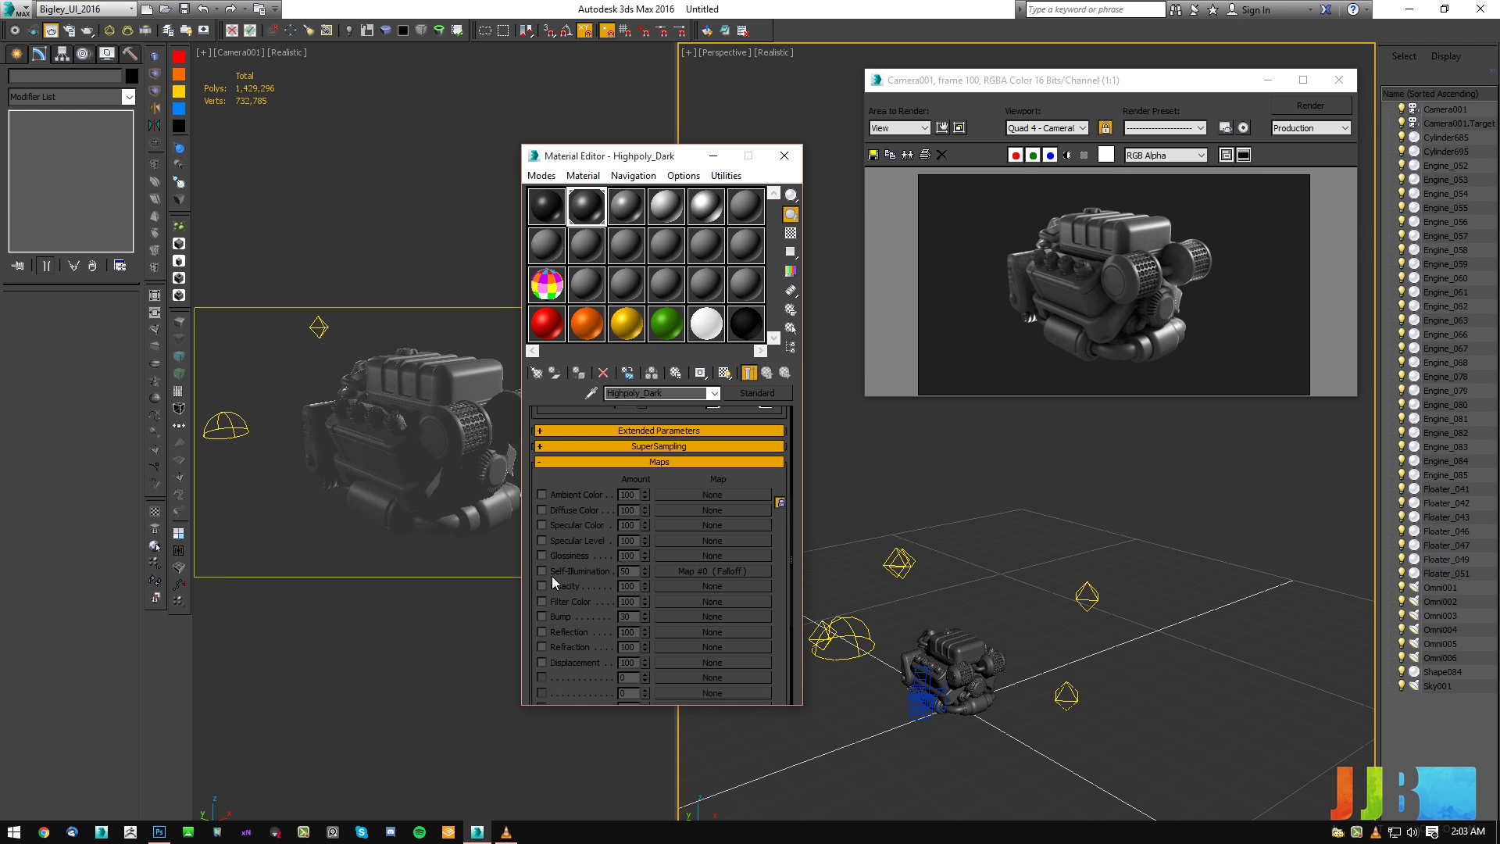
pyautogui.rightClick(683, 567)
pyautogui.click(713, 584)
pyautogui.click(584, 509)
pyautogui.rightClick(676, 514)
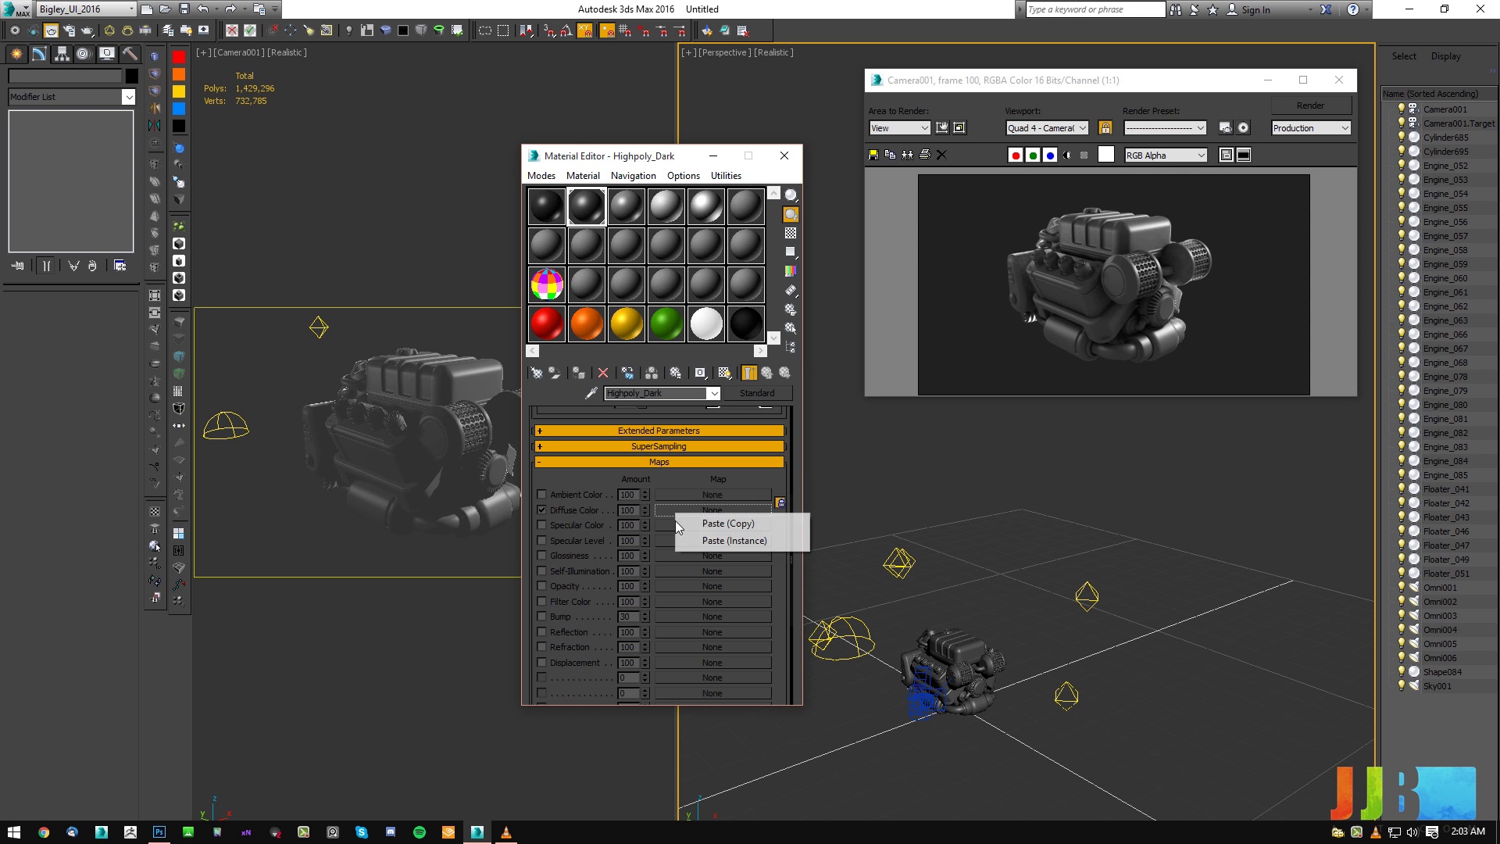
pyautogui.click(717, 524)
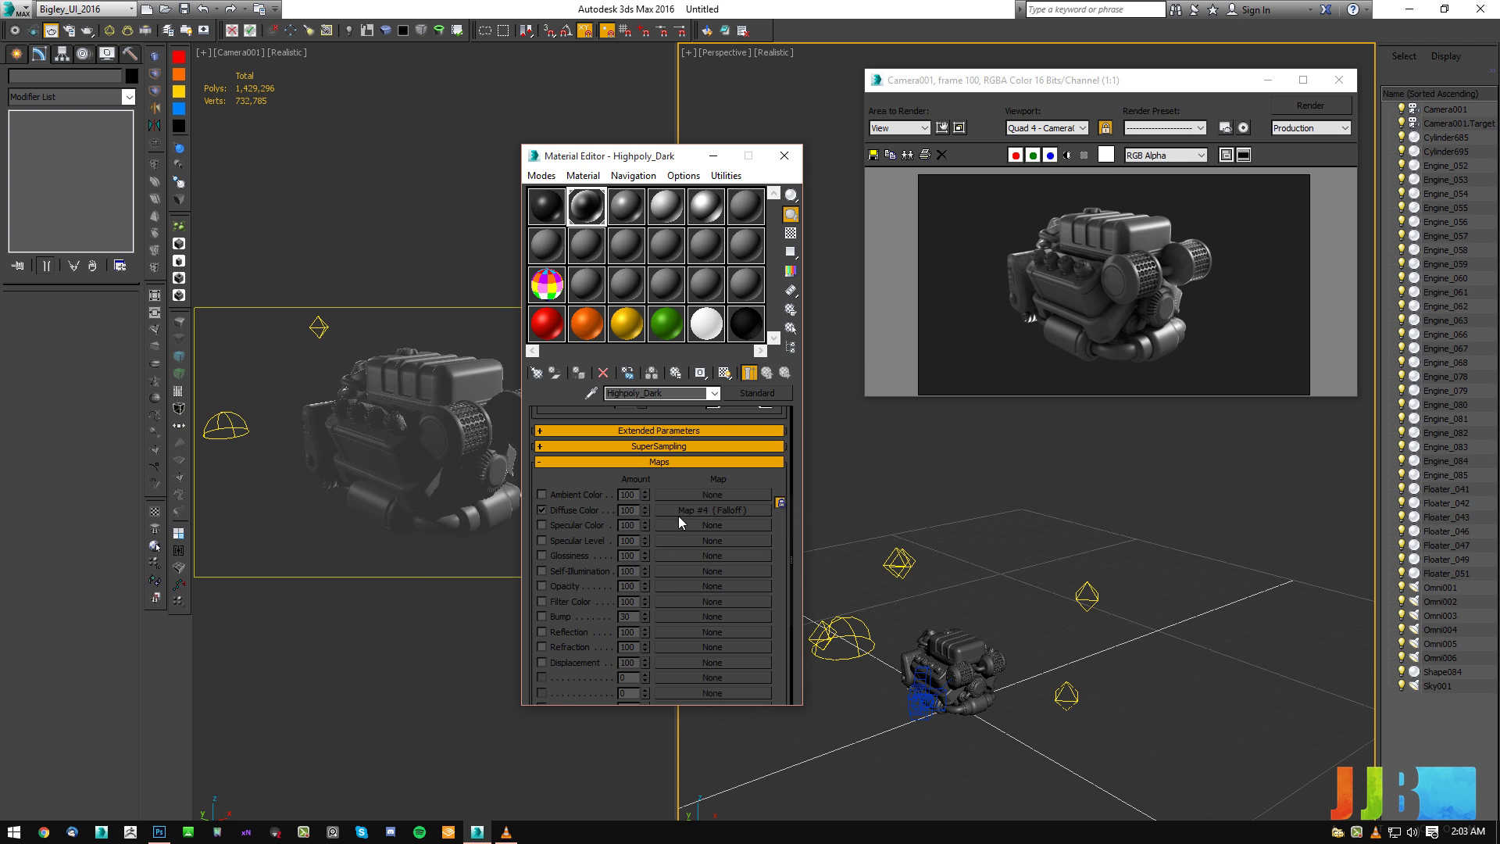
# Copy the material's grey ambient colour into the front colour of the Diffuse Color Falloff map.
pyautogui.click(703, 510)
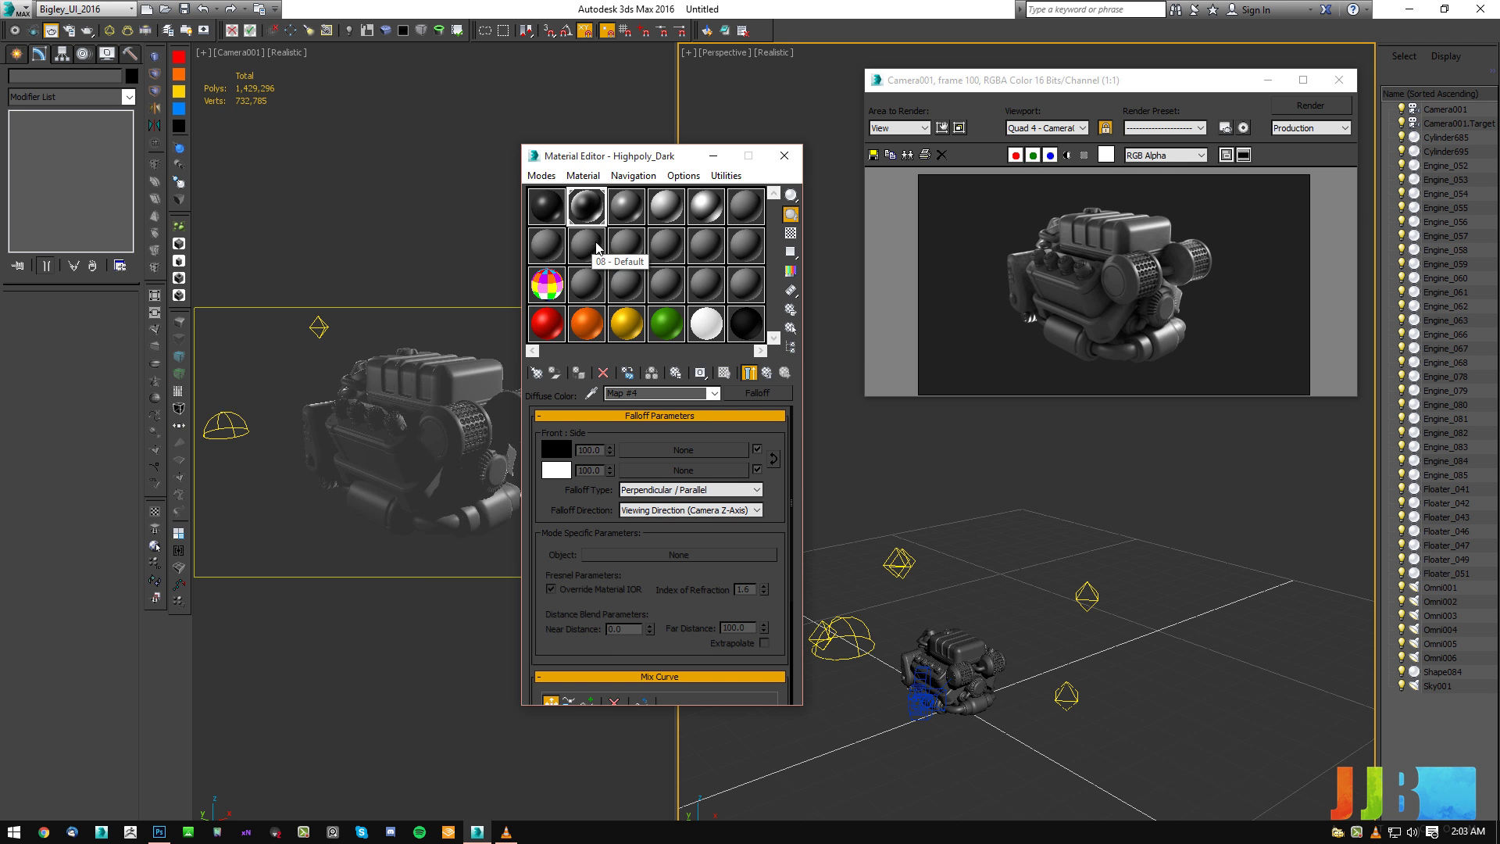
pyautogui.click(766, 373)
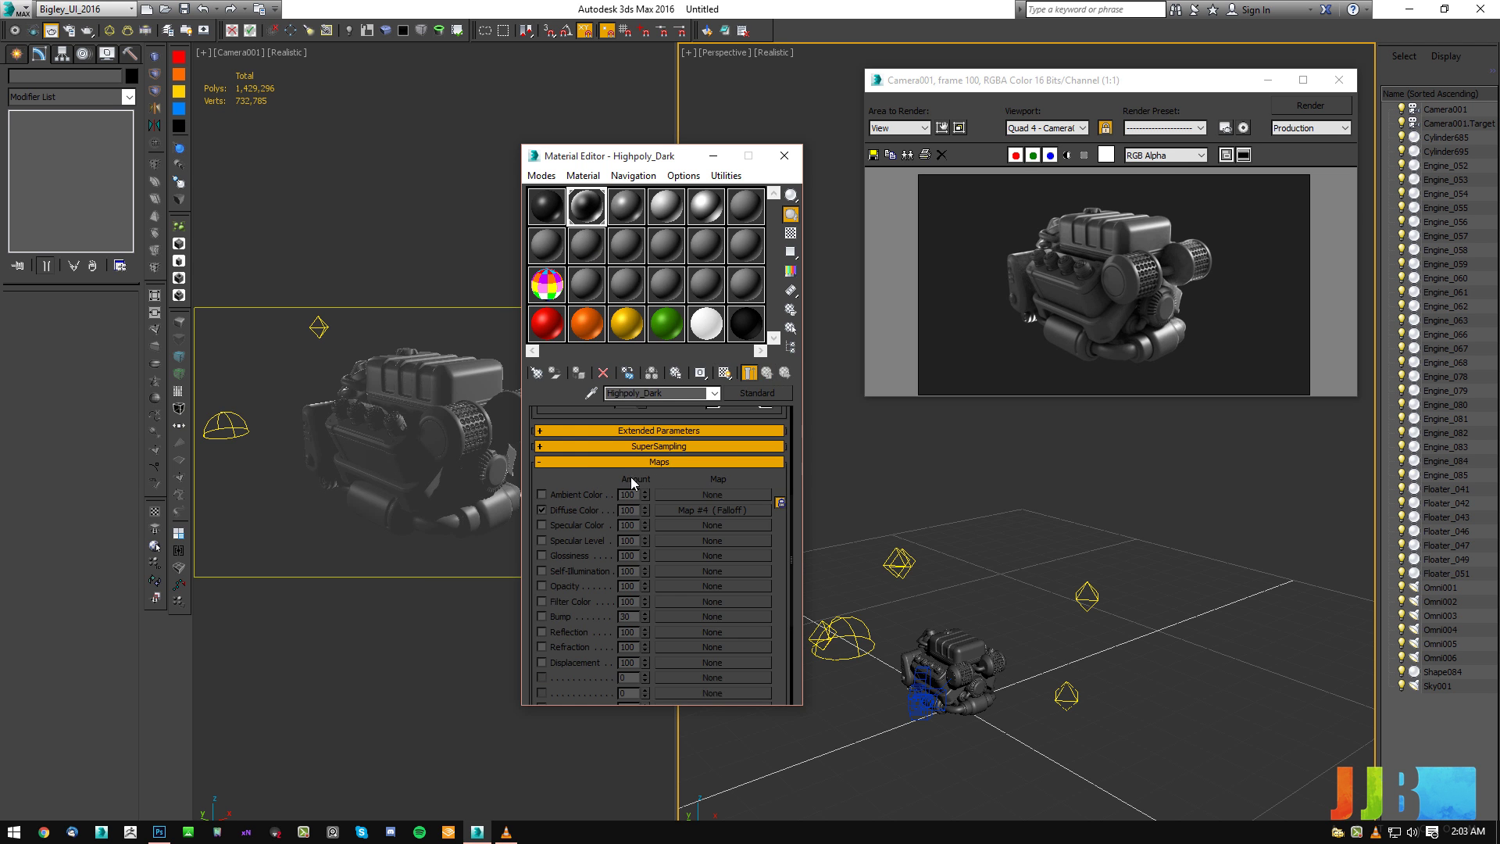
pyautogui.rightClick(610, 494)
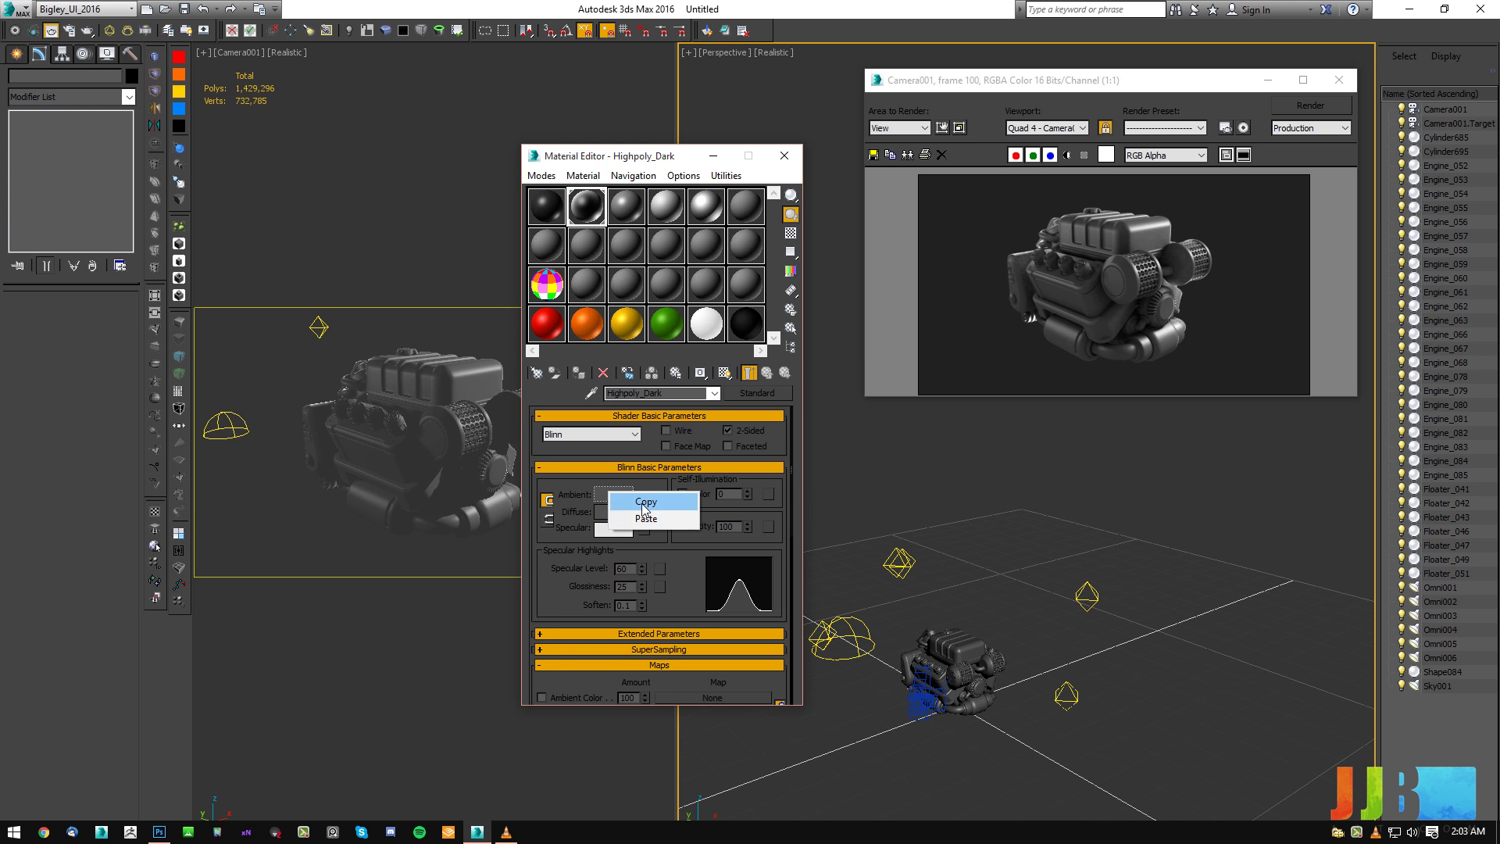
pyautogui.click(592, 222)
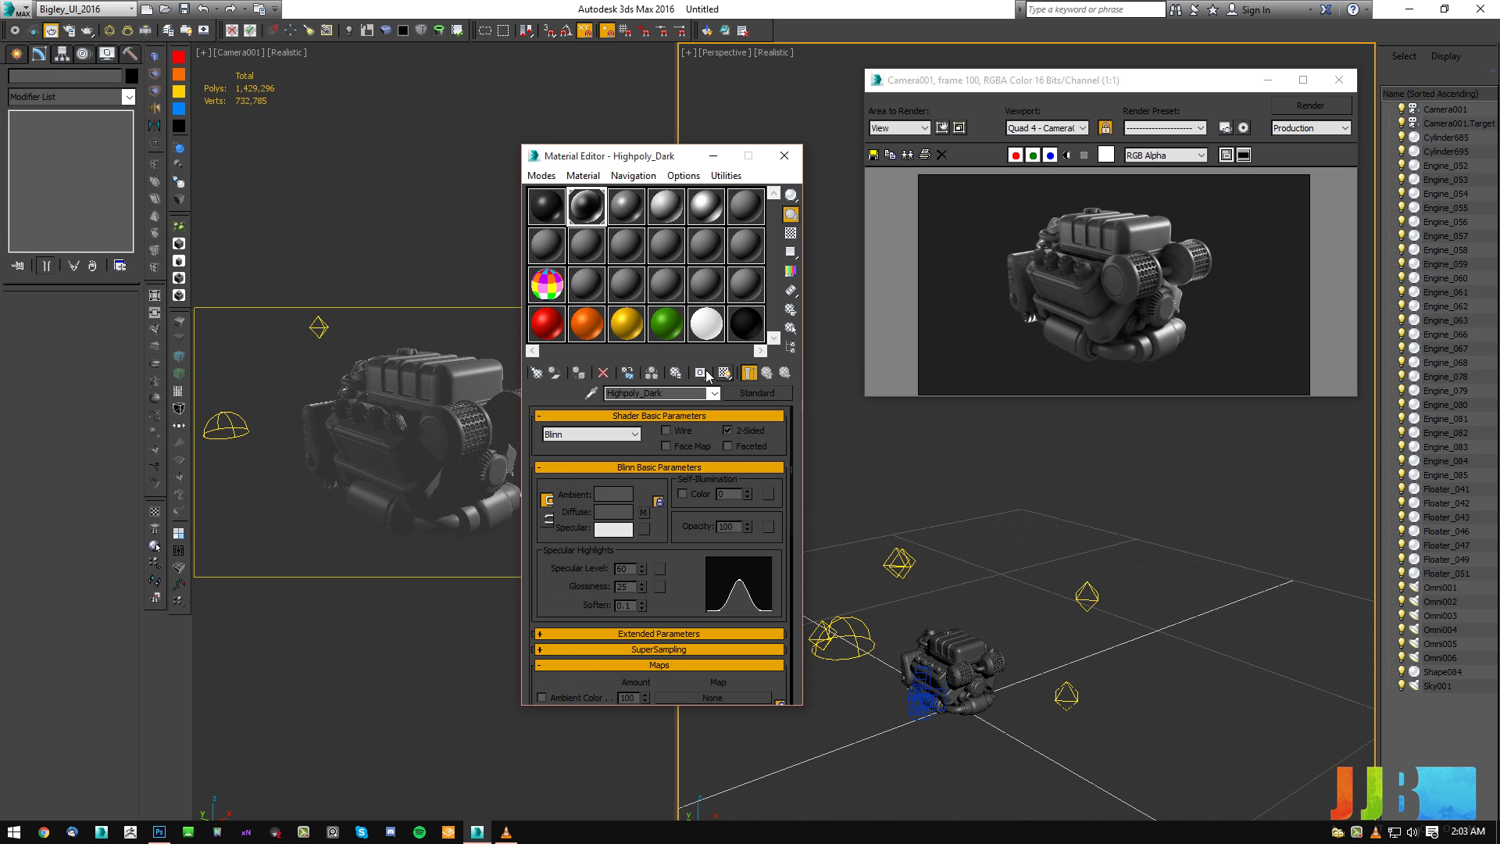
pyautogui.moveTo(681, 538); pyautogui.dragTo(682, 464)
pyautogui.click(711, 533)
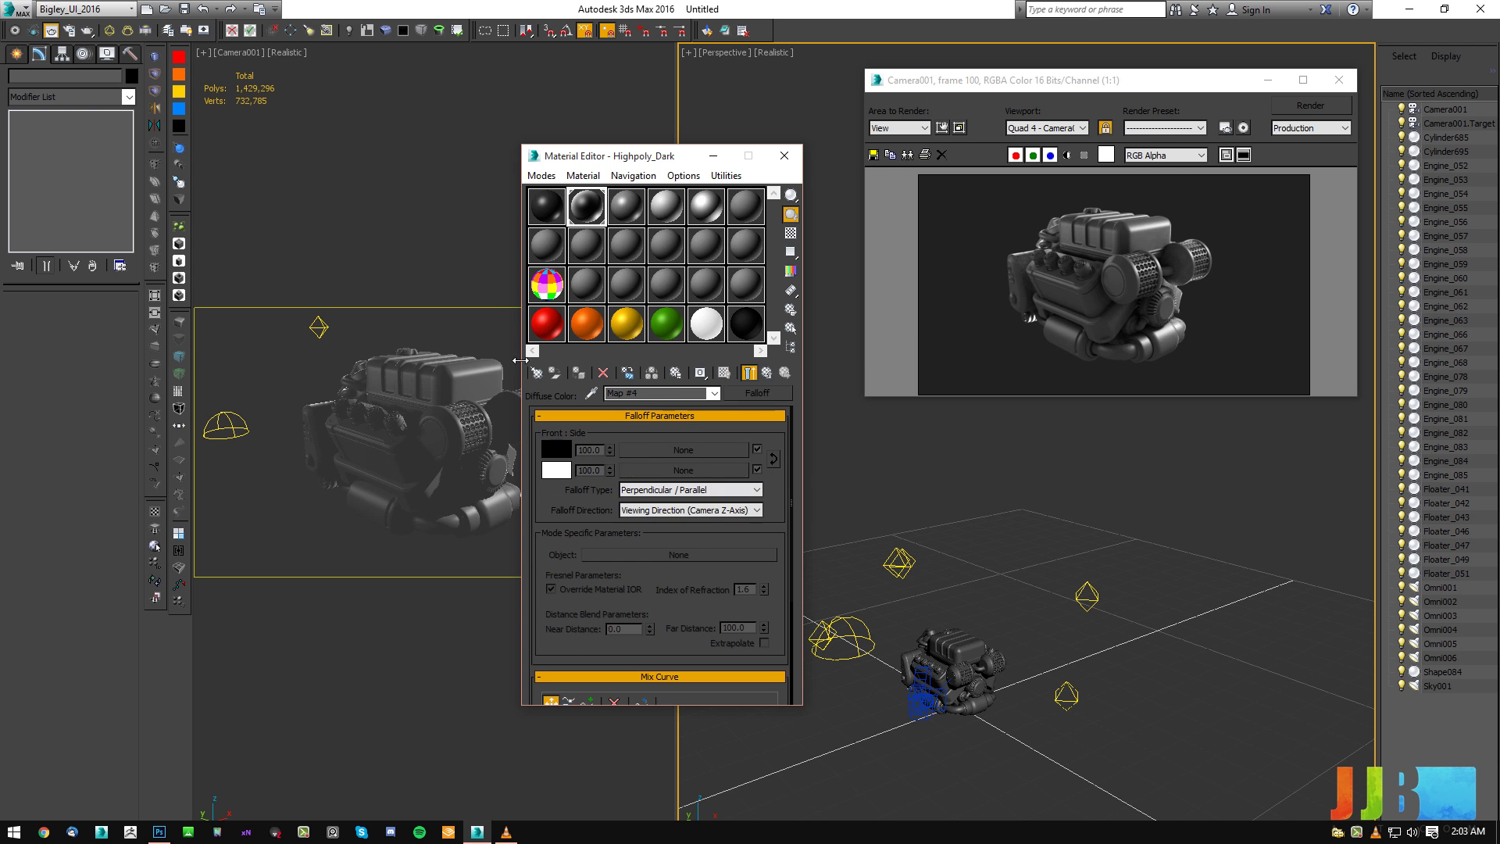
pyautogui.rightClick(569, 451)
pyautogui.click(588, 473)
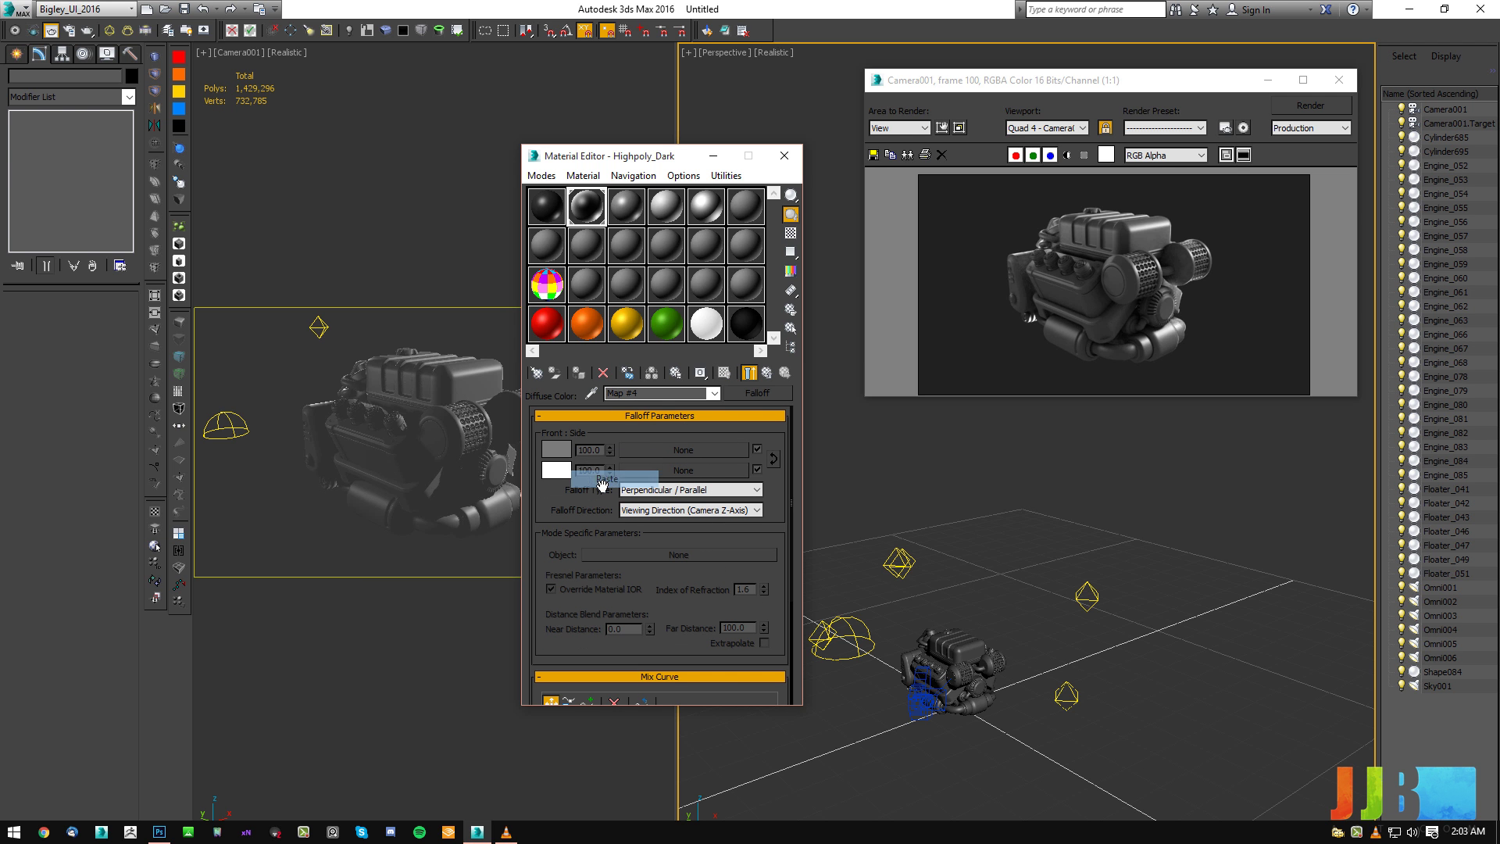
# Set the Falloff Type of the Diffuse Color Falloff map to Fresnel, keeping its white side colour.
pyautogui.click(559, 471)
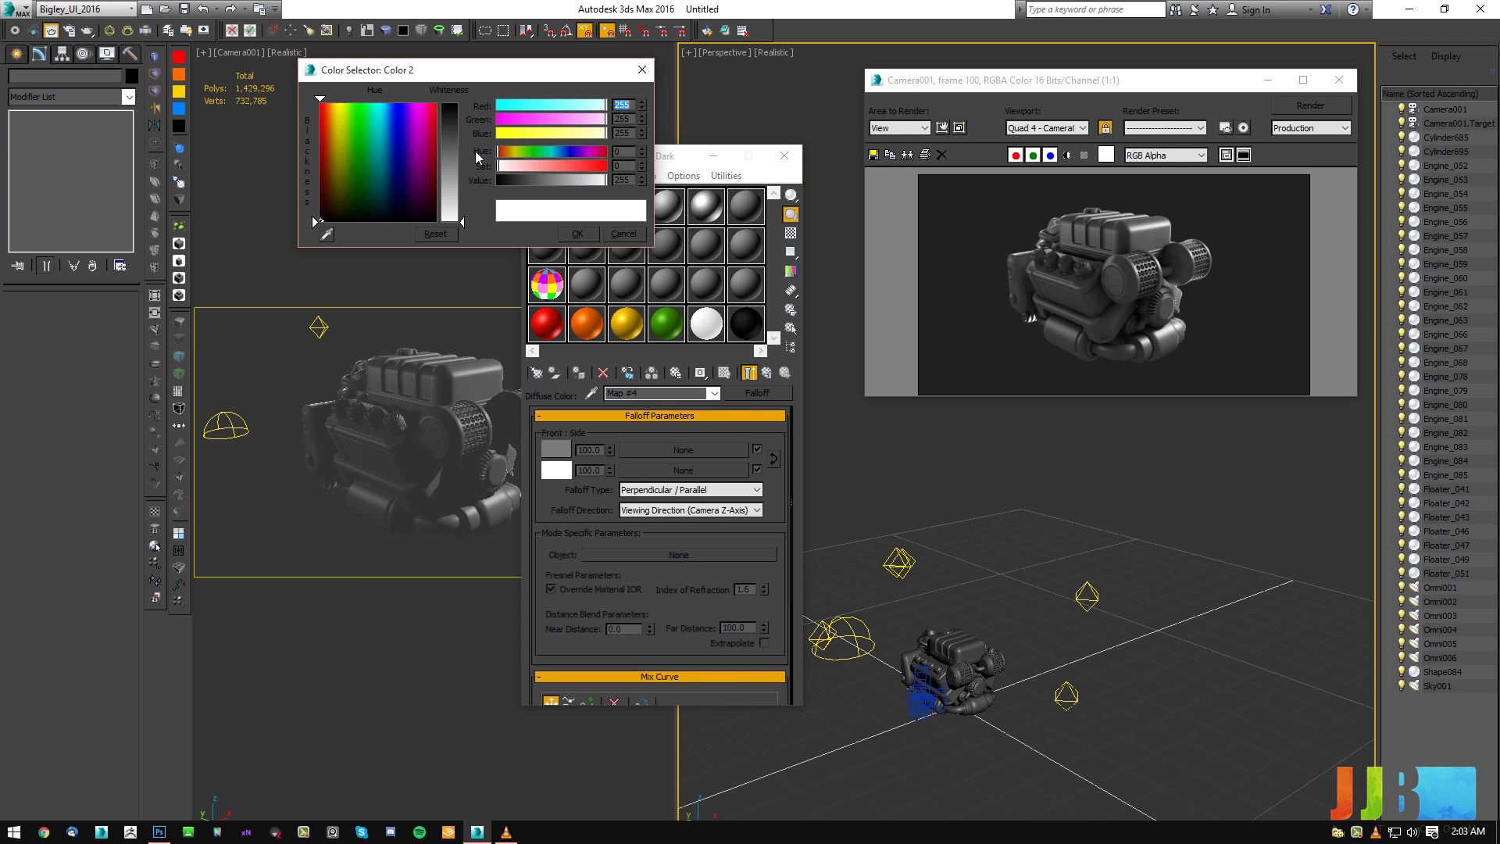
pyautogui.click(570, 235)
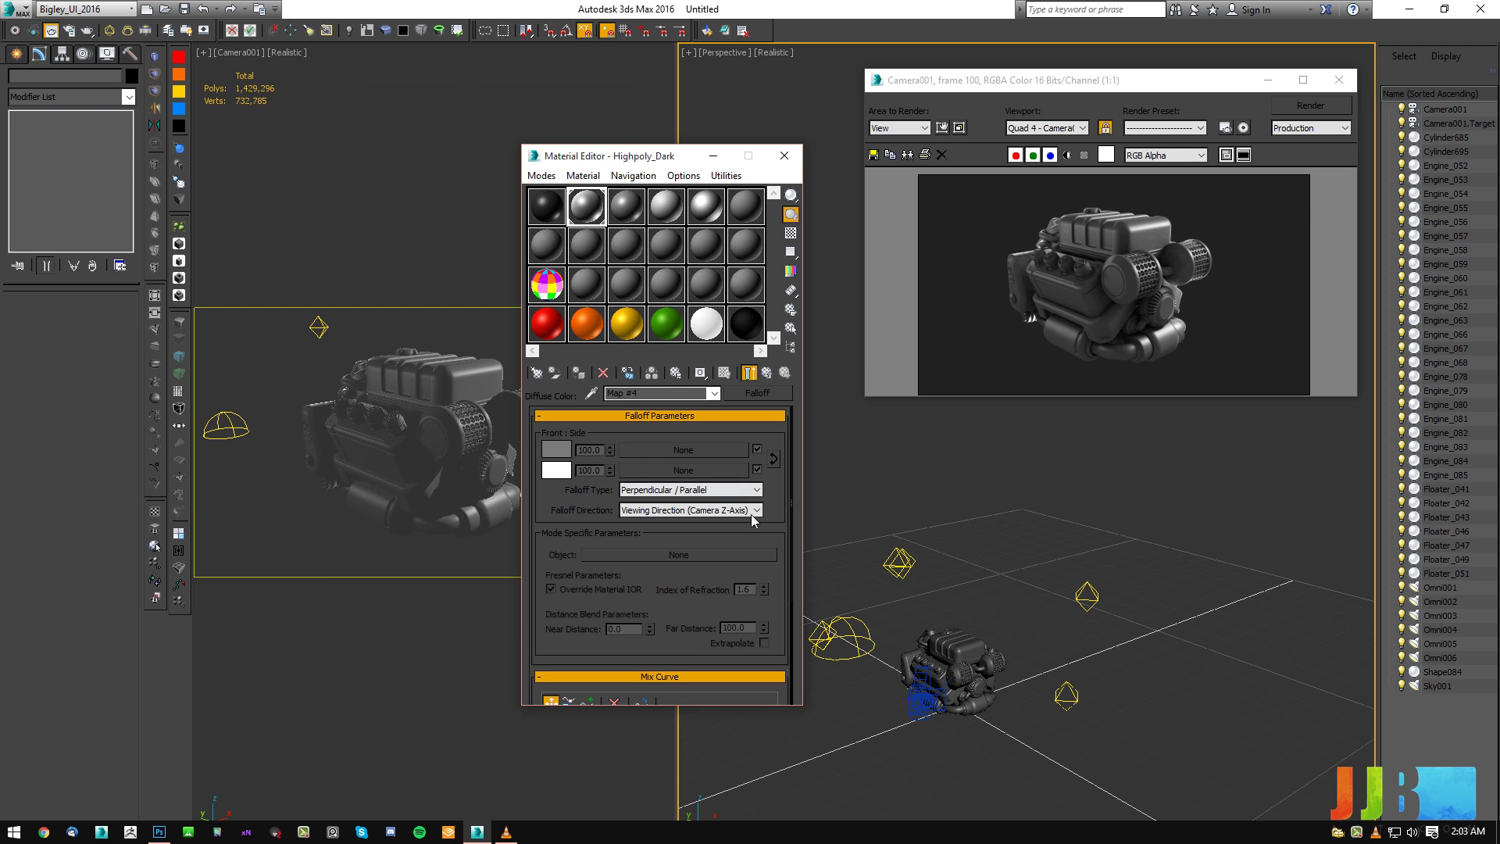
pyautogui.scroll(-1, 779, 511)
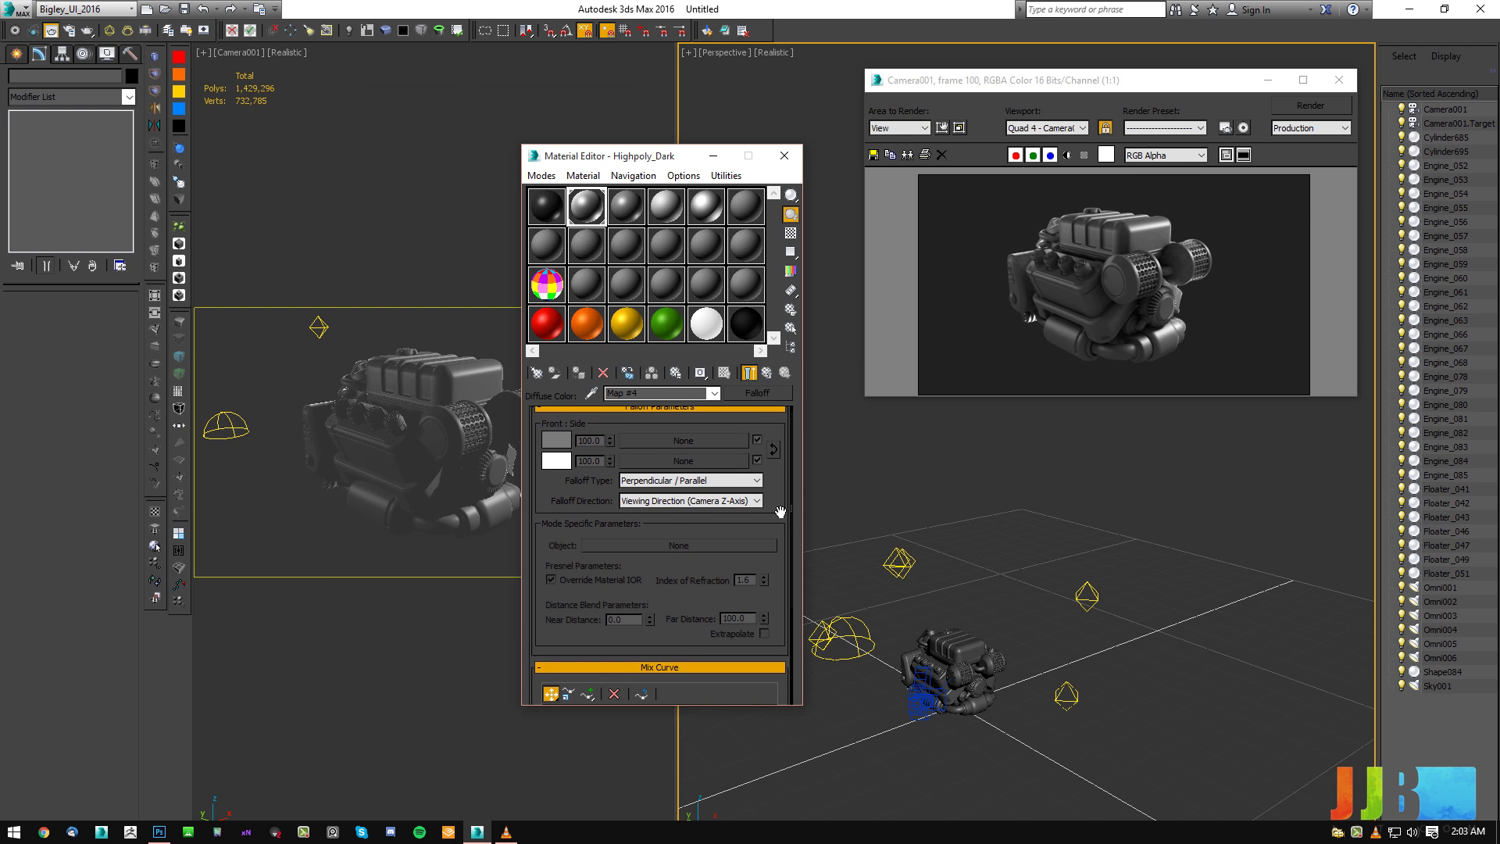
pyautogui.scroll(-5, 779, 511)
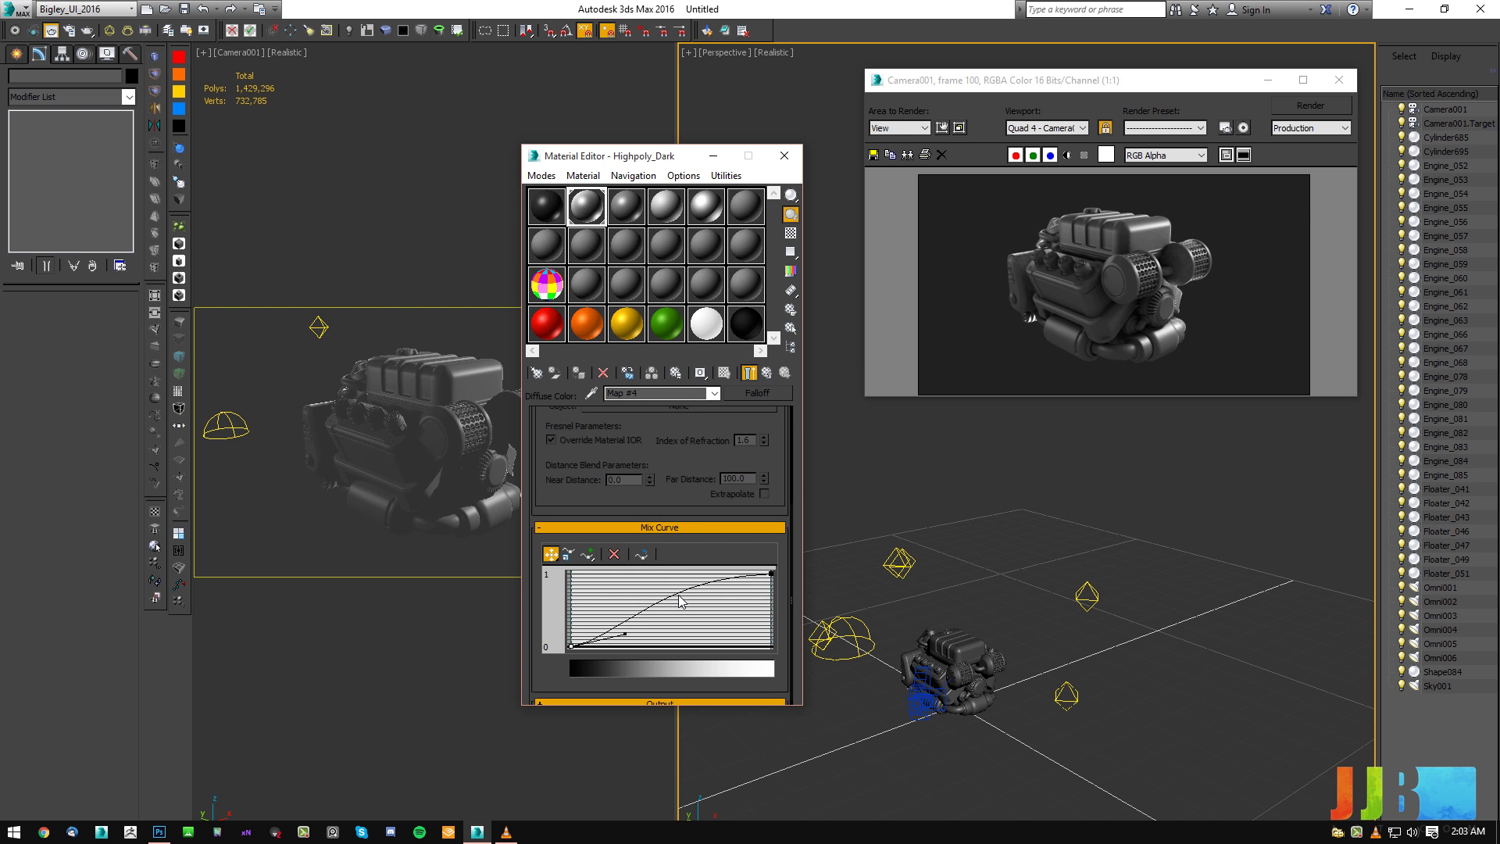
pyautogui.moveTo(780, 490); pyautogui.dragTo(766, 686)
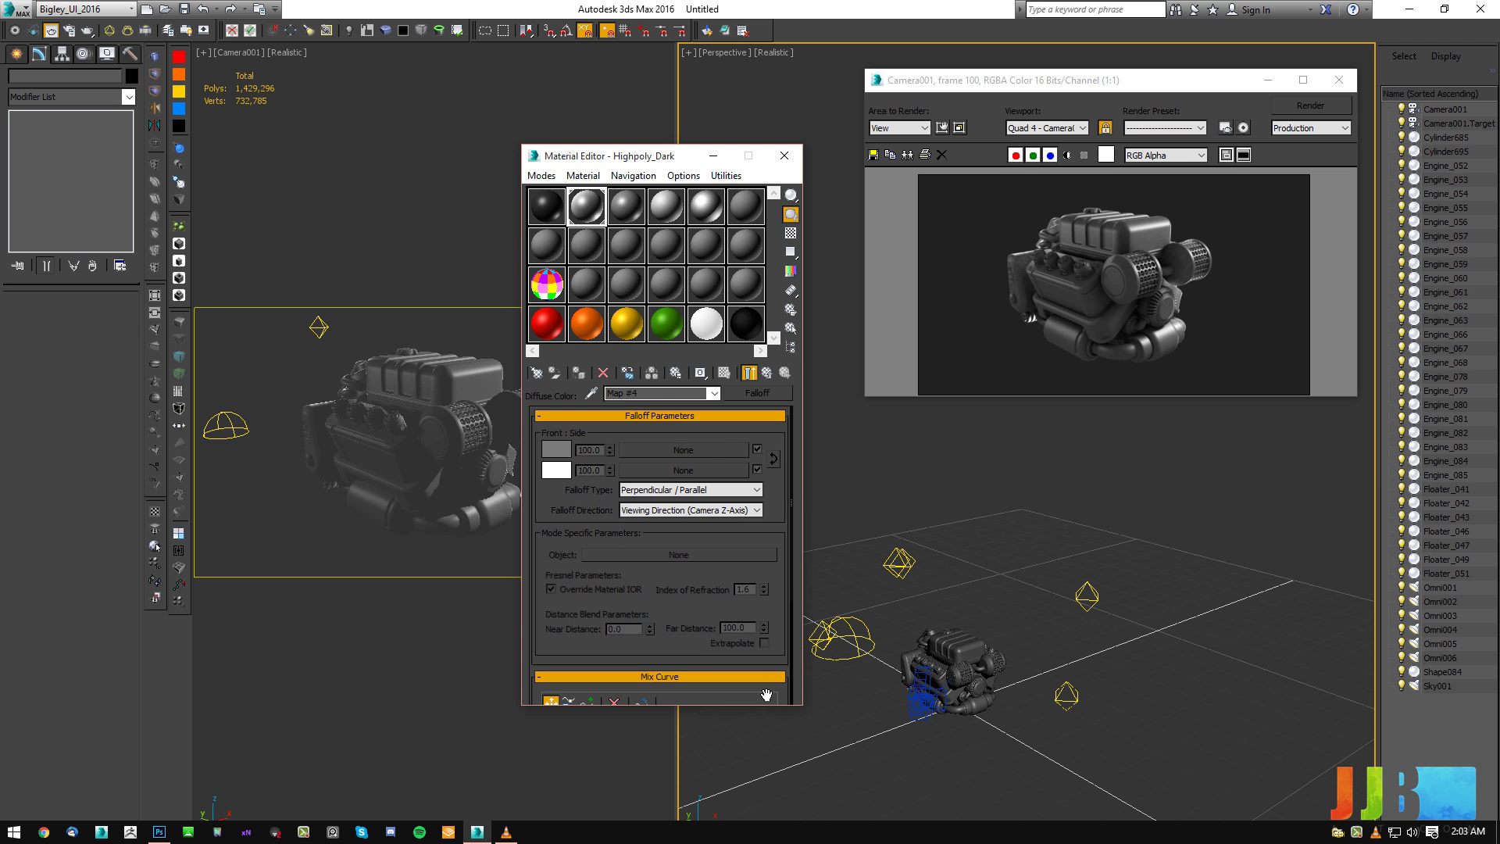
pyautogui.moveTo(775, 526); pyautogui.dragTo(774, 524)
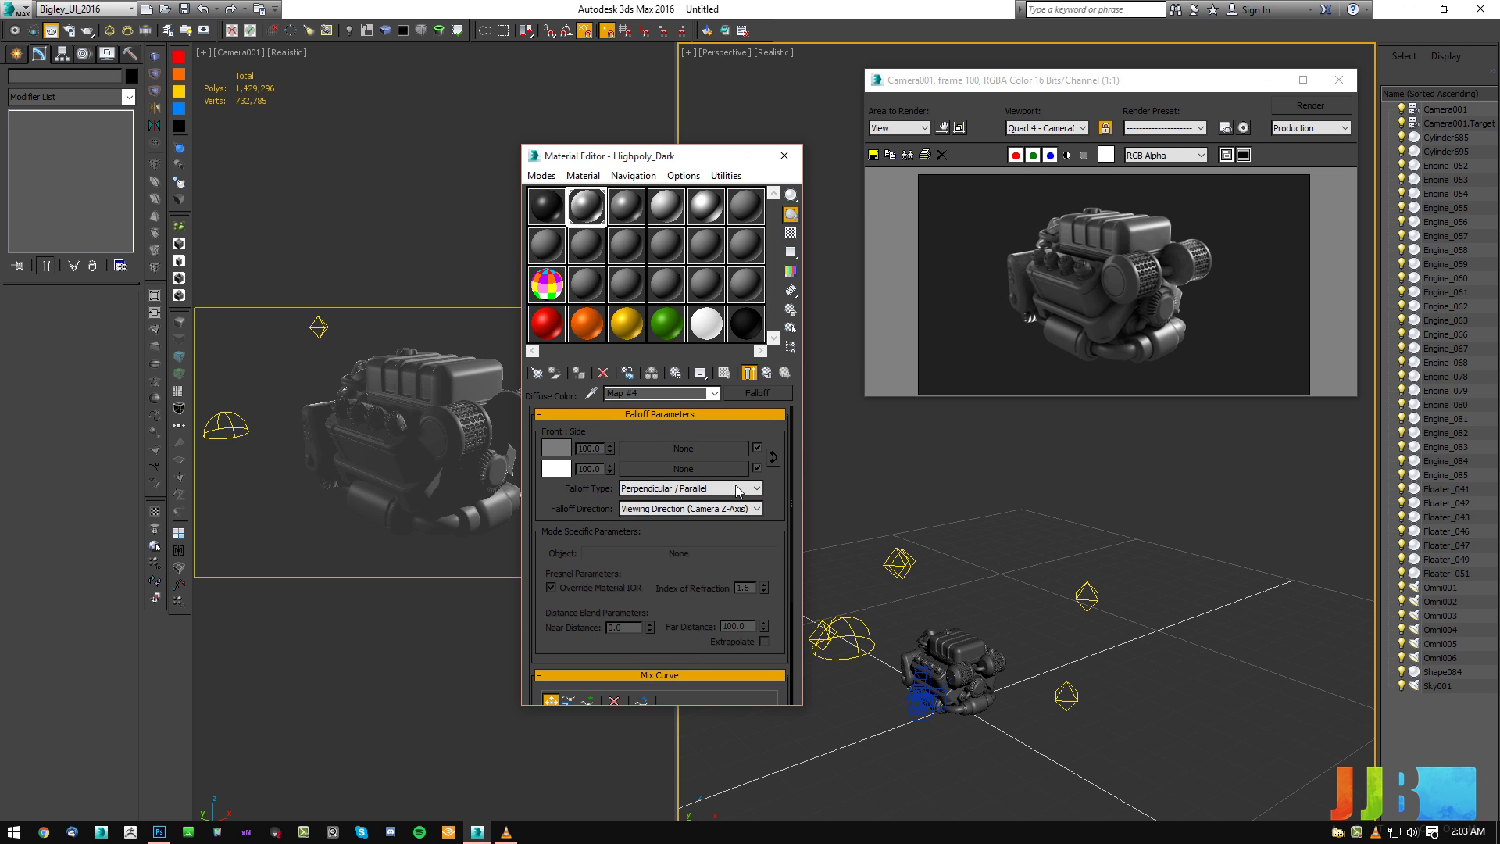
pyautogui.click(671, 489)
pyautogui.click(656, 523)
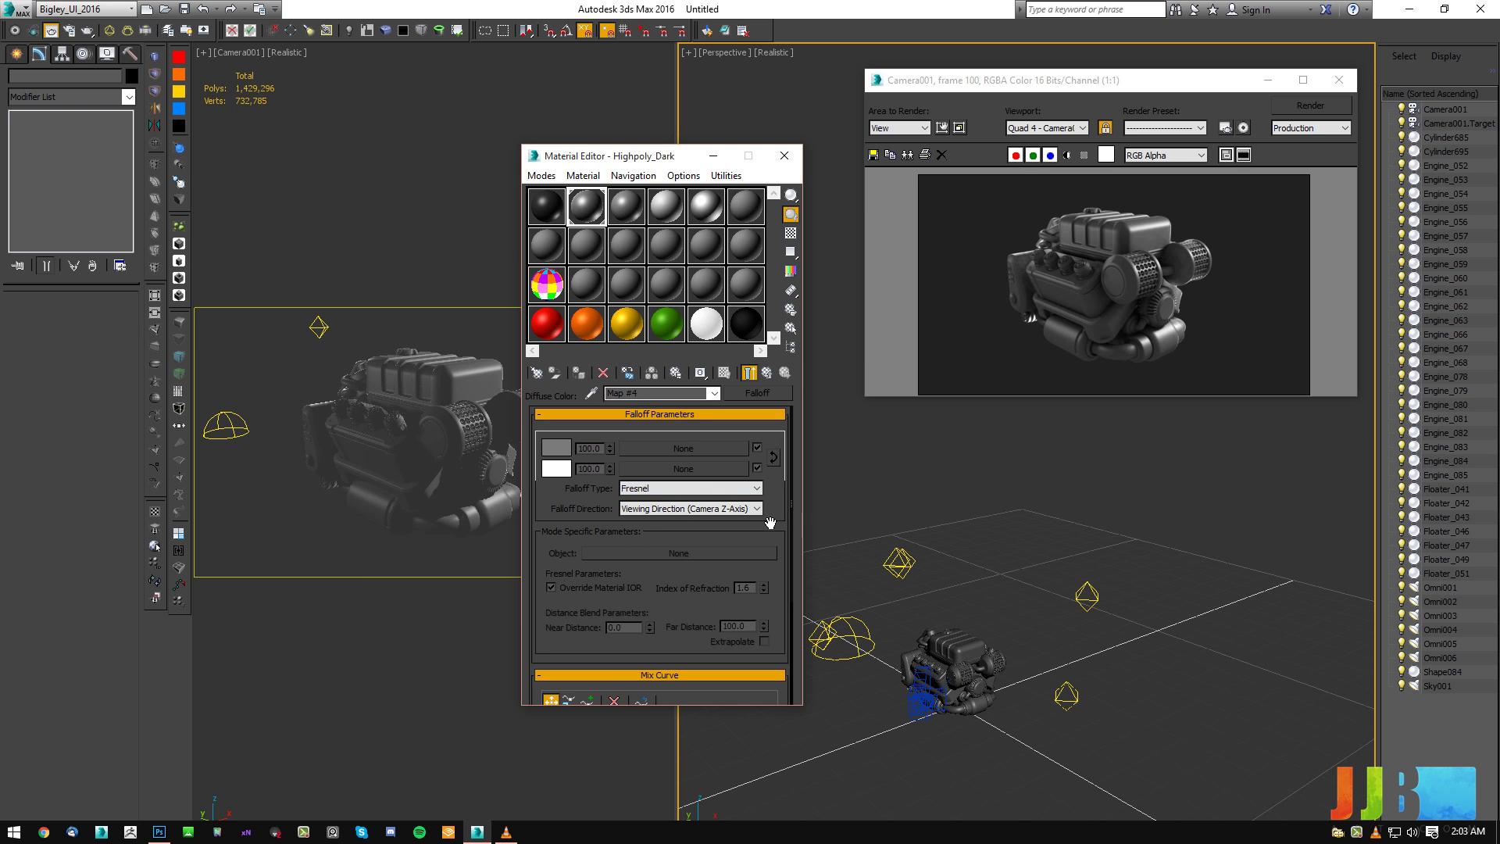
# Adjust the tangent handle on the Falloff map's Mix Curve start point, then close the Material Editor.
pyautogui.scroll(-3, 768, 523)
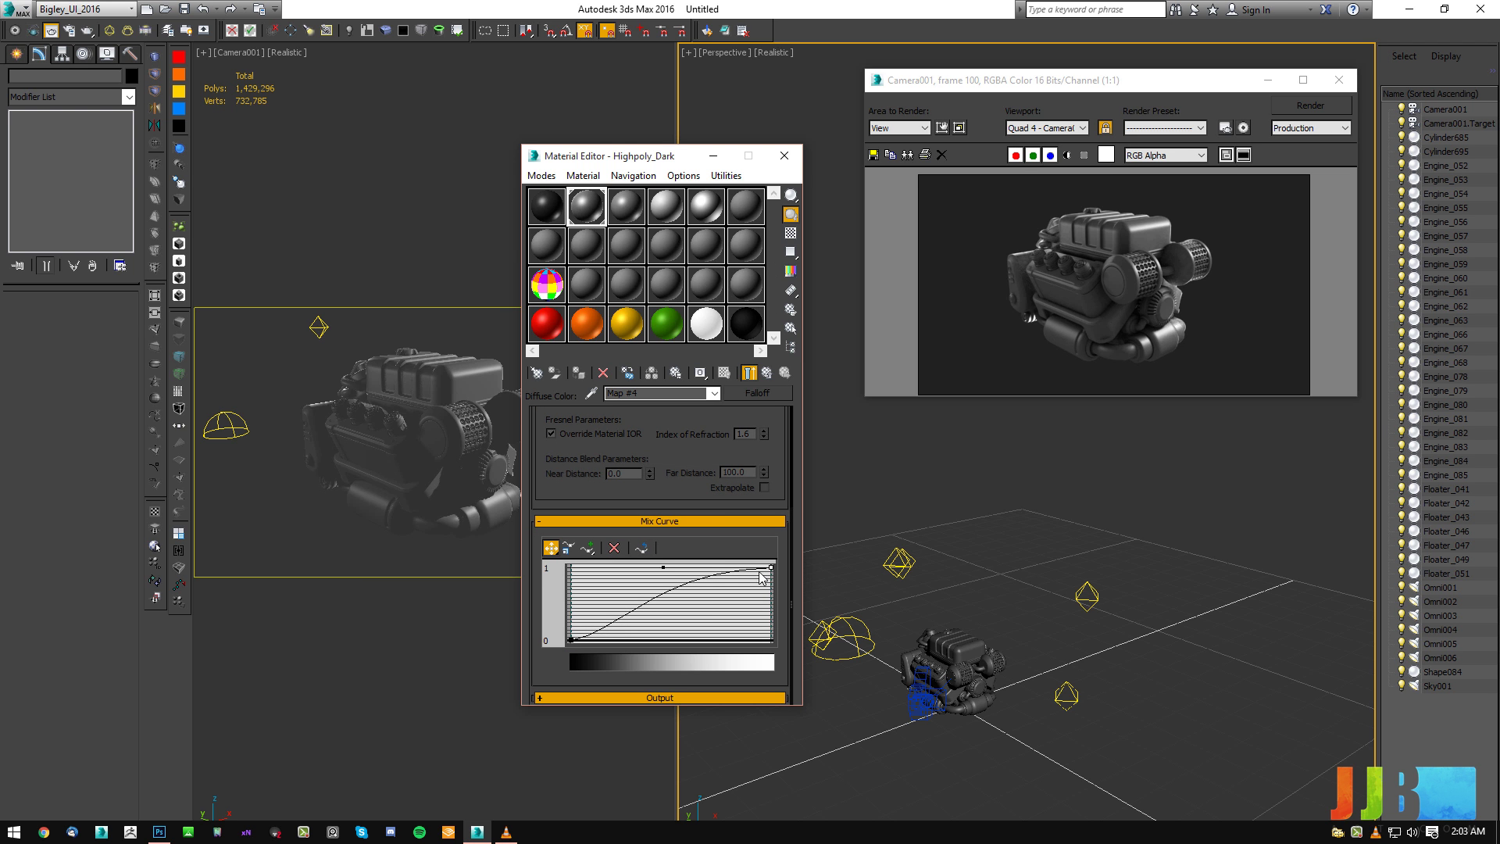
pyautogui.click(572, 641)
pyautogui.moveTo(624, 628); pyautogui.dragTo(632, 631)
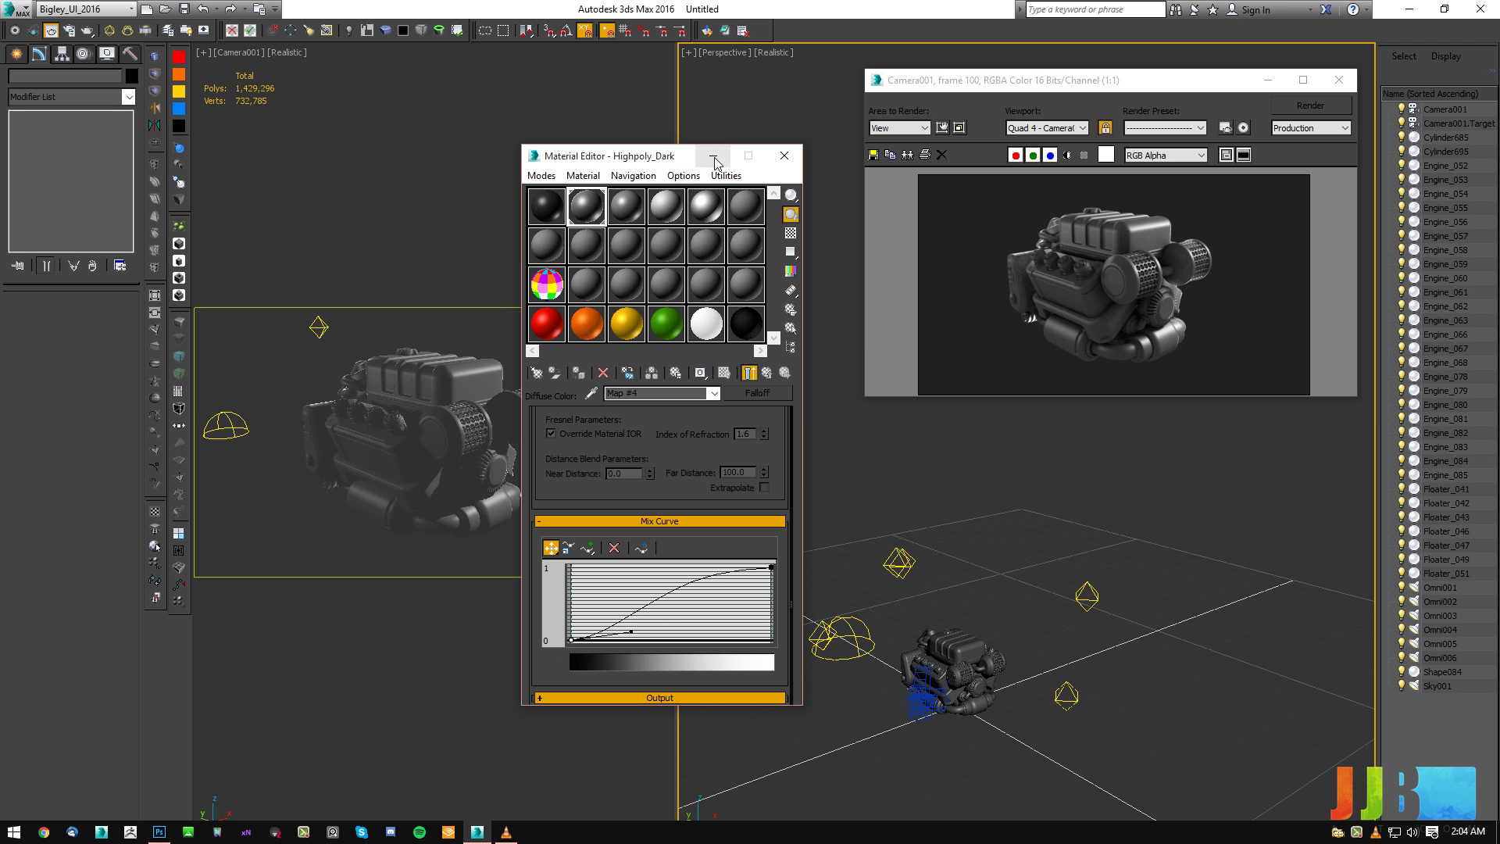
pyautogui.click(777, 160)
# Enlarge the rendered frame window and render the camera view again with the Fresnel falloff.
pyautogui.scroll(1, 1123, 288)
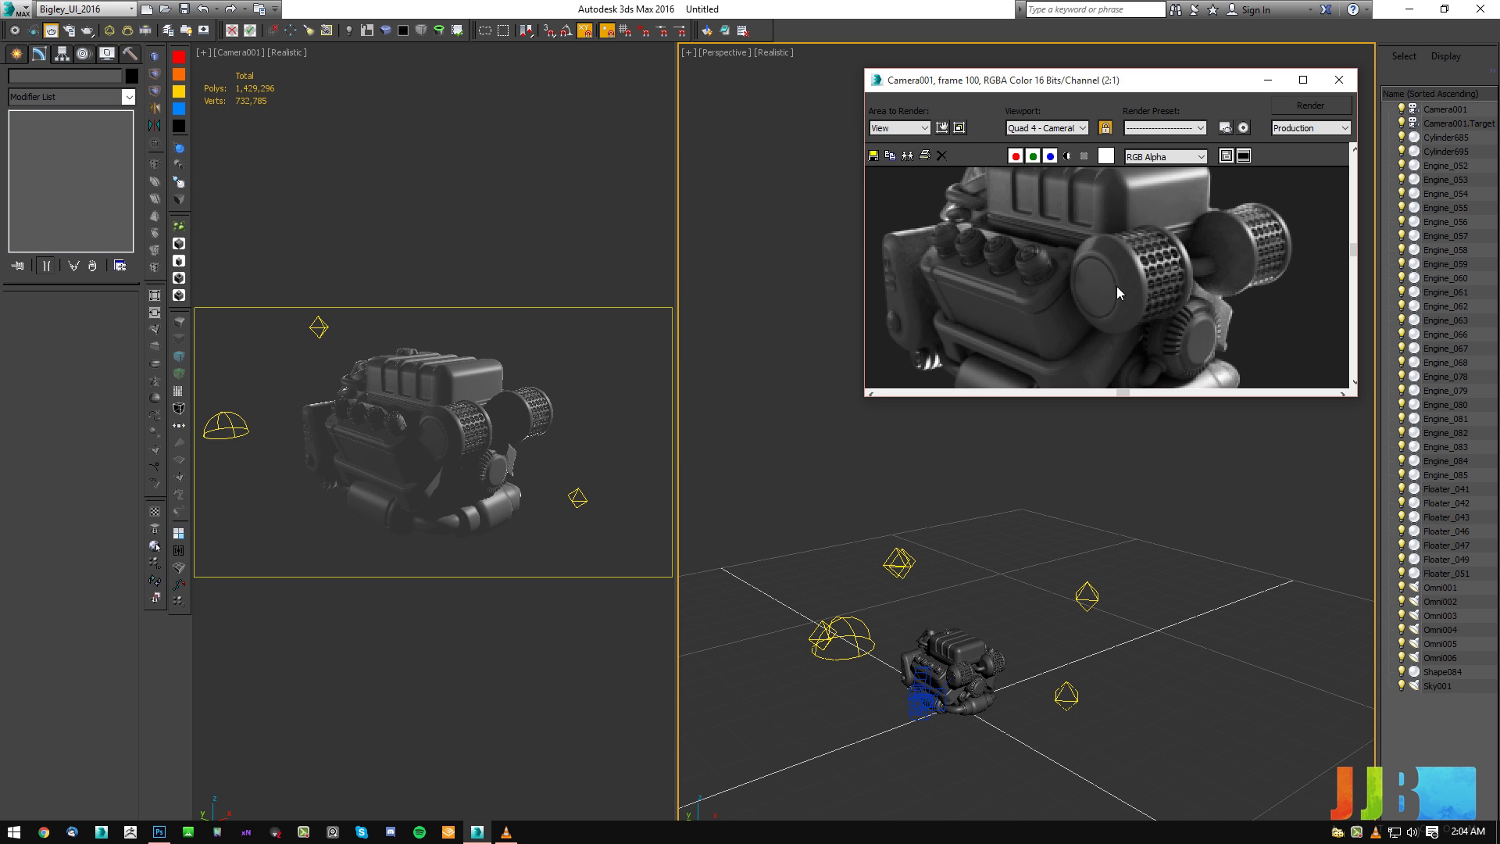
pyautogui.moveTo(1118, 394); pyautogui.dragTo(1118, 554)
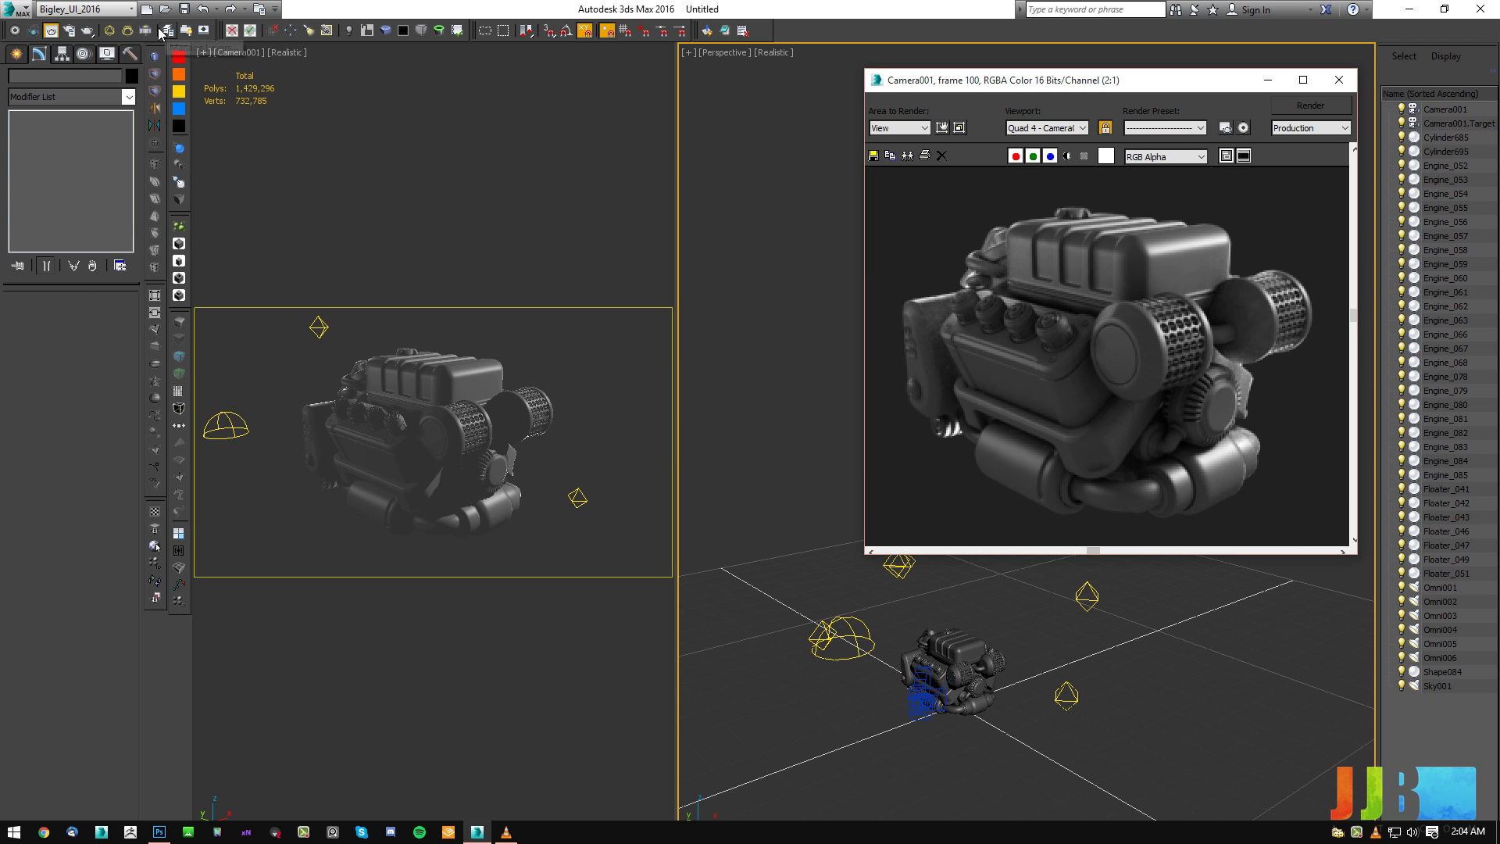
pyautogui.click(88, 30)
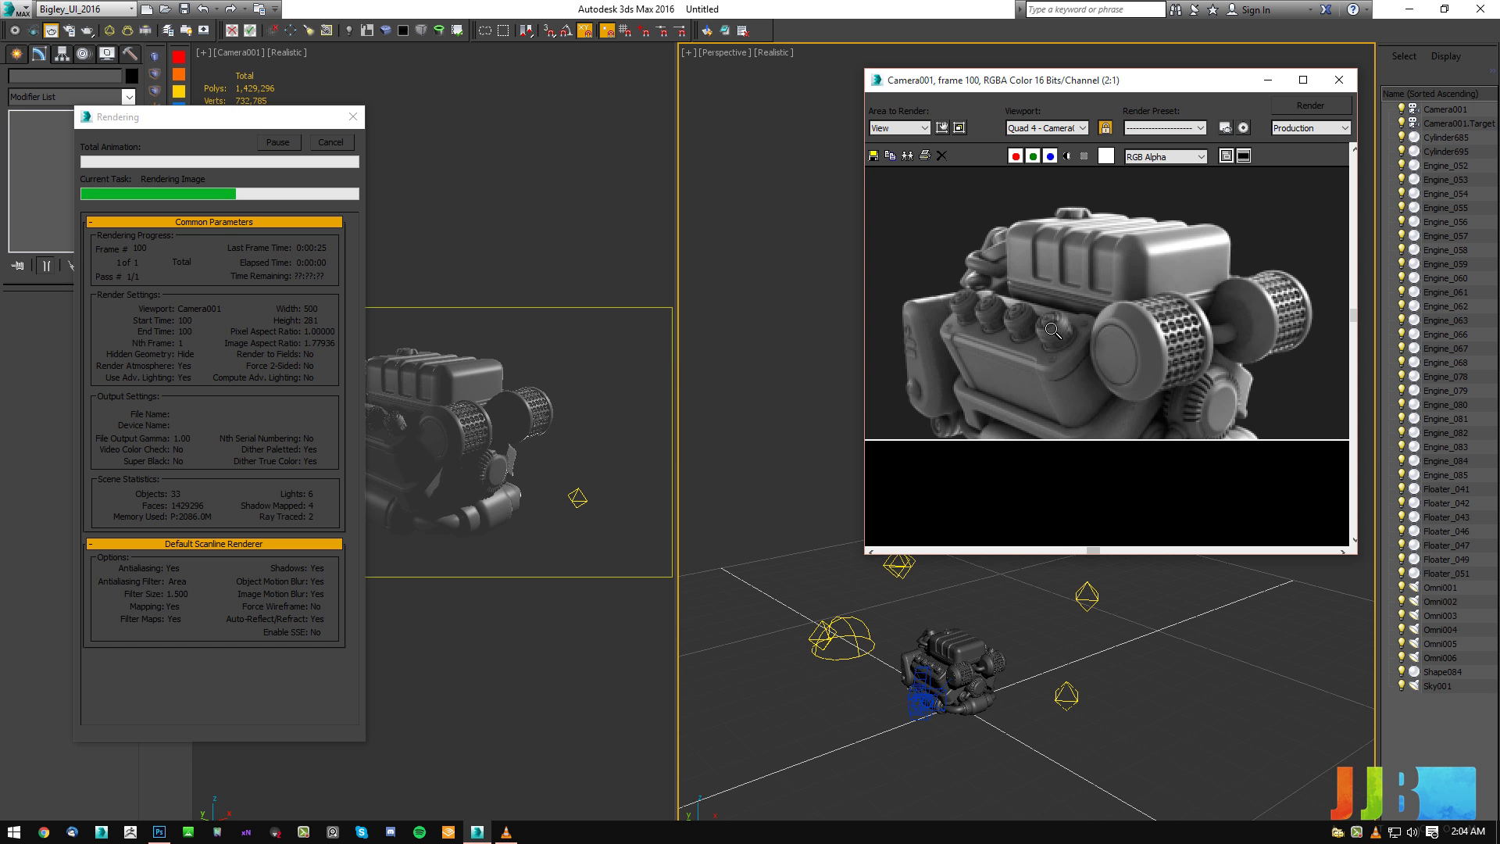
pyautogui.scroll(-2, 1032, 420)
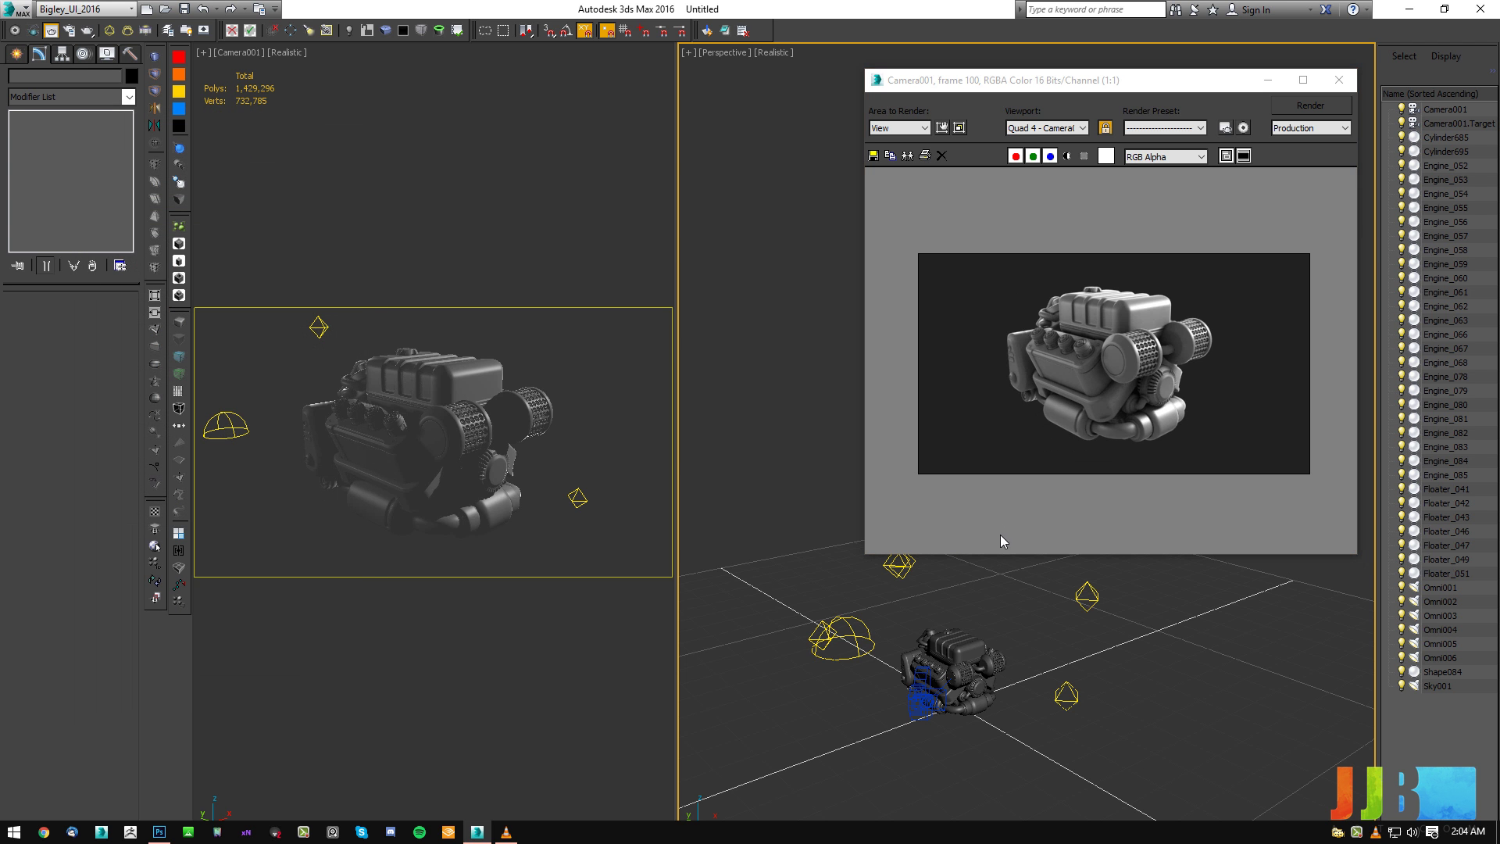
# Move the Omni004 light slightly further from the engine, toward the Skylight's side of the camera view.
pyautogui.click(318, 328)
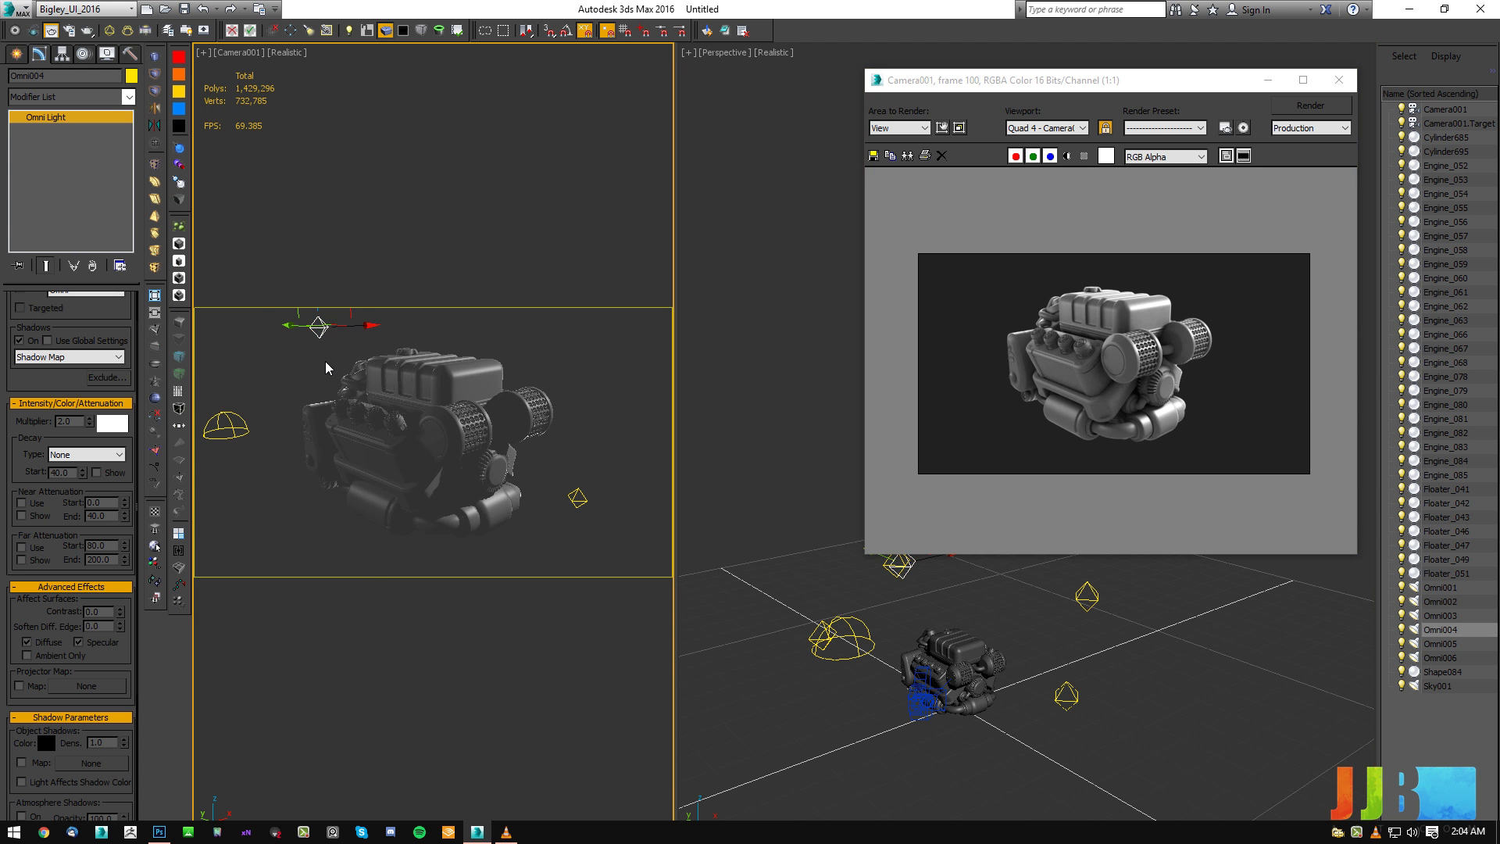
pyautogui.moveTo(347, 337)
pyautogui.mouseDown()
pyautogui.moveTo(301, 337)
pyautogui.moveTo(358, 332)
pyautogui.moveTo(317, 336)
pyautogui.moveTo(330, 338)
pyautogui.mouseUp()
pyautogui.click(282, 397)
pyautogui.keyDown('alt'); pyautogui.moveTo(809, 453); pyautogui.dragTo(817, 539, button='middle'); pyautogui.keyUp('alt')
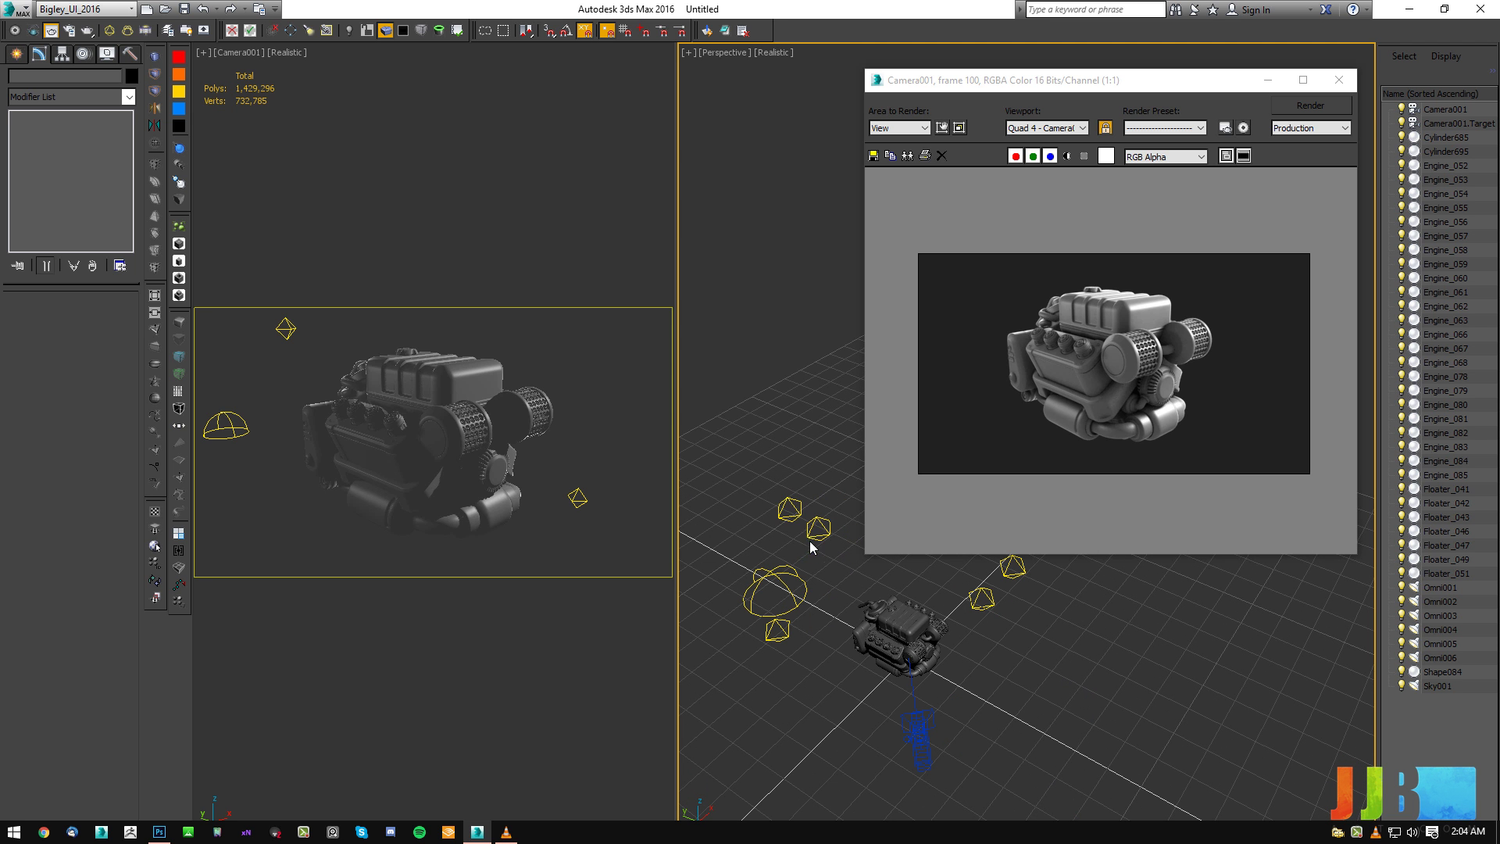
pyautogui.click(817, 528)
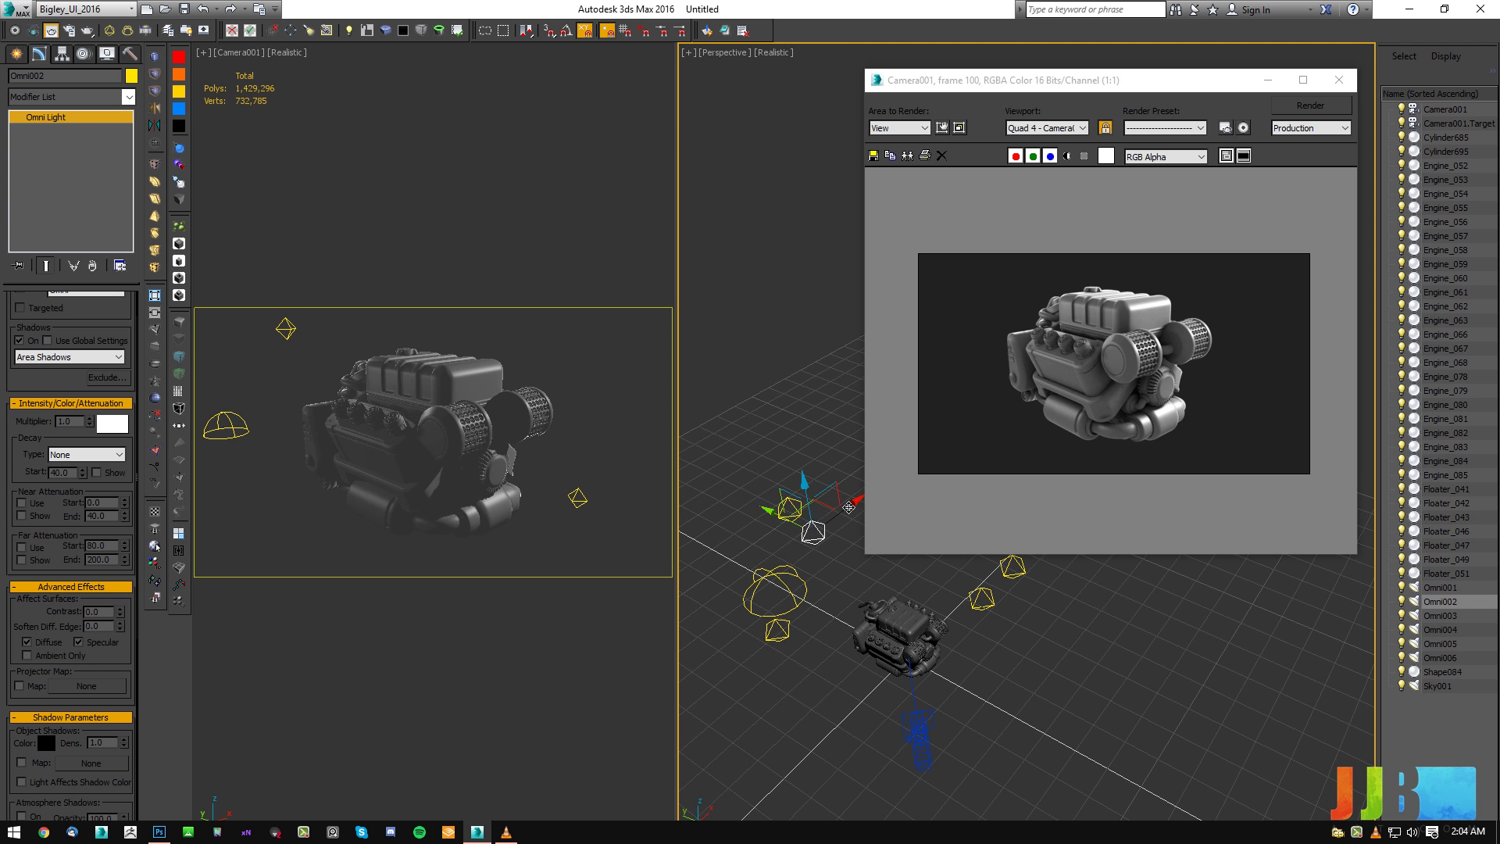
pyautogui.moveTo(740, 669)
pyautogui.mouseDown()
pyautogui.moveTo(847, 574)
pyautogui.moveTo(834, 587)
pyautogui.mouseUp()
pyautogui.rightClick(832, 588)
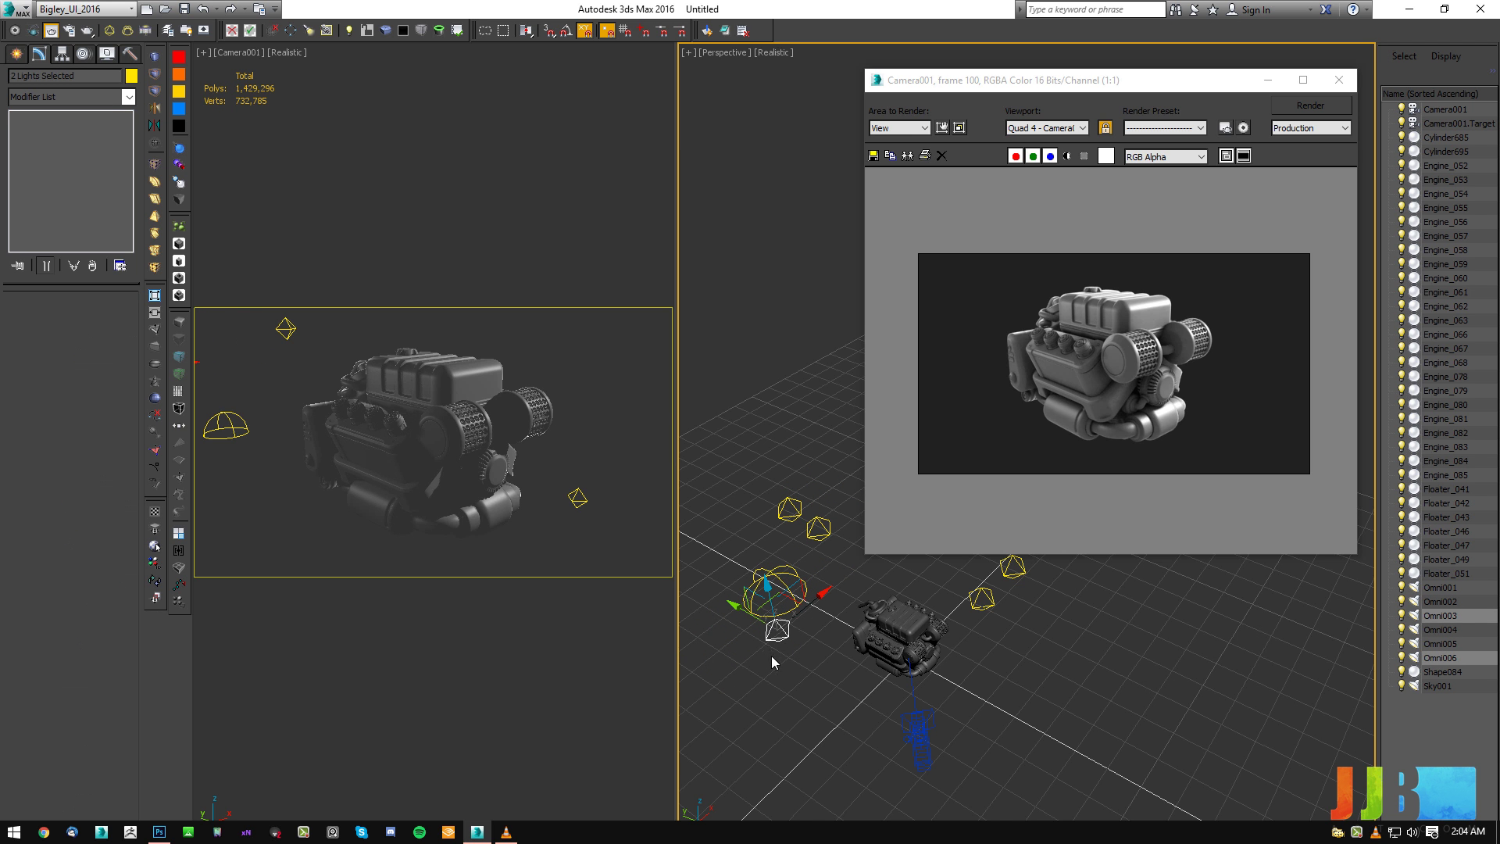
# Set the multiplier of the Omni003 light beside the Skylight to 0.1.
pyautogui.click(785, 633)
pyautogui.moveTo(813, 603)
pyautogui.mouseDown()
pyautogui.moveTo(819, 585)
pyautogui.moveTo(778, 629)
pyautogui.moveTo(789, 621)
pyautogui.mouseUp()
pyautogui.rightClick(789, 621)
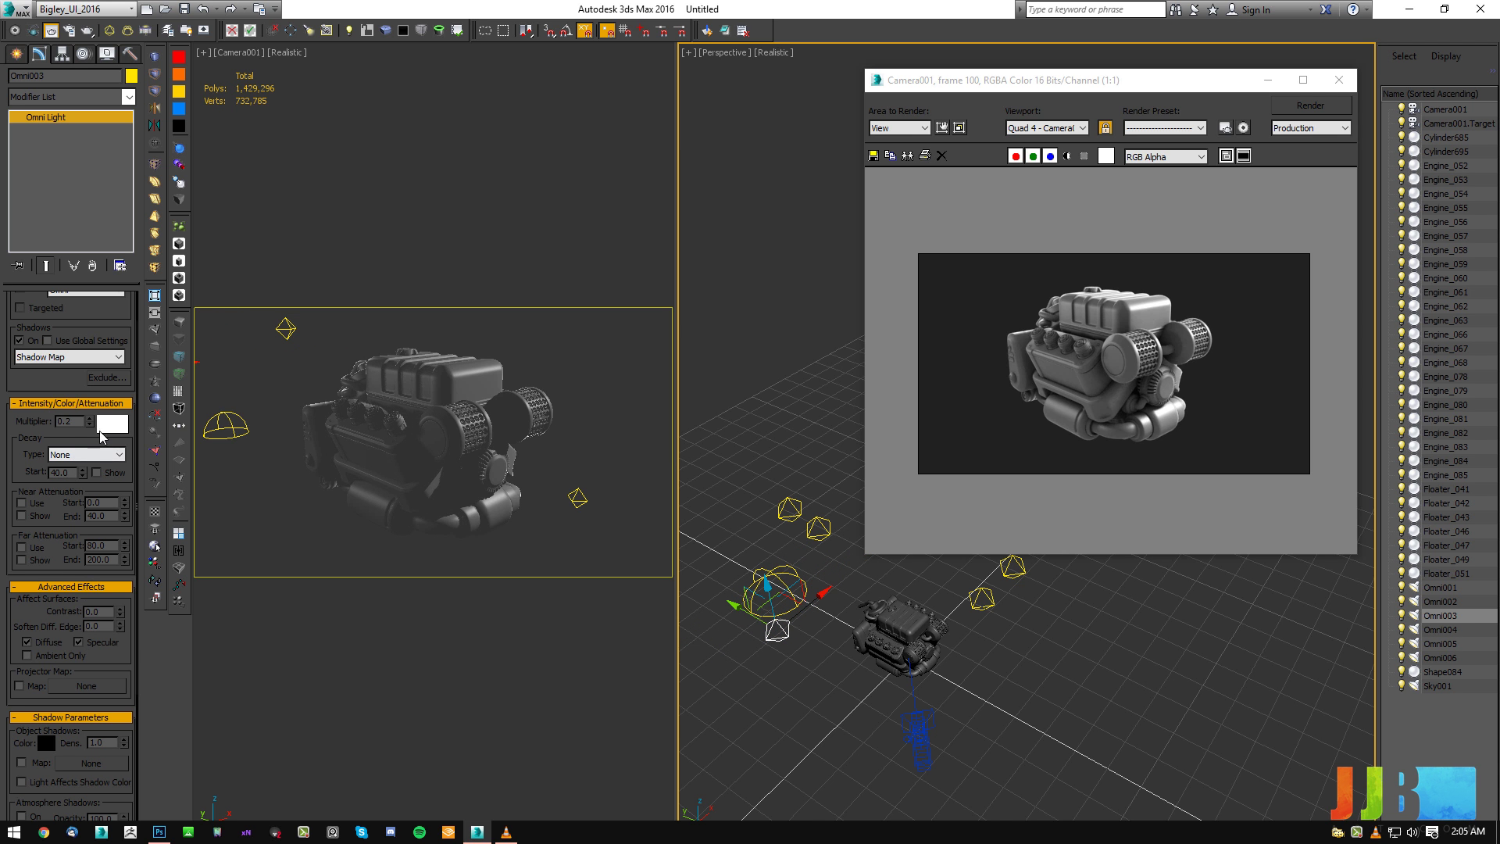
pyautogui.doubleClick(72, 422)
pyautogui.write('0.1')
pyautogui.press('Return')
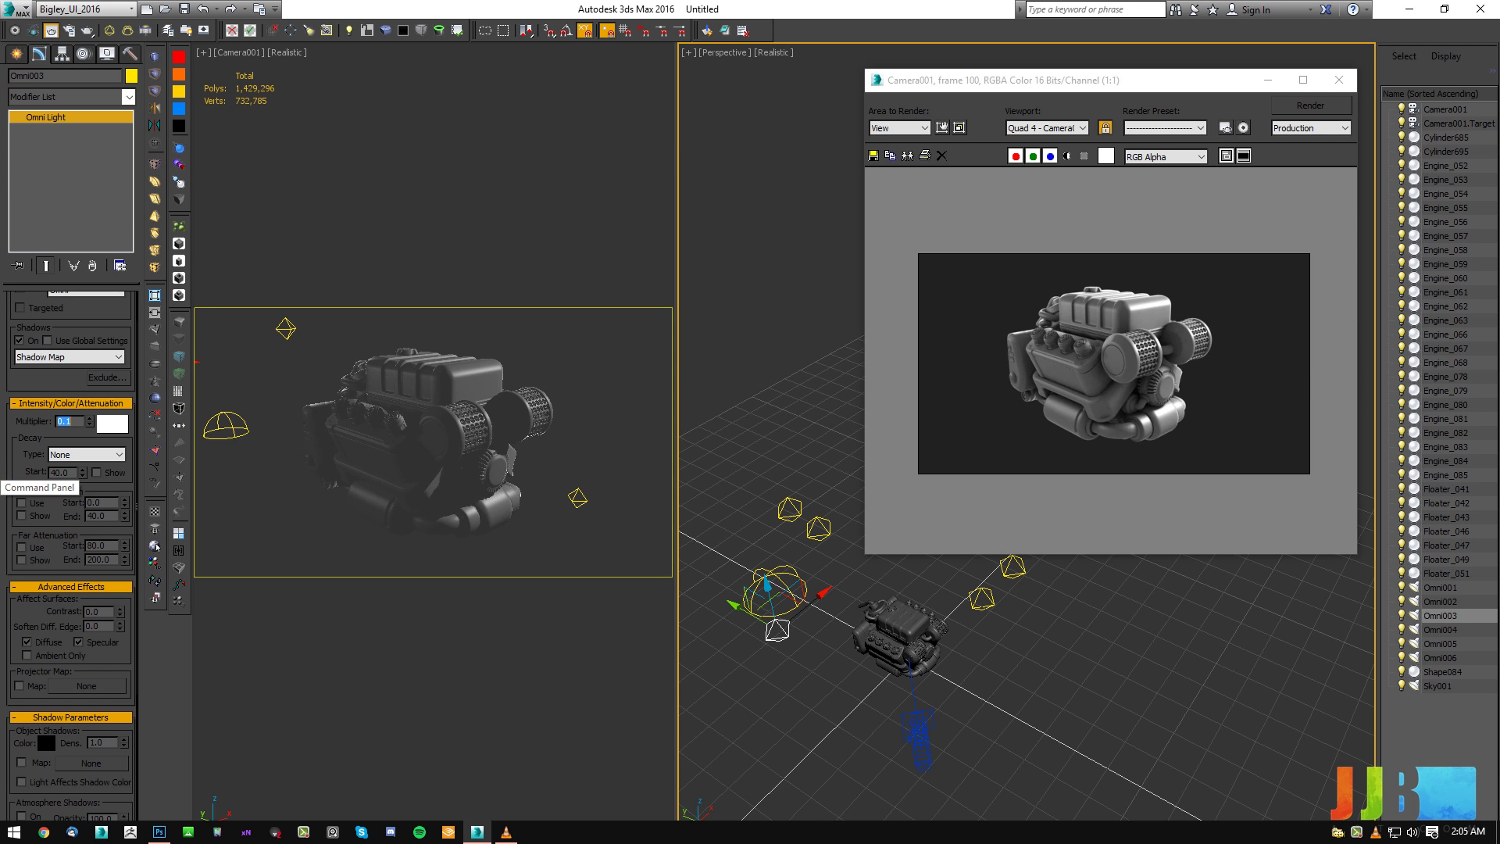
# Set the Skylight's multiplier to 0.5 and render the camera view again.
pyautogui.click(241, 428)
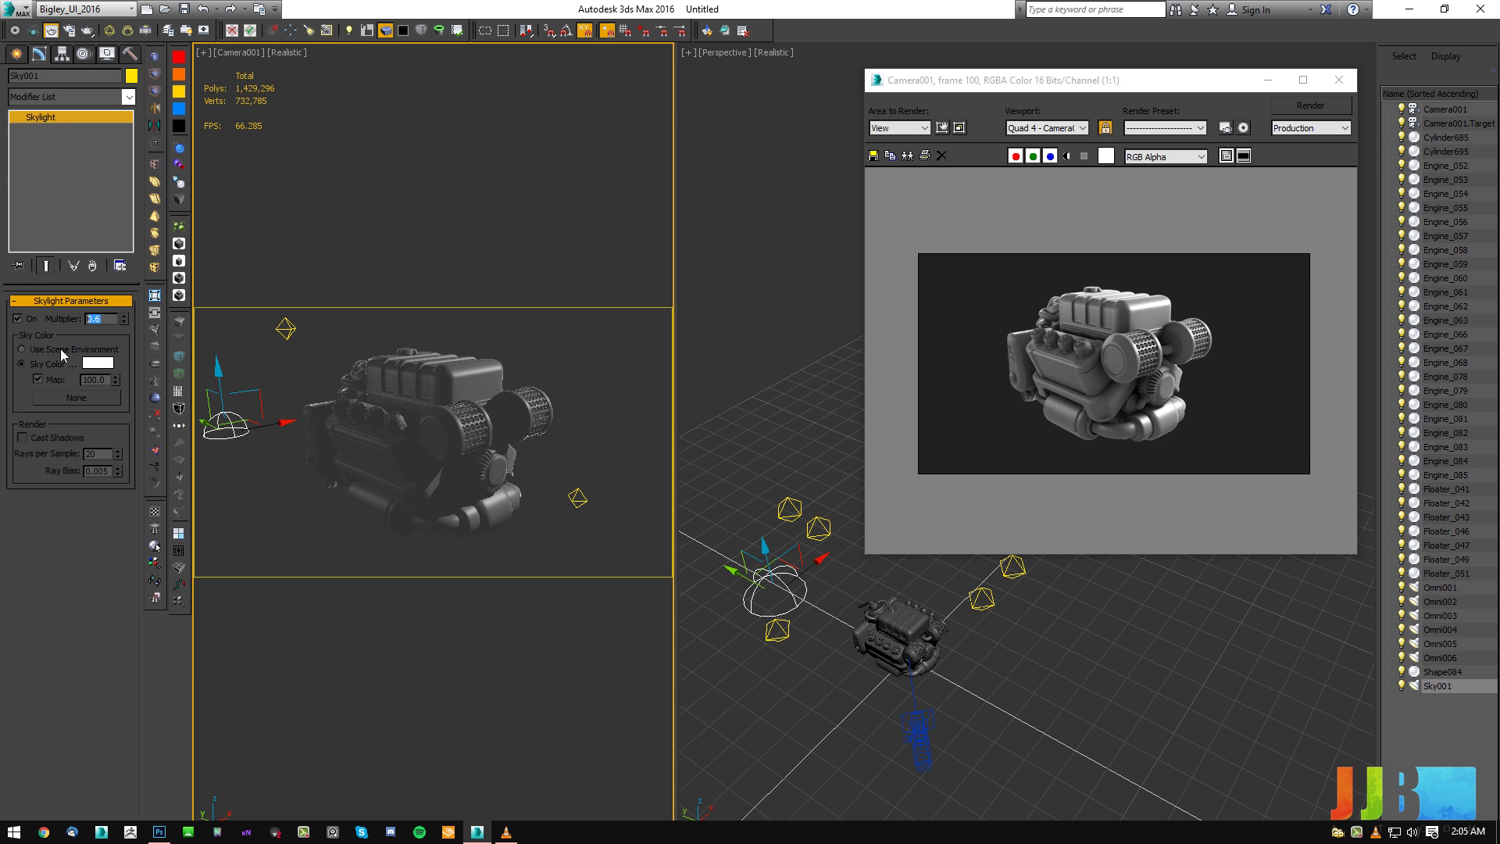
pyautogui.write('1')
pyautogui.press('Return')
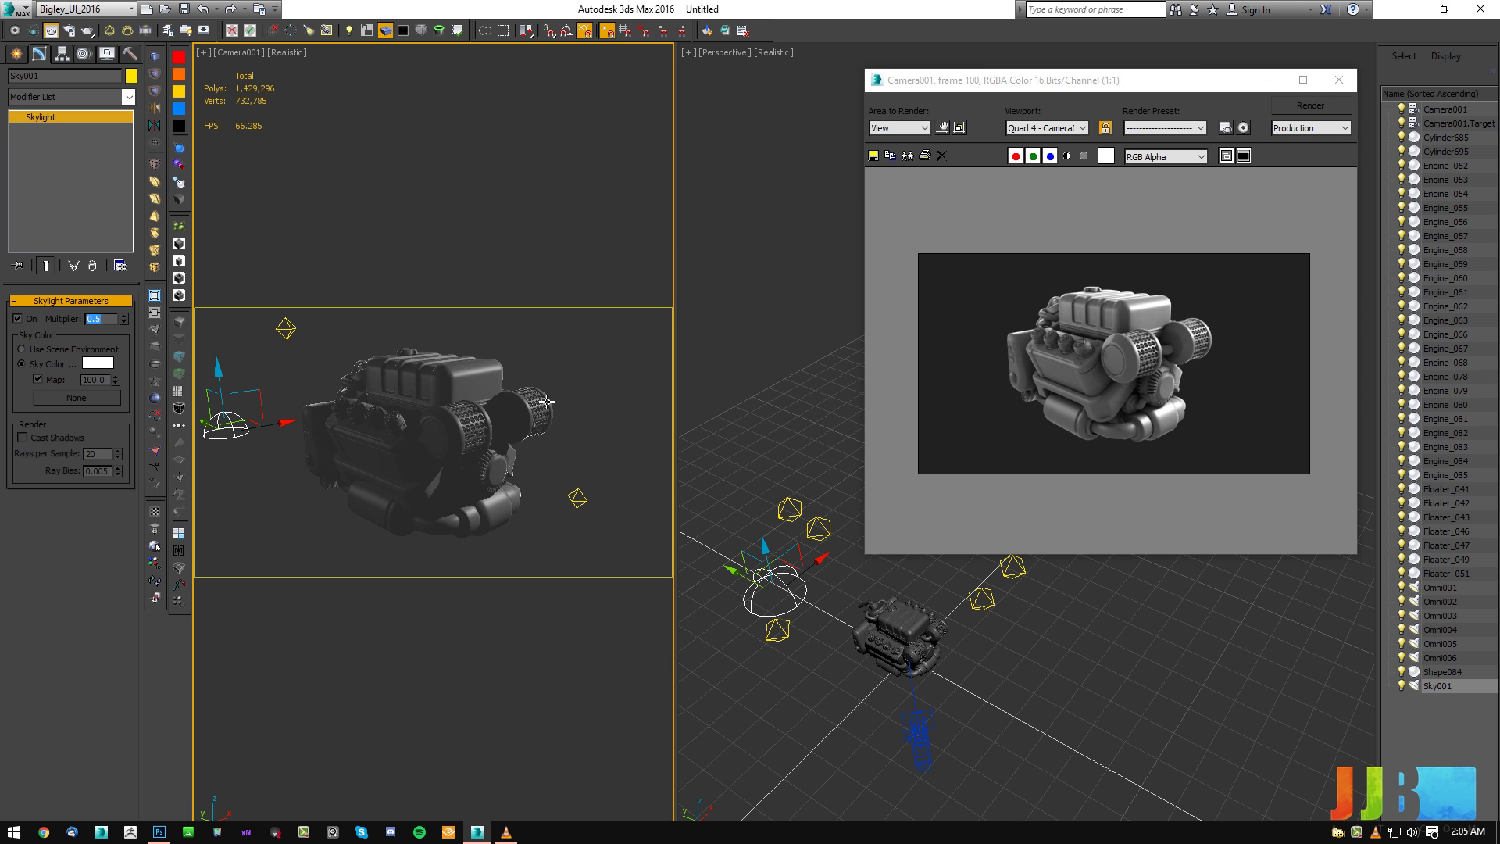
pyautogui.click(660, 320)
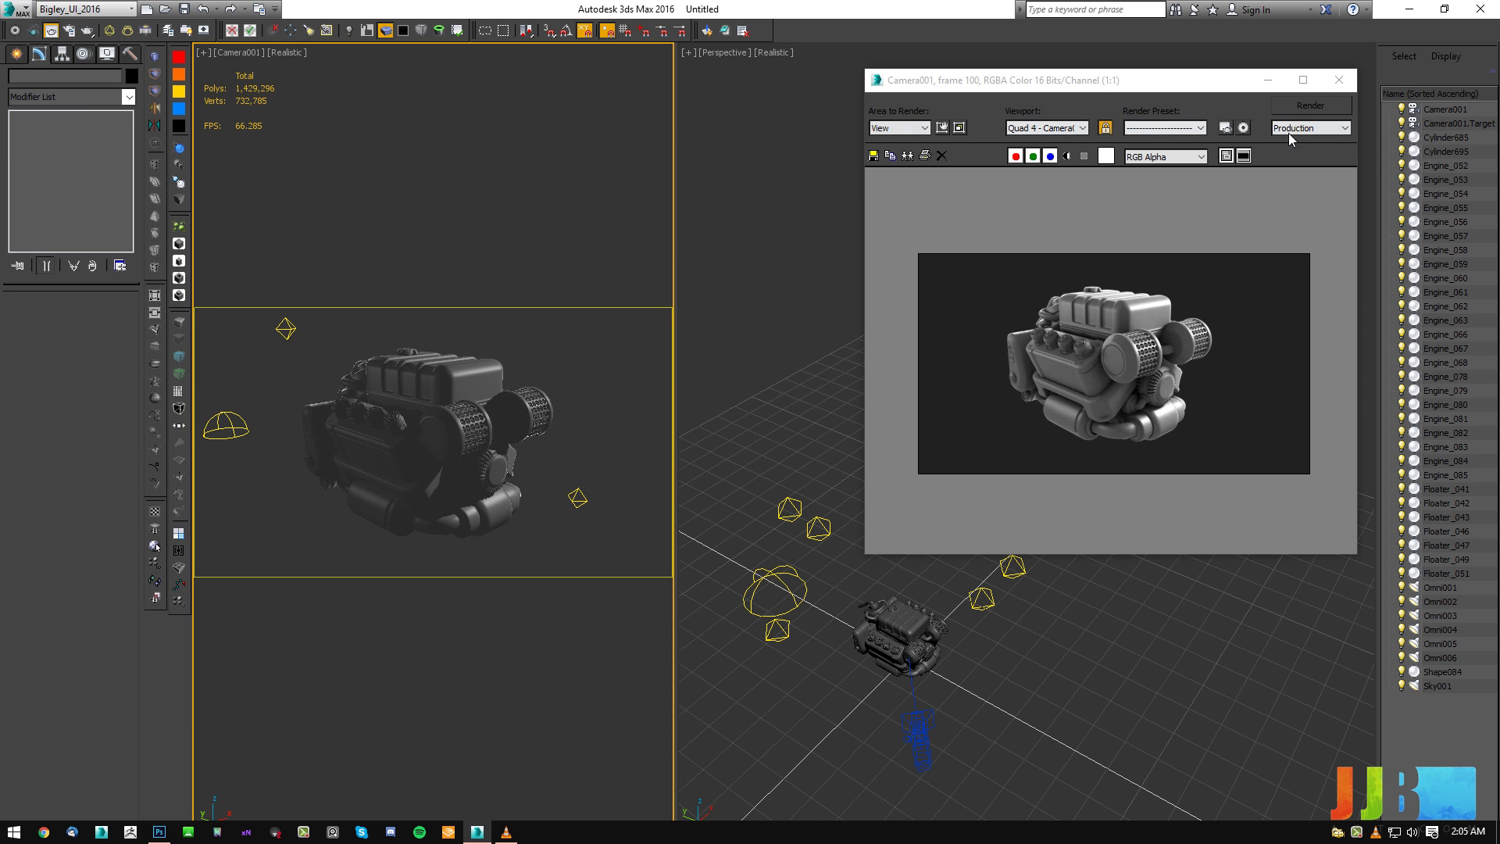
pyautogui.click(1310, 105)
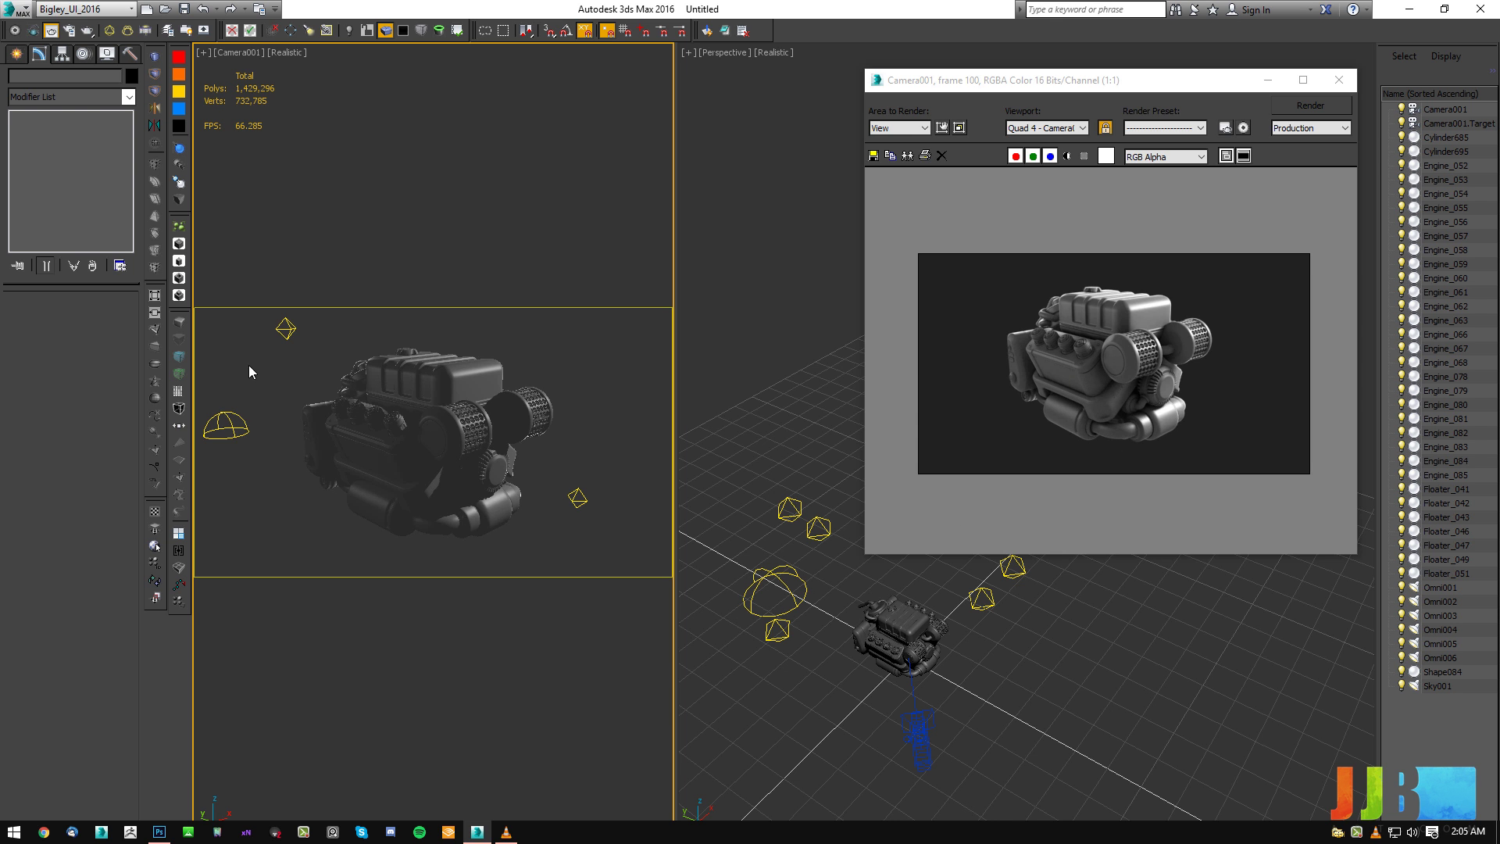
# Clone the two overlapping Omni lights near the Skylight as copies and place them low in front of the engine.
pyautogui.moveTo(804, 658); pyautogui.dragTo(734, 570)
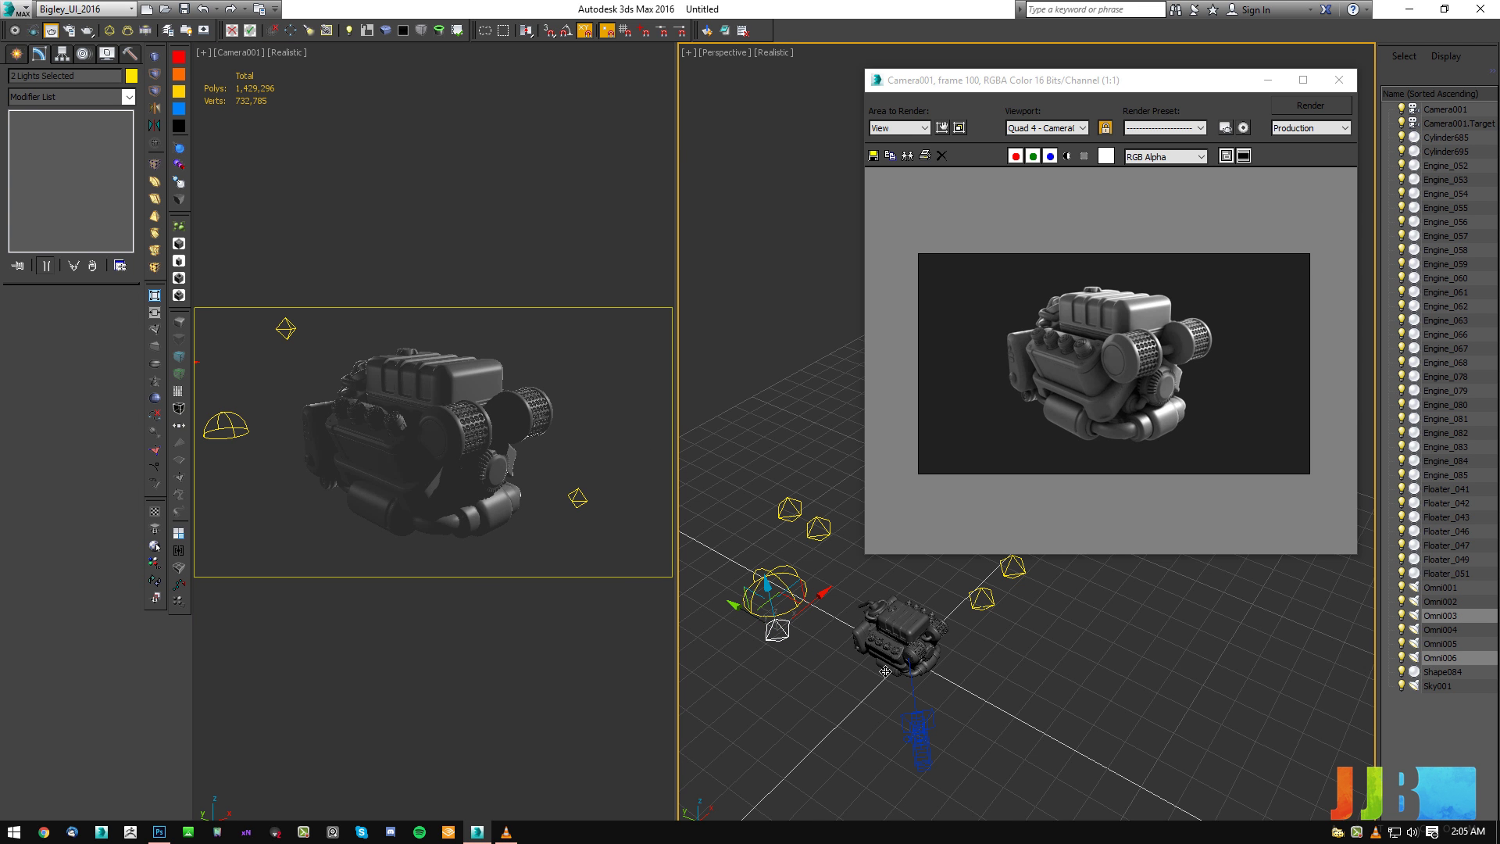
pyautogui.moveTo(901, 680)
pyautogui.mouseDown()
pyautogui.moveTo(923, 700)
pyautogui.moveTo(899, 700)
pyautogui.mouseUp()
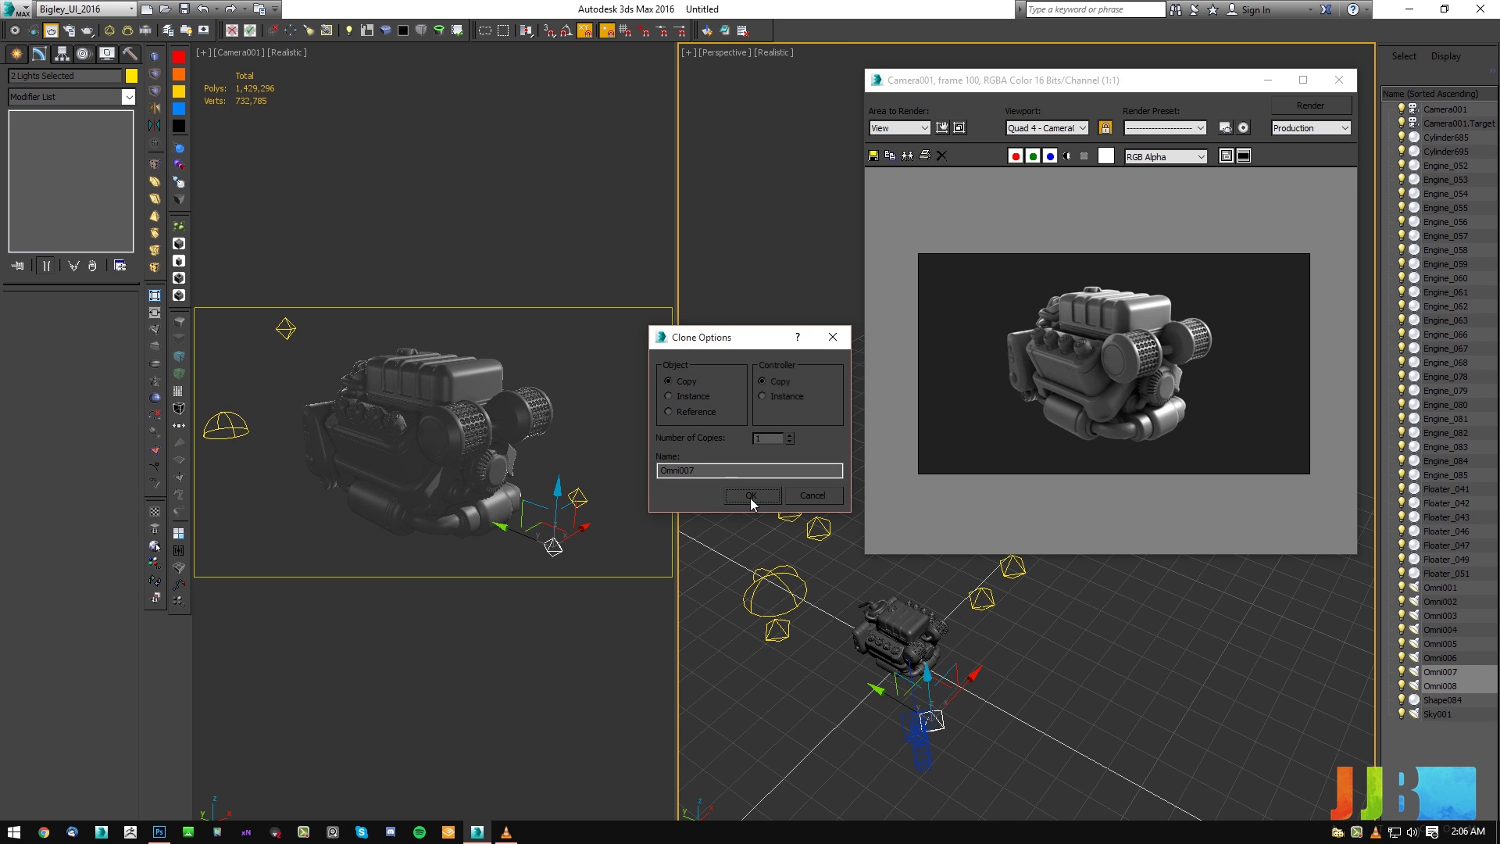
pyautogui.click(750, 496)
pyautogui.moveTo(892, 703); pyautogui.dragTo(872, 690)
pyautogui.keyDown('alt'); pyautogui.moveTo(909, 669); pyautogui.dragTo(914, 660, button='middle'); pyautogui.keyUp('alt')
pyautogui.moveTo(915, 656); pyautogui.dragTo(915, 747)
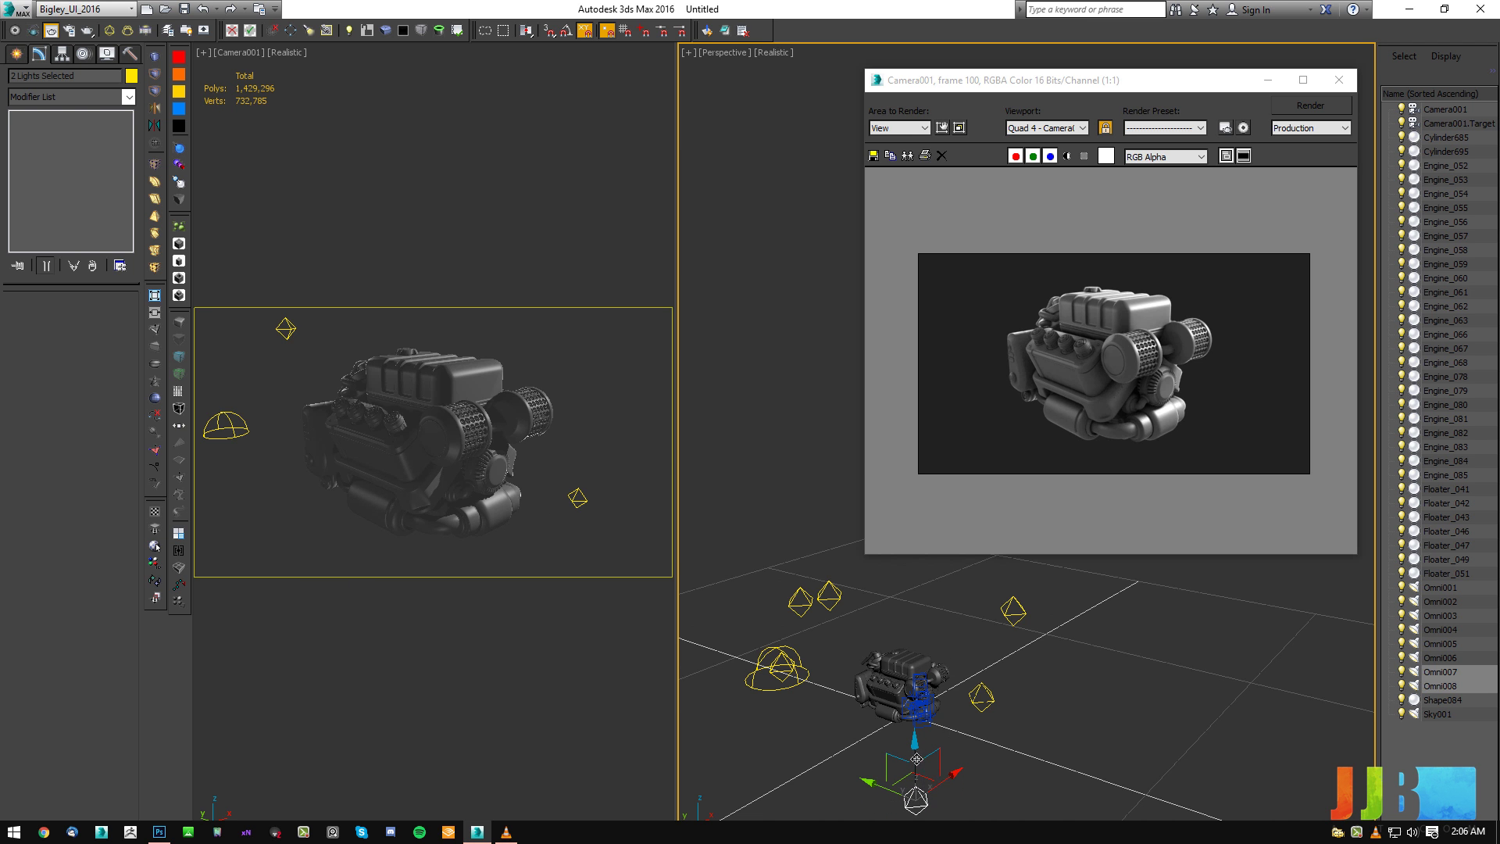
pyautogui.moveTo(905, 779); pyautogui.dragTo(910, 709)
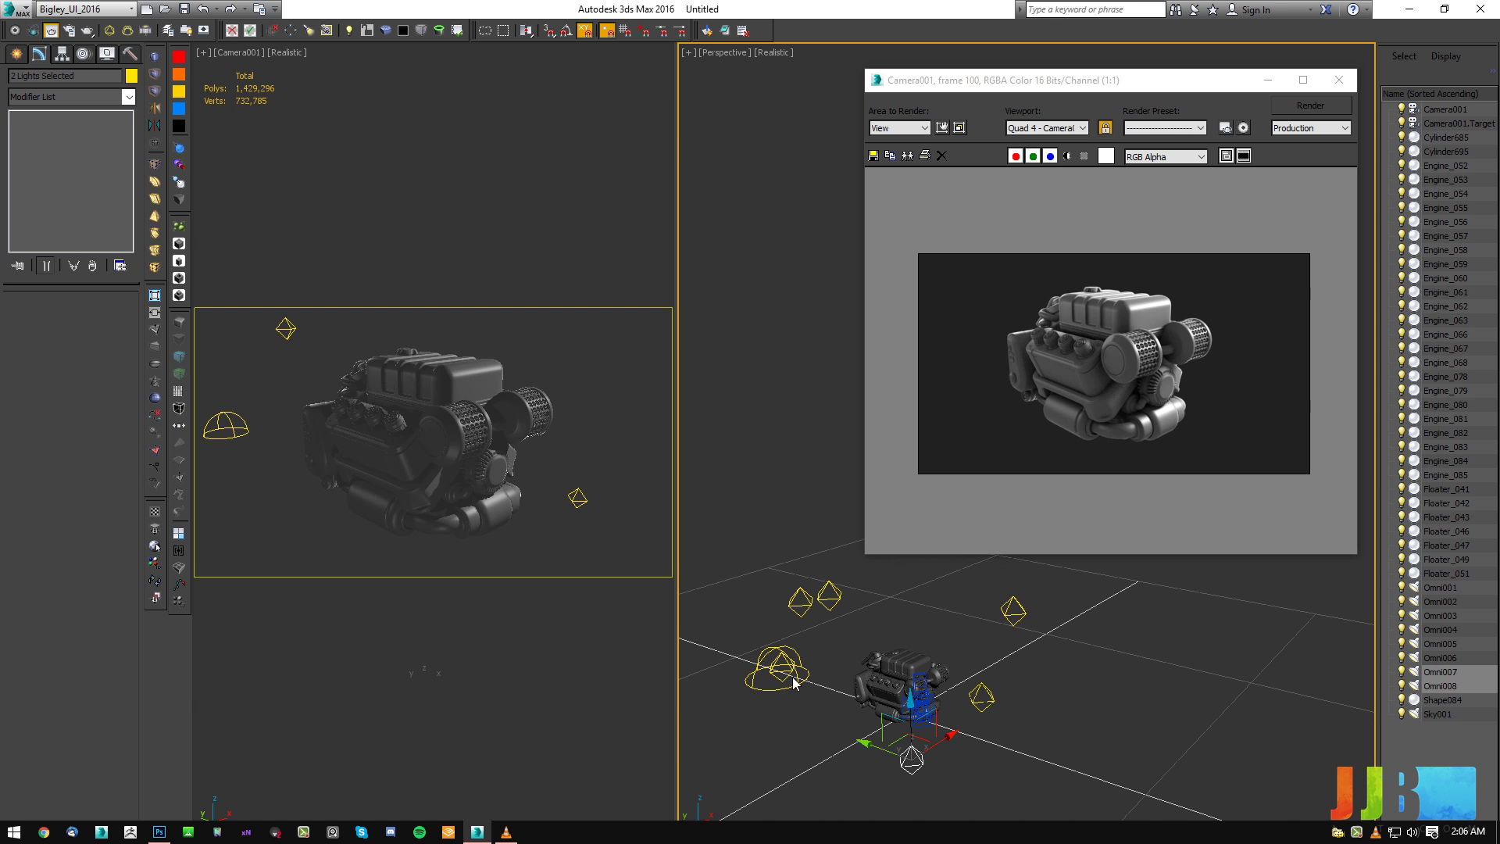
# Set the multiplier of the cloned Omni007 light to 0.05, render the camera view, and close the rendered frame.
pyautogui.click(912, 762)
pyautogui.click(915, 766)
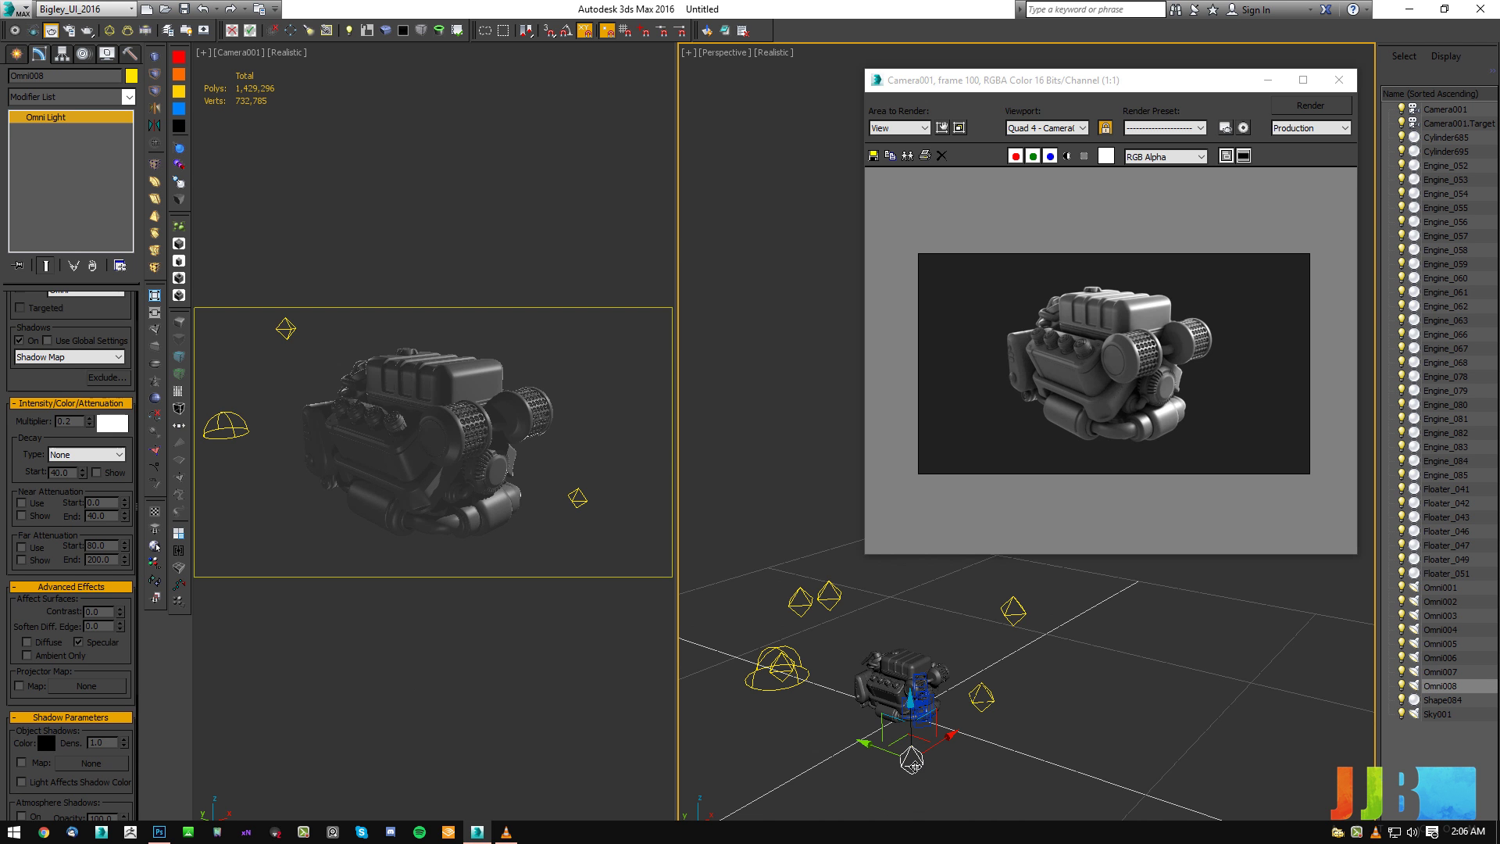
pyautogui.click(914, 768)
pyautogui.click(913, 761)
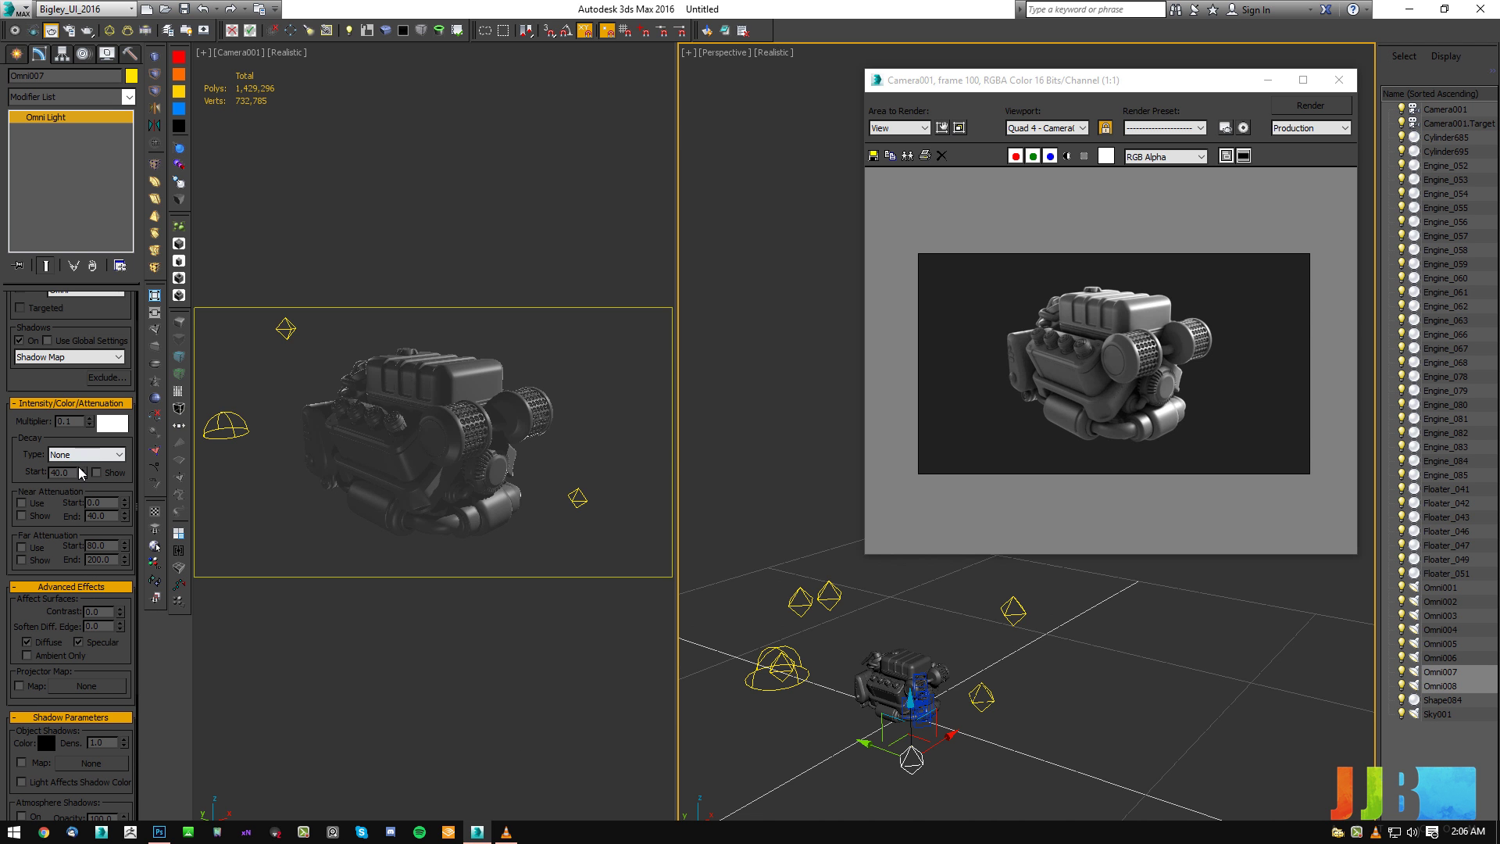
pyautogui.doubleClick(72, 421)
pyautogui.write('.5')
pyautogui.press('Return')
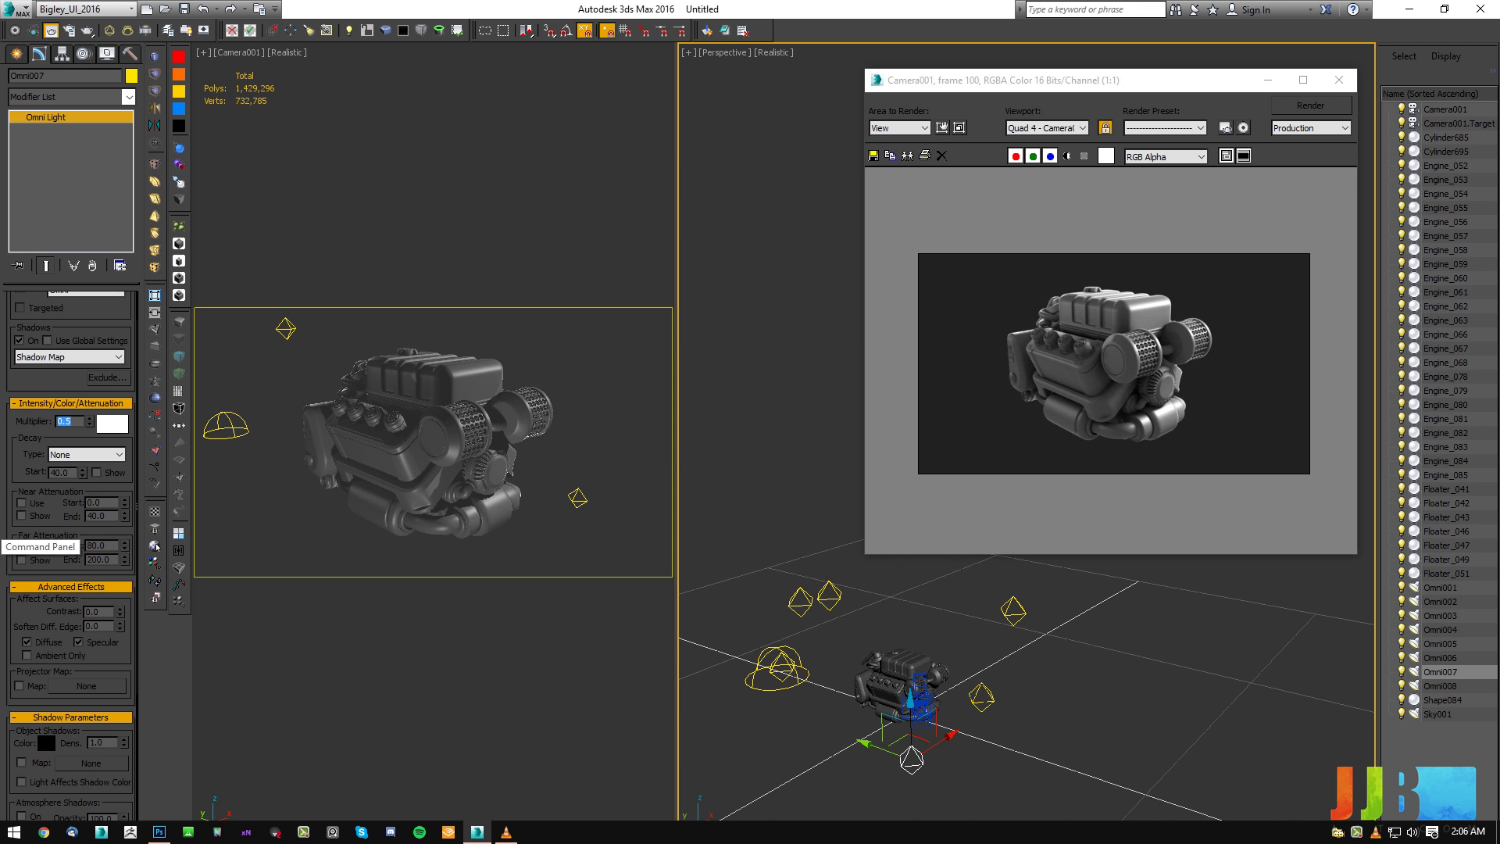
pyautogui.write('.05')
pyautogui.press('Return')
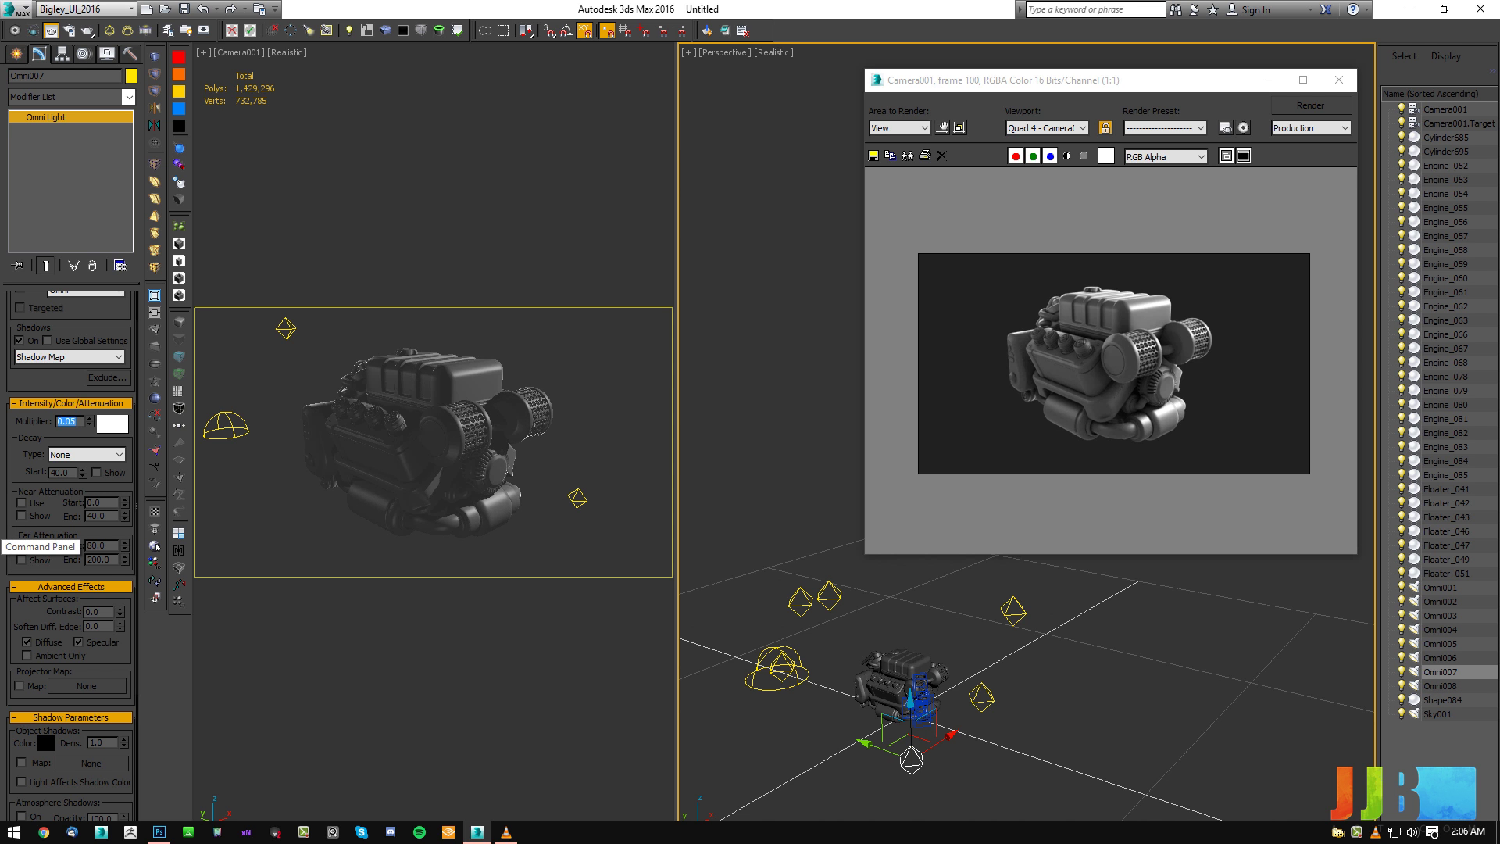
pyautogui.click(1302, 107)
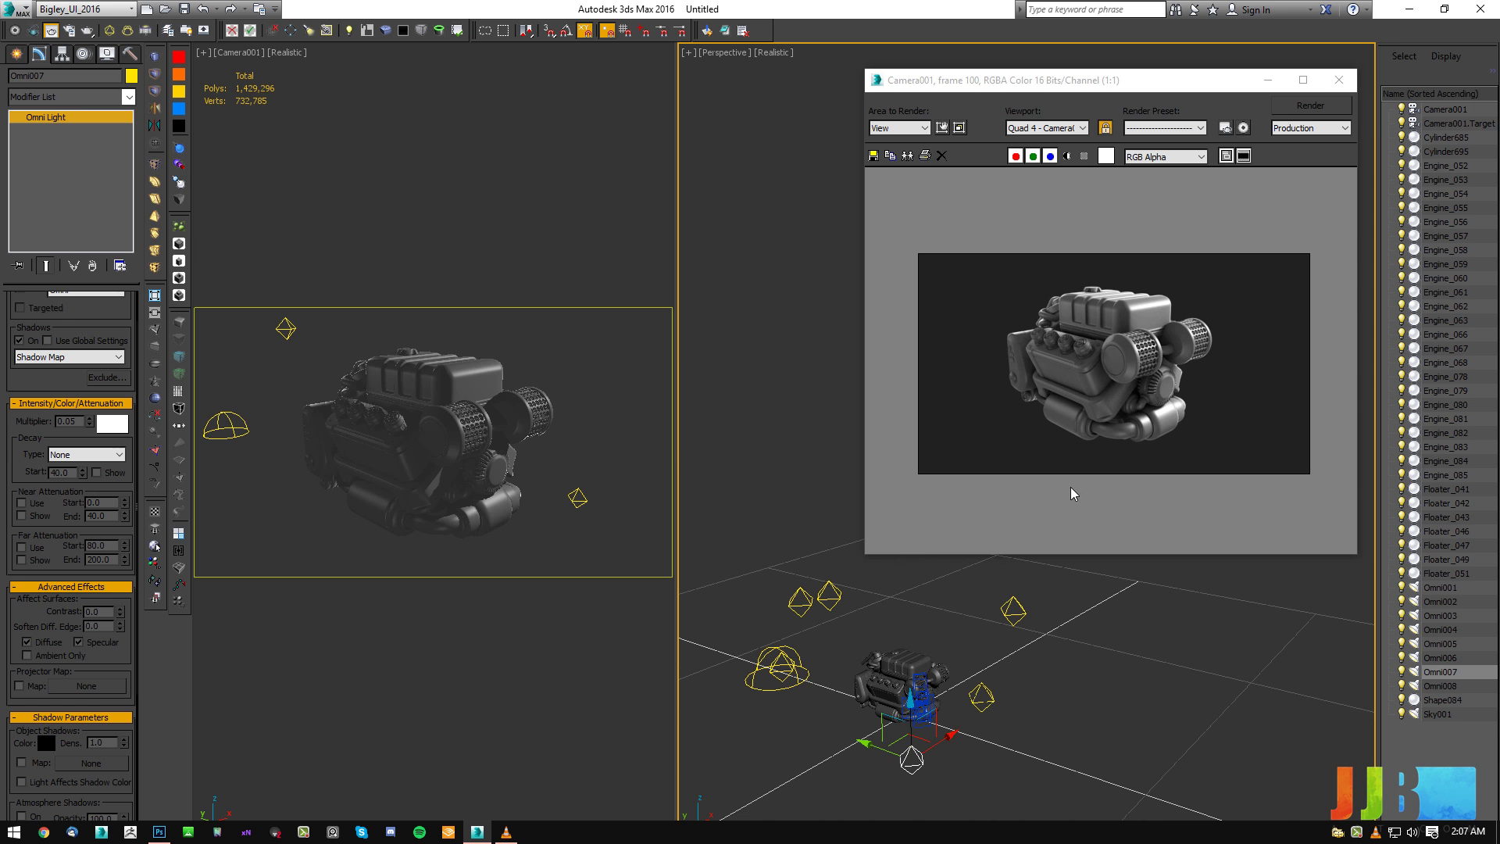
pyautogui.click(1348, 81)
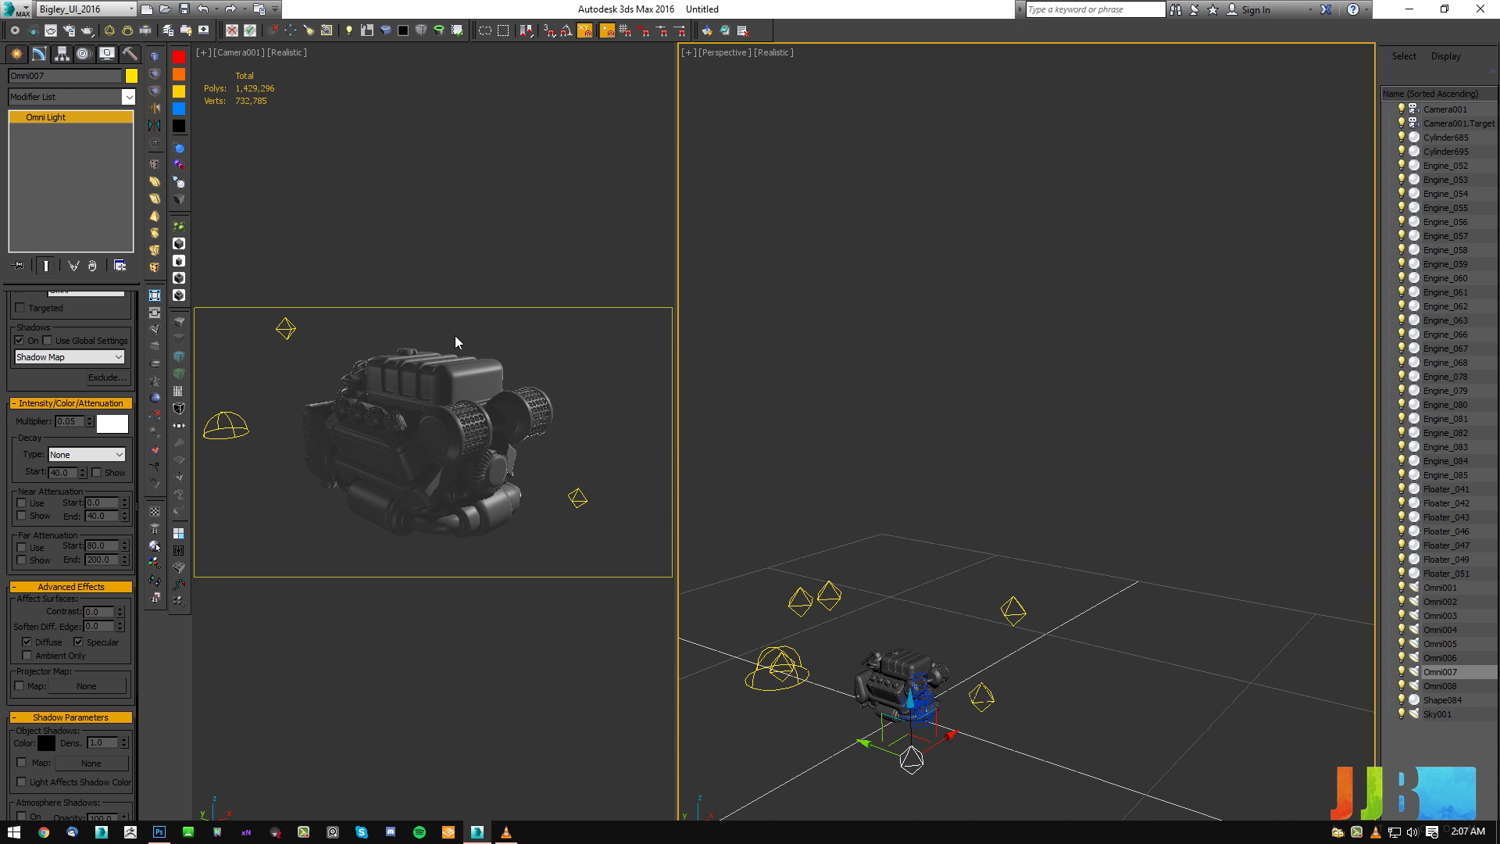
# Examine the placement and settings of the Omni003 and Omni001 lights around the engine in the perspective view.
pyautogui.keyDown('alt'); pyautogui.moveTo(926, 489); pyautogui.dragTo(1081, 481, button='middle'); pyautogui.keyUp('alt')
pyautogui.scroll(3, 1086, 449)
pyautogui.keyDown('alt'); pyautogui.moveTo(887, 598); pyautogui.dragTo(870, 568, button='middle'); pyautogui.keyUp('alt')
pyautogui.middleClick(625, 539)
pyautogui.keyDown('alt'); pyautogui.moveTo(730, 553); pyautogui.dragTo(879, 528, button='middle'); pyautogui.keyUp('alt')
pyautogui.click(868, 507)
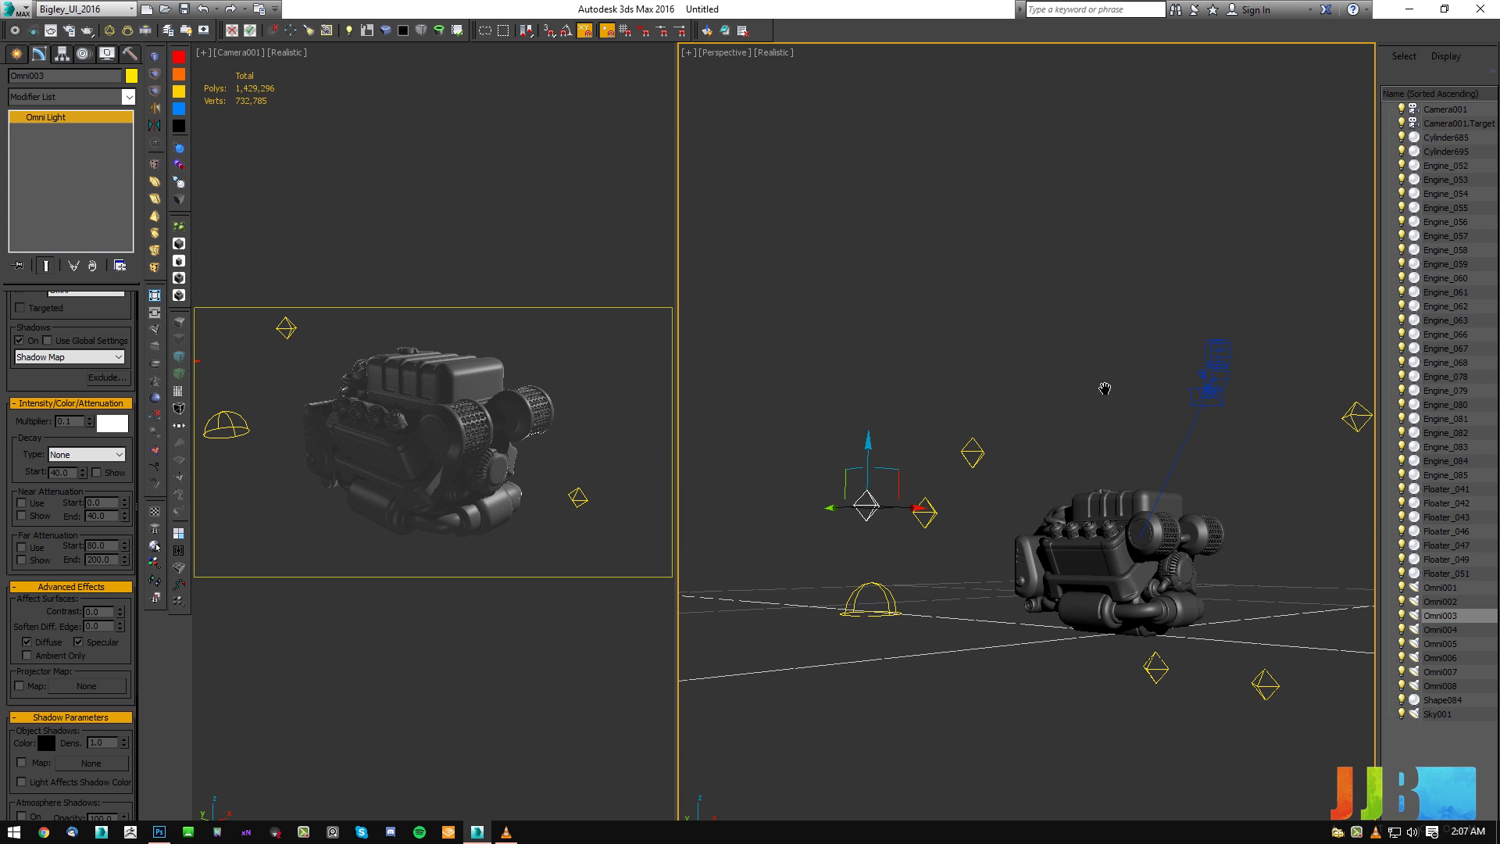
pyautogui.keyDown('alt'); pyautogui.moveTo(1119, 391); pyautogui.dragTo(1074, 471, button='middle'); pyautogui.keyUp('alt')
pyautogui.click(1024, 480)
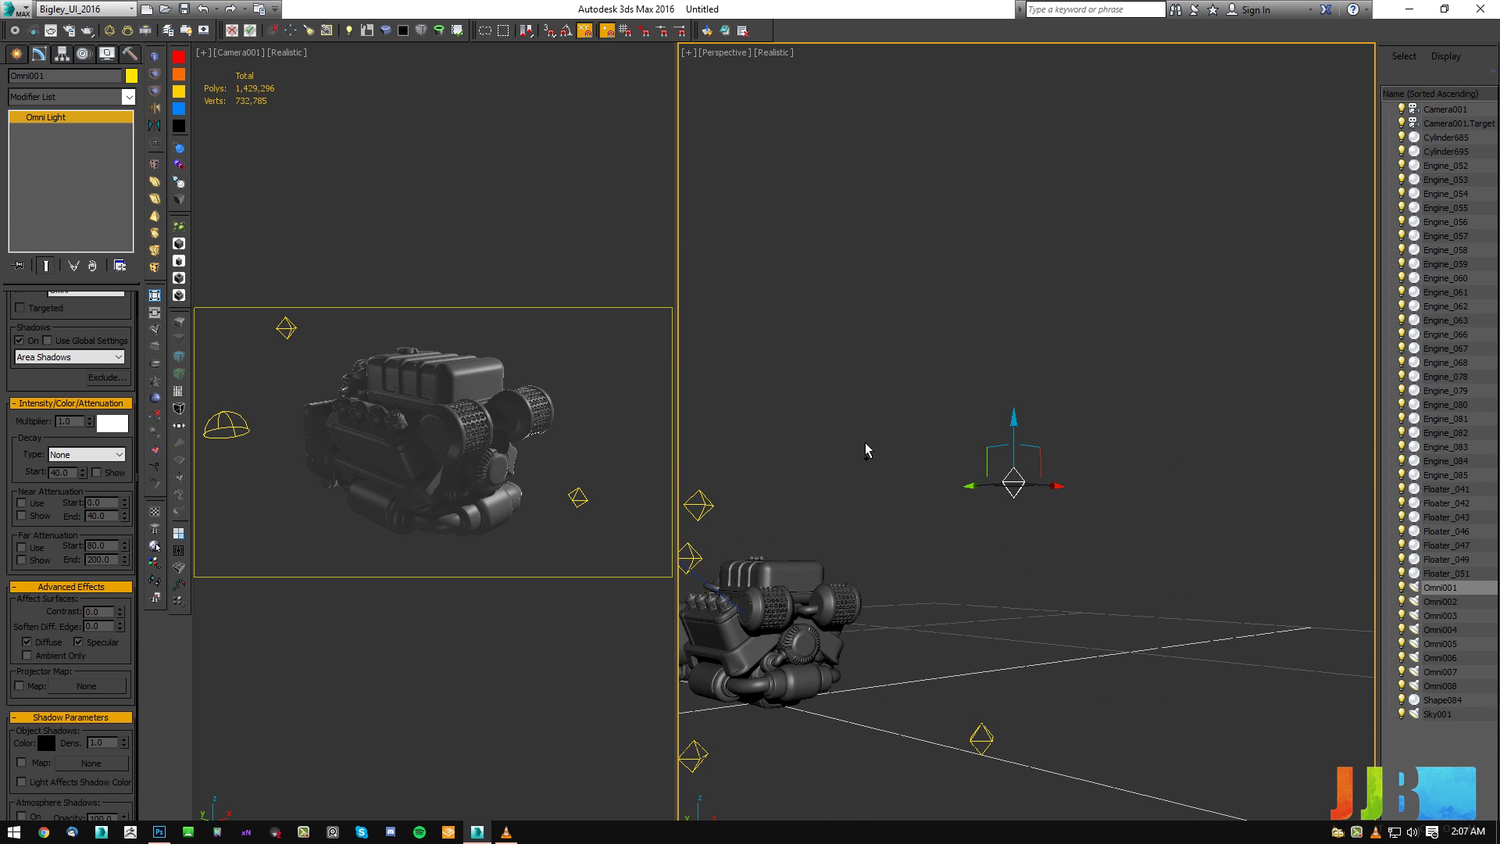
# Open the Light Lister and switch the Omni003 light's shadow type to Area Shadows.
pyautogui.keyDown('alt'); pyautogui.moveTo(924, 471); pyautogui.dragTo(890, 437, button='middle'); pyautogui.keyUp('alt')
pyautogui.click(145, 30)
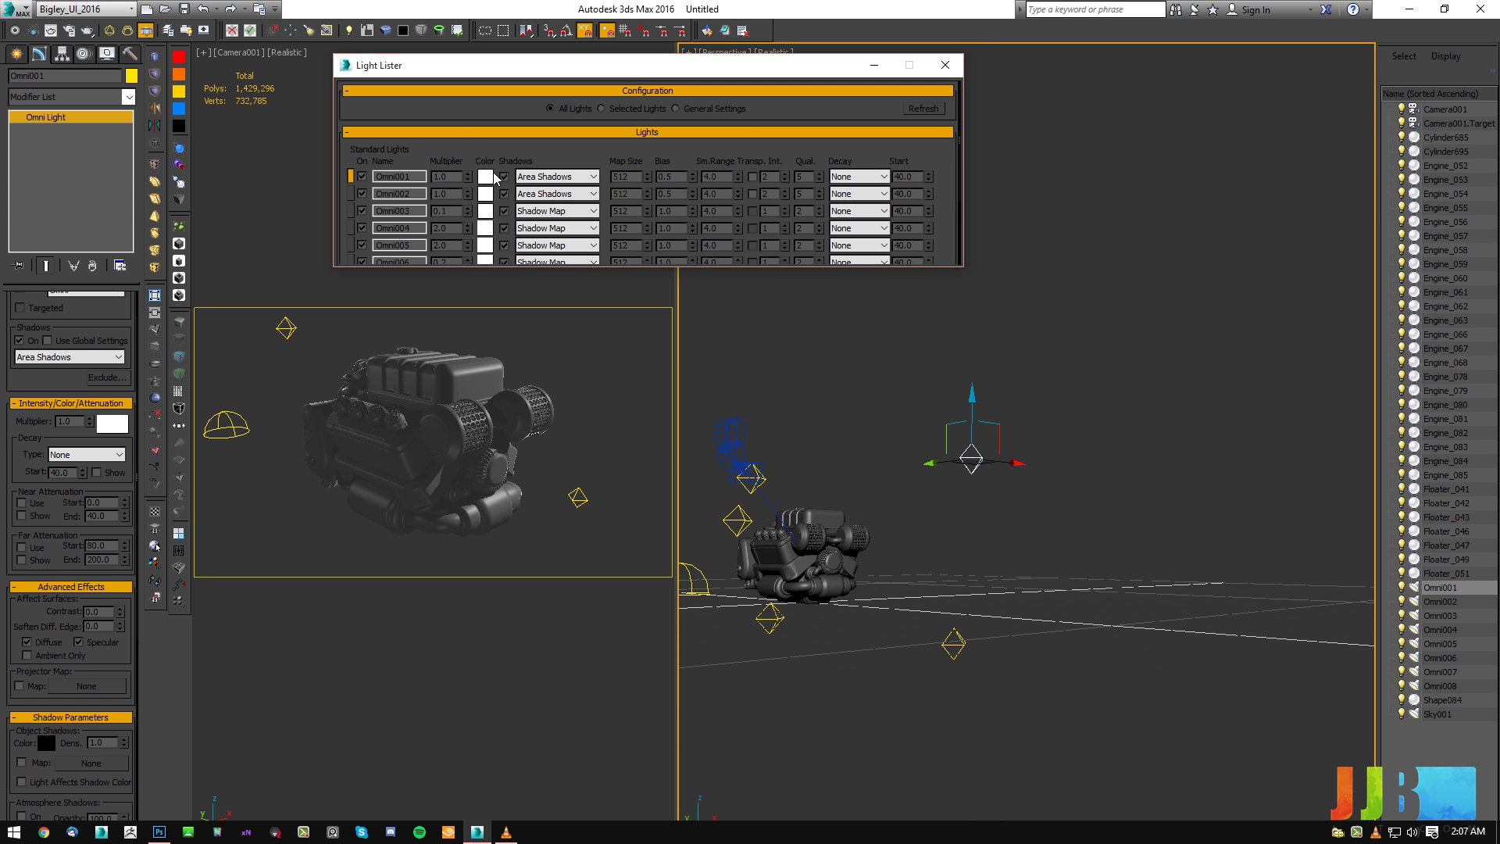
pyautogui.click(545, 195)
pyautogui.click(545, 193)
pyautogui.click(556, 211)
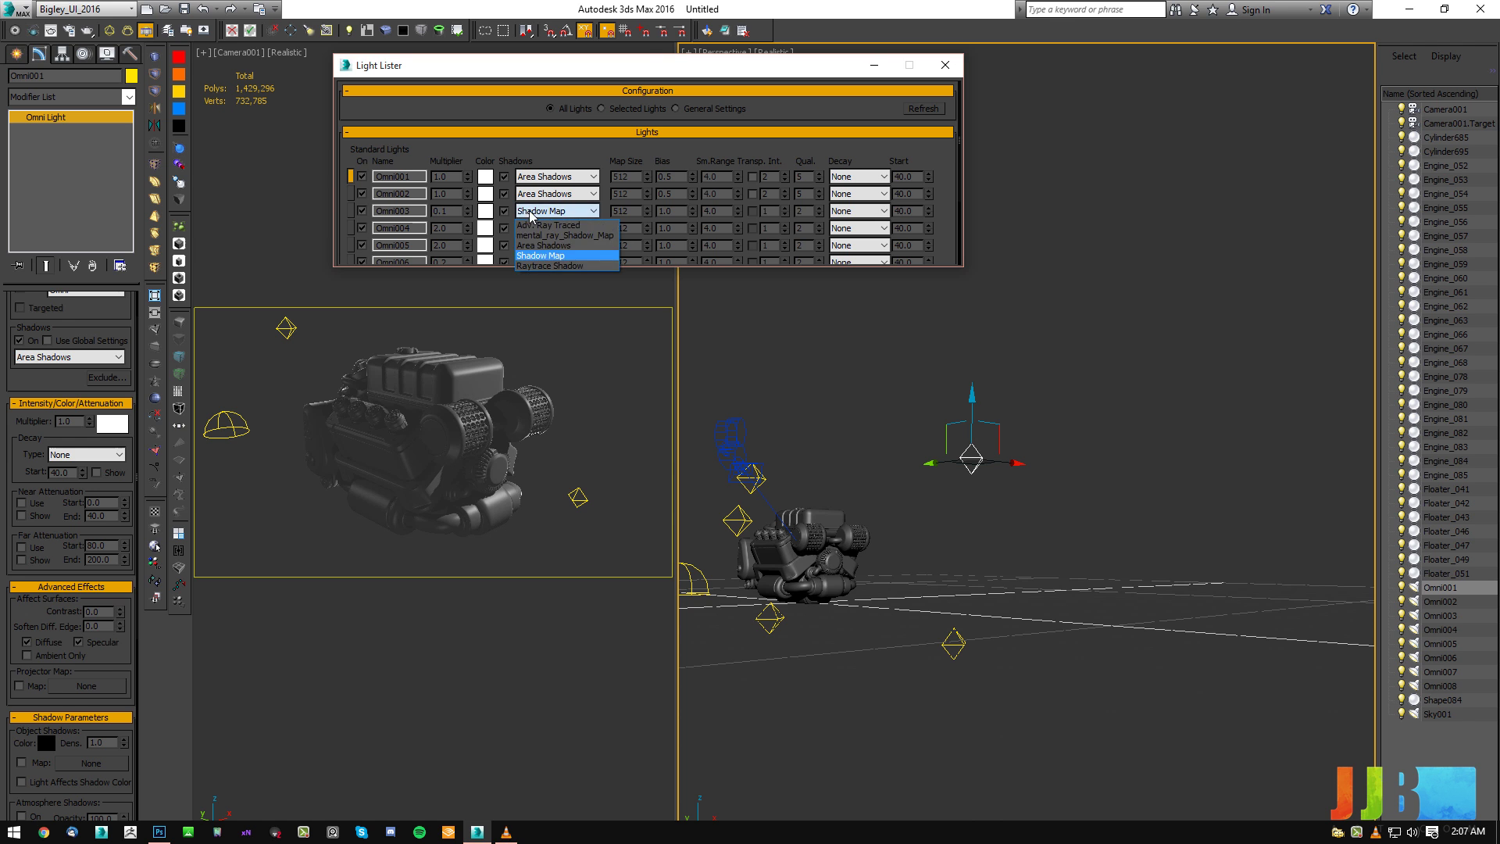
pyautogui.click(541, 247)
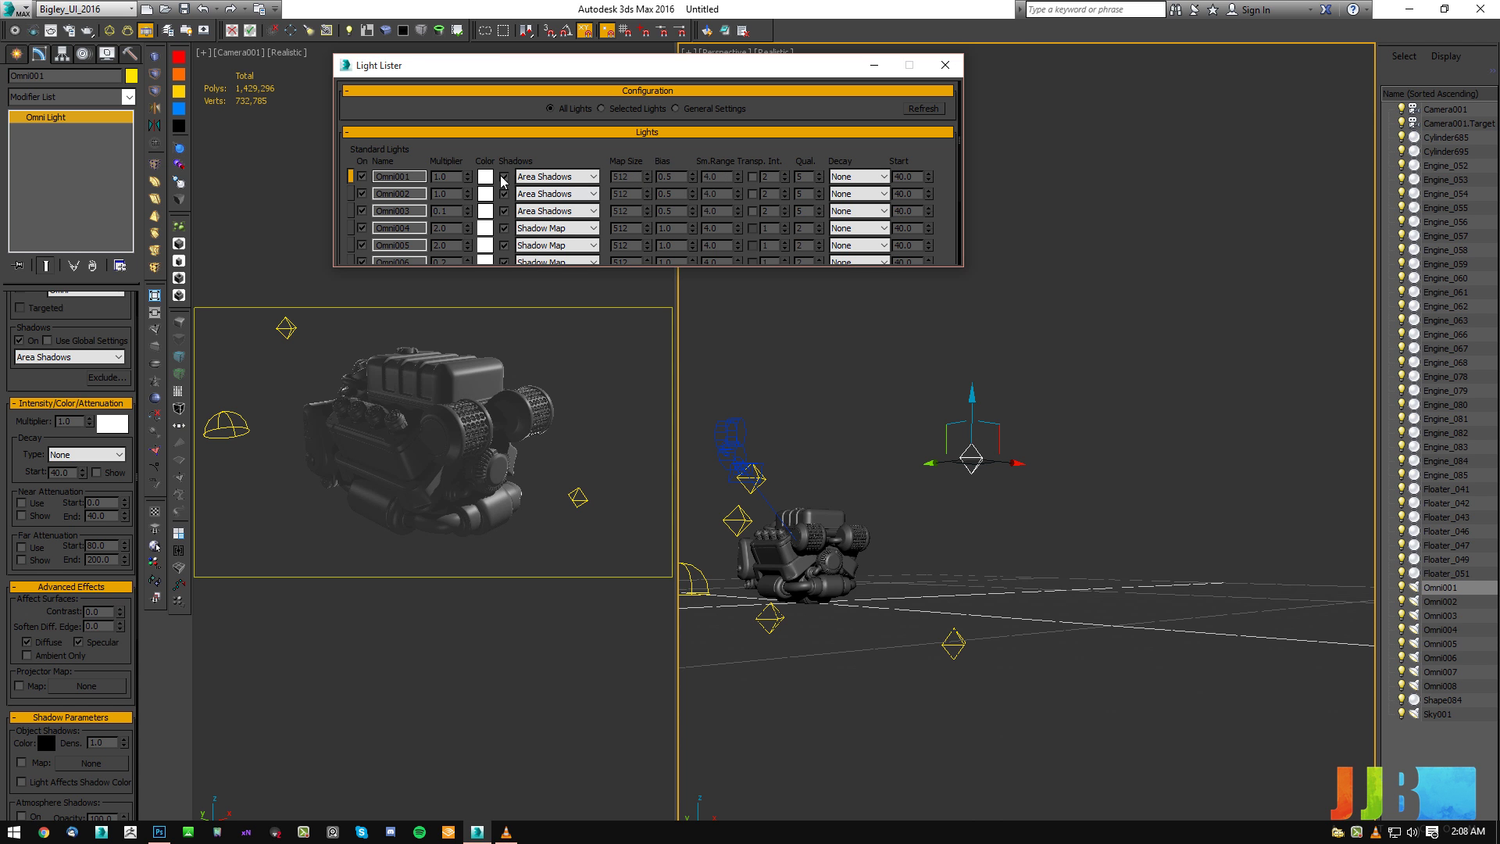
# Raise the Omni001 light's area-shadow integrity and set its shadow quality to 10.
pyautogui.click(785, 174)
pyautogui.click(785, 173)
pyautogui.click(820, 173)
pyautogui.click(819, 175)
pyautogui.click(819, 174)
pyautogui.doubleClick(453, 213)
pyautogui.write('1')
pyautogui.press('Return')
pyautogui.moveTo(452, 212); pyautogui.dragTo(308, 247)
pyautogui.write('0.1')
pyautogui.press('Return')
# Raise the Omni003 light's area-shadow integrity and set its shadow quality to 10.
pyautogui.doubleClick(767, 211)
pyautogui.press('Tab')
pyautogui.write('10')
pyautogui.moveTo(348, 158); pyautogui.dragTo(344, 46)
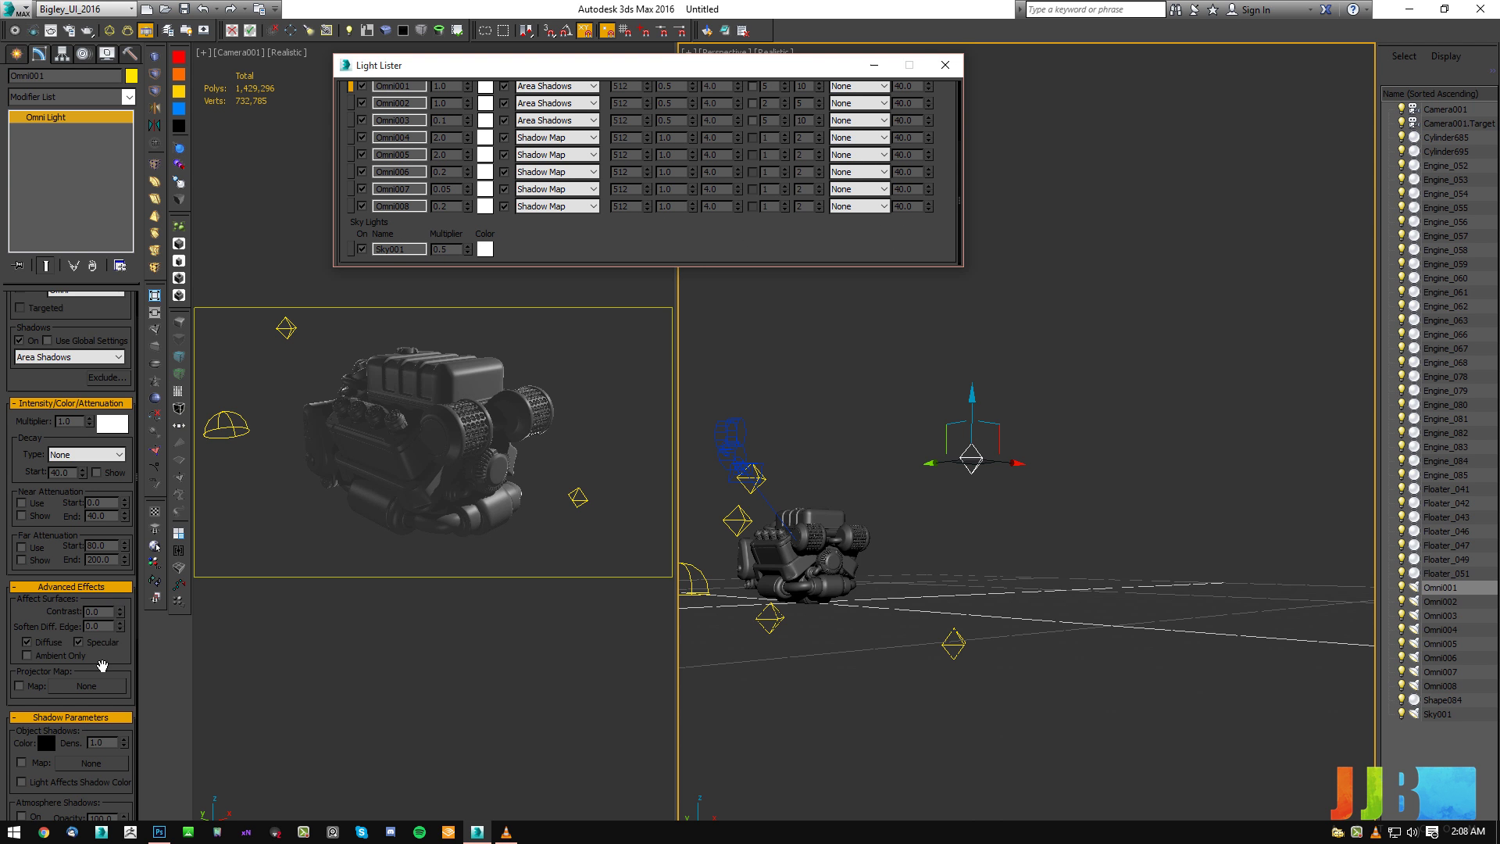
# Set the Light Tracer's rays per sample to 250 in the advanced lighting settings.
pyautogui.click(226, 424)
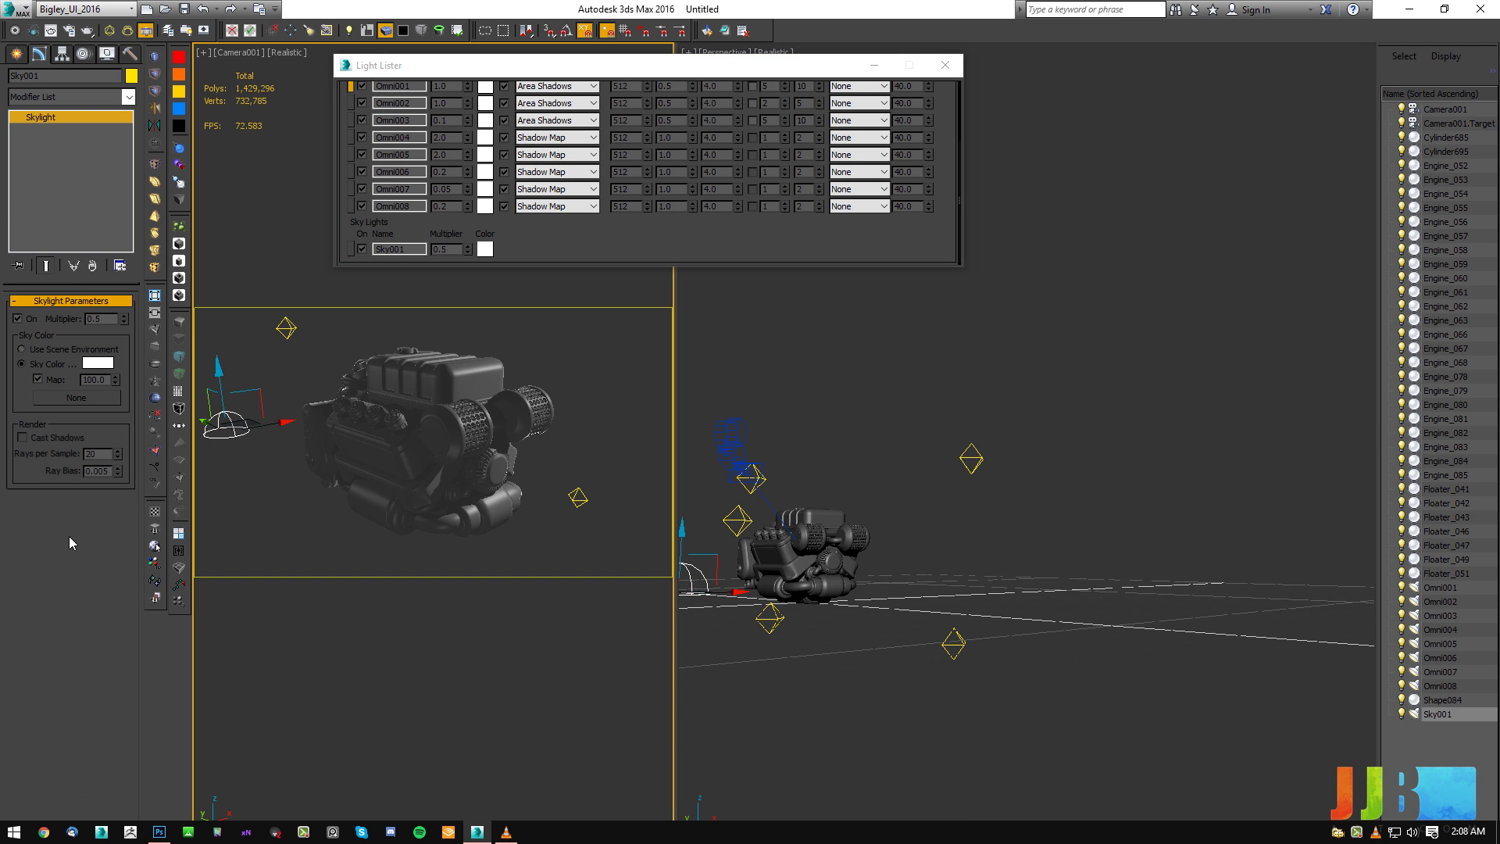
pyautogui.press('8')
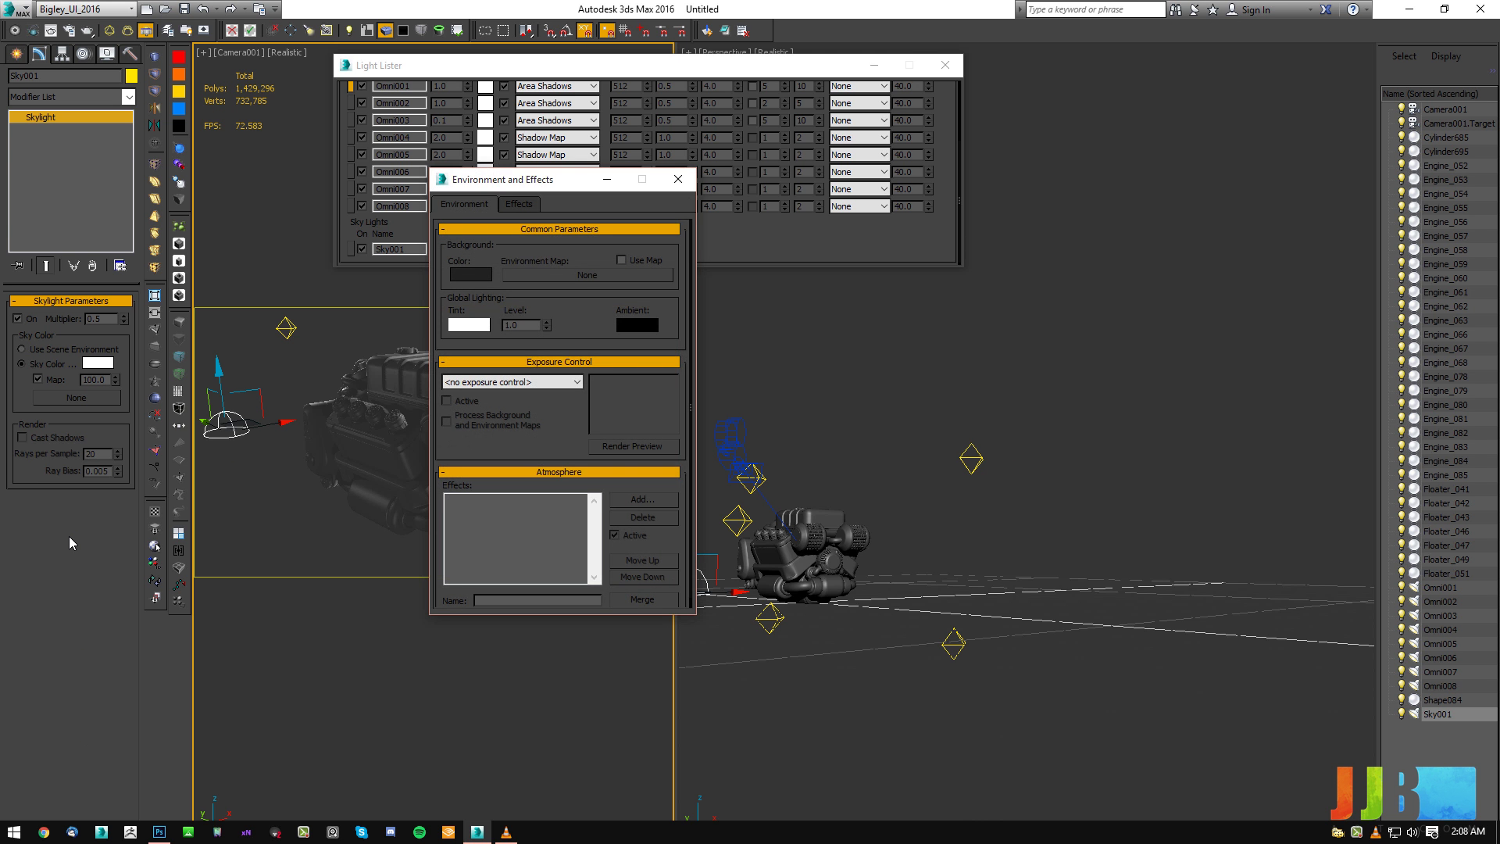
pyautogui.press('8')
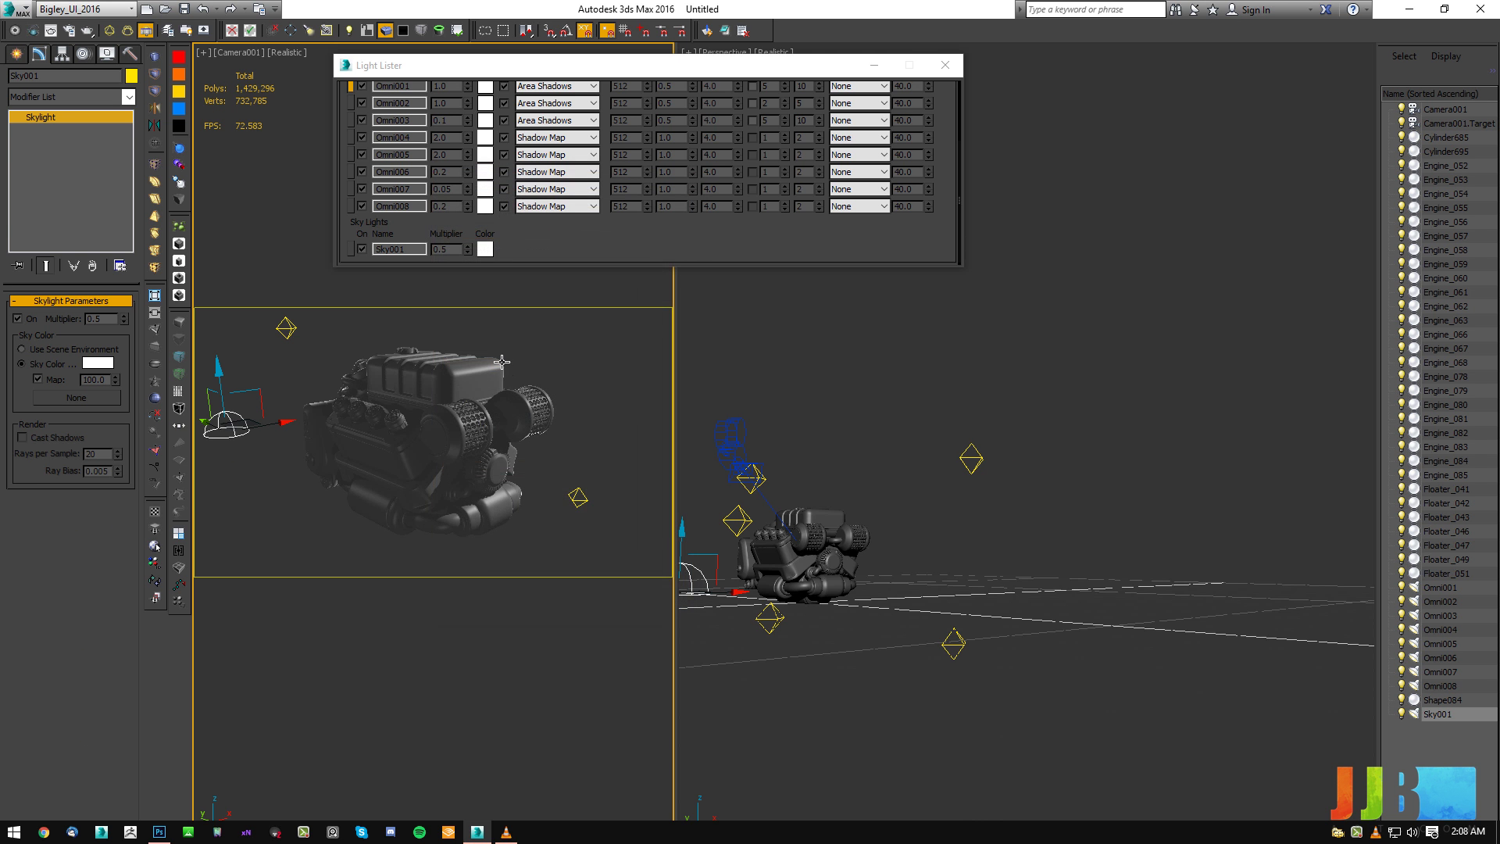
pyautogui.press('F10')
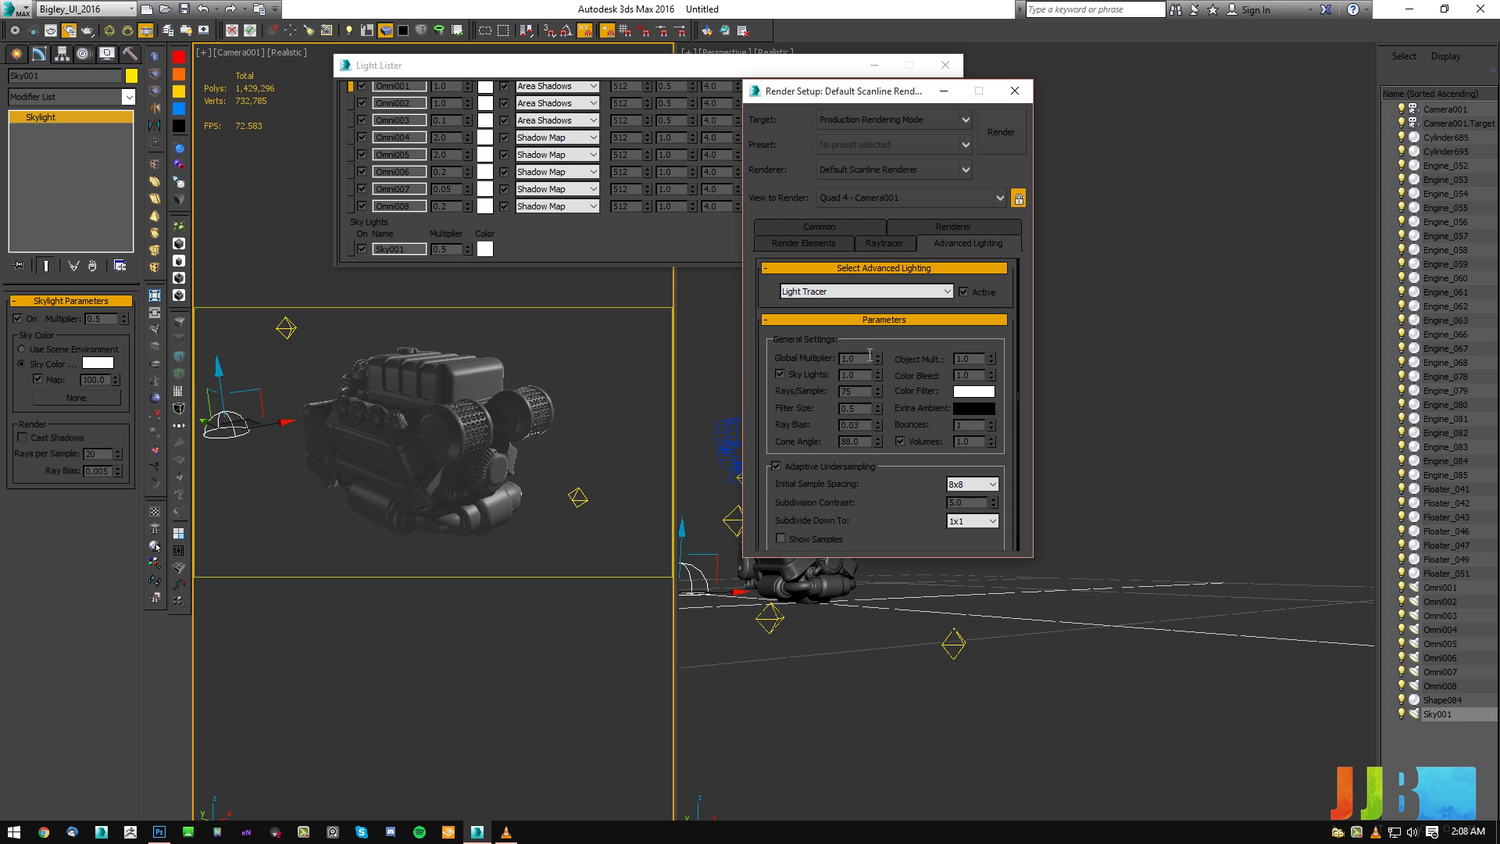
pyautogui.doubleClick(847, 392)
pyautogui.write('250')
pyautogui.press('Return')
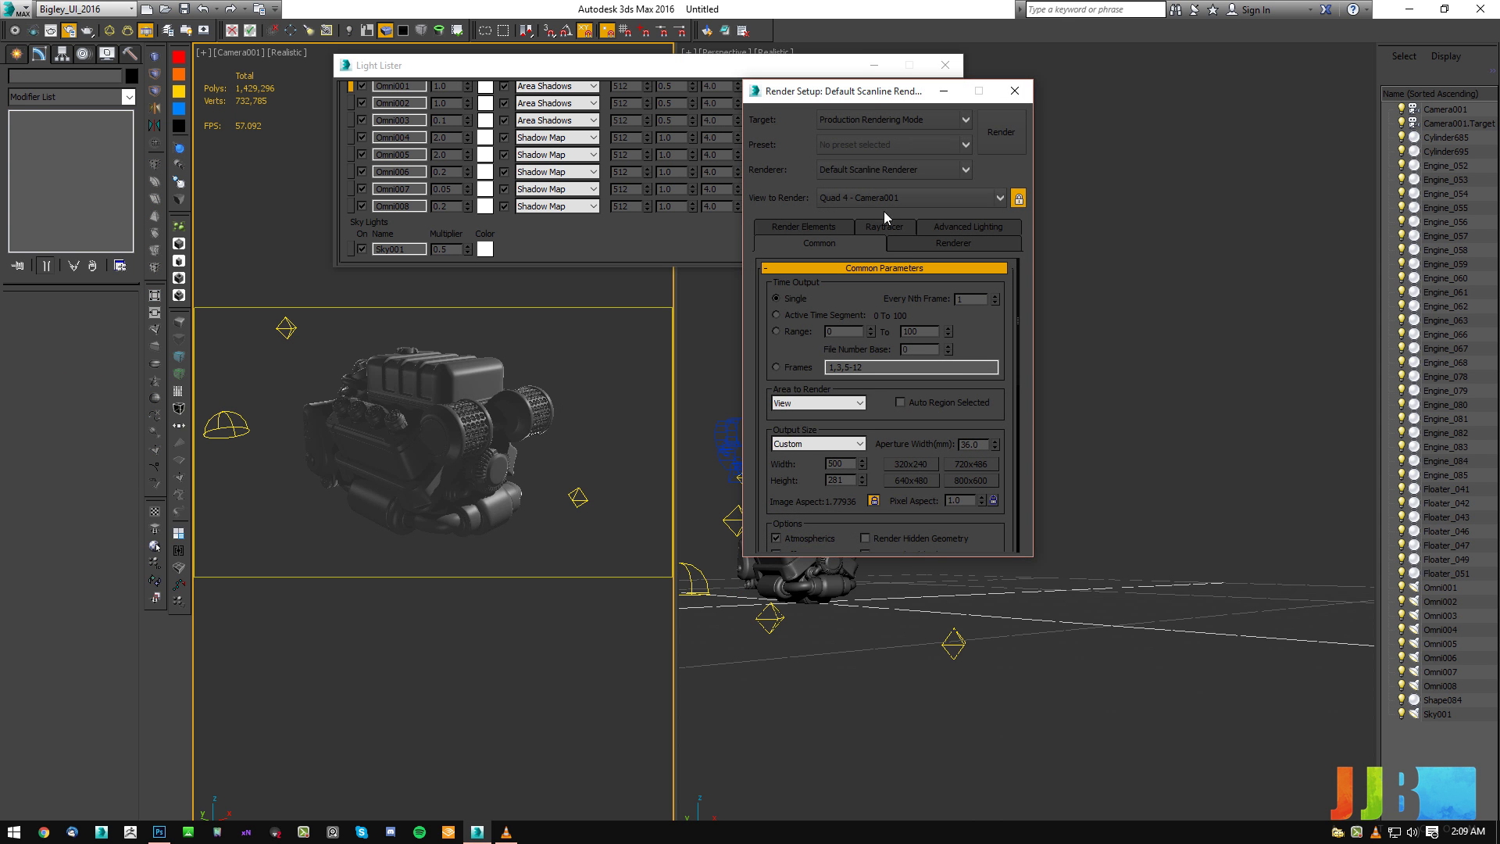
# Set the output width to 1000 with the image aspect locked and render the Camera001 view.
pyautogui.moveTo(897, 429); pyautogui.dragTo(880, 353)
pyautogui.click(837, 388)
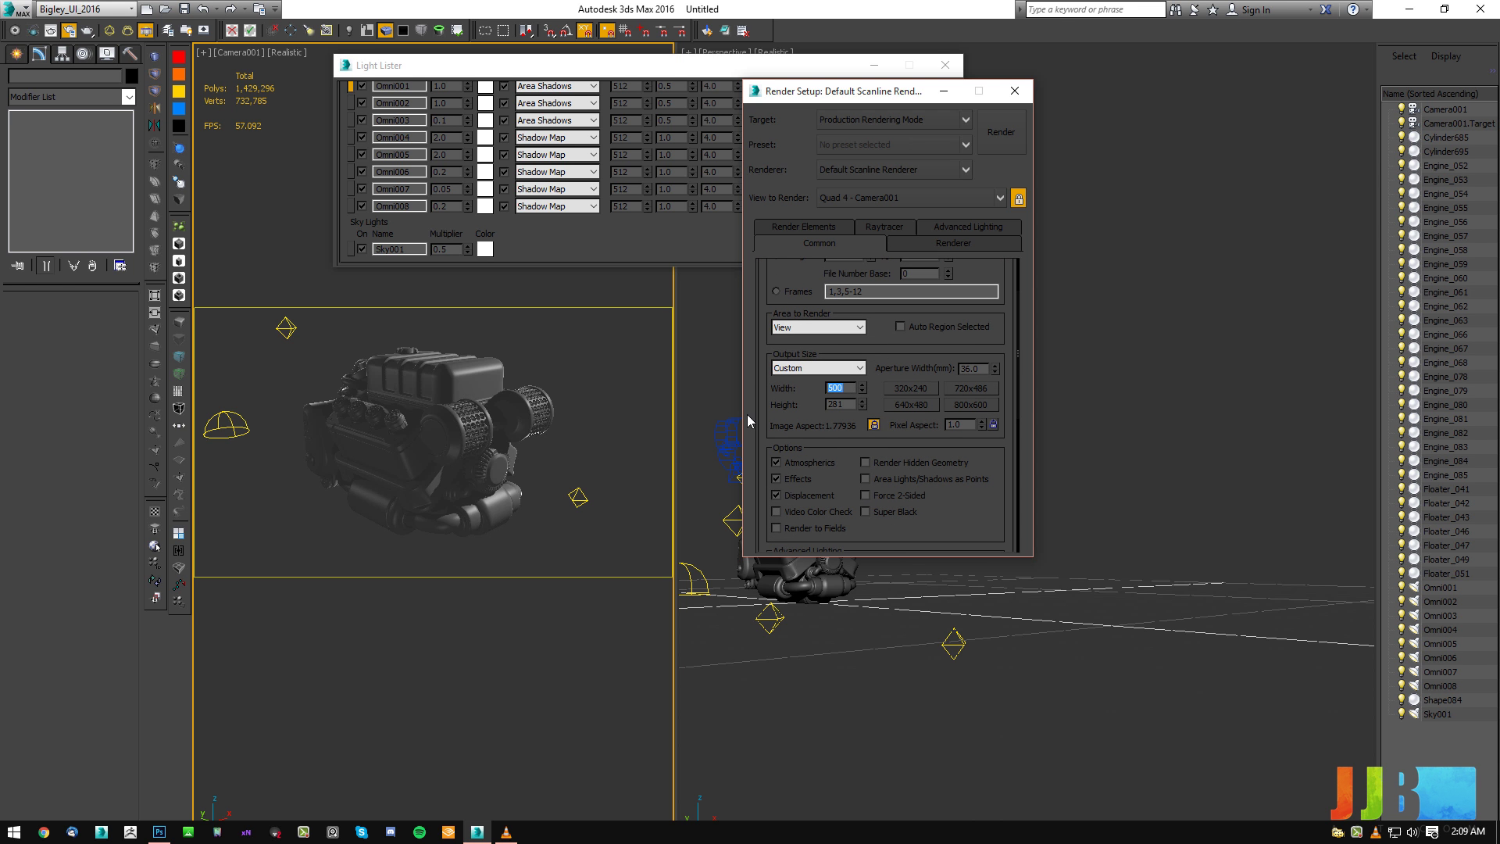
pyautogui.write('1000')
pyautogui.press('Return')
pyautogui.click(1016, 129)
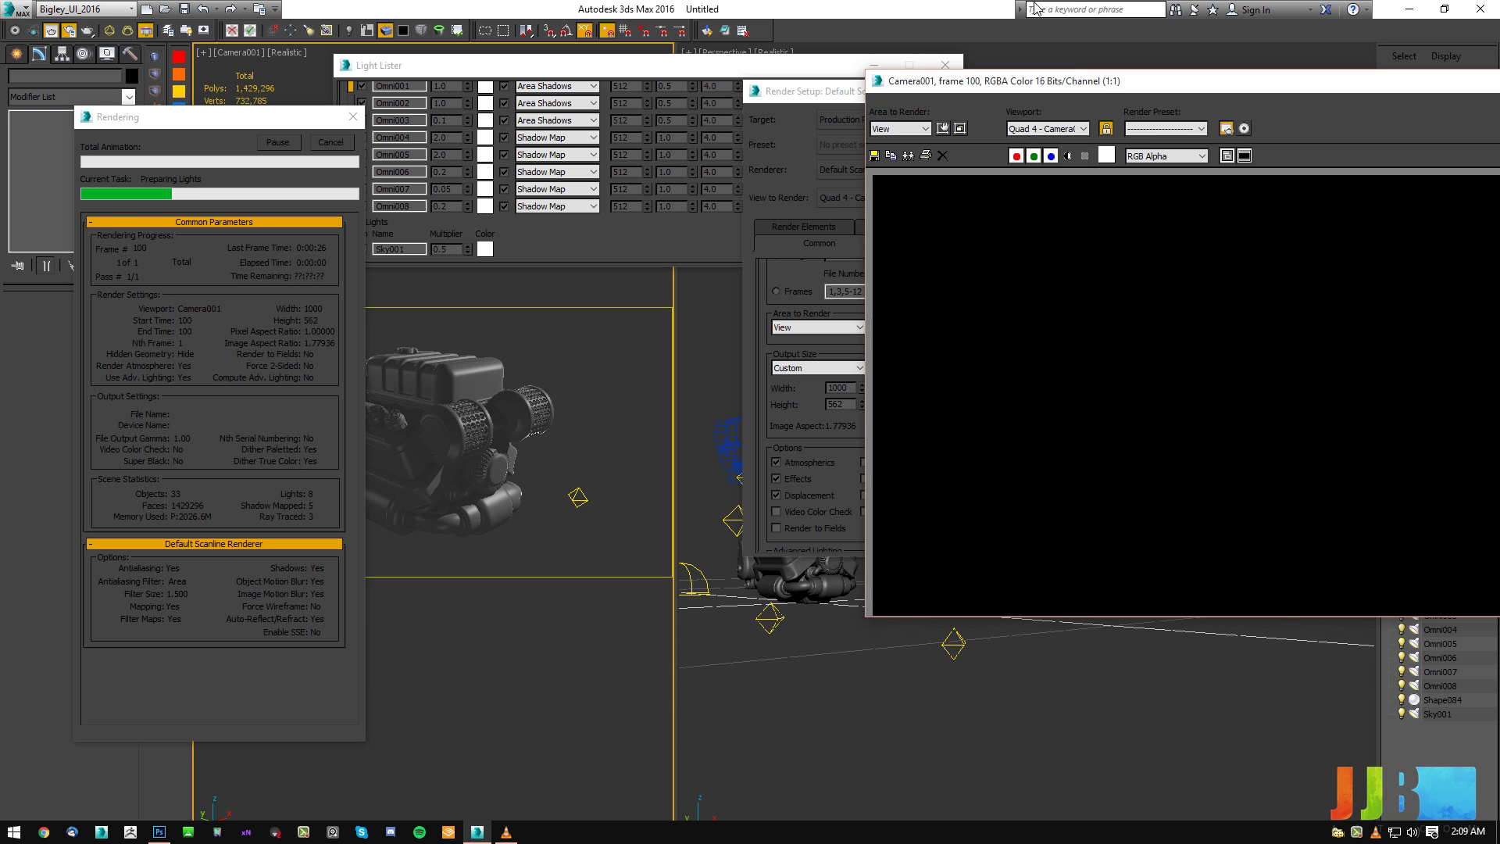
pyautogui.moveTo(1119, 92); pyautogui.dragTo(593, 144)
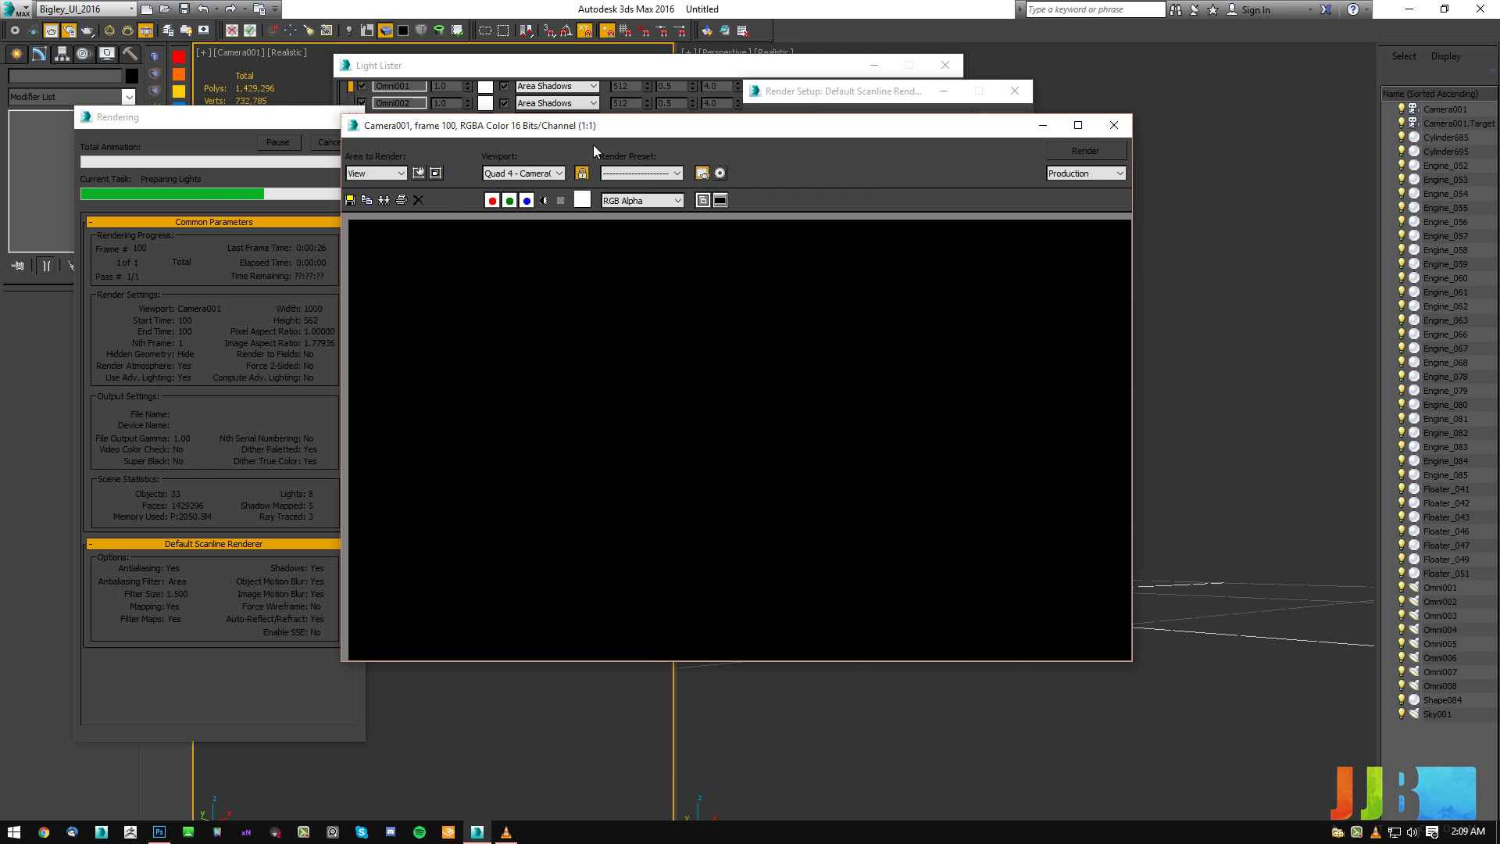
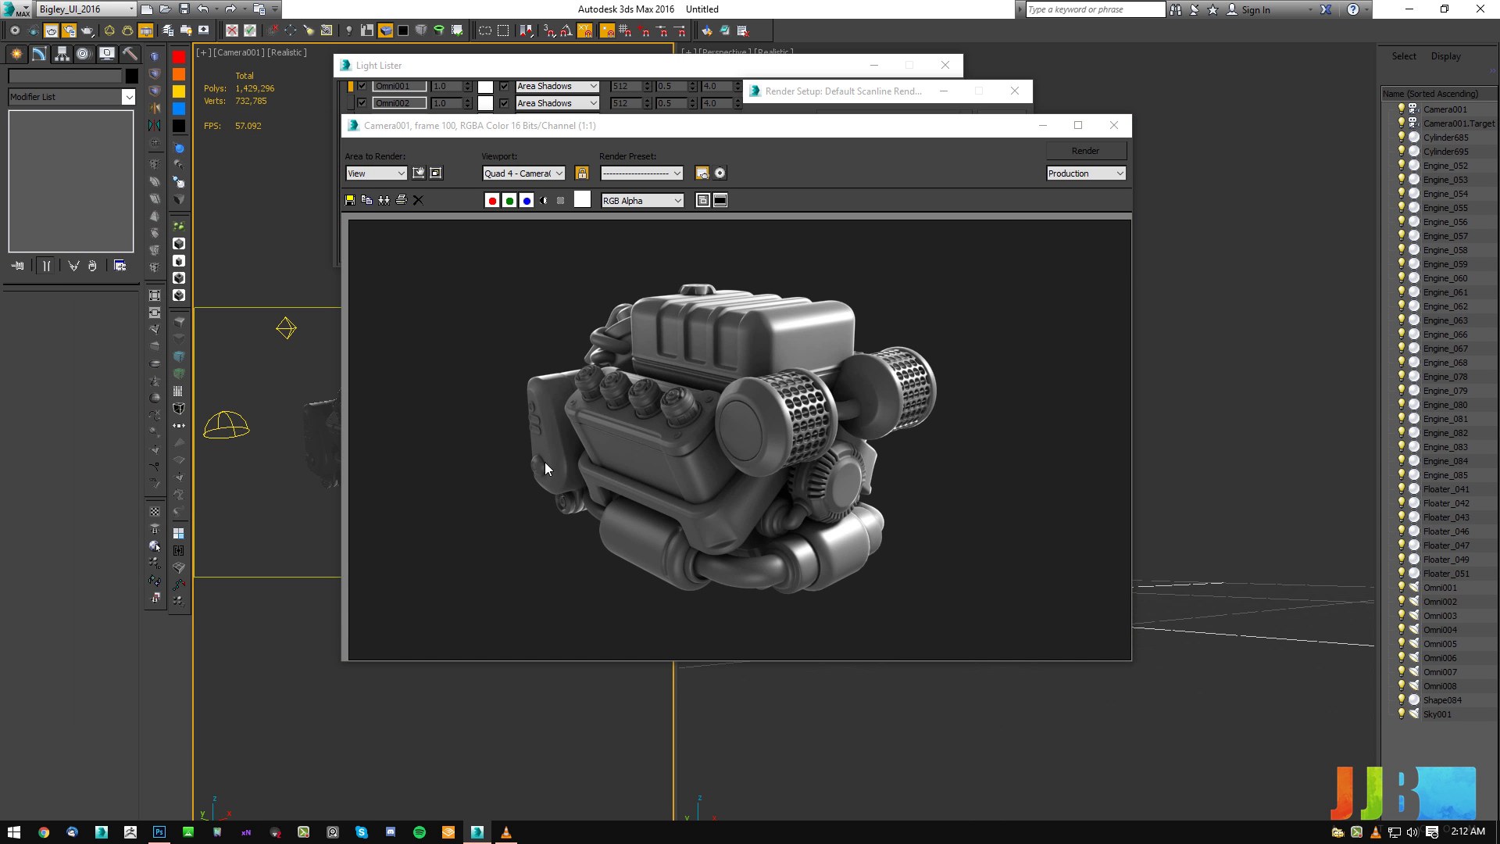
# Close the rendered frame and the render setup, and minimize the Light Lister.
pyautogui.click(1113, 125)
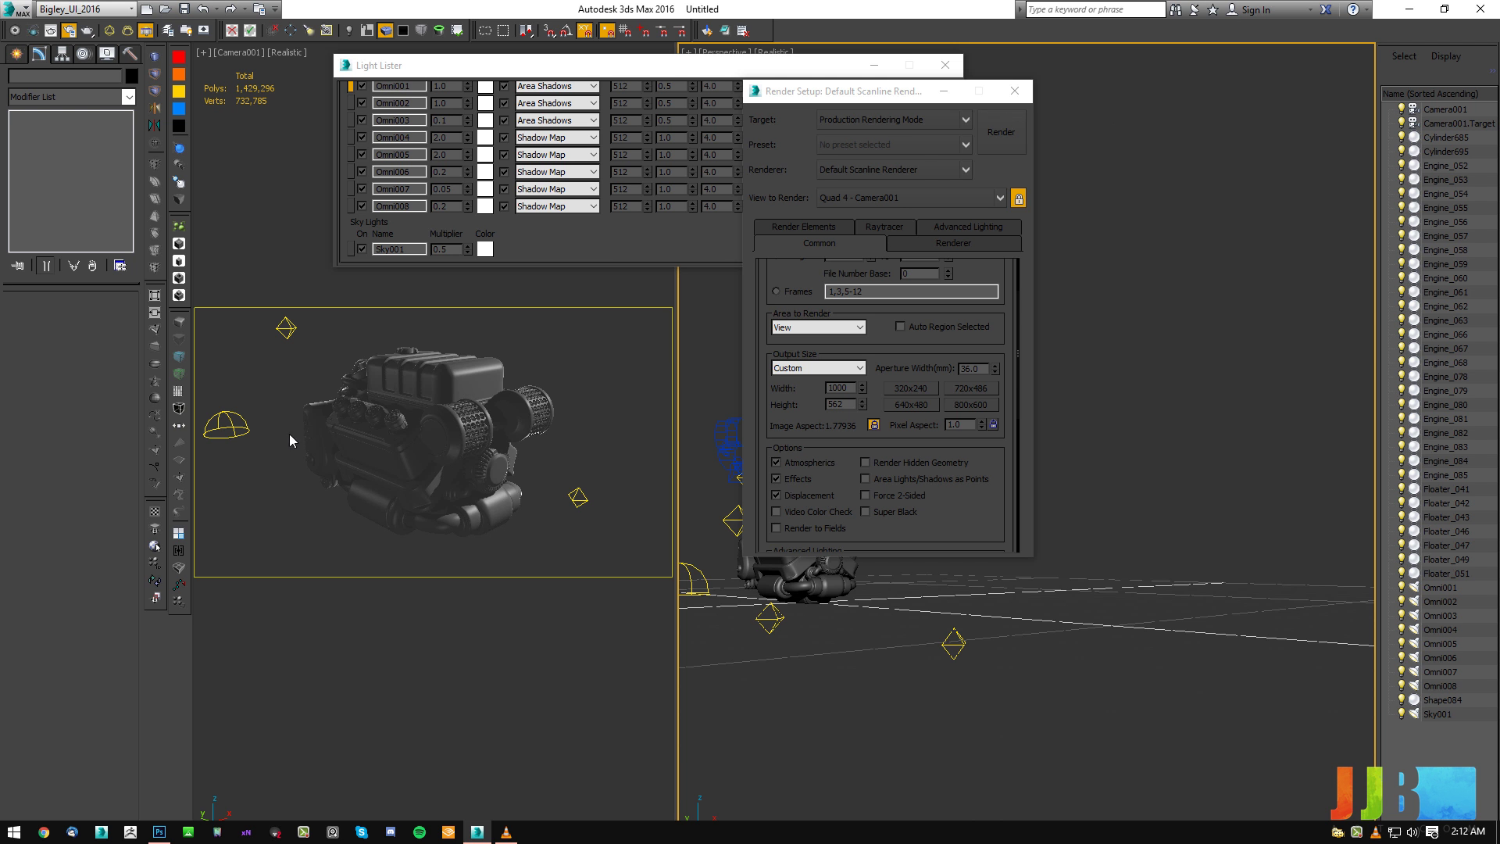
pyautogui.click(1014, 91)
pyautogui.click(875, 65)
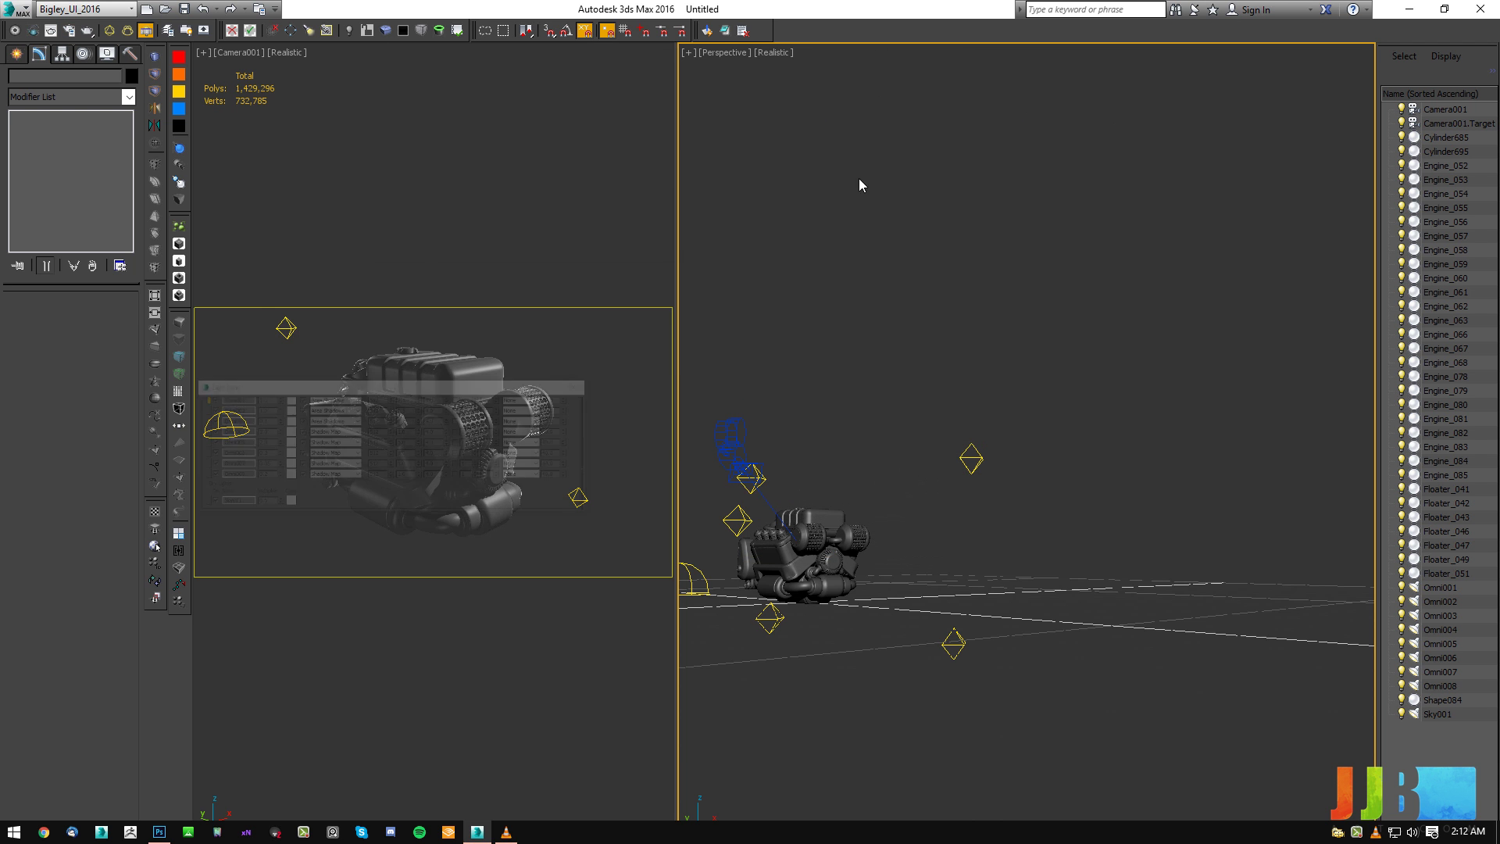
# Select the two slot-shaped floaters and the round floater on the engine's side plate and inspect them up close.
pyautogui.keyDown('alt'); pyautogui.moveTo(770, 435); pyautogui.dragTo(1014, 445, button='middle'); pyautogui.keyUp('alt')
pyautogui.click(1013, 445)
pyautogui.press('z')
pyautogui.click(845, 395)
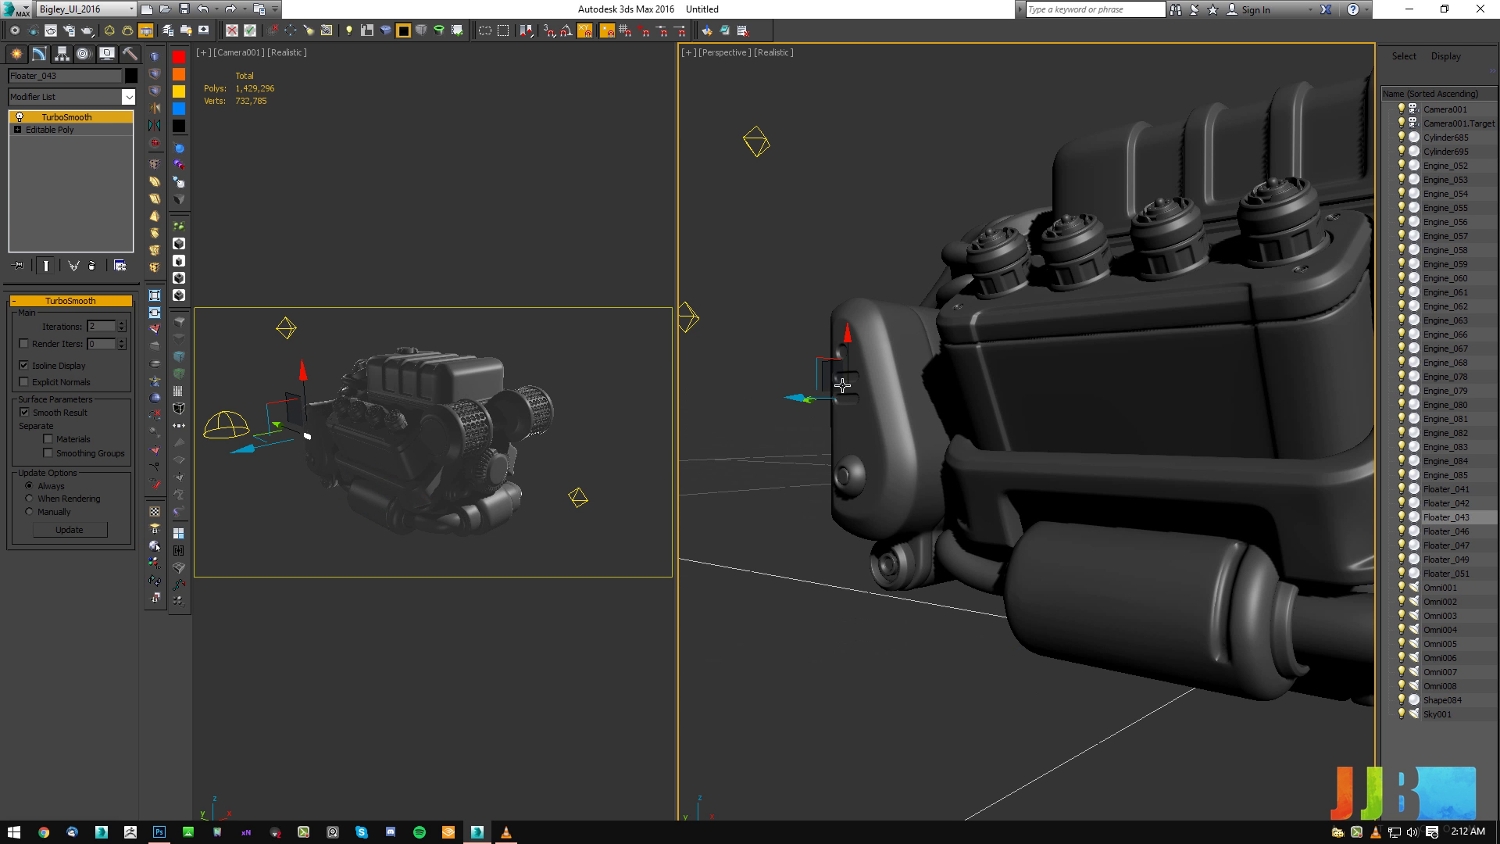
pyautogui.press('F4')
pyautogui.press('F4')
pyautogui.hotkey('shift', 'F4')
pyautogui.keyDown('alt'); pyautogui.moveTo(846, 396); pyautogui.dragTo(855, 380, button='middle'); pyautogui.keyUp('alt')
pyautogui.keyDown('ctrl'); pyautogui.click(851, 378); pyautogui.keyUp('ctrl')
pyautogui.keyDown('ctrl'); pyautogui.click(853, 376); pyautogui.keyUp('ctrl')
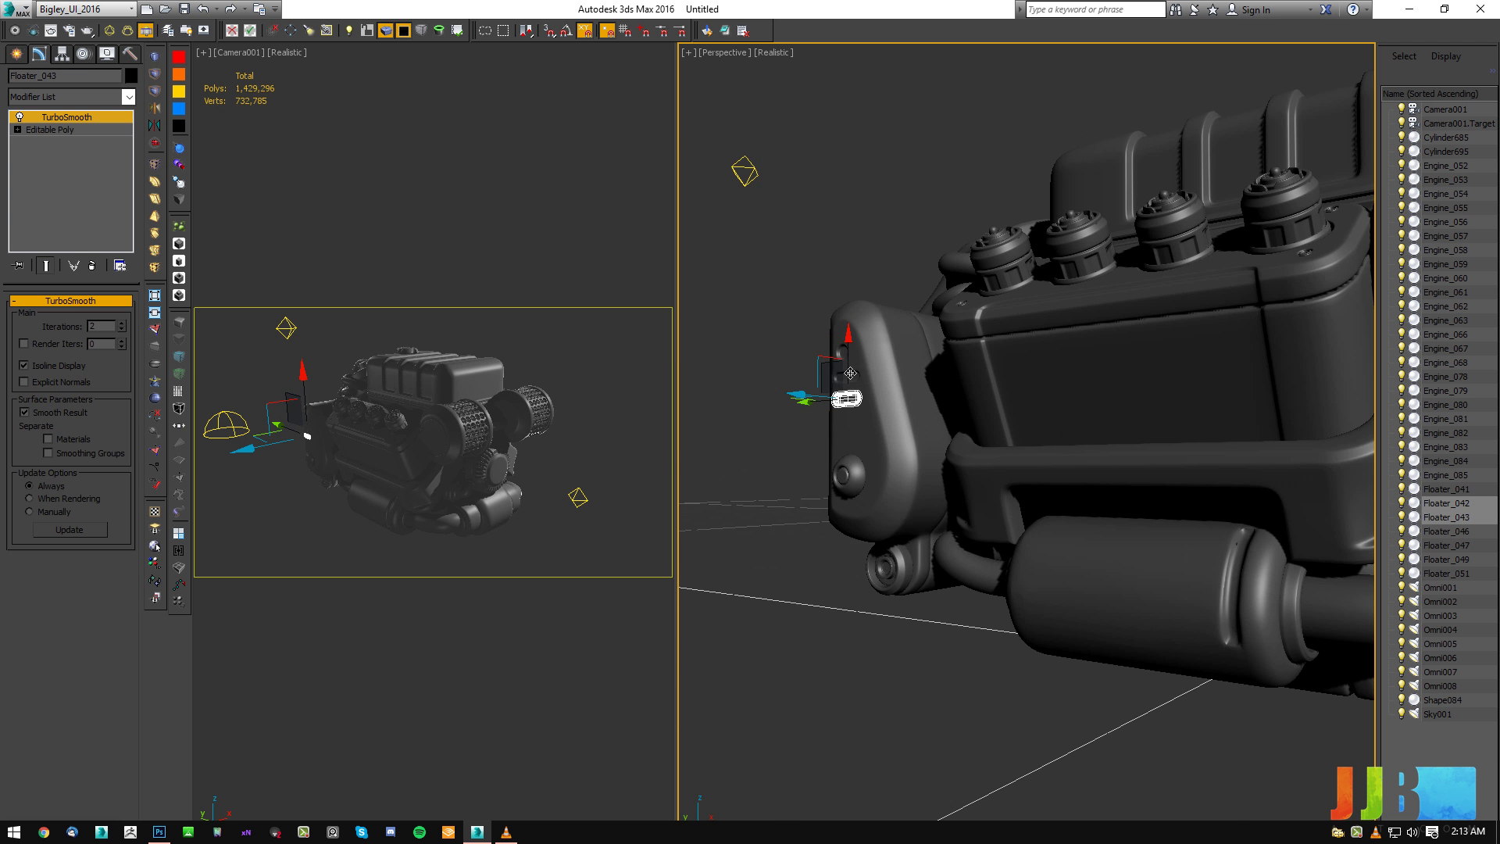
pyautogui.keyDown('ctrl'); pyautogui.click(840, 360); pyautogui.keyUp('ctrl')
pyautogui.keyDown('ctrl'); pyautogui.click(853, 373); pyautogui.keyUp('ctrl')
pyautogui.press('z')
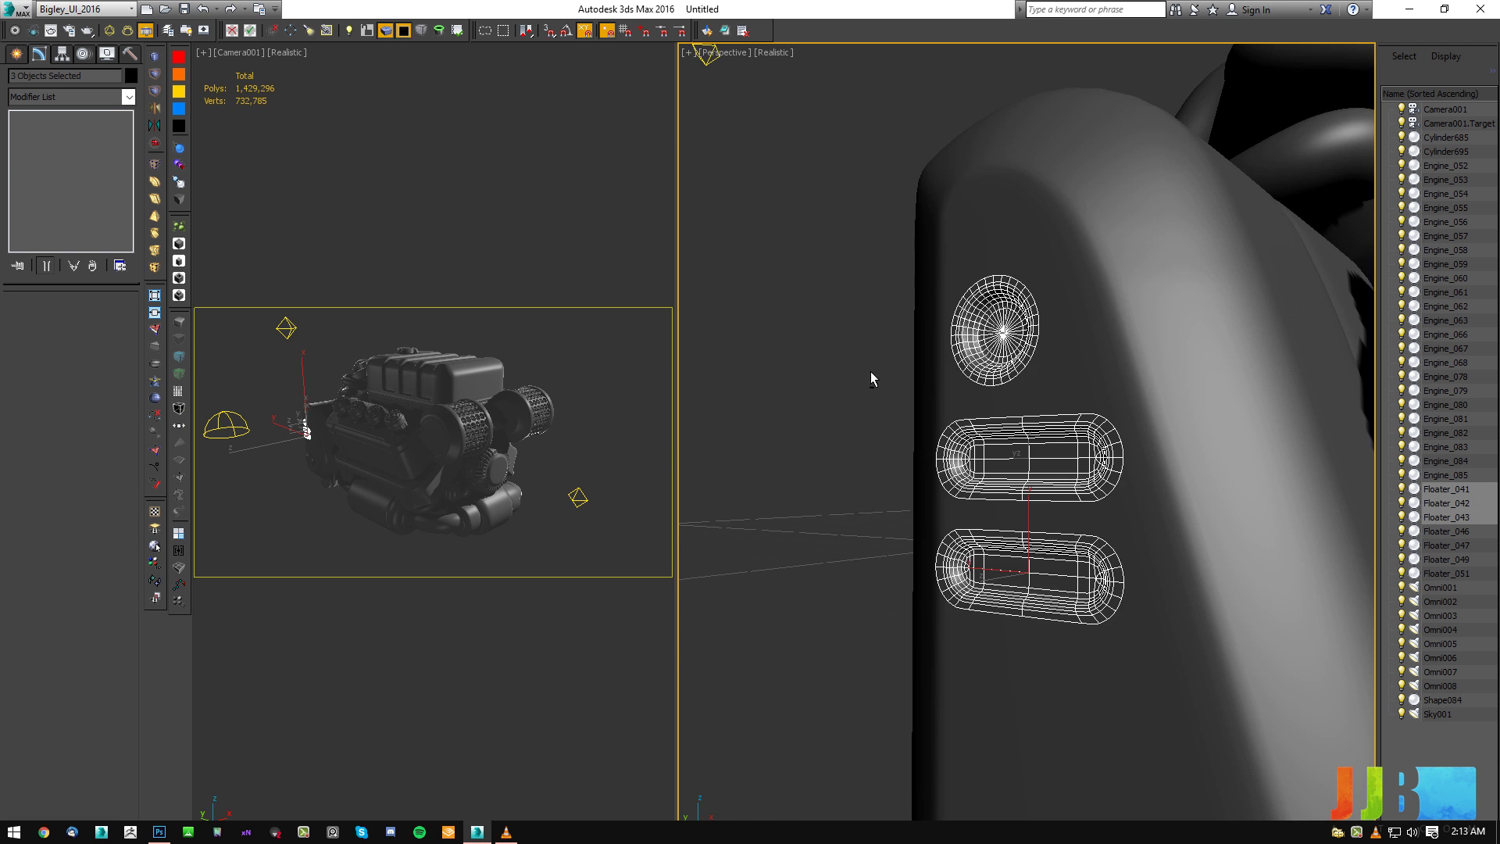
# Review the shadow options in the three floaters' object properties and accept the dialog.
pyautogui.moveTo(967, 392)
pyautogui.keyDown('alt'); pyautogui.mouseDown(button='middle')
pyautogui.moveTo(1078, 399)
pyautogui.moveTo(954, 399)
pyautogui.moveTo(968, 409)
pyautogui.mouseUp(button='middle'); pyautogui.keyUp('alt')
pyautogui.rightClick(971, 411)
pyautogui.click(1009, 506)
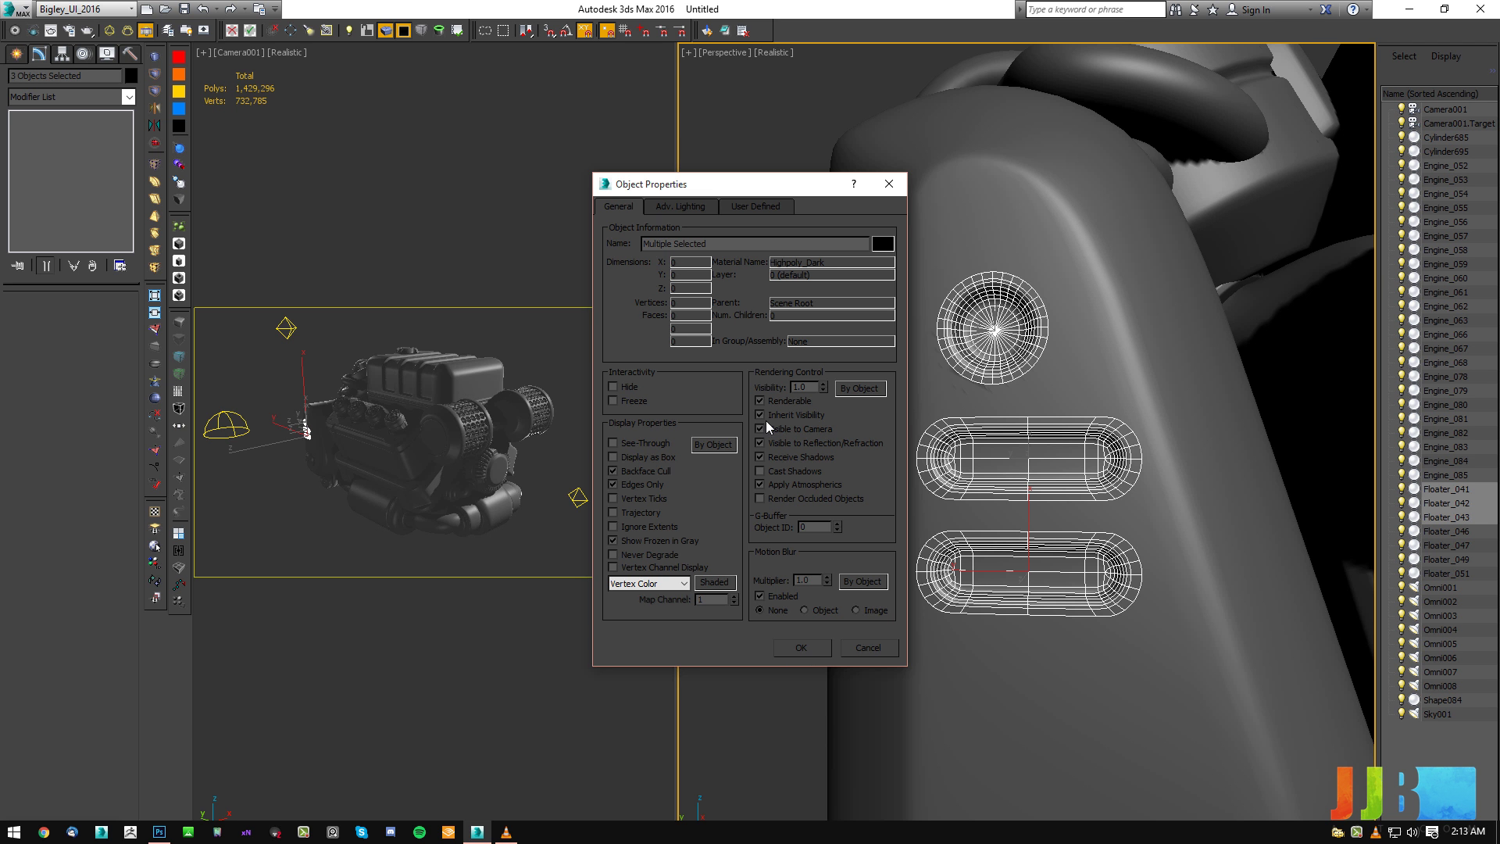
pyautogui.click(813, 648)
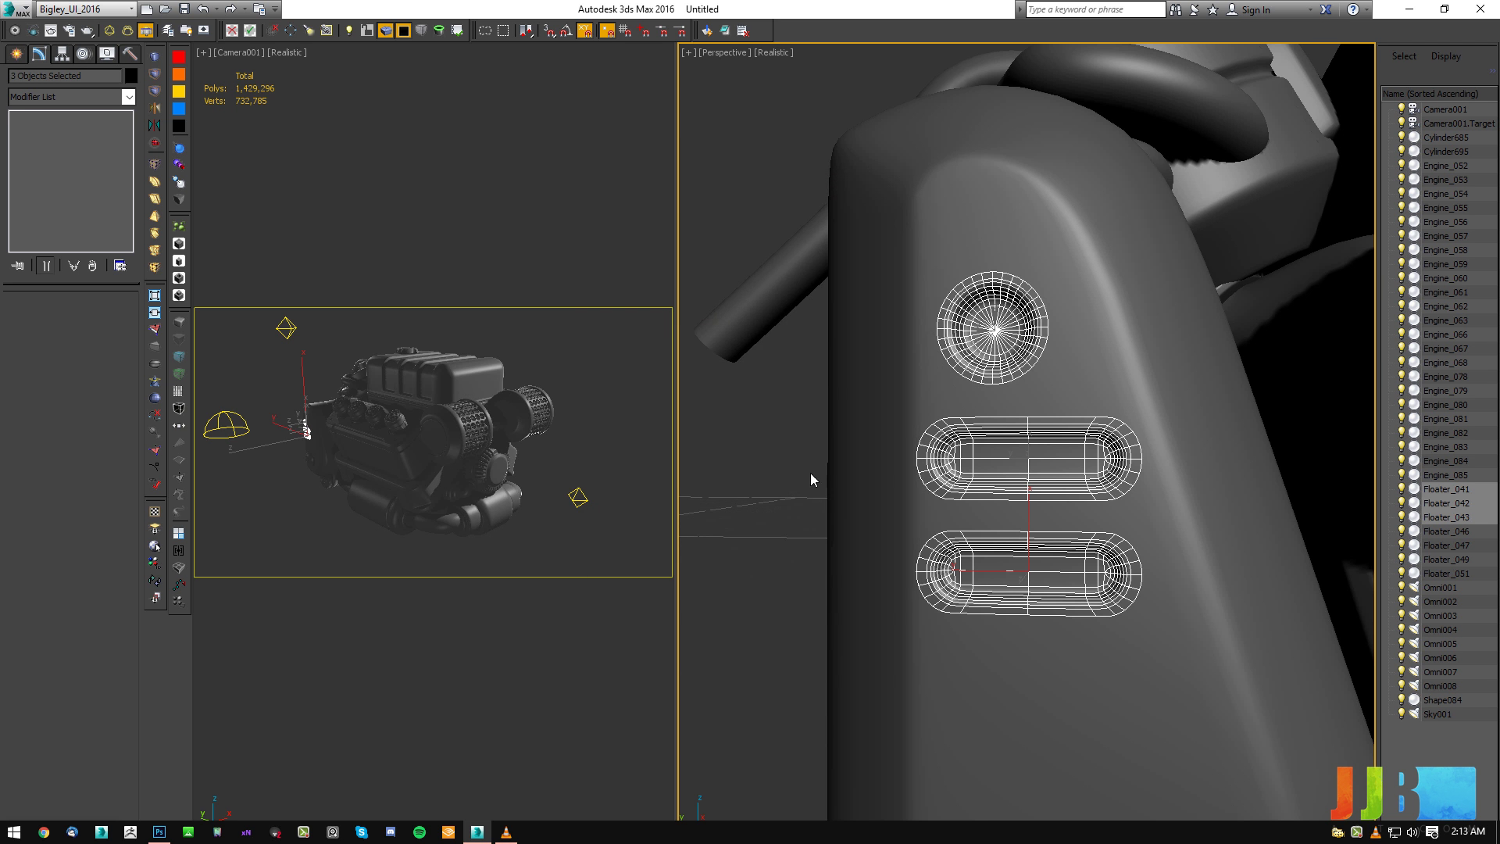
# Deselect the floaters, reopen the last rendered frame to review the engine, and close it.
pyautogui.scroll(-3, 814, 486)
pyautogui.keyDown('alt'); pyautogui.moveTo(775, 532); pyautogui.dragTo(780, 609, button='middle'); pyautogui.keyUp('alt')
pyautogui.scroll(-4, 769, 520)
pyautogui.click(780, 609)
pyautogui.scroll(-3, 804, 512)
pyautogui.click(51, 31)
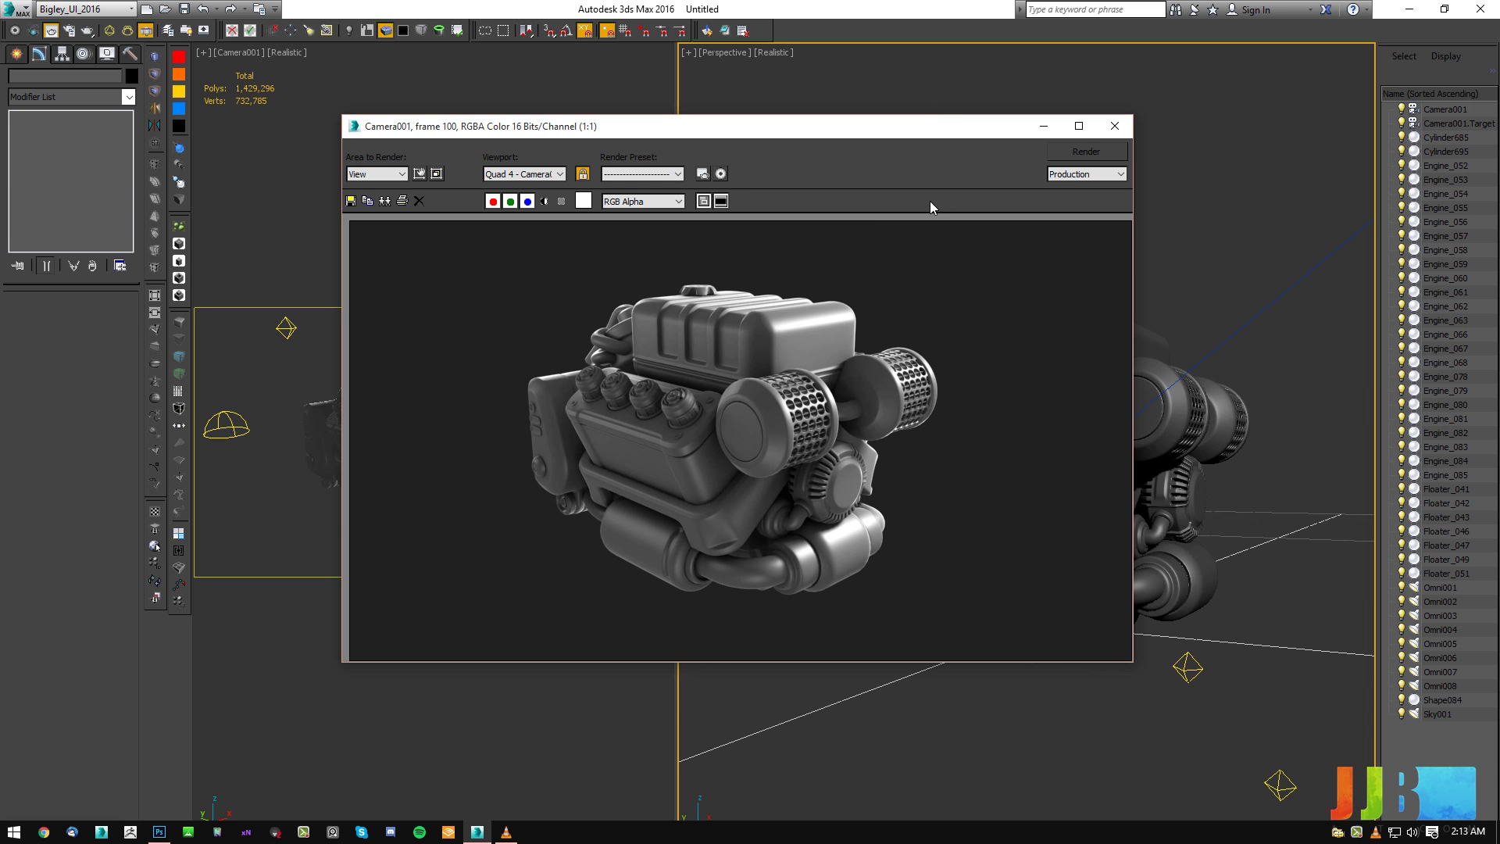
pyautogui.click(1121, 135)
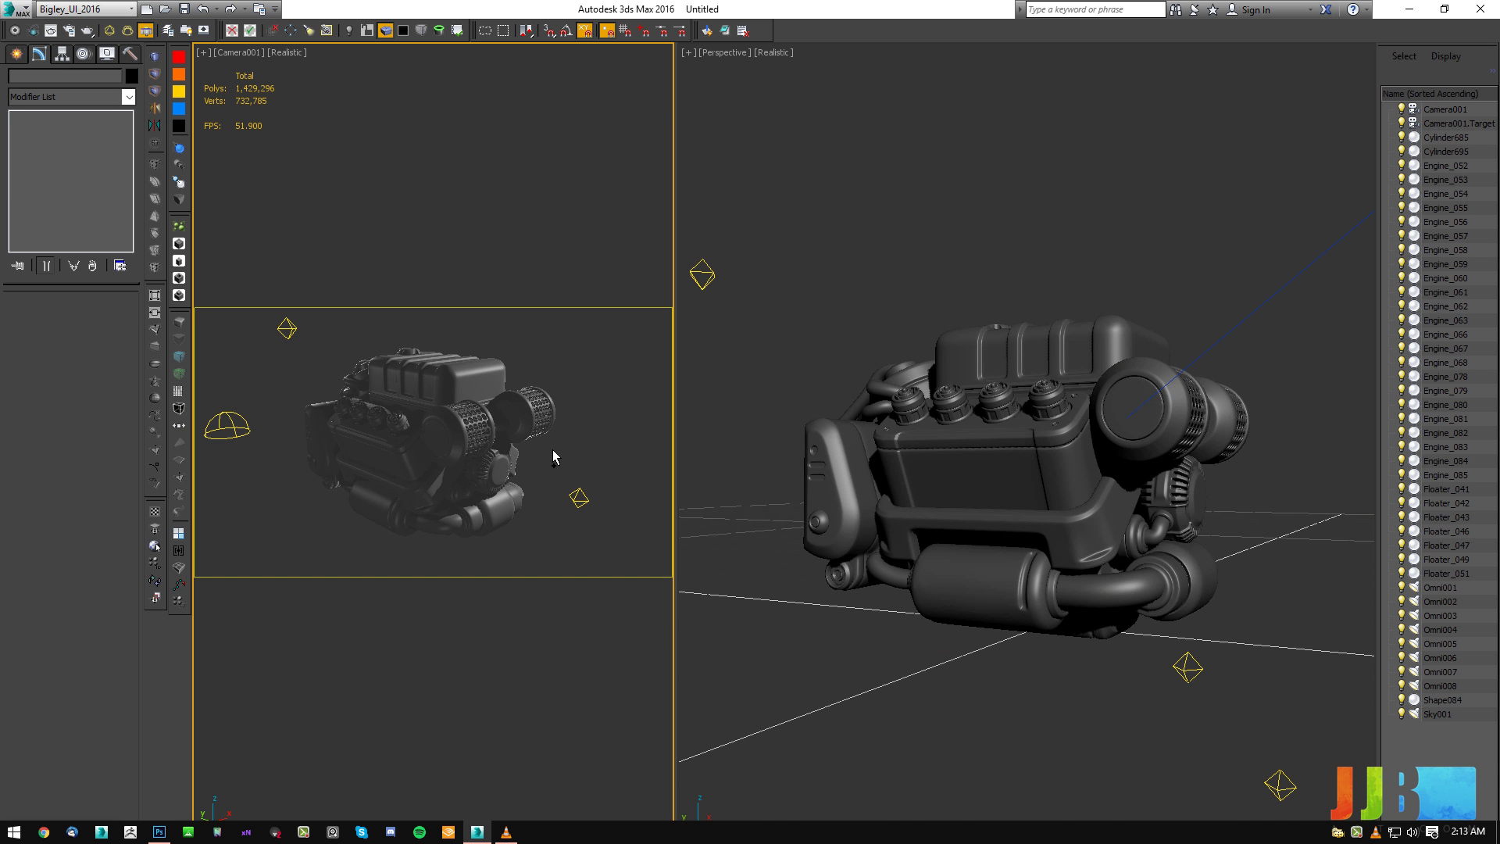
# Select the Omni001 light behind the engine in the perspective view.
pyautogui.scroll(-4, 859, 381)
pyautogui.keyDown('alt'); pyautogui.moveTo(1094, 296); pyautogui.dragTo(1078, 388, button='middle'); pyautogui.keyUp('alt')
pyautogui.click(1162, 344)
pyautogui.keyDown('alt'); pyautogui.moveTo(1088, 547); pyautogui.dragTo(1061, 586, button='middle'); pyautogui.keyUp('alt')
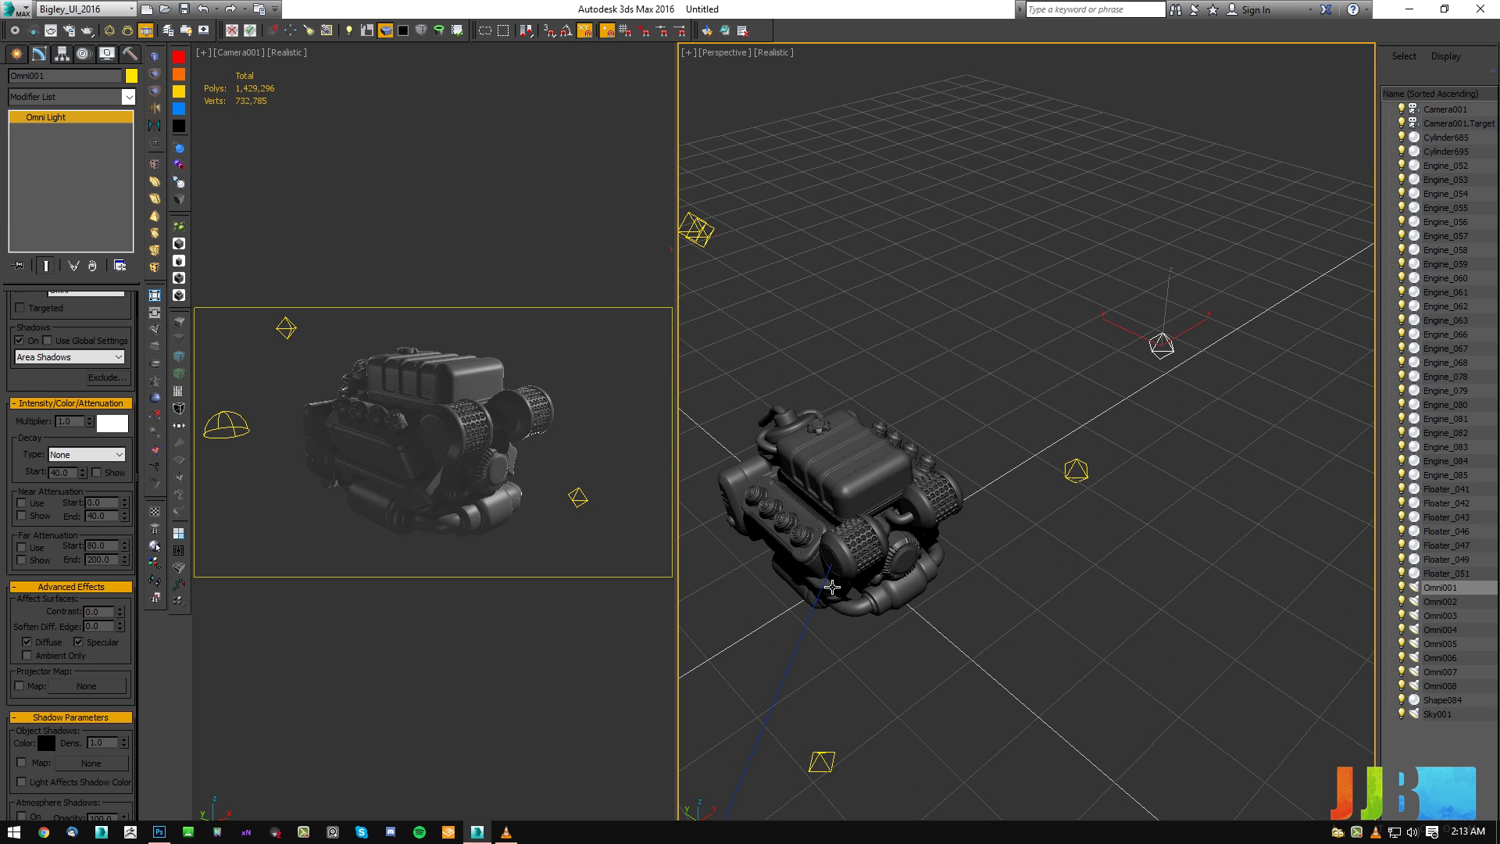
pyautogui.keyDown('alt'); pyautogui.moveTo(1045, 390); pyautogui.dragTo(1059, 383, button='middle'); pyautogui.keyUp('alt')
pyautogui.press('w')
pyautogui.moveTo(1185, 332)
pyautogui.mouseDown()
pyautogui.moveTo(1227, 305)
pyautogui.moveTo(1207, 318)
pyautogui.mouseUp()
pyautogui.hotkey('ctrl', 'z')
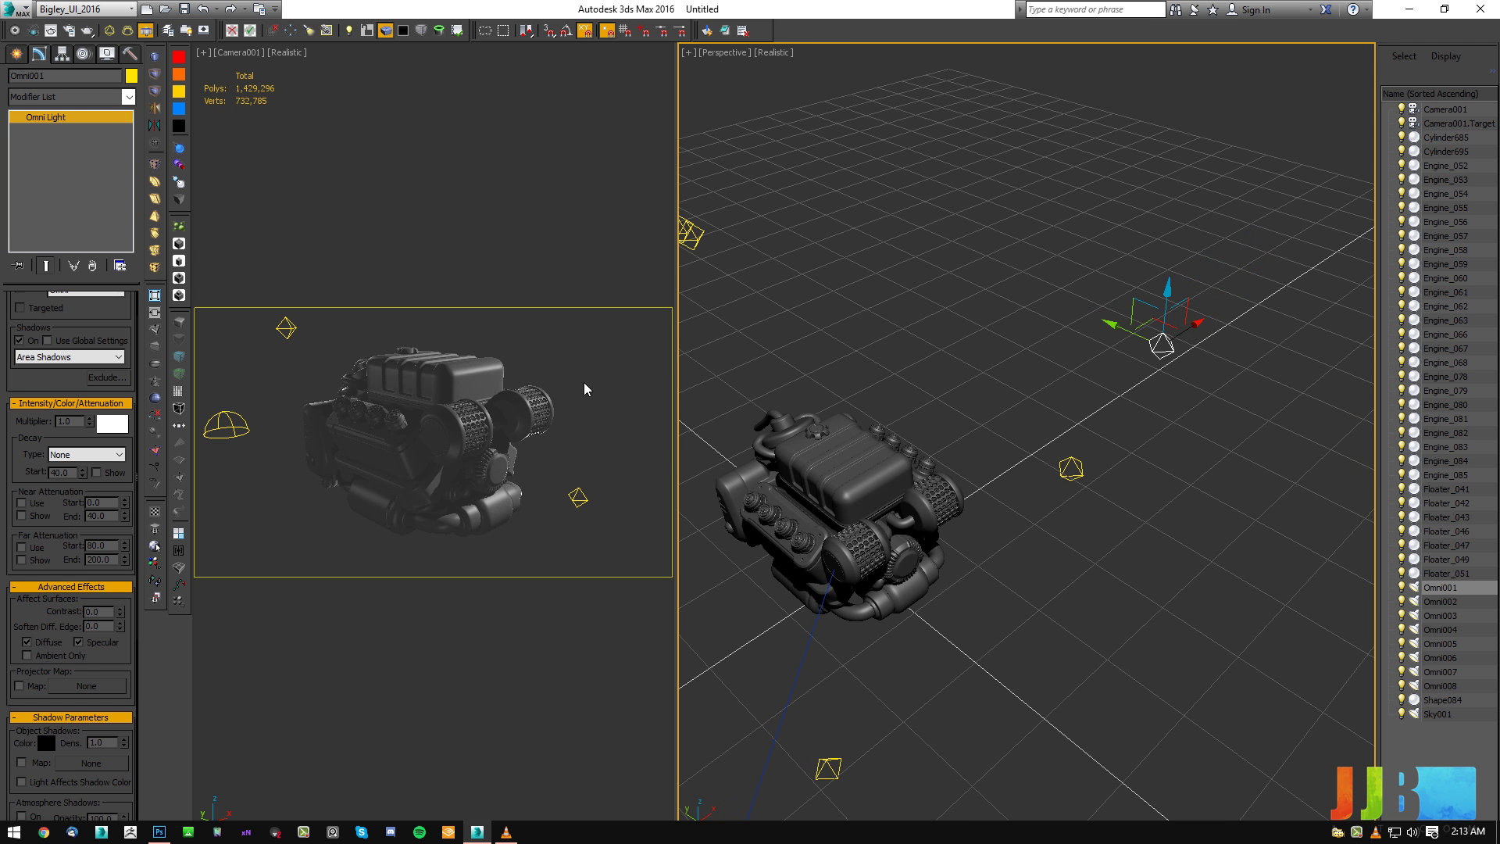
# Set the Omni001 light's multiplier to 0.8 and deselect it.
pyautogui.doubleClick(54, 424)
pyautogui.write('0.8')
pyautogui.press('Return')
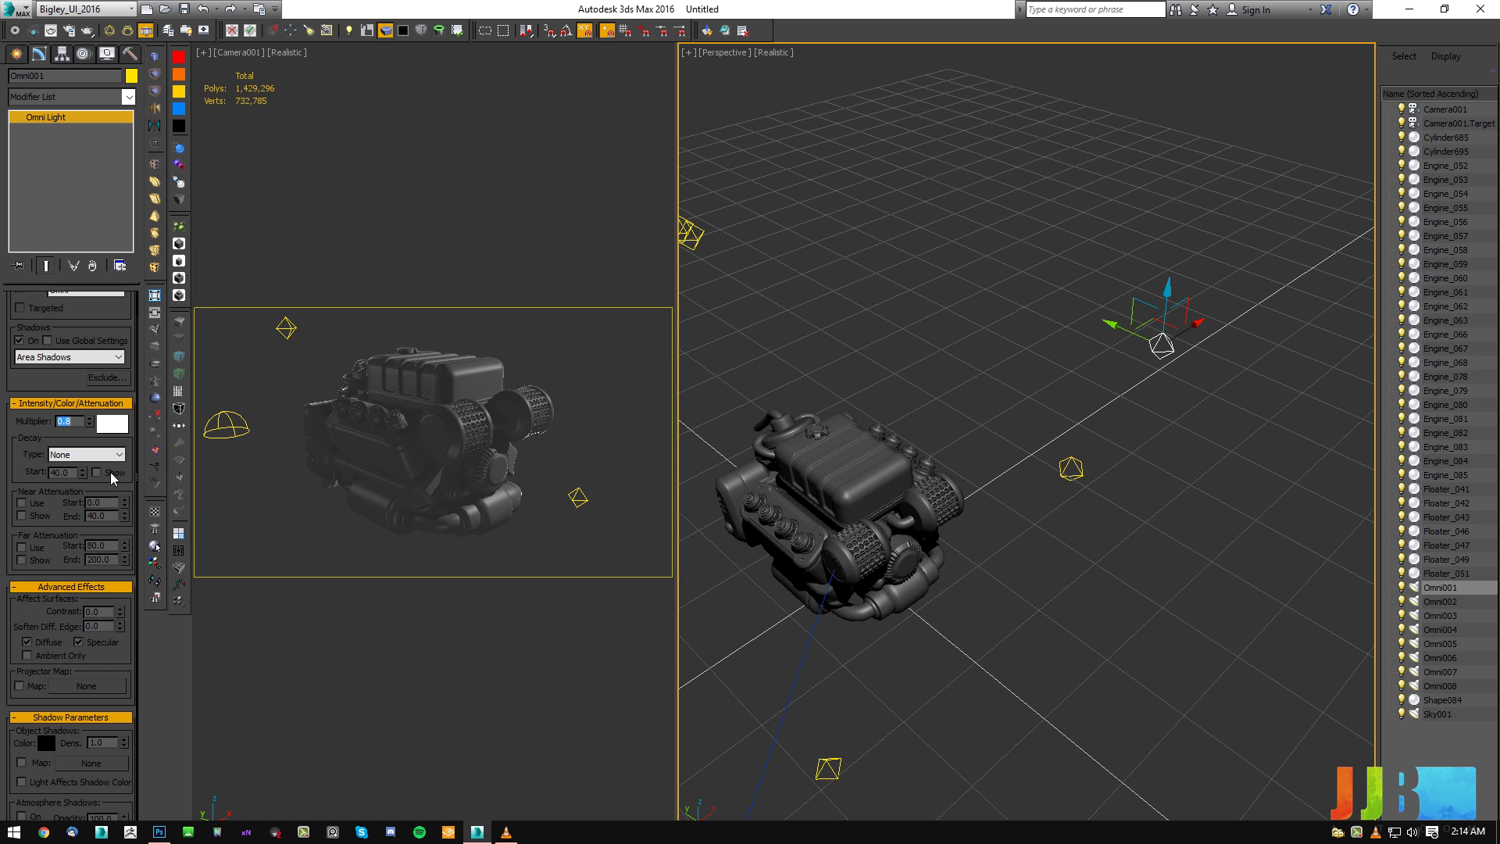
pyautogui.click(875, 356)
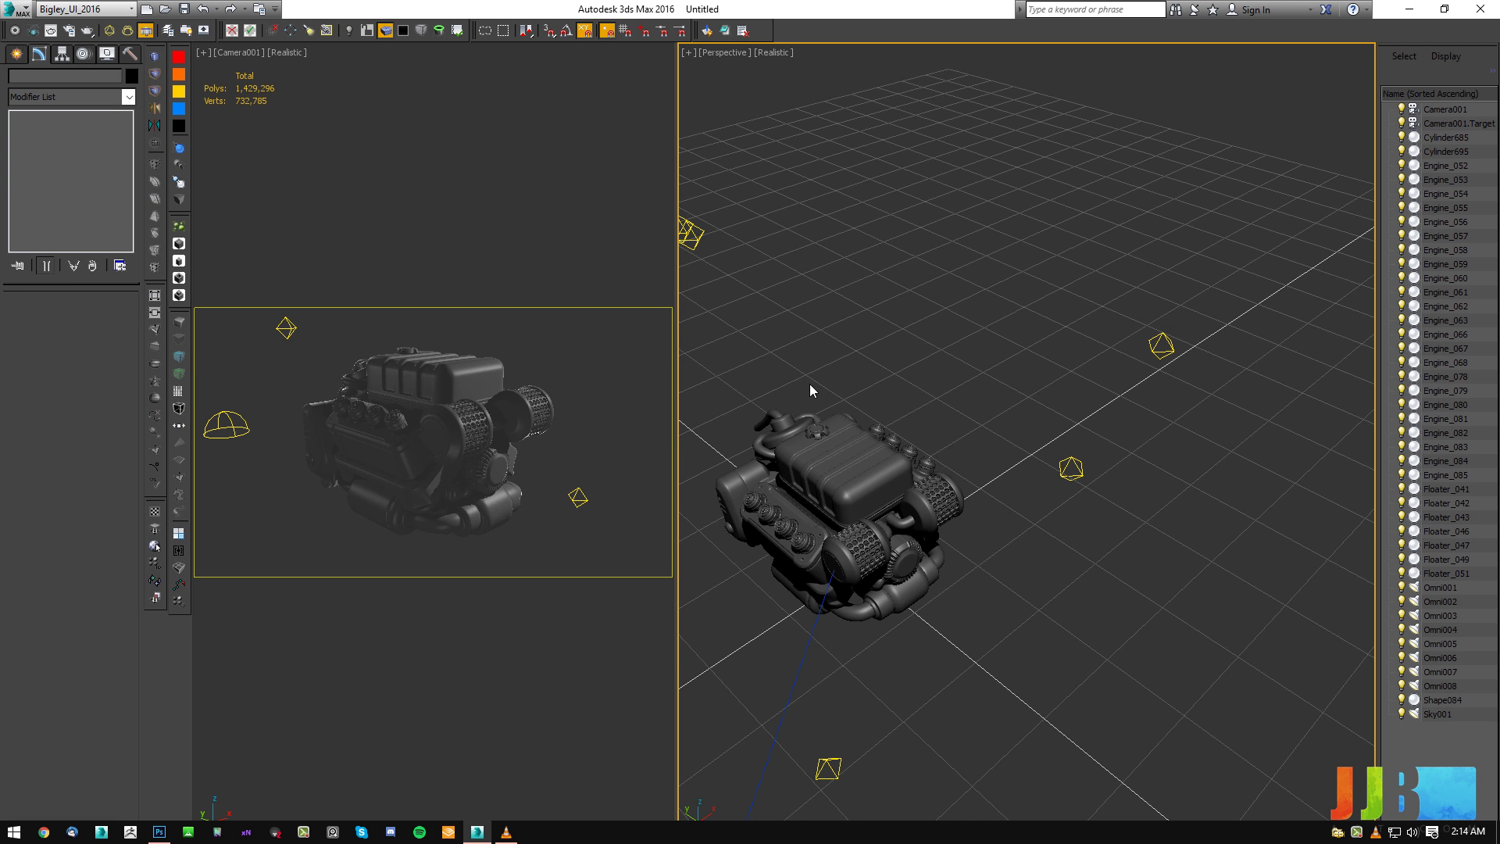
# For the camera view's render, set the antialiasing filter to Catmull-Rom and enable the global supersampler with Max 2.5 Star.
pyautogui.click(574, 318)
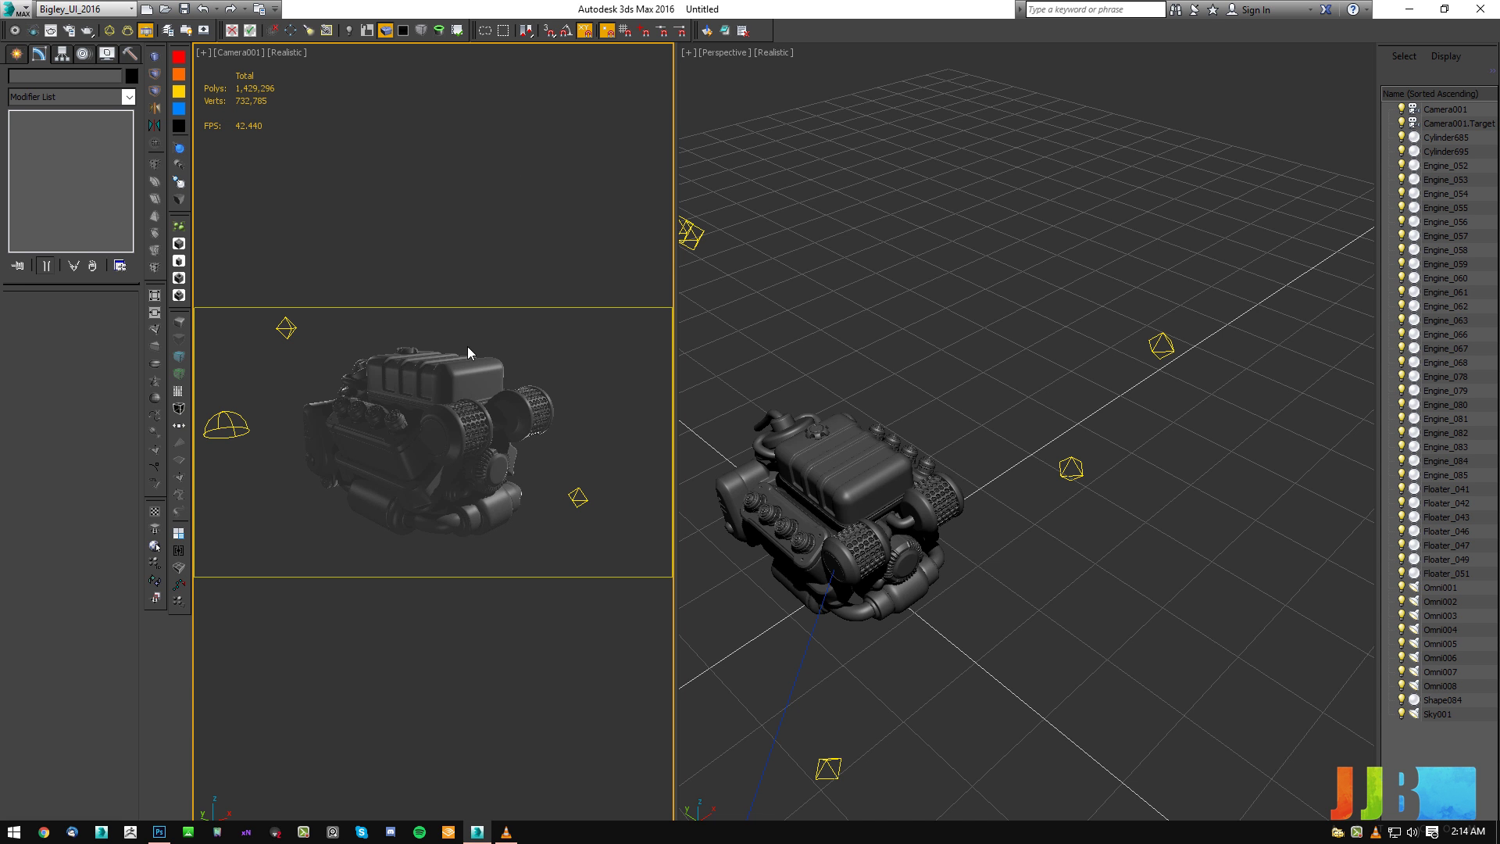
pyautogui.press('F10')
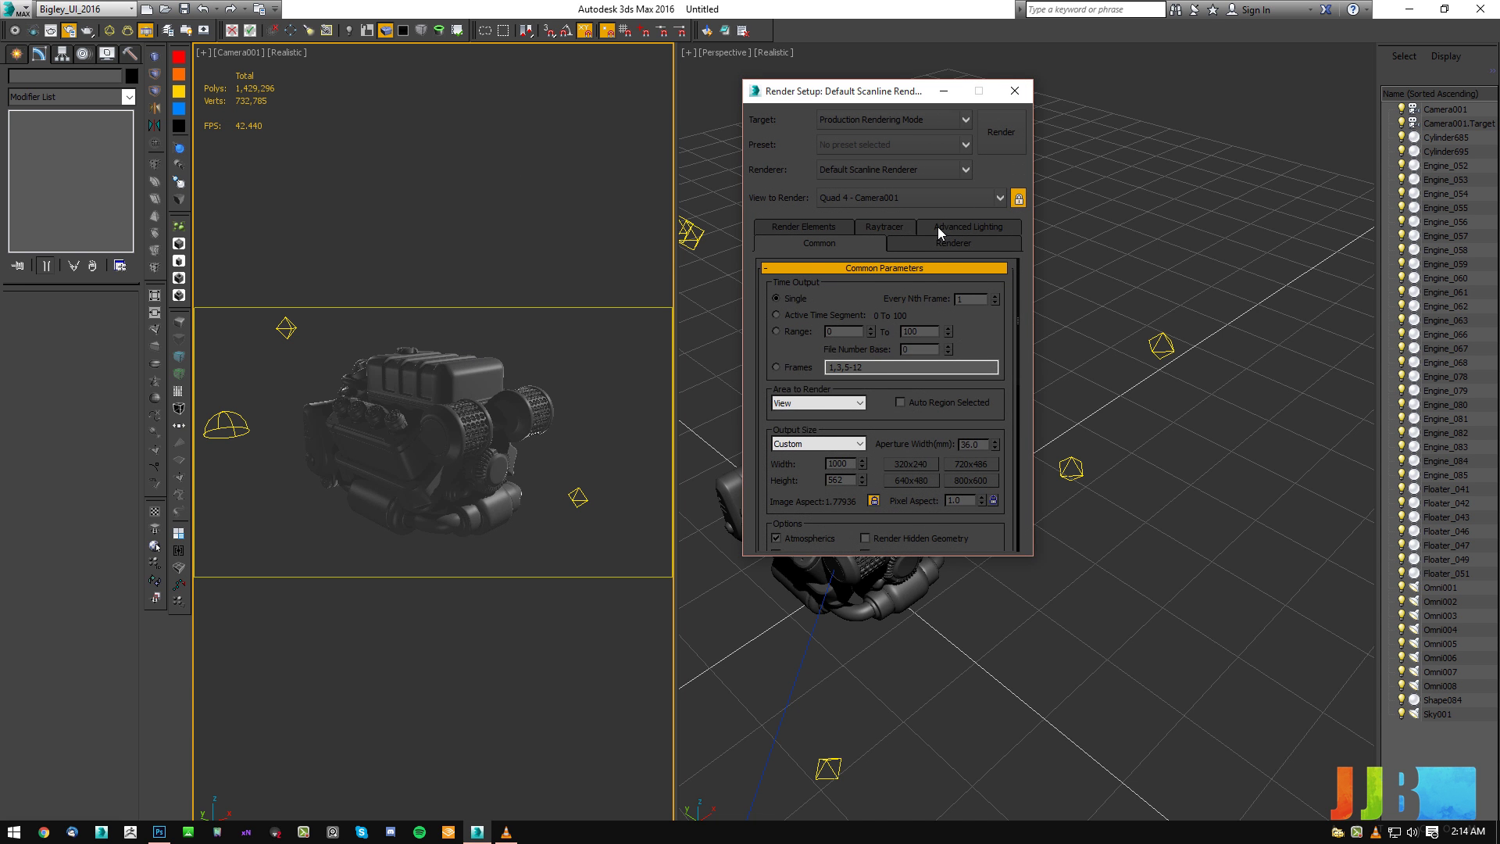
pyautogui.click(916, 370)
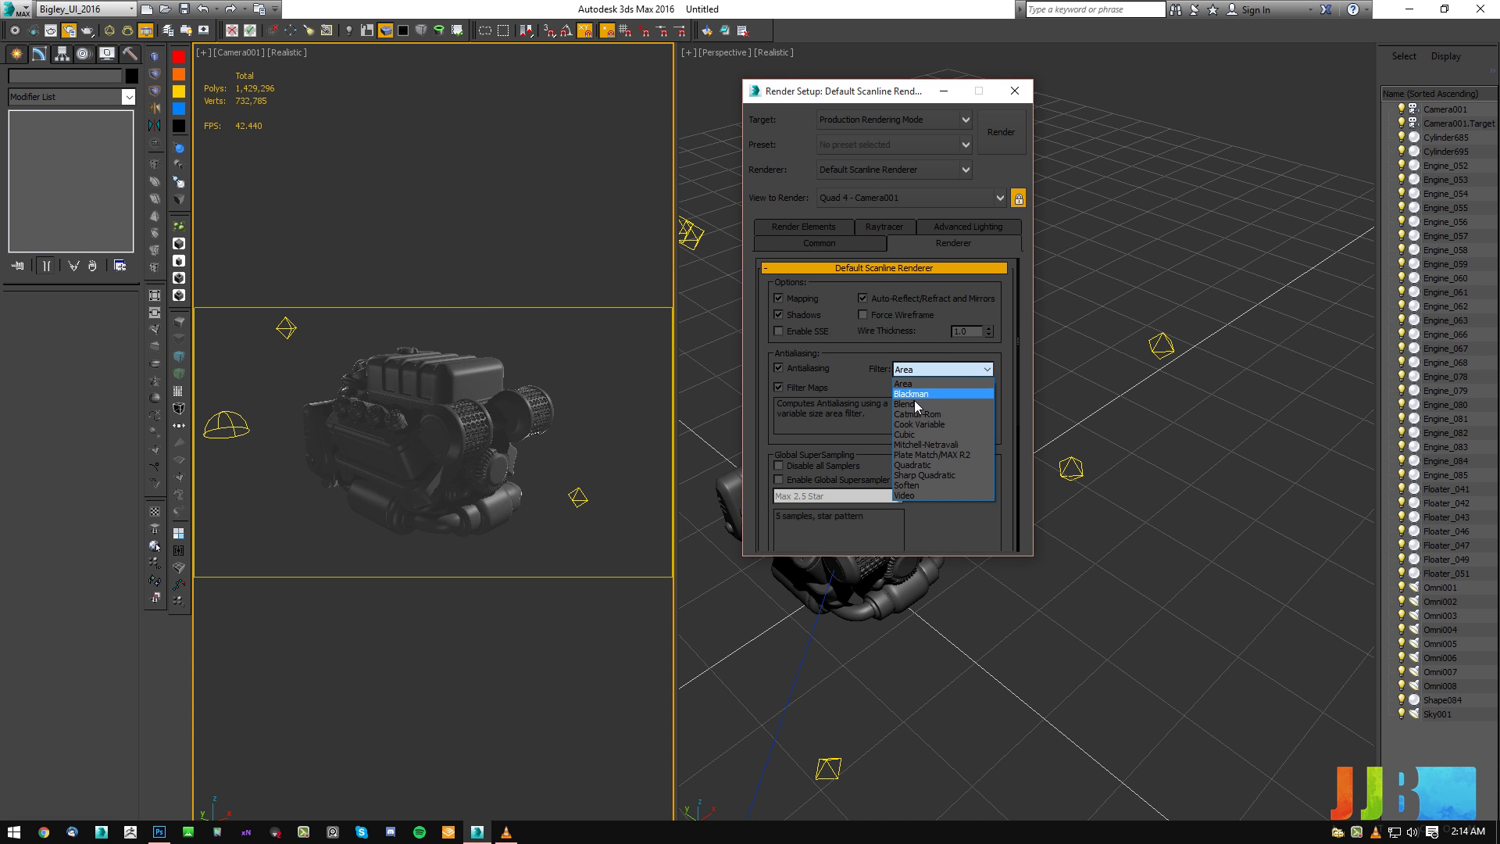
pyautogui.click(917, 414)
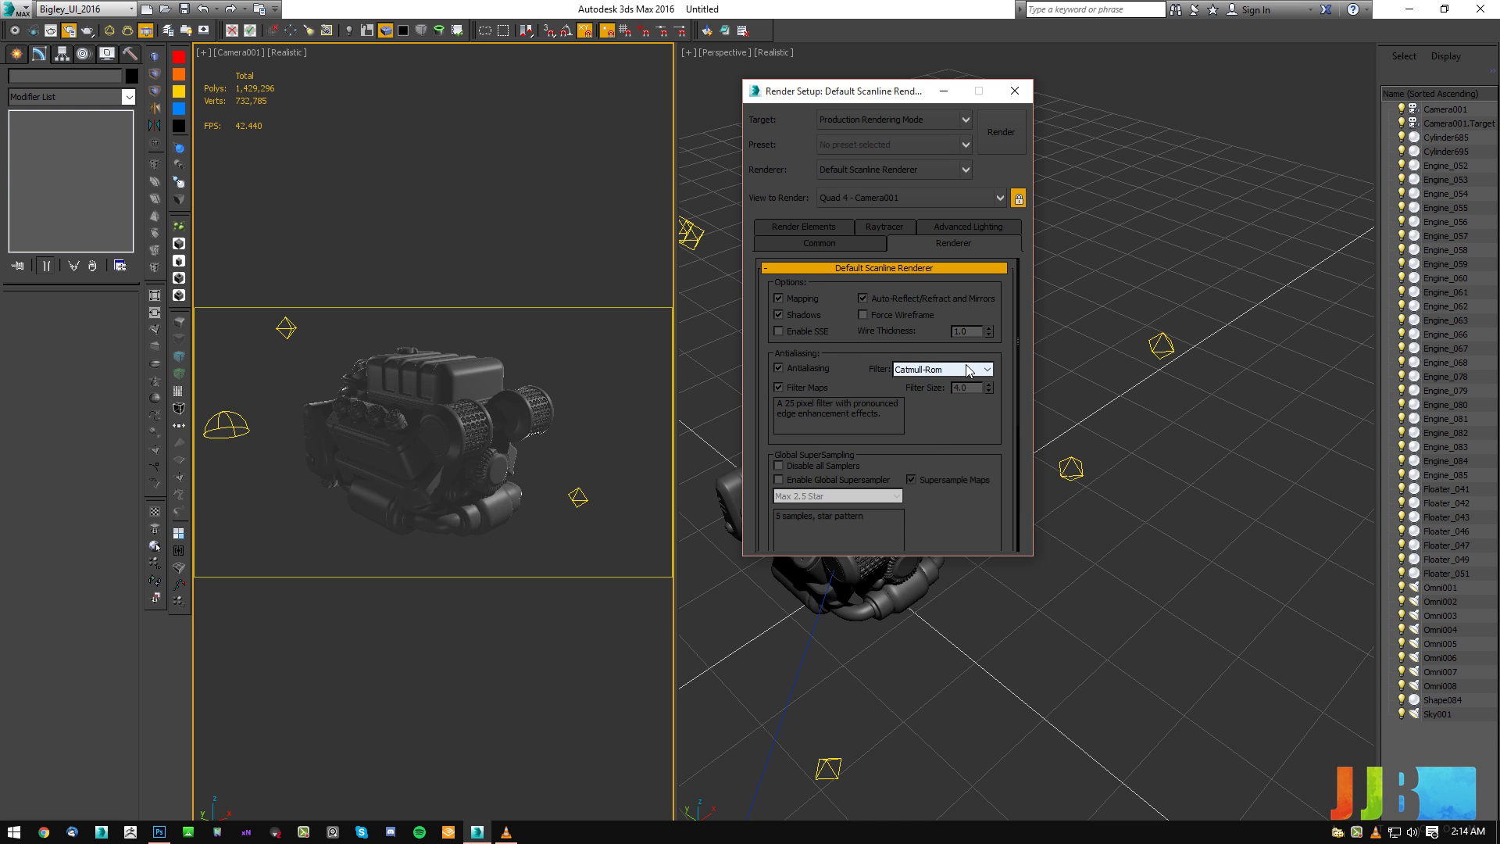
pyautogui.moveTo(904, 421); pyautogui.dragTo(906, 494)
pyautogui.click(840, 351)
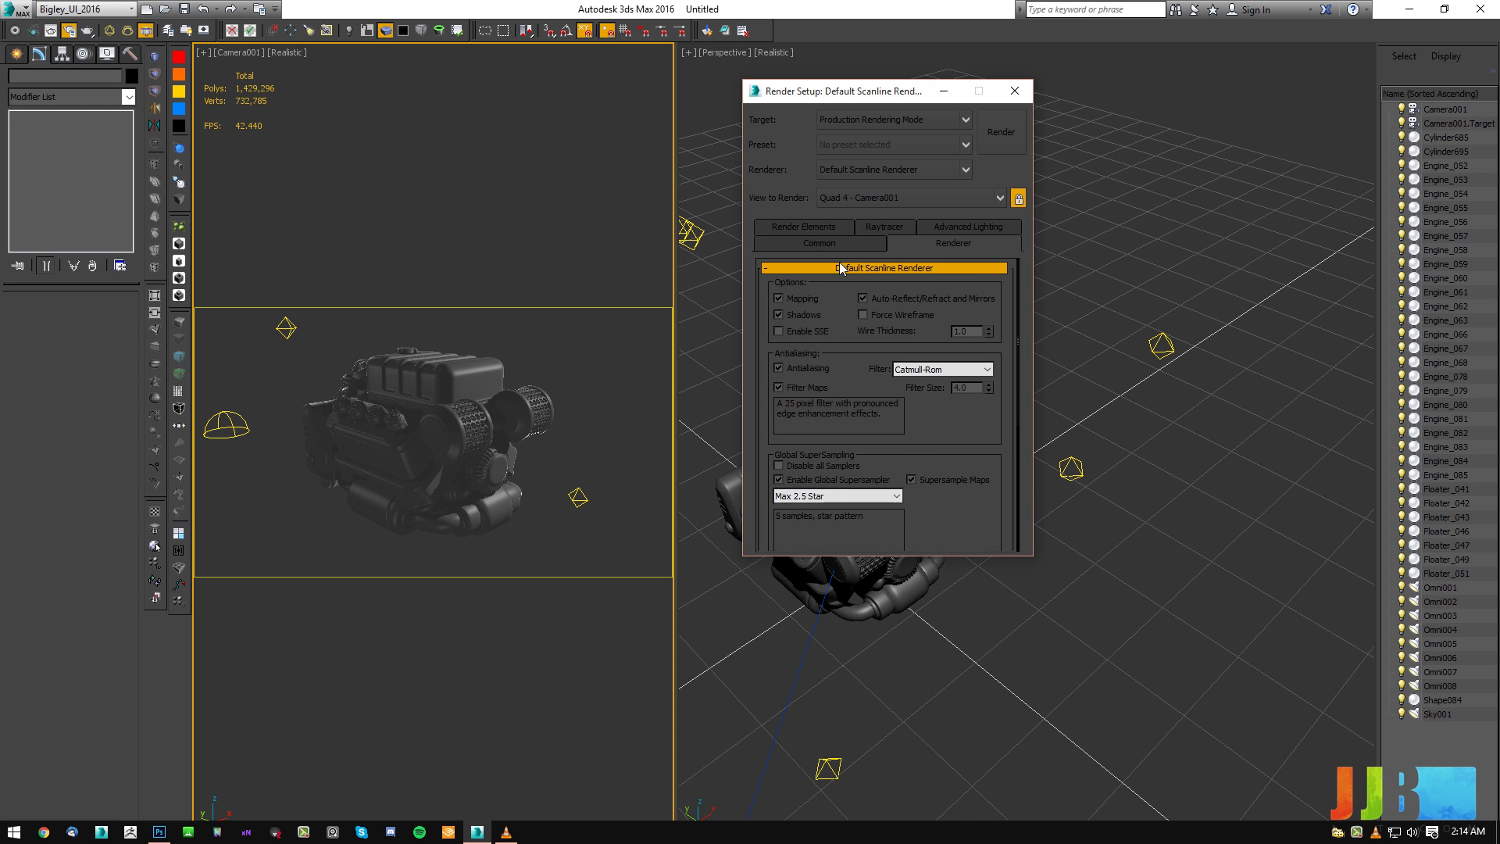
# Set the render output size to 1920 by 1080 and lock the image aspect again.
pyautogui.click(820, 243)
pyautogui.click(851, 463)
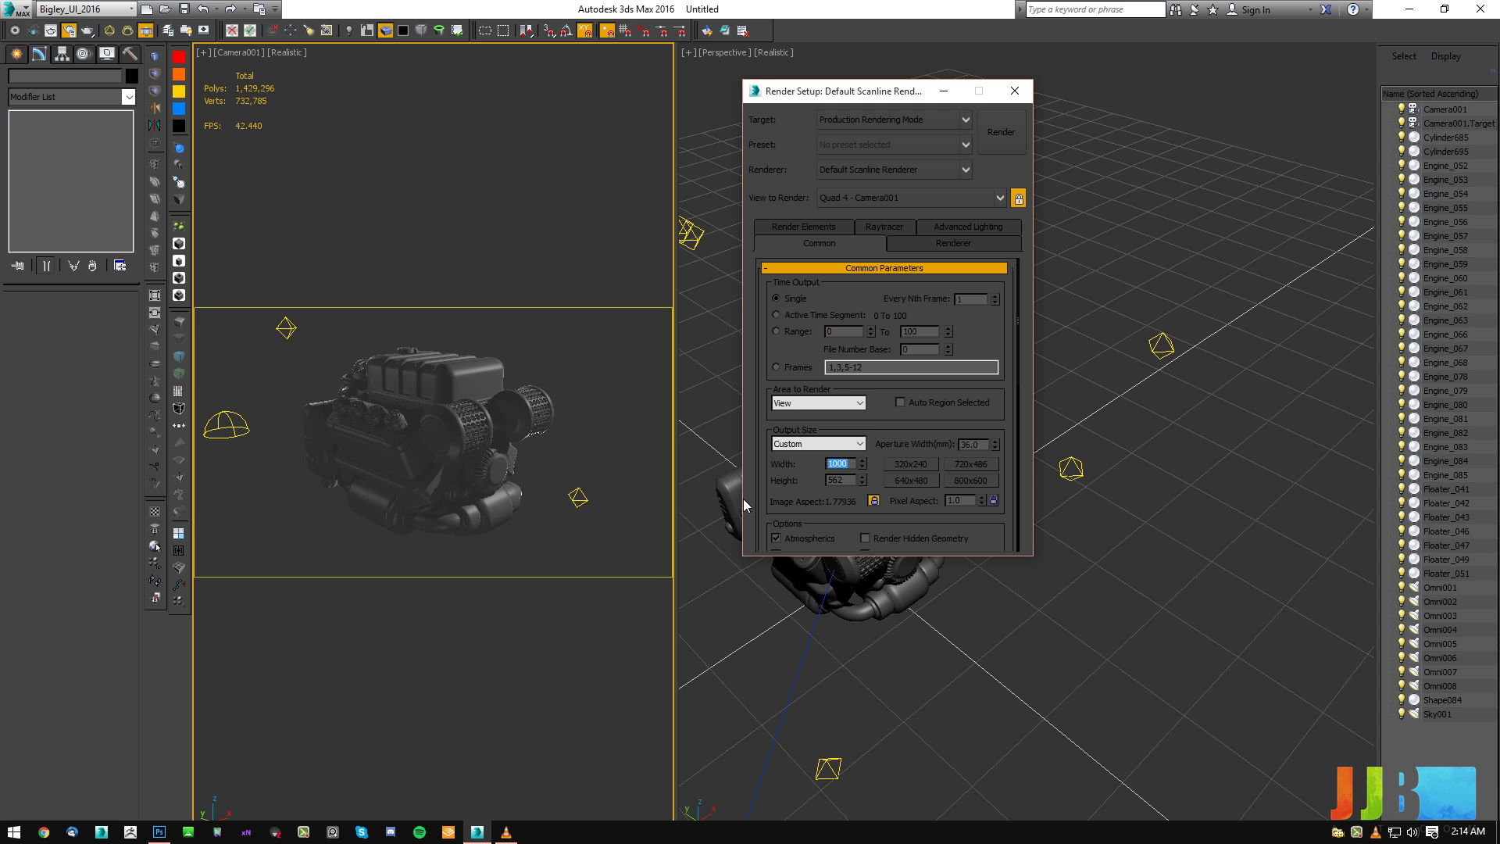
pyautogui.write('1920')
pyautogui.press('Return')
pyautogui.click(876, 502)
pyautogui.moveTo(849, 481); pyautogui.dragTo(786, 501)
pyautogui.write('1')
pyautogui.press('Return')
pyautogui.click(874, 500)
# Check the environment background settings and the Light Tracer parameters.
pyautogui.press('8')
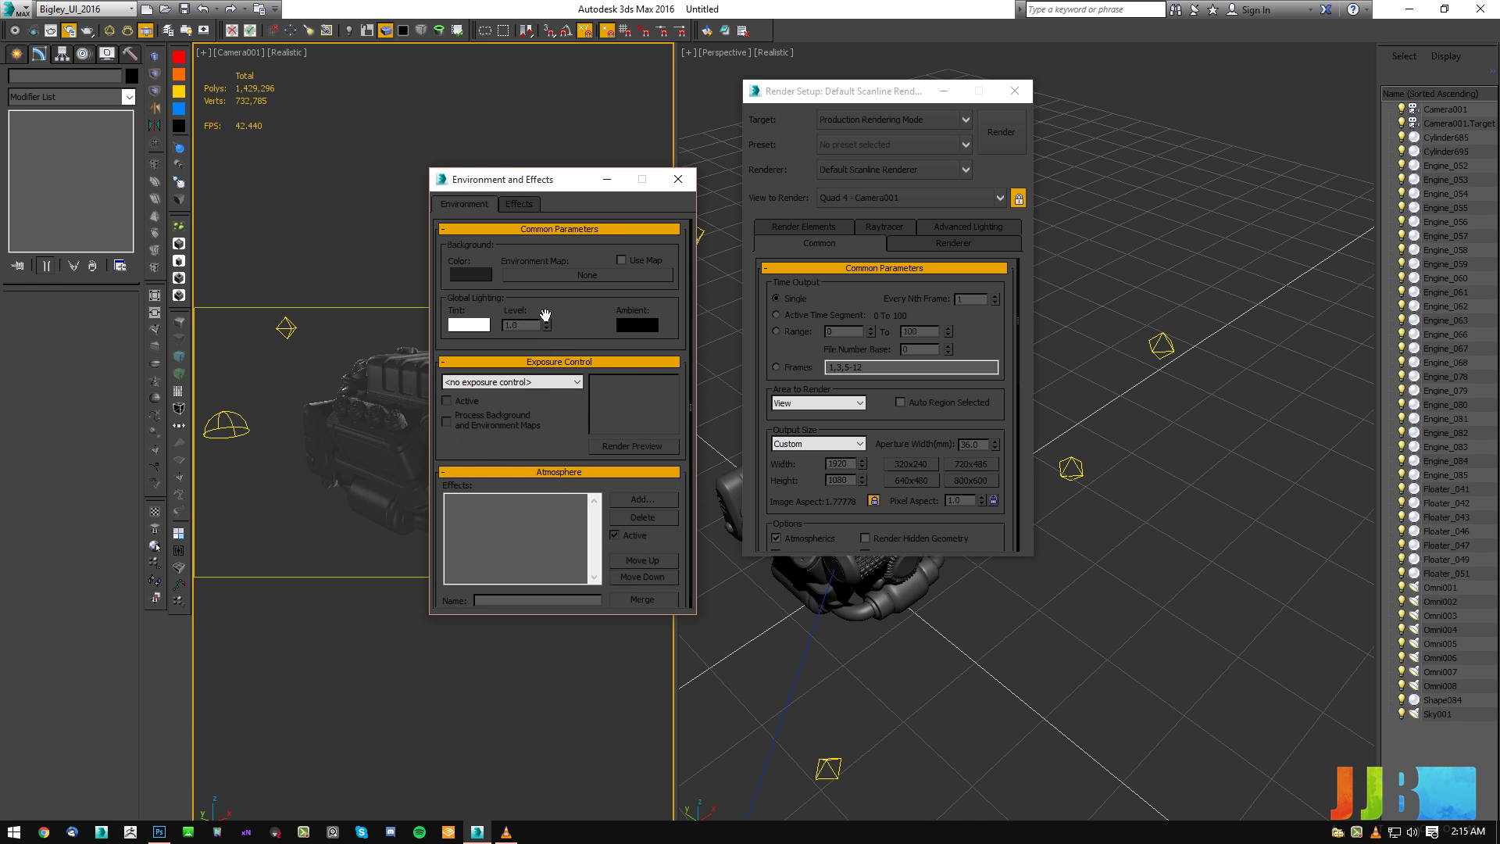
pyautogui.press('8')
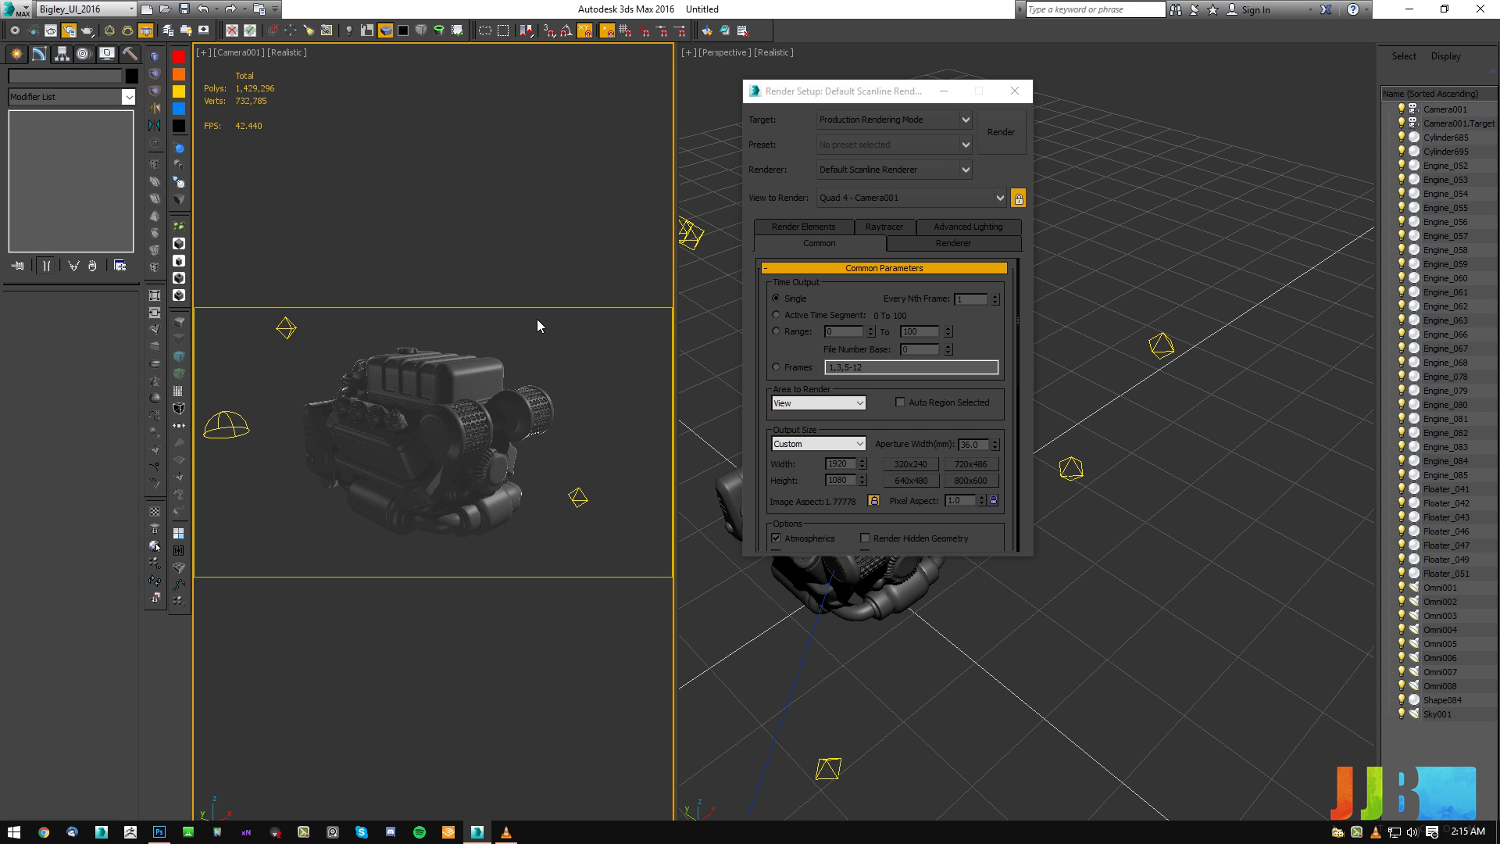
pyautogui.press('9')
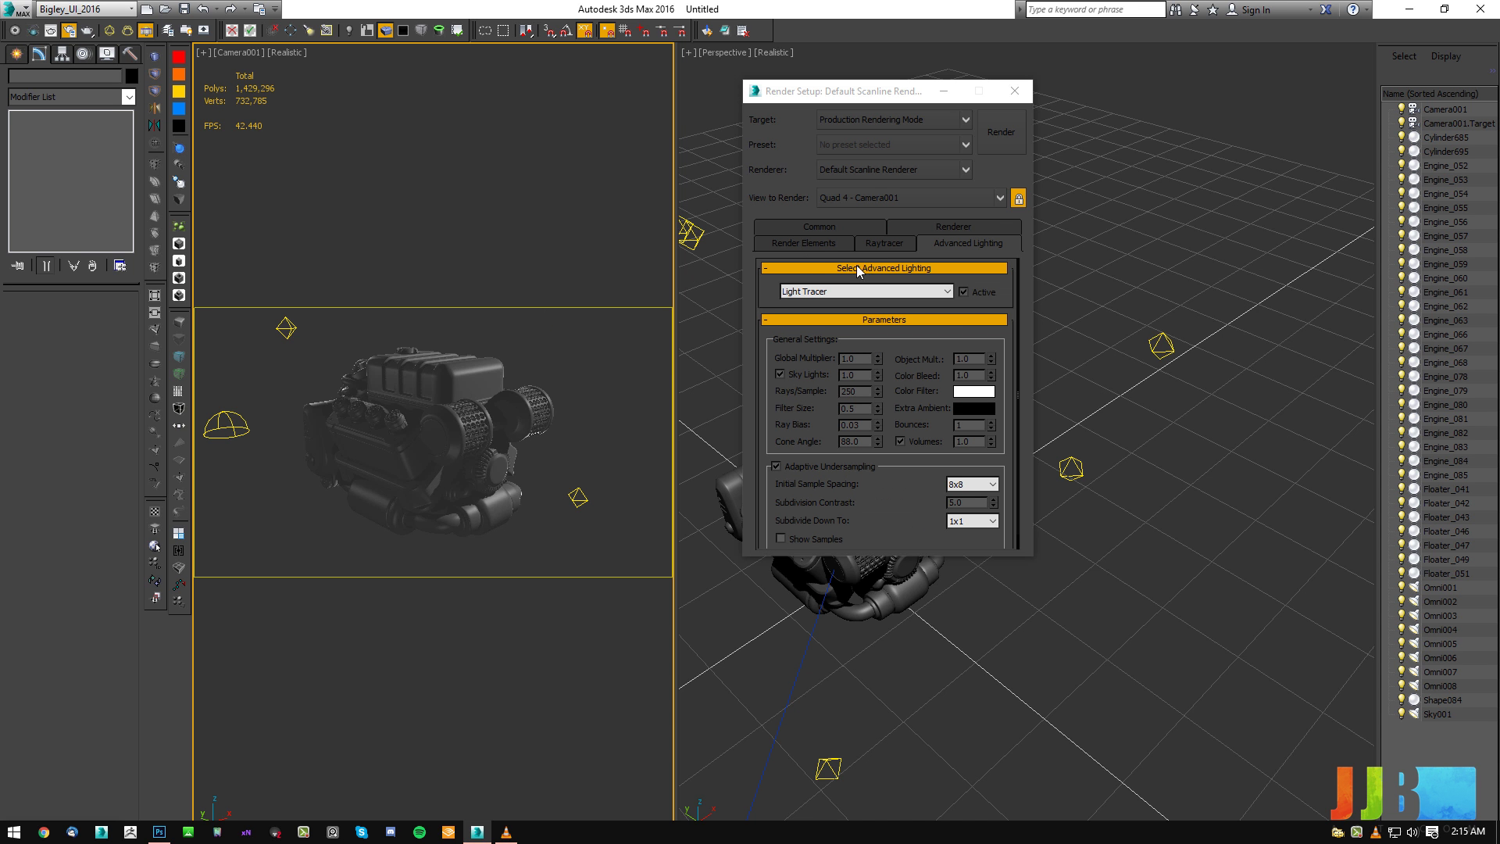
# Set the Light Tracer's Rays/Sample to 600 and render the camera view.
pyautogui.doubleClick(851, 391)
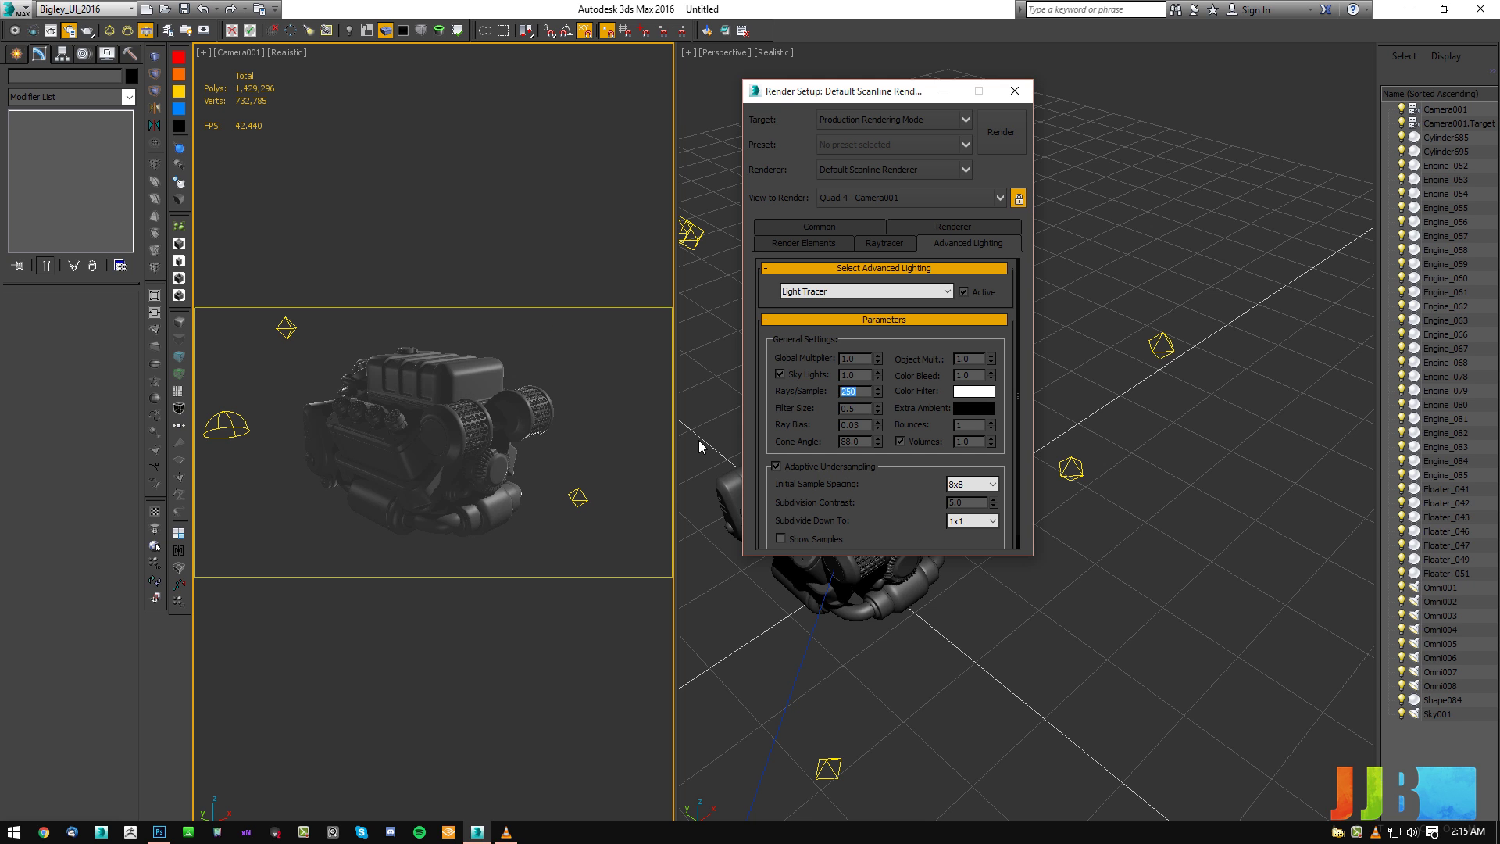
pyautogui.write('6000')
pyautogui.press('BackSpace')
pyautogui.press('Return')
pyautogui.doubleClick(977, 425)
pyautogui.click(967, 483)
pyautogui.click(959, 484)
pyautogui.click(957, 485)
pyautogui.moveTo(916, 499); pyautogui.dragTo(888, 568)
pyautogui.moveTo(911, 100); pyautogui.dragTo(827, 111)
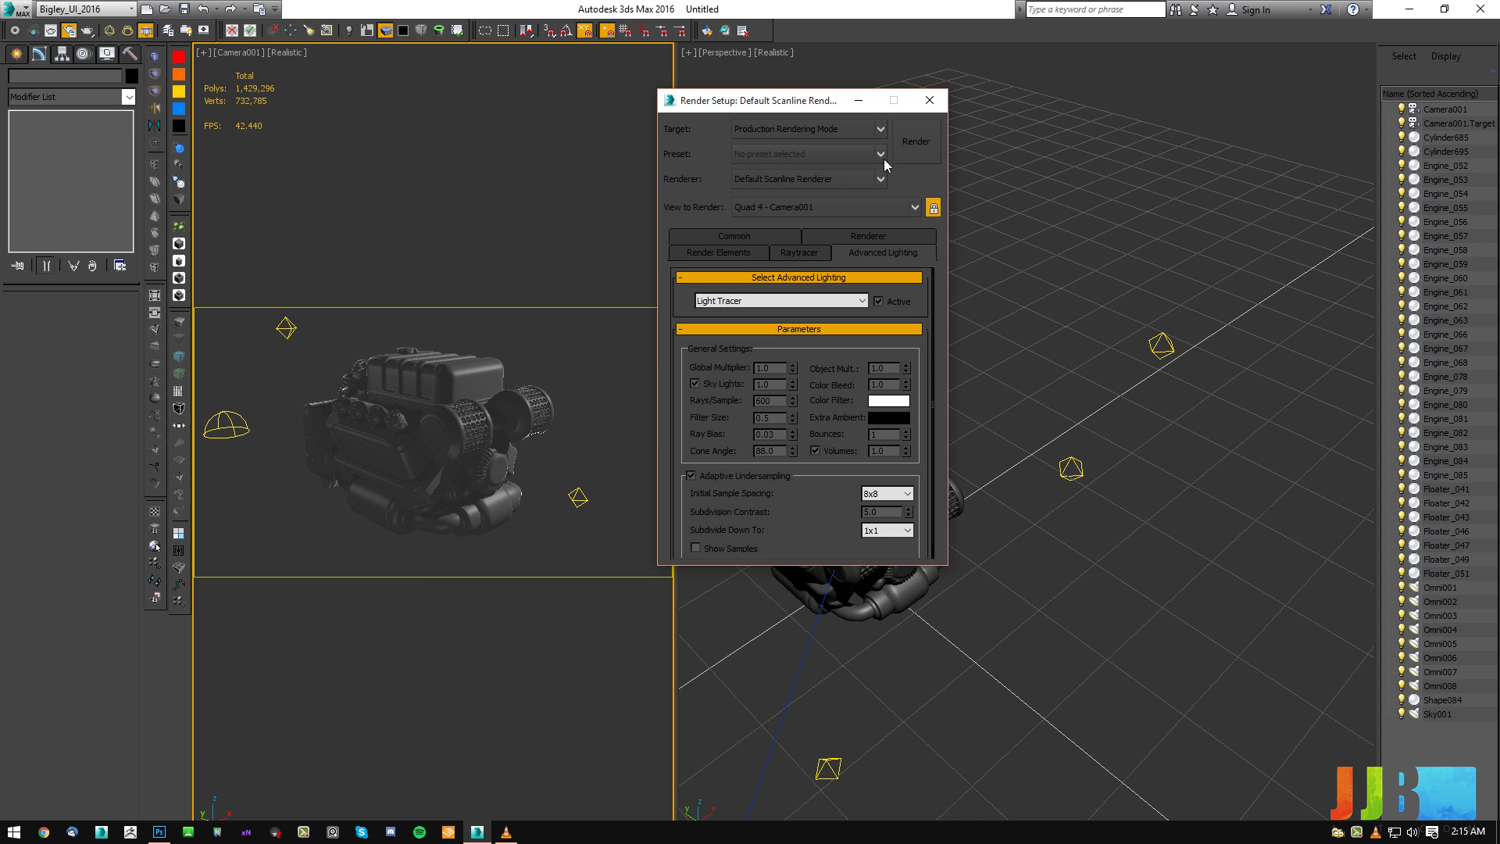
pyautogui.click(913, 145)
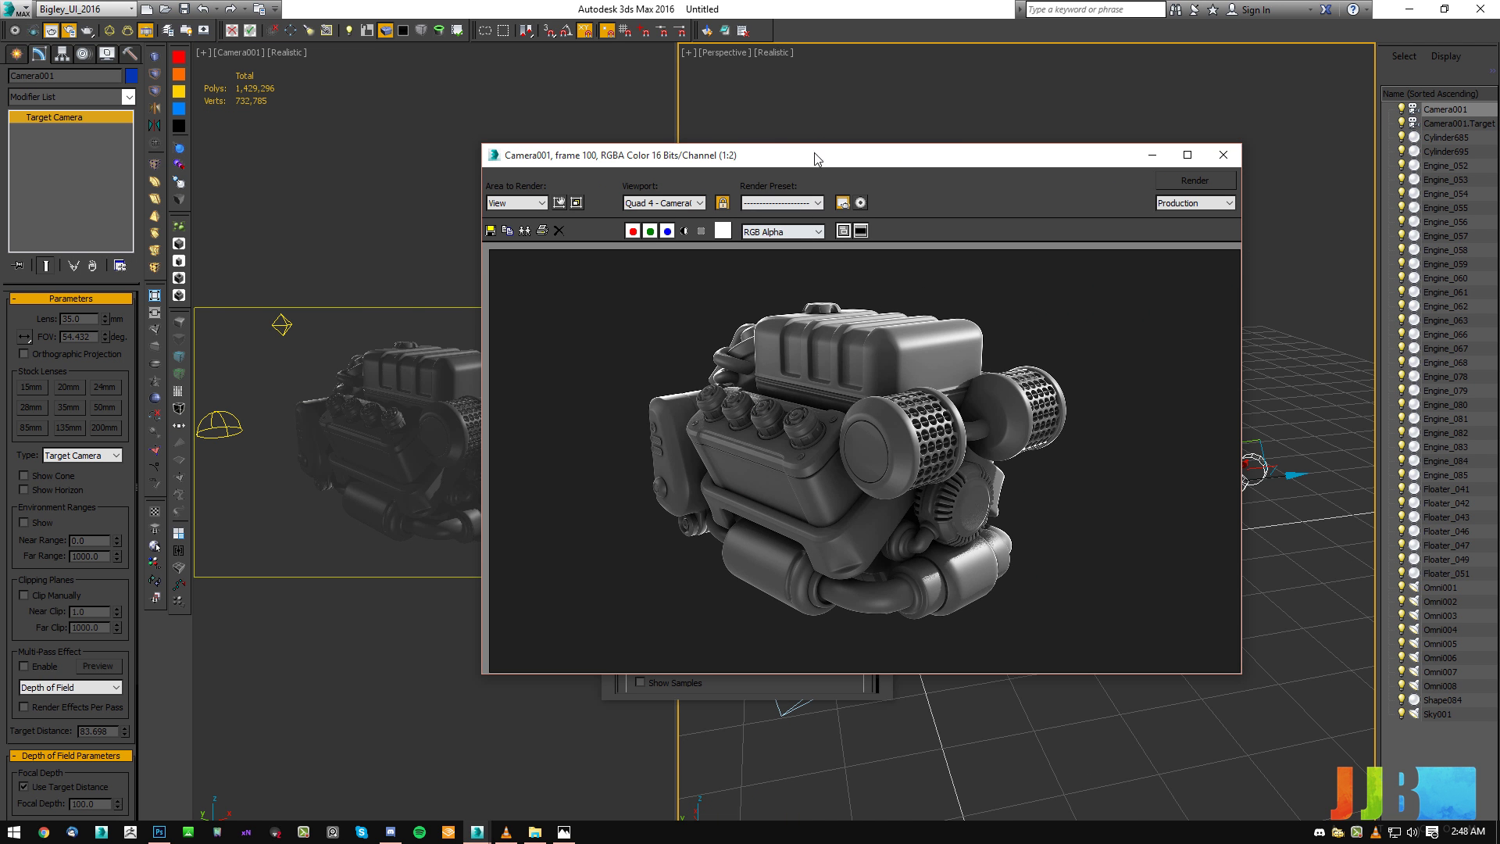
# Examine the finished engine render at full size, including the lower pipes, the caps and the perforated cylinders.
pyautogui.moveTo(808, 162); pyautogui.dragTo(633, 137)
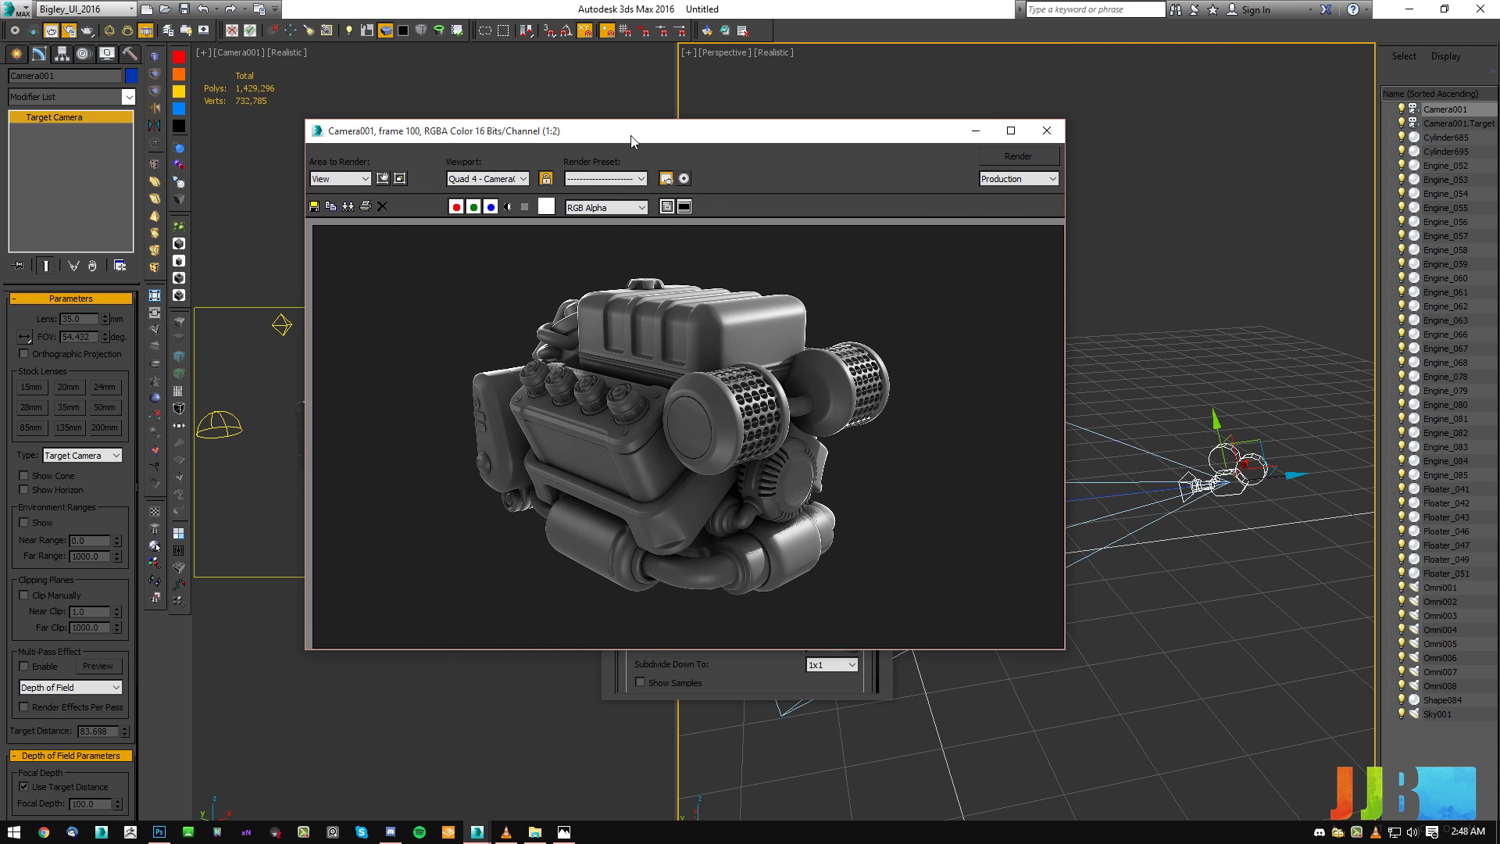
pyautogui.keyDown('ctrl'); pyautogui.click(791, 511); pyautogui.keyUp('ctrl')
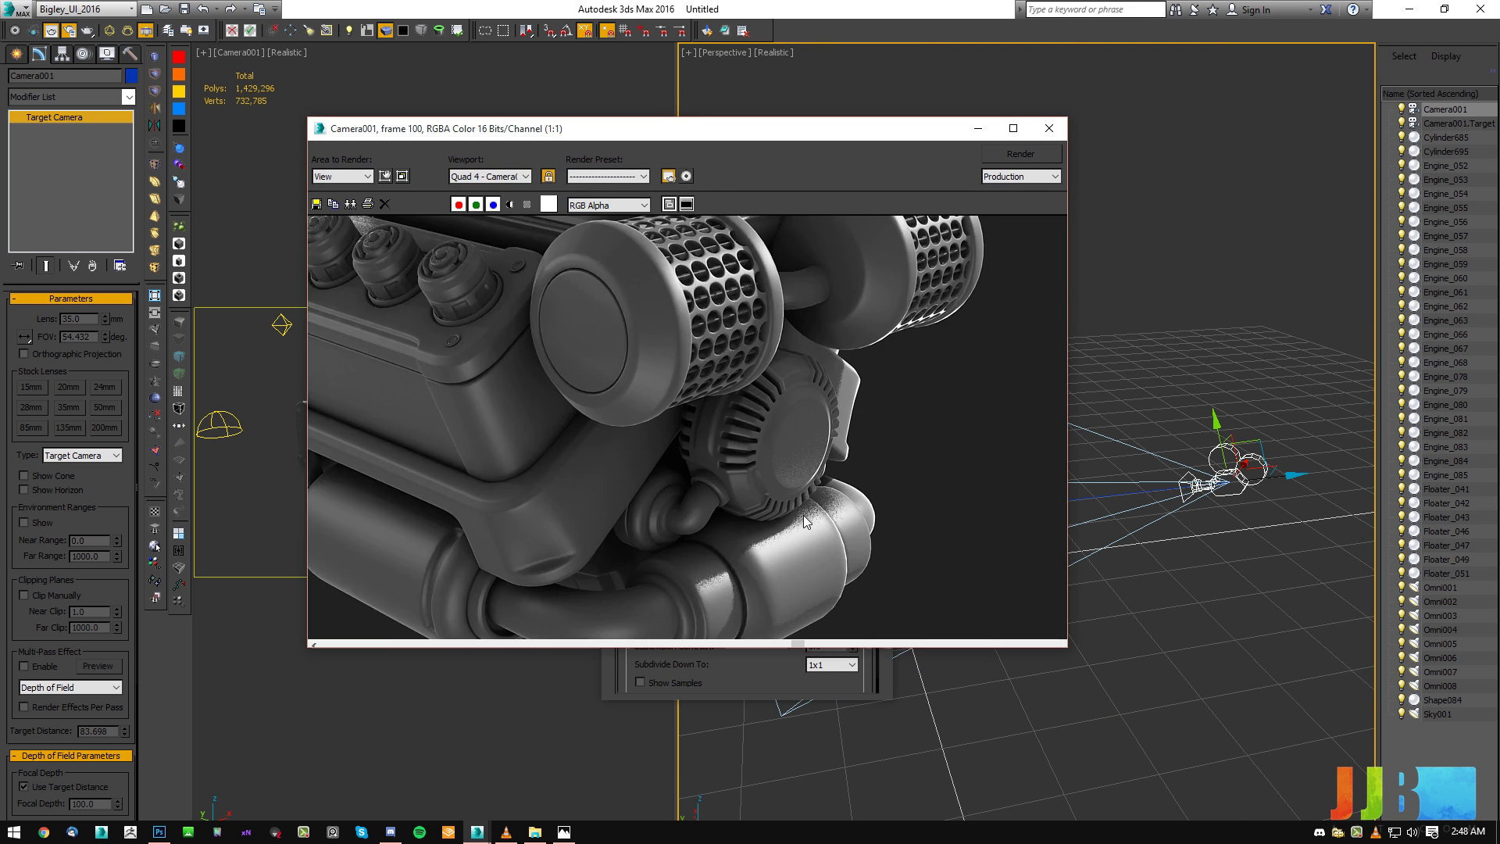
pyautogui.keyDown('ctrl'); pyautogui.click(803, 516); pyautogui.keyUp('ctrl')
pyautogui.scroll(-1, 805, 456)
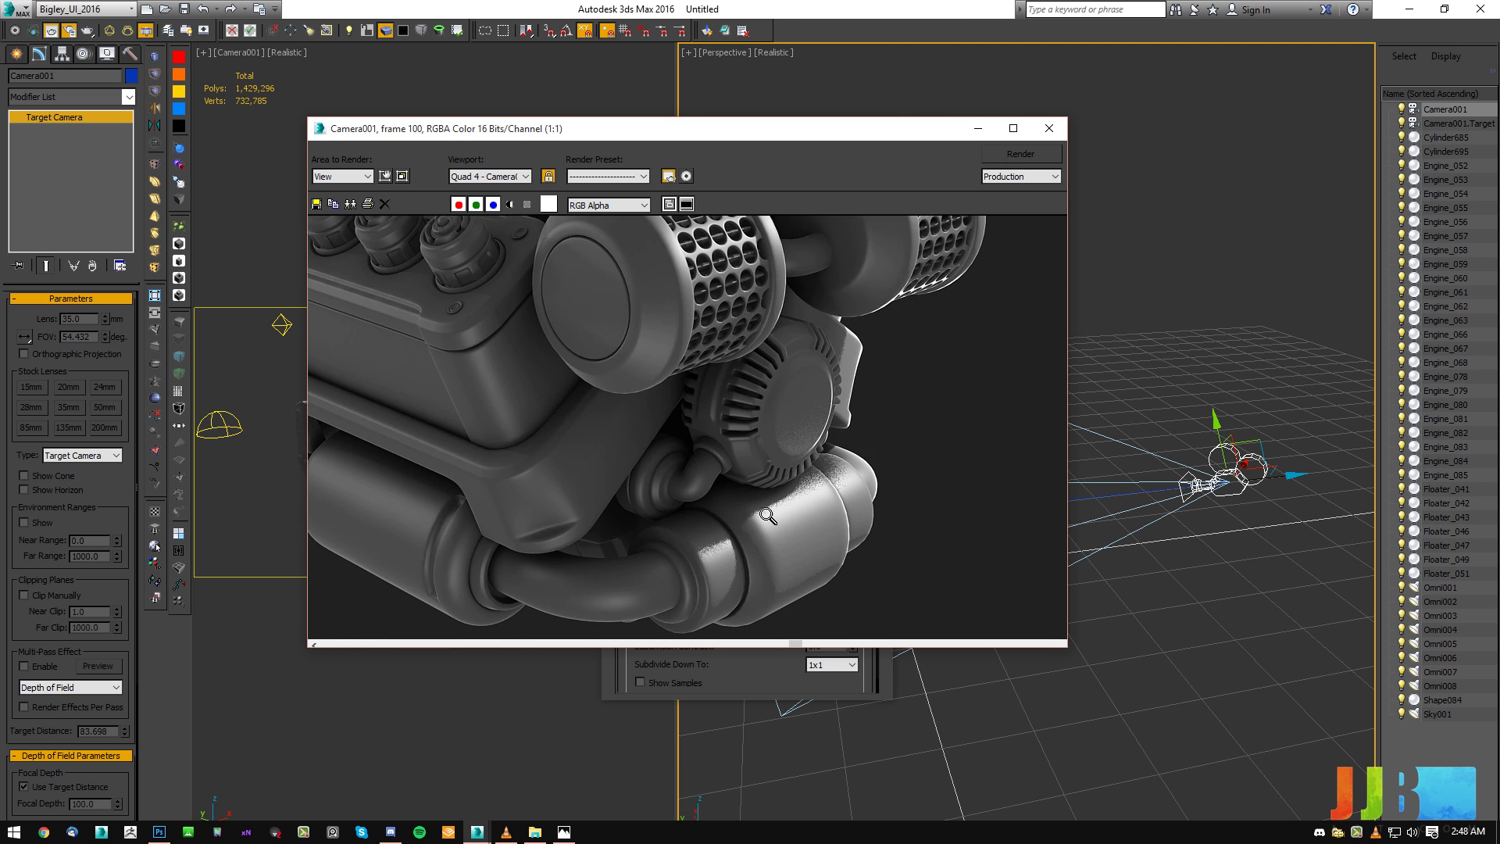
pyautogui.scroll(2, 710, 553)
pyautogui.scroll(-2, 712, 551)
pyautogui.scroll(-1, 717, 539)
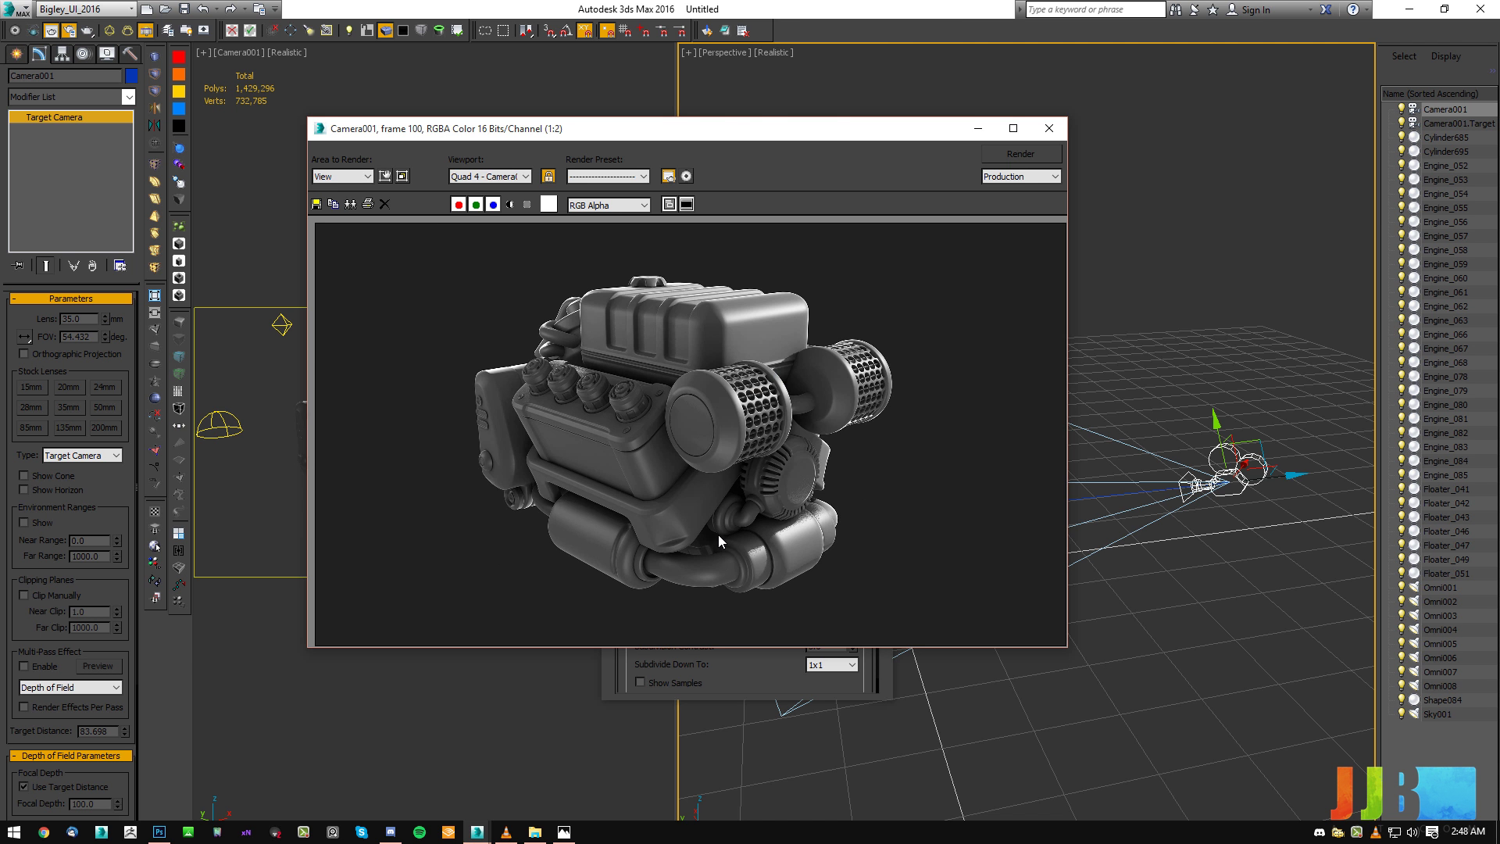
pyautogui.moveTo(732, 138); pyautogui.dragTo(859, 98)
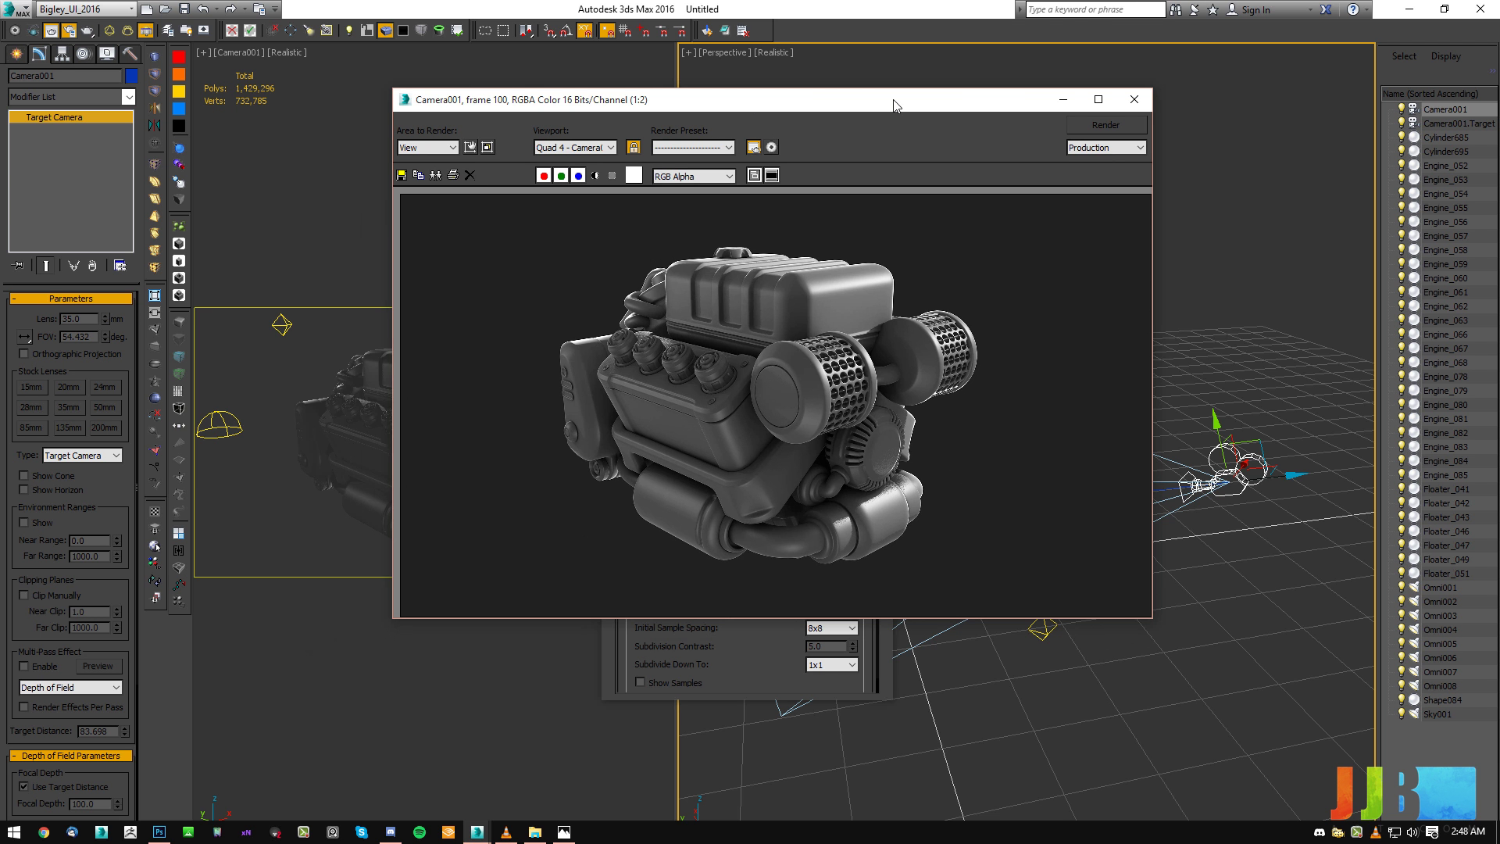
pyautogui.scroll(2, 652, 320)
pyautogui.scroll(-2, 650, 364)
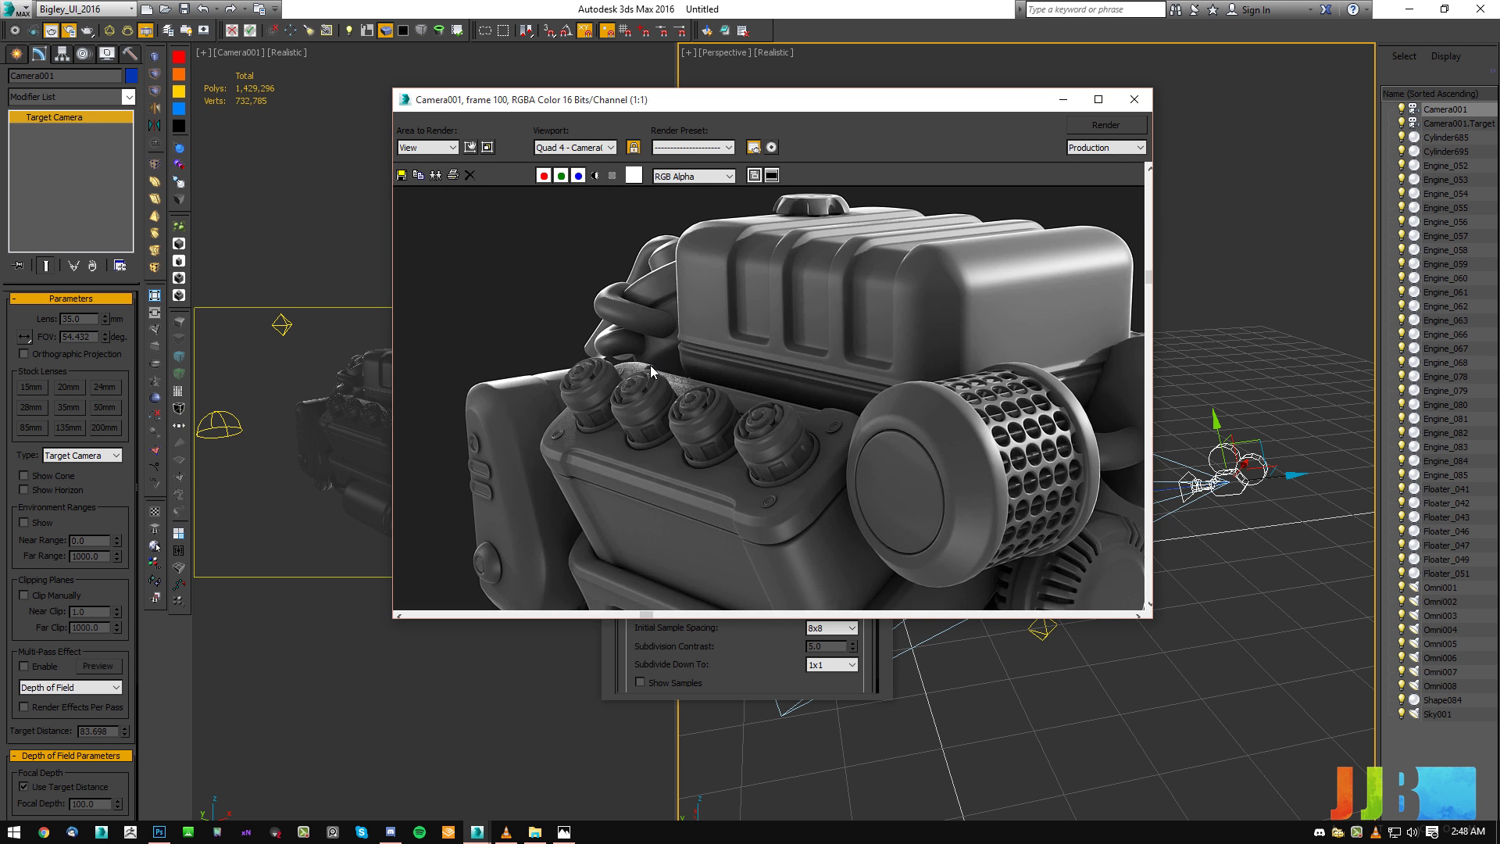
pyautogui.scroll(2, 576, 388)
pyautogui.scroll(-2, 555, 426)
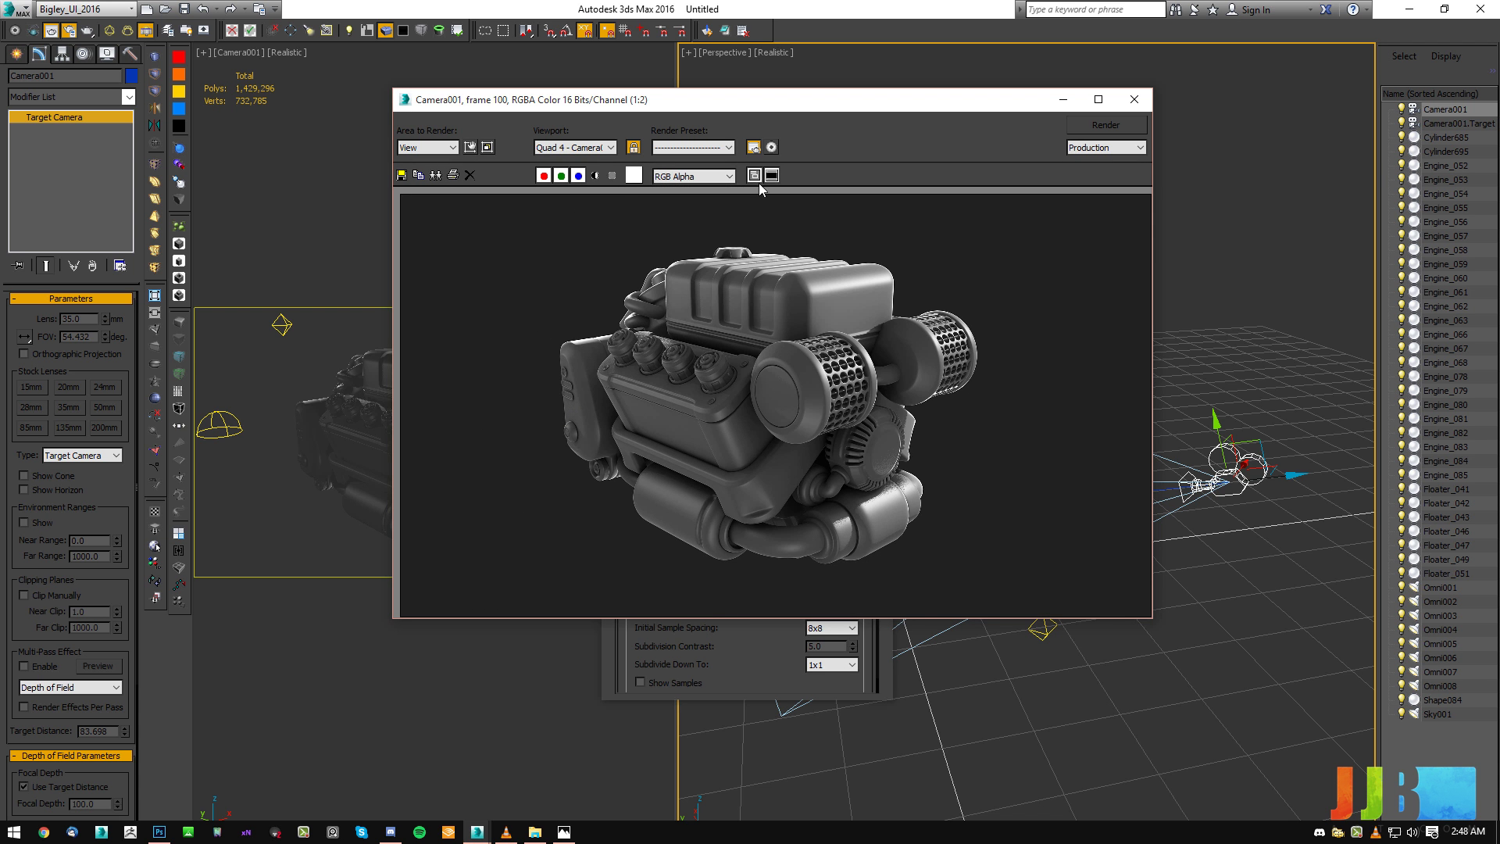
# Start saving the rendered image and create a new folder named Adnvance on the Desktop for it.
pyautogui.click(401, 175)
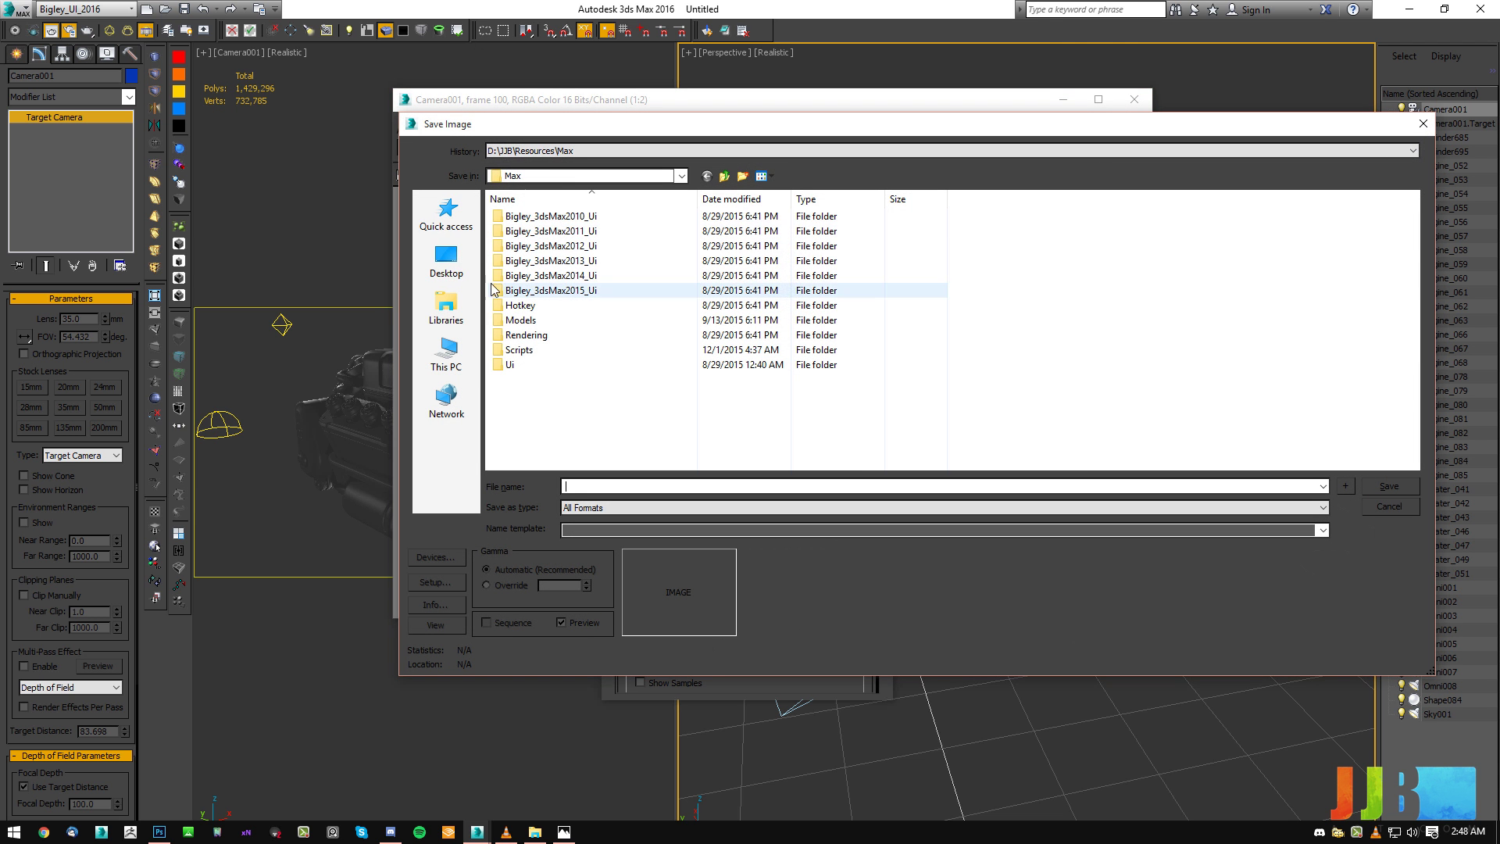
pyautogui.click(448, 266)
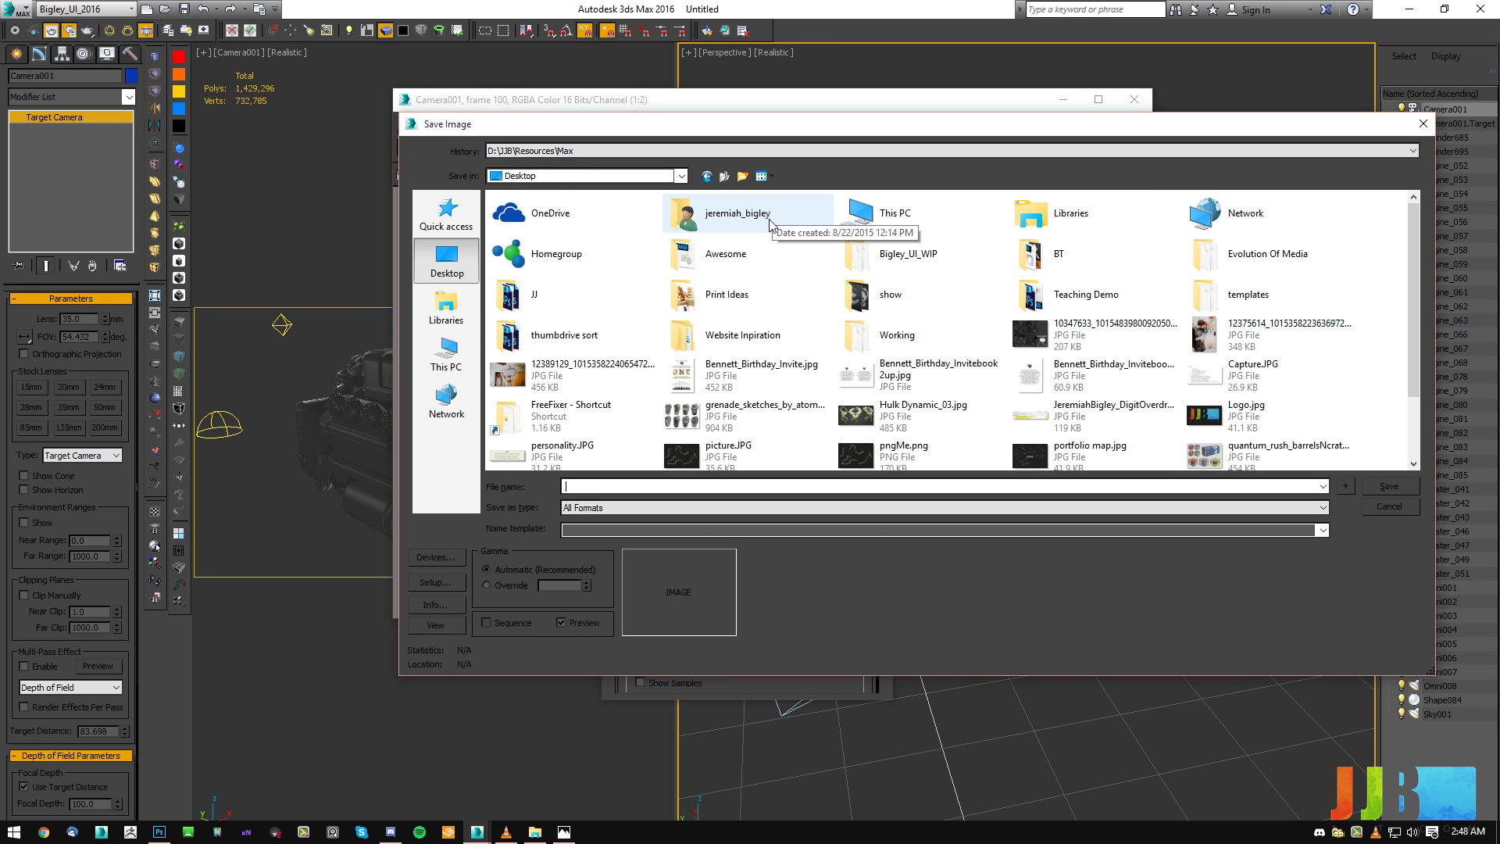
pyautogui.click(742, 176)
pyautogui.write('Adna')
pyautogui.press('BackSpace')
pyautogui.write('vance')
pyautogui.press('Return')
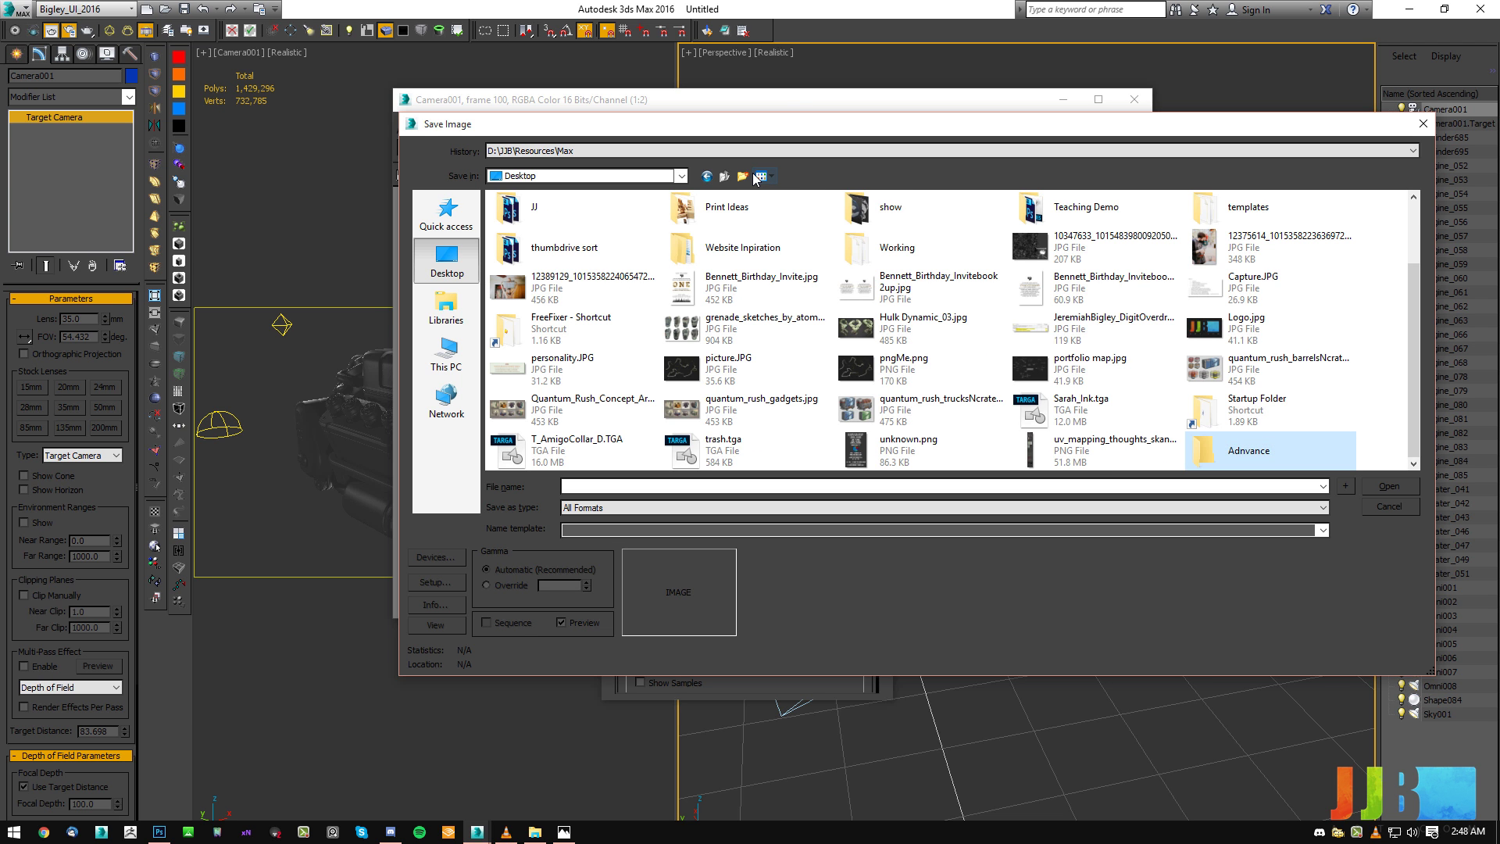
# Save the render in the Adnvance folder as a 32-bit Targa image named Base_Render.
pyautogui.press('Return')
pyautogui.click(619, 481)
pyautogui.write('Base_R')
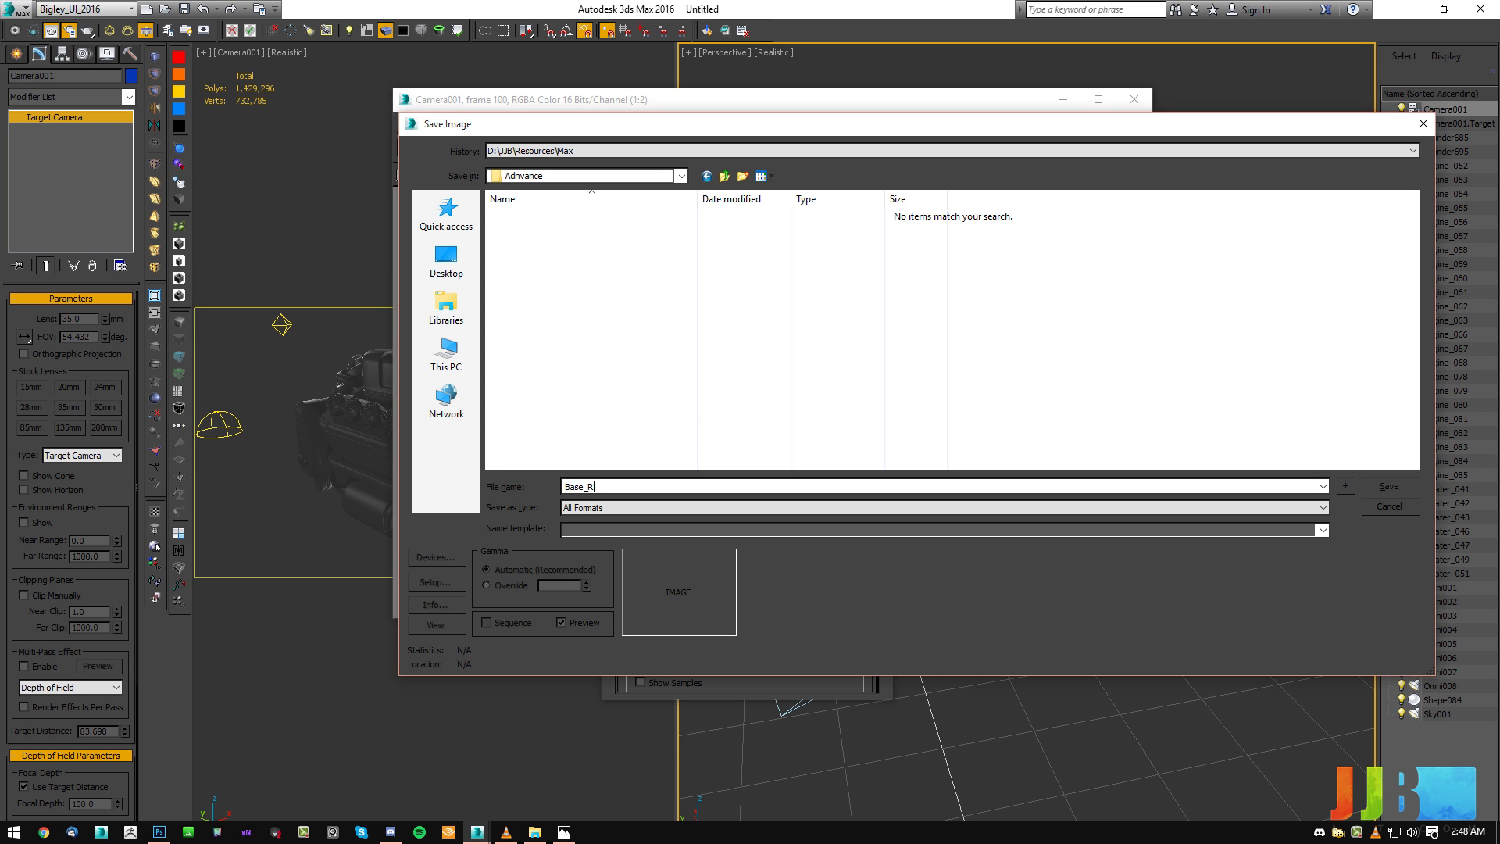
pyautogui.write('t')
pyautogui.press('Return')
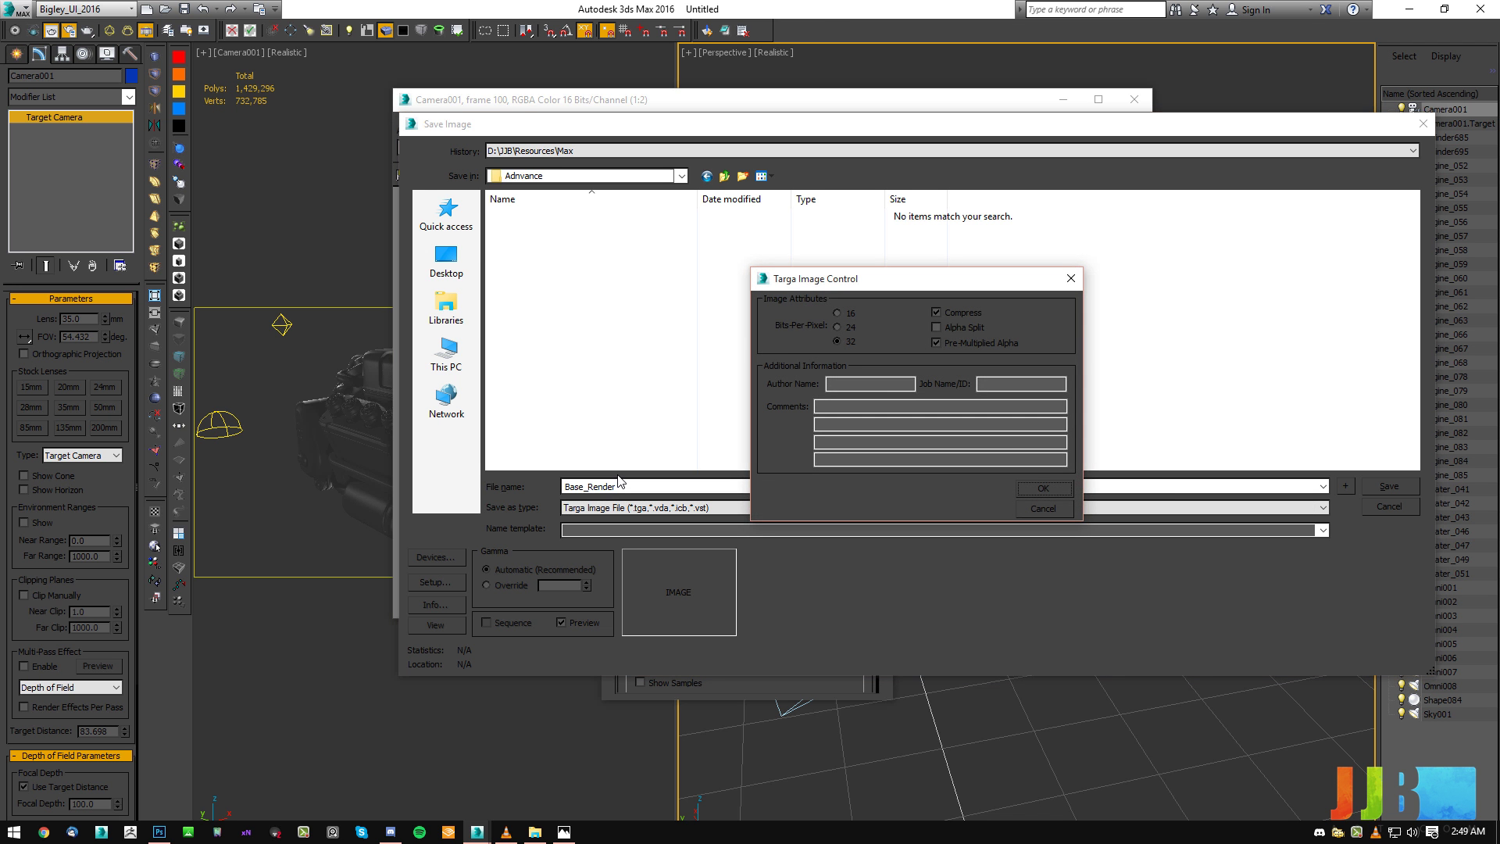
pyautogui.click(1048, 489)
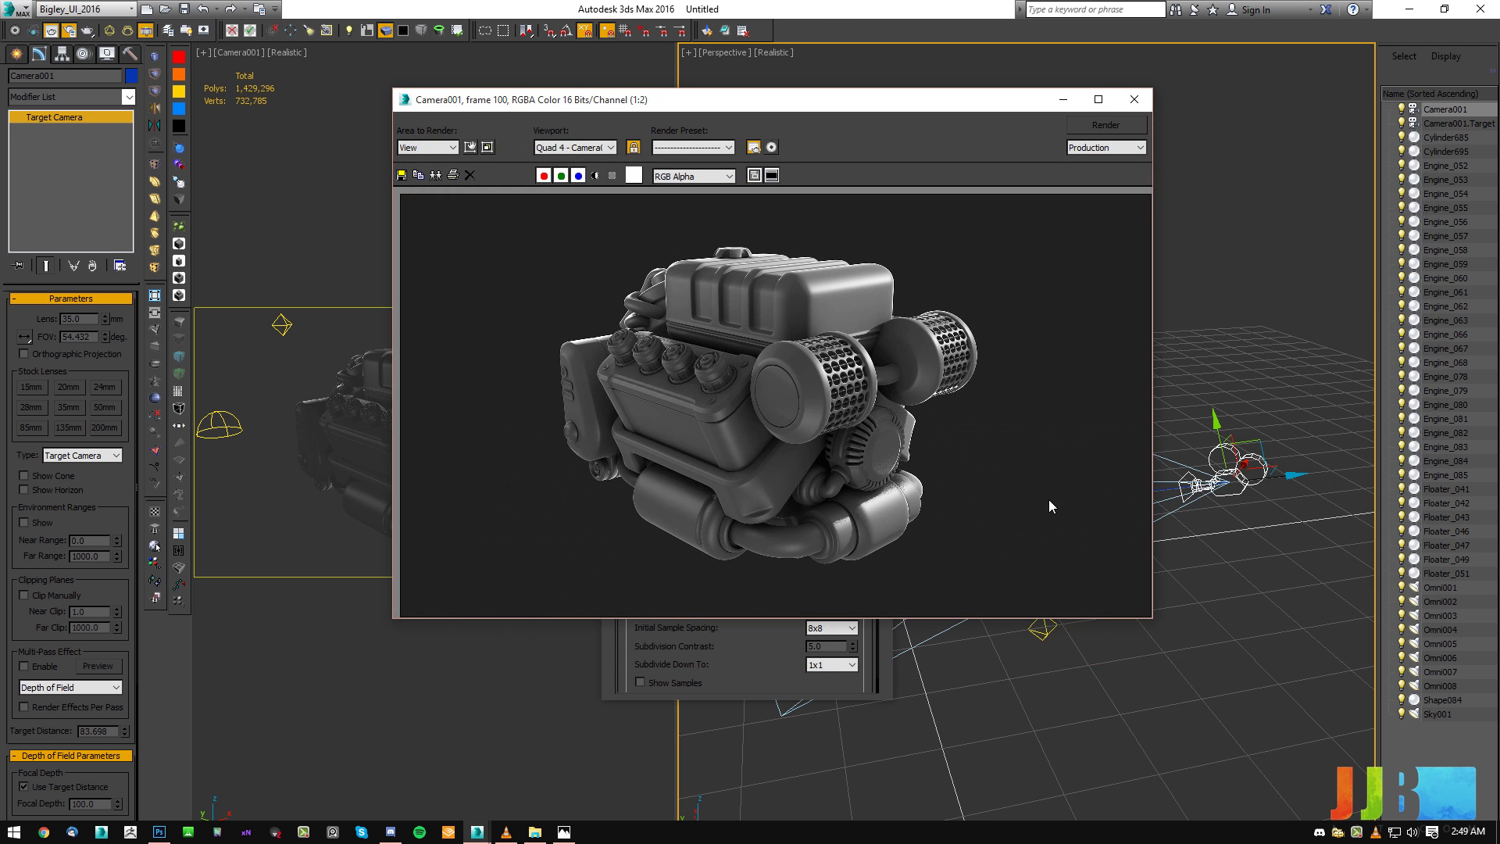
# Check the render's alpha channel, and close the rendered frame and Render Setup windows.
pyautogui.click(595, 175)
pyautogui.click(595, 174)
pyautogui.click(1133, 99)
pyautogui.moveTo(766, 234); pyautogui.dragTo(853, 94)
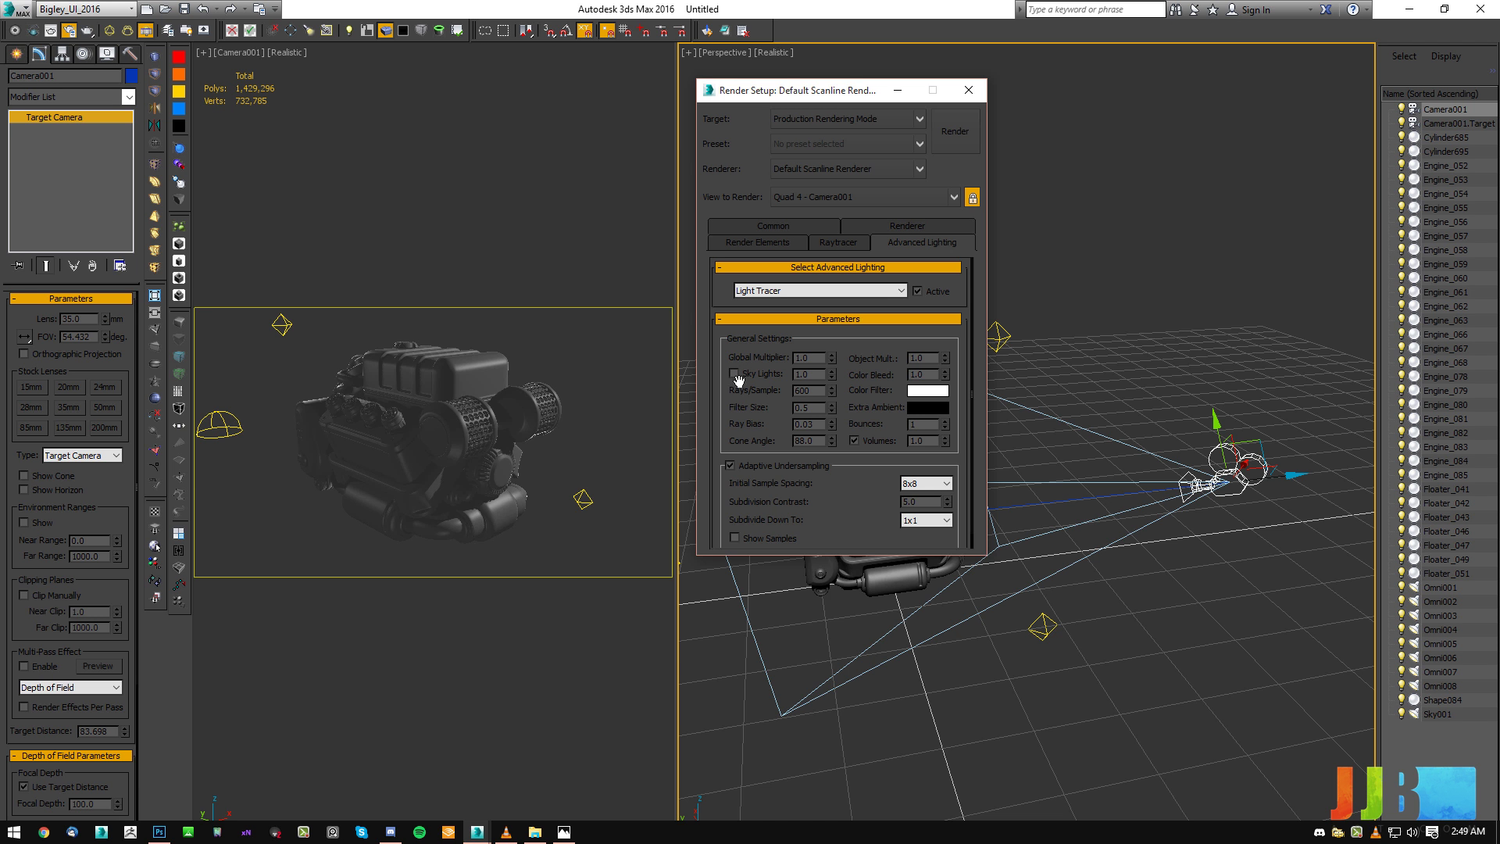
pyautogui.click(969, 90)
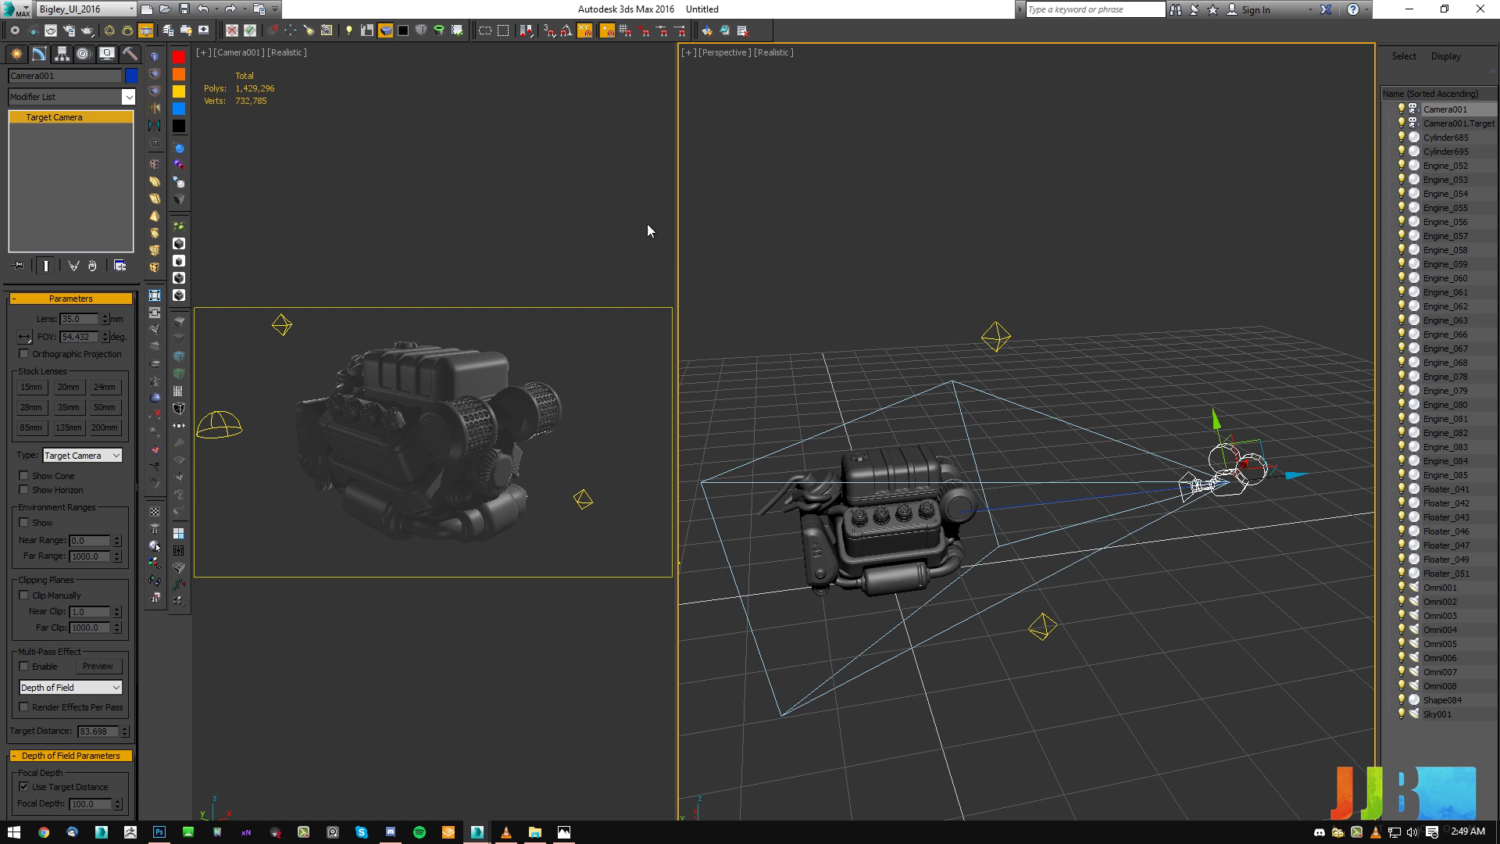
# Turn off all eight Omni lights, Omni001 to Omni008, in the Light Lister.
pyautogui.click(145, 31)
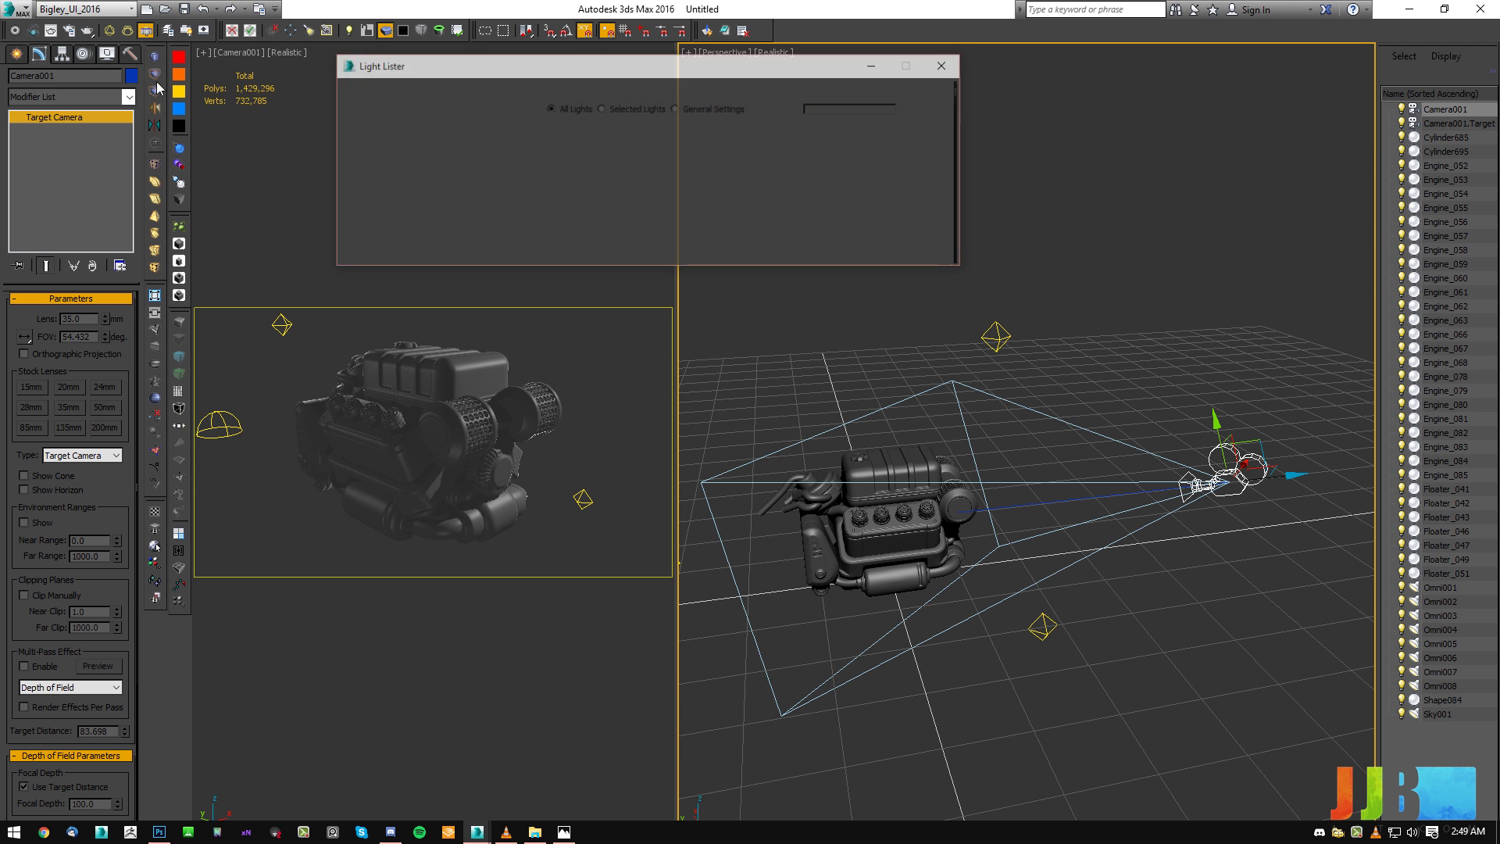
pyautogui.moveTo(392, 164); pyautogui.dragTo(393, 106)
pyautogui.click(361, 118)
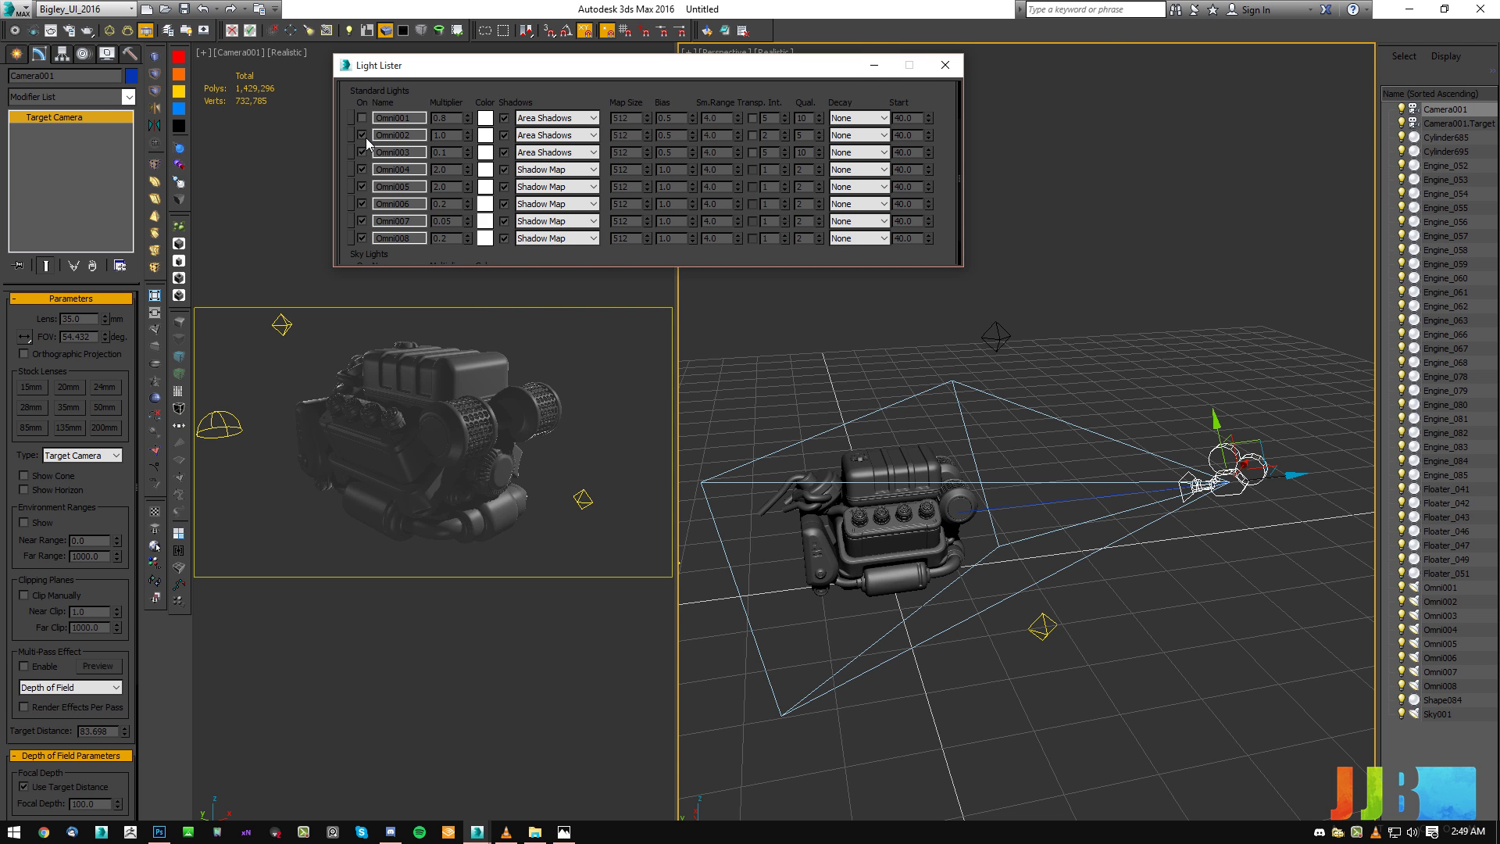
pyautogui.click(361, 135)
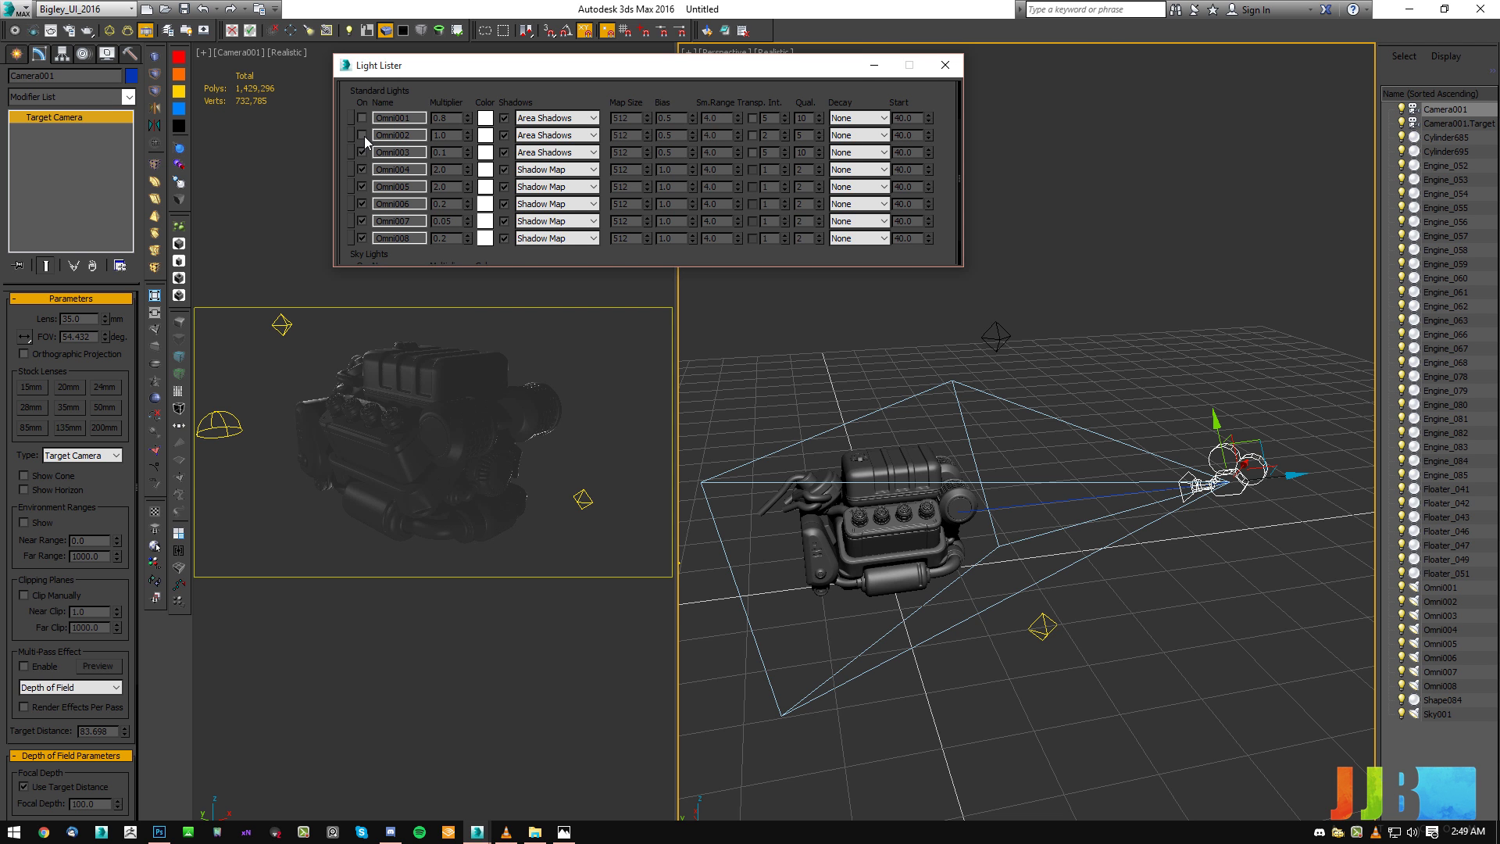
pyautogui.click(362, 135)
pyautogui.click(361, 221)
pyautogui.click(362, 239)
pyautogui.click(362, 204)
pyautogui.click(362, 187)
pyautogui.click(361, 170)
pyautogui.click(362, 136)
pyautogui.click(361, 135)
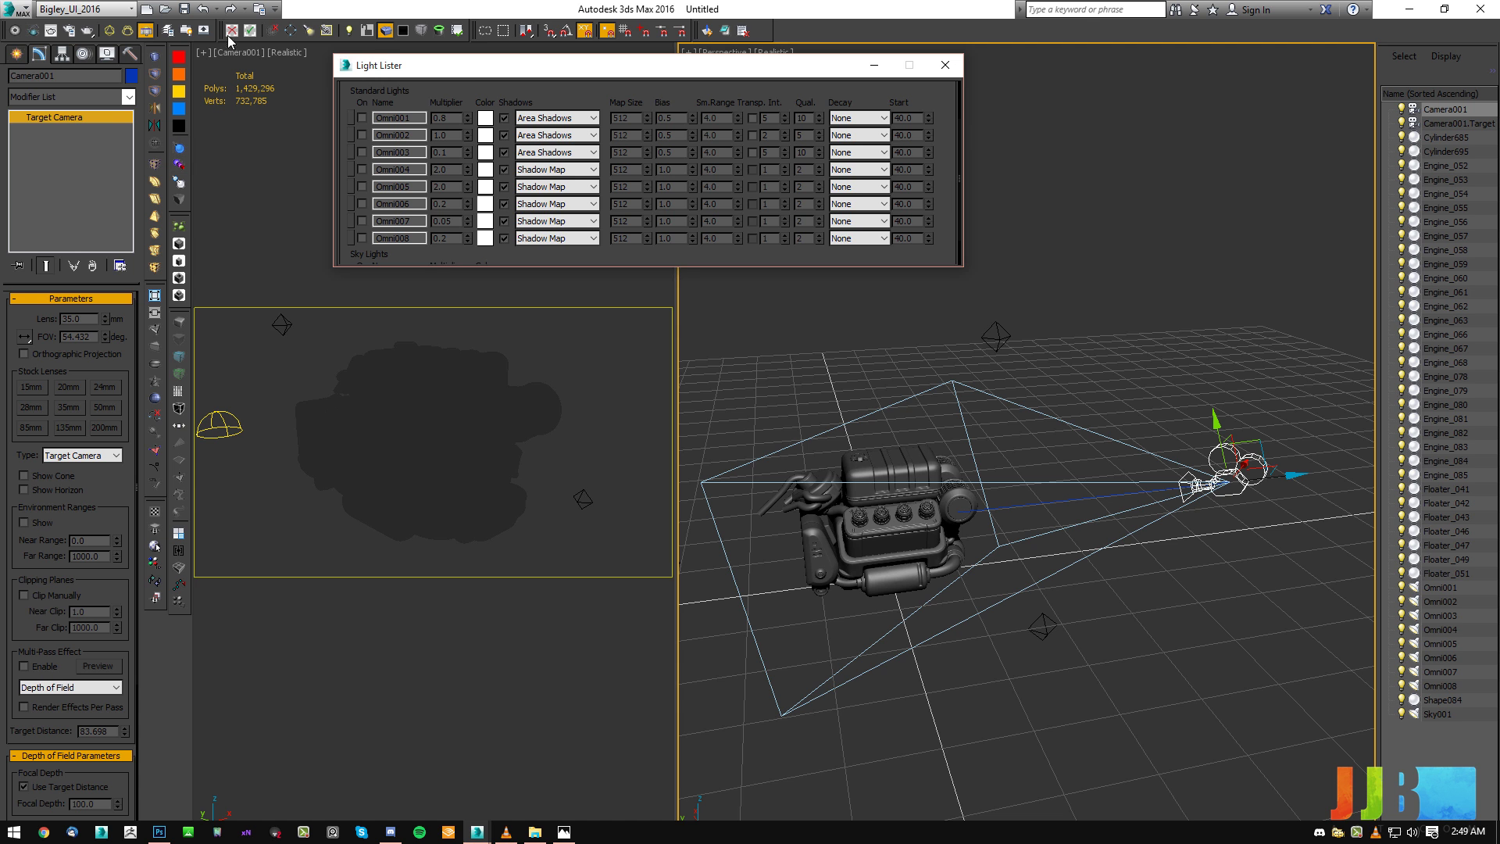
# Illuminate the camera viewport with default lights and close the Light Lister.
pyautogui.click(279, 52)
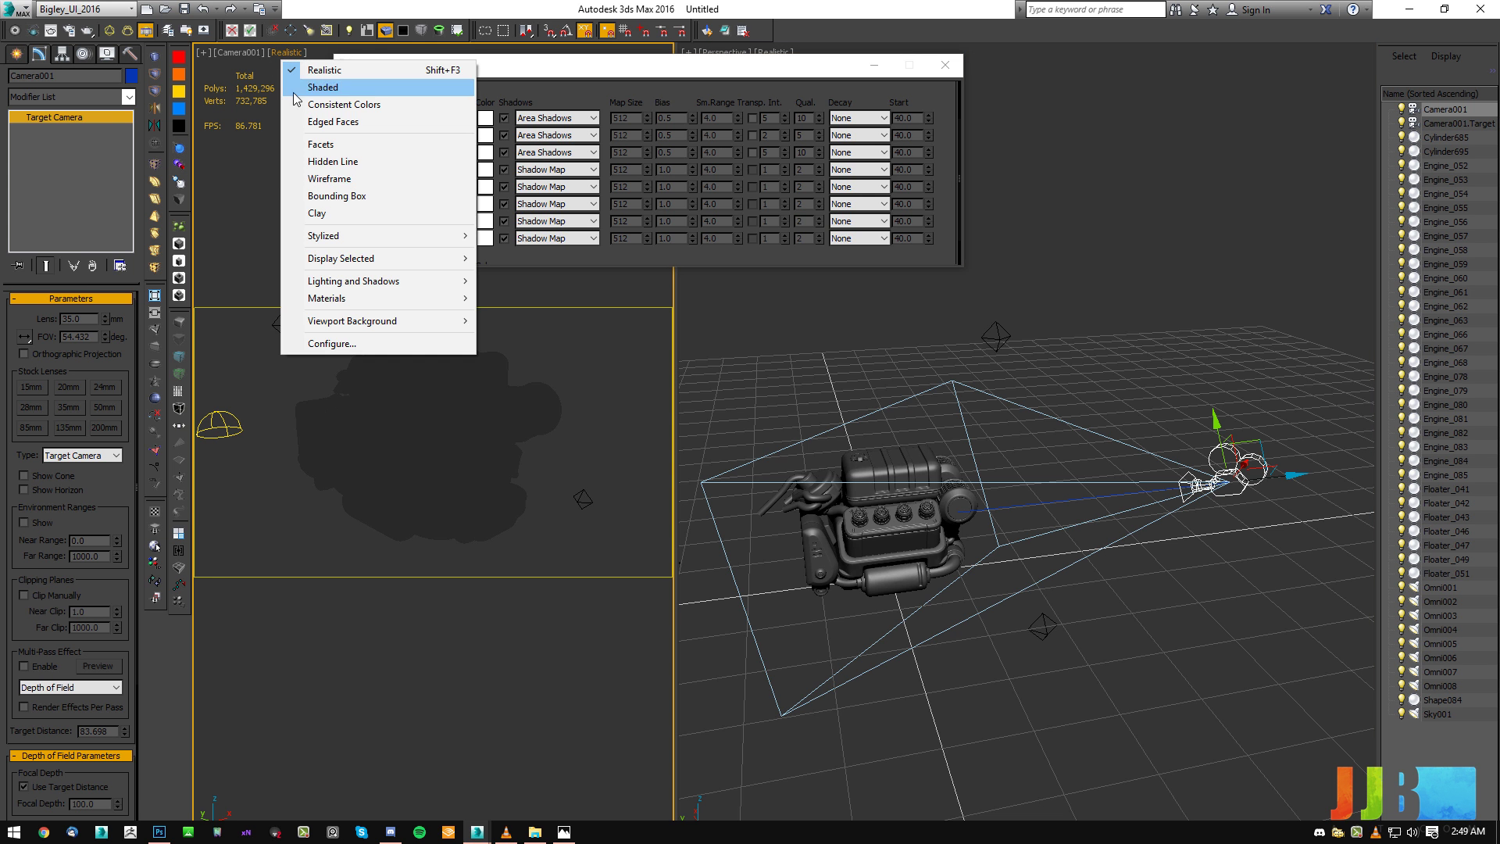
pyautogui.moveTo(351, 282)
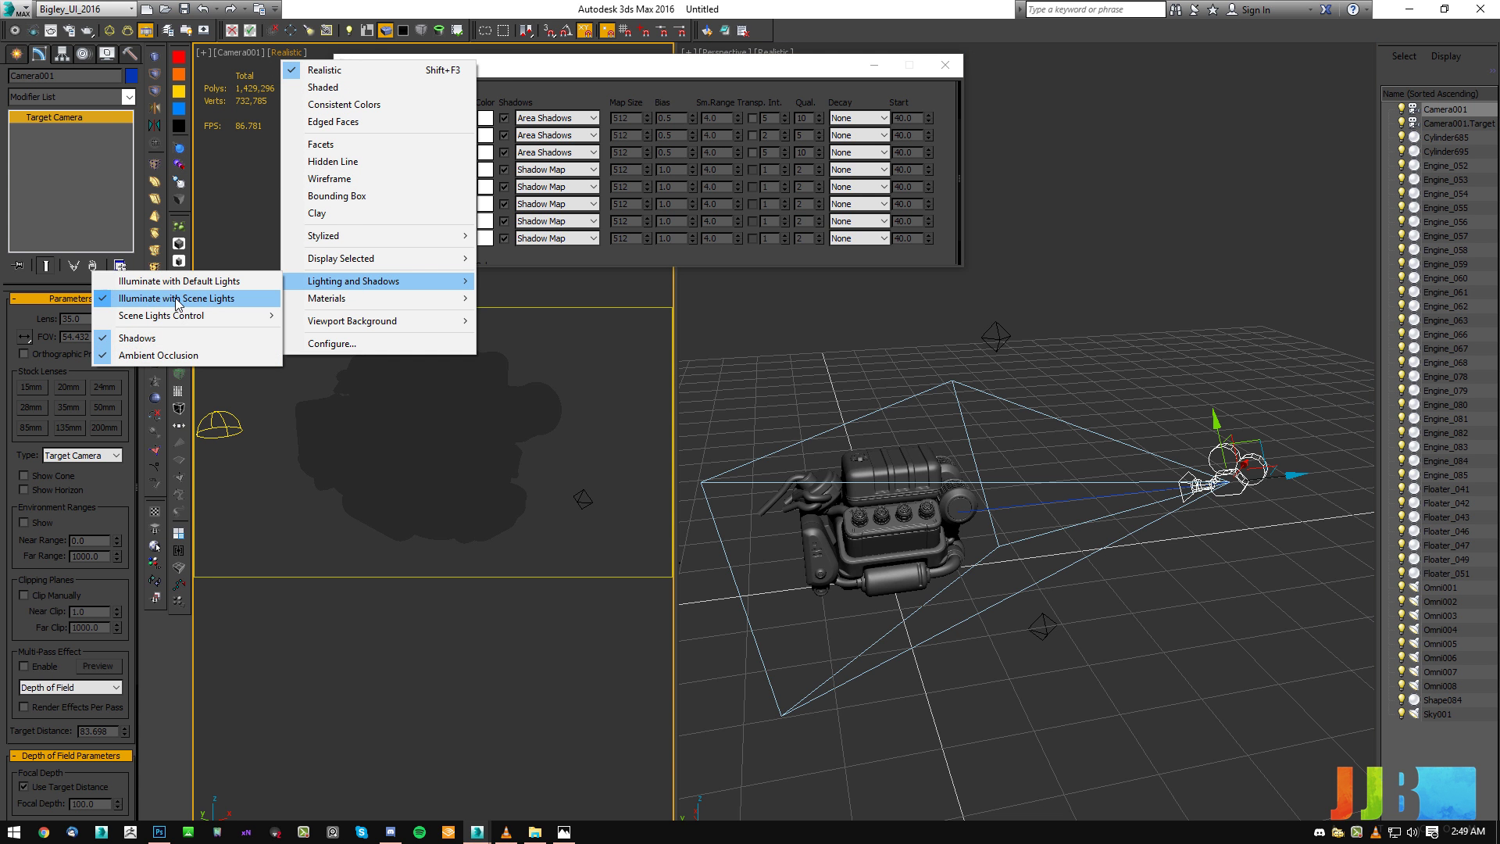
pyautogui.click(184, 282)
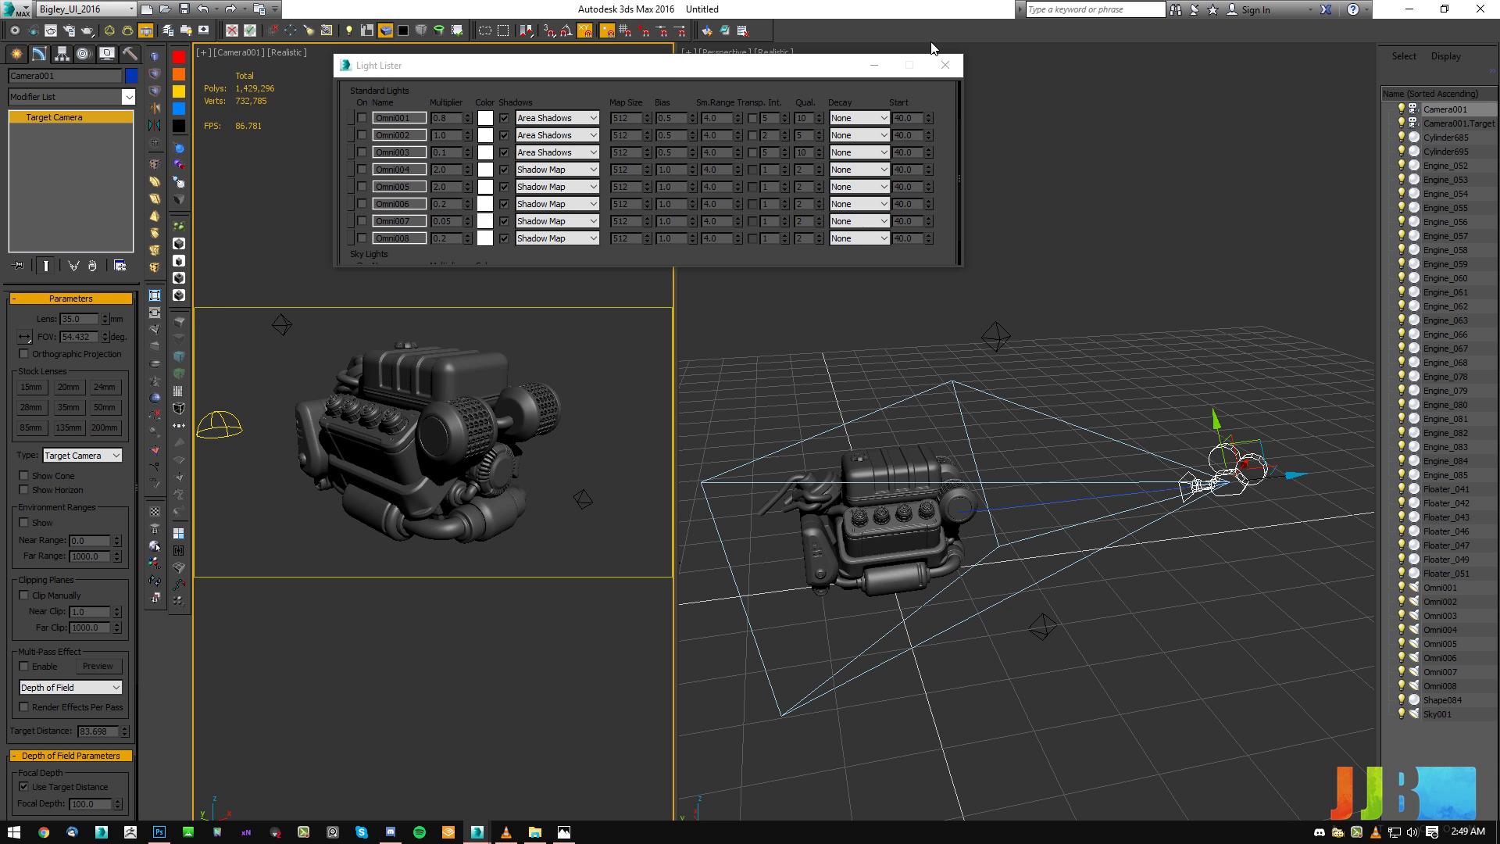
pyautogui.click(945, 67)
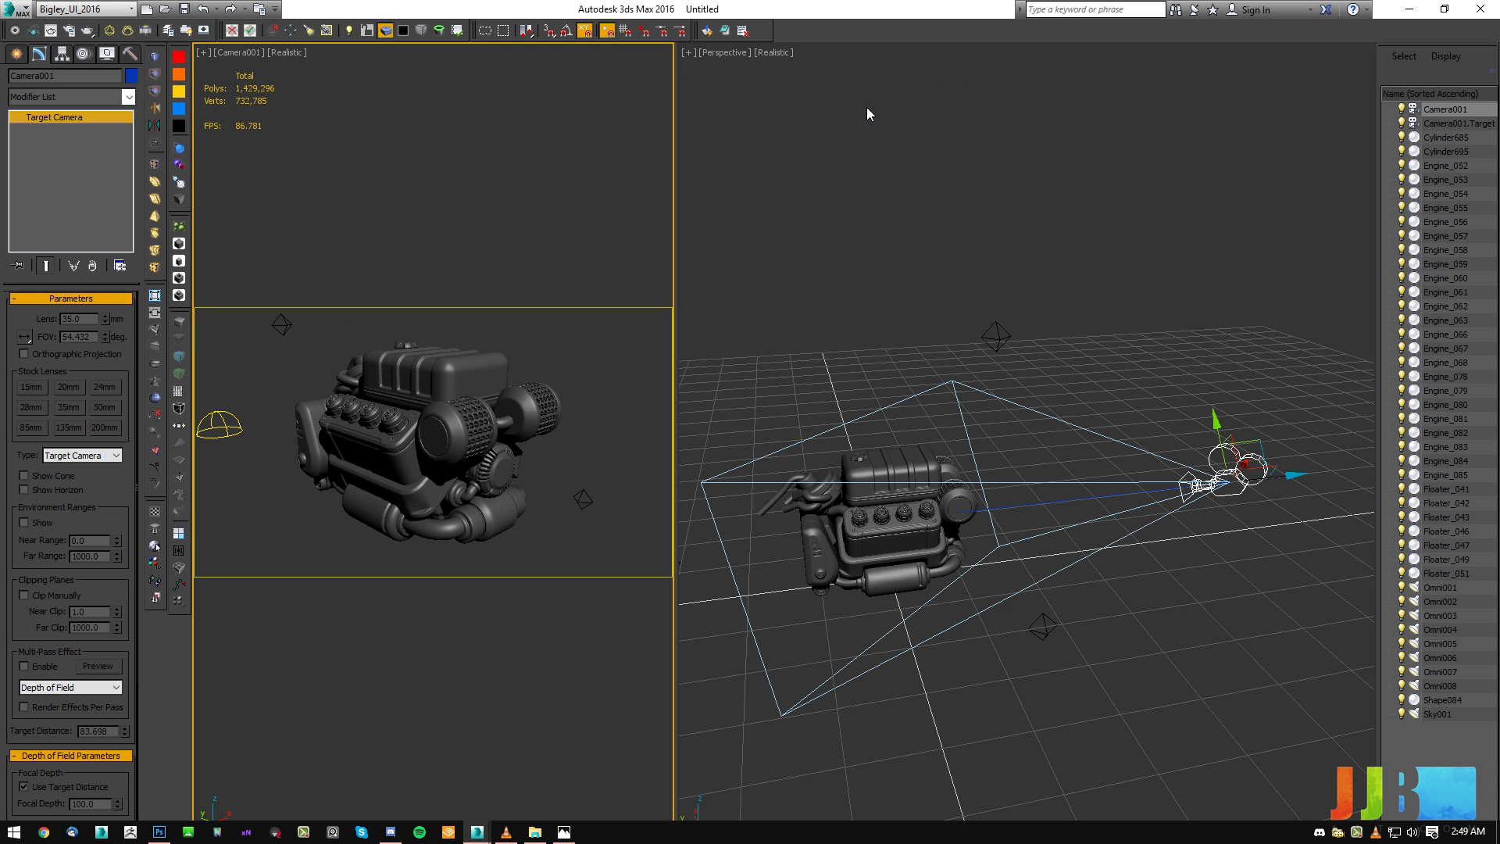
# Select all the engine parts and assign the 07 - Default material to them.
pyautogui.rightClick(799, 148)
pyautogui.press('m')
pyautogui.moveTo(1089, 196); pyautogui.dragTo(1100, 187)
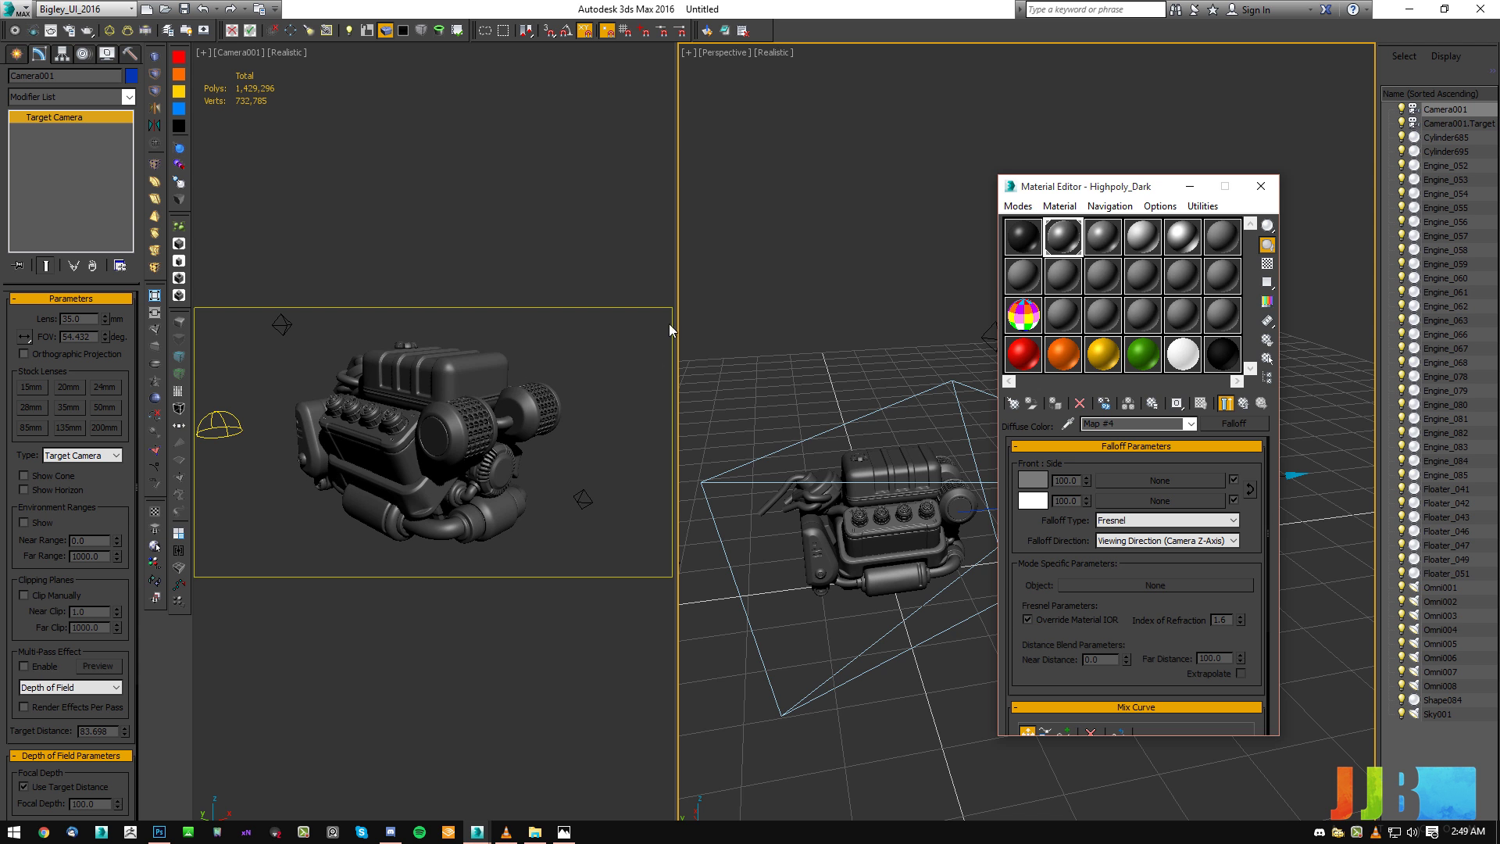
pyautogui.moveTo(476, 312)
pyautogui.mouseDown()
pyautogui.moveTo(502, 325)
pyautogui.moveTo(275, 396)
pyautogui.mouseUp()
pyautogui.moveTo(556, 466); pyautogui.dragTo(551, 500)
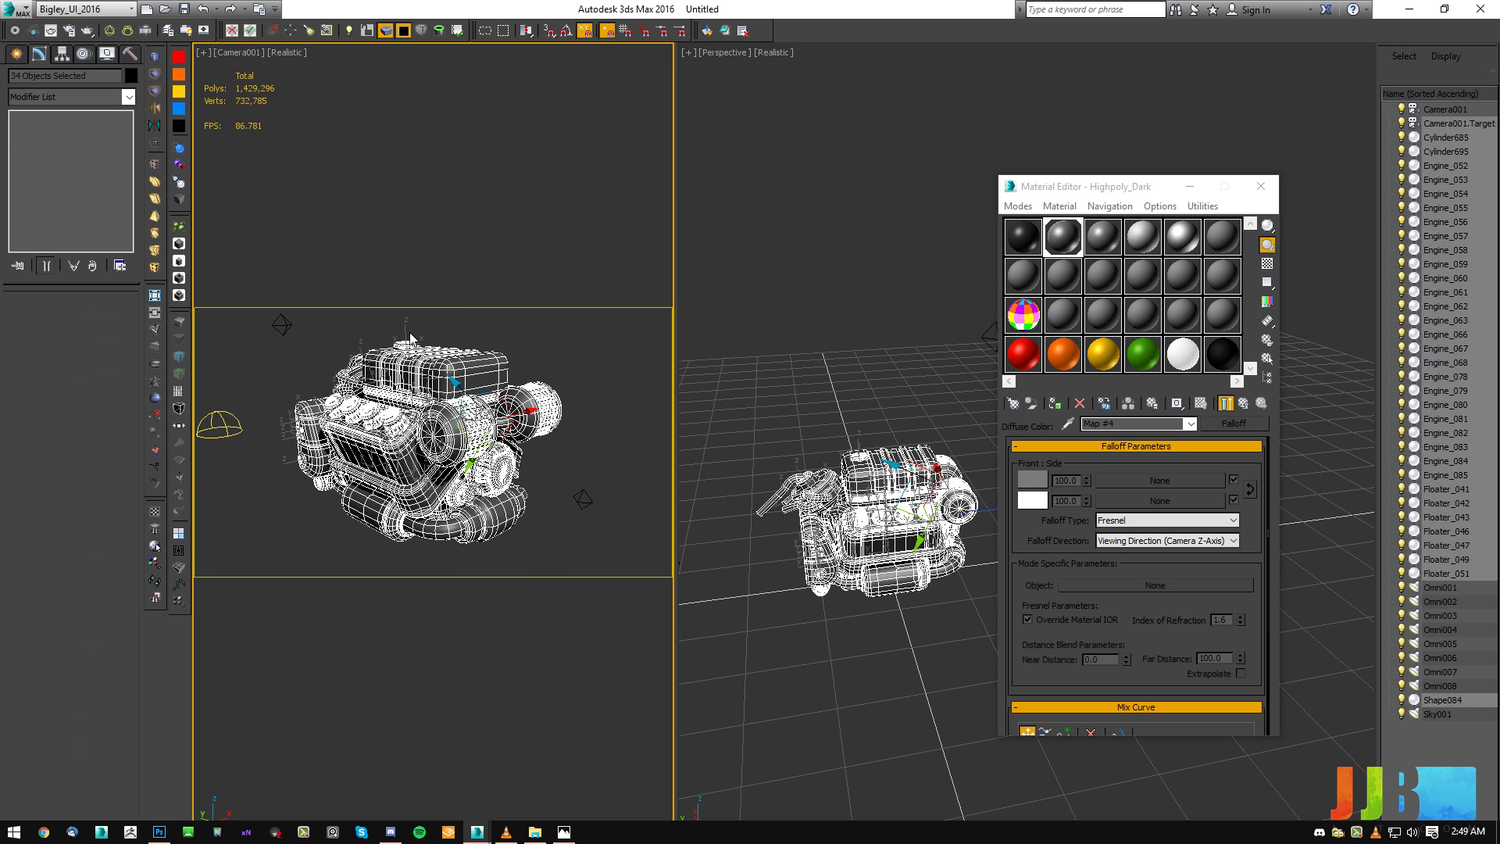
pyautogui.click(1029, 277)
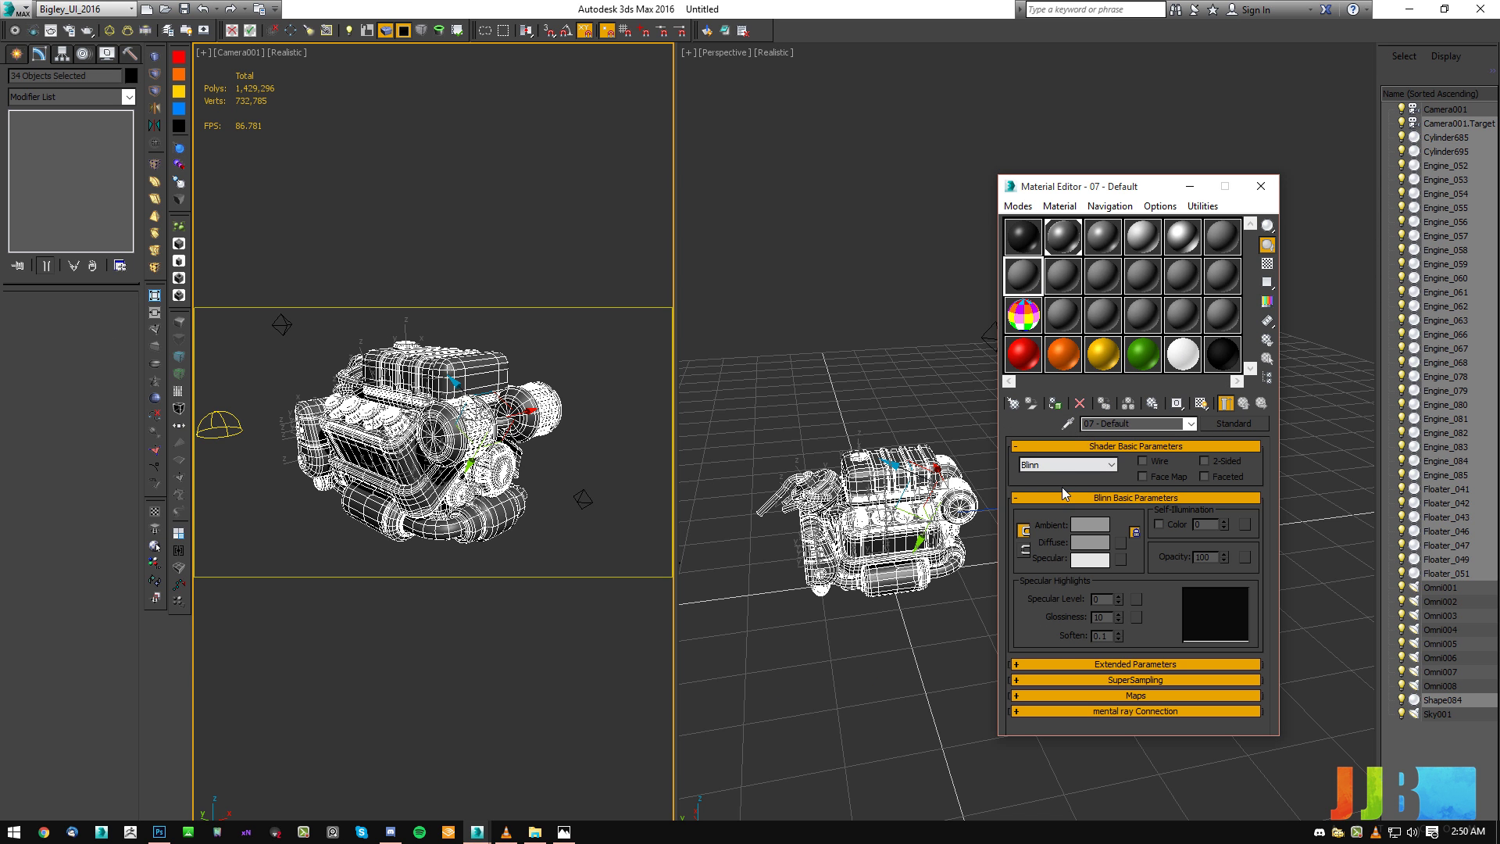
pyautogui.click(1054, 403)
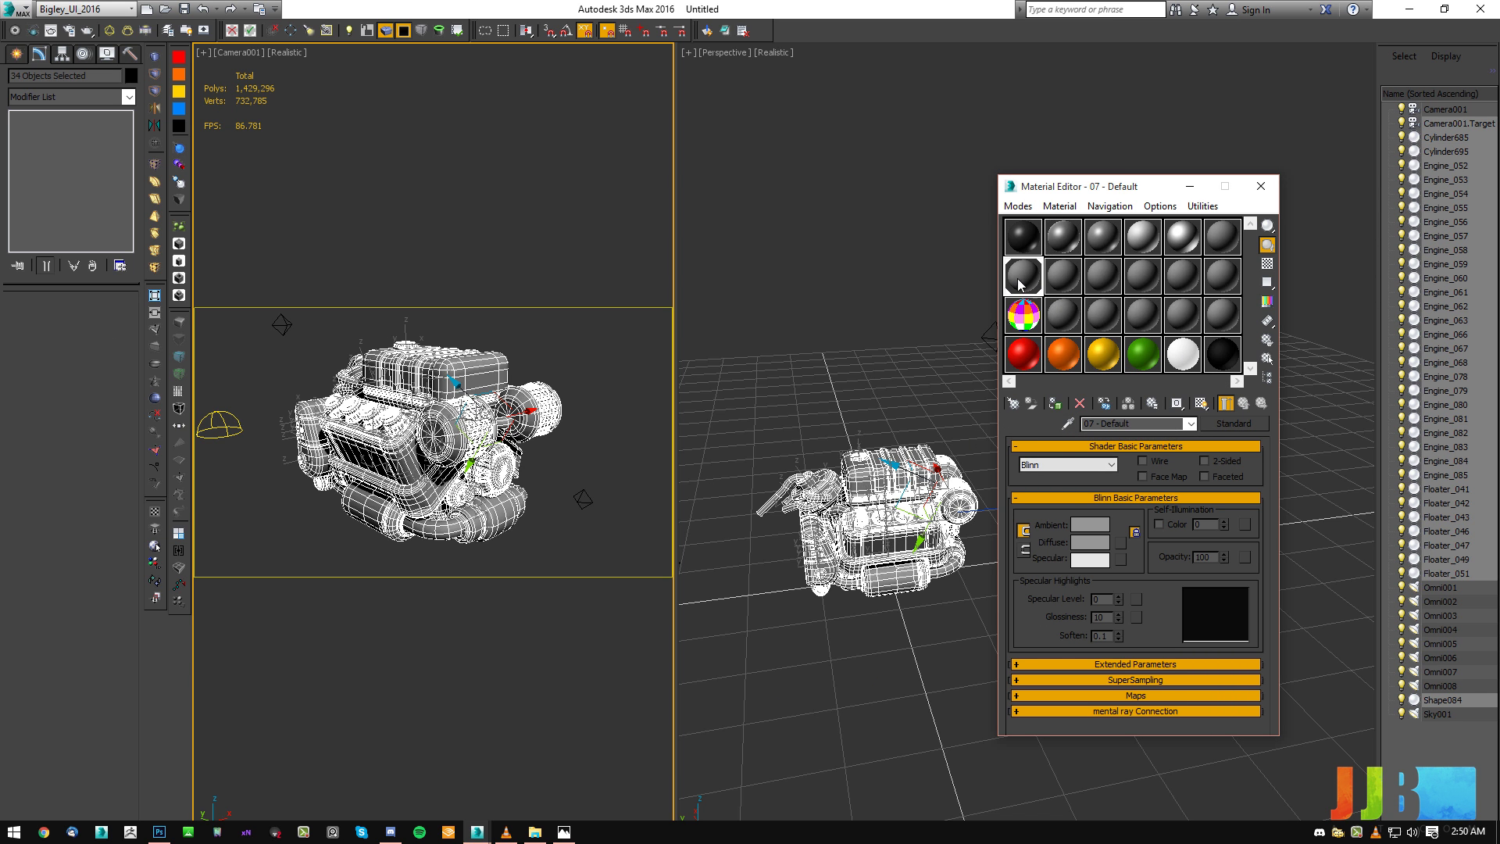
# Set the 07 - Default material's ambient and diffuse colours to pure white (255) and deselect the engine.
pyautogui.click(1089, 524)
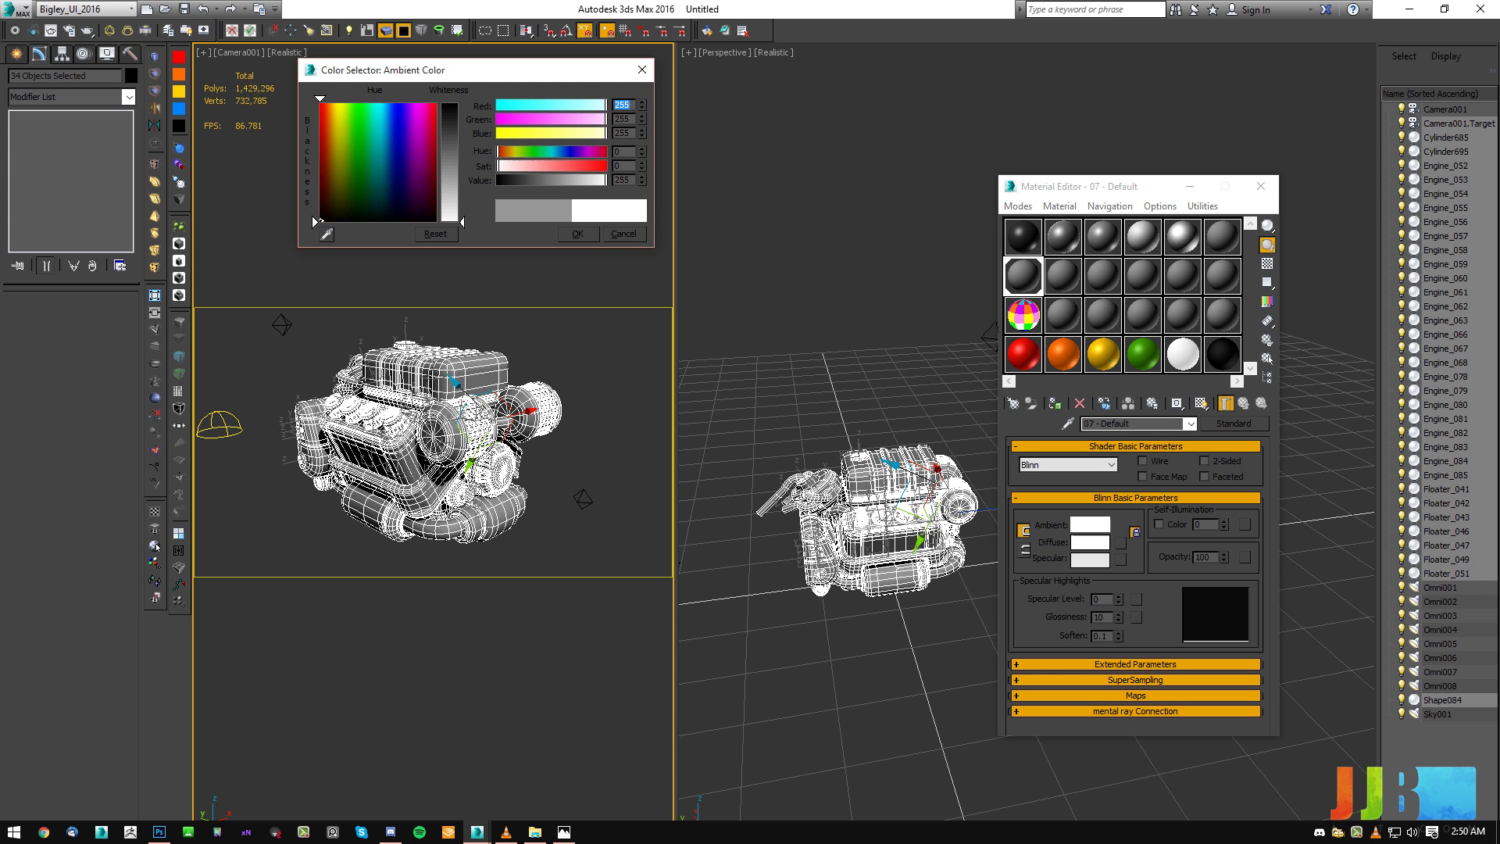
pyautogui.click(591, 235)
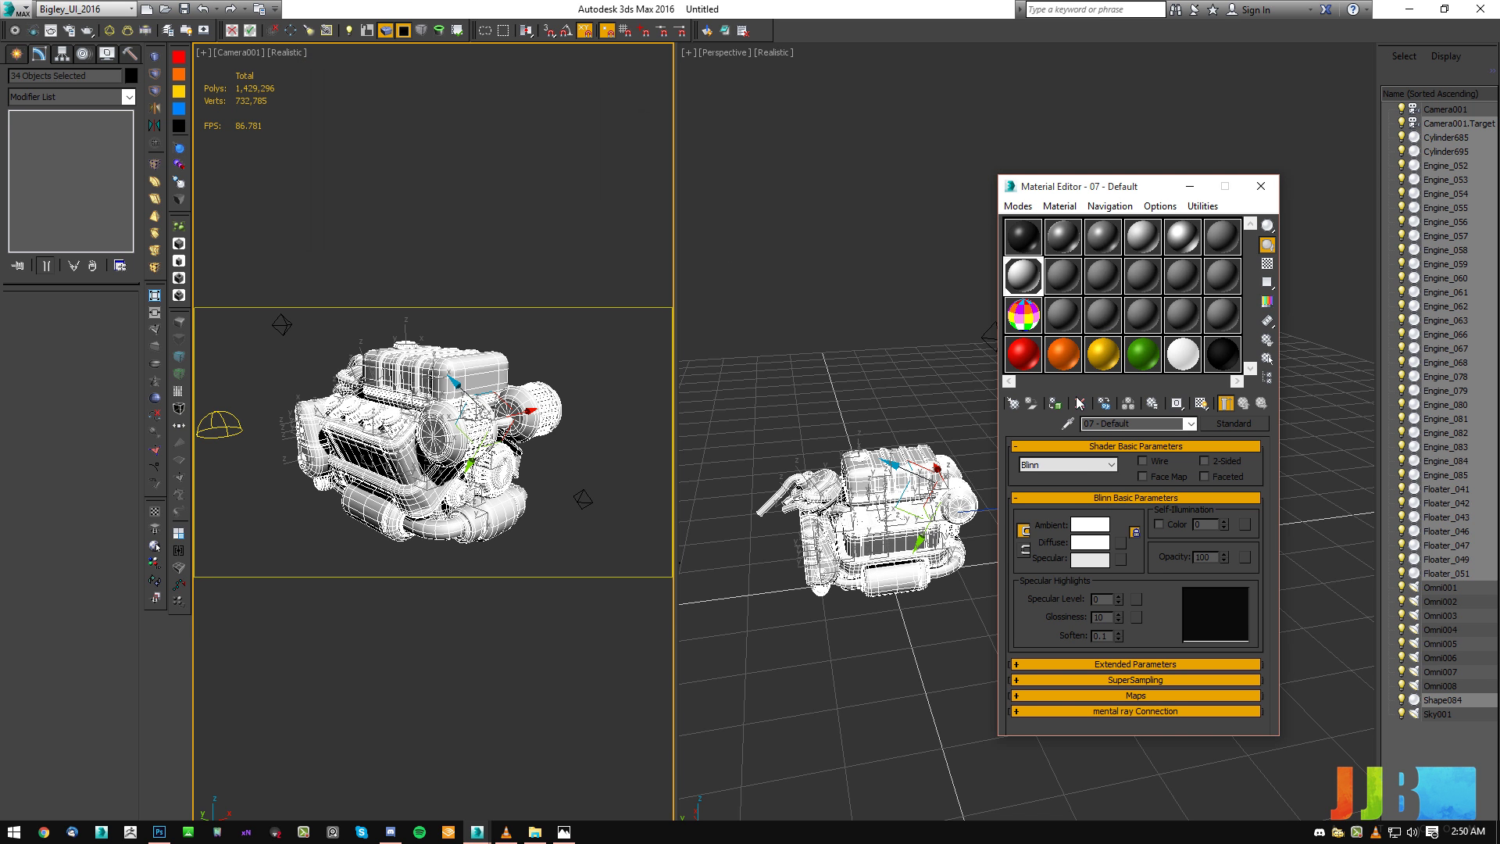
pyautogui.click(620, 376)
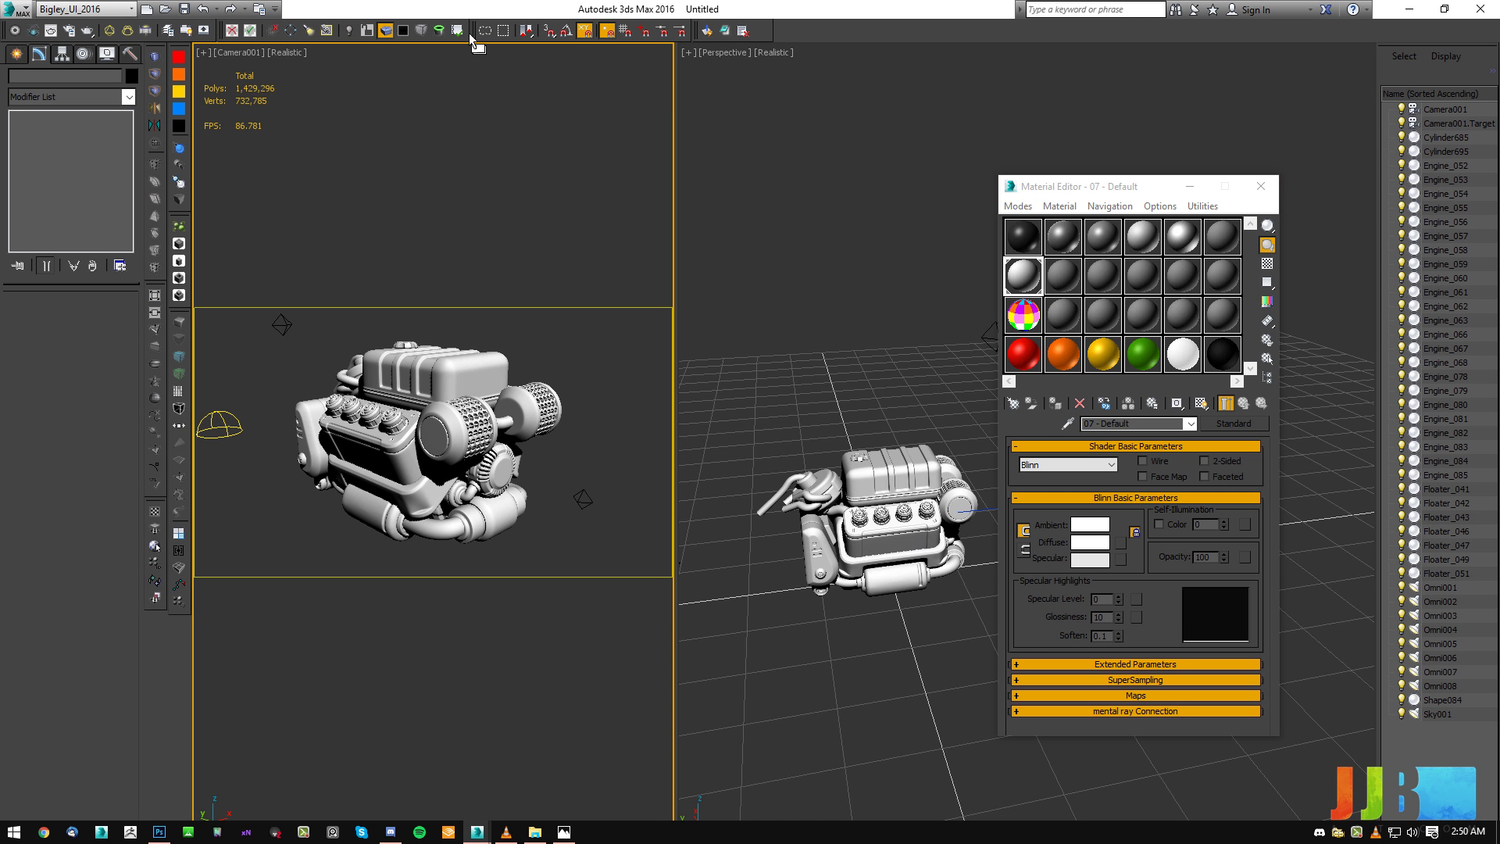
pyautogui.moveTo(1041, 187); pyautogui.dragTo(1045, 187)
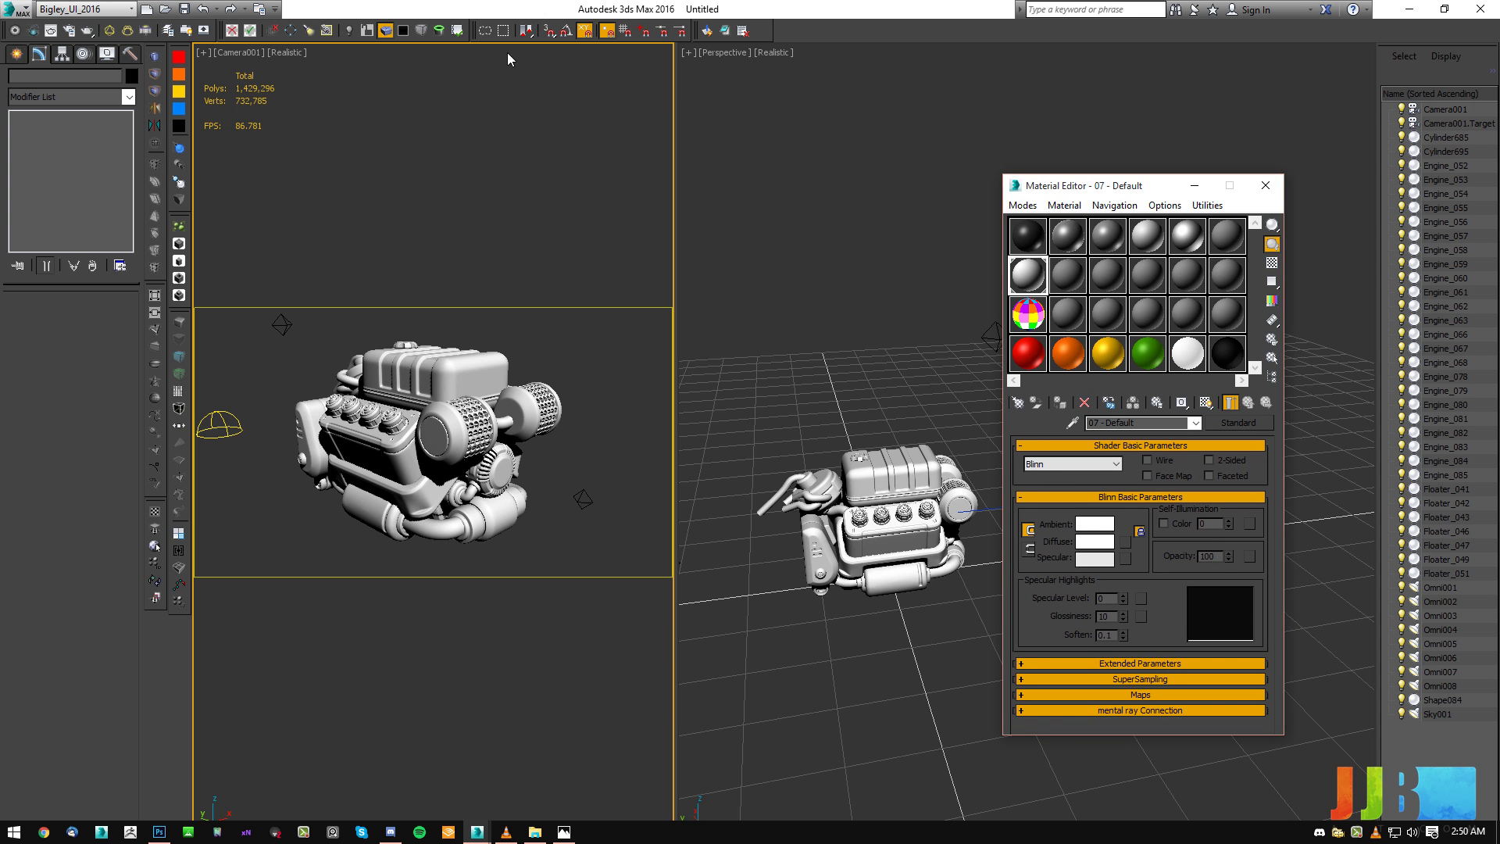
# Set the environment background colour to pure white (255).
pyautogui.click(791, 377)
pyautogui.press('8')
pyautogui.moveTo(535, 183); pyautogui.dragTo(817, 88)
pyautogui.click(761, 178)
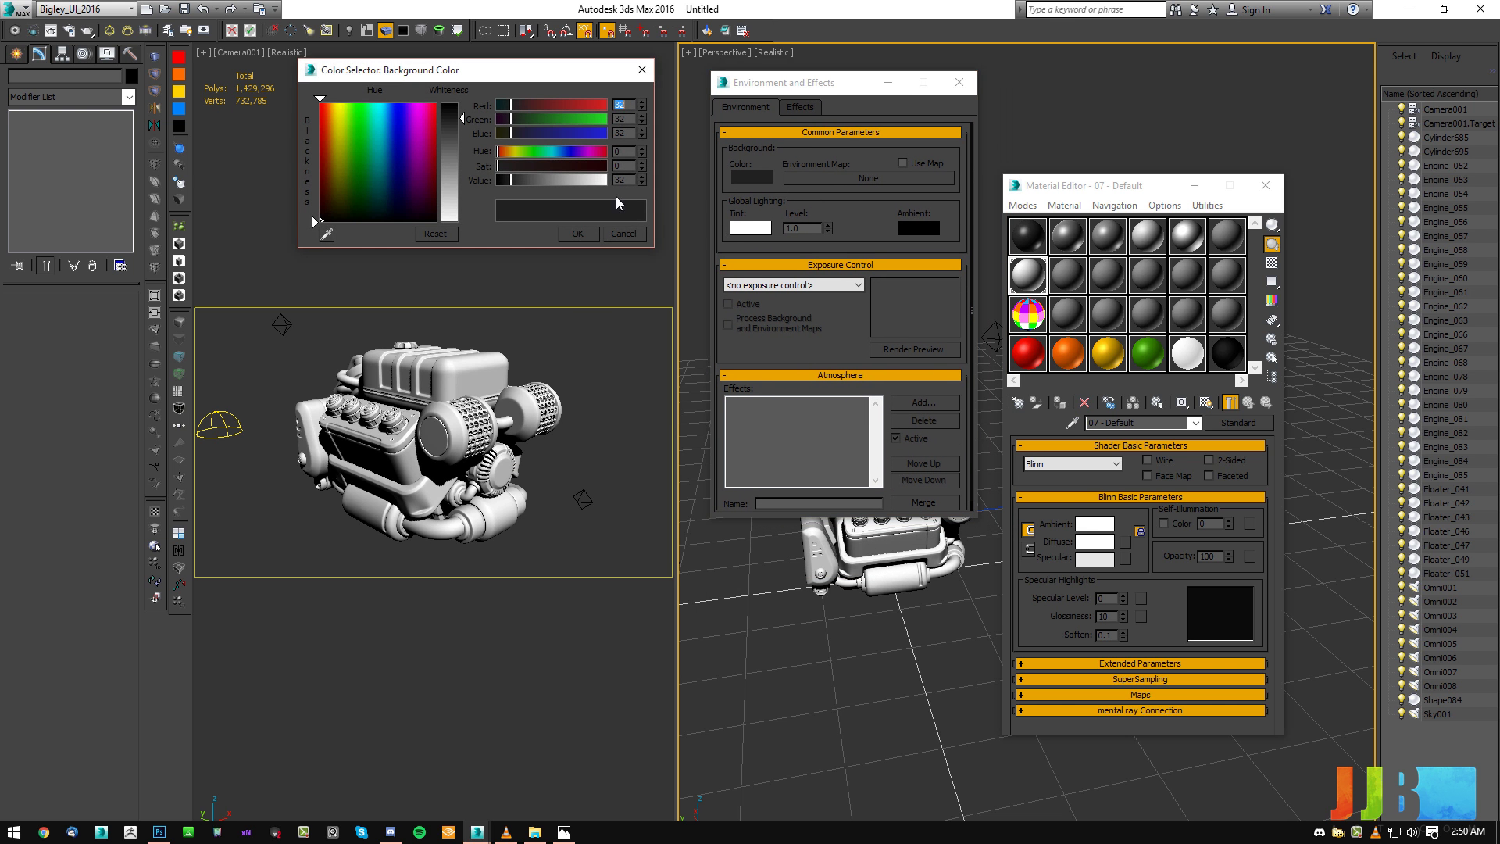
pyautogui.moveTo(439, 125); pyautogui.dragTo(428, 342)
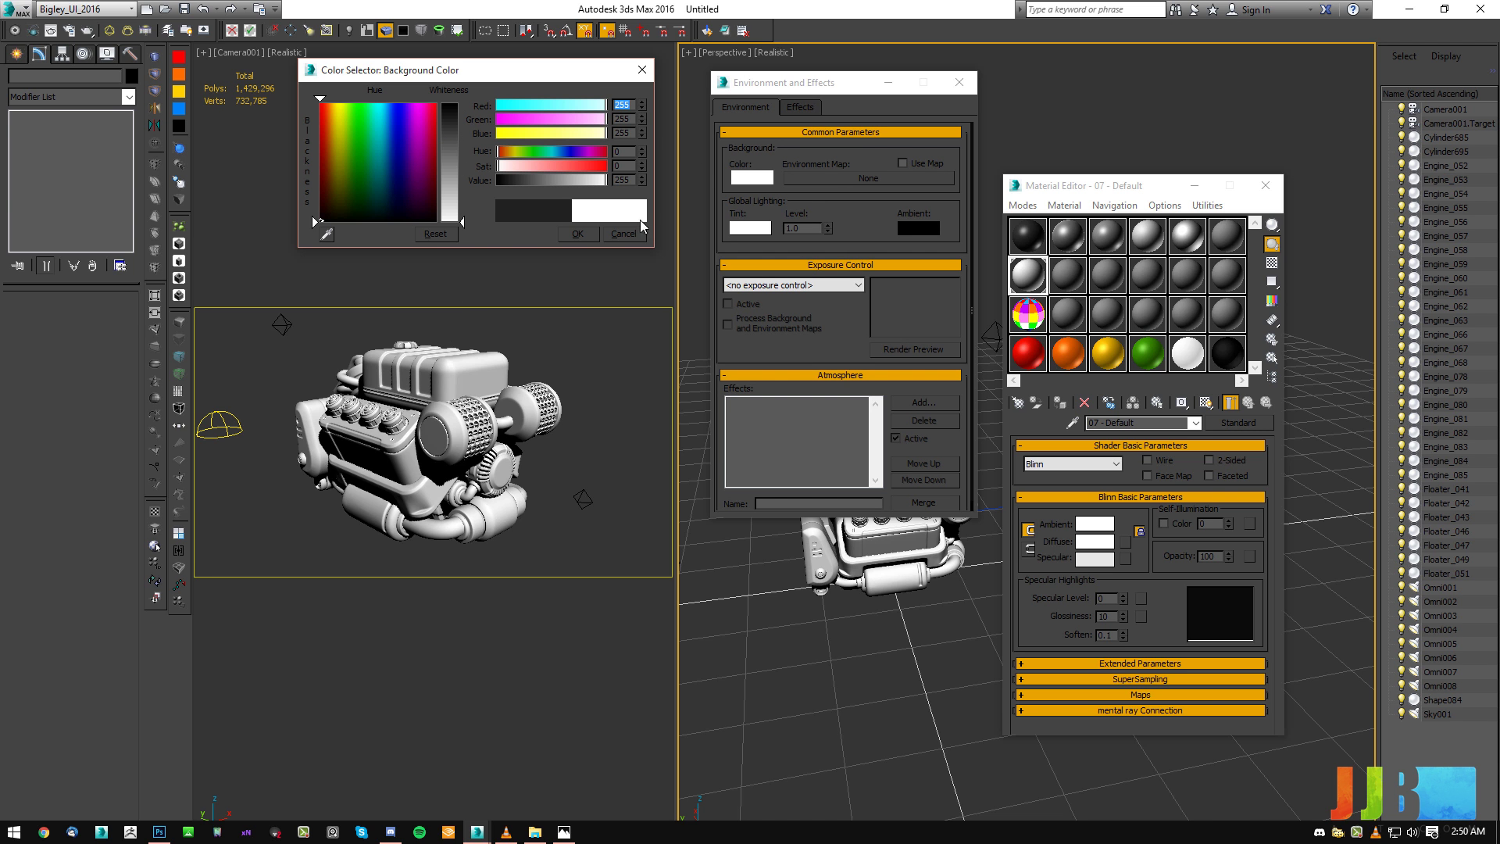
pyautogui.click(578, 233)
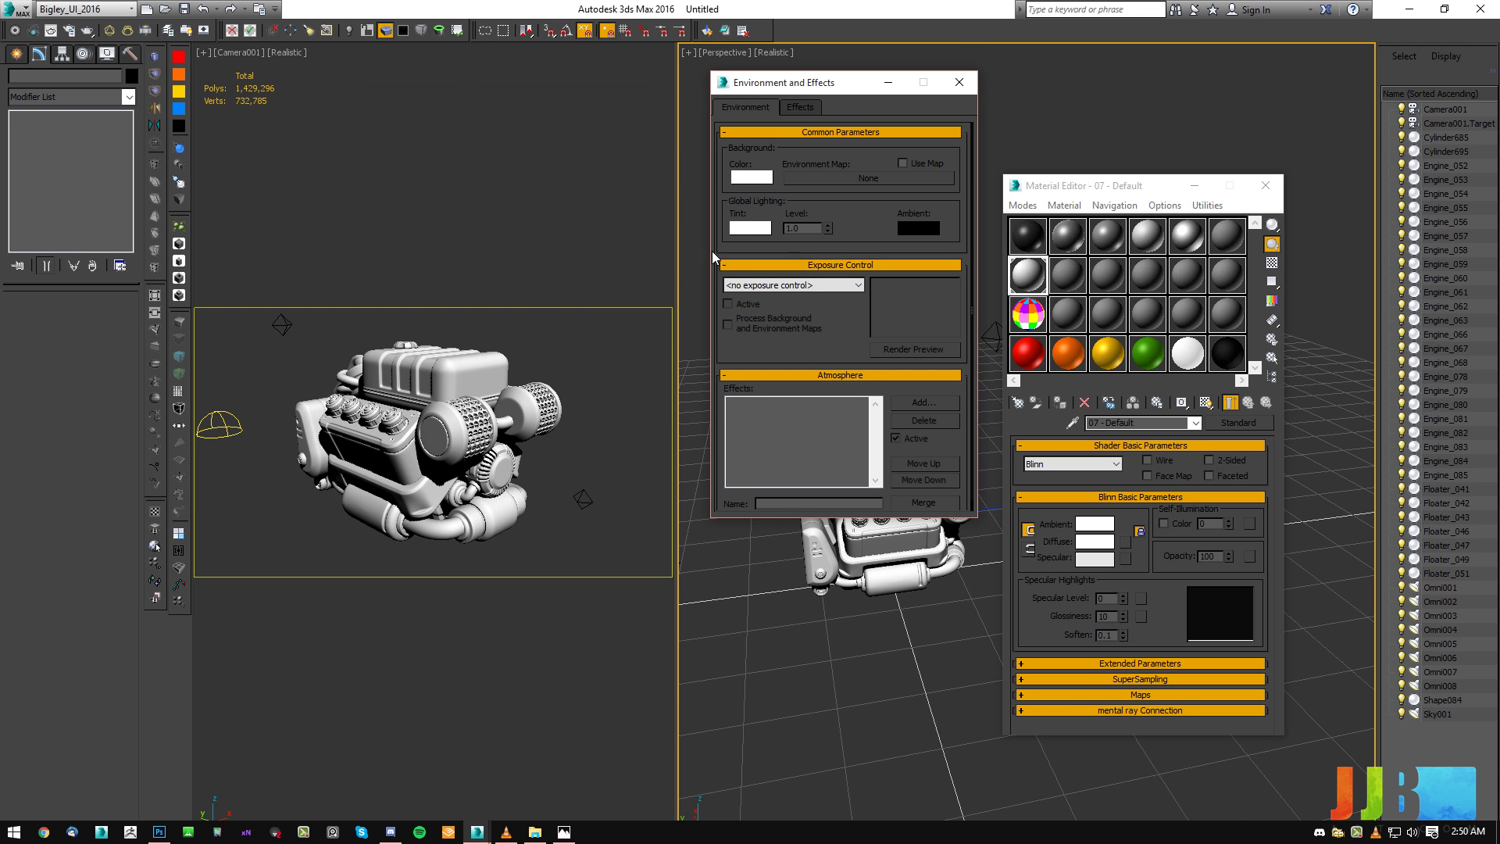
# Activate the Camera001 viewport and set the Light Tracer's Global Multiplier to 2 in the render settings.
pyautogui.click(534, 457)
pyautogui.press('F10')
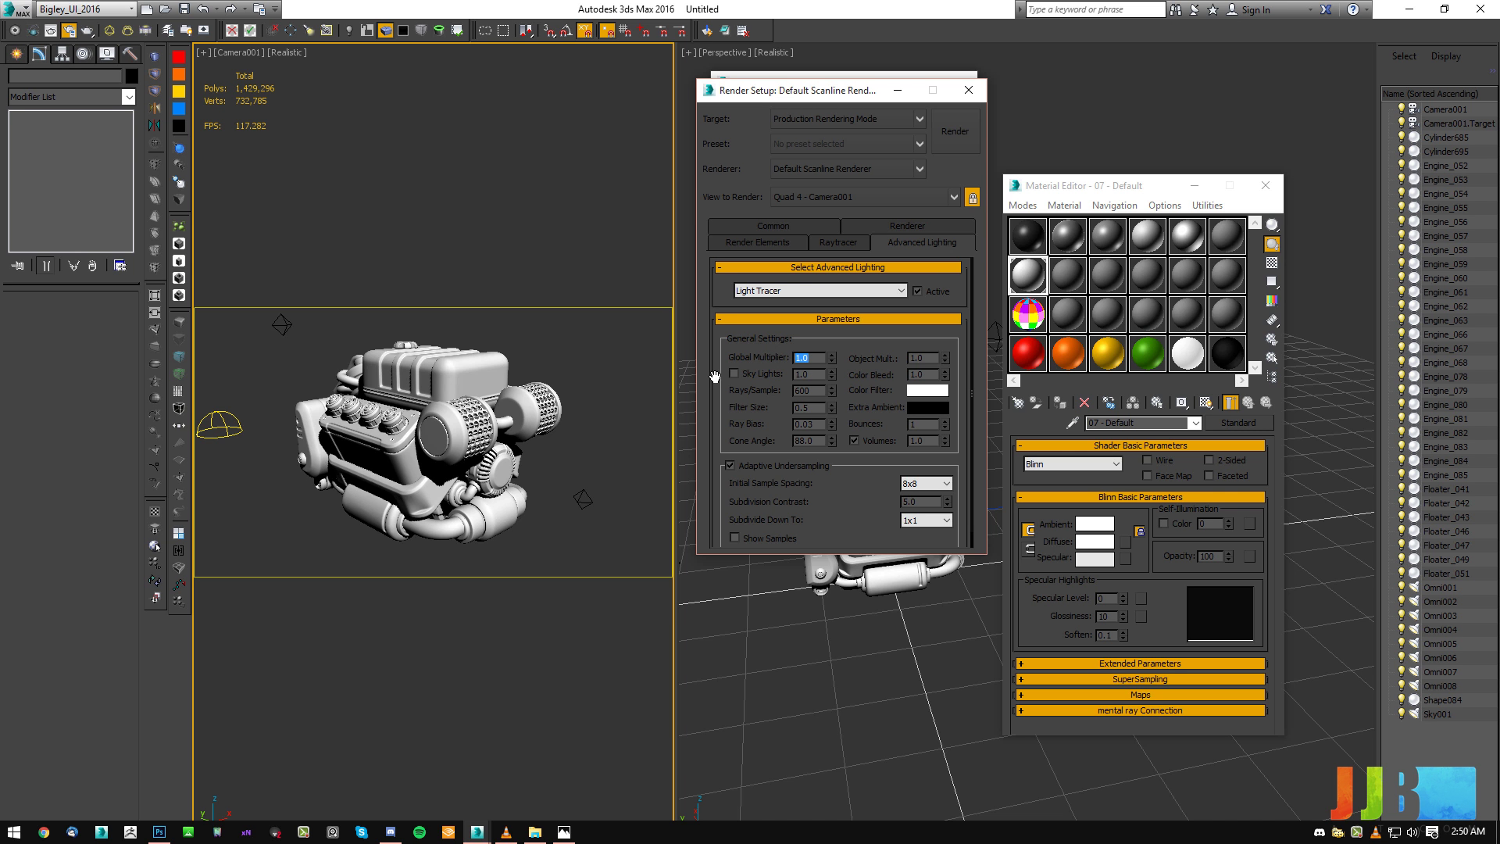
pyautogui.write('2')
pyautogui.press('Return')
# Set the render output width to 500 with the image aspect locked, then start a Camera001 test render and cancel it.
pyautogui.moveTo(844, 95); pyautogui.dragTo(846, 129)
pyautogui.click(785, 274)
pyautogui.click(781, 264)
pyautogui.scroll(-3, 829, 453)
pyautogui.doubleClick(793, 409)
pyautogui.write('500')
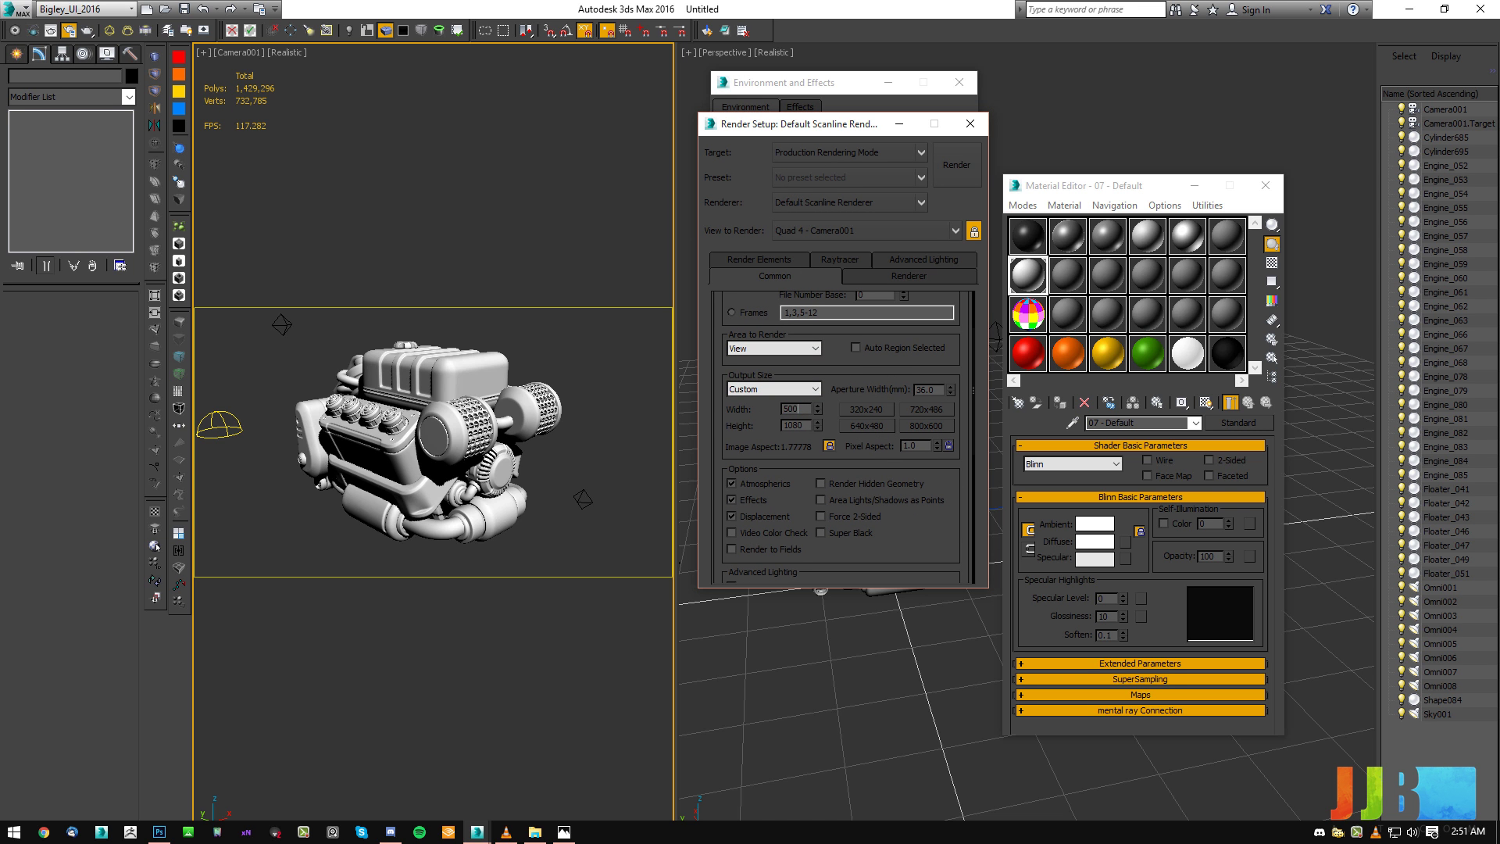
pyautogui.press('Return')
pyautogui.click(86, 30)
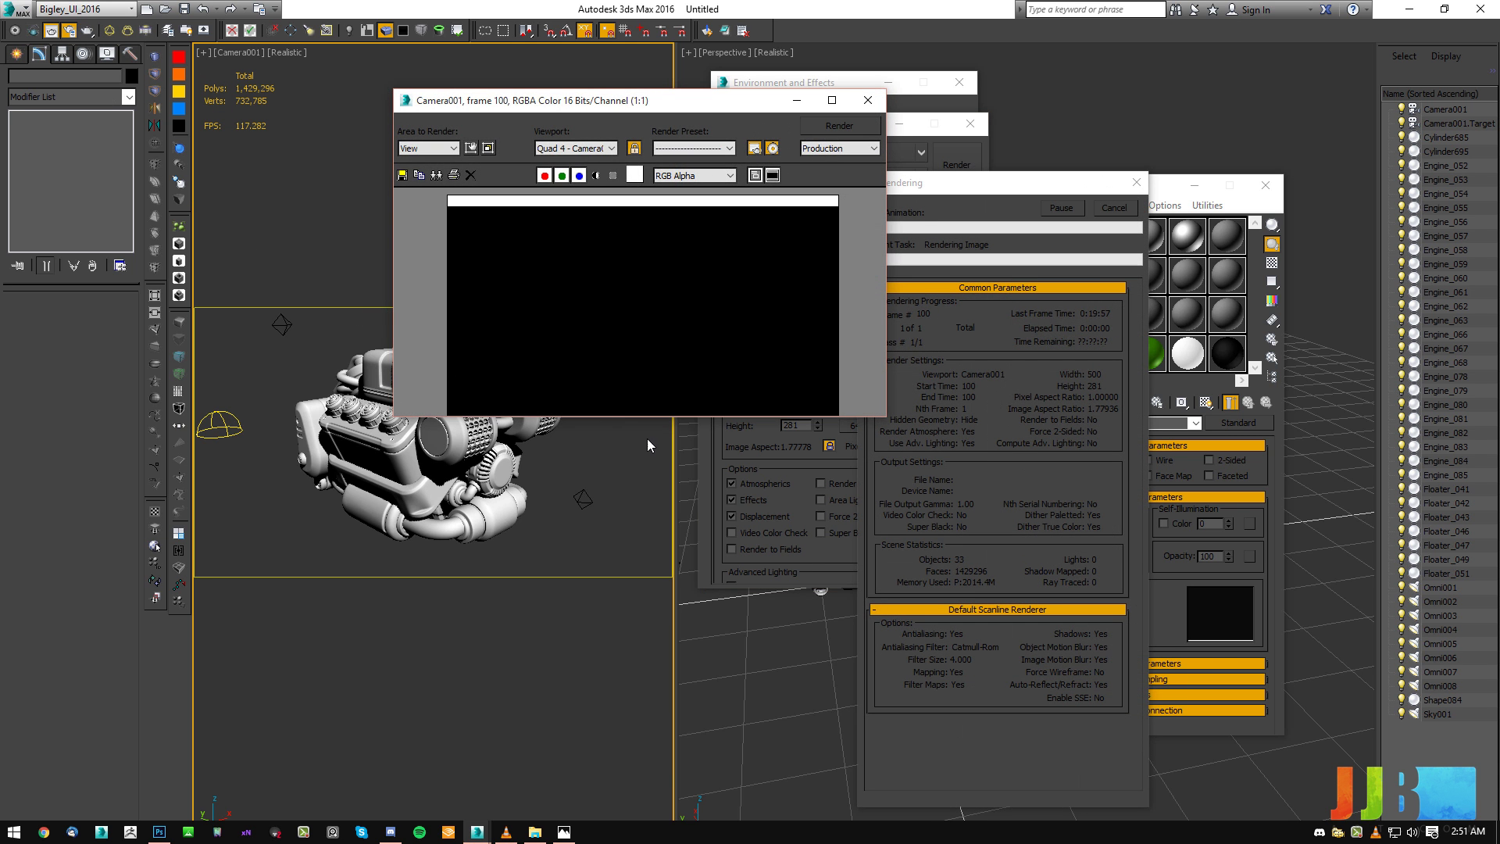
pyautogui.click(1108, 208)
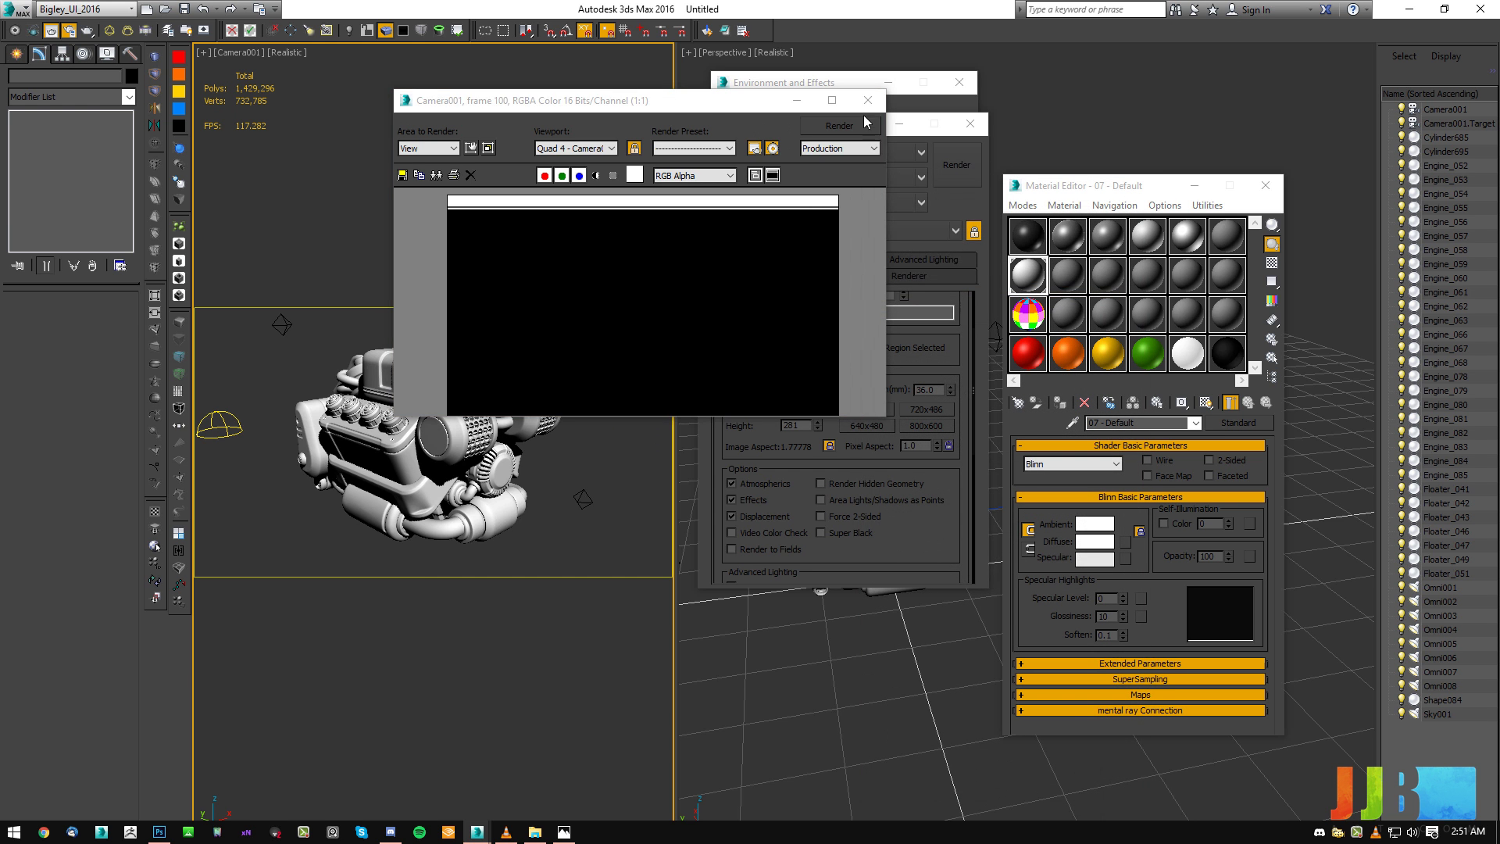
# Switch the scanline renderer's antialiasing filter to Area and turn off the global supersampler.
pyautogui.click(905, 128)
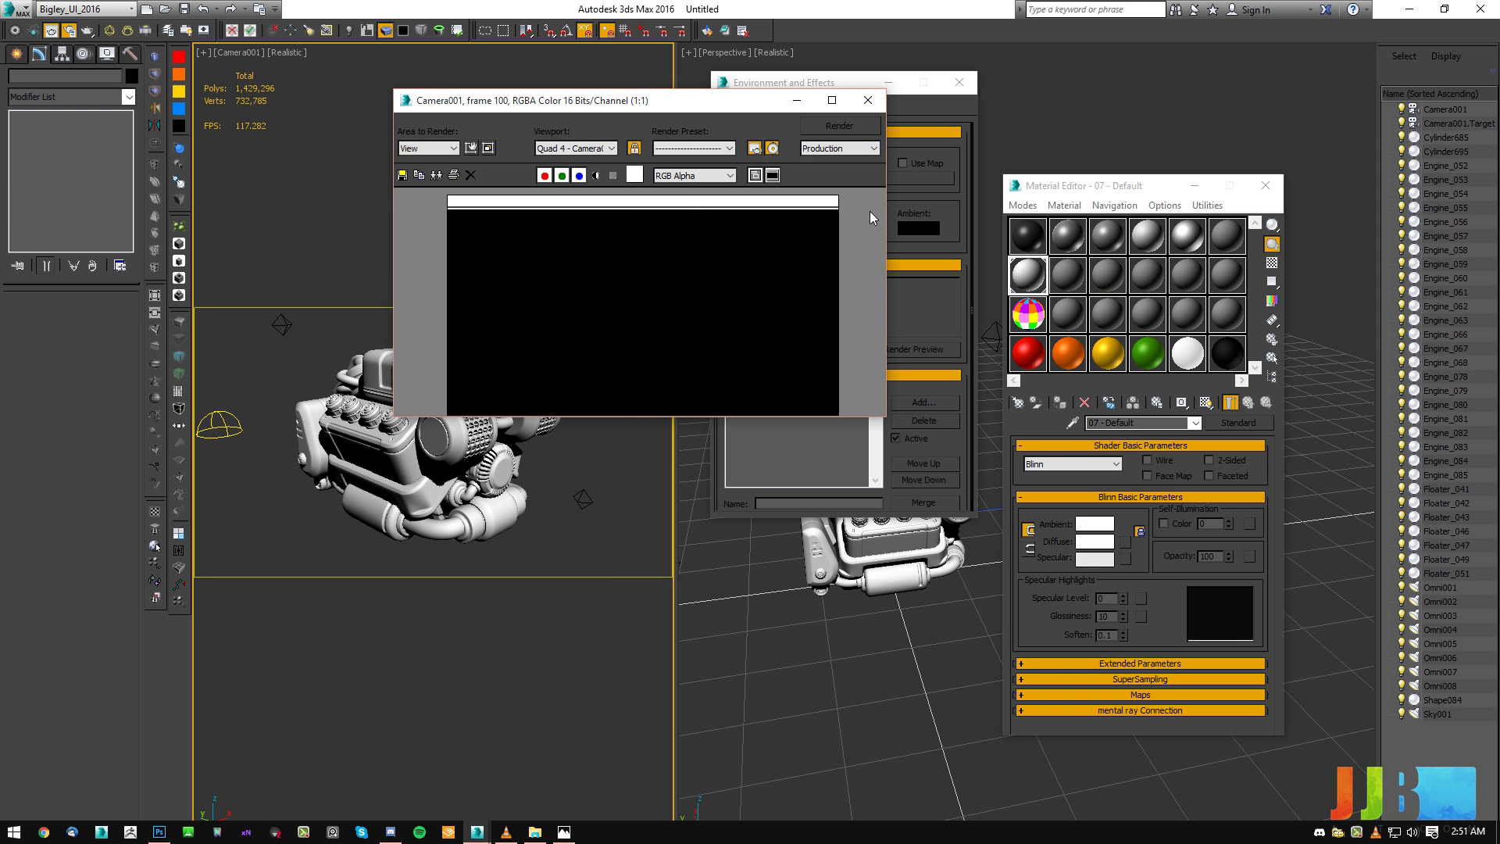
pyautogui.click(826, 124)
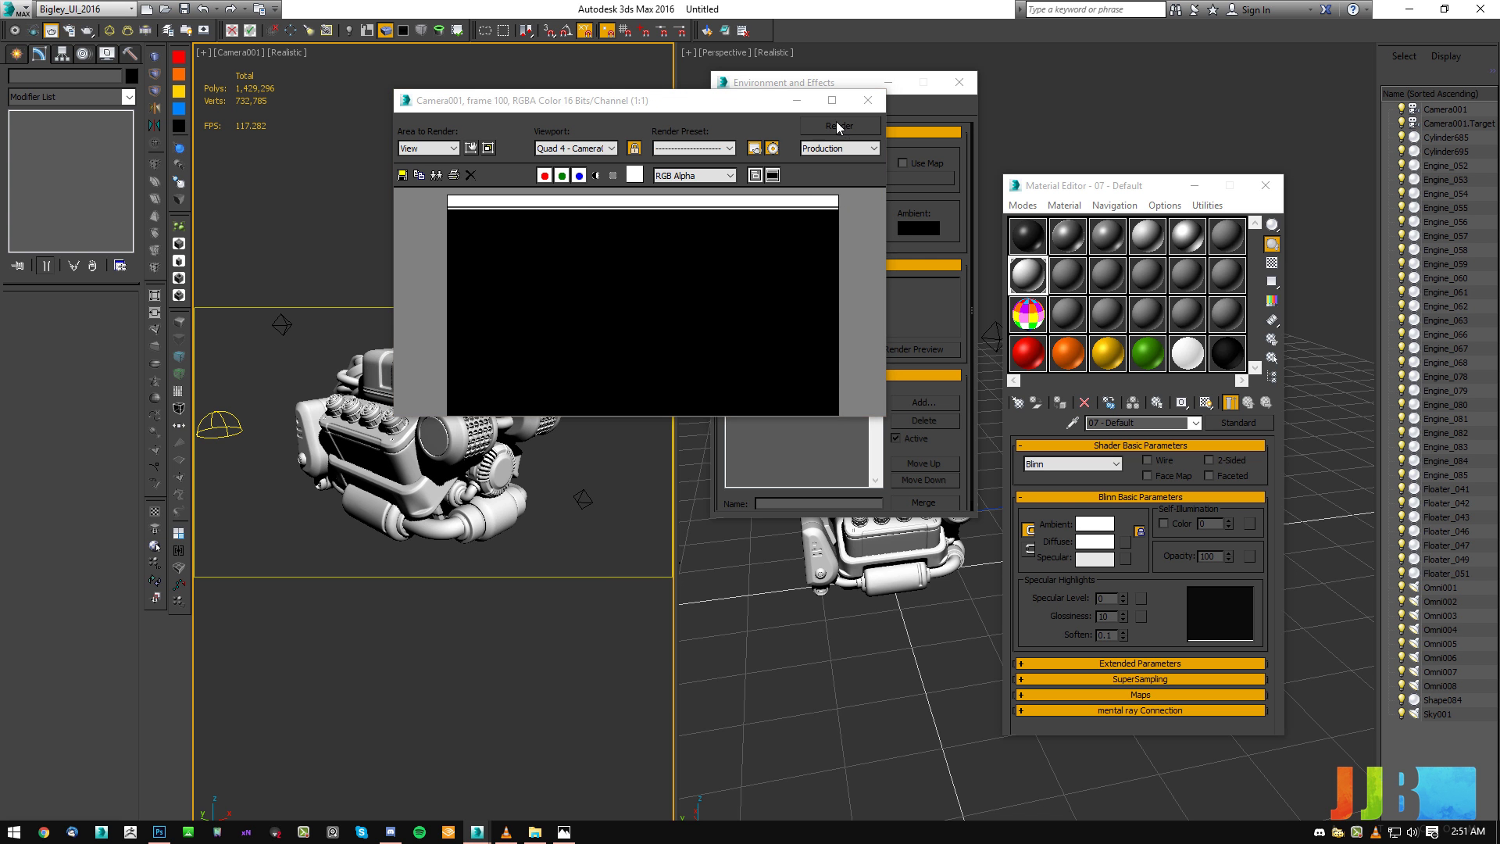
pyautogui.click(754, 148)
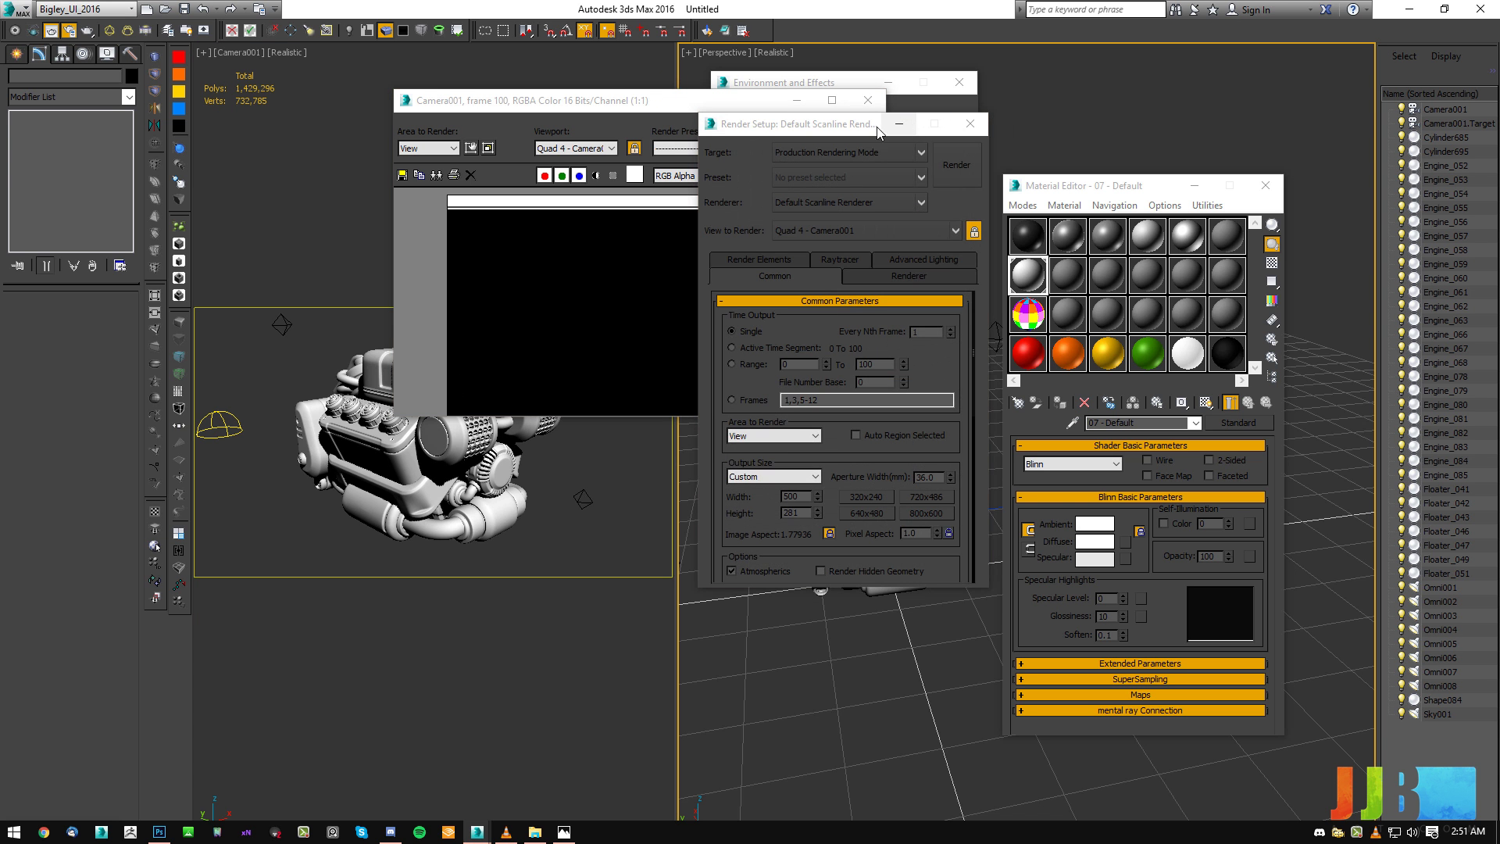
pyautogui.click(908, 276)
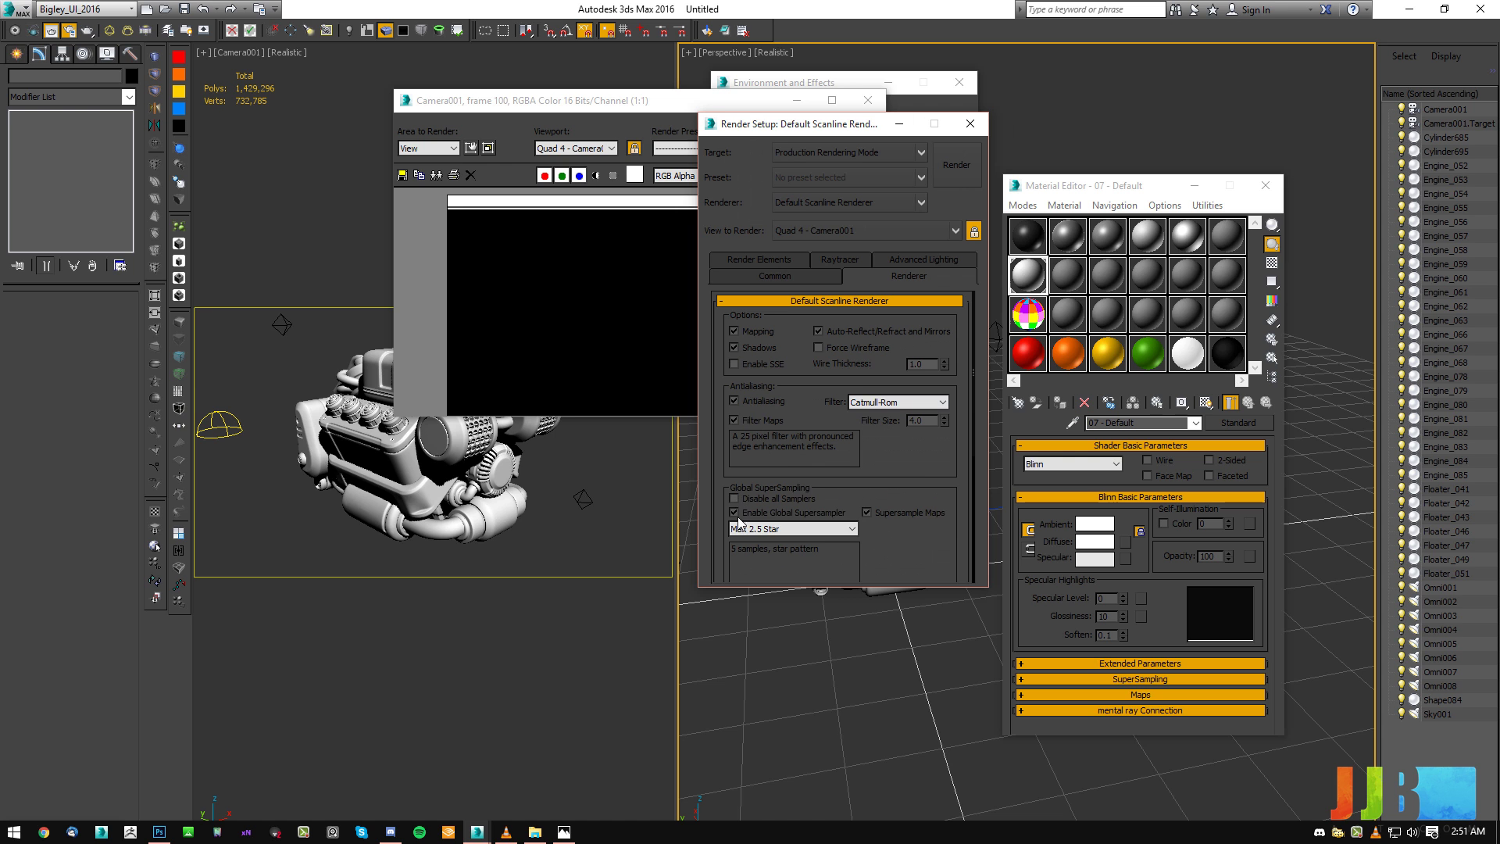
pyautogui.click(896, 402)
pyautogui.click(859, 416)
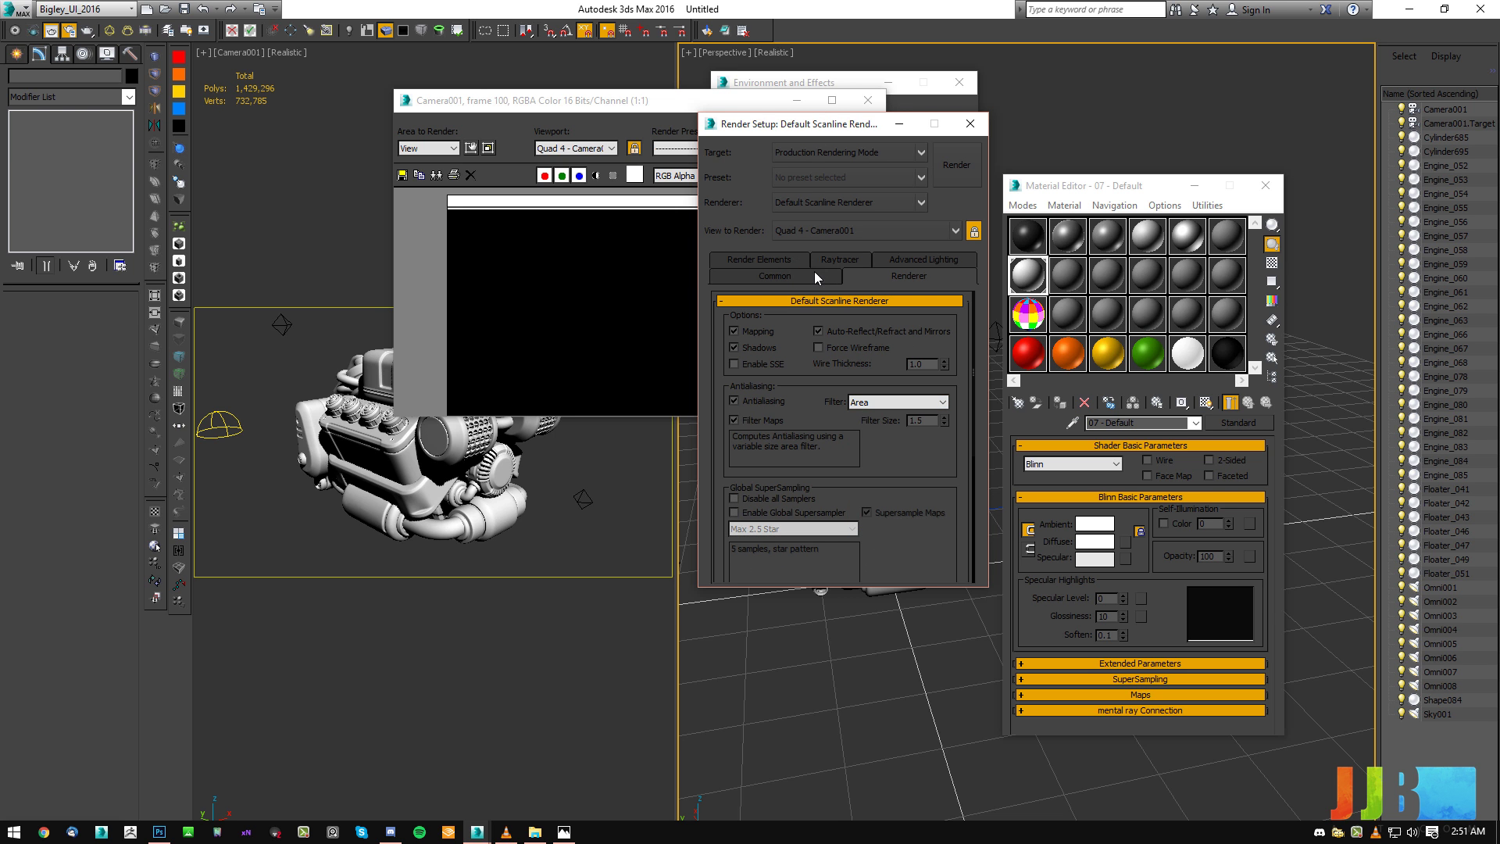
# Set the Light Tracer's Rays/Sample to 100.
pyautogui.click(899, 260)
pyautogui.doubleClick(809, 424)
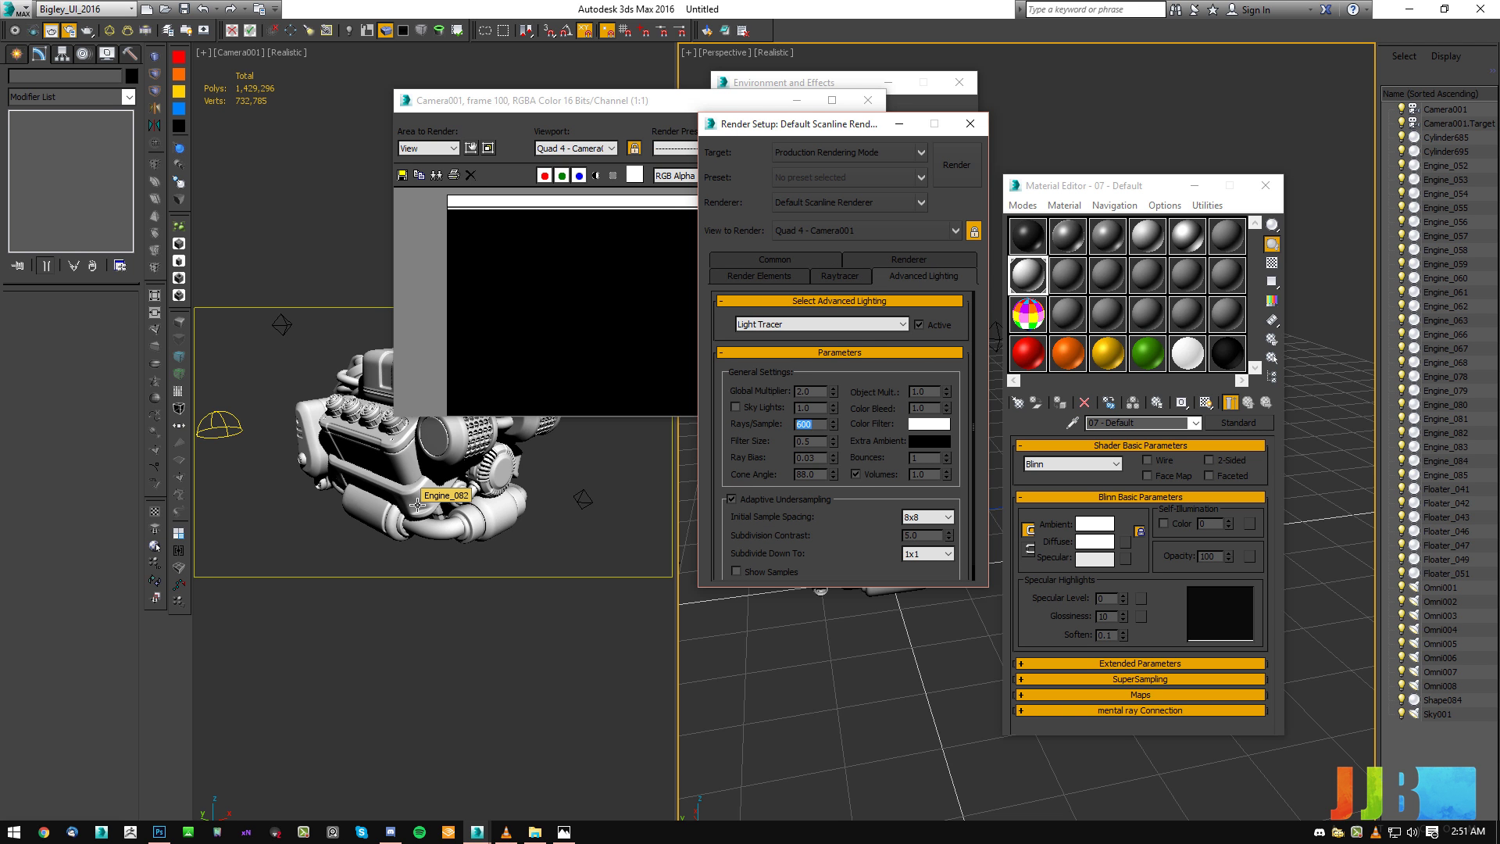
pyautogui.write('100')
pyautogui.press('Return')
# Stop the first test render, enable Sky Lights in the Light Tracer and render the camera view again.
pyautogui.click(657, 99)
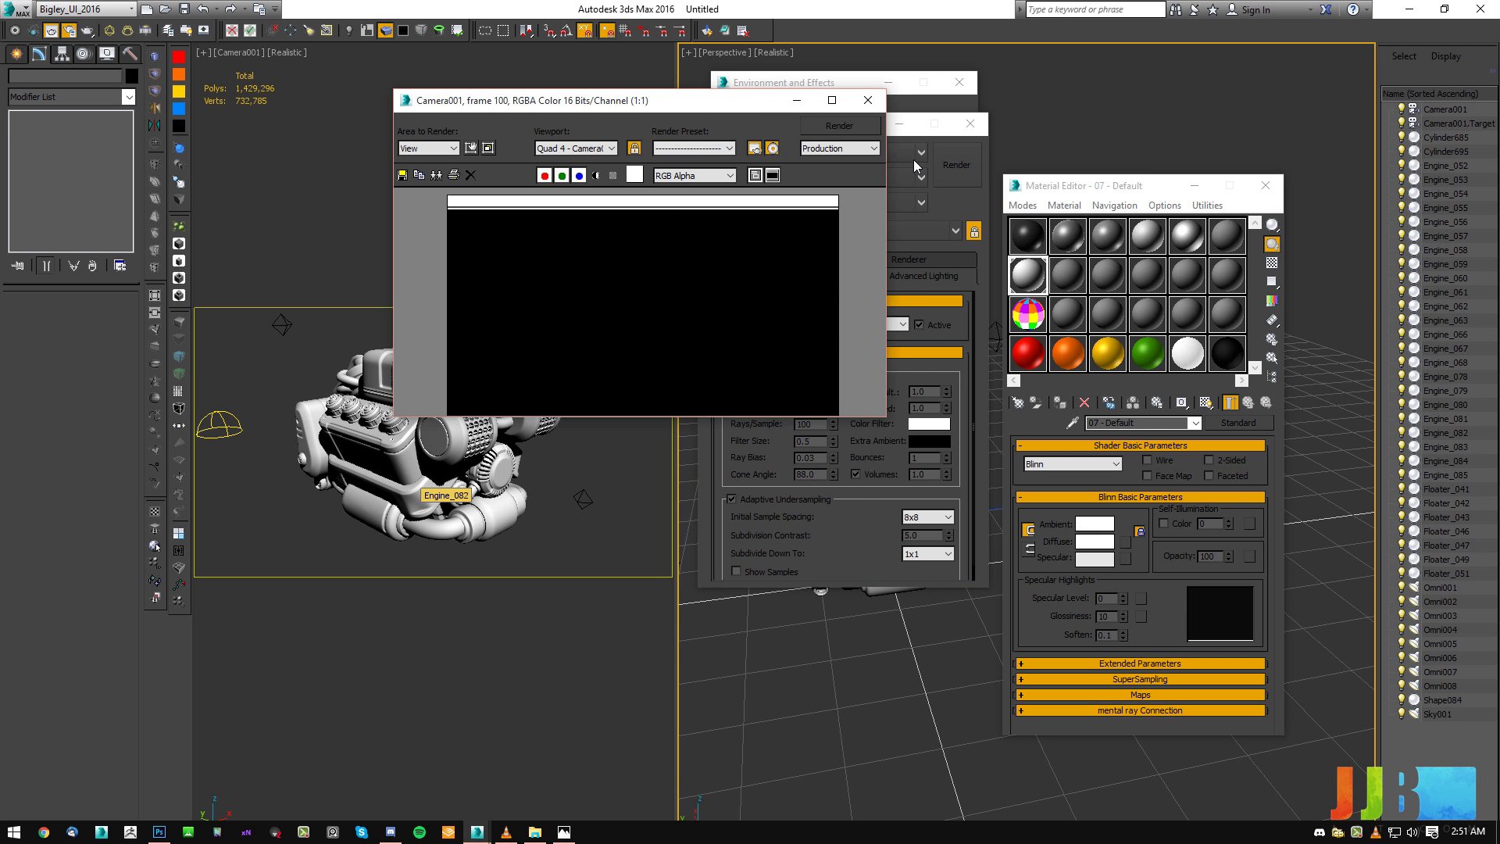
pyautogui.click(953, 163)
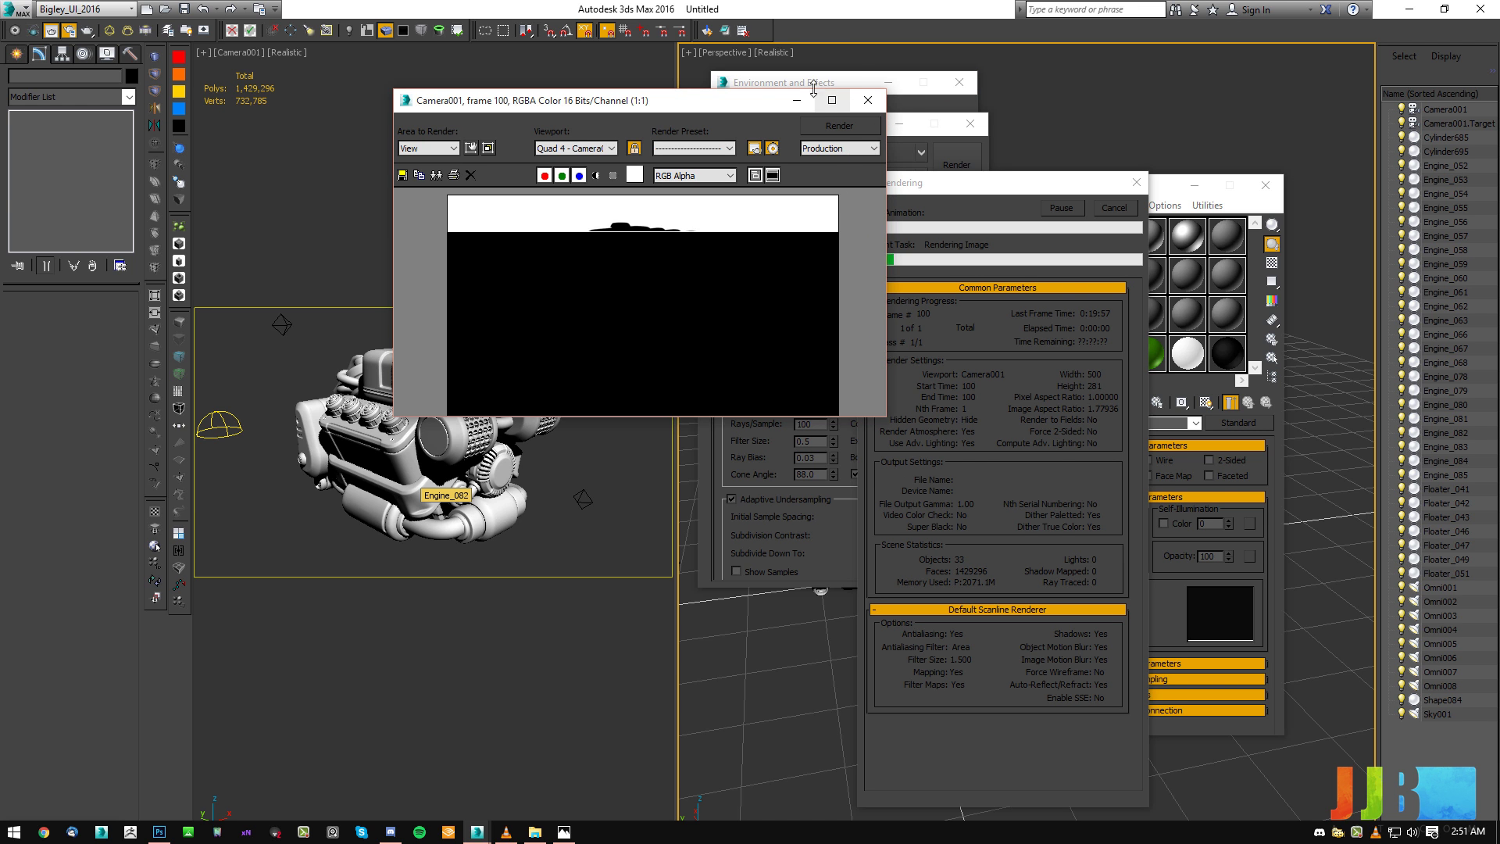
pyautogui.click(1119, 212)
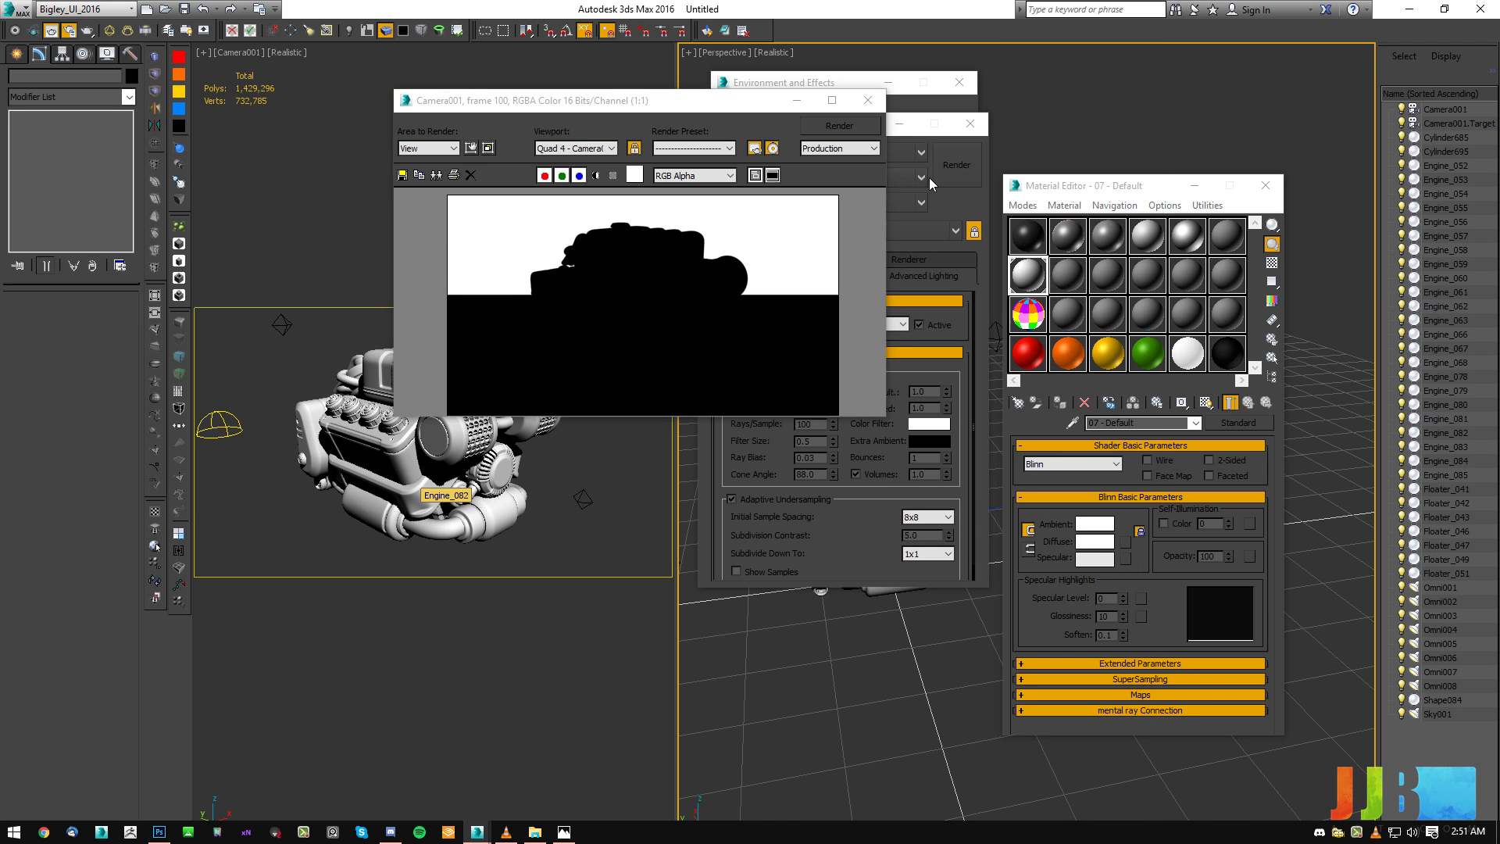
pyautogui.click(944, 206)
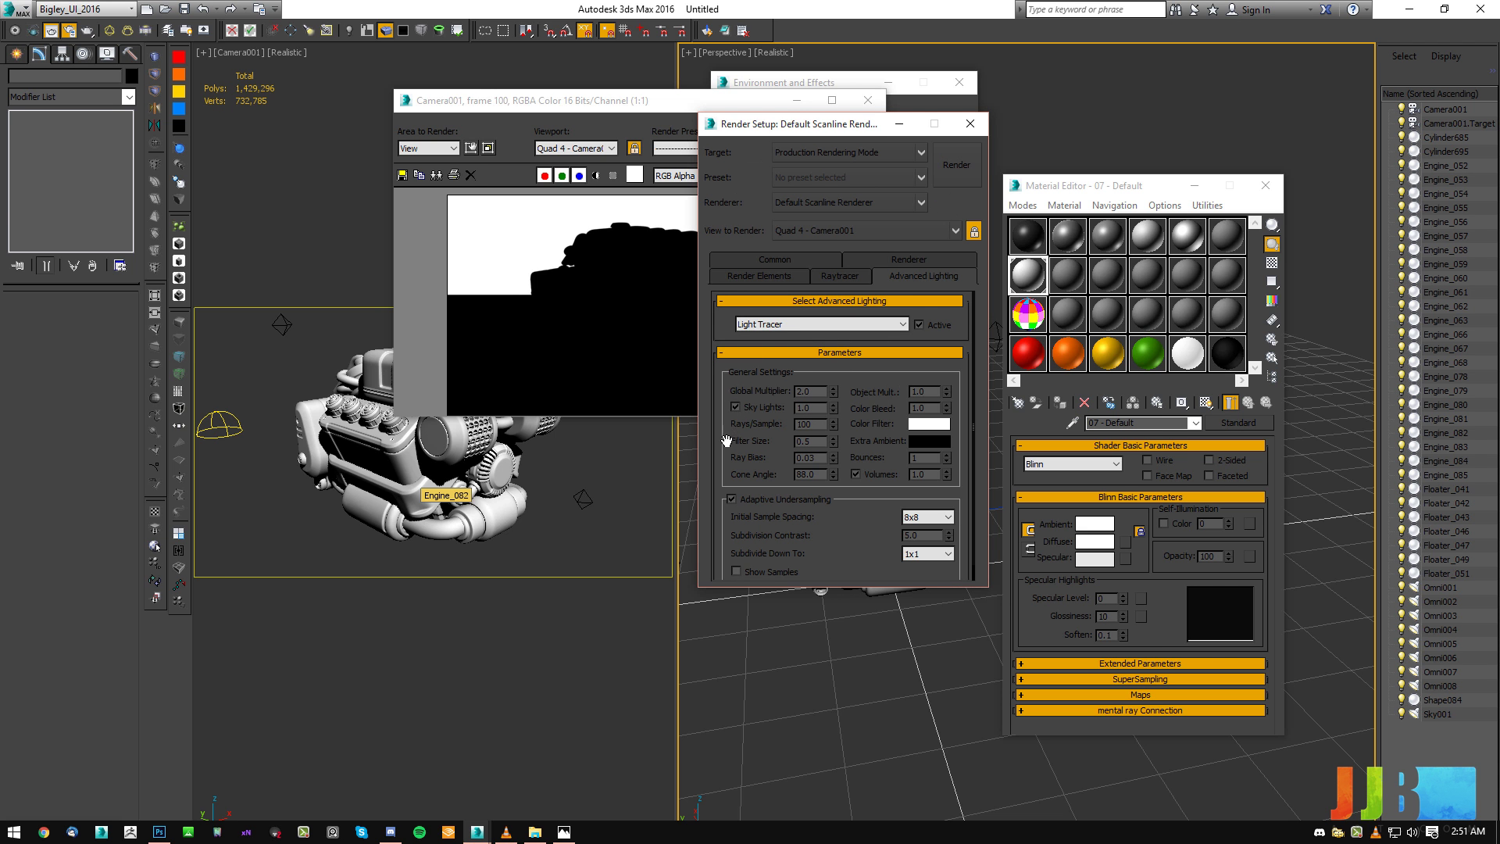
pyautogui.click(956, 167)
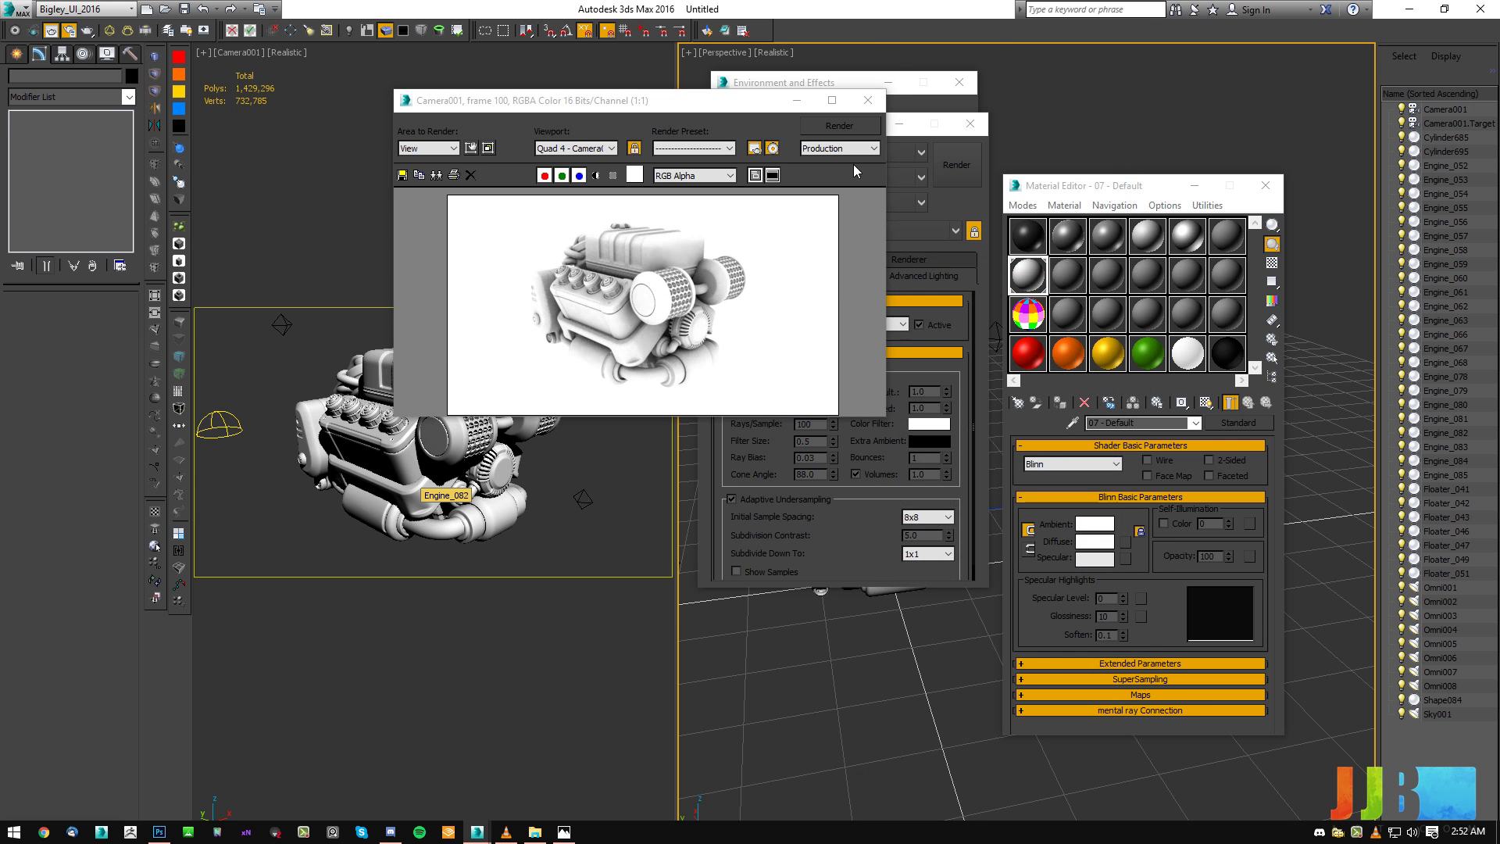
# Set the Light Tracer's Global Multiplier to 1 and render the camera view again for comparison.
pyautogui.click(945, 212)
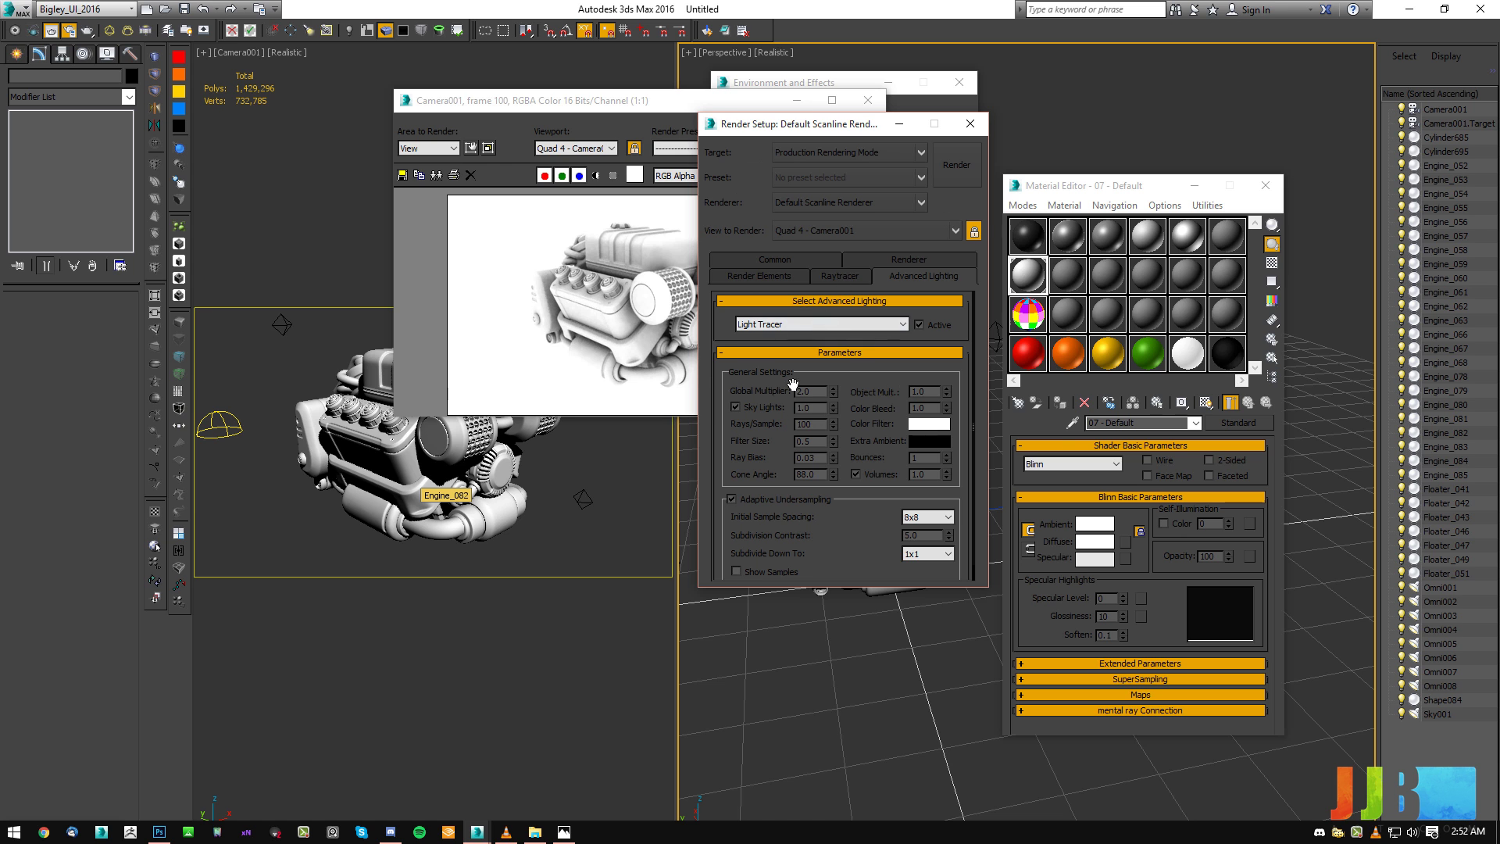
pyautogui.moveTo(815, 392); pyautogui.dragTo(762, 399)
pyautogui.write('1')
pyautogui.press('Return')
pyautogui.moveTo(612, 100); pyautogui.dragTo(457, 69)
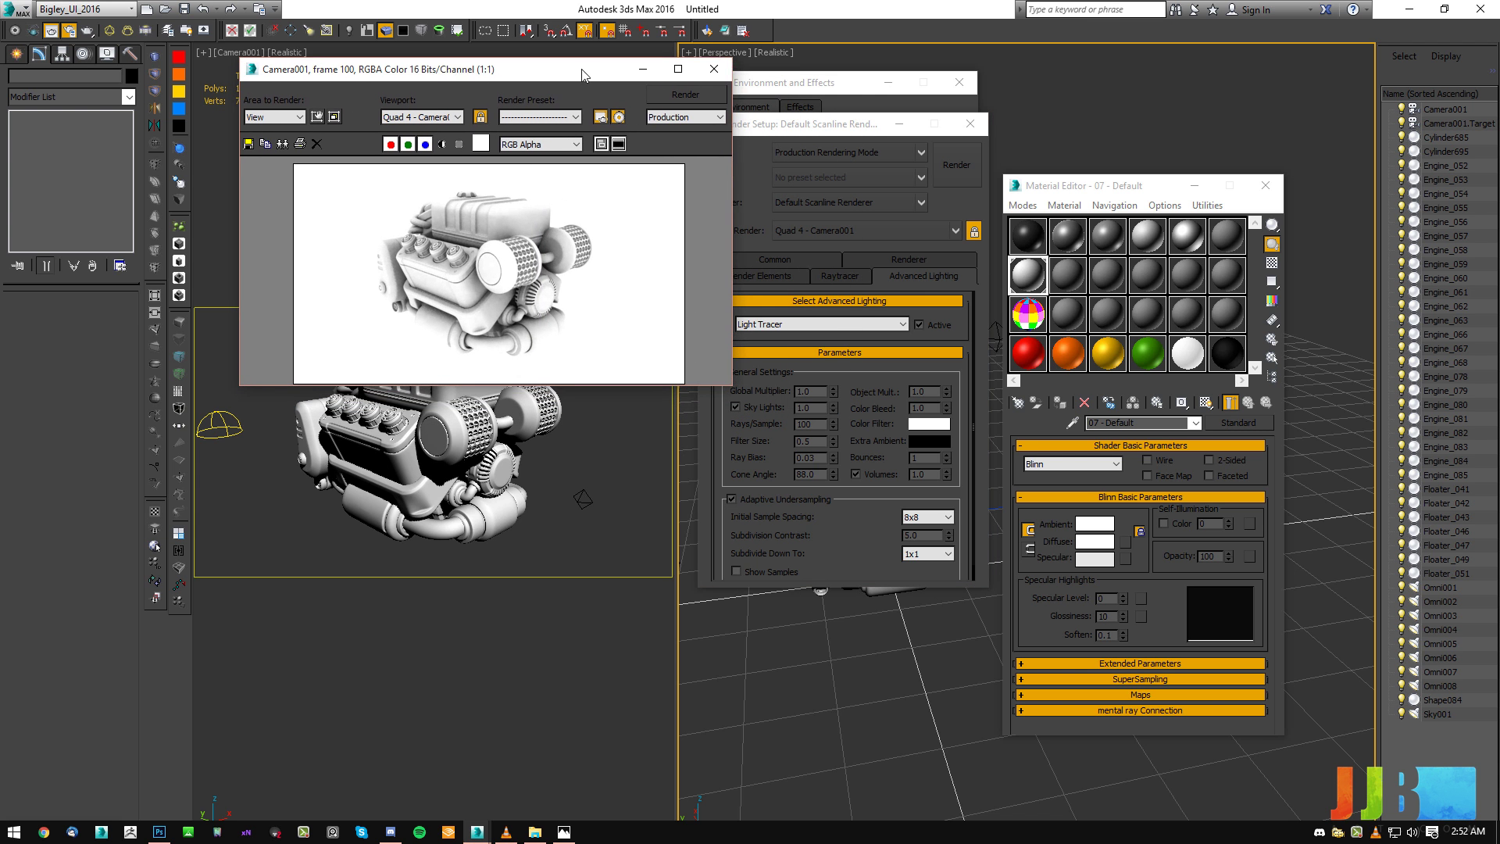
# Try a Light Tracer Sky Lights value of 2 in a test render, cancel the render and set the value back to 1.
pyautogui.click(817, 126)
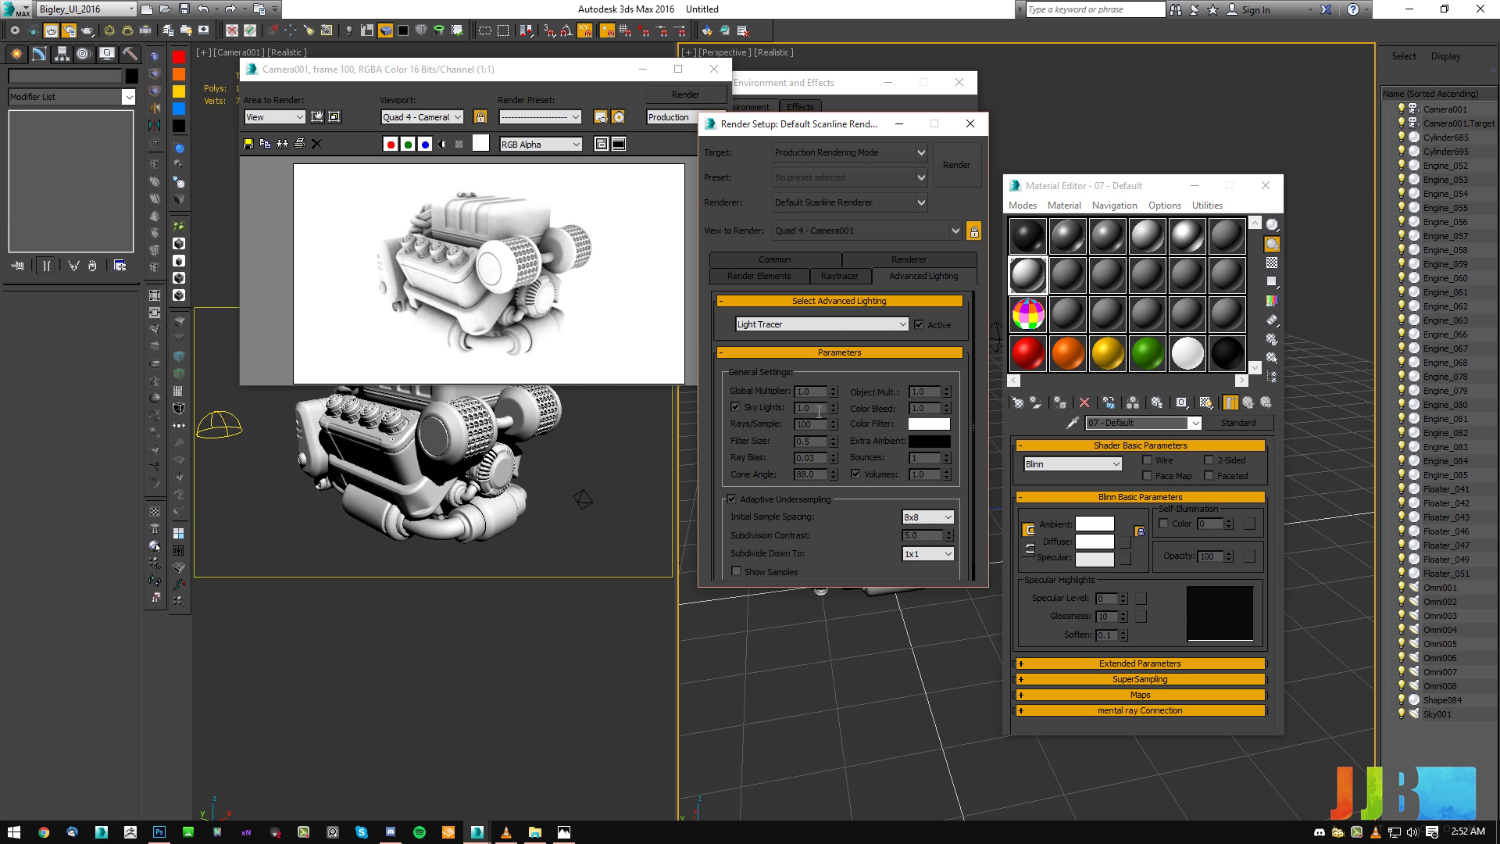
pyautogui.write('2')
pyautogui.press('Return')
pyautogui.click(956, 173)
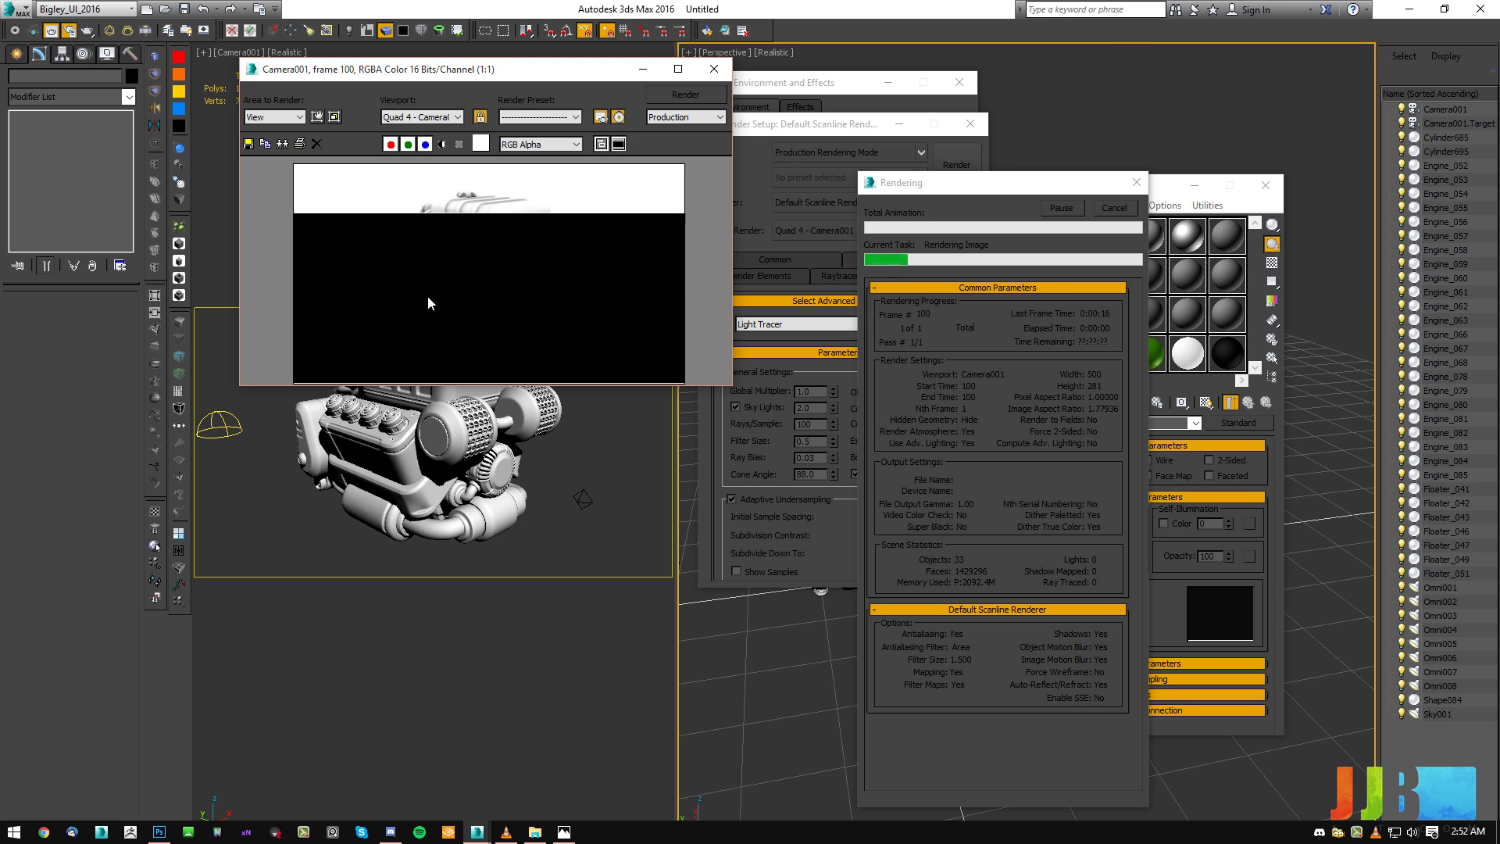
pyautogui.click(1090, 221)
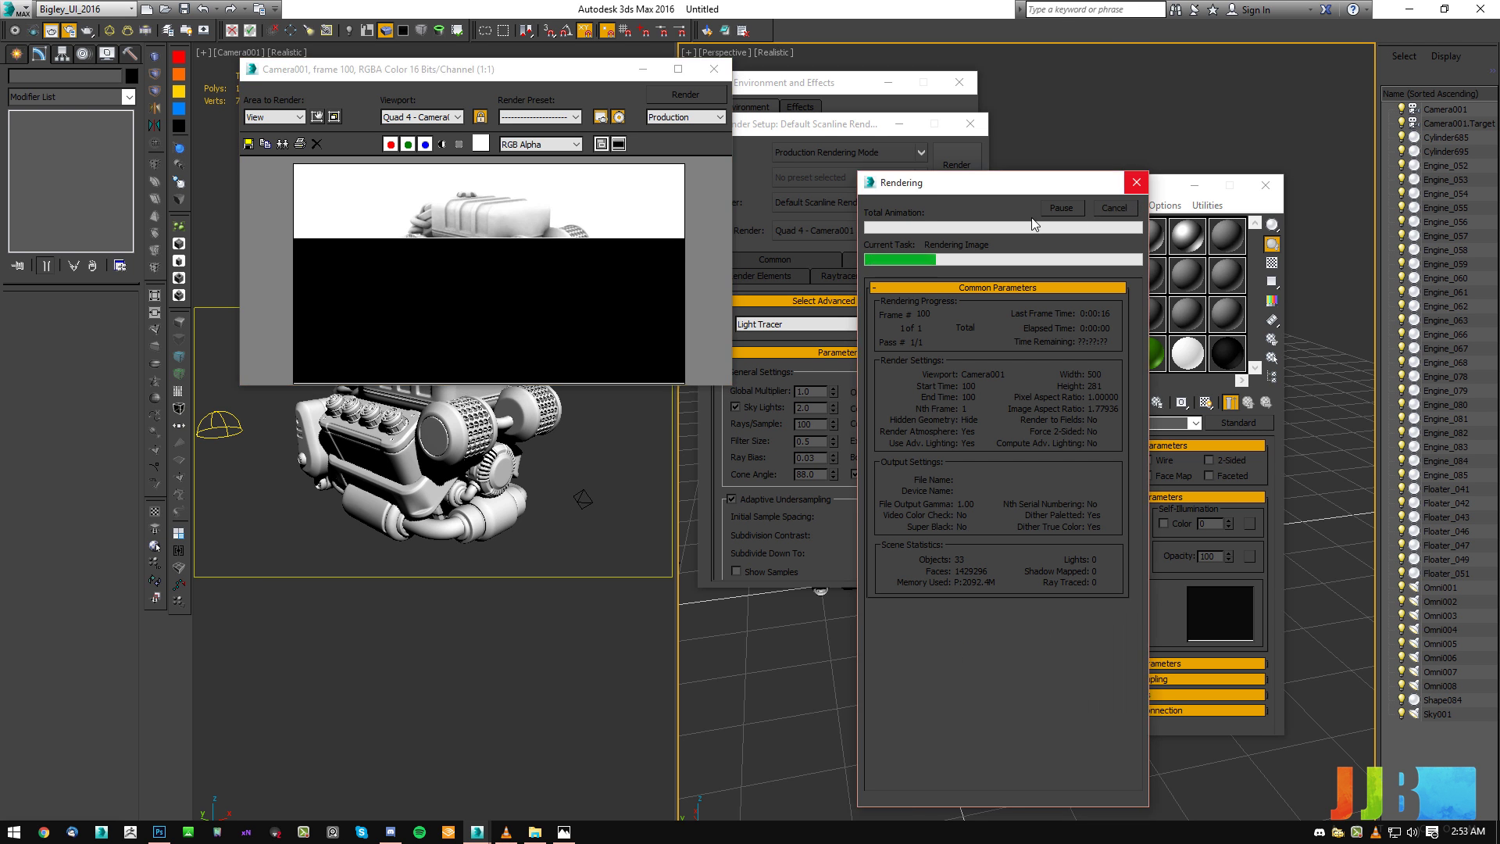
pyautogui.click(1112, 208)
pyautogui.click(707, 158)
pyautogui.write('1')
pyautogui.press('Return')
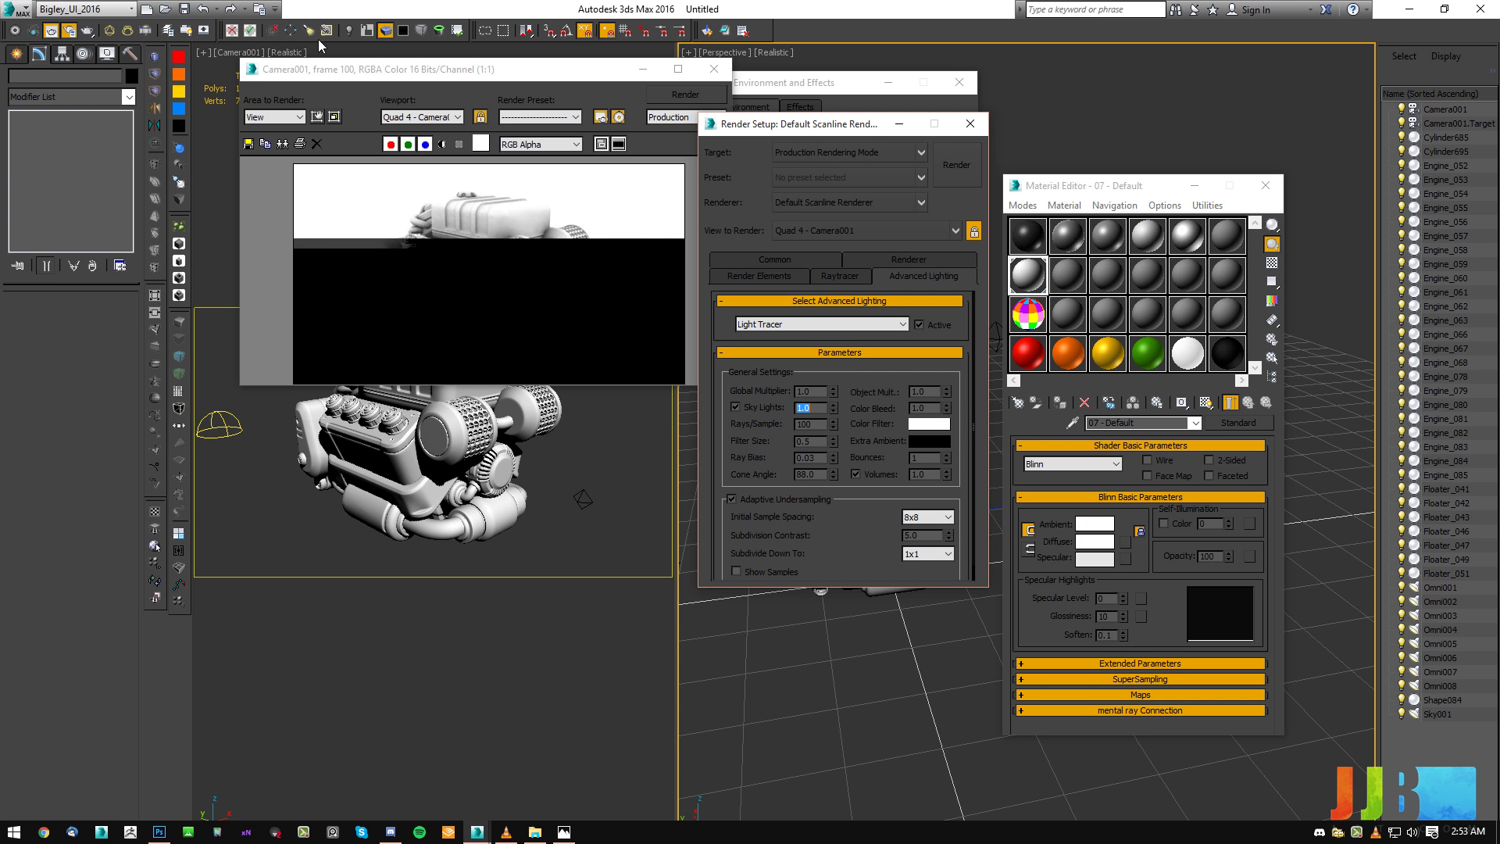
# Set the Sky001 multiplier to 2 in the Light Lister and render the camera view.
pyautogui.click(145, 30)
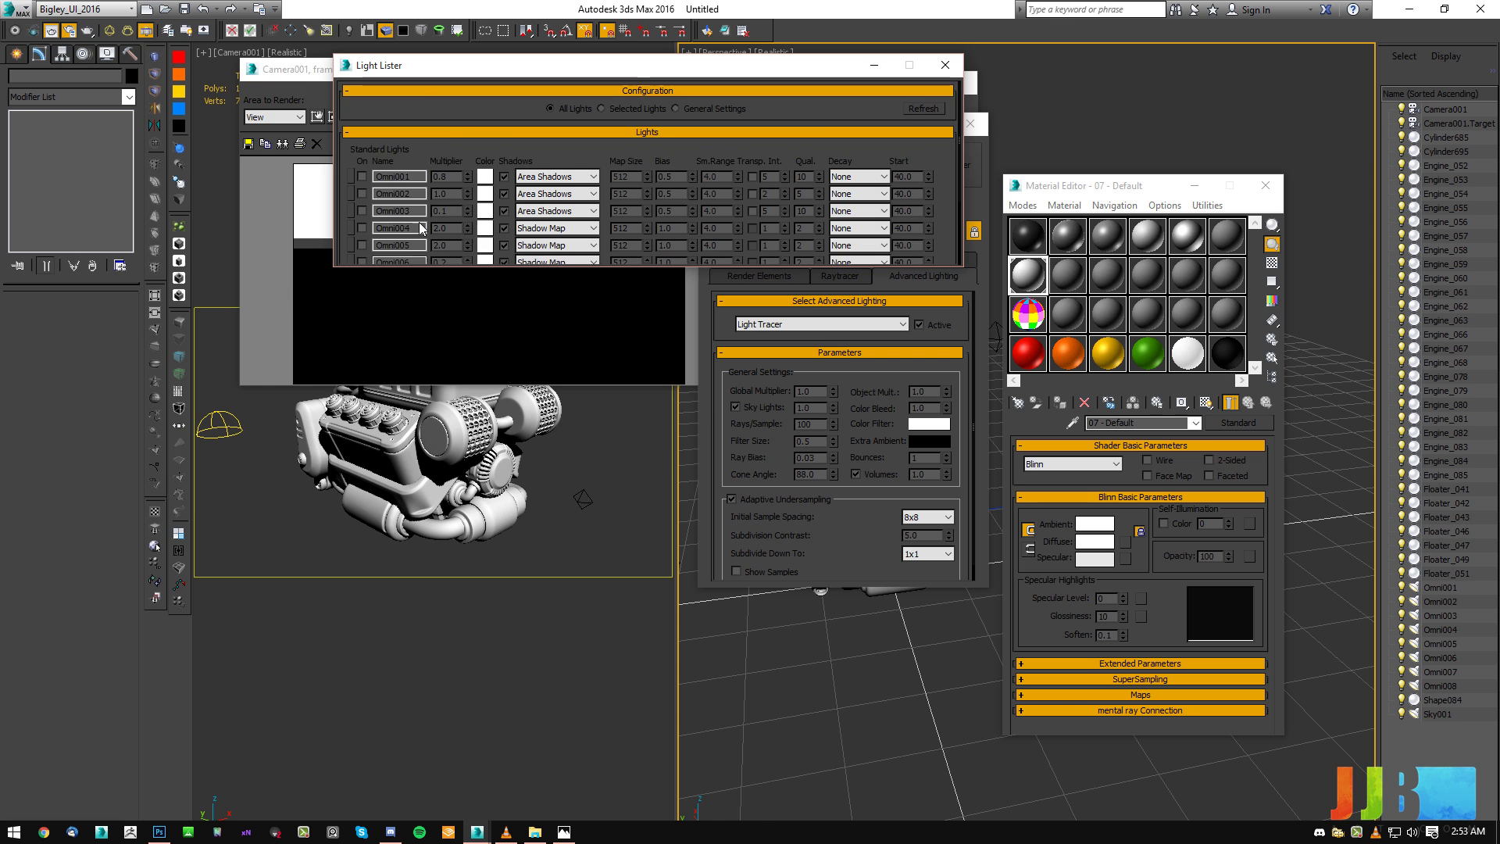
pyautogui.moveTo(455, 143); pyautogui.dragTo(437, 53)
pyautogui.moveTo(450, 246); pyautogui.dragTo(287, 307)
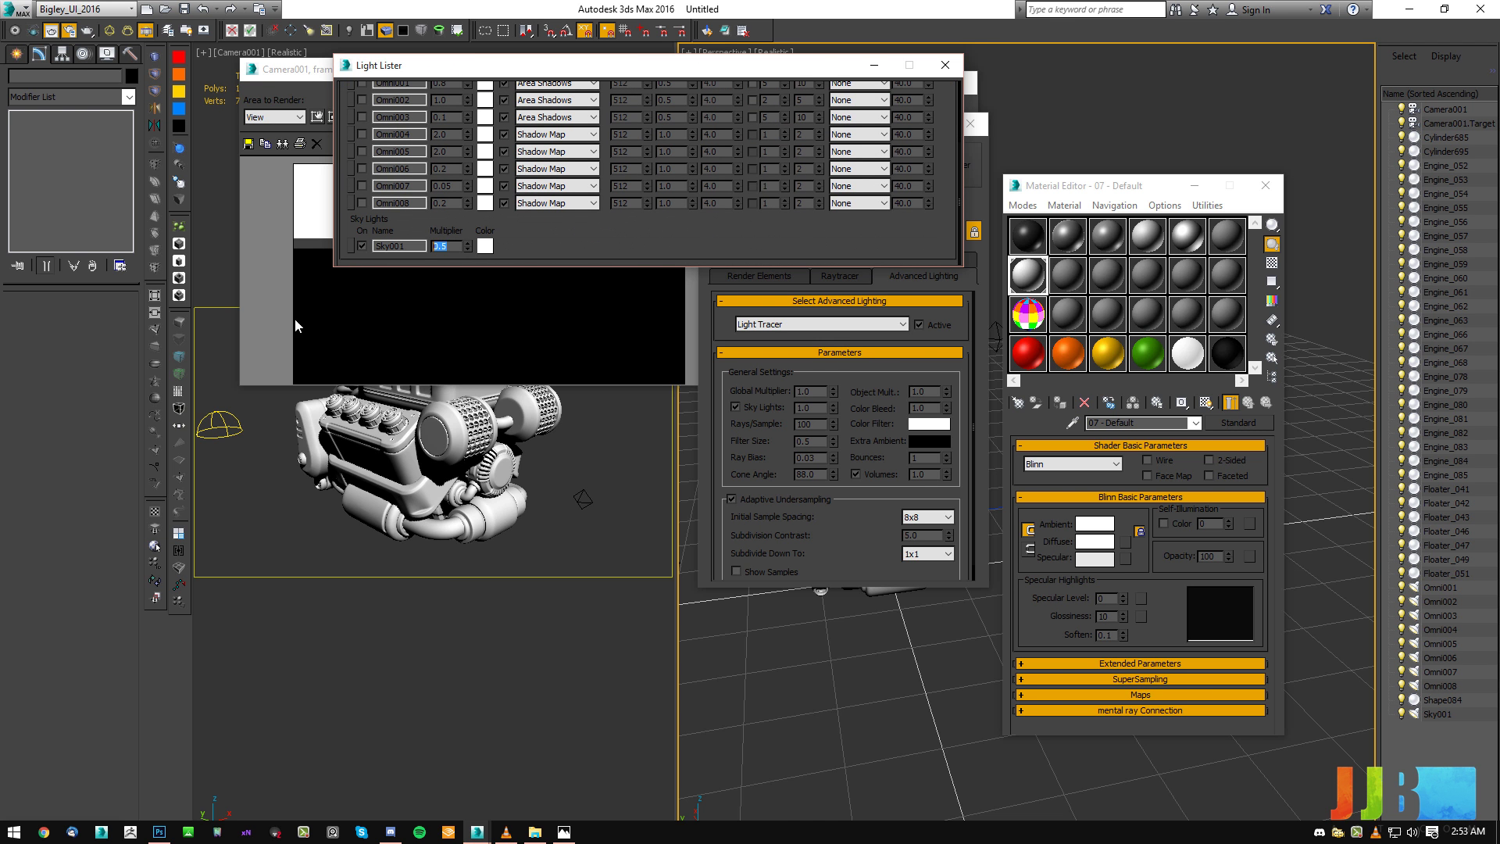
pyautogui.write('2')
pyautogui.press('Return')
pyautogui.click(870, 351)
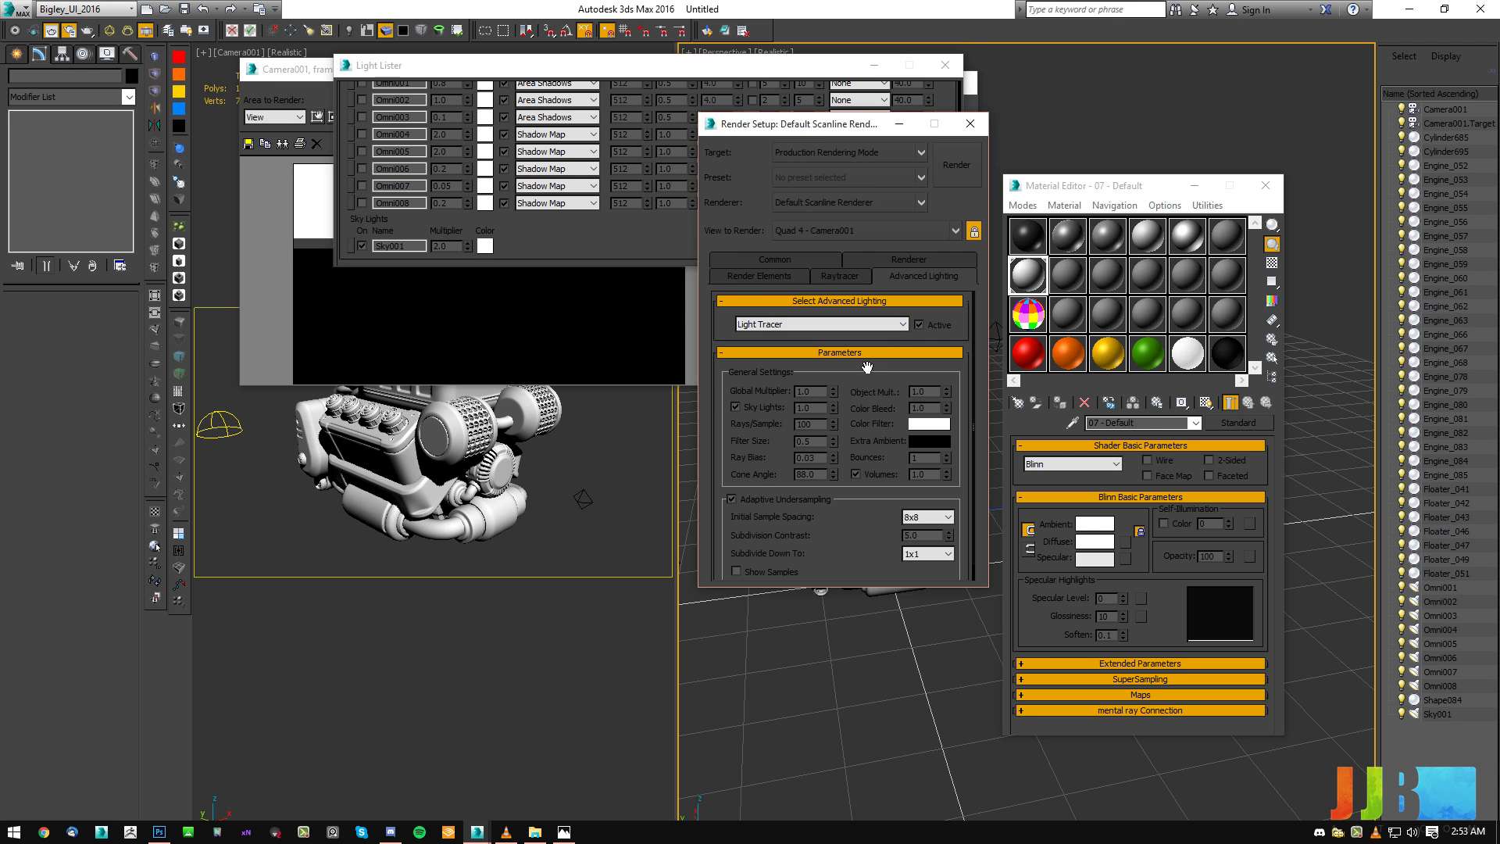
pyautogui.click(969, 172)
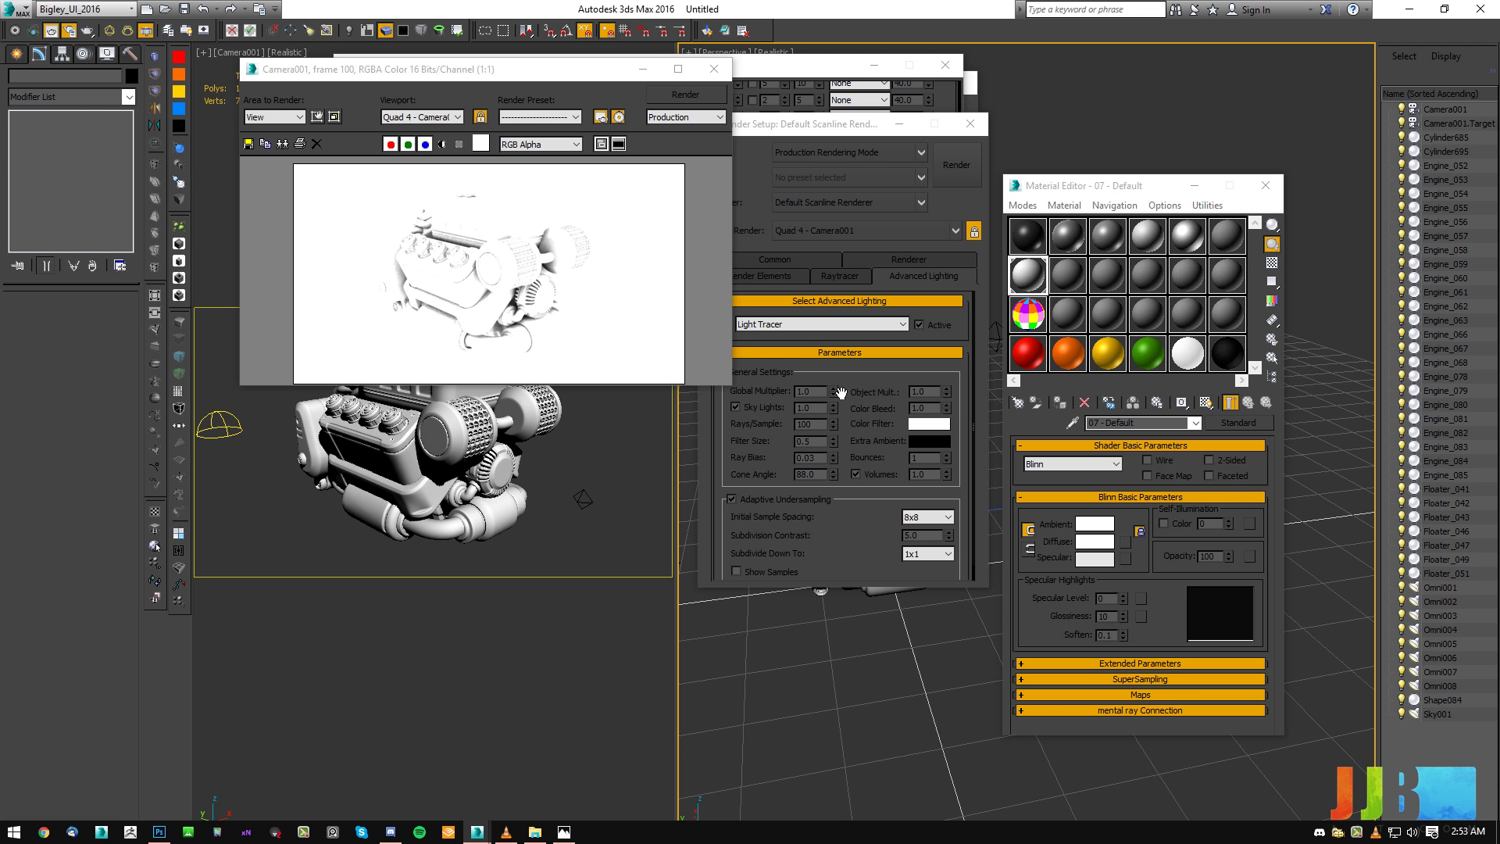
# Select the Skylight, set its multiplier to 1.5 and render the camera view.
pyautogui.moveTo(846, 398); pyautogui.dragTo(847, 363)
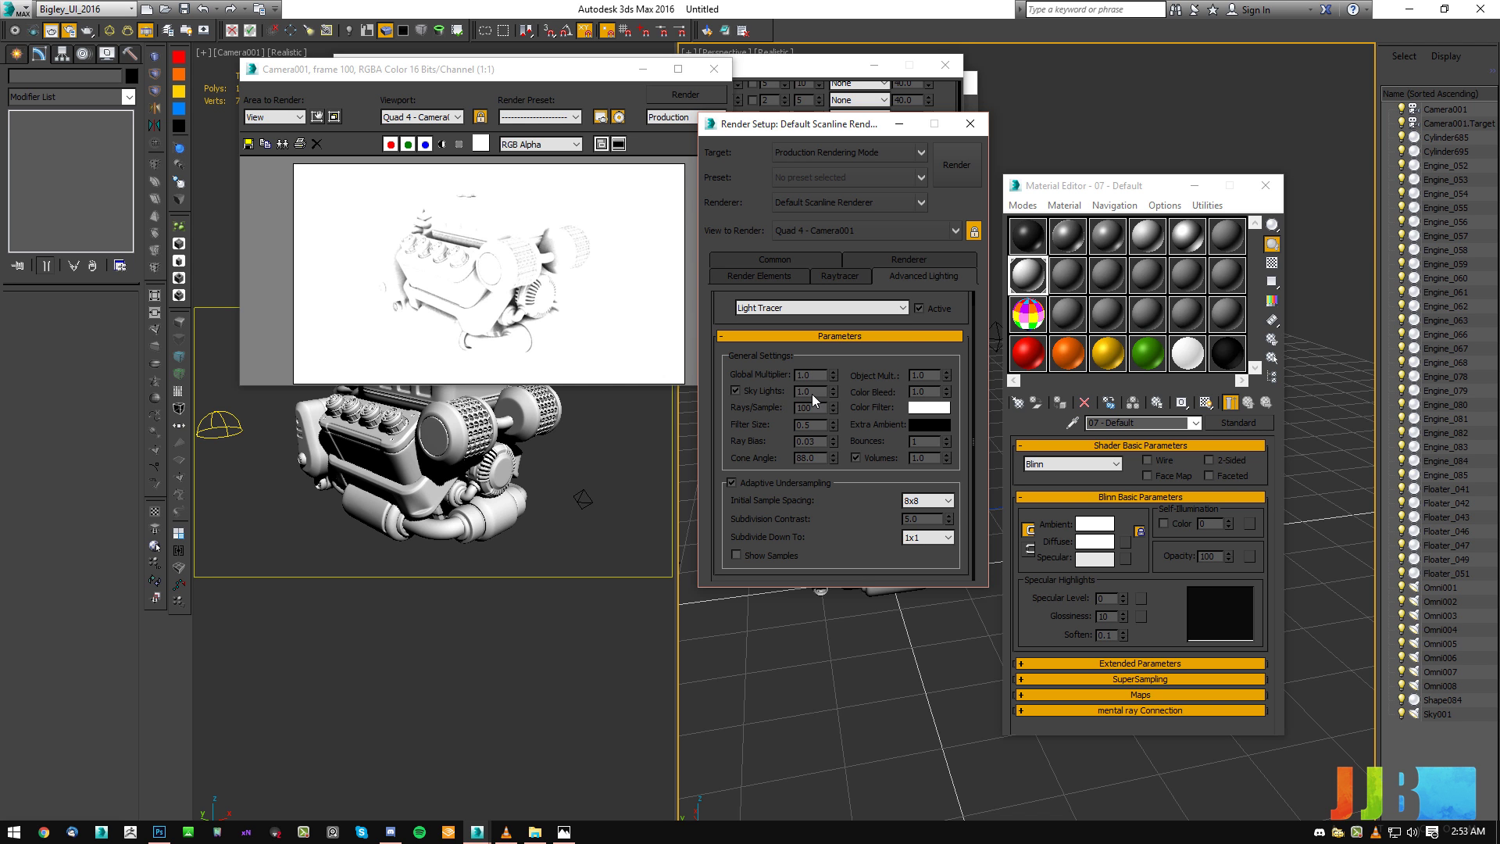
pyautogui.click(218, 430)
pyautogui.doubleClick(99, 319)
pyautogui.write('1.5')
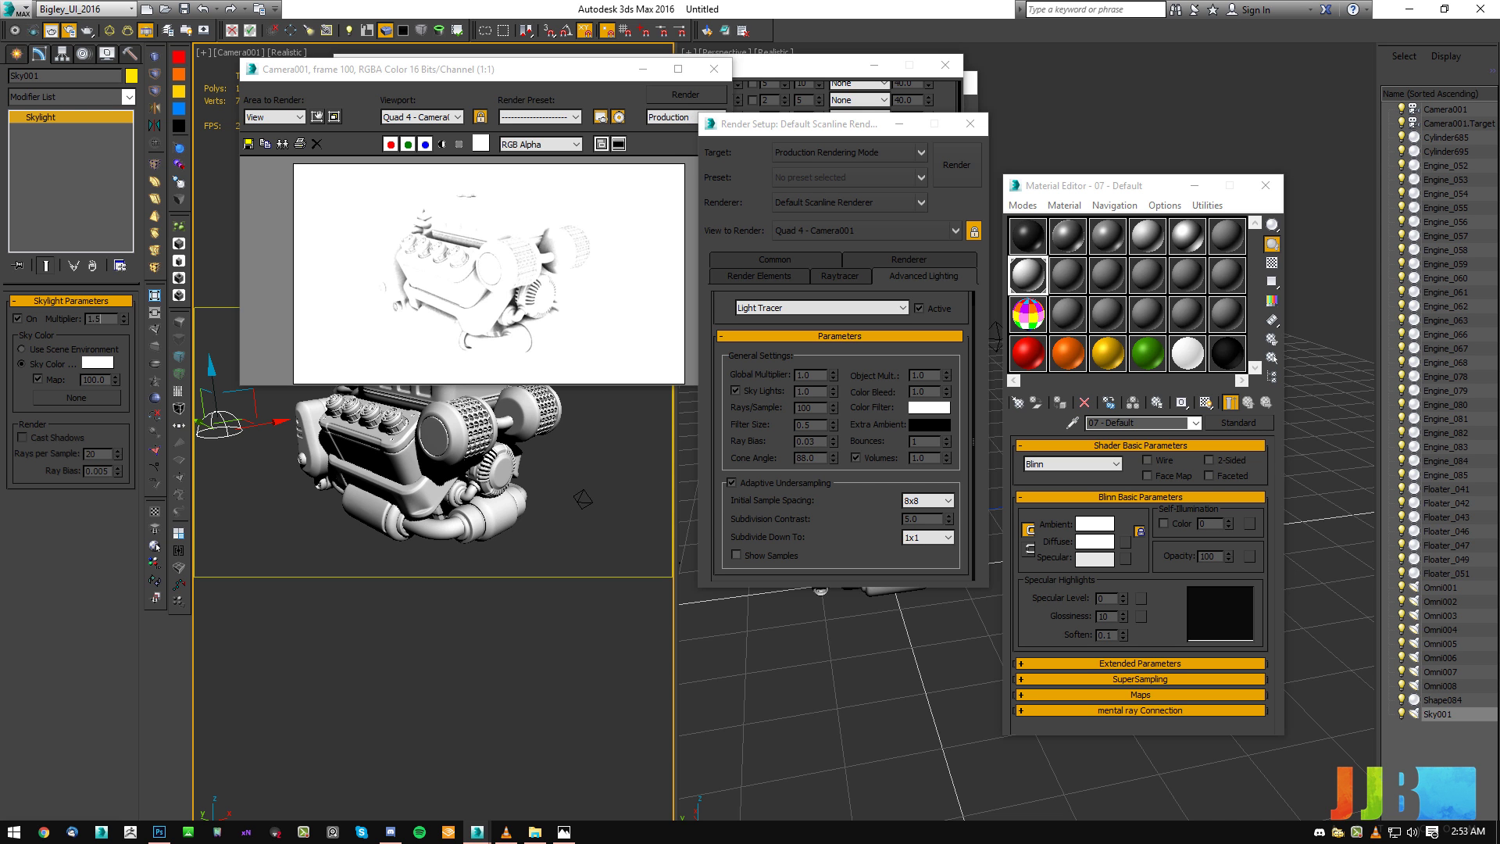
pyautogui.press('Return')
pyautogui.click(956, 166)
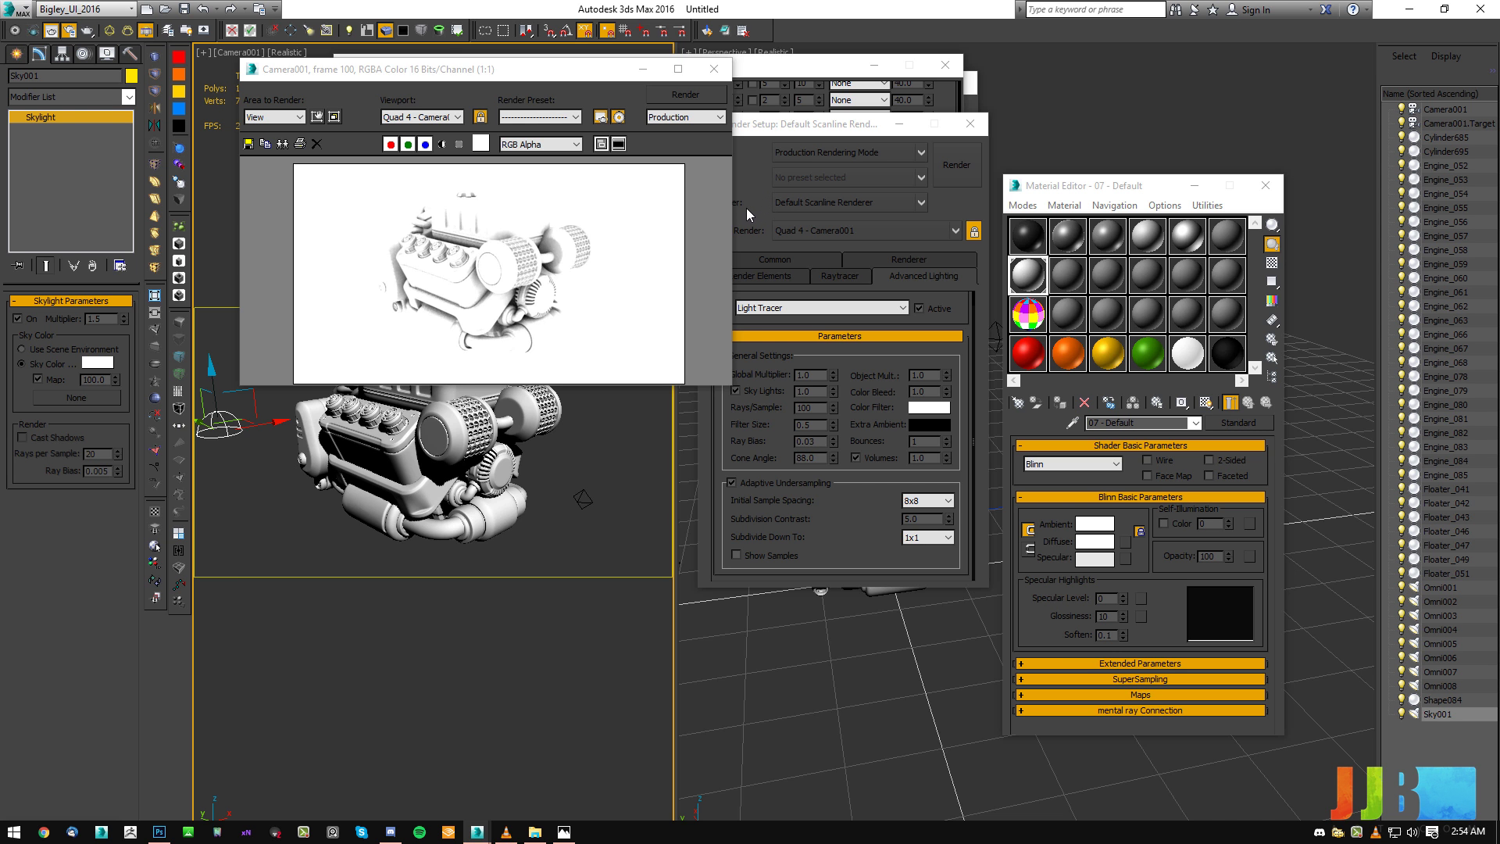
# Close the rendered frame and set the Light Tracer's Rays/Sample to 600.
pyautogui.click(714, 71)
pyautogui.doubleClick(805, 407)
pyautogui.write('600')
pyautogui.press('Return')
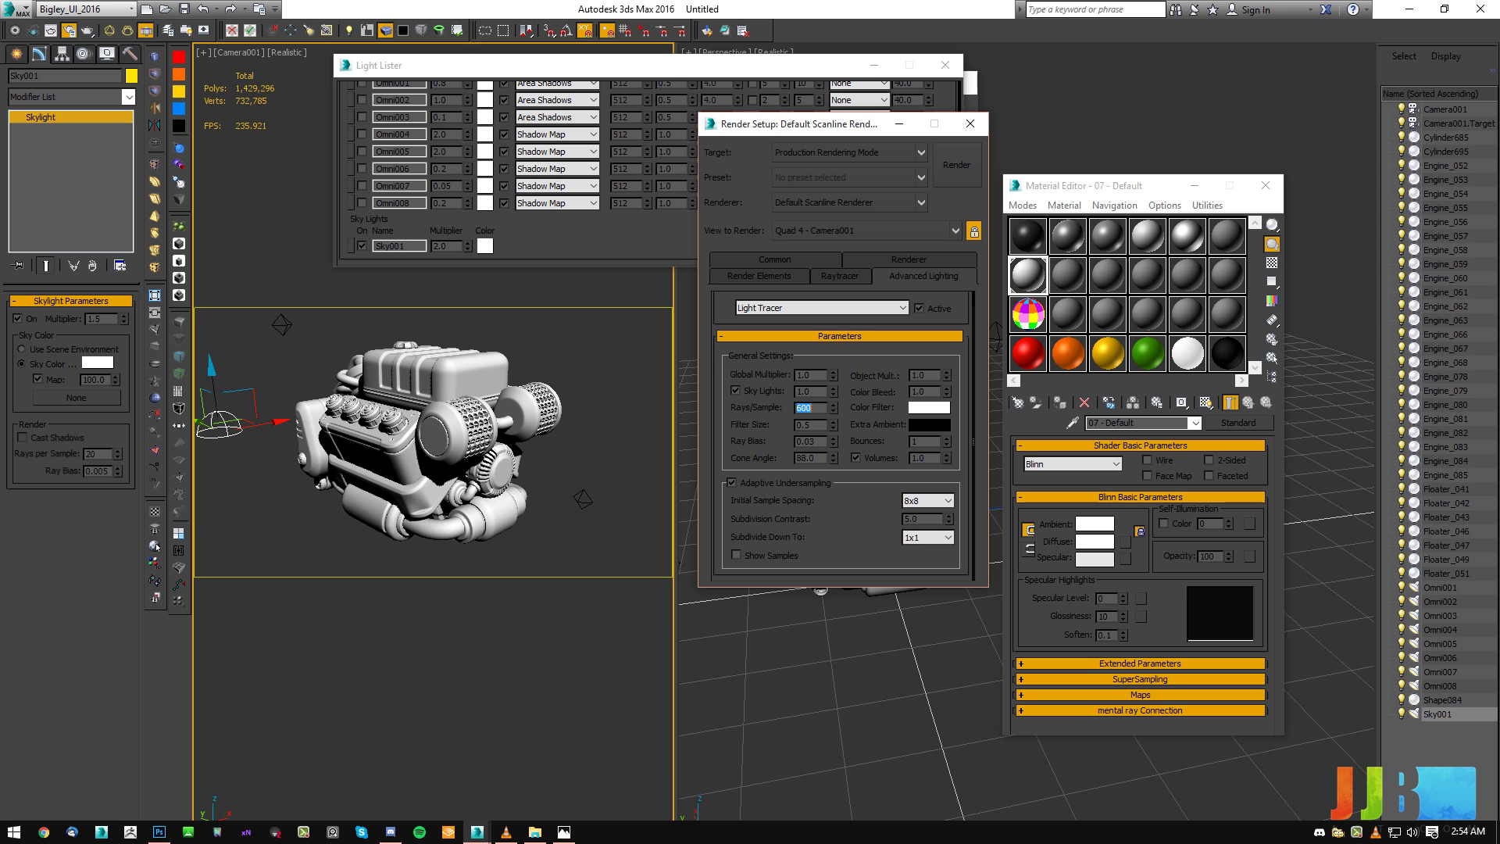
# Set the render output size to 1920 wide by 1080 high.
pyautogui.click(751, 270)
pyautogui.click(760, 262)
pyautogui.doubleClick(791, 496)
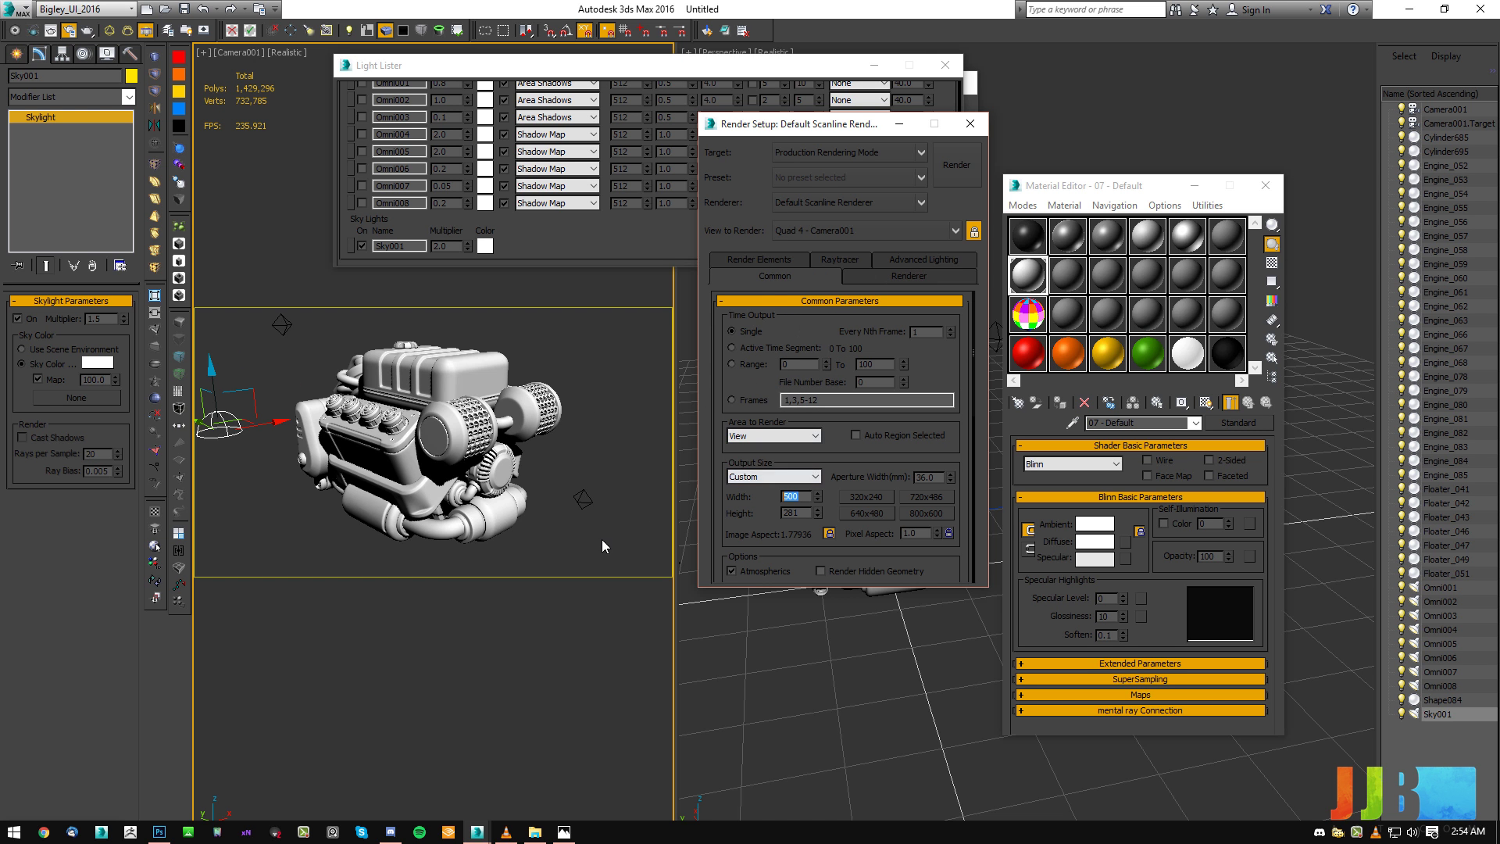
pyautogui.write('1920')
pyautogui.press('Return')
pyautogui.click(829, 534)
pyautogui.press('Tab')
pyautogui.write('1880')
pyautogui.press('Return')
# Set the antialiasing filter to Catmull-Rom and enable the global supersampler.
pyautogui.click(893, 275)
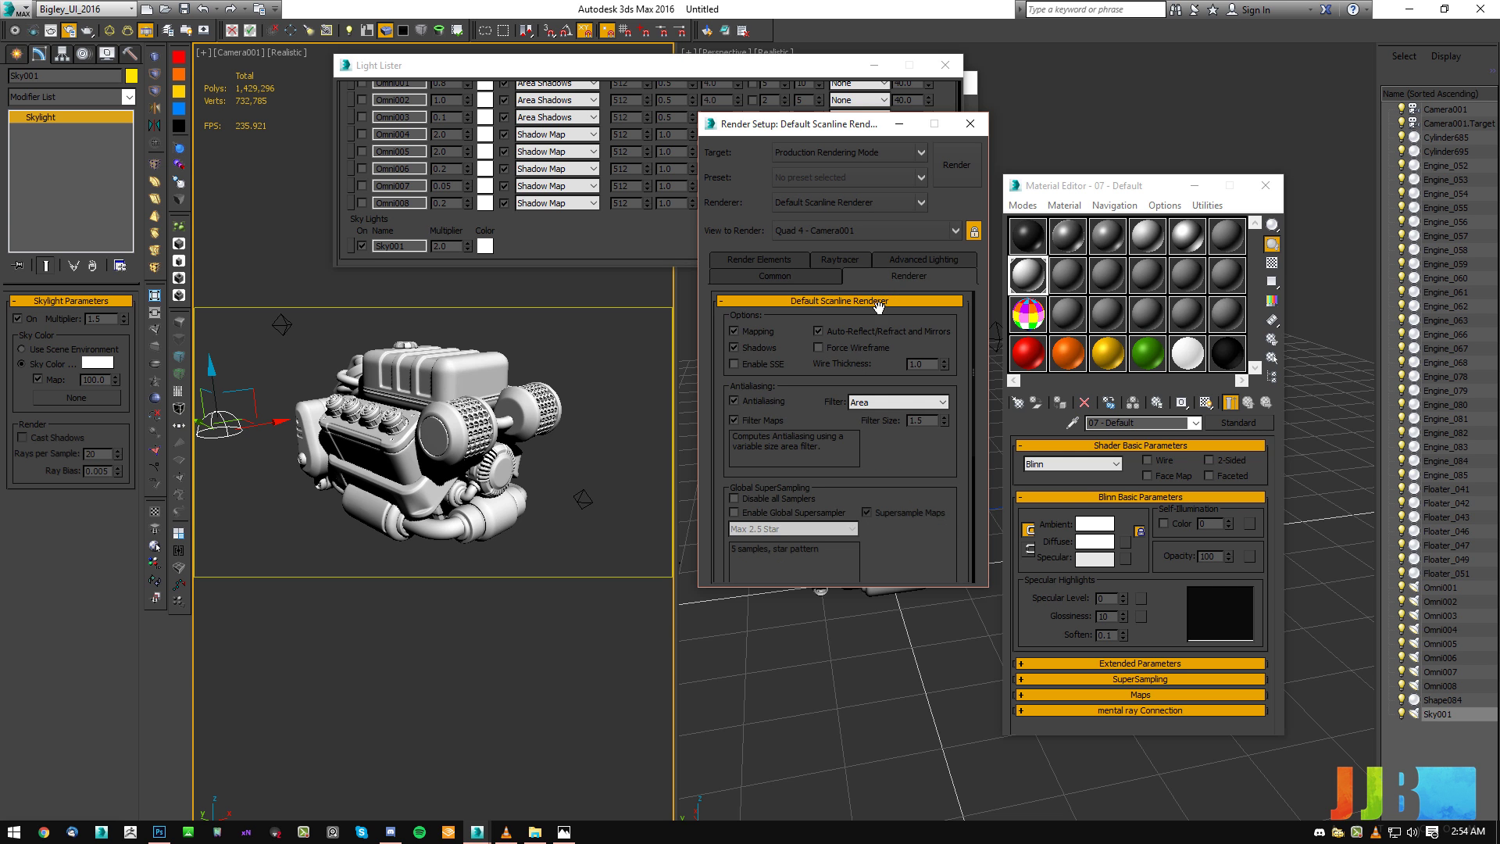
pyautogui.click(866, 401)
pyautogui.click(874, 447)
pyautogui.click(733, 512)
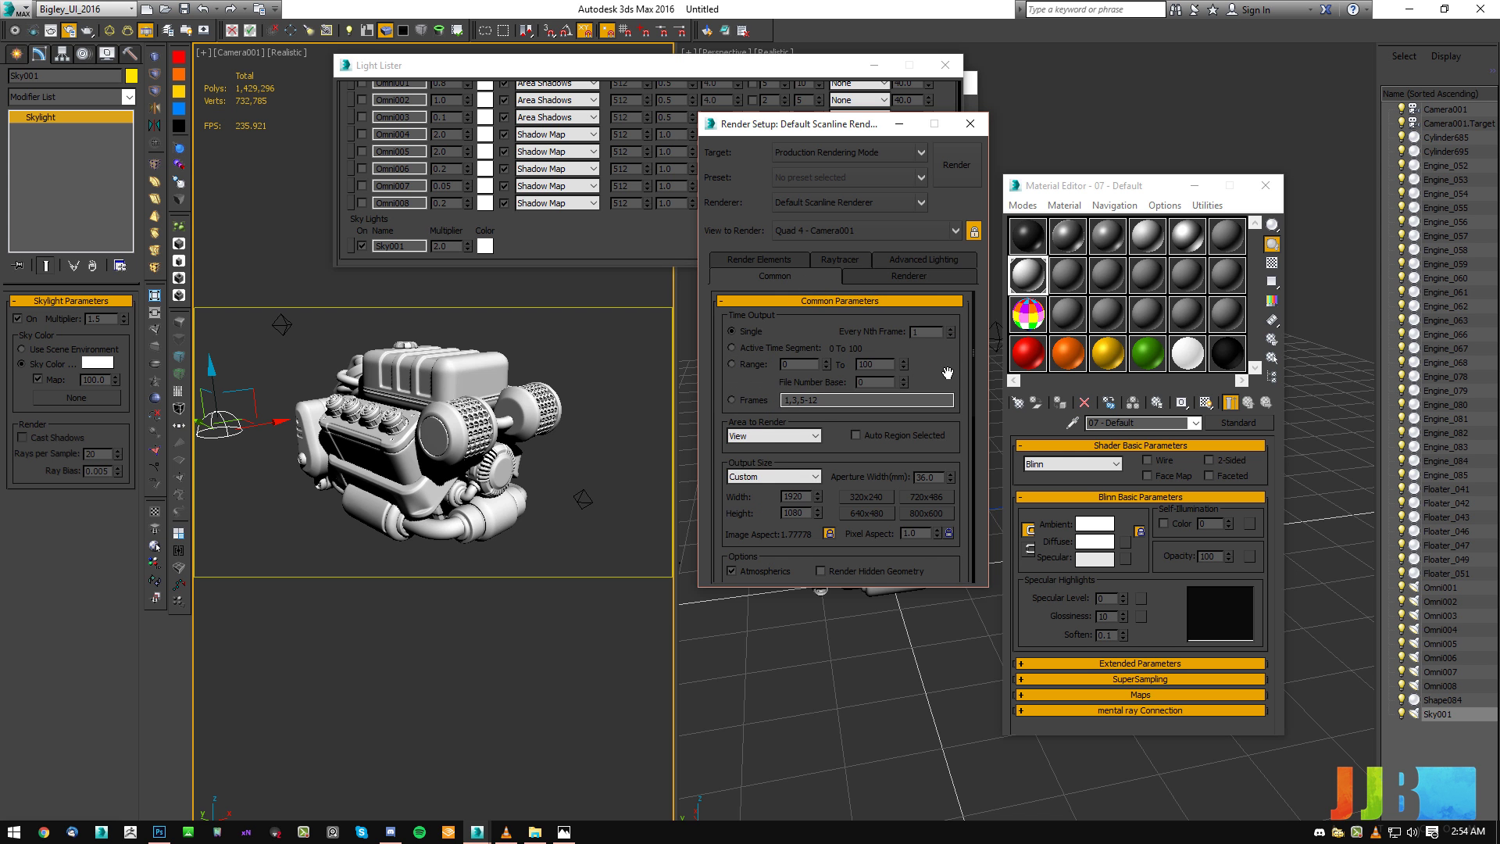
# Check the Light Tracer, output and renderer settings, close the Light Lister and render the camera view.
pyautogui.click(886, 259)
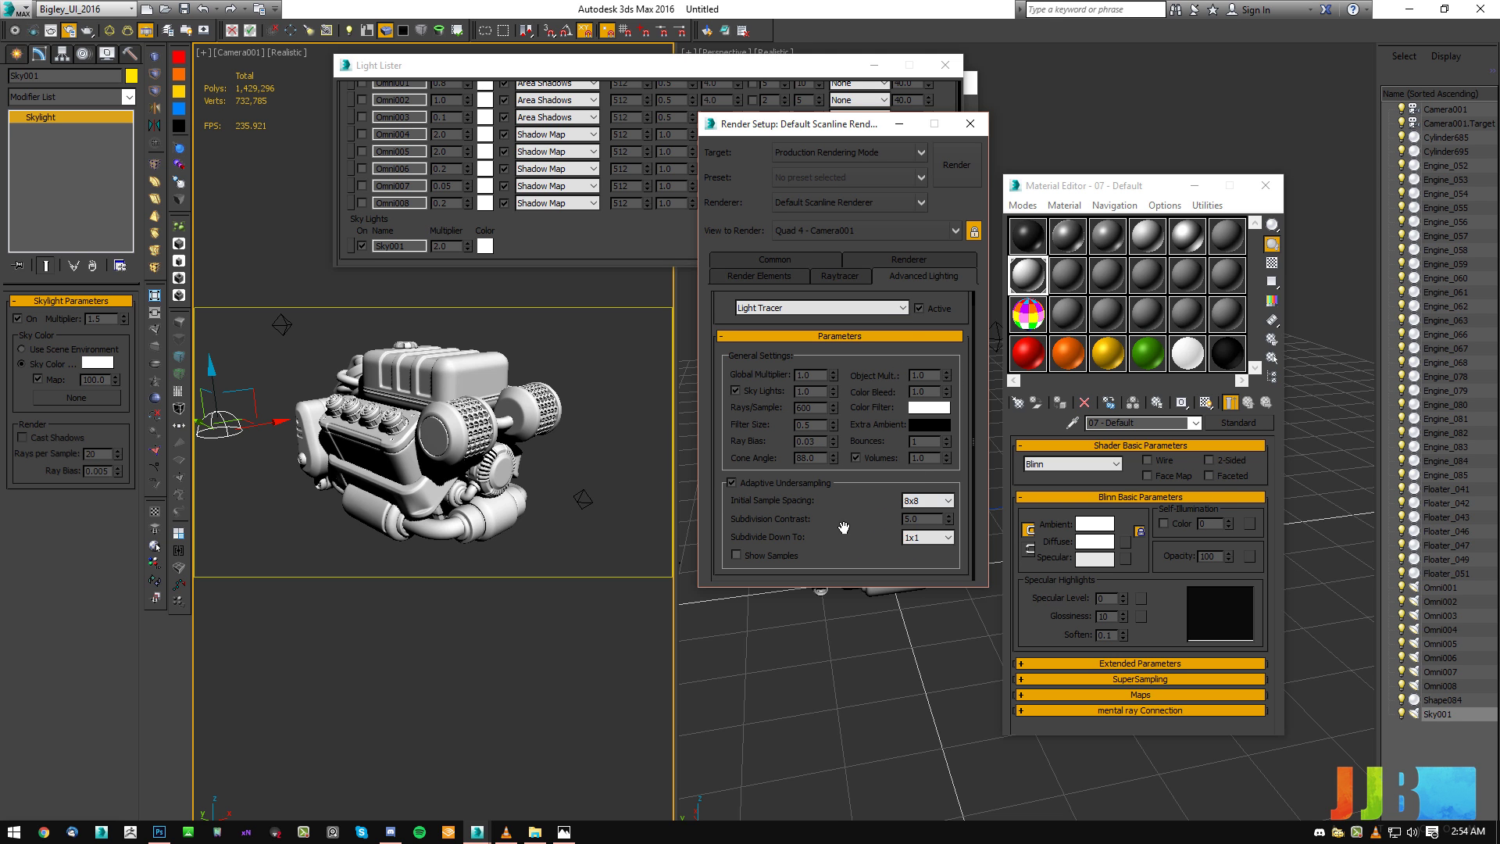
pyautogui.scroll(1, 852, 282)
pyautogui.click(784, 261)
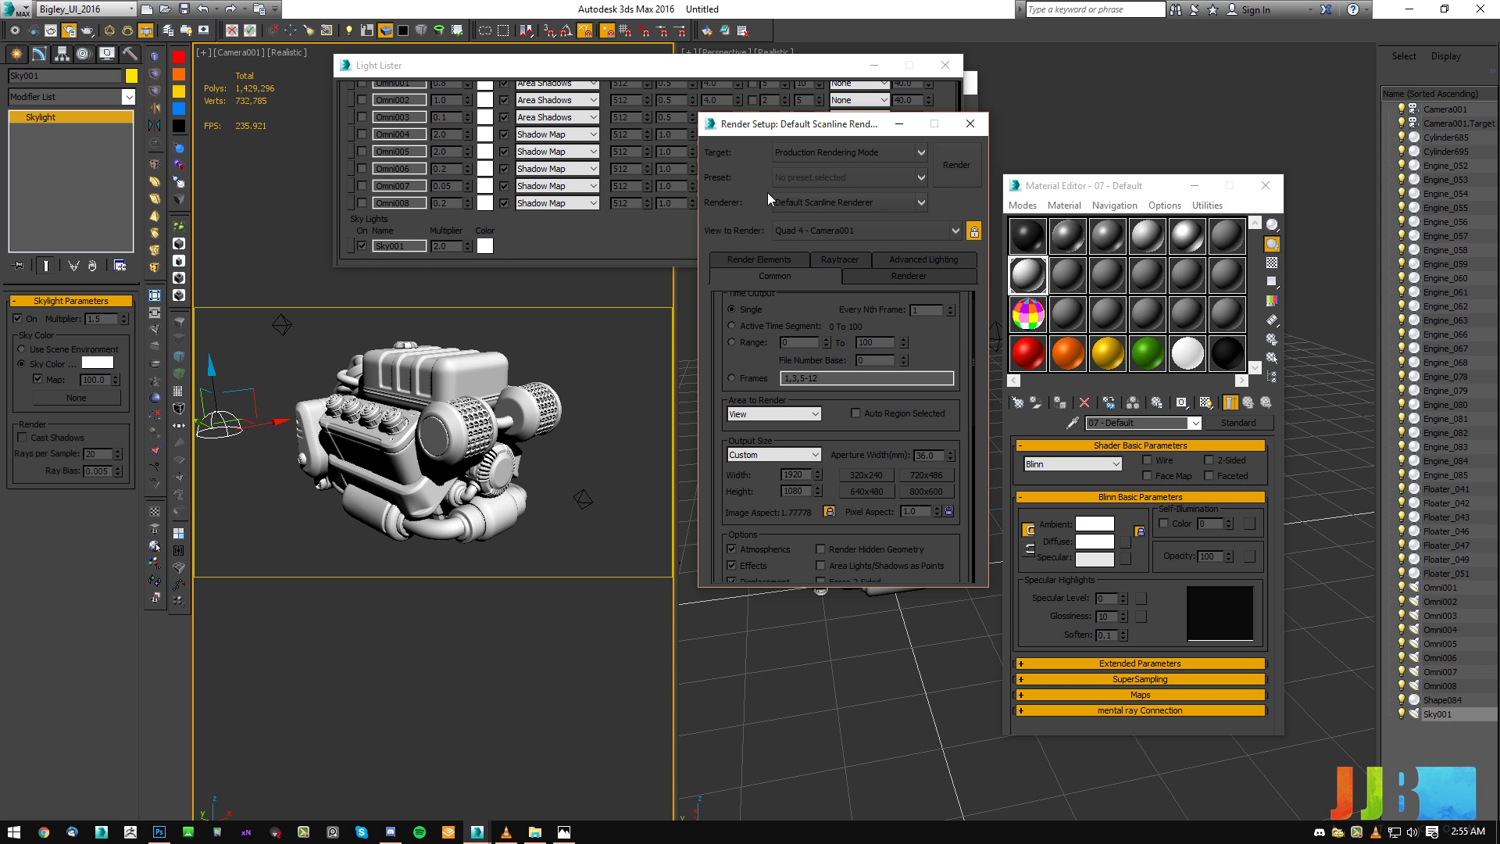
pyautogui.click(947, 67)
pyautogui.click(912, 272)
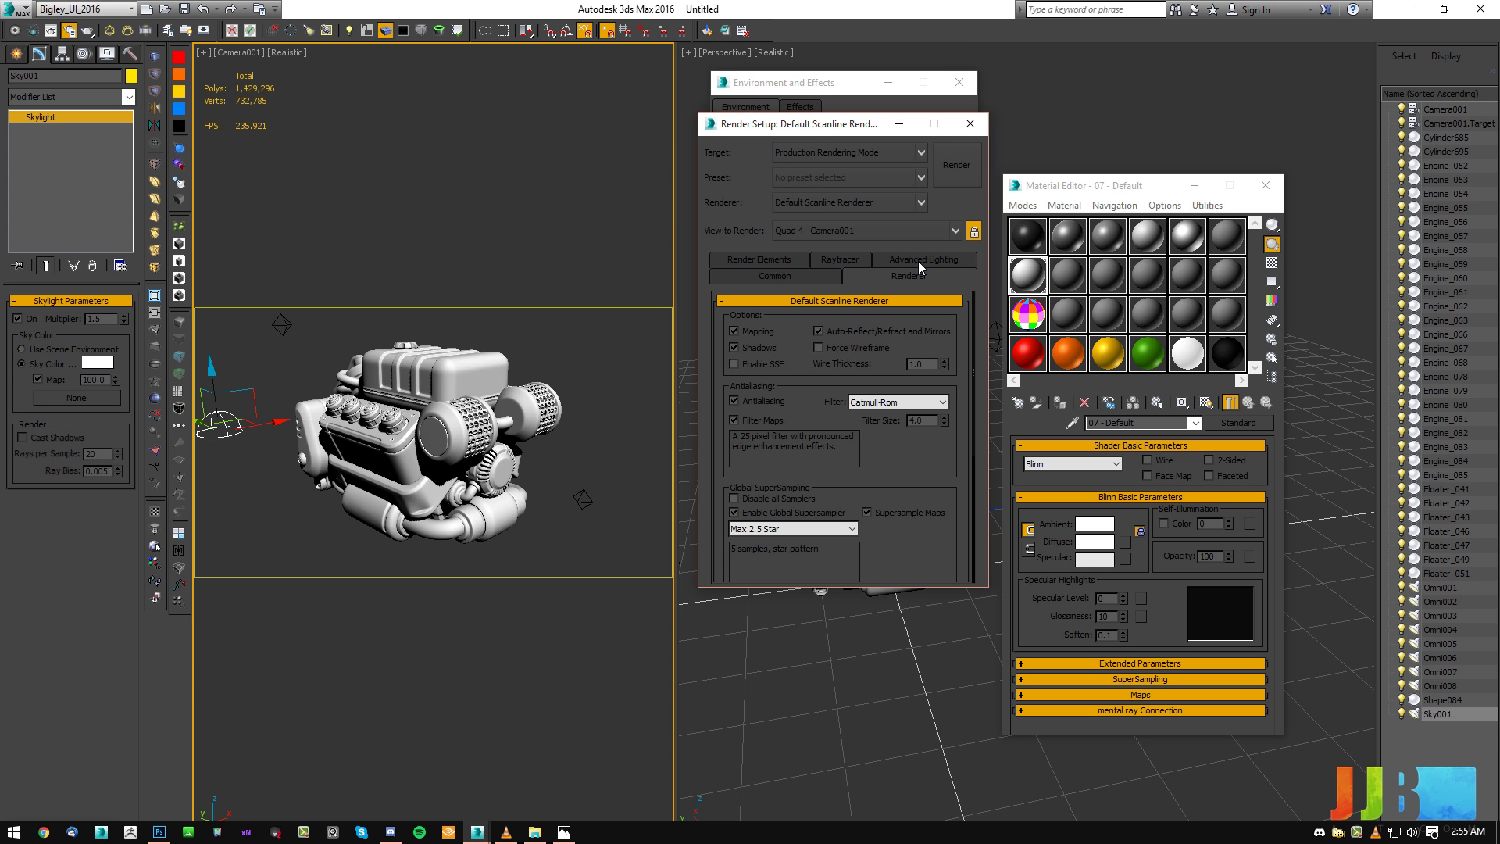
pyautogui.click(945, 163)
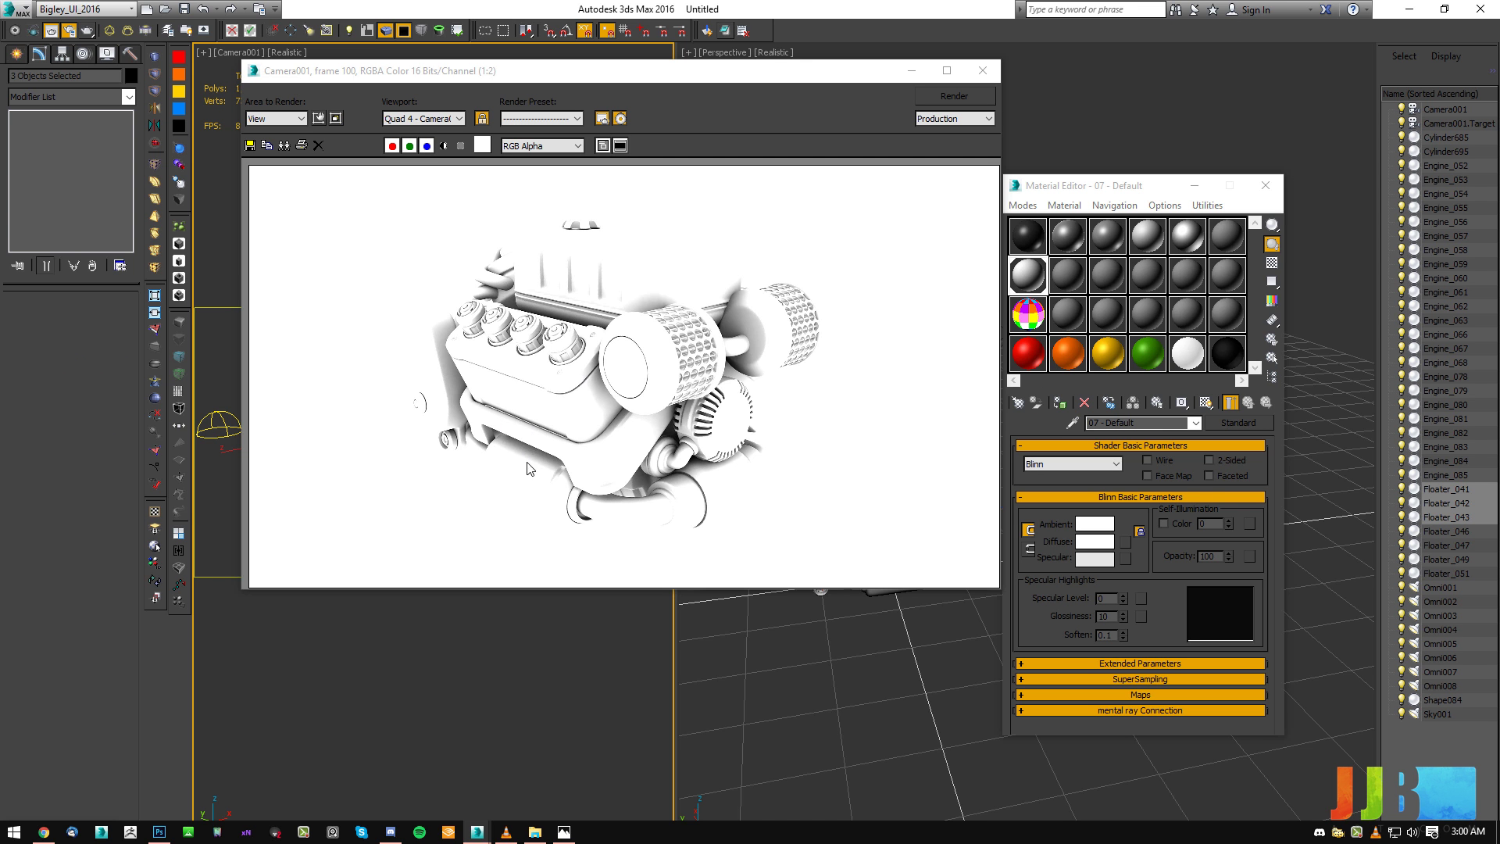
# Save the rendered ambient occlusion image in Targa format as AO_01.
pyautogui.click(524, 338)
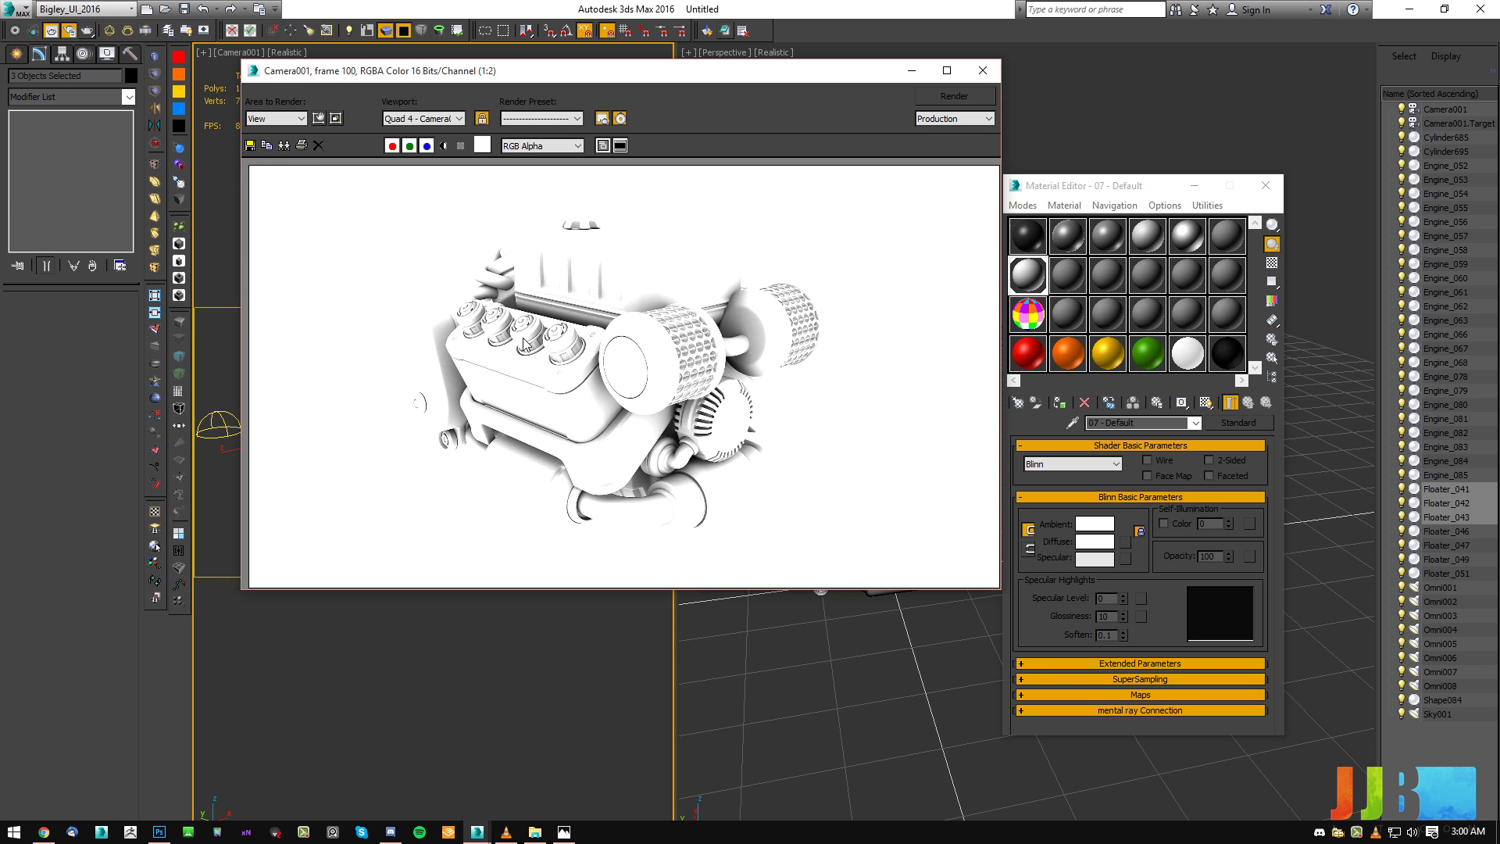
pyautogui.click(250, 145)
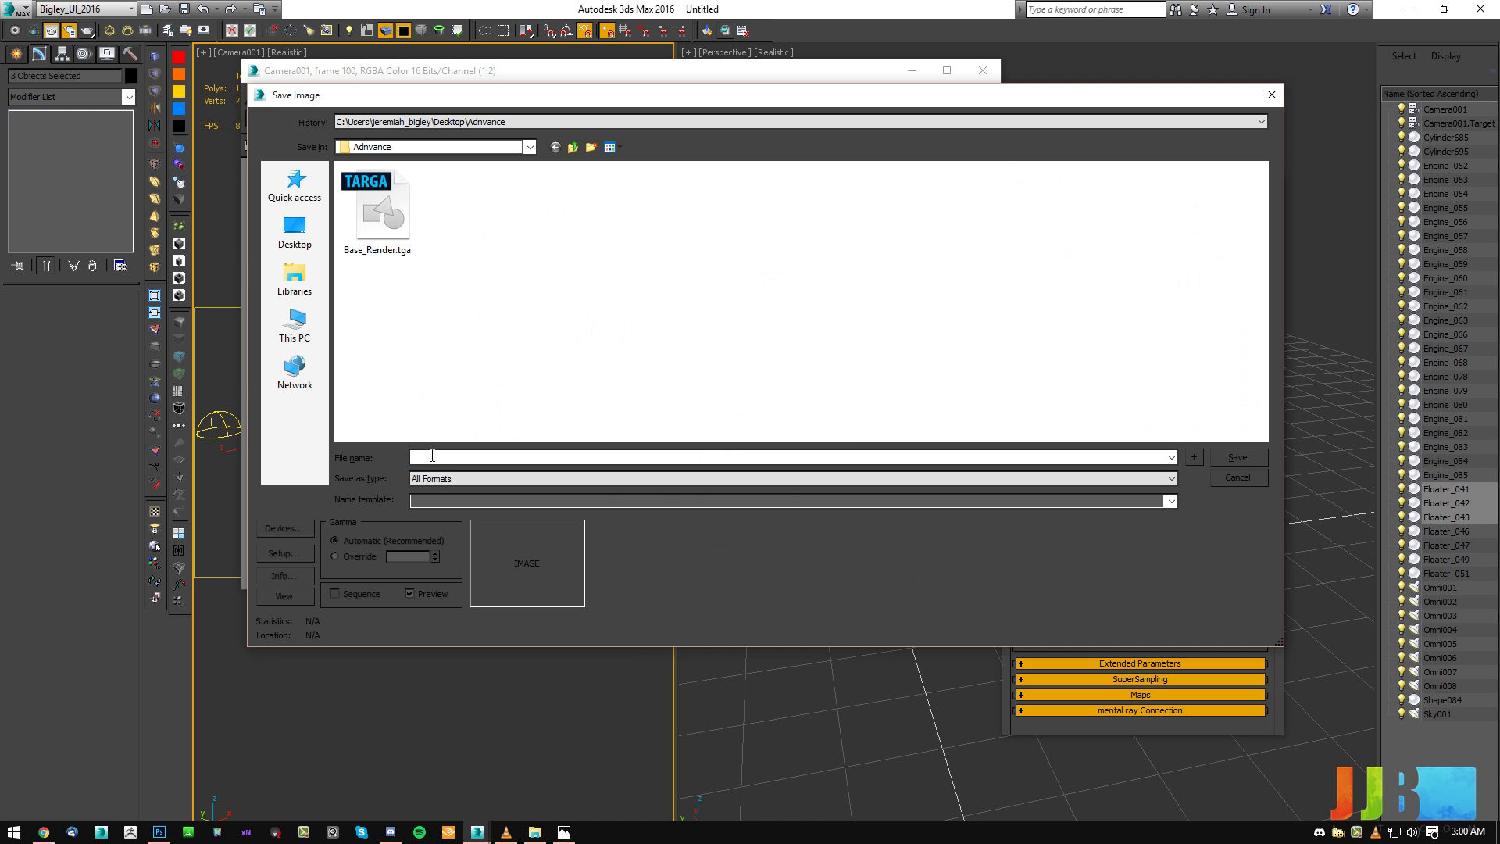
pyautogui.write('L')
pyautogui.write('AO_01')
pyautogui.press('Tab')
pyautogui.press('t')
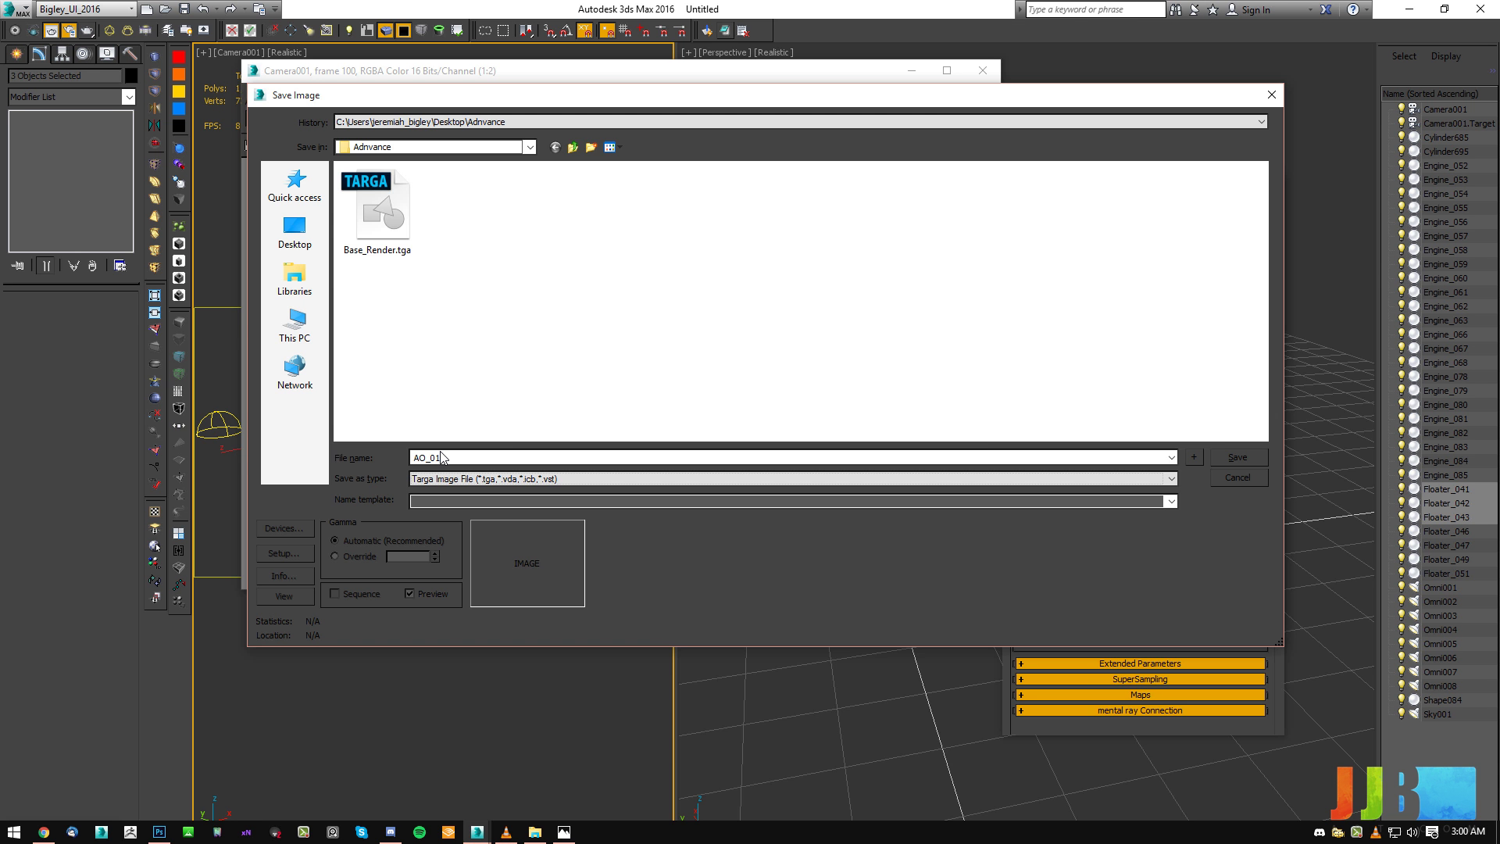
pyautogui.press('Return')
pyautogui.press('Return')
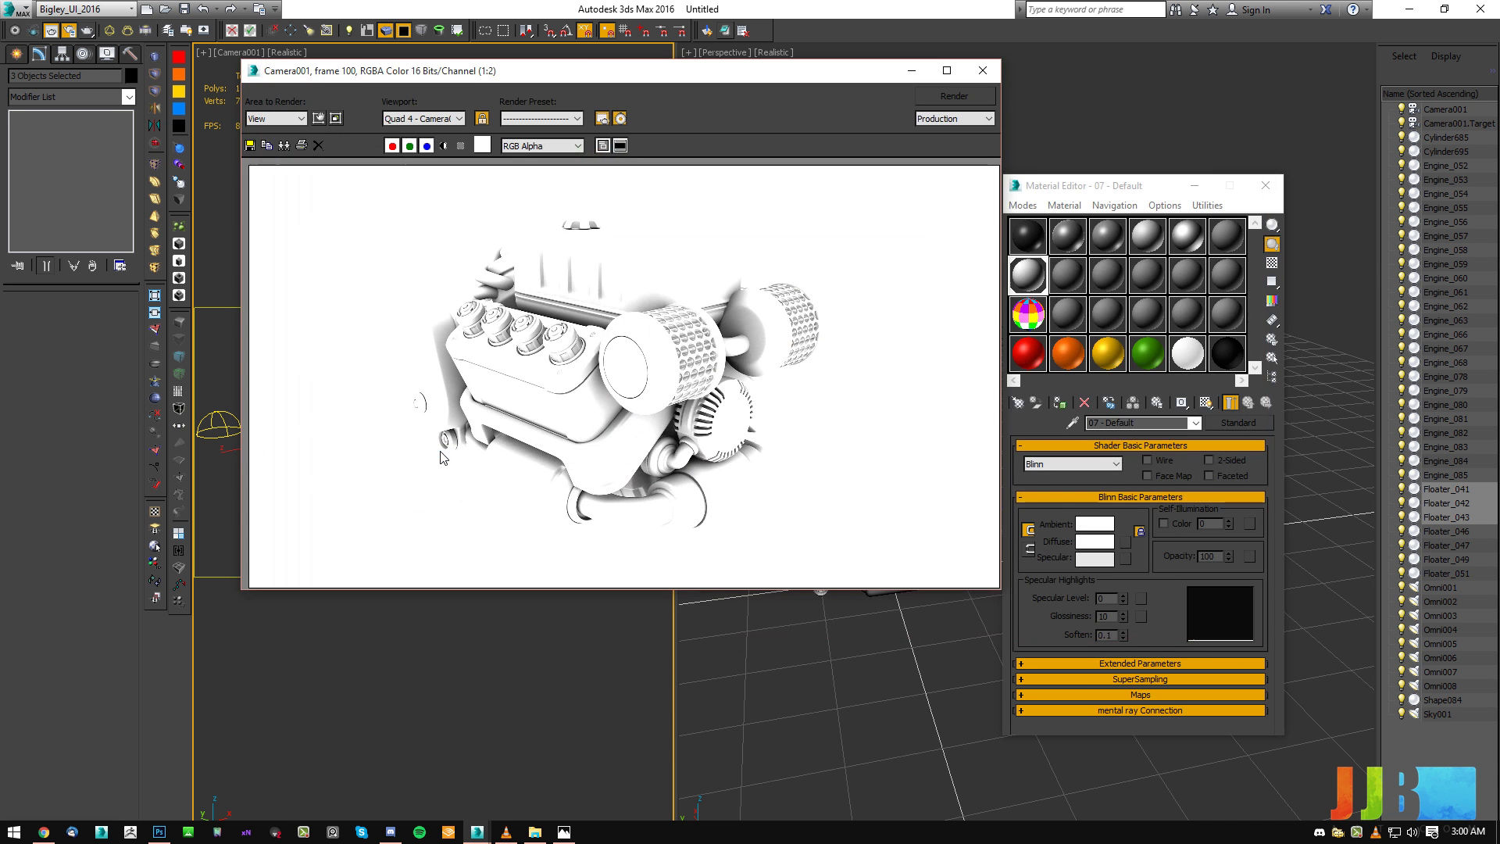
# Minimize the rendered frame and undo the removal of the ground plane beneath the engine.
pyautogui.click(911, 73)
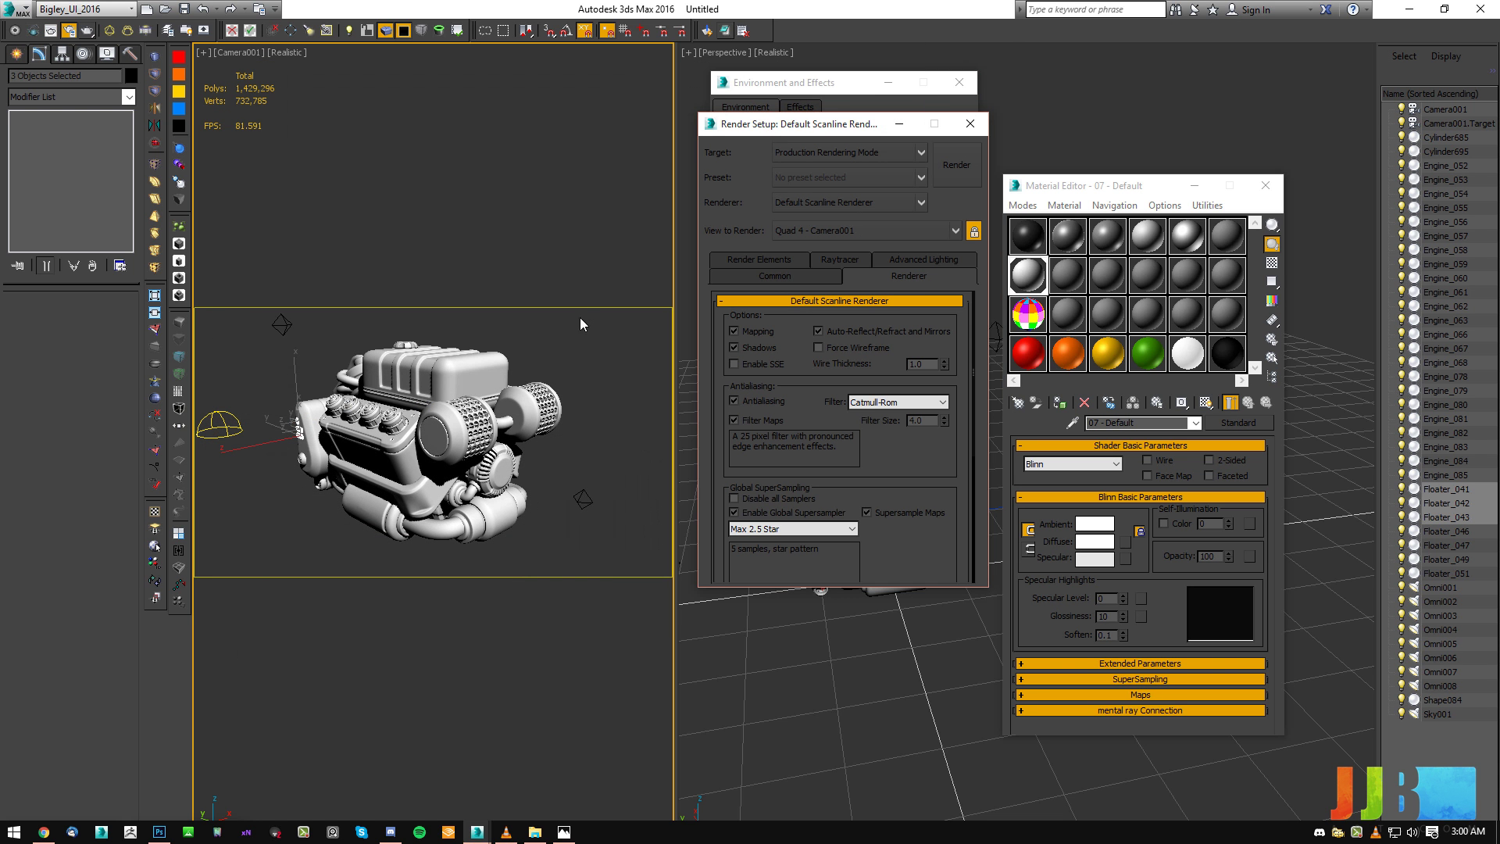
pyautogui.click(573, 367)
pyautogui.hotkey('ctrl', 'z')
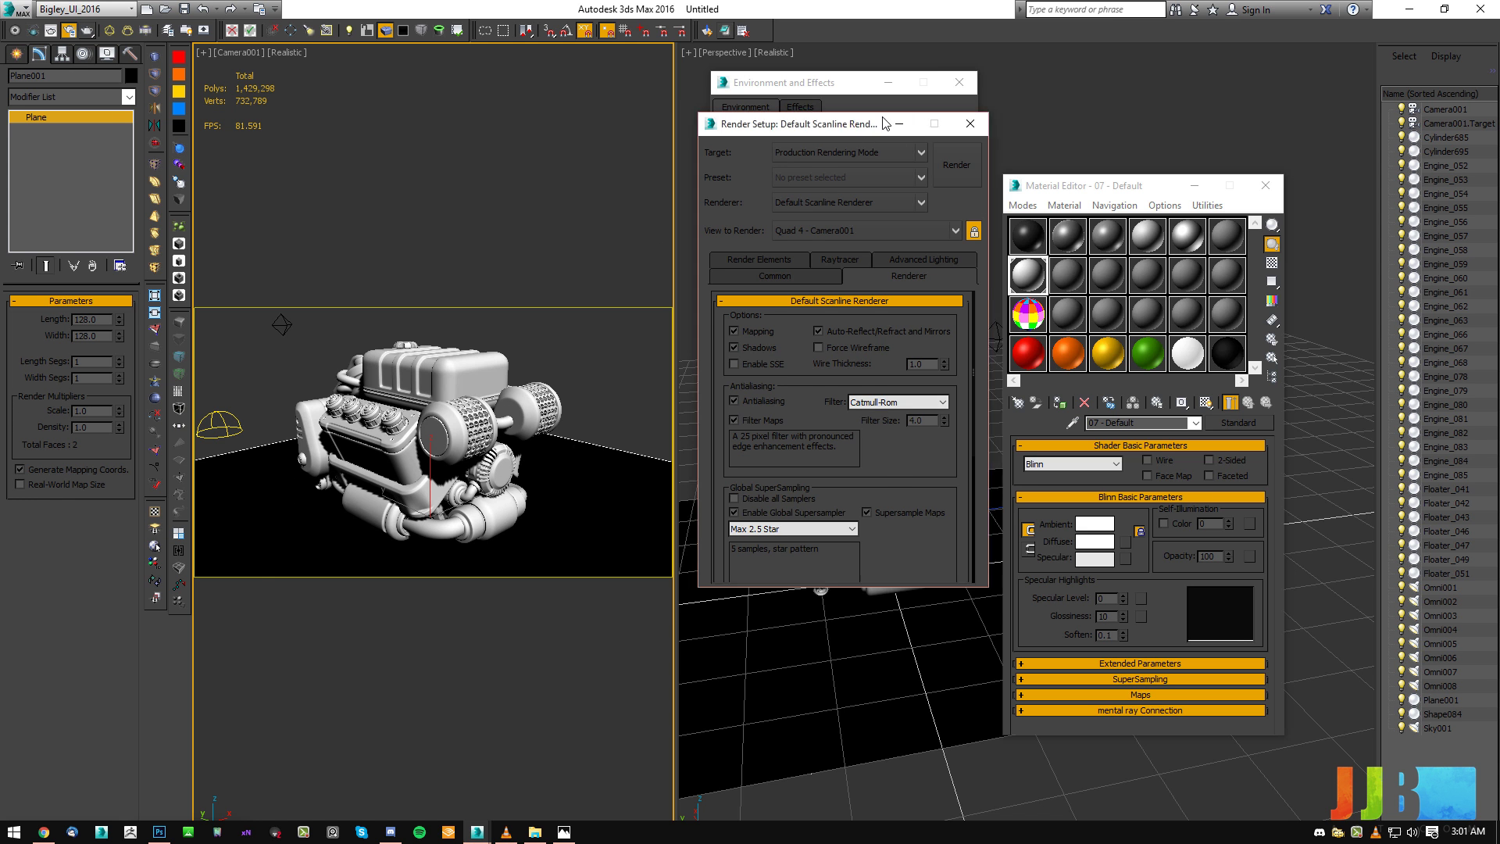
# Move the dialogs out of the way and inspect the plane's position beneath the engine from the front and at an angle.
pyautogui.moveTo(850, 125); pyautogui.dragTo(1223, 80)
pyautogui.click(888, 82)
pyautogui.rightClick(887, 474)
pyautogui.press('f')
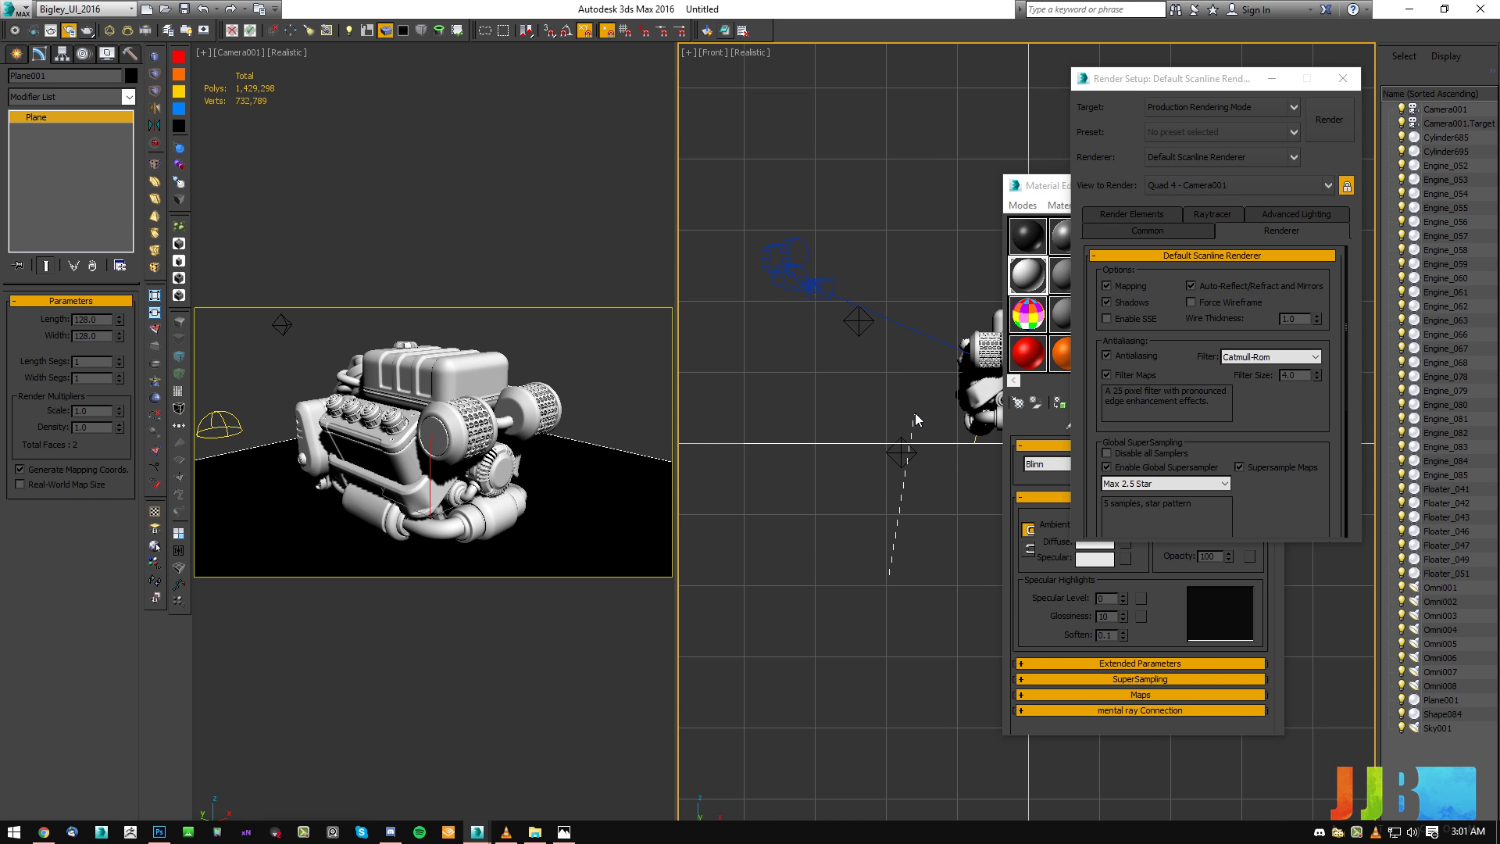
pyautogui.click(914, 414)
pyautogui.scroll(10, 867, 462)
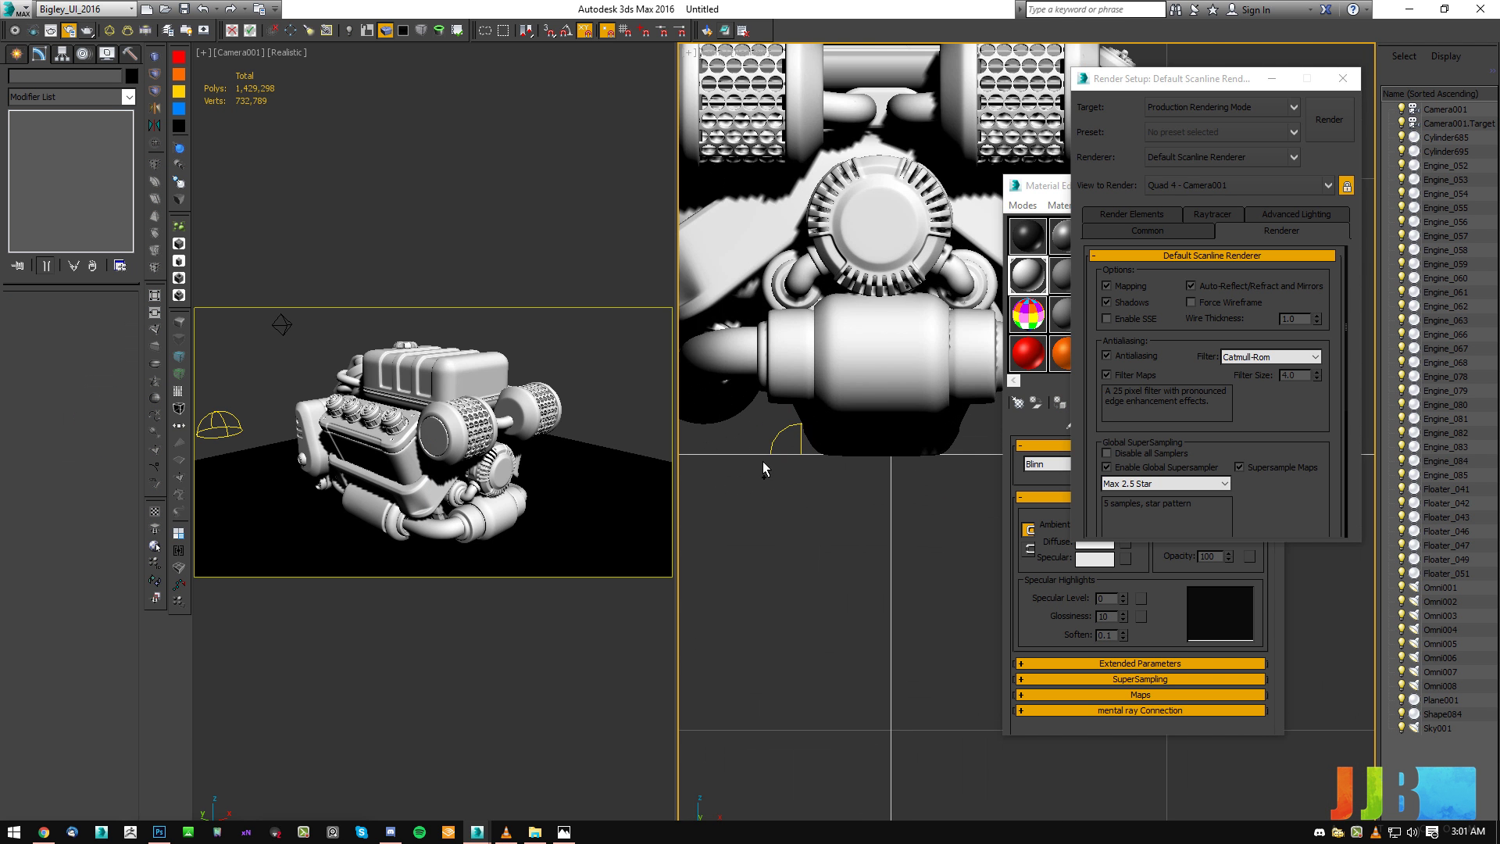
pyautogui.scroll(4, 766, 463)
pyautogui.scroll(-10, 789, 458)
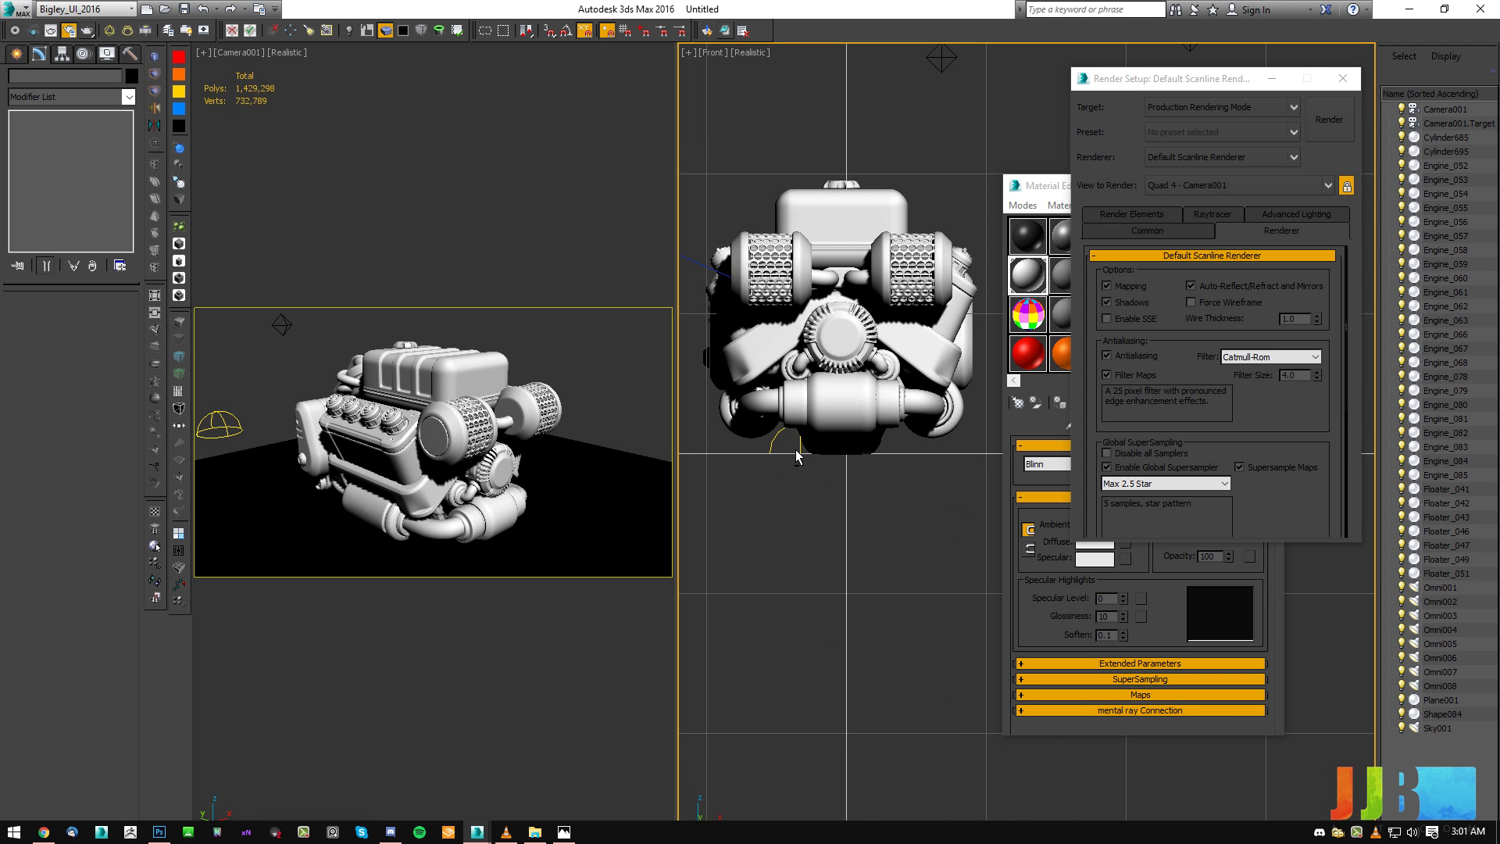
pyautogui.keyDown('alt'); pyautogui.moveTo(829, 305); pyautogui.dragTo(892, 337, button='middle'); pyautogui.keyUp('alt')
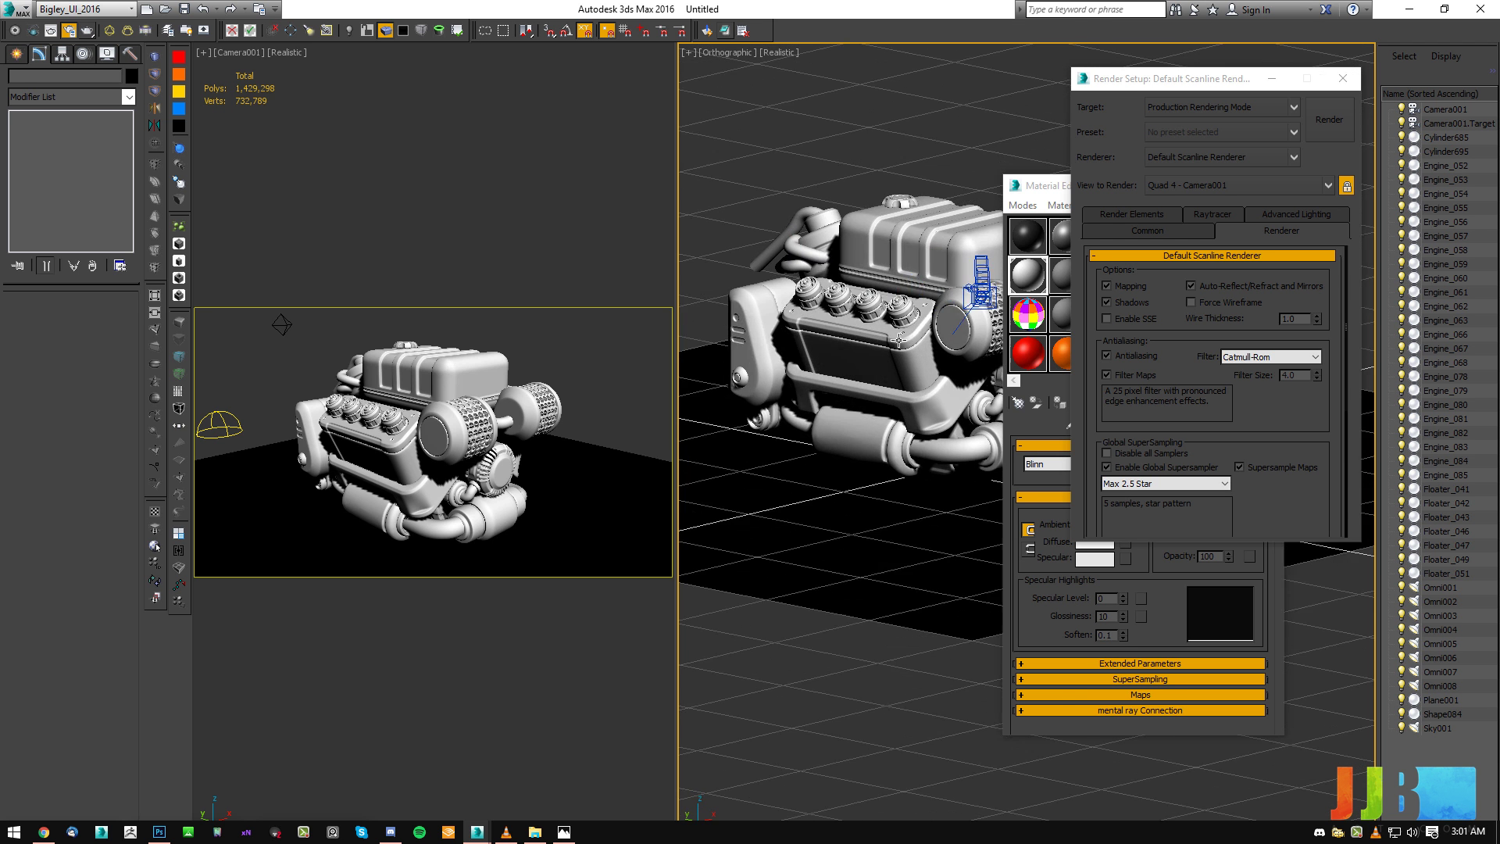
# Select the ground plane and assign it the white 07 - Default material.
pyautogui.scroll(-4, 892, 344)
pyautogui.scroll(-3, 898, 399)
pyautogui.click(823, 502)
pyautogui.moveTo(895, 399); pyautogui.dragTo(944, 347)
pyautogui.moveTo(1015, 283); pyautogui.dragTo(884, 465)
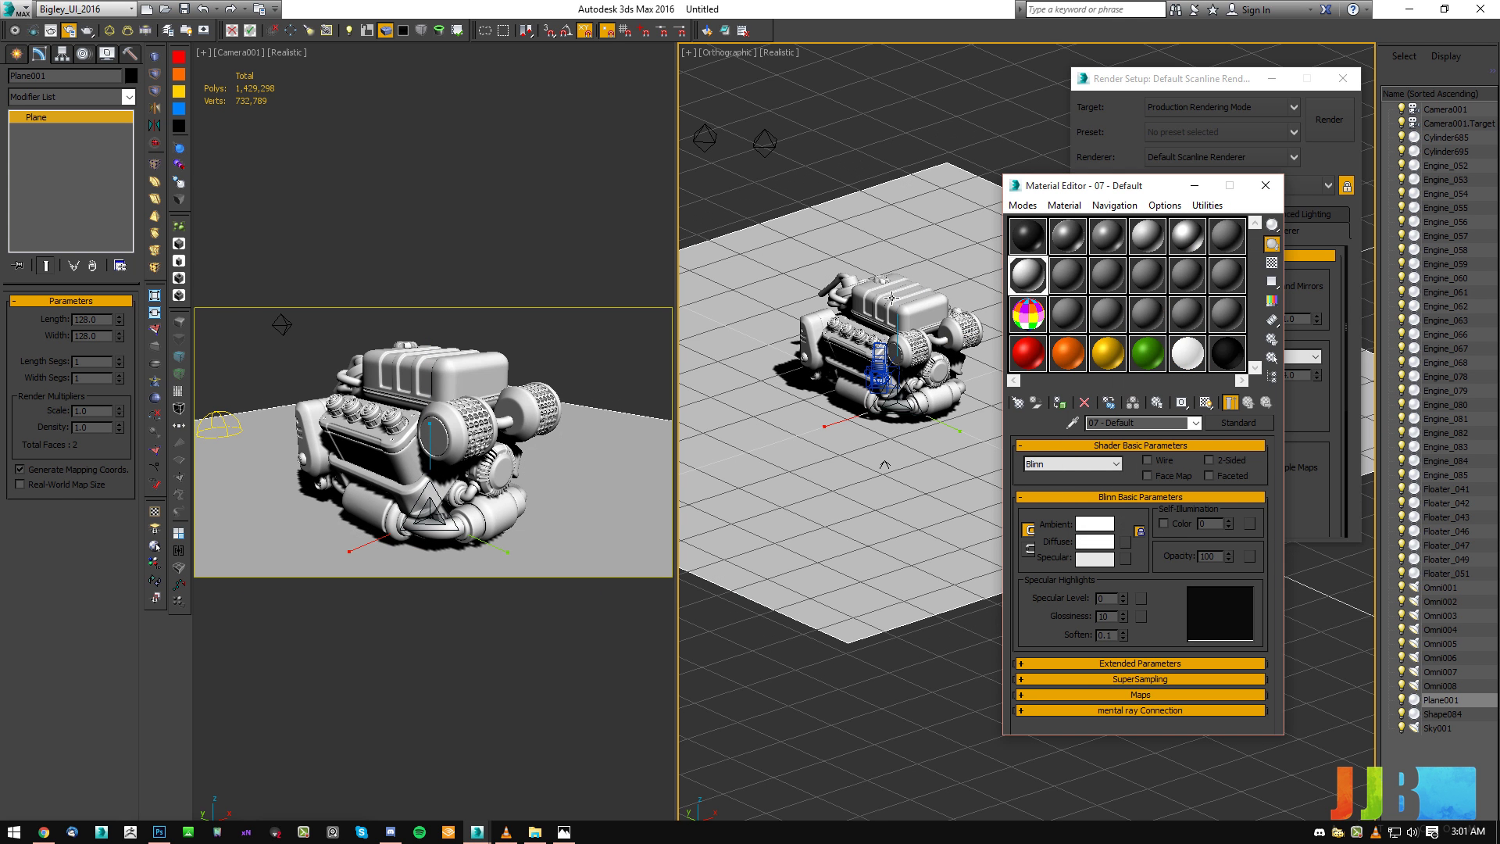
# Render the camera view with the white ground plane and close the rendered frame.
pyautogui.click(1265, 185)
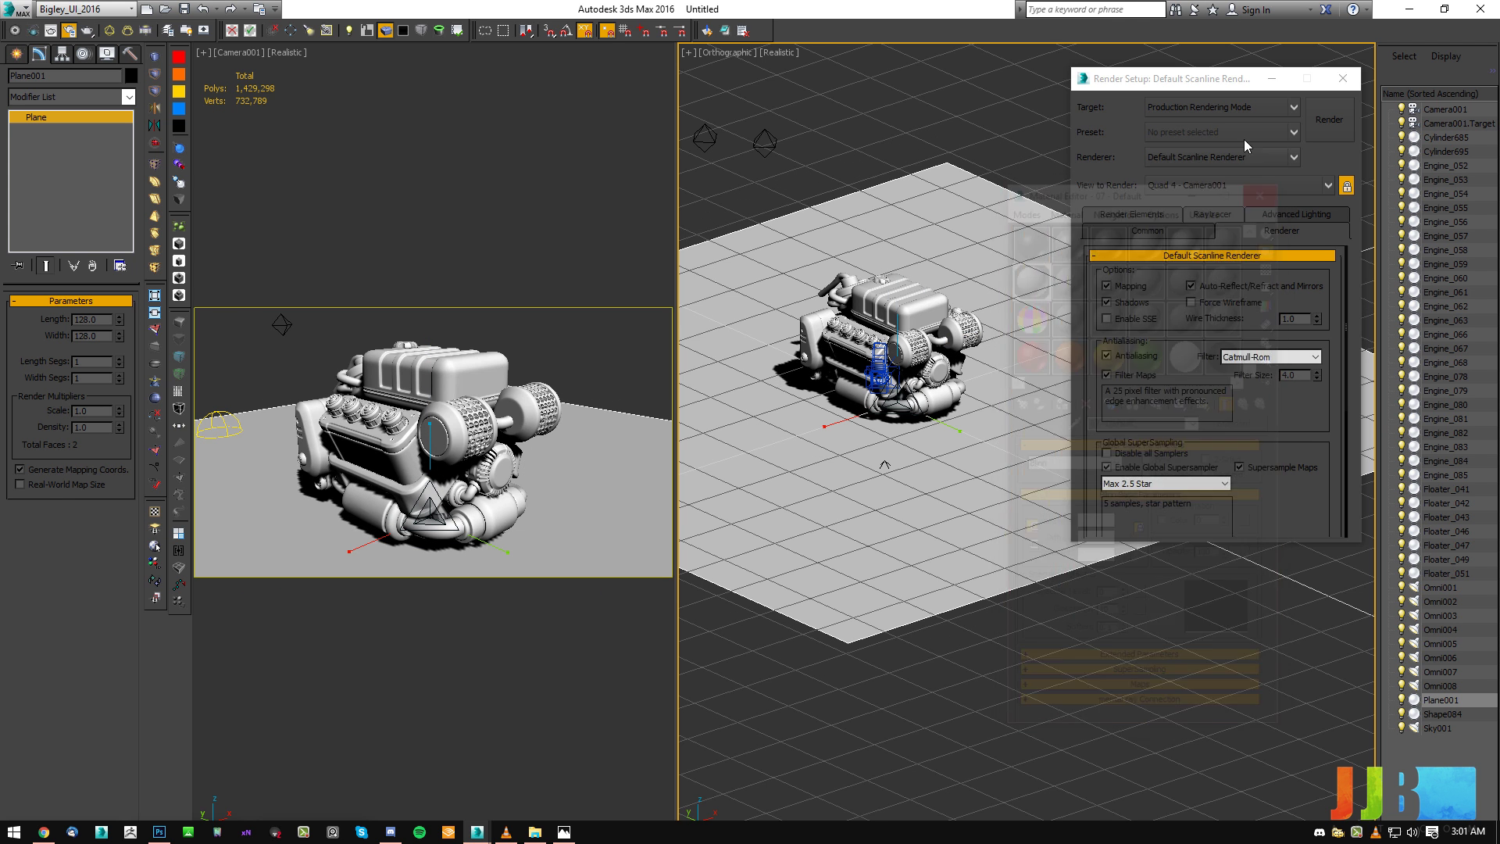
pyautogui.click(605, 243)
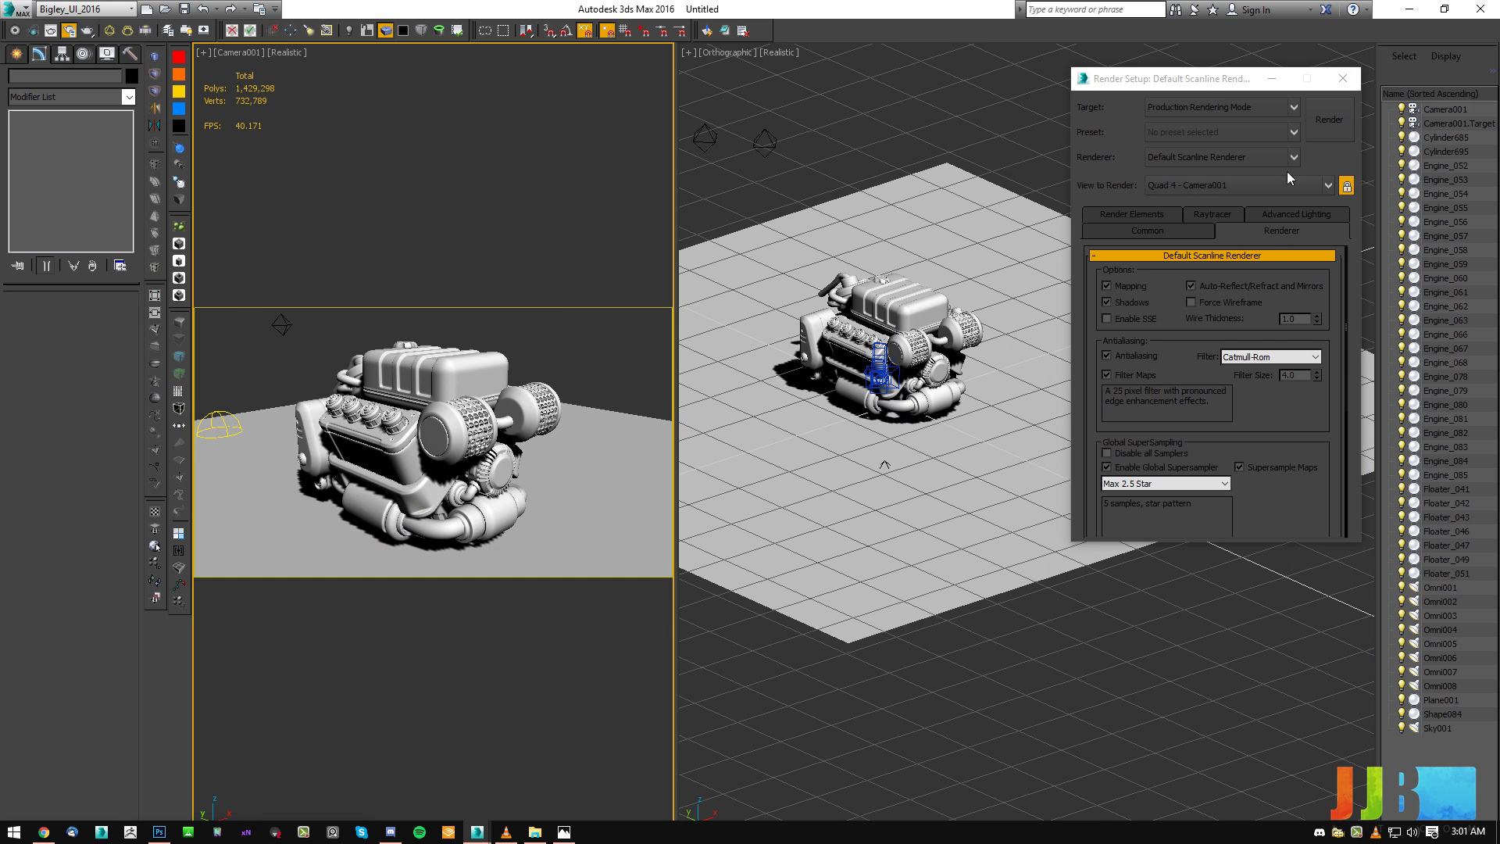
pyautogui.click(1327, 119)
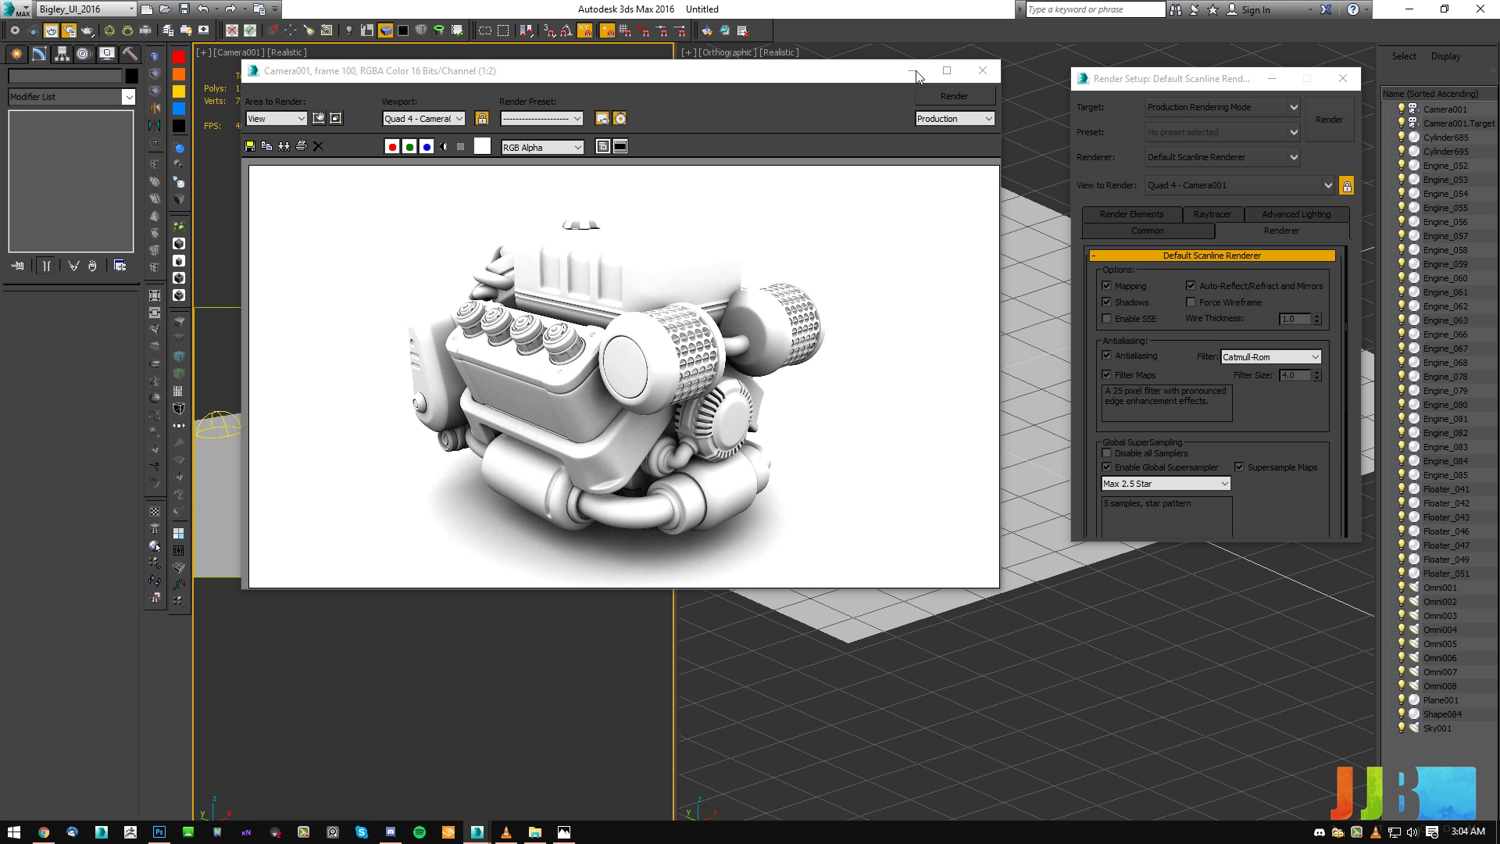
pyautogui.click(983, 71)
pyautogui.moveTo(787, 146); pyautogui.dragTo(687, 160)
# Delete the Skylight and the ground plane from the scene.
pyautogui.click(227, 404)
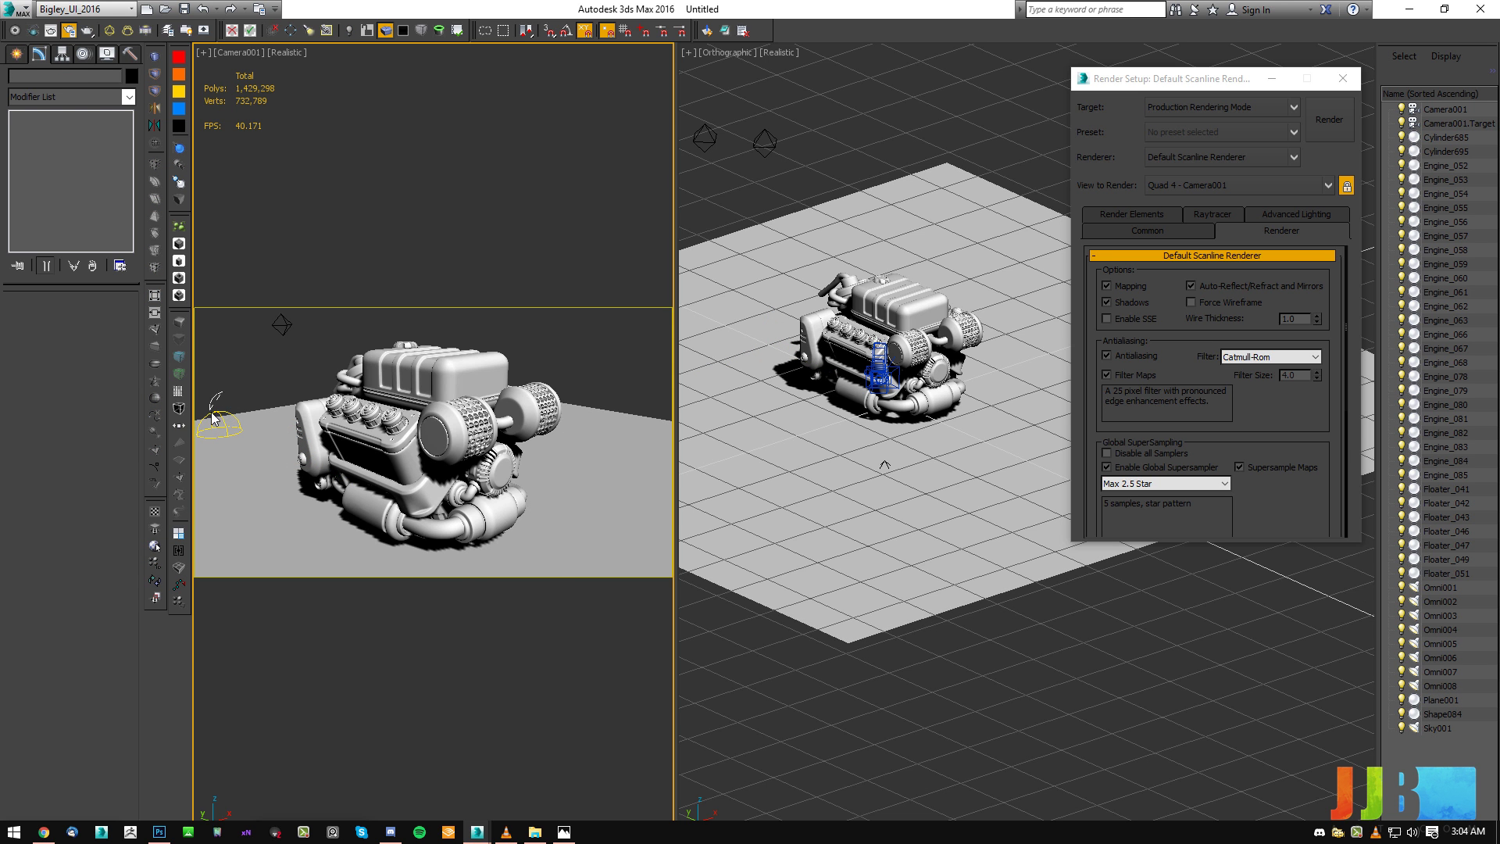
pyautogui.click(213, 415)
pyautogui.press('Delete')
pyautogui.click(250, 428)
pyautogui.press('Delete')
# Delete the Omni lights placed around the engine and clear the Render Setup window away.
pyautogui.moveTo(275, 367); pyautogui.dragTo(345, 322)
pyautogui.press('Delete')
pyautogui.moveTo(851, 158); pyautogui.dragTo(867, 136)
pyautogui.press('Delete')
pyautogui.moveTo(923, 558)
pyautogui.mouseDown()
pyautogui.moveTo(857, 536)
pyautogui.moveTo(827, 564)
pyautogui.mouseUp()
pyautogui.press('Delete')
pyautogui.moveTo(664, 559)
pyautogui.mouseDown()
pyautogui.moveTo(595, 508)
pyautogui.moveTo(655, 508)
pyautogui.mouseUp()
pyautogui.press('Delete')
pyautogui.moveTo(1182, 79); pyautogui.dragTo(866, 167)
pyautogui.click(1026, 167)
pyautogui.moveTo(1164, 192); pyautogui.dragTo(1148, 269)
pyautogui.press('Delete')
pyautogui.click(507, 344)
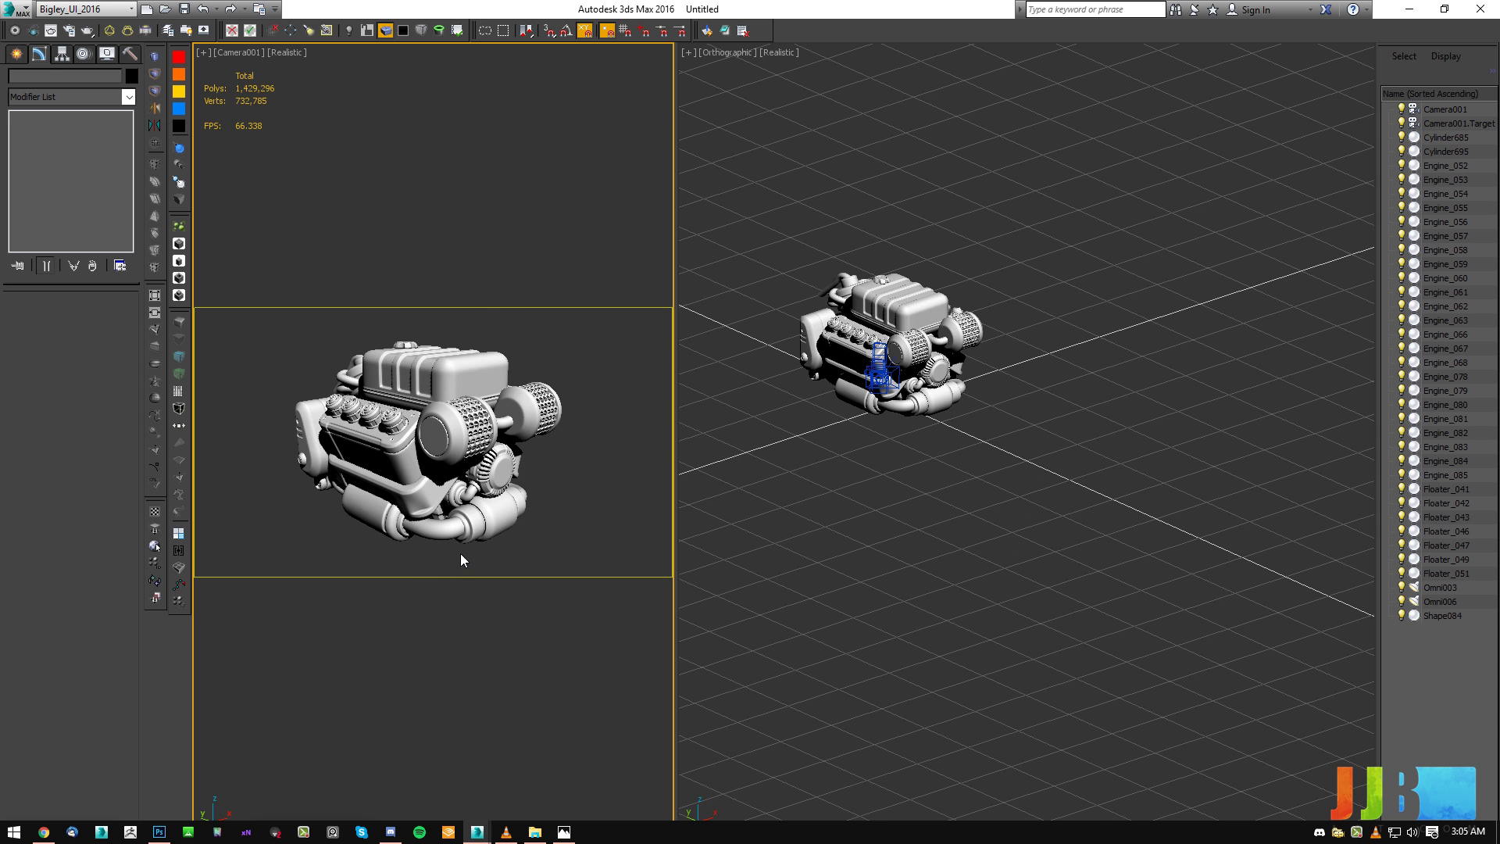
# Select the whole engine and assign the multicoloured checker-like sample material to the selection.
pyautogui.press('m')
pyautogui.moveTo(576, 381)
pyautogui.mouseDown()
pyautogui.moveTo(249, 515)
pyautogui.moveTo(634, 426)
pyautogui.moveTo(625, 414)
pyautogui.mouseUp()
pyautogui.moveTo(1023, 320); pyautogui.dragTo(496, 422)
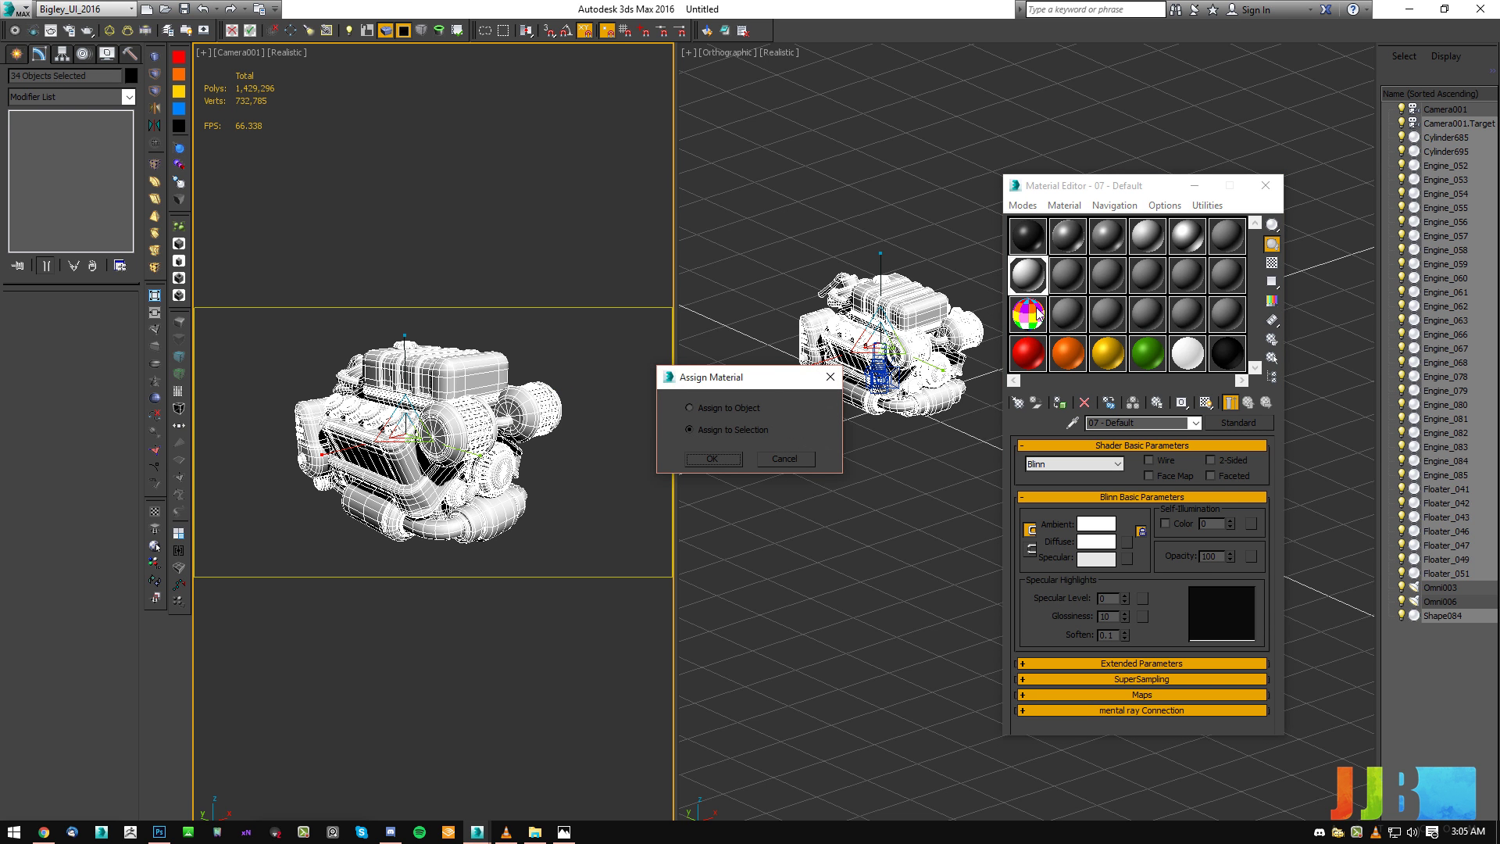
pyautogui.click(715, 459)
pyautogui.click(580, 531)
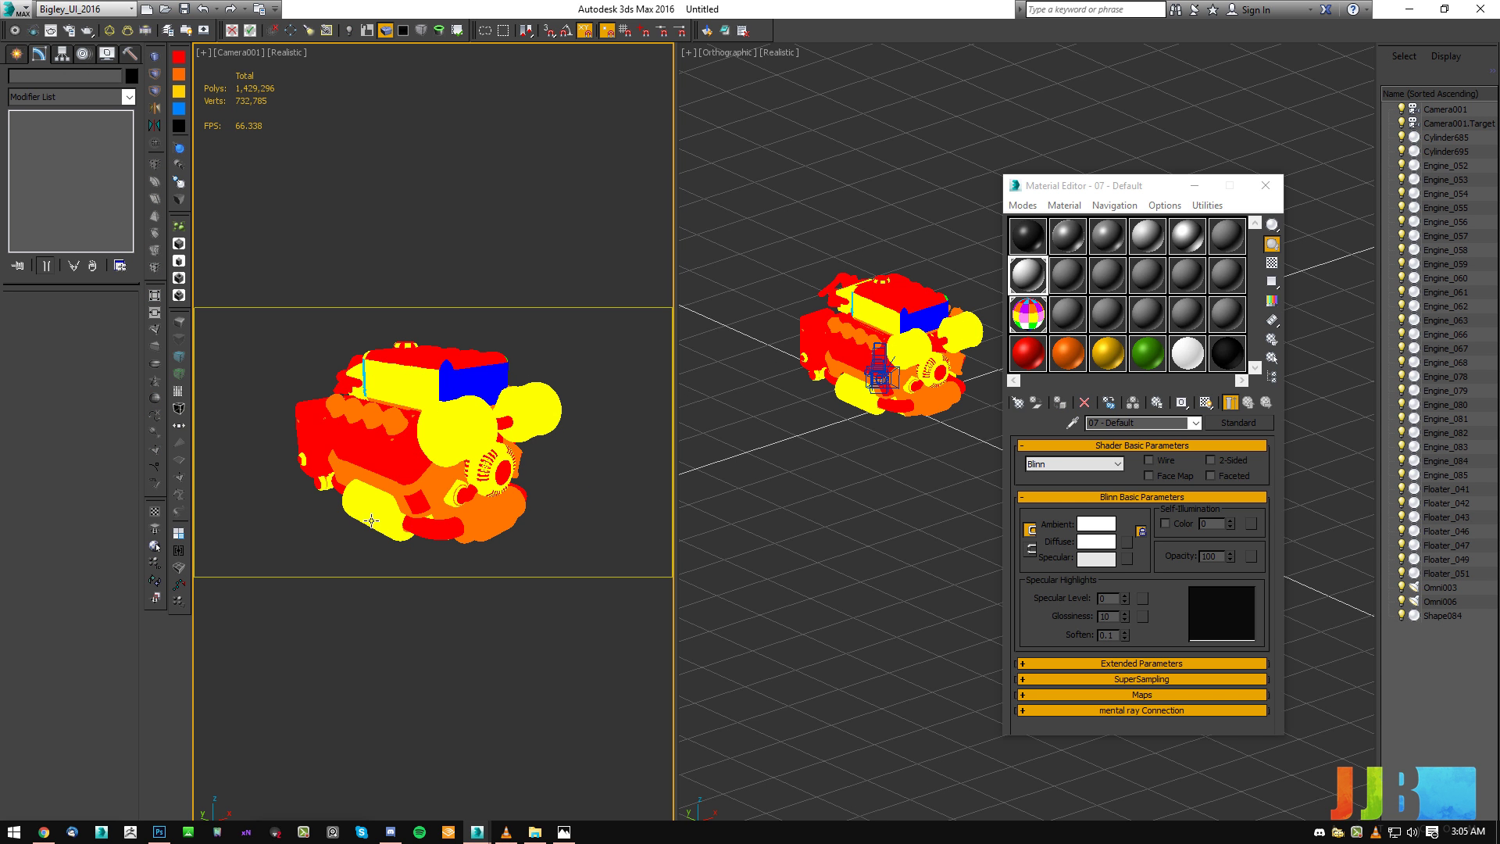
# Add a Material modifier with Material ID 1 to all engine parts and make it unique for each object.
pyautogui.moveTo(305, 518)
pyautogui.mouseDown()
pyautogui.moveTo(368, 551)
pyautogui.moveTo(539, 322)
pyautogui.moveTo(246, 382)
pyautogui.mouseUp()
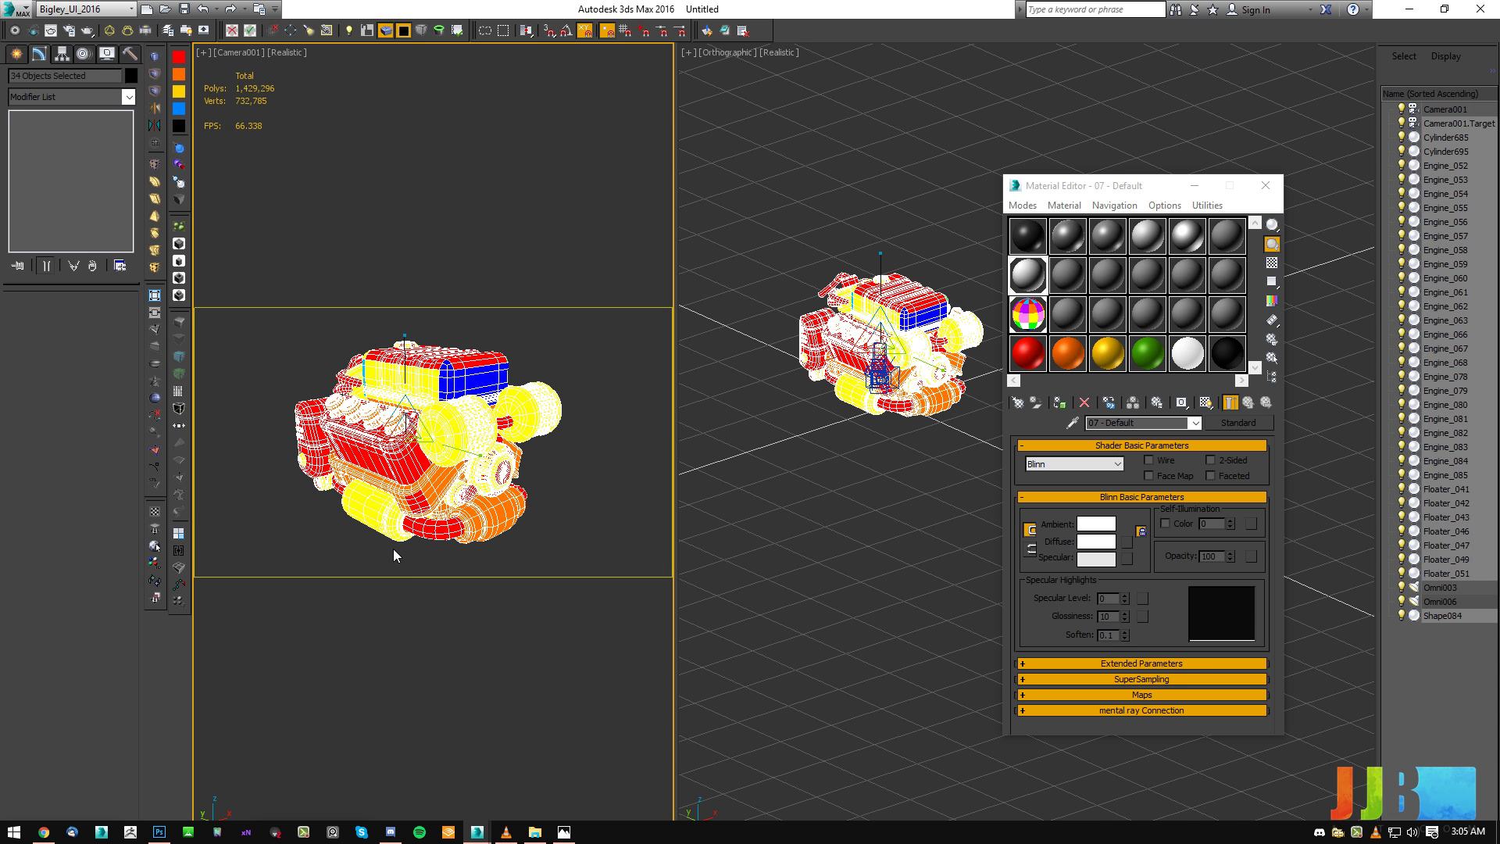
pyautogui.click(159, 579)
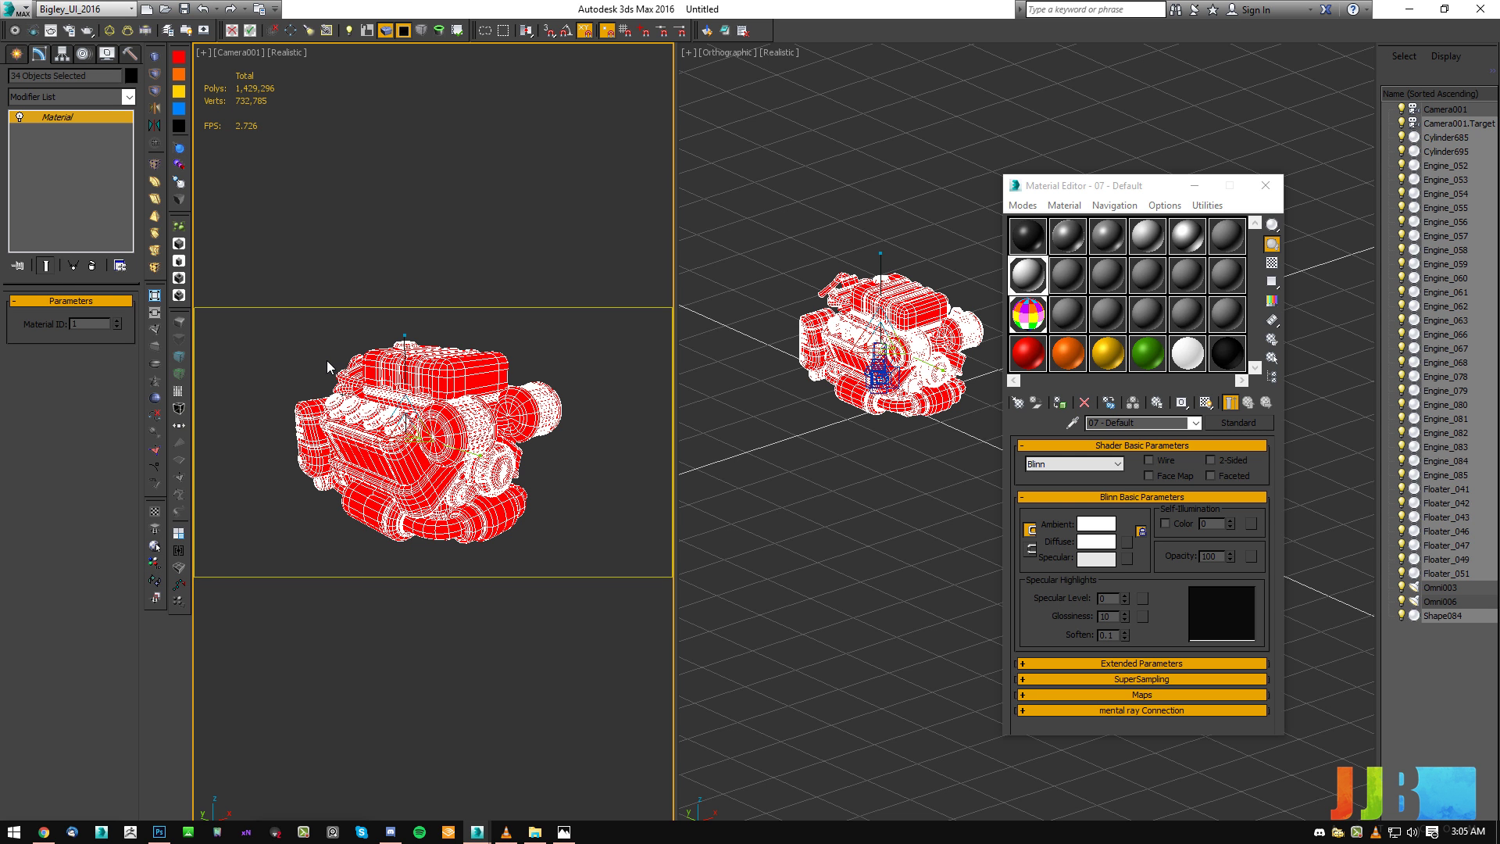
pyautogui.click(72, 267)
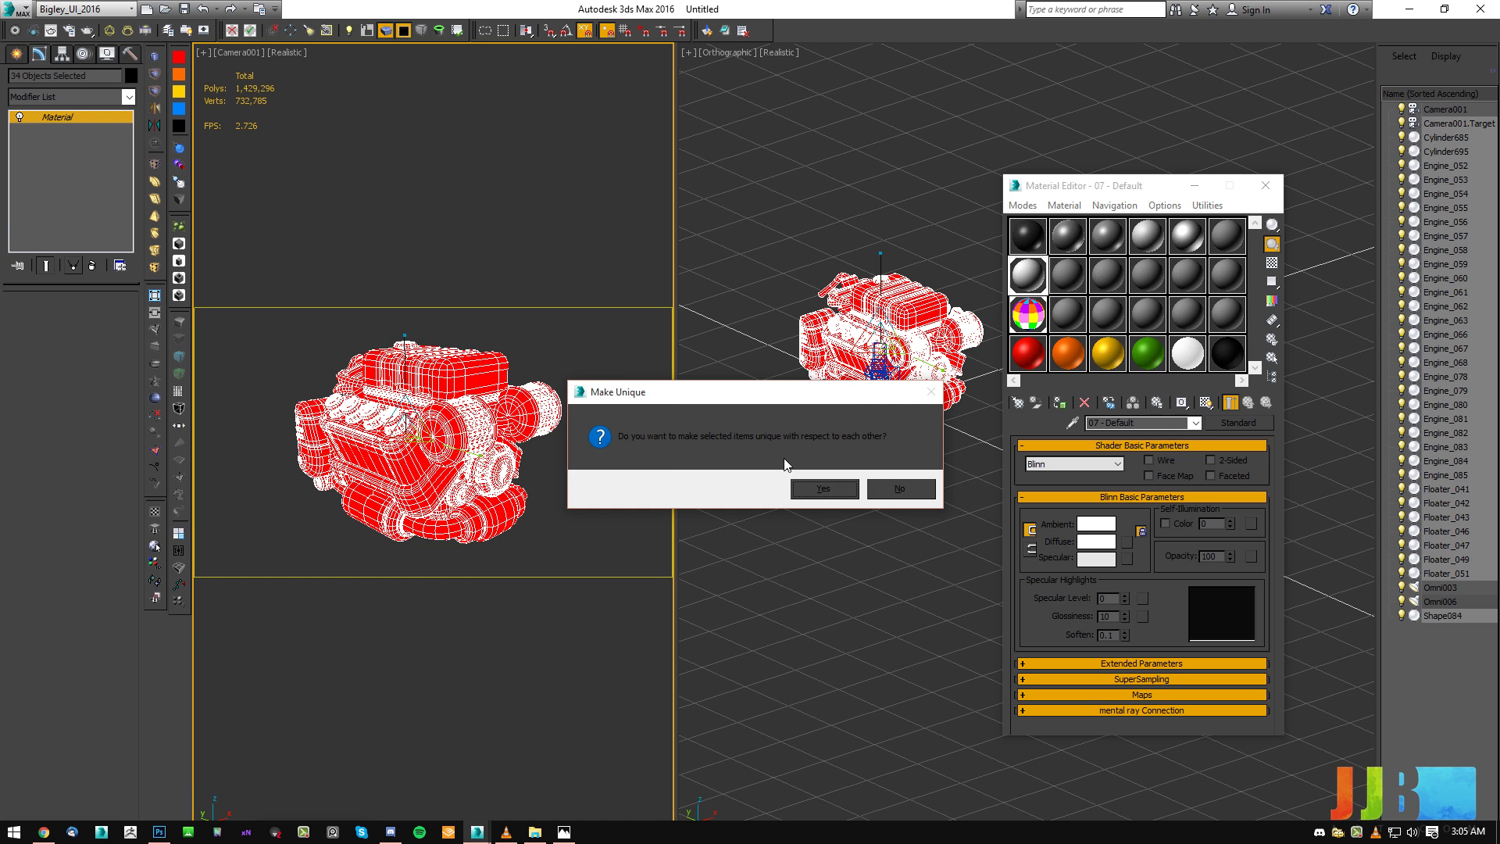
pyautogui.click(868, 491)
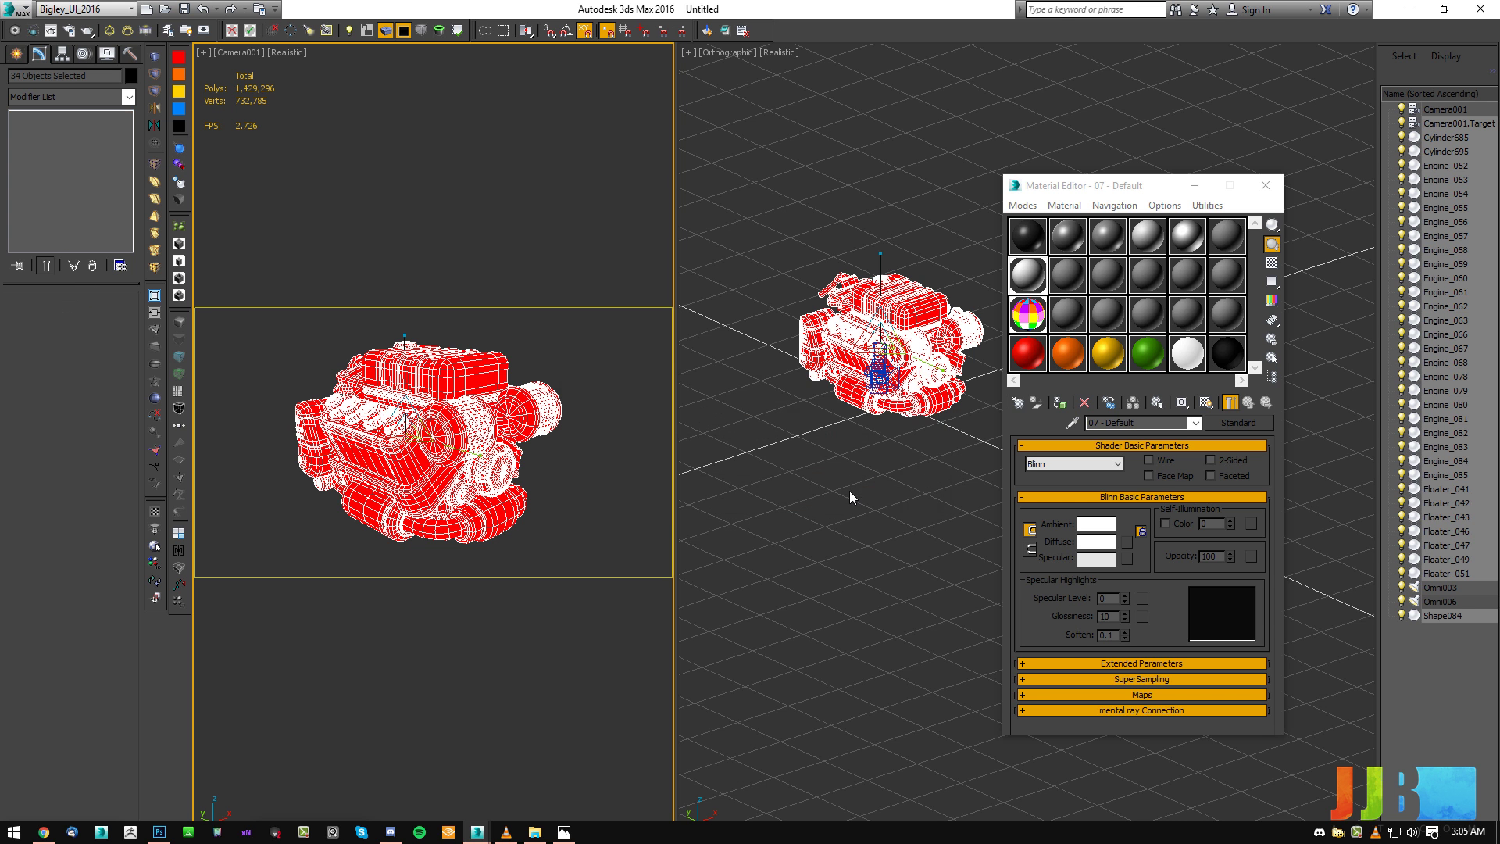
# Set the Material ID of the large ribbed box on top of the engine to 2.
pyautogui.click(469, 372)
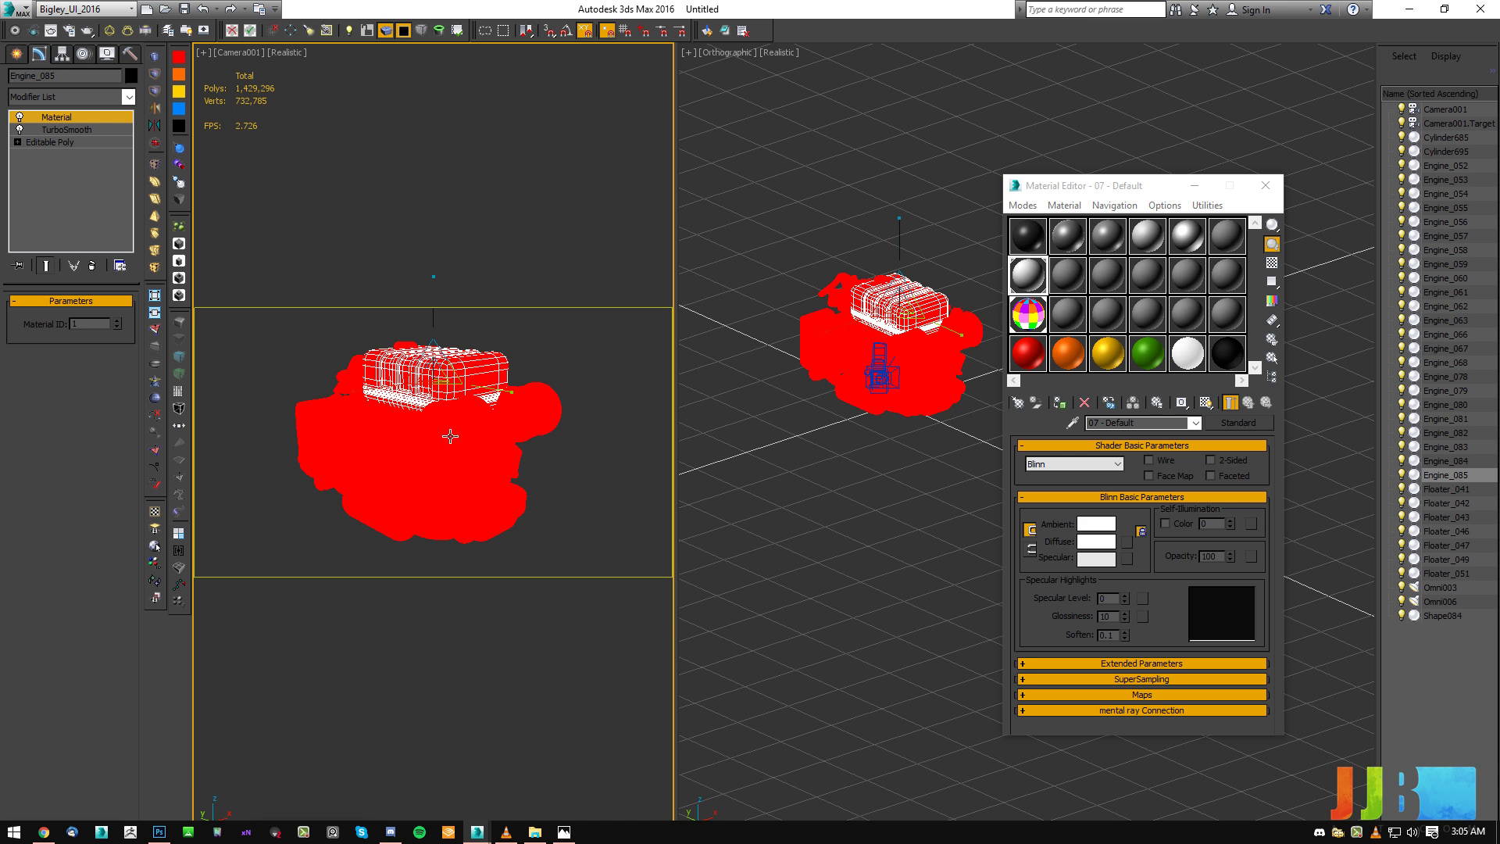
pyautogui.click(118, 320)
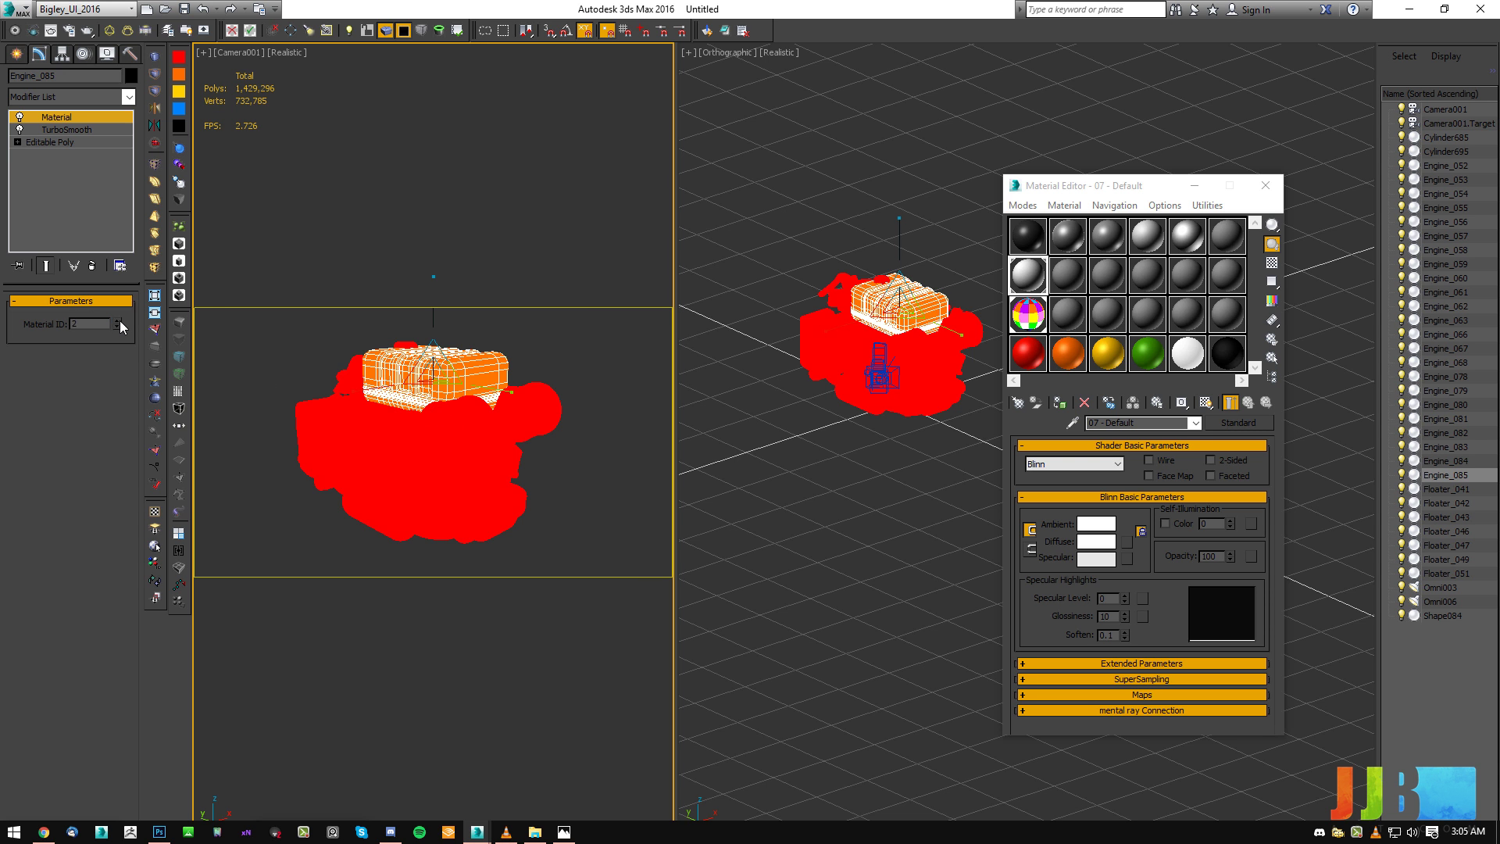
pyautogui.click(588, 355)
# Turn on edged faces in both viewports and close the Material Editor.
pyautogui.press('F4')
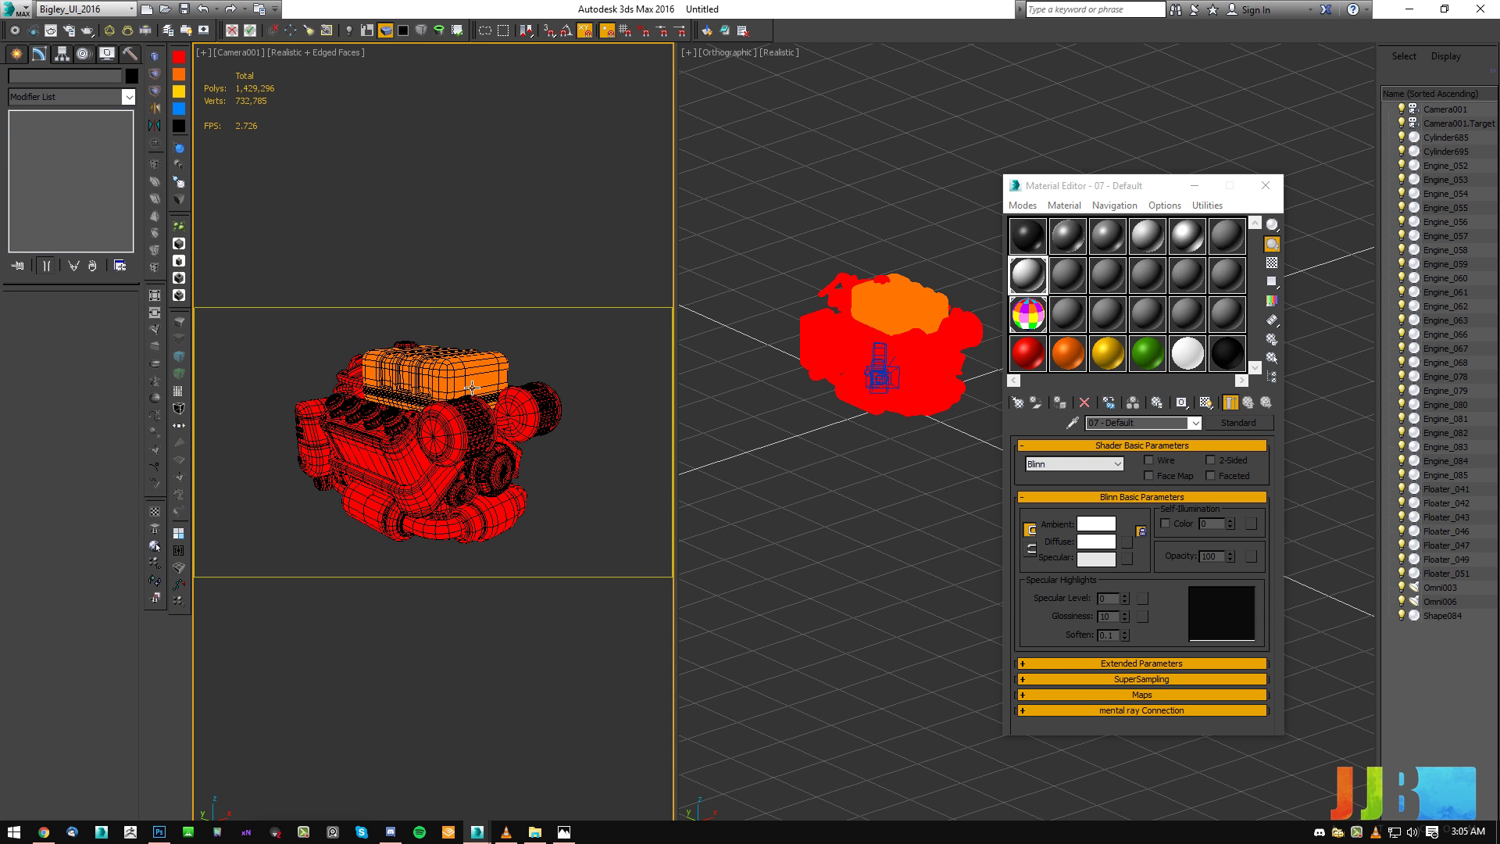
pyautogui.scroll(4, 877, 342)
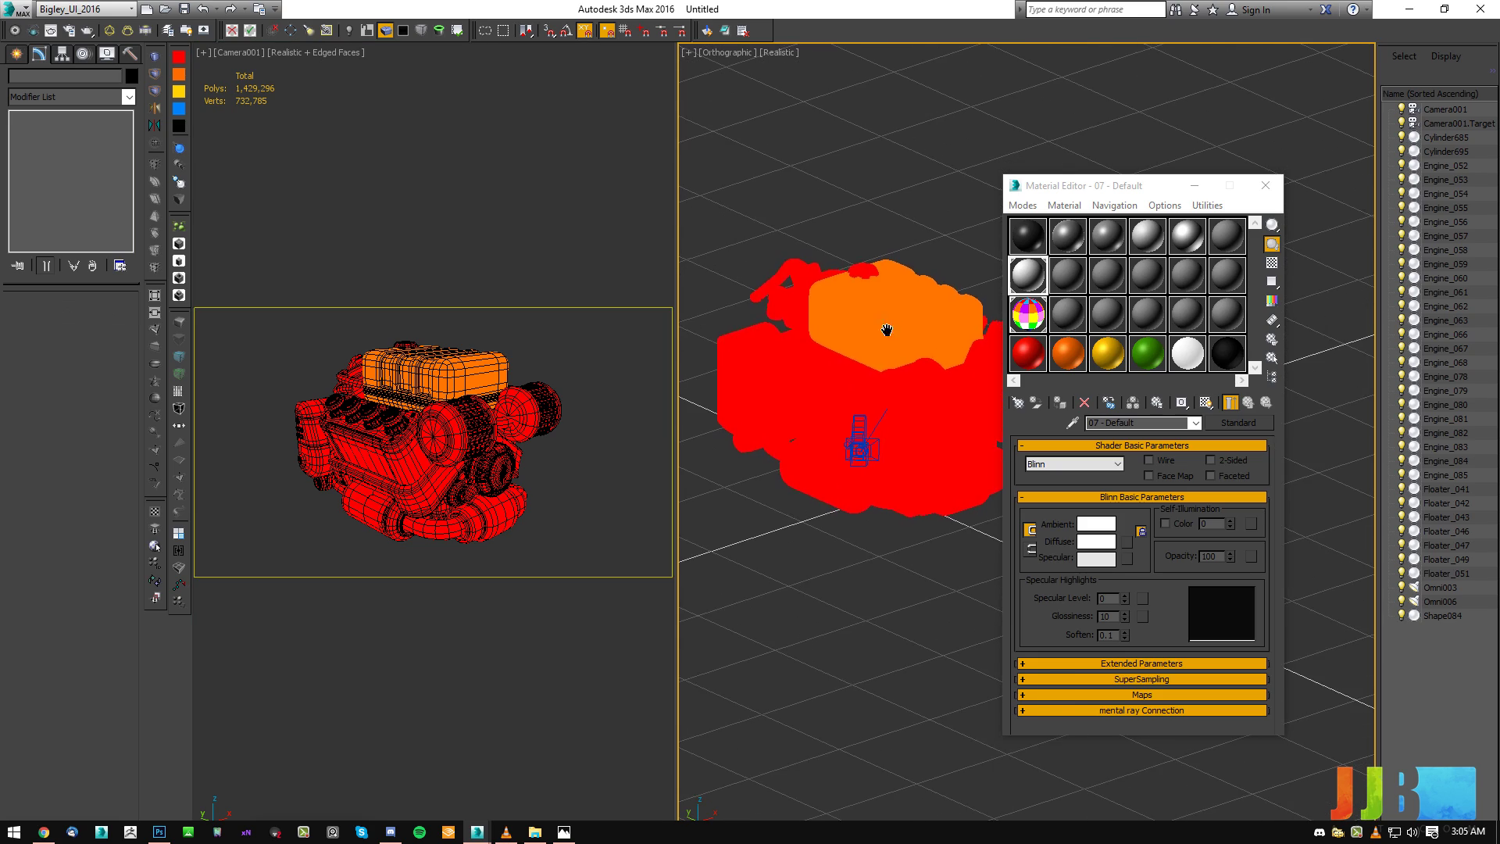
pyautogui.press('F4')
pyautogui.click(1266, 185)
pyautogui.scroll(3, 992, 312)
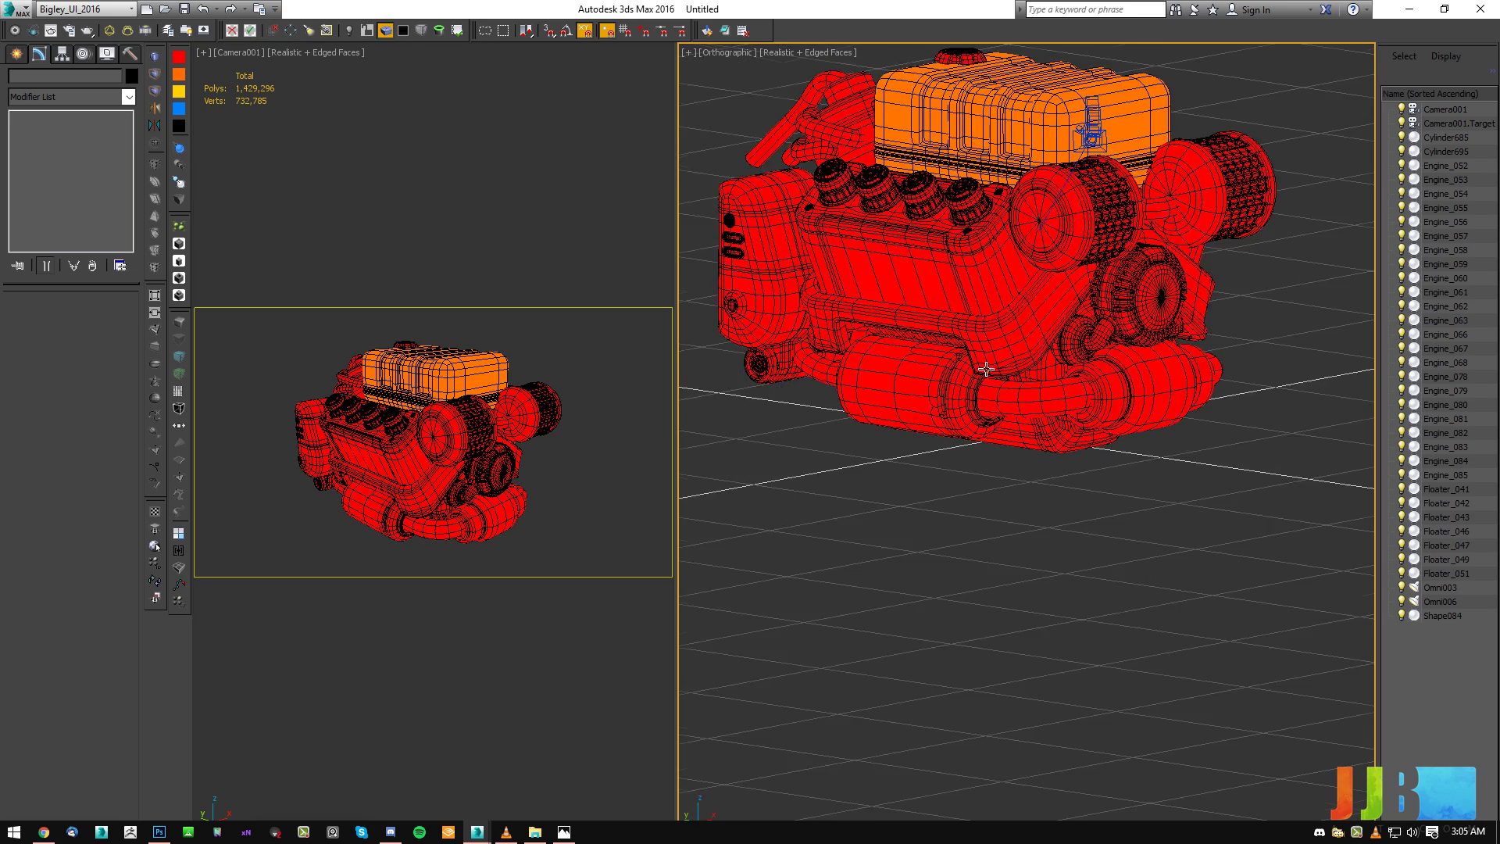
# Turn edged faces back off in the camera view while working close up on the engine's cylindrical filters.
pyautogui.scroll(2, 1029, 331)
pyautogui.click(1031, 331)
pyautogui.scroll(4, 1016, 326)
pyautogui.keyDown('alt'); pyautogui.moveTo(1008, 324); pyautogui.dragTo(922, 344, button='middle'); pyautogui.keyUp('alt')
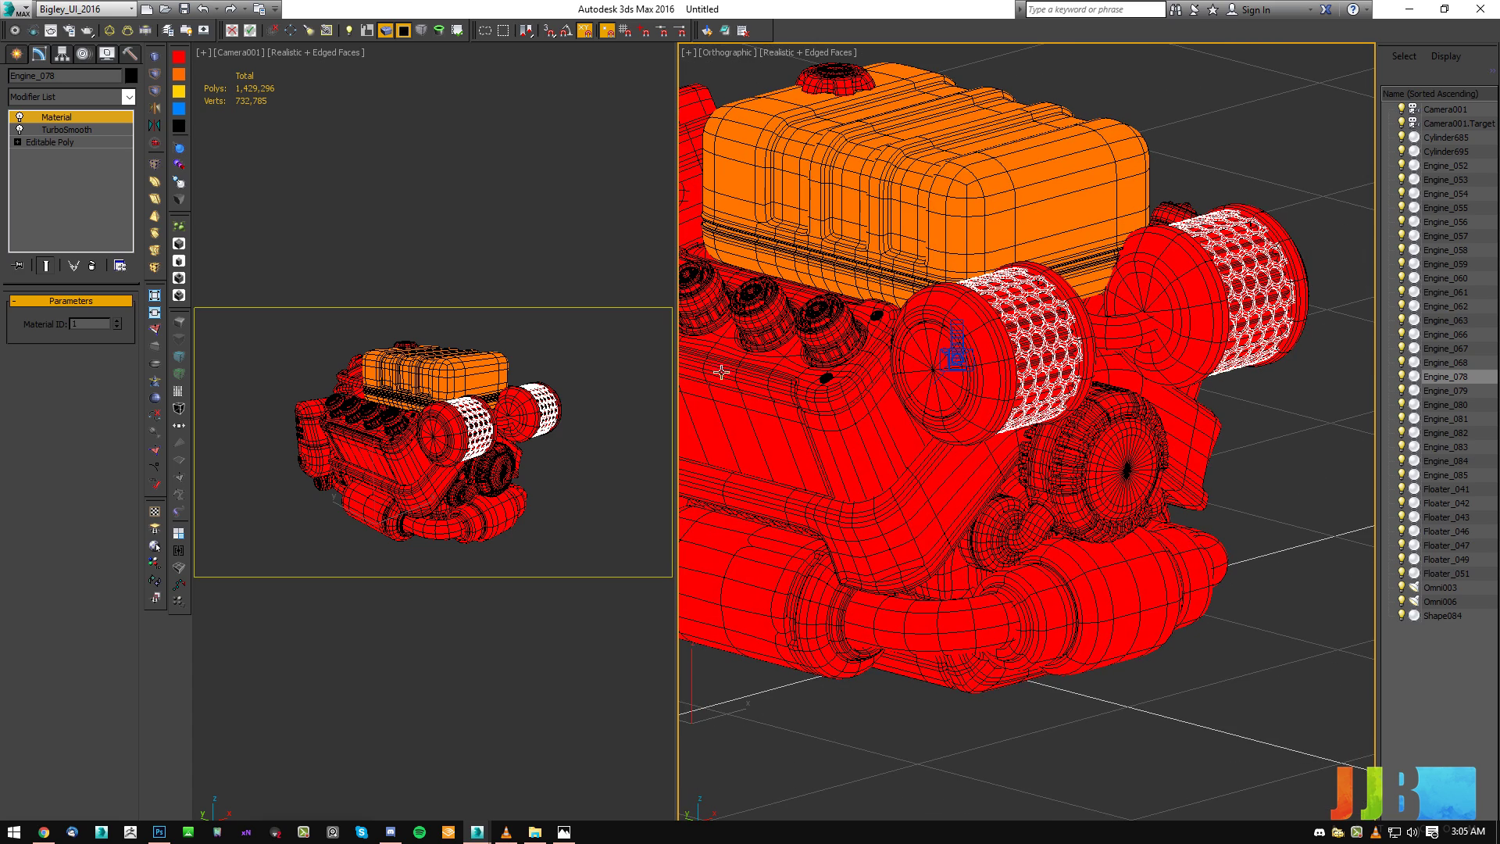
pyautogui.click(558, 353)
pyautogui.press('F4')
pyautogui.moveTo(1081, 303); pyautogui.dragTo(1073, 309, button='middle')
pyautogui.press('F4')
pyautogui.press('F4')
# Set the Material ID of the perforated sleeves around the two filters to 3.
pyautogui.click(1020, 355)
pyautogui.keyDown('alt'); pyautogui.moveTo(1018, 358); pyautogui.dragTo(961, 369, button='middle'); pyautogui.keyUp('alt')
pyautogui.click(119, 322)
pyautogui.click(118, 323)
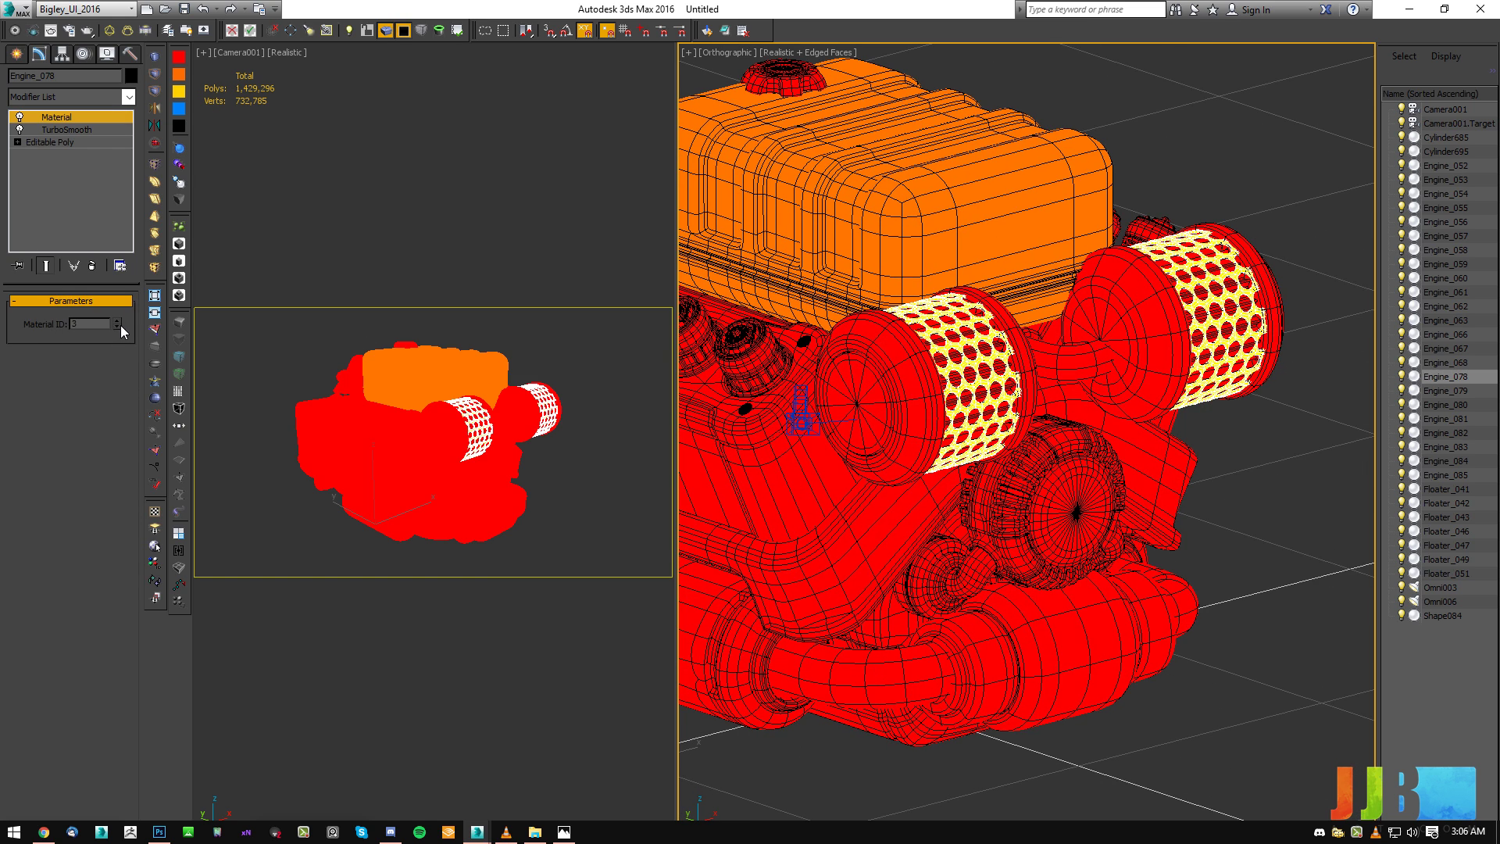
pyautogui.click(1180, 121)
# Set the Material ID of the angular trim piece below the engine's side cover to 4.
pyautogui.keyDown('alt'); pyautogui.moveTo(1015, 345); pyautogui.dragTo(937, 430, button='middle'); pyautogui.keyUp('alt')
pyautogui.click(853, 537)
pyautogui.keyDown('alt'); pyautogui.moveTo(853, 537); pyautogui.dragTo(897, 429, button='middle'); pyautogui.keyUp('alt')
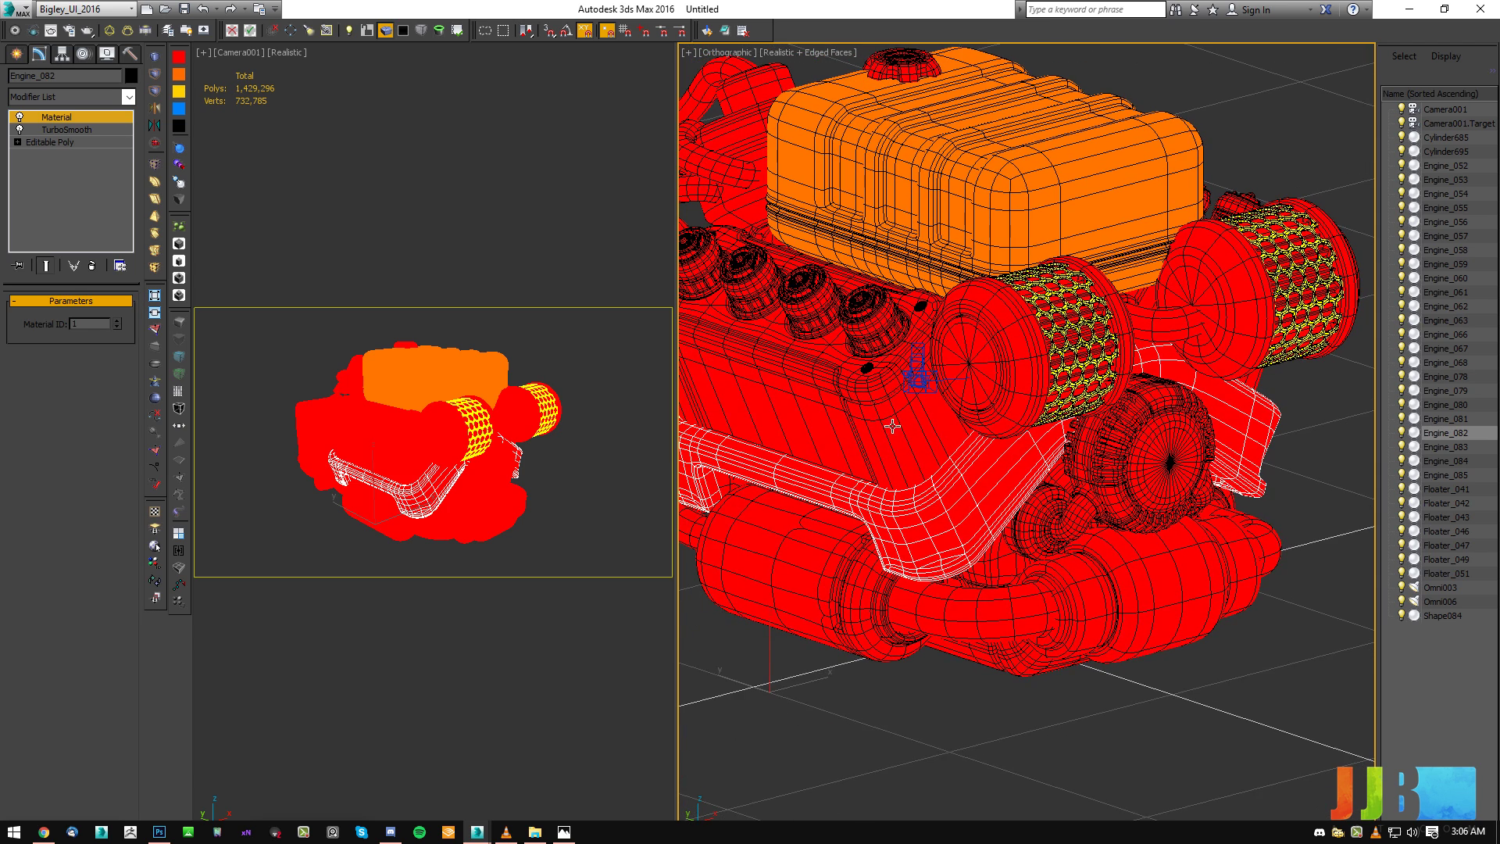
pyautogui.click(118, 321)
pyautogui.click(118, 321)
pyautogui.click(118, 322)
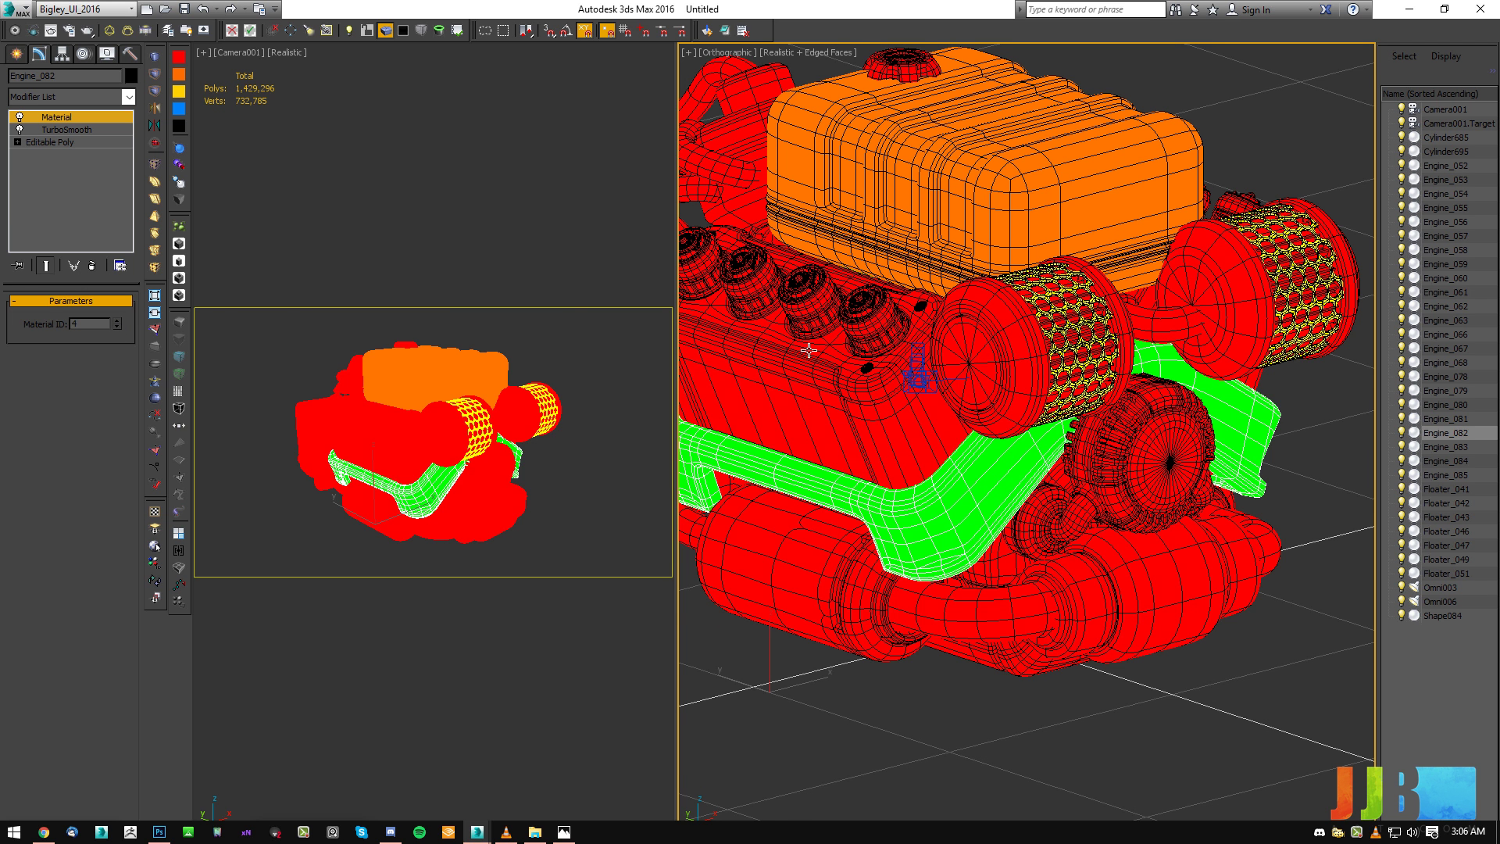
# Set the Material ID of the engine's side cover beneath the four round caps to 3.
pyautogui.click(764, 316)
pyautogui.moveTo(813, 333); pyautogui.dragTo(848, 331, button='middle')
pyautogui.click(118, 320)
pyautogui.click(118, 320)
pyautogui.click(117, 326)
pyautogui.click(117, 323)
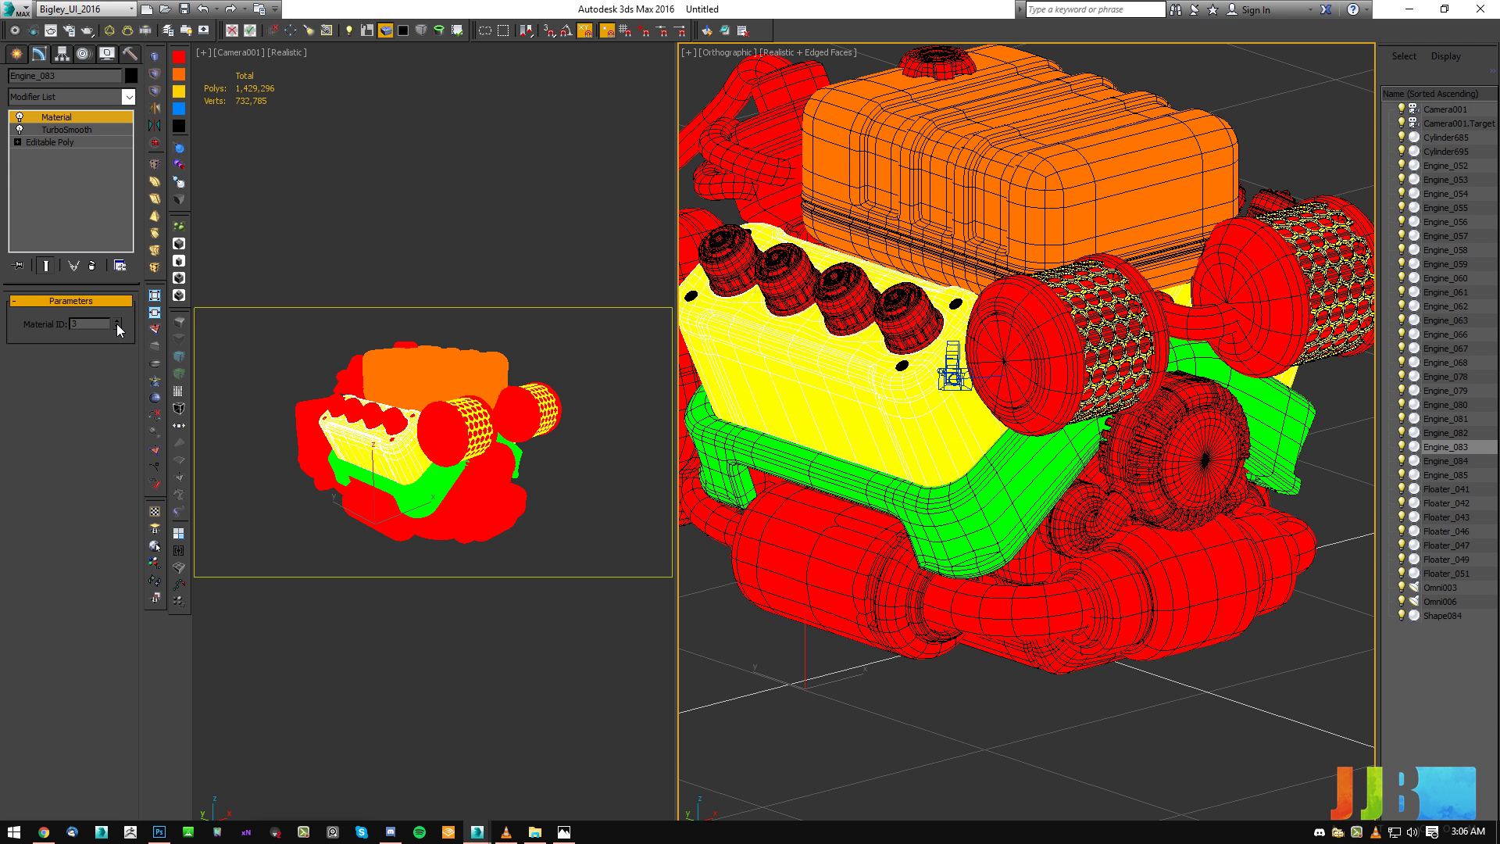
# Set the material ID of the ribbed cover beneath the four caps (Engine_083) to 7.
pyautogui.moveTo(115, 322); pyautogui.dragTo(114, 330)
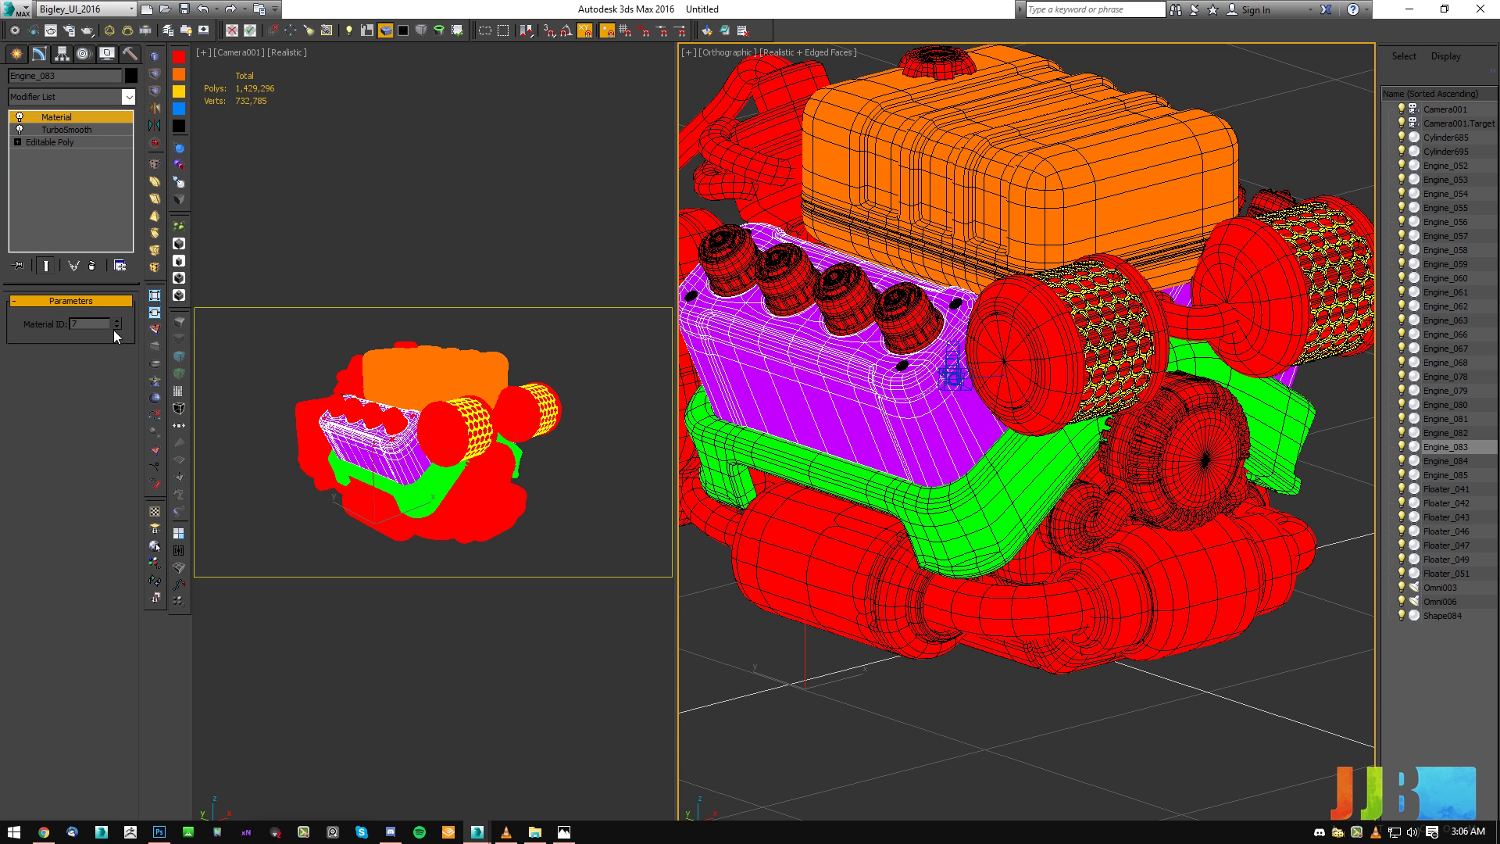
pyautogui.scroll(-5, 999, 441)
pyautogui.click(858, 597)
# Set the material ID of the round pulley wheel below the air filters (Shape084) to 18.
pyautogui.moveTo(900, 415)
pyautogui.mouseDown(button='middle')
pyautogui.moveTo(953, 462)
pyautogui.moveTo(919, 428)
pyautogui.mouseUp(button='middle')
pyautogui.scroll(1, 919, 428)
pyautogui.scroll(2, 919, 428)
pyautogui.click(1148, 470)
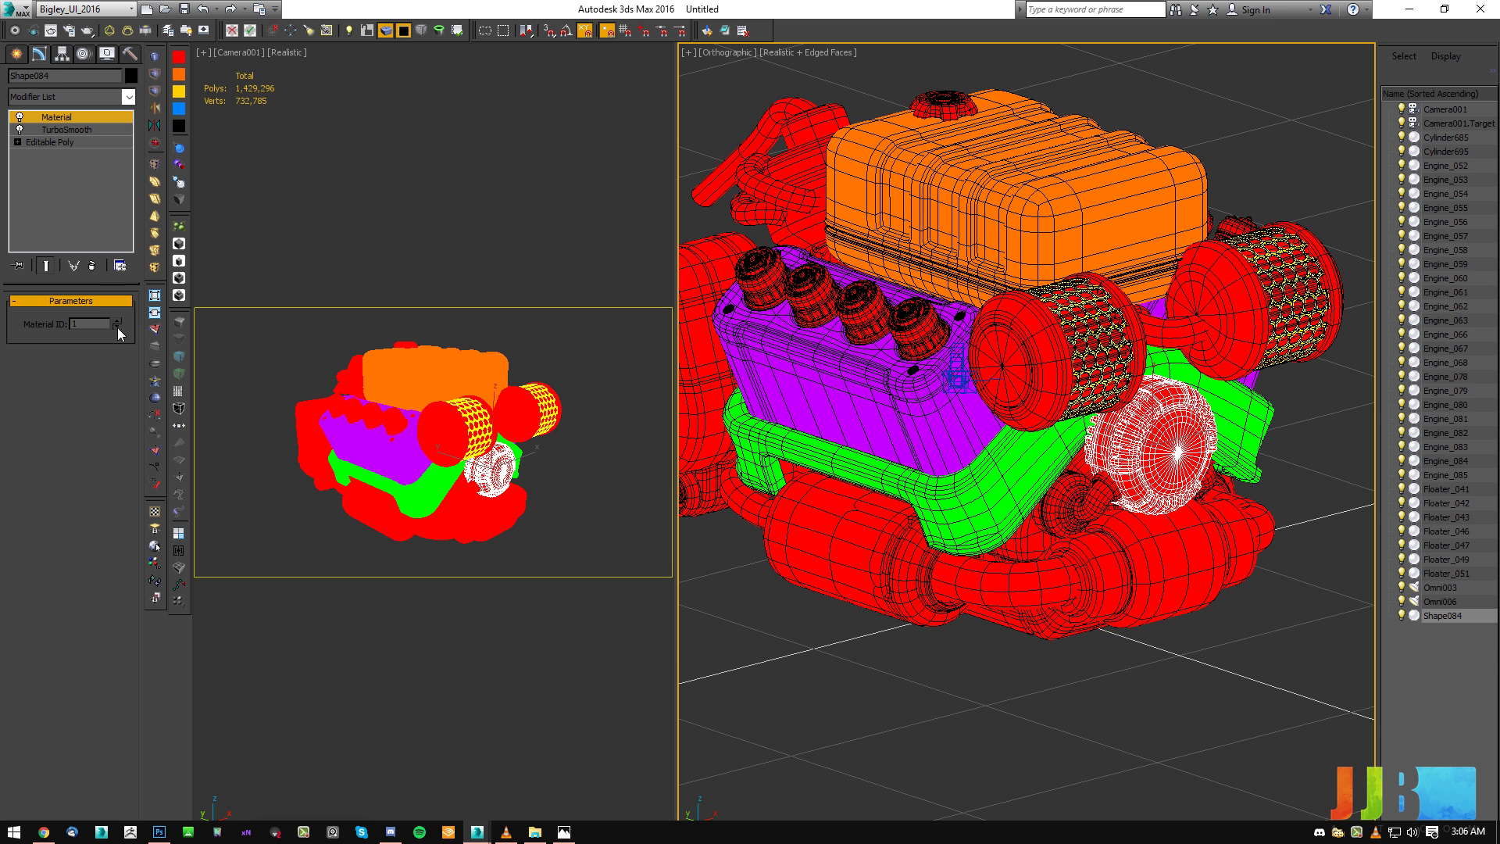
pyautogui.moveTo(116, 322); pyautogui.dragTo(130, 307)
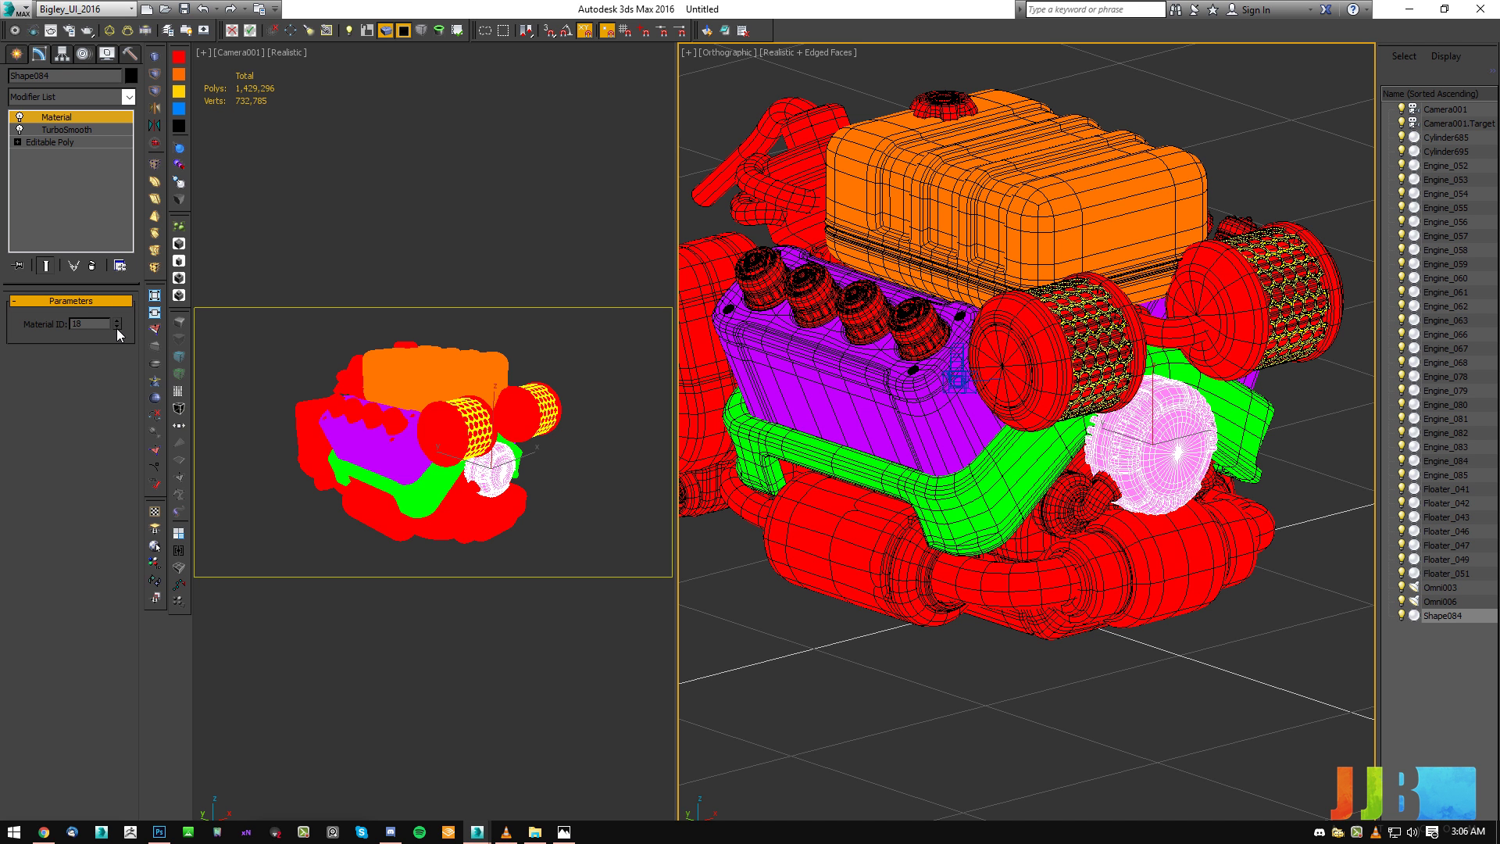
pyautogui.click(1020, 714)
pyautogui.press('F4')
pyautogui.press('F4')
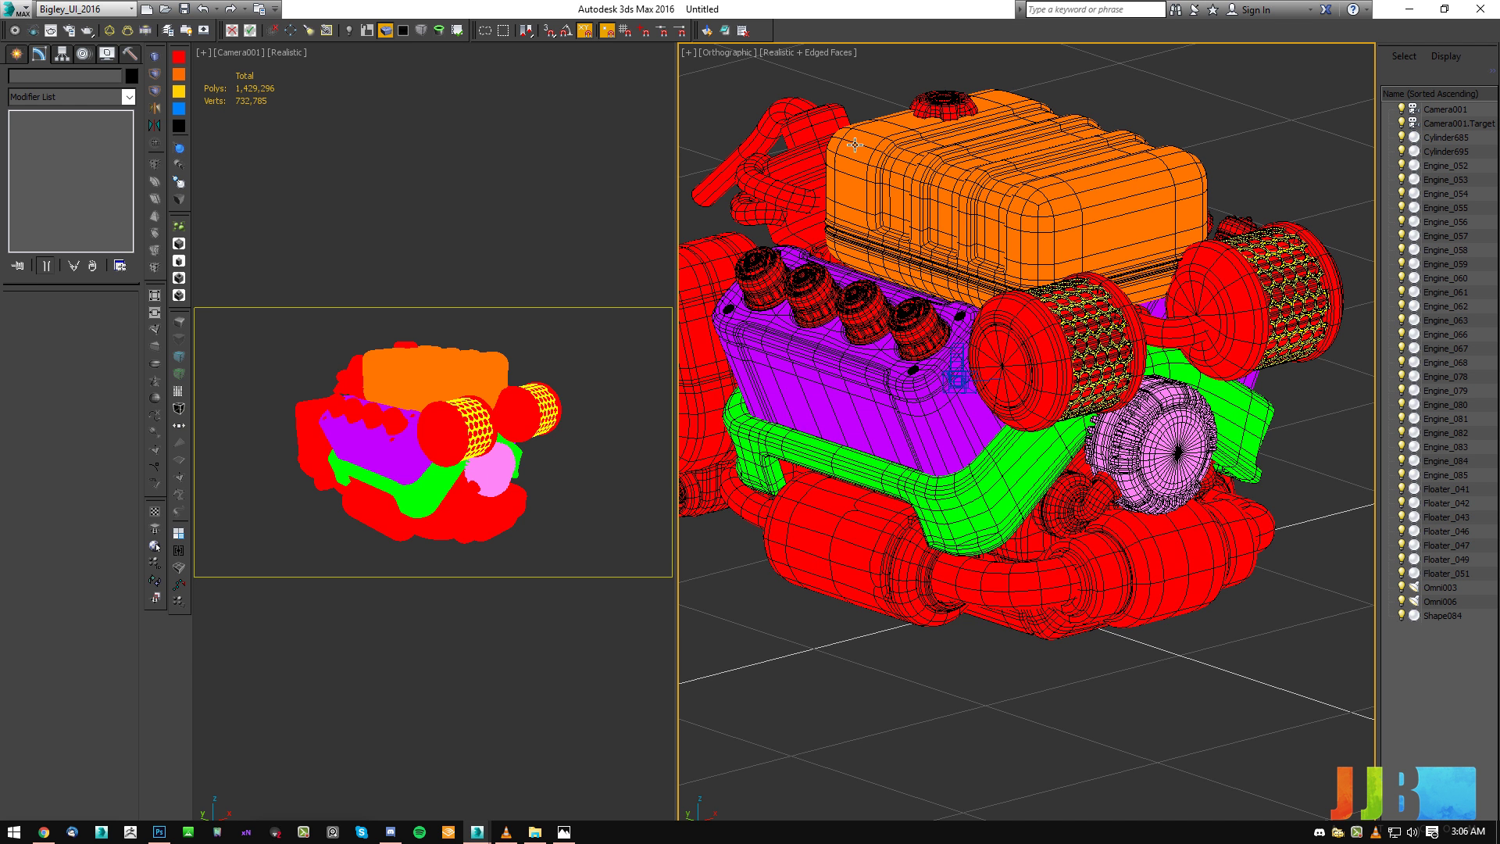
# Compare material IDs on the bent pipes behind the orange tank (Engine_068) and settle on ID 5.
pyautogui.click(787, 181)
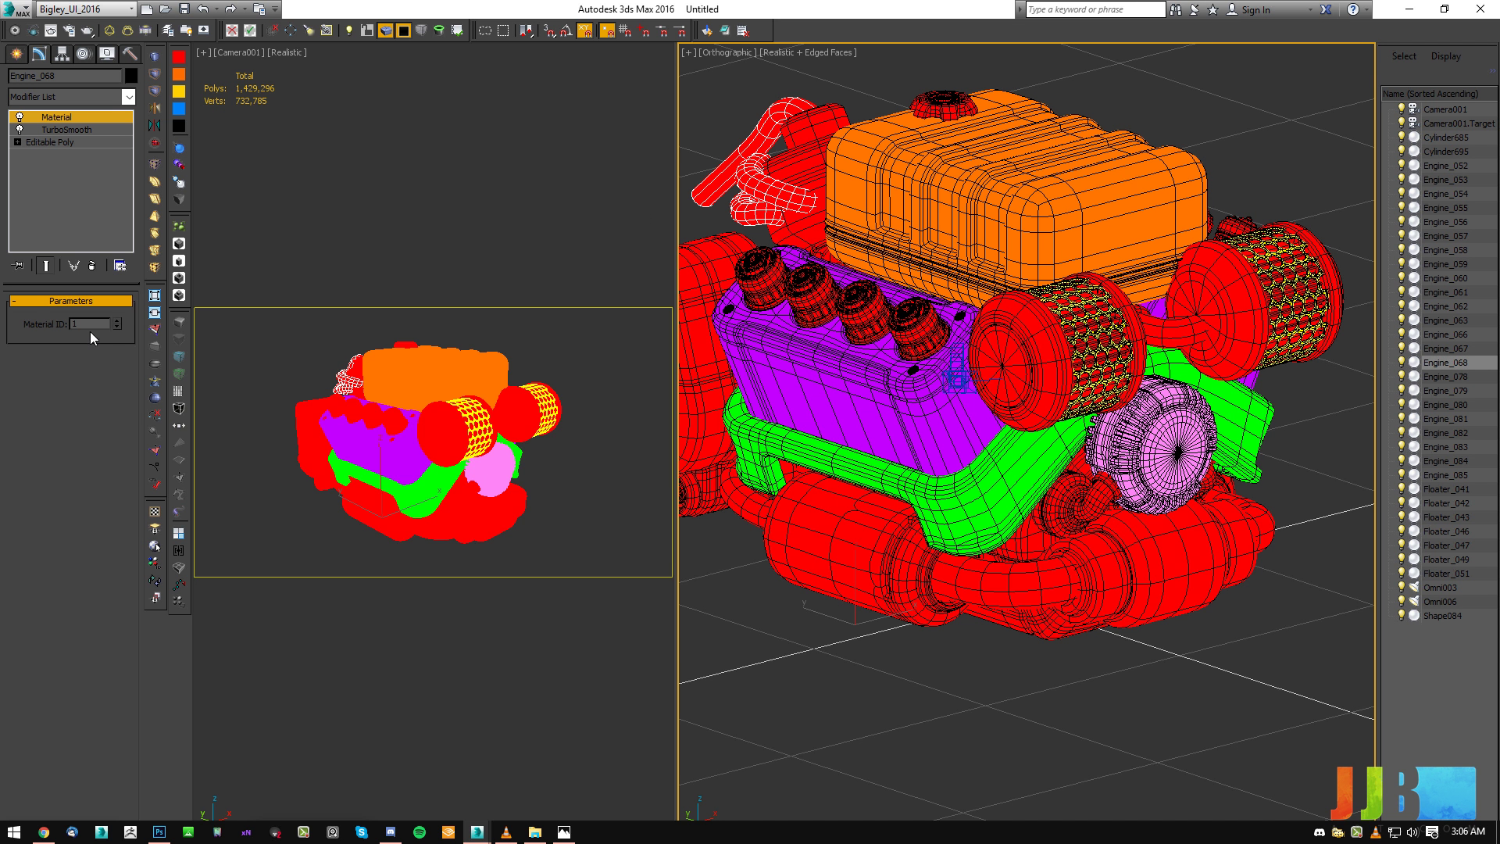
pyautogui.click(117, 320)
pyautogui.click(117, 320)
pyautogui.click(117, 320)
pyautogui.click(116, 321)
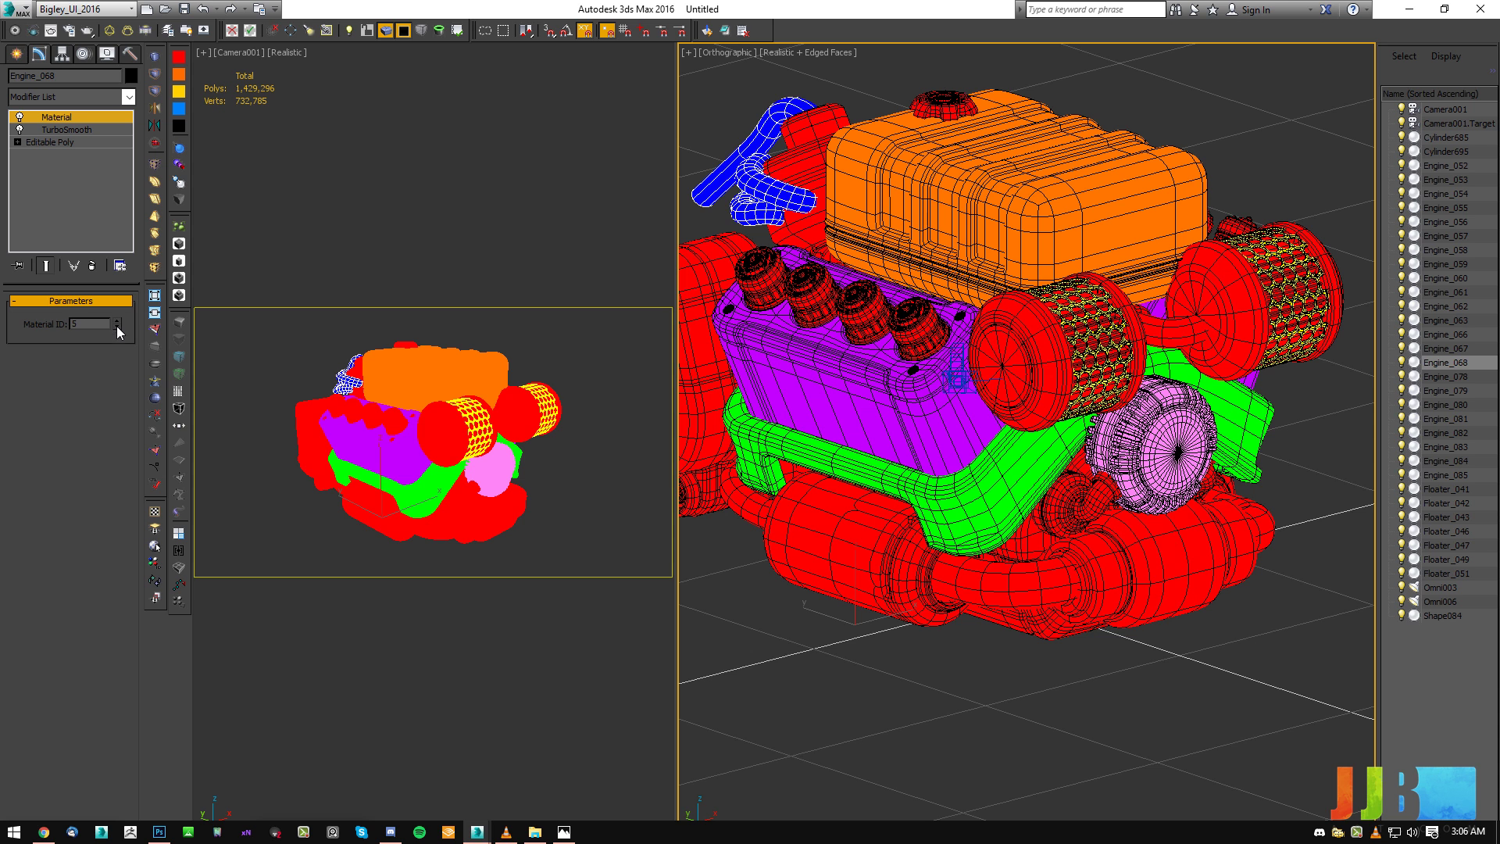
pyautogui.click(117, 326)
pyautogui.click(117, 327)
pyautogui.click(117, 326)
pyautogui.click(117, 320)
pyautogui.click(117, 320)
pyautogui.click(117, 326)
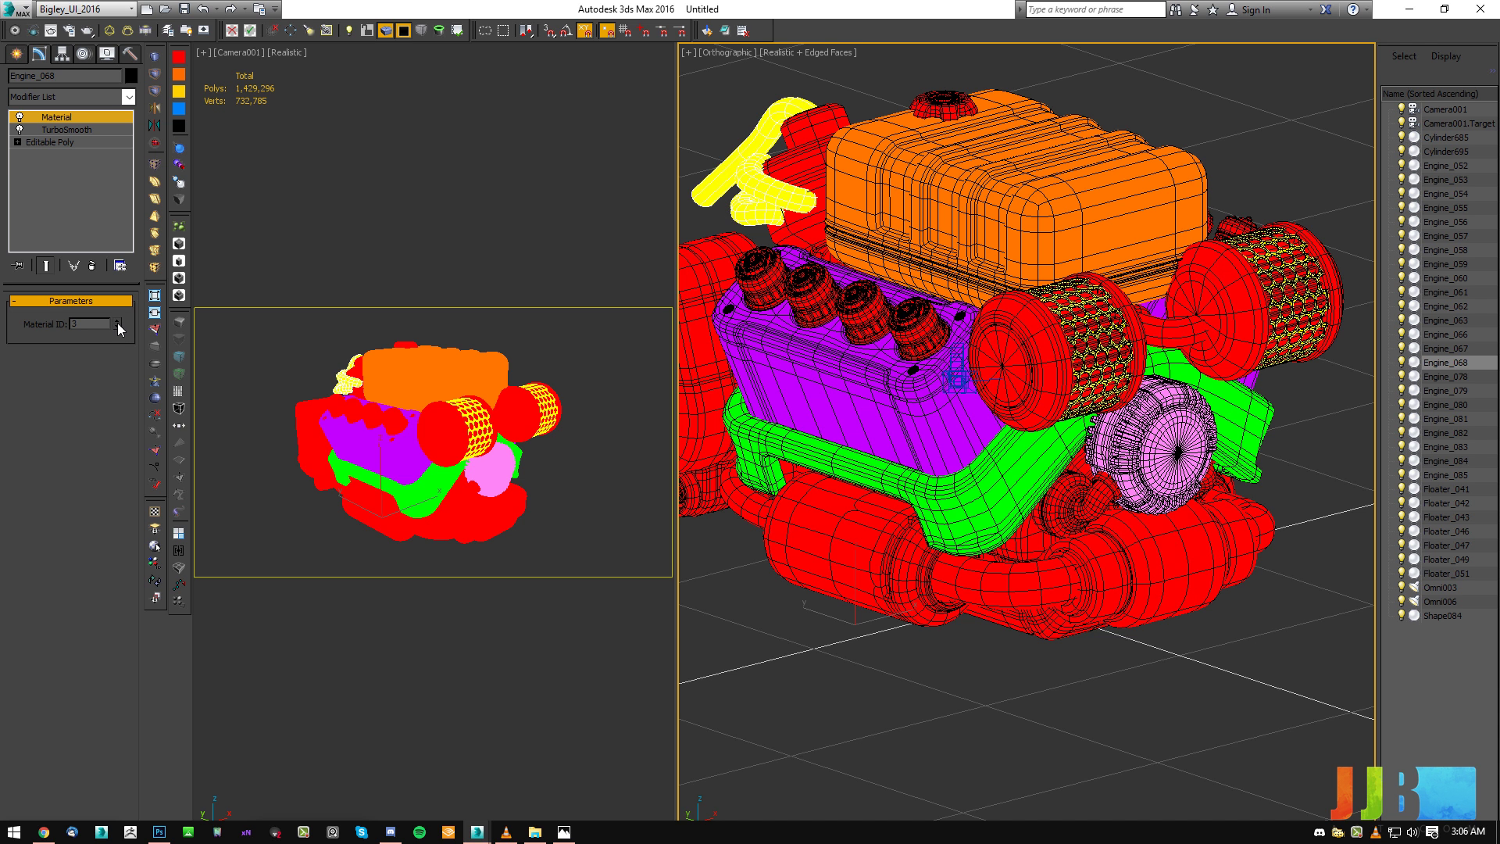
pyautogui.moveTo(118, 320)
pyautogui.mouseDown()
pyautogui.moveTo(123, 285)
pyautogui.moveTo(123, 308)
pyautogui.mouseUp()
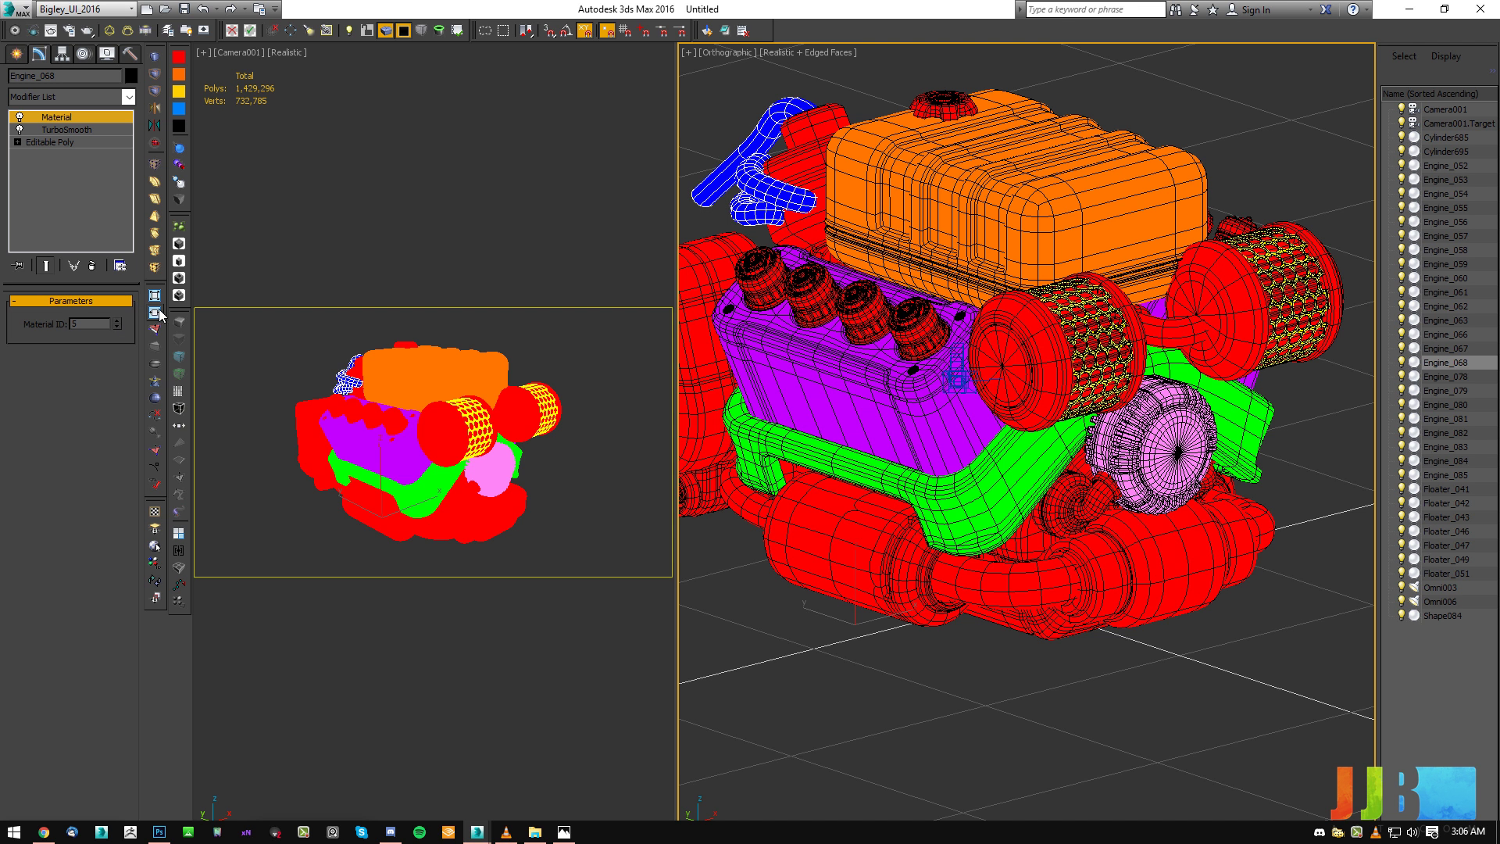
# Set the material ID of the lower front canister (Engine_067) to 16 and of the lower side canister (Engine_059) to 29.
pyautogui.click(1176, 547)
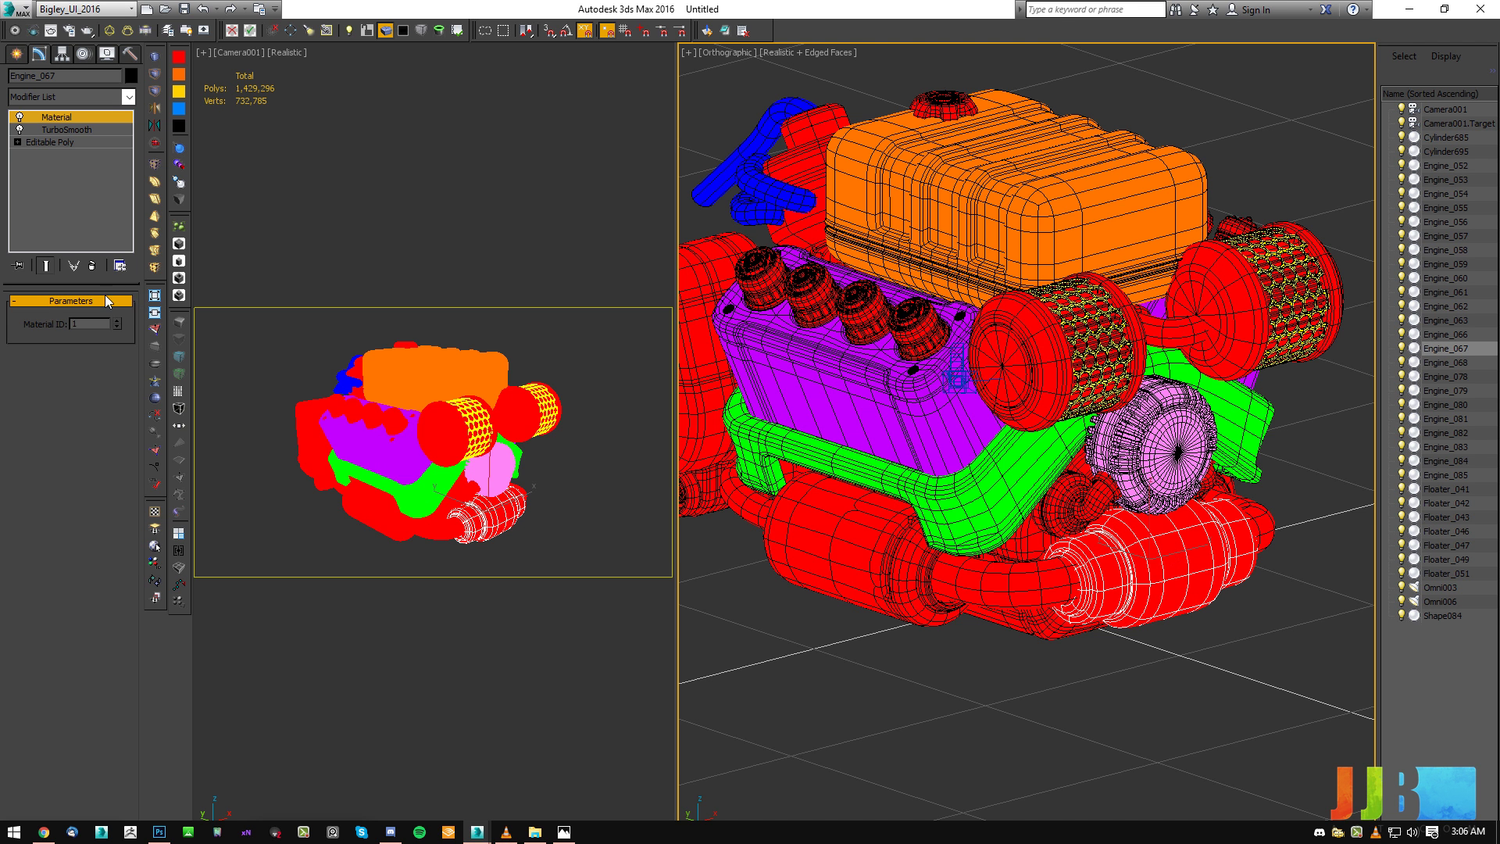
pyautogui.moveTo(119, 322); pyautogui.dragTo(141, 206)
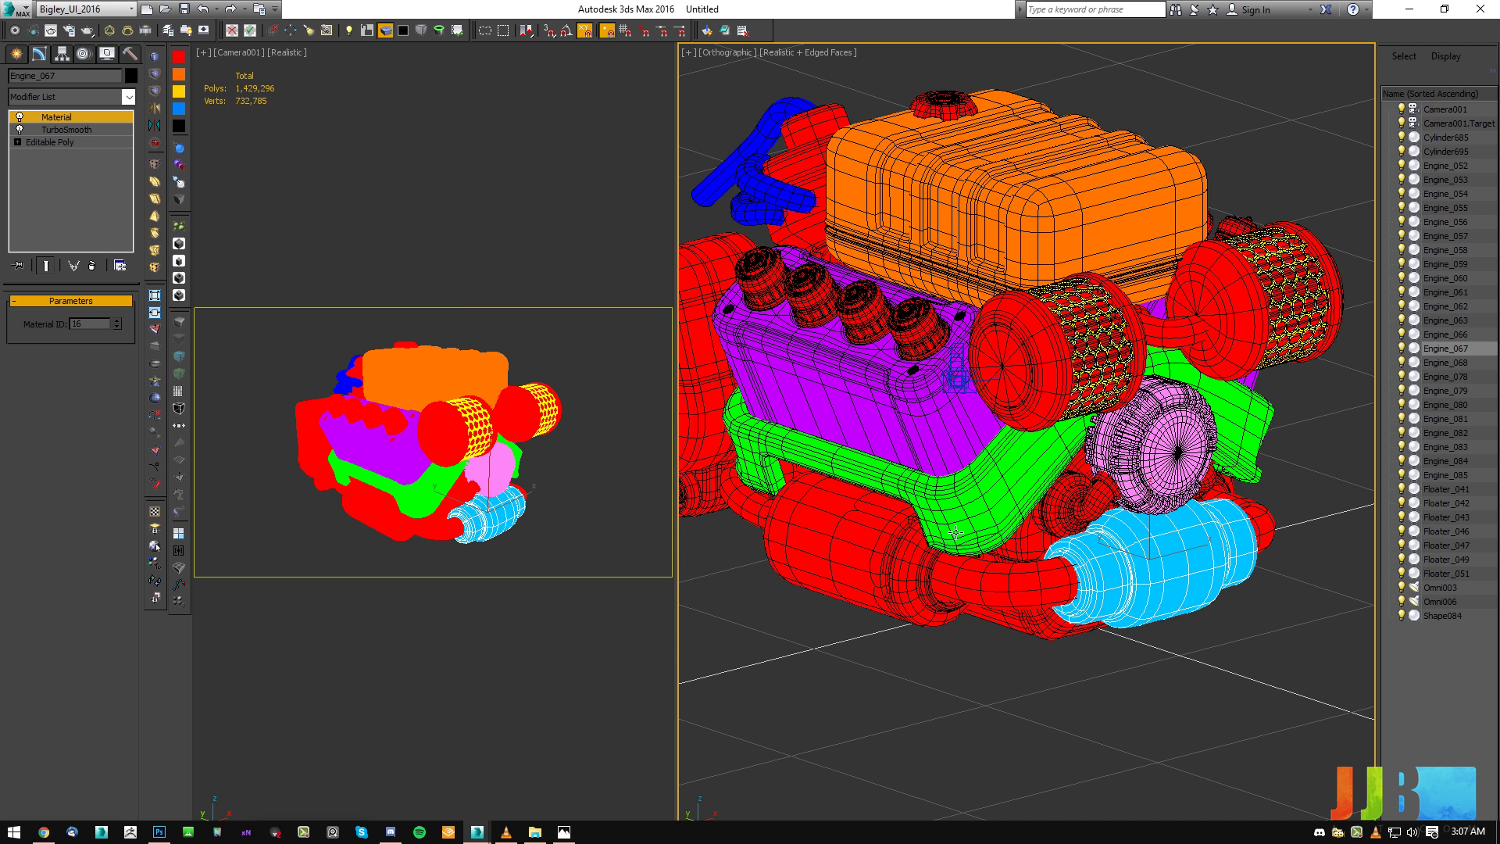
pyautogui.click(908, 563)
pyautogui.moveTo(117, 323); pyautogui.dragTo(121, 102)
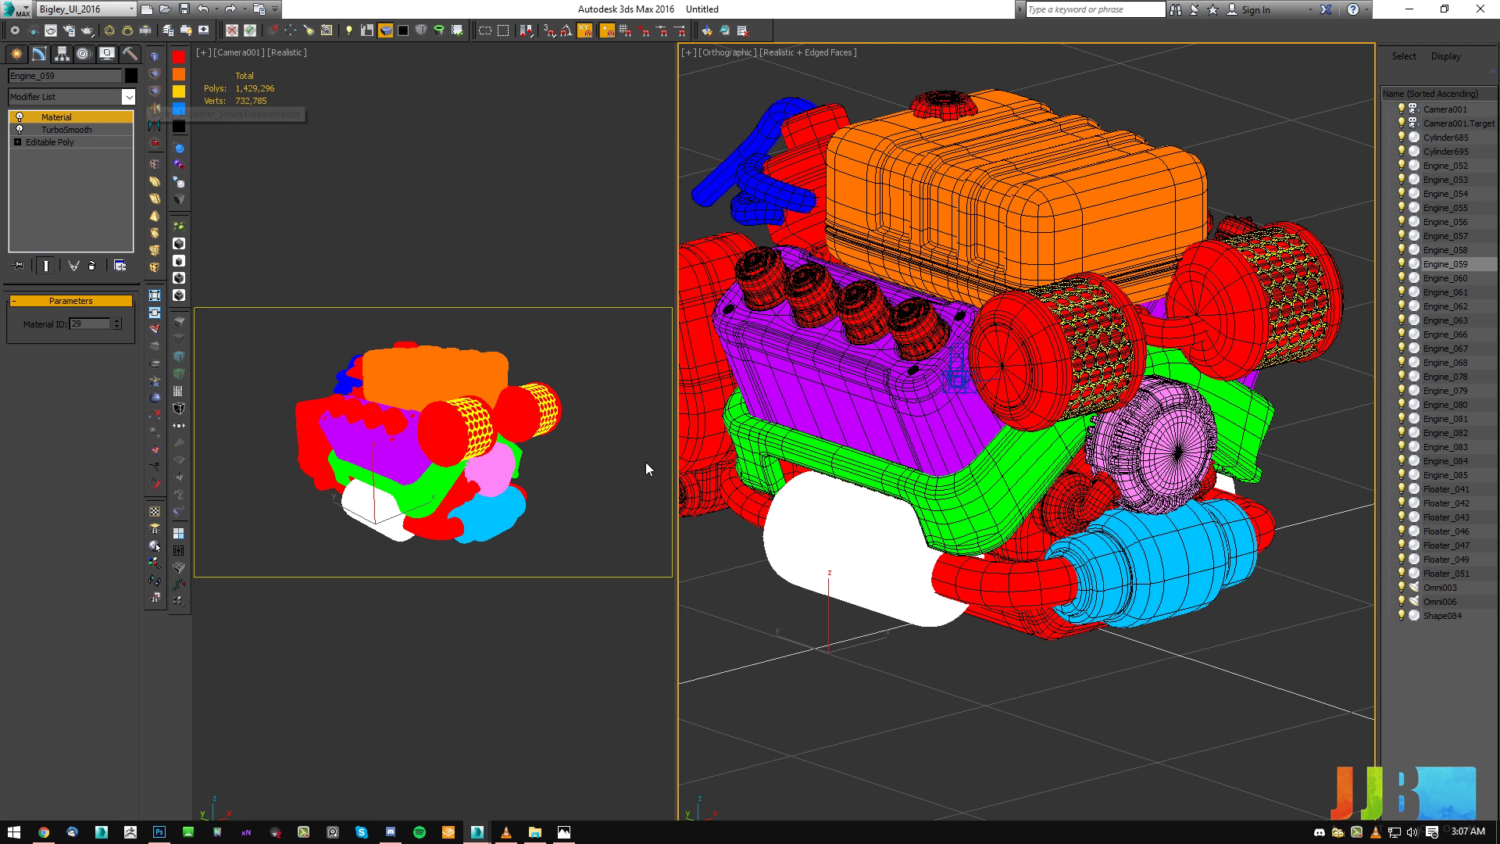
# Set the material ID of the engine block between the two lower canisters (Engine_053) to 3.
pyautogui.click(1008, 615)
pyautogui.moveTo(117, 322)
pyautogui.mouseDown()
pyautogui.moveTo(130, 136)
pyautogui.moveTo(131, 310)
pyautogui.mouseUp()
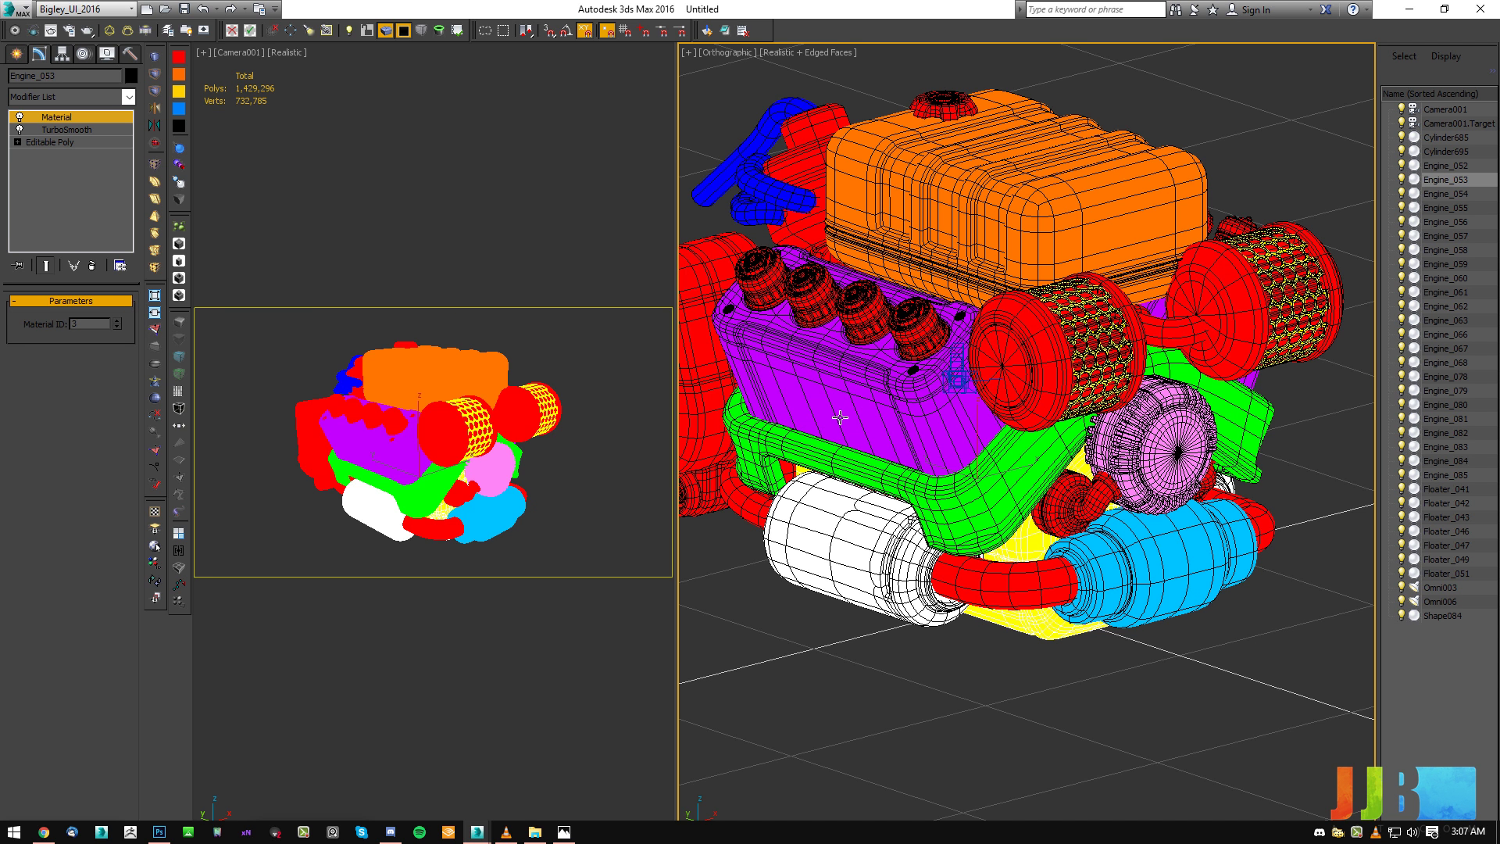
pyautogui.click(1001, 371)
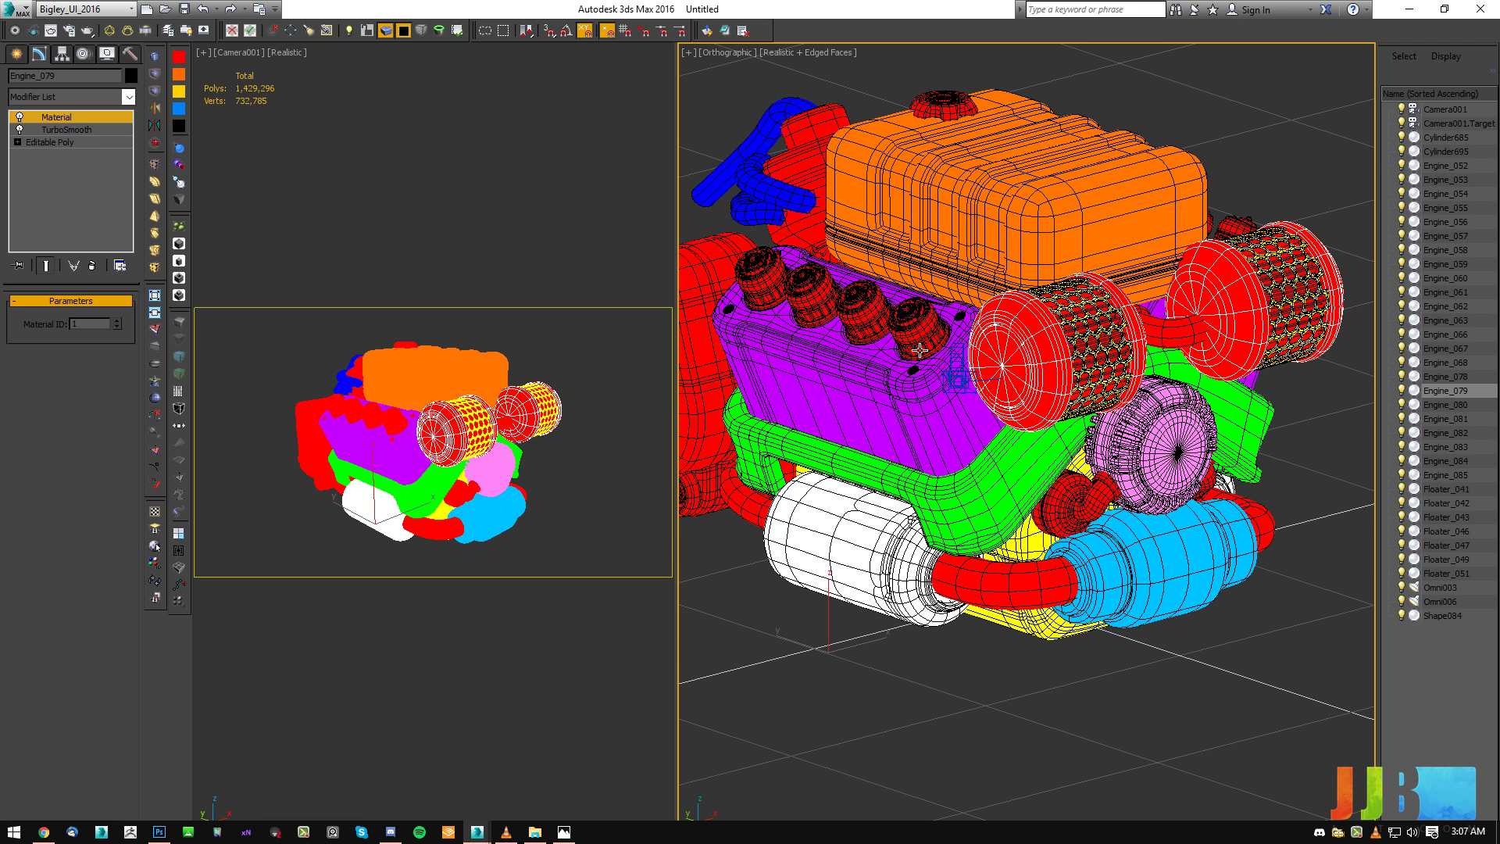
pyautogui.click(823, 686)
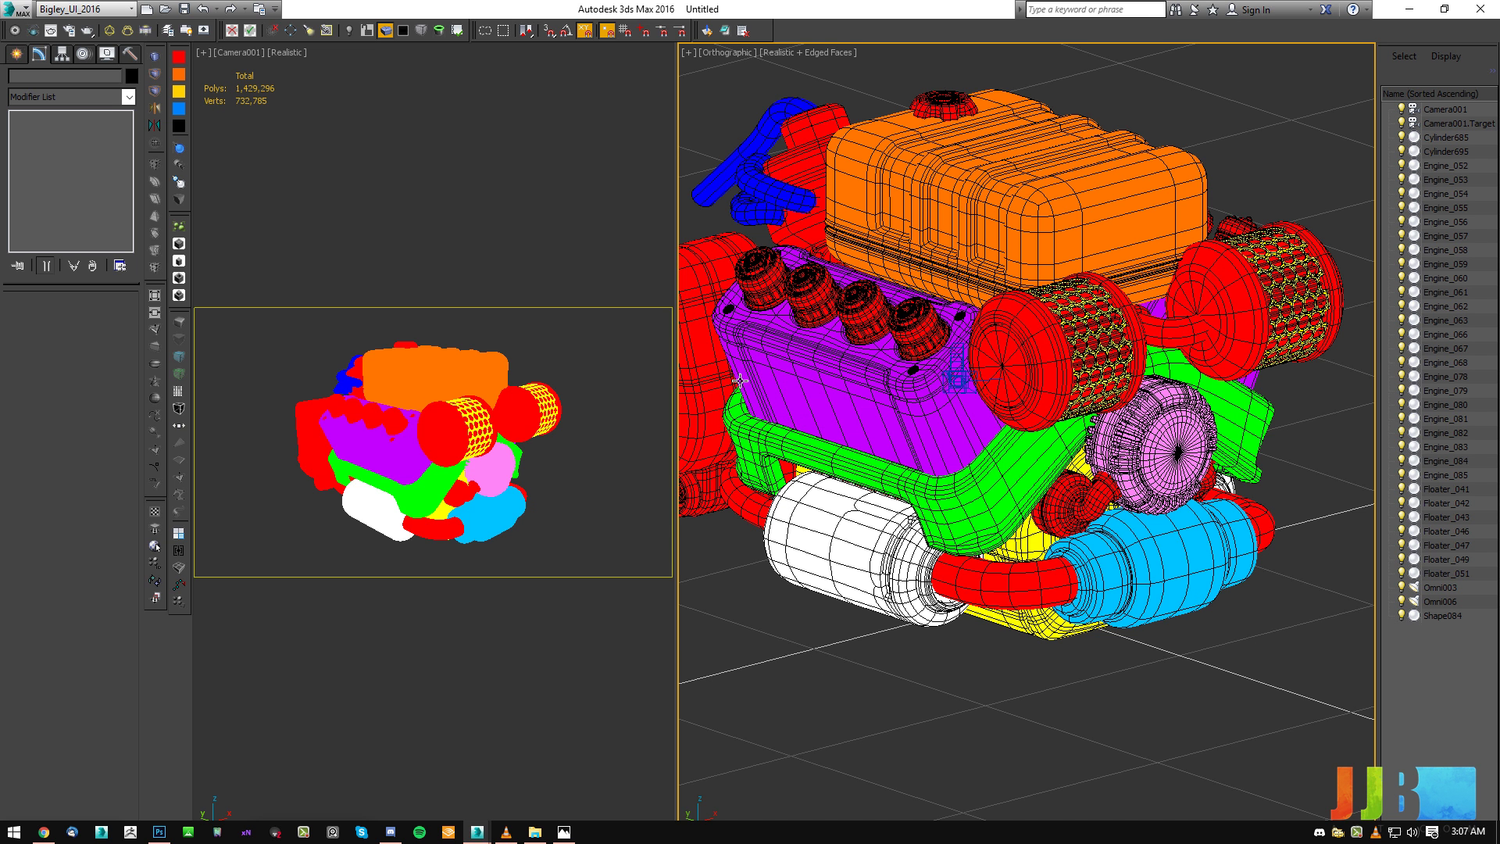
# Set the material ID of the tall rounded housing at the engine's far end (Engine_052) to 16.
pyautogui.moveTo(741, 387); pyautogui.dragTo(881, 424, button='middle')
pyautogui.click(823, 451)
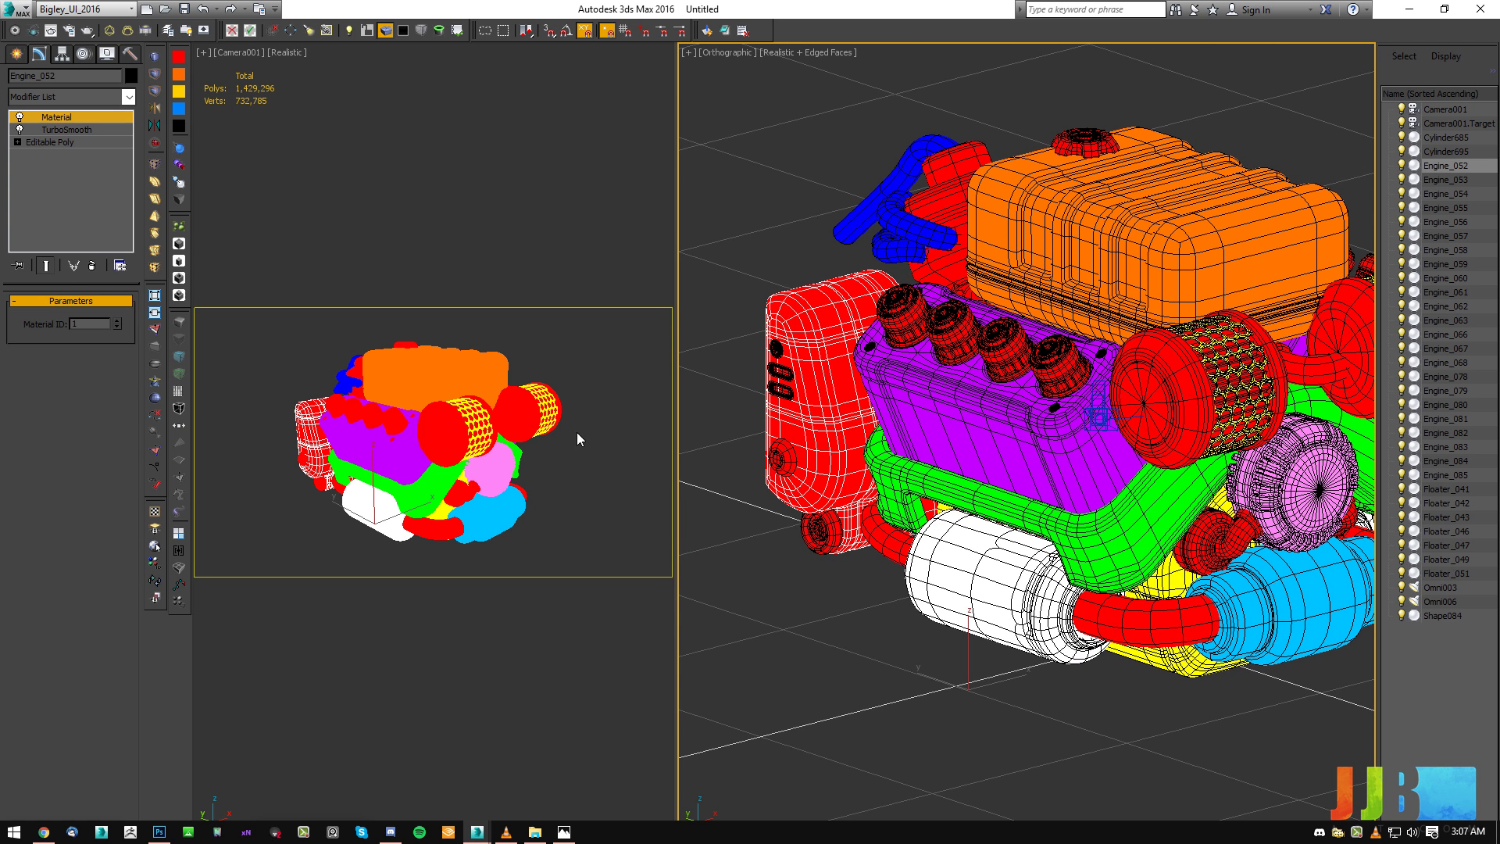
pyautogui.moveTo(116, 327); pyautogui.dragTo(167, 207)
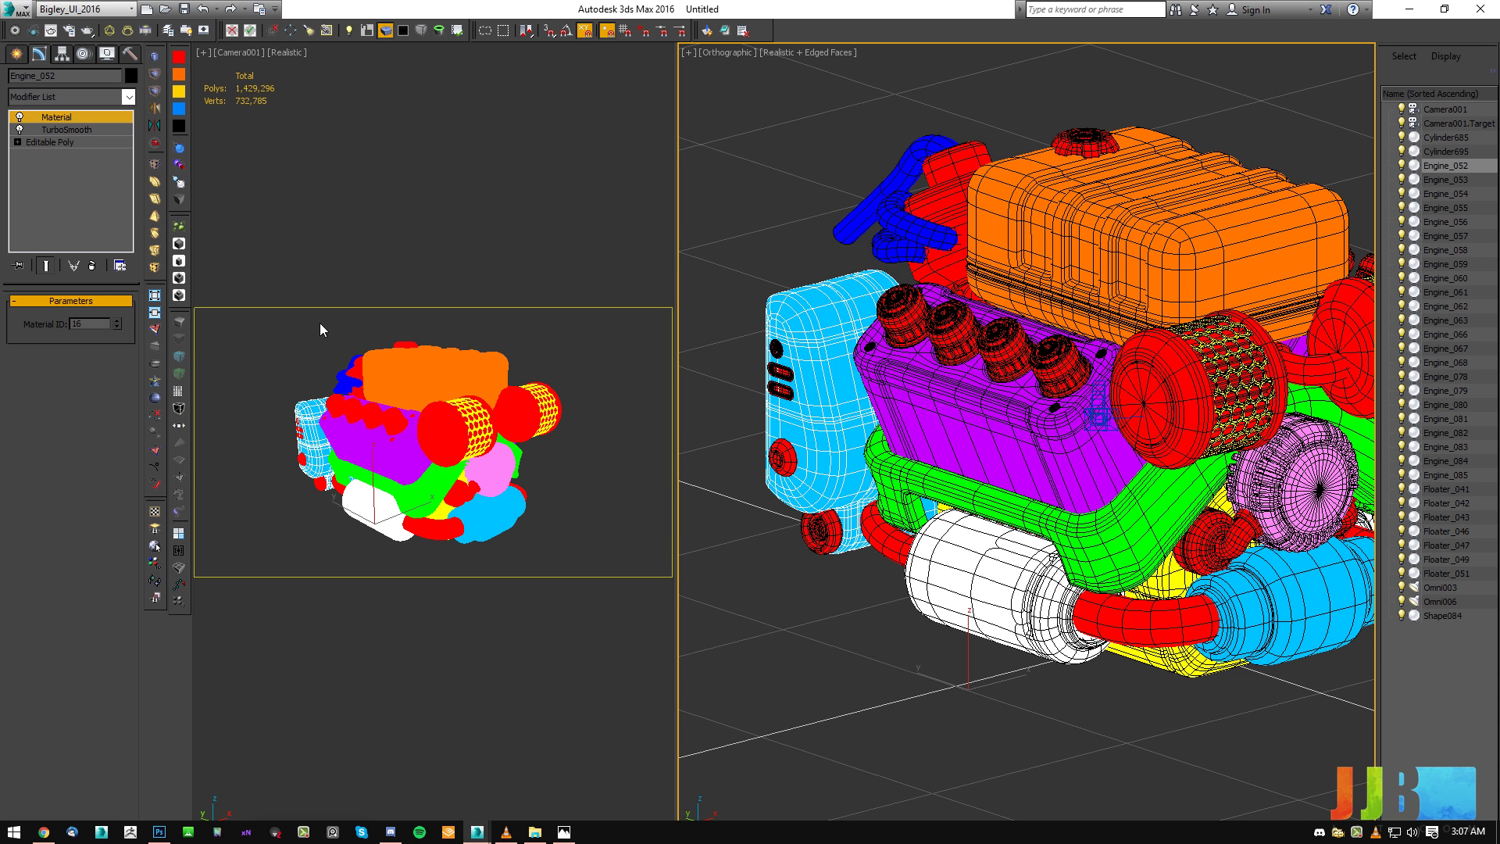
# Set the material ID of the row of four caps (Engine_080) to 34.
pyautogui.moveTo(1176, 428); pyautogui.dragTo(1099, 425, button='middle')
pyautogui.scroll(-1, 1100, 425)
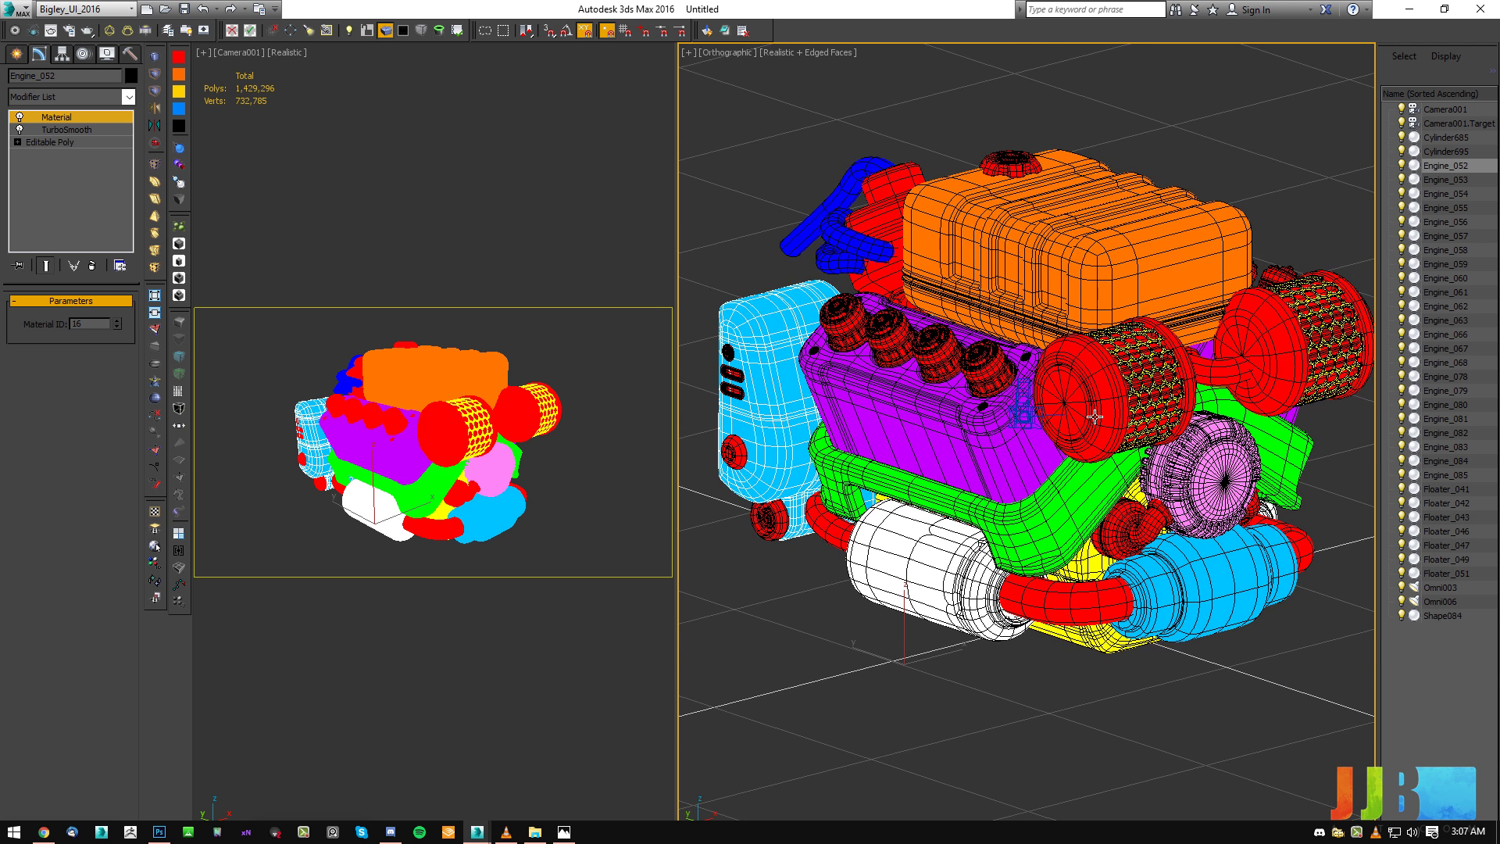
pyautogui.click(954, 355)
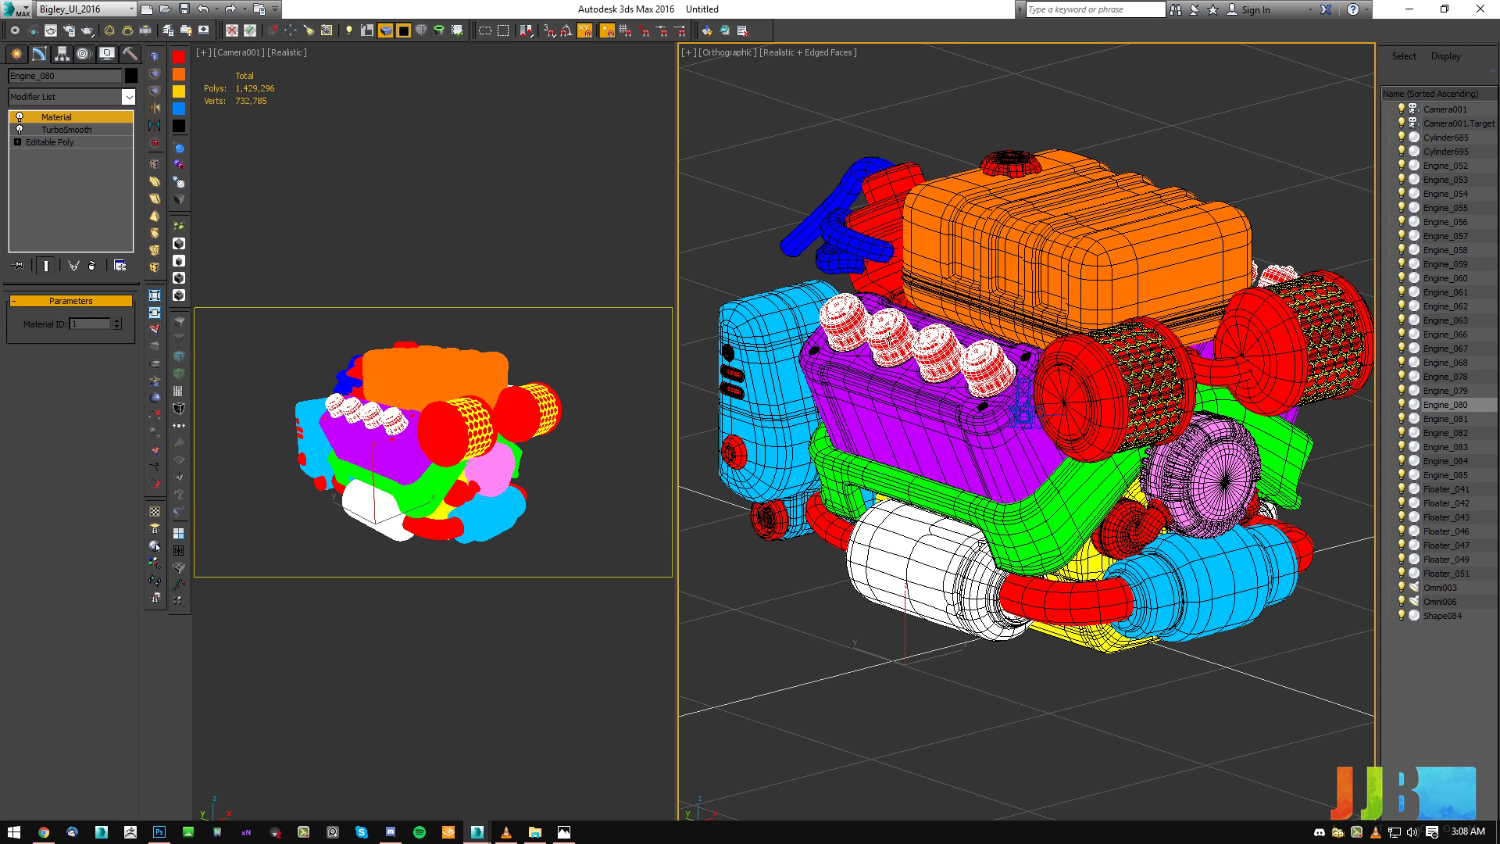
pyautogui.moveTo(116, 323); pyautogui.dragTo(151, 86)
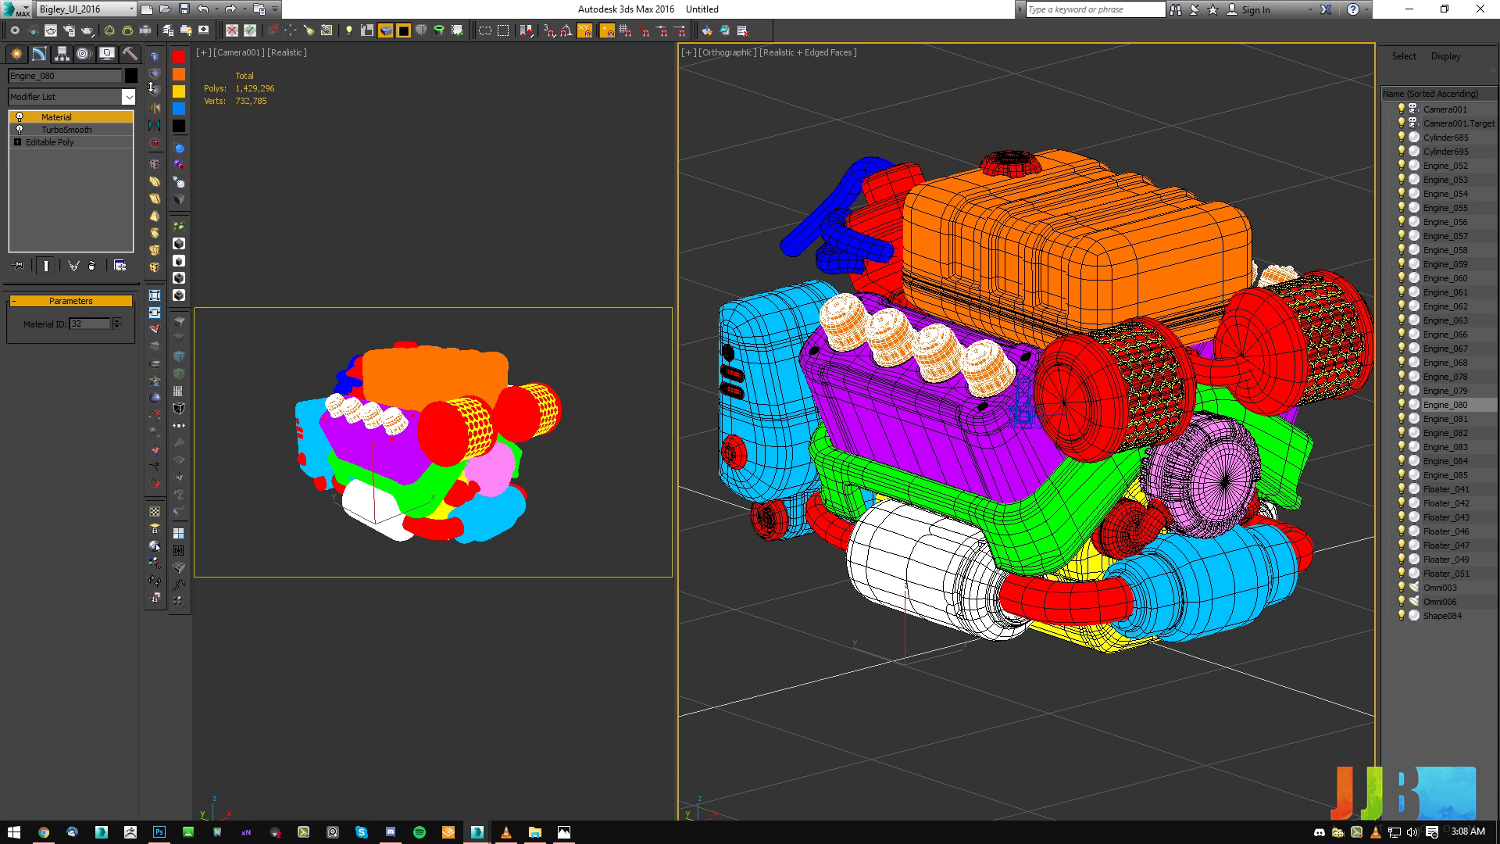
pyautogui.moveTo(154, 70); pyautogui.dragTo(154, 71)
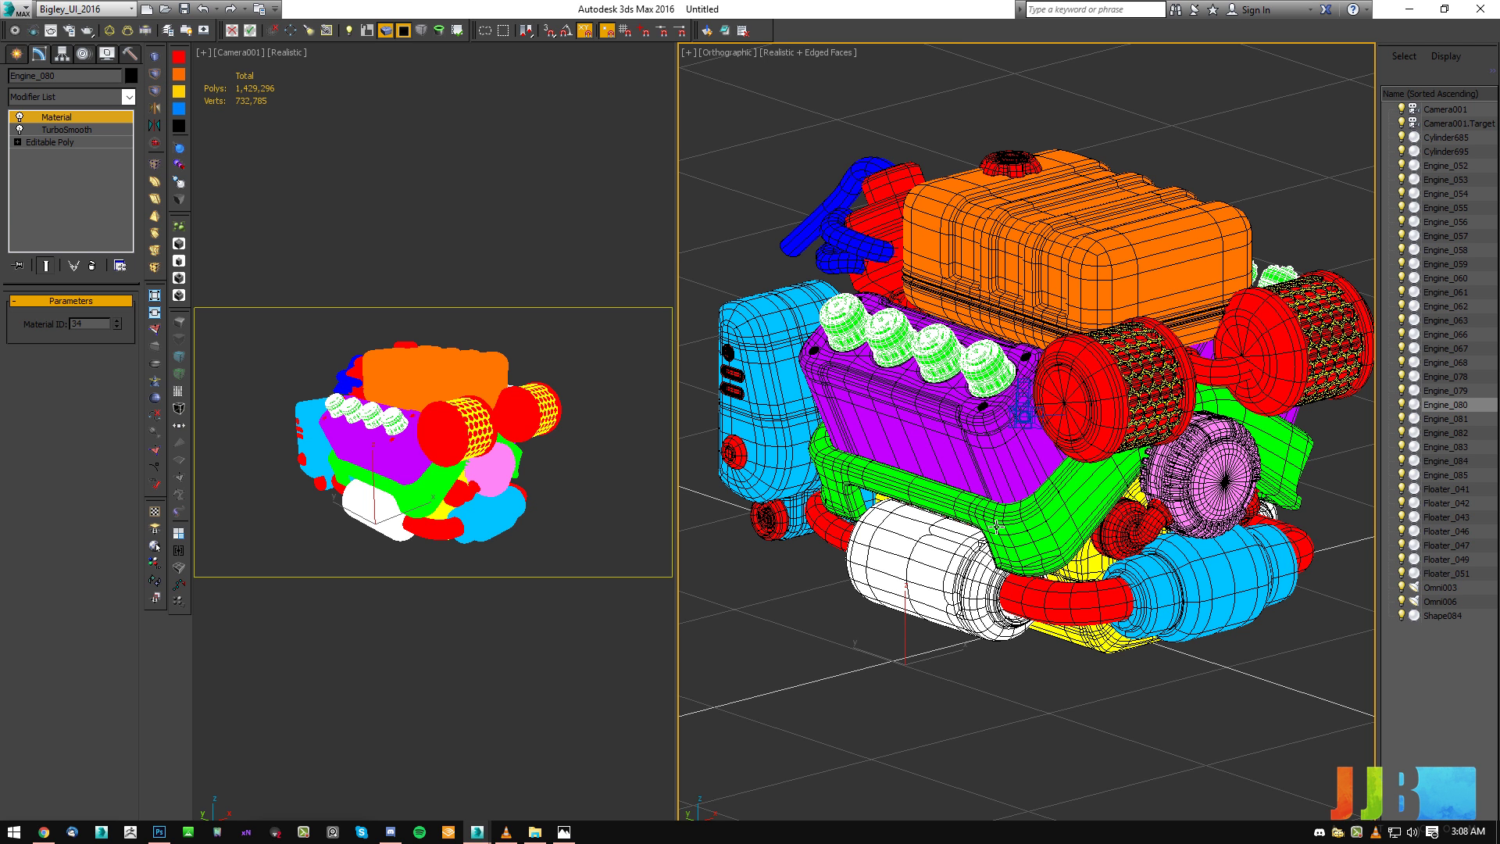
pyautogui.click(953, 731)
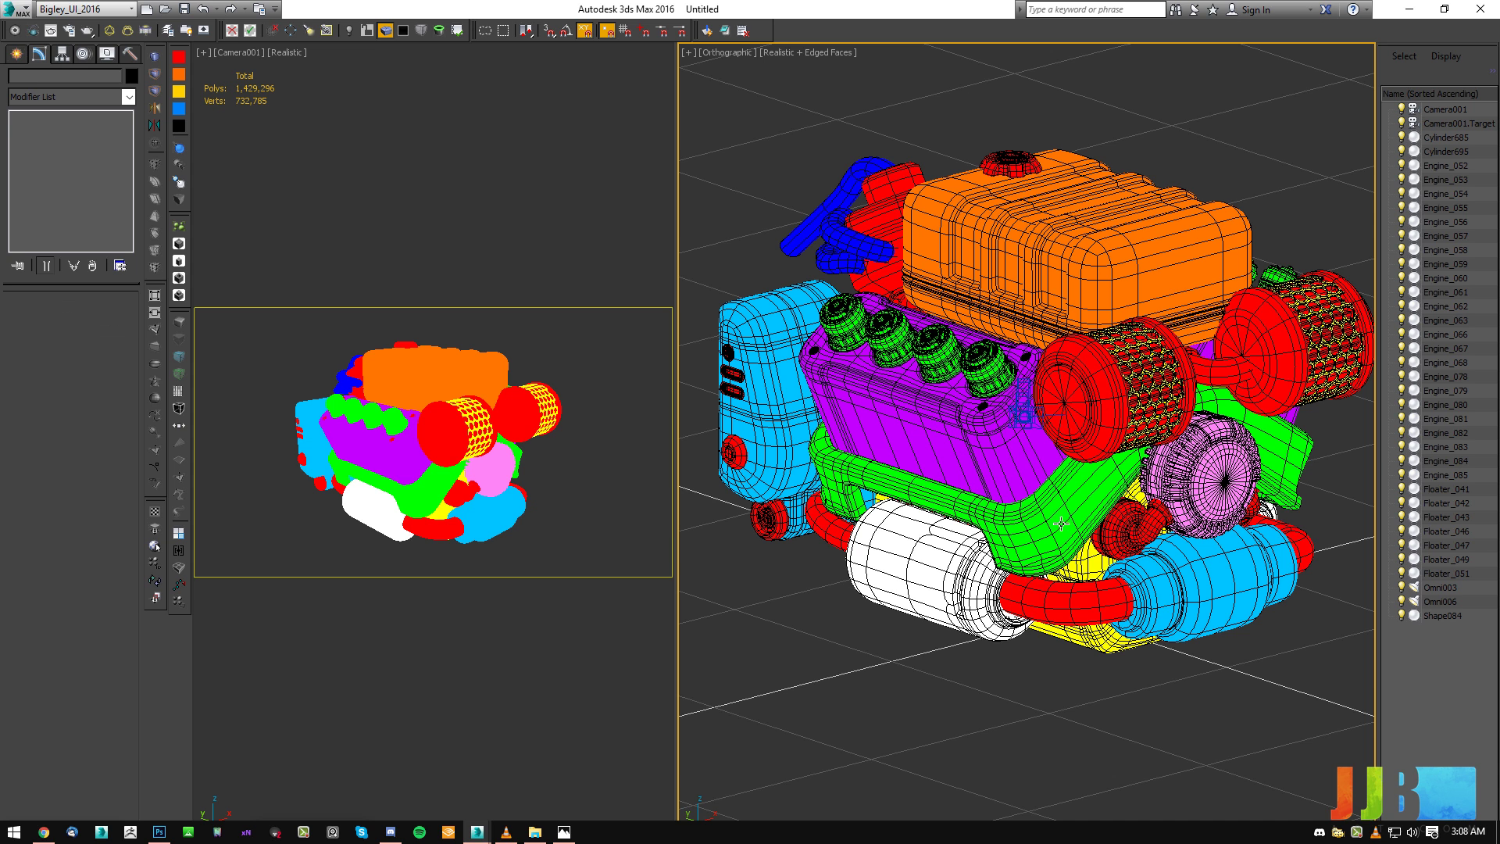
# Set the material ID of the pipe joining the air filters (Engine_081) to 26 and give Engine_058 a yellow ID.
pyautogui.click(1199, 358)
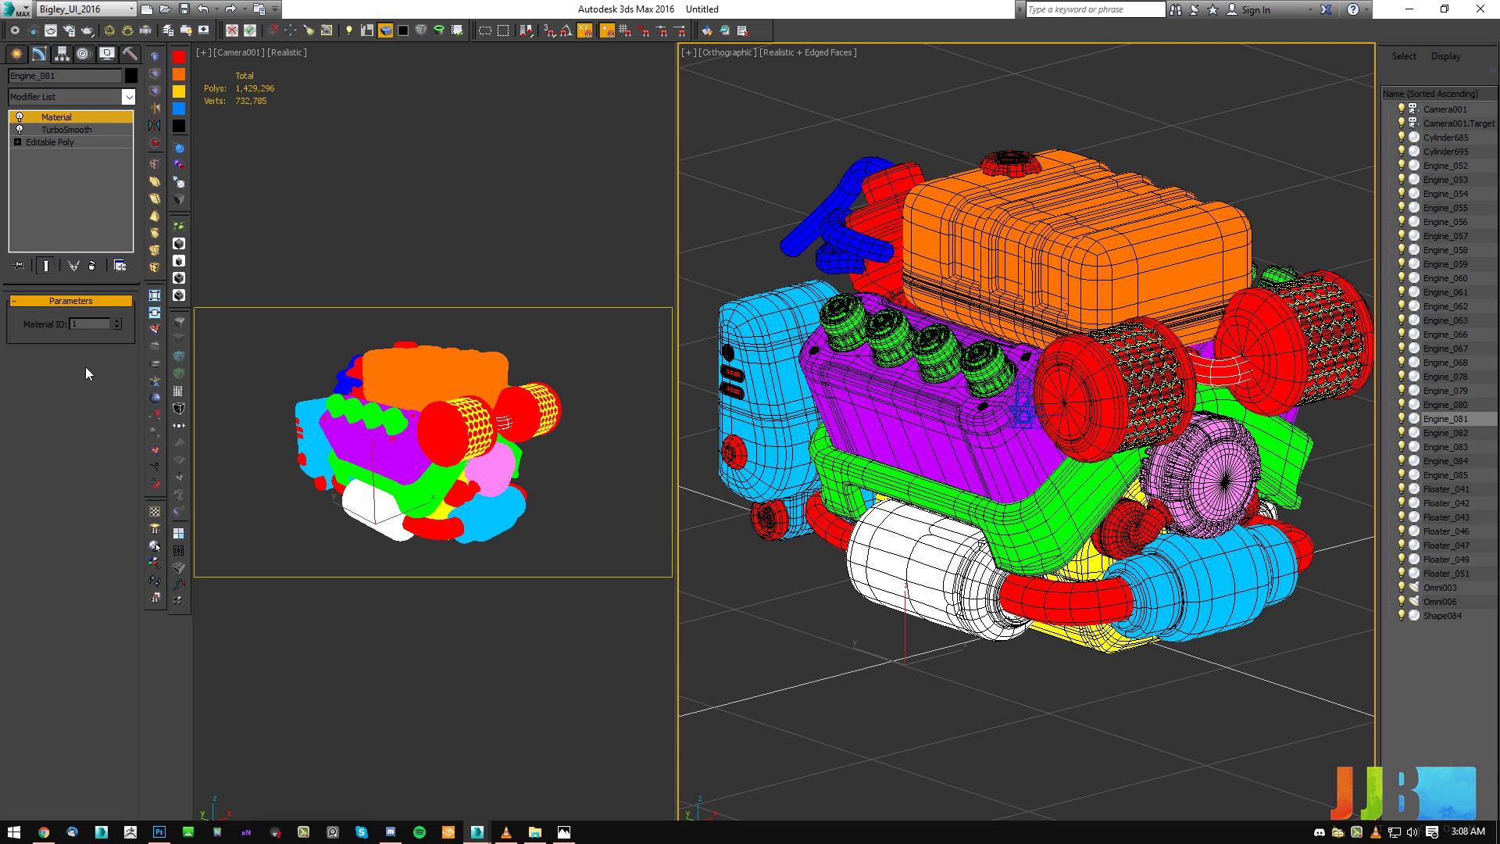
pyautogui.moveTo(120, 330); pyautogui.dragTo(115, 312)
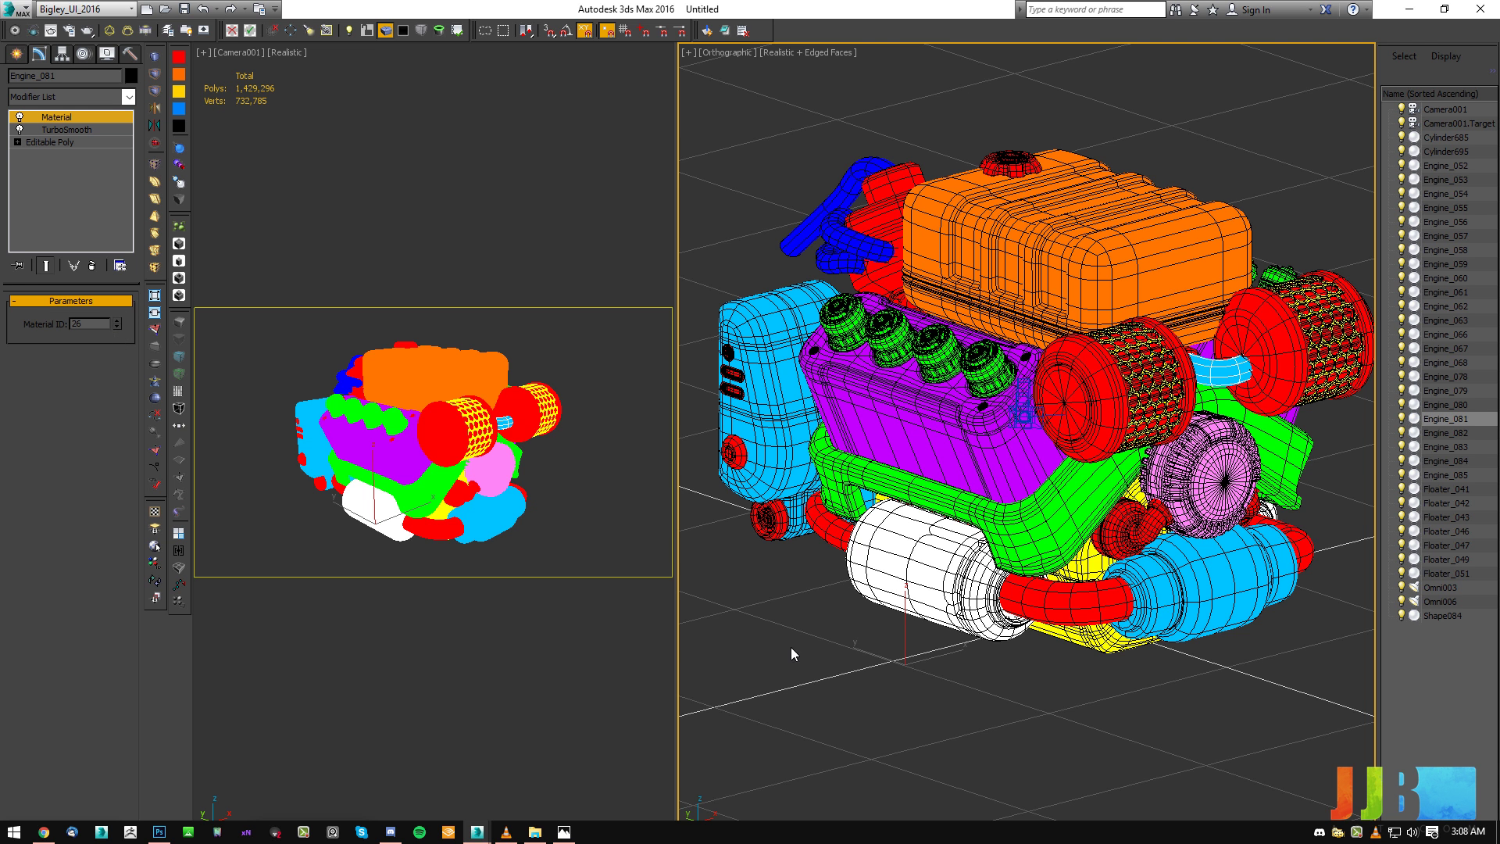
pyautogui.click(860, 667)
pyautogui.click(880, 175)
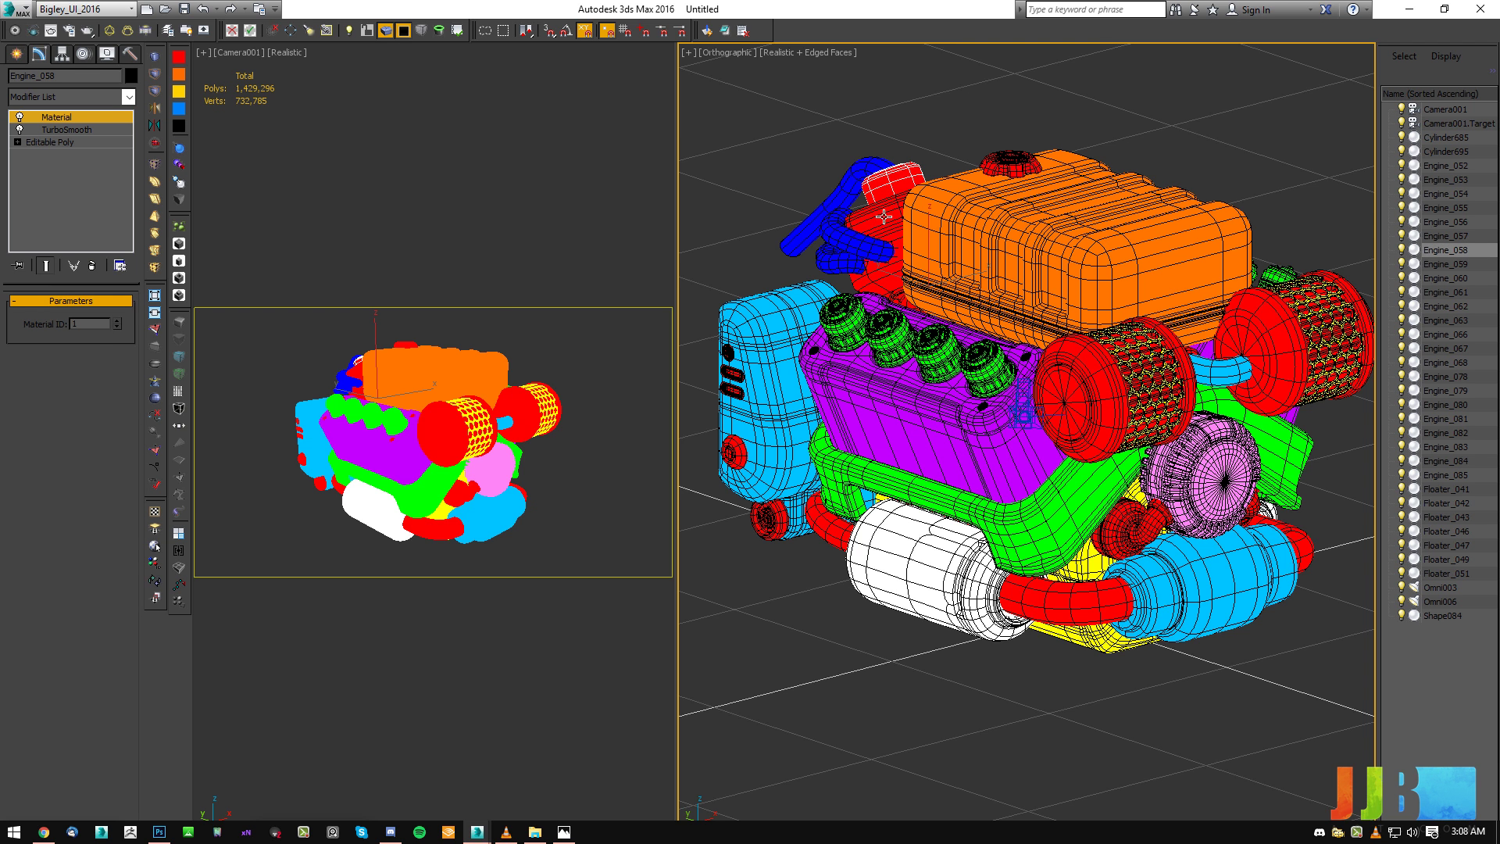
pyautogui.moveTo(117, 325); pyautogui.dragTo(120, 361)
pyautogui.click(884, 627)
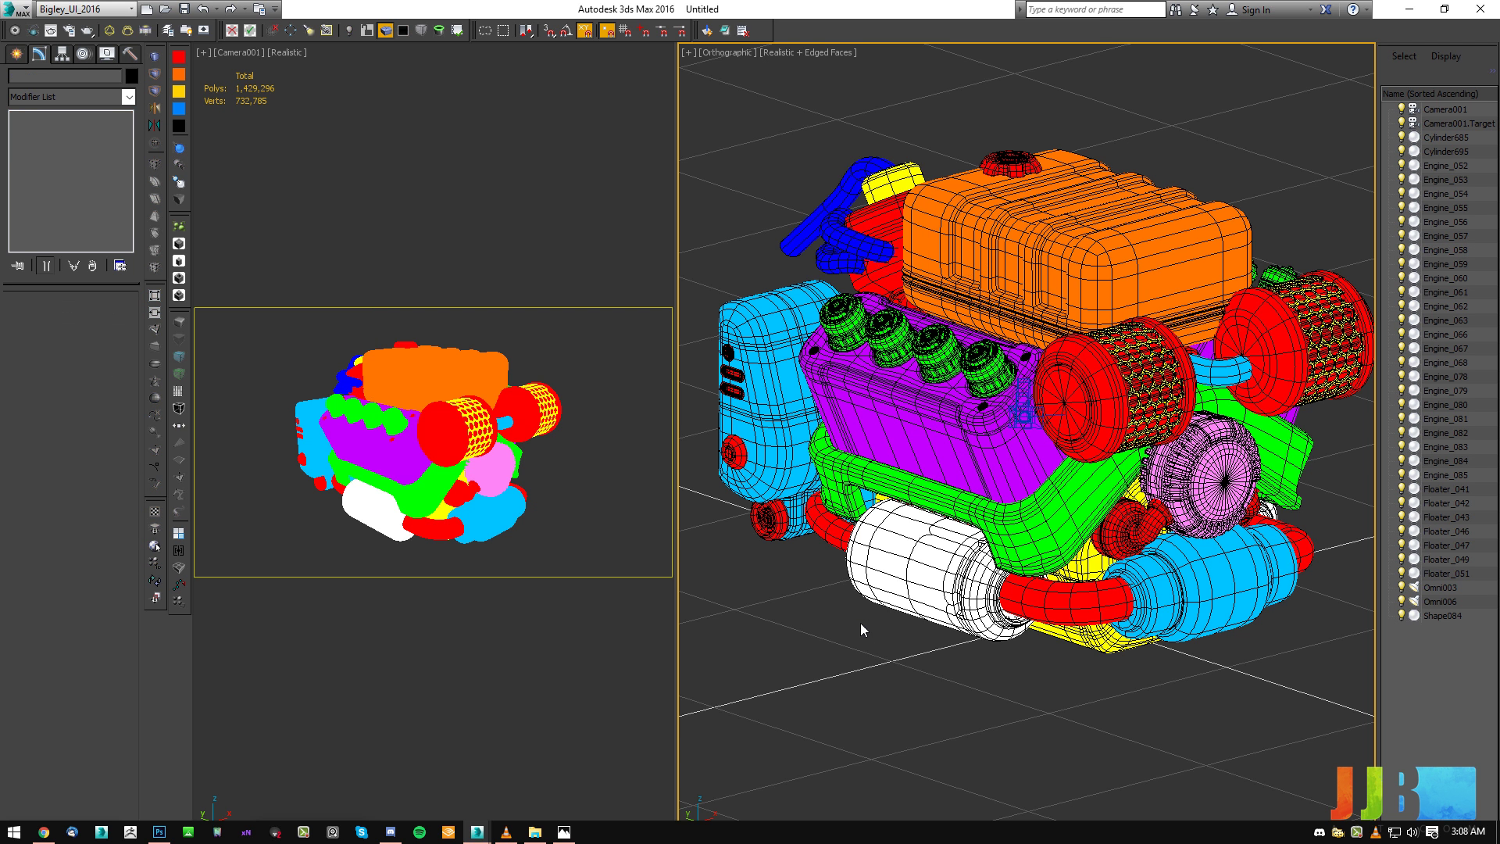
# Turn off edged faces in the Orthographic view so the engine shows only flat ID colours.
pyautogui.press('F4')
pyautogui.press('F4')
pyautogui.press('F4')
pyautogui.press('F4')
pyautogui.press('F4')
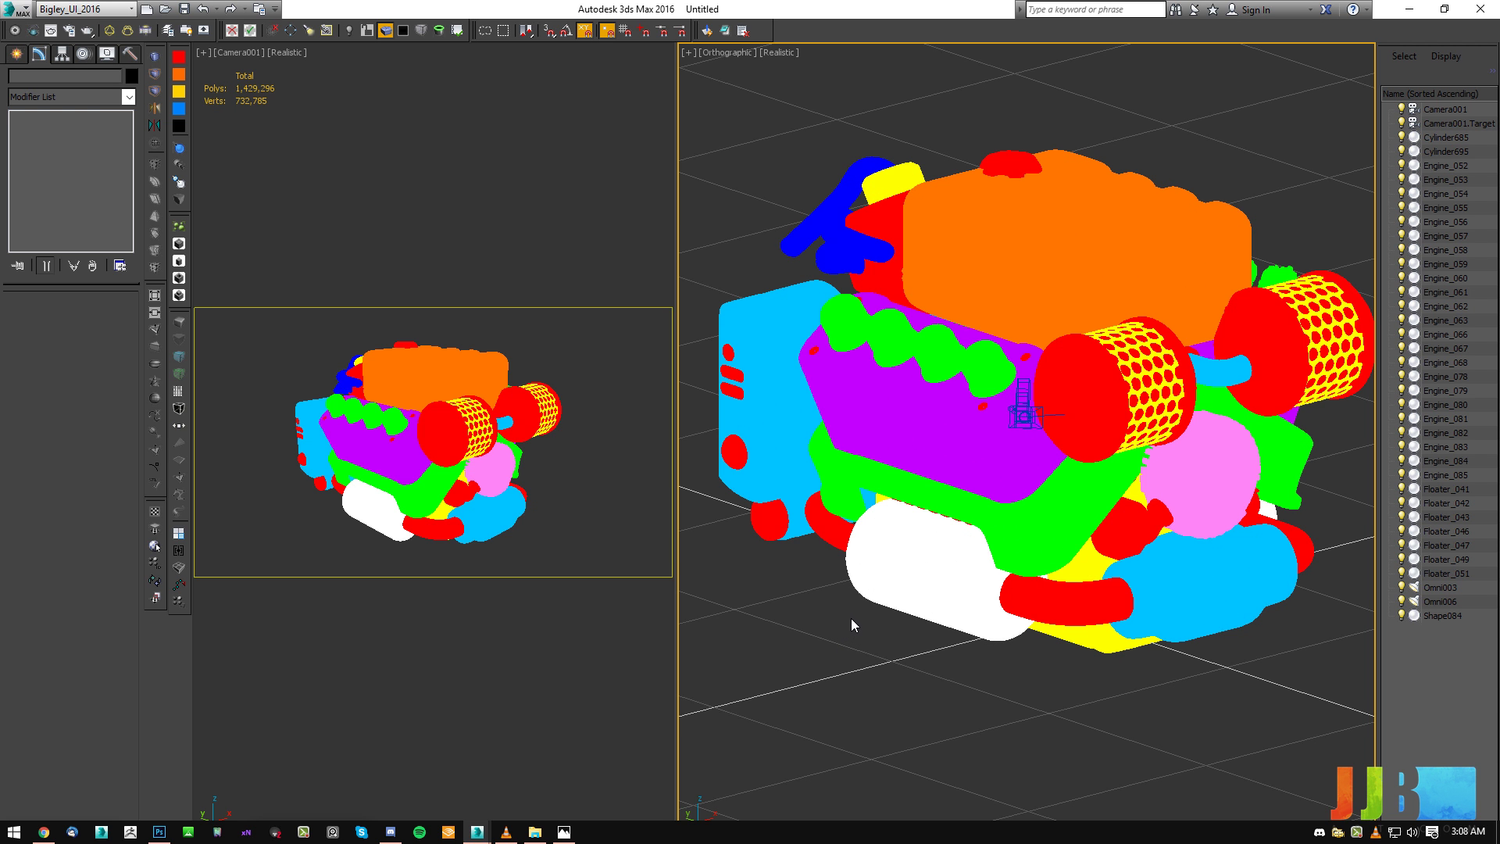
# Select the lights Omni003 and Omni006 through the Light Lister and delete both from the scene.
pyautogui.click(350, 270)
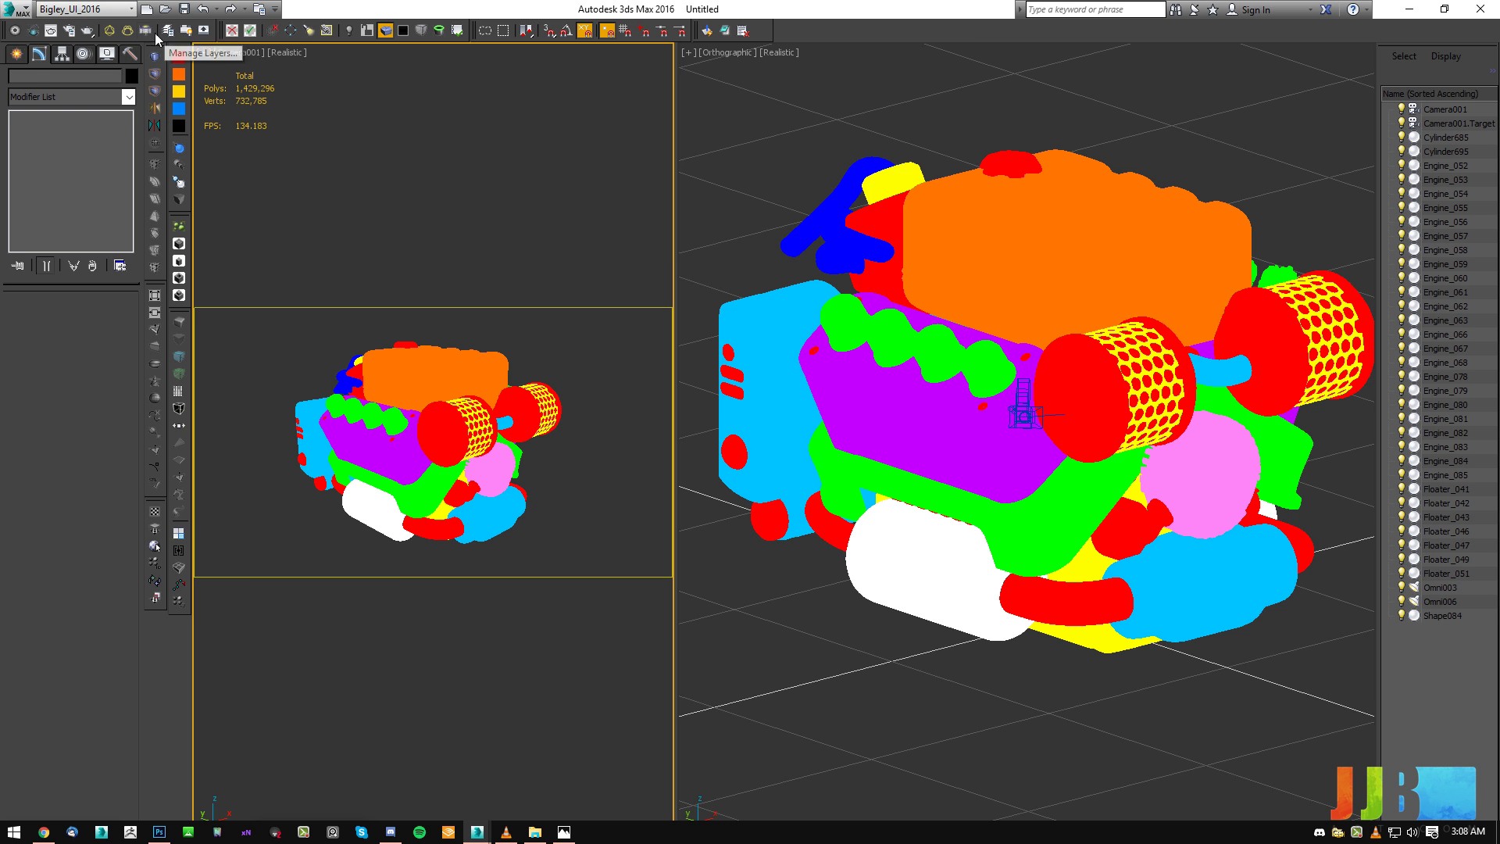
pyautogui.click(146, 29)
pyautogui.click(351, 176)
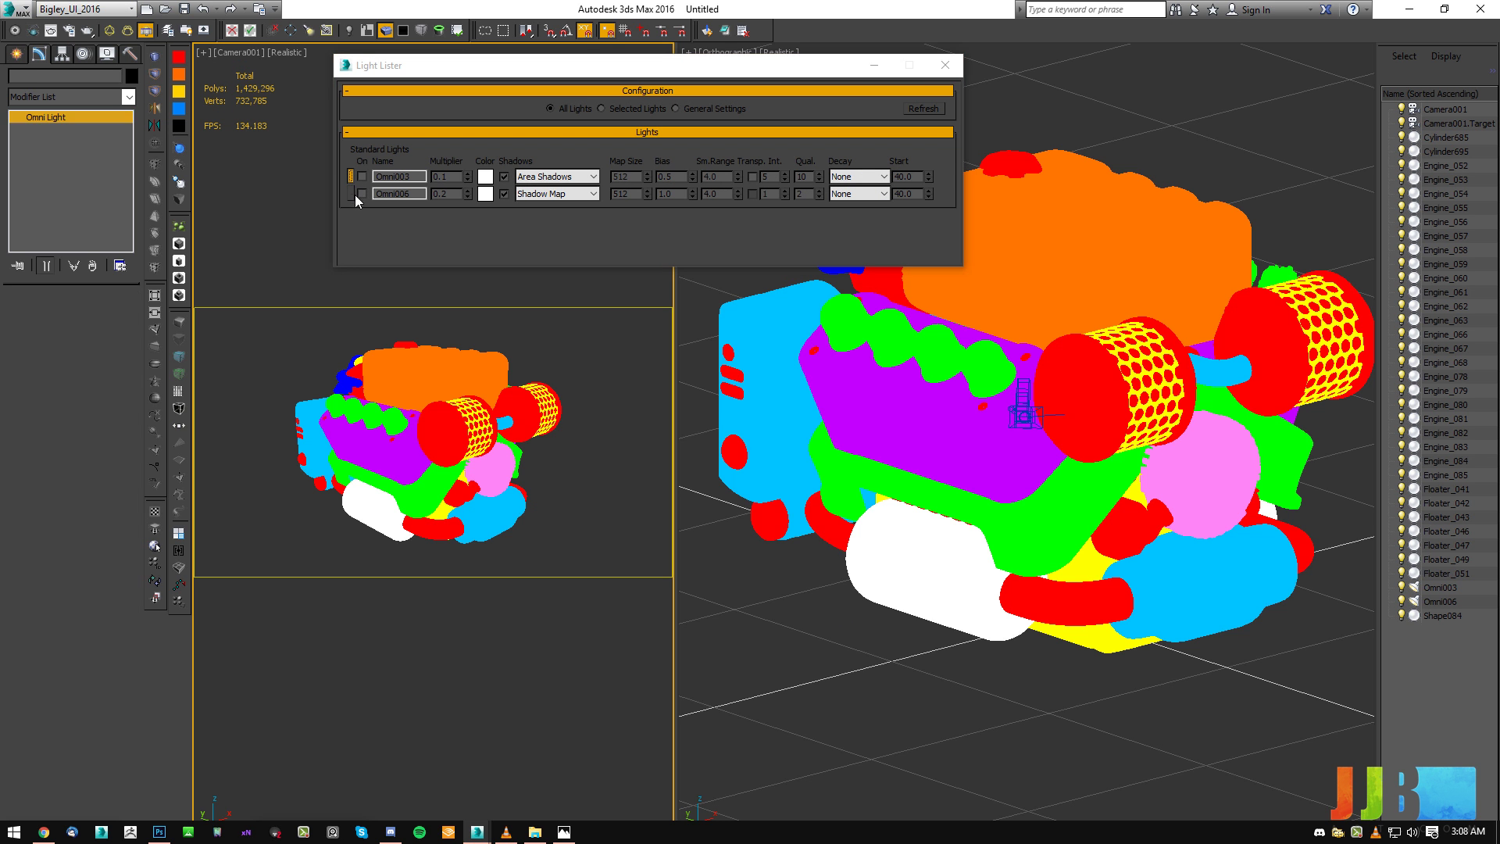
pyautogui.click(350, 193)
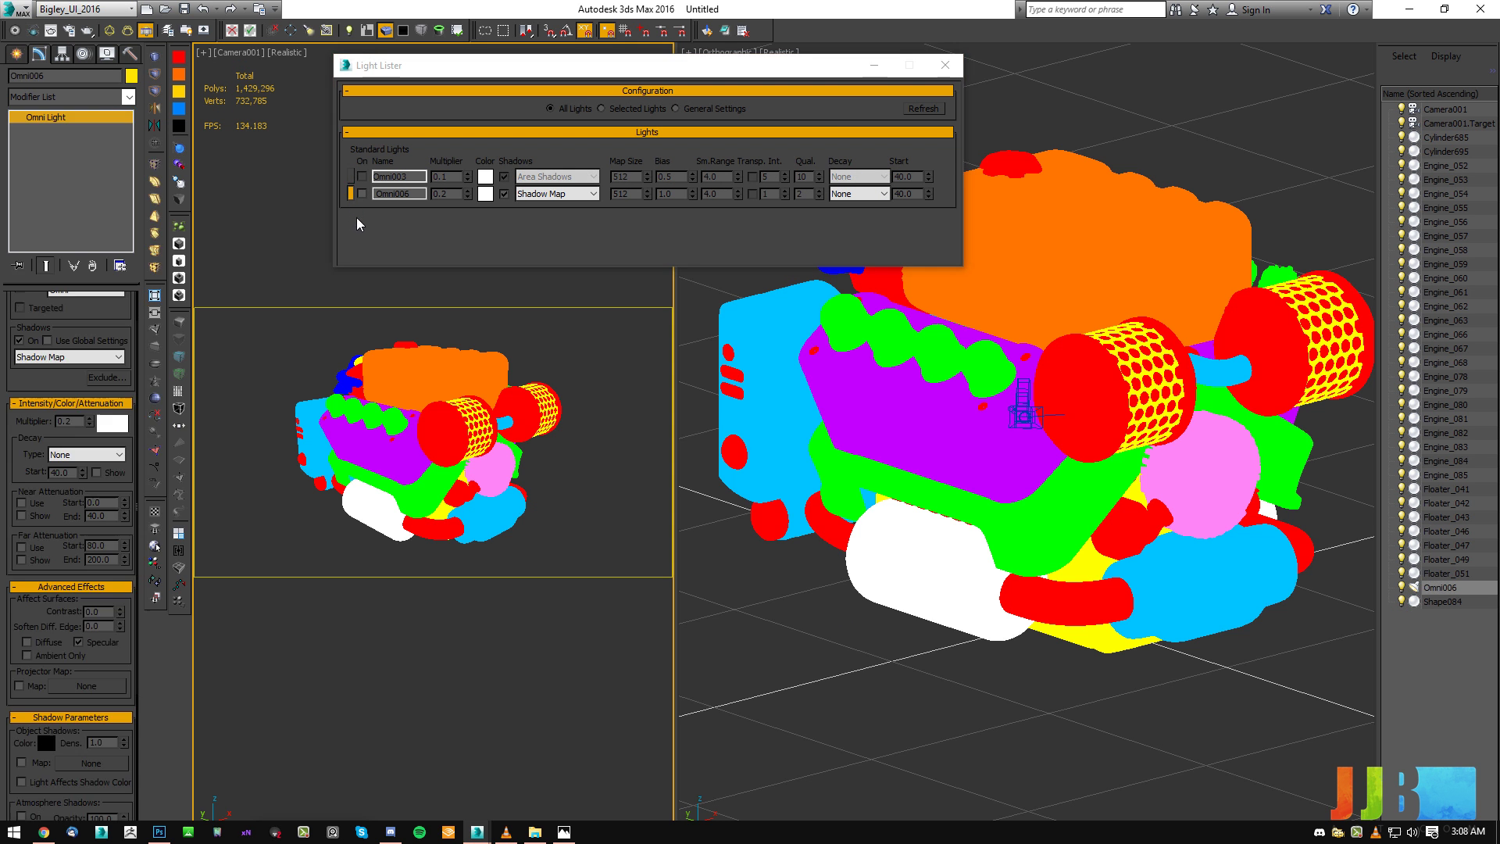
pyautogui.click(945, 65)
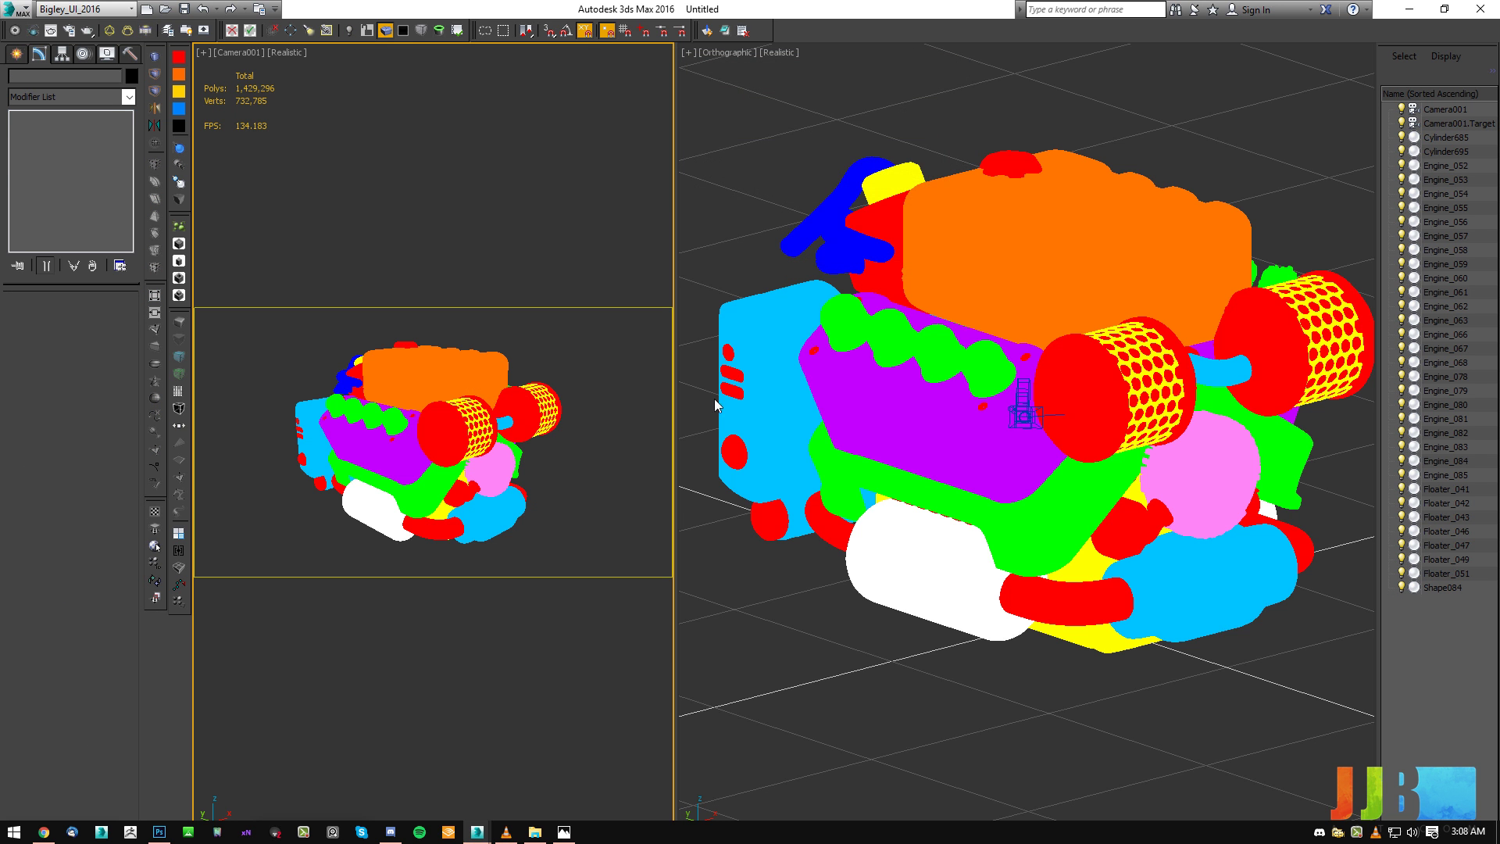
# Examine the sub-materials of the Material ID multi/sub-object material in the Material Editor.
pyautogui.press('m')
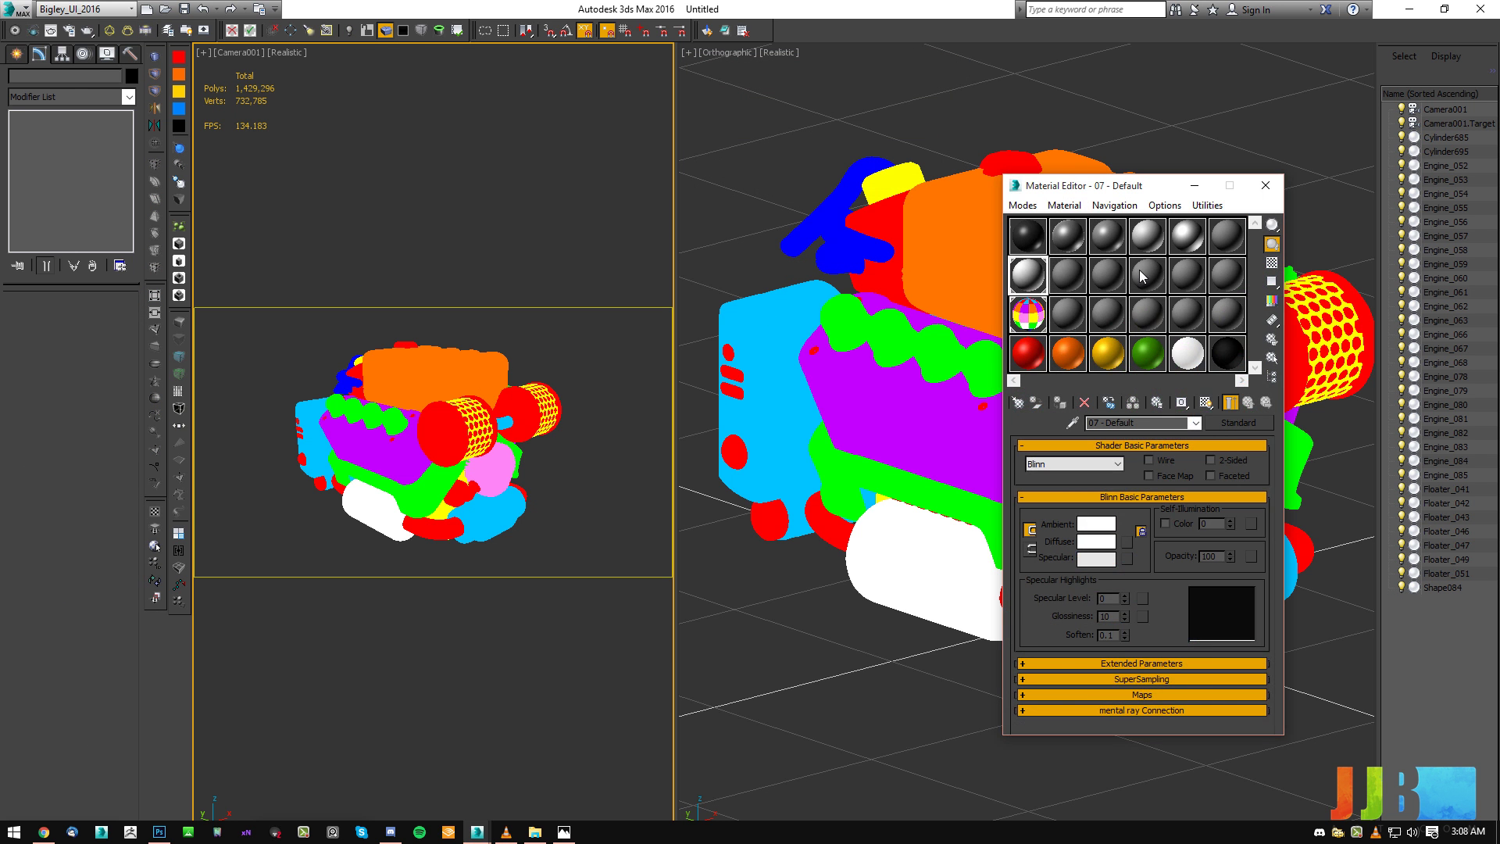
pyautogui.click(1046, 320)
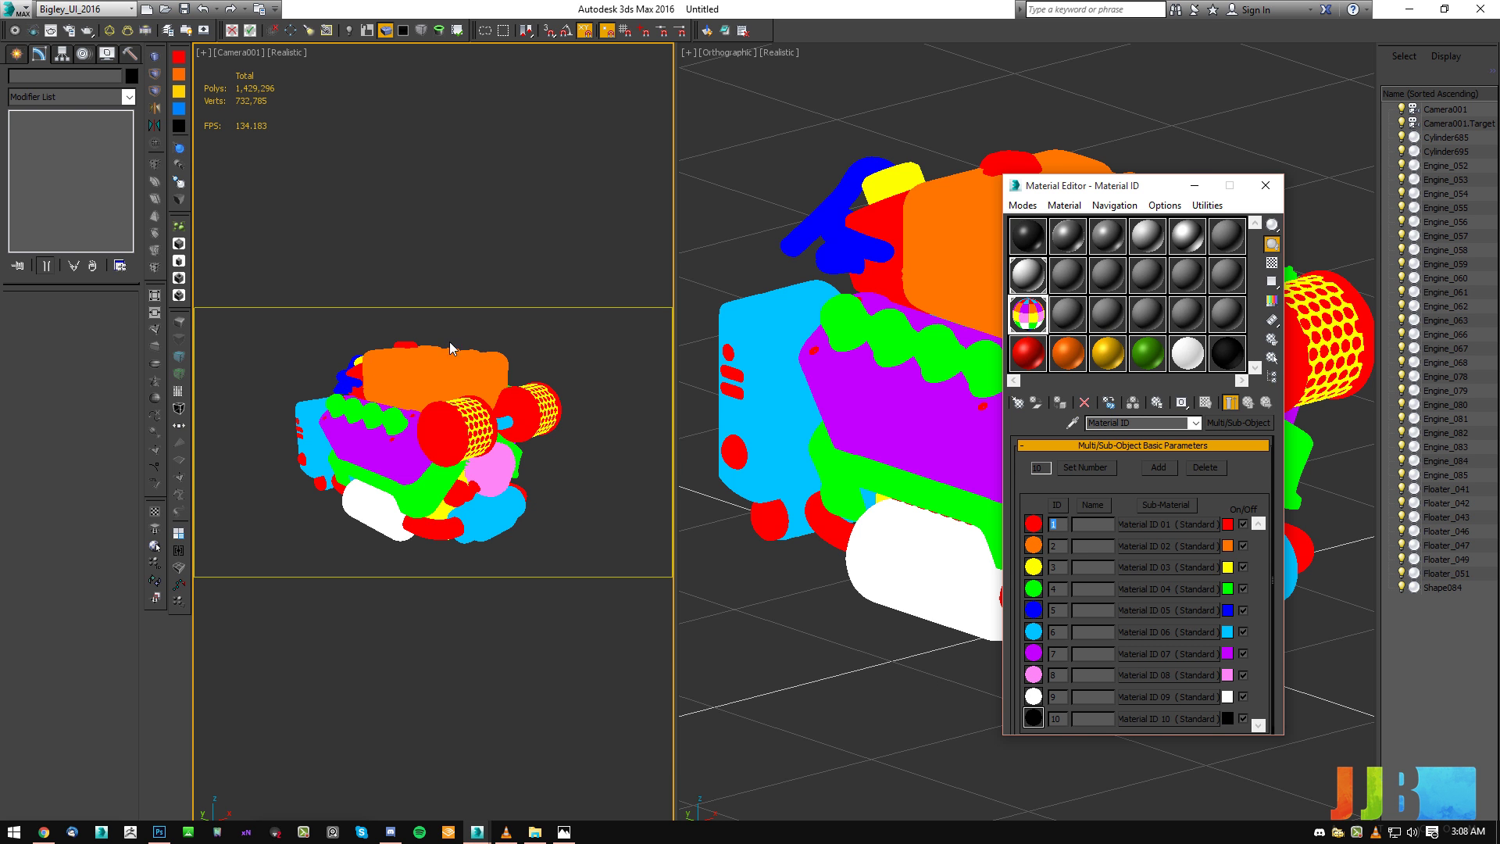
pyautogui.click(1265, 185)
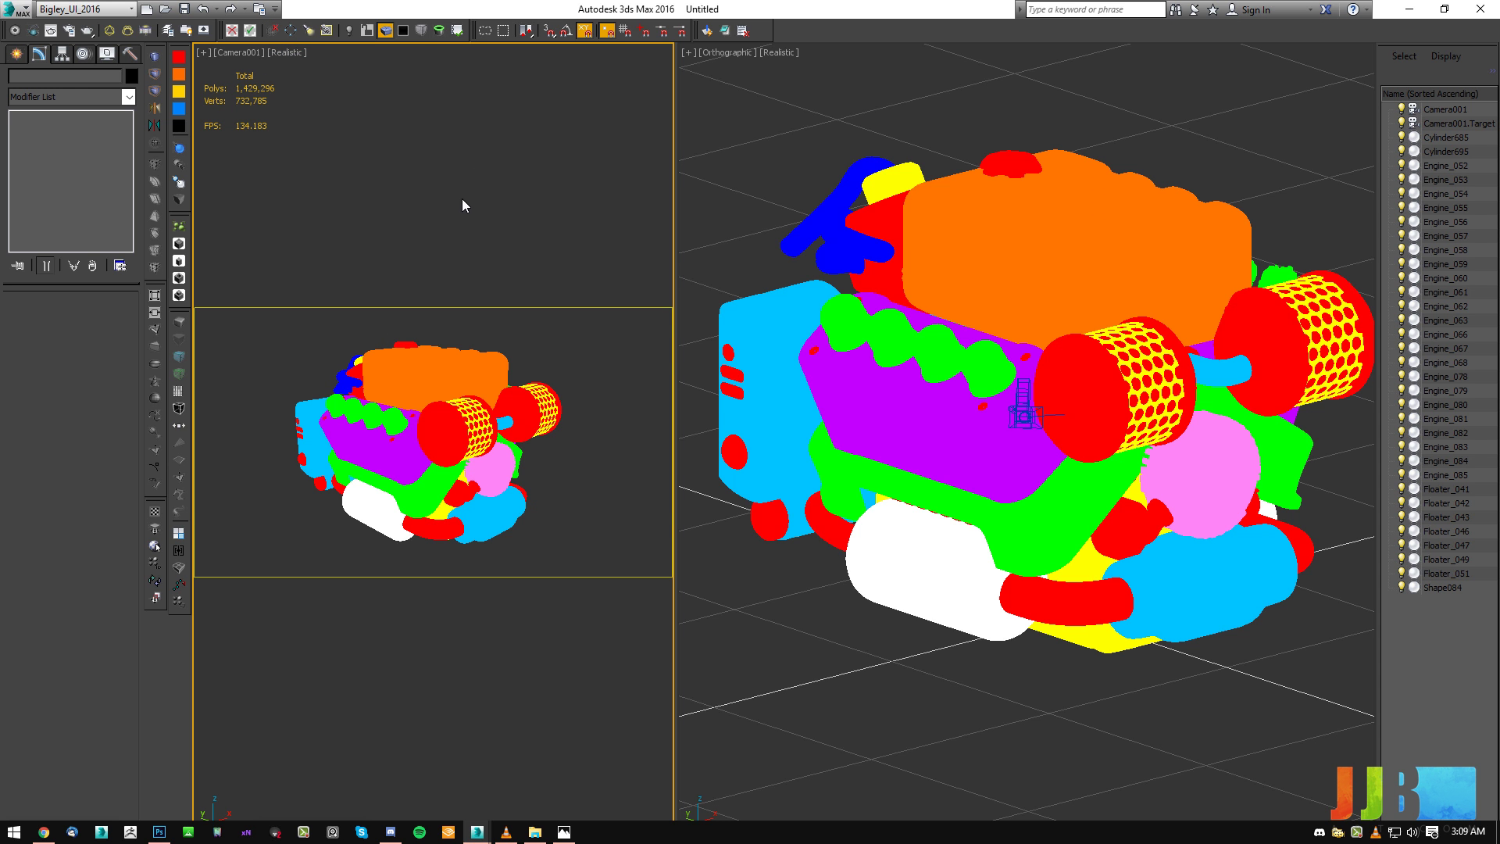
# Set the environment background colour to black in the Environment and Effects settings.
pyautogui.press('8')
pyautogui.click(753, 182)
pyautogui.moveTo(605, 181); pyautogui.dragTo(497, 180)
pyautogui.click(578, 234)
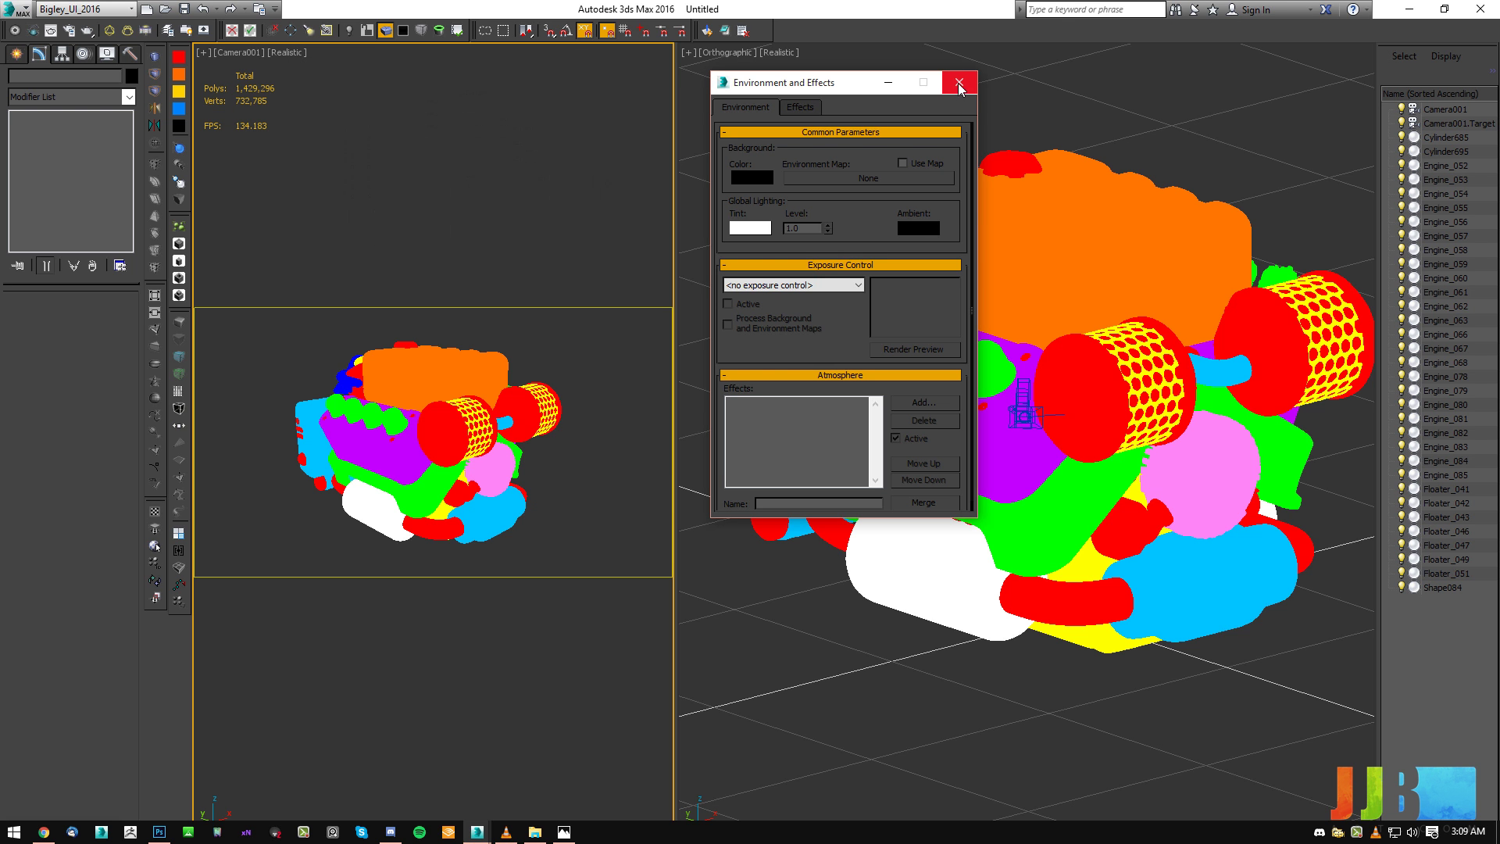
pyautogui.click(960, 83)
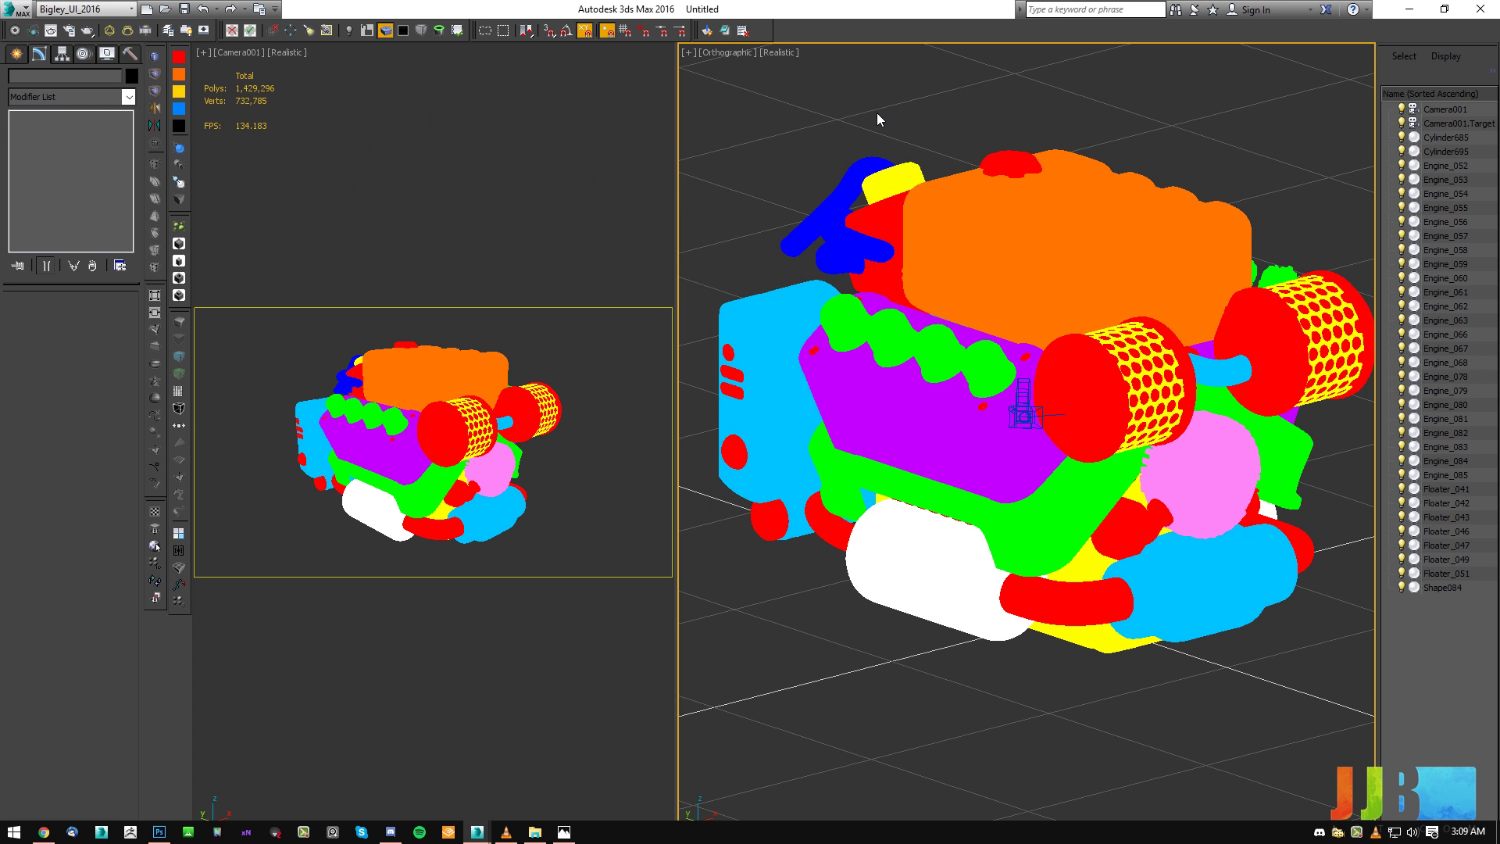
# Deactivate the Light Tracer advanced lighting in the render setup.
pyautogui.click(878, 119)
pyautogui.press('8')
pyautogui.press('F10')
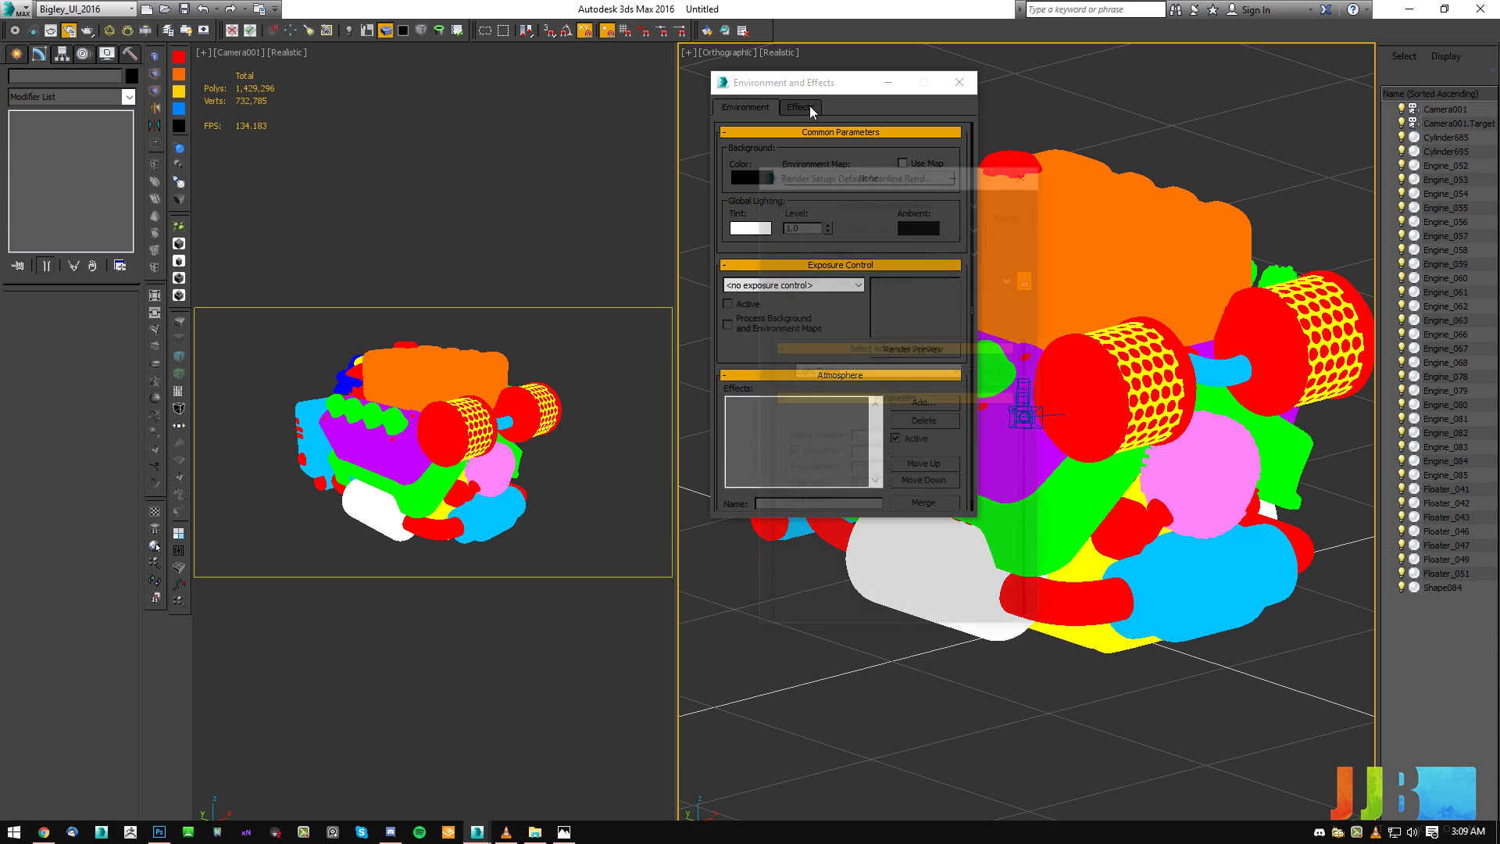
pyautogui.click(975, 372)
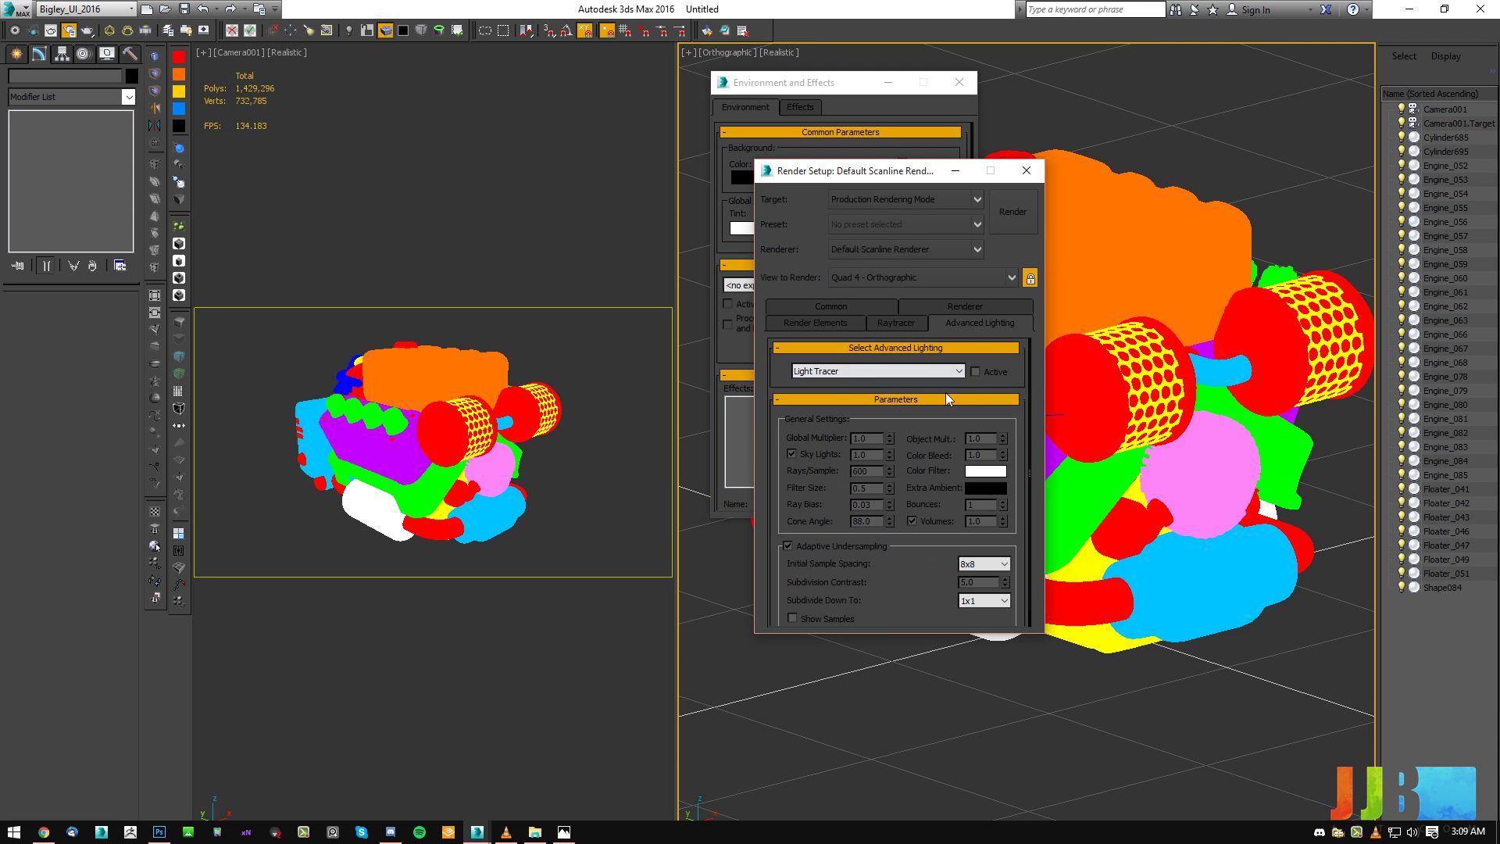
# Examine the scanline renderer's antialiasing filter choices and the other pages of the render setup.
pyautogui.click(954, 304)
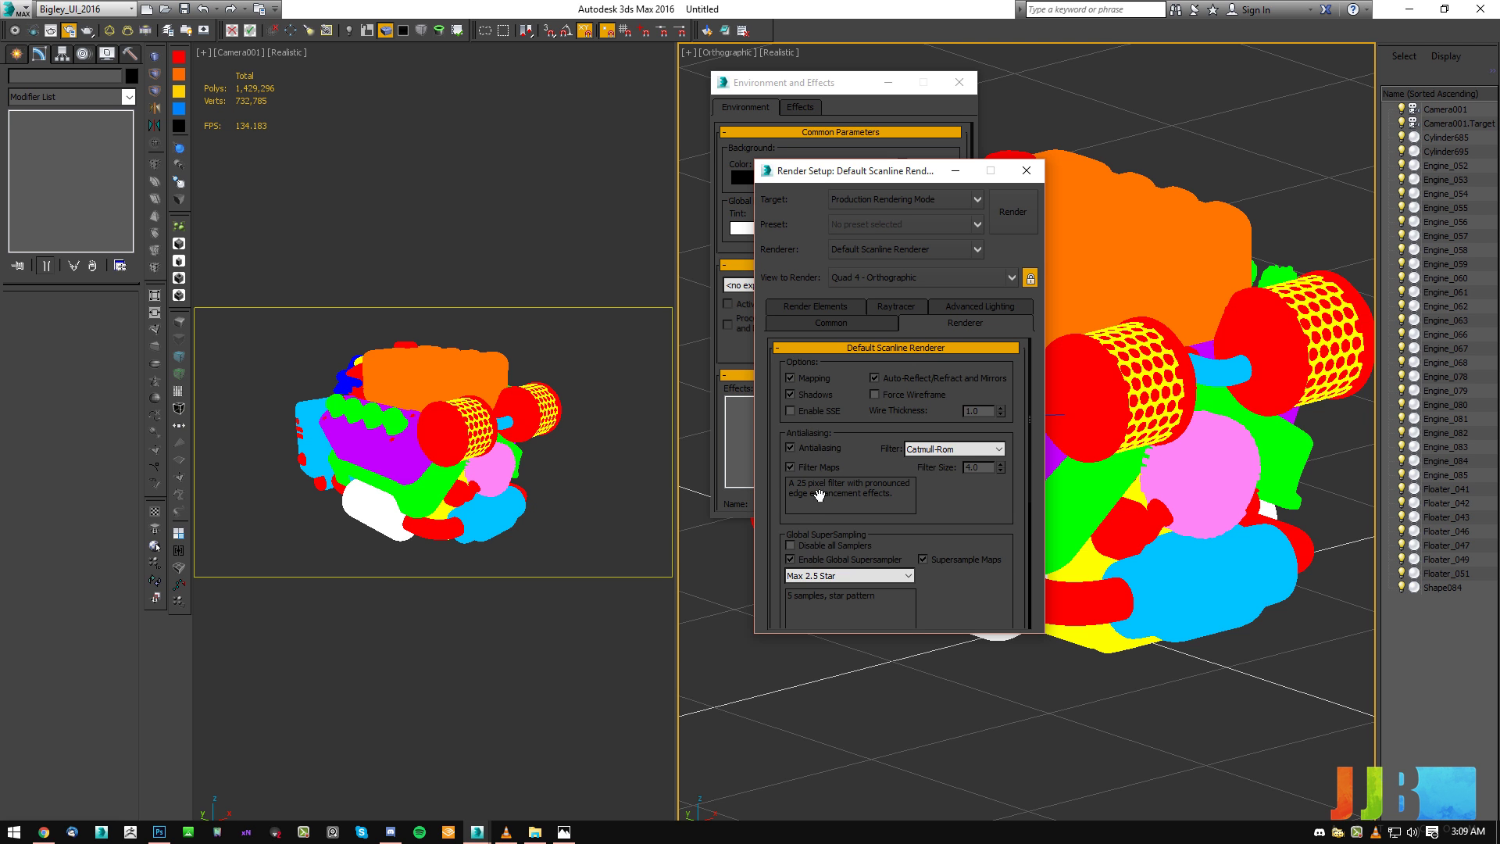
pyautogui.scroll(-3, 931, 528)
pyautogui.scroll(3, 938, 459)
pyautogui.click(941, 449)
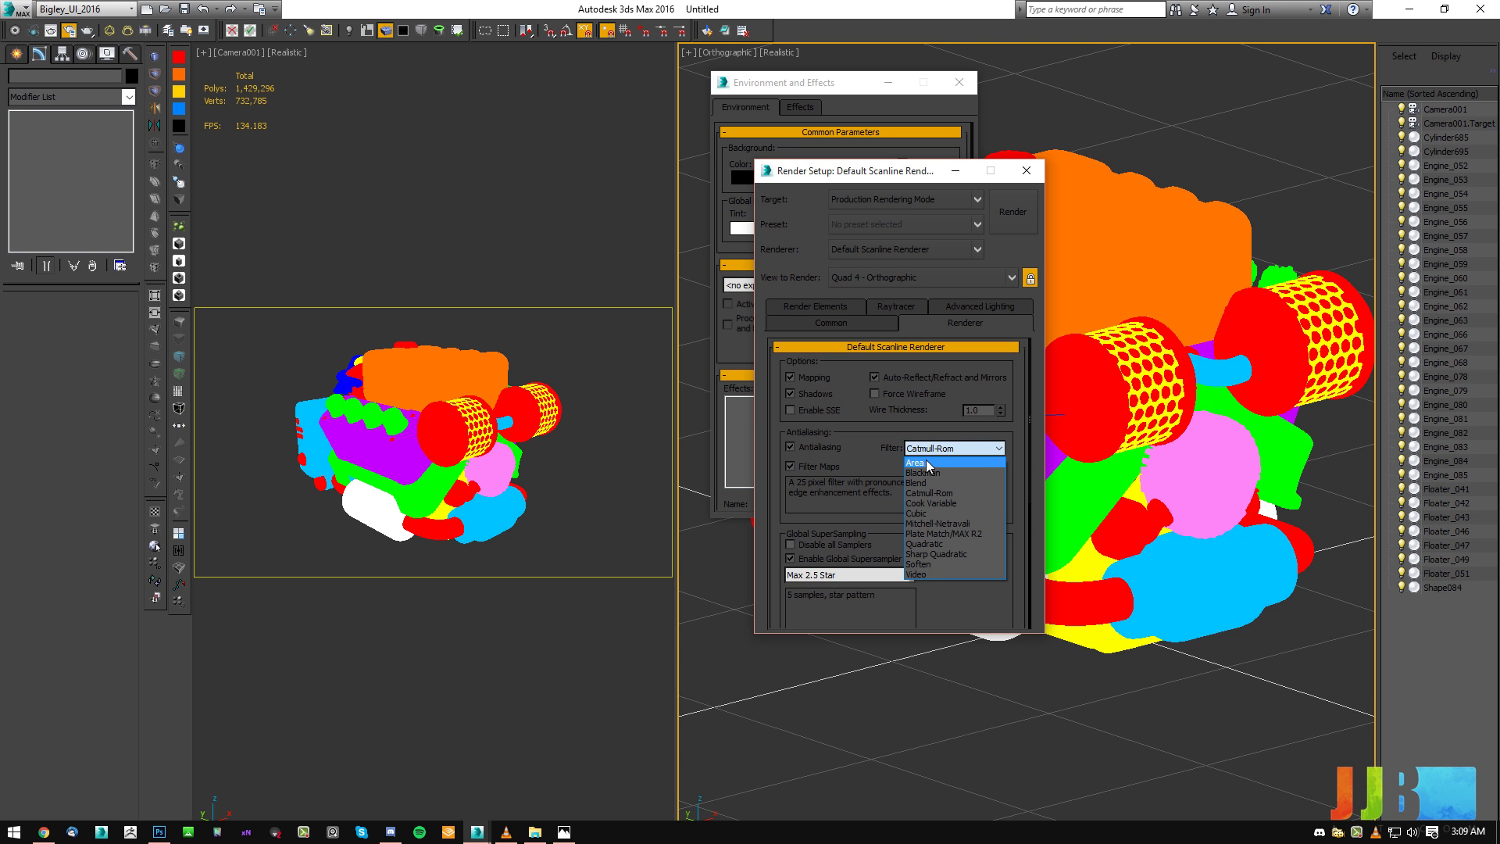
pyautogui.click(1023, 453)
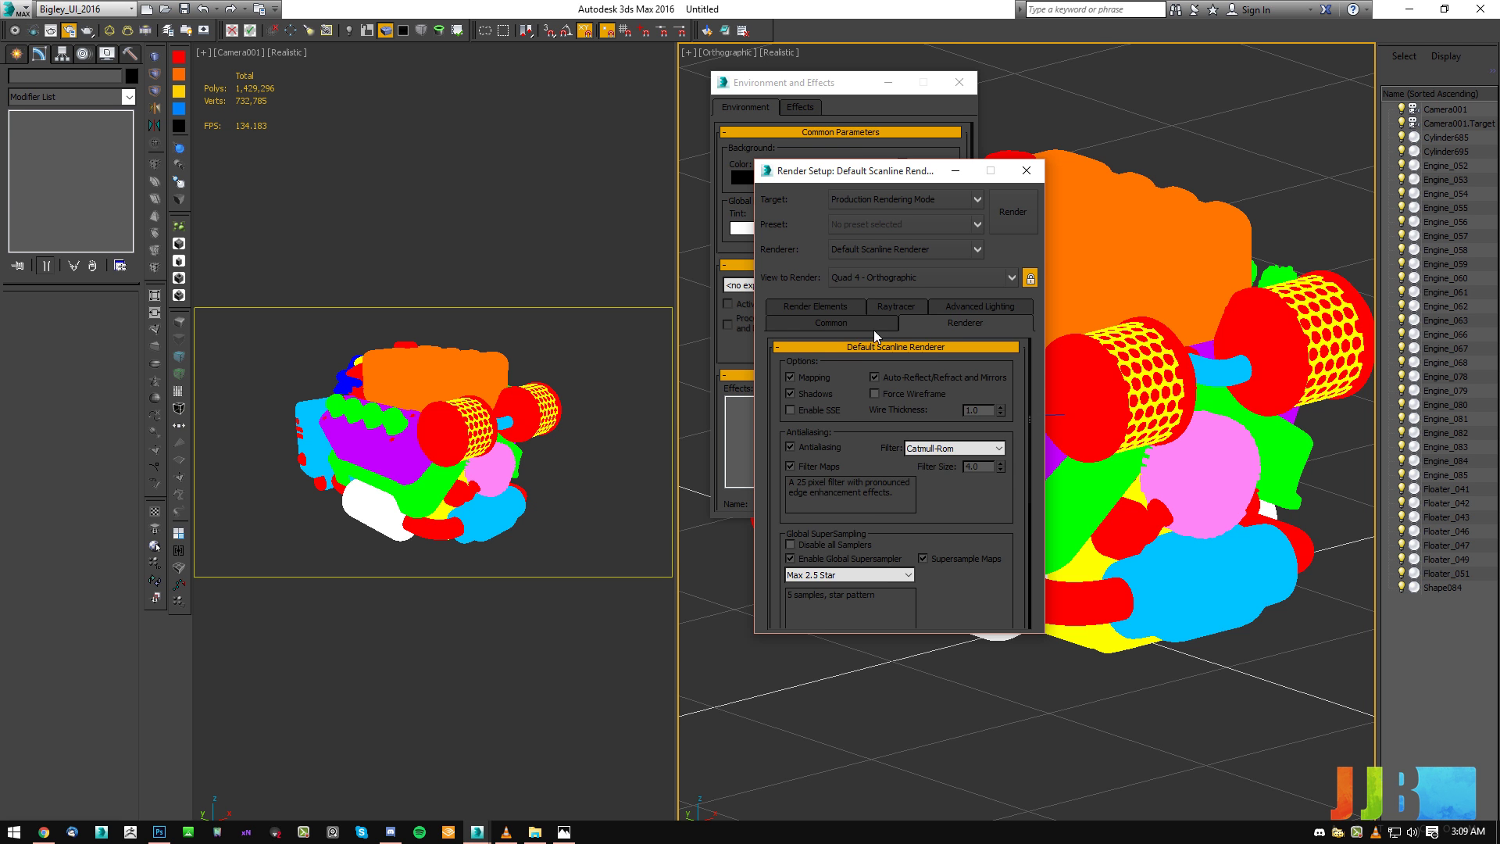
pyautogui.click(845, 323)
pyautogui.click(839, 307)
pyautogui.click(950, 321)
pyautogui.click(897, 322)
pyautogui.click(836, 309)
pyautogui.press('m')
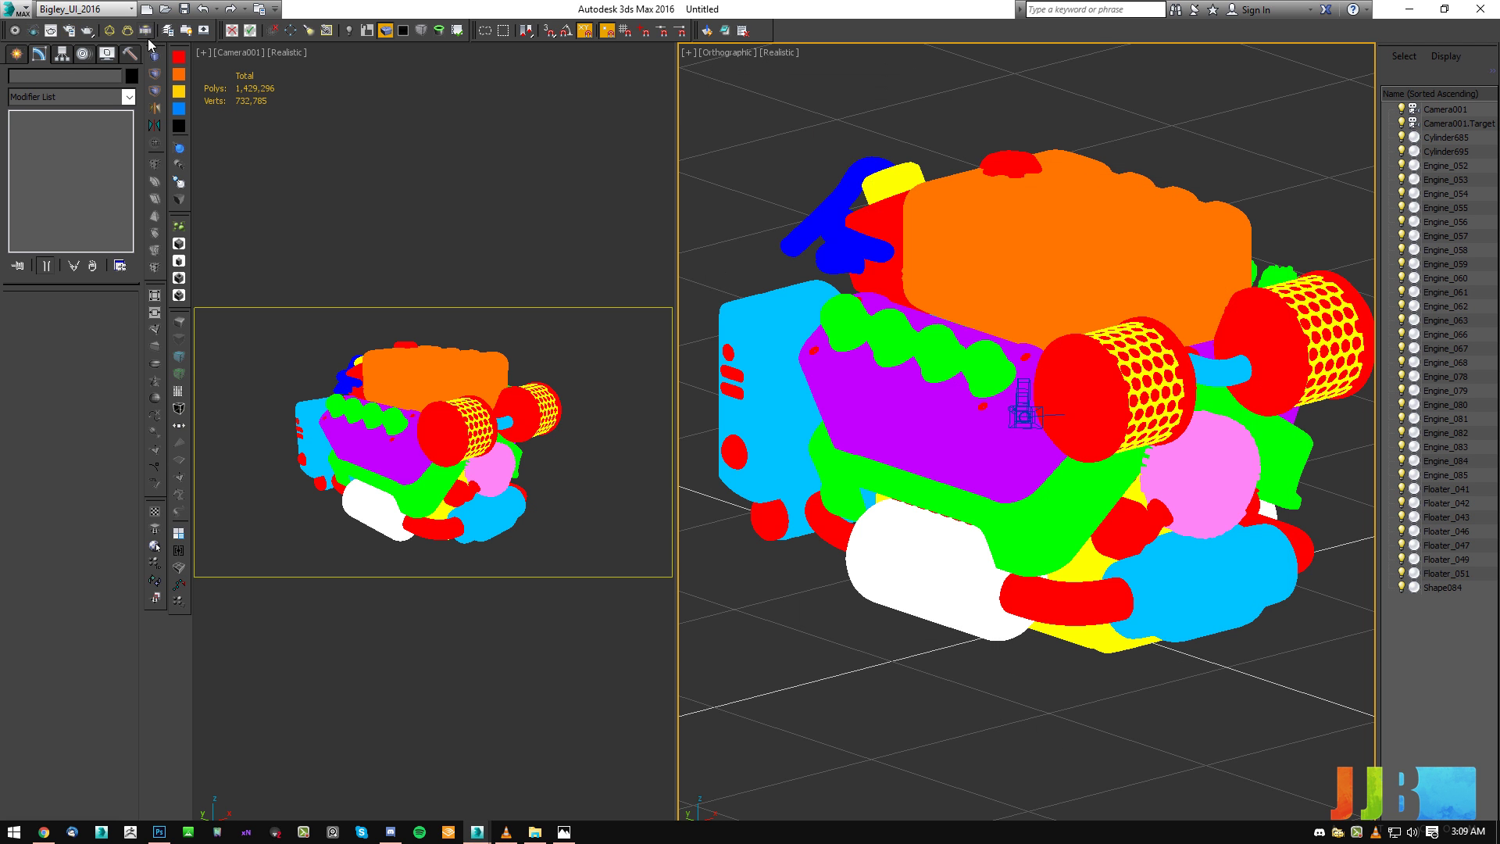
# Reopen the last rendered frame, save the ambient occlusion image as the Targa file AO_02, and close the frame.
pyautogui.click(69, 31)
pyautogui.click(69, 32)
pyautogui.click(53, 31)
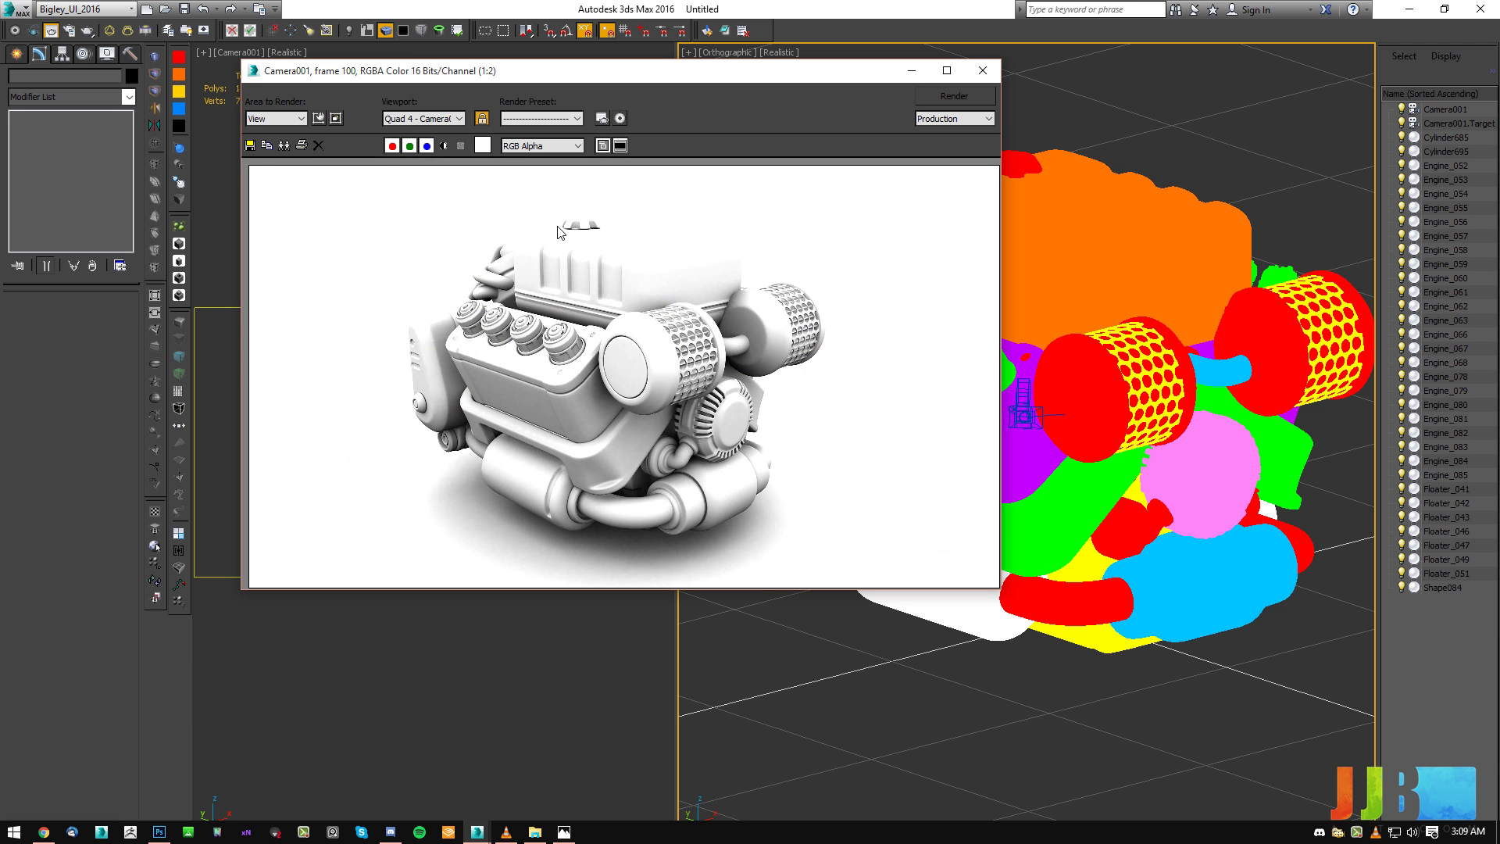
pyautogui.click(250, 146)
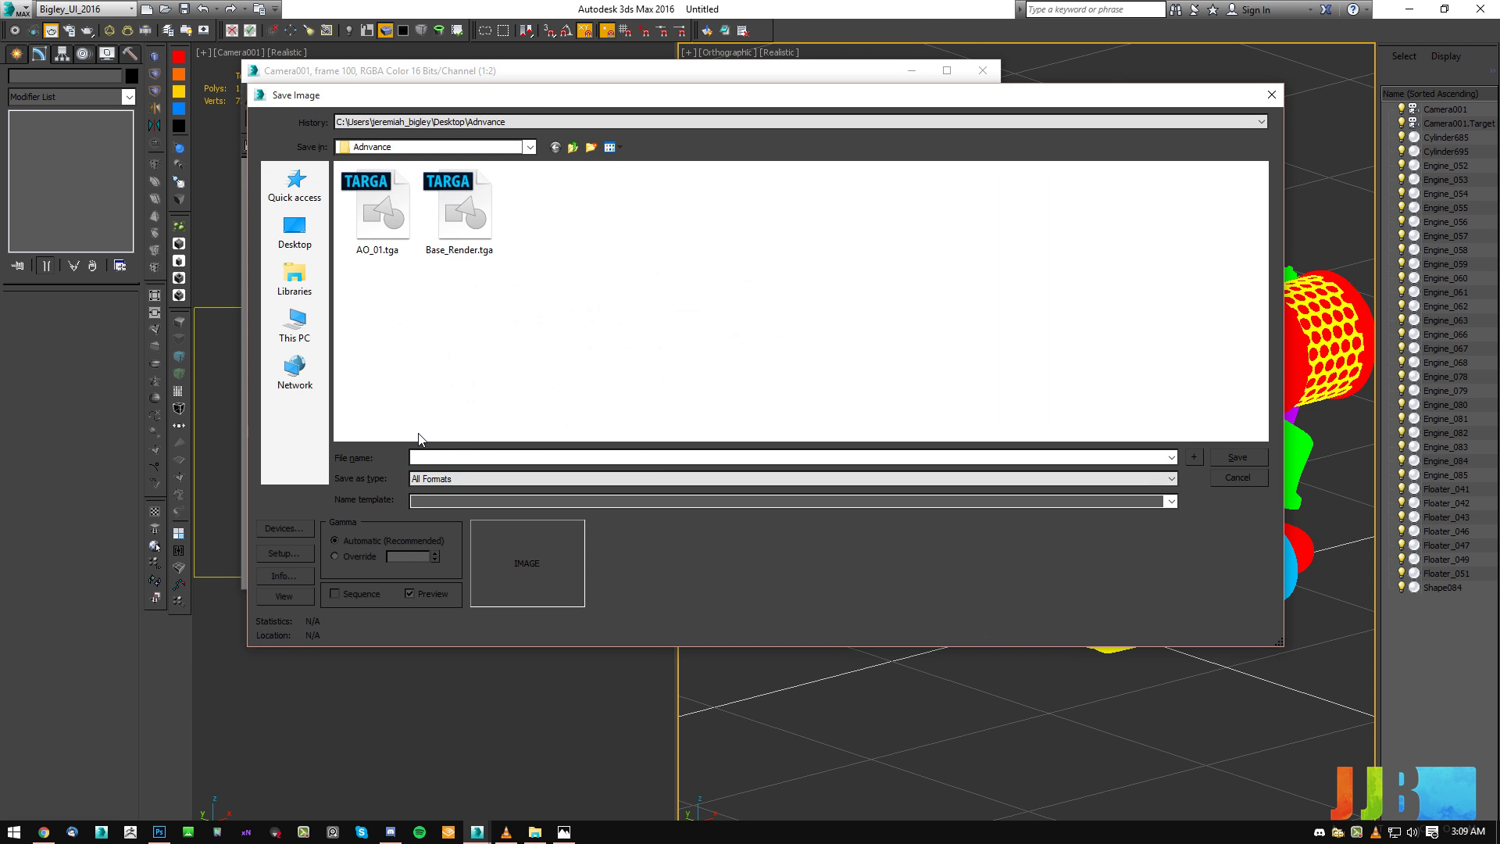
pyautogui.write('AO')
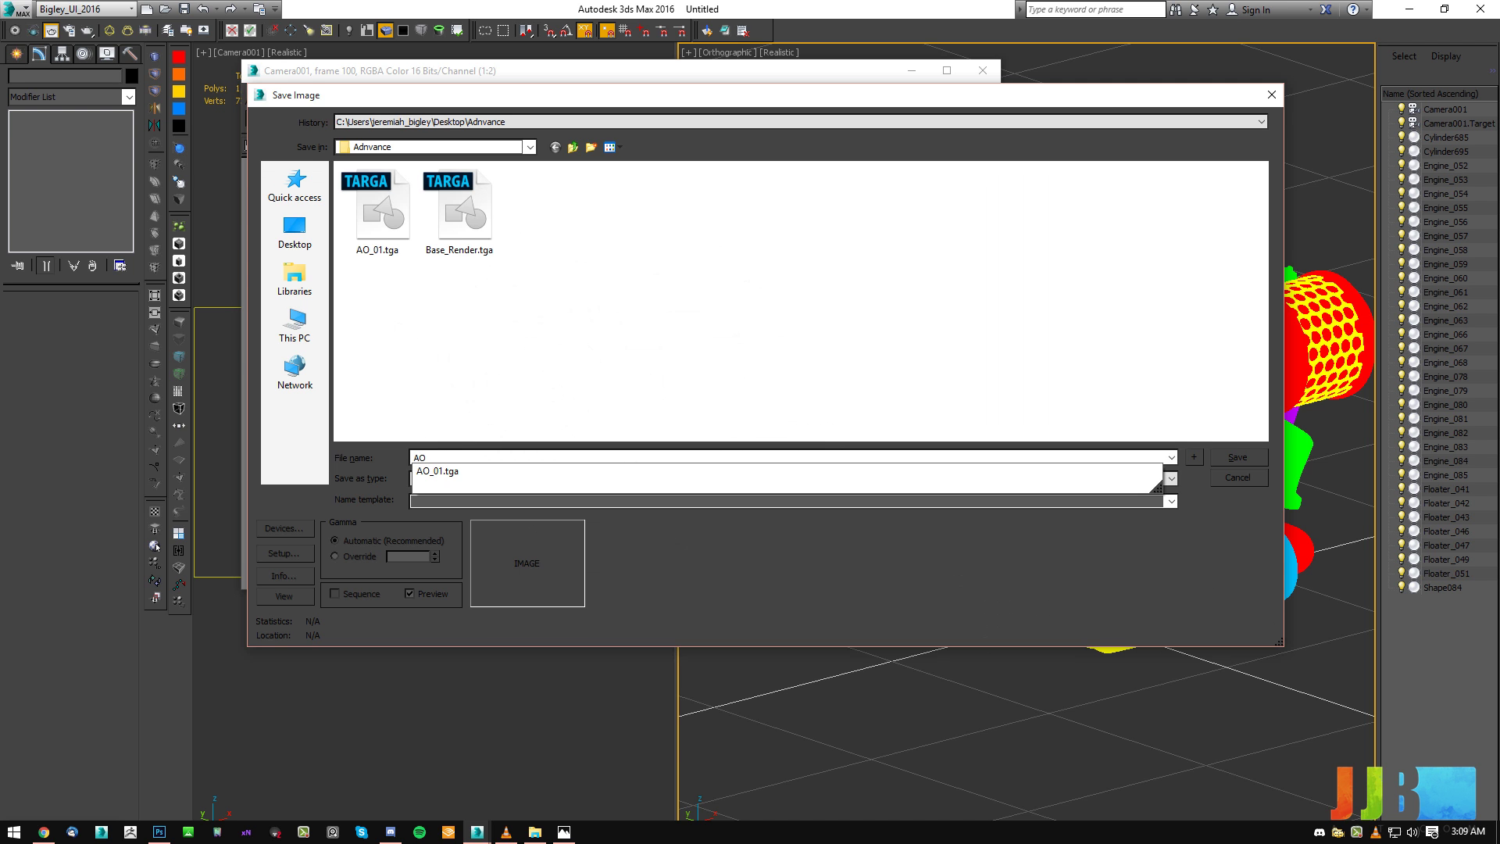
pyautogui.write('_02')
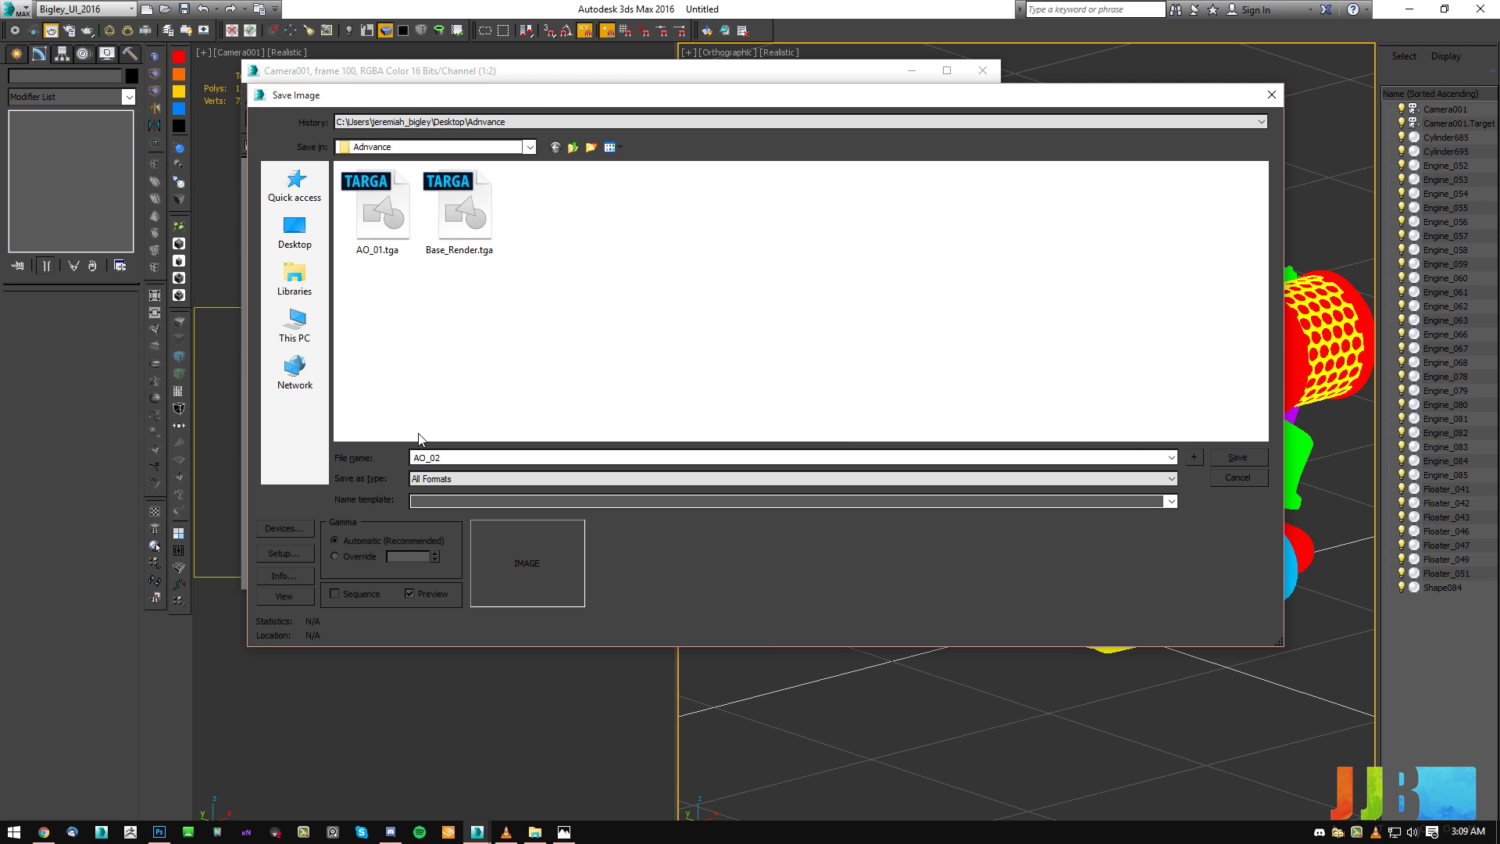
pyautogui.press('Return')
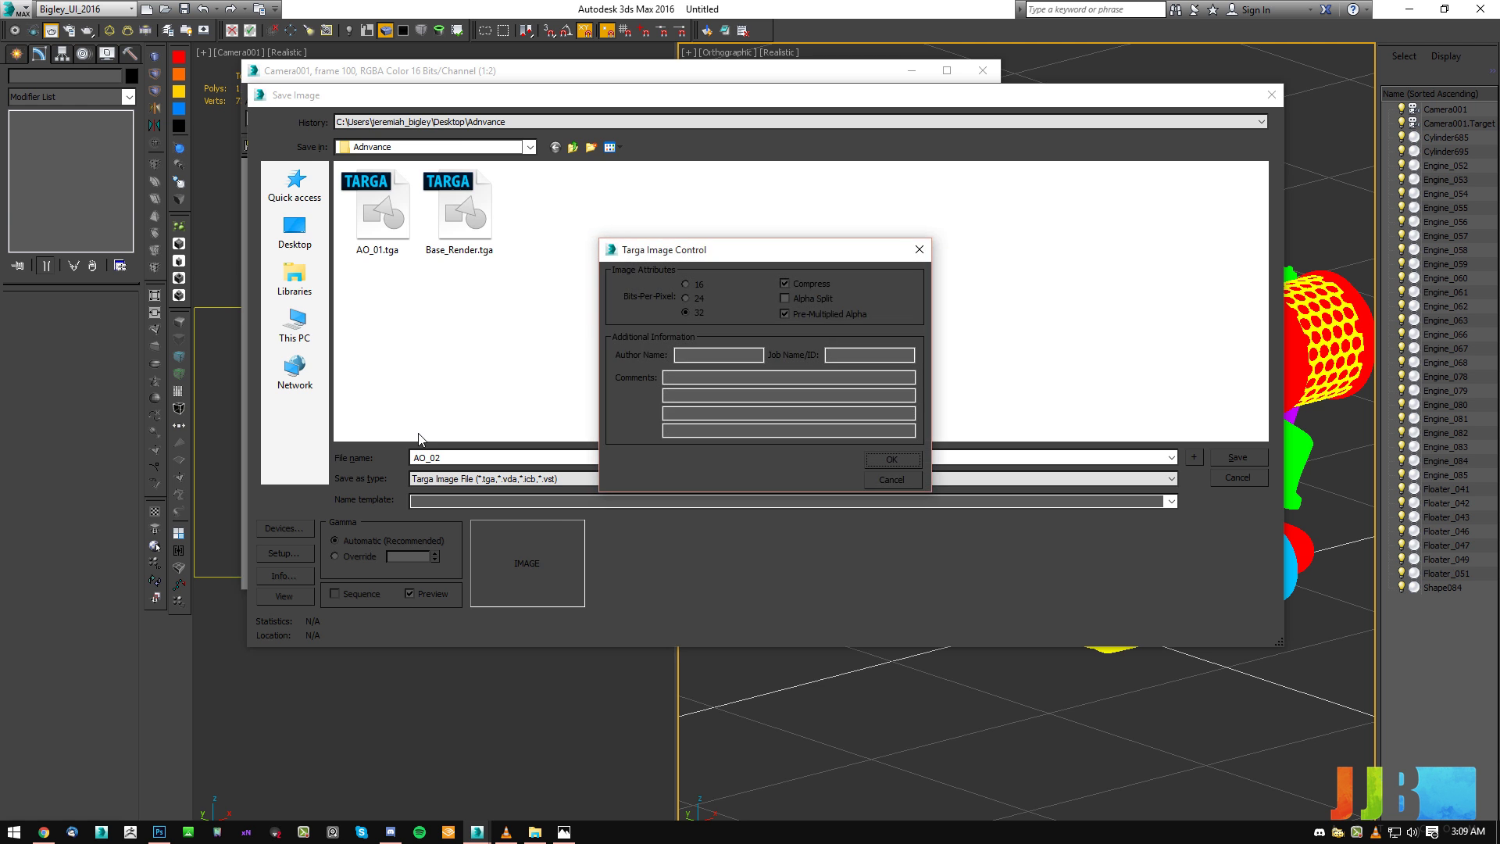
pyautogui.press('Return')
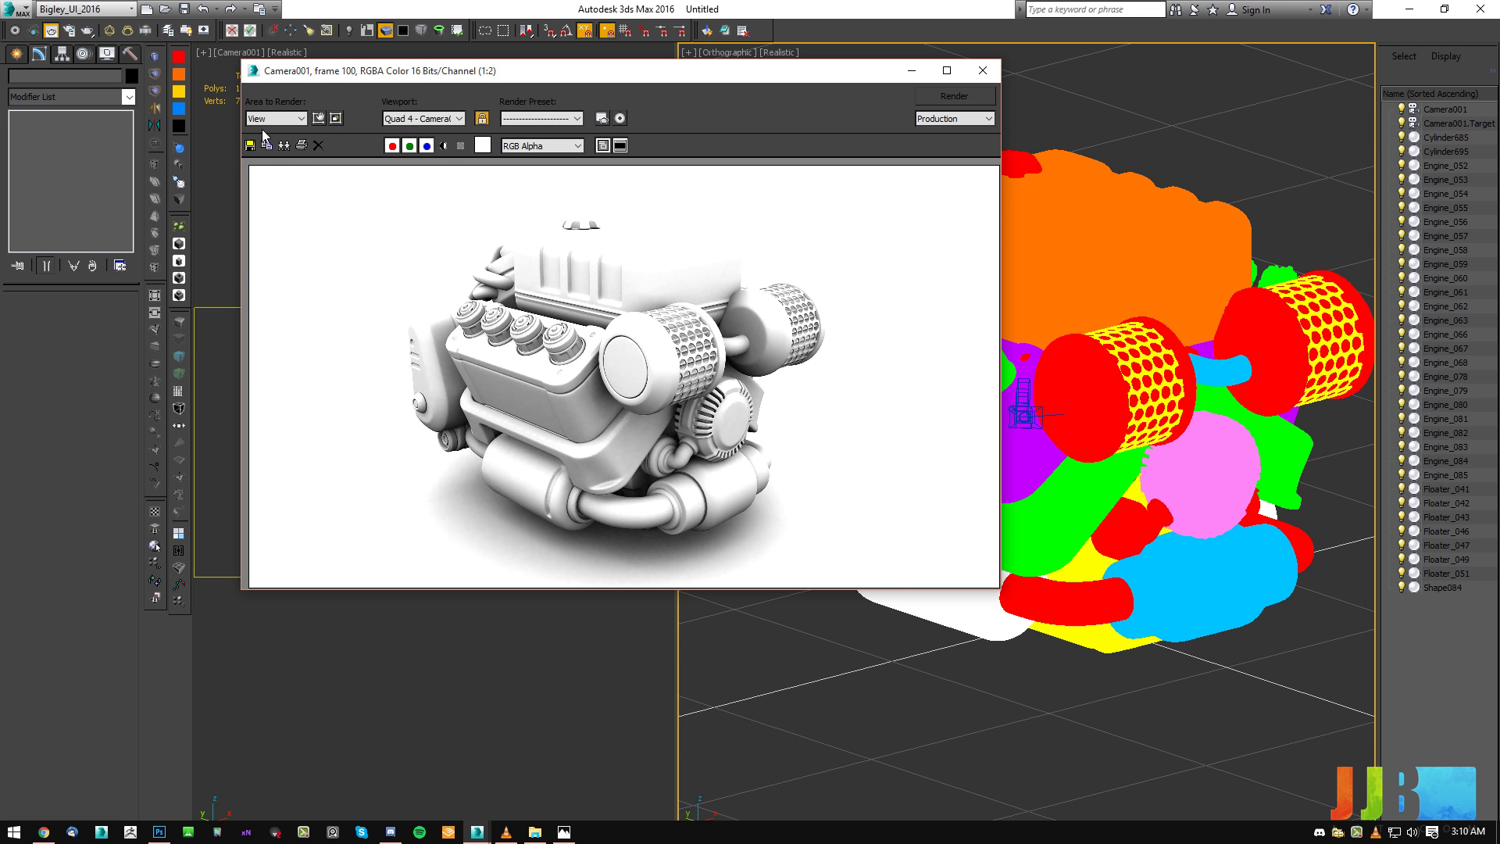
pyautogui.moveTo(372, 76); pyautogui.dragTo(387, 90)
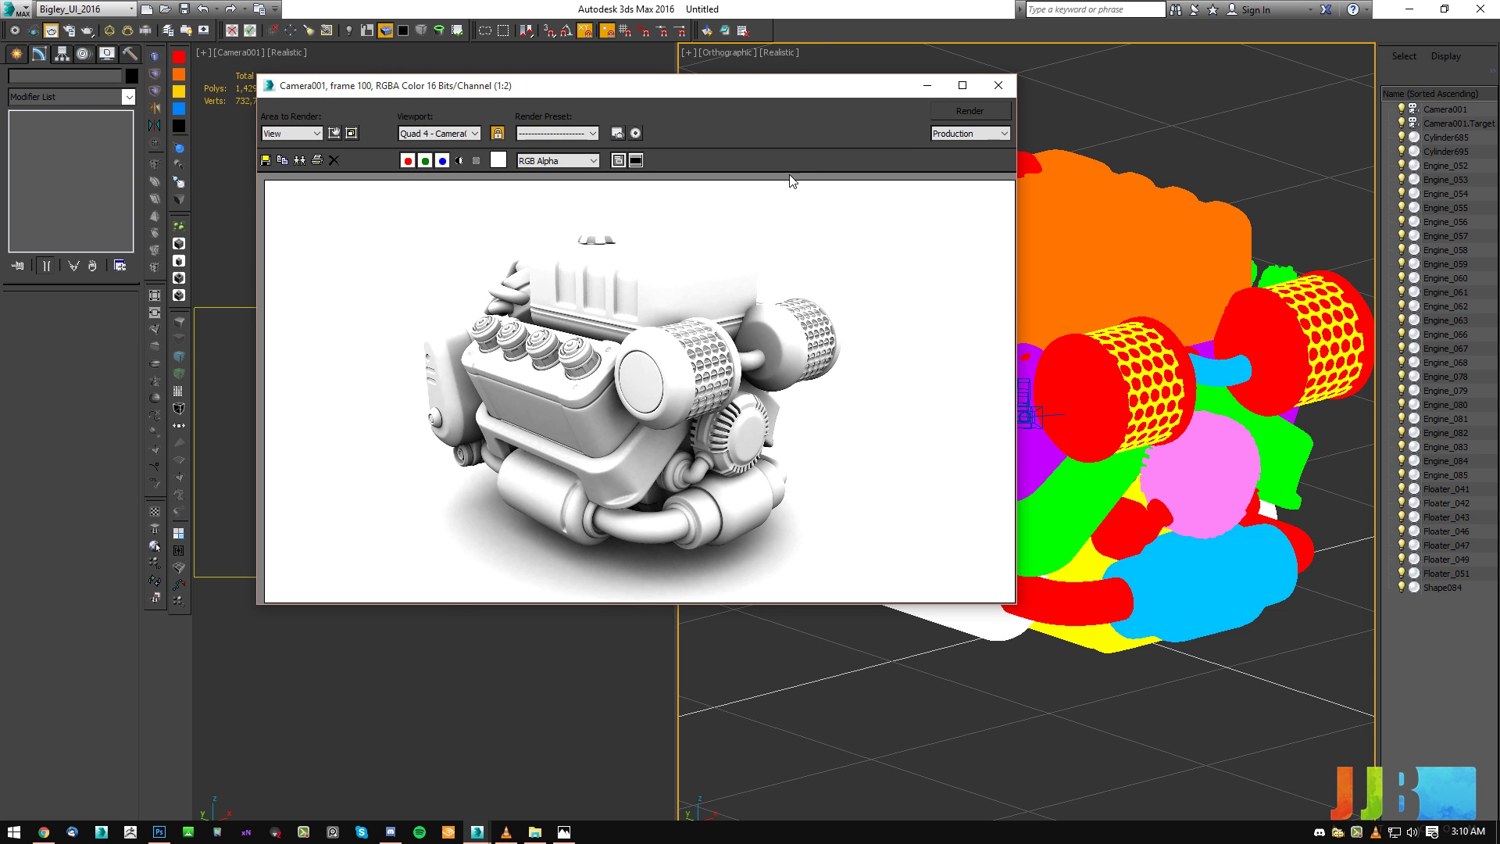
pyautogui.click(998, 85)
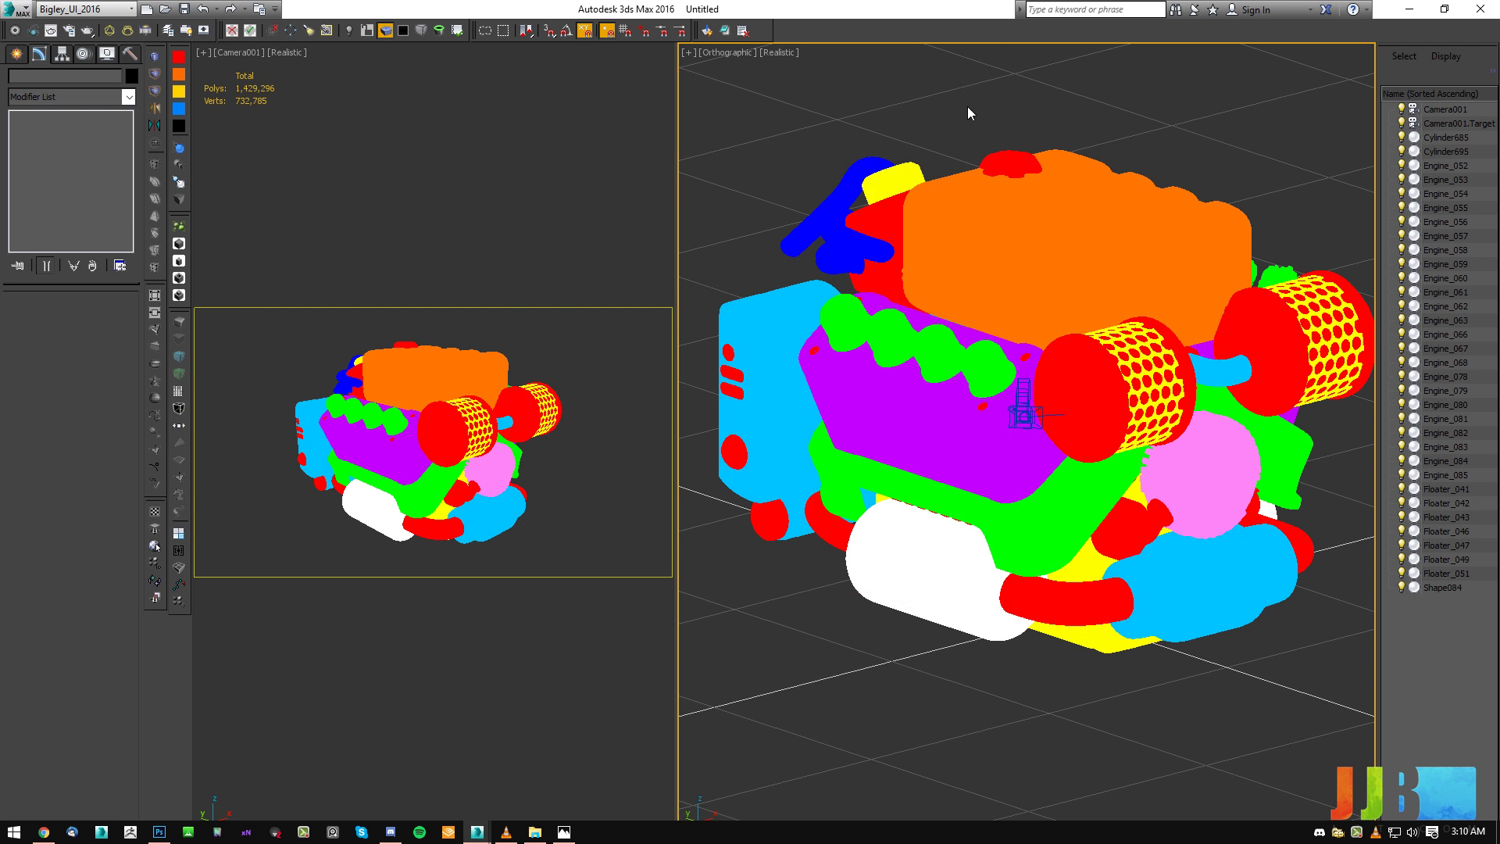
# Render the Camera001 view and save the material ID image as a 24-bit Targa file named ID.
pyautogui.click(83, 33)
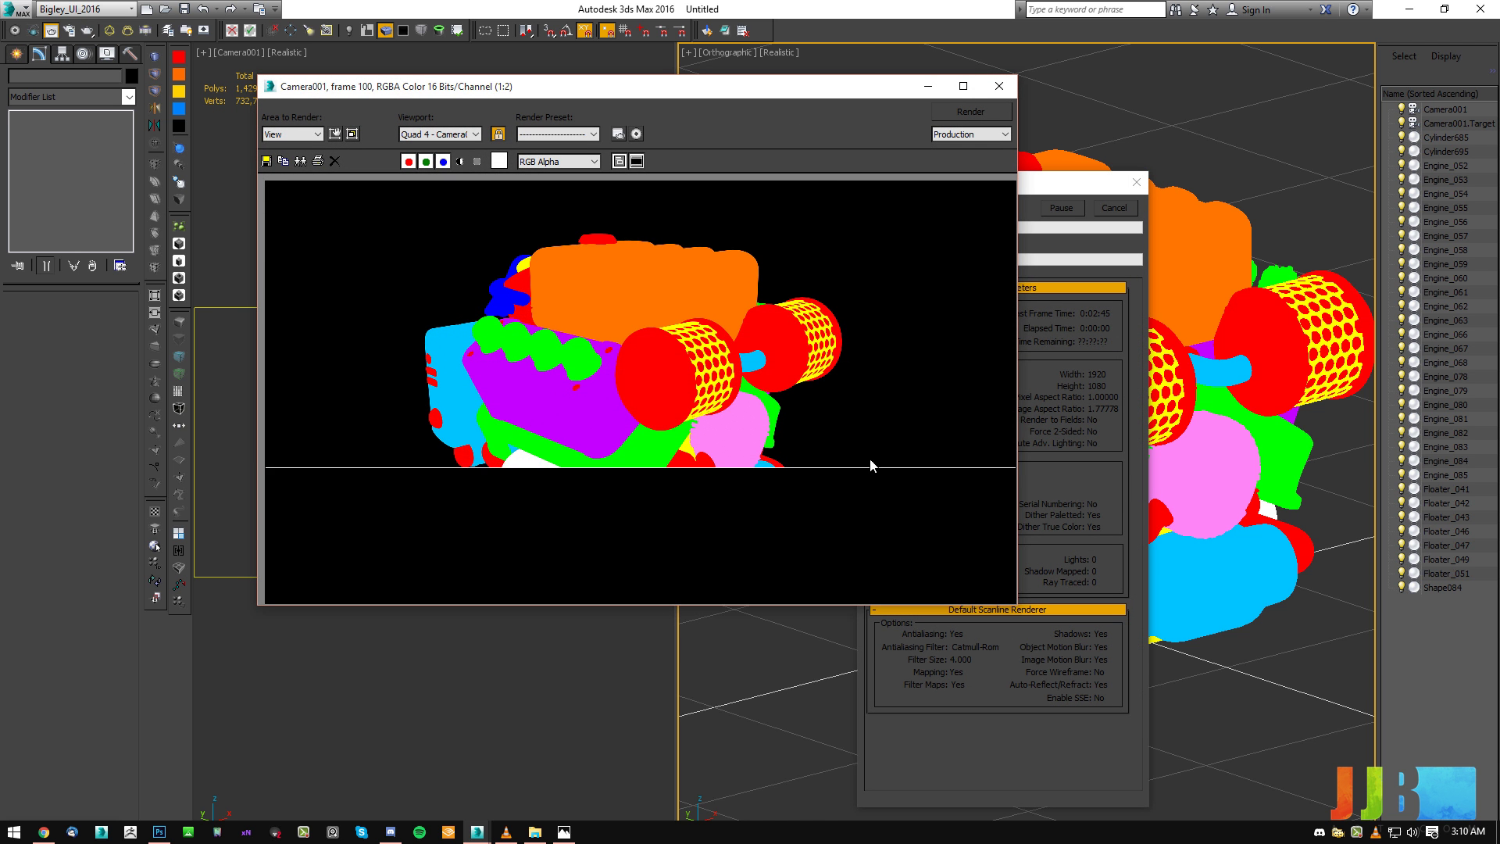
pyautogui.click(266, 161)
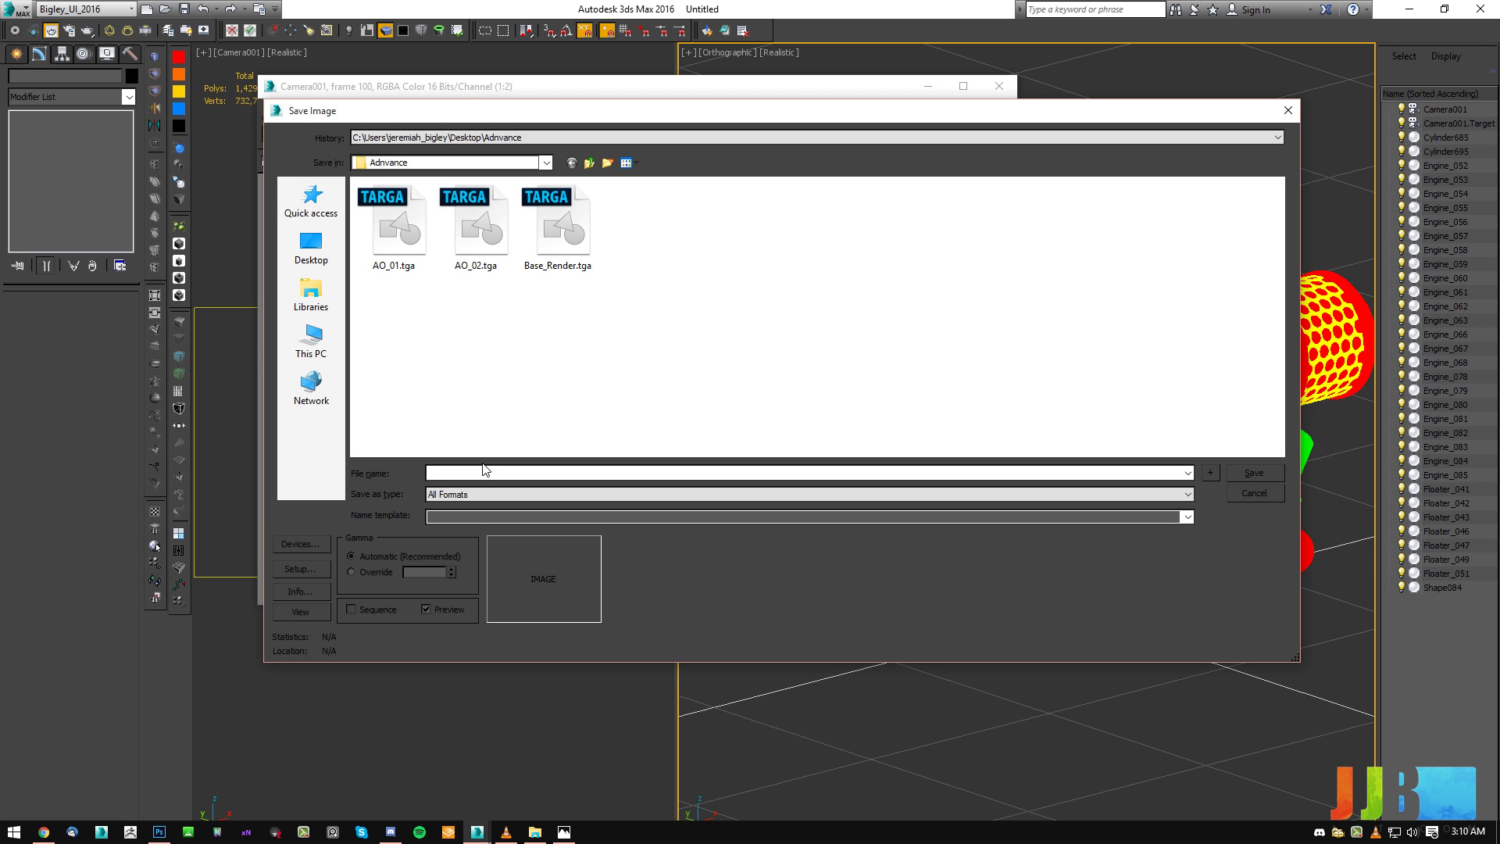
pyautogui.write('ID')
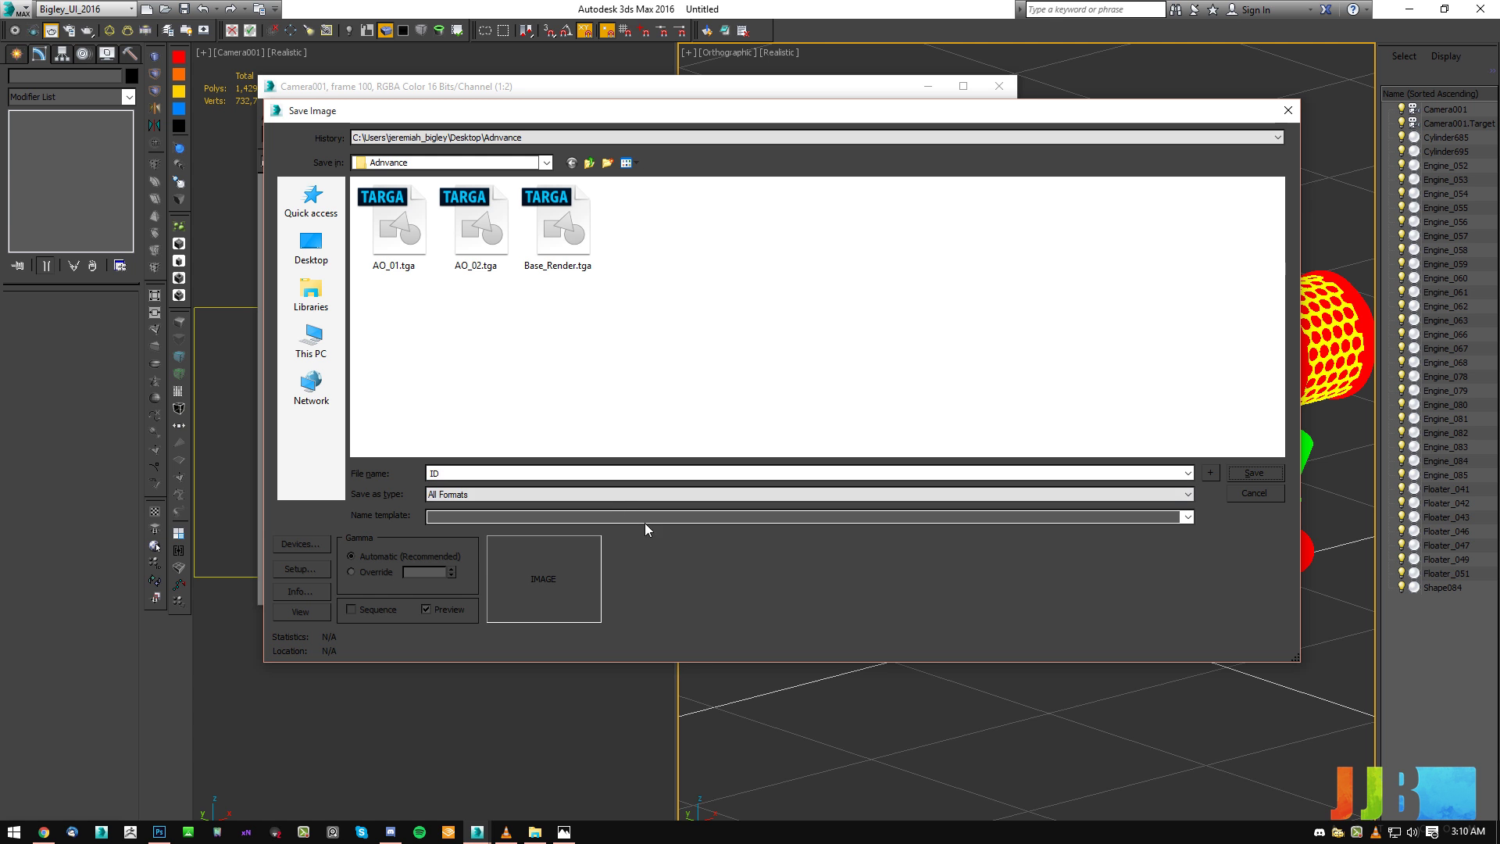
pyautogui.click(629, 495)
pyautogui.click(471, 641)
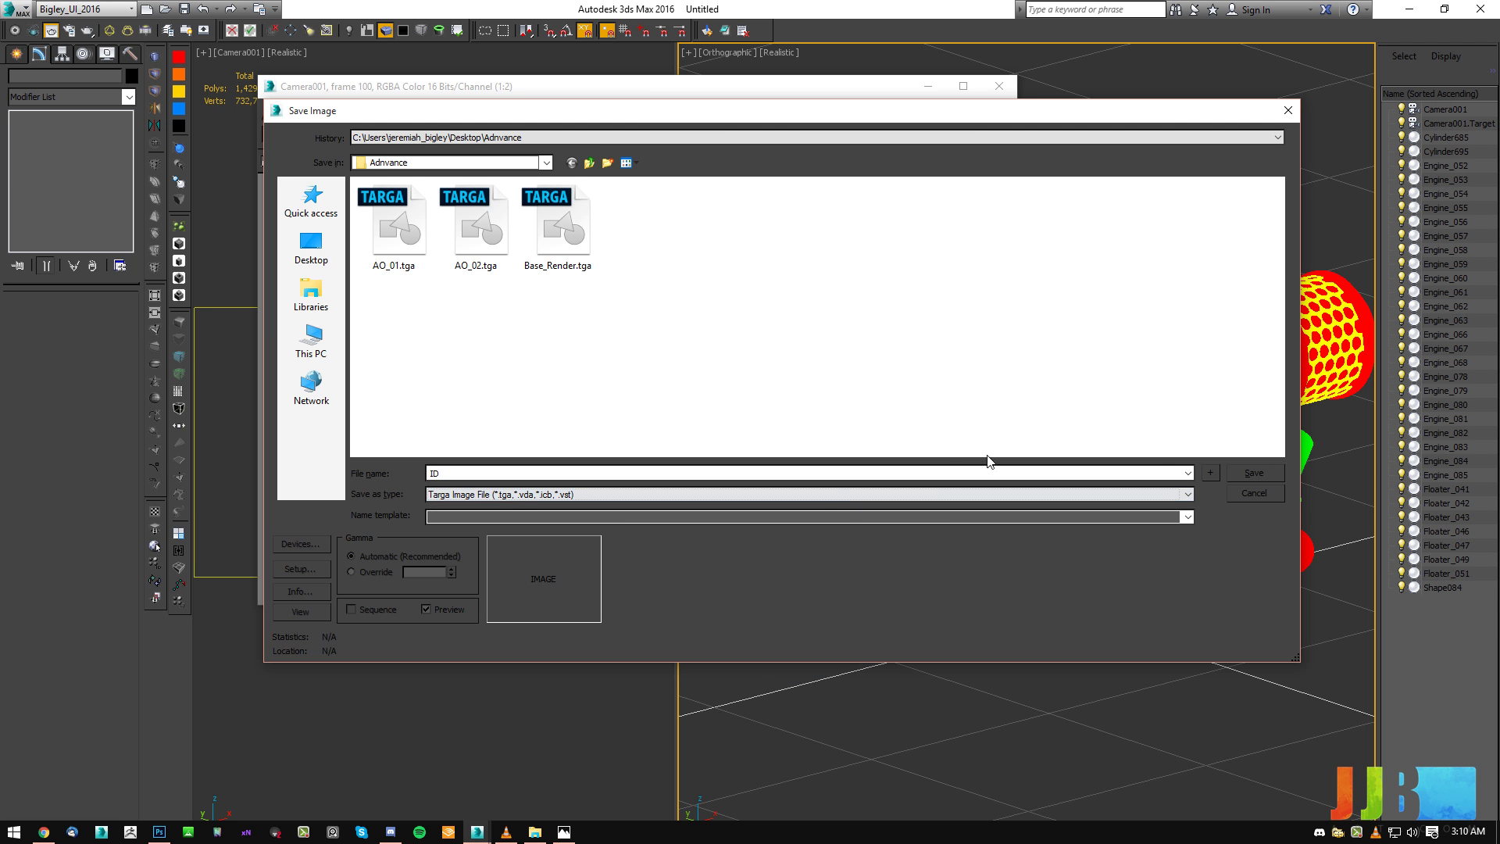
pyautogui.click(1259, 477)
pyautogui.click(707, 314)
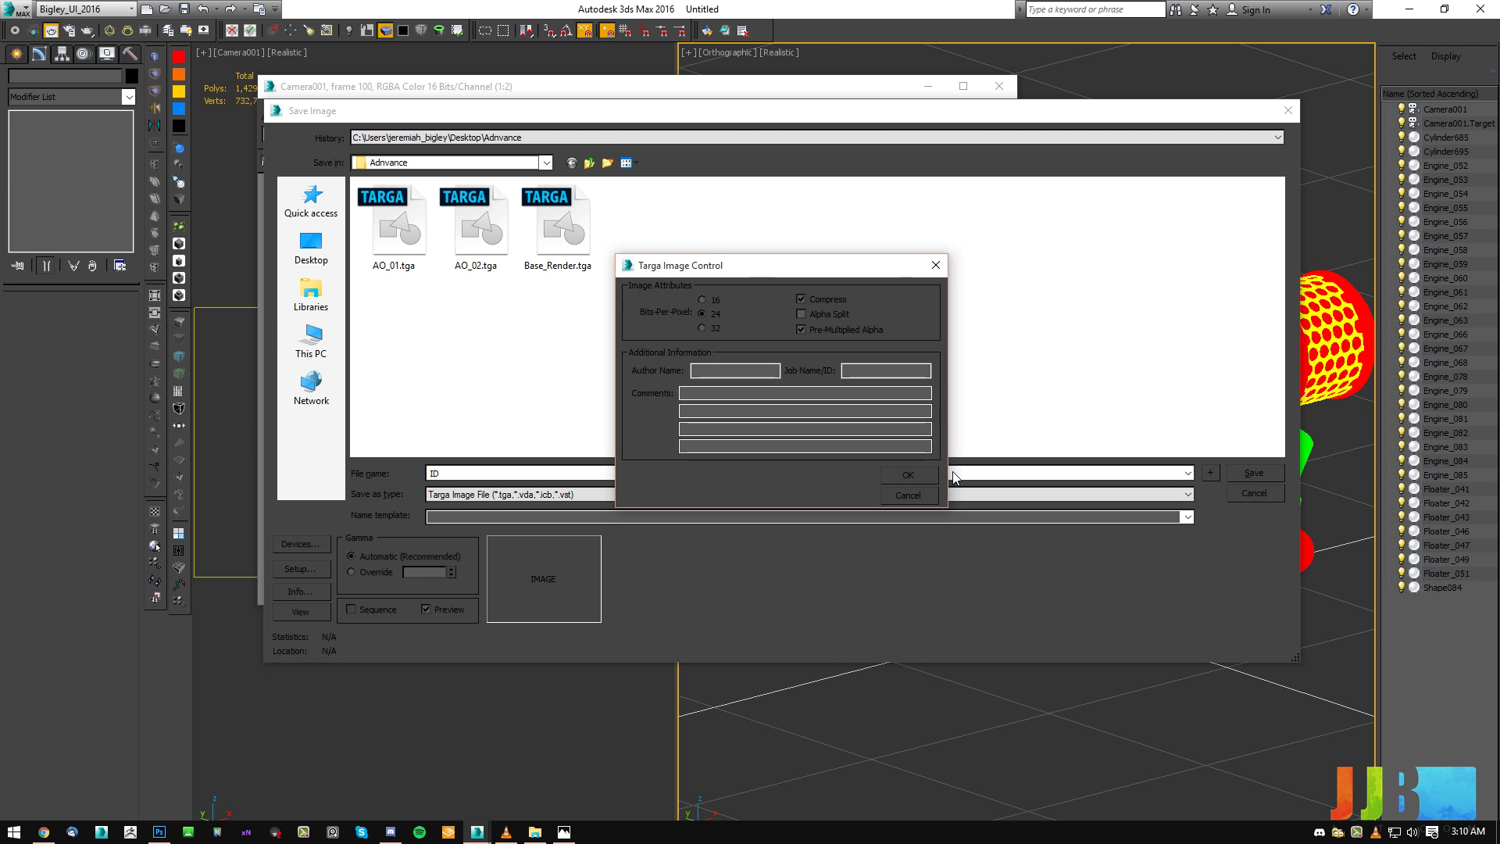
pyautogui.click(909, 474)
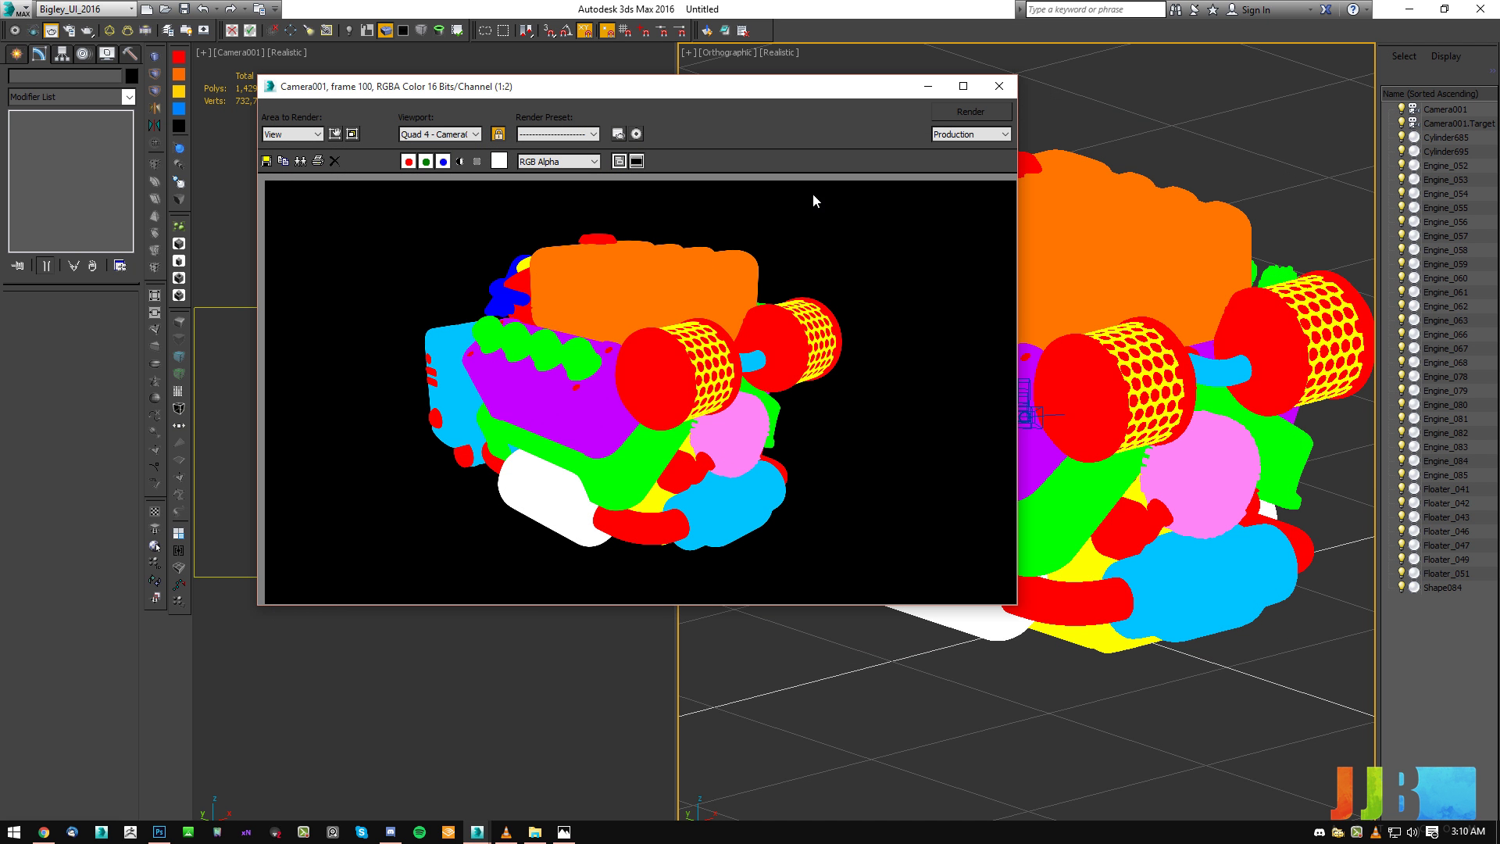
pyautogui.click(928, 88)
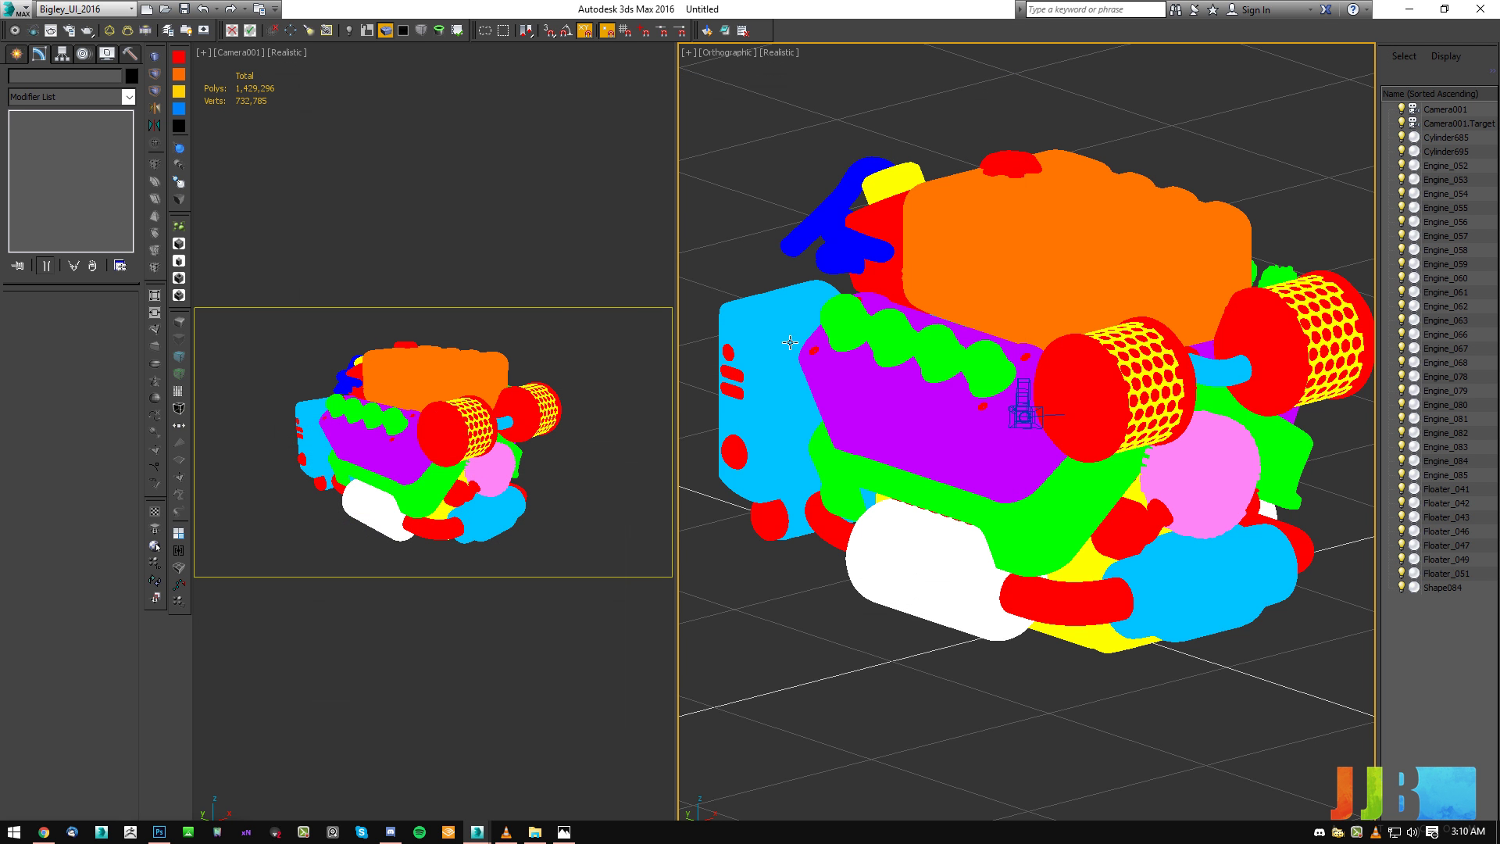
# Select all engine parts in the Orthographic view and assign the Marker_Black material to the whole selection.
pyautogui.press('m')
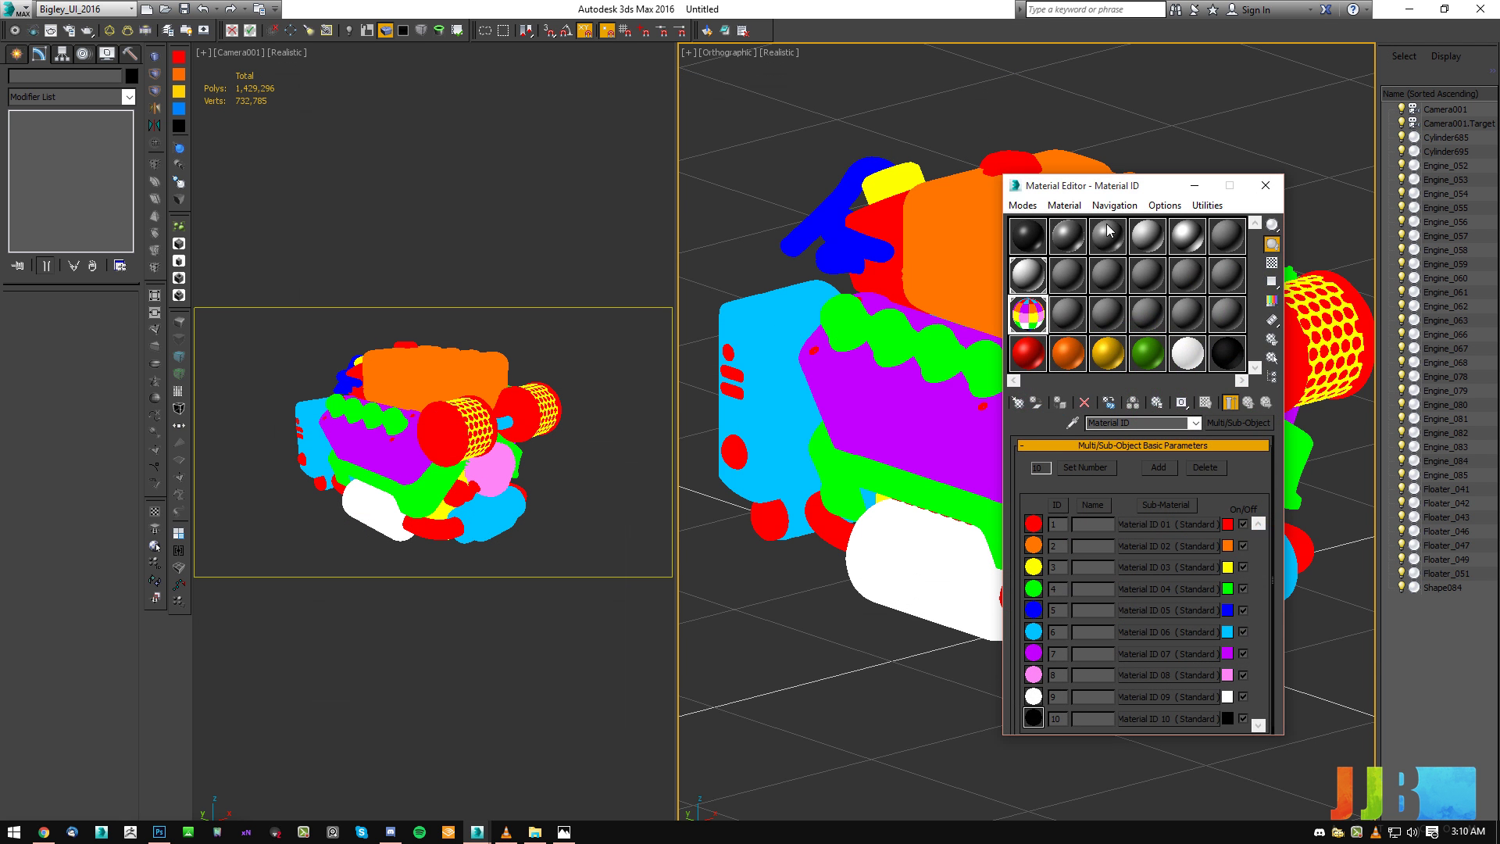
pyautogui.click(1223, 353)
pyautogui.moveTo(428, 179); pyautogui.dragTo(393, 164)
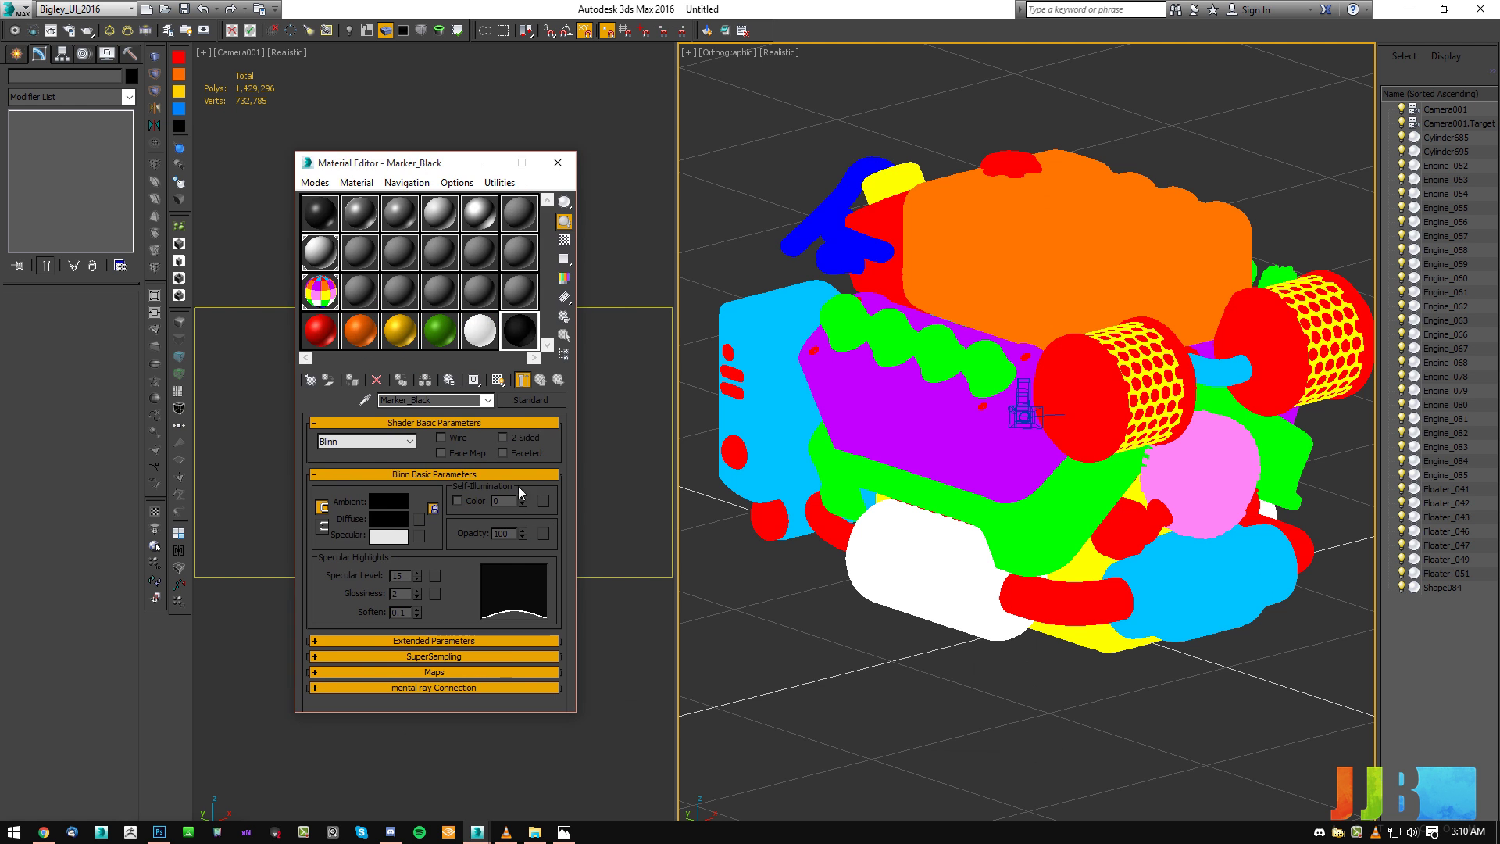
pyautogui.moveTo(1239, 150); pyautogui.dragTo(1228, 109)
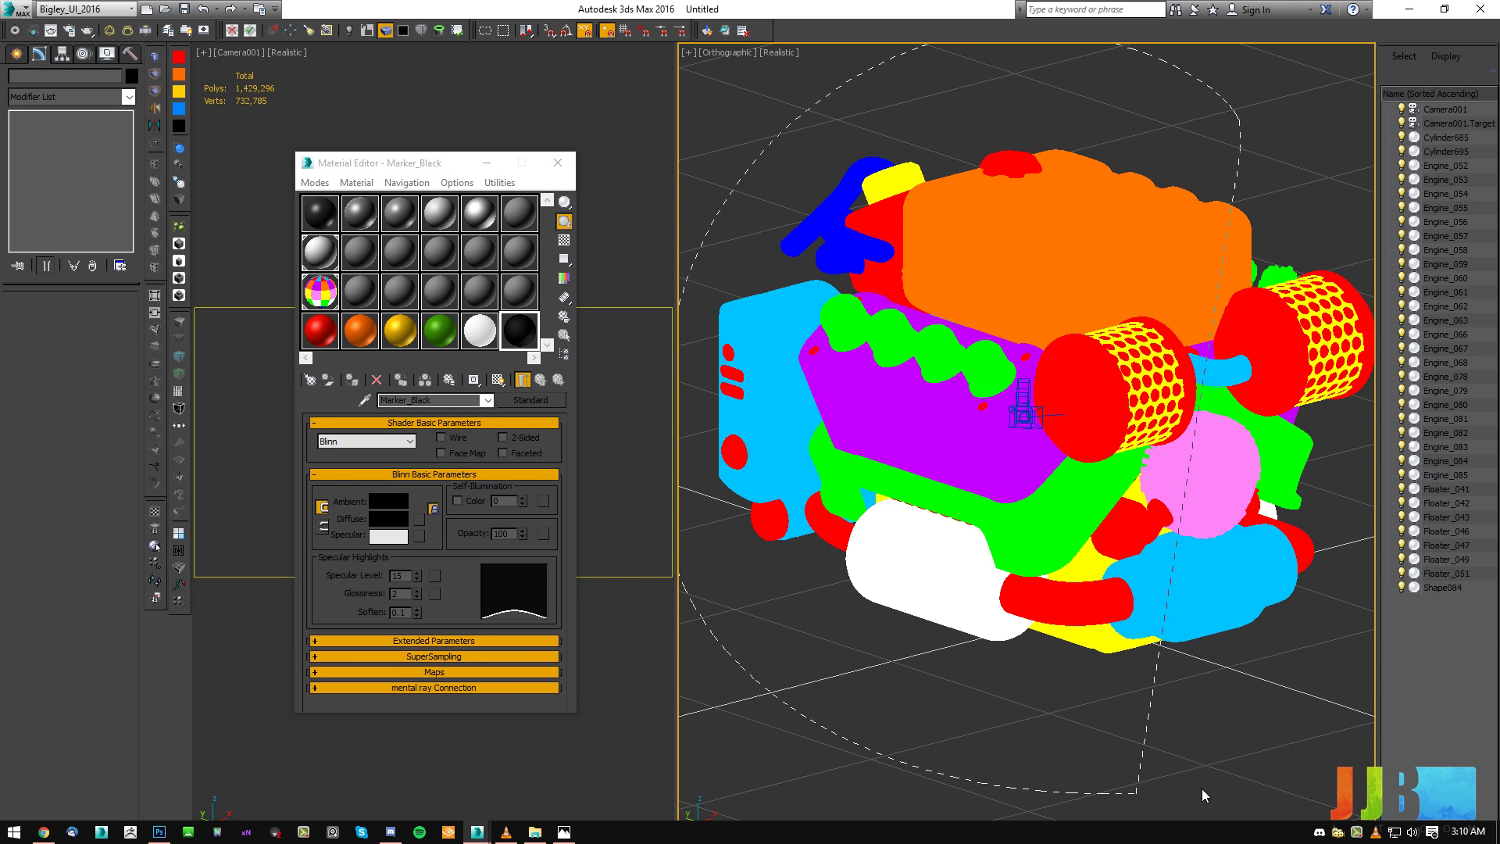
pyautogui.moveTo(855, 750); pyautogui.dragTo(858, 748)
pyautogui.moveTo(518, 329); pyautogui.dragTo(1035, 380)
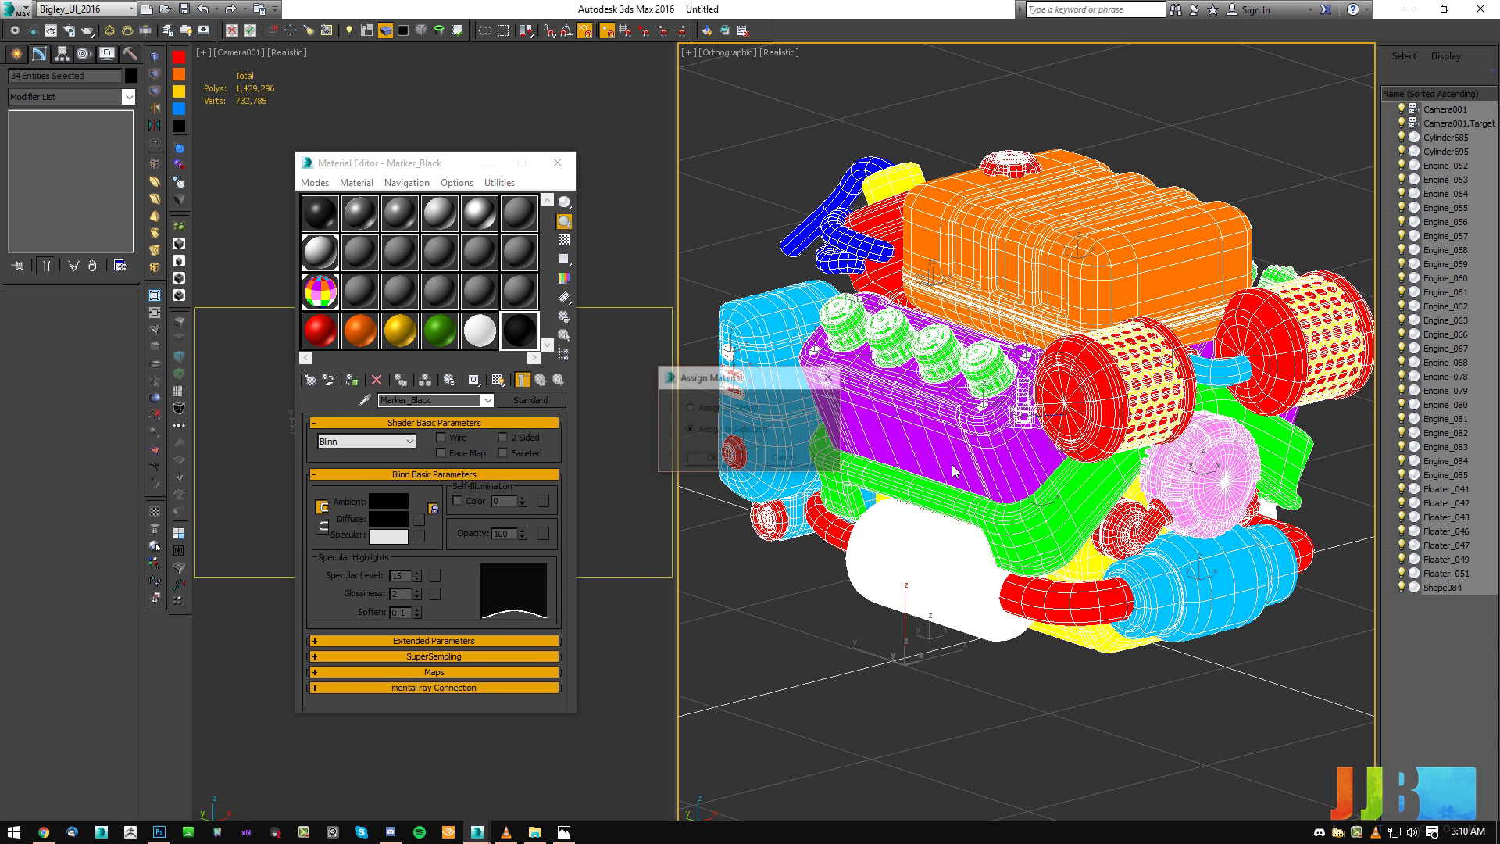
pyautogui.click(713, 459)
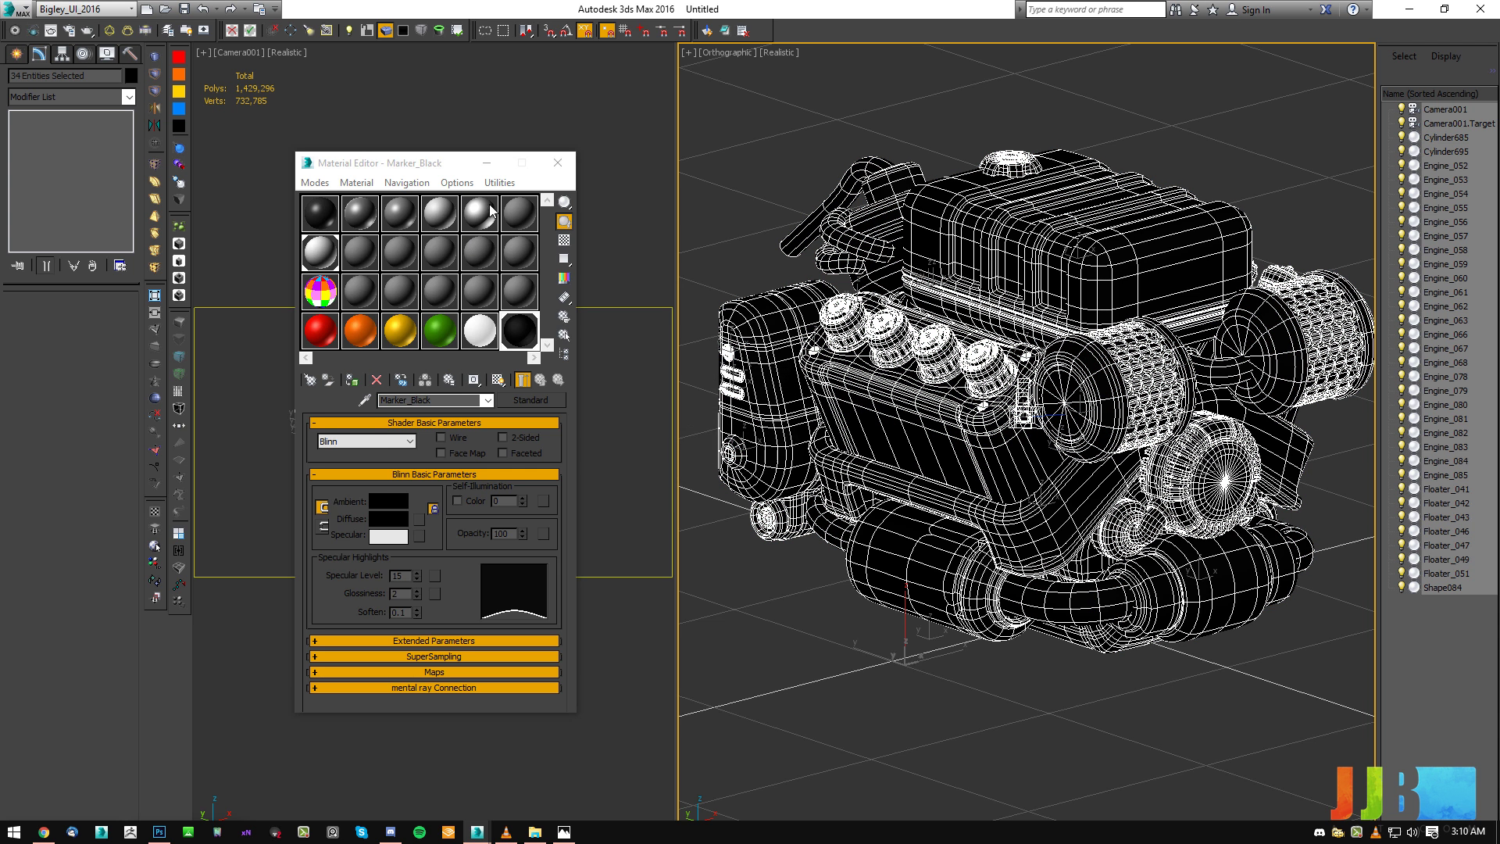
pyautogui.moveTo(432, 171); pyautogui.dragTo(620, 160)
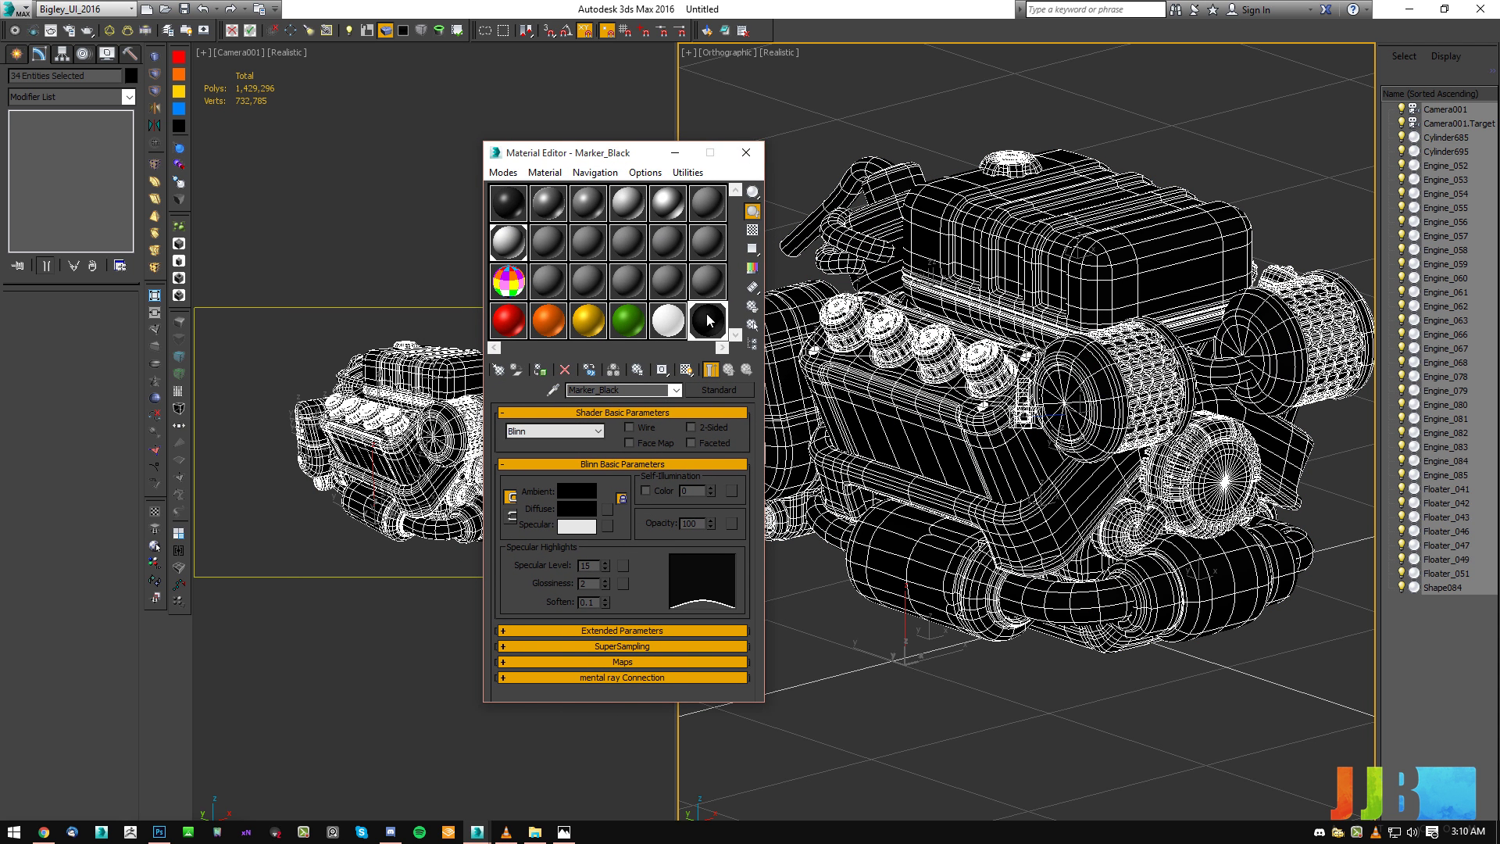
pyautogui.click(749, 156)
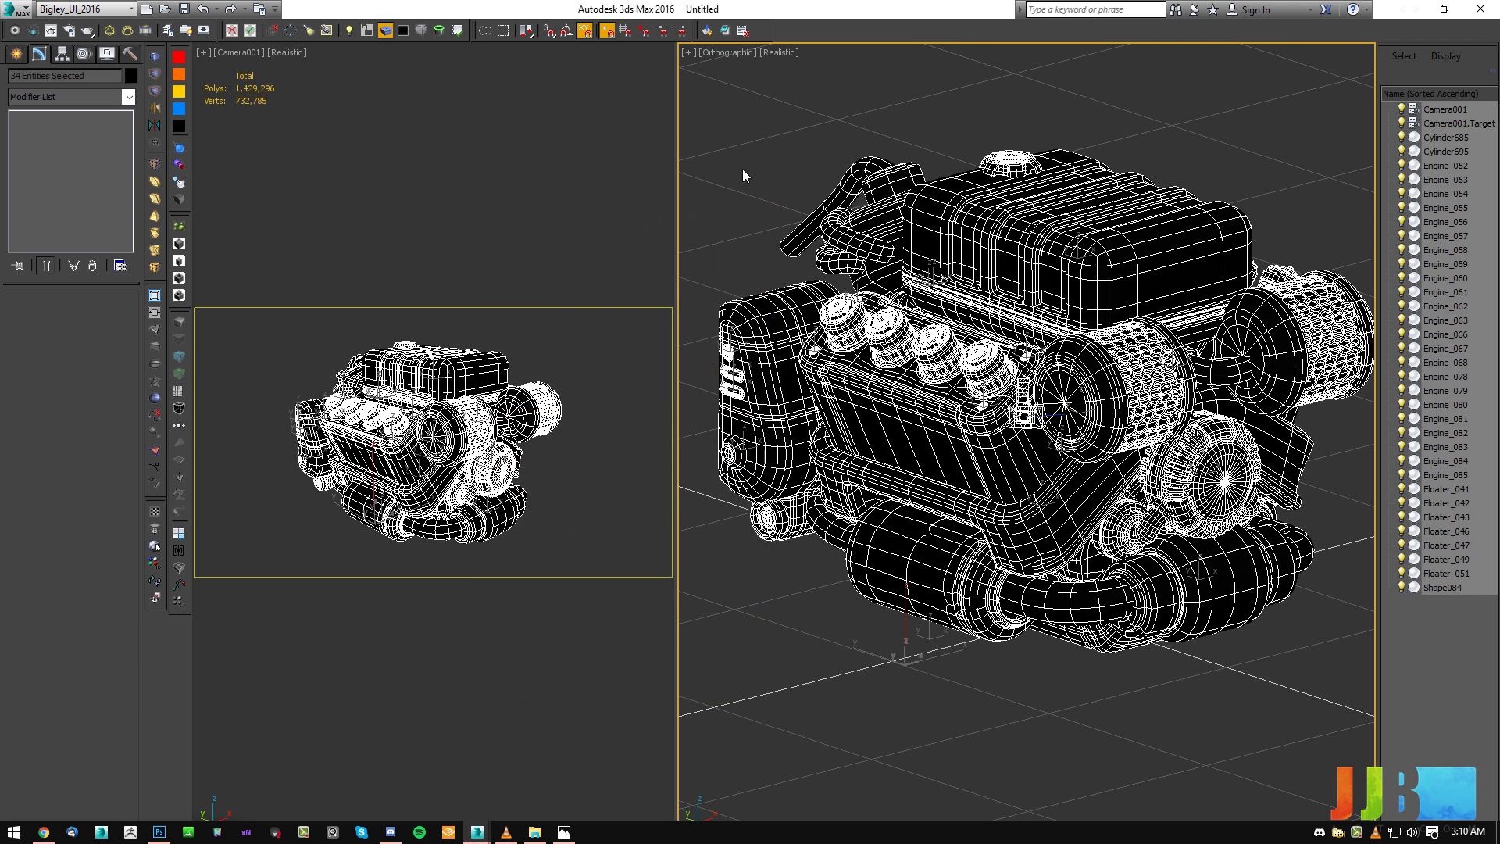
# Undo the black material assignment and deselect the engine parts.
pyautogui.click(746, 176)
pyautogui.hotkey('ctrl', 'z')
pyautogui.hotkey('ctrl', 'z')
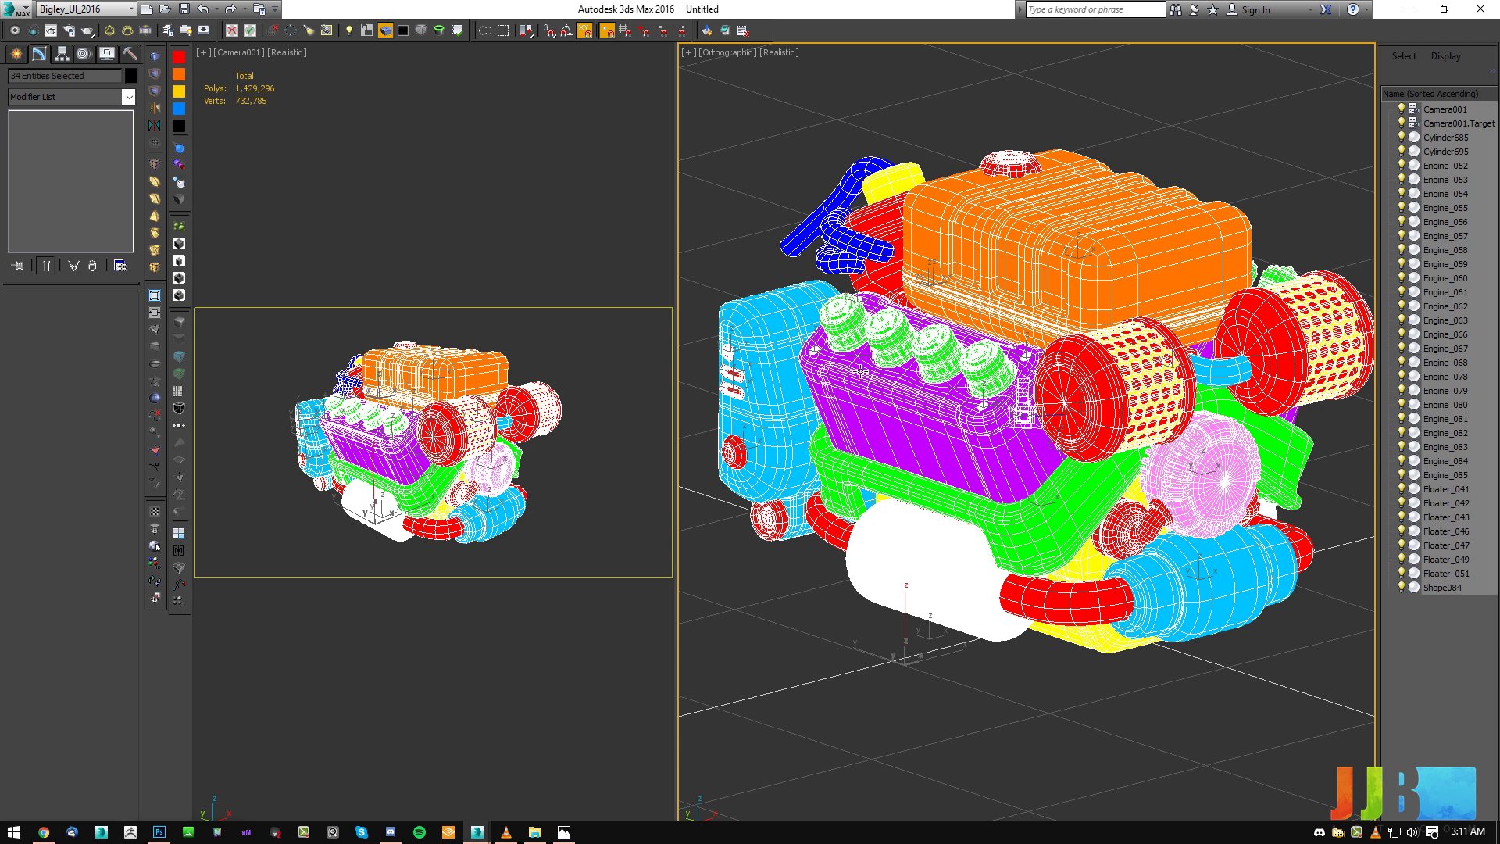
pyautogui.click(801, 281)
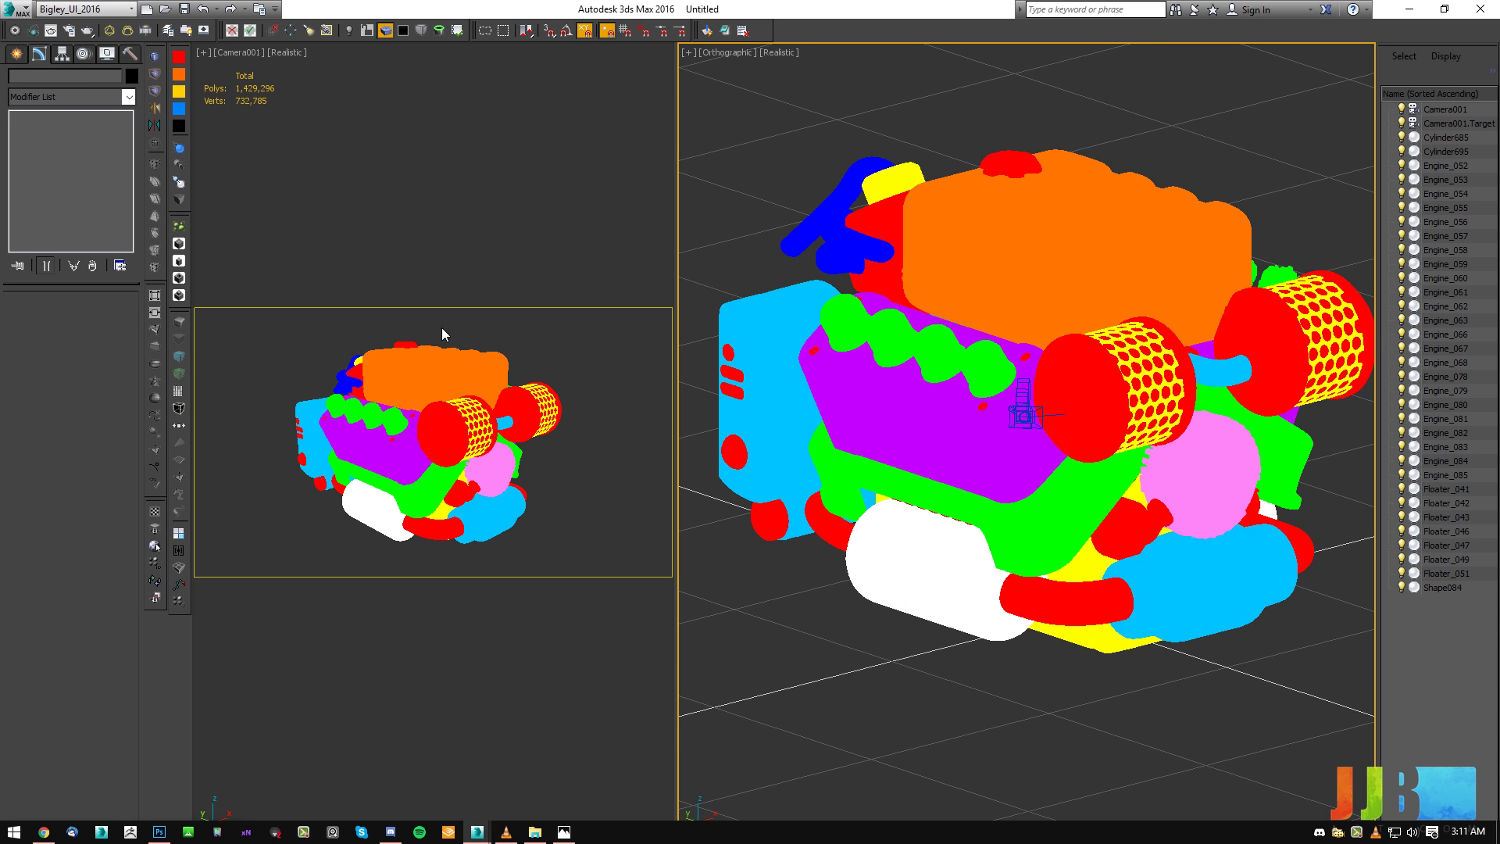
pyautogui.hotkey('alt', 'Tab')
pyautogui.hotkey('alt', 'Tab')
pyautogui.press('m')
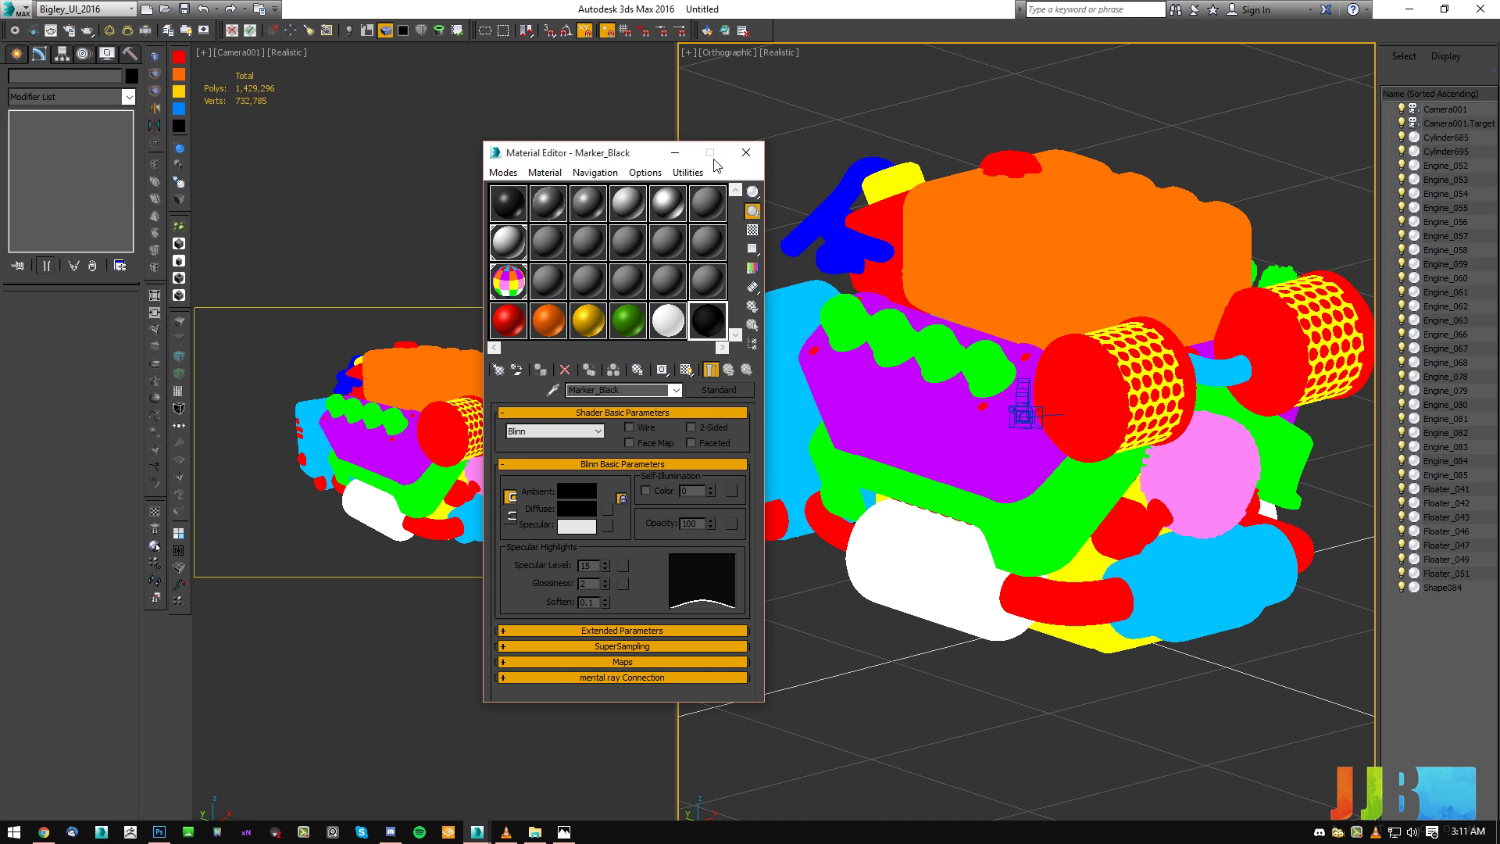
pyautogui.click(746, 154)
# Minimize the Discord chat window and switch to Photoshop.
pyautogui.hotkey('alt', 'Tab')
pyautogui.hotkey('alt', 'Tab')
pyautogui.hotkey('alt', 'Tab')
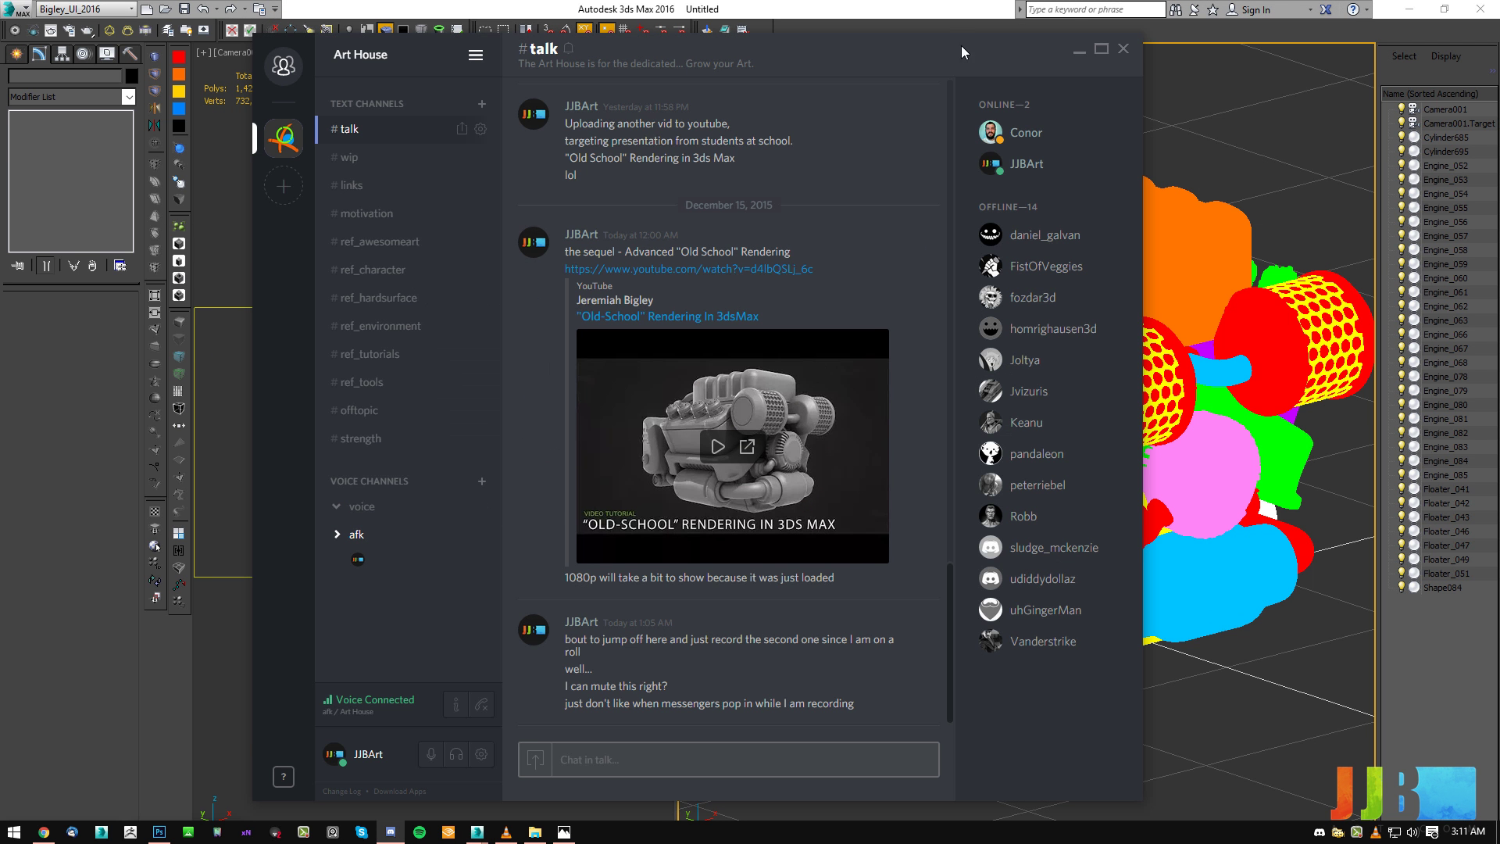
pyautogui.moveTo(963, 53); pyautogui.dragTo(587, 98)
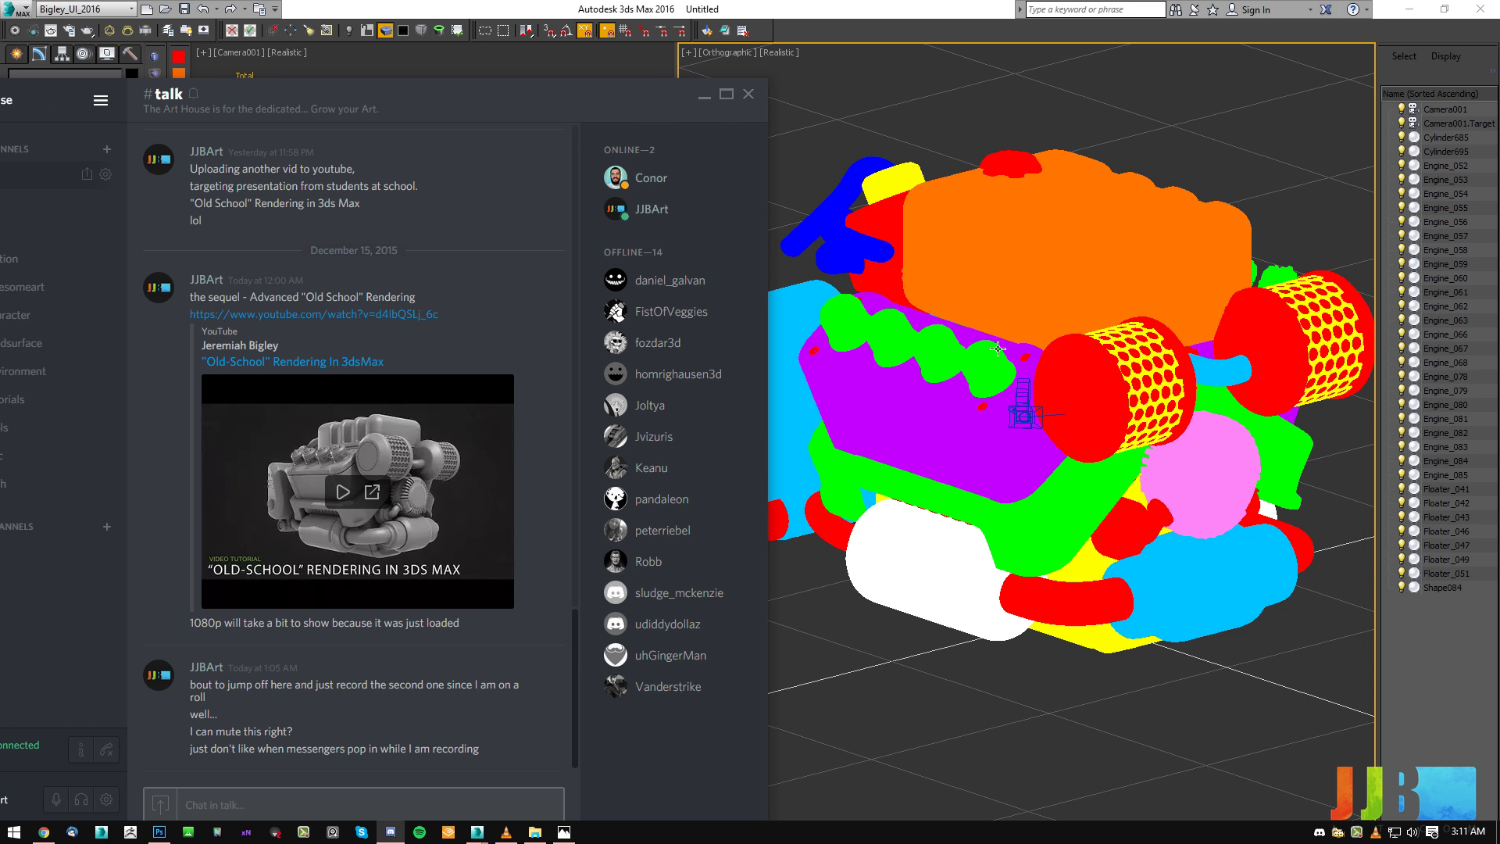
pyautogui.click(705, 96)
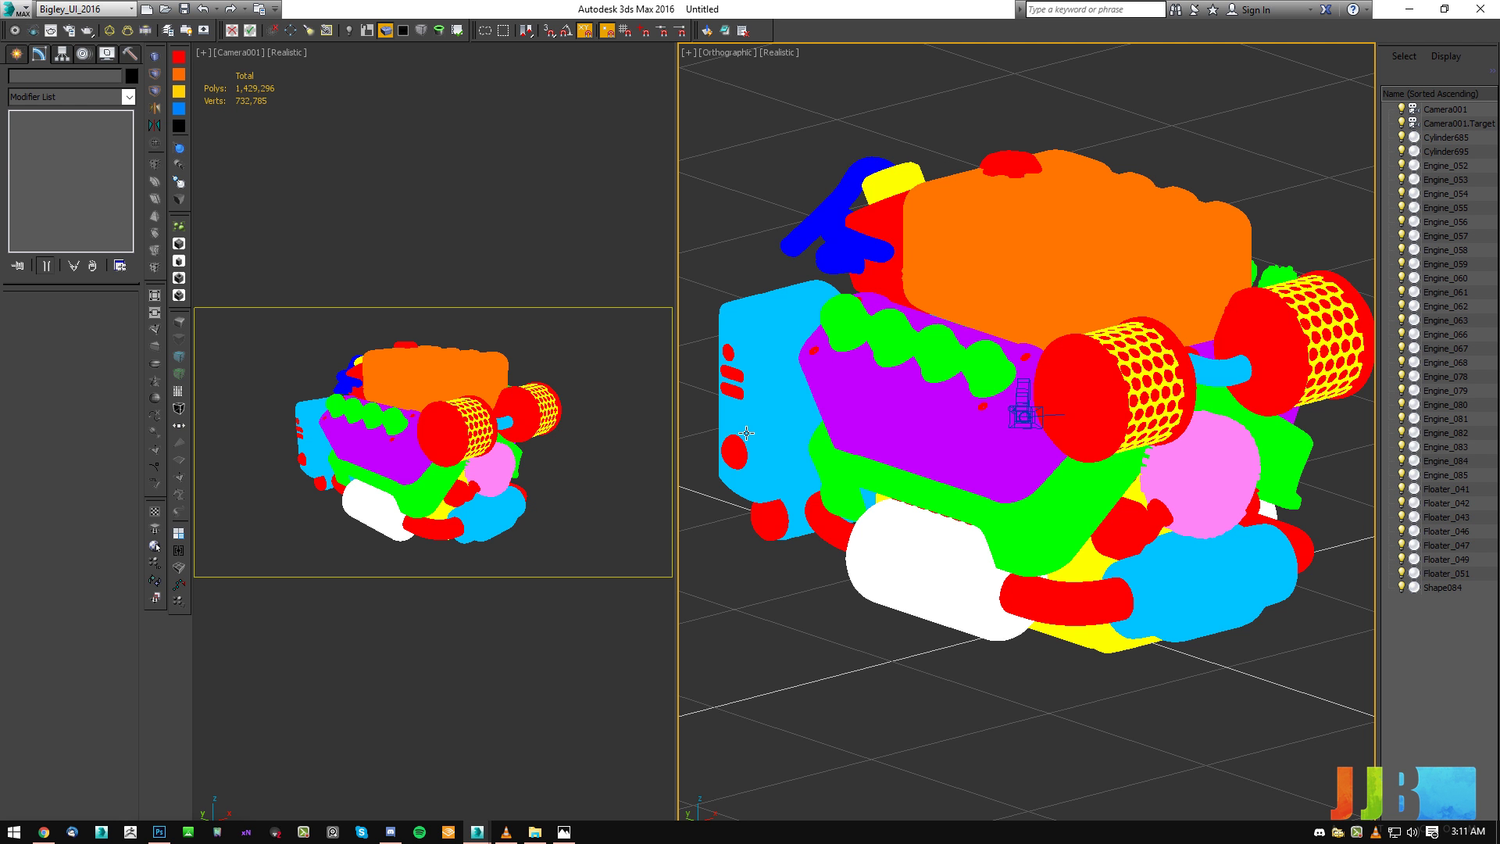
pyautogui.click(159, 831)
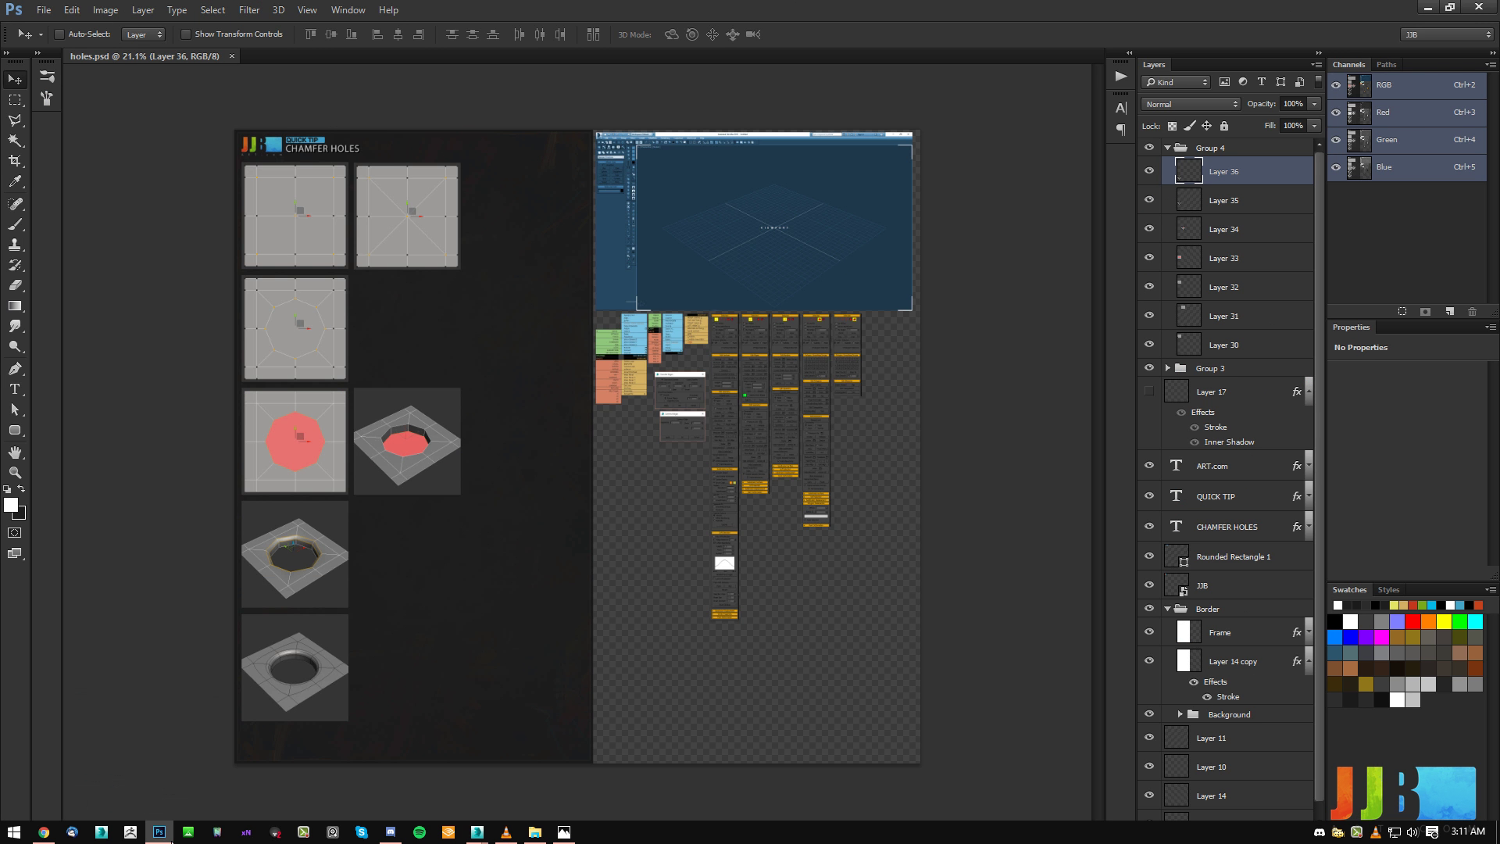
# Float the holes.psd document in its own window and minimize it to clear the workspace.
pyautogui.hotkey('alt', 'Tab')
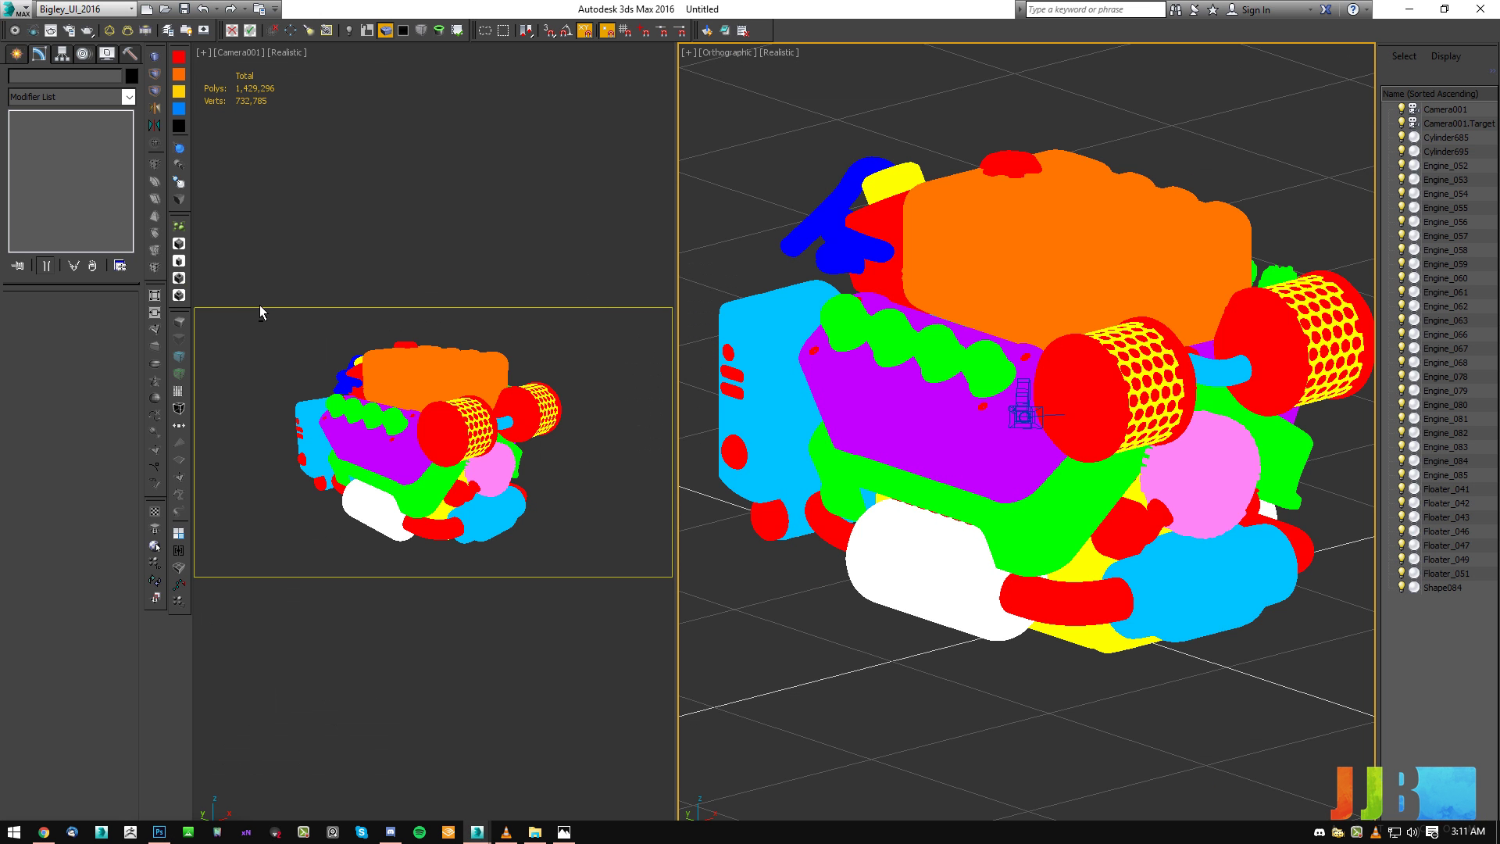
pyautogui.hotkey('alt', 'Tab')
pyautogui.moveTo(204, 103); pyautogui.dragTo(184, 184)
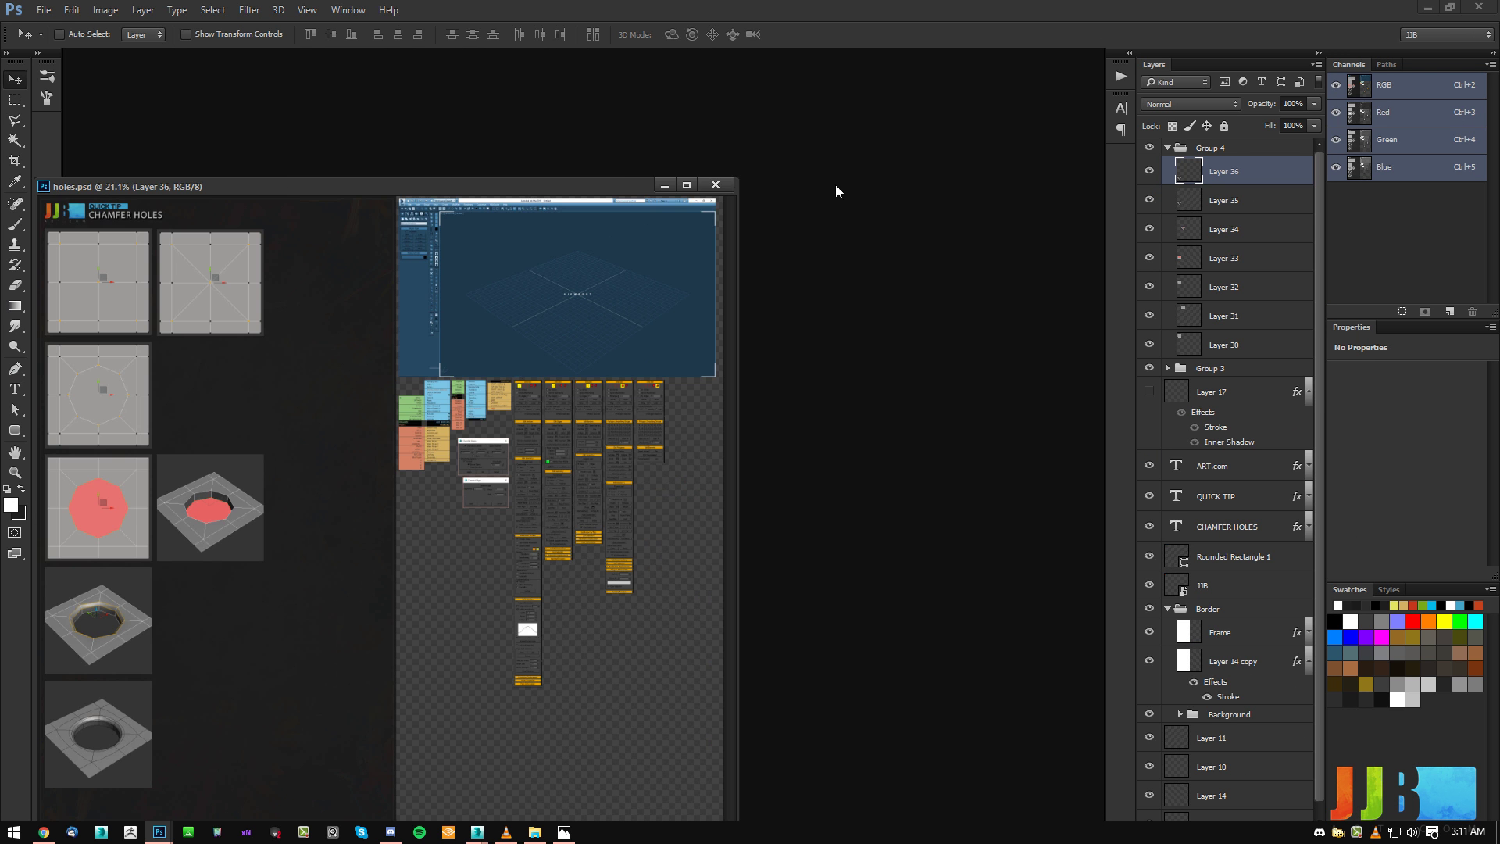
pyautogui.click(669, 183)
pyautogui.hotkey('alt', 'Tab')
pyautogui.press('Tab')
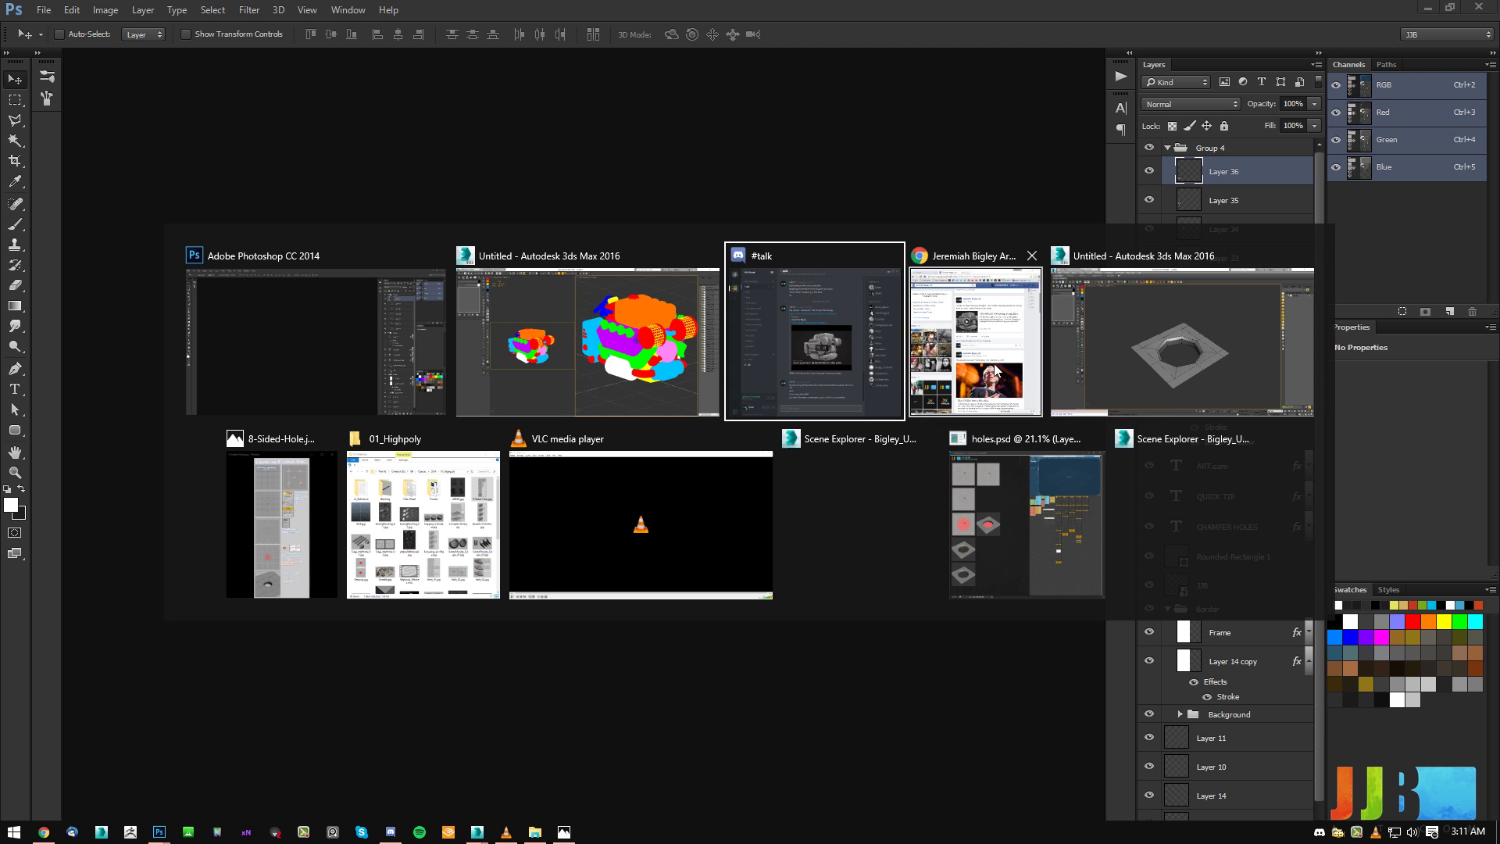
pyautogui.press('Escape')
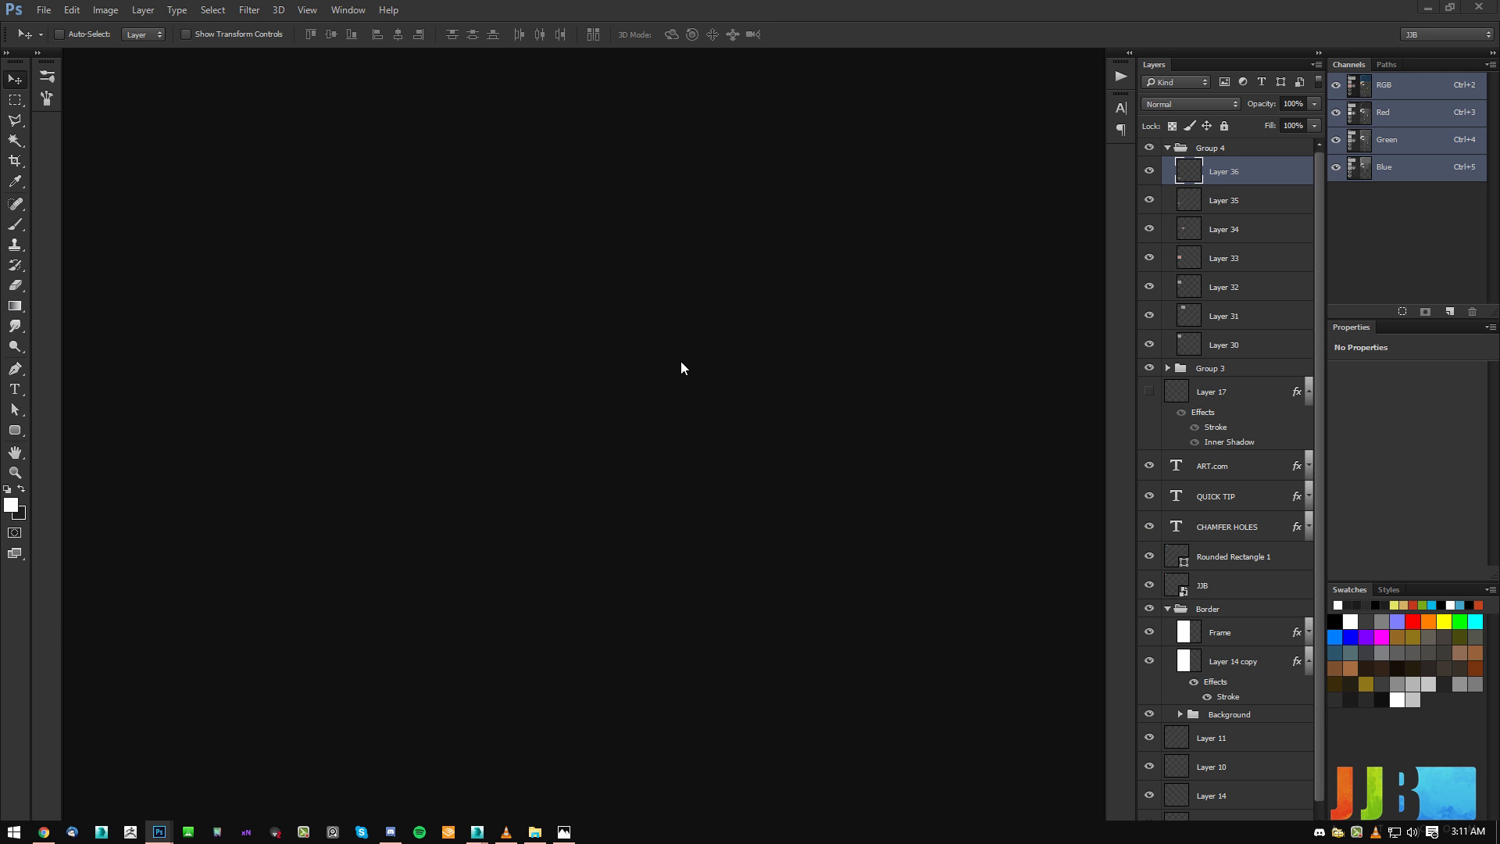
# Open AO_01.tga, AO_02.tga, Base_Render.tga and ID.tga together from the Adnvance folder on the Desktop.
pyautogui.hotkey('ctrl', 'o')
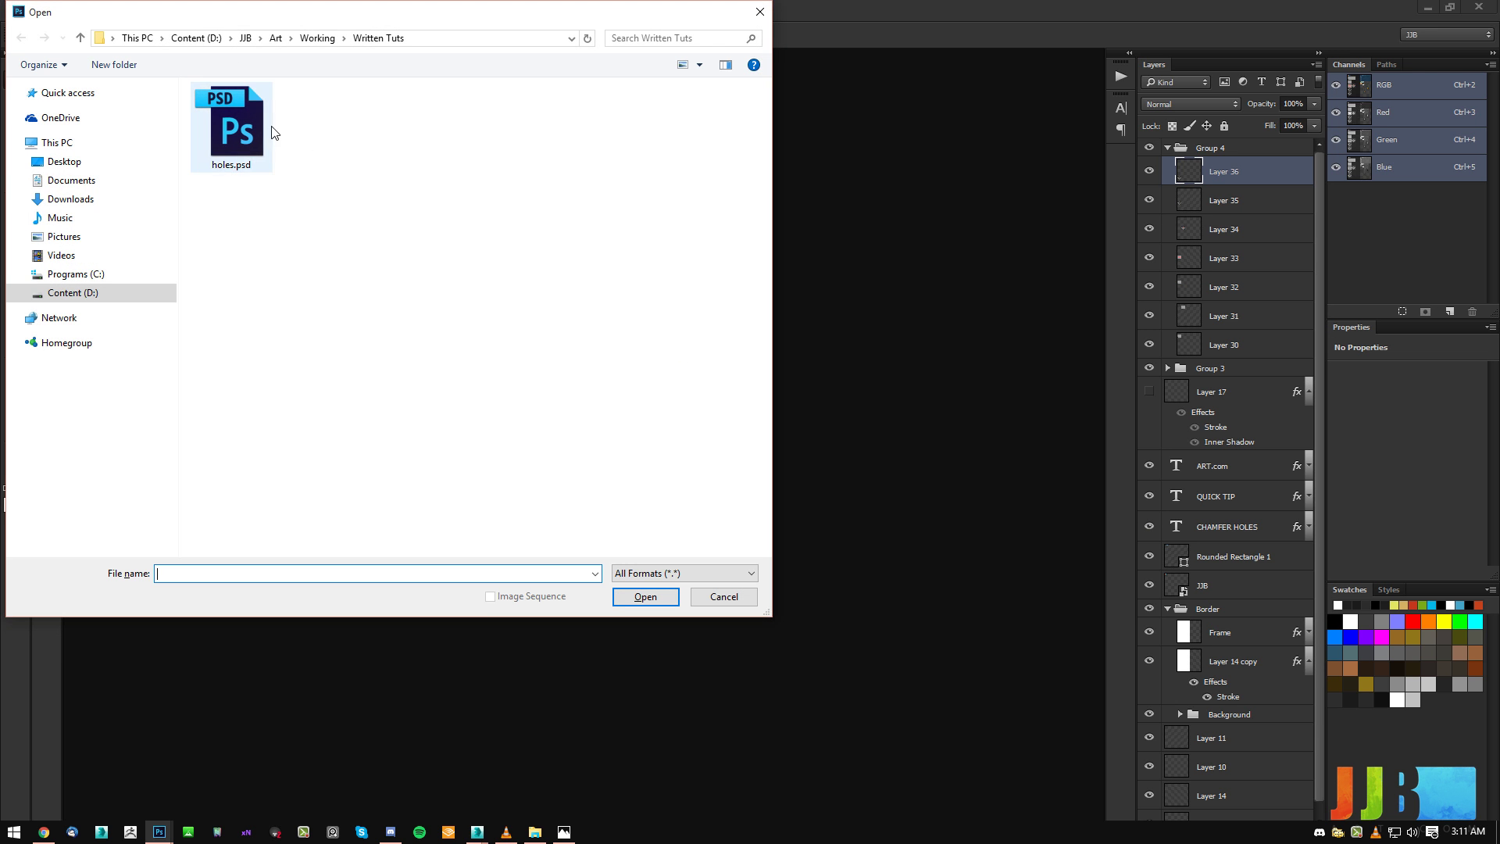
pyautogui.click(275, 37)
pyautogui.doubleClick(257, 268)
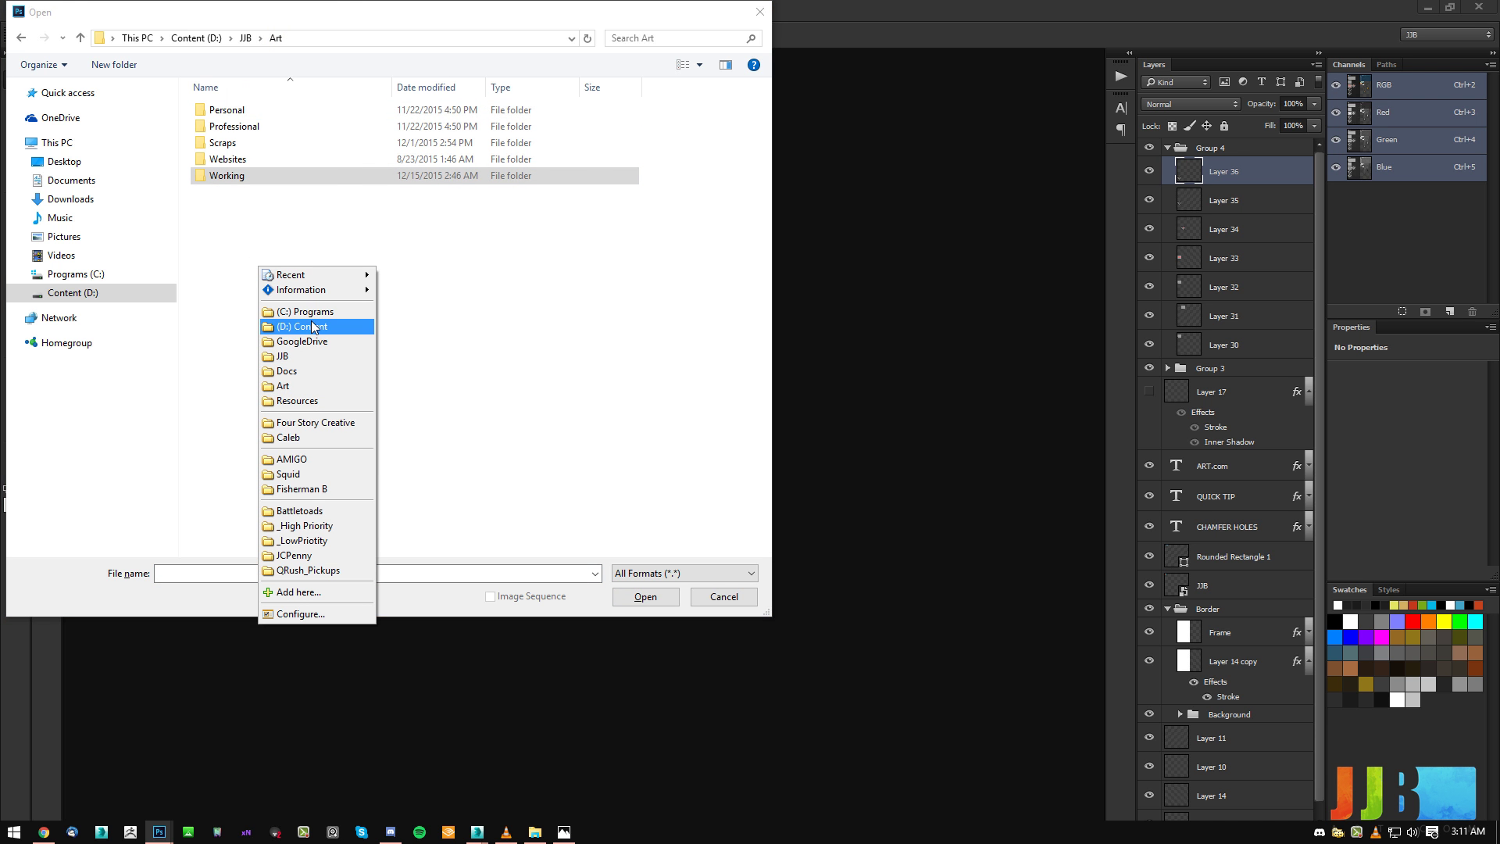
pyautogui.click(64, 161)
pyautogui.click(226, 139)
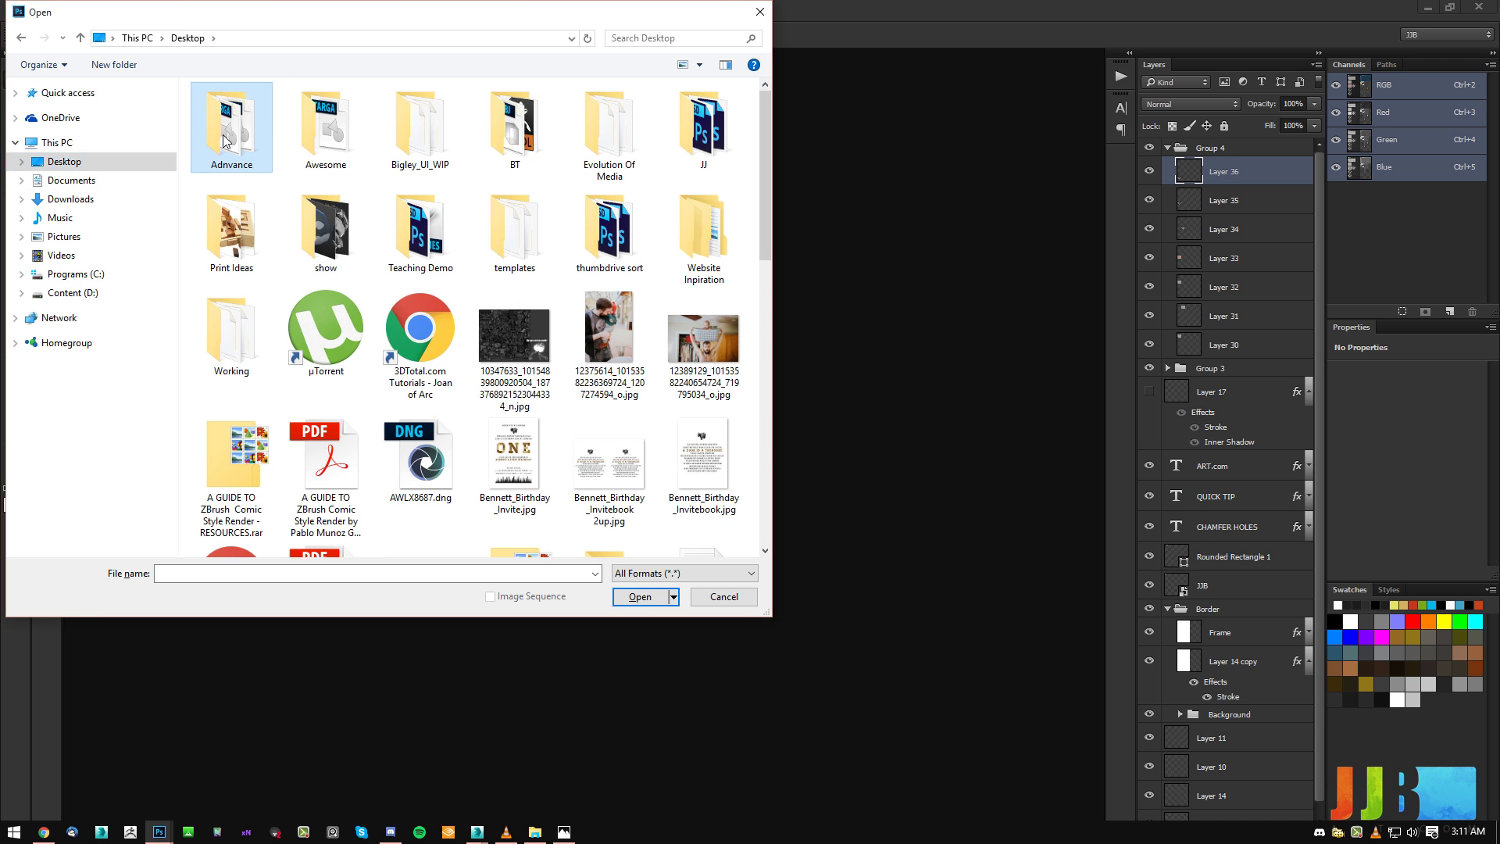
pyautogui.doubleClick(226, 139)
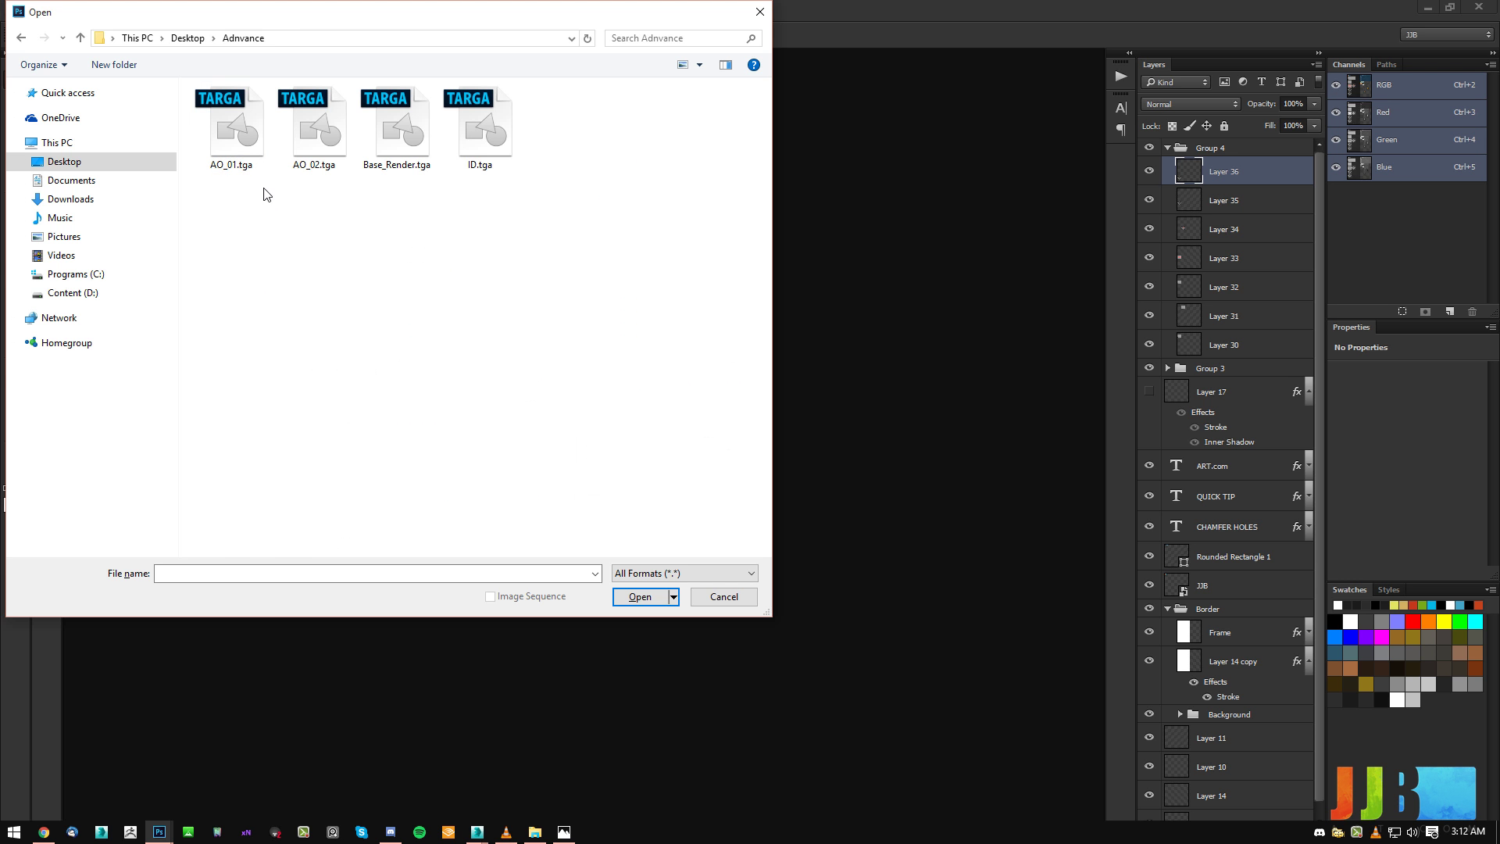
pyautogui.moveTo(558, 230); pyautogui.dragTo(60, 72)
pyautogui.click(639, 596)
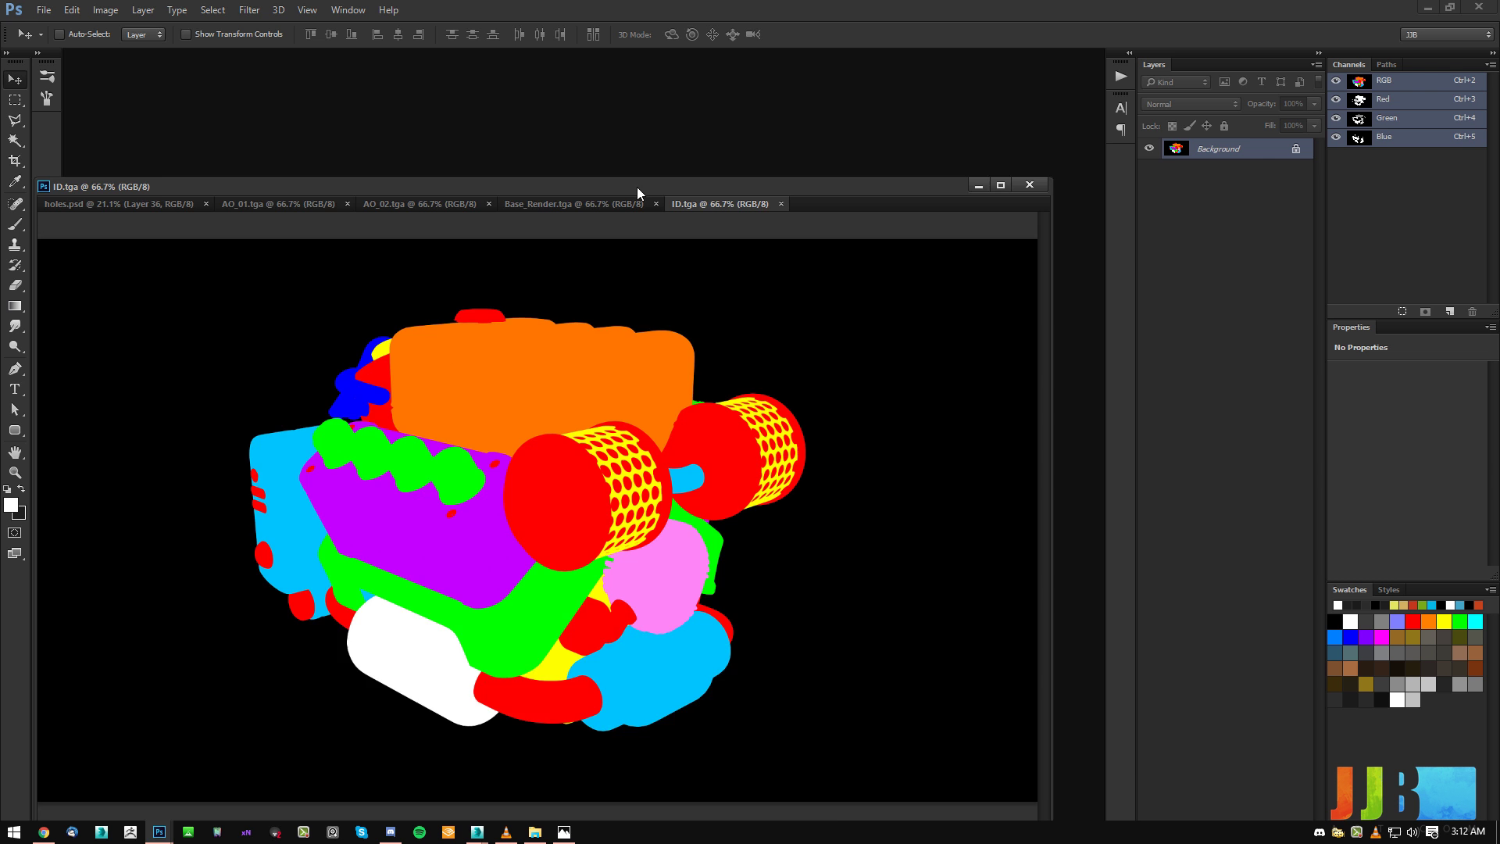
# Separate holes.psd from the render pass documents, minimize it and reposition the window holding the passes.
pyautogui.moveTo(635, 186); pyautogui.dragTo(749, 101)
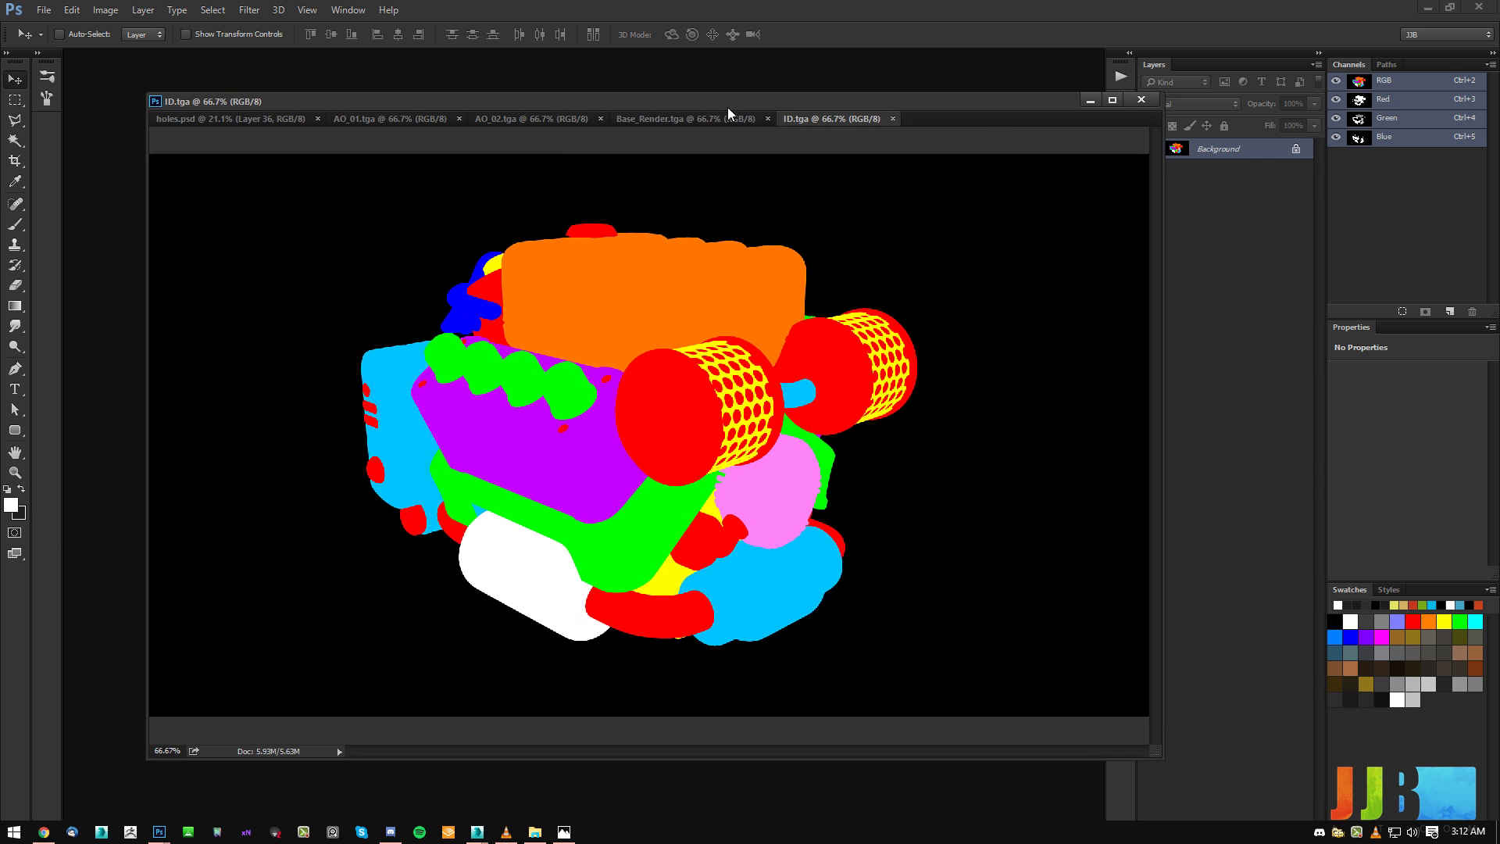
pyautogui.click(255, 118)
pyautogui.click(686, 118)
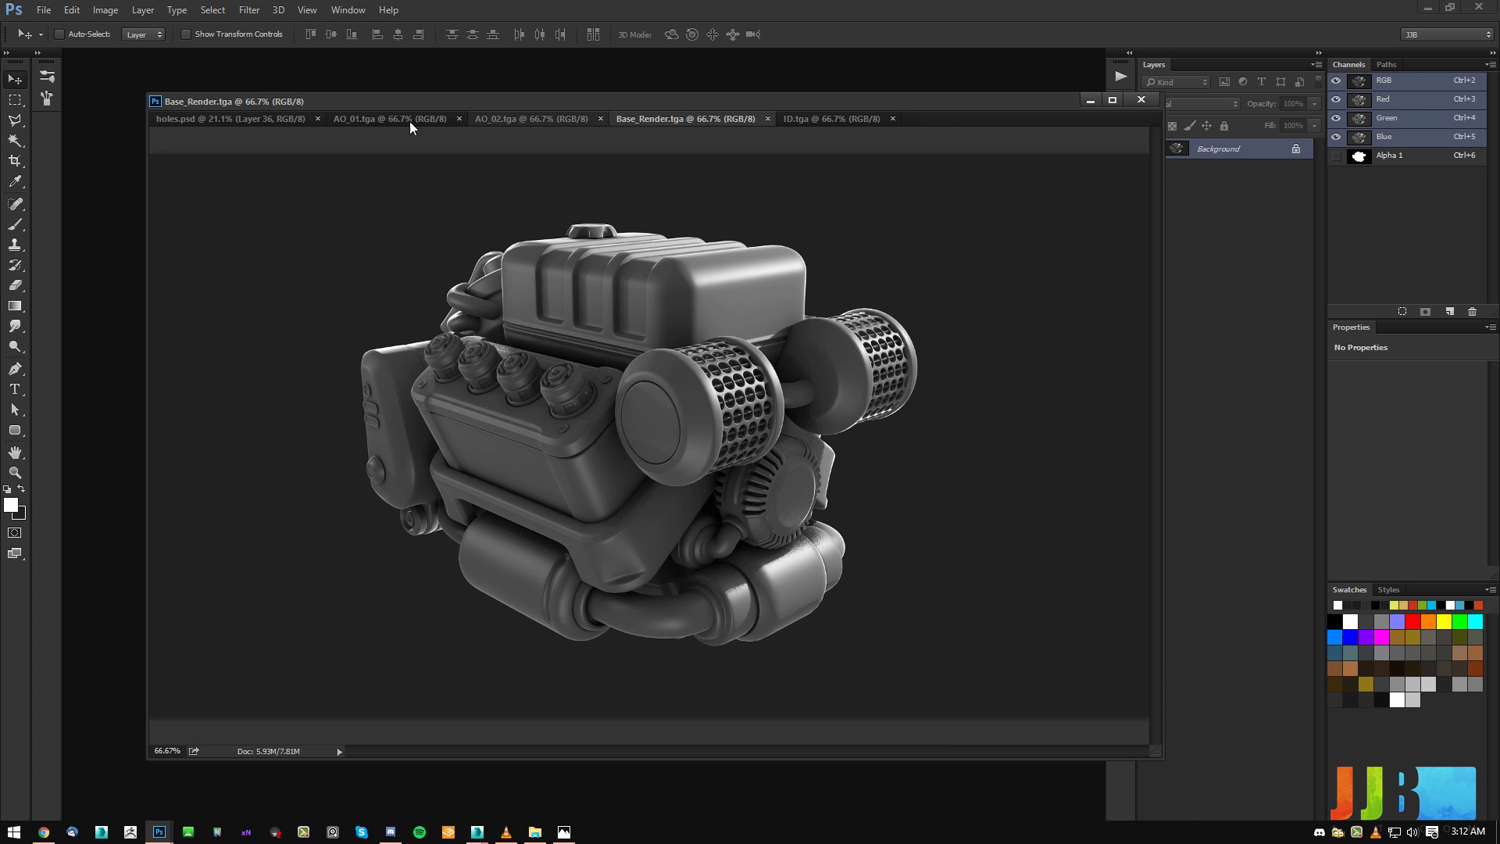
pyautogui.moveTo(213, 118); pyautogui.dragTo(82, 148)
pyautogui.click(957, 129)
pyautogui.moveTo(948, 100); pyautogui.dragTo(887, 105)
# Pull Base_Render.tga out of the grouped documents into its own floating window.
pyautogui.click(565, 123)
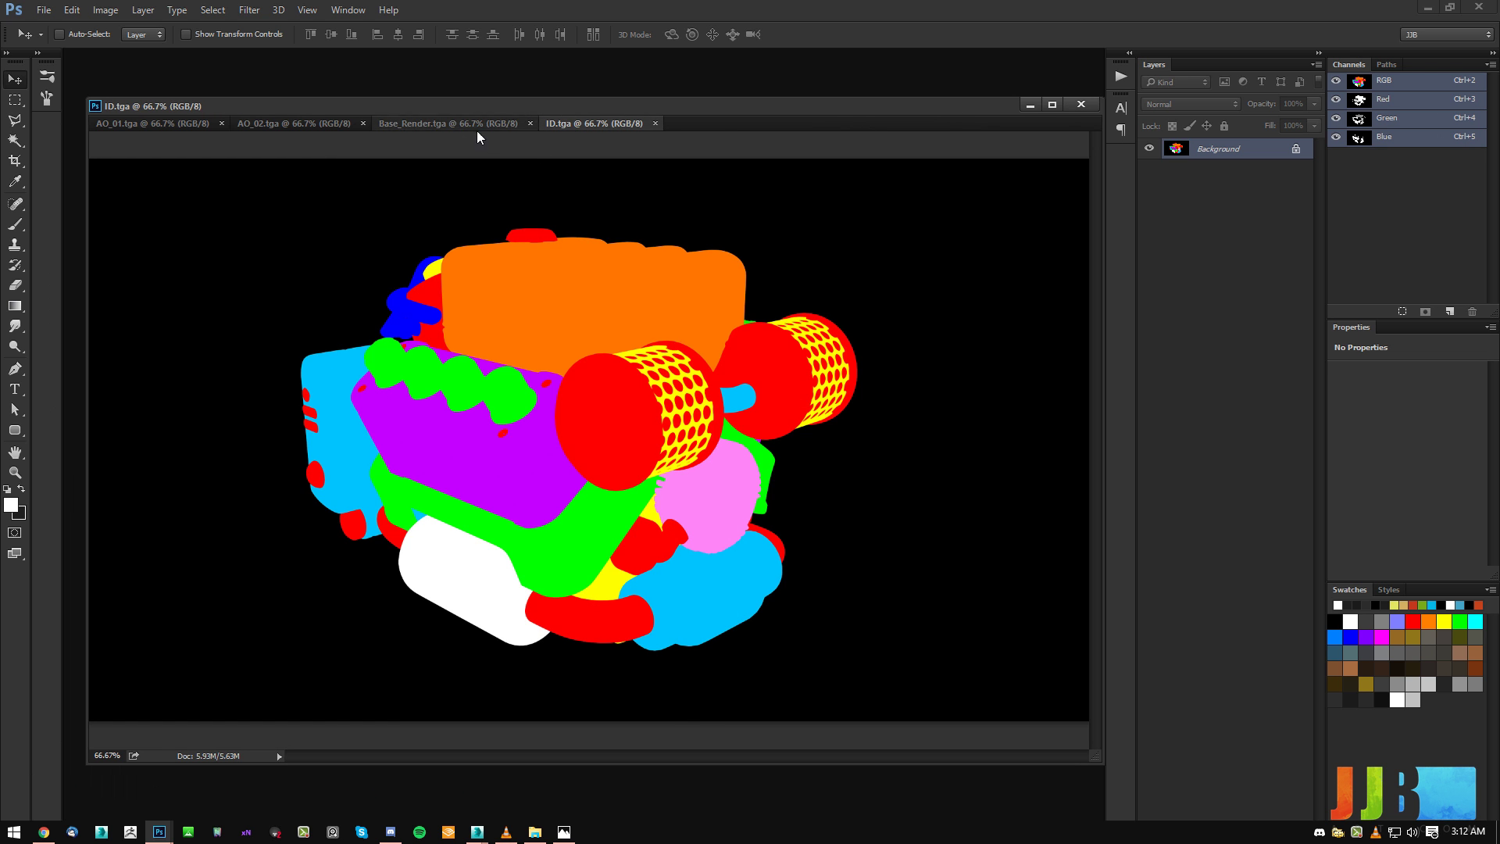
pyautogui.click(429, 125)
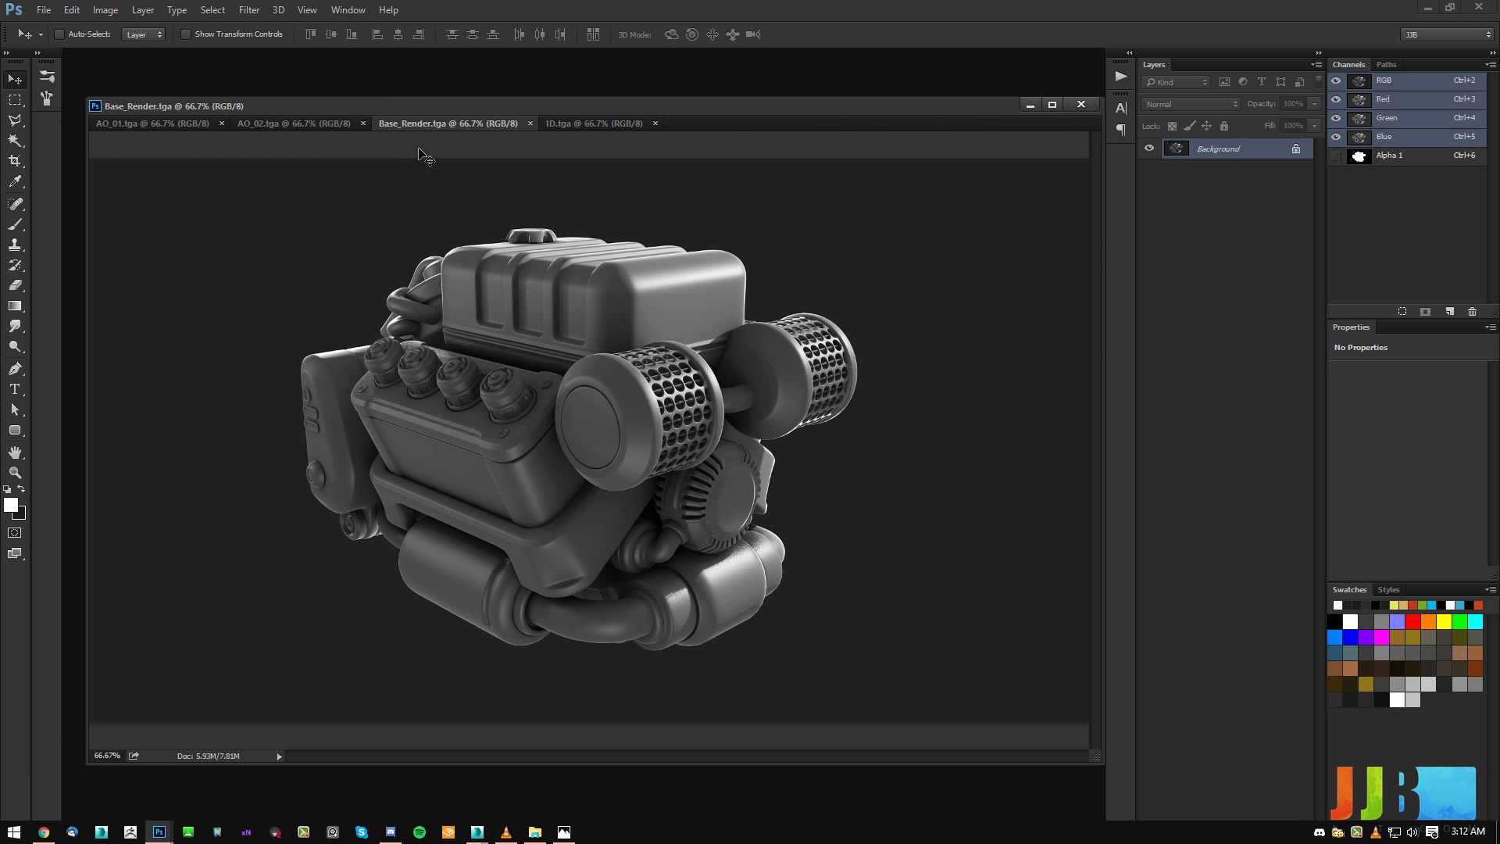
pyautogui.moveTo(471, 125); pyautogui.dragTo(441, 185)
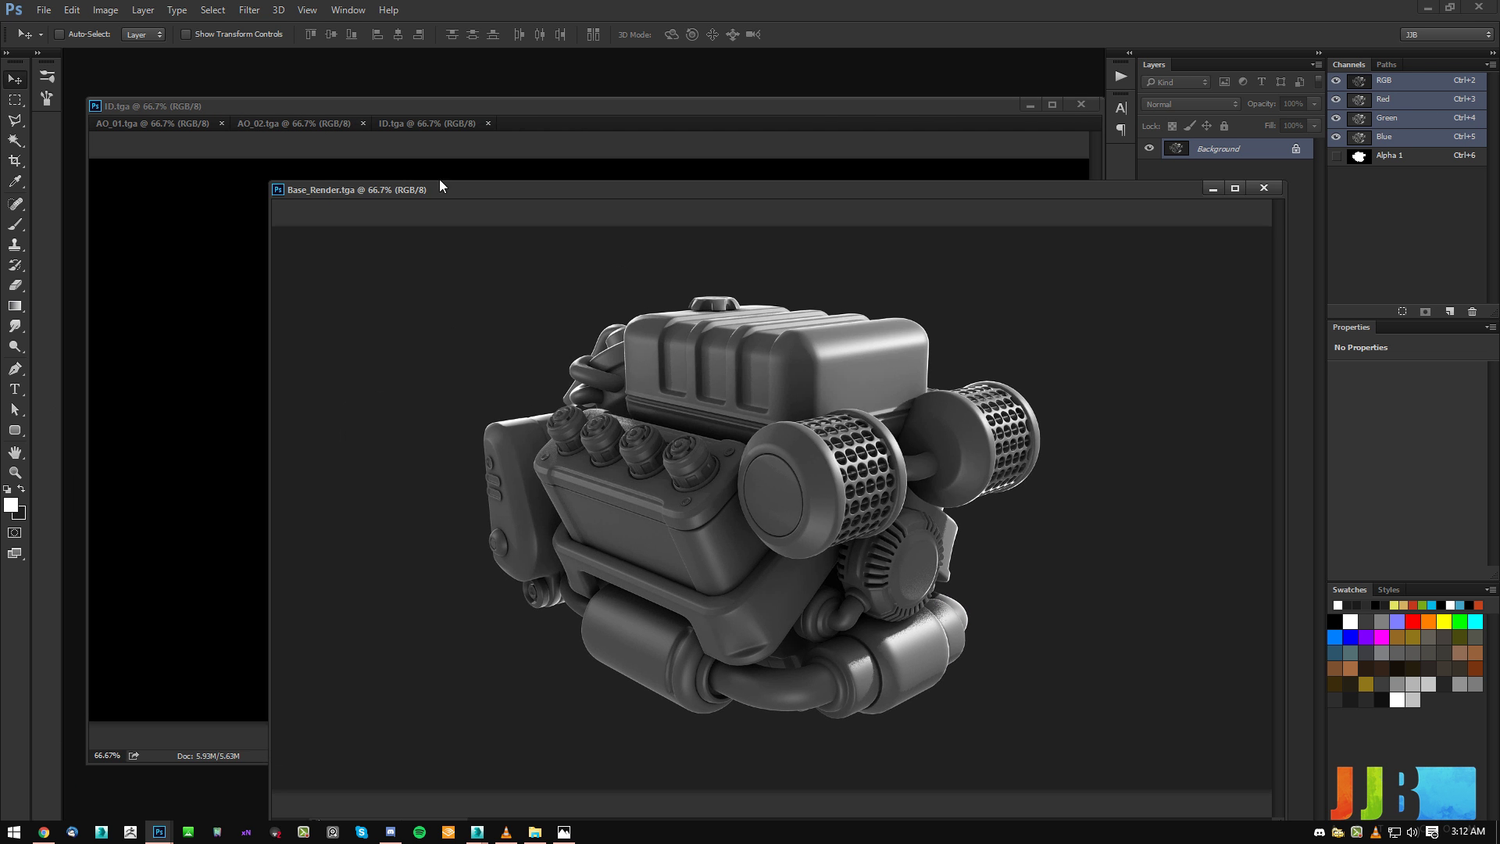
# Copy the entire ID.tga image and paste it into Base_Render.tga as a new layer.
pyautogui.click(512, 107)
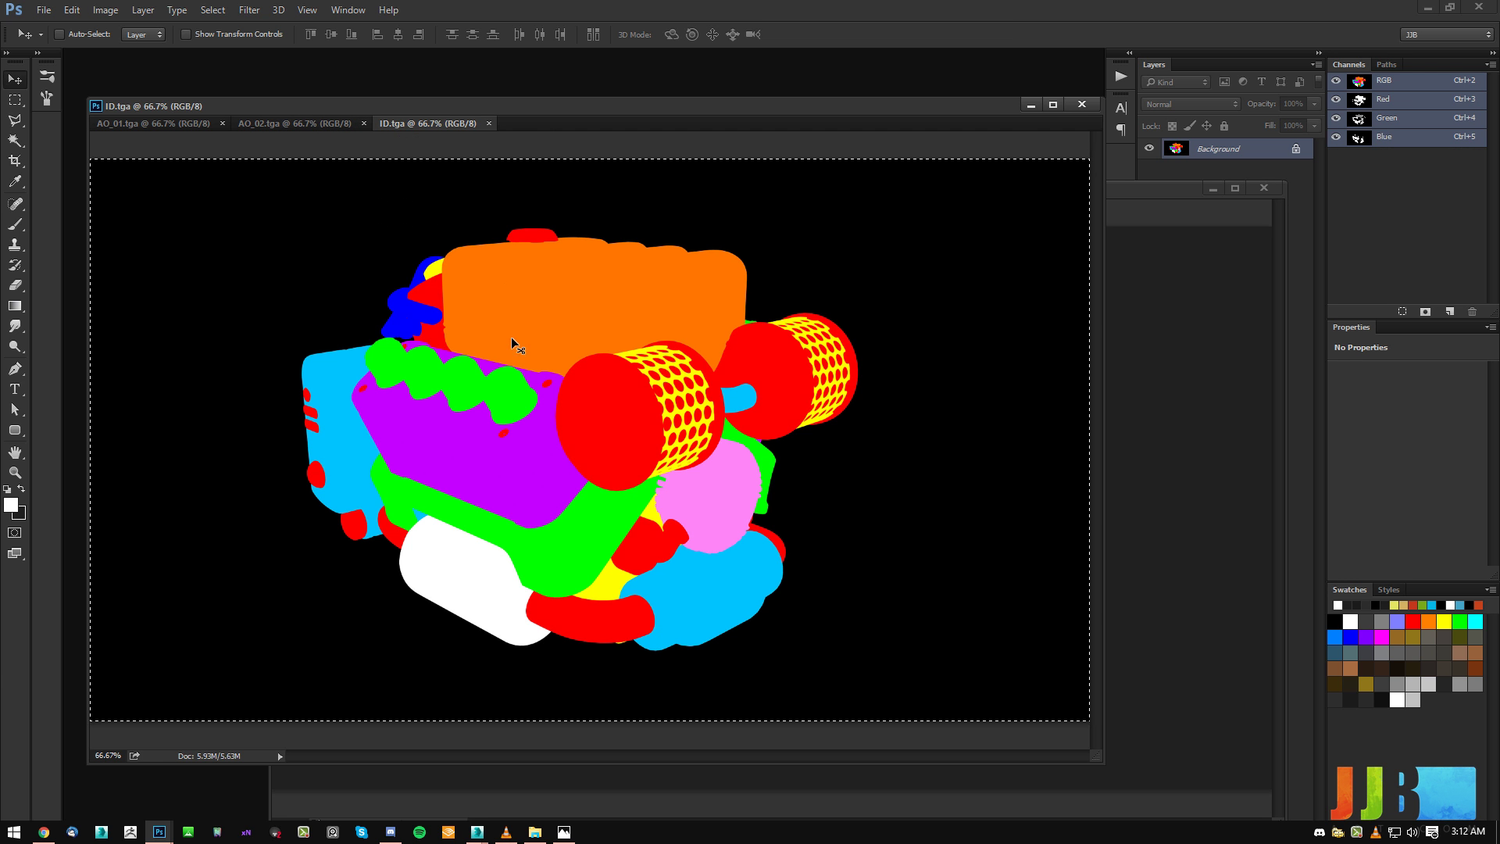
pyautogui.hotkey('ctrl', 'a')
pyautogui.click(1174, 194)
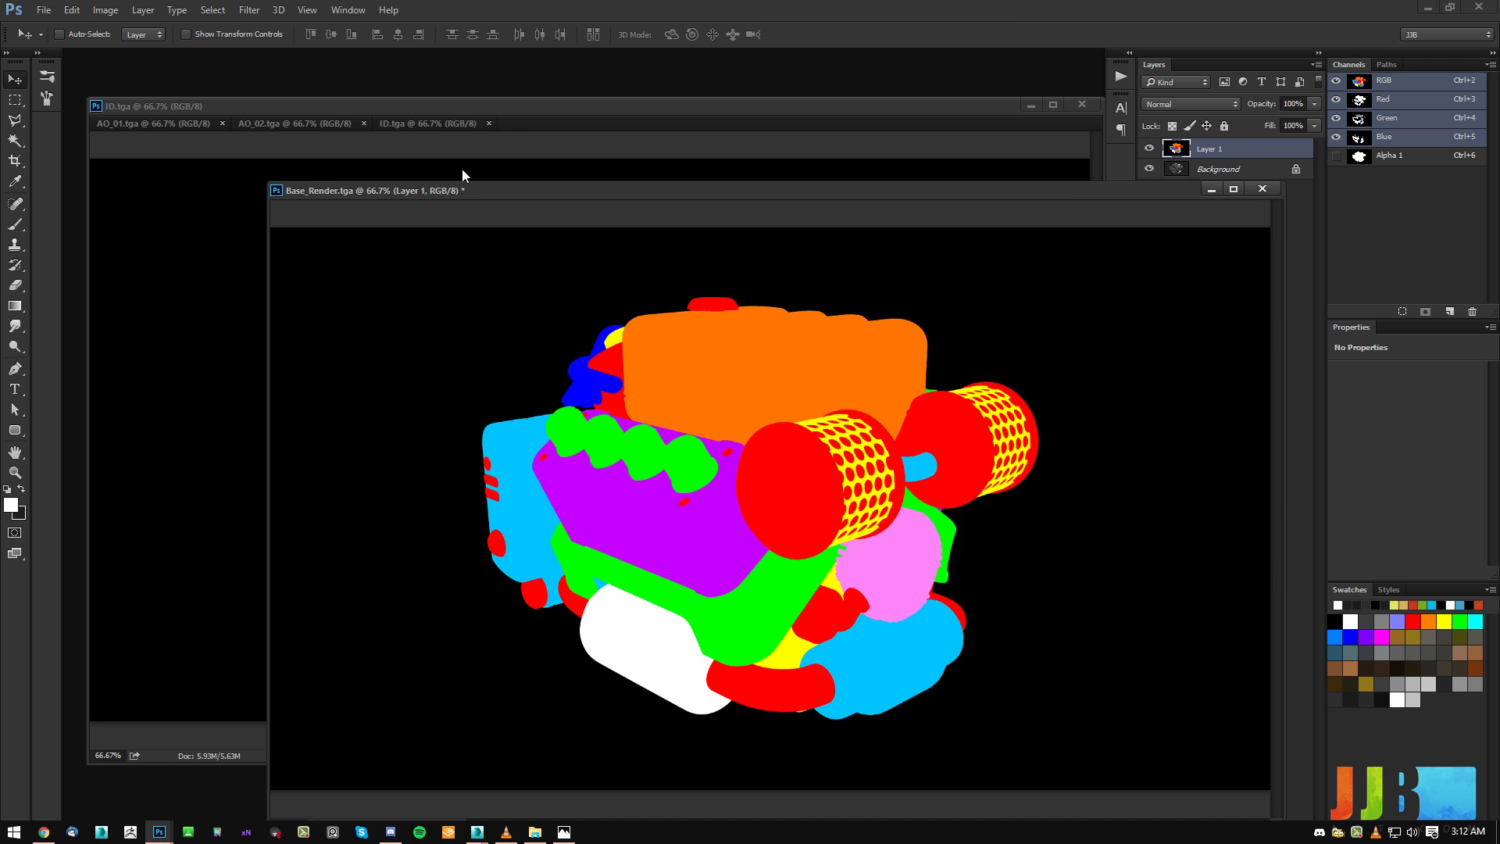
# Copy the entire AO_02.tga image into Base_Render.tga as a new layer above the ID pass.
pyautogui.click(332, 125)
pyautogui.hotkey('ctrl', 'a')
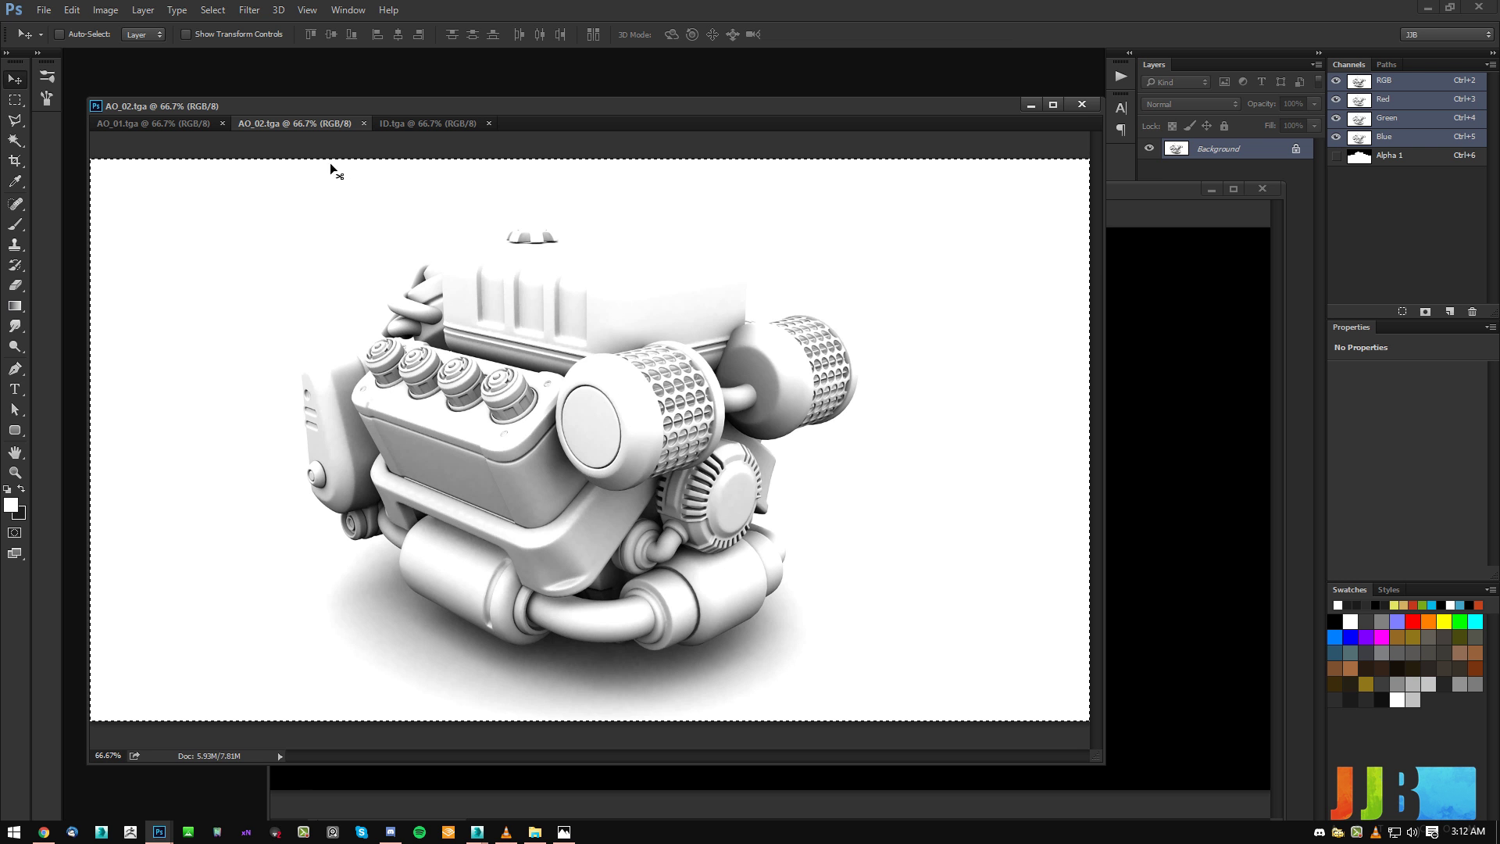
pyautogui.click(1147, 181)
pyautogui.hotkey('ctrl', 'v')
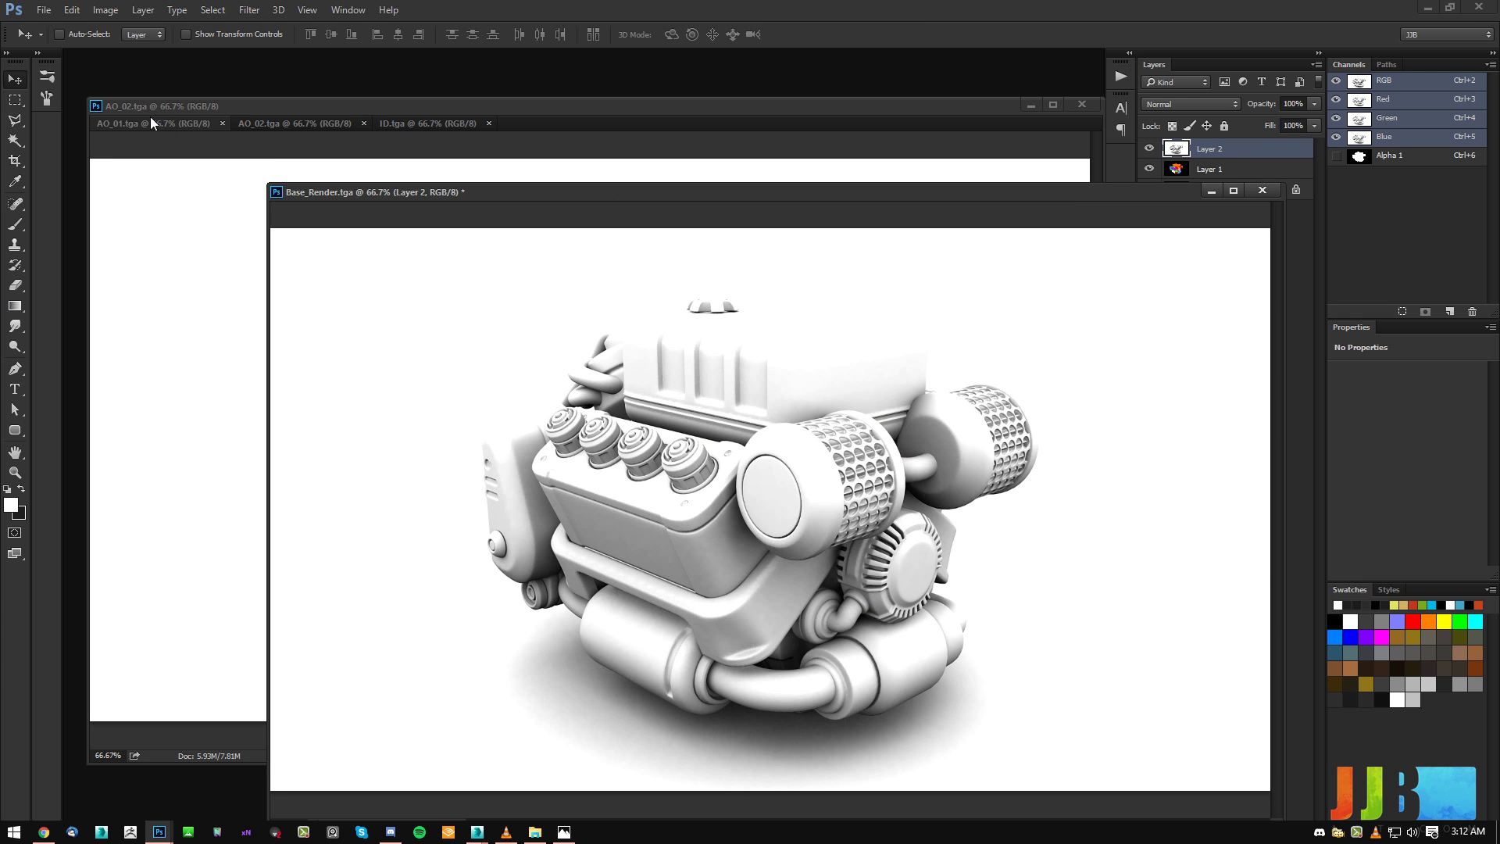
# Copy the entire AO_01.tga image into Base_Render.tga as the topmost layer.
pyautogui.click(148, 118)
pyautogui.hotkey('ctrl', 'a')
pyautogui.hotkey('ctrl', 'c')
pyautogui.click(1121, 202)
pyautogui.hotkey('ctrl', 'v')
# Close the window holding the AO and ID source documents and dock Base_Render.tga in the workspace.
pyautogui.moveTo(994, 101); pyautogui.dragTo(982, 100)
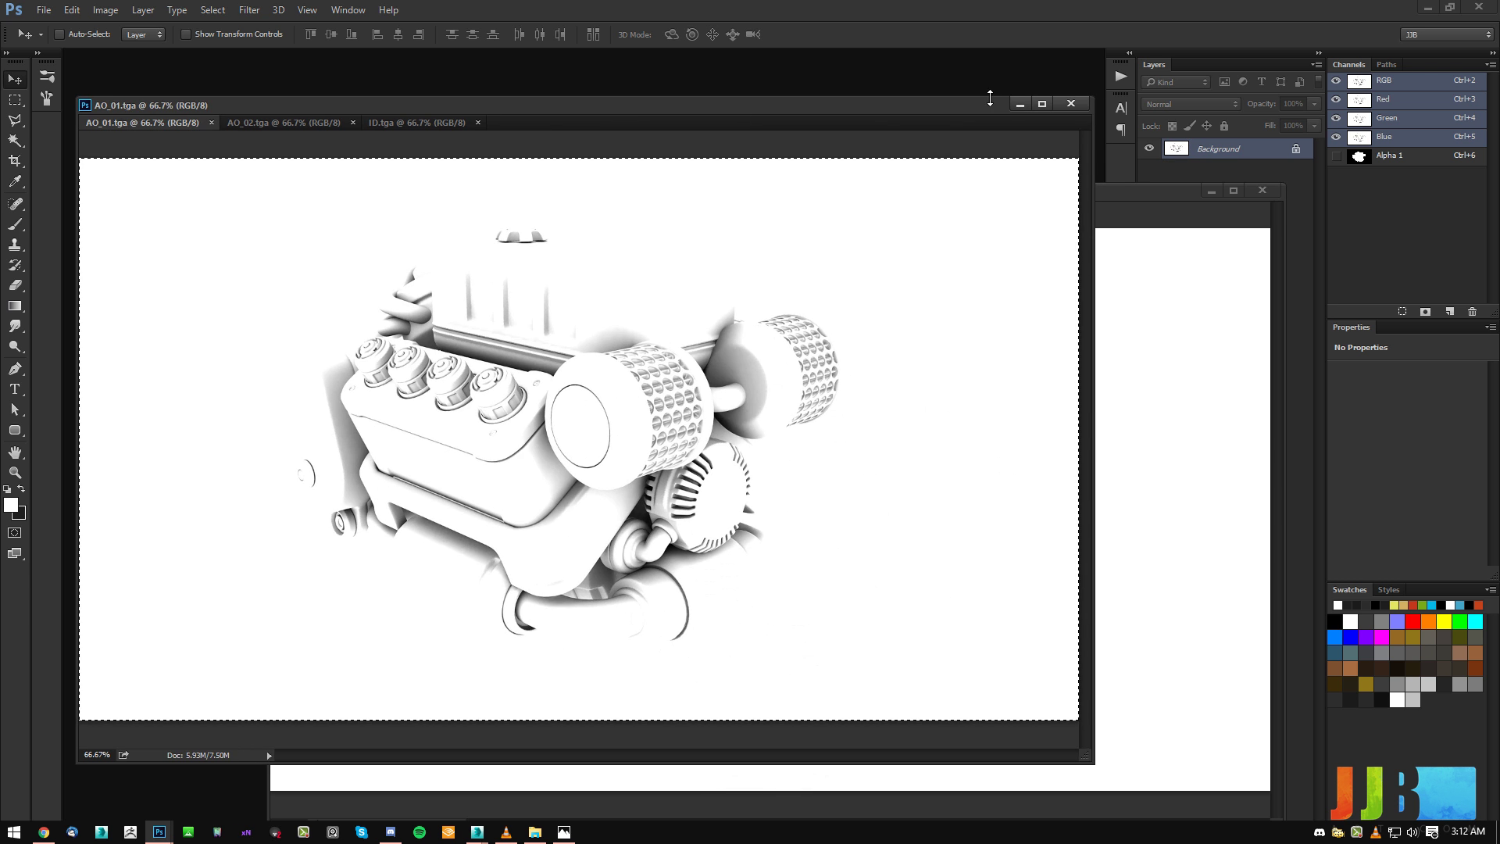
pyautogui.click(1070, 104)
pyautogui.moveTo(1095, 198); pyautogui.dragTo(709, 58)
# Hide the three pasted pass layers and mask the unlocked base render layer with the Alpha 1 selection.
pyautogui.moveTo(1147, 149); pyautogui.dragTo(1151, 195)
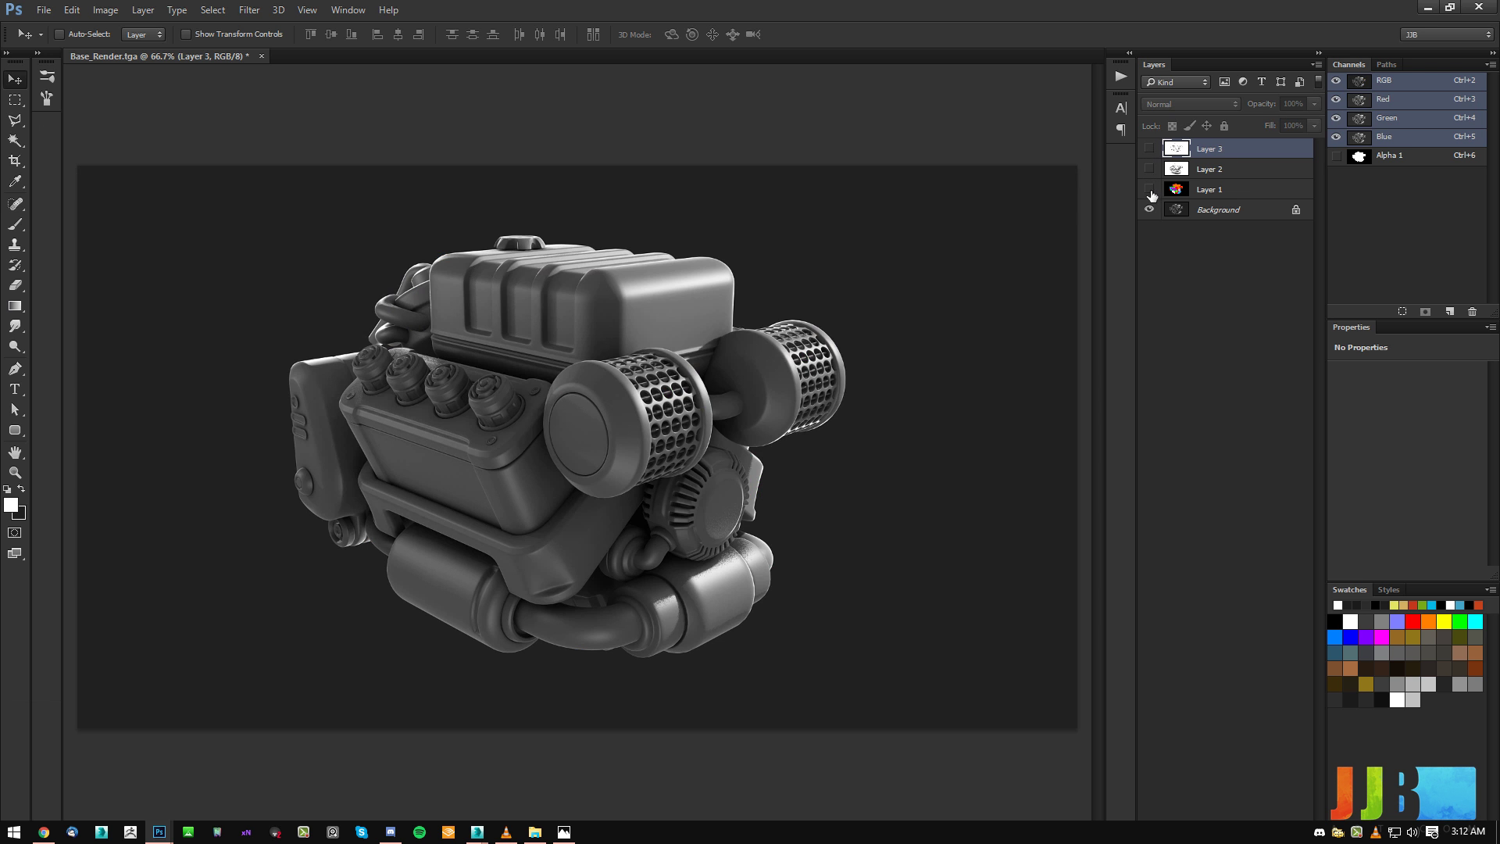
pyautogui.click(1207, 209)
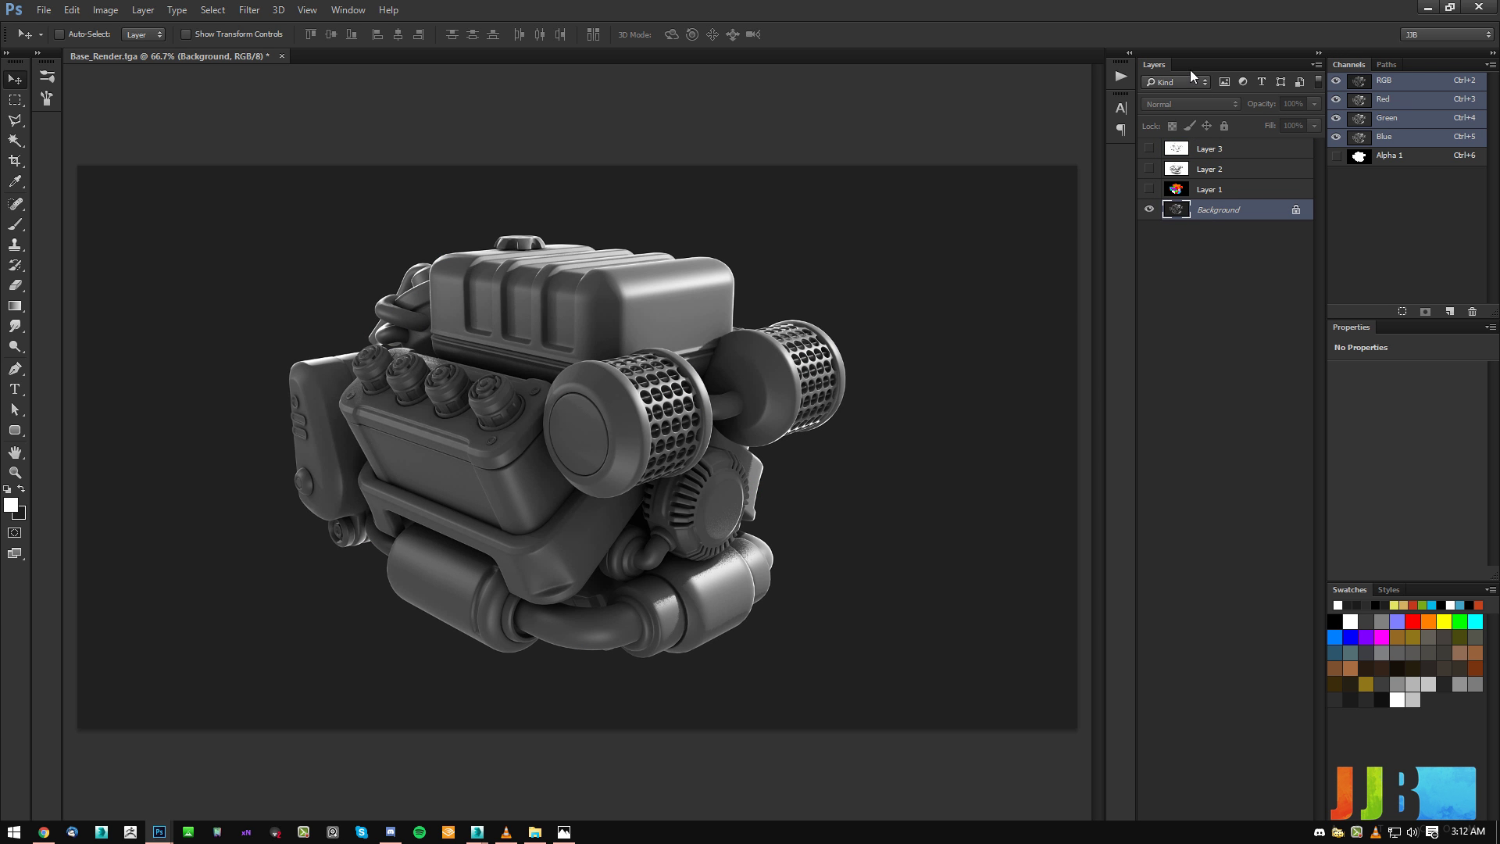
pyautogui.click(1359, 157)
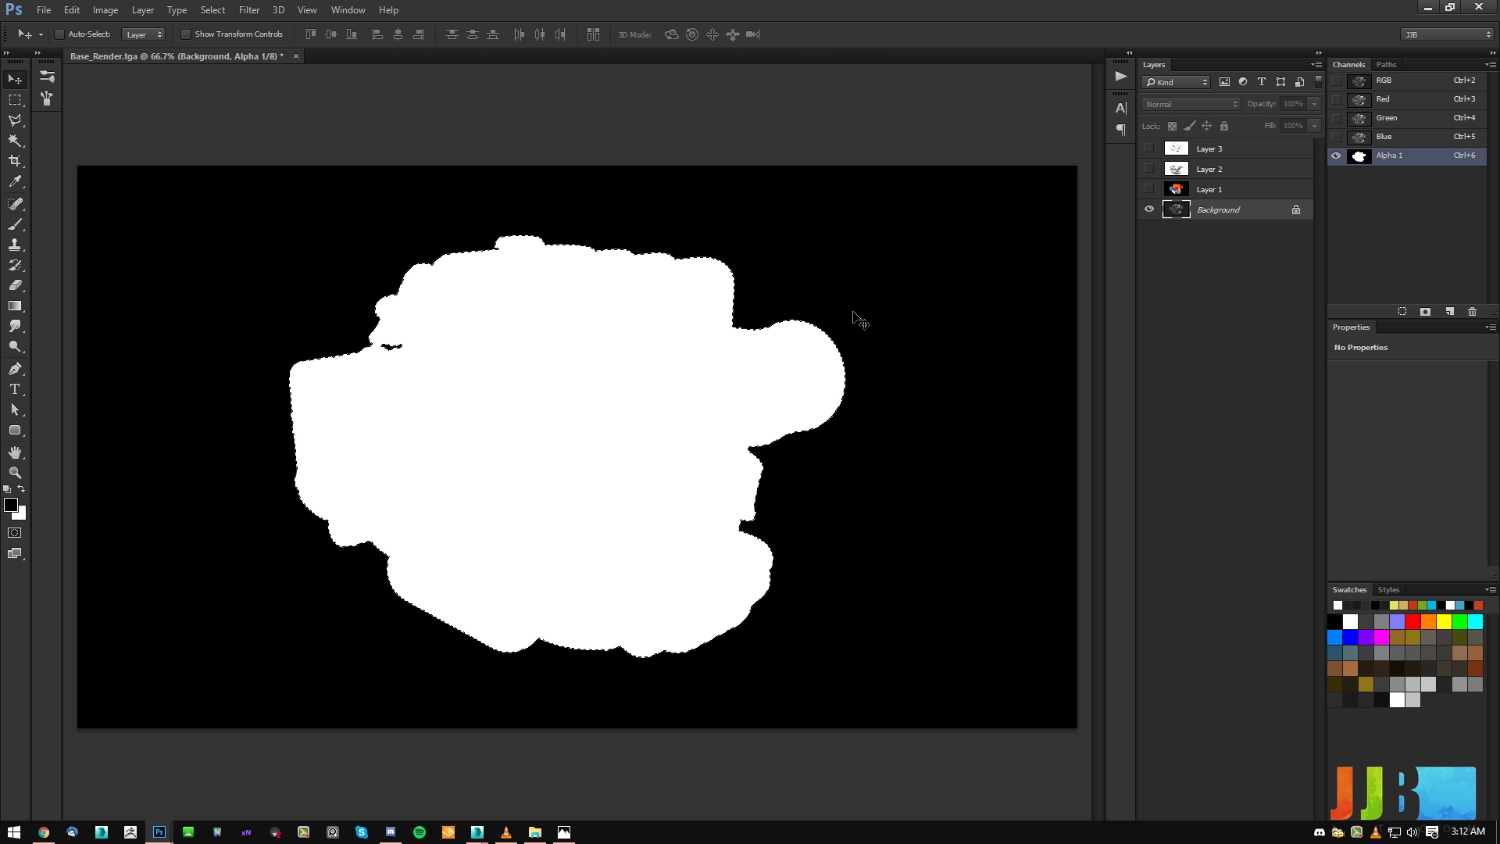
pyautogui.keyDown('alt'); pyautogui.doubleClick(1203, 211); pyautogui.keyUp('alt')
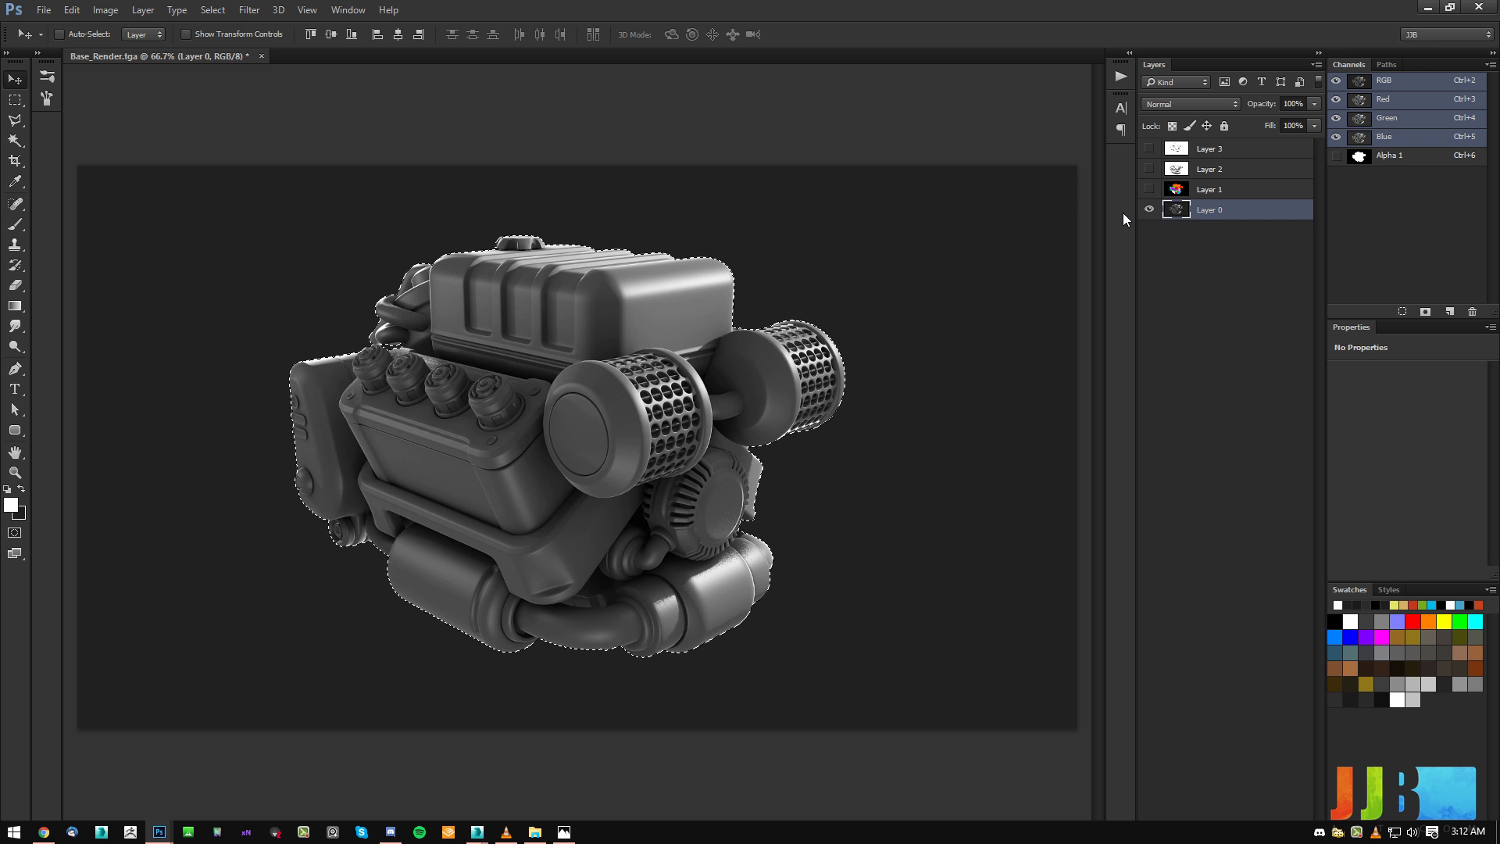
pyautogui.hotkey('ctrl', 'shift', 'm')
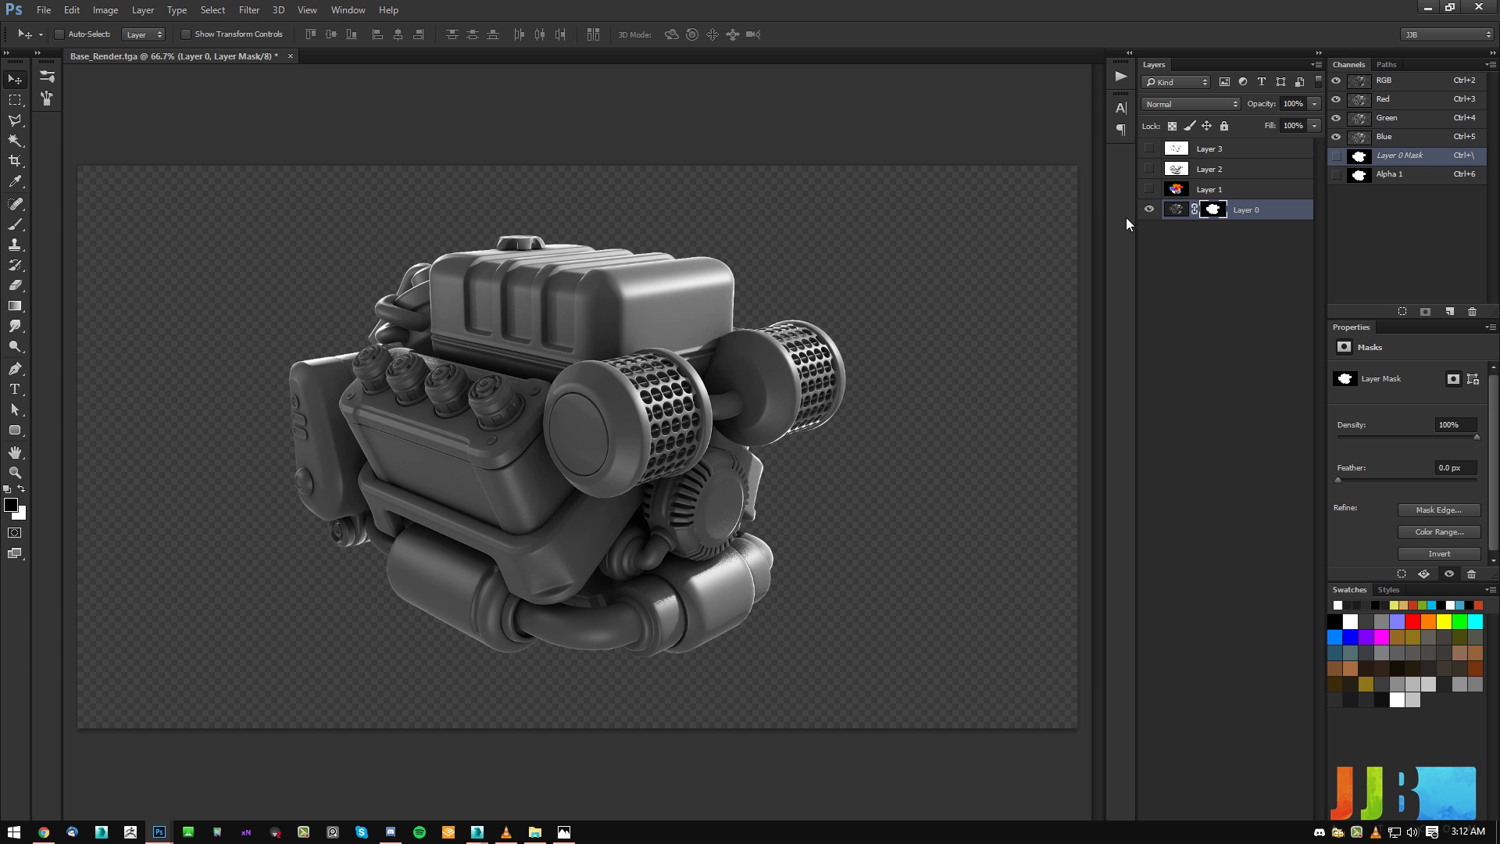
# Duplicate the masked Layer 0 beneath itself, and invert and disable the copy's layer mask.
pyautogui.keyDown('alt'); pyautogui.moveTo(1231, 213); pyautogui.dragTo(1230, 234); pyautogui.keyUp('alt')
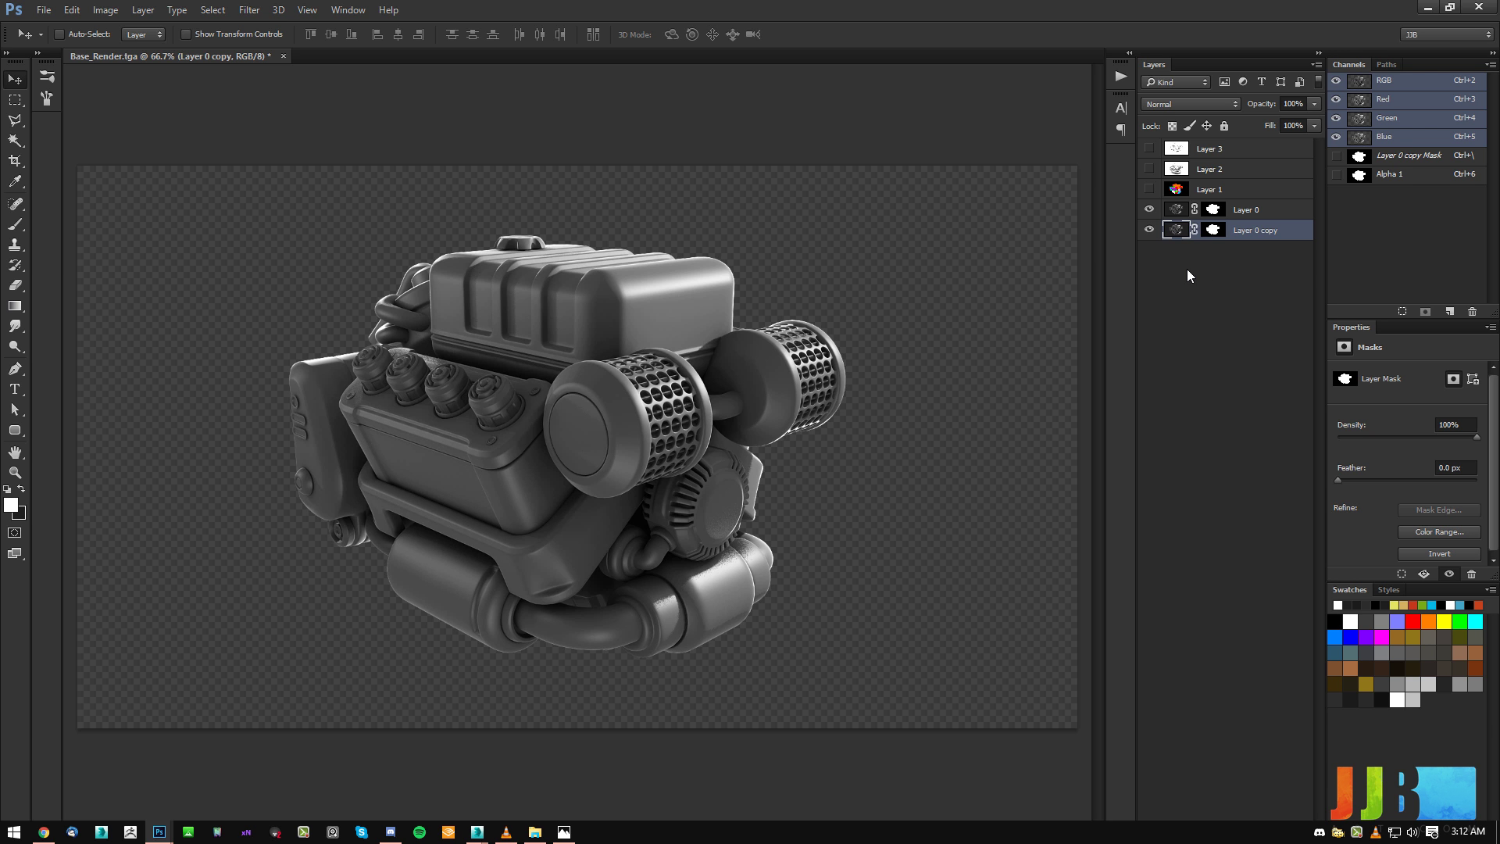
pyautogui.click(1219, 234)
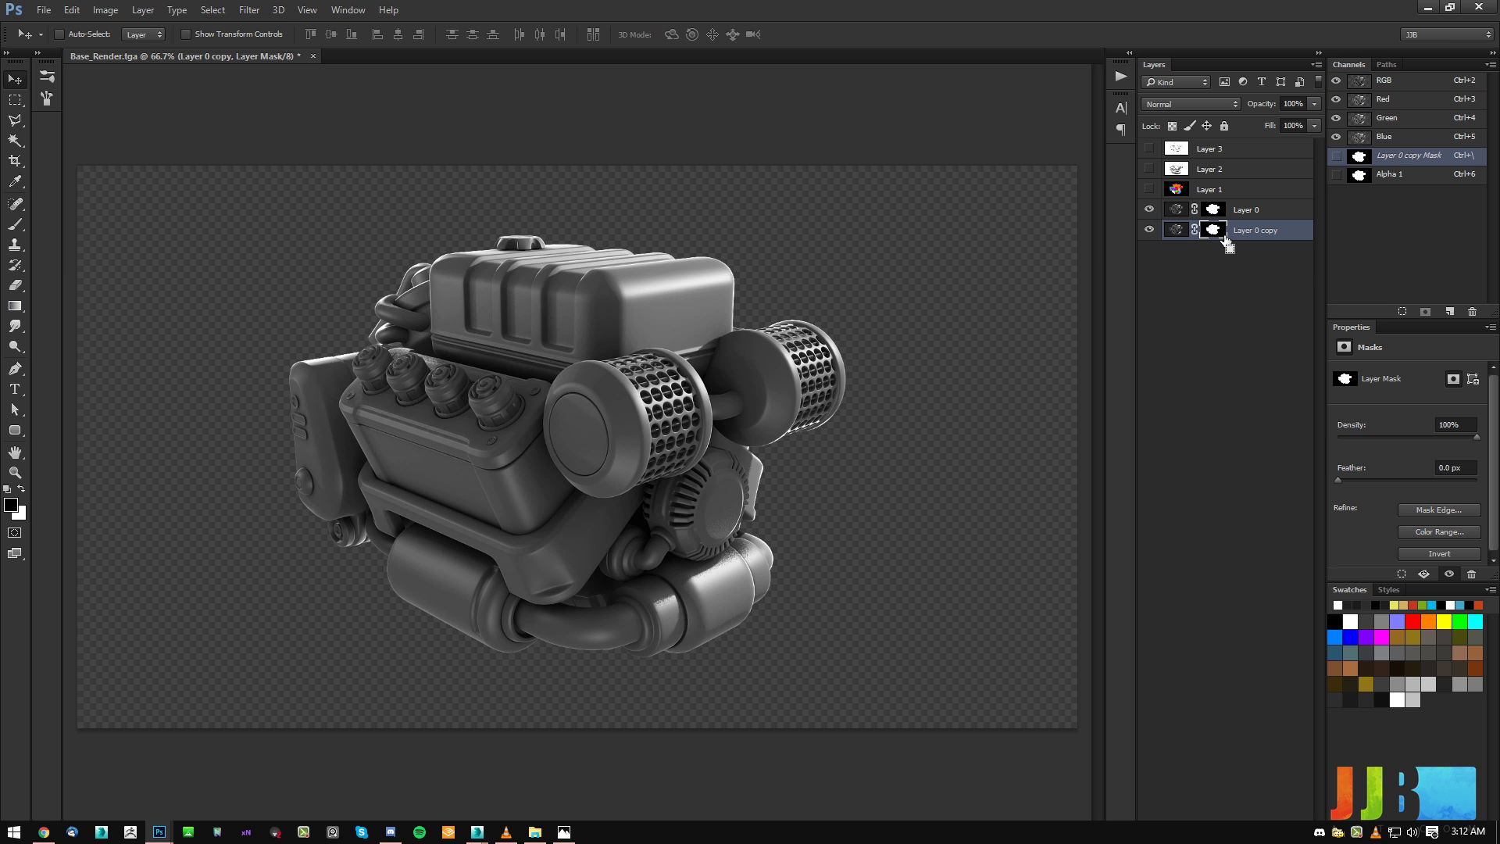
pyautogui.hotkey('ctrl', 'i')
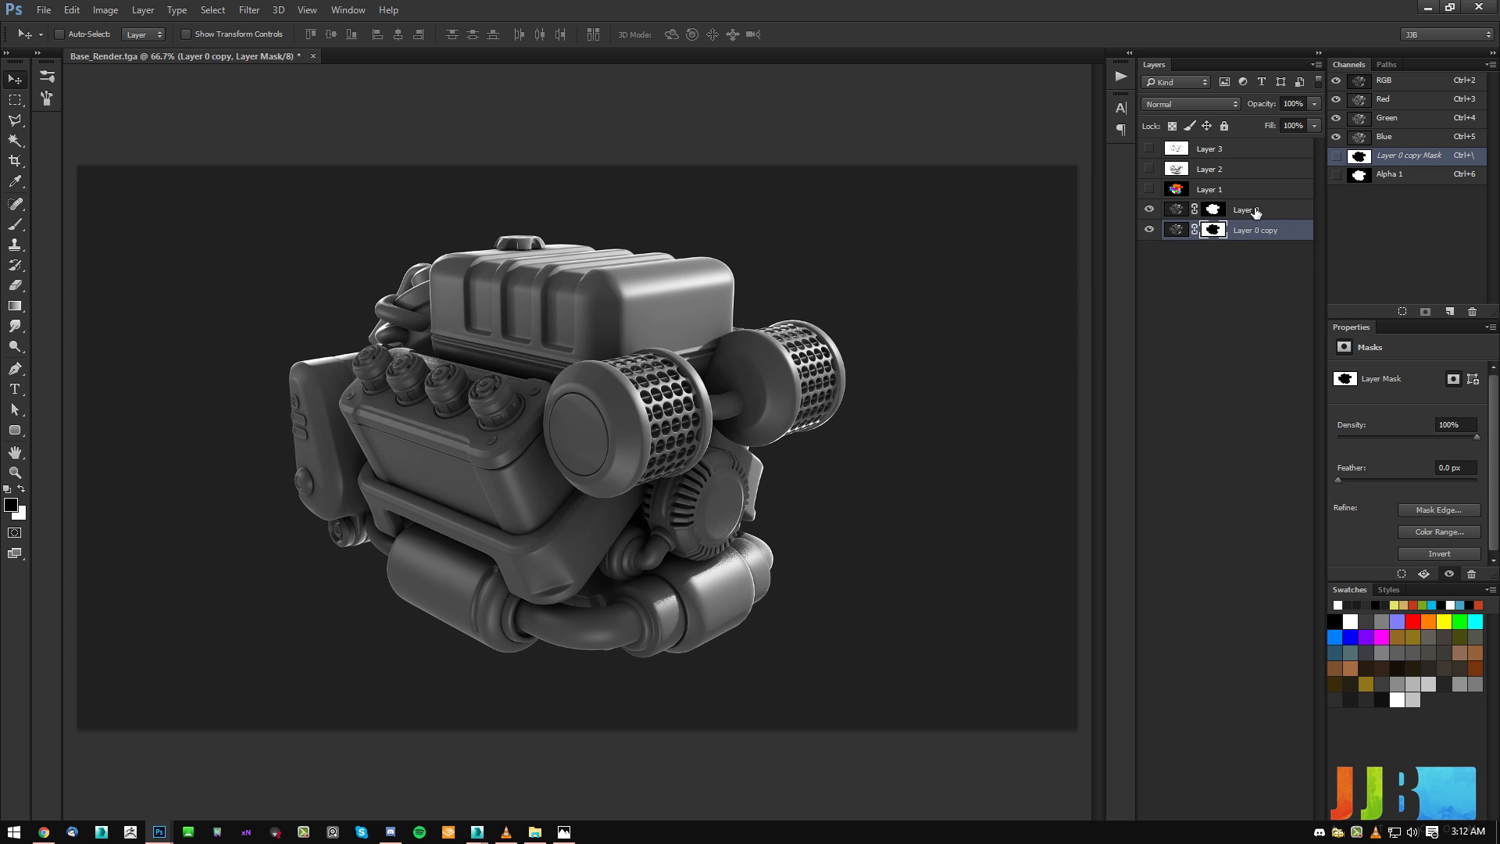
pyautogui.click(1256, 210)
pyautogui.keyDown('shift'); pyautogui.click(1213, 230); pyautogui.keyUp('shift')
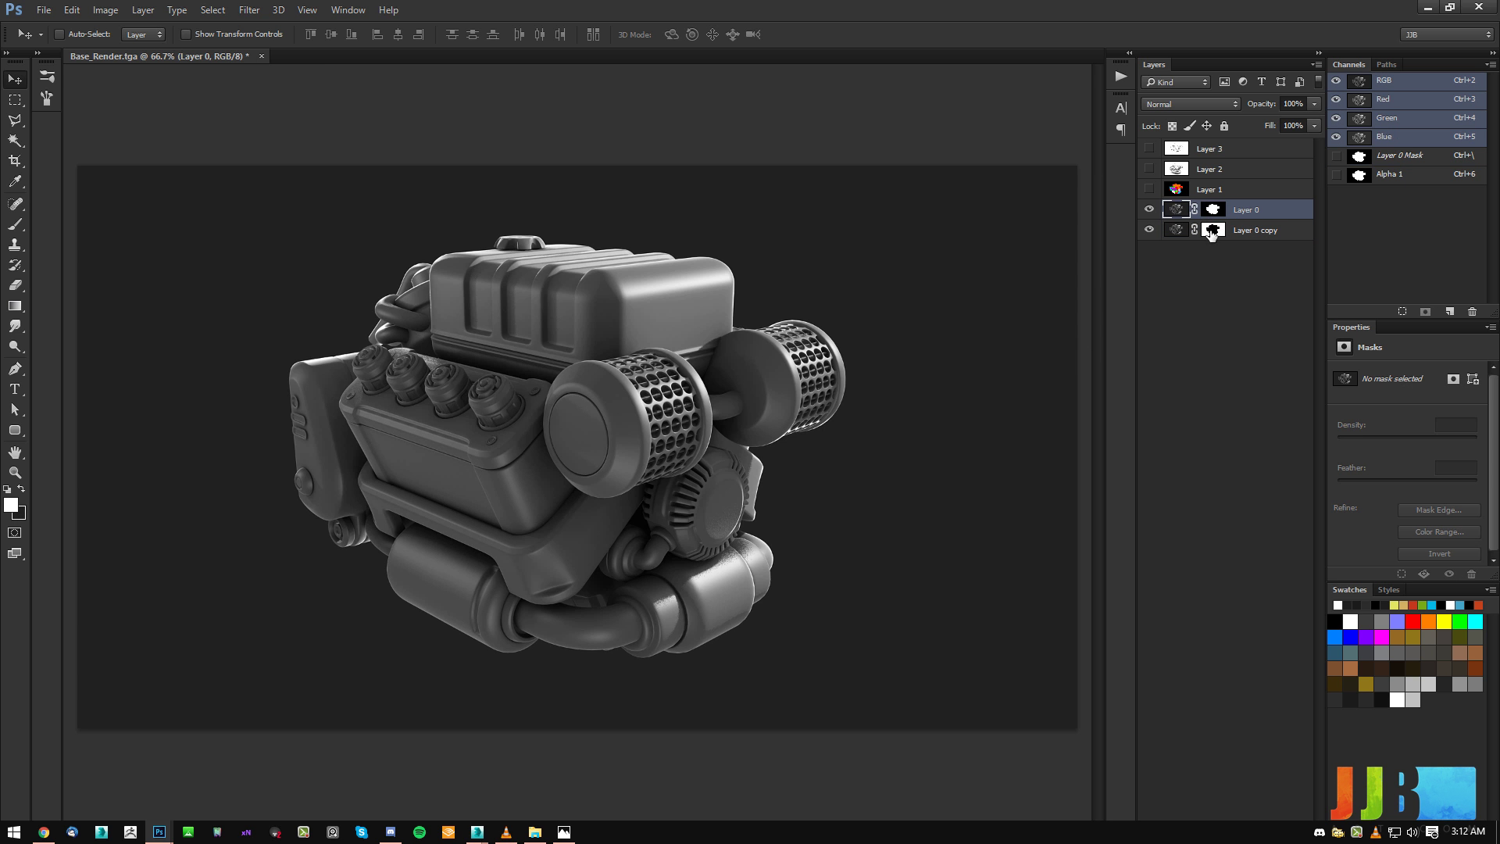
# Examine the ID pass on Layer 1 and the ambient occlusion pass on Layer 2 over the base render.
pyautogui.click(1154, 192)
pyautogui.click(1153, 191)
pyautogui.click(1152, 189)
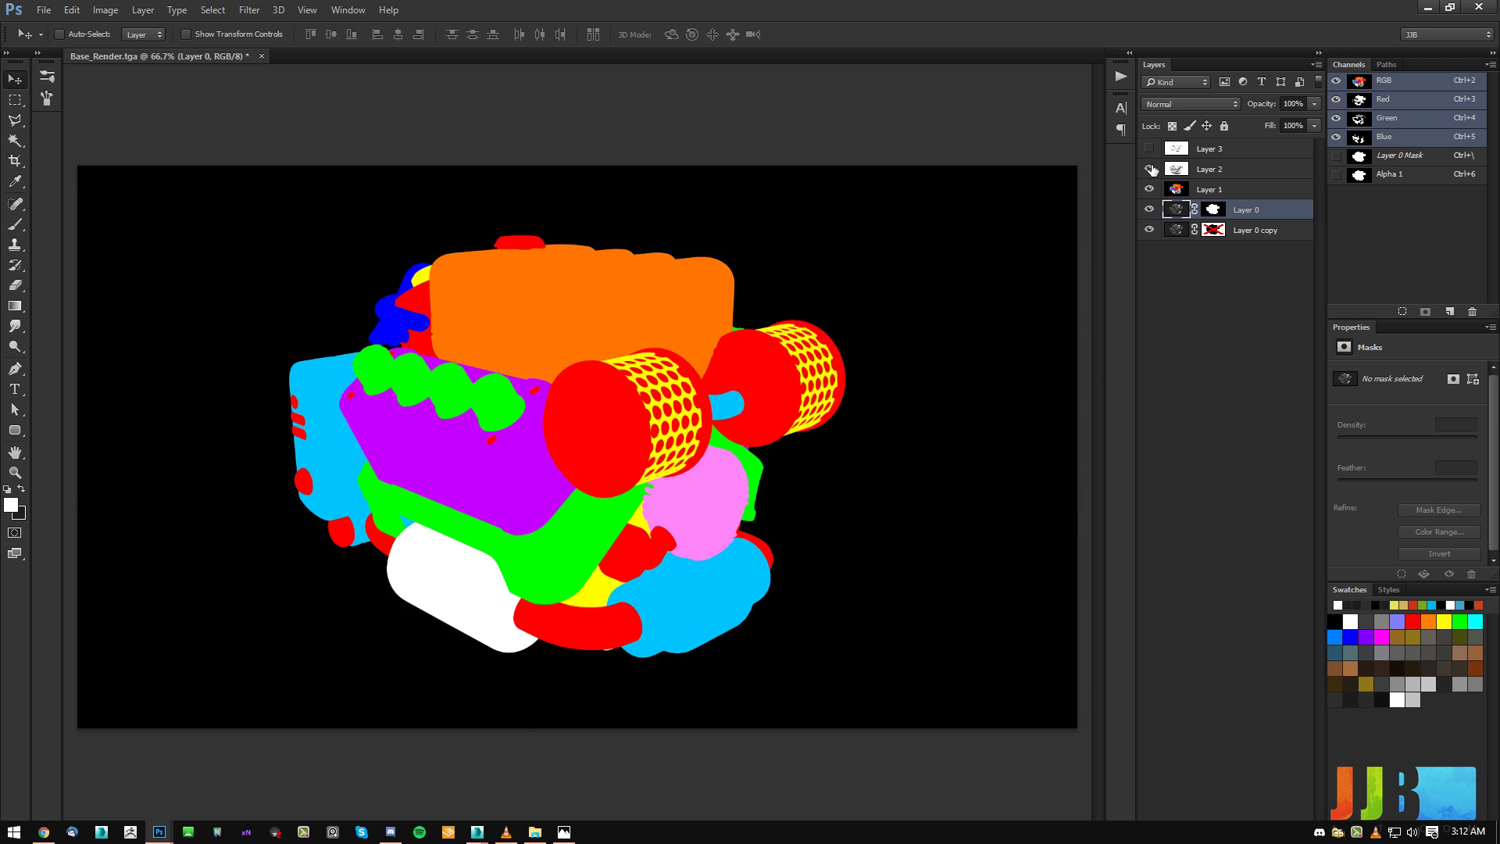
pyautogui.click(1150, 189)
pyautogui.click(1149, 168)
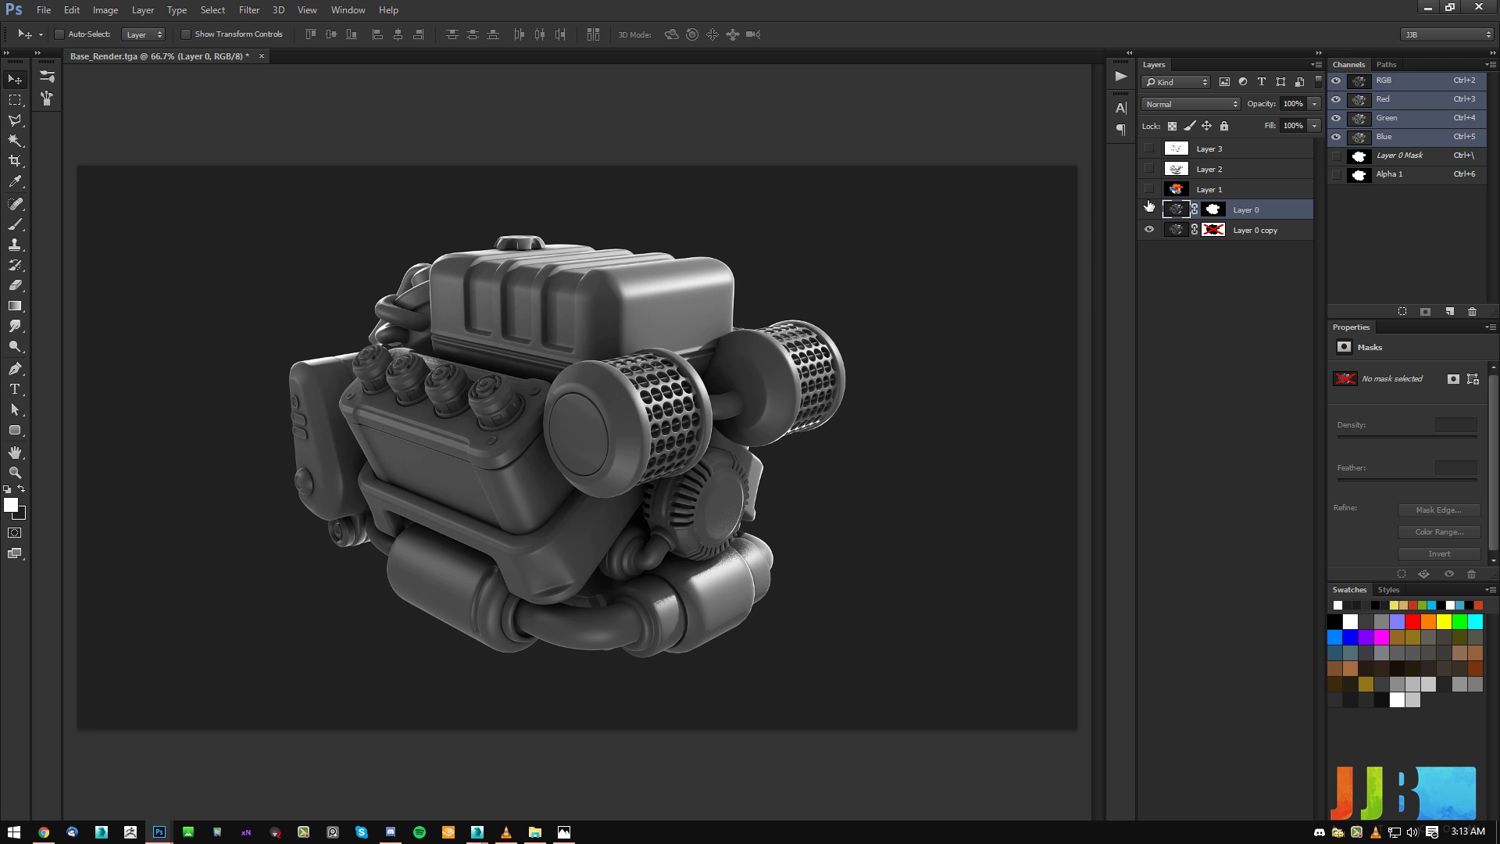
pyautogui.click(1149, 169)
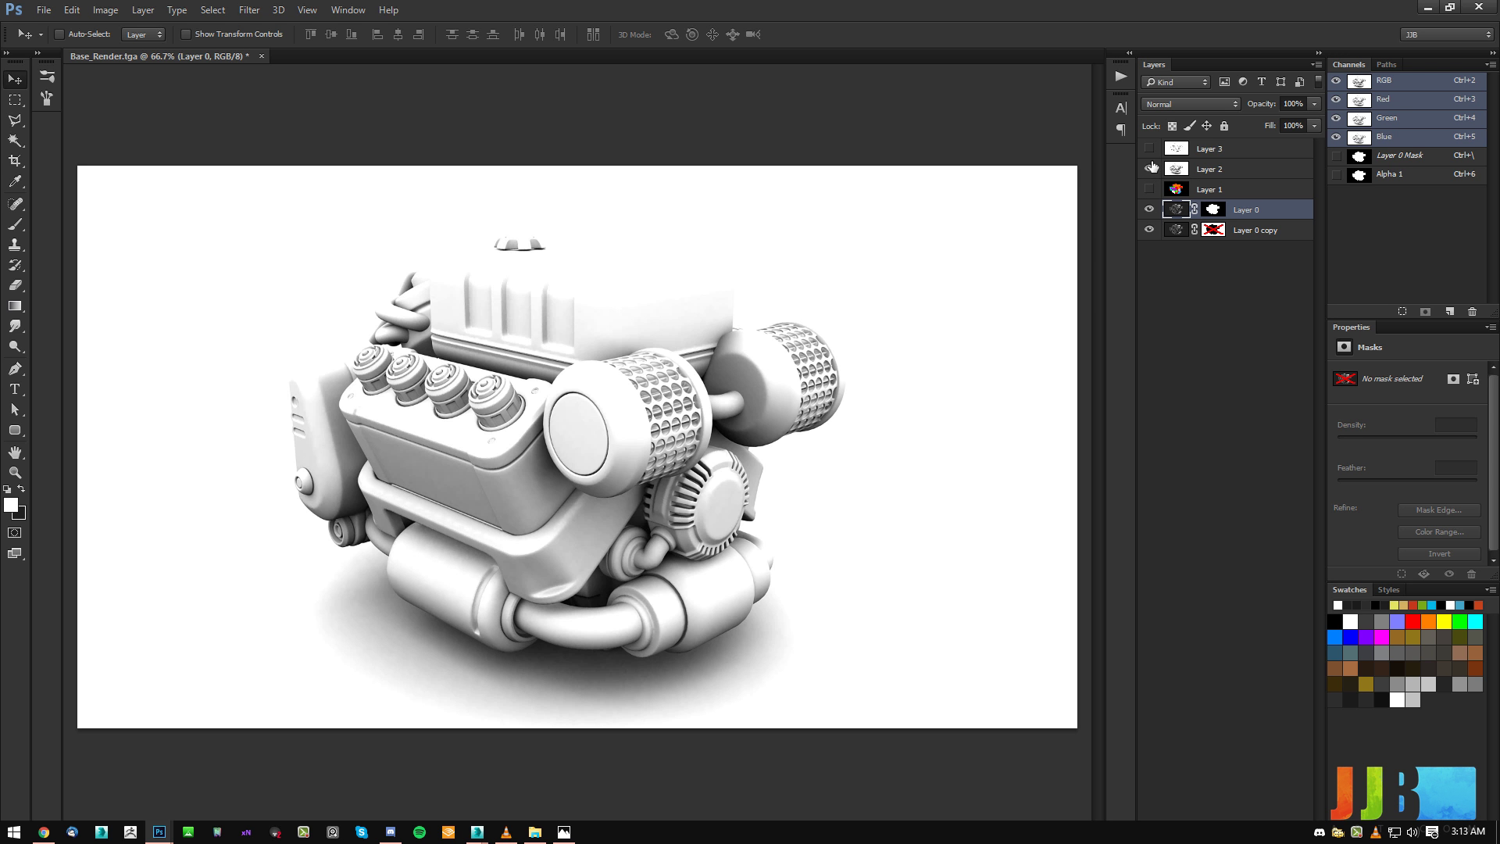
pyautogui.click(1149, 170)
# Move the two ambient occlusion layers, Layer 2 and Layer 3, below the ID pass on Layer 1.
pyautogui.keyDown('ctrl'); pyautogui.click(1204, 170); pyautogui.keyUp('ctrl')
pyautogui.keyDown('ctrl'); pyautogui.click(1215, 150); pyautogui.keyUp('ctrl')
pyautogui.moveTo(1214, 150); pyautogui.dragTo(1213, 202)
pyautogui.click(1193, 193)
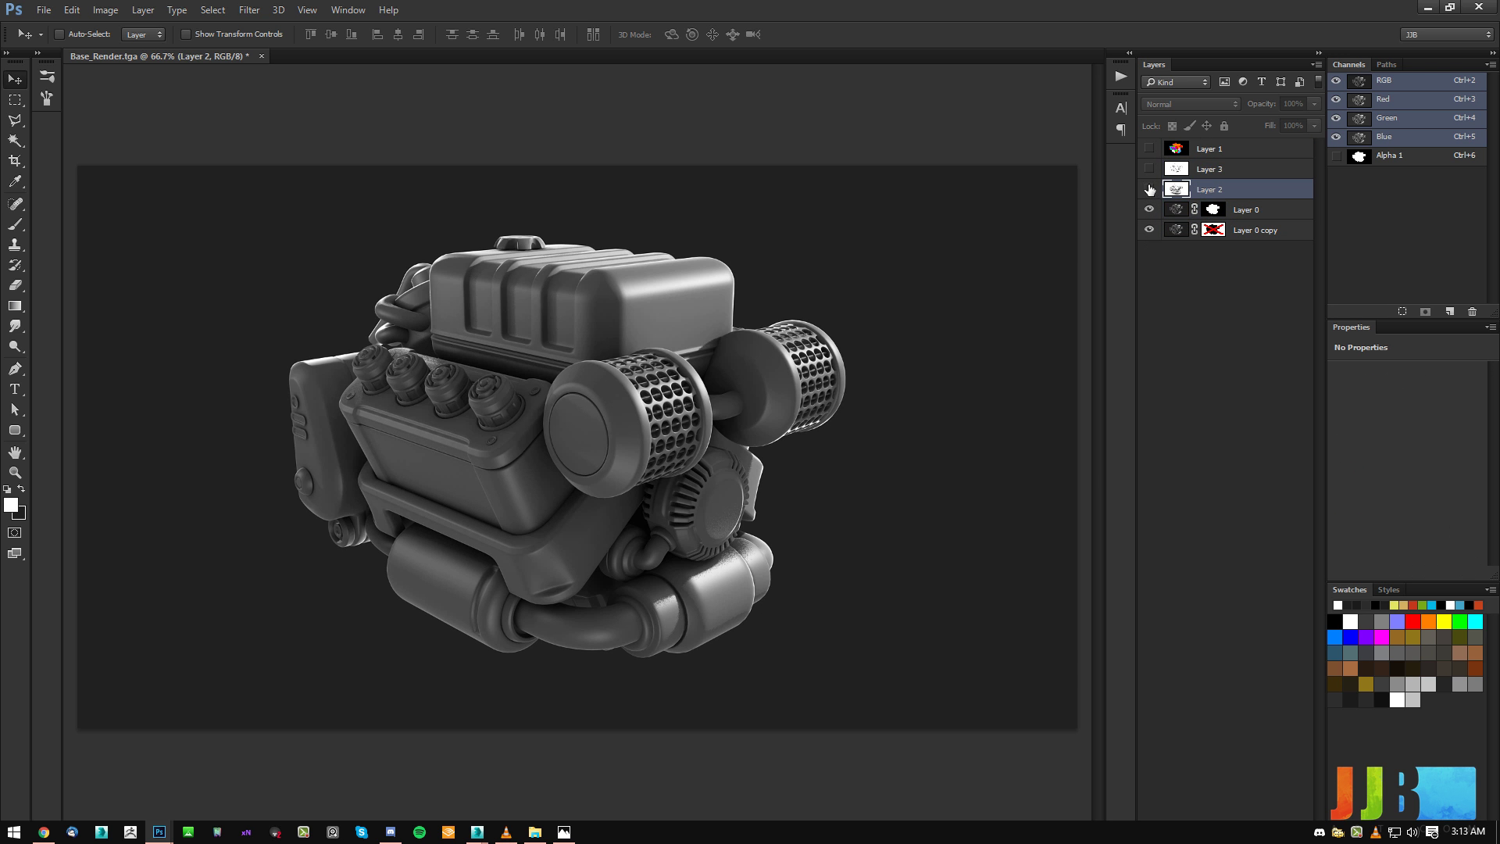
# Show only the Layer 3 ambient occlusion pass over the base render and set its blend mode to Overlay.
pyautogui.click(1148, 188)
pyautogui.click(1148, 185)
pyautogui.click(1147, 185)
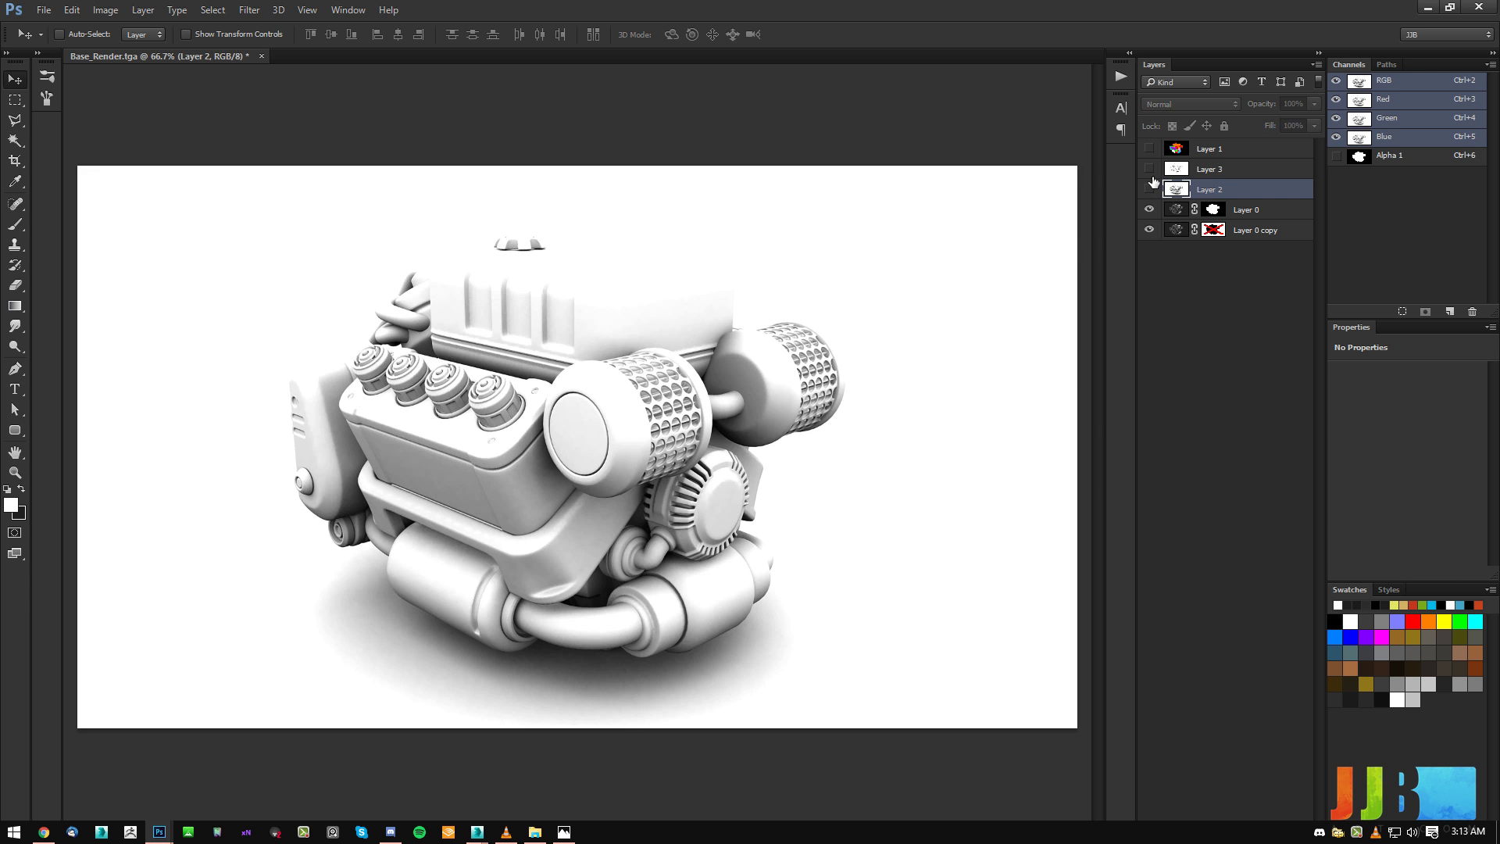
pyautogui.click(1147, 186)
pyautogui.click(1148, 169)
pyautogui.click(1175, 181)
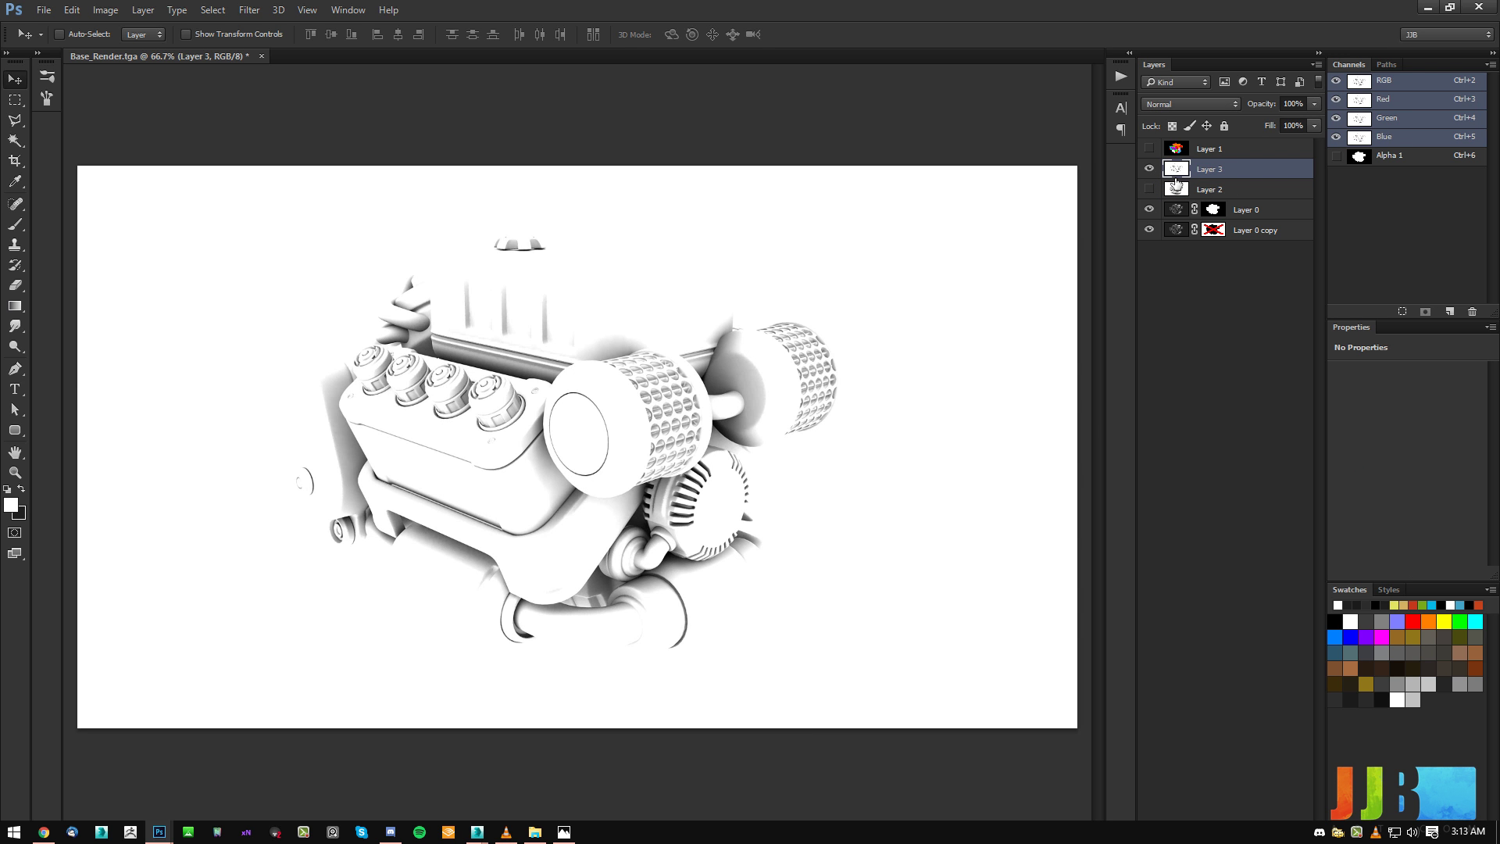
pyautogui.hotkey('shift', 'alt', 'o')
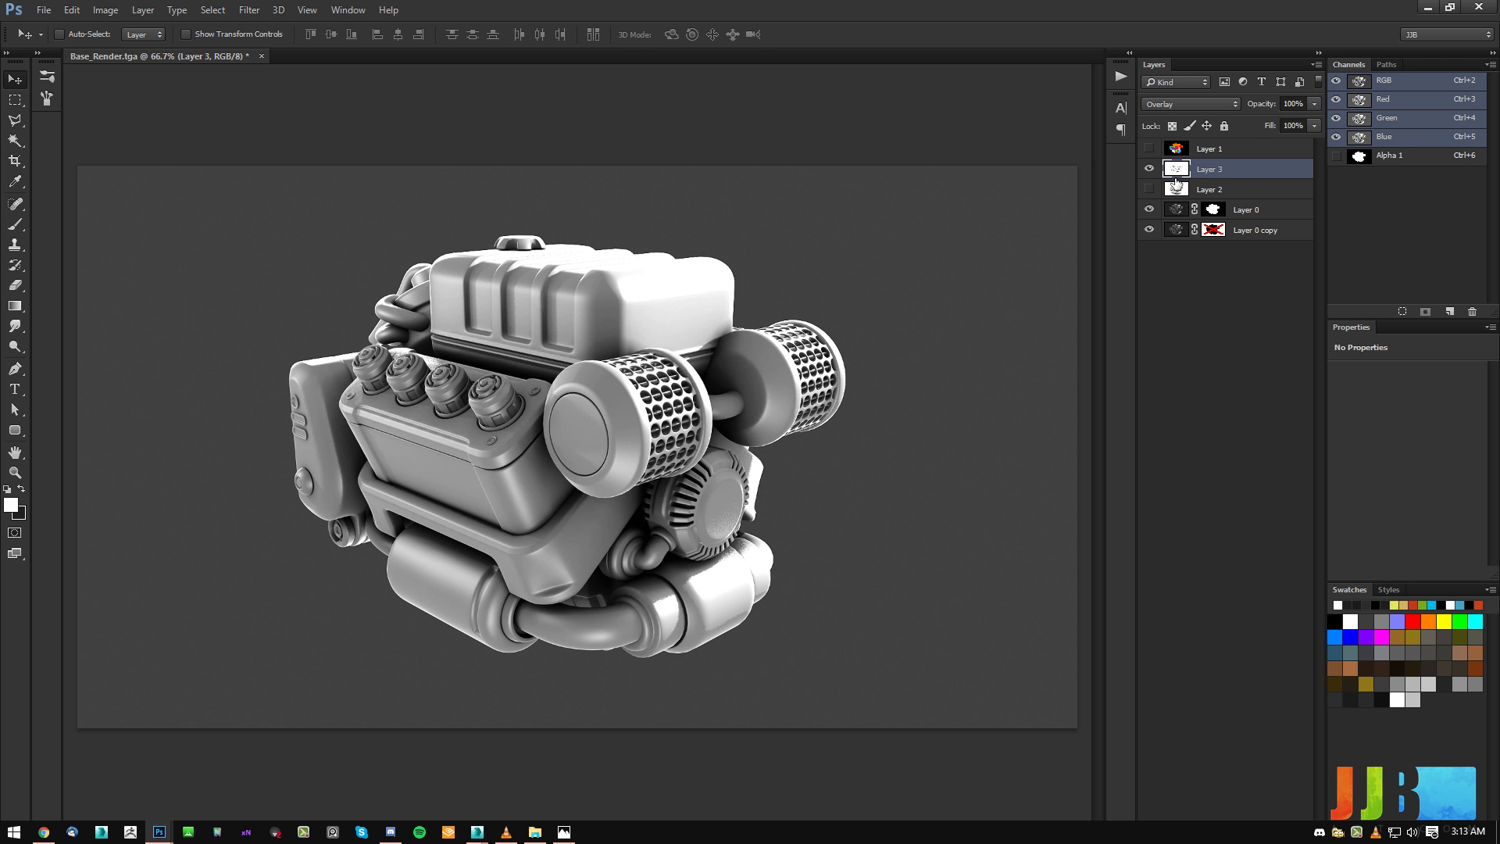
# Set the Layer 3 ambient occlusion pass to Multiply blending at 45% opacity.
pyautogui.hotkey('shift', 'alt', 'm')
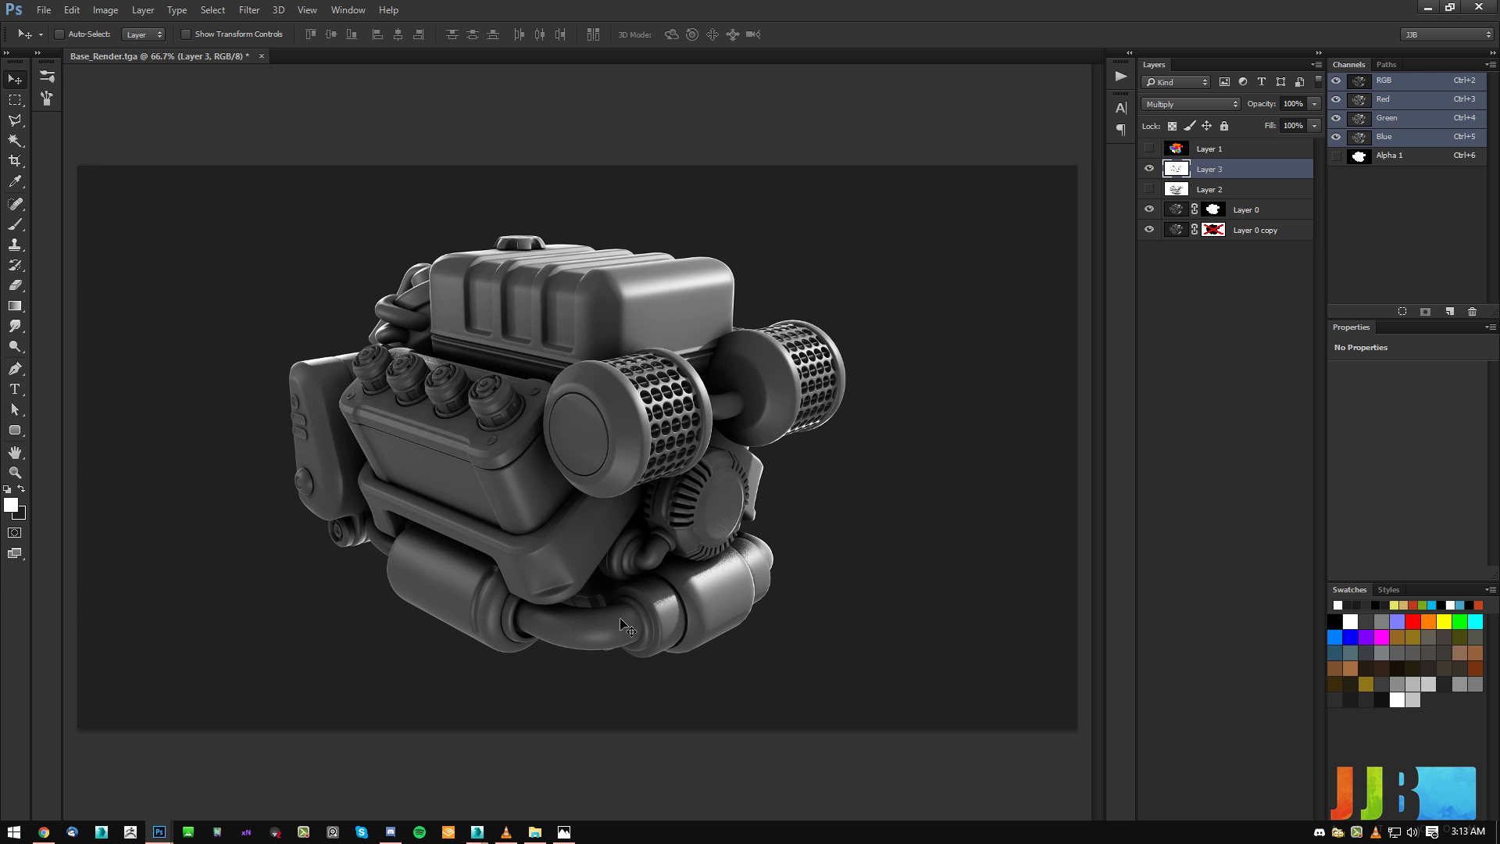
pyautogui.moveTo(1262, 102); pyautogui.dragTo(1102, 110)
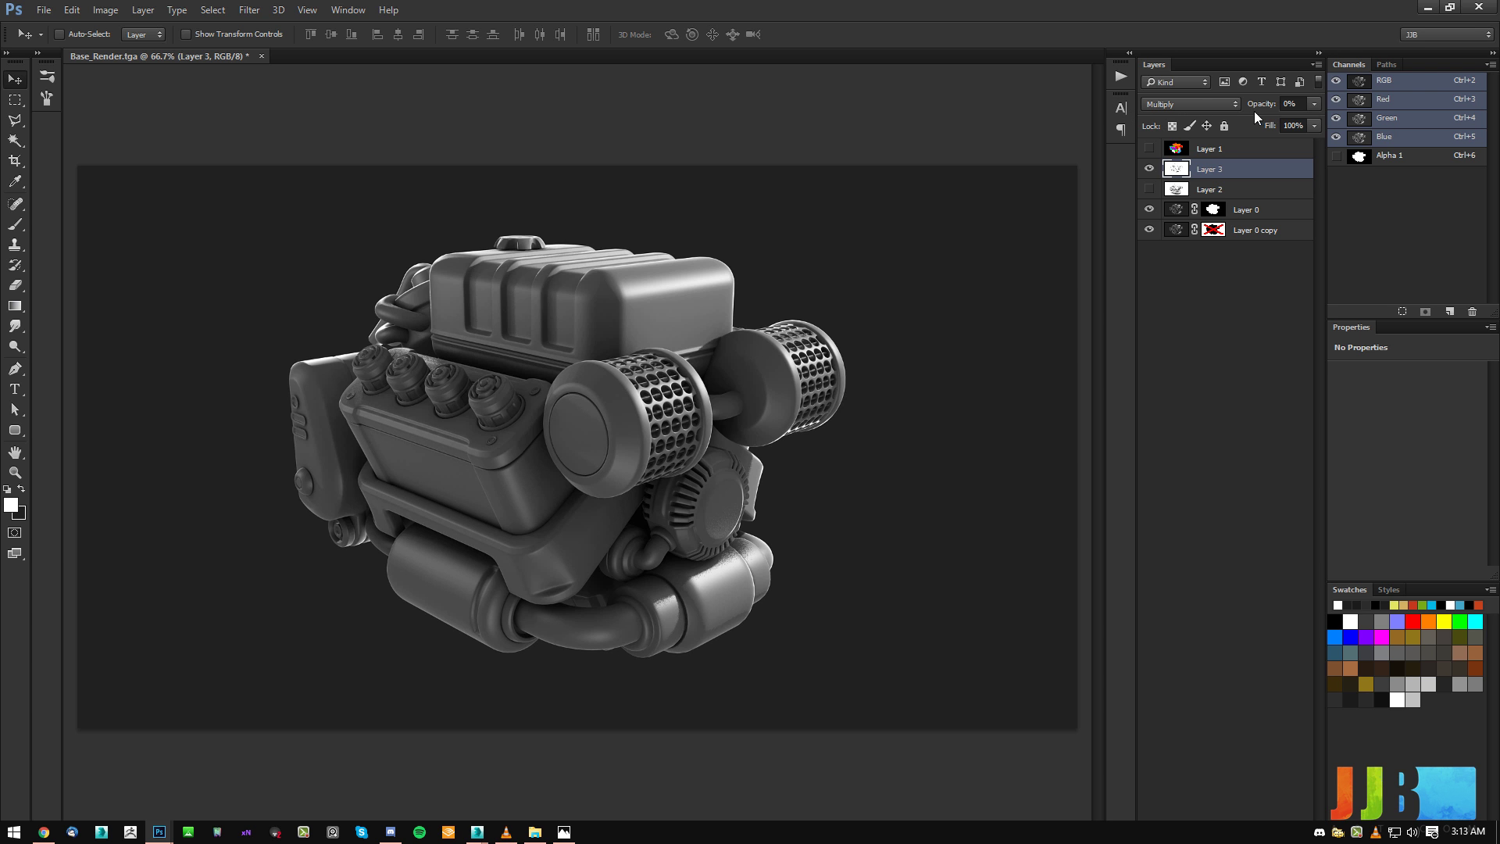
pyautogui.moveTo(1260, 109); pyautogui.dragTo(1249, 110)
pyautogui.write('25')
pyautogui.press('Return')
pyautogui.write('45')
pyautogui.press('Return')
# Show the Layer 2 ambient occlusion pass and set its blend mode to Multiply.
pyautogui.click(1219, 193)
pyautogui.click(1149, 190)
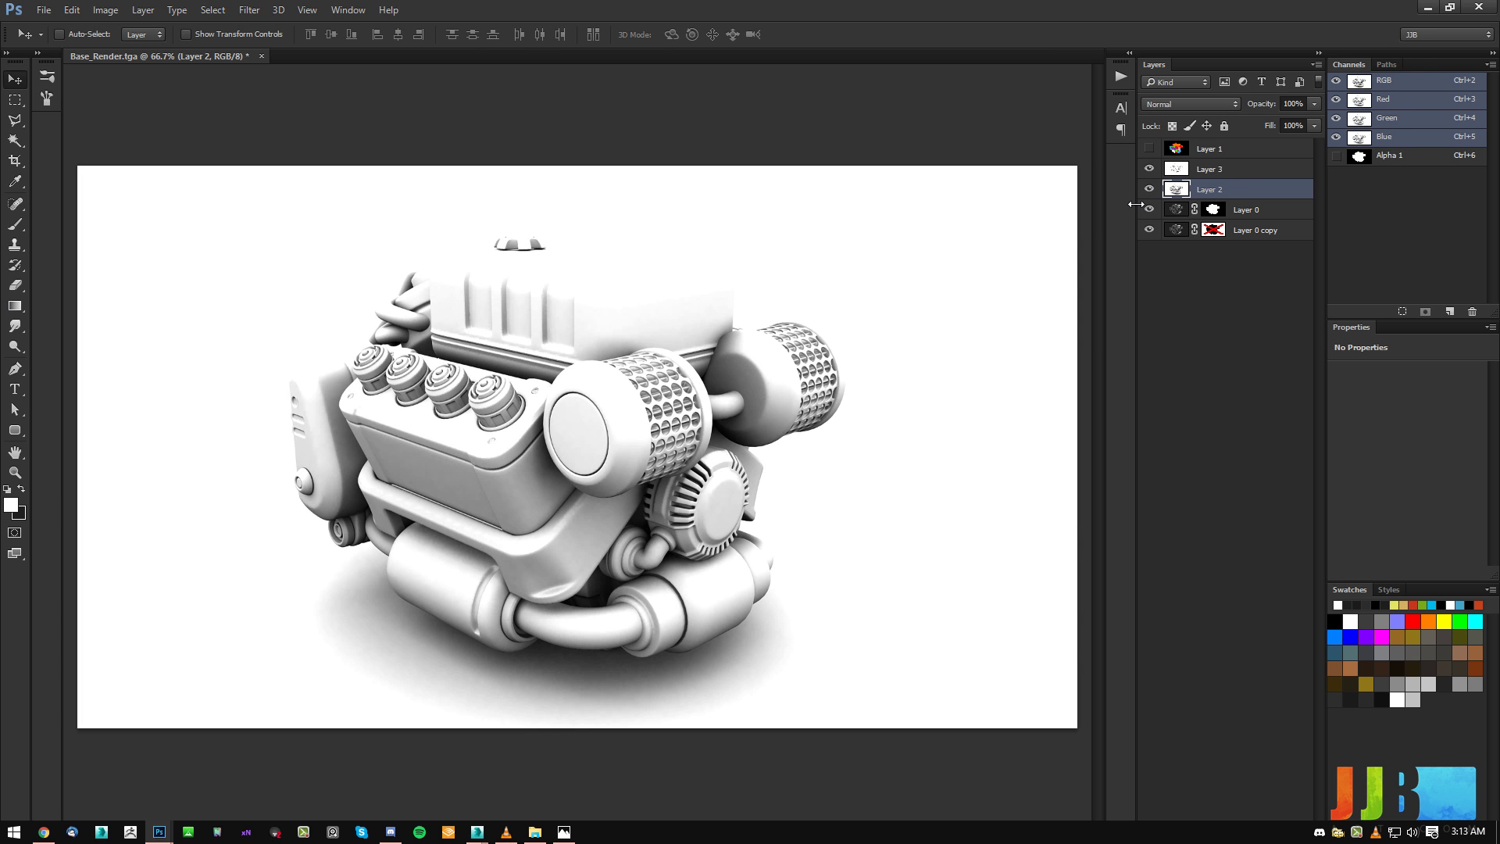
pyautogui.hotkey('shift', 'alt', 'm')
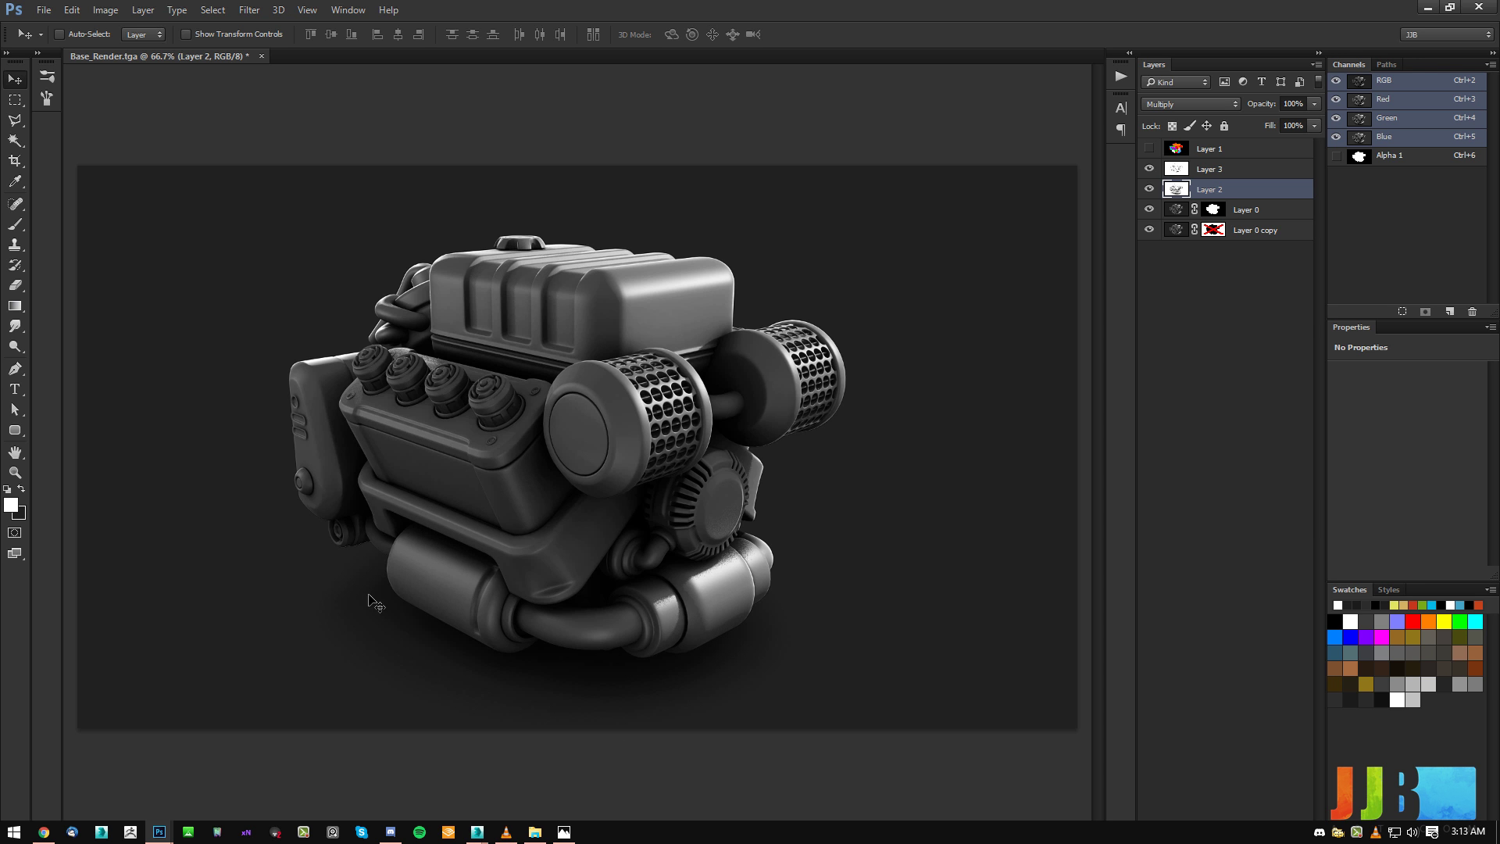
# Enable the inverted layer mask of Layer 0 copy and move it onto Layer 2.
pyautogui.keyDown('shift'); pyautogui.click(1213, 230); pyautogui.keyUp('shift')
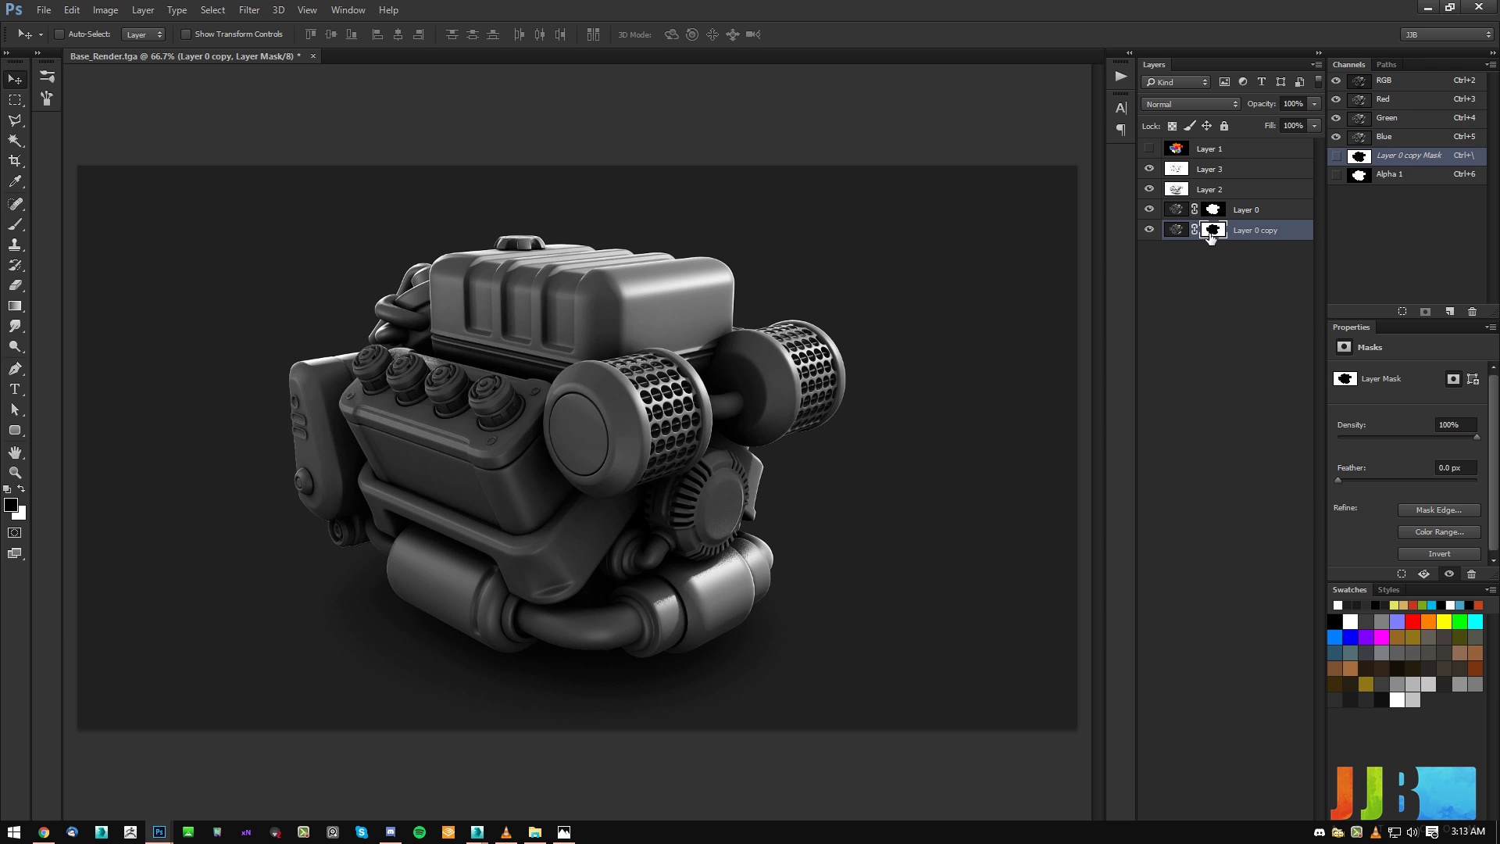
pyautogui.moveTo(1212, 232); pyautogui.dragTo(1216, 170)
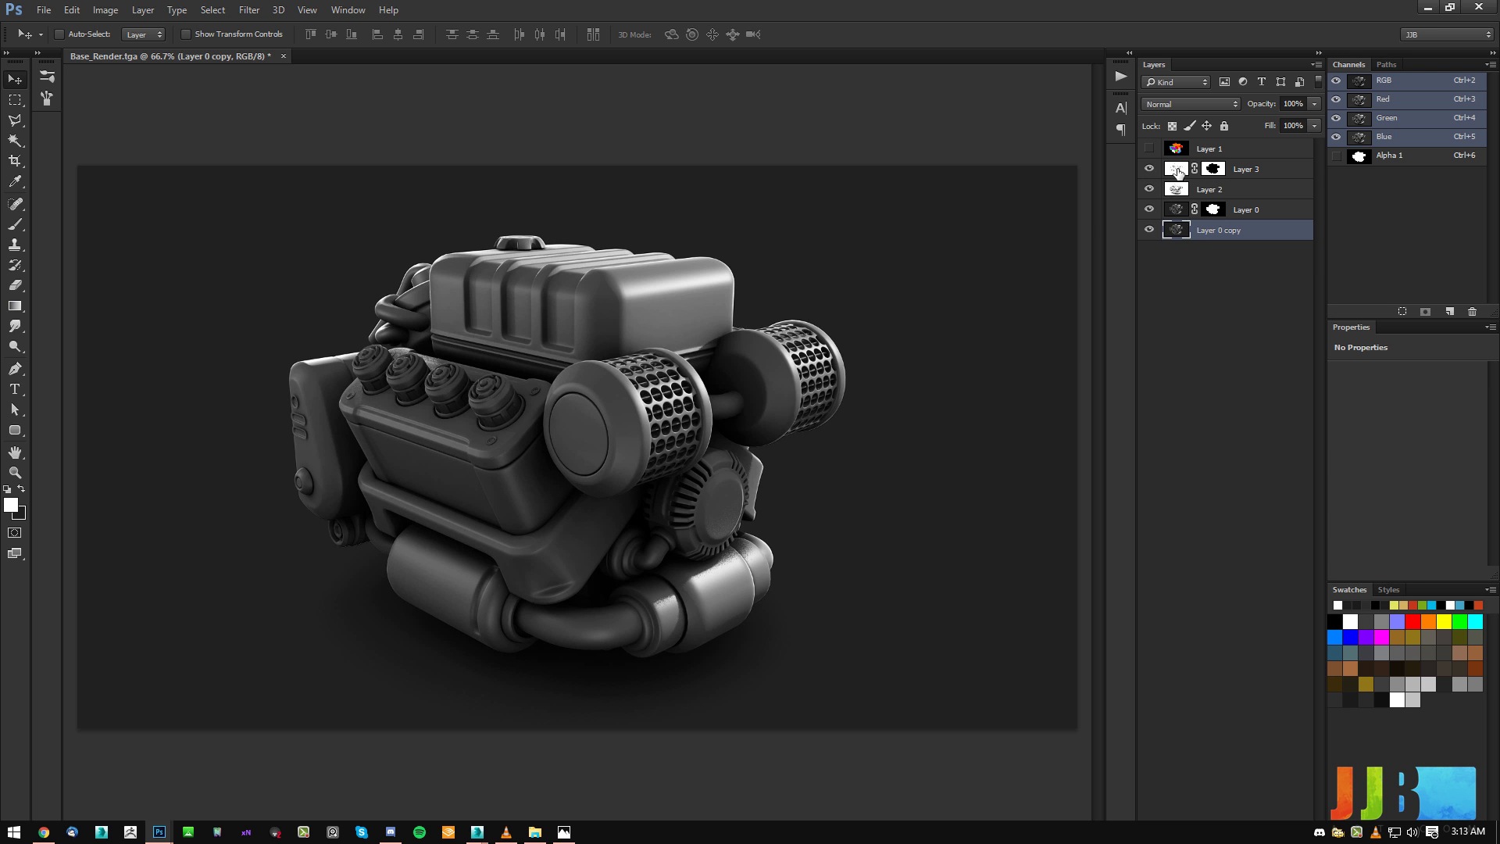
pyautogui.moveTo(1212, 172); pyautogui.dragTo(1210, 192)
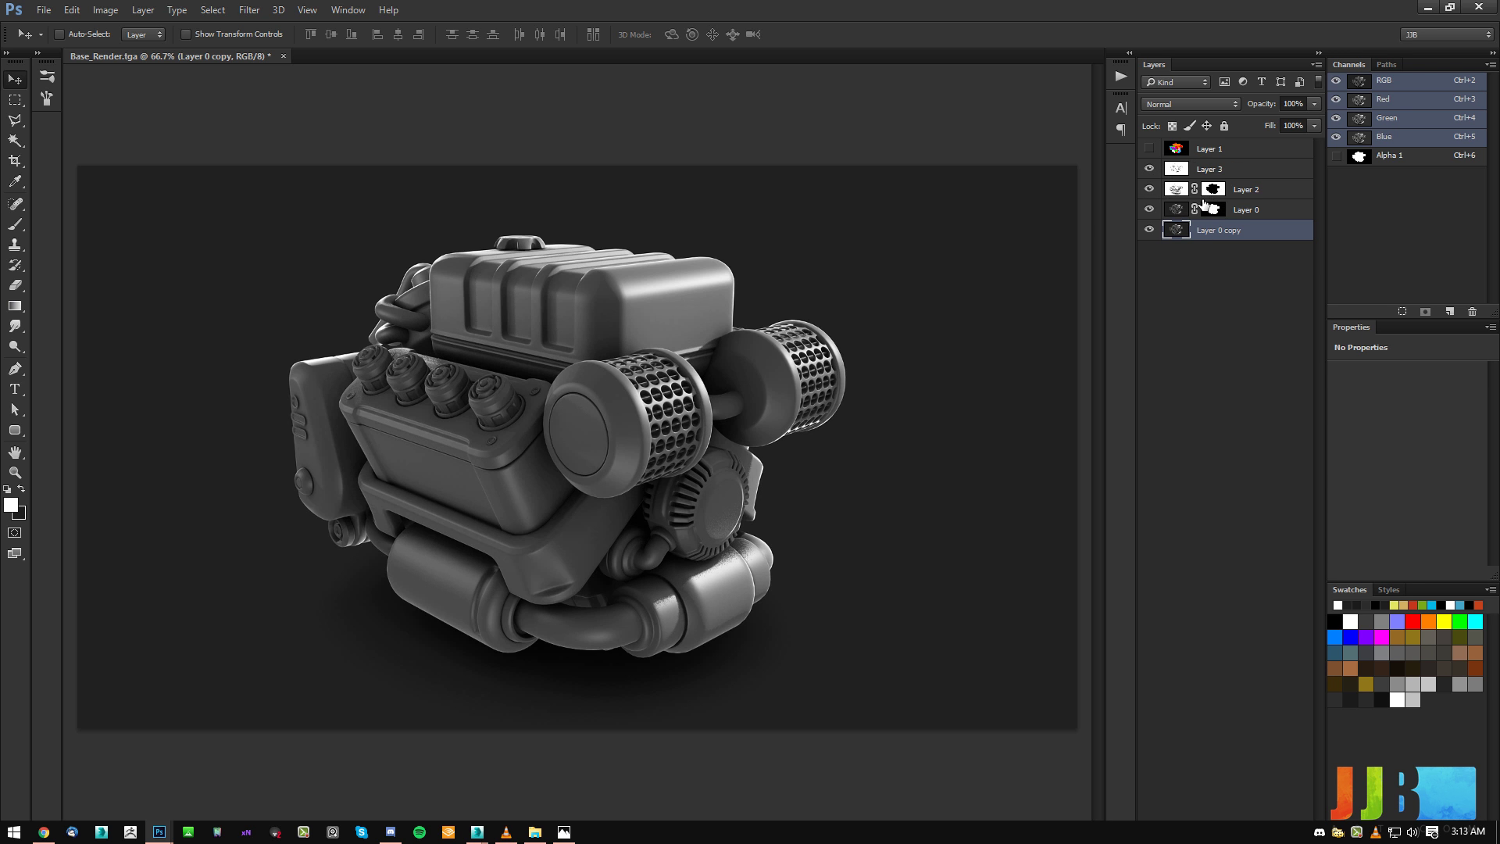
# Compare the image with and without the Layer 2 ground shadow and lower that layer's opacity to 58%.
pyautogui.click(1149, 190)
pyautogui.click(1149, 190)
pyautogui.click(1149, 190)
pyautogui.click(1149, 189)
pyautogui.click(1149, 190)
pyautogui.click(1149, 189)
pyautogui.click(1249, 190)
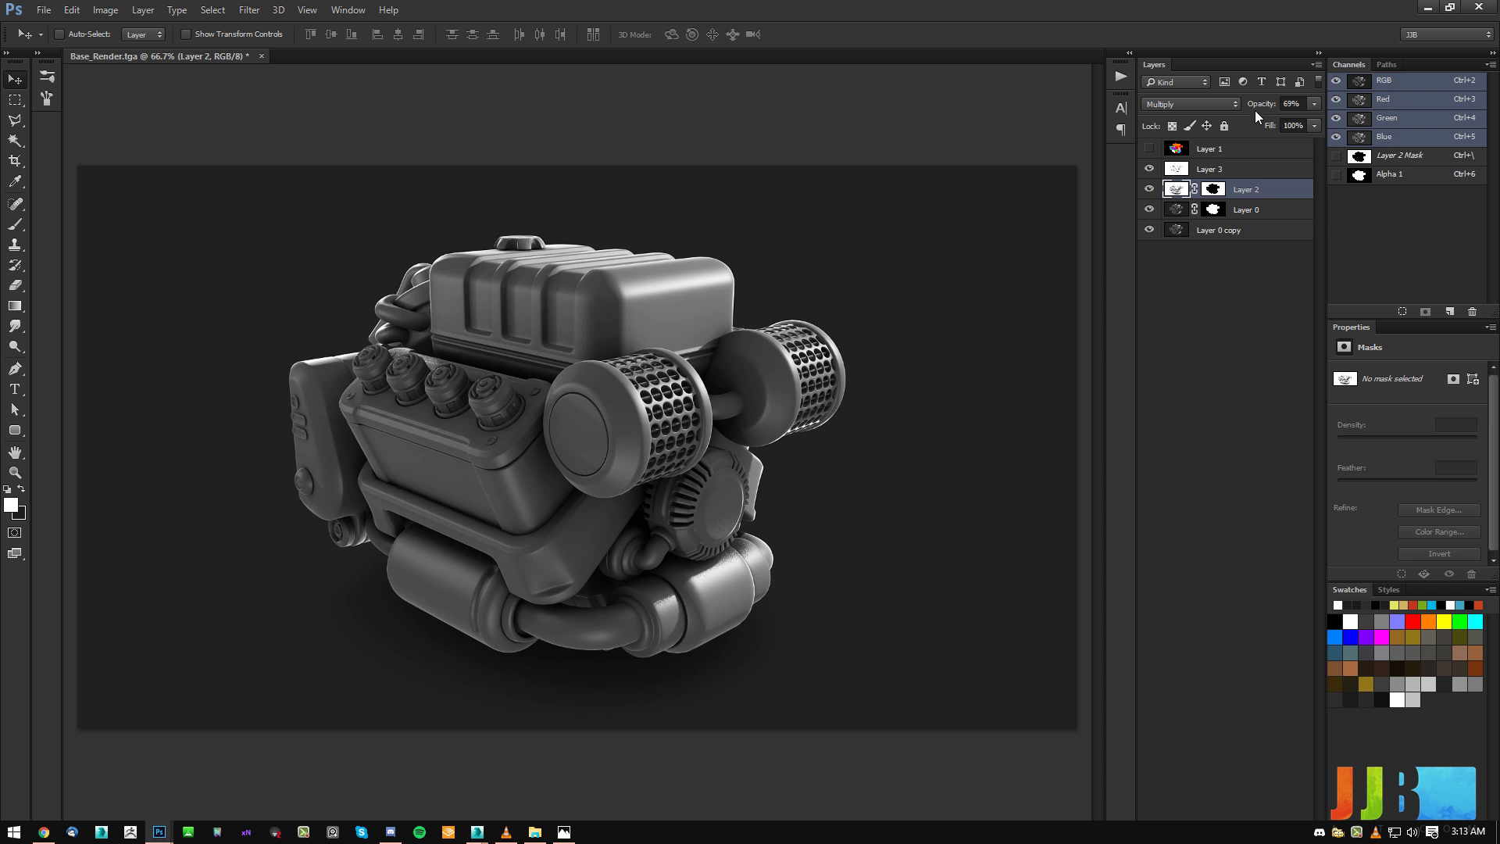
pyautogui.moveTo(1261, 107); pyautogui.dragTo(1244, 107)
pyautogui.moveTo(1251, 108); pyautogui.dragTo(1264, 111)
pyautogui.hotkey('ctrl', '-')
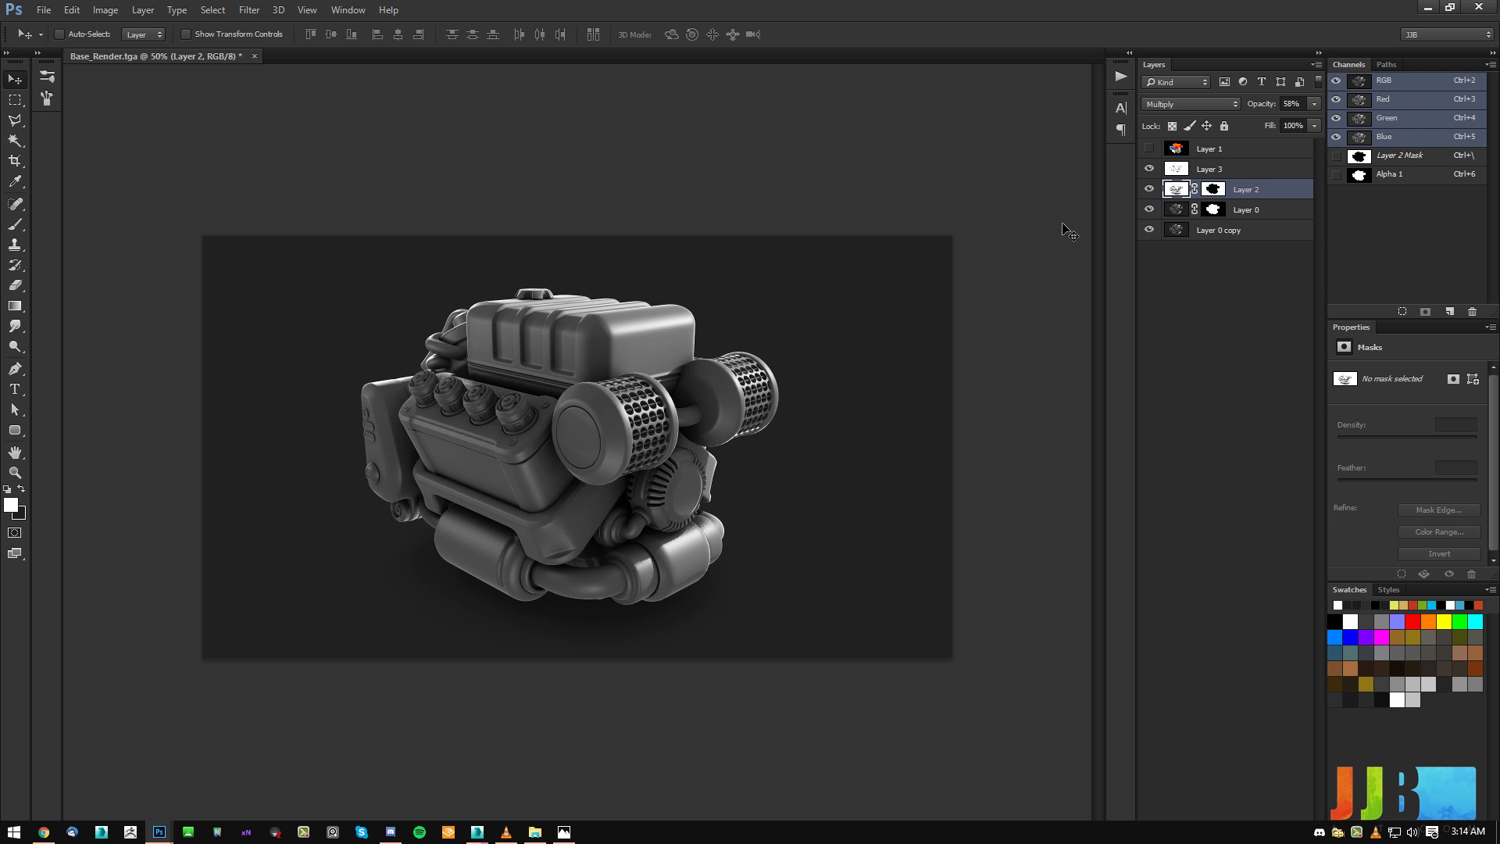
# Compare the engine with and without the Layer 3 ambient occlusion pass.
pyautogui.click(1148, 168)
pyautogui.click(1148, 169)
pyautogui.click(1149, 169)
pyautogui.click(1182, 171)
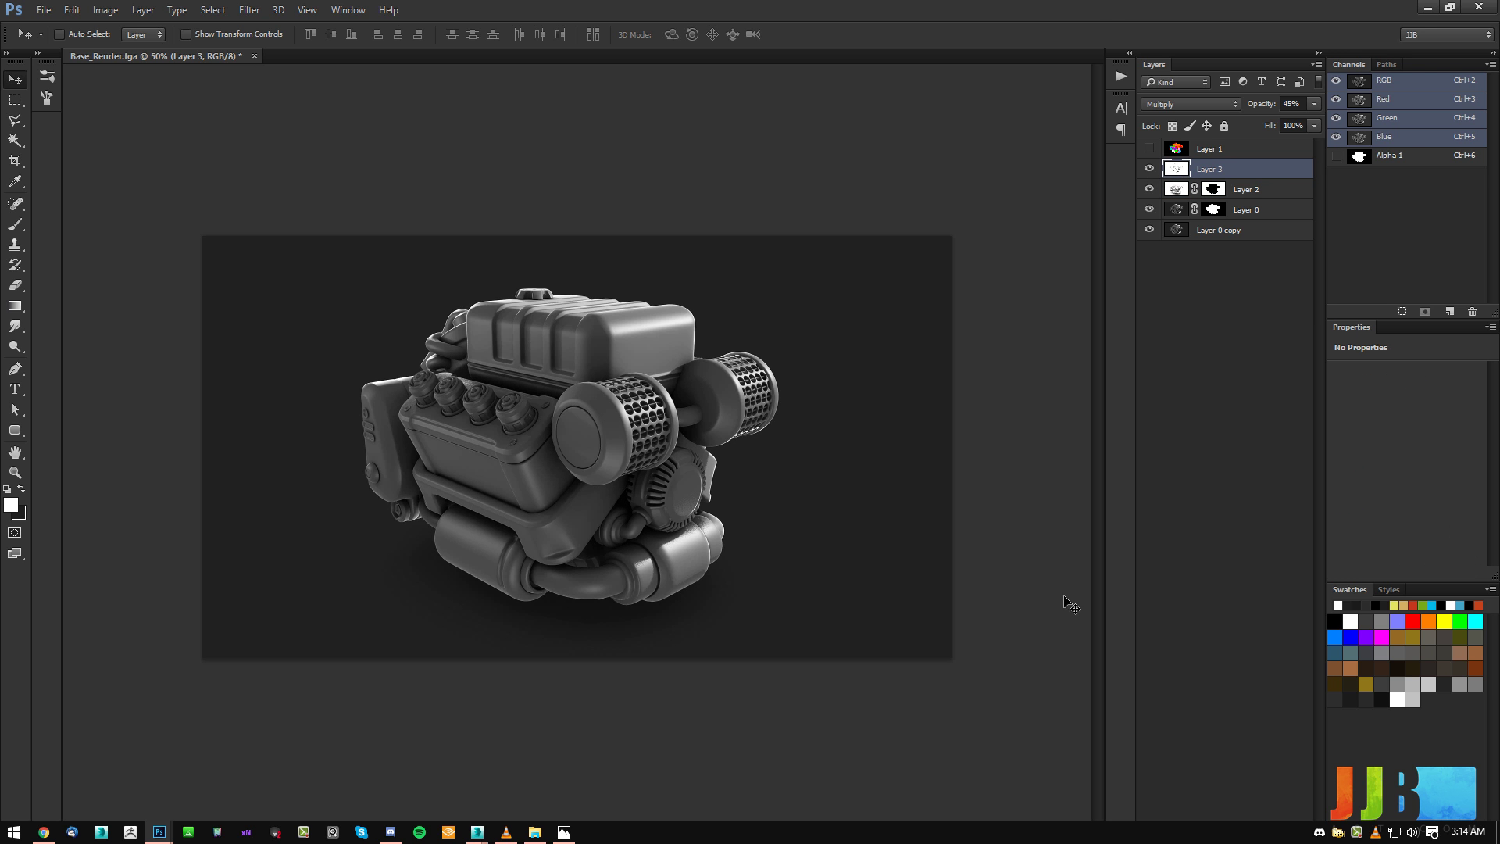
pyautogui.click(1198, 643)
pyautogui.click(972, 722)
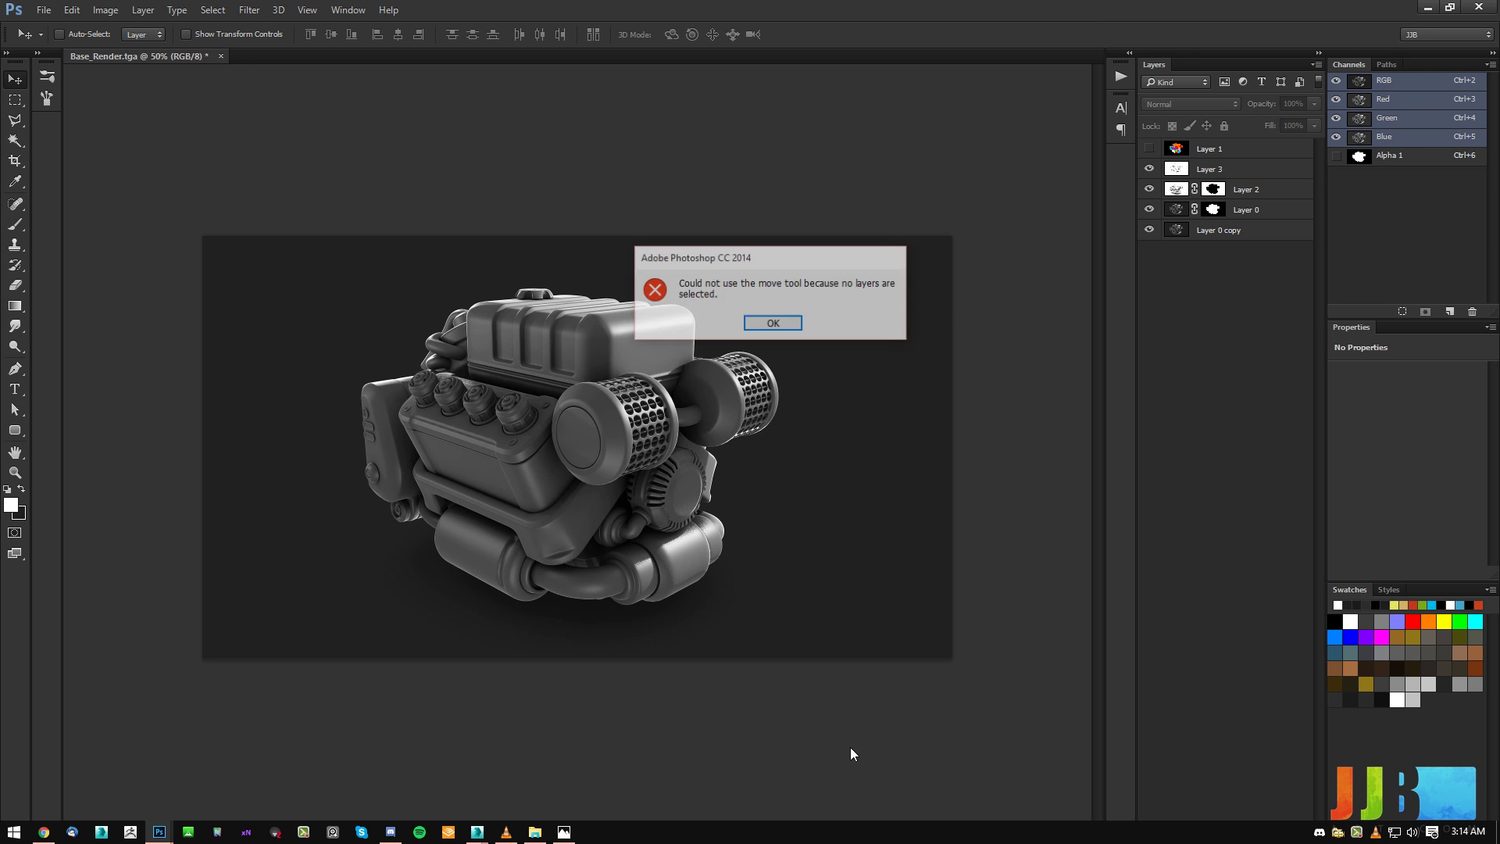
pyautogui.click(773, 323)
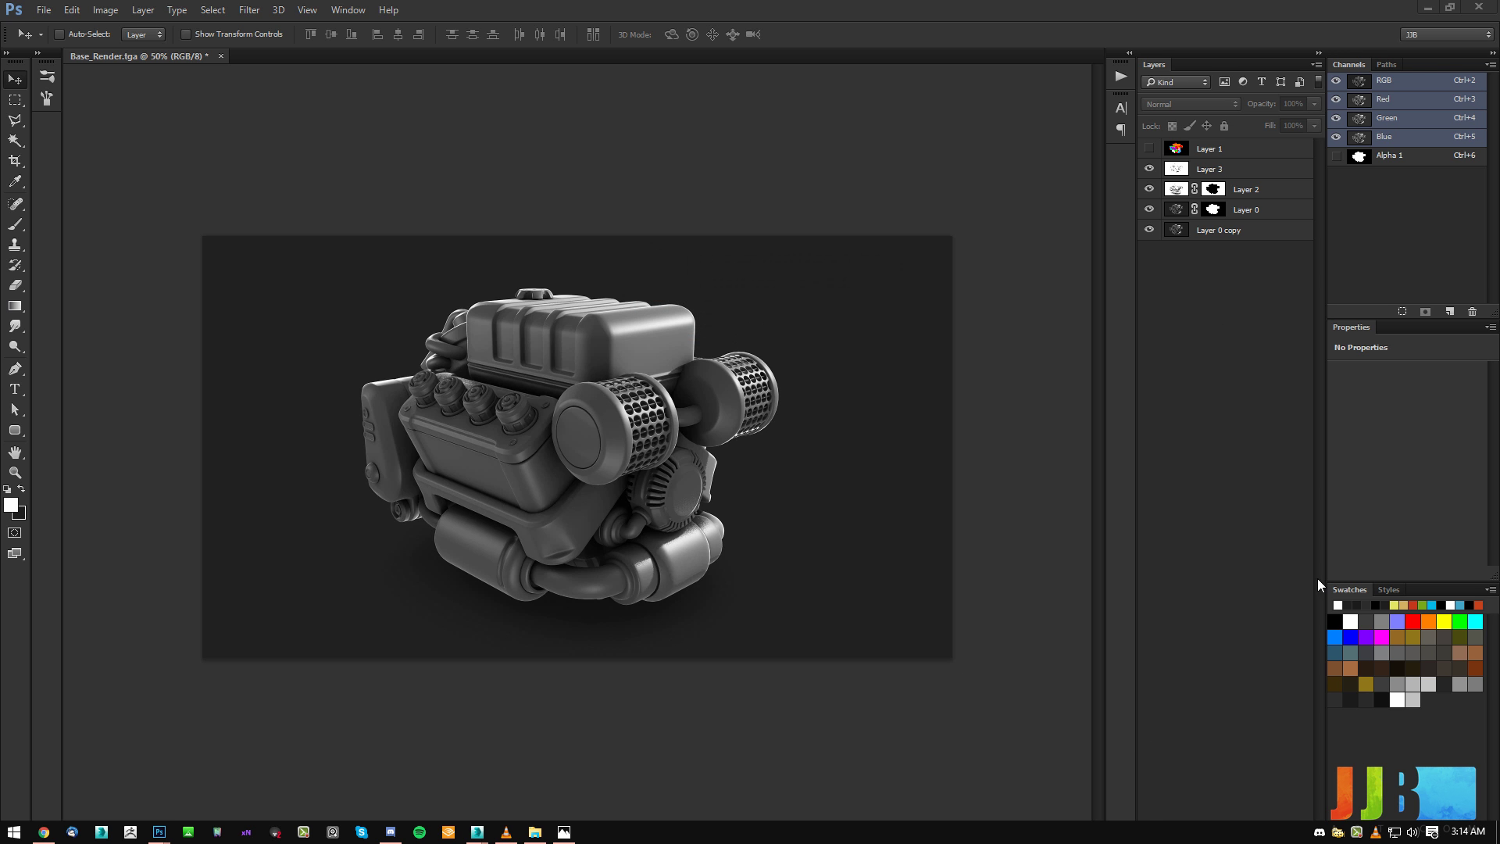
# Dock the Windows taskbar vertically at the screen's side and add a Levels adjustment layer clipped to Layer 3.
pyautogui.moveTo(1293, 832); pyautogui.dragTo(1449, 742)
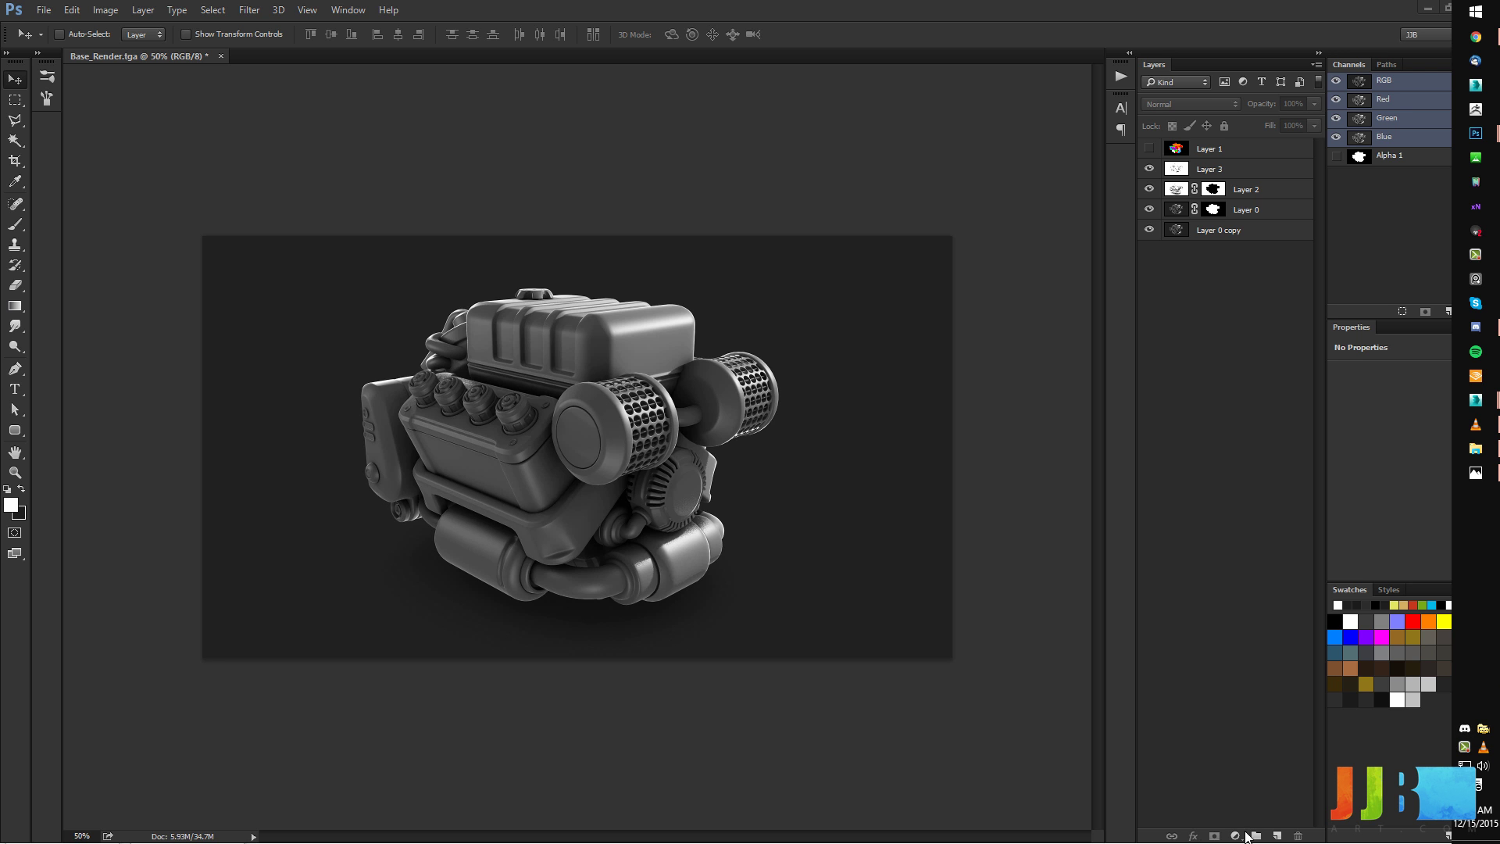
pyautogui.click(1235, 835)
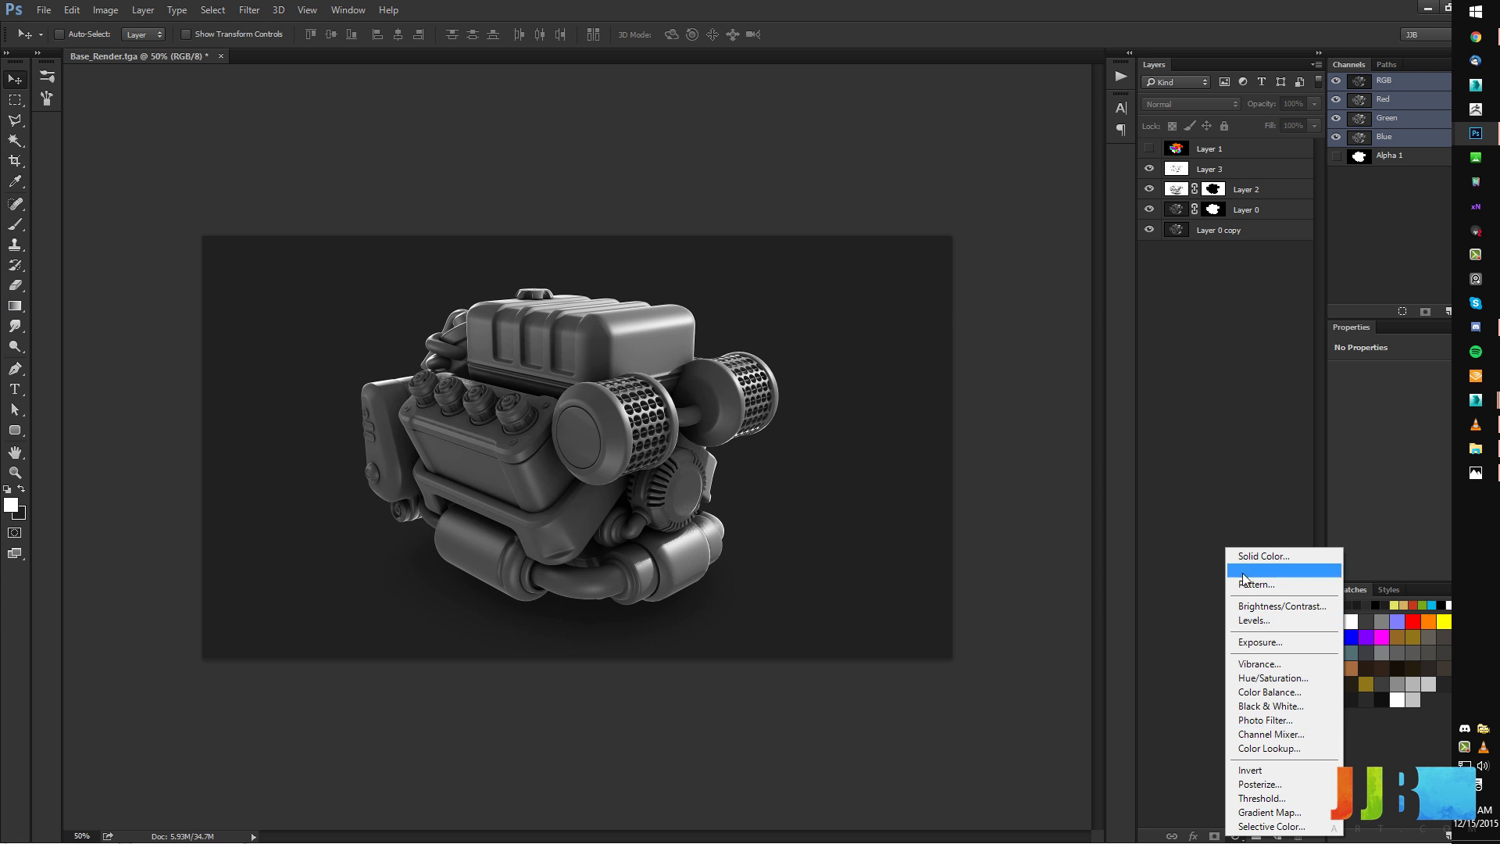
pyautogui.click(1267, 620)
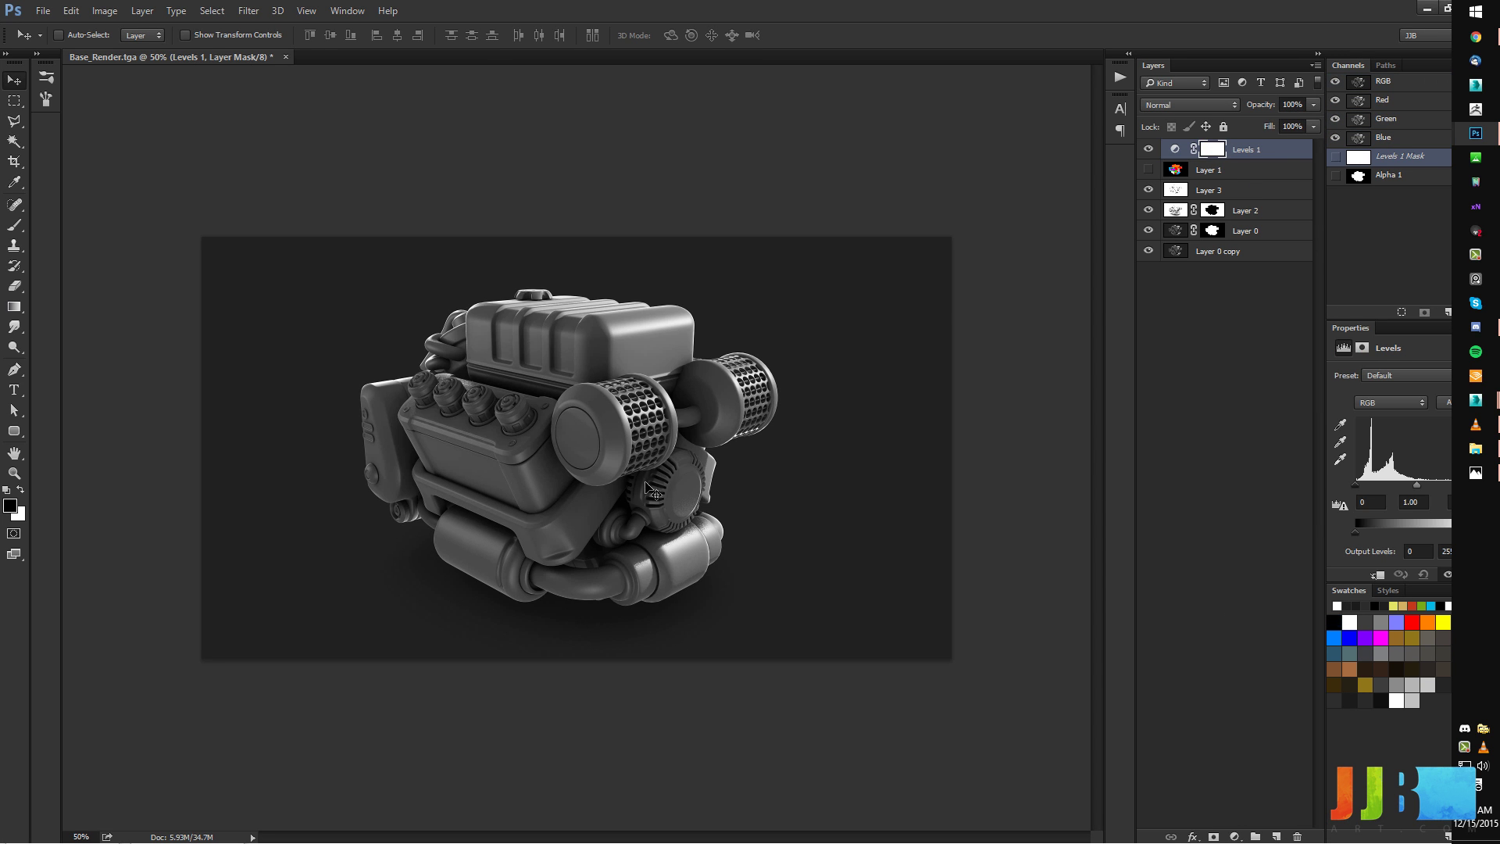
pyautogui.moveTo(1243, 154); pyautogui.dragTo(1192, 191)
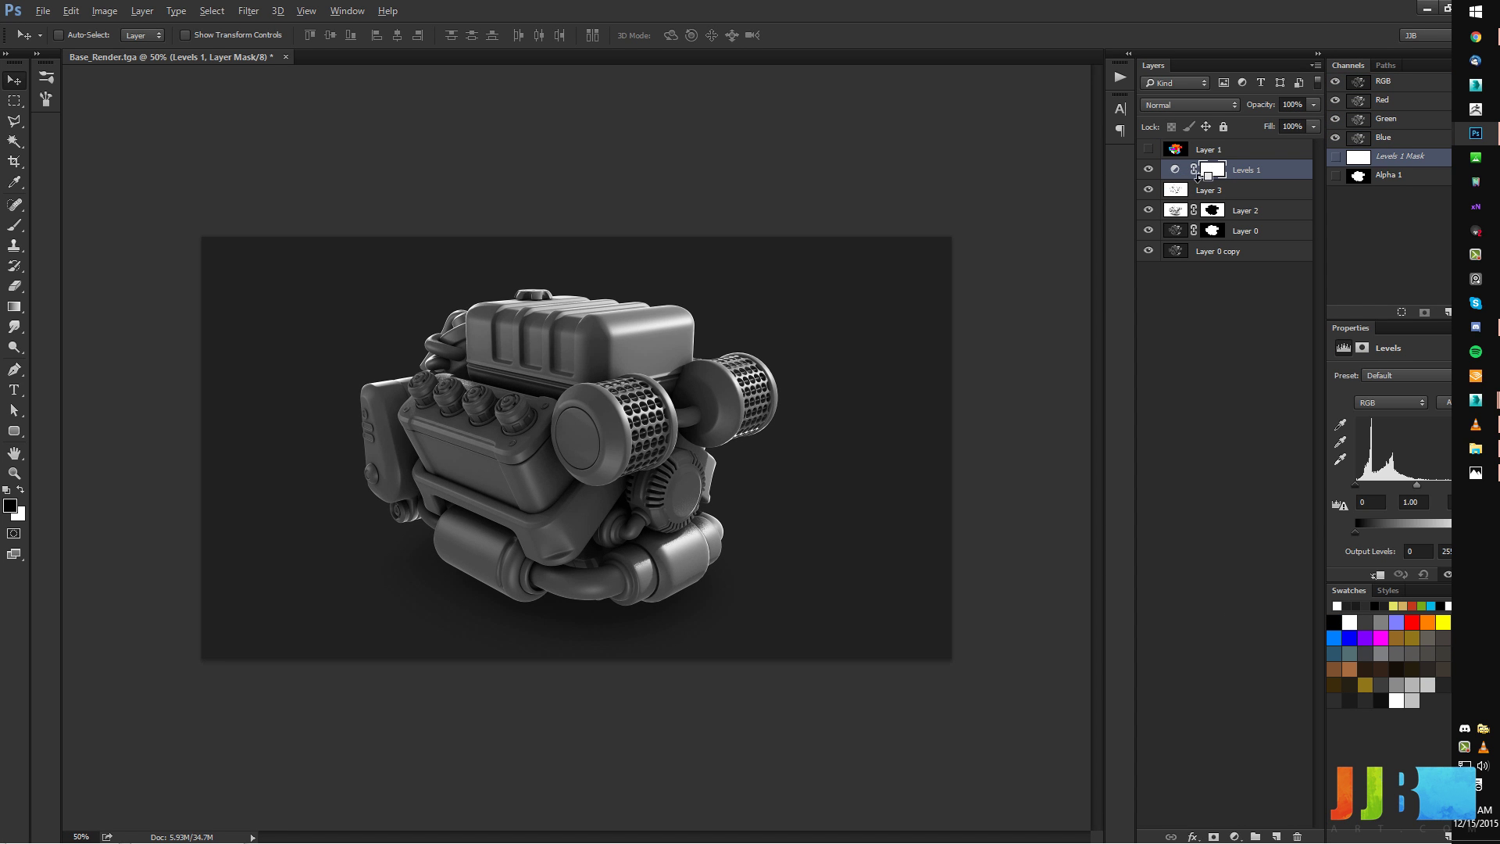
pyautogui.hotkey('ctrl', 'alt', 'g')
# Adjust the midtone and shadow input levels of the Levels adjustment clipped to Layer 3.
pyautogui.moveTo(1378, 329); pyautogui.dragTo(1010, 293)
pyautogui.moveTo(990, 447); pyautogui.dragTo(1164, 447)
pyautogui.hotkey('ctrl', 'z')
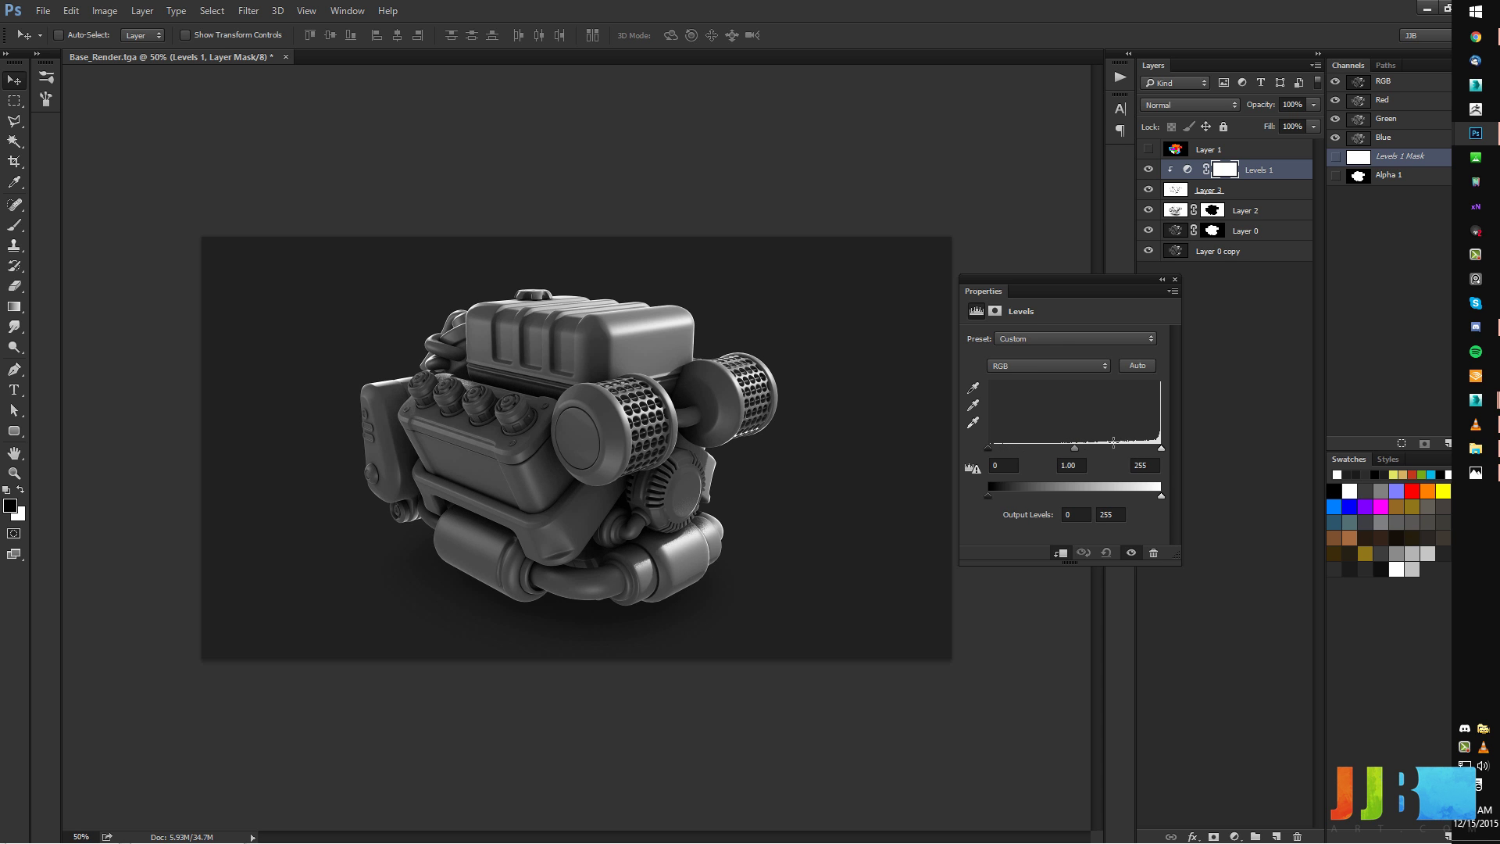
pyautogui.moveTo(1073, 452); pyautogui.dragTo(1020, 449)
pyautogui.moveTo(988, 448); pyautogui.dragTo(1056, 451)
pyautogui.click(1162, 280)
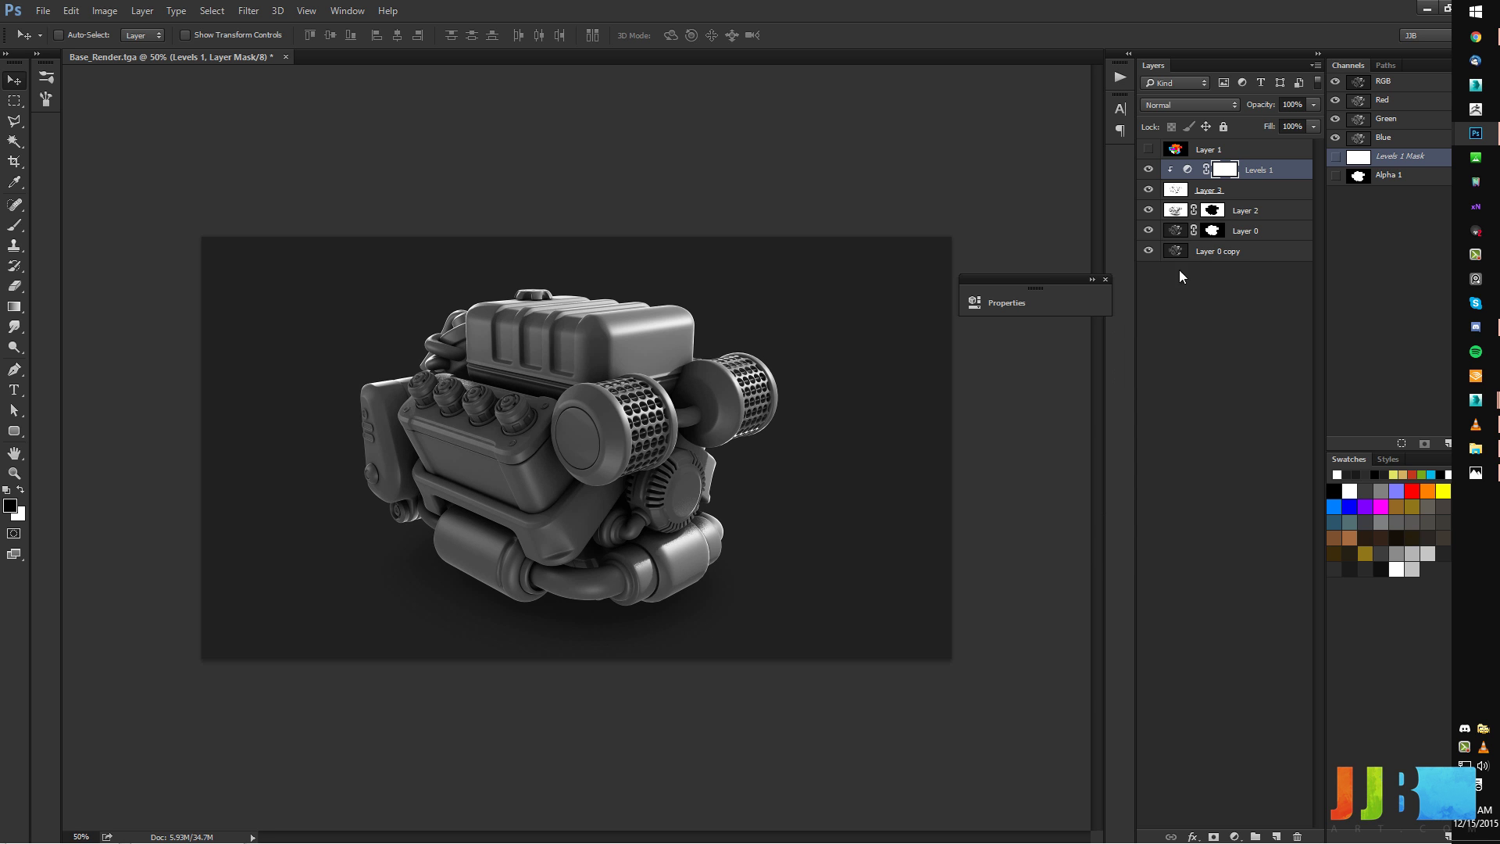
pyautogui.moveTo(1051, 282); pyautogui.dragTo(1376, 445)
# Show the ID pass on Layer 1 and select its orange engine cover region with the Magic Wand.
pyautogui.click(1193, 193)
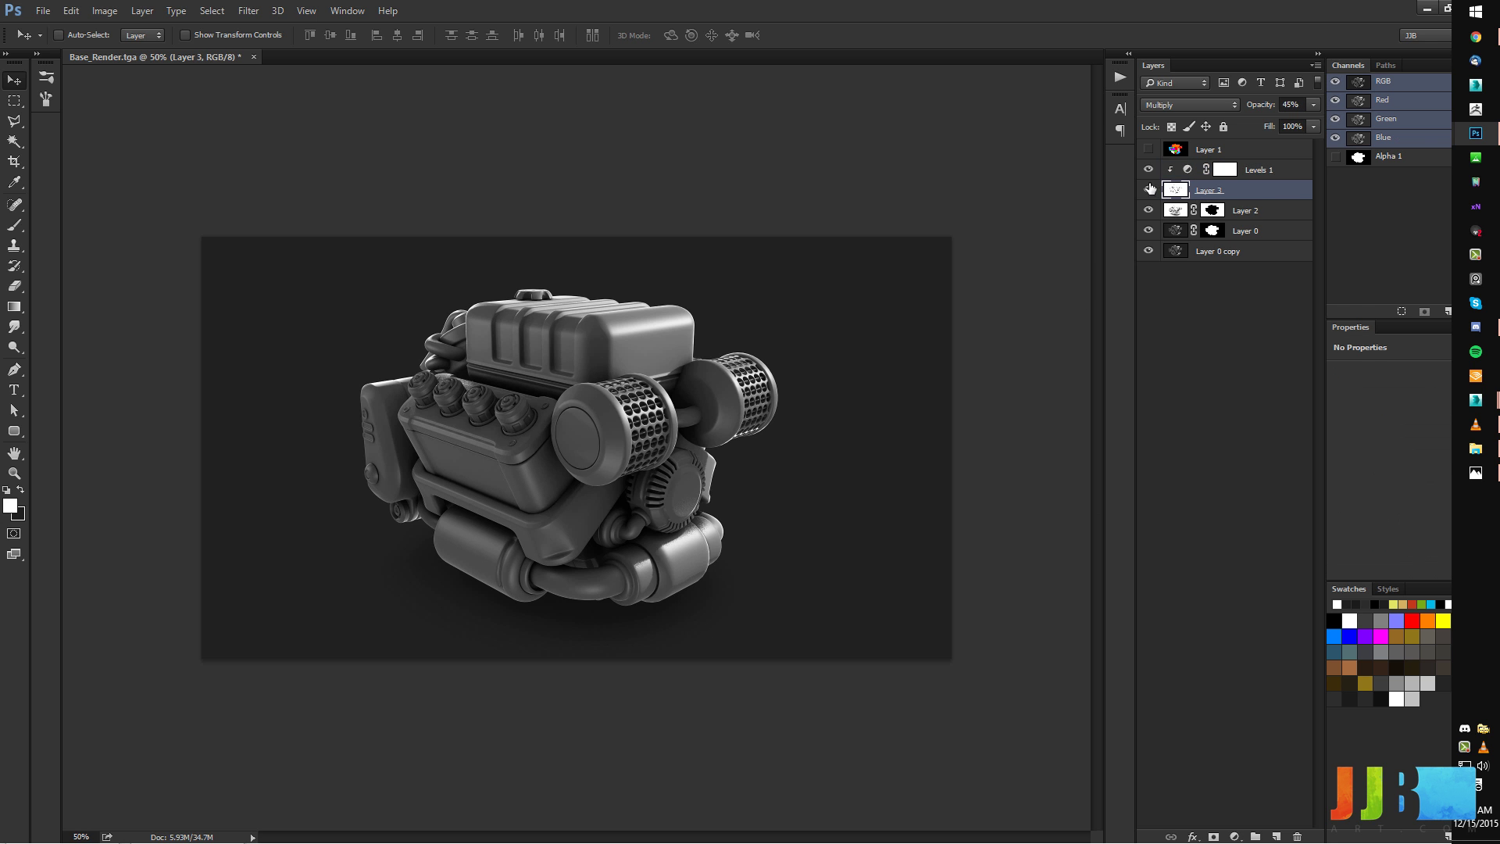
pyautogui.click(1148, 150)
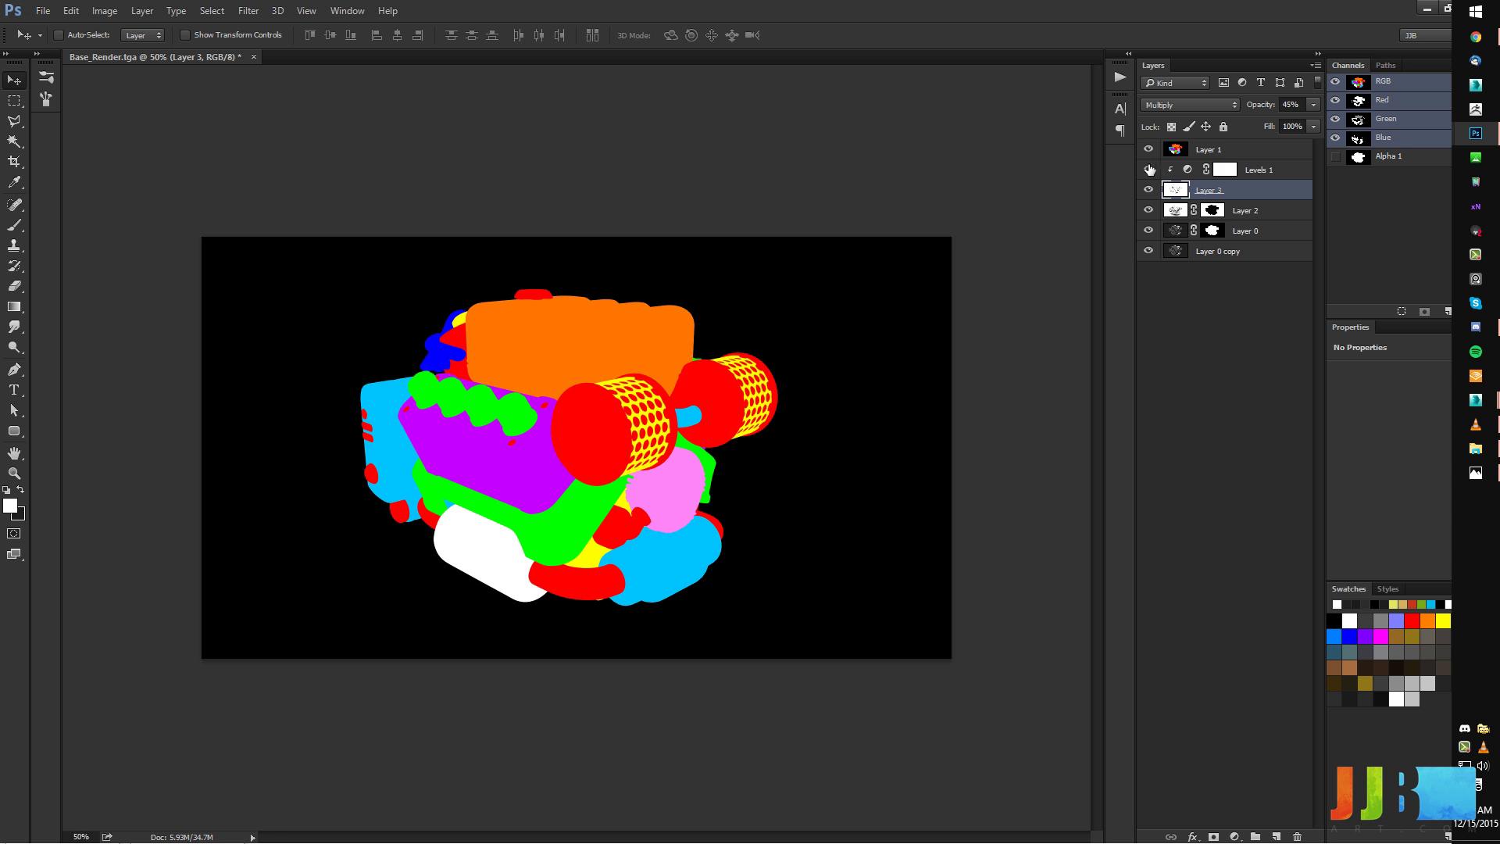
pyautogui.click(14, 140)
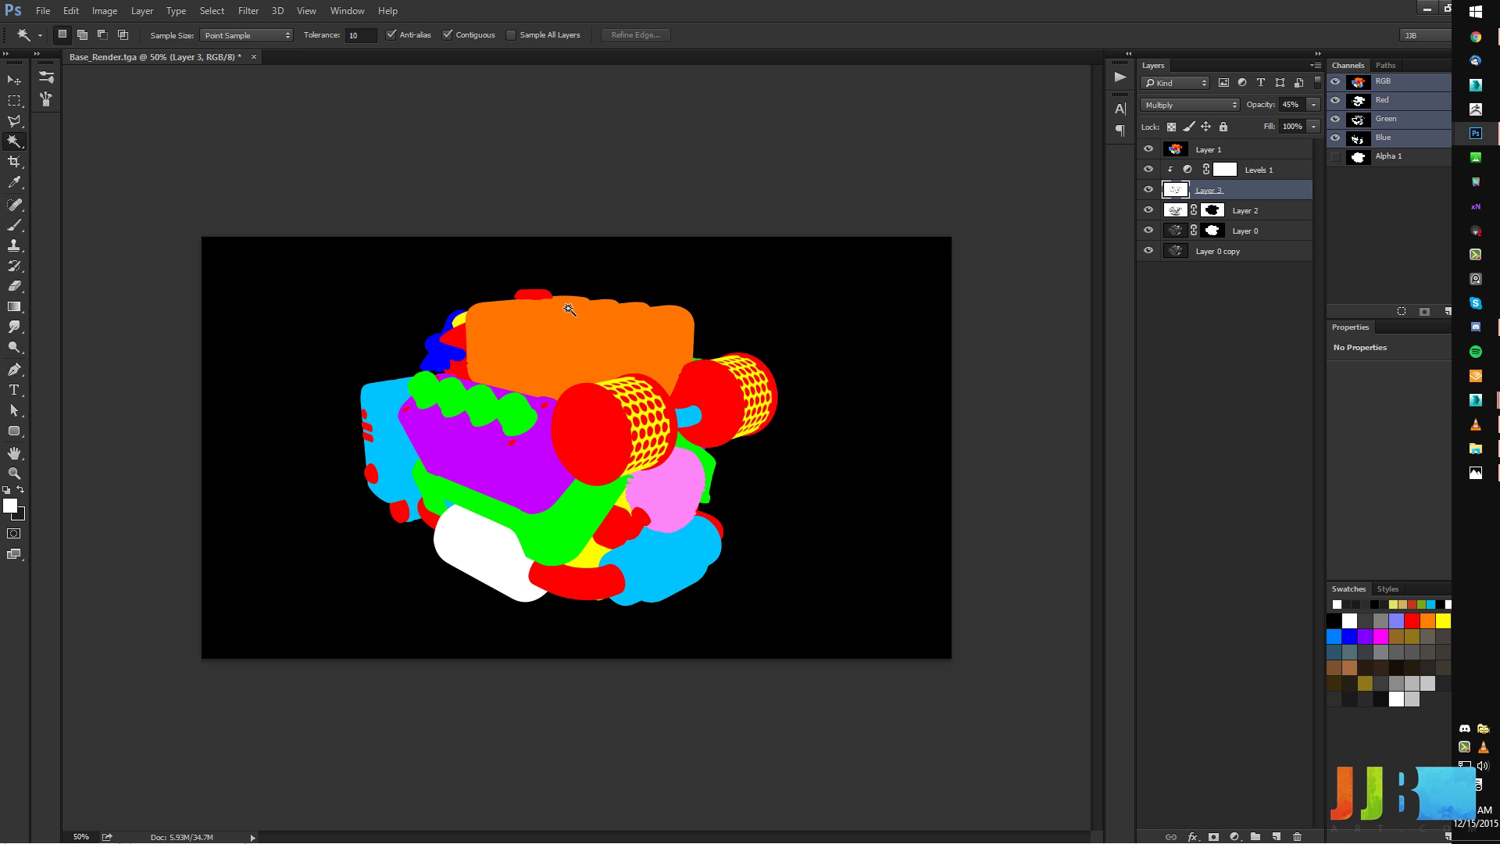
pyautogui.click(564, 346)
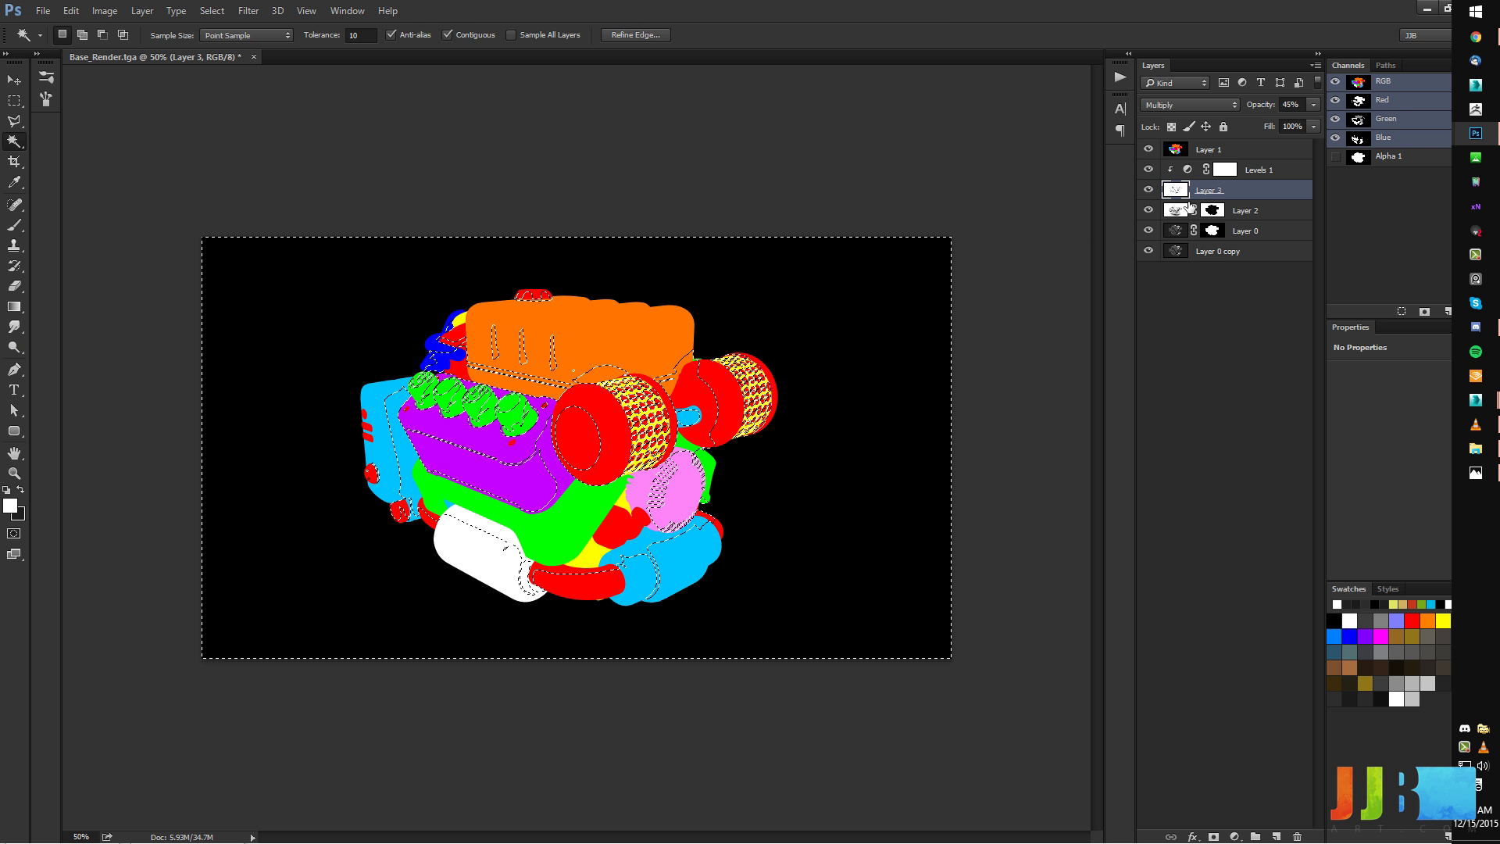
pyautogui.click(1201, 152)
pyautogui.click(622, 338)
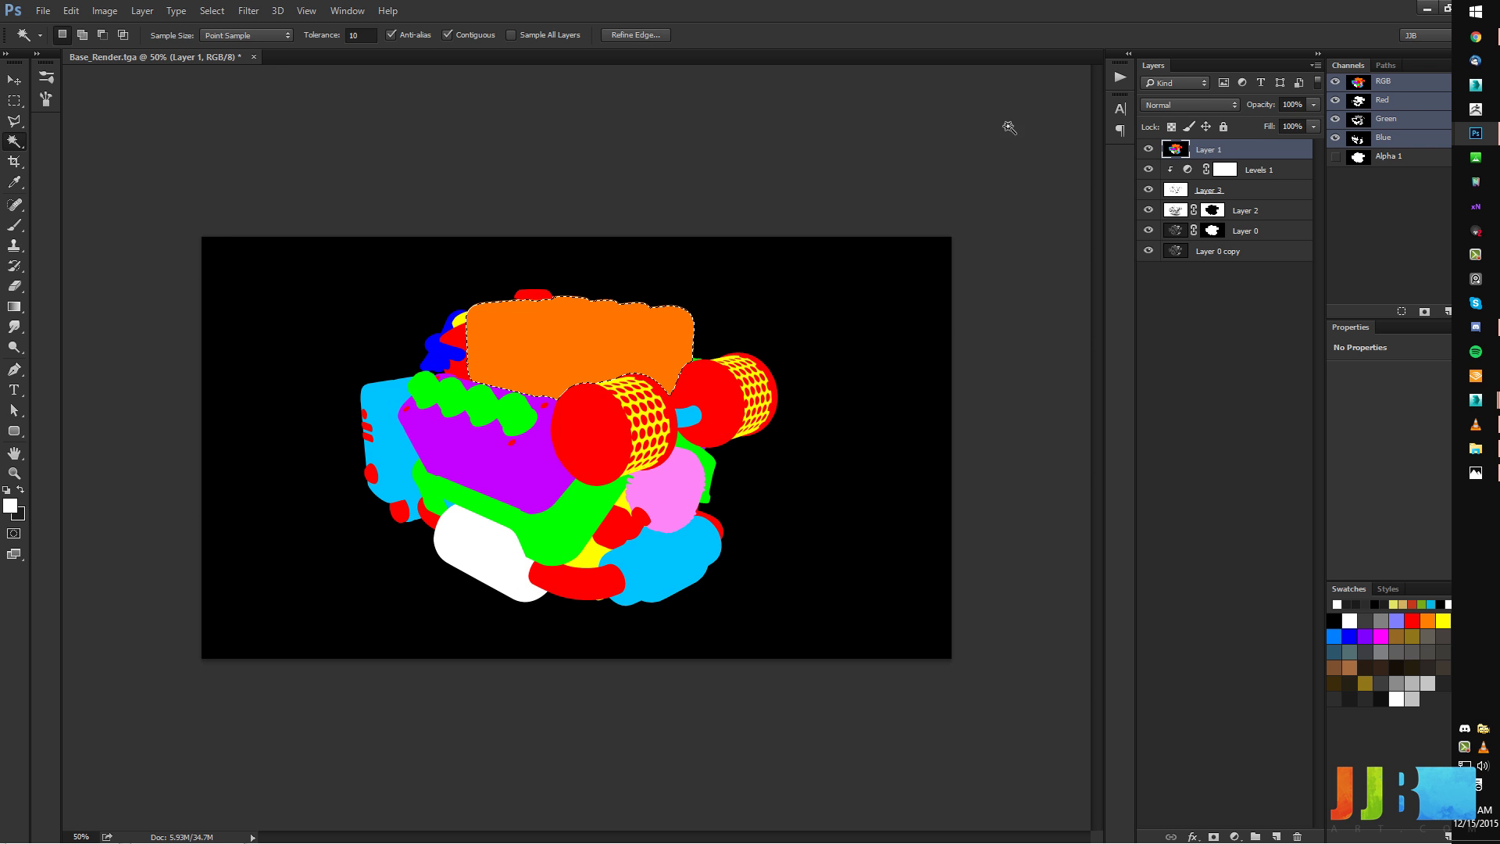
pyautogui.click(1148, 149)
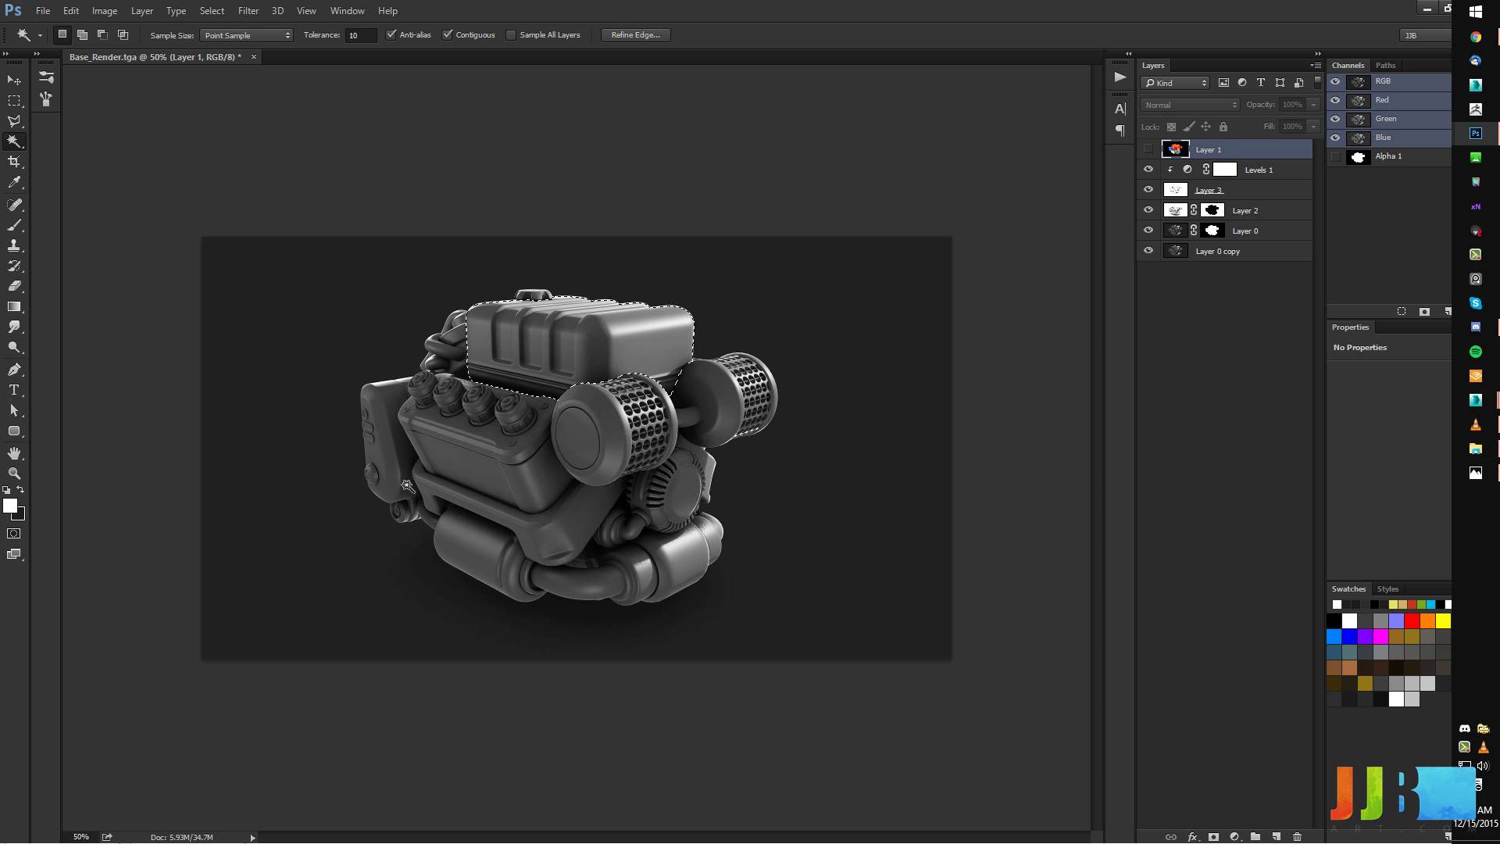
pyautogui.click(1233, 837)
pyautogui.click(1258, 556)
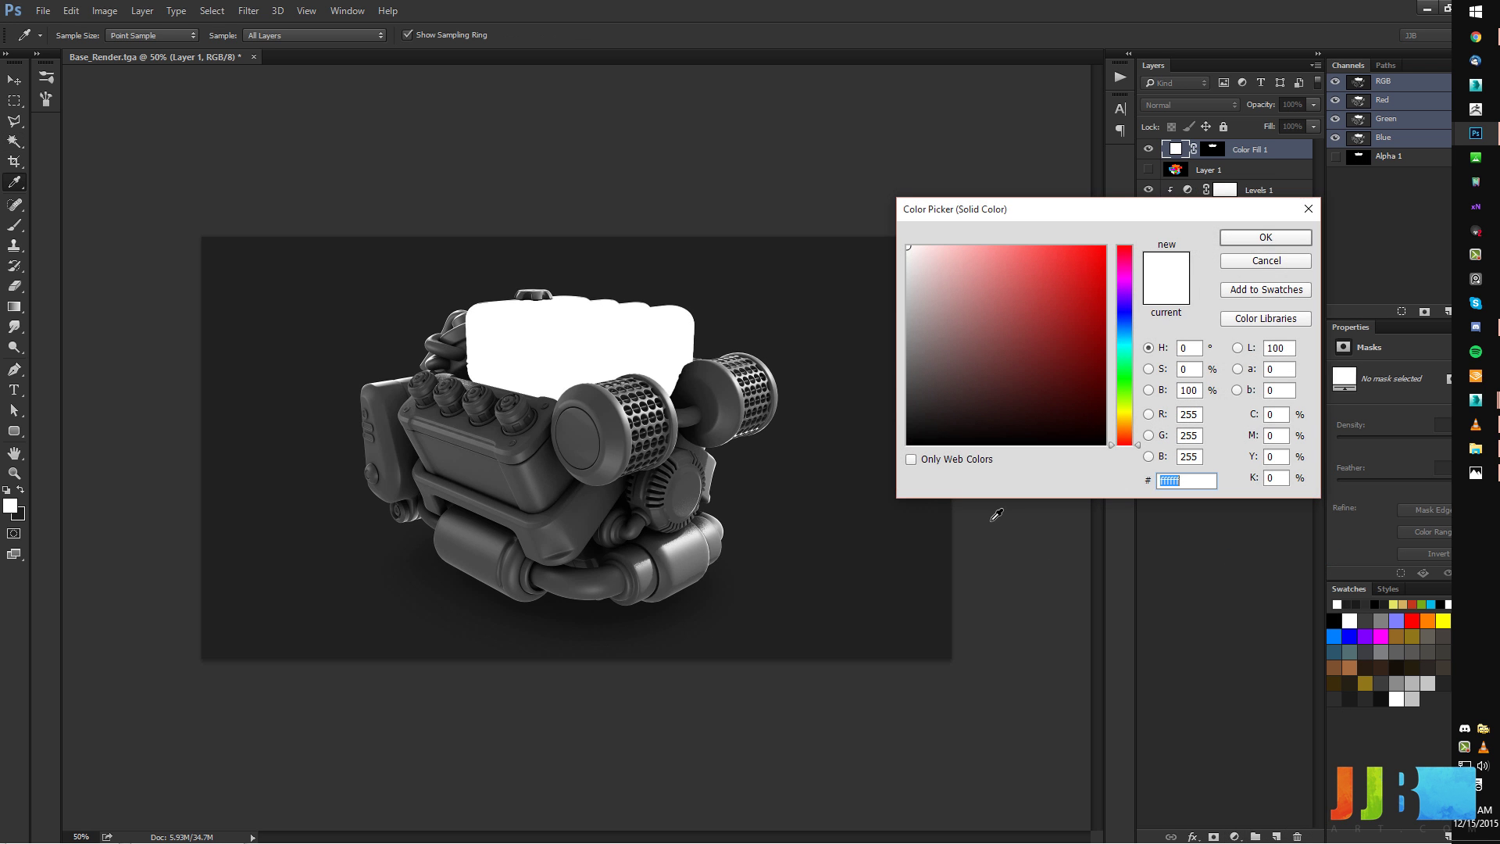
pyautogui.moveTo(1038, 349); pyautogui.dragTo(1002, 369)
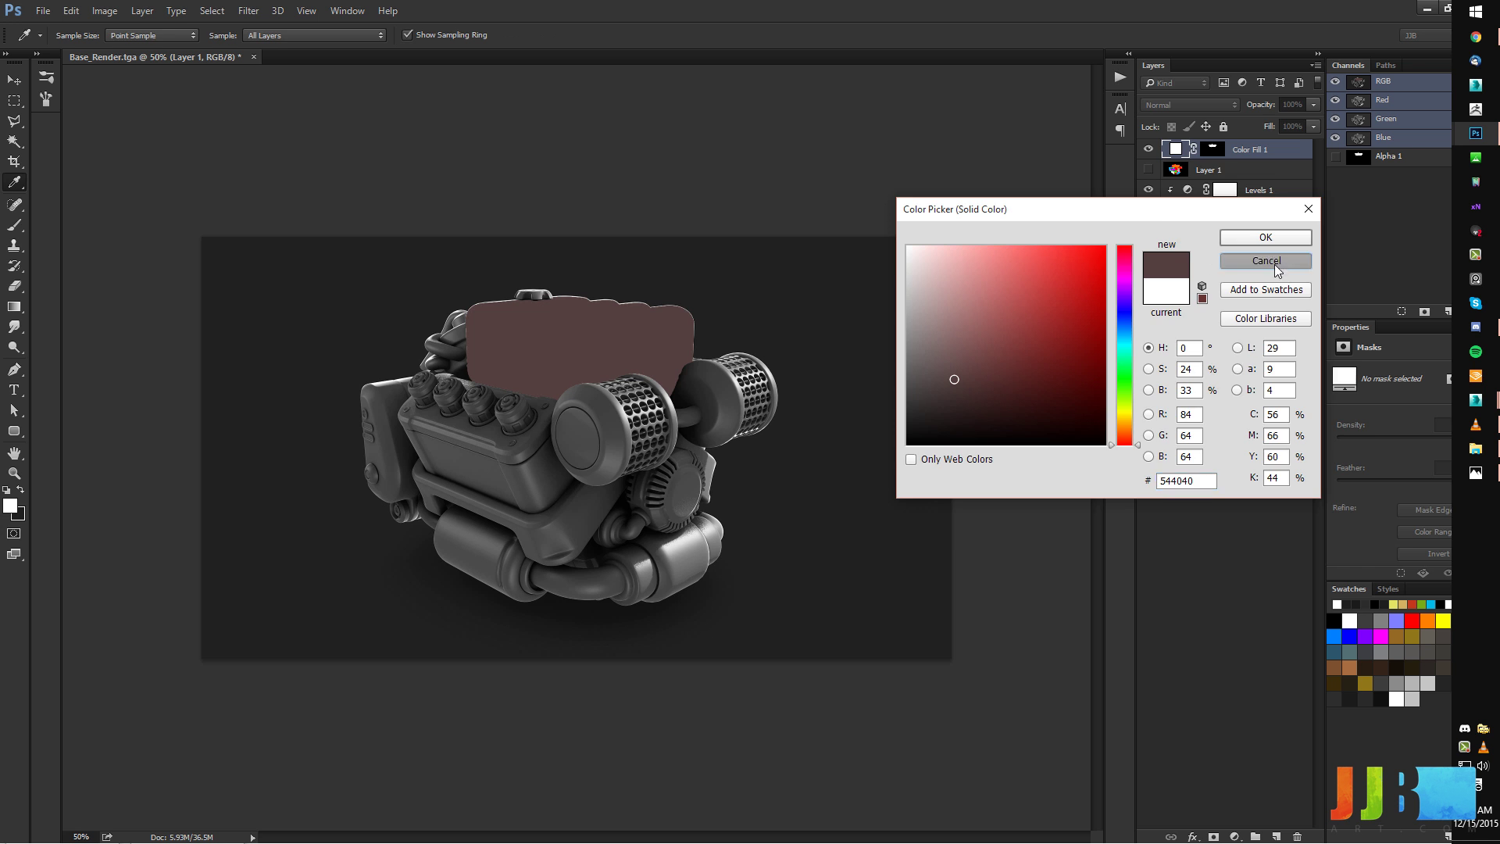
pyautogui.click(1265, 260)
pyautogui.click(1147, 151)
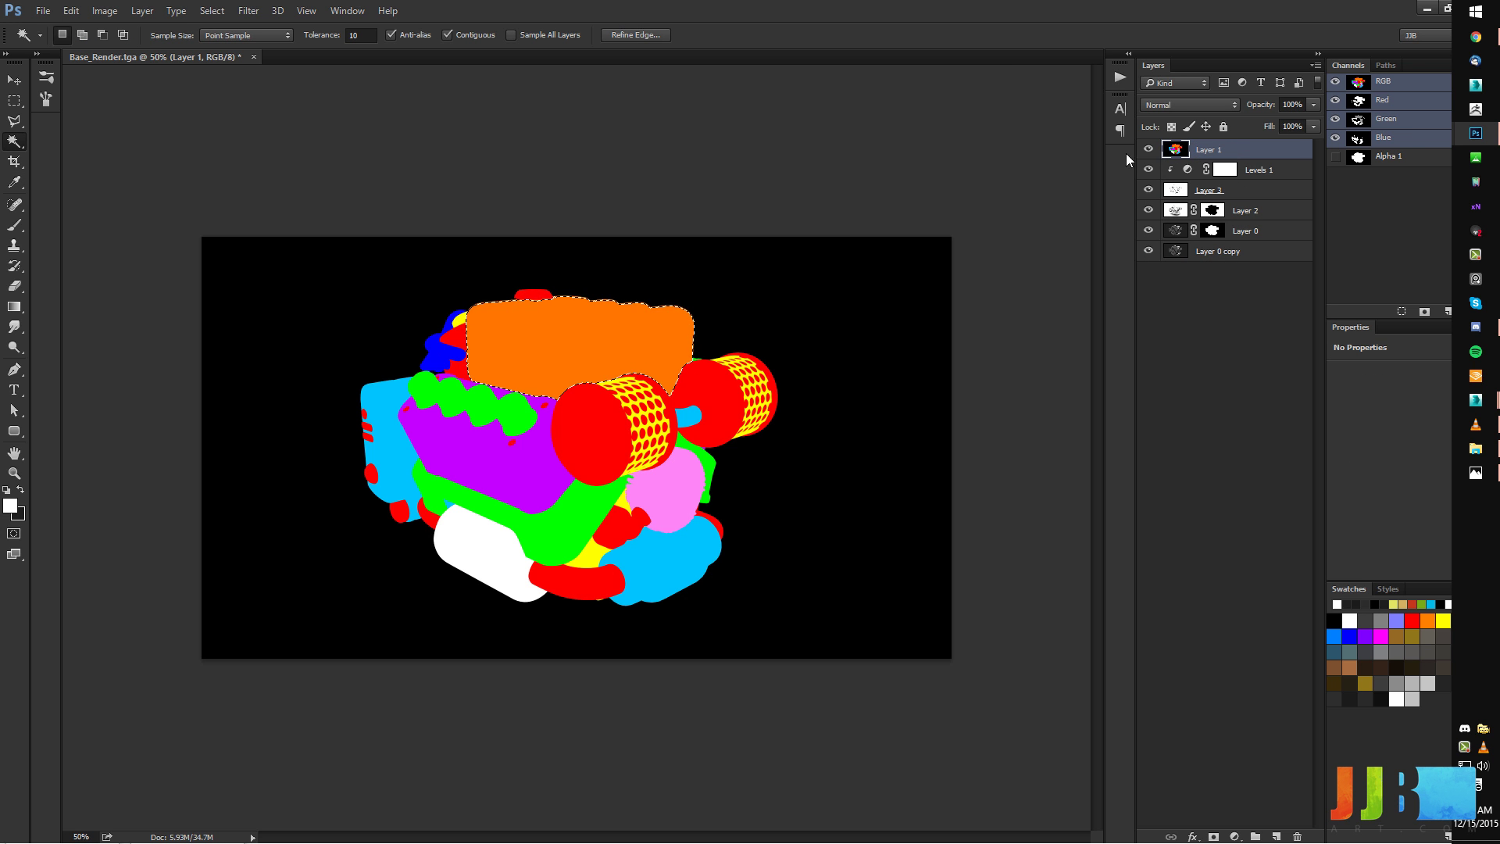
pyautogui.keyDown('alt'); pyautogui.scroll(3, 634, 275); pyautogui.keyUp('alt')
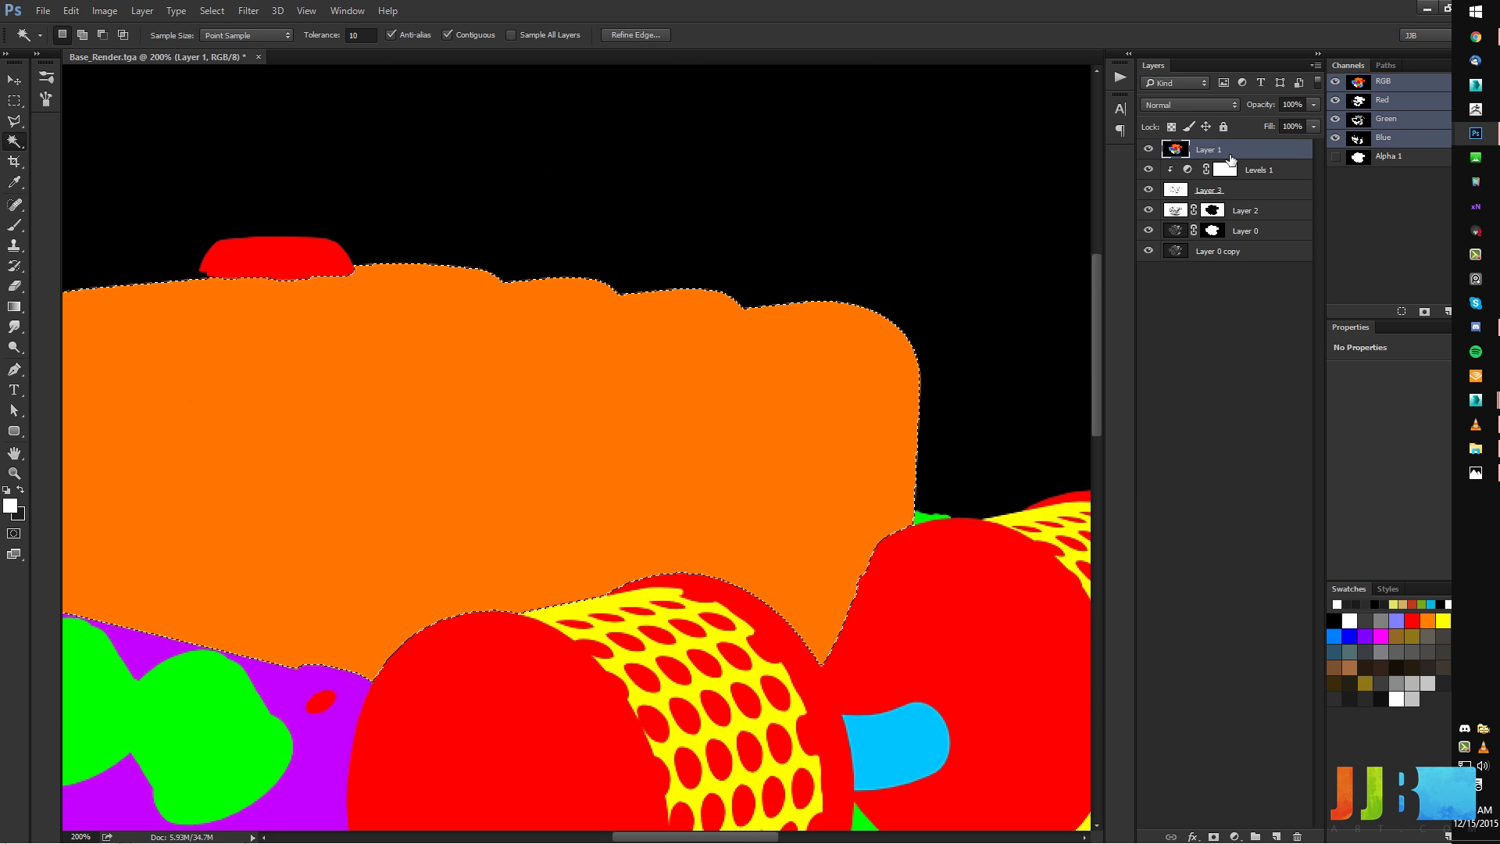
pyautogui.click(1148, 150)
pyautogui.click(1149, 151)
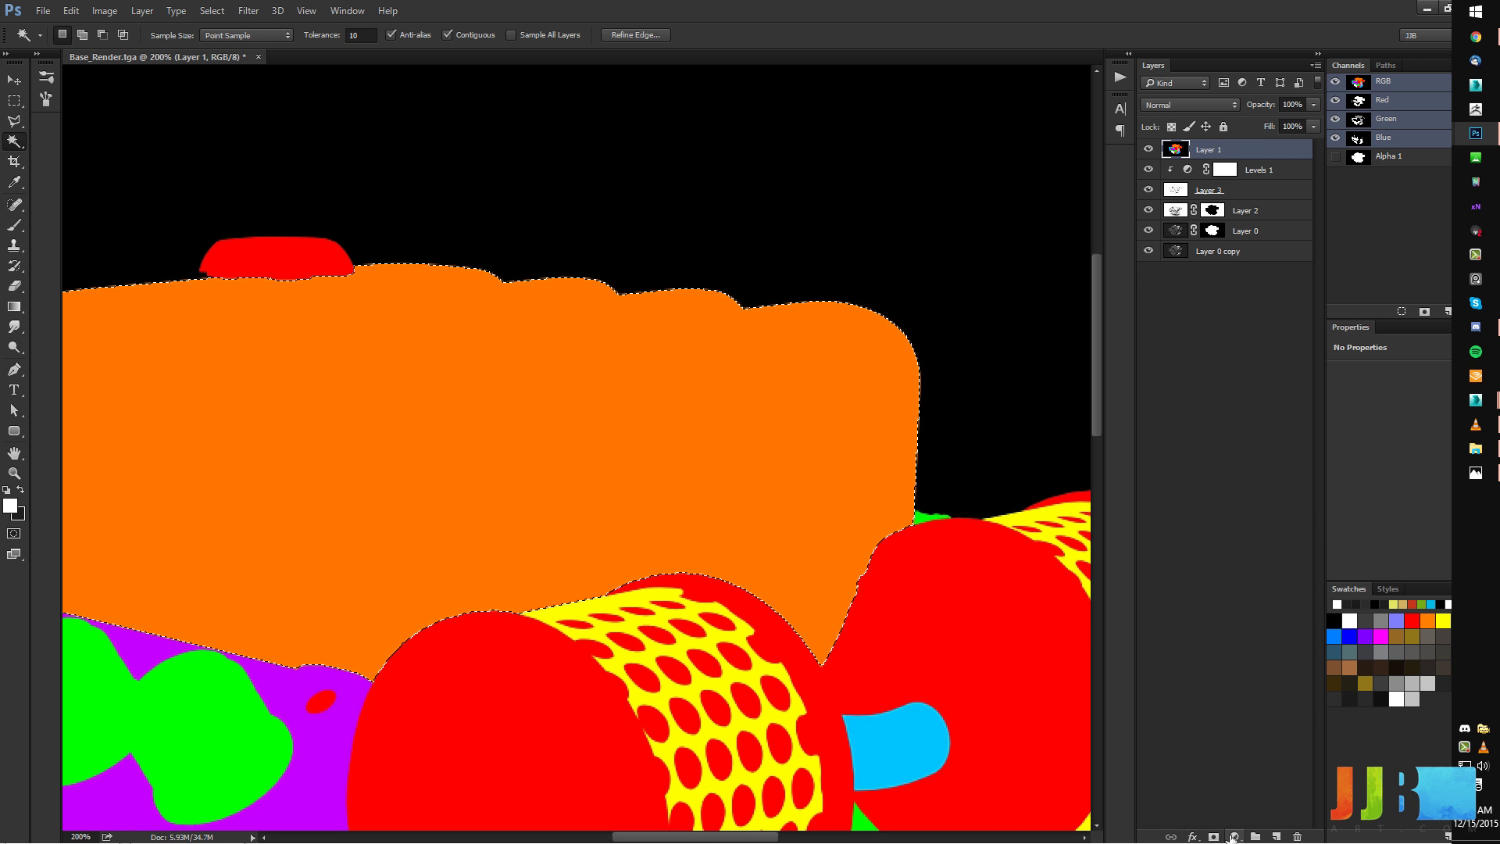
# Add a Solid Color fill layer masked to the selected orange engine cover, checking the mask edges with a trial colour.
pyautogui.click(1232, 836)
pyautogui.click(1269, 558)
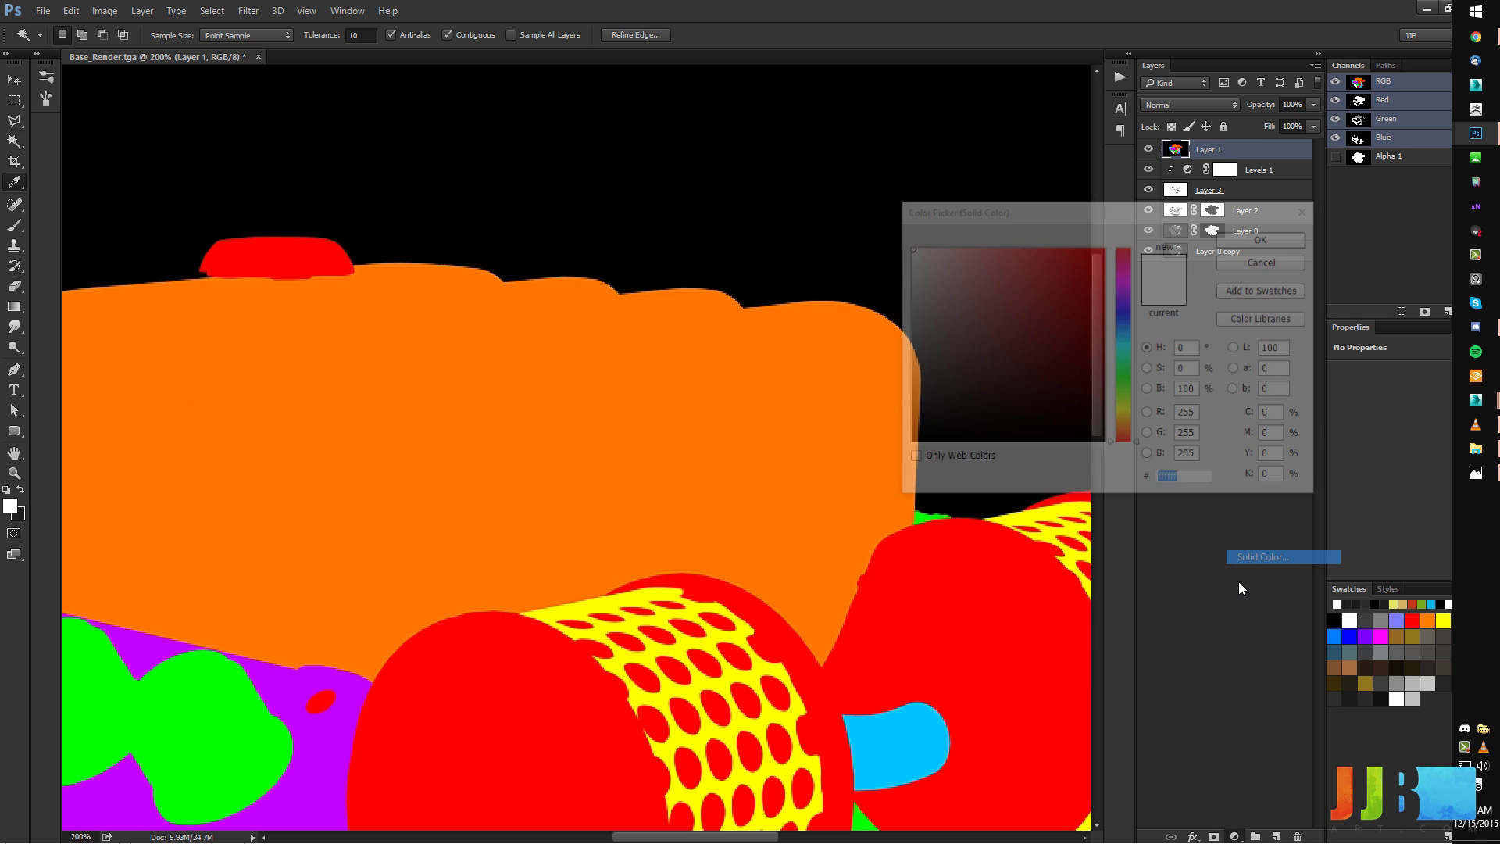
pyautogui.keyDown('alt'); pyautogui.scroll(-3, 730, 326); pyautogui.keyUp('alt')
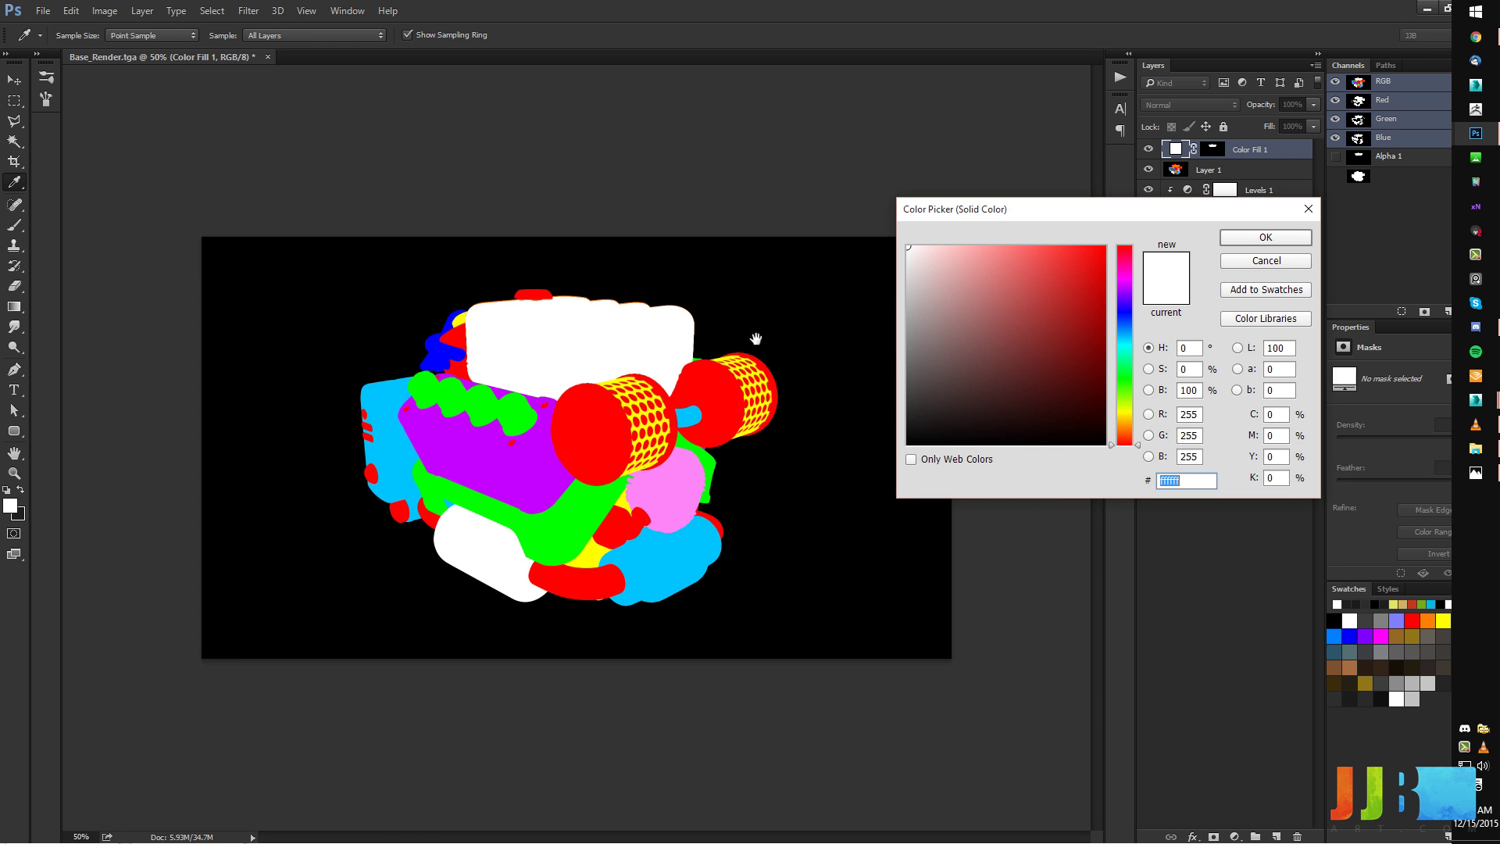
pyautogui.moveTo(1029, 294); pyautogui.dragTo(975, 377)
pyautogui.keyDown('alt'); pyautogui.scroll(5, 594, 280); pyautogui.keyUp('alt')
pyautogui.keyDown('alt'); pyautogui.scroll(-5, 586, 221); pyautogui.keyUp('alt')
pyautogui.keyDown('alt'); pyautogui.scroll(-3, 532, 247); pyautogui.keyUp('alt')
pyautogui.keyDown('alt'); pyautogui.scroll(6, 573, 241); pyautogui.keyUp('alt')
pyautogui.keyDown('alt'); pyautogui.scroll(-6, 547, 252); pyautogui.keyUp('alt')
pyautogui.keyDown('alt'); pyautogui.scroll(3, 514, 262); pyautogui.keyUp('alt')
pyautogui.moveTo(600, 253); pyautogui.dragTo(535, 316)
# Give the new fill layer a dark neutral grey colour and hide the ID pass on Layer 1.
pyautogui.moveTo(1057, 334); pyautogui.dragTo(1106, 445)
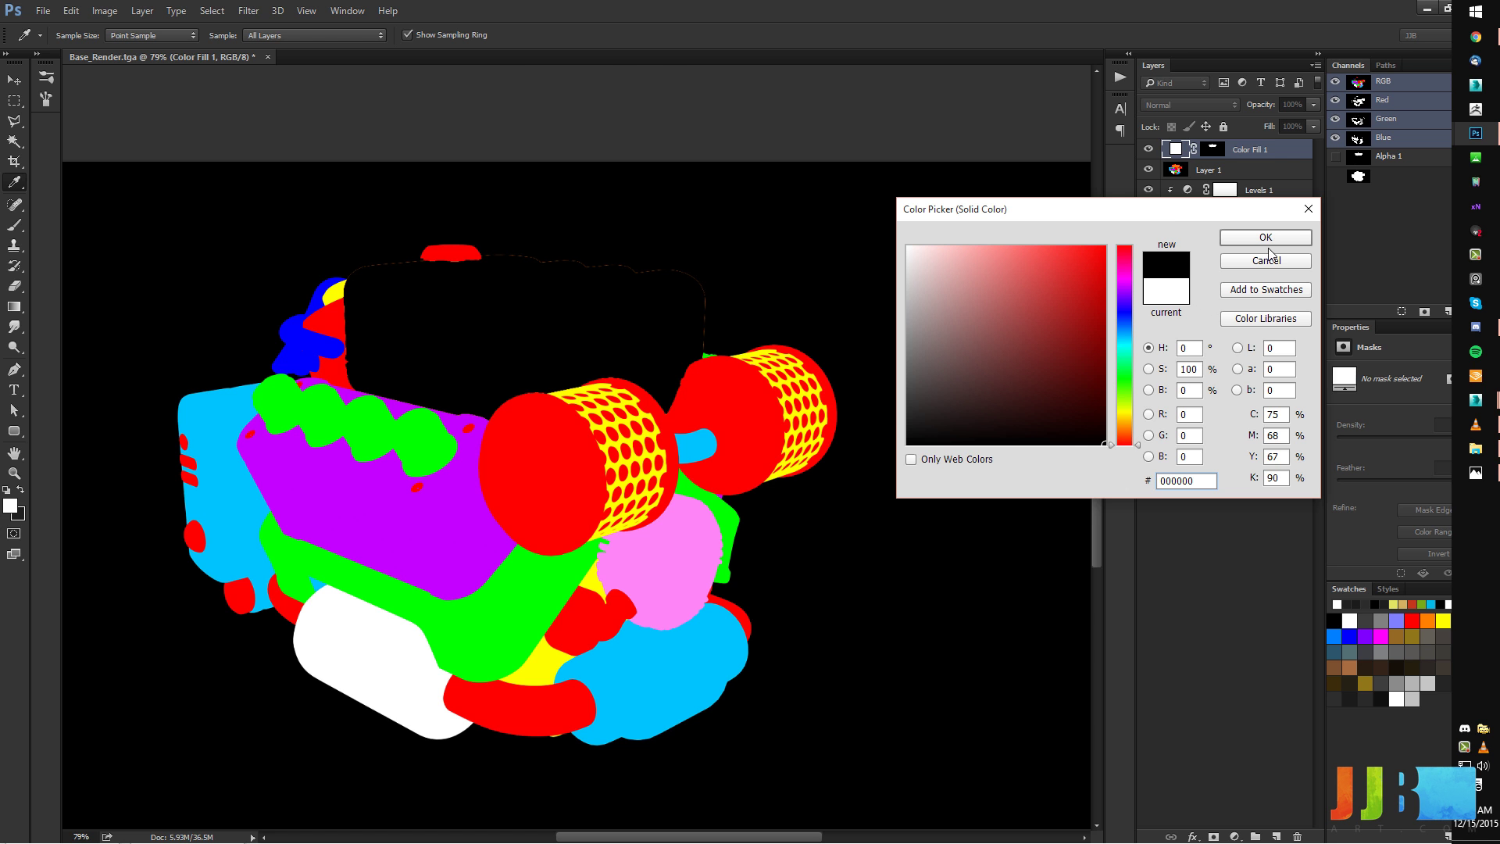
pyautogui.write('111111')
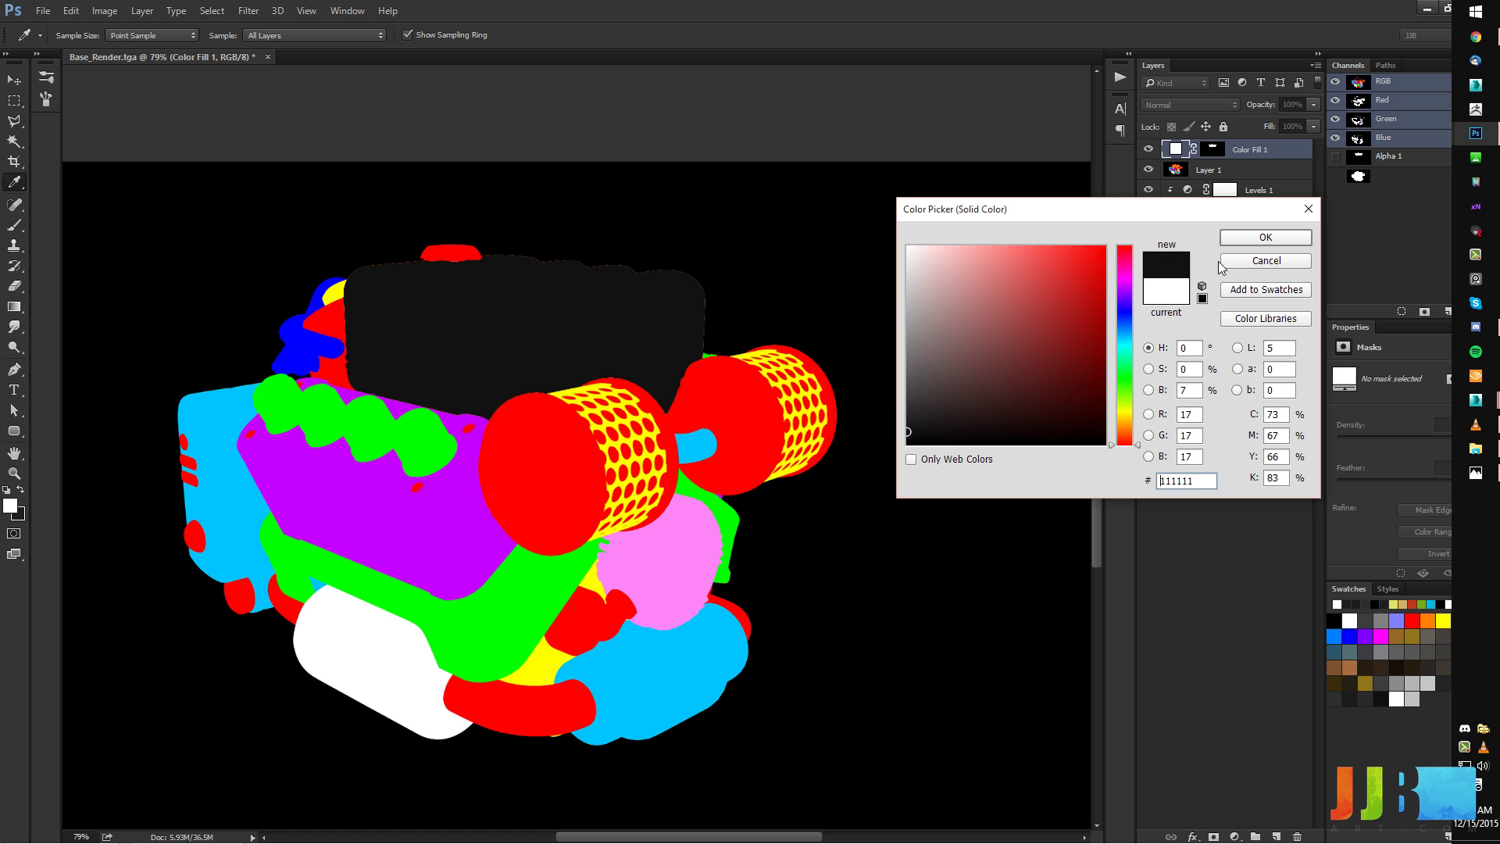
pyautogui.moveTo(927, 430); pyautogui.dragTo(876, 405)
pyautogui.click(1264, 237)
pyautogui.click(1150, 169)
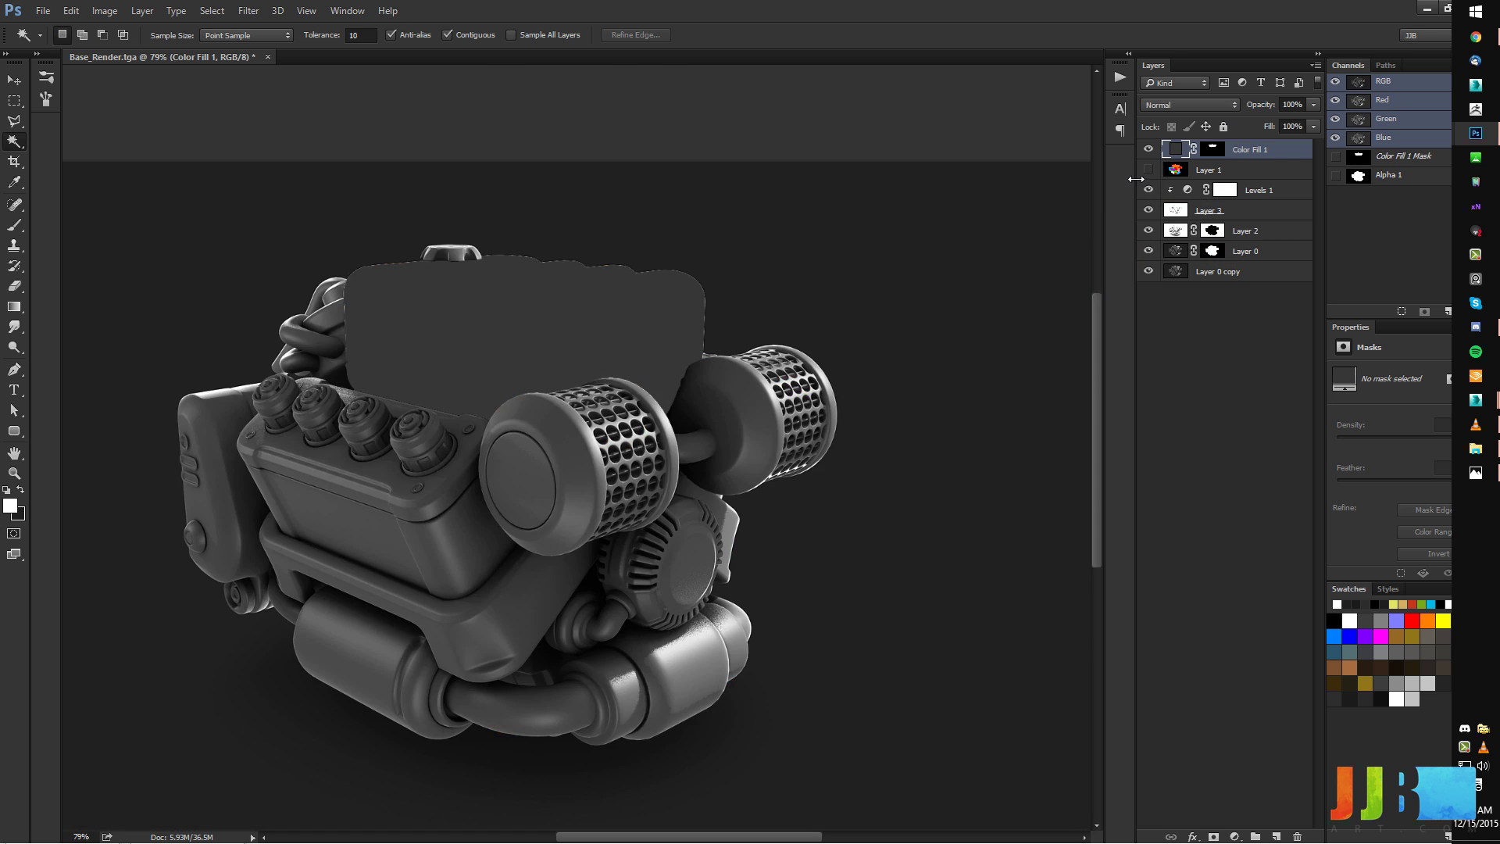
# Set the Color Fill 1 layer's colour to #242424, its blend mode to Multiply and its opacity to 74%.
pyautogui.doubleClick(1174, 151)
pyautogui.click(908, 416)
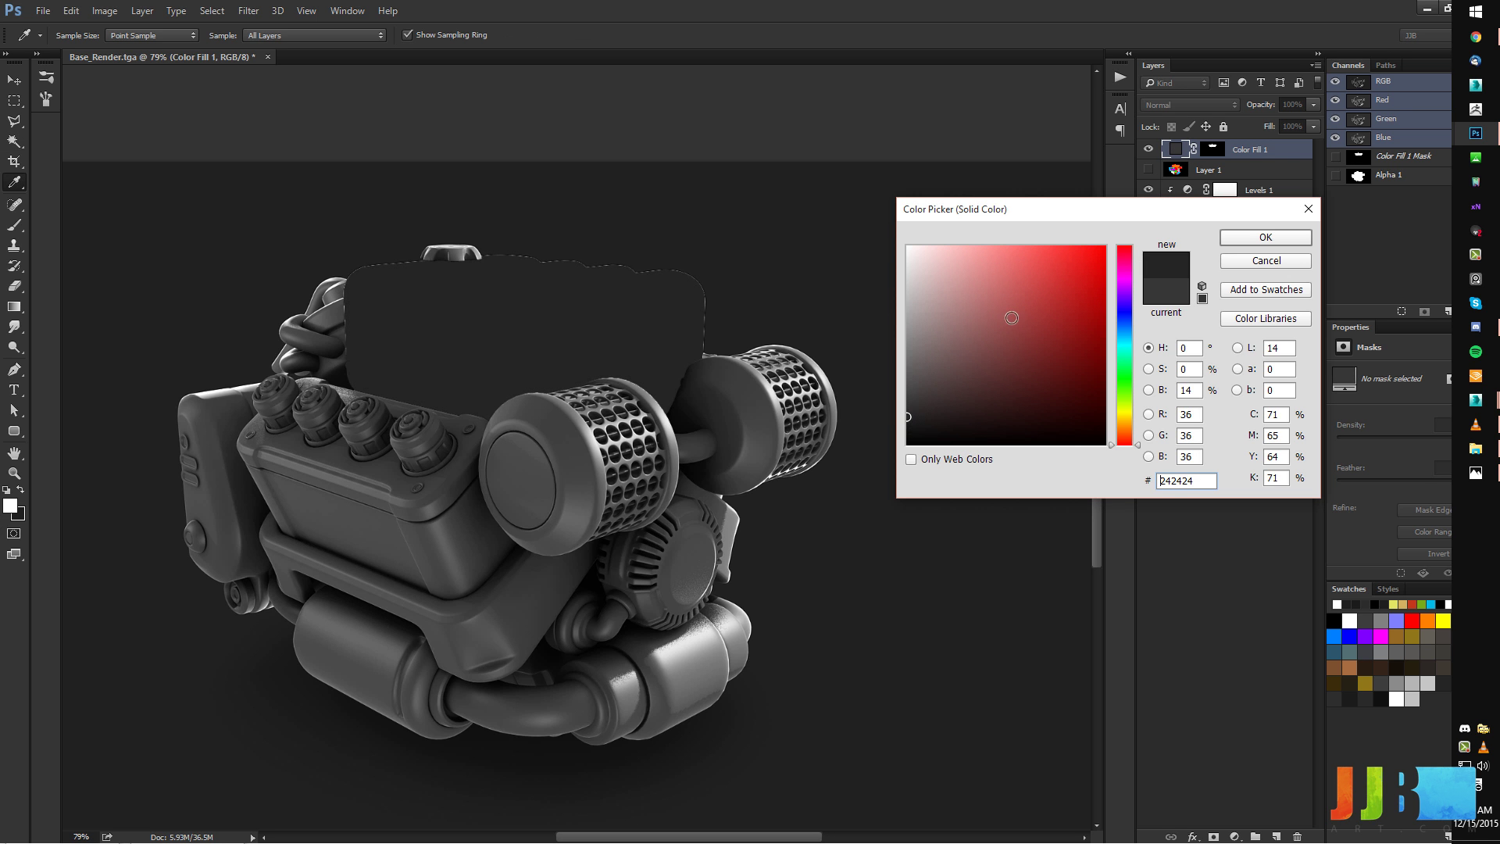
pyautogui.click(1252, 239)
pyautogui.press('v')
pyautogui.hotkey('shift', 'alt', 'm')
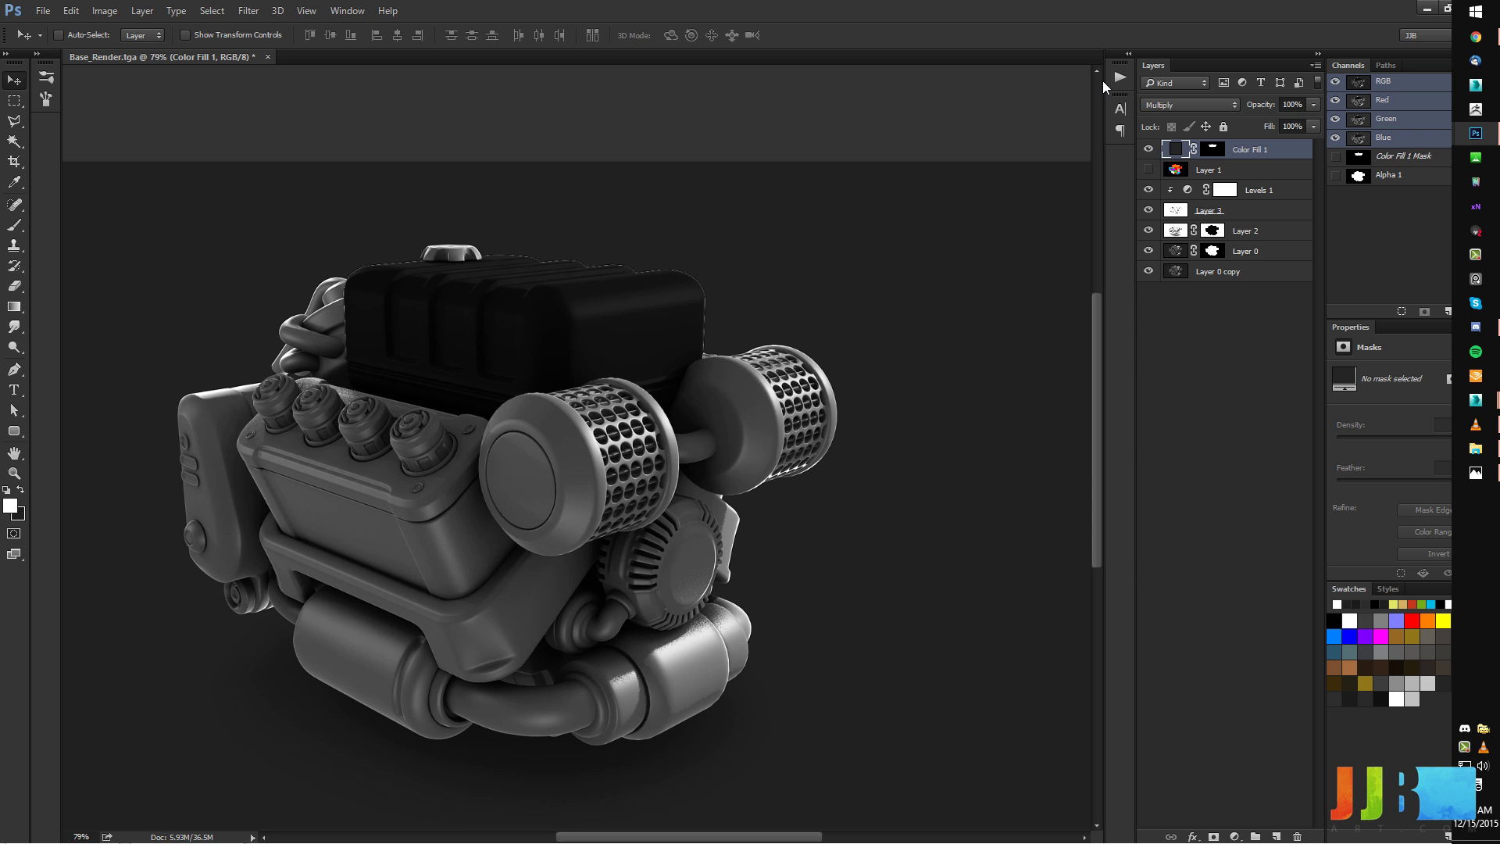
pyautogui.moveTo(1273, 107); pyautogui.dragTo(1265, 104)
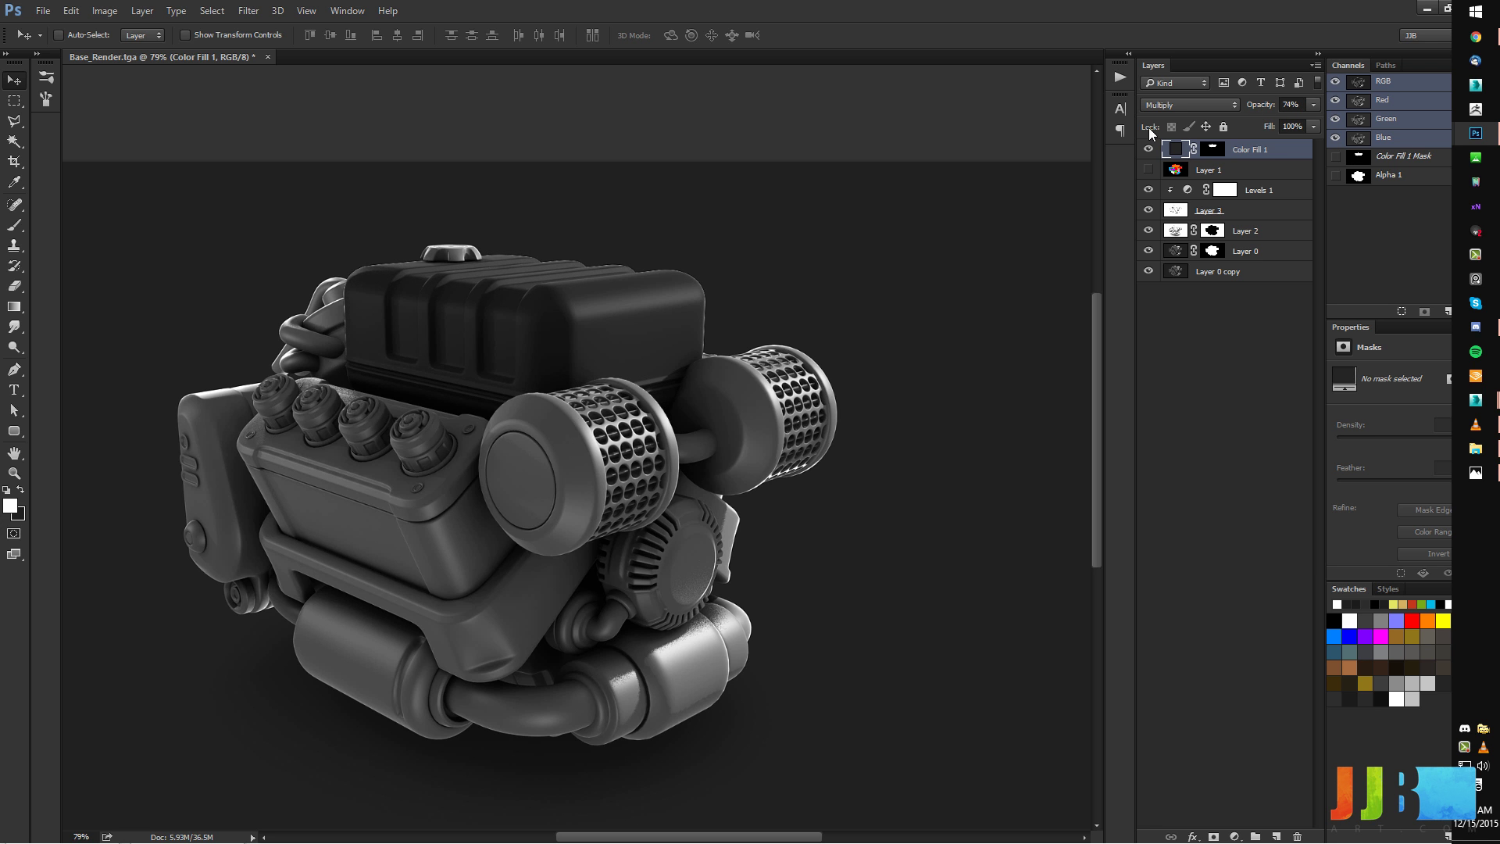
# Show the ID pass on Layer 1 and select the lower engine block, the white and blue exhaust sections and the connecting red pipes.
pyautogui.click(1148, 170)
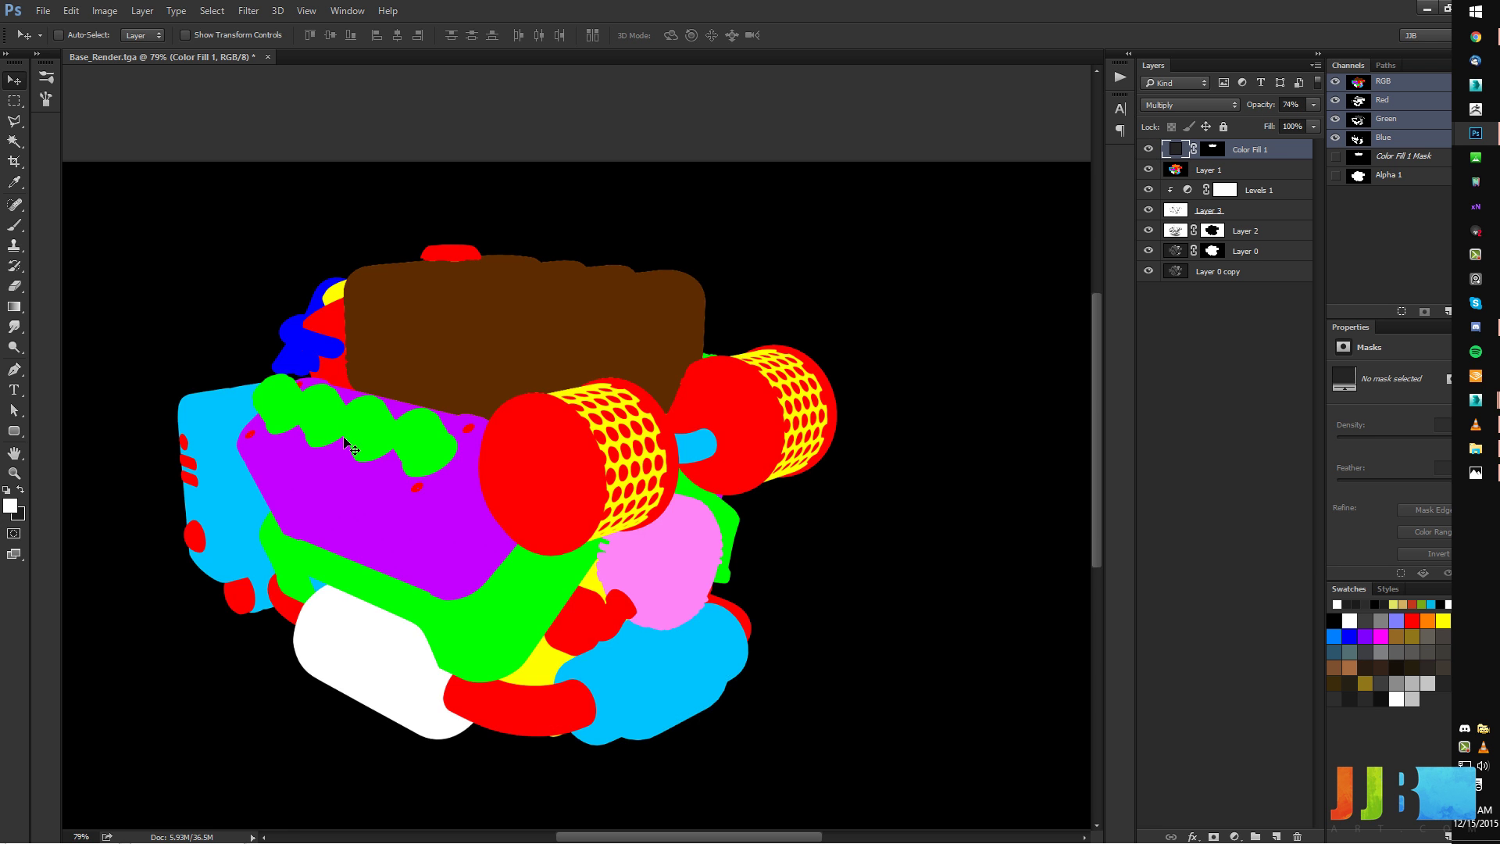
pyautogui.press('w')
pyautogui.click(536, 445)
pyautogui.click(758, 333)
pyautogui.click(1206, 170)
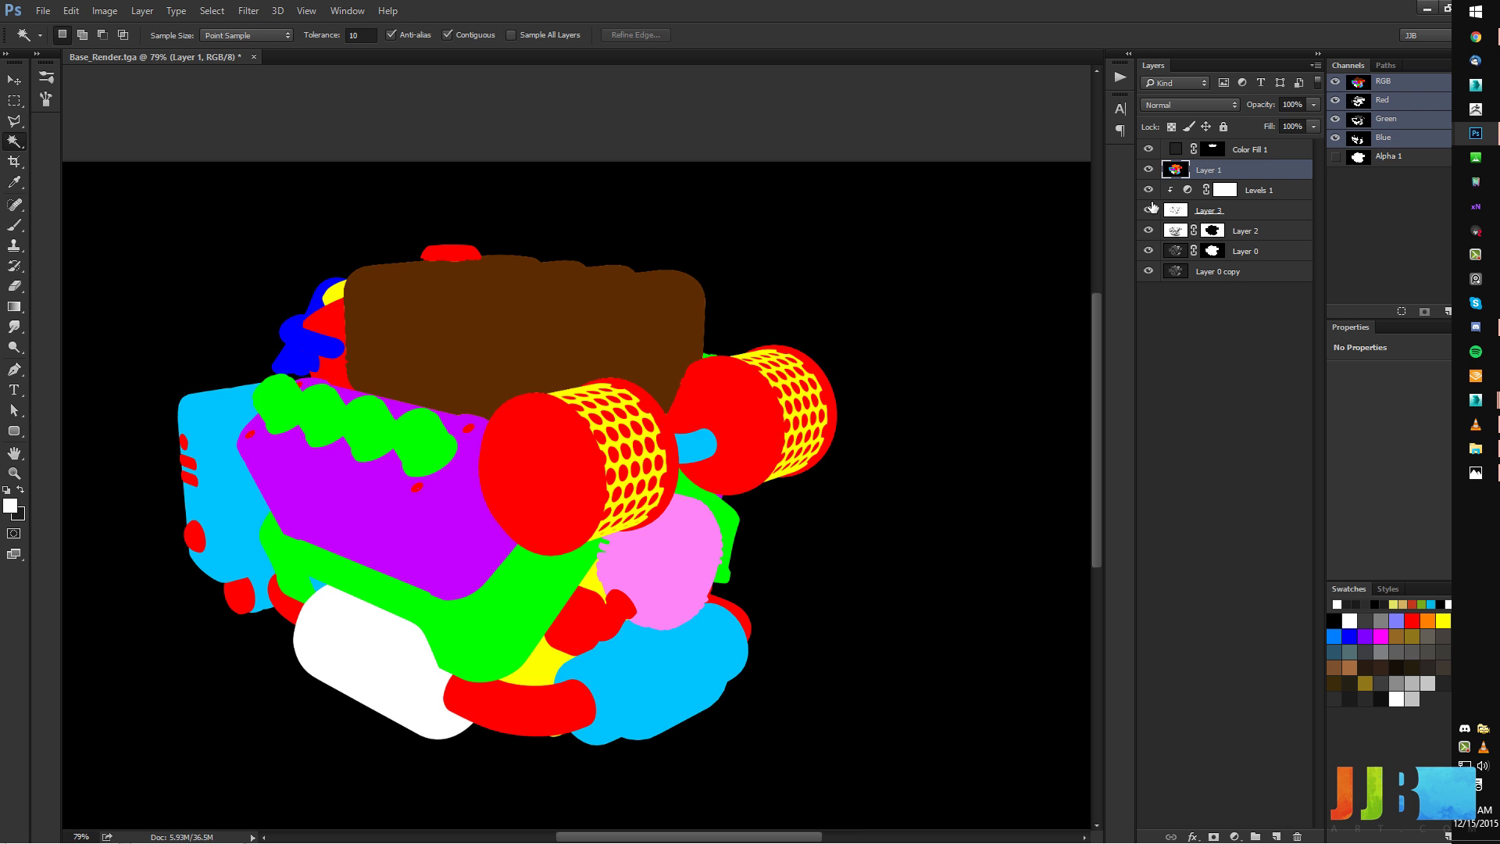
pyautogui.click(1179, 150)
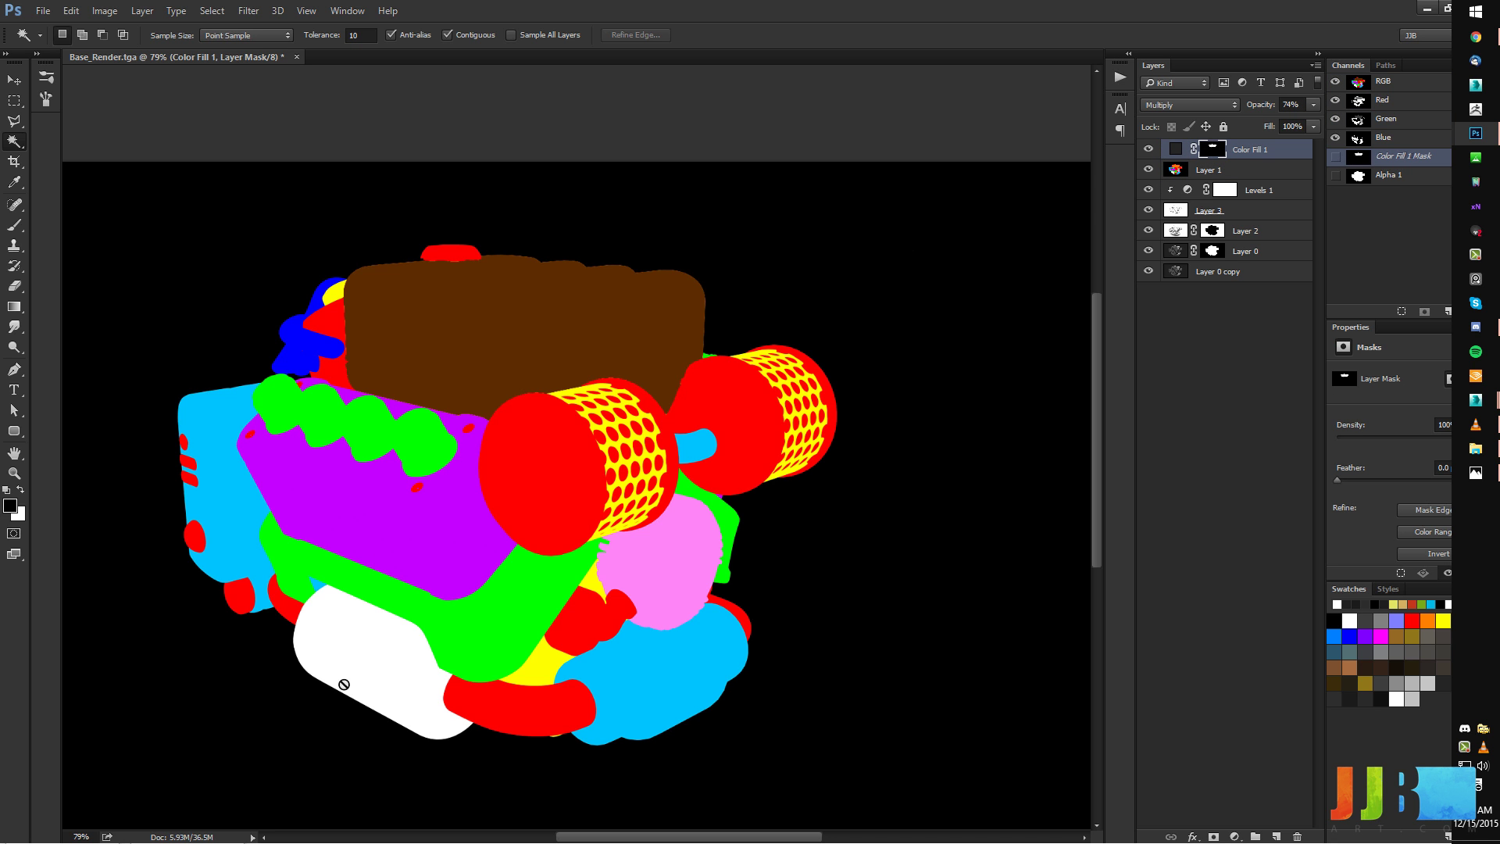
pyautogui.click(1191, 170)
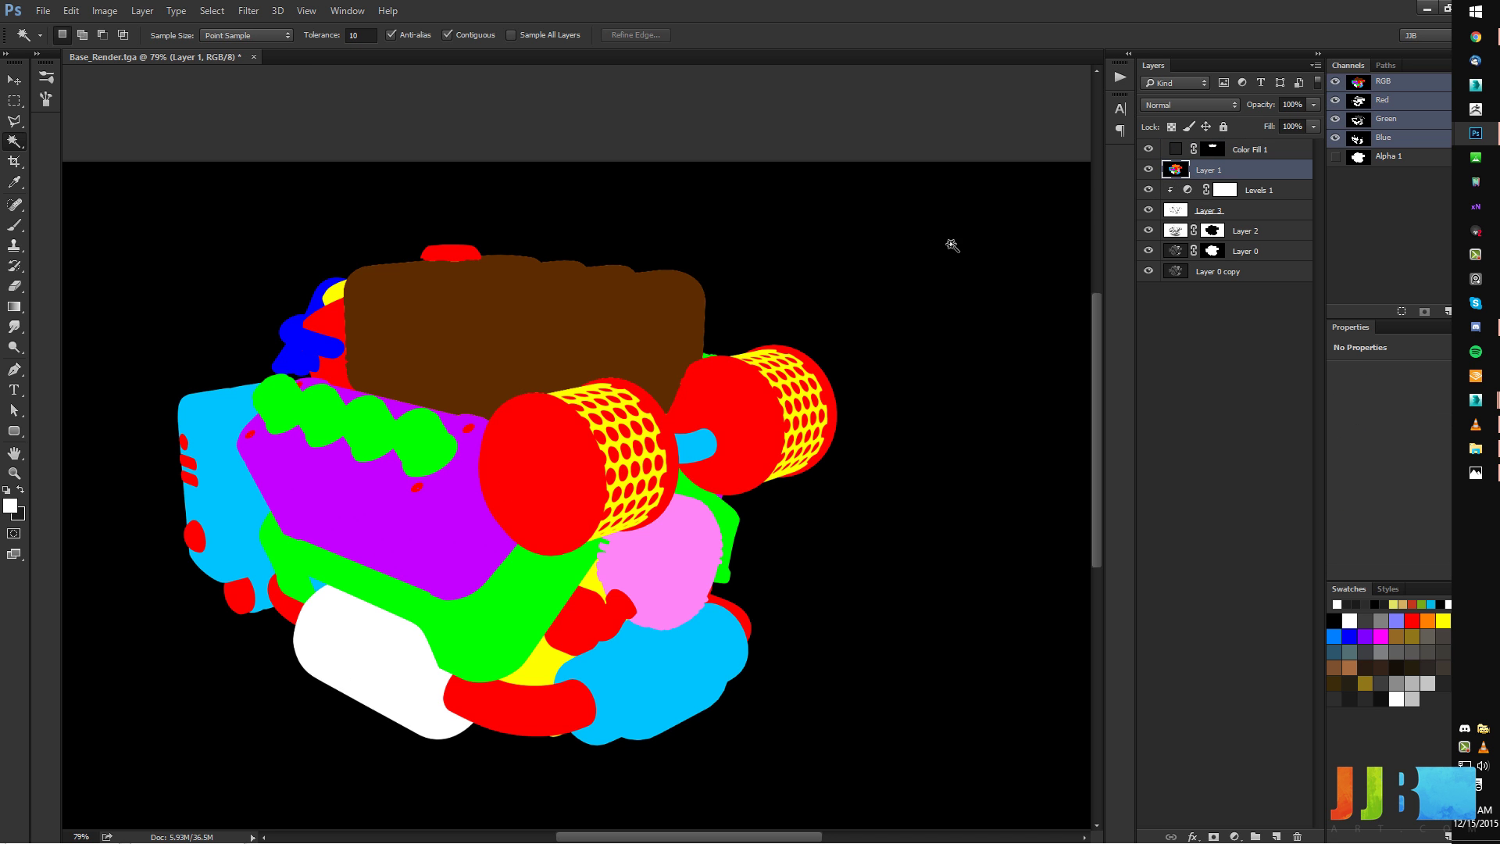
pyautogui.click(389, 665)
pyautogui.keyDown('shift'); pyautogui.click(661, 698); pyautogui.keyUp('shift')
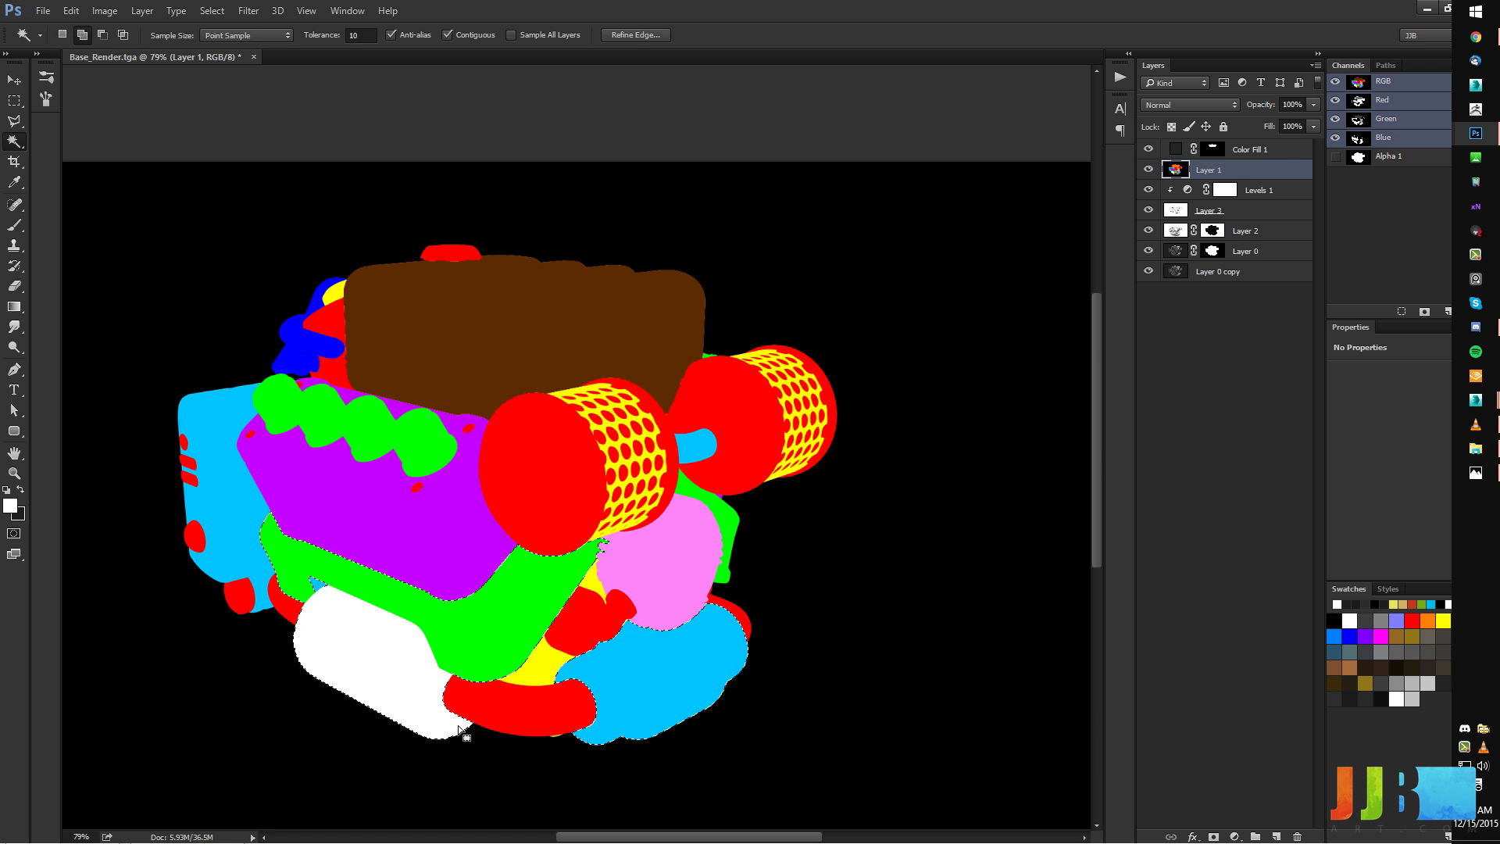
pyautogui.keyDown('shift'); pyautogui.click(529, 726); pyautogui.keyUp('shift')
pyautogui.keyDown('shift'); pyautogui.click(742, 620); pyautogui.keyUp('shift')
# Hide the ID pass, add the selected lower parts to the Color Fill 1 mask with white, and clear the selection.
pyautogui.click(1147, 170)
pyautogui.click(1217, 149)
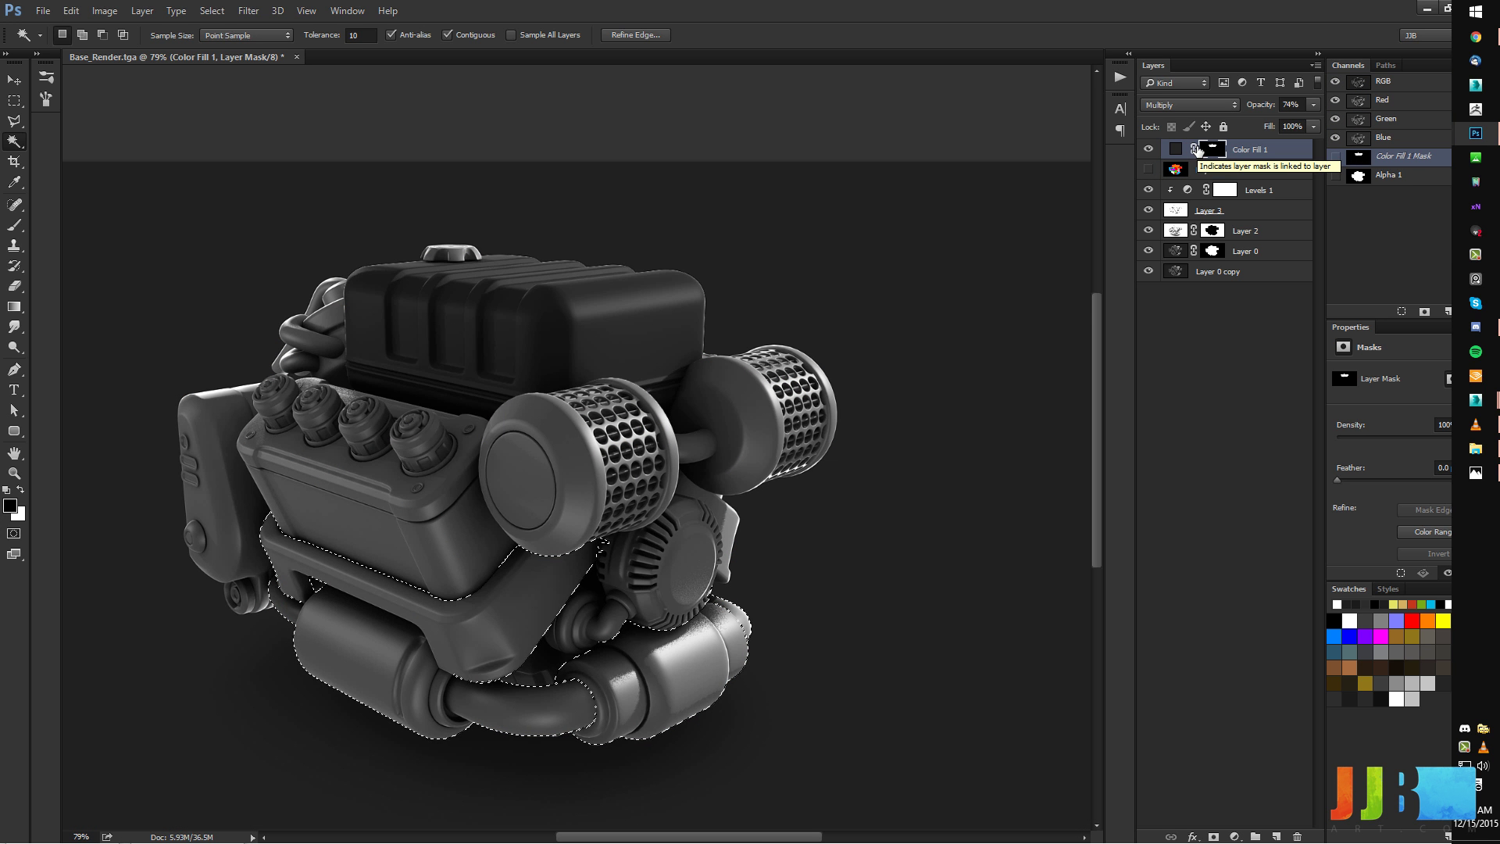
pyautogui.press('x')
pyautogui.hotkey('alt', 'BackSpace')
pyautogui.hotkey('ctrl', 'd')
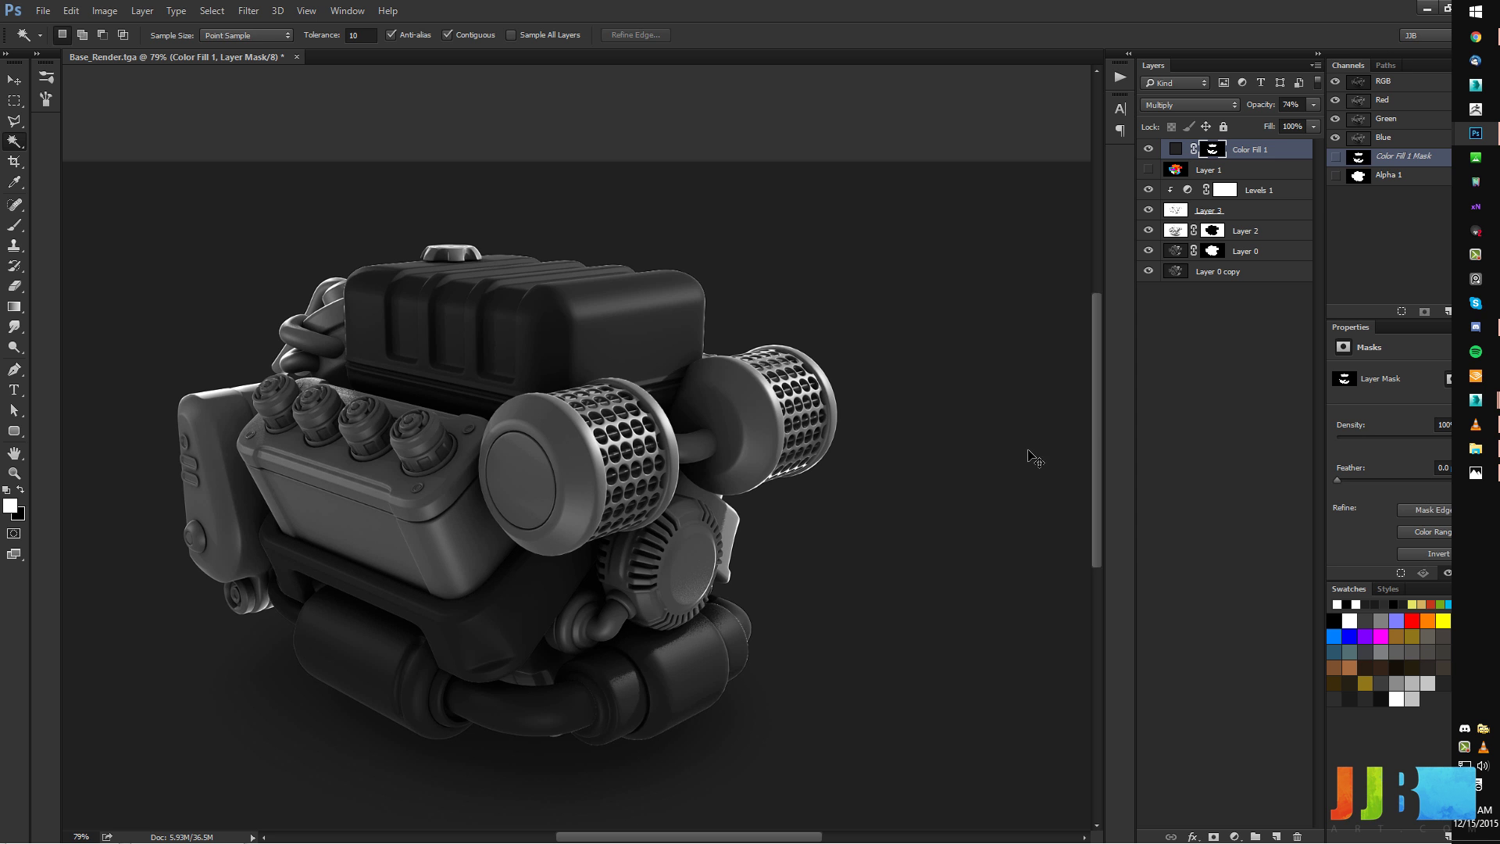
pyautogui.hotkey('ctrl', 'alt', 'z')
pyautogui.hotkey('ctrl', 'alt', 'z')
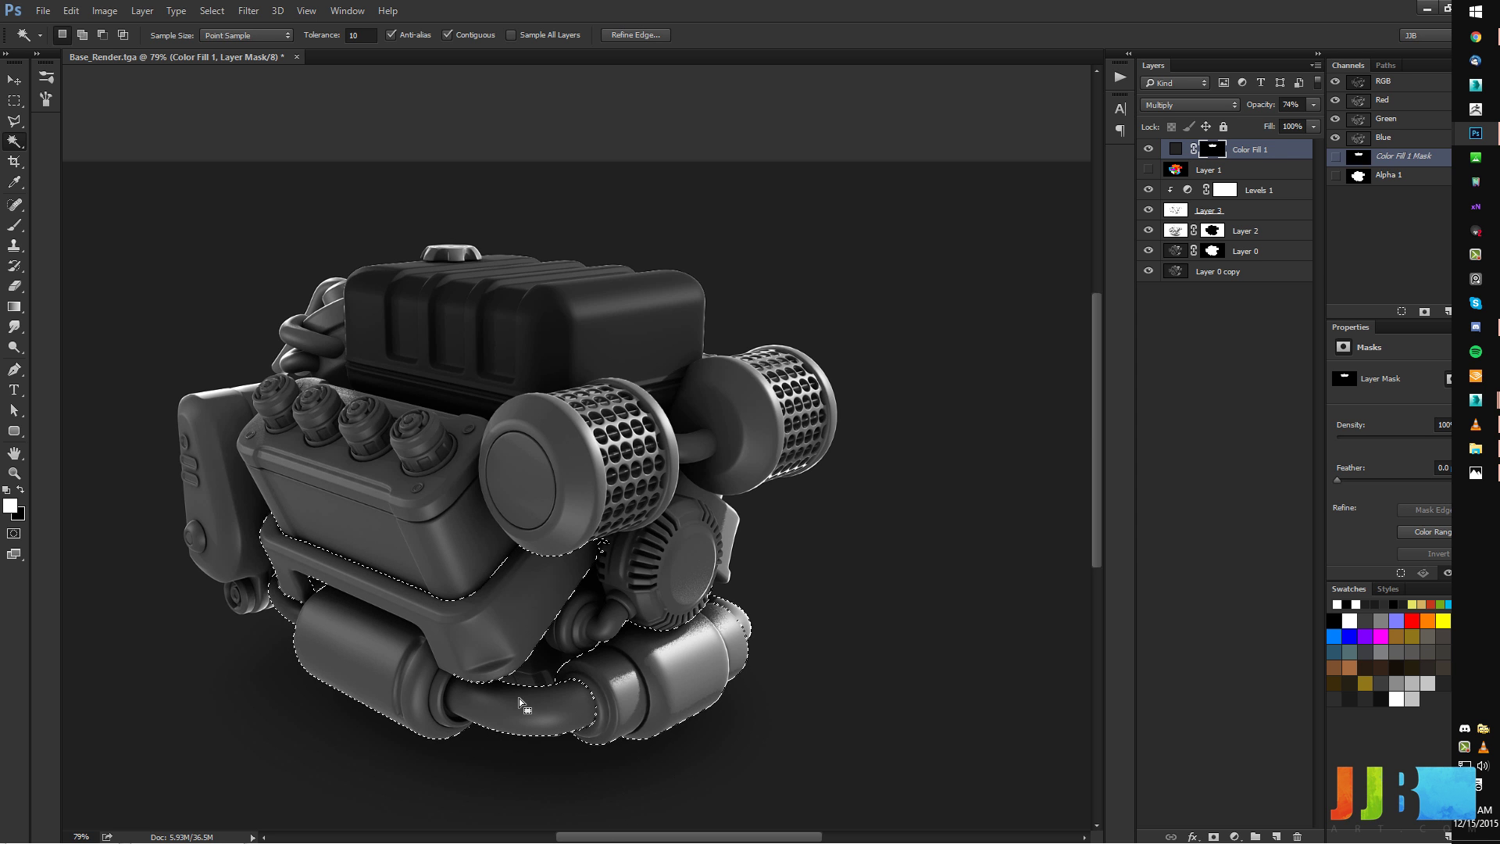
pyautogui.hotkey('alt', '[')
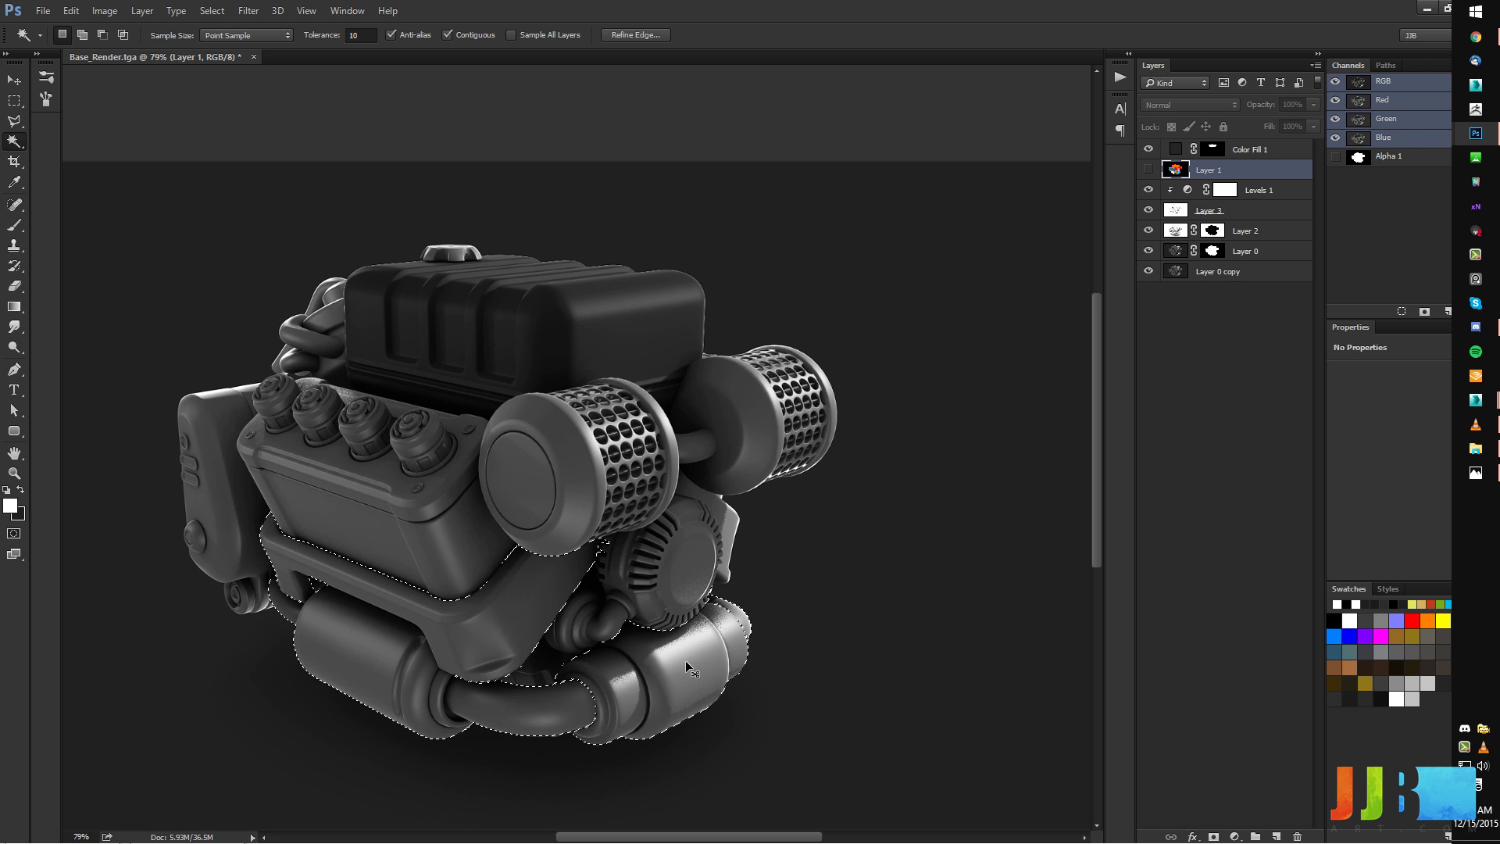
pyautogui.hotkey('alt', ']')
pyautogui.hotkey('alt', 'BackSpace')
pyautogui.hotkey('ctrl', 'd')
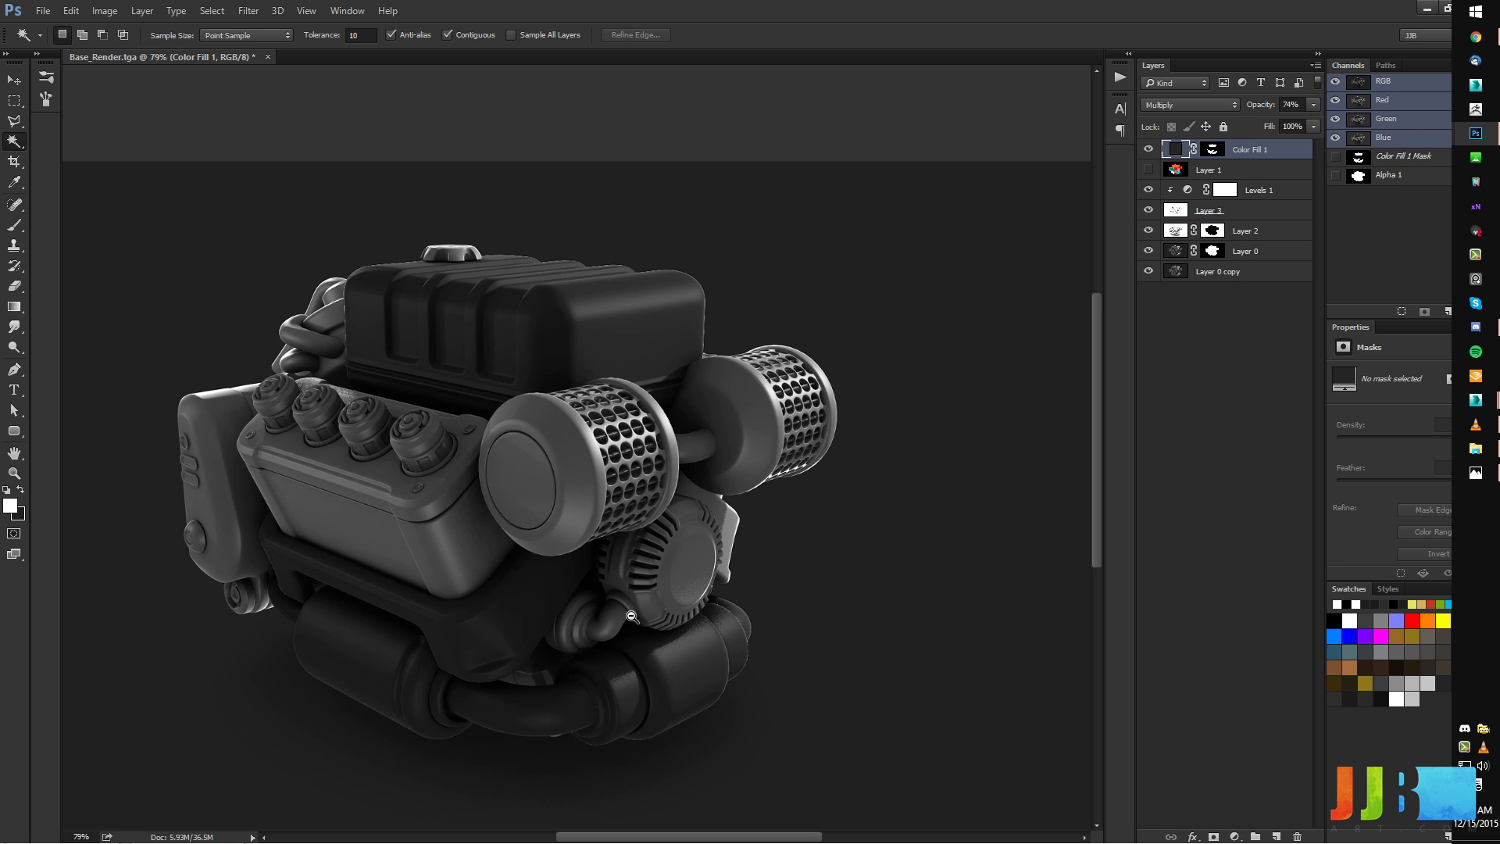
pyautogui.hotkey('ctrl', '-')
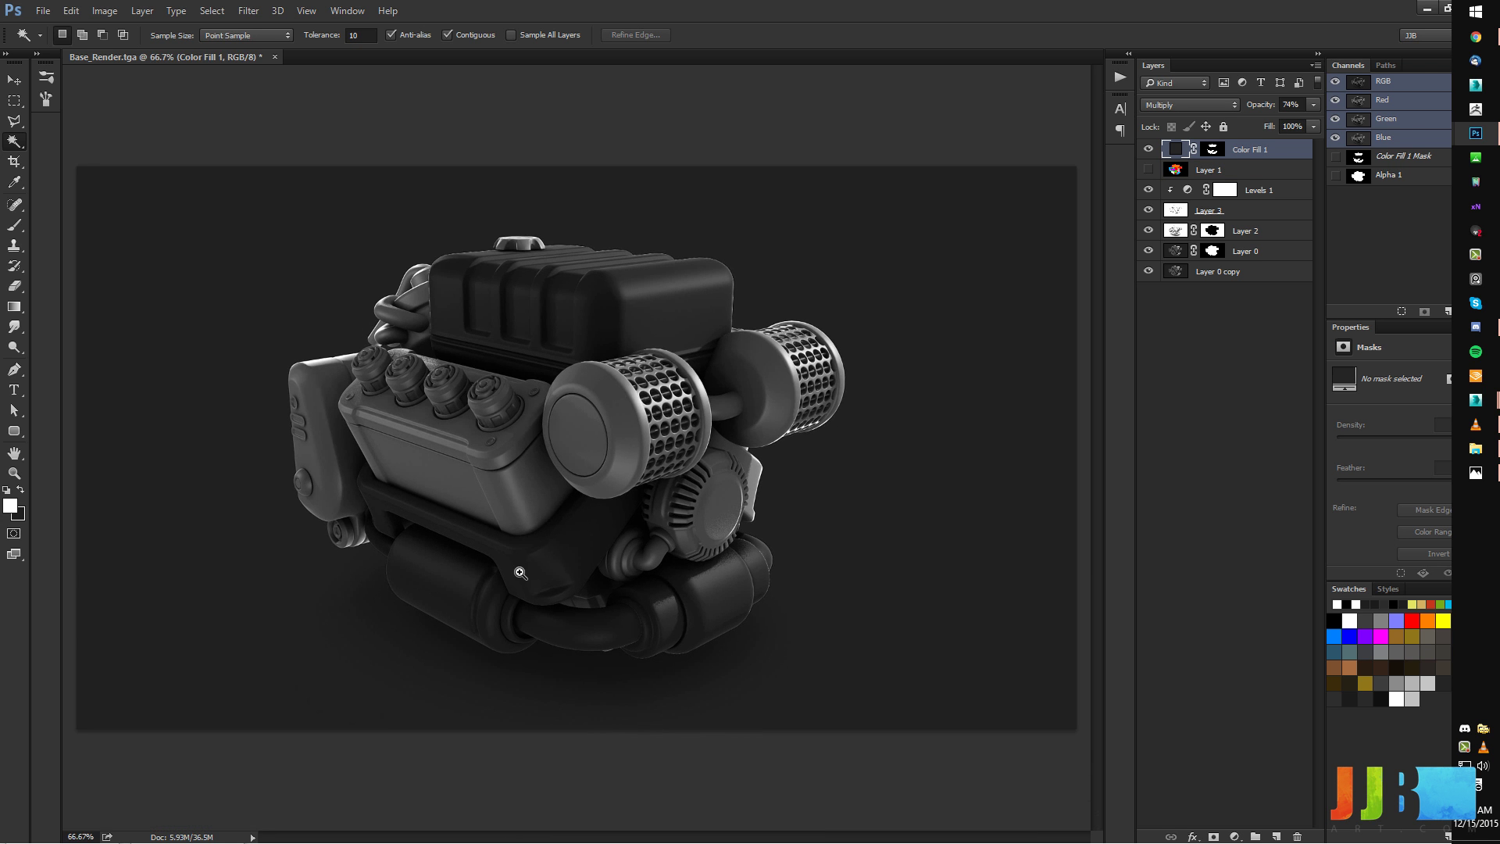
# Select the red front connecting pipe on the ID pass and remove it from the Color Fill 1 mask with black.
pyautogui.click(1180, 173)
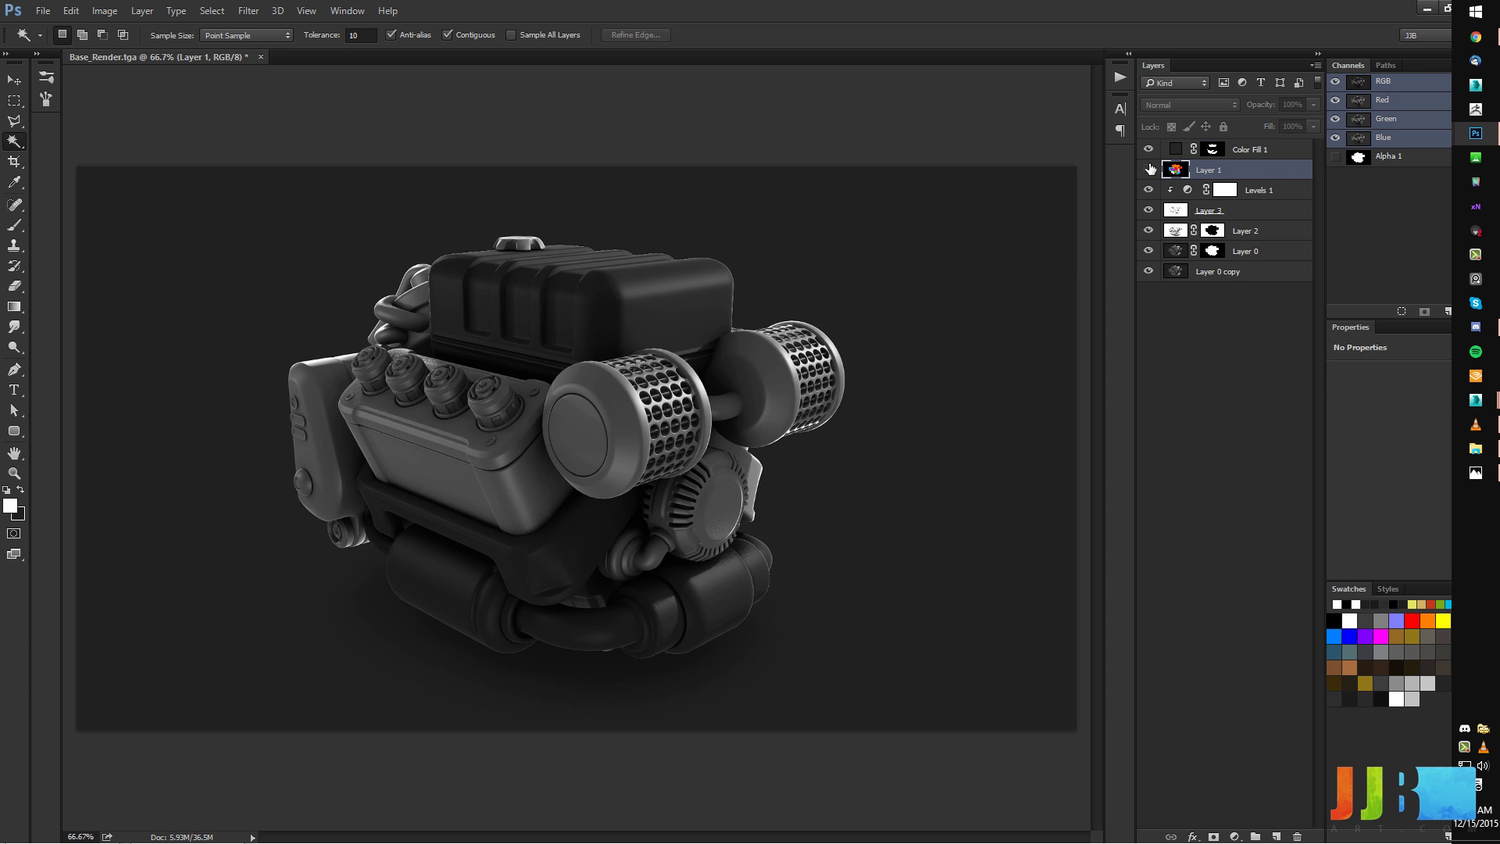
pyautogui.click(590, 641)
pyautogui.click(1147, 170)
pyautogui.click(1147, 169)
pyautogui.click(1210, 149)
pyautogui.click(1147, 170)
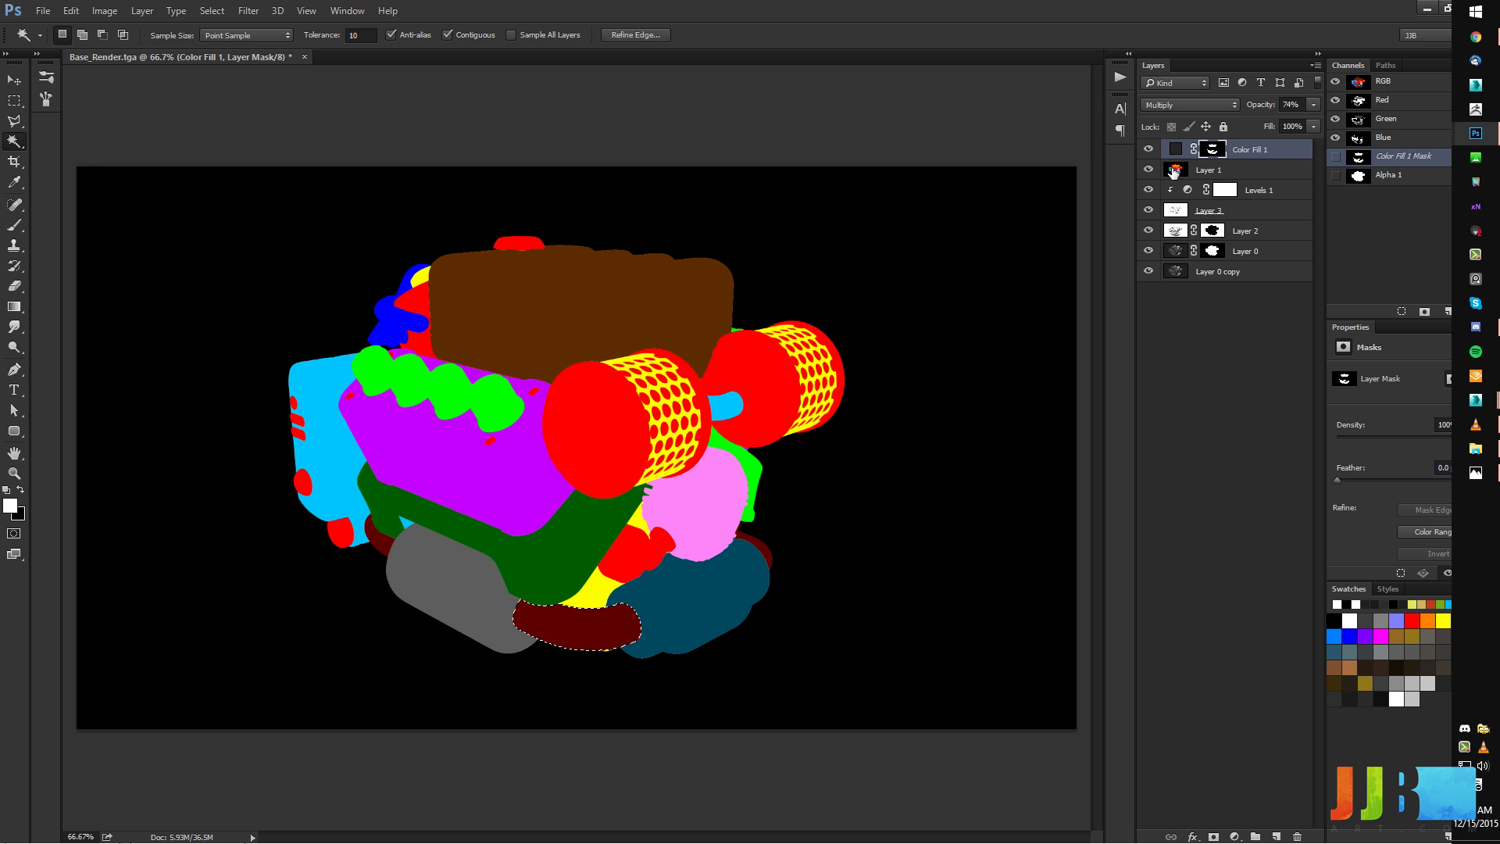
pyautogui.click(1171, 170)
pyautogui.hotkey('ctrl', 'd')
pyautogui.click(560, 643)
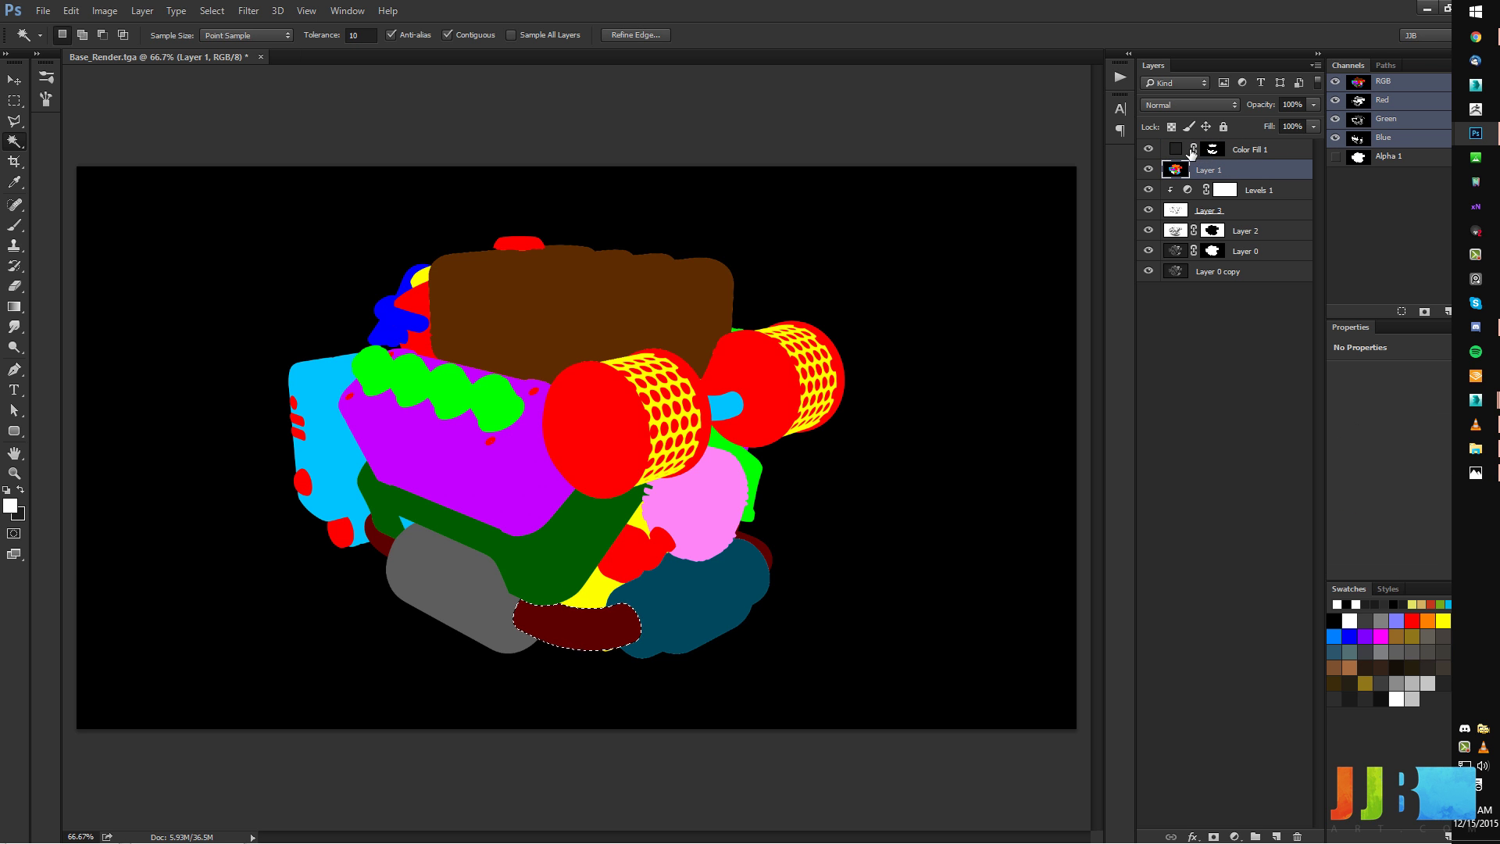
pyautogui.press('x')
pyautogui.press('x')
pyautogui.press('x')
pyautogui.hotkey('ctrl', 'BackSpace')
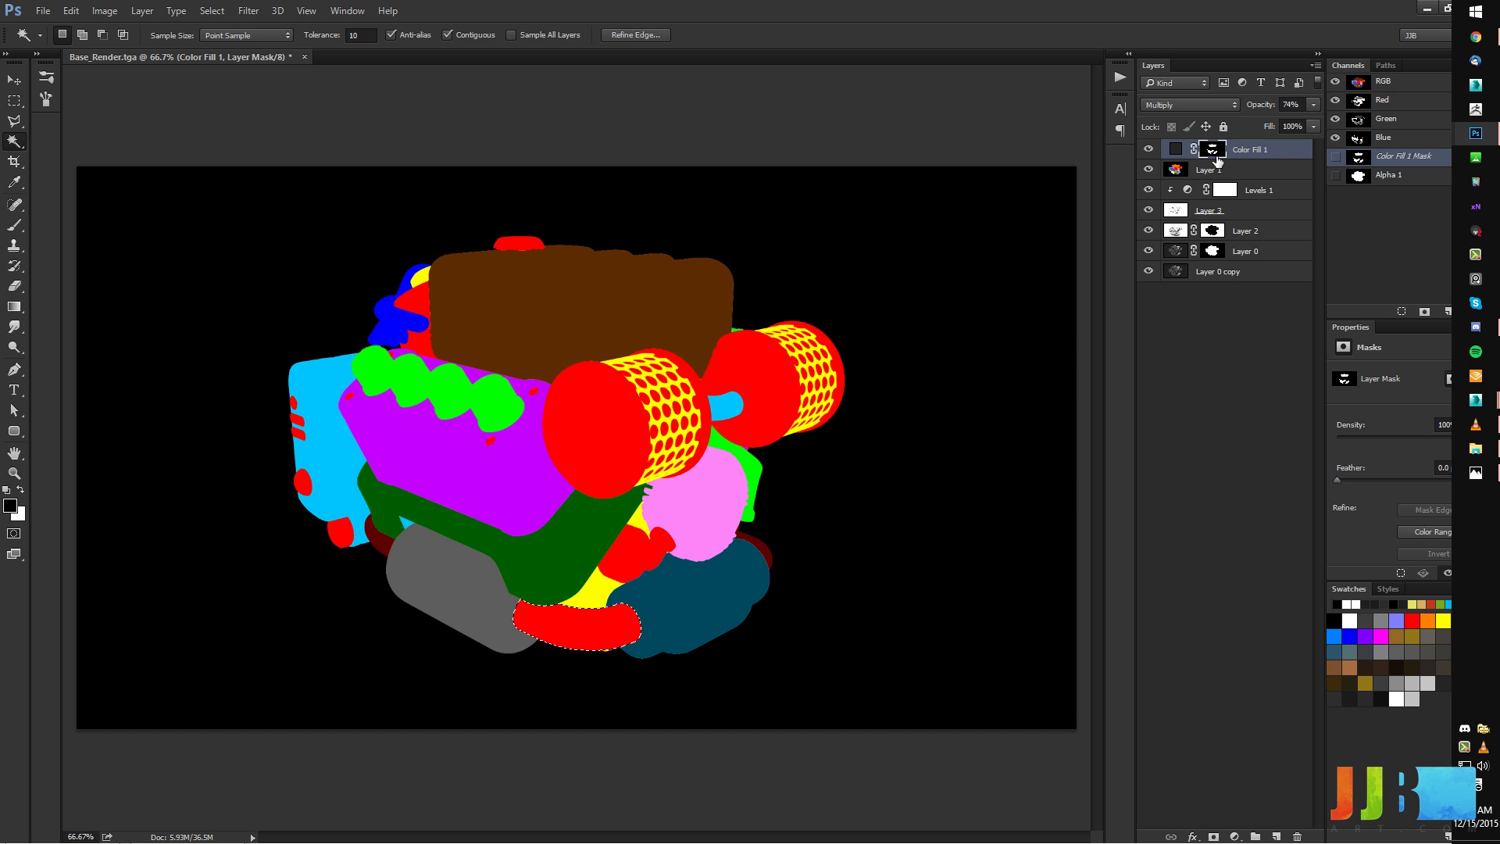
# Move the ID pass on Layer 1 to the bottom of the layer stack and clear the selection.
pyautogui.moveTo(1208, 172); pyautogui.dragTo(1201, 297)
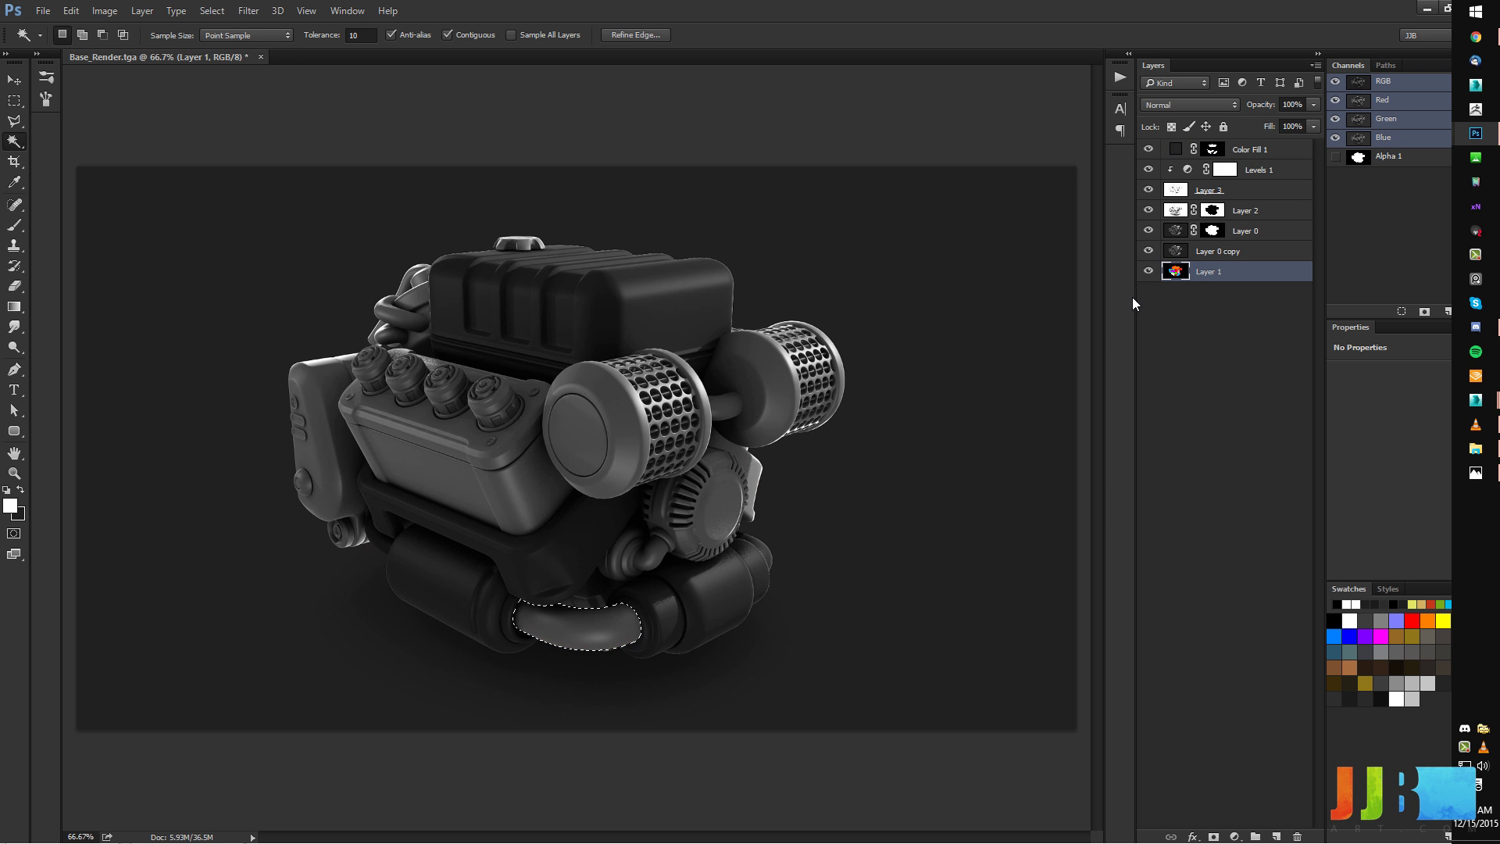
pyautogui.hotkey('ctrl', 'd')
# Try adding the cylinder cover beneath the four caps to the Color Fill 1 mask with white.
pyautogui.click(509, 503)
pyautogui.press('shift')
pyautogui.press('shift')
pyautogui.click(1214, 153)
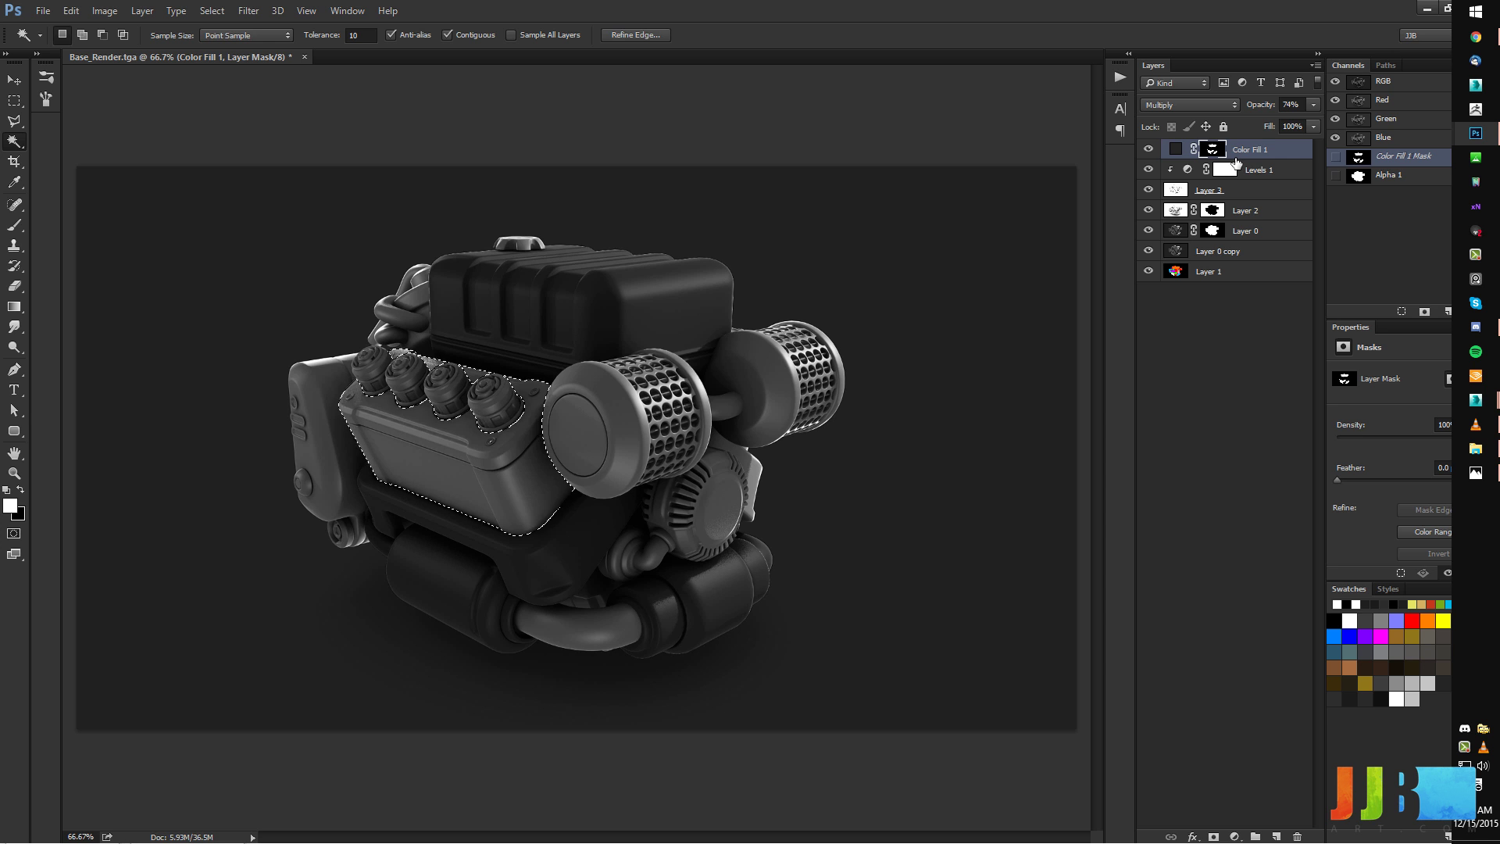
pyautogui.hotkey('alt', 'BackSpace')
pyautogui.hotkey('ctrl', 'd')
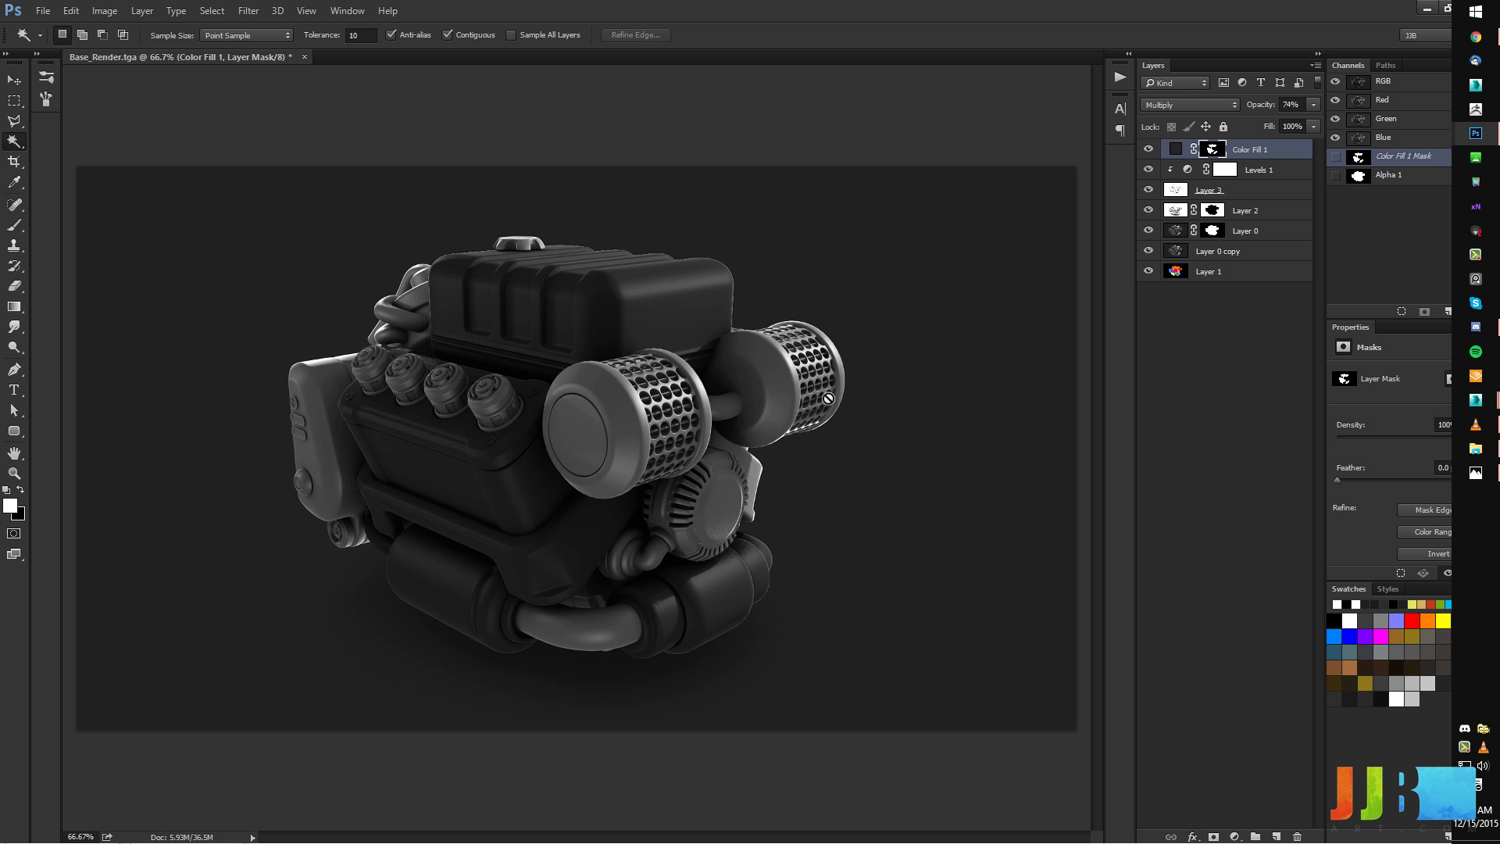
# Try removing the lower engine block from the Color Fill 1 mask with black.
pyautogui.click(1211, 271)
pyautogui.click(558, 541)
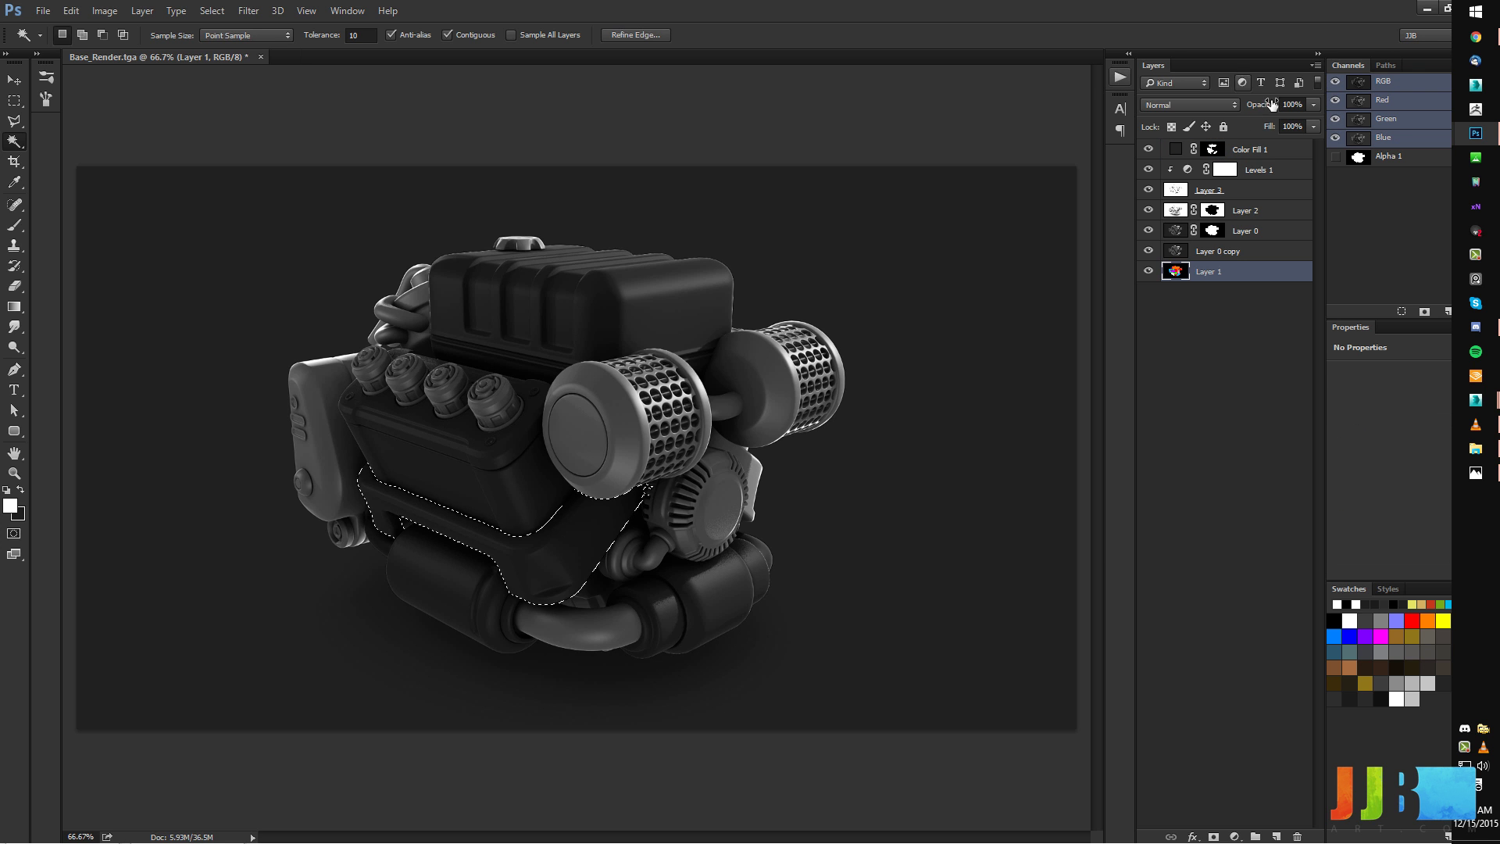
pyautogui.click(1211, 152)
pyautogui.press('x')
pyautogui.hotkey('alt', 'BackSpace')
pyautogui.hotkey('ctrl', 'd')
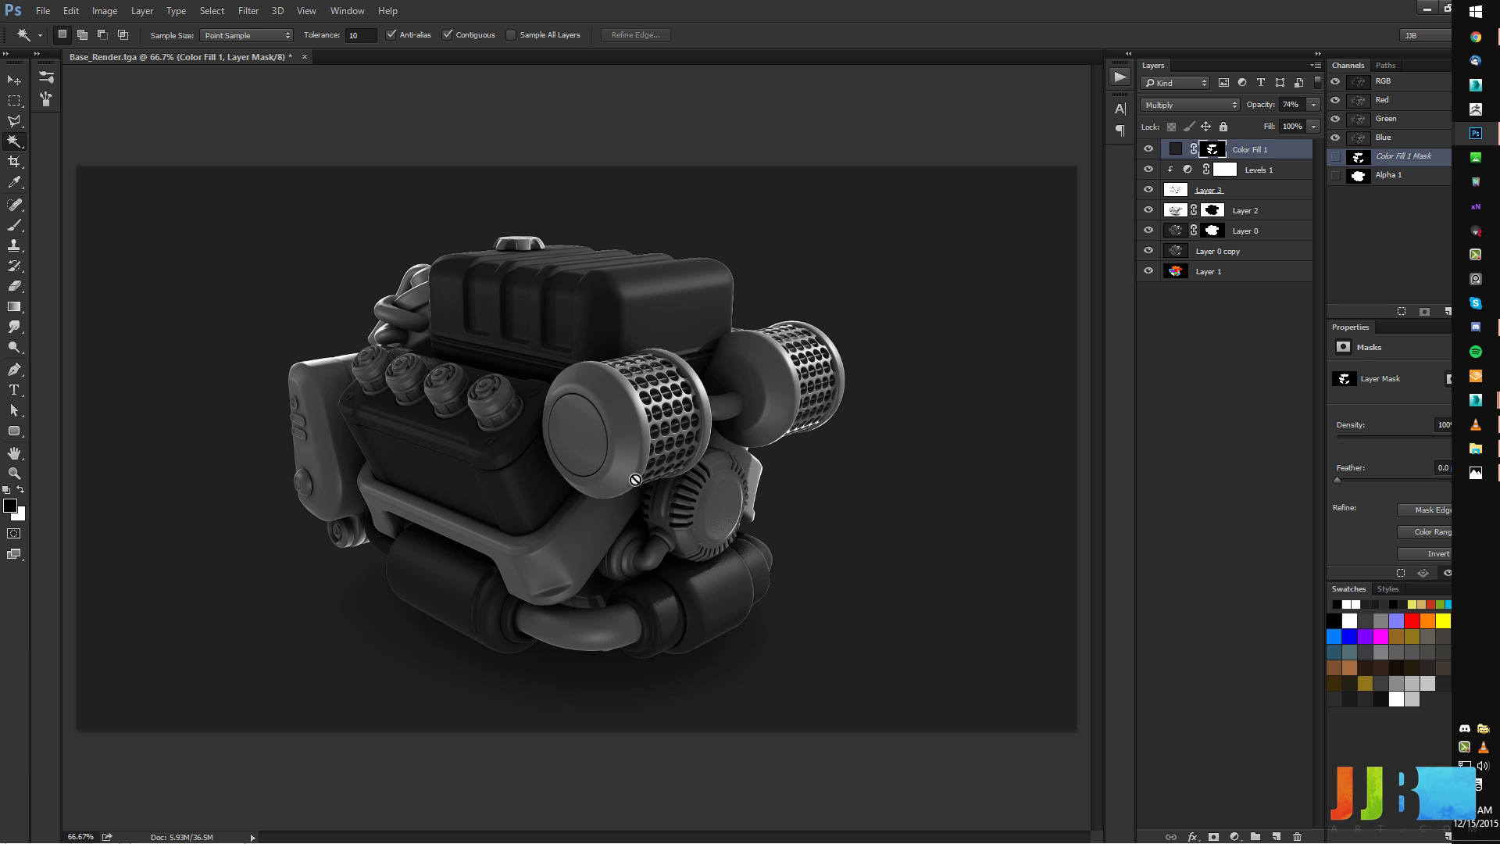
# Undo the trial mask changes to the cylinder cover and the lower engine block.
pyautogui.click(625, 520)
pyautogui.hotkey('ctrl', 'BackSpace')
pyautogui.hotkey('alt', ',')
pyautogui.hotkey('alt', '.')
pyautogui.hotkey('ctrl', 'd')
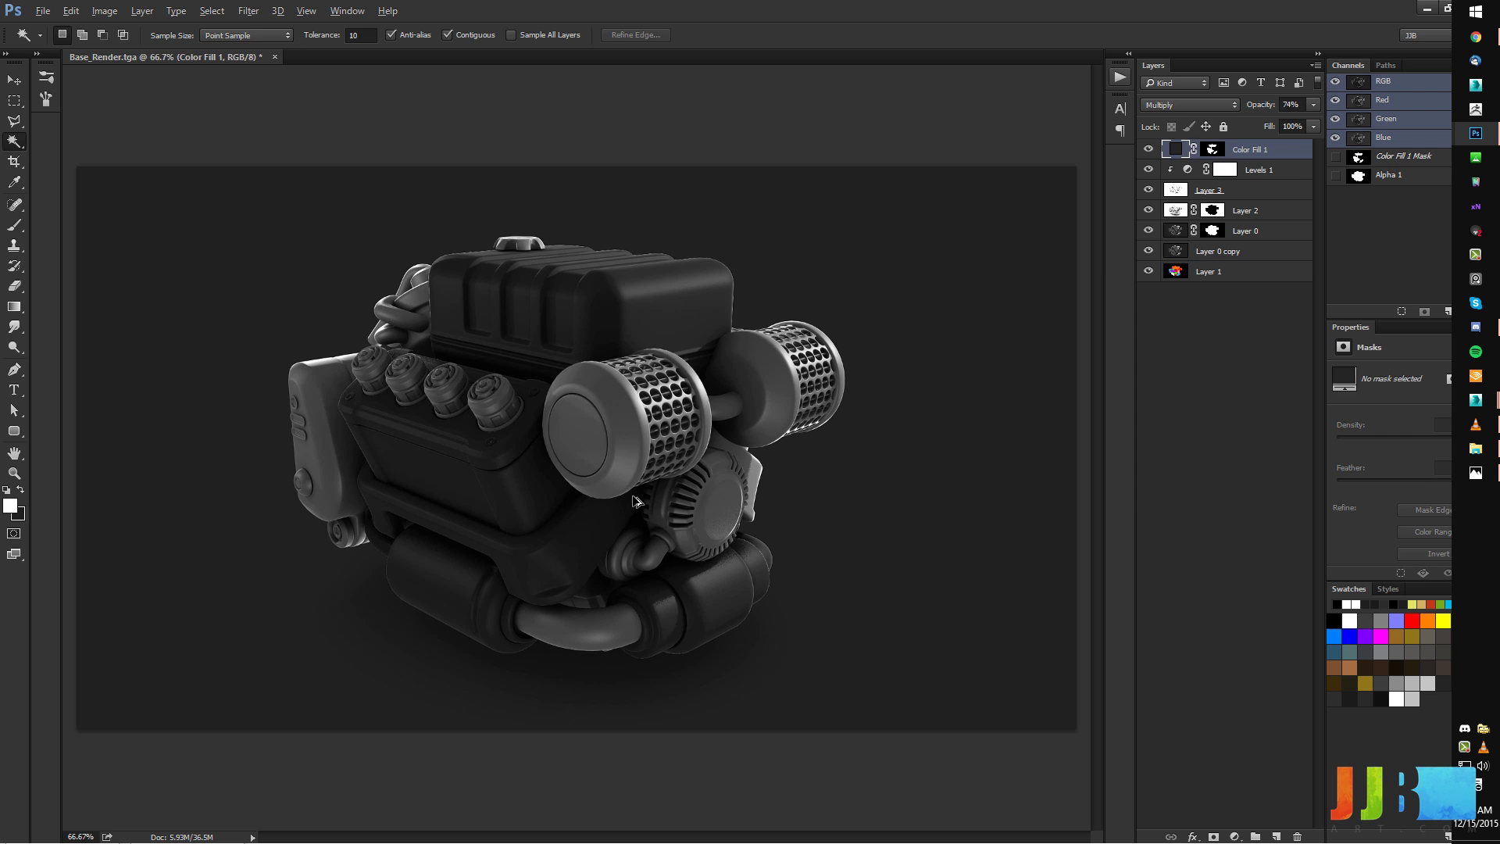
pyautogui.hotkey('ctrl', 'alt', 'z')
pyautogui.hotkey('ctrl', 'alt', 'z')
pyautogui.hotkey('ctrl', 'd')
pyautogui.hotkey('alt', 'space')
pyautogui.keyDown('alt'); pyautogui.moveTo(612, 478); pyautogui.dragTo(595, 500); pyautogui.keyUp('alt')
pyautogui.hotkey('alt', 'space')
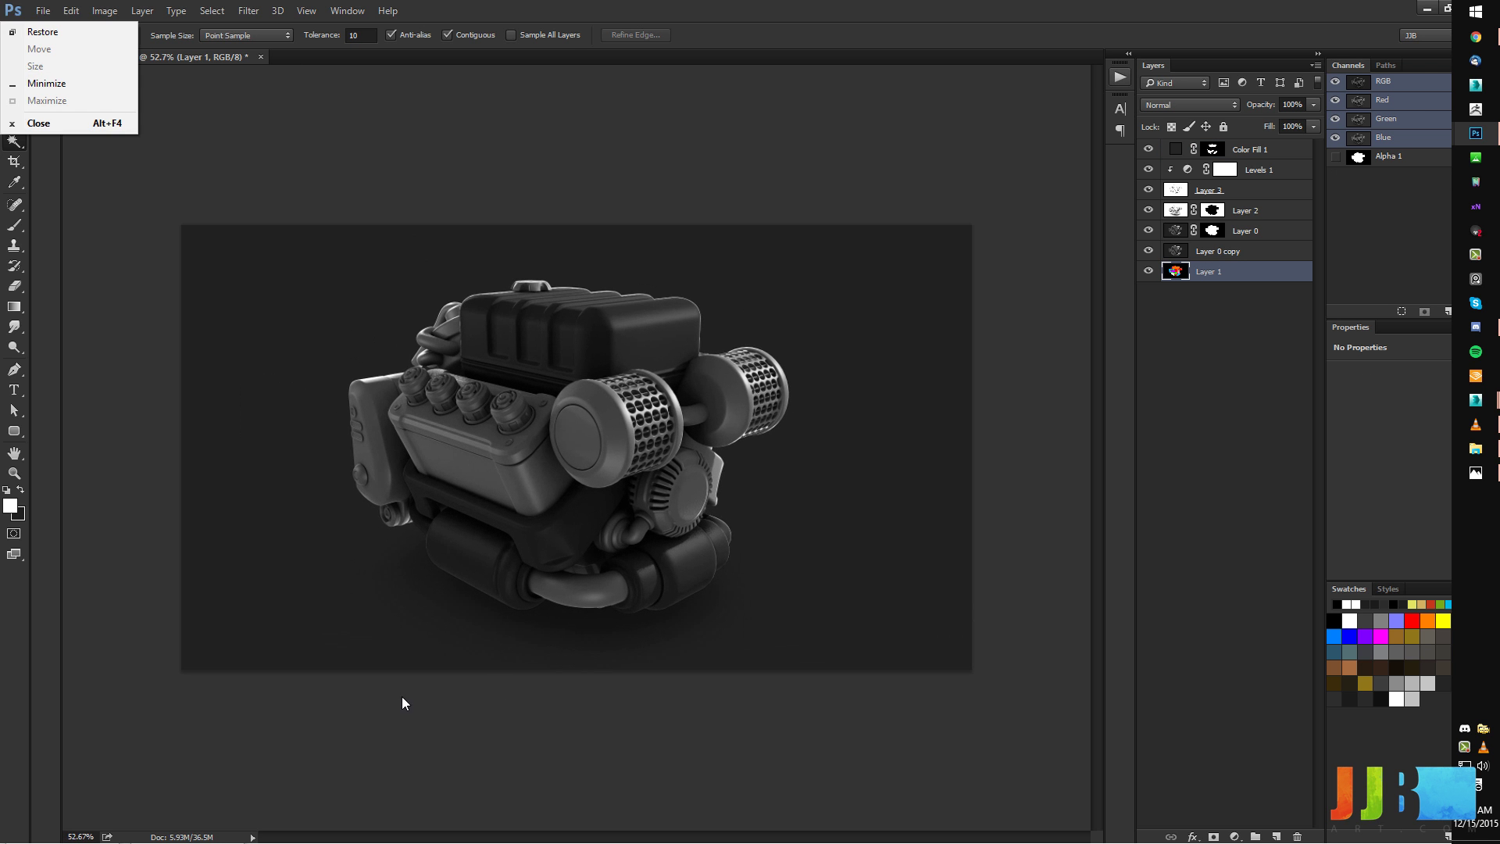
pyautogui.click(398, 563)
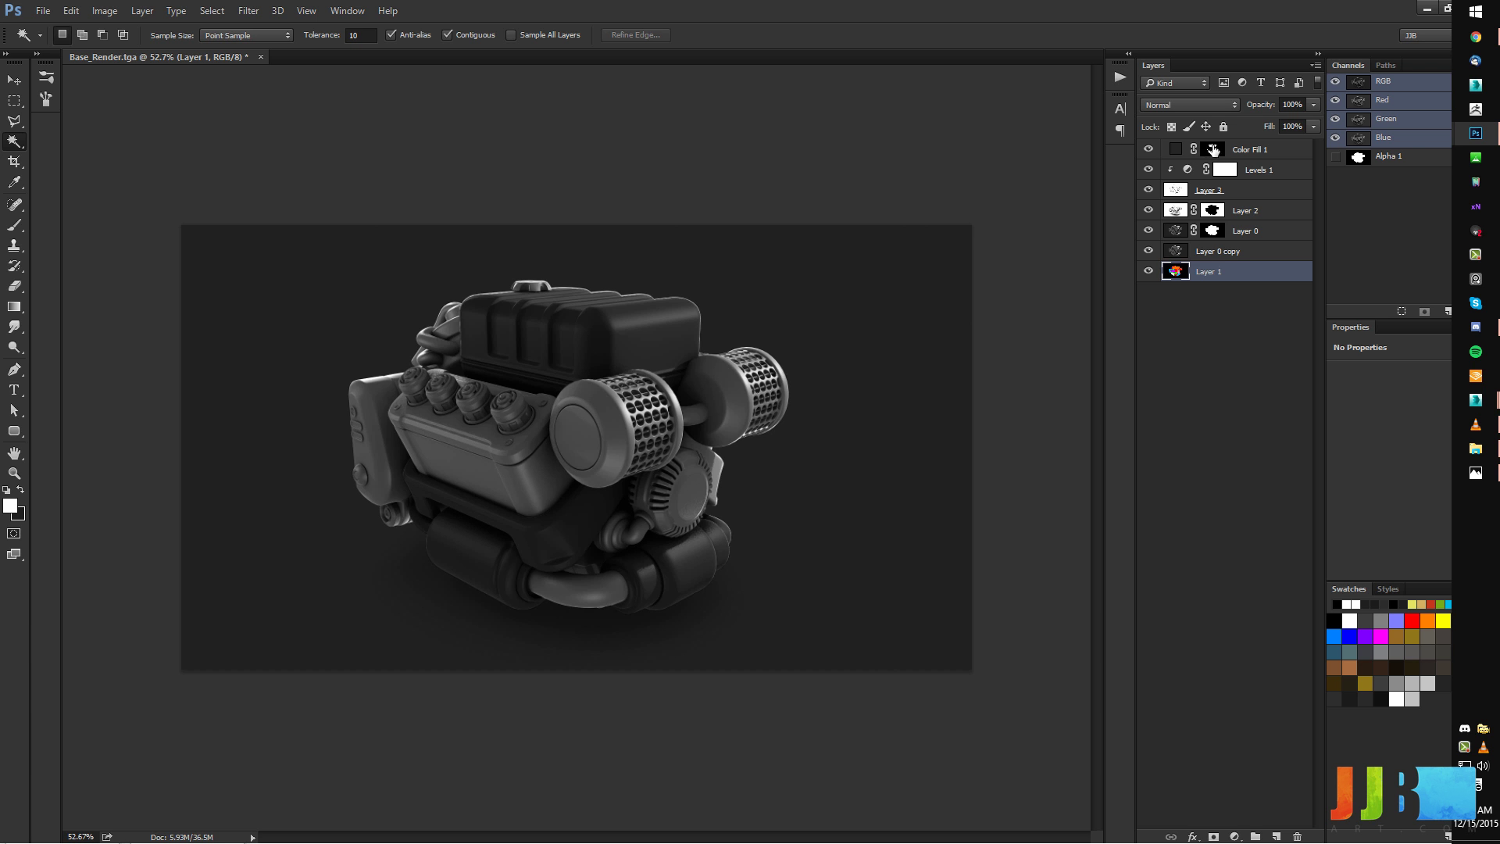
# Select the blue ID region of the exhaust section under the fan and remove it from the Color Fill 1 mask.
pyautogui.click(686, 569)
pyautogui.click(1212, 149)
pyautogui.press('x')
pyautogui.press('x')
pyautogui.hotkey('alt', 'BackSpace')
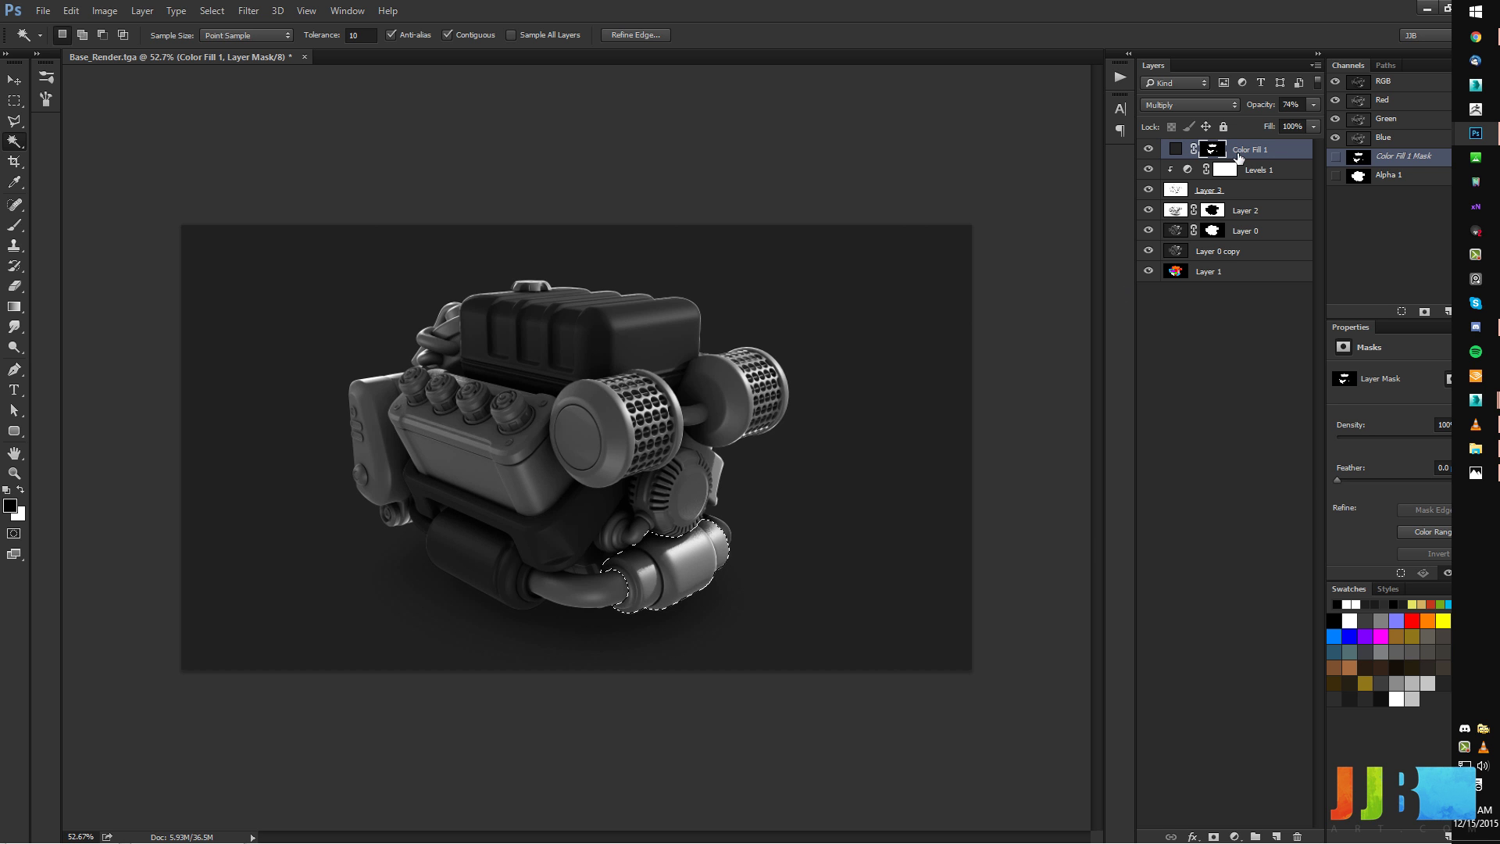
# Add a Solid Color fill layer named Color Fill 2, masked to the selected exhaust section, with colour #2a2a2a.
pyautogui.hotkey('ctrl', 'shift', 'n')
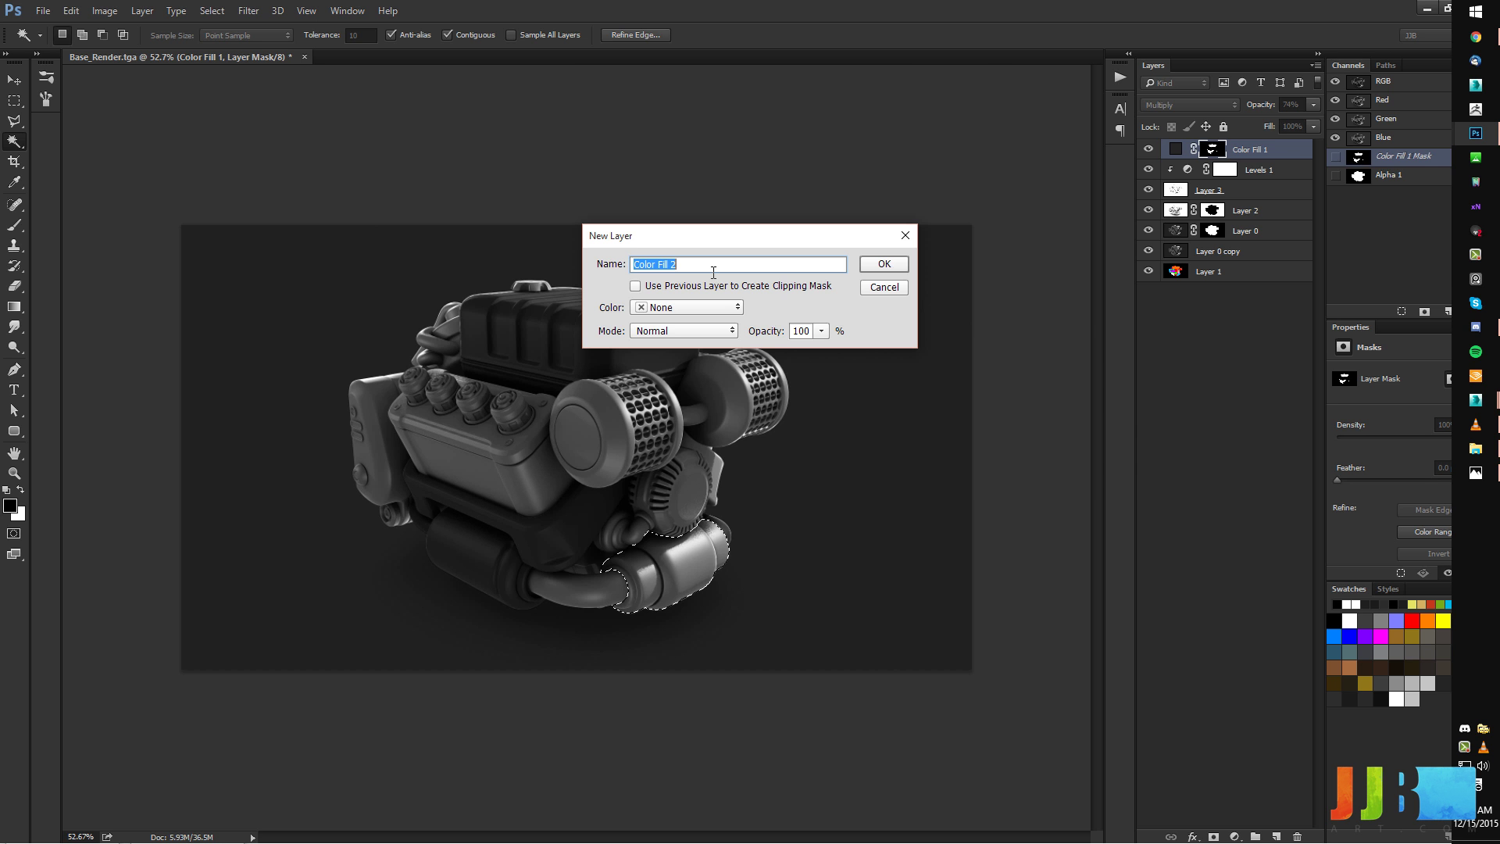
pyautogui.press('Return')
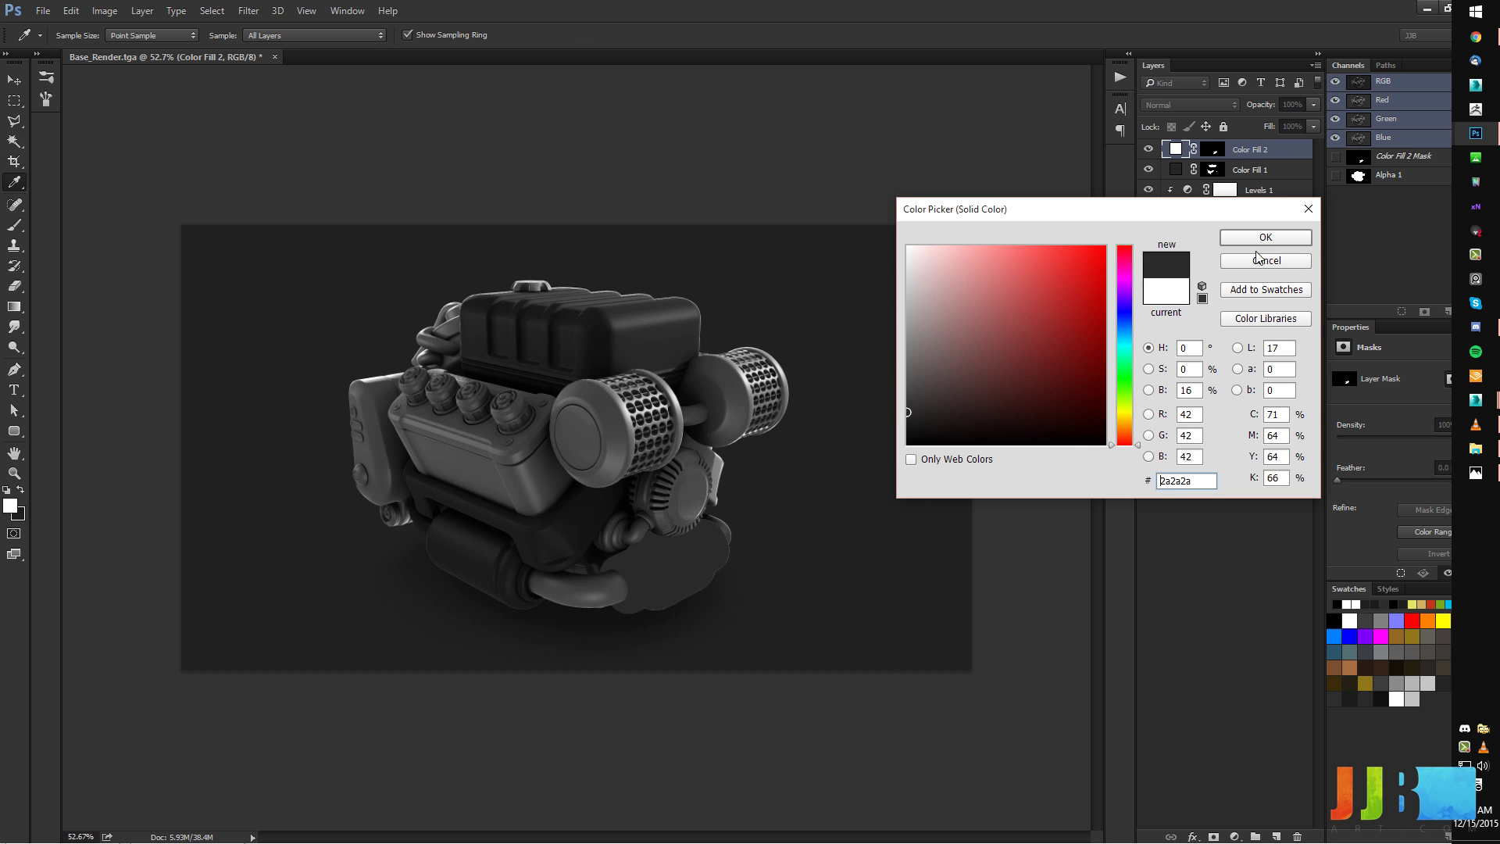
pyautogui.click(1245, 237)
# Set Color Fill 2 to Multiply, lower its opacity, and compare the render with Color Fill 1 hidden and shown.
pyautogui.click(1199, 101)
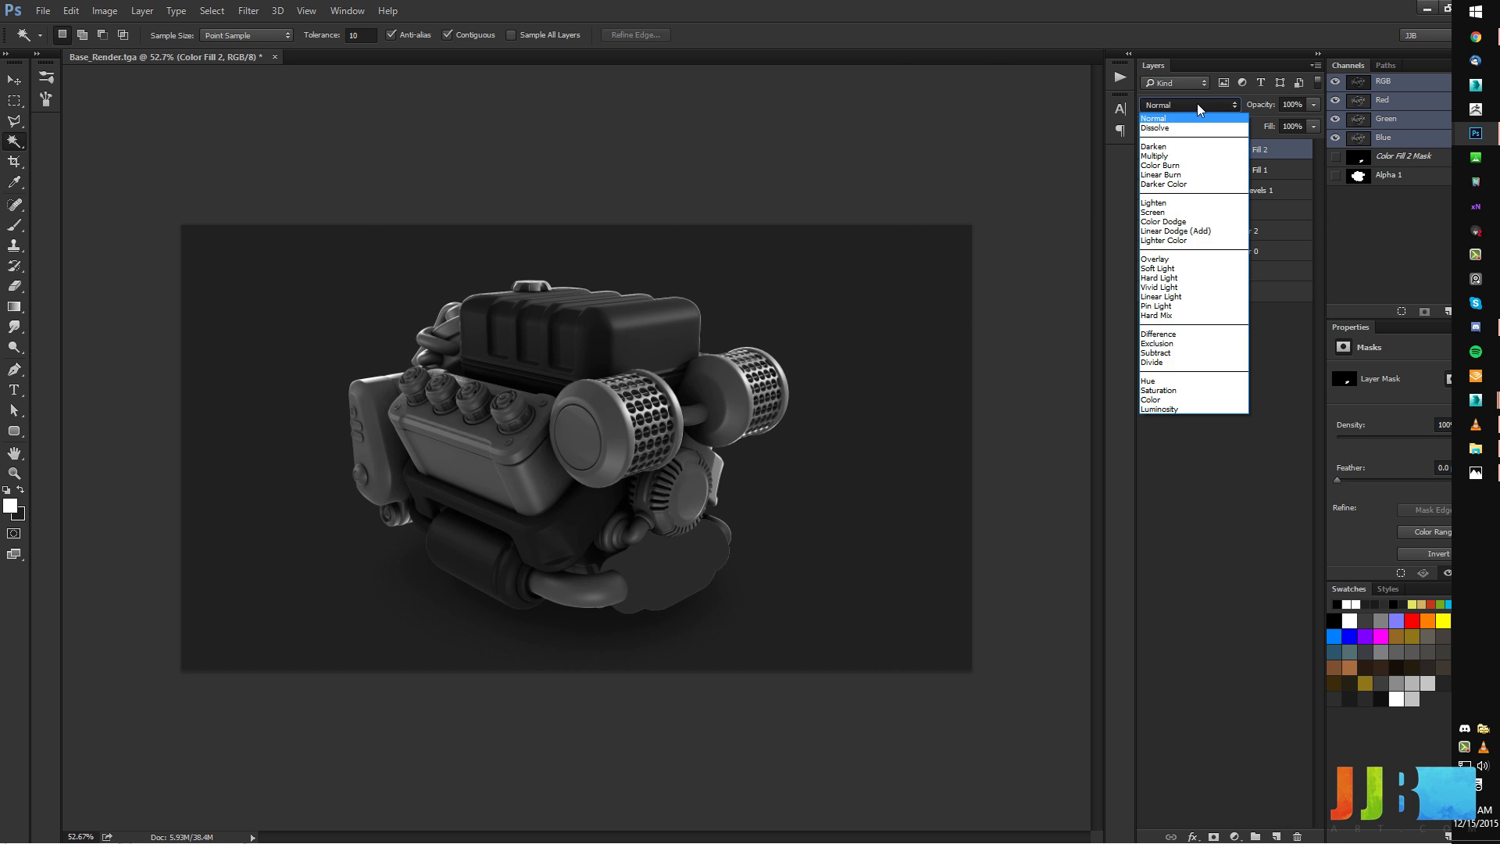
pyautogui.click(1198, 102)
pyautogui.click(1197, 102)
pyautogui.click(1198, 104)
pyautogui.click(1249, 166)
pyautogui.click(1252, 153)
pyautogui.click(1191, 106)
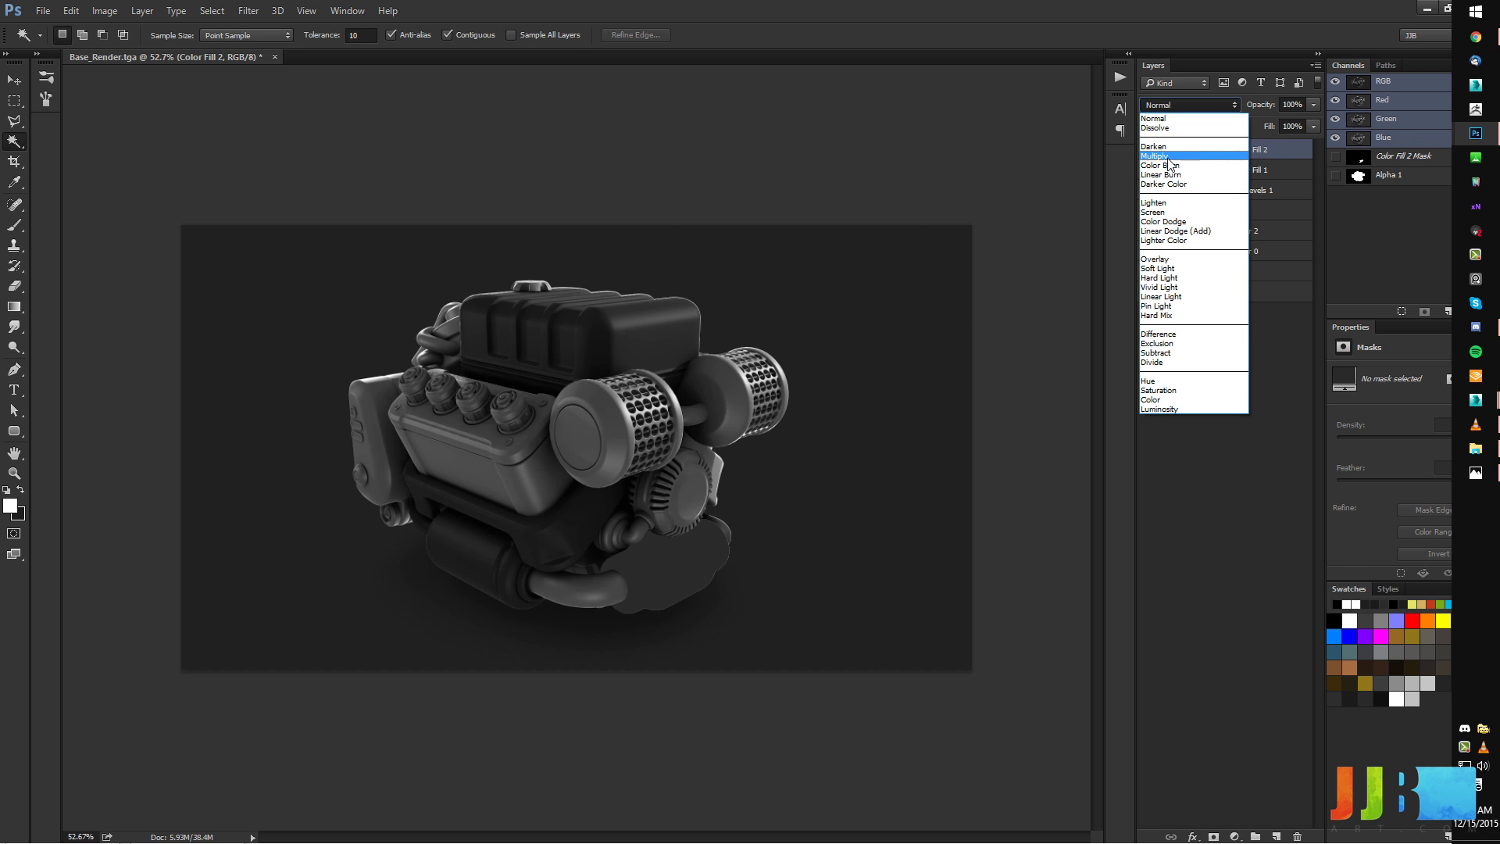
pyautogui.click(1162, 156)
pyautogui.moveTo(1266, 109)
pyautogui.mouseDown()
pyautogui.moveTo(1244, 110)
pyautogui.moveTo(1263, 104)
pyautogui.mouseUp()
pyautogui.click(1263, 105)
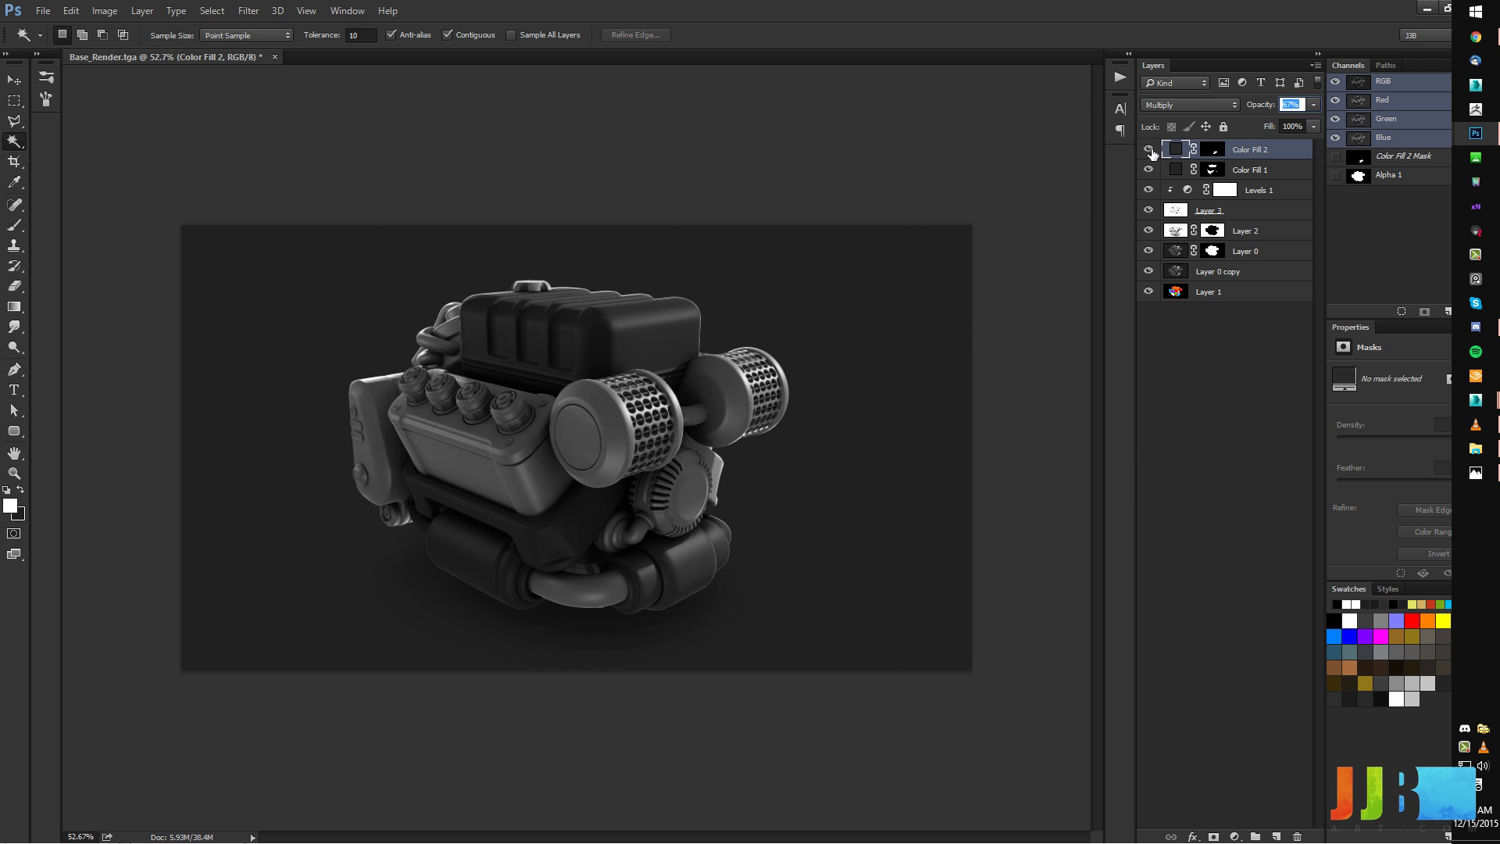
pyautogui.click(1240, 170)
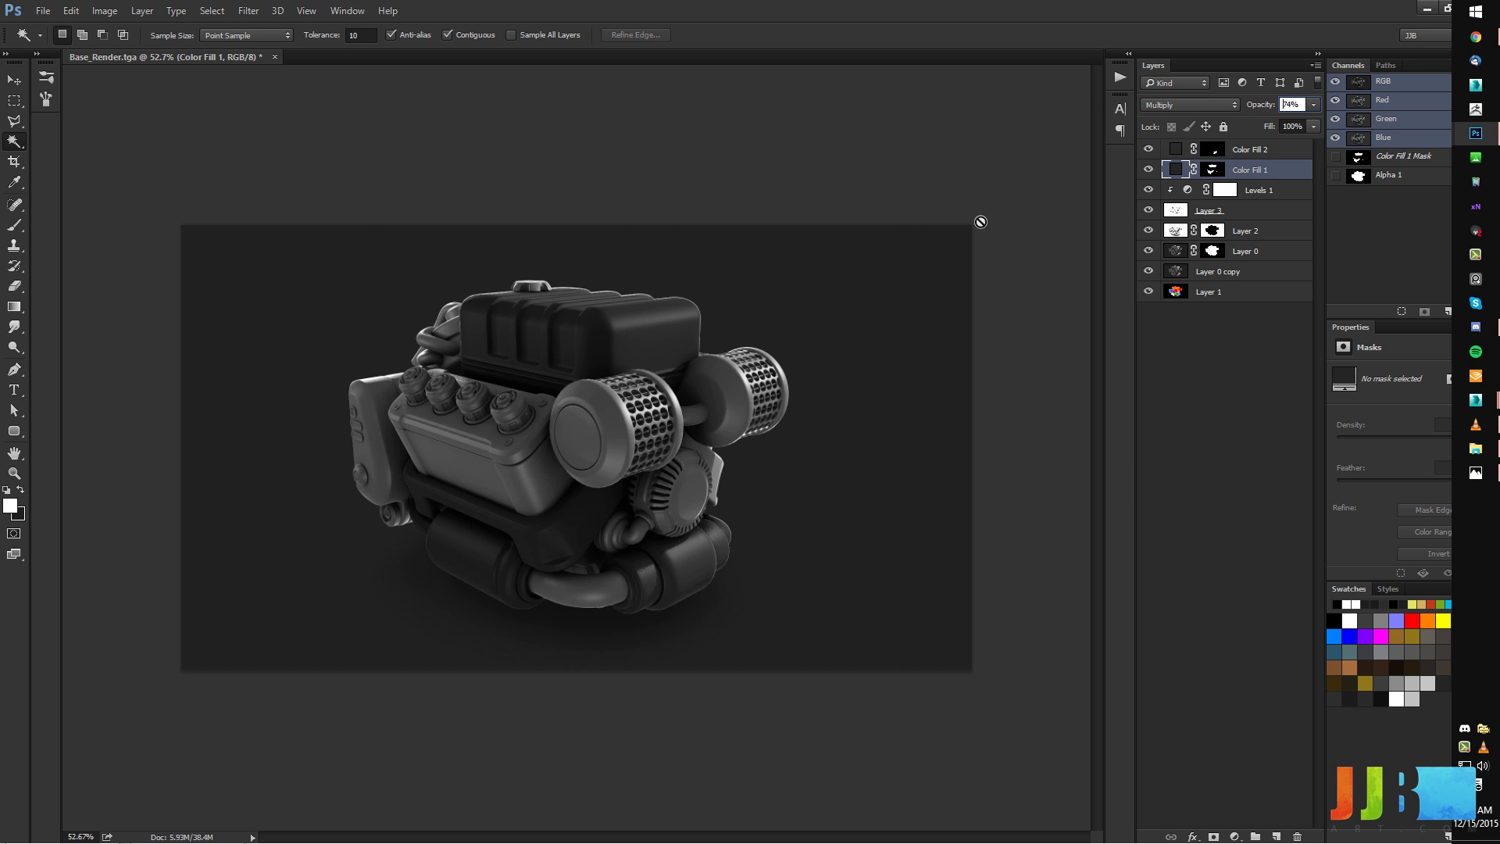
pyautogui.click(1149, 170)
pyautogui.click(1149, 169)
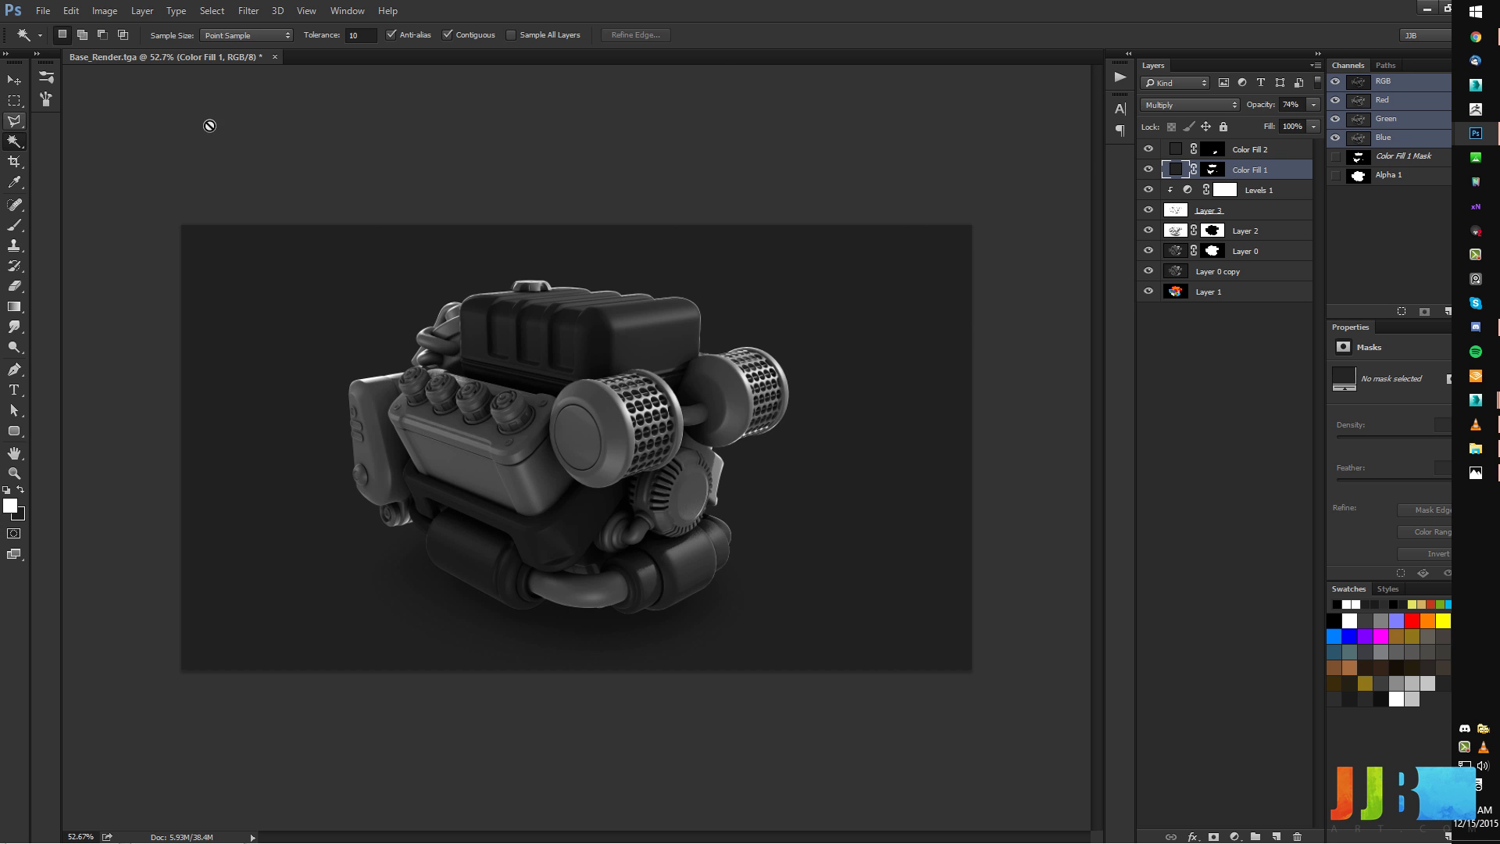
# Select the front air filter's end cap from Layer 1's ID colours and subtract the mesh holes from the selection with the Polygonal Lasso.
pyautogui.click(1171, 295)
pyautogui.click(629, 430)
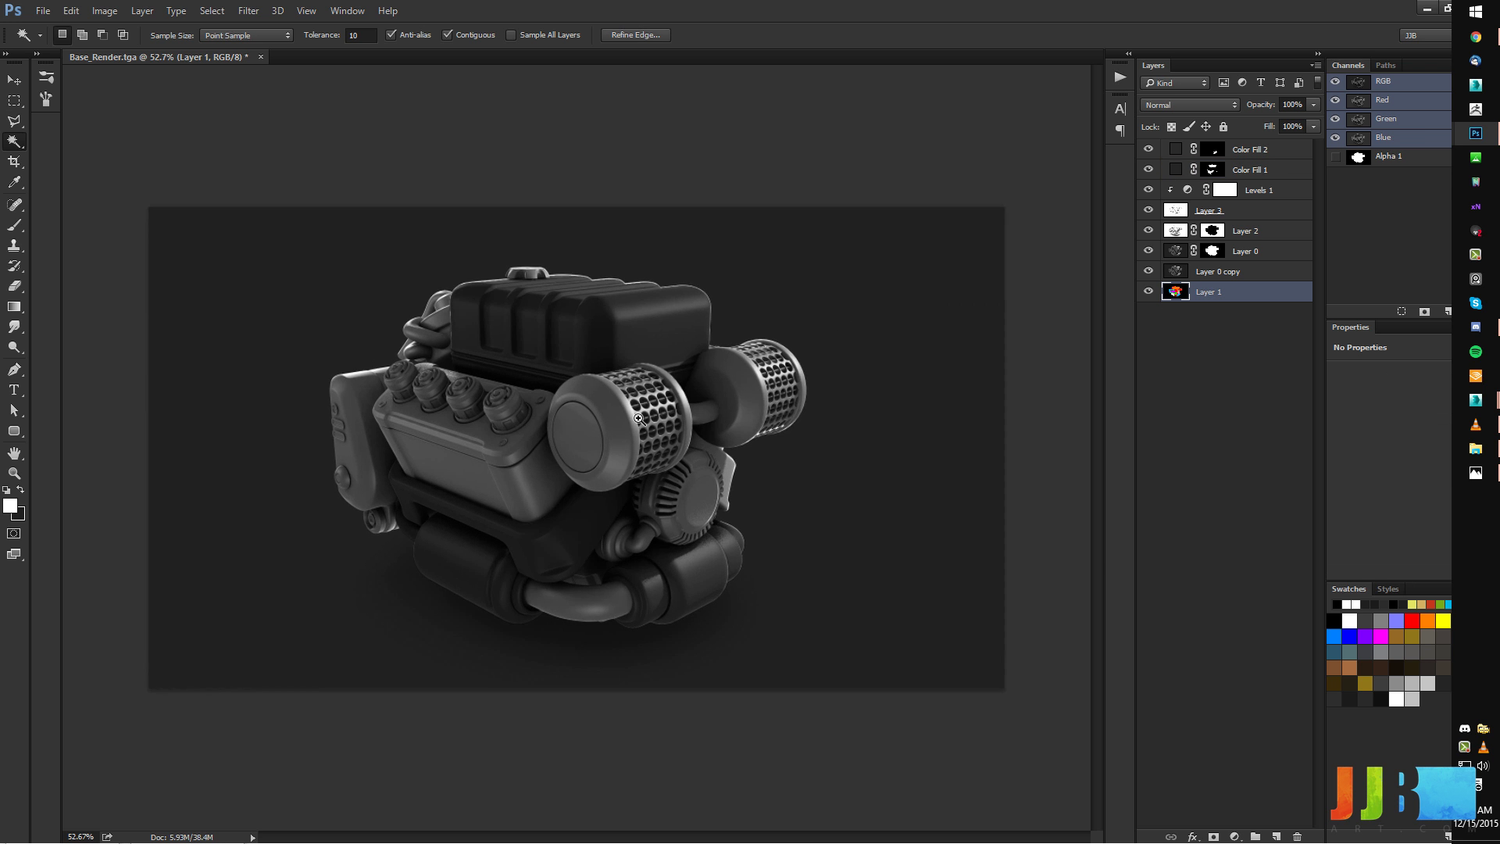
pyautogui.keyDown('alt'); pyautogui.scroll(2, 639, 419); pyautogui.keyUp('alt')
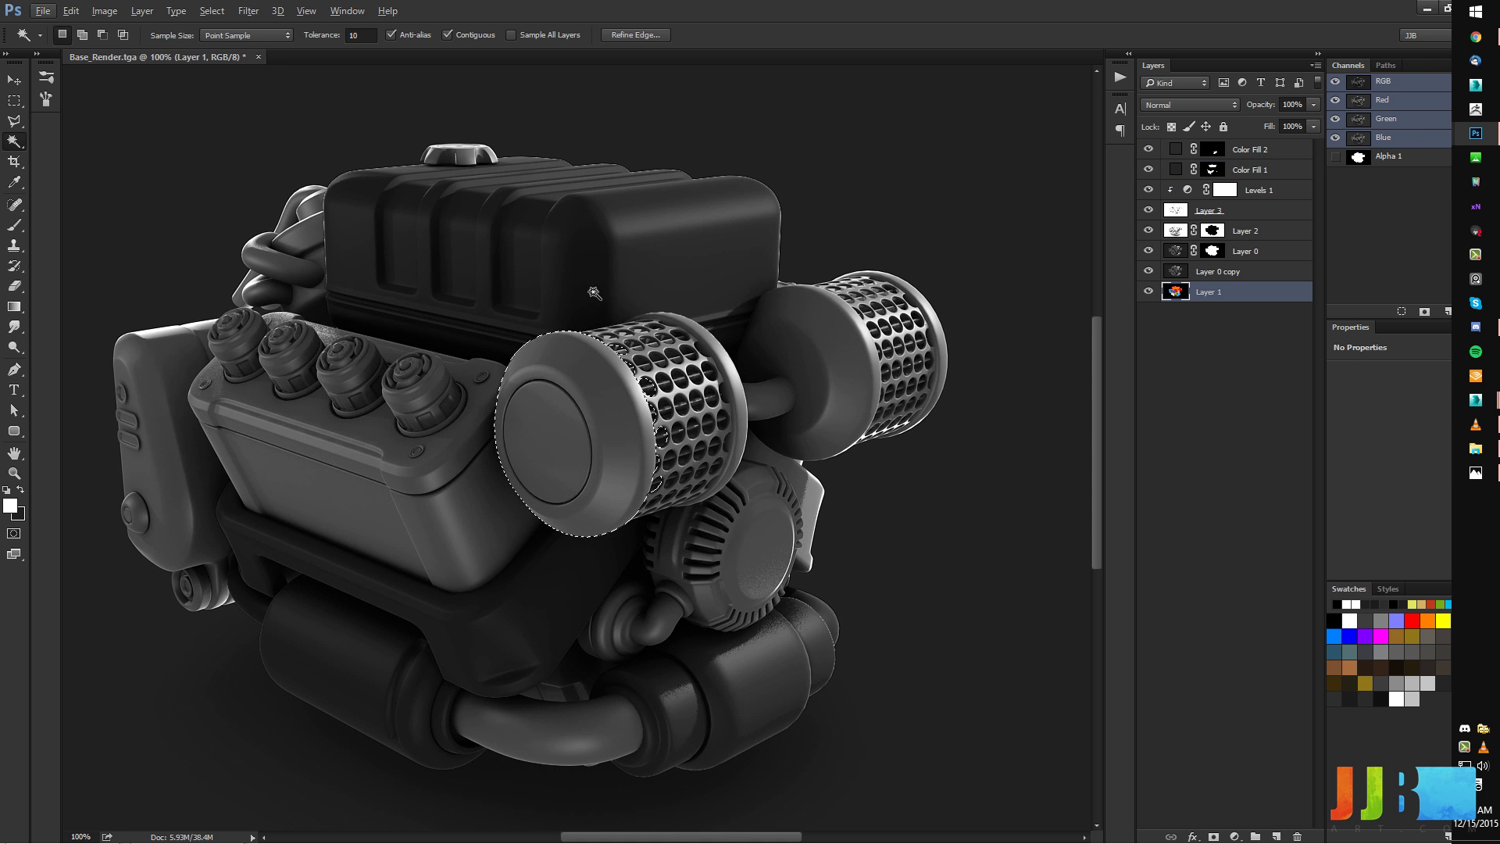
pyautogui.moveTo(14, 121); pyautogui.dragTo(73, 130)
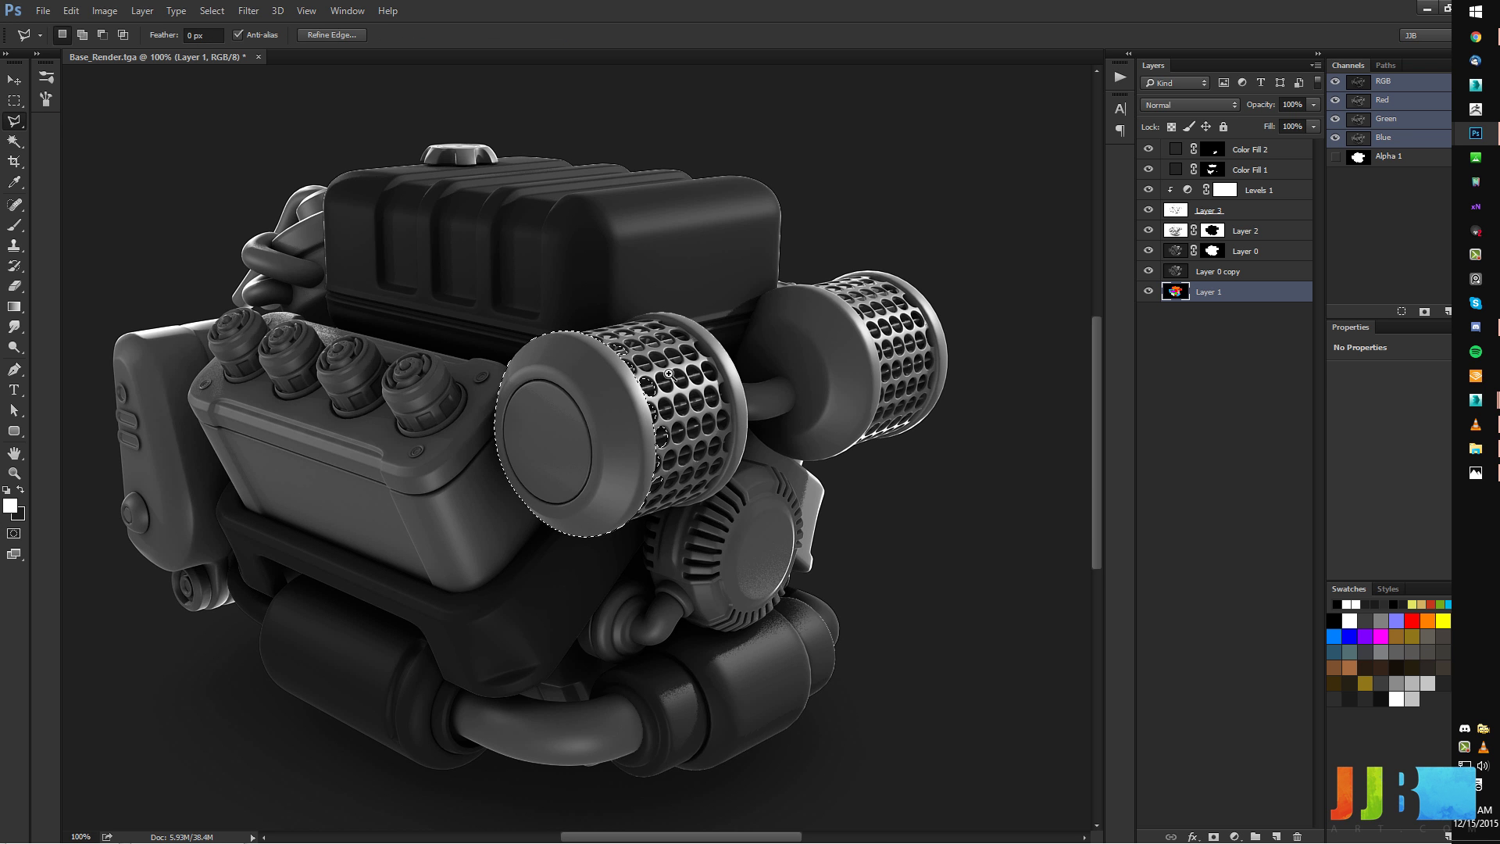
pyautogui.keyDown('alt'); pyautogui.scroll(1, 660, 379); pyautogui.keyUp('alt')
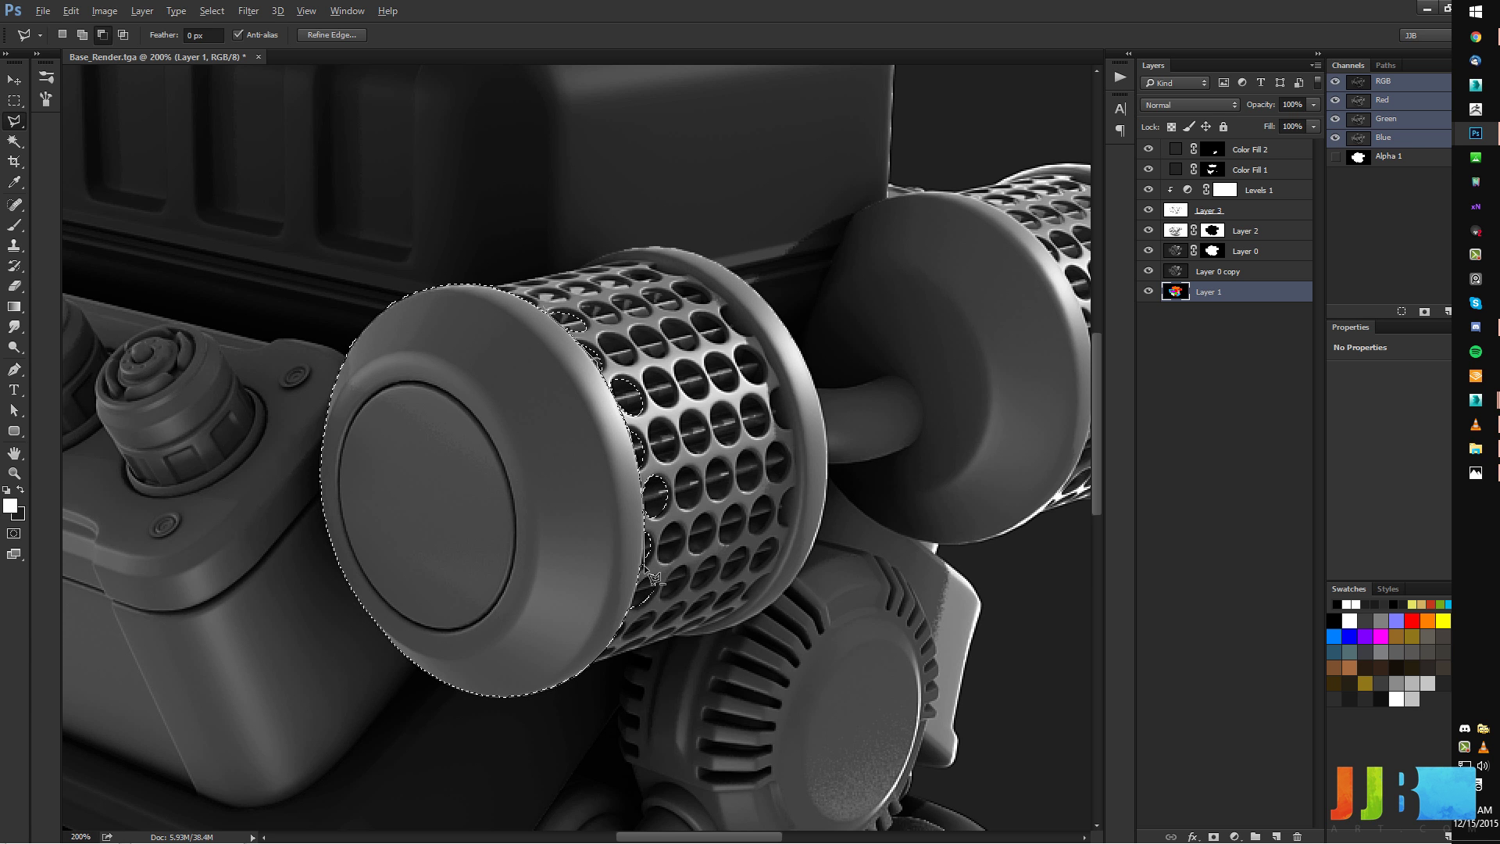
pyautogui.click(625, 630)
pyautogui.click(693, 629)
pyautogui.click(698, 311)
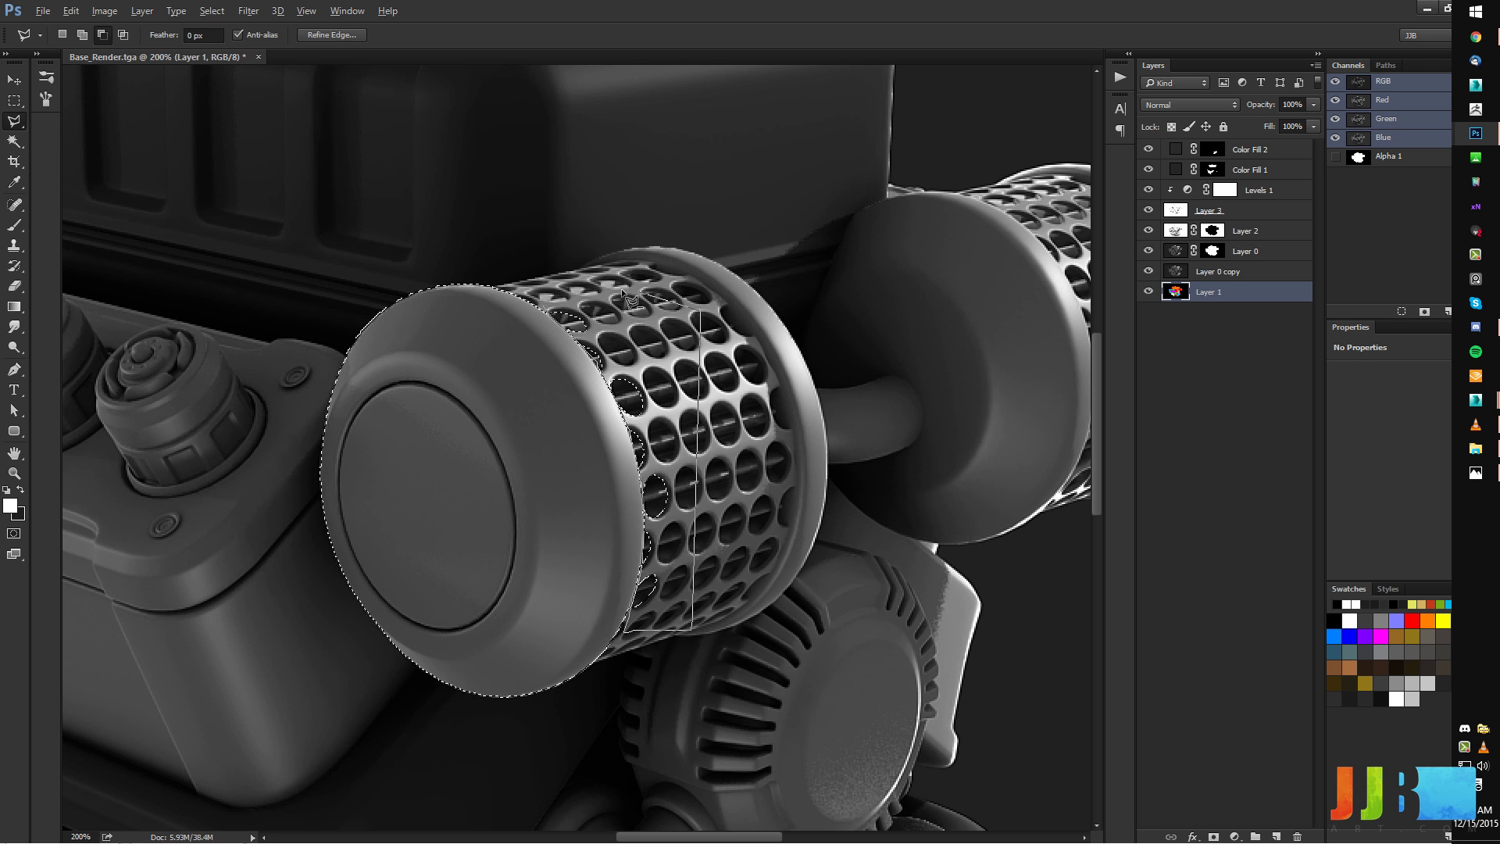
pyautogui.click(547, 312)
# Fill the selected front filter cap with white in the Color Fill 2 mask and deselect.
pyautogui.hotkey('ctrl', '0')
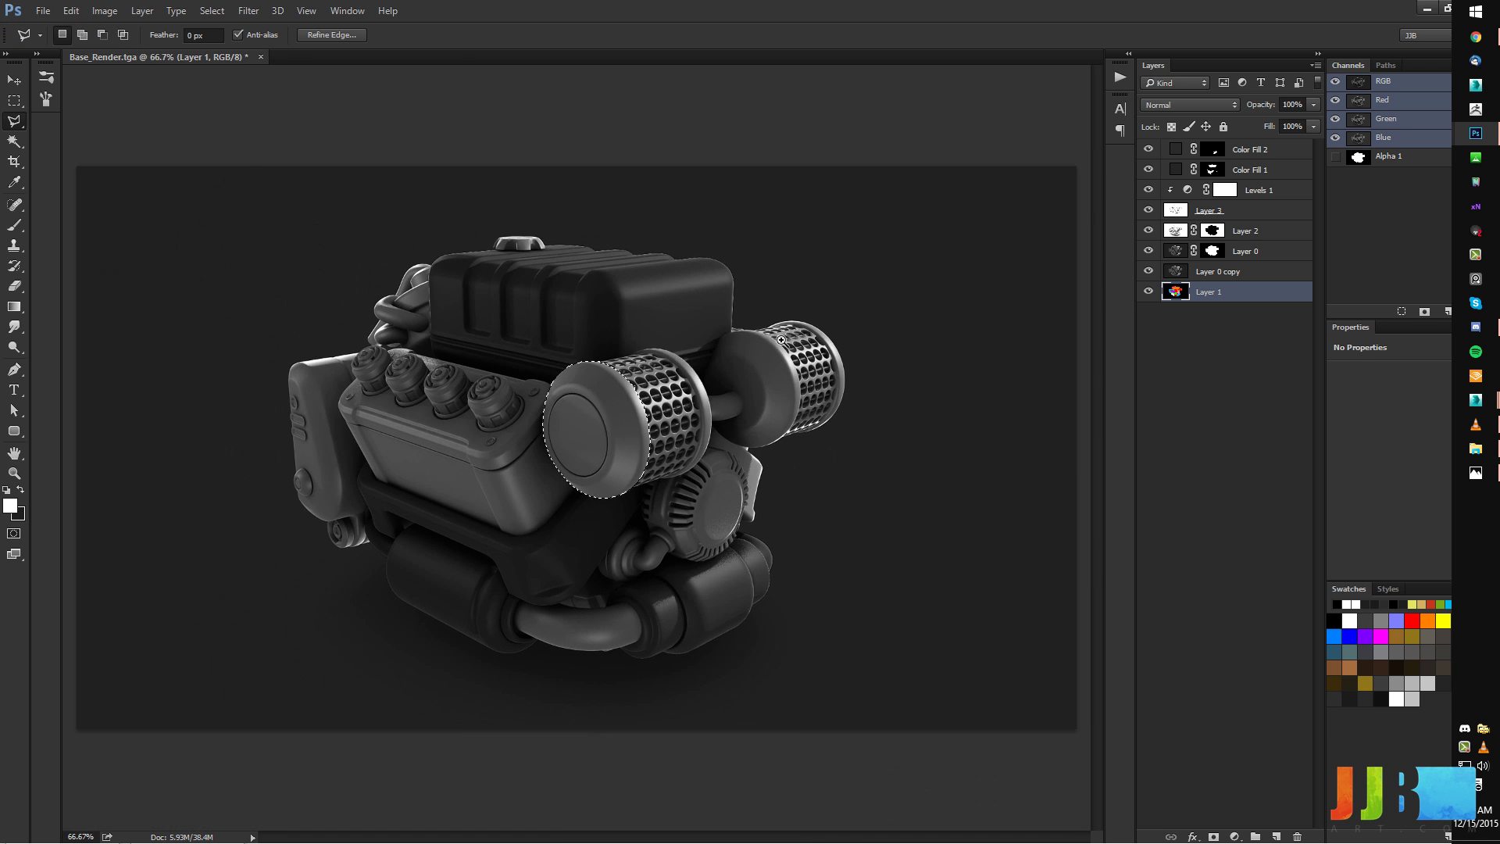
pyautogui.keyDown('alt'); pyautogui.scroll(2, 783, 329); pyautogui.keyUp('alt')
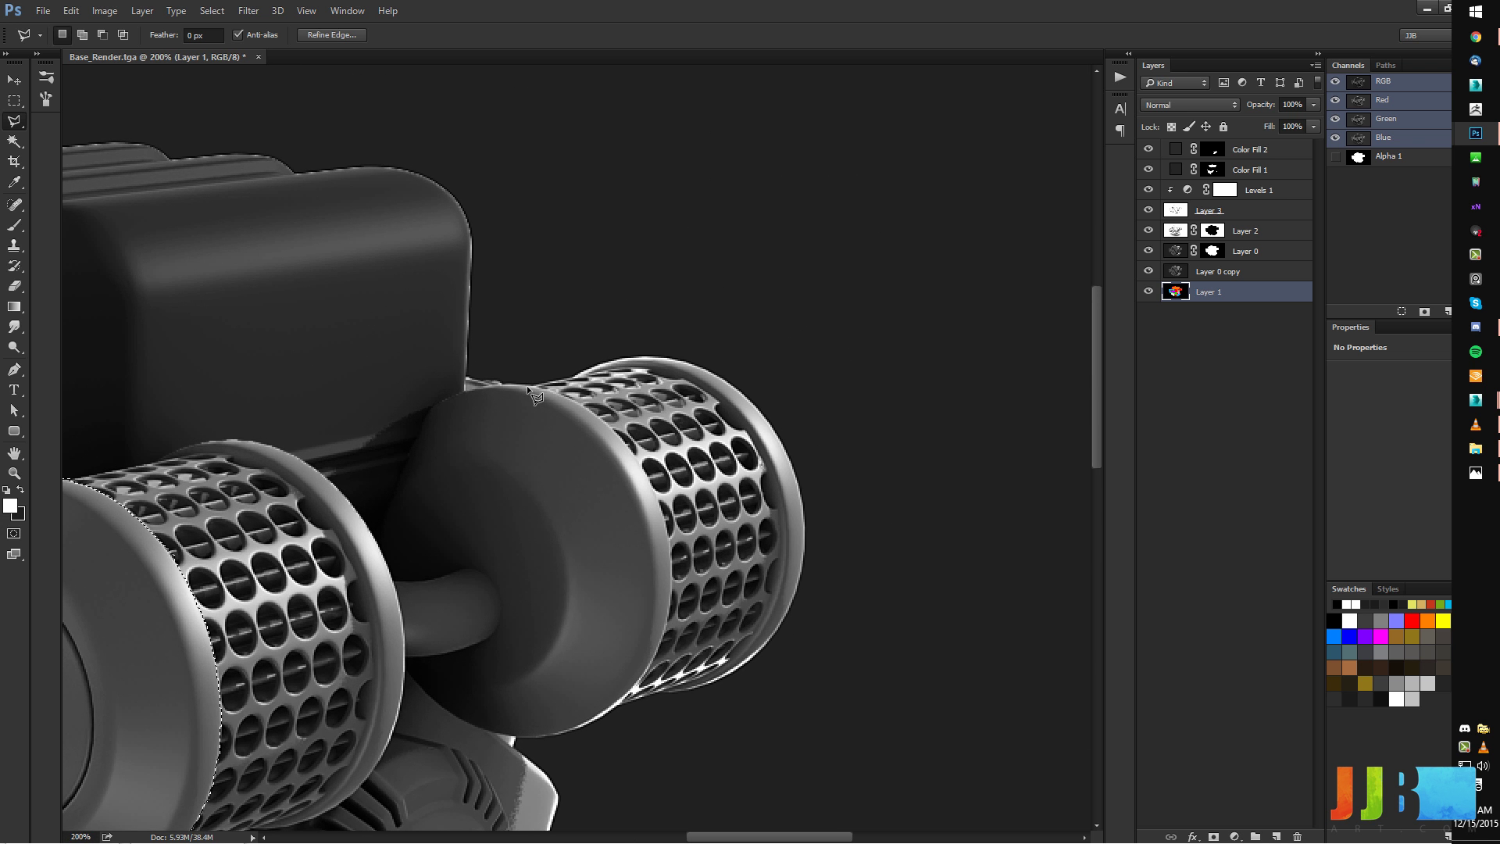
pyautogui.keyDown('alt'); pyautogui.scroll(-5, 527, 386); pyautogui.keyUp('alt')
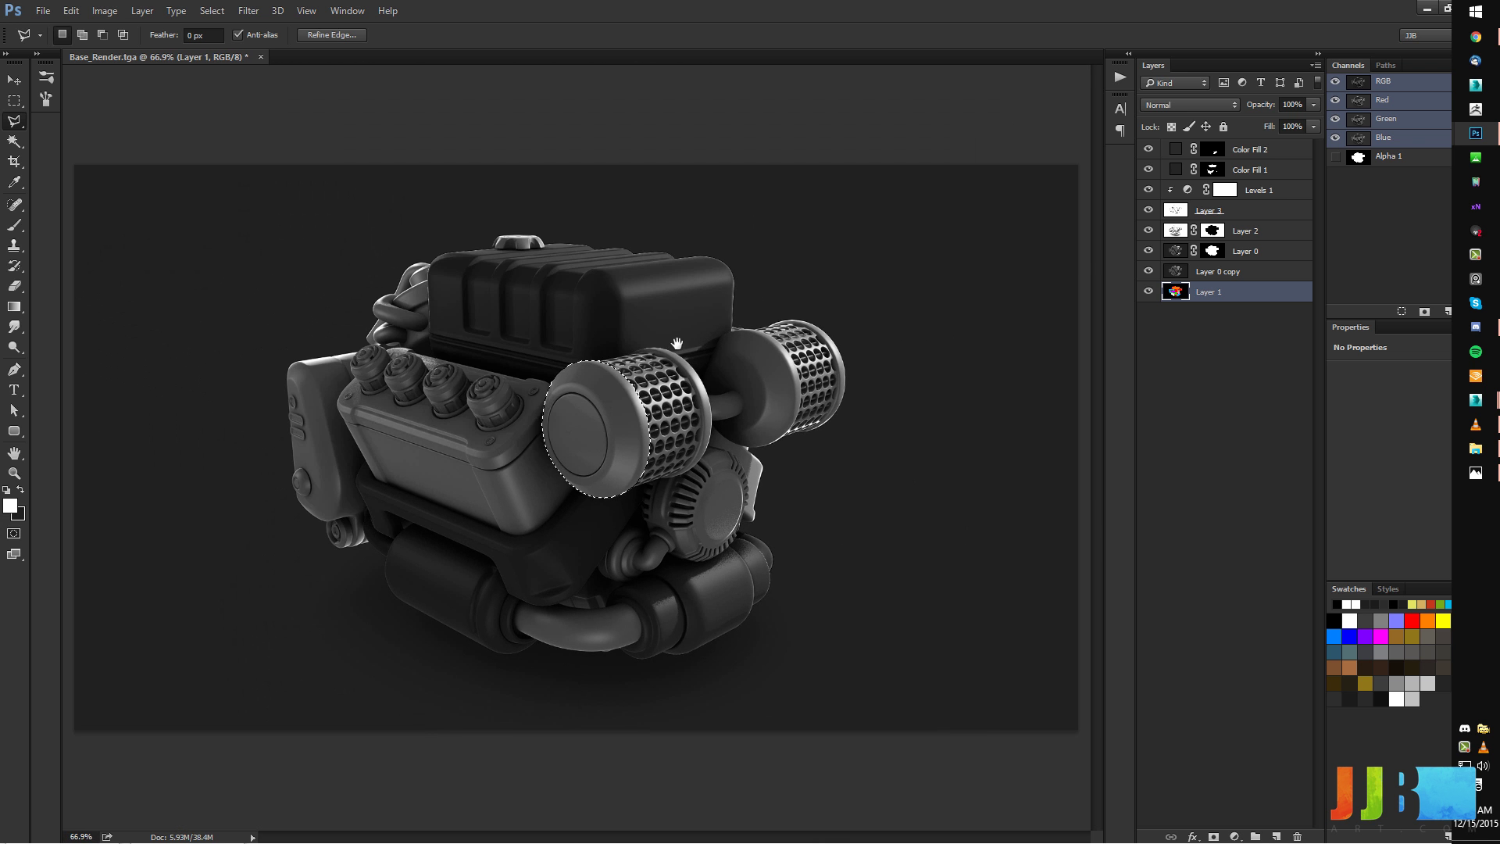
pyautogui.click(1211, 172)
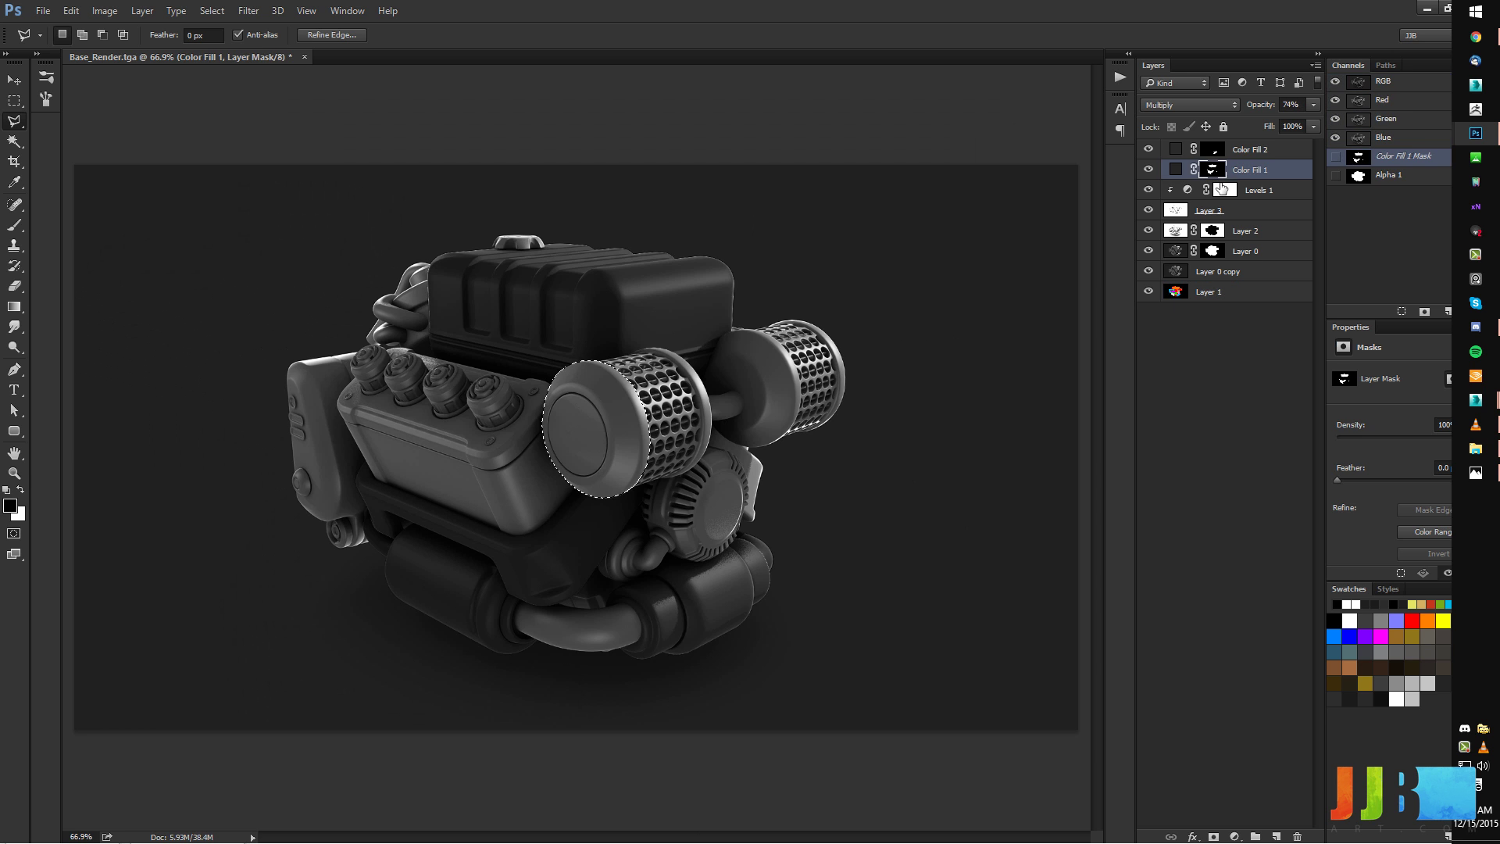
pyautogui.click(1215, 149)
pyautogui.press('x')
pyautogui.hotkey('alt', 'BackSpace')
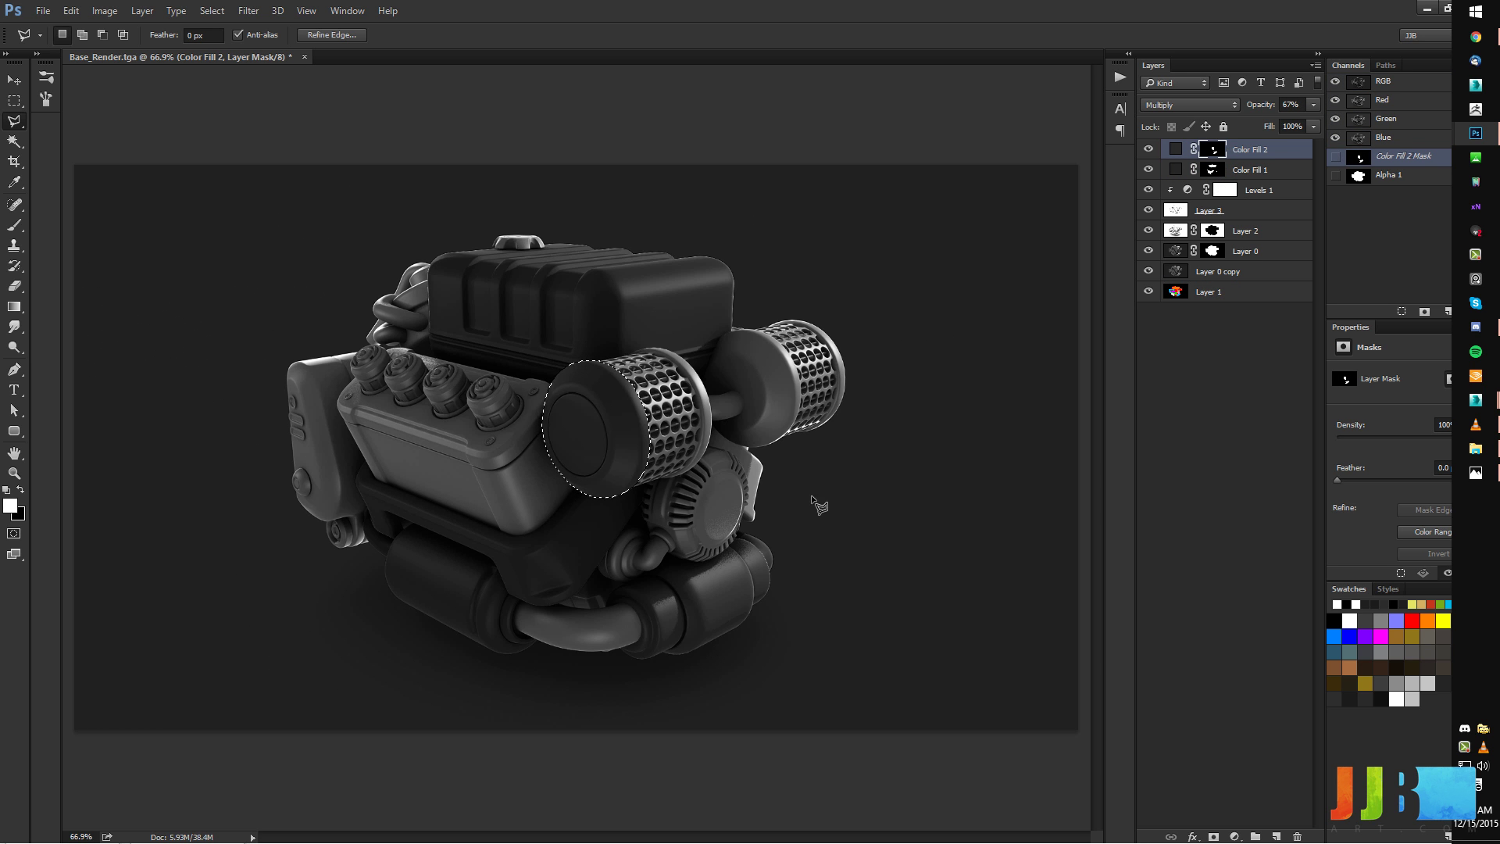
pyautogui.hotkey('ctrl', 'd')
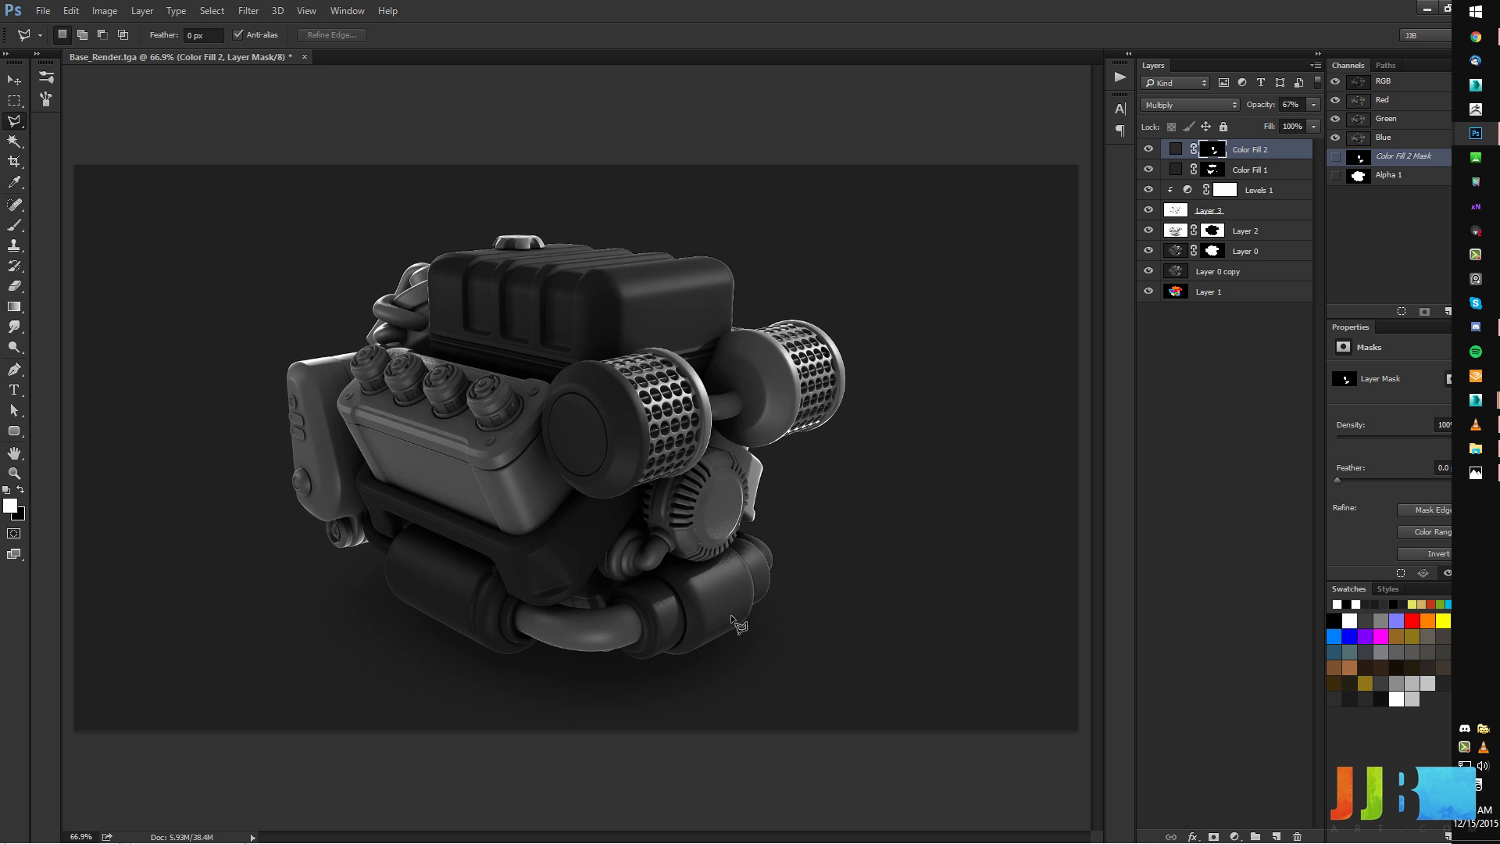
# Select the ID region covering the front filter's back rim and the rear filter's cap, and add it to the Color Fill 2 mask.
pyautogui.keyDown('alt'); pyautogui.scroll(1, 729, 408); pyautogui.keyUp('alt')
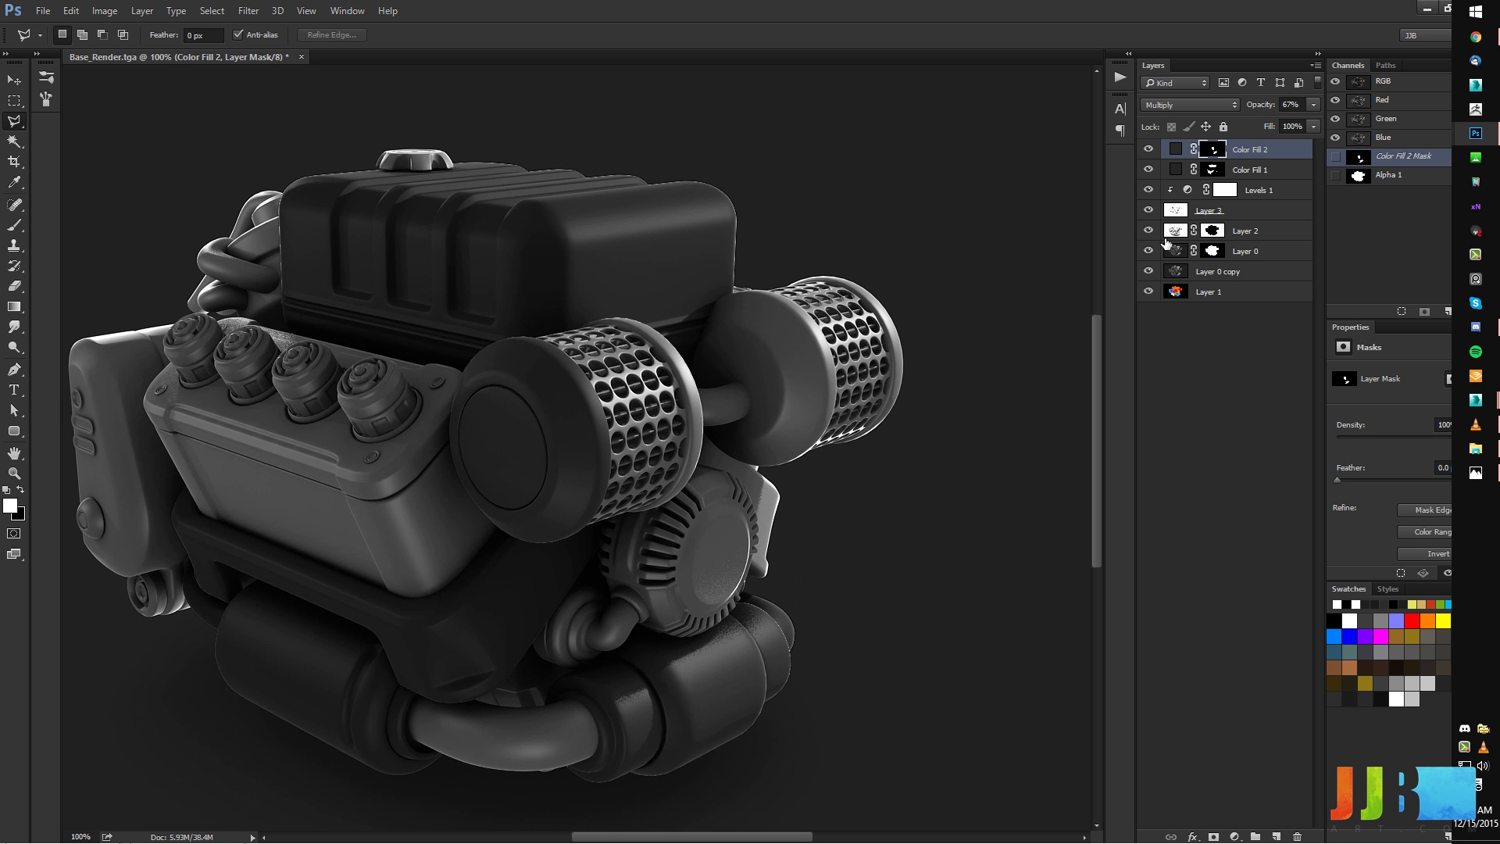
pyautogui.click(1214, 293)
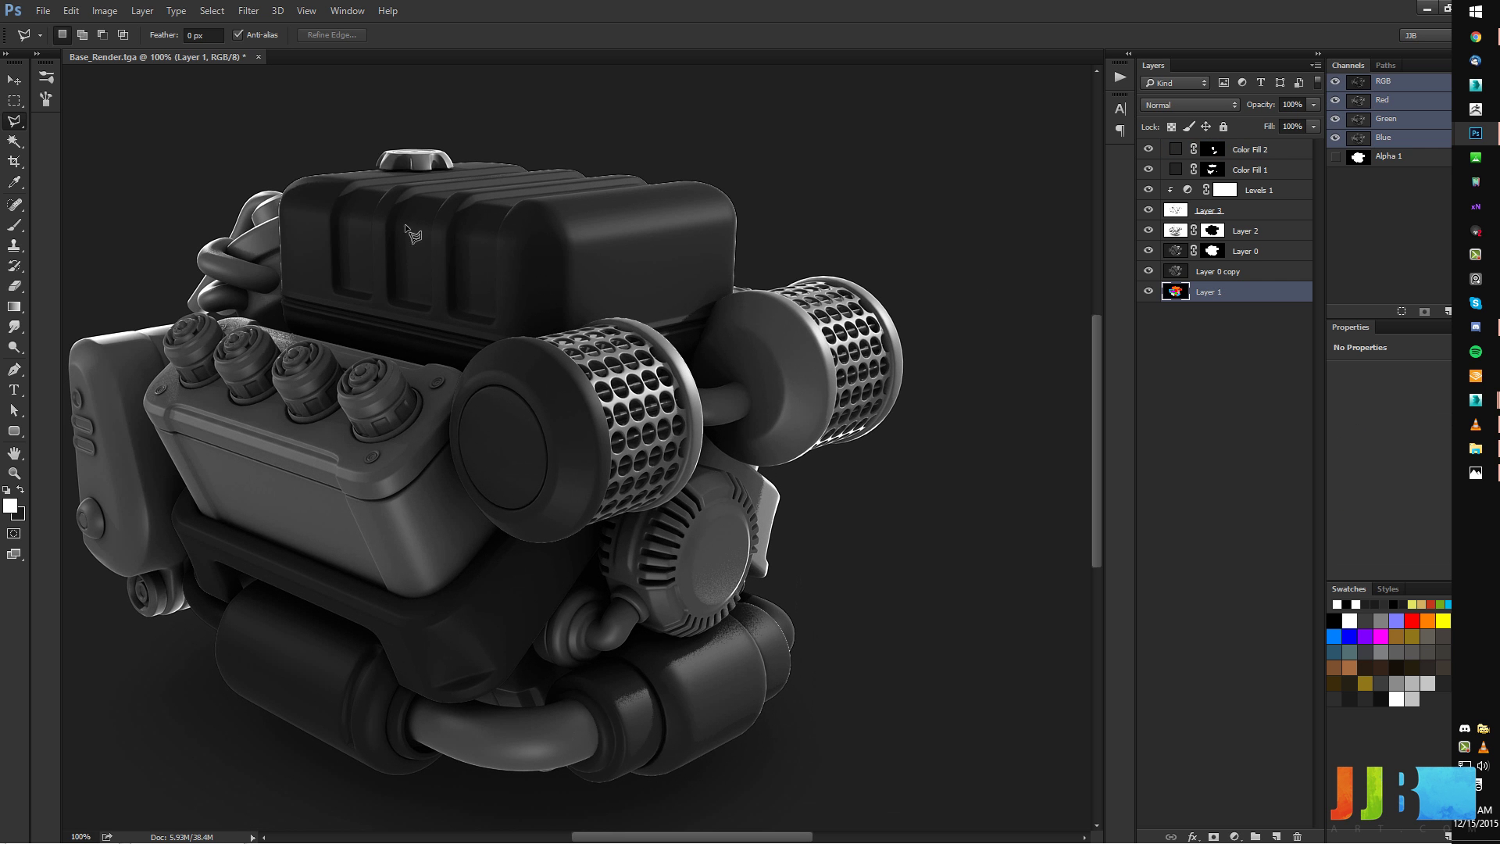
pyautogui.click(16, 140)
pyautogui.click(676, 367)
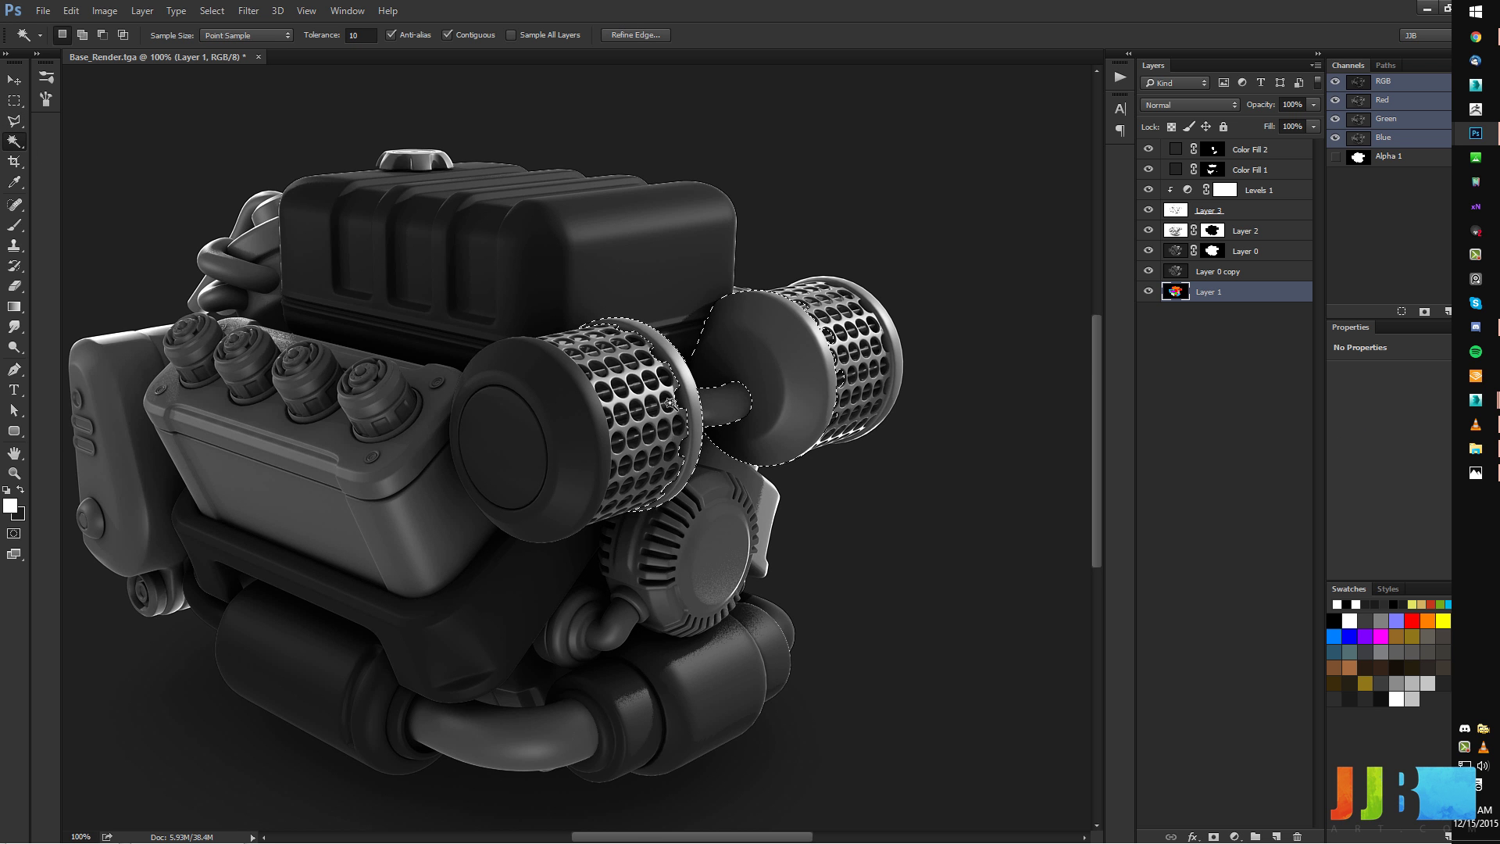
pyautogui.keyDown('ctrl'); pyautogui.click(648, 340); pyautogui.keyUp('ctrl')
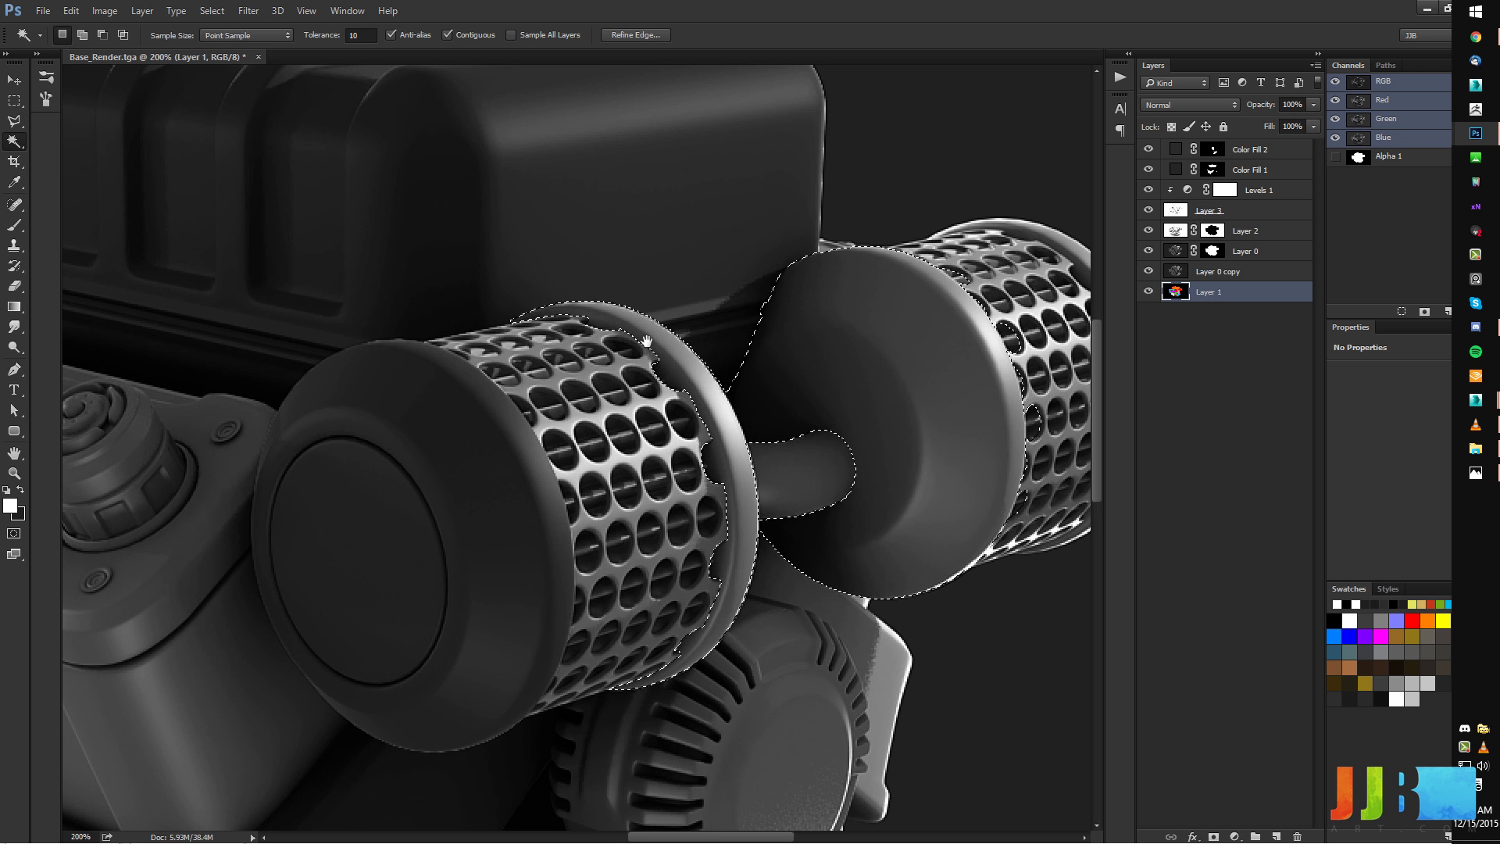
pyautogui.keyDown('ctrl'); pyautogui.keyDown('alt'); pyautogui.click(647, 342); pyautogui.keyUp('alt'); pyautogui.keyUp('ctrl')
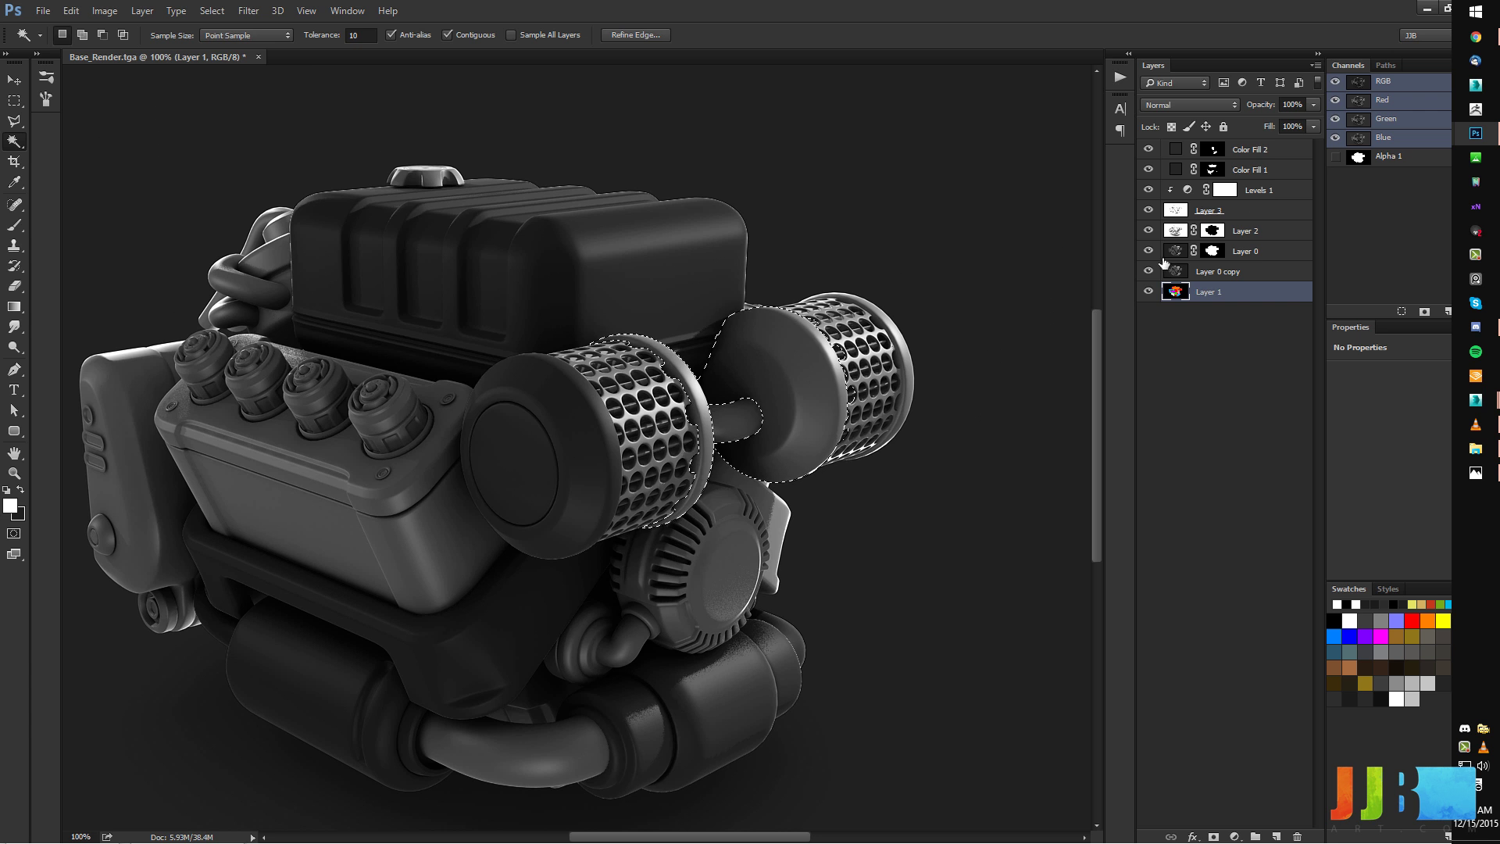
pyautogui.click(1211, 152)
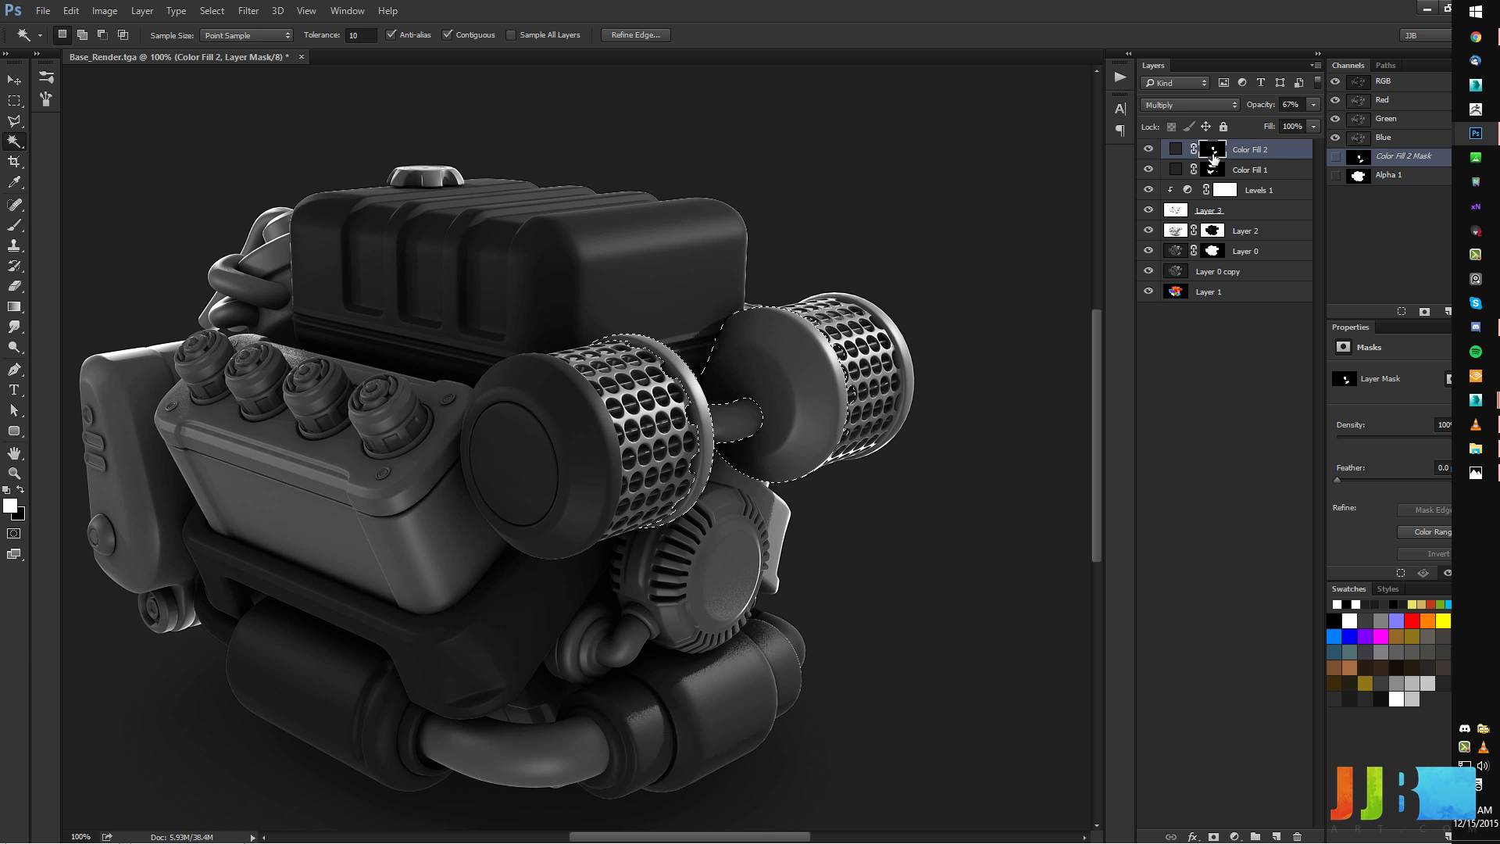
pyautogui.press('x')
pyautogui.press('x')
pyautogui.hotkey('alt', 'BackSpace')
pyautogui.hotkey('ctrl', 'd')
# Select the rear filter's outer rim from Layer 1's ID colours and add it to the Color Fill 2 mask.
pyautogui.click(1211, 292)
pyautogui.click(903, 357)
pyautogui.click(1253, 153)
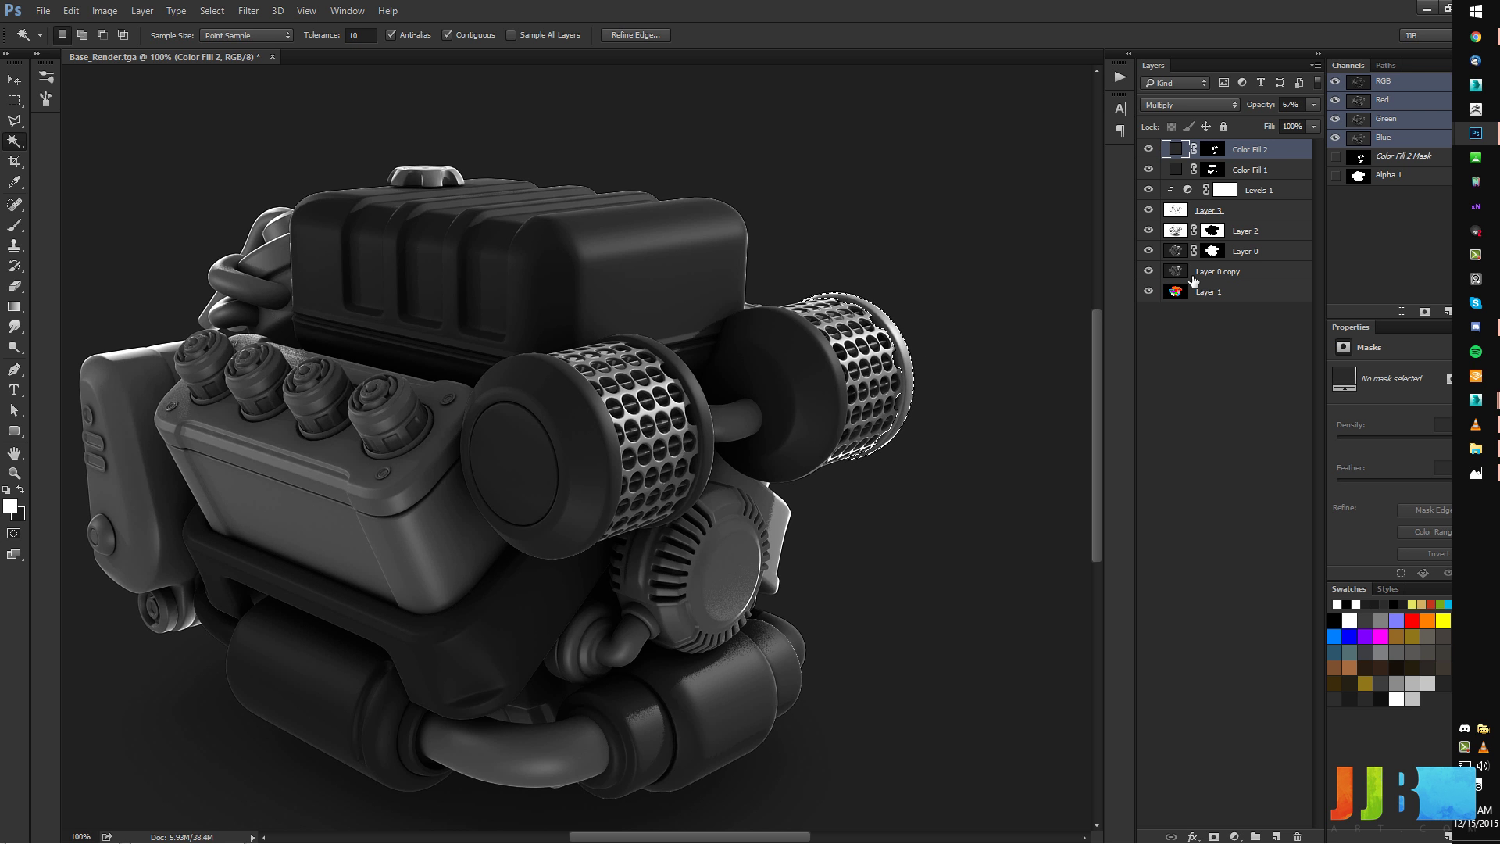
pyautogui.click(1214, 152)
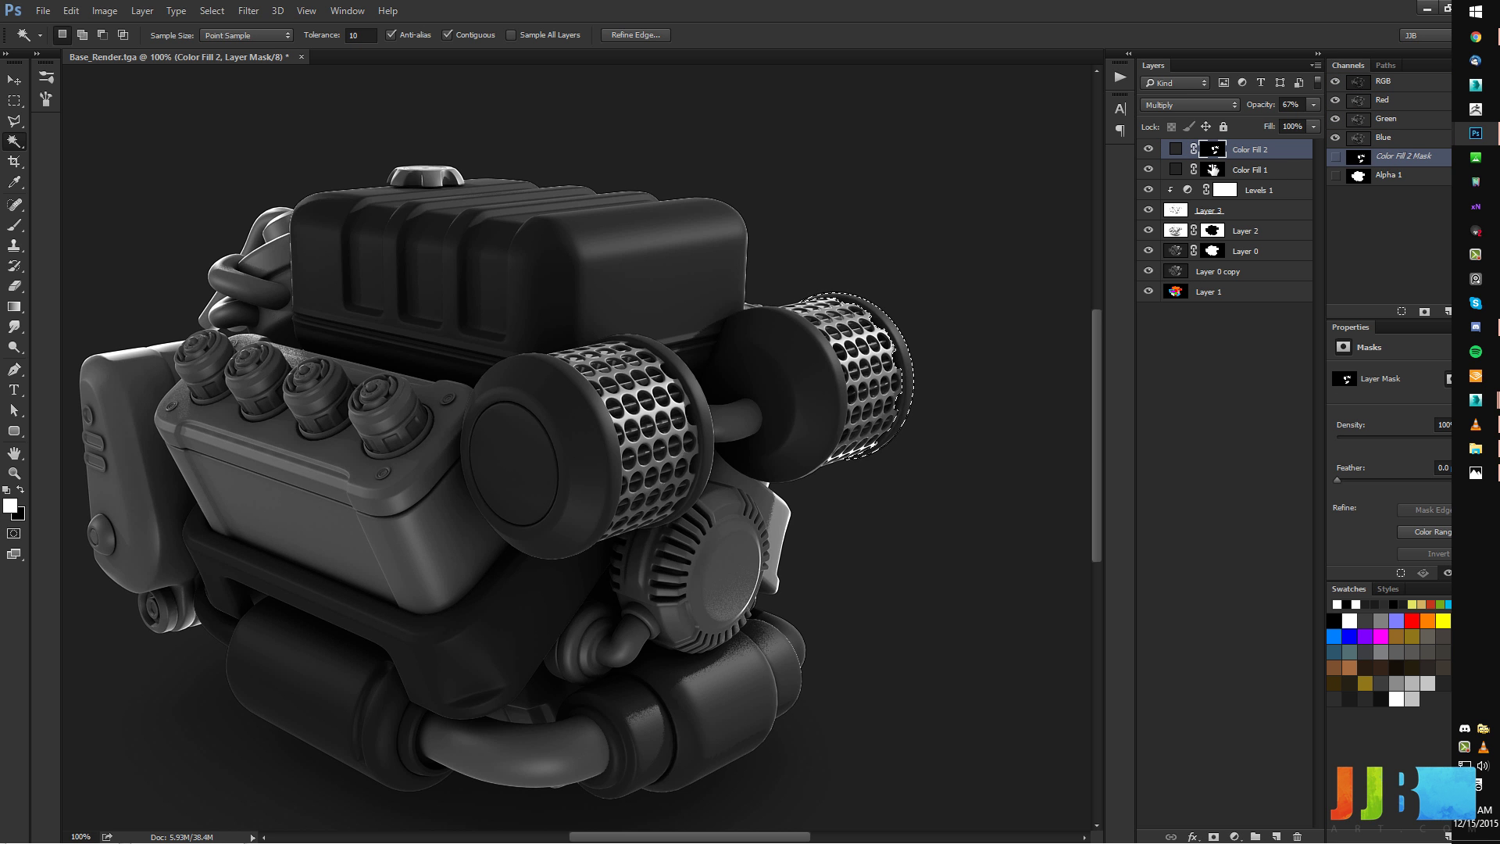
pyautogui.hotkey('ctrl', 'd')
pyautogui.keyDown('ctrl'); pyautogui.moveTo(598, 556); pyautogui.dragTo(581, 521); pyautogui.keyUp('ctrl')
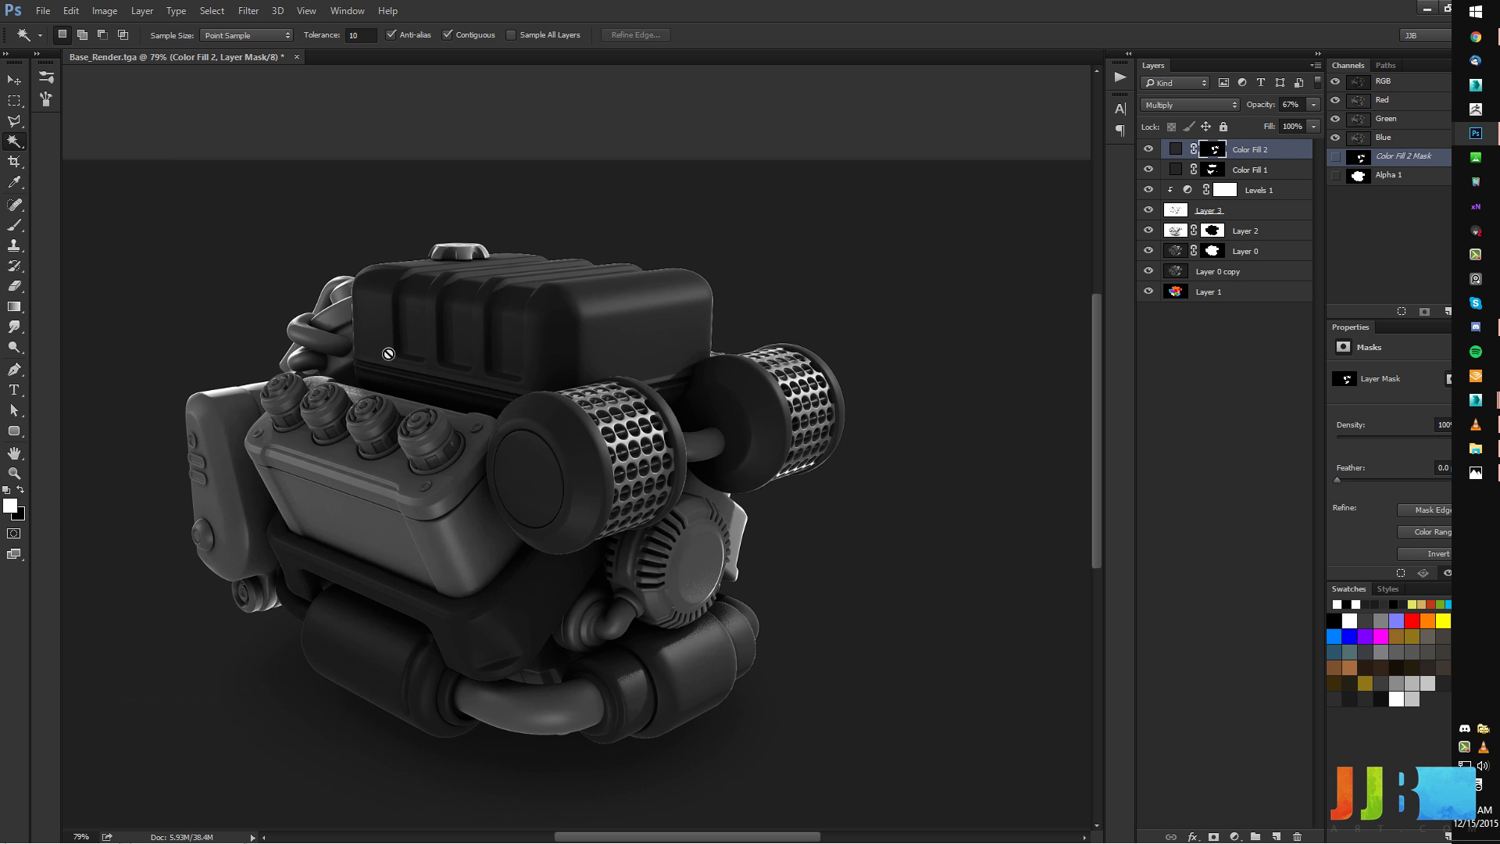
pyautogui.click(14, 100)
pyautogui.click(86, 113)
pyautogui.keyDown('ctrl'); pyautogui.moveTo(486, 472); pyautogui.dragTo(600, 407); pyautogui.keyUp('ctrl')
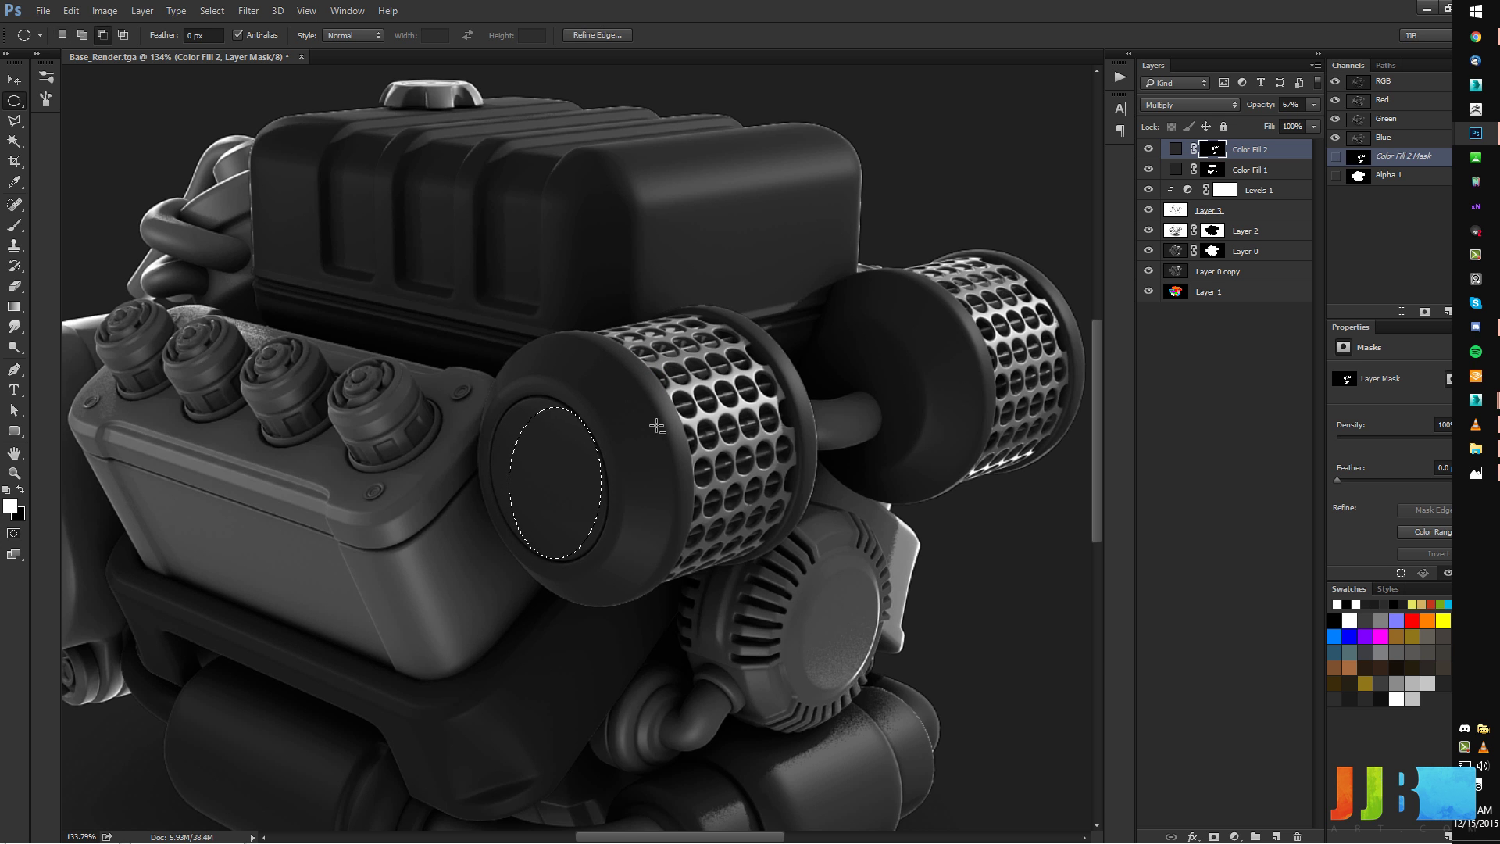
pyautogui.click(1213, 169)
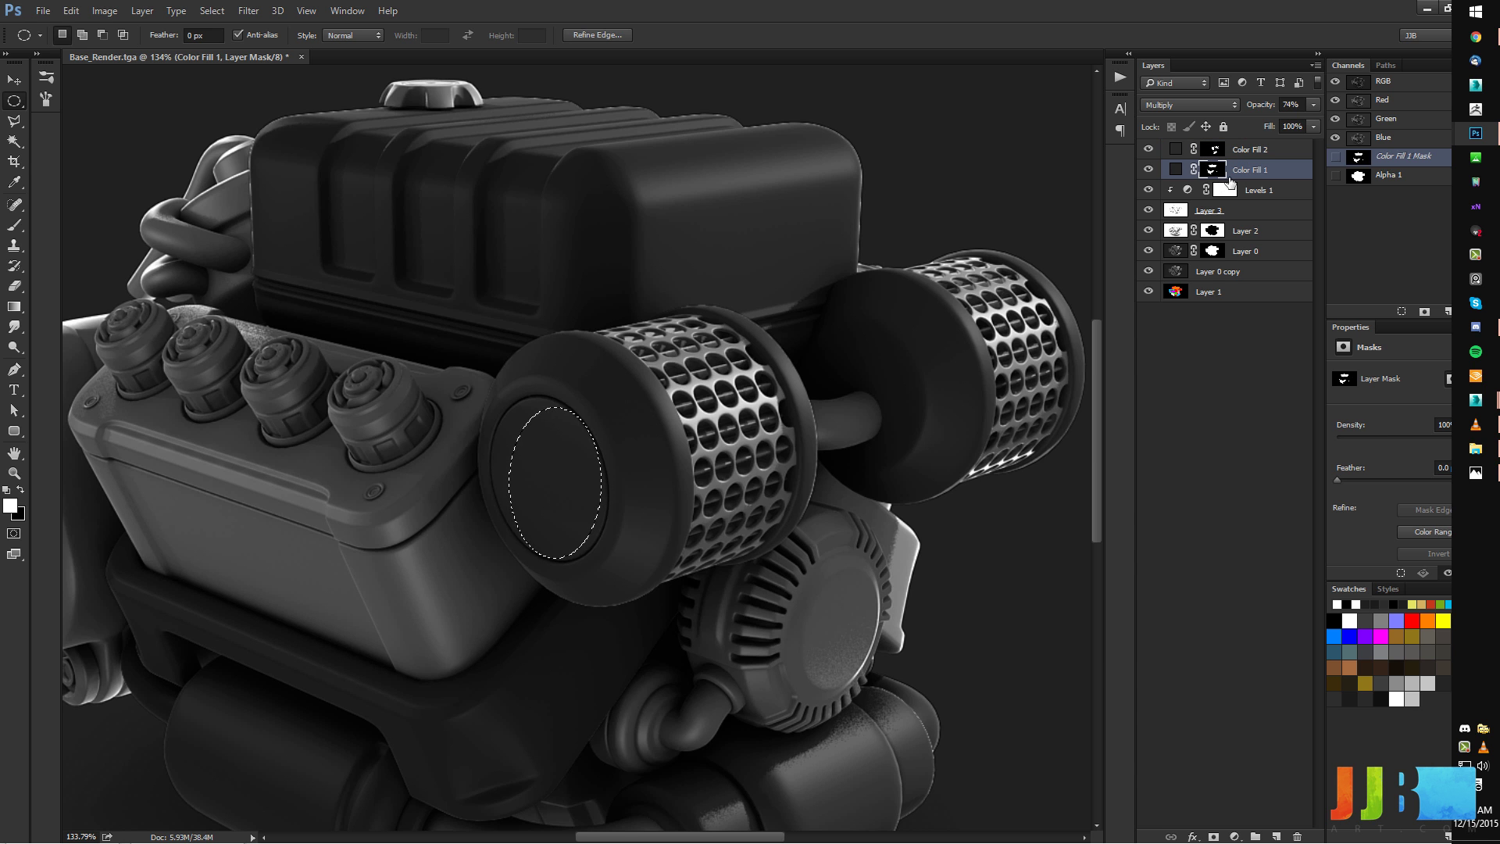
pyautogui.hotkey('ctrl', 'd')
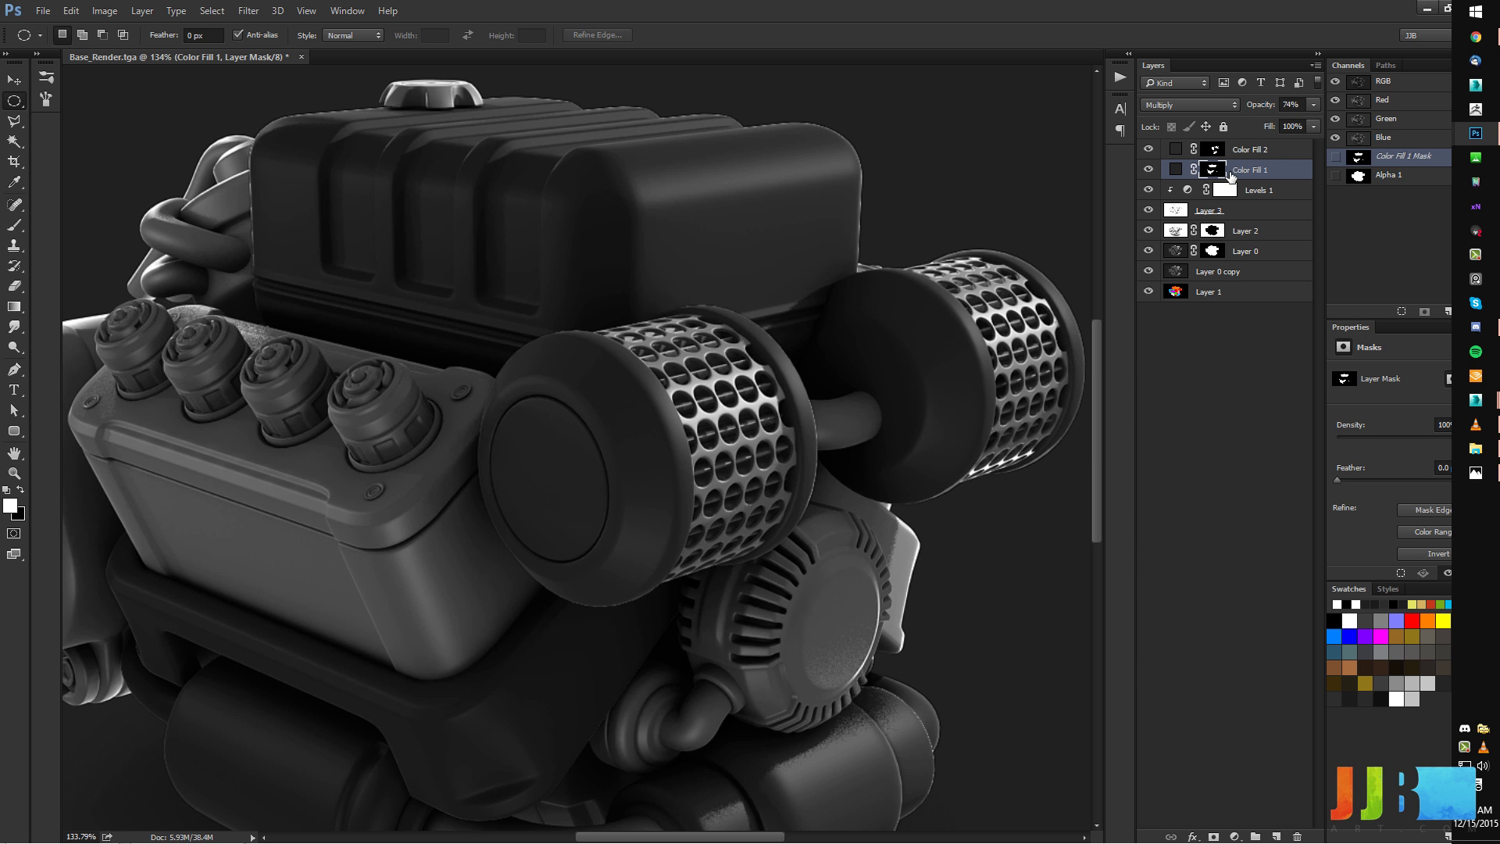
pyautogui.rightClick(566, 490)
pyautogui.press('Escape')
pyautogui.rightClick(476, 433)
pyautogui.press('Escape')
# Choose the hard round 80 px brush preset and reduce its size to fit the front filter cap's central disc.
pyautogui.press('b')
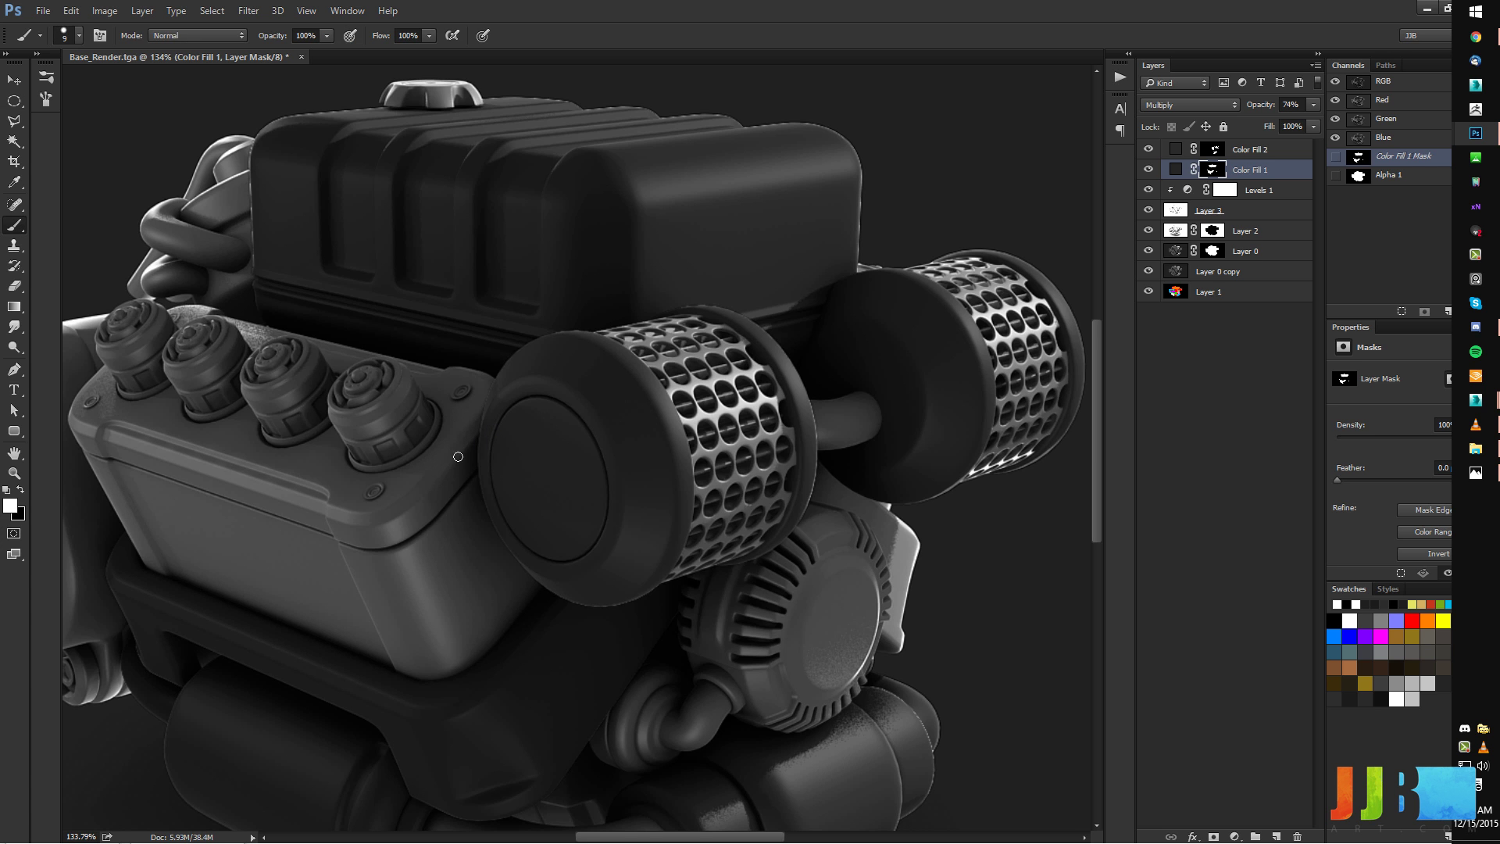
pyautogui.rightClick(457, 459)
pyautogui.moveTo(837, 719); pyautogui.dragTo(837, 344)
pyautogui.click(756, 351)
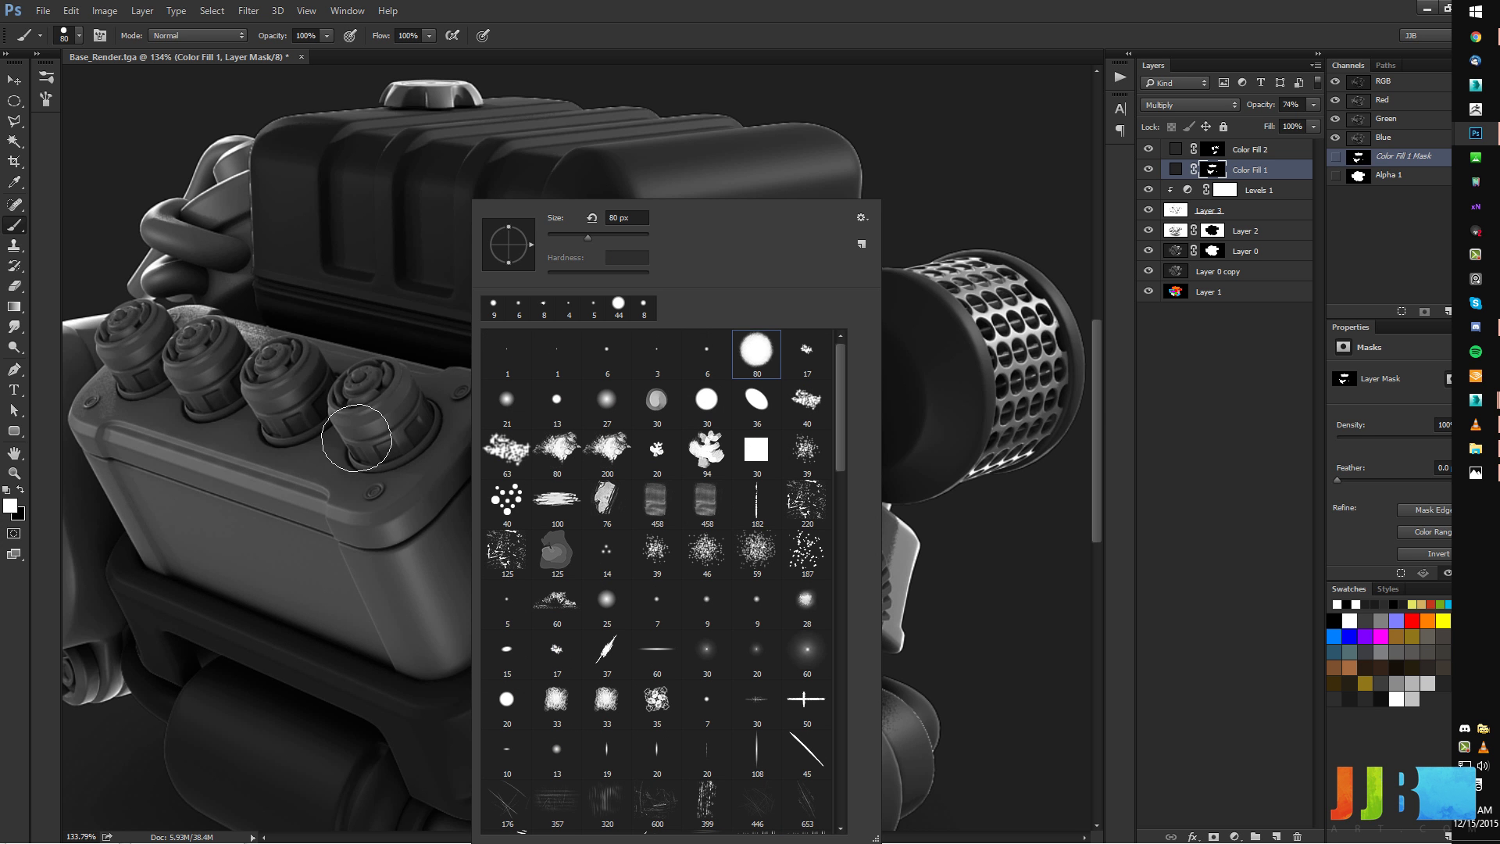
pyautogui.press('Escape')
pyautogui.moveTo(546, 452)
pyautogui.keyDown('alt'); pyautogui.mouseDown(button='right')
pyautogui.moveTo(531, 452)
pyautogui.moveTo(533, 436)
pyautogui.mouseUp(button='right'); pyautogui.keyUp('alt')
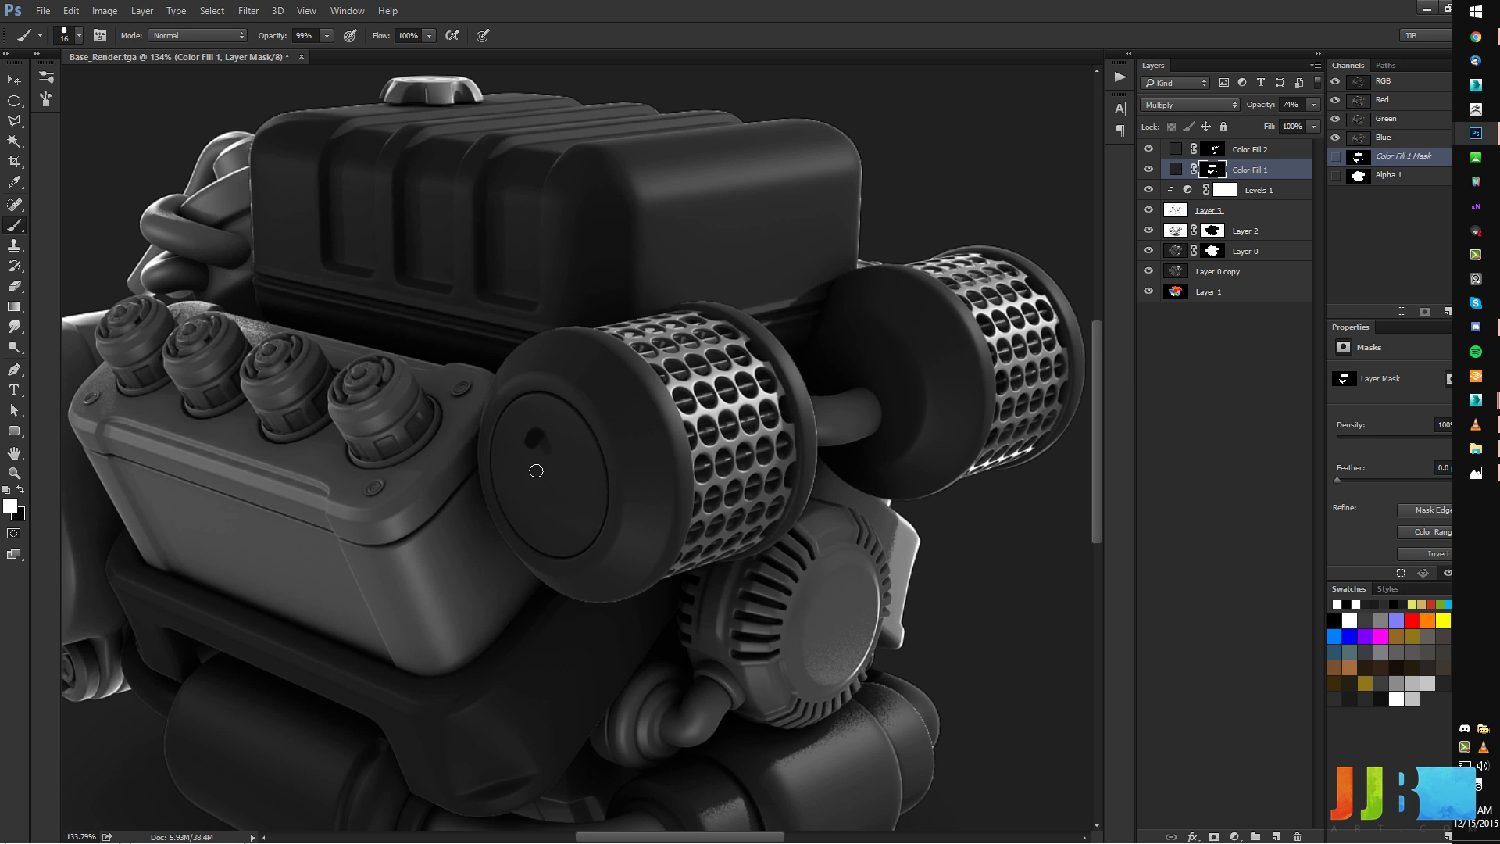
# Paint the central disc of the front filter cap black in the Color Fill 2 mask to remove its dark tint.
pyautogui.press('x')
pyautogui.hotkey('alt', ']')
pyautogui.moveTo(553, 473)
pyautogui.mouseDown()
pyautogui.moveTo(544, 430)
pyautogui.moveTo(514, 488)
pyautogui.moveTo(506, 430)
pyautogui.moveTo(583, 426)
pyautogui.moveTo(502, 362)
pyautogui.mouseUp()
pyautogui.hotkey('ctrl', 'z')
pyautogui.moveTo(447, 280)
pyautogui.mouseDown()
pyautogui.moveTo(403, 317)
pyautogui.moveTo(380, 385)
pyautogui.moveTo(395, 535)
pyautogui.moveTo(425, 563)
pyautogui.moveTo(389, 517)
pyautogui.mouseUp()
pyautogui.moveTo(459, 599)
pyautogui.mouseDown()
pyautogui.moveTo(502, 649)
pyautogui.moveTo(472, 649)
pyautogui.moveTo(465, 626)
pyautogui.moveTo(484, 651)
pyautogui.moveTo(536, 651)
pyautogui.moveTo(522, 660)
pyautogui.moveTo(588, 642)
pyautogui.moveTo(626, 600)
pyautogui.moveTo(643, 500)
pyautogui.mouseUp()
pyautogui.moveTo(612, 372); pyautogui.dragTo(643, 466)
pyautogui.moveTo(549, 302)
pyautogui.mouseDown()
pyautogui.moveTo(607, 370)
pyautogui.moveTo(569, 317)
pyautogui.moveTo(504, 286)
pyautogui.moveTo(425, 288)
pyautogui.moveTo(516, 274)
pyautogui.moveTo(429, 365)
pyautogui.moveTo(445, 382)
pyautogui.moveTo(470, 331)
pyautogui.moveTo(489, 358)
pyautogui.moveTo(489, 428)
pyautogui.mouseUp()
pyautogui.keyDown('alt'); pyautogui.moveTo(498, 394); pyautogui.dragTo(559, 339, button='right'); pyautogui.keyUp('alt')
pyautogui.moveTo(547, 376)
pyautogui.mouseDown()
pyautogui.moveTo(515, 338)
pyautogui.moveTo(583, 549)
pyautogui.moveTo(472, 536)
pyautogui.moveTo(529, 355)
pyautogui.moveTo(563, 378)
pyautogui.mouseUp()
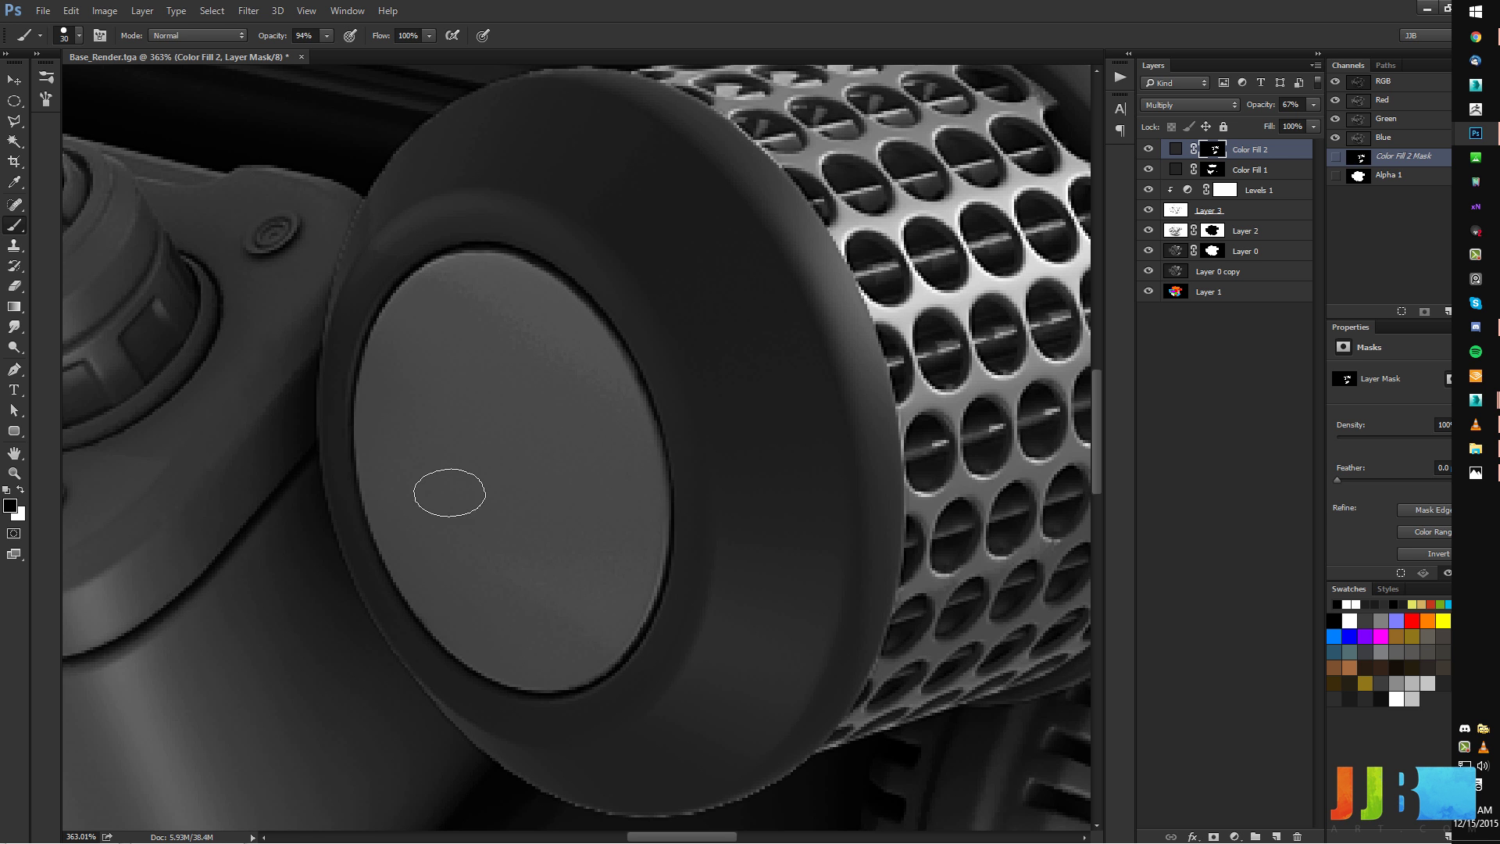
pyautogui.moveTo(635, 536)
pyautogui.keyDown('alt'); pyautogui.mouseDown()
pyautogui.moveTo(526, 555)
pyautogui.moveTo(877, 335)
pyautogui.mouseUp(); pyautogui.keyUp('alt')
pyautogui.moveTo(798, 283); pyautogui.dragTo(692, 378)
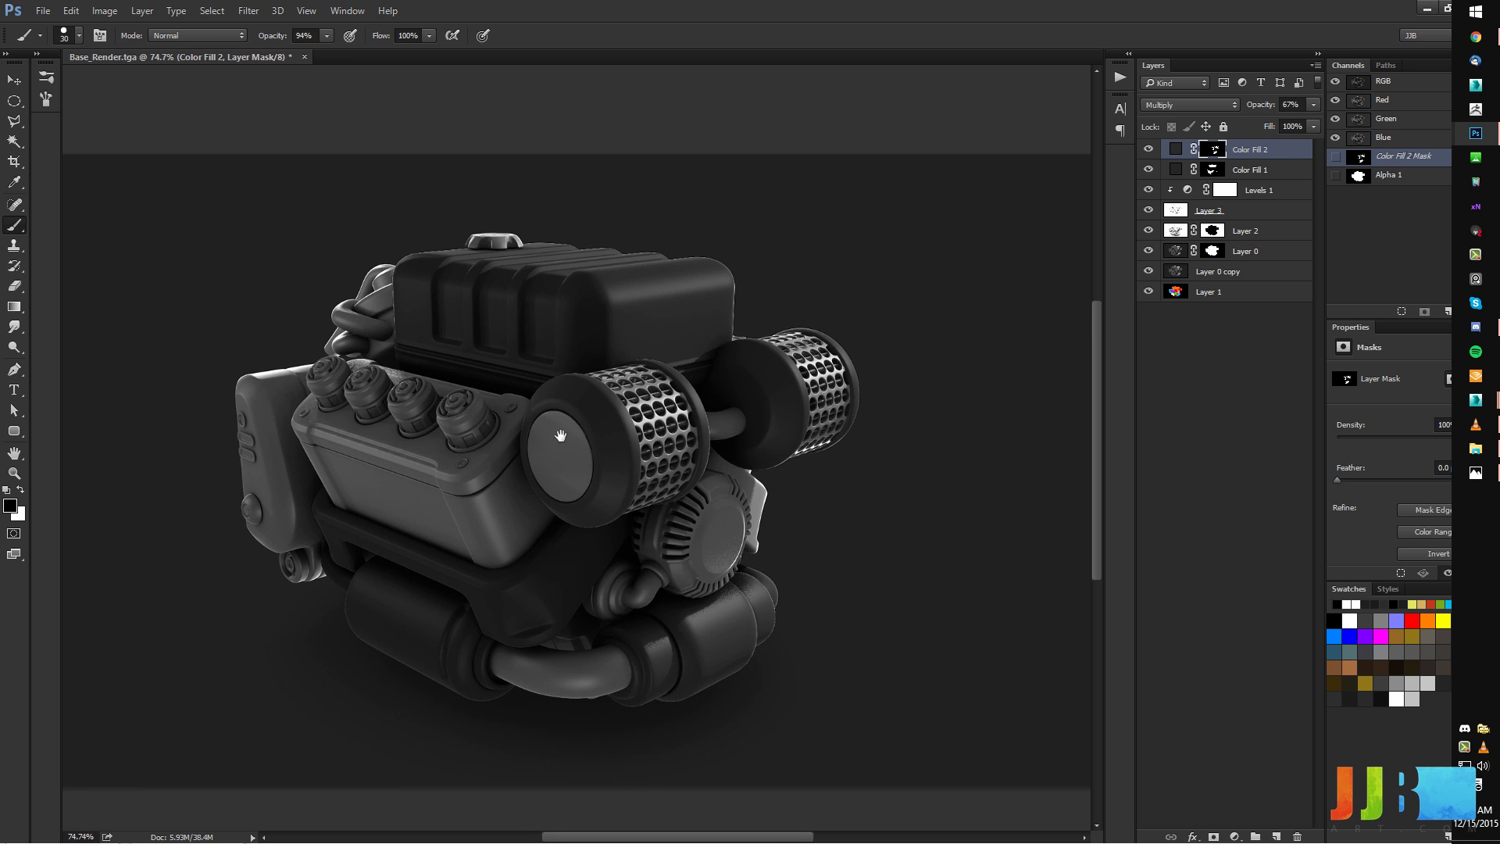
# Select the lower engine block's ID region on Layer 1 and remove it from the Color Fill 1 mask.
pyautogui.moveTo(518, 451); pyautogui.dragTo(636, 400)
pyautogui.moveTo(567, 452); pyautogui.dragTo(660, 540)
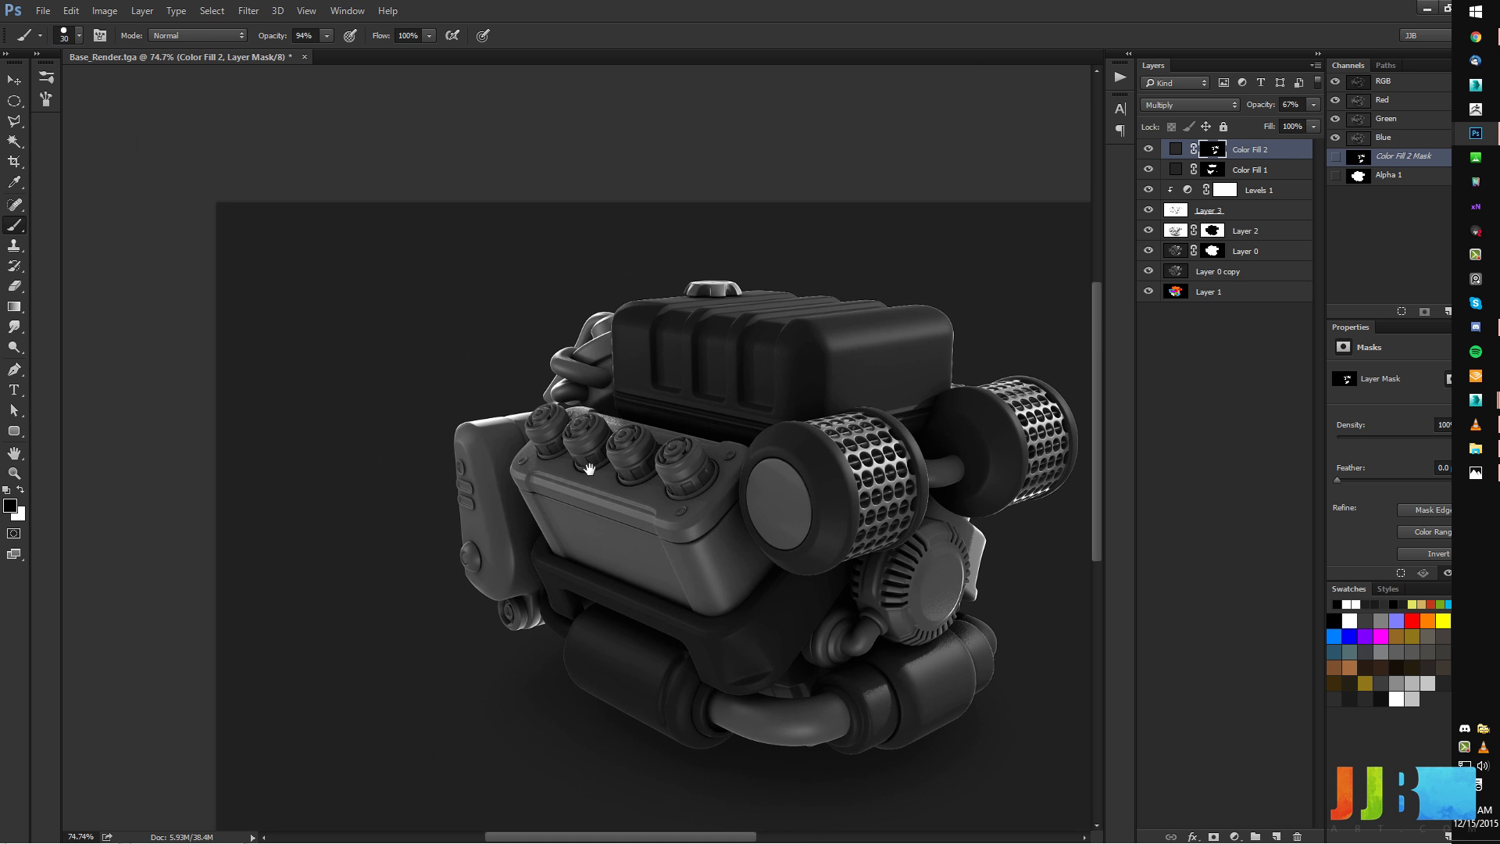
pyautogui.moveTo(611, 471); pyautogui.dragTo(664, 454)
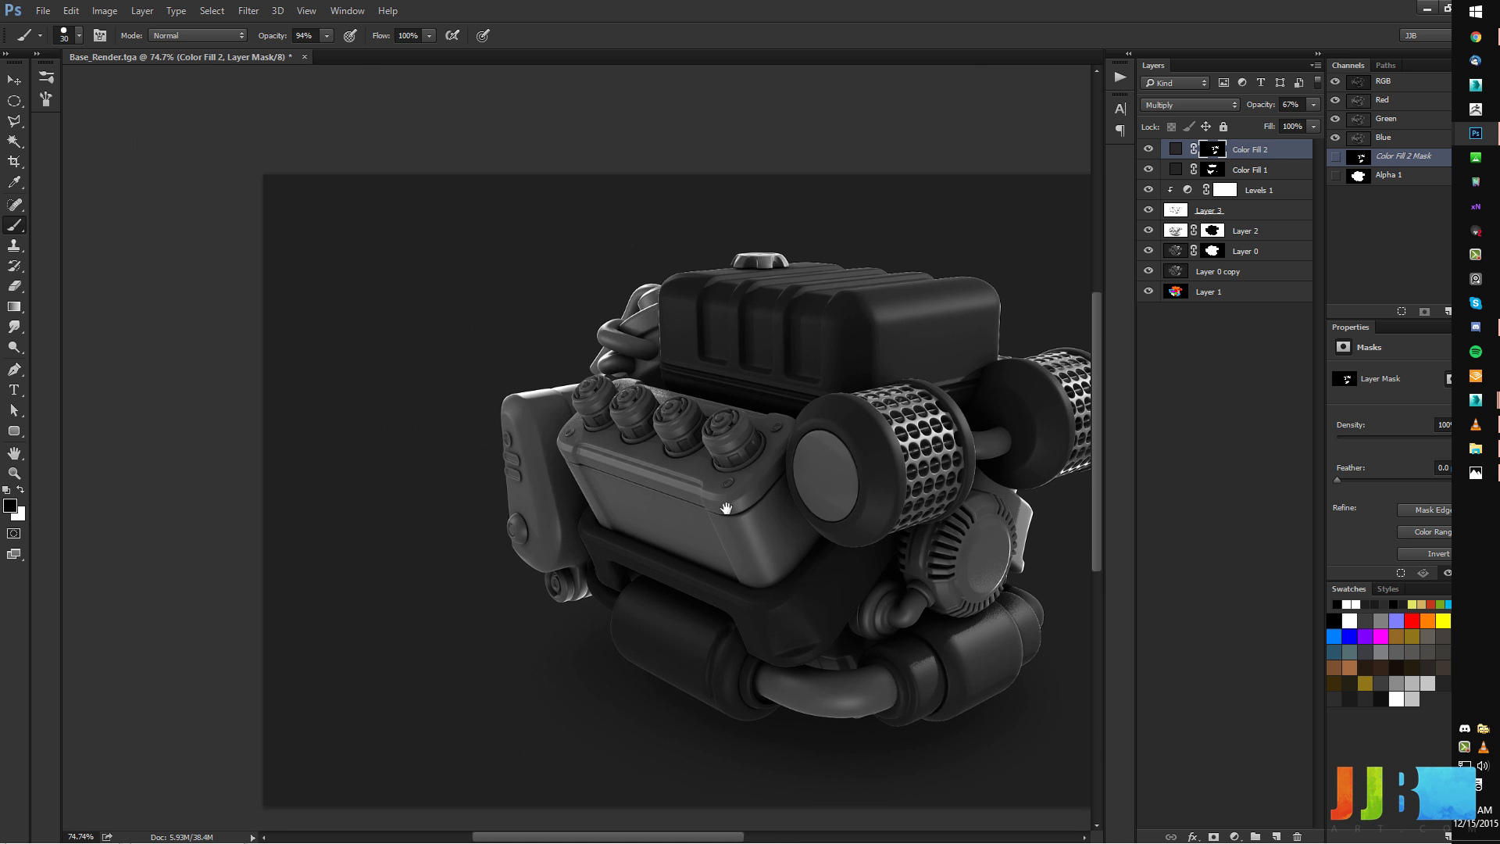
pyautogui.click(1213, 169)
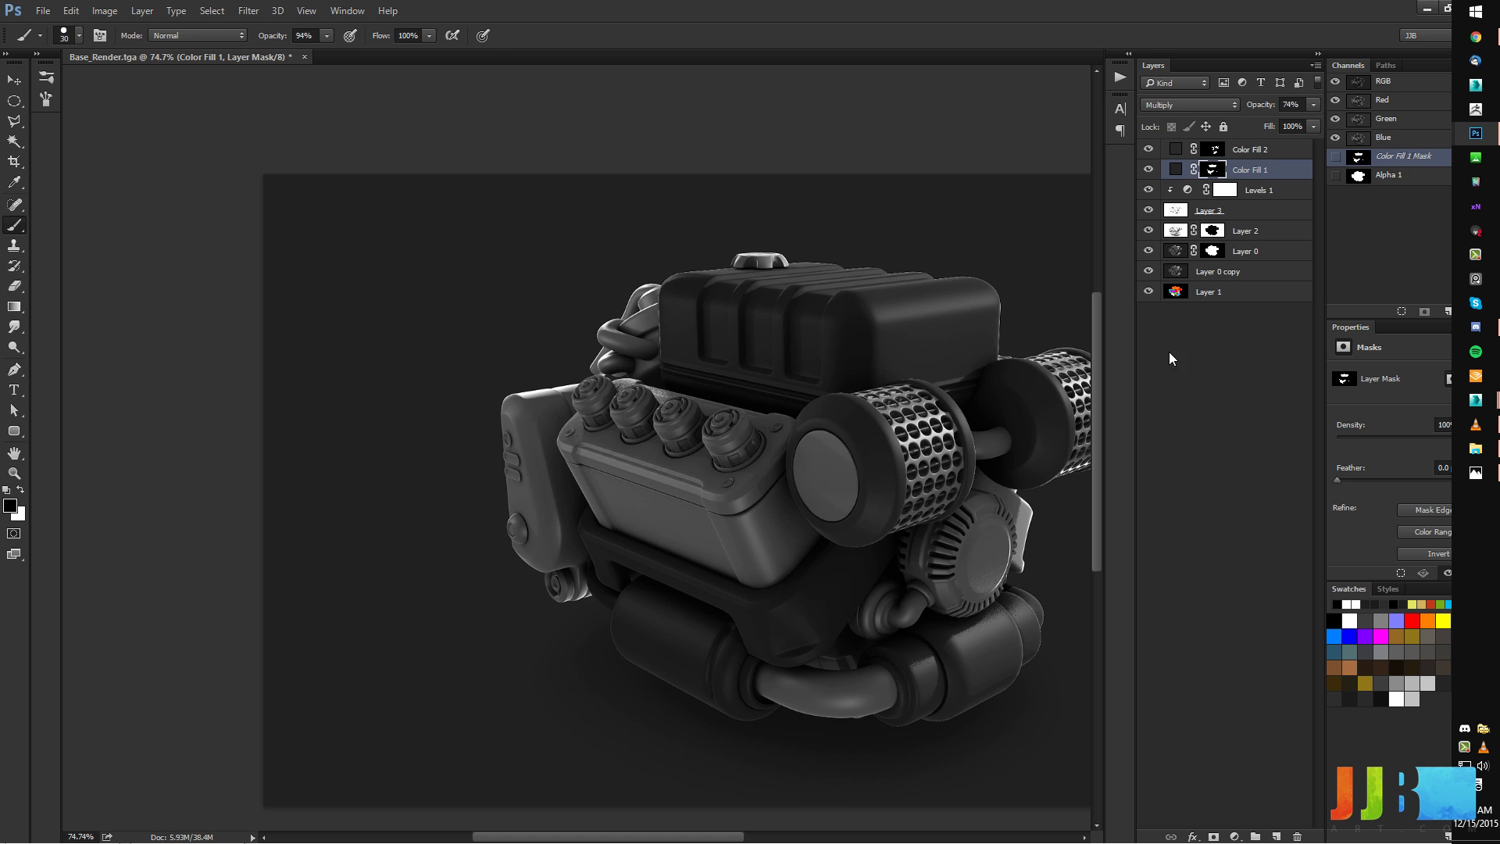
pyautogui.click(1207, 292)
pyautogui.press('w')
pyautogui.click(890, 561)
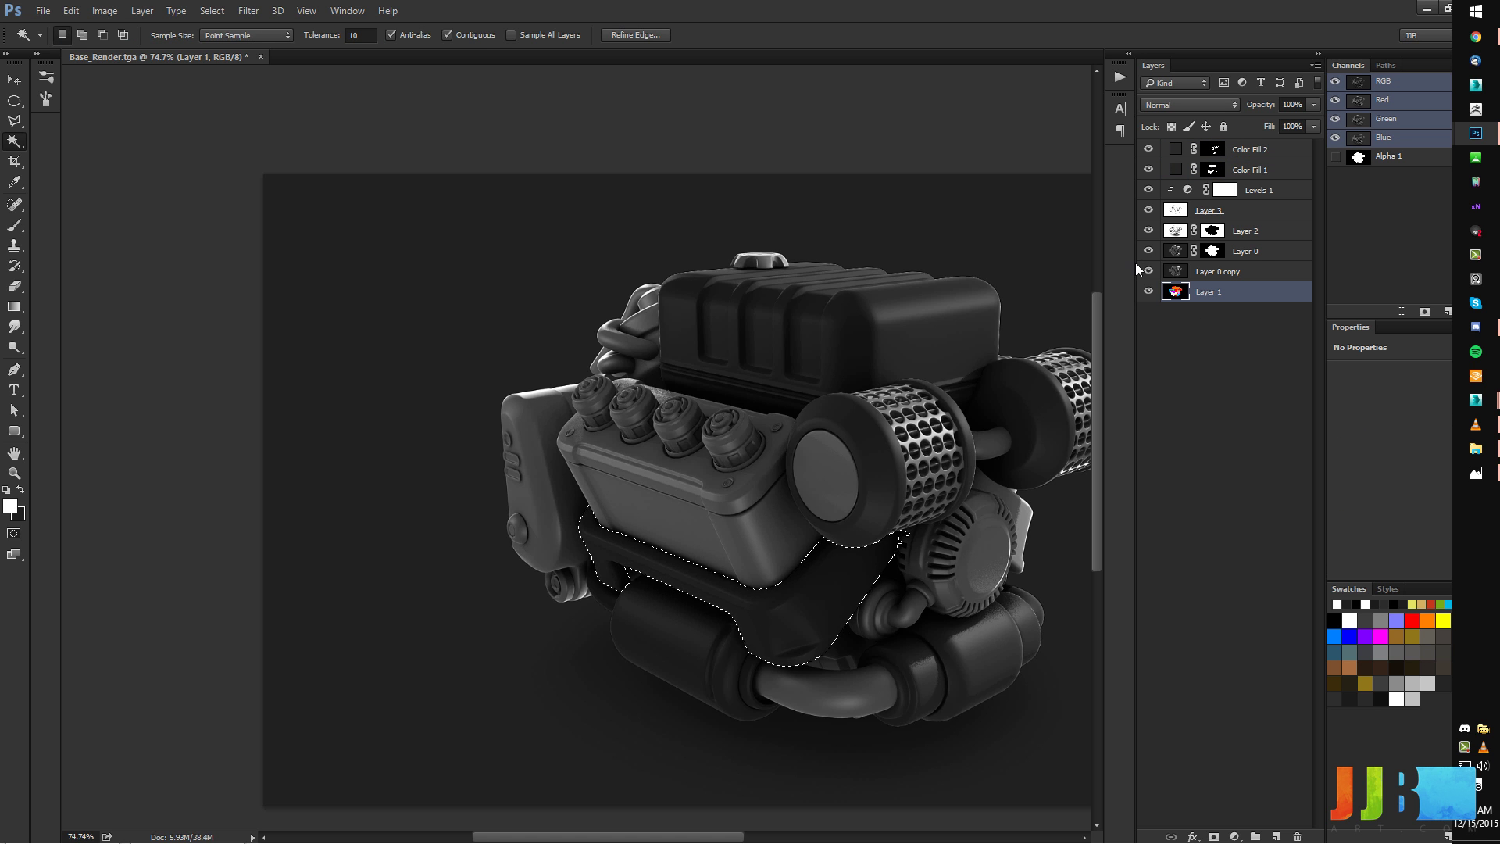
pyautogui.click(1246, 171)
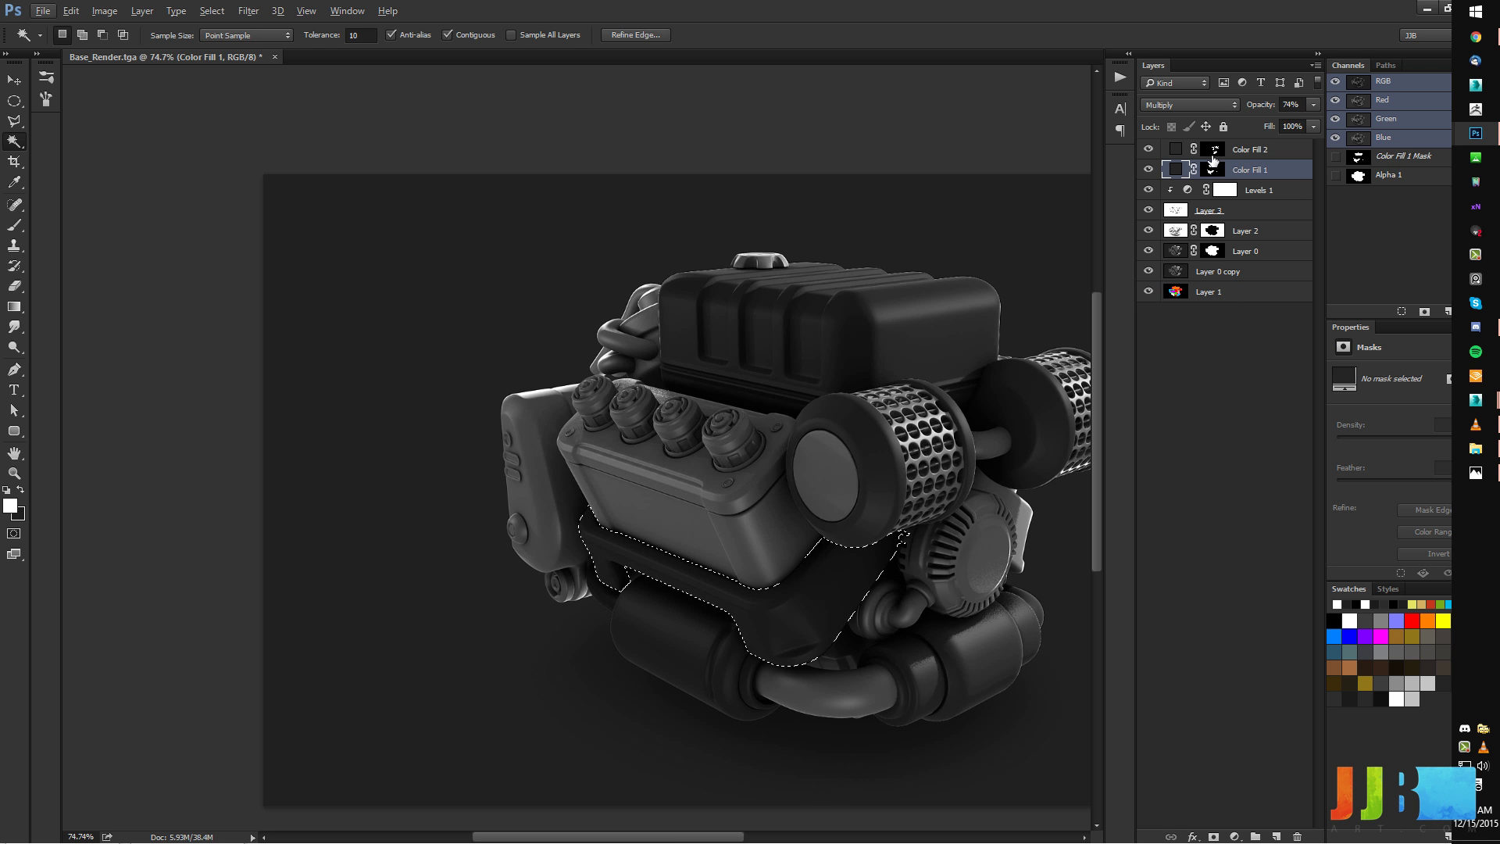
pyautogui.click(1217, 171)
pyautogui.hotkey('alt', 'BackSpace')
pyautogui.hotkey('ctrl', 'd')
pyautogui.moveTo(804, 414); pyautogui.dragTo(709, 422)
pyautogui.keyDown('alt'); pyautogui.scroll(-1, 724, 445); pyautogui.keyUp('alt')
pyautogui.keyDown('alt'); pyautogui.scroll(-6, 722, 556); pyautogui.keyUp('alt')
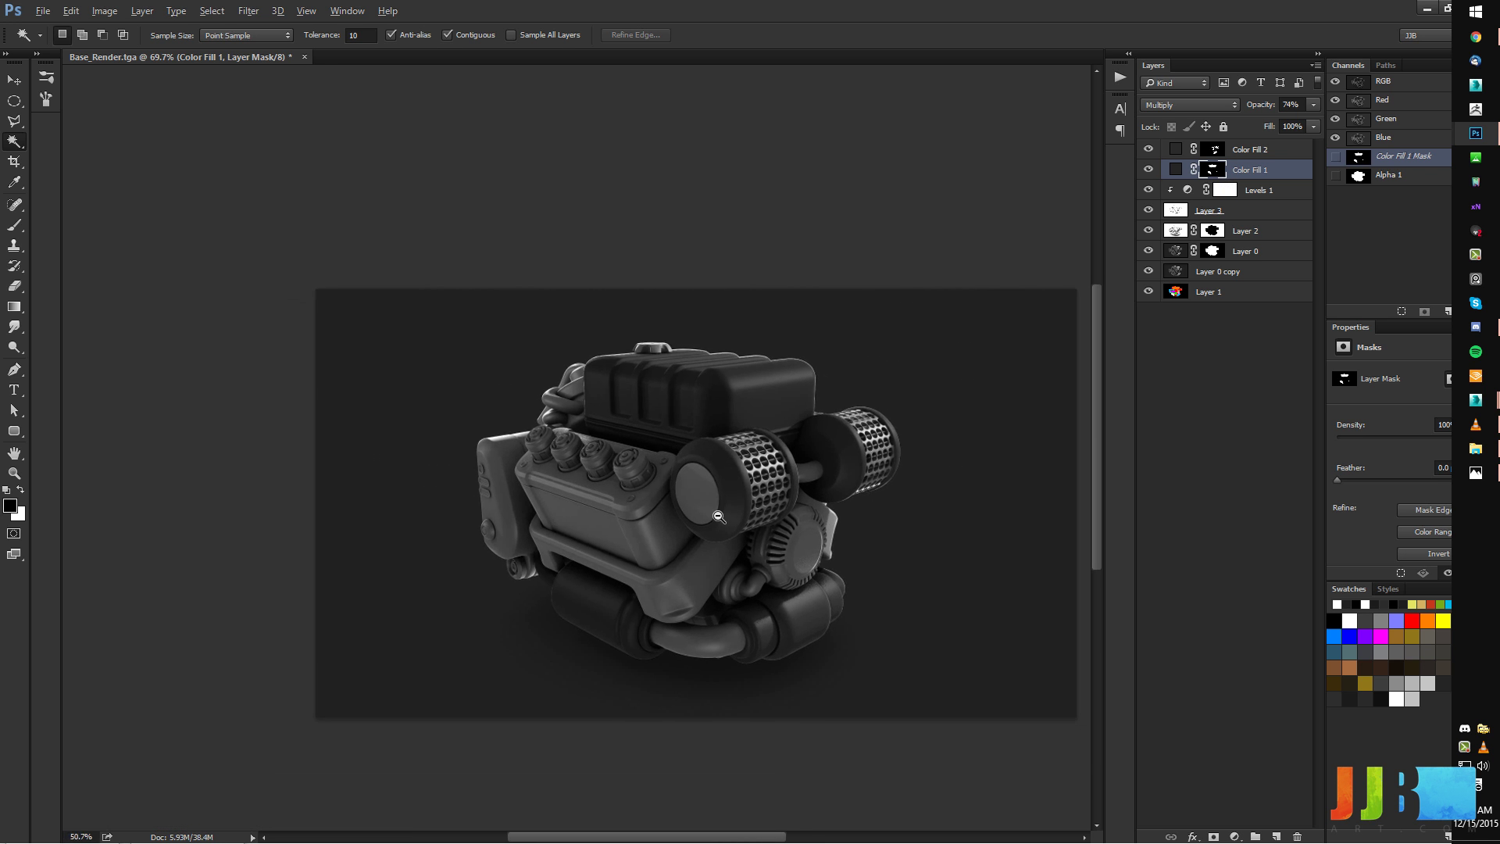
pyautogui.keyDown('ctrl'); pyautogui.moveTo(687, 534); pyautogui.dragTo(725, 520); pyautogui.keyUp('ctrl')
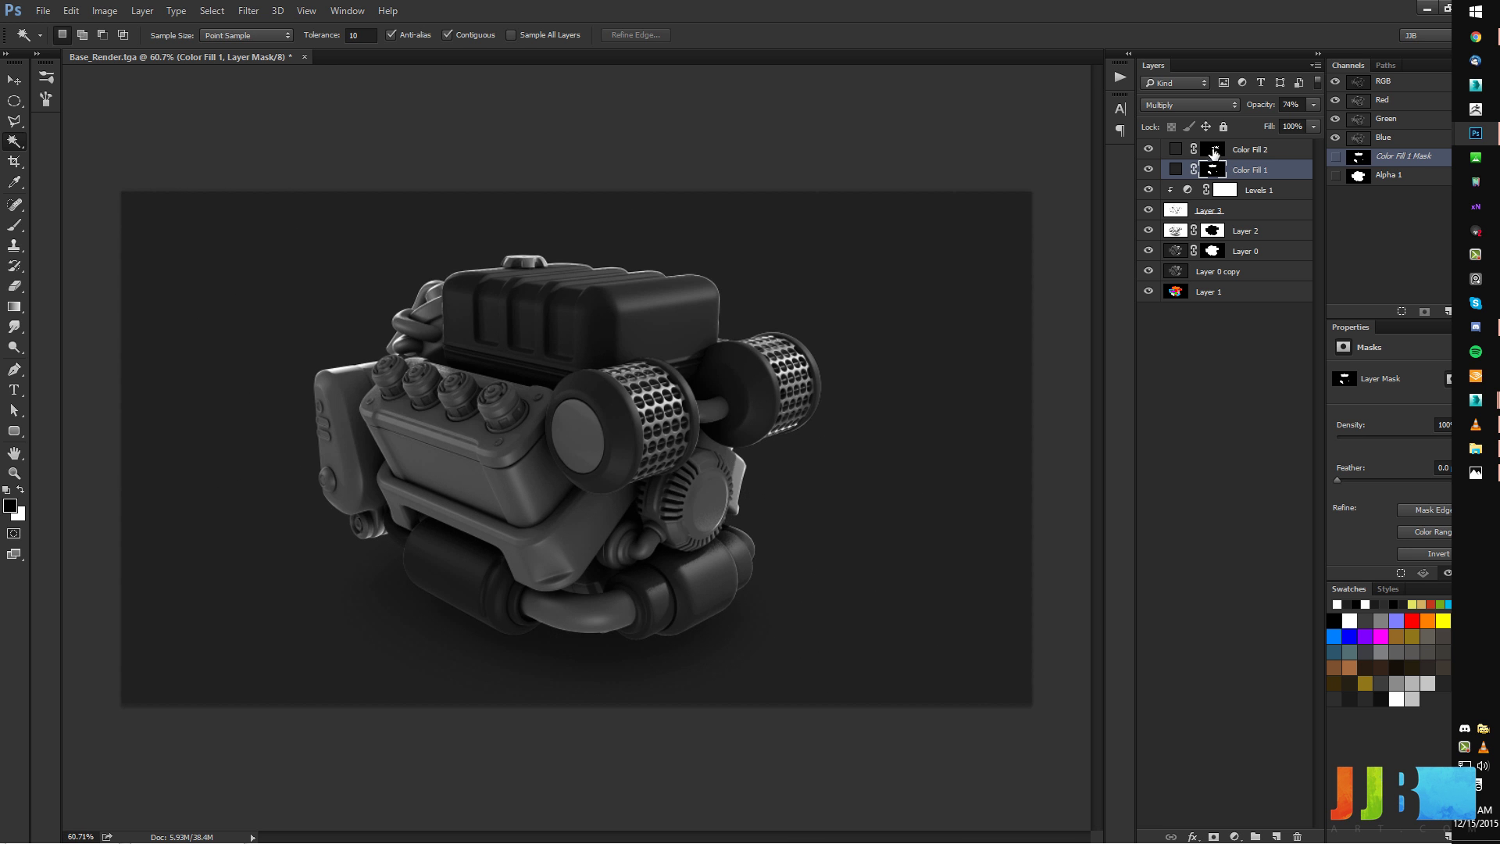
# Select the side cover's ID region on Layer 1 and add it to the Color Fill 1 mask.
pyautogui.click(1203, 291)
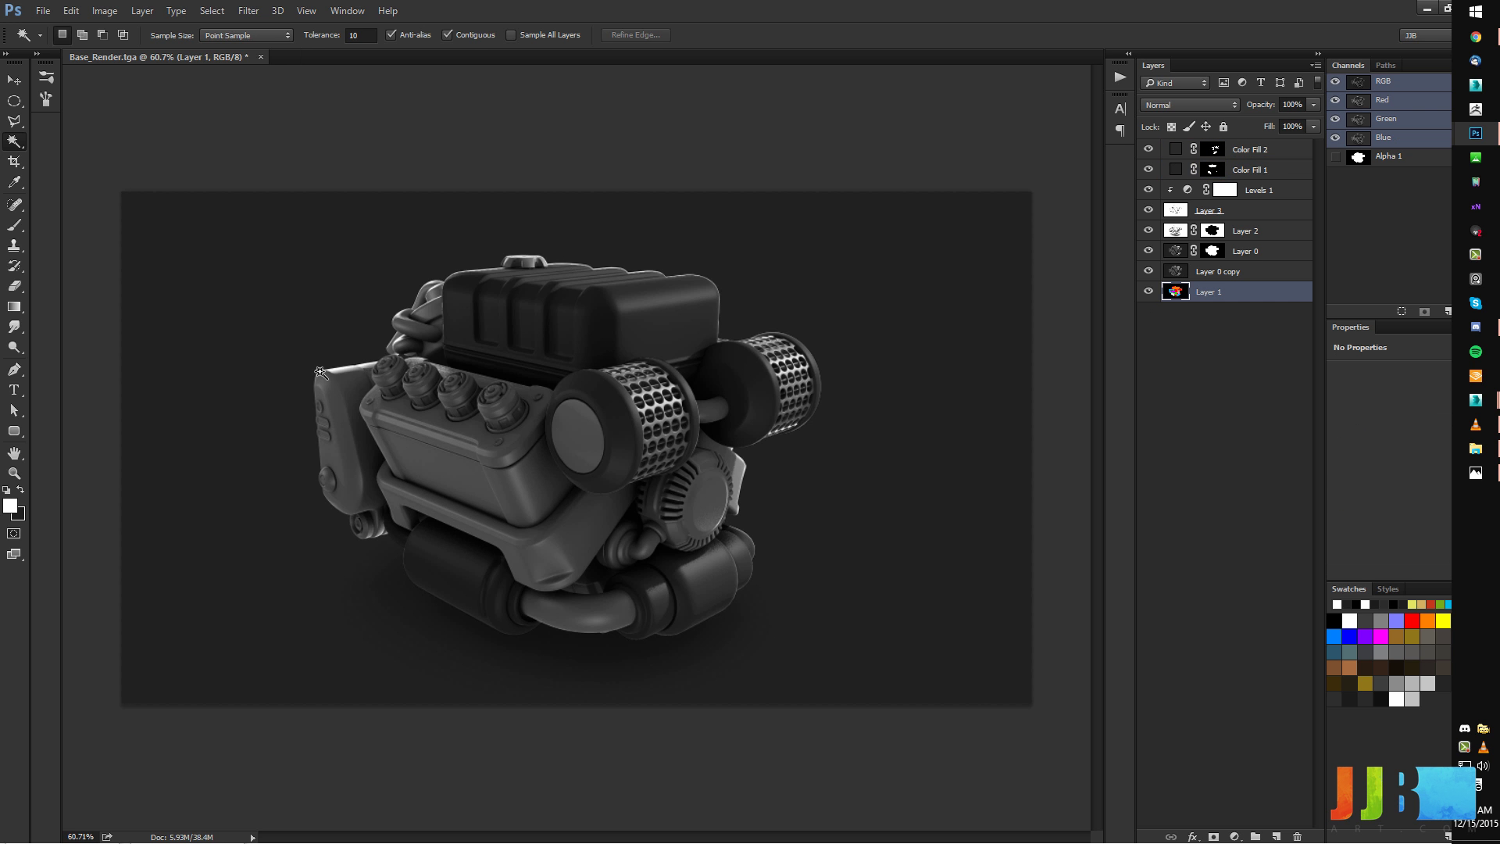
pyautogui.click(348, 394)
pyautogui.keyDown('ctrl'); pyautogui.moveTo(347, 394); pyautogui.dragTo(386, 429); pyautogui.keyUp('ctrl')
pyautogui.keyDown('ctrl'); pyautogui.click(386, 432); pyautogui.keyUp('ctrl')
pyautogui.keyDown('shift'); pyautogui.click(385, 444); pyautogui.keyUp('shift')
pyautogui.keyDown('shift'); pyautogui.click(400, 494); pyautogui.keyUp('shift')
pyautogui.keyDown('shift'); pyautogui.click(408, 537); pyautogui.keyUp('shift')
pyautogui.moveTo(446, 627); pyautogui.dragTo(457, 617)
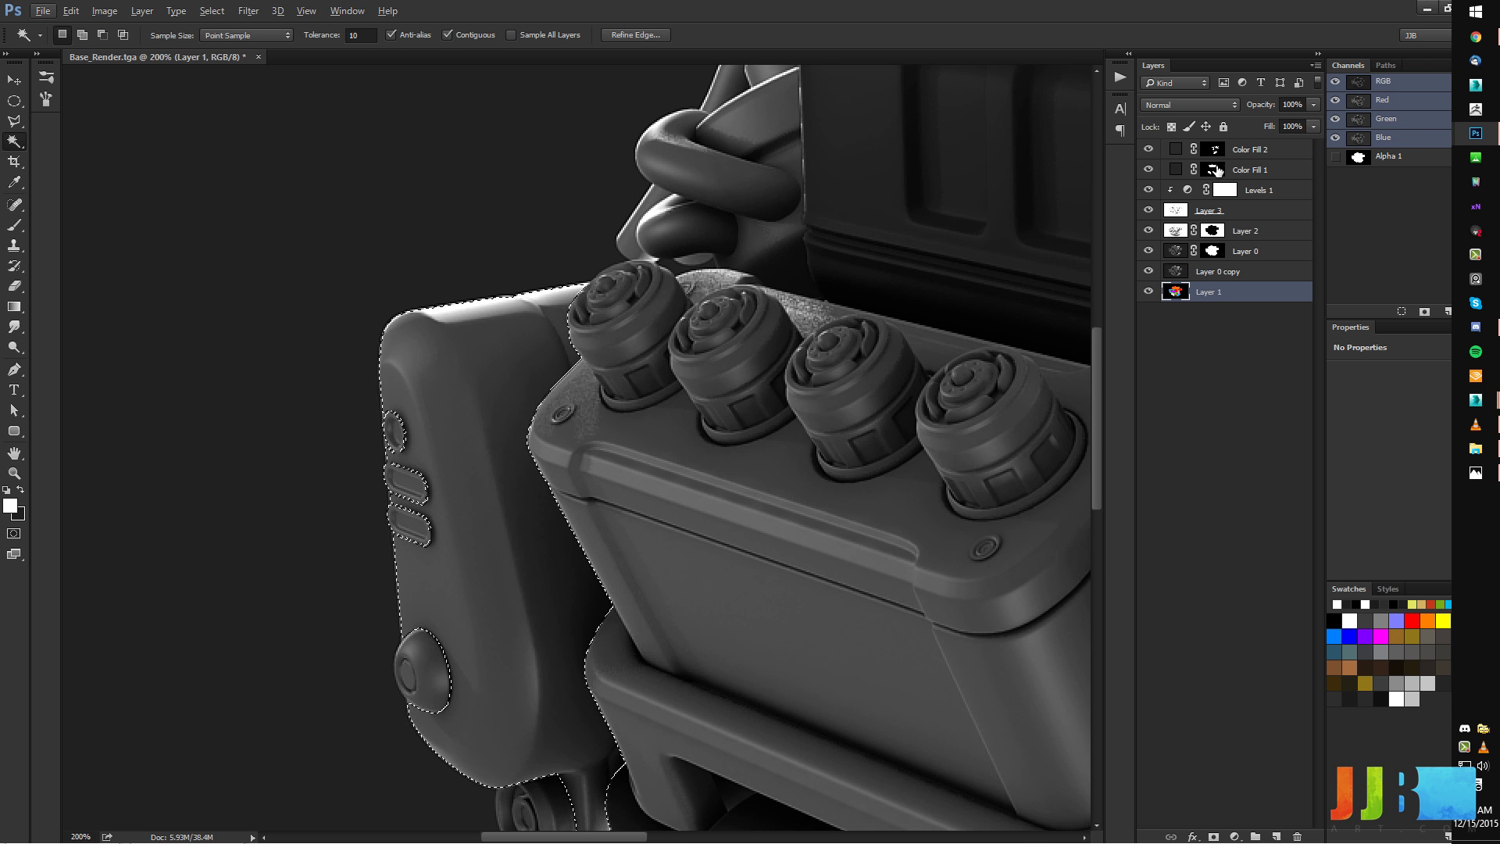
pyautogui.click(1213, 149)
pyautogui.click(1207, 170)
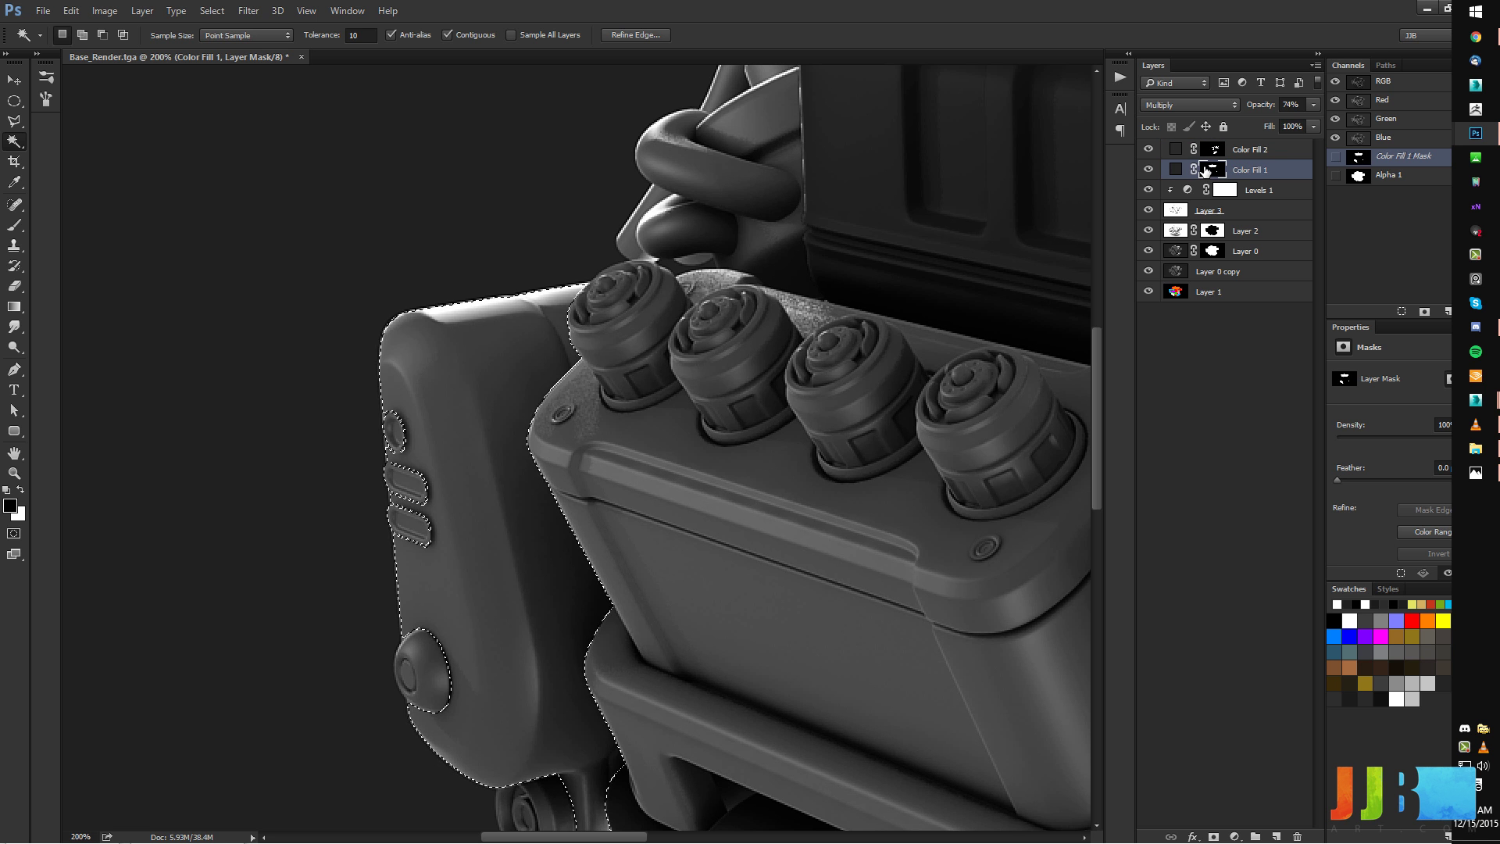
pyautogui.press('x')
pyautogui.hotkey('alt', 'BackSpace')
pyautogui.hotkey('ctrl', 'd')
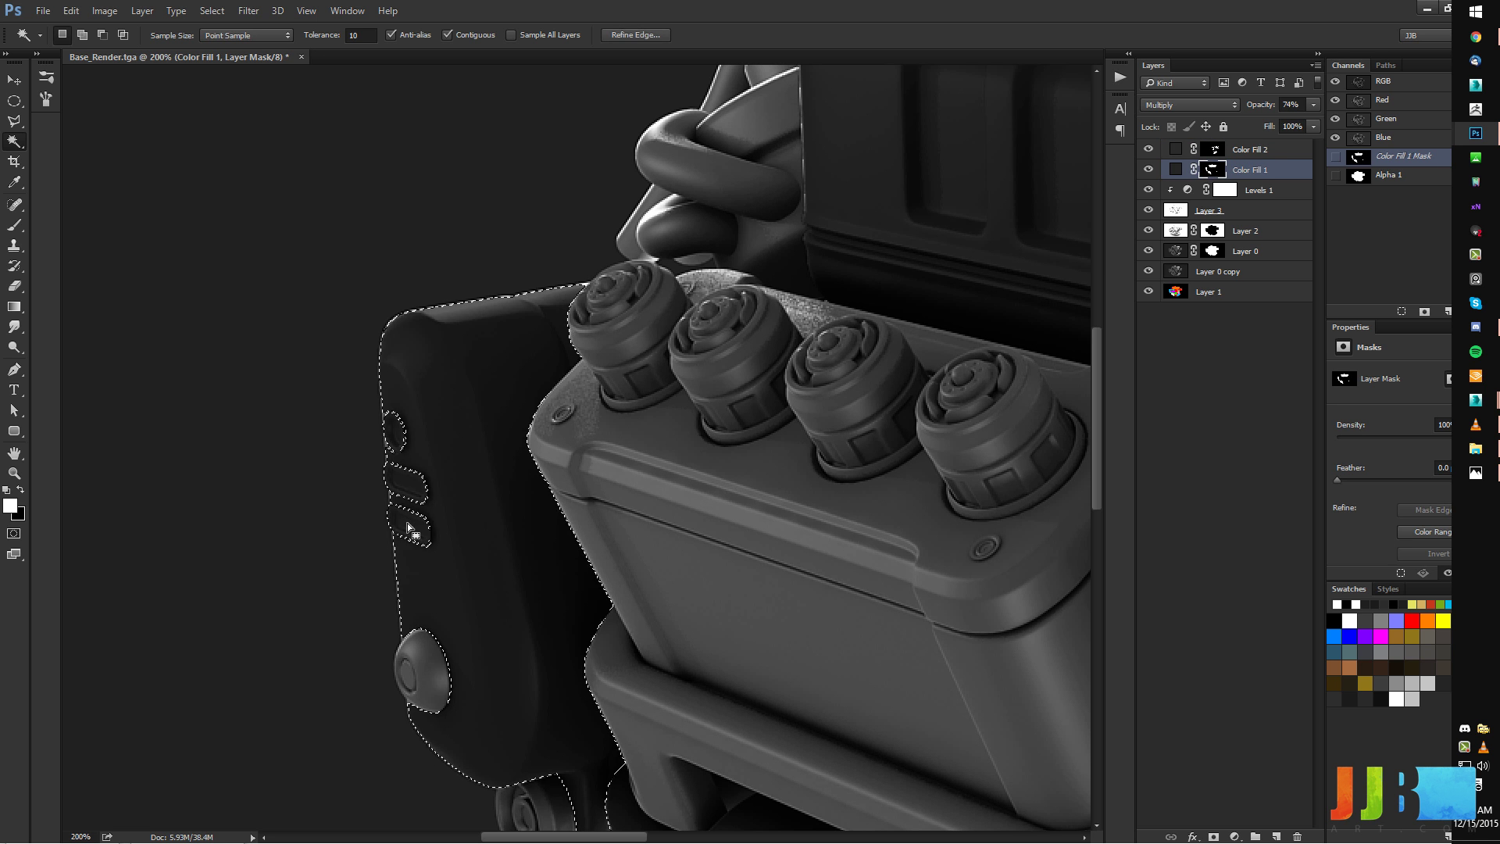
# Reduce the brush to 21 px and paint the side cover's three small recessed details white in the Color Fill 1 mask.
pyautogui.press('b')
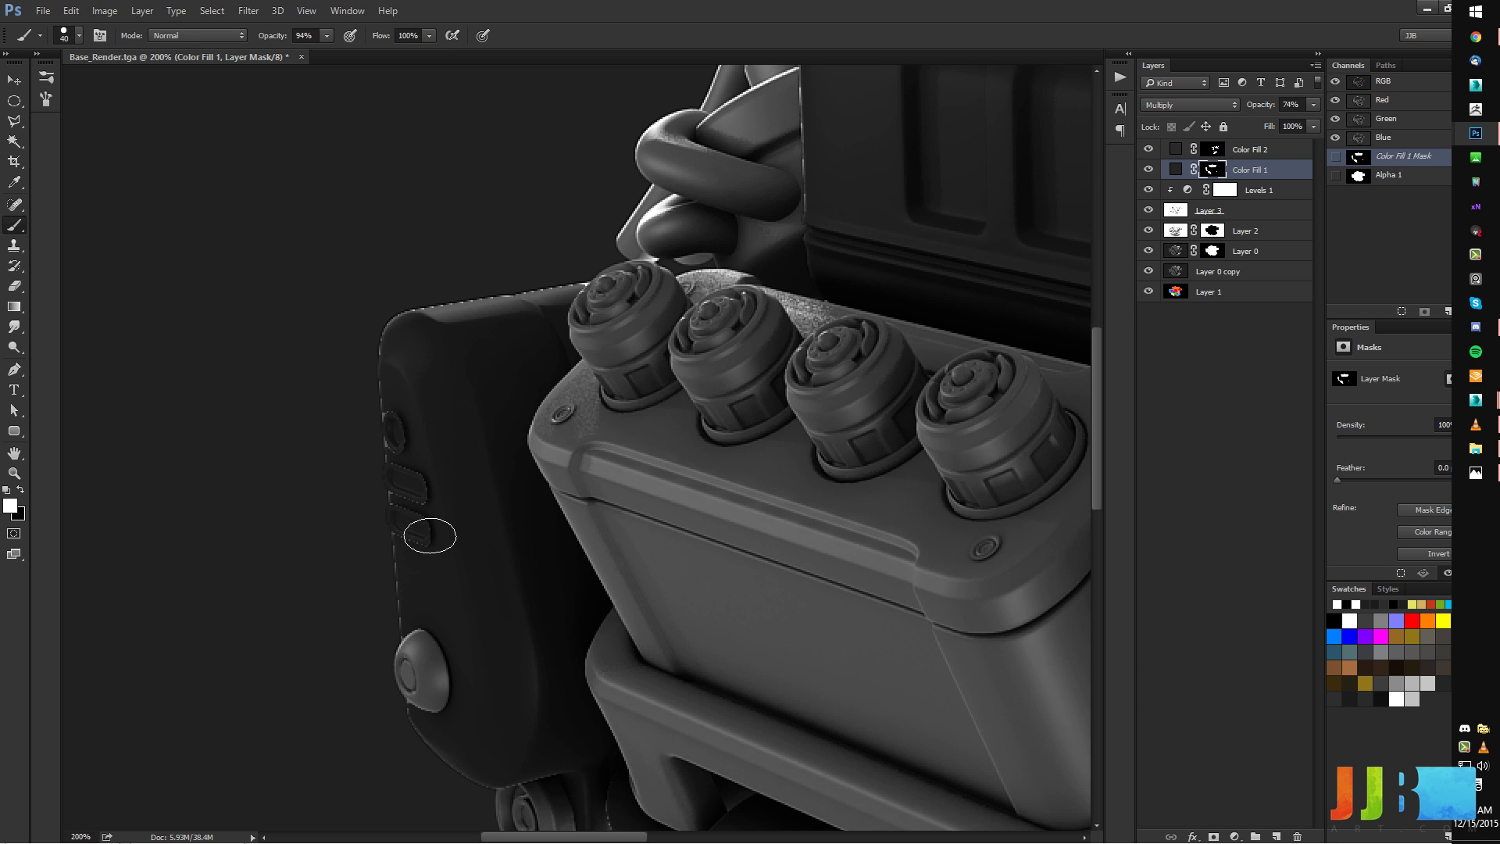
pyautogui.moveTo(426, 524)
pyautogui.keyDown('alt'); pyautogui.mouseDown(button='right')
pyautogui.moveTo(410, 531)
pyautogui.moveTo(414, 506)
pyautogui.mouseUp(button='right'); pyautogui.keyUp('alt')
pyautogui.keyDown('ctrl'); pyautogui.click(396, 383); pyautogui.keyUp('ctrl')
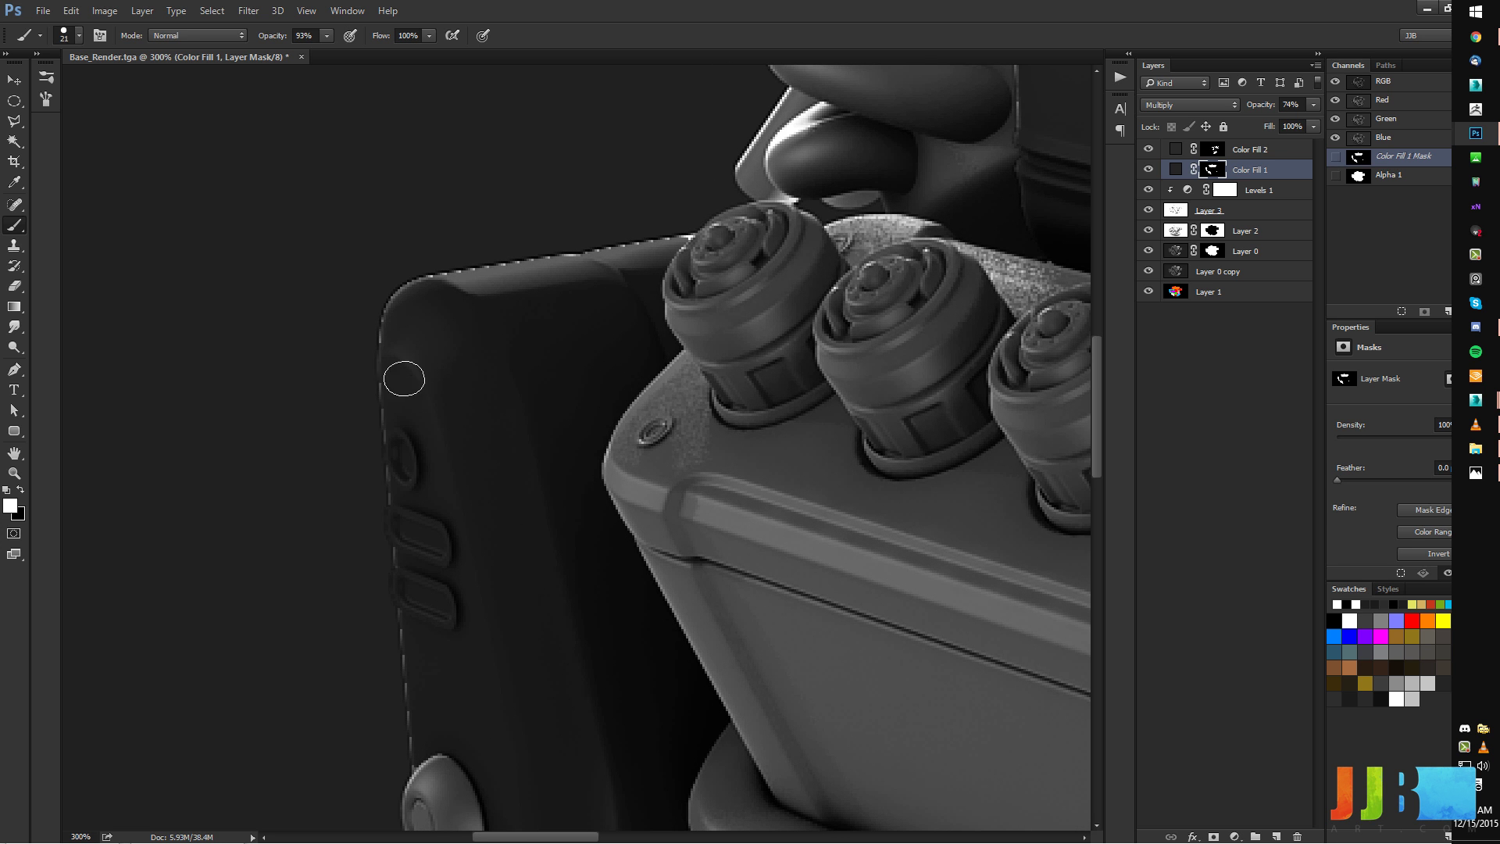
pyautogui.moveTo(430, 639); pyautogui.dragTo(451, 542)
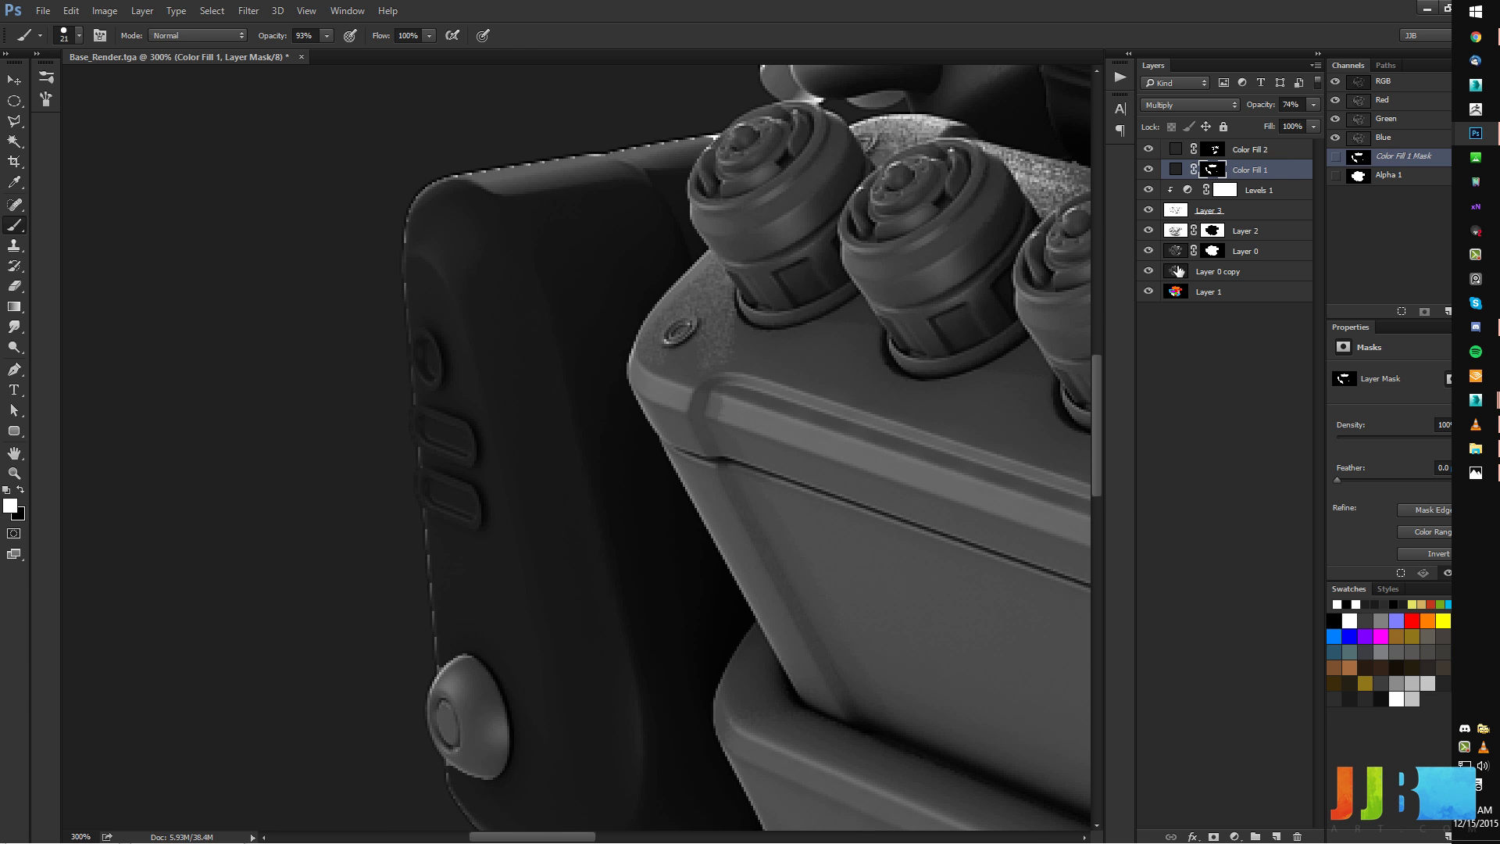
# Isolate Layer 1 to examine the ID colours around the side cover's edges, and restore the other layers' visibility.
pyautogui.keyDown('alt'); pyautogui.click(1148, 291); pyautogui.keyUp('alt')
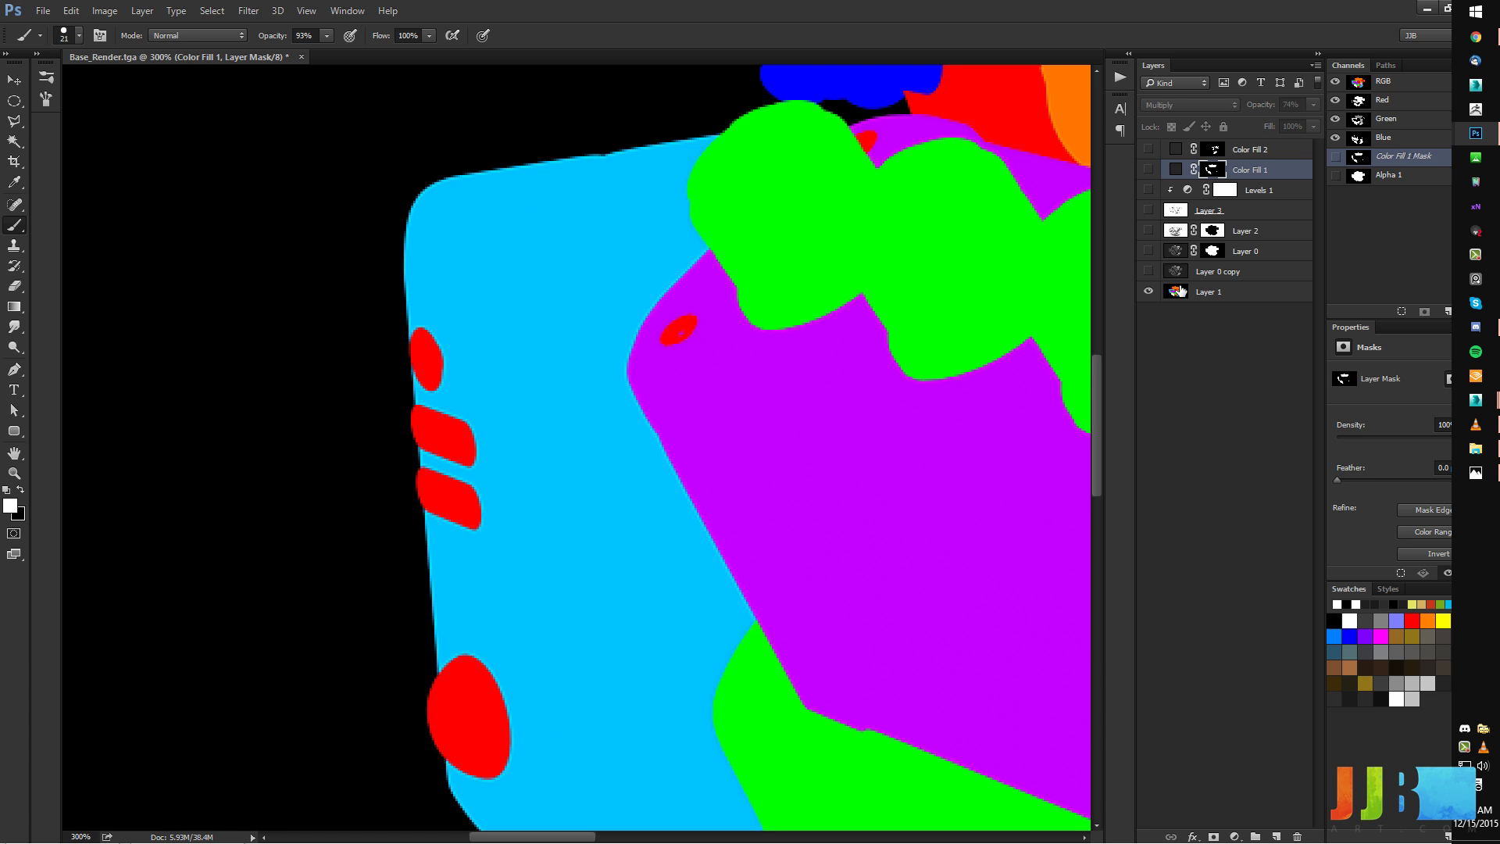
pyautogui.click(1208, 292)
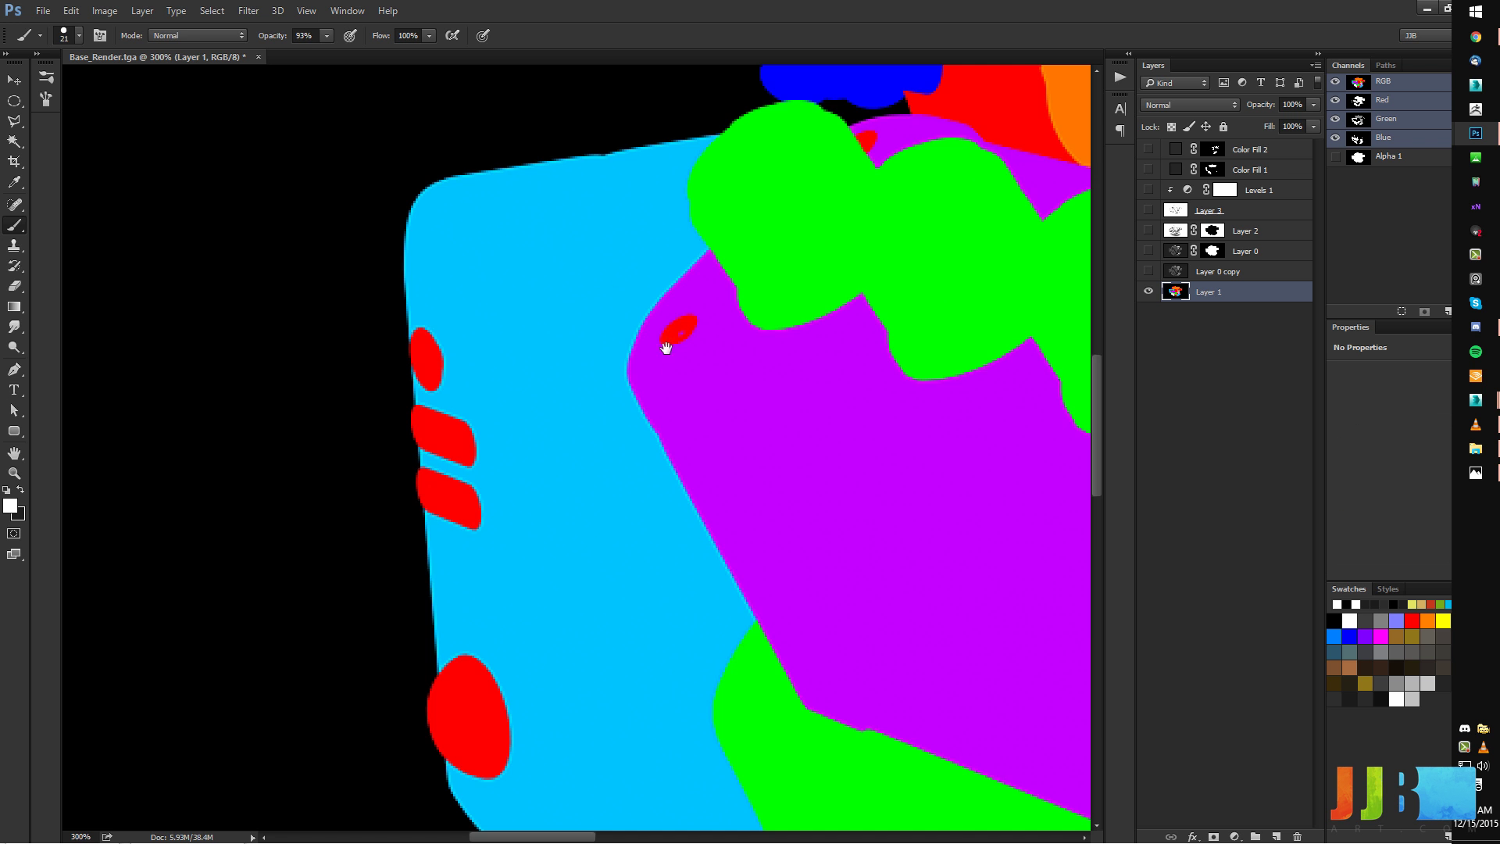
pyautogui.keyDown('alt'); pyautogui.scroll(-5, 643, 325); pyautogui.keyUp('alt')
pyautogui.keyDown('alt'); pyautogui.scroll(6, 692, 351); pyautogui.keyUp('alt')
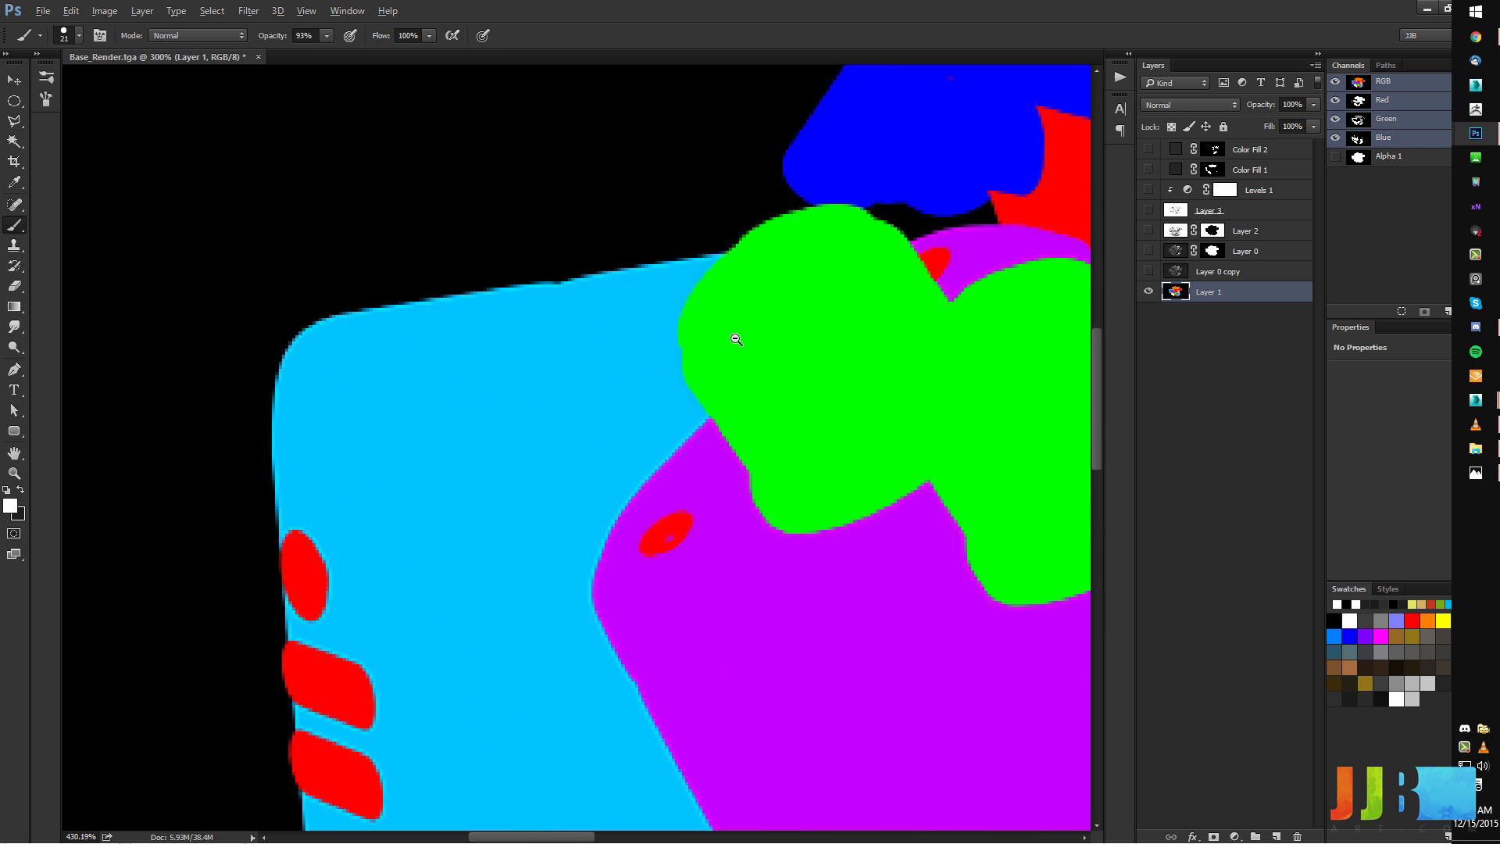
pyautogui.keyDown('alt'); pyautogui.scroll(1, 715, 366); pyautogui.keyUp('alt')
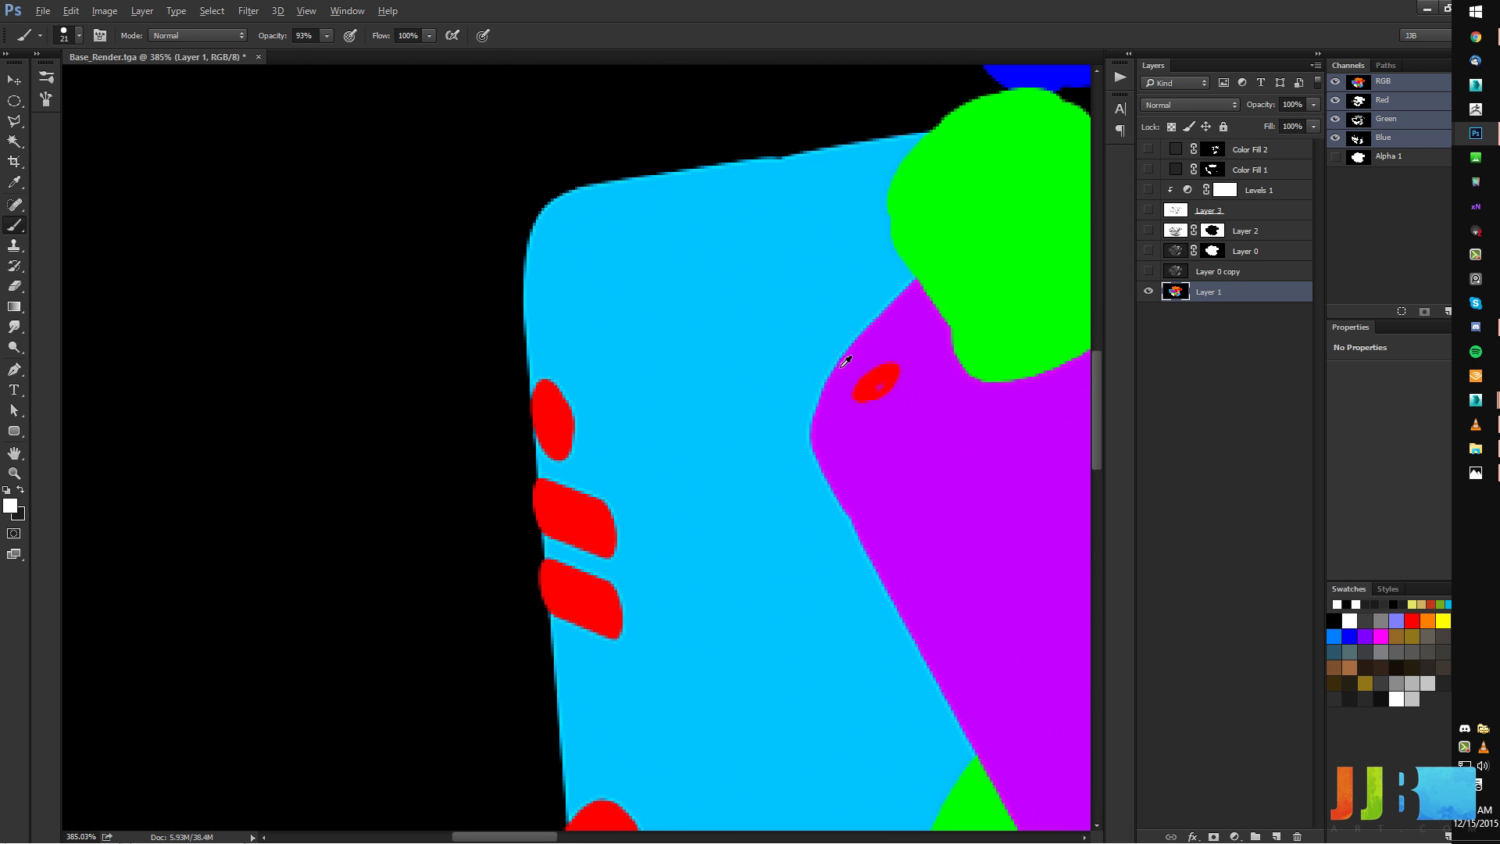
pyautogui.keyDown('alt'); pyautogui.moveTo(878, 296); pyautogui.dragTo(879, 297, button='right'); pyautogui.keyUp('alt')
pyautogui.keyDown('alt'); pyautogui.click(1148, 291); pyautogui.keyUp('alt')
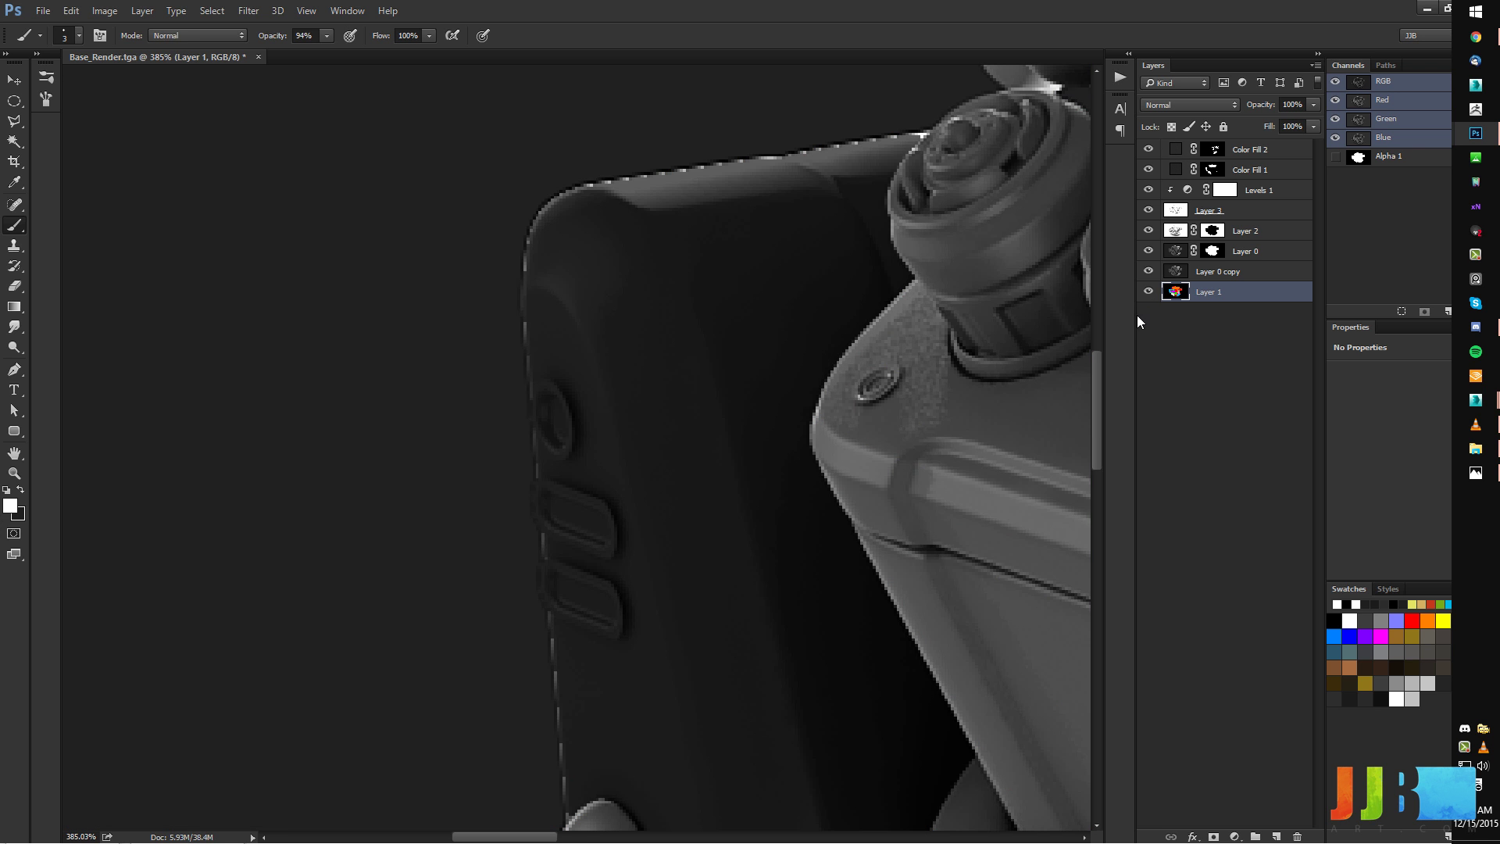
# Paint white in the Color Fill 1 mask along the side cover's outer edge between the recesses and the round knob.
pyautogui.click(1213, 149)
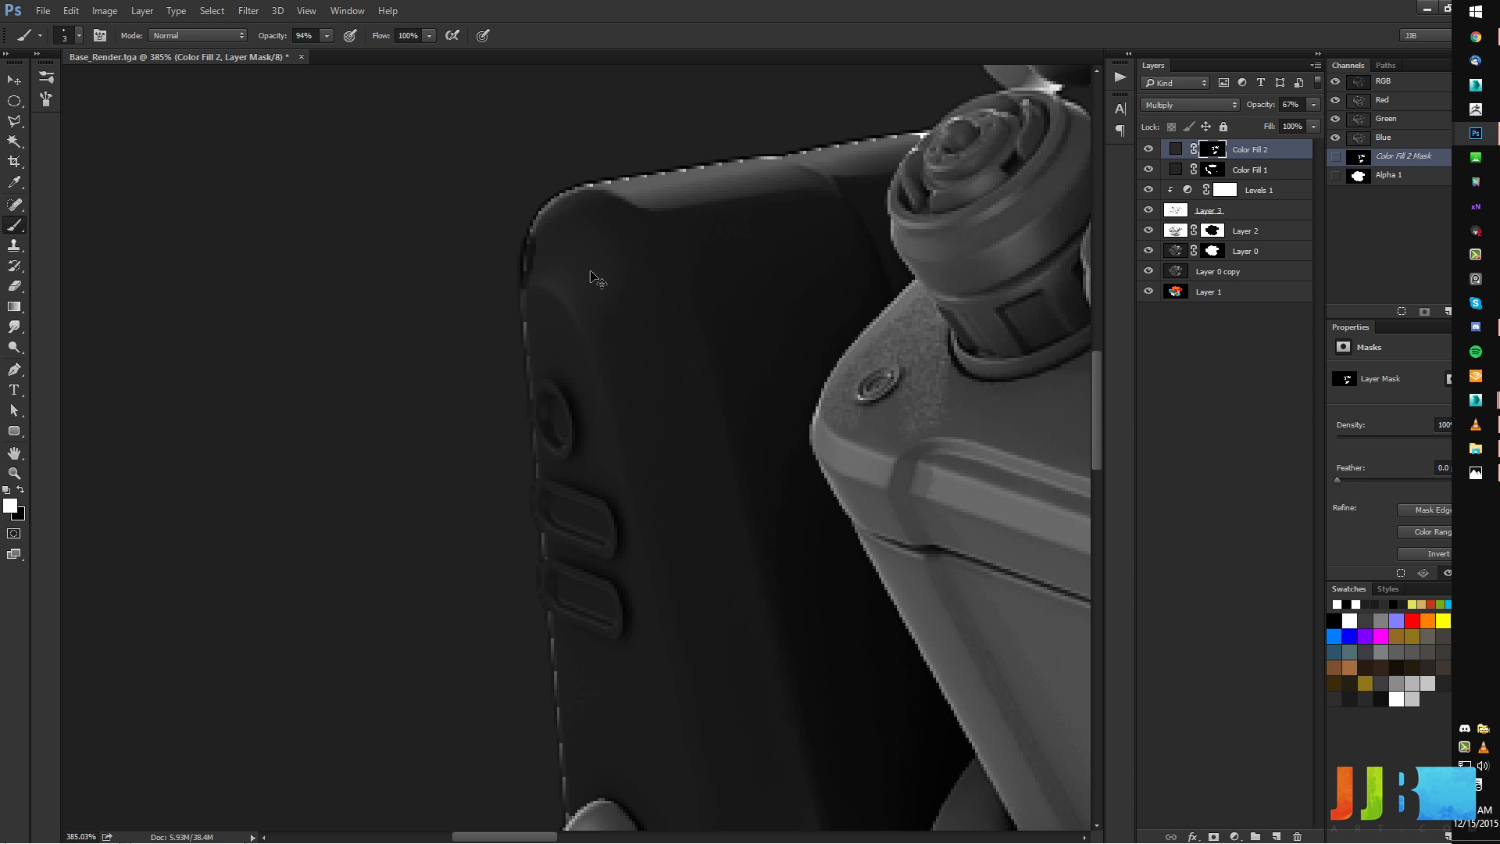
pyautogui.click(1212, 169)
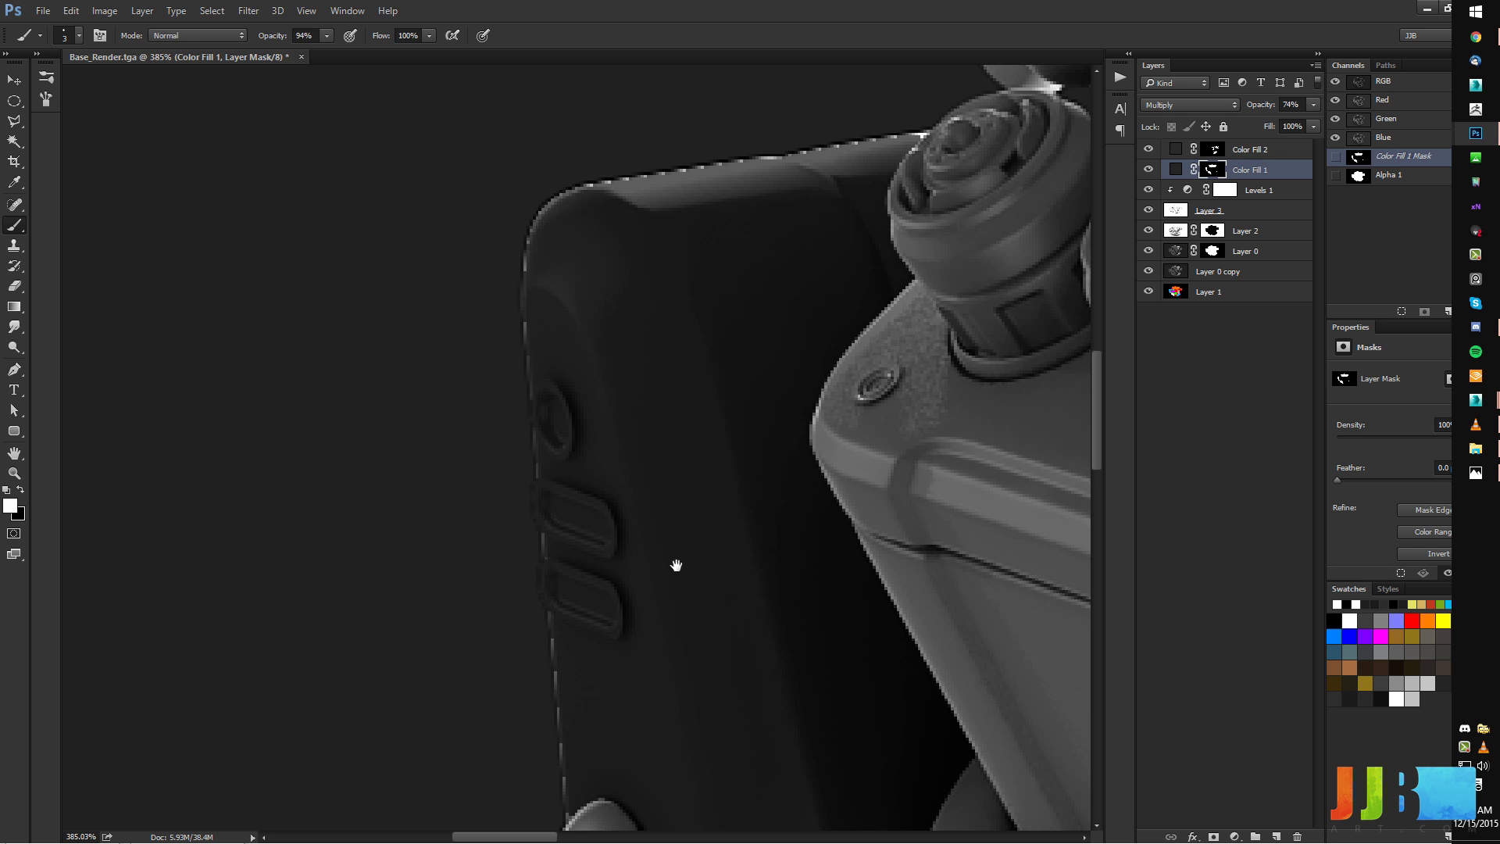
pyautogui.keyDown('ctrl'); pyautogui.moveTo(682, 522); pyautogui.dragTo(592, 602); pyautogui.keyUp('ctrl')
pyautogui.moveTo(646, 496); pyautogui.dragTo(570, 513)
pyautogui.moveTo(454, 527)
pyautogui.keyDown('ctrl'); pyautogui.mouseDown()
pyautogui.moveTo(519, 515)
pyautogui.moveTo(521, 465)
pyautogui.mouseUp(); pyautogui.keyUp('ctrl')
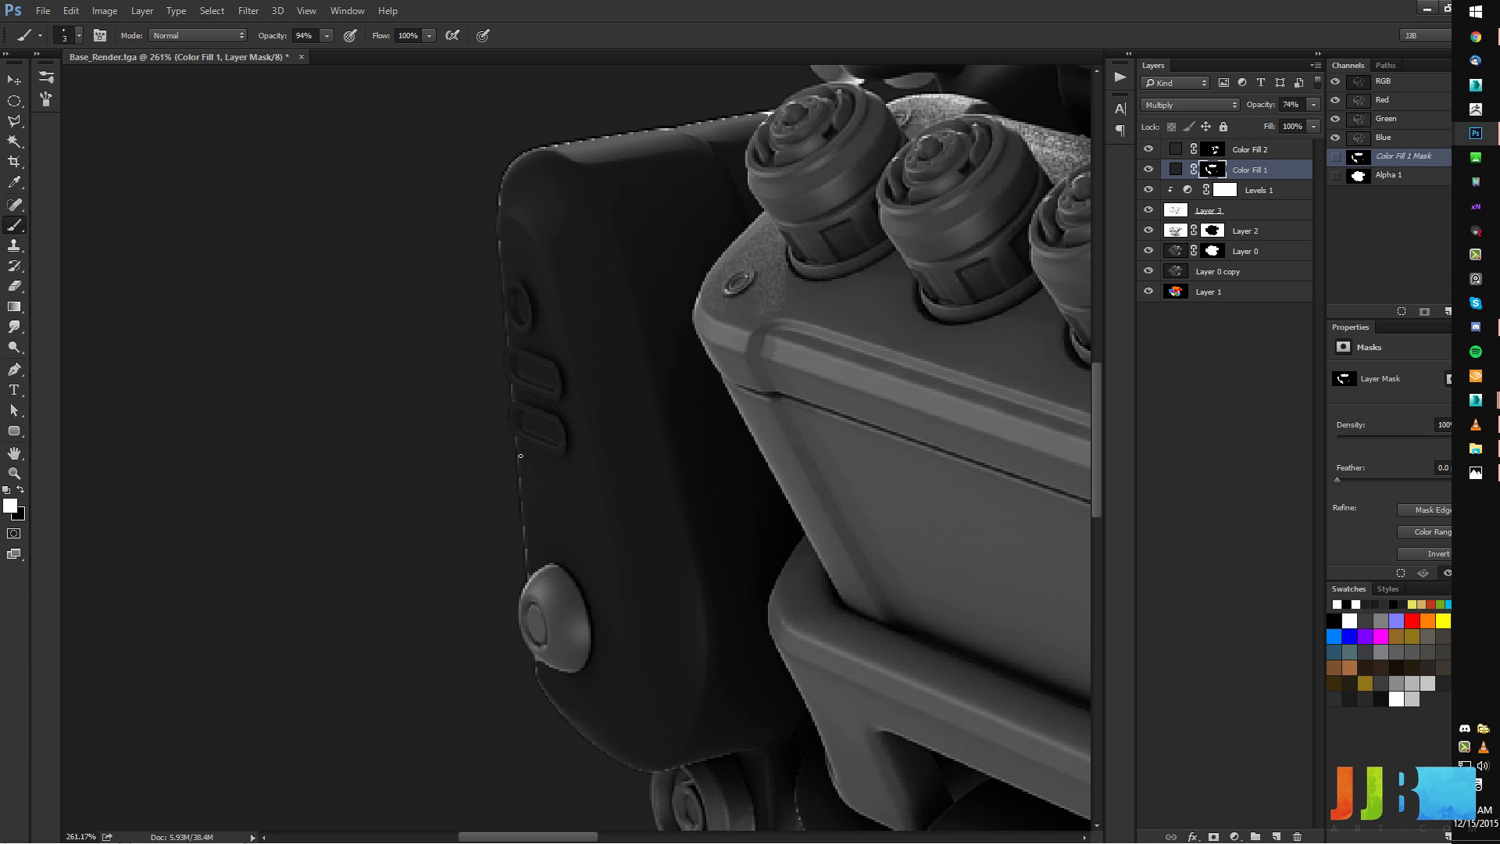
pyautogui.keyDown('ctrl'); pyautogui.moveTo(562, 485); pyautogui.dragTo(525, 425); pyautogui.keyUp('ctrl')
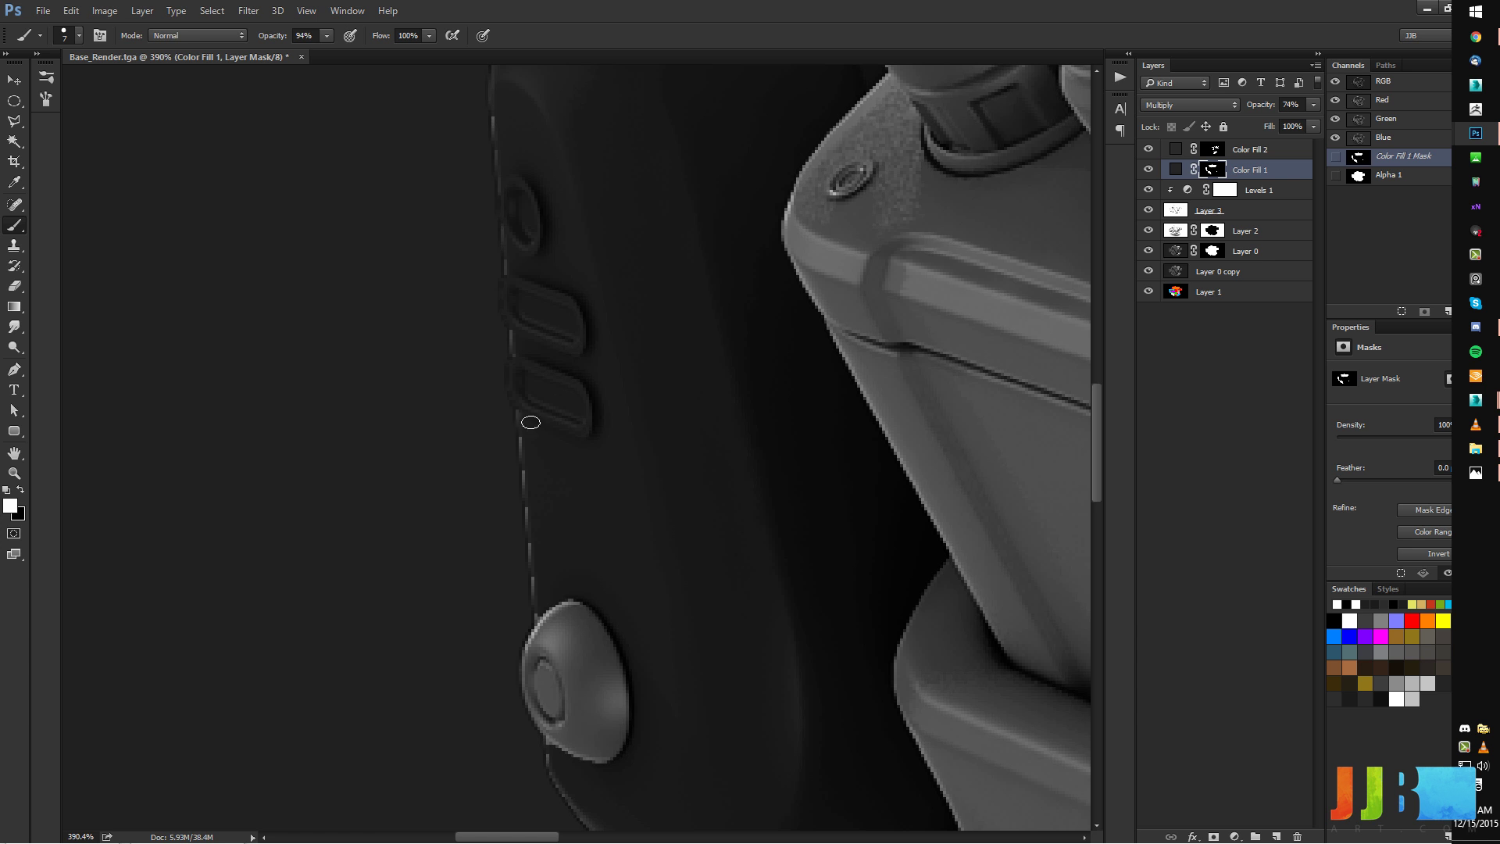
pyautogui.keyDown('ctrl'); pyautogui.click(525, 418); pyautogui.keyUp('ctrl')
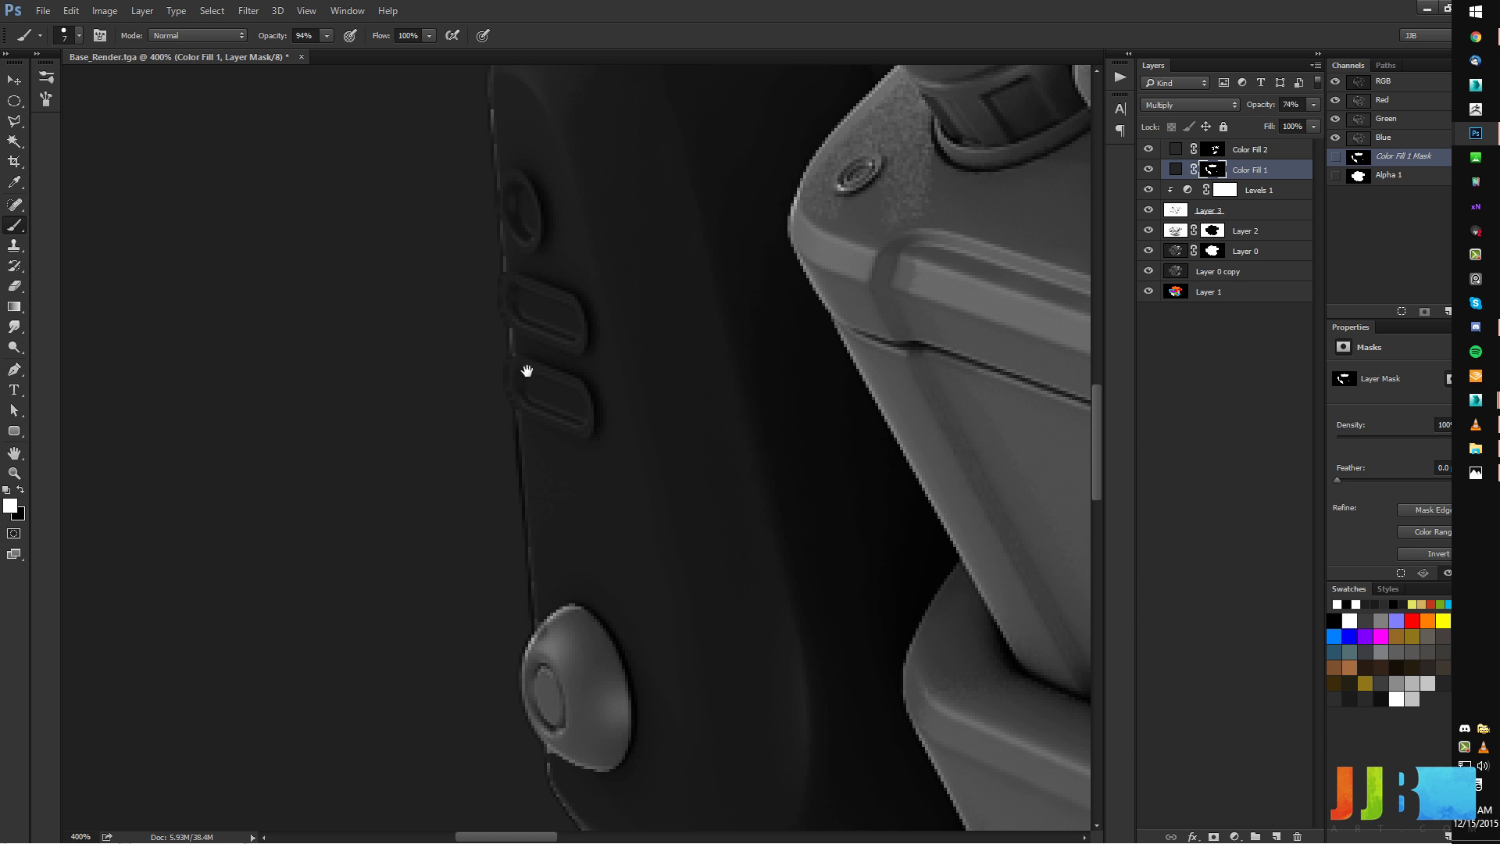
# Paint white in the Color Fill 1 mask along the side cover's upper and lower edges to darken the remaining bright rim.
pyautogui.scroll(5, 522, 438)
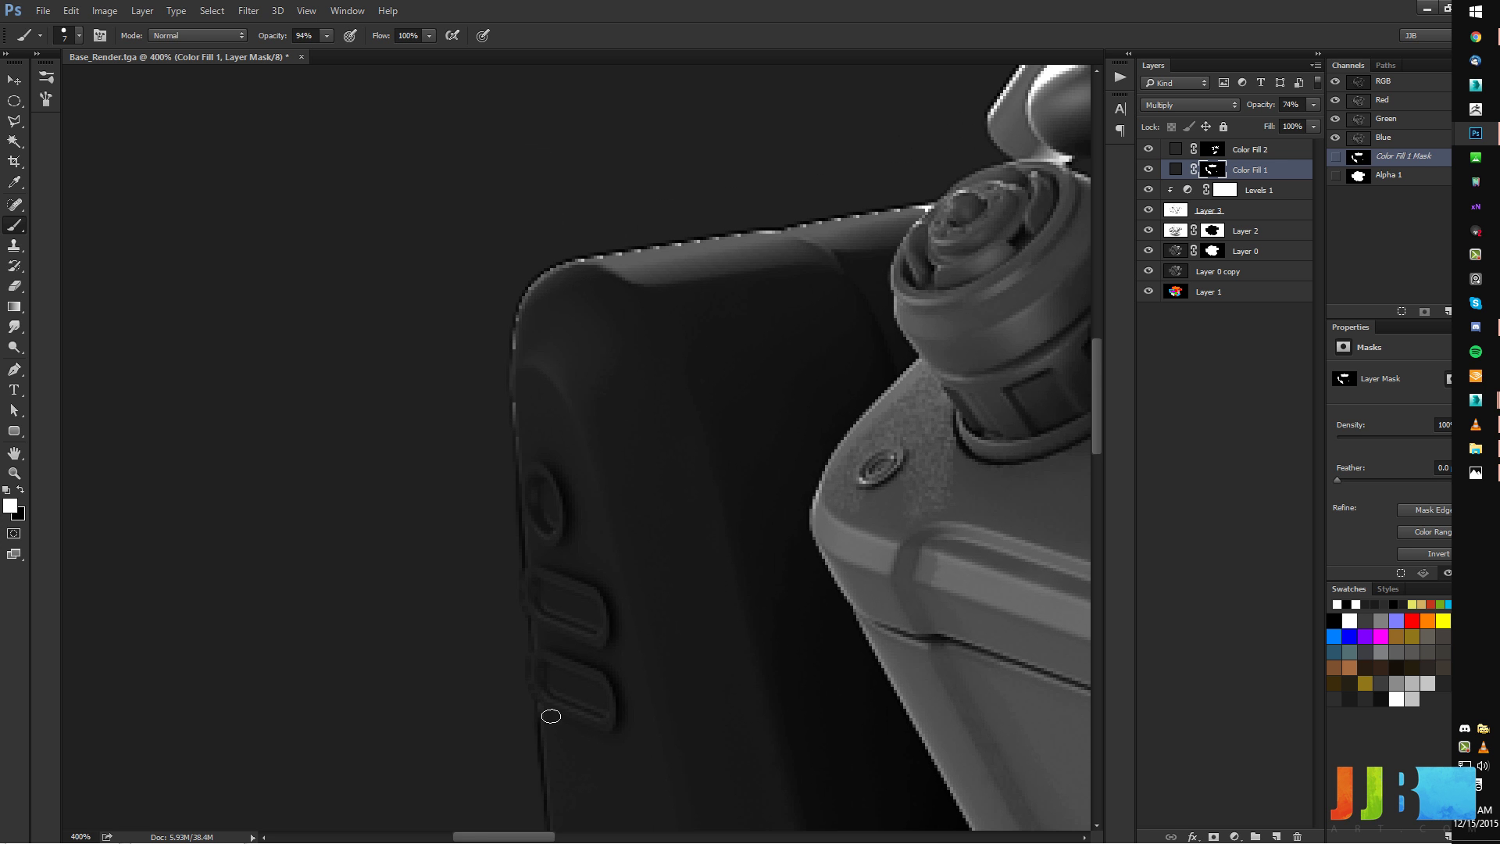
pyautogui.moveTo(549, 780)
pyautogui.mouseDown()
pyautogui.moveTo(542, 492)
pyautogui.moveTo(552, 545)
pyautogui.mouseUp()
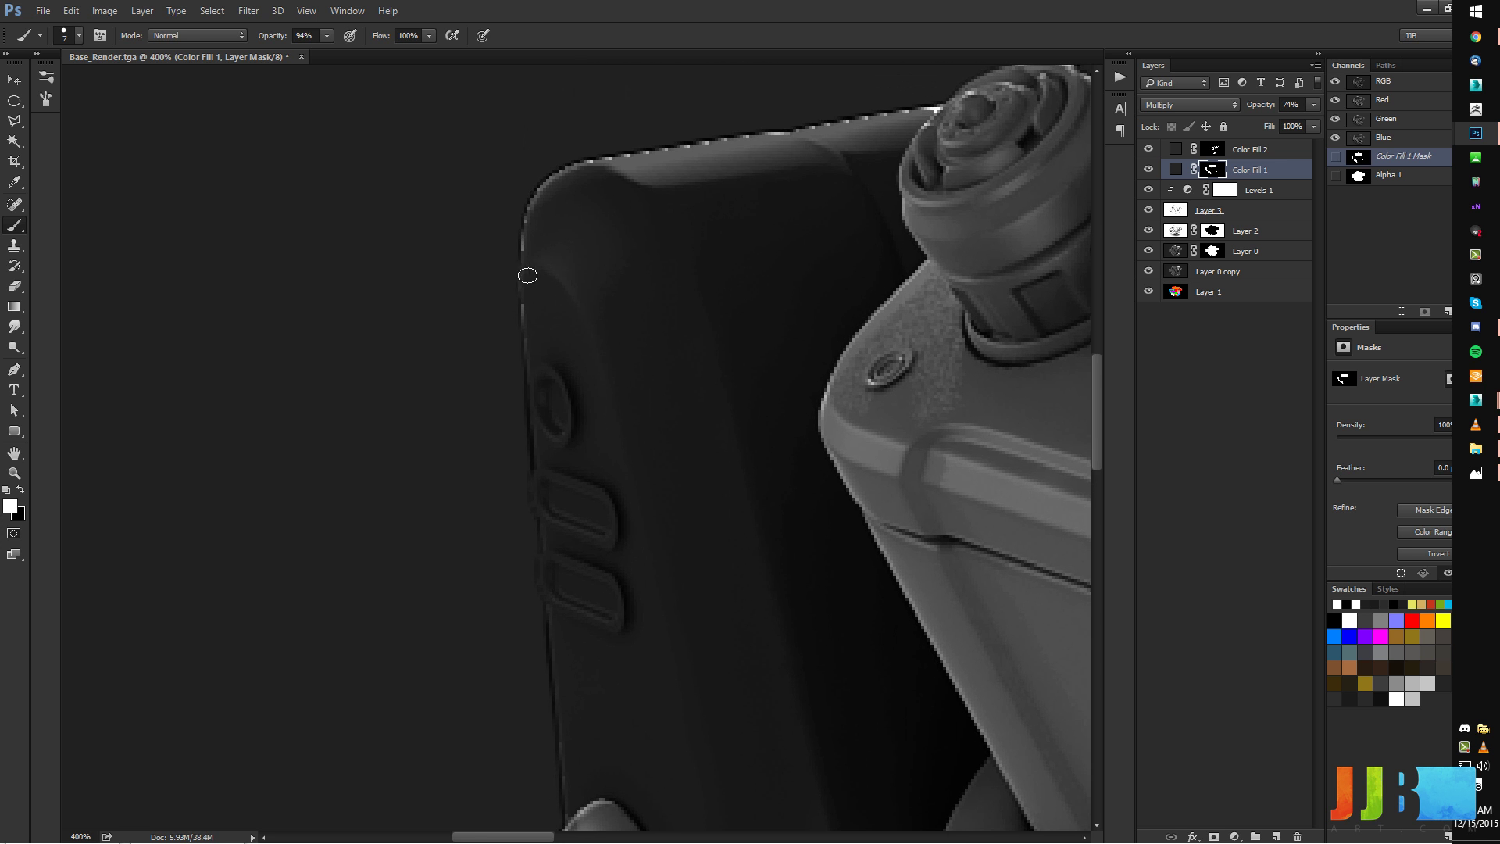
pyautogui.moveTo(523, 308); pyautogui.dragTo(529, 378)
pyautogui.moveTo(541, 169)
pyautogui.mouseDown()
pyautogui.moveTo(529, 341)
pyautogui.moveTo(908, 279)
pyautogui.mouseUp()
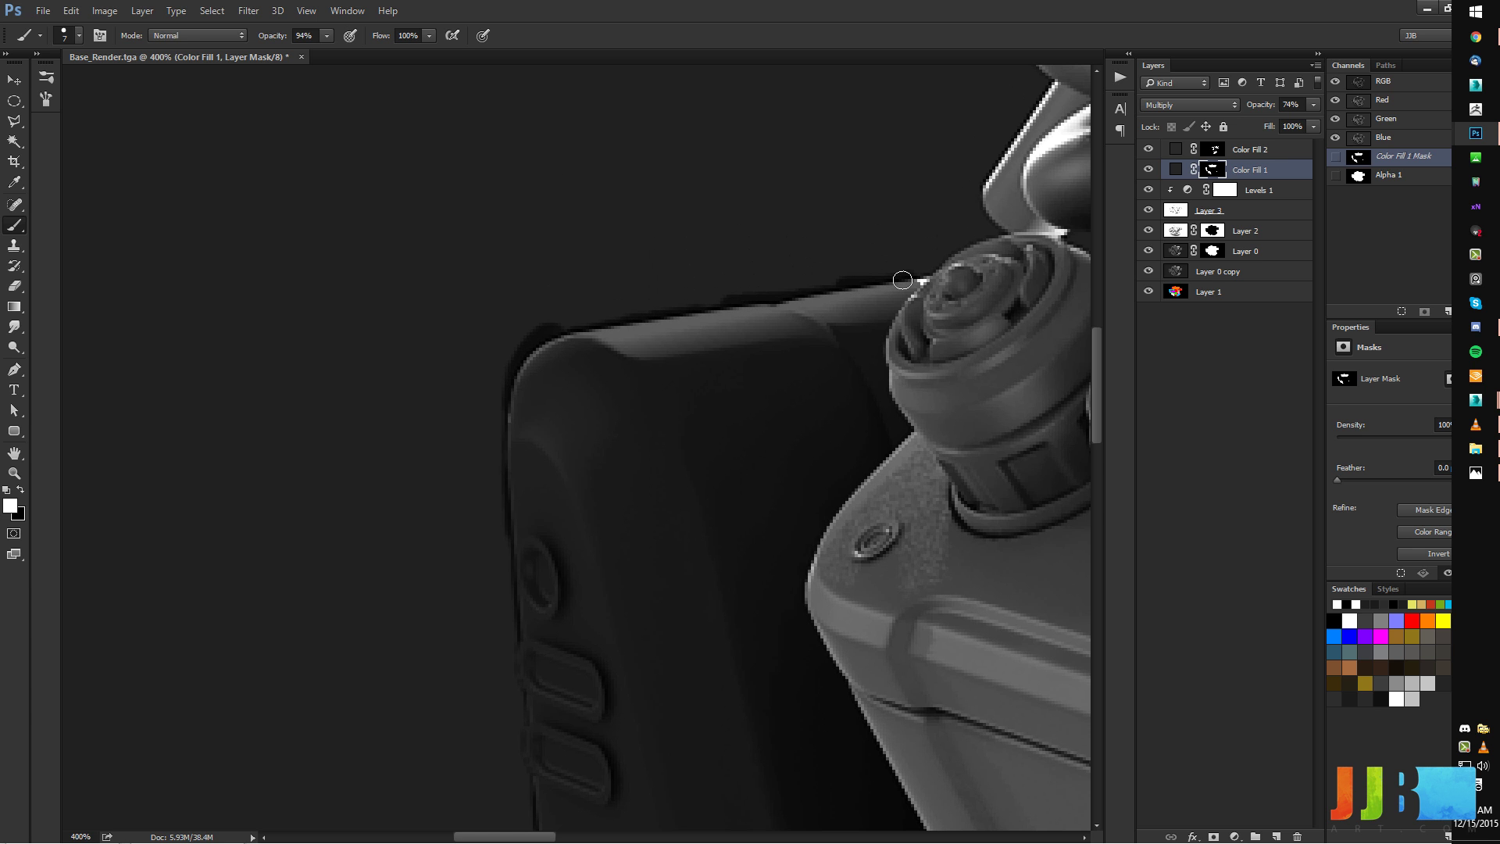
pyautogui.moveTo(586, 679); pyautogui.dragTo(653, 215)
pyautogui.moveTo(636, 668); pyautogui.dragTo(661, 720)
pyautogui.moveTo(802, 702); pyautogui.dragTo(704, 392)
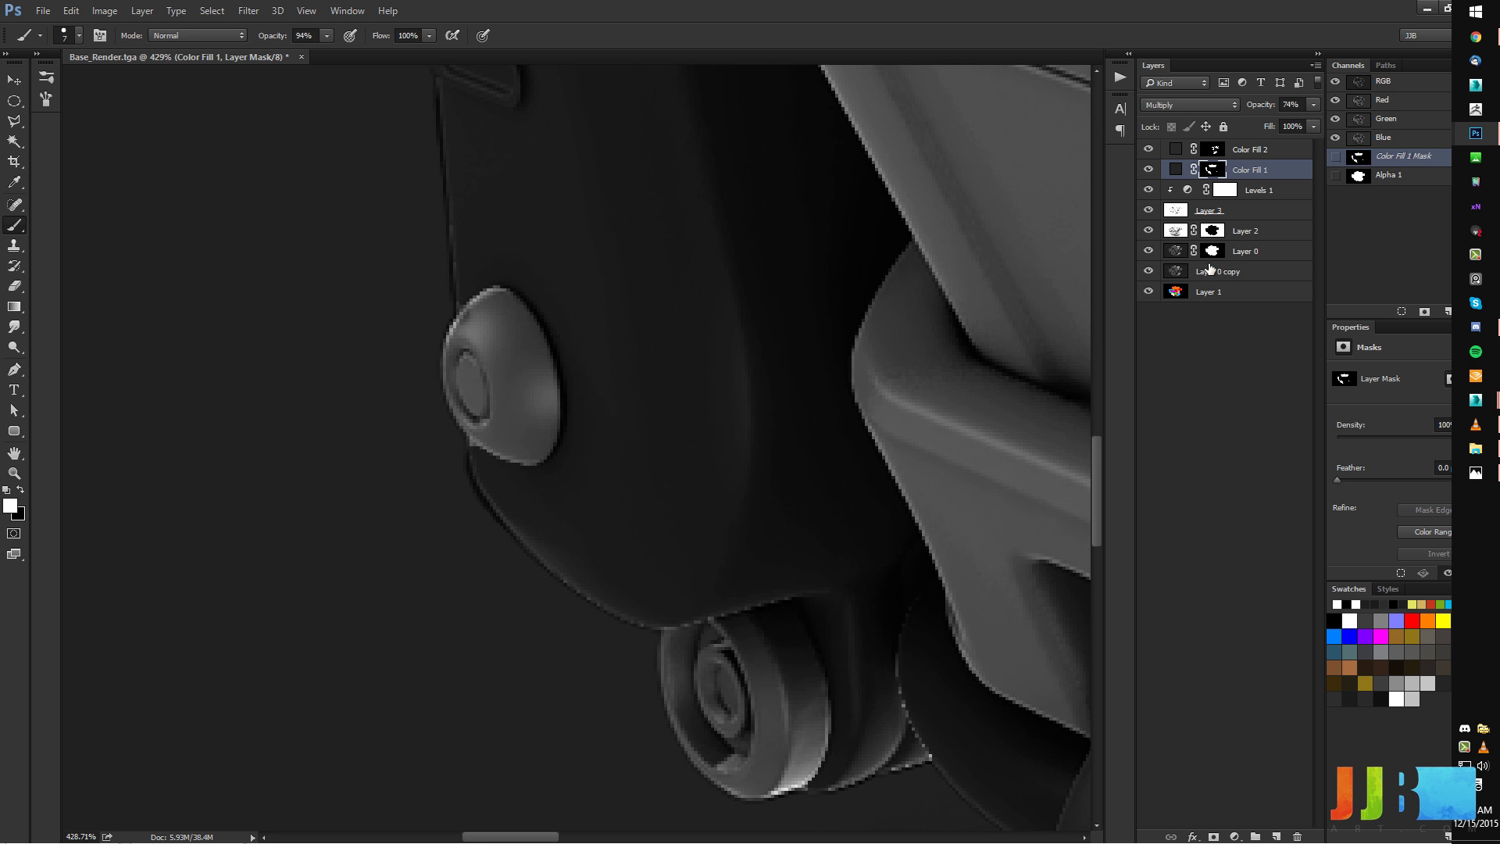
# Load Layer 0's mask as a selection and use it to clear the brush spill outside the engine from the Color Fill 1 mask.
pyautogui.keyDown('ctrl'); pyautogui.click(1212, 251); pyautogui.keyUp('ctrl')
pyautogui.scroll(5, 549, 419)
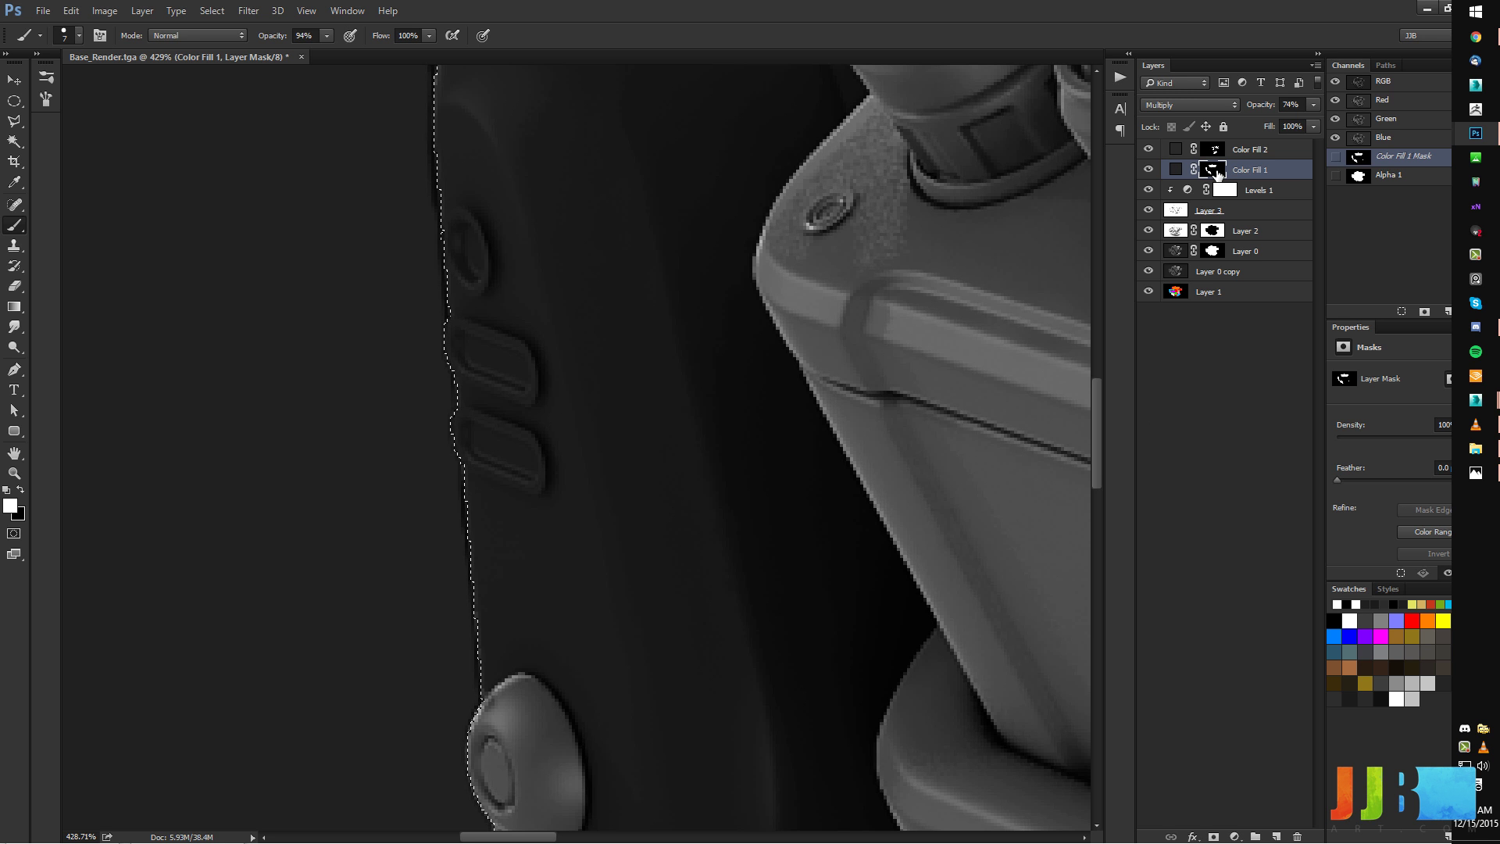
pyautogui.press('x')
pyautogui.hotkey('ctrl', 'd')
# Select the twisted hoses behind the engine by their Layer 1 ID colour and add them to the Color Fill 1 mask.
pyautogui.keyDown('ctrl'); pyautogui.keyDown('alt'); pyautogui.moveTo(877, 490); pyautogui.dragTo(734, 525); pyautogui.keyUp('alt'); pyautogui.keyUp('ctrl')
pyautogui.moveTo(1000, 456); pyautogui.dragTo(713, 469)
pyautogui.keyDown('ctrl'); pyautogui.keyDown('alt'); pyautogui.moveTo(858, 436); pyautogui.dragTo(657, 493); pyautogui.keyUp('alt'); pyautogui.keyUp('ctrl')
pyautogui.click(1219, 296)
pyautogui.click(1213, 149)
pyautogui.click(15, 141)
pyautogui.click(442, 371)
pyautogui.click(763, 328)
pyautogui.click(1216, 294)
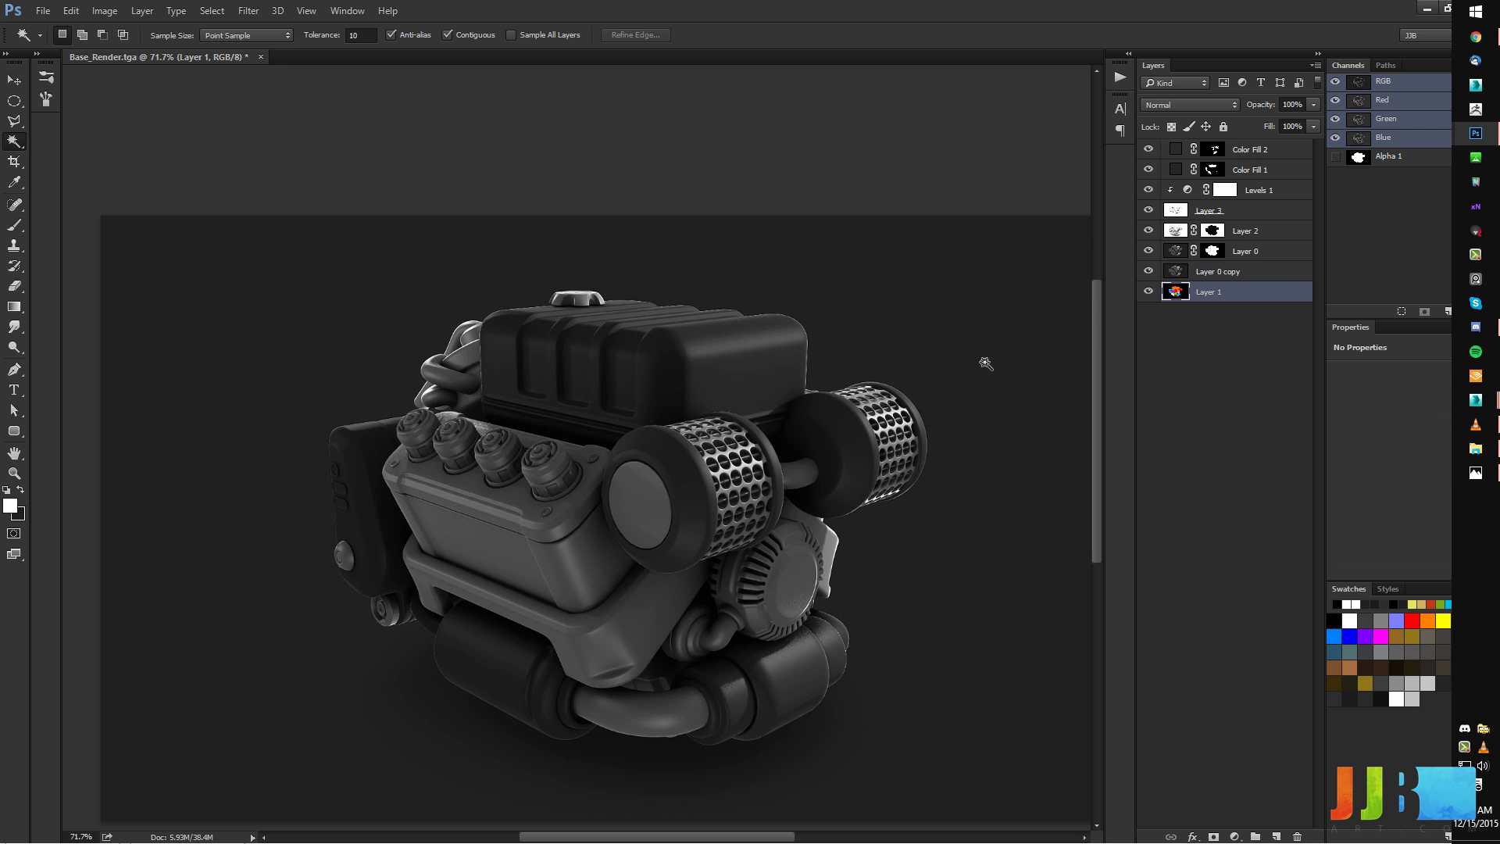
pyautogui.click(442, 371)
pyautogui.click(1213, 168)
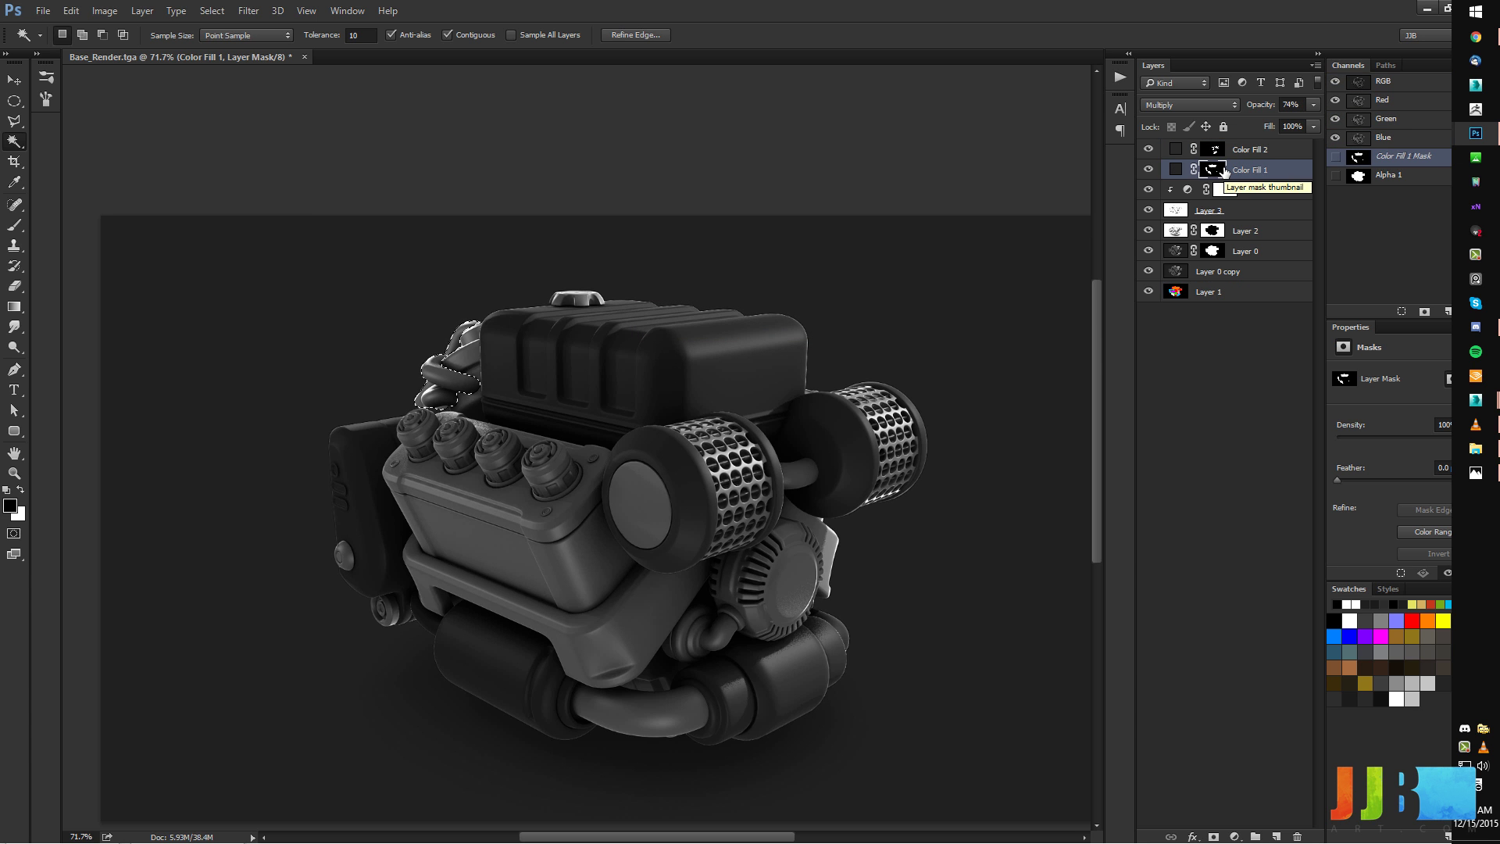
pyautogui.press('x')
pyautogui.hotkey('alt', 'BackSpace')
pyautogui.hotkey('ctrl', 'd')
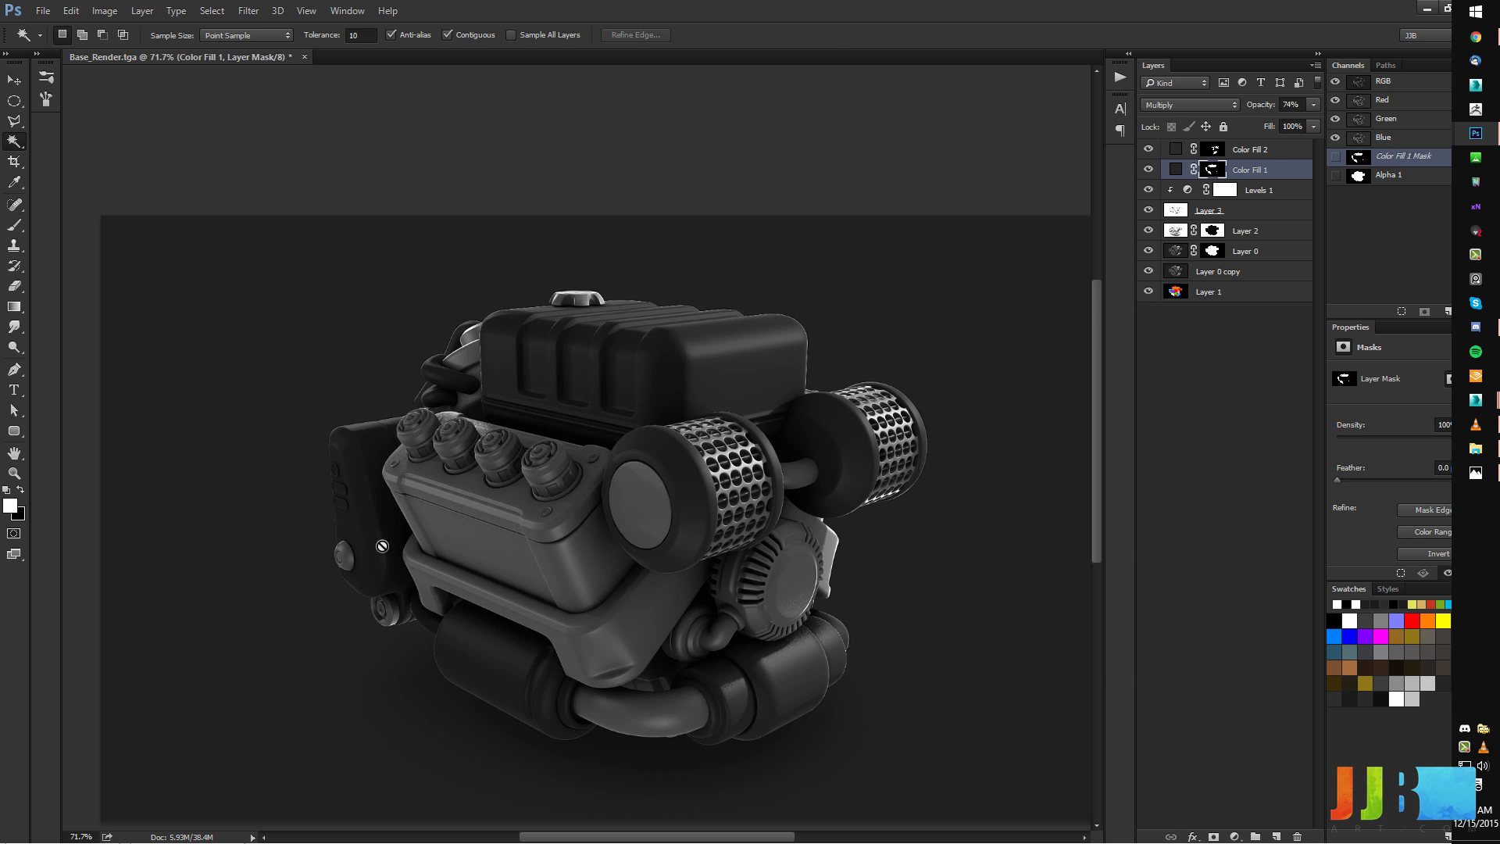
# Toggle Layer 3's visibility to check its effect and make it the active layer.
pyautogui.click(1148, 210)
pyautogui.click(1148, 210)
pyautogui.click(1219, 210)
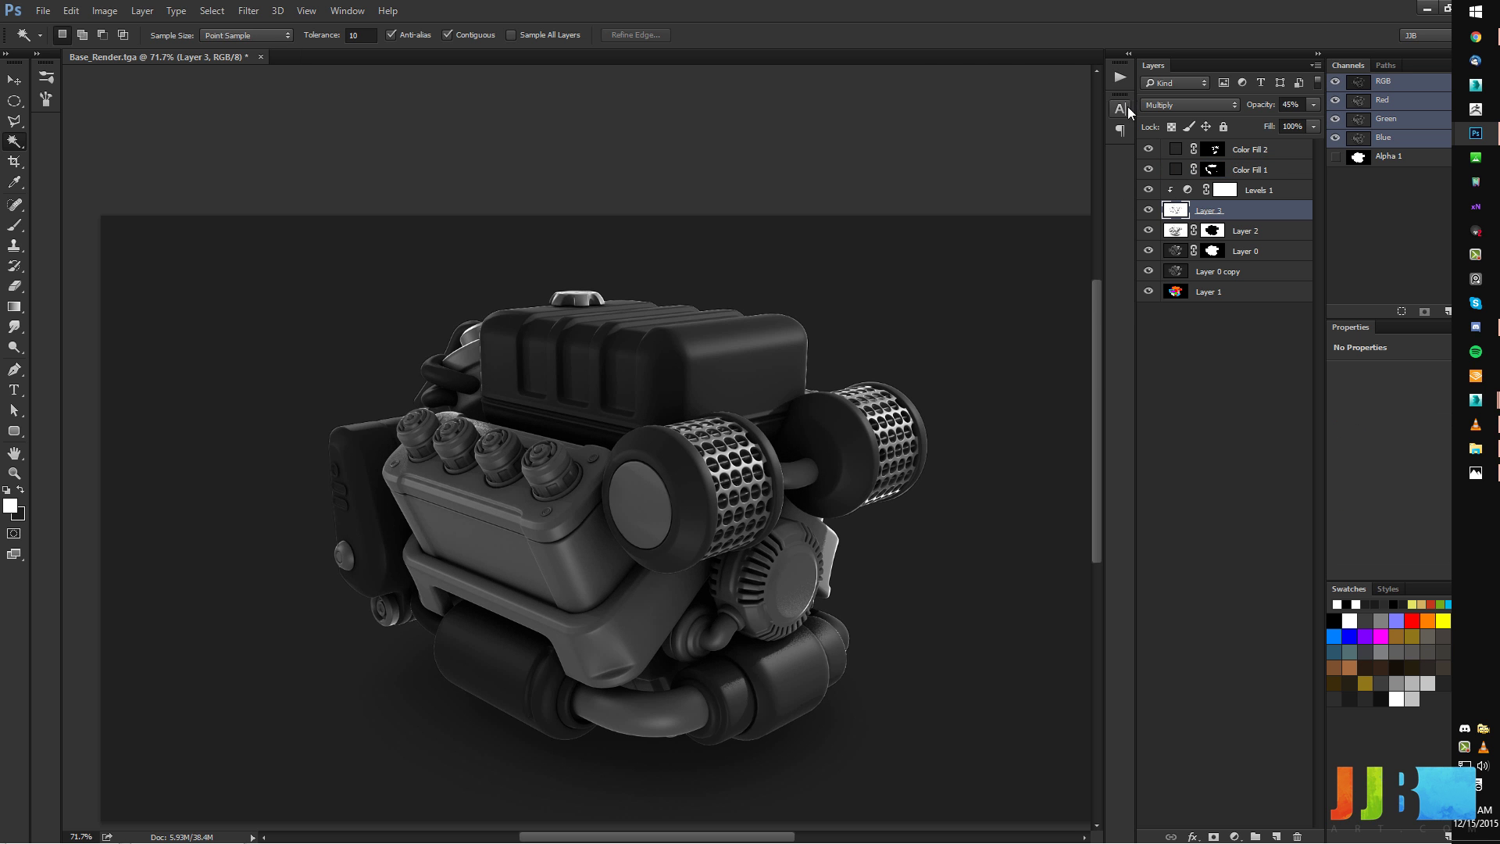
# Look through the saved action sets, including Bigley_Select and Bigley_Quick, collapsing both sets.
pyautogui.click(1121, 78)
pyautogui.moveTo(1100, 209); pyautogui.dragTo(1015, 96)
pyautogui.click(963, 82)
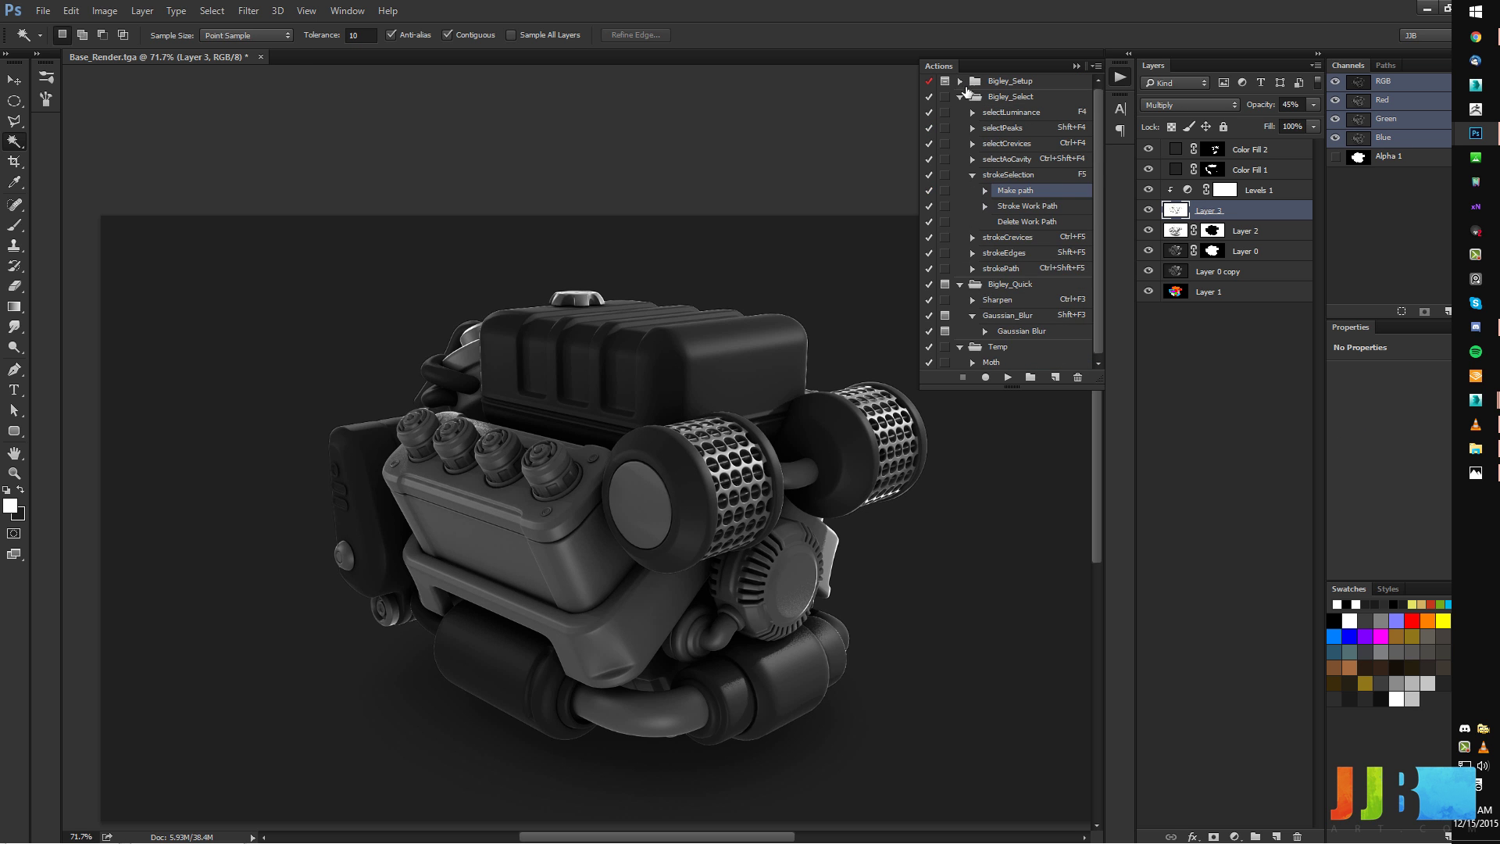
pyautogui.click(961, 97)
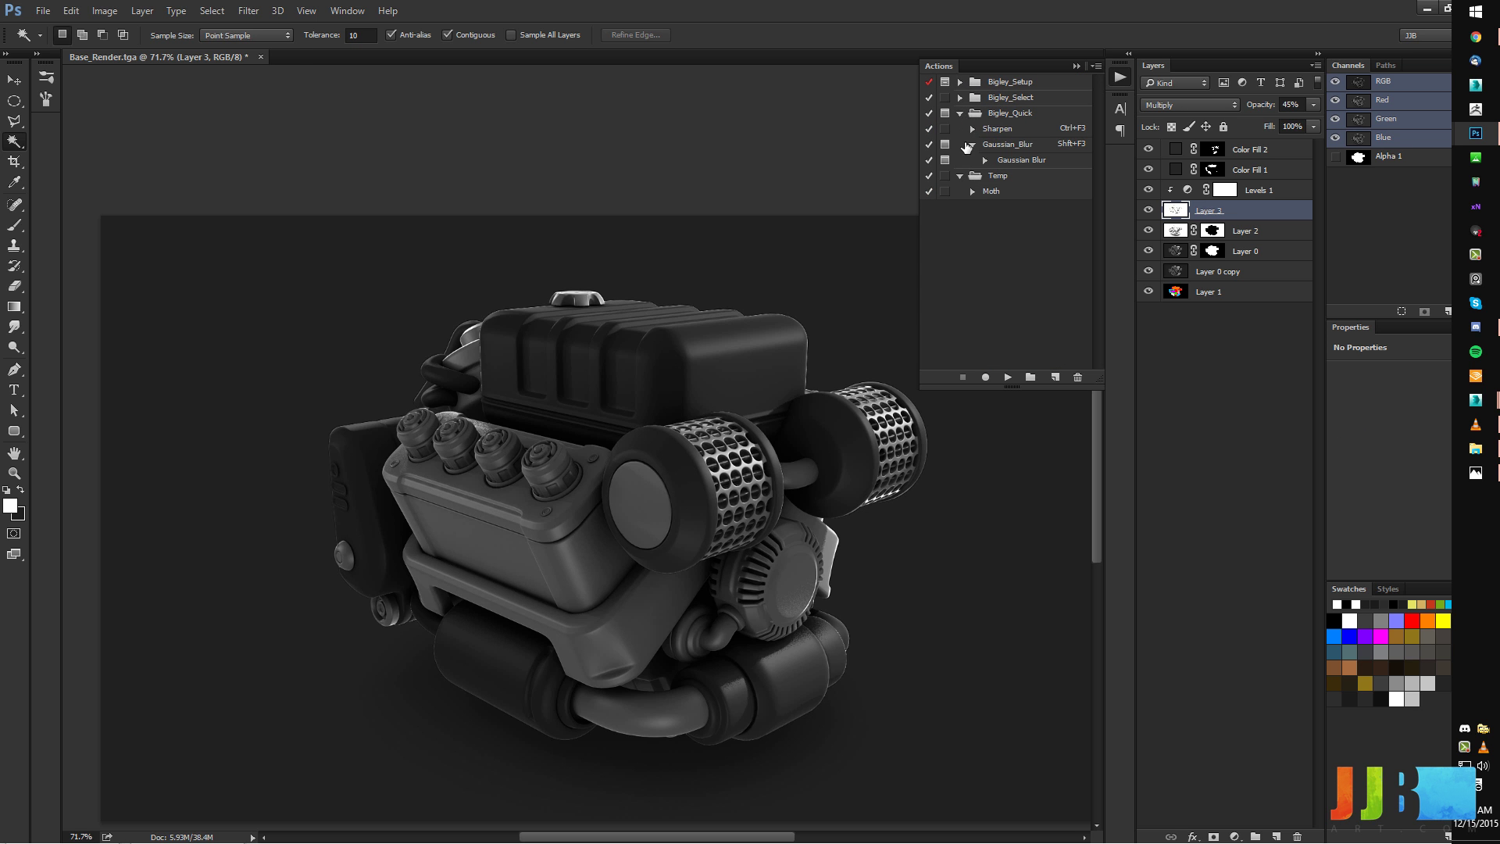
pyautogui.click(960, 112)
pyautogui.click(960, 97)
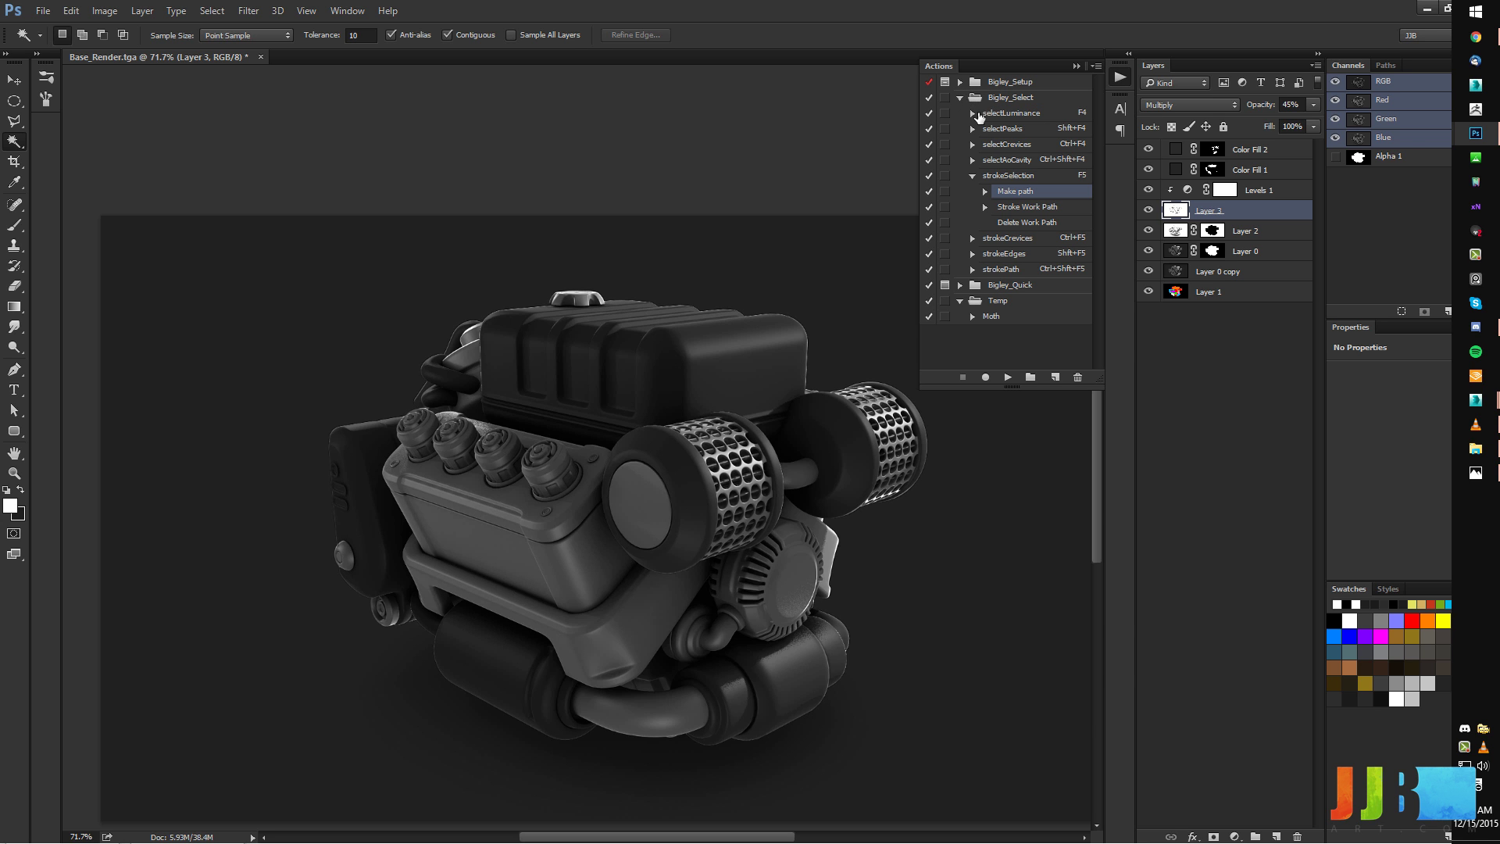
pyautogui.click(963, 96)
pyautogui.click(1120, 78)
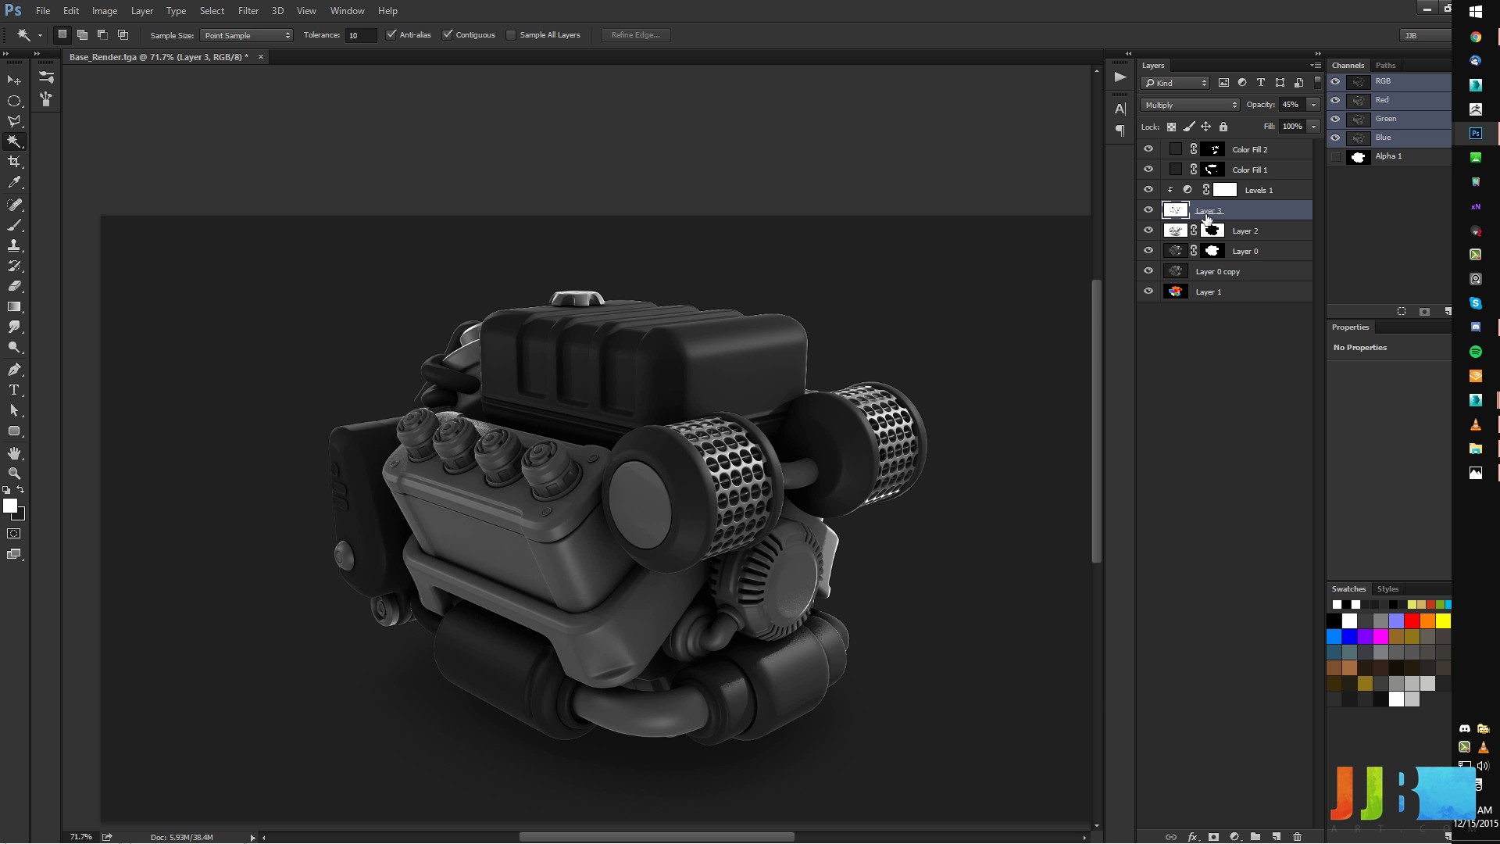
# Colorize Layer 3 with Hue/Saturation, shifting its hue towards blue and keeping the saturation low.
pyautogui.hotkey('ctrl', 'u')
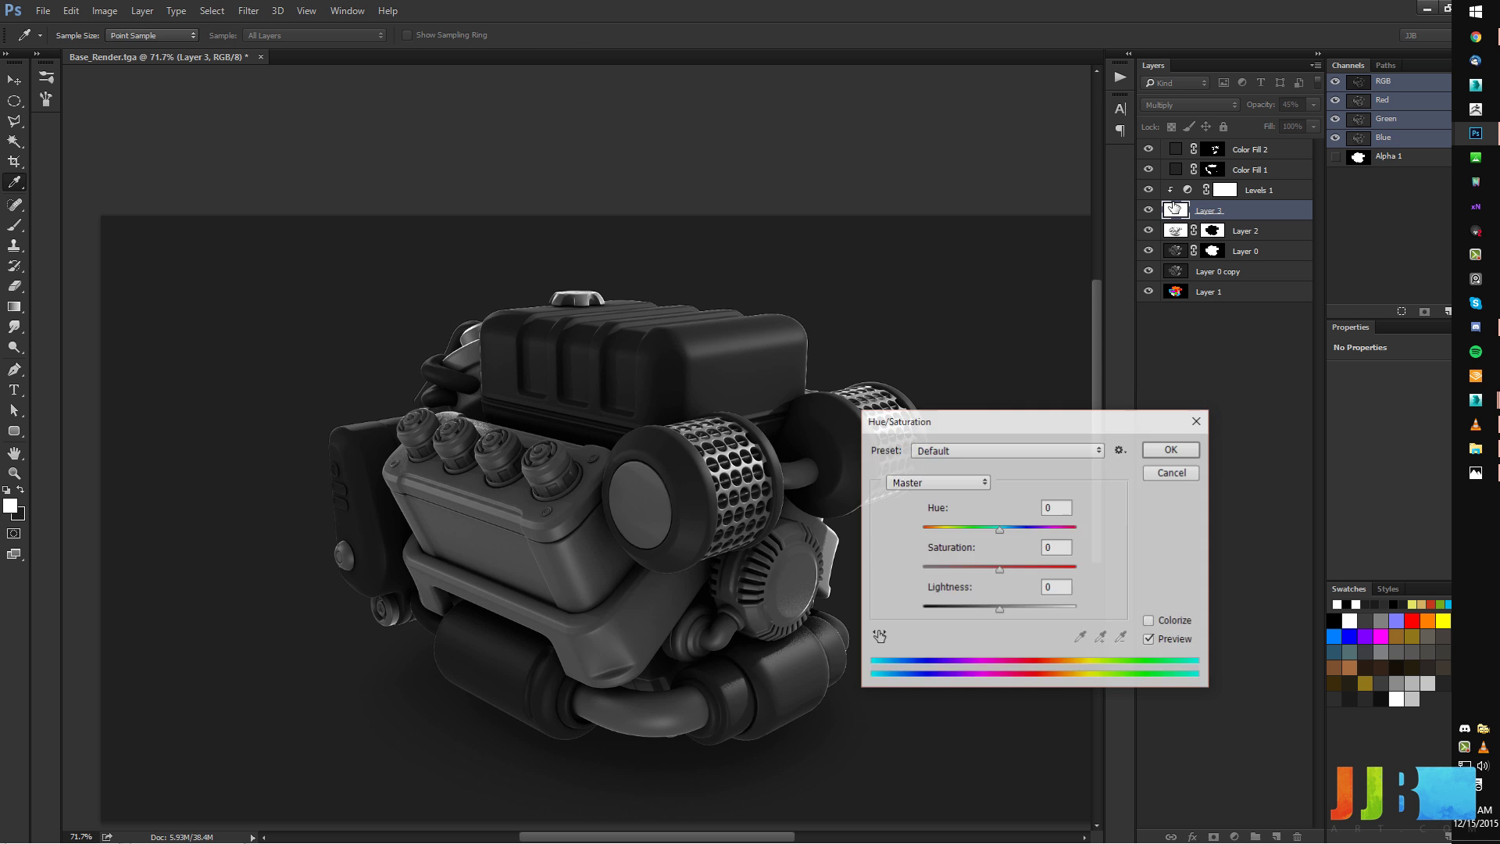
pyautogui.click(1164, 625)
pyautogui.moveTo(1014, 566); pyautogui.dragTo(960, 529)
pyautogui.moveTo(943, 533); pyautogui.dragTo(958, 573)
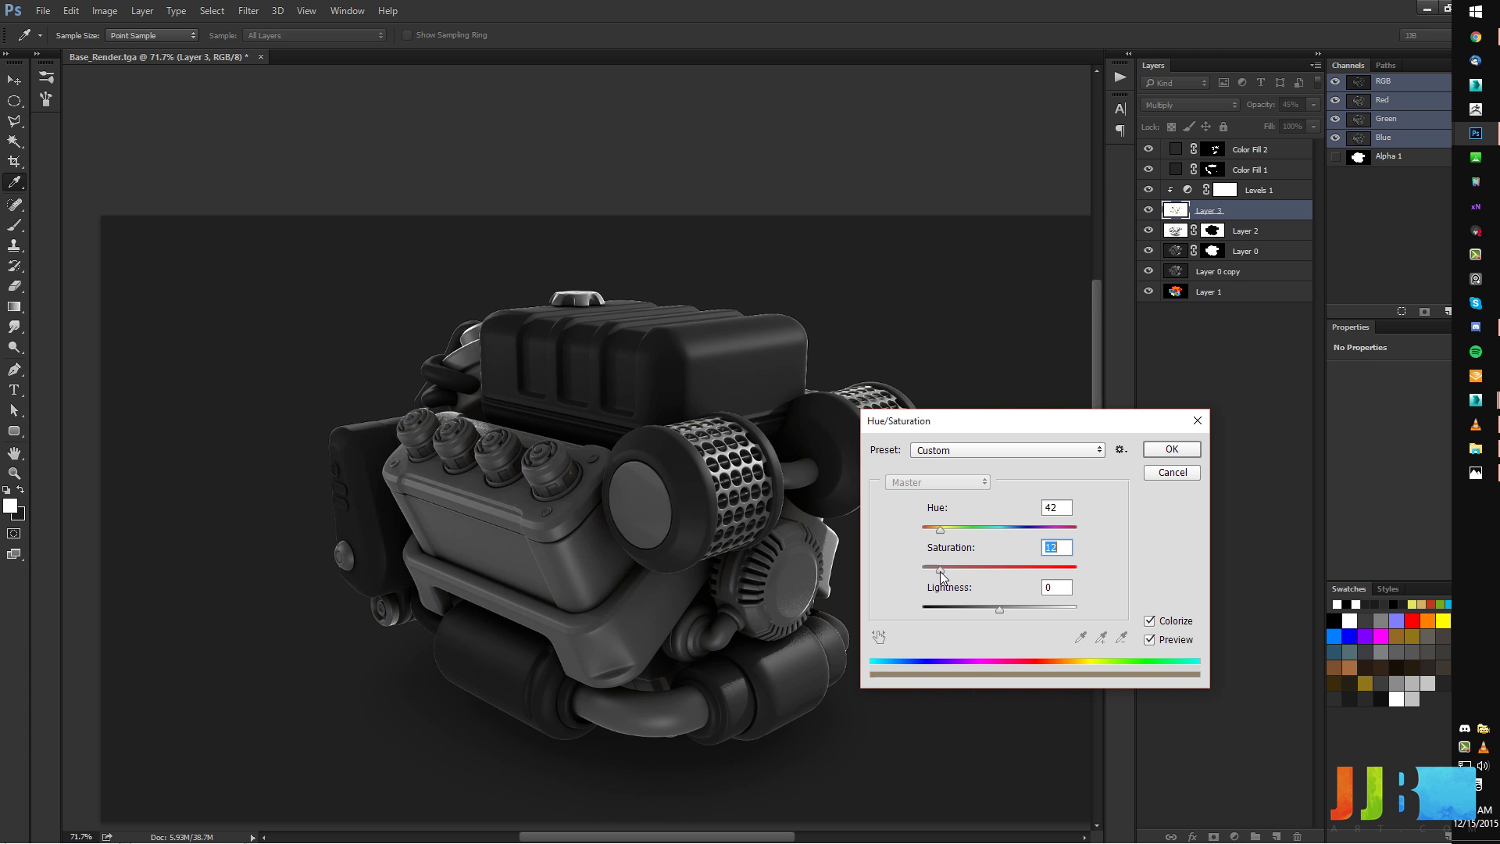
pyautogui.moveTo(968, 533); pyautogui.dragTo(1010, 529)
pyautogui.moveTo(949, 568)
pyautogui.mouseDown()
pyautogui.moveTo(1009, 564)
pyautogui.moveTo(932, 578)
pyautogui.mouseUp()
pyautogui.click(1169, 455)
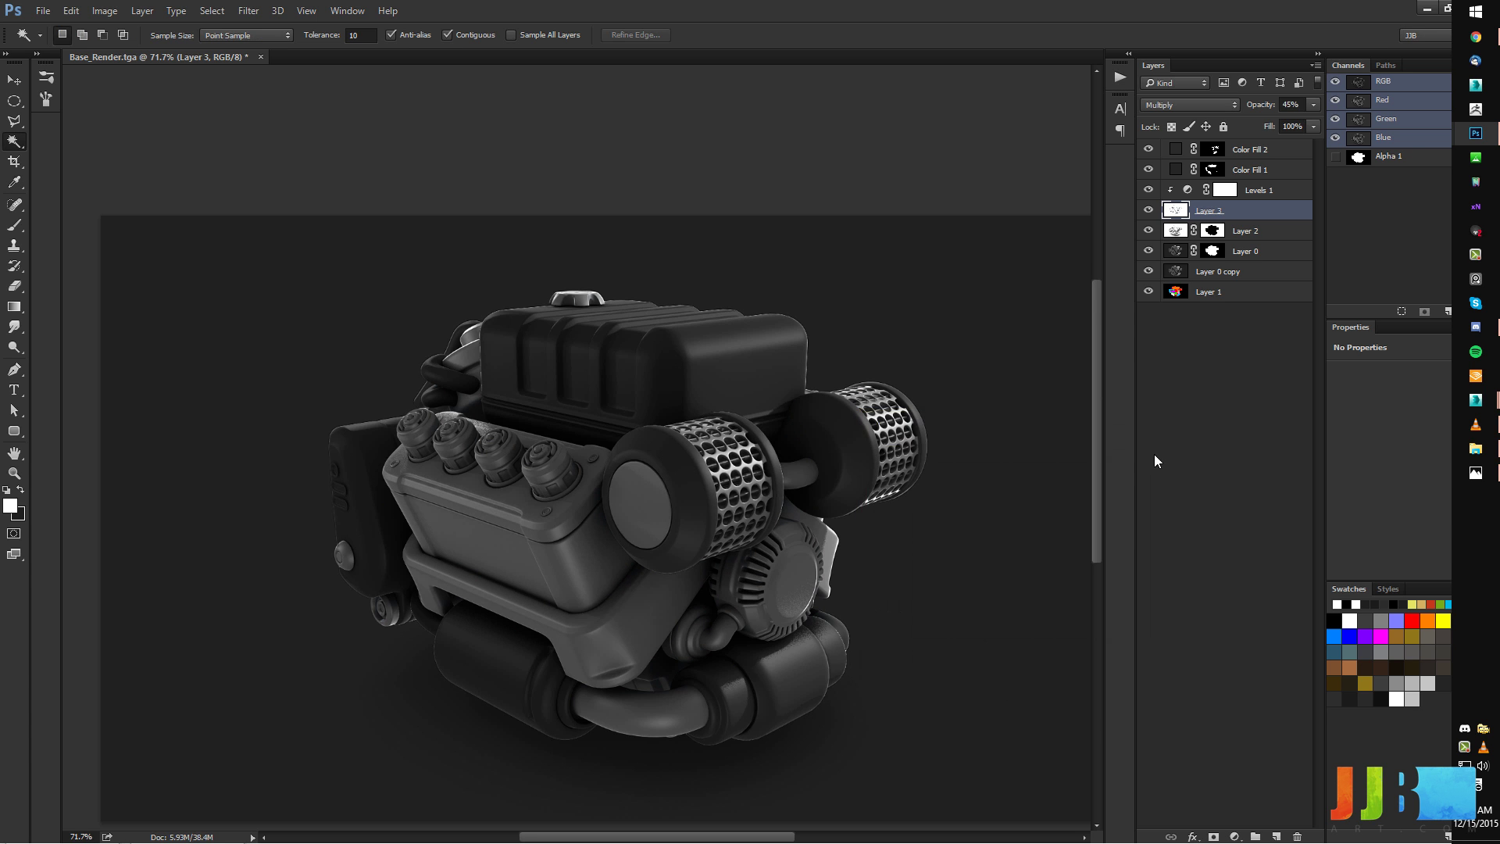
pyautogui.moveTo(642, 489); pyautogui.dragTo(604, 436)
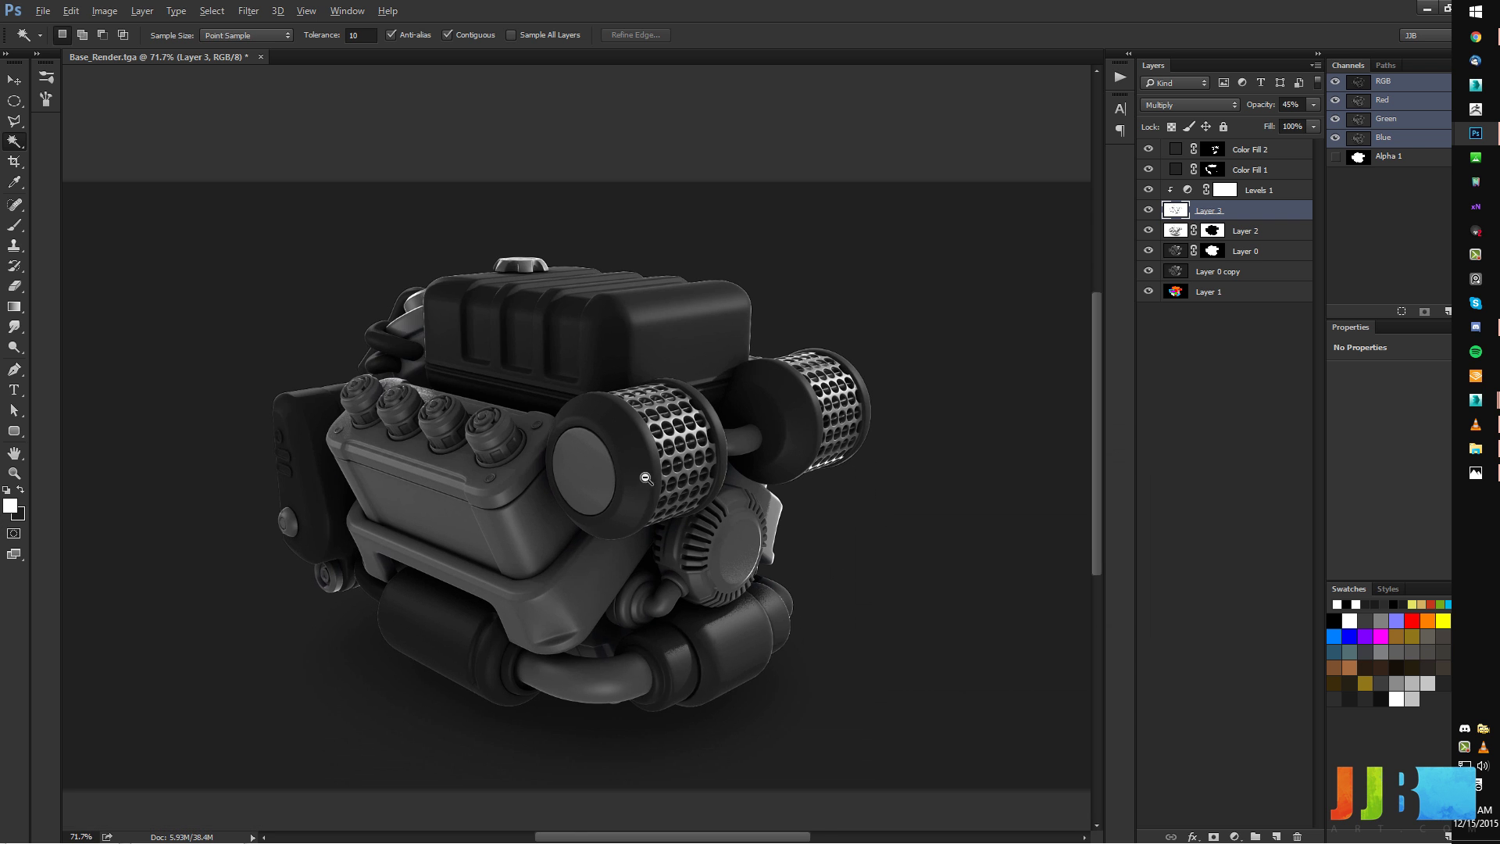
pyautogui.keyDown('alt'); pyautogui.click(641, 482); pyautogui.keyUp('alt')
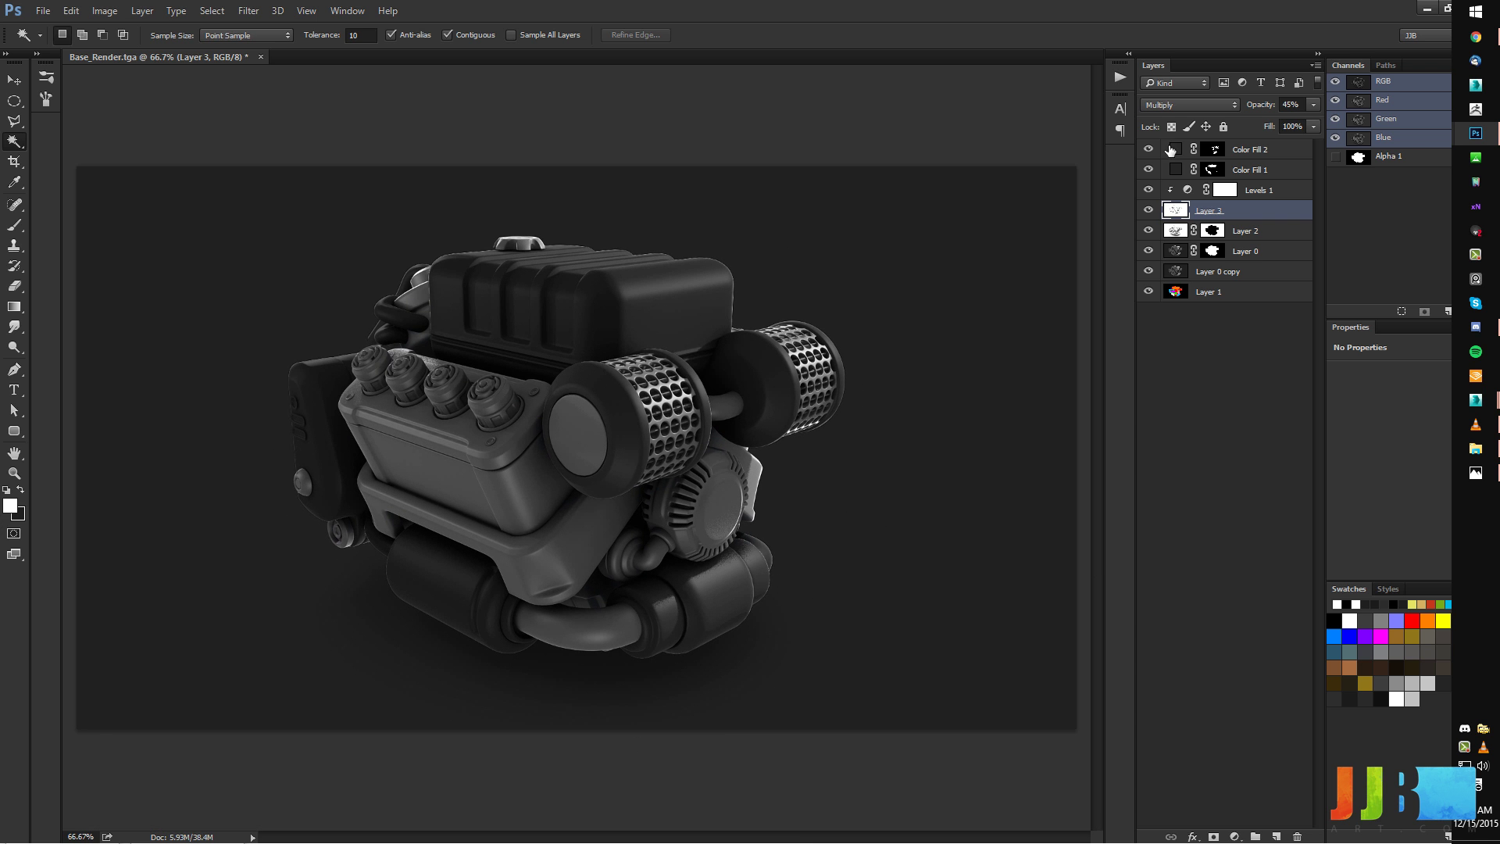
# Try adding the lower block, small pipe, side bracket and top cap to the Color Fill 2 mask using their Layer 1 ID colours.
pyautogui.hotkey('ctrl', 'a')
pyautogui.hotkey('ctrl', 'd')
pyautogui.click(1176, 290)
pyautogui.click(722, 520)
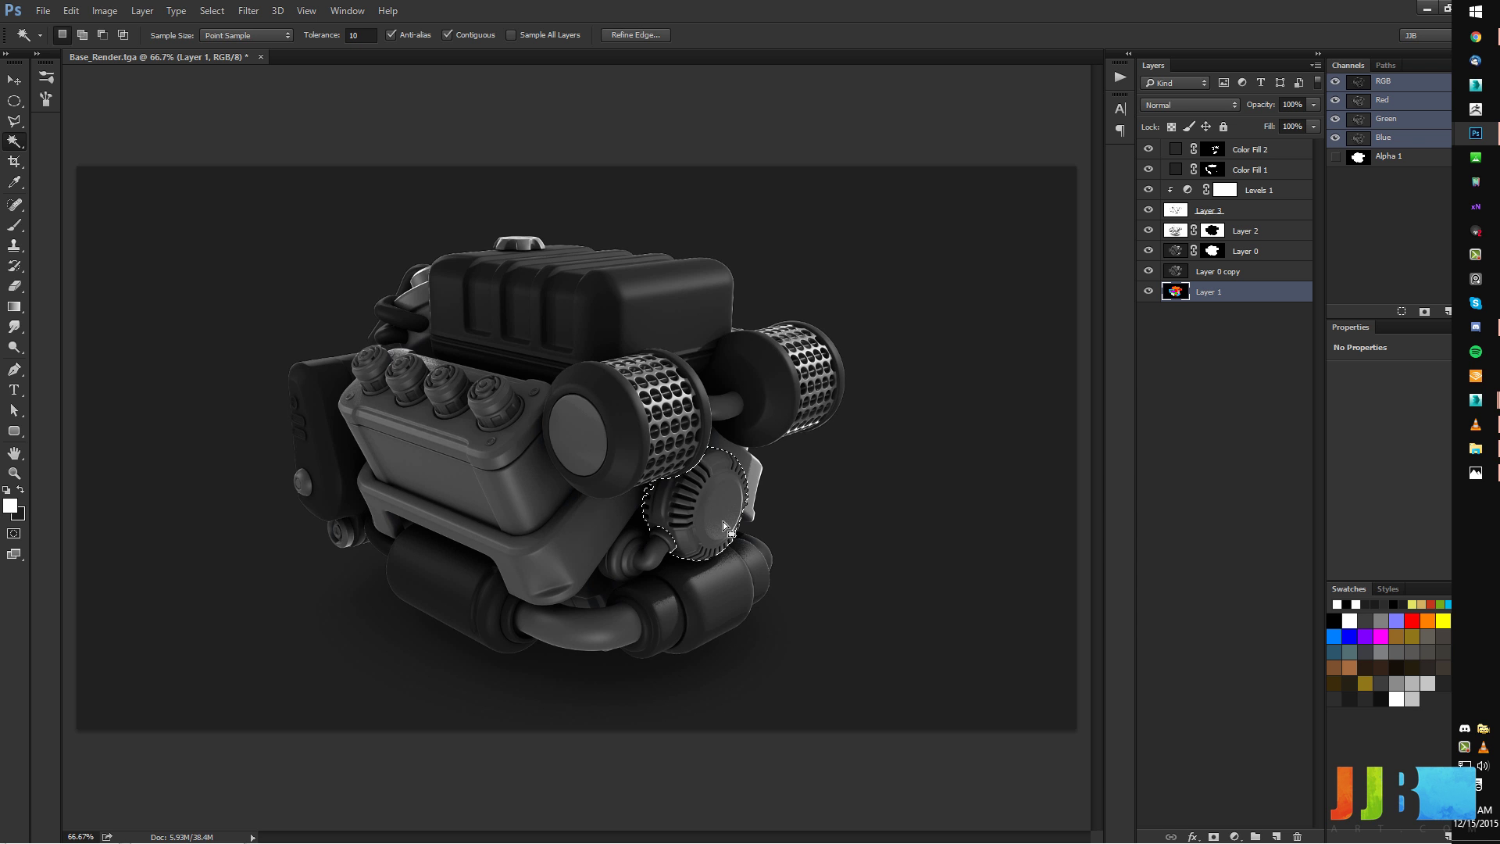
pyautogui.click(653, 567)
pyautogui.press('shift')
pyautogui.keyDown('shift'); pyautogui.click(580, 545); pyautogui.keyUp('shift')
pyautogui.keyDown('shift'); pyautogui.click(758, 474); pyautogui.keyUp('shift')
pyautogui.keyDown('shift'); pyautogui.click(522, 248); pyautogui.keyUp('shift')
pyautogui.click(1212, 153)
pyautogui.press('x')
pyautogui.press('x')
pyautogui.hotkey('alt', 'BackSpace')
pyautogui.hotkey('ctrl', 'd')
pyautogui.hotkey('ctrl', 'z')
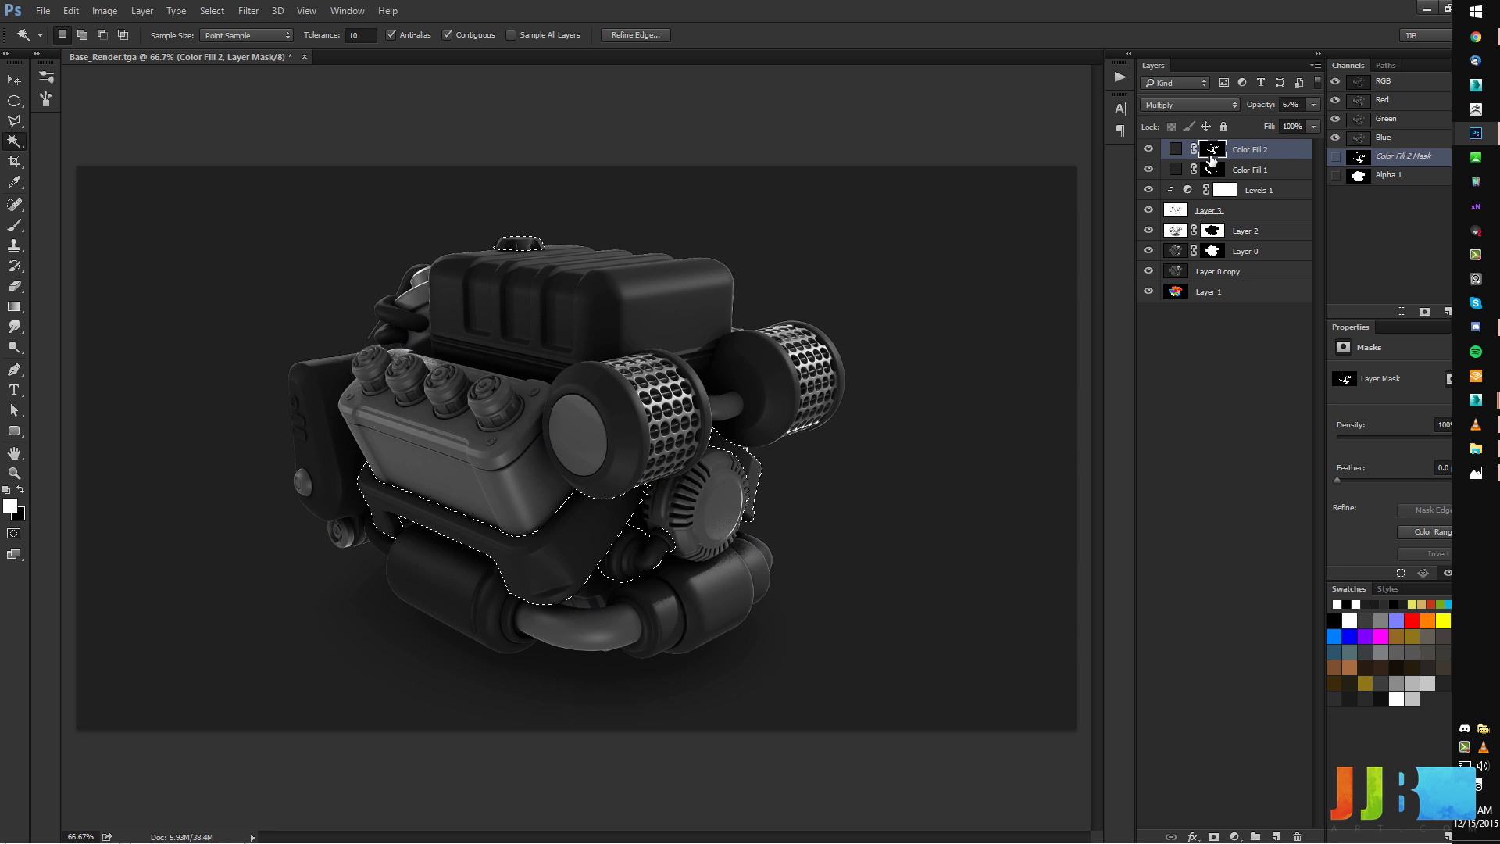
pyautogui.hotkey('ctrl', 'alt', 'z')
pyautogui.hotkey('ctrl', 'd')
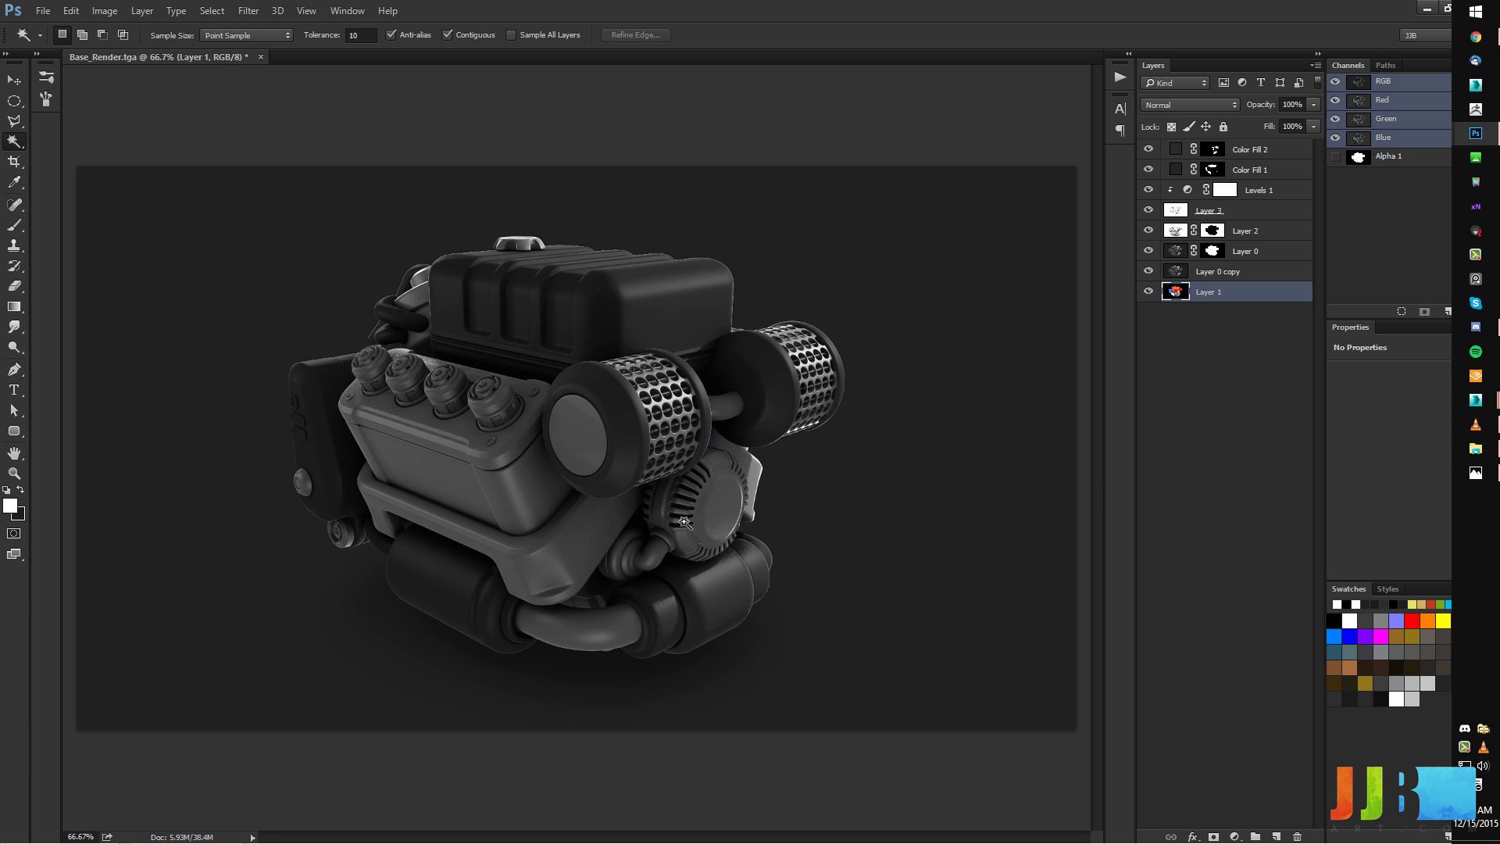
# Try adding the round ribbed alternator to the Color Fill 2 mask using its Layer 1 ID colour, and undo the fill.
pyautogui.click(655, 553)
pyautogui.hotkey('ctrl', 'd')
pyautogui.click(715, 525)
pyautogui.click(1209, 154)
pyautogui.hotkey('alt', 'BackSpace')
pyautogui.hotkey('ctrl', 'd')
pyautogui.hotkey('ctrl', 'alt', 'z')
pyautogui.hotkey('ctrl', 'alt', 'z')
# Try adding the small pipe below the alternator to the Color Fill 1 mask, undo the fill and clear the selection.
pyautogui.click(655, 560)
pyautogui.click(1208, 173)
pyautogui.hotkey('alt', 'BackSpace')
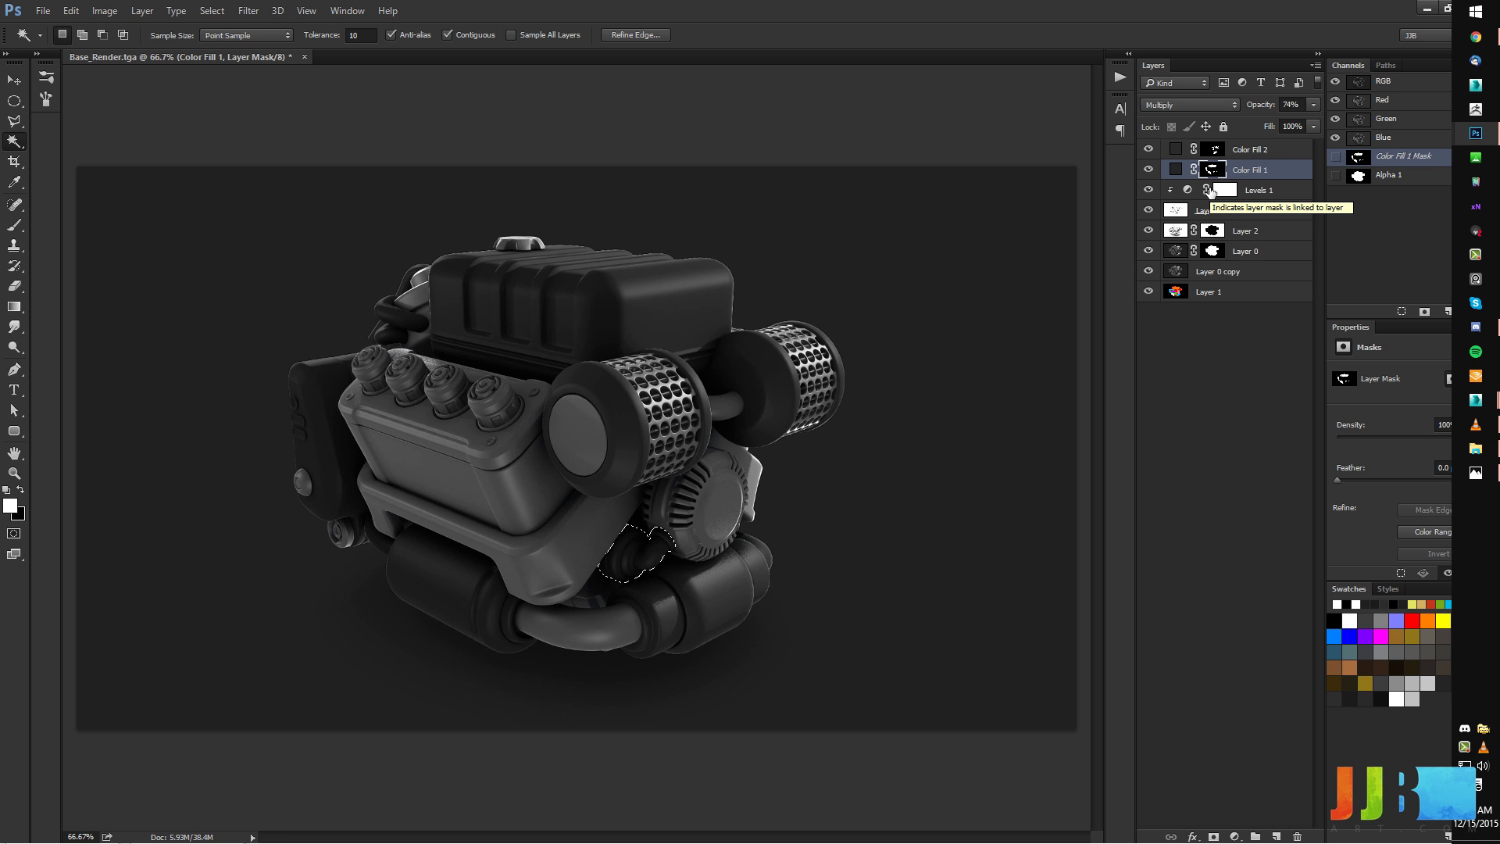
pyautogui.hotkey('ctrl', 'z')
pyautogui.hotkey('ctrl', 'd')
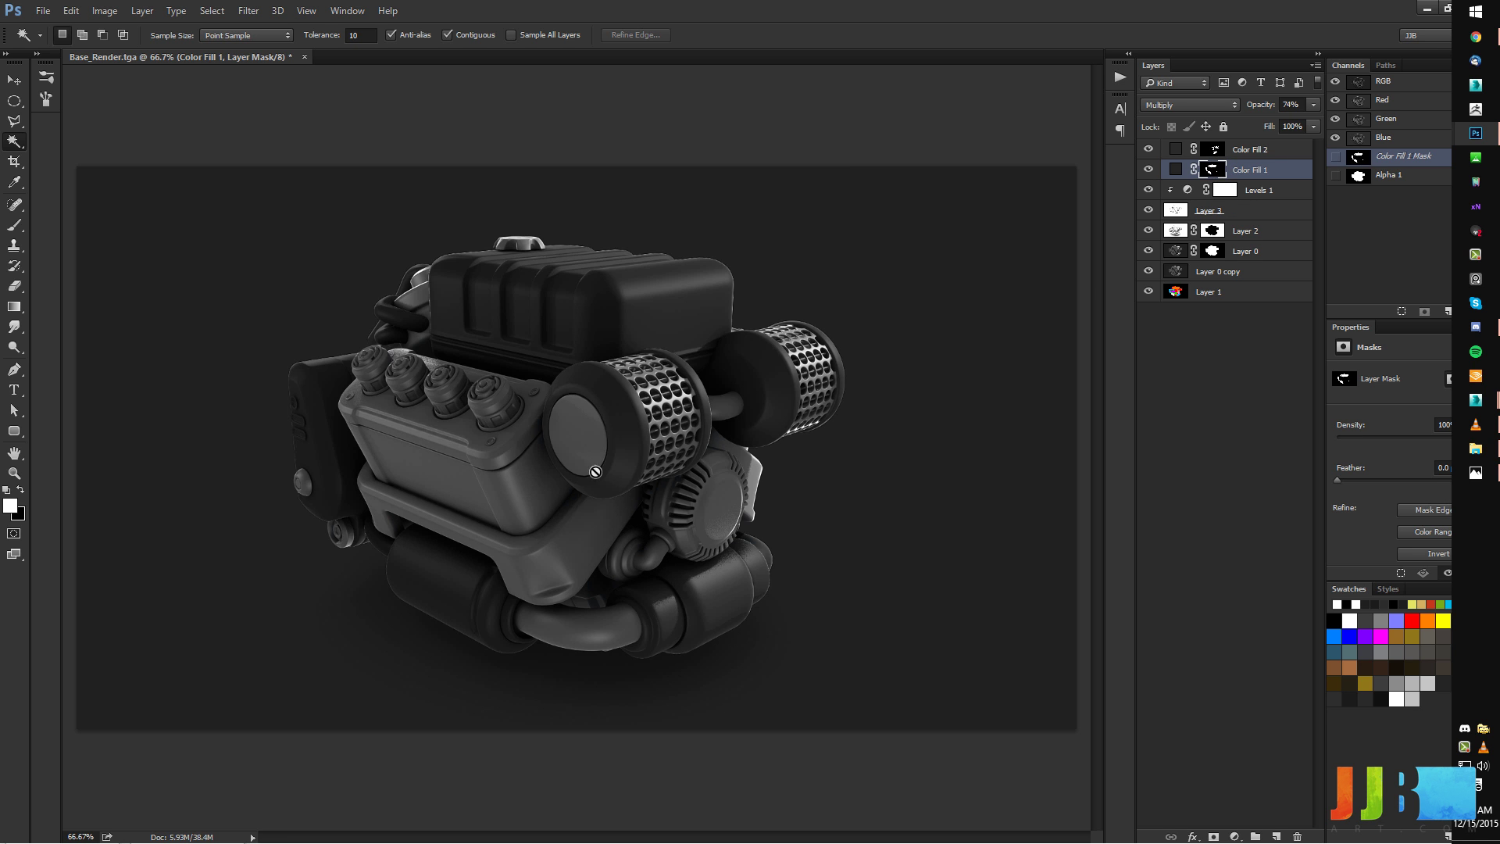
# Copy the whole visible image merged and paste it as a new layer above Color Fill 2.
pyautogui.keyDown('alt'); pyautogui.scroll(-2, 564, 426); pyautogui.keyUp('alt')
pyautogui.keyDown('alt'); pyautogui.scroll(2, 560, 422); pyautogui.keyUp('alt')
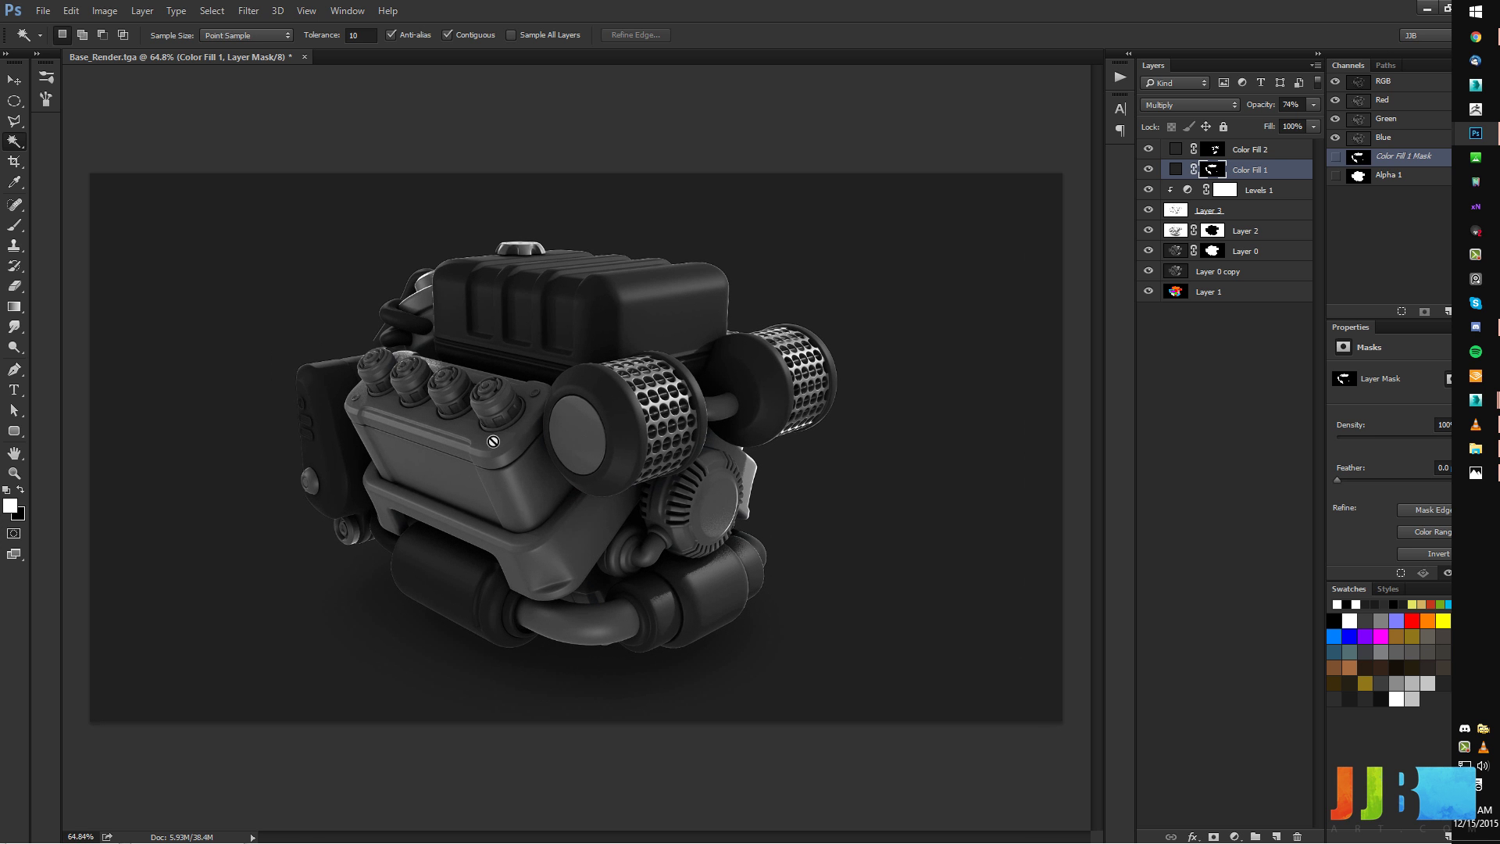
pyautogui.hotkey('ctrl', 'a')
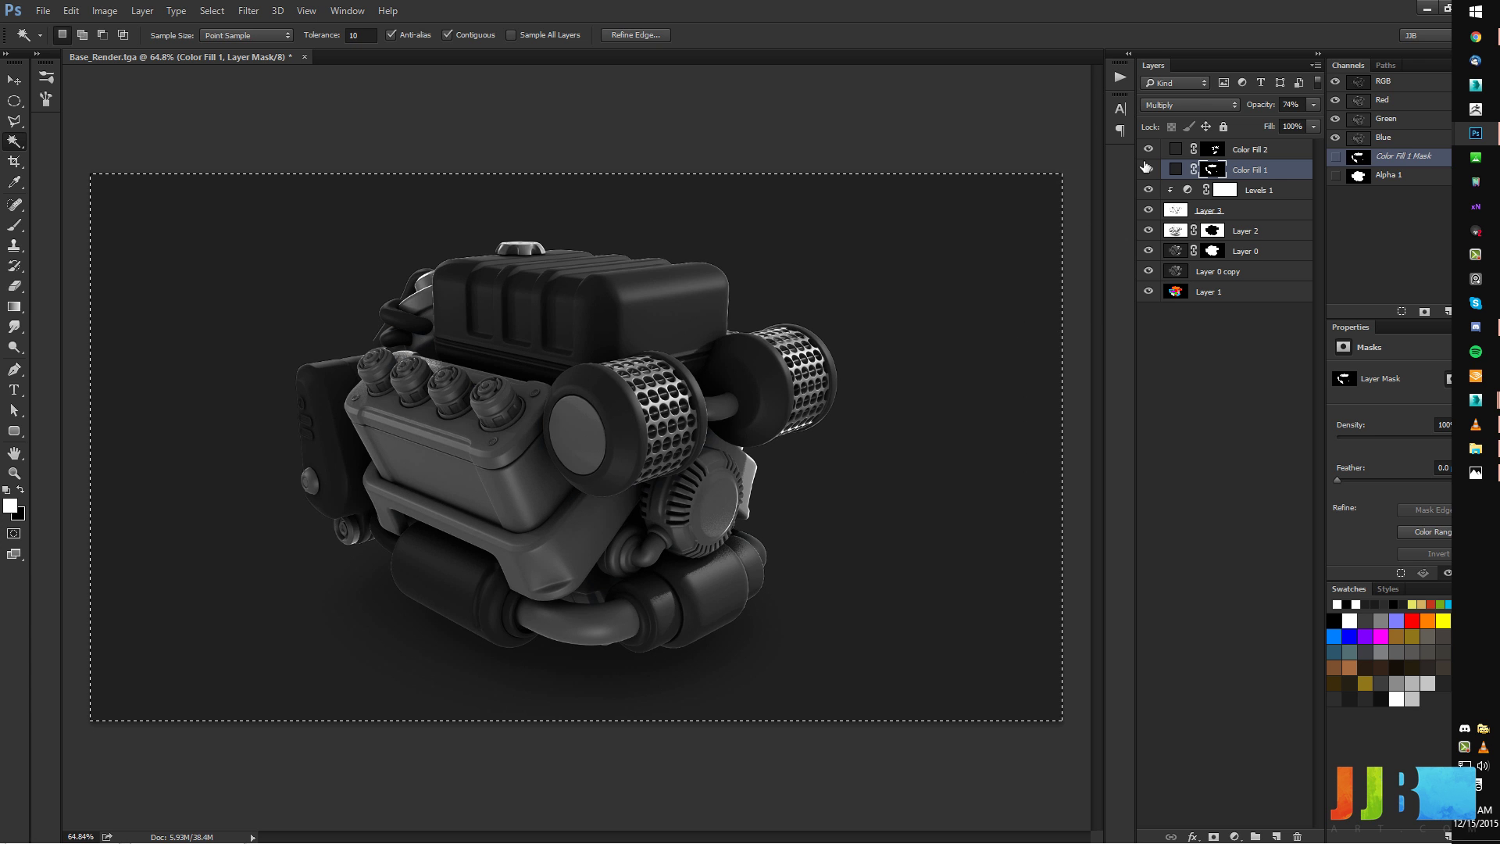
pyautogui.click(1252, 149)
pyautogui.hotkey('ctrl', 'shift', 'c')
pyautogui.hotkey('ctrl', 'v')
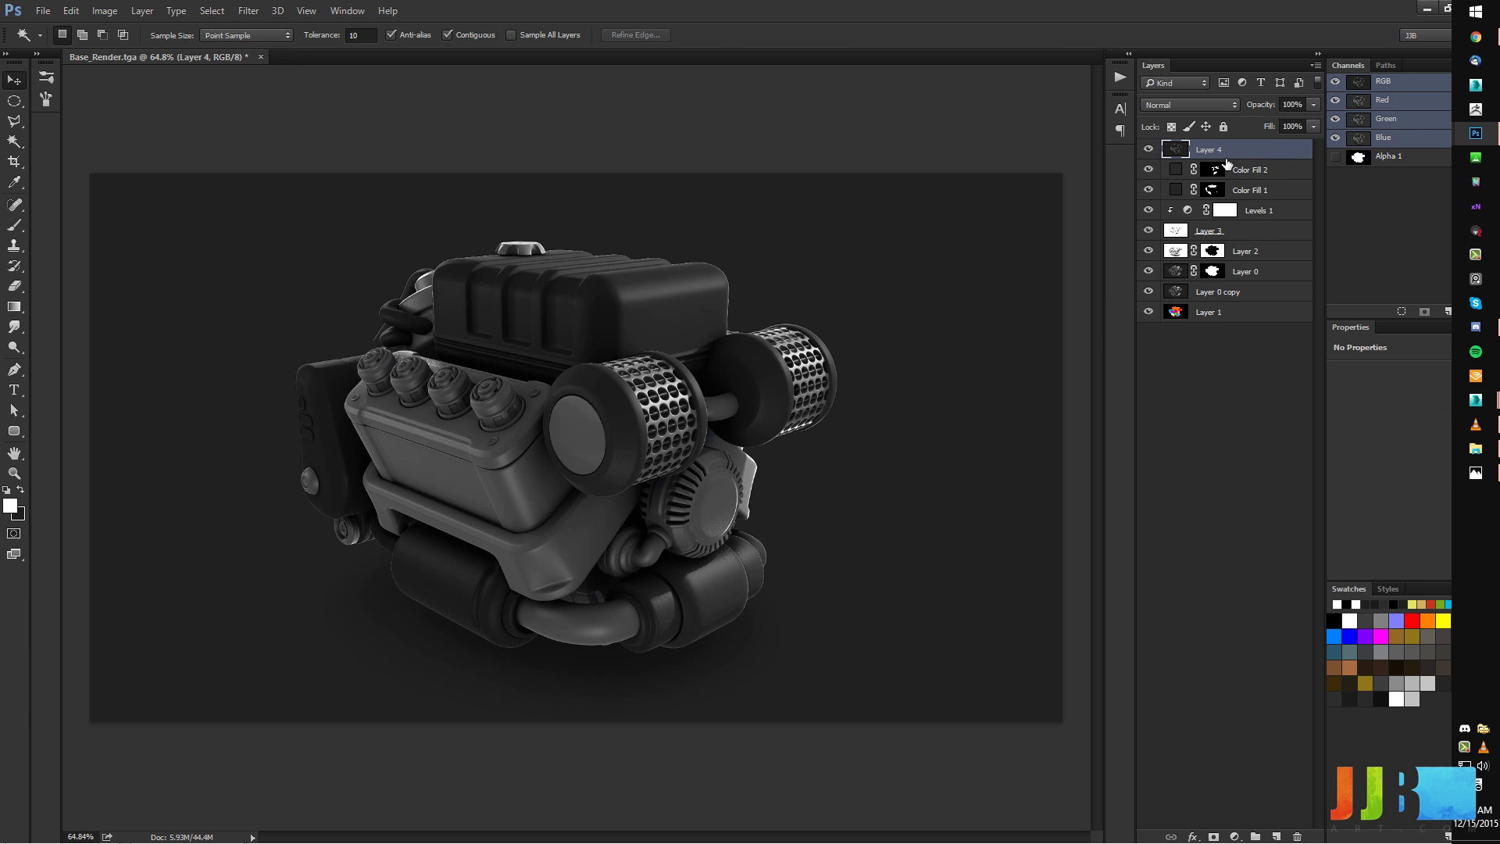
pyautogui.press('v')
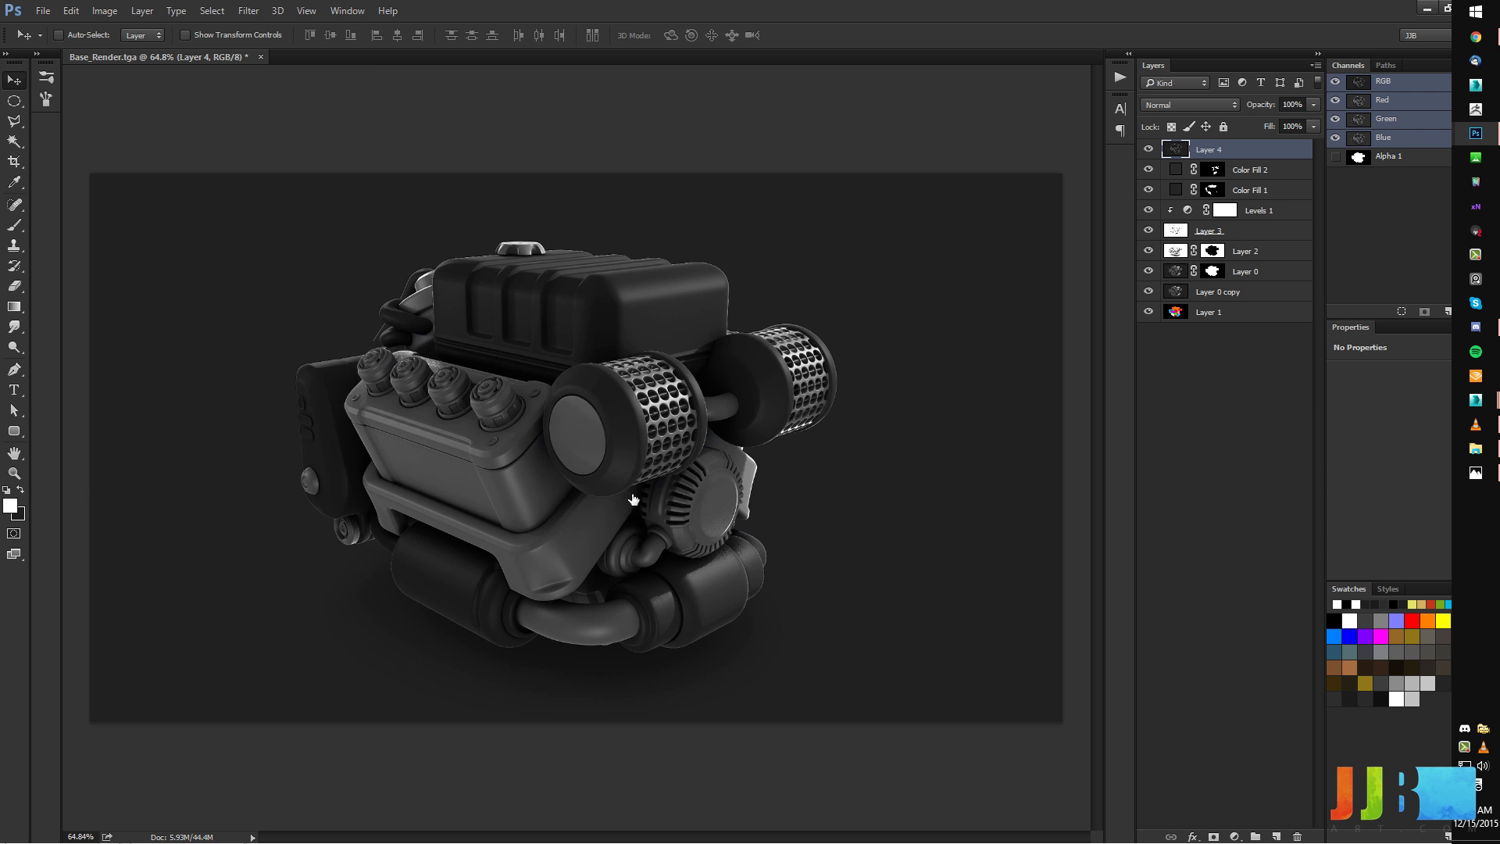
# Apply a High Pass filter to the pasted Layer 4, raising the radius slightly to bring out the edges.
pyautogui.click(250, 11)
pyautogui.moveTo(282, 325)
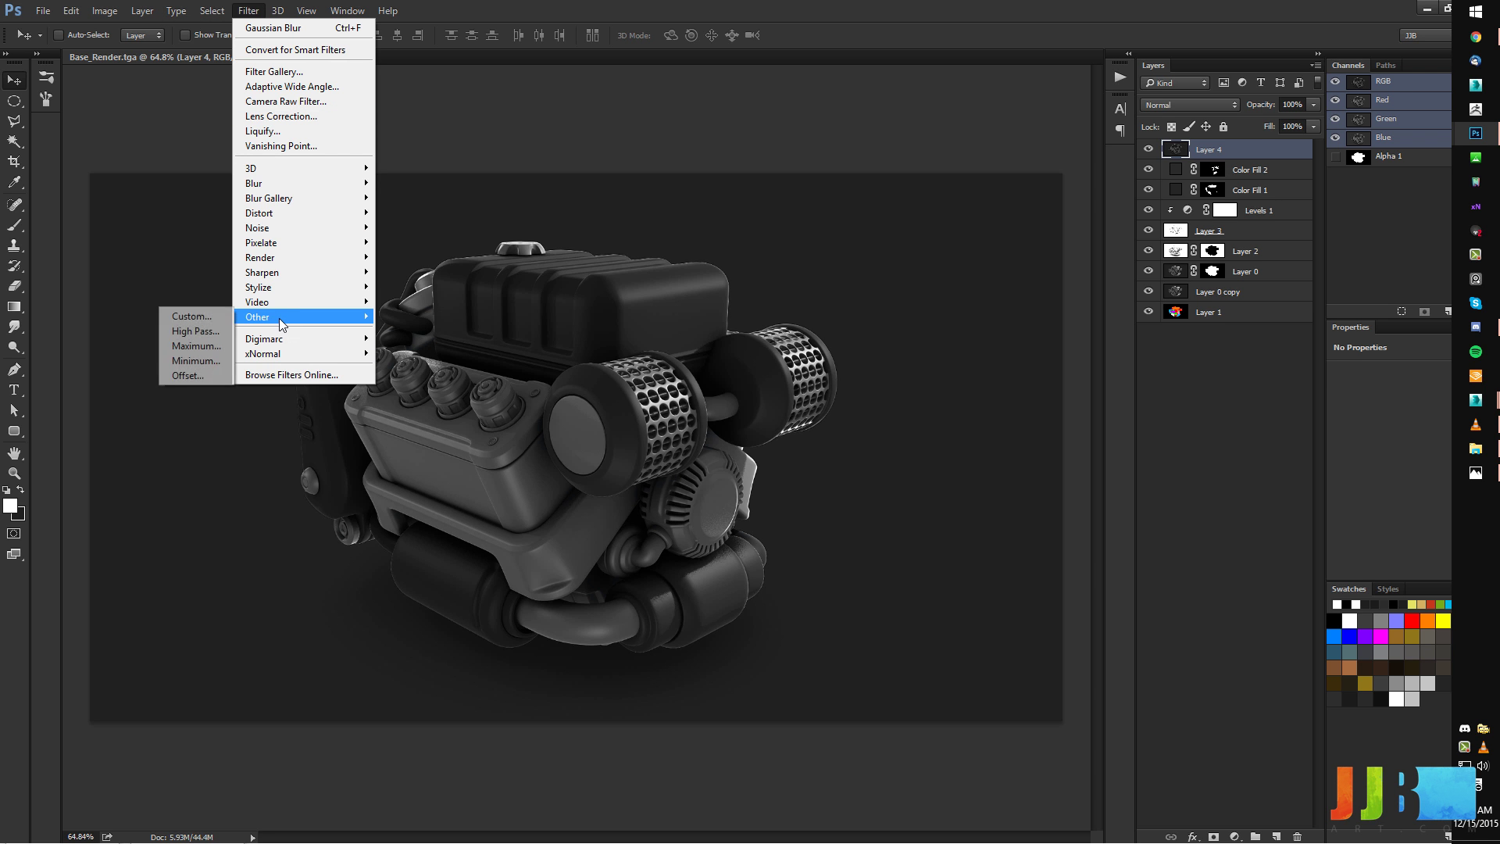
pyautogui.click(199, 331)
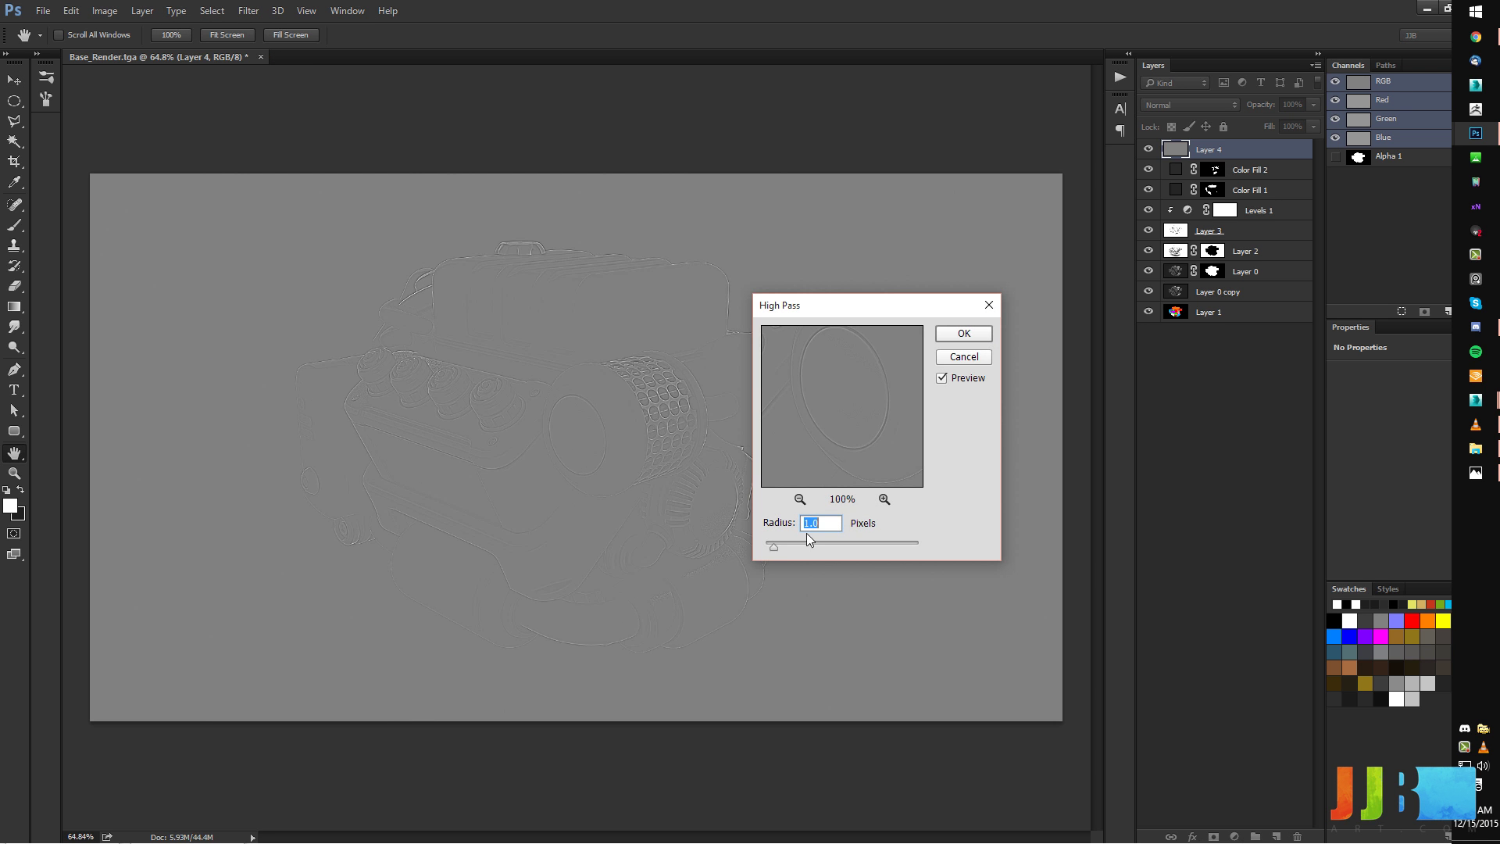
pyautogui.moveTo(776, 547); pyautogui.dragTo(779, 551)
pyautogui.doubleClick(831, 522)
pyautogui.click(964, 334)
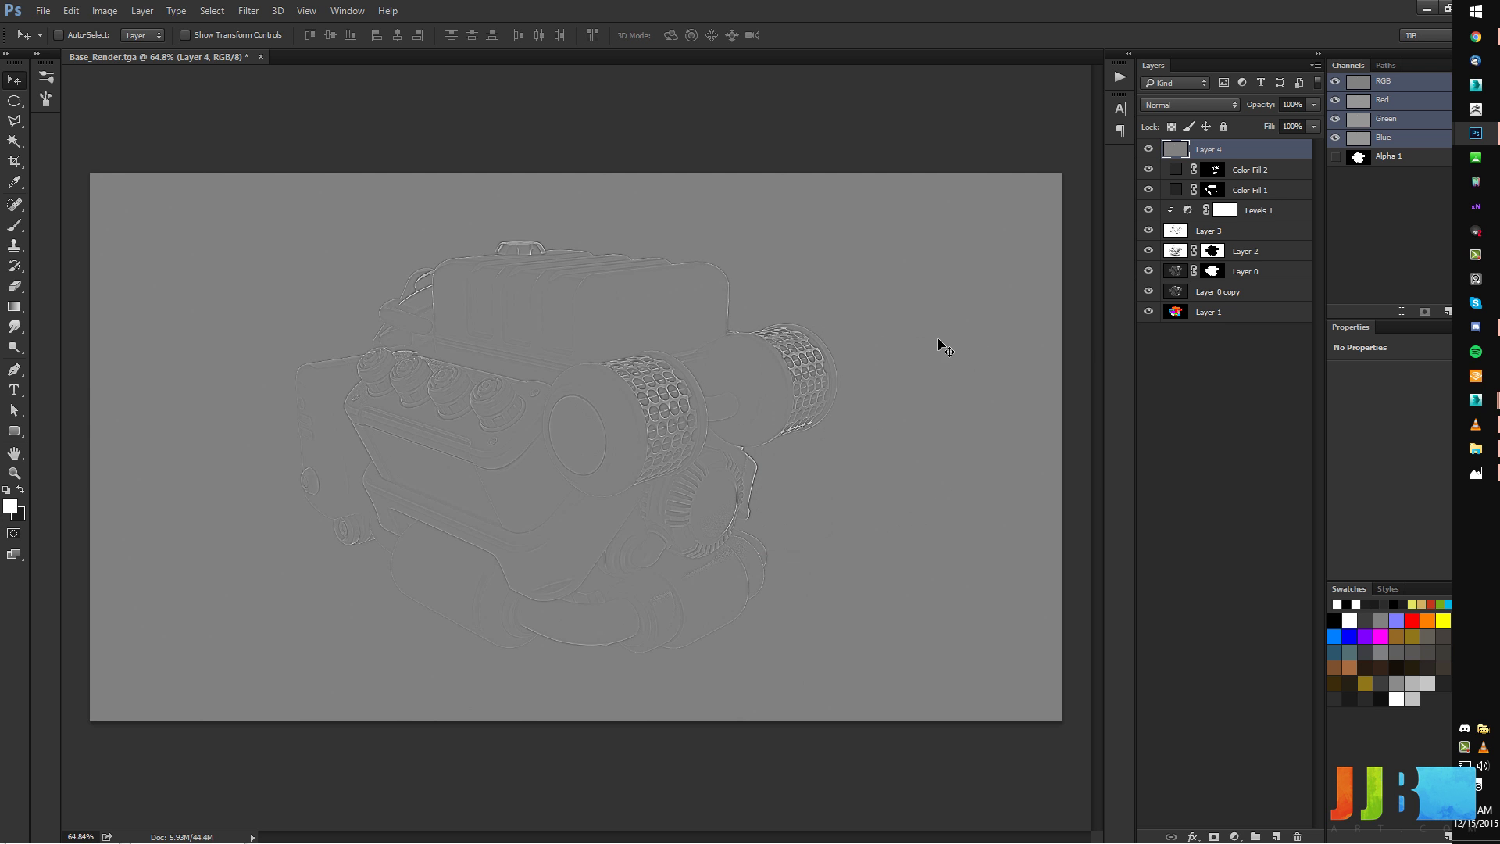
# Set Layer 4's blend mode to Overlay and its opacity to 25%.
pyautogui.hotkey('shift', 'alt', 'o')
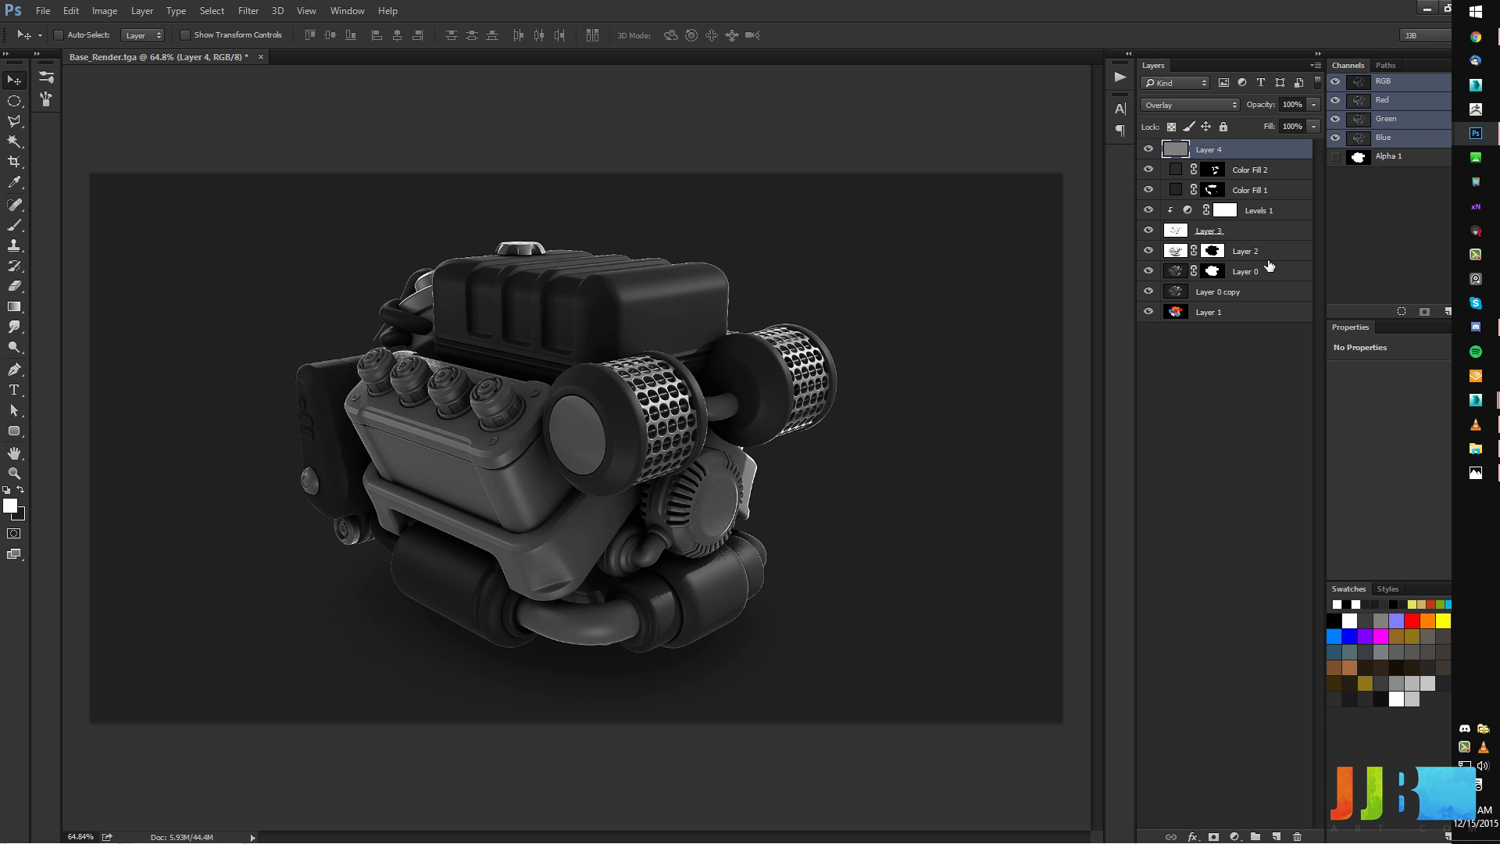
pyautogui.click(1296, 103)
pyautogui.write('25')
pyautogui.press('Return')
# Hide Layer 4, paste a merged copy of the remaining visible image as a new top layer, and show Layer 4 again.
pyautogui.click(1148, 149)
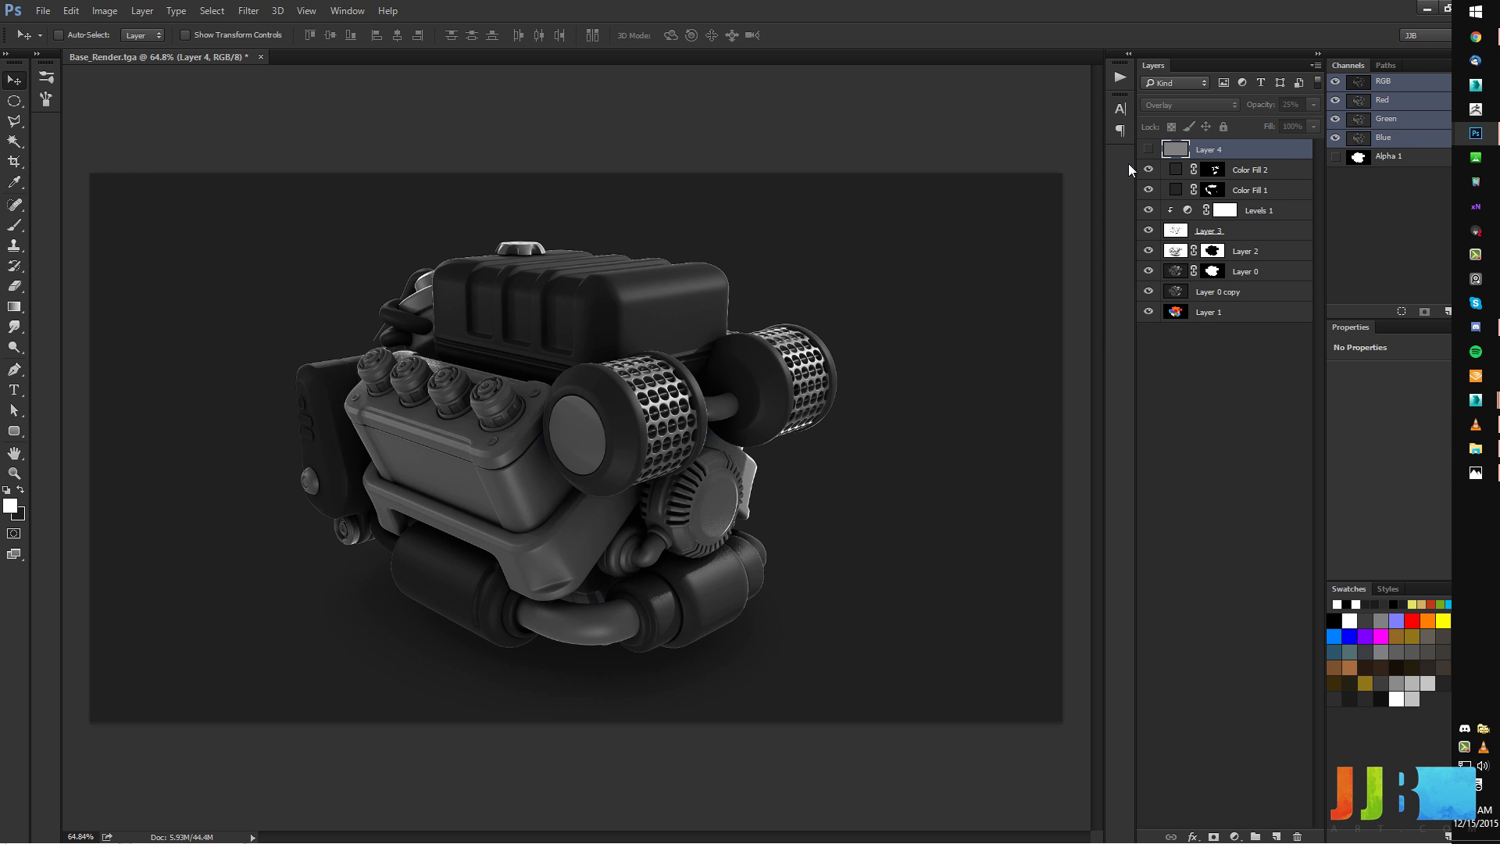
pyautogui.hotkey('ctrl', 'a')
pyautogui.hotkey('ctrl', 'shift', 'c')
pyautogui.hotkey('ctrl', 'v')
pyautogui.click(1147, 170)
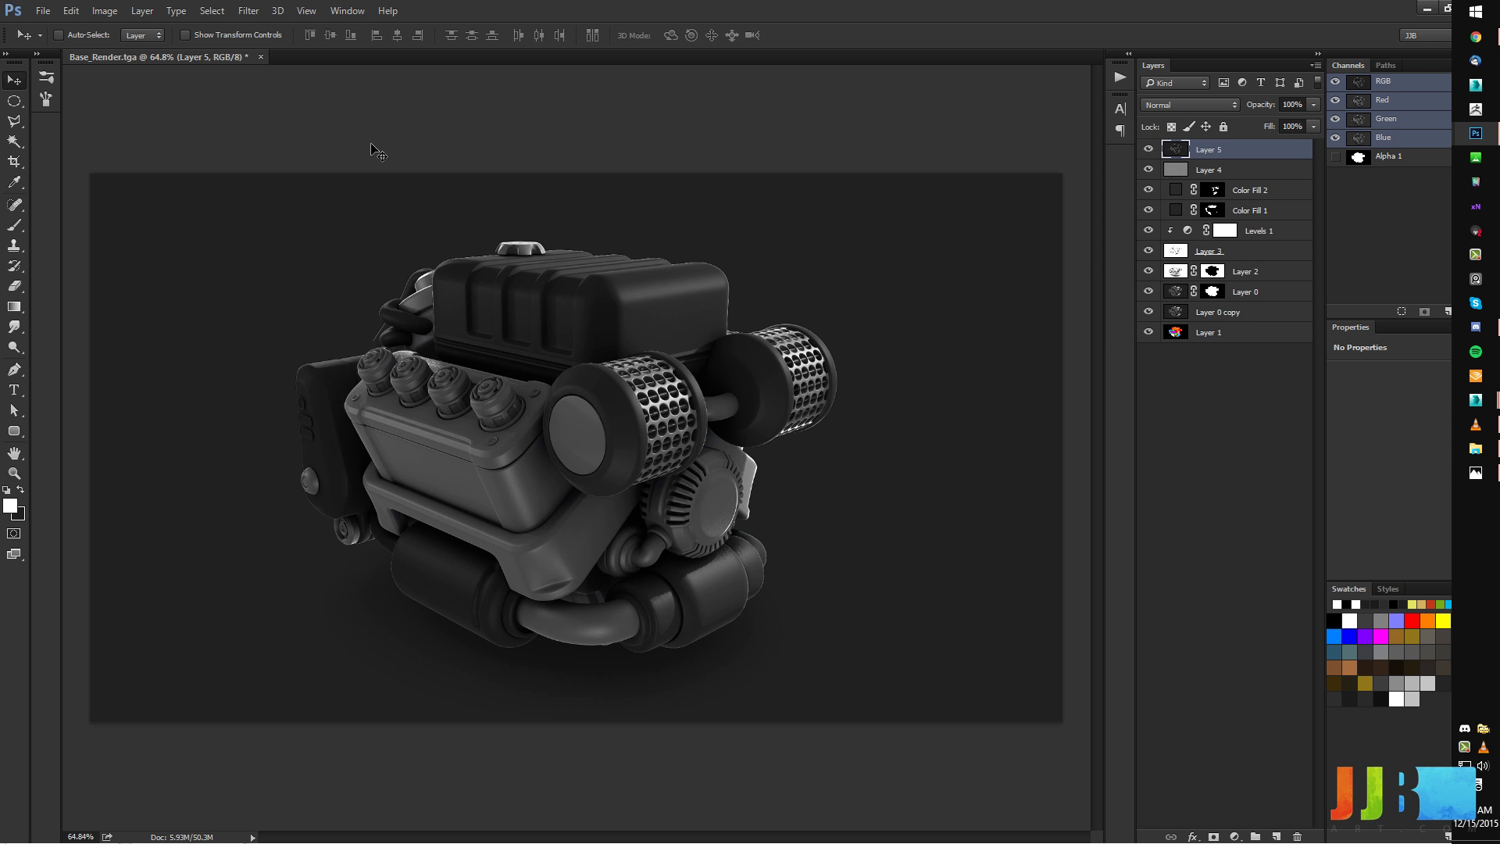
# Apply a High Pass filter with a radius of 1 pixel to Layer 5.
pyautogui.click(207, 16)
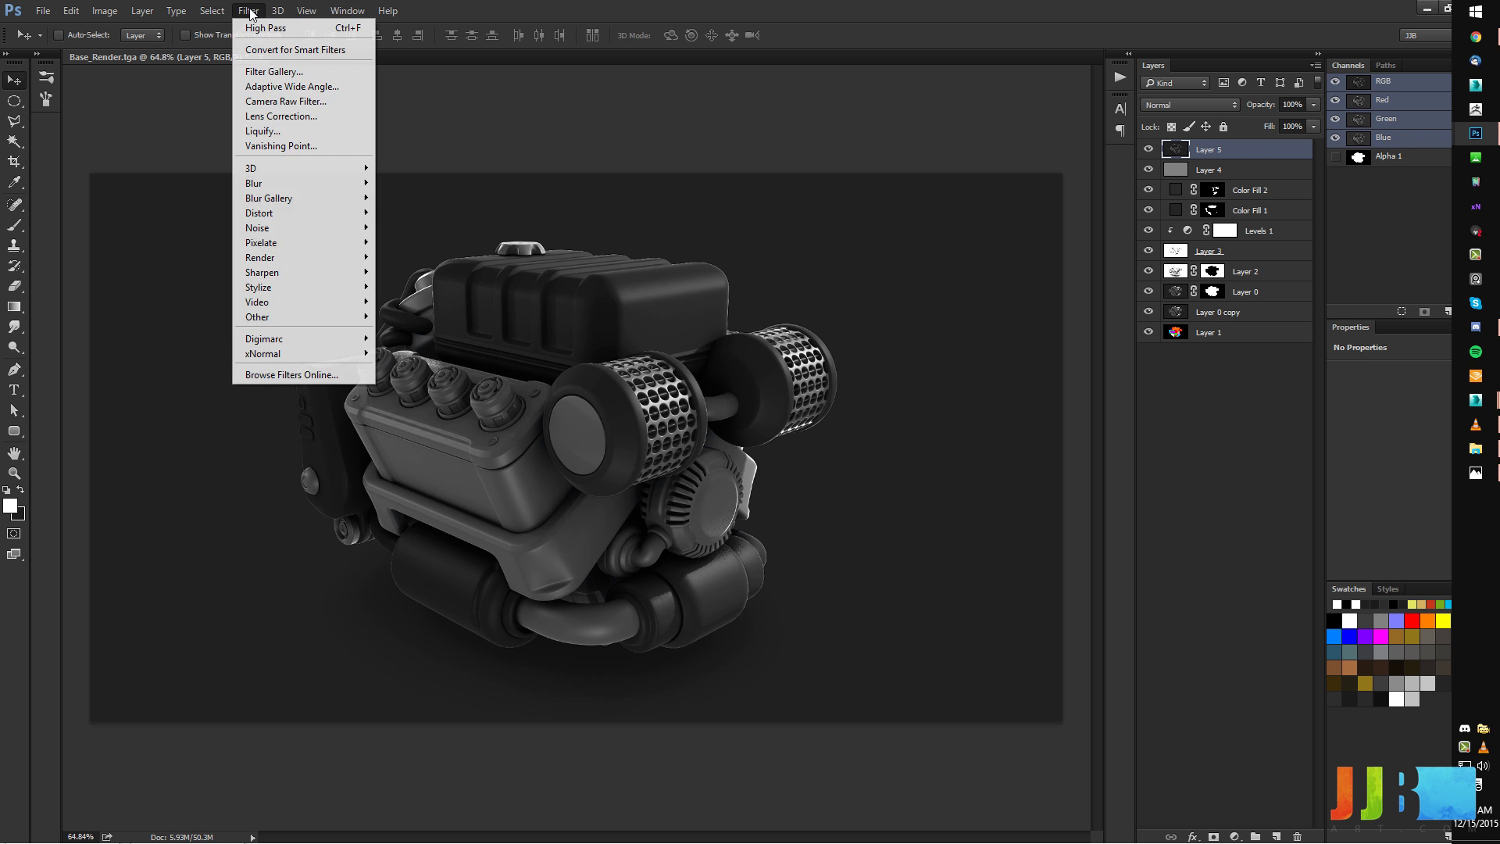
pyautogui.moveTo(266, 316)
pyautogui.click(195, 330)
pyautogui.write('3')
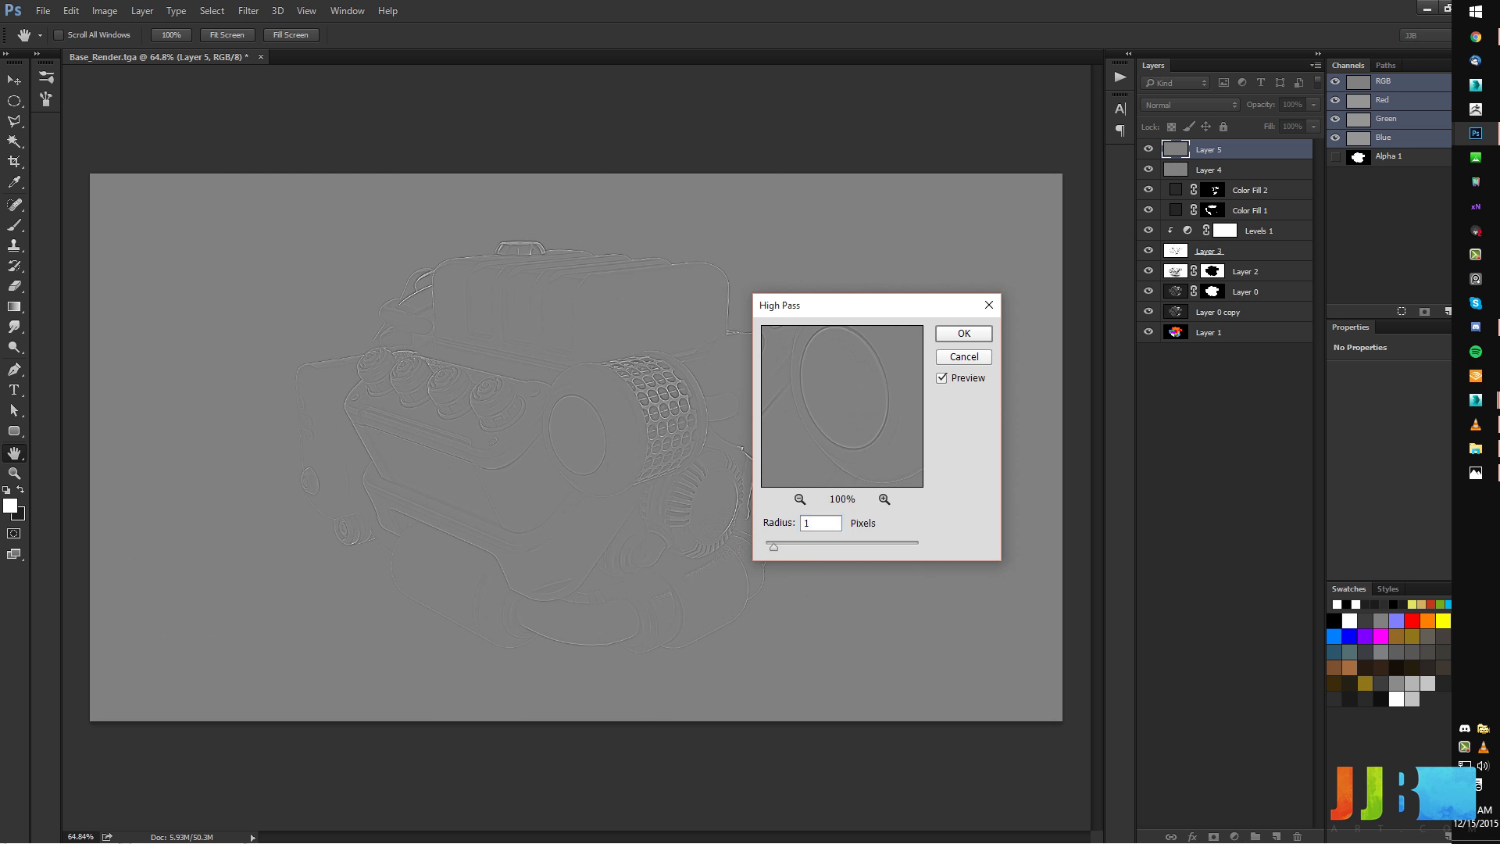
pyautogui.press('Return')
pyautogui.press('v')
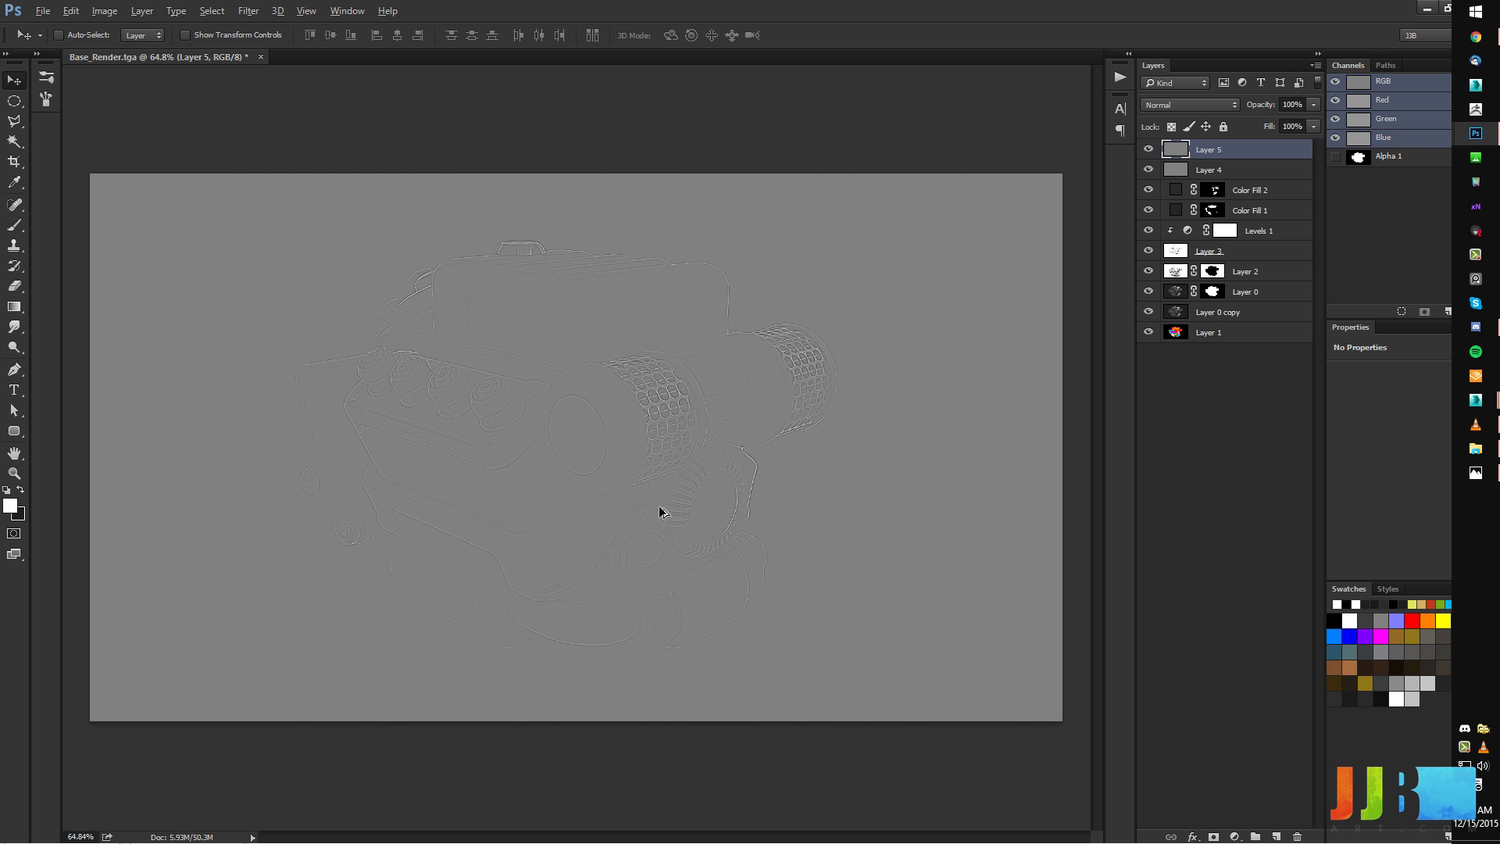
# Set Layer 5's blend mode to Overlay and inspect the sharpening on the perforated air filter up close.
pyautogui.hotkey('shift', 'alt', 'o')
pyautogui.keyDown('ctrl'); pyautogui.click(615, 435); pyautogui.keyUp('ctrl')
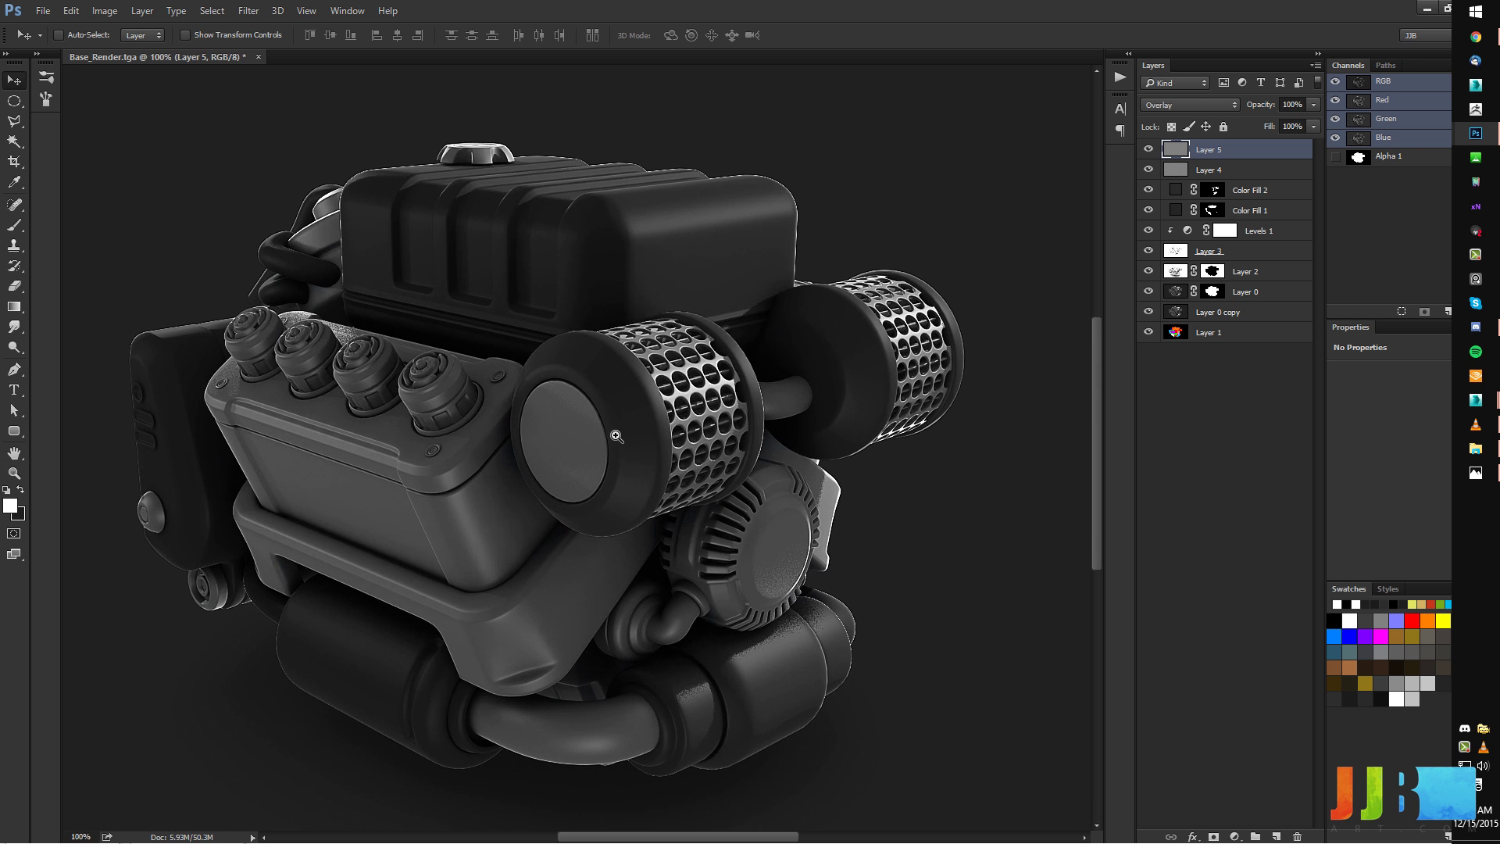
pyautogui.keyDown('ctrl'); pyautogui.click(615, 435); pyautogui.keyUp('ctrl')
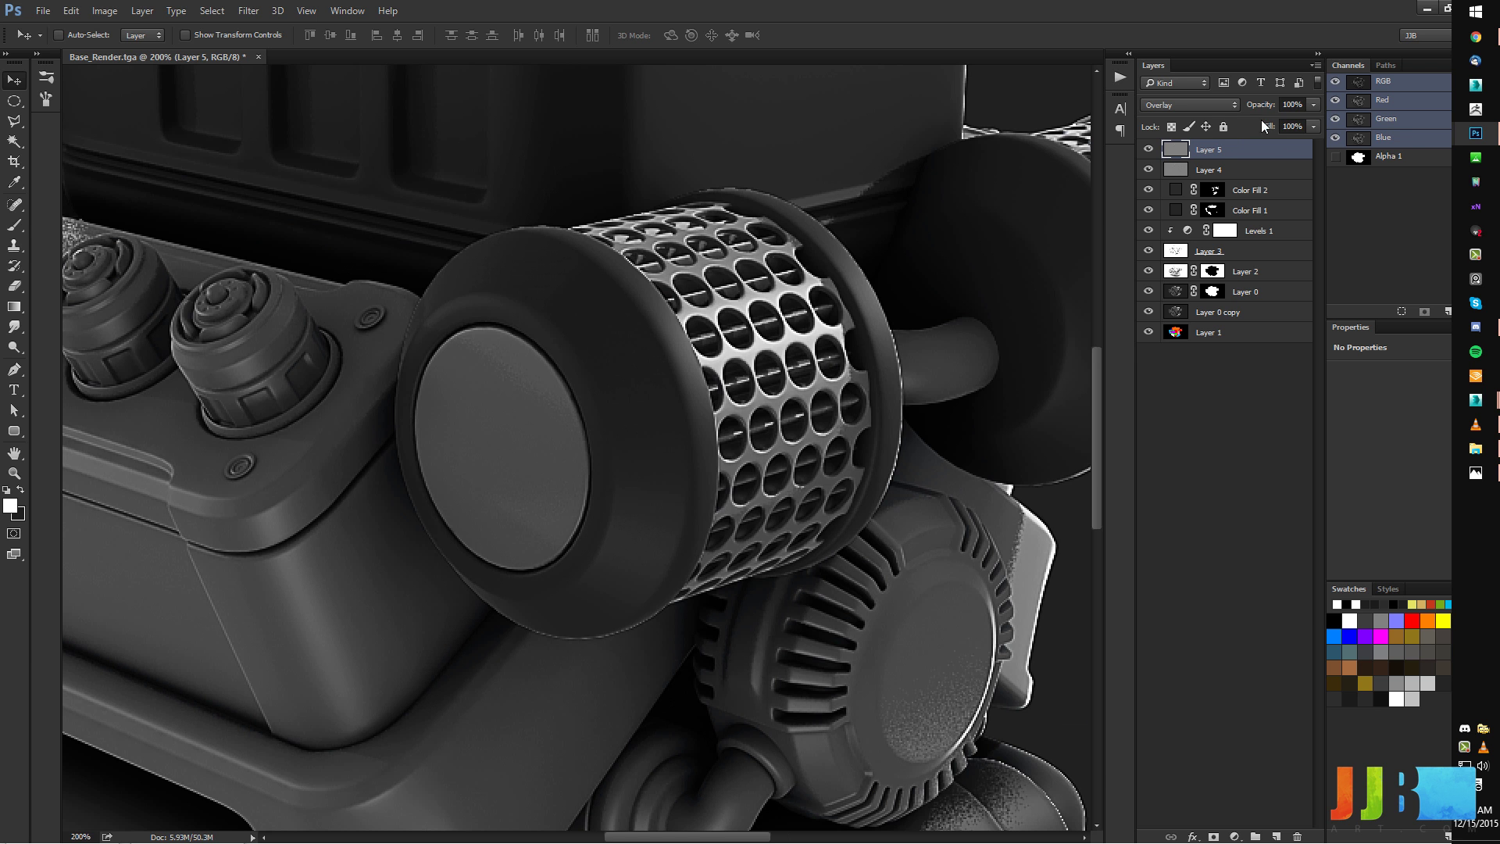
pyautogui.moveTo(1259, 106); pyautogui.dragTo(1263, 110)
# Lower Layer 4's opacity to 15%.
pyautogui.click(1231, 168)
pyautogui.click(1260, 109)
pyautogui.click(1287, 105)
pyautogui.write('15')
pyautogui.press('Return')
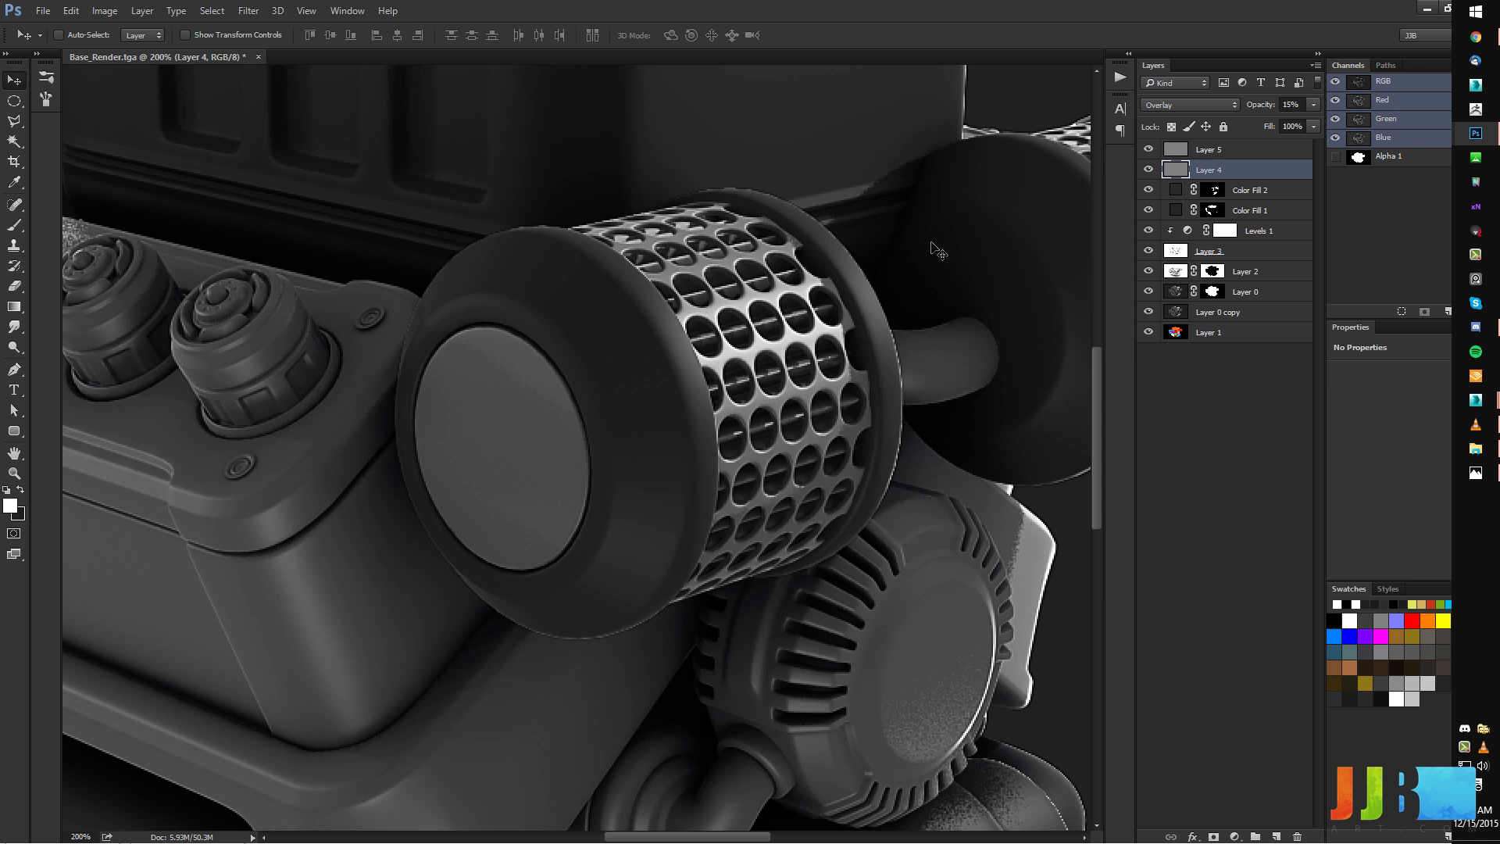
# Add a black Stroke layer style to Layer 0 with a size of 2 px.
pyautogui.keyDown('alt'); pyautogui.scroll(-5, 711, 349); pyautogui.keyUp('alt')
pyautogui.hotkey('ctrl', '0')
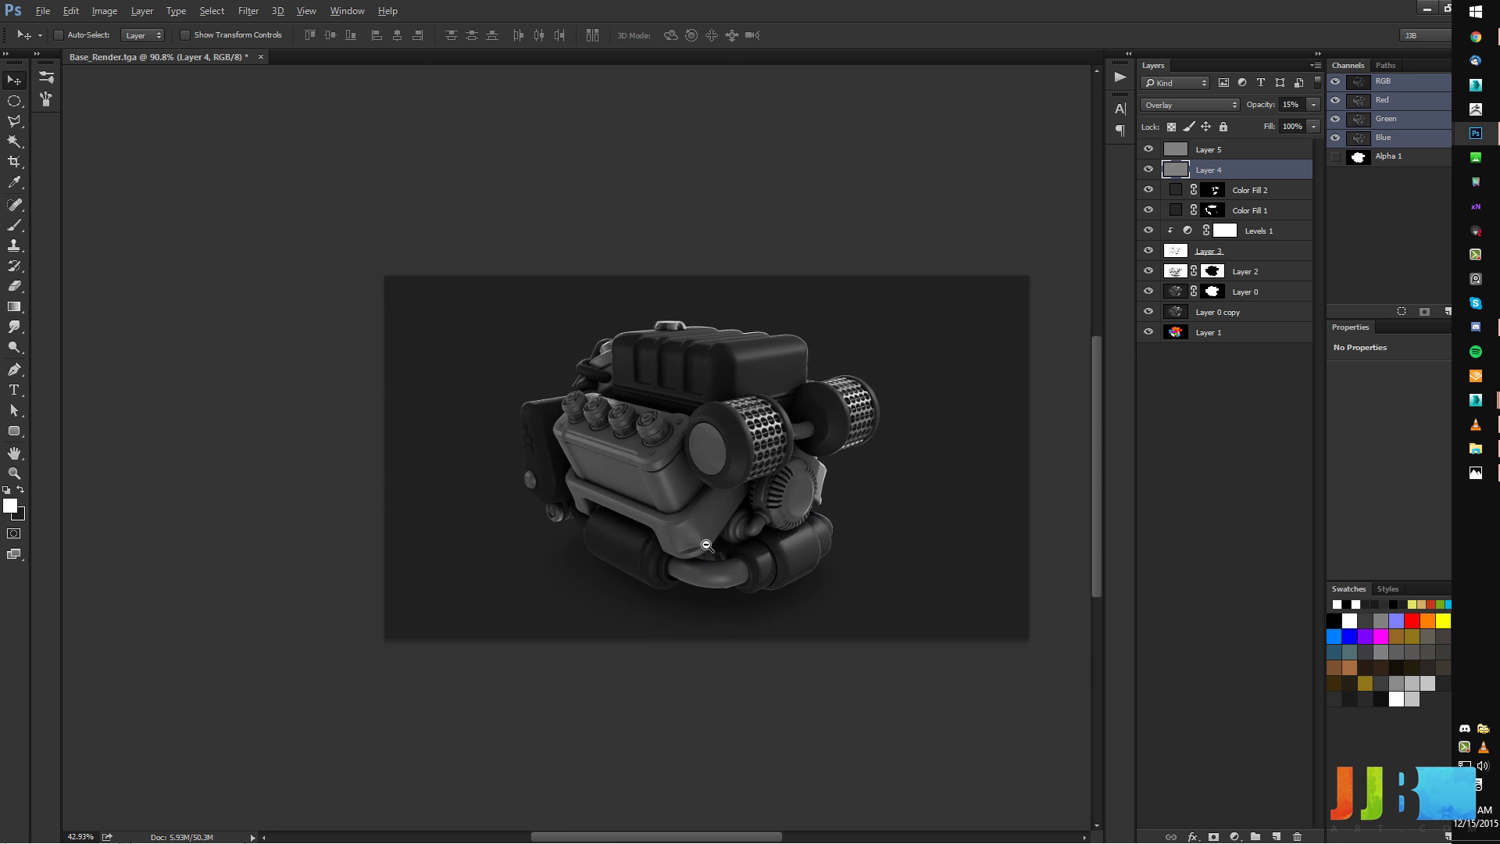
pyautogui.click(1234, 291)
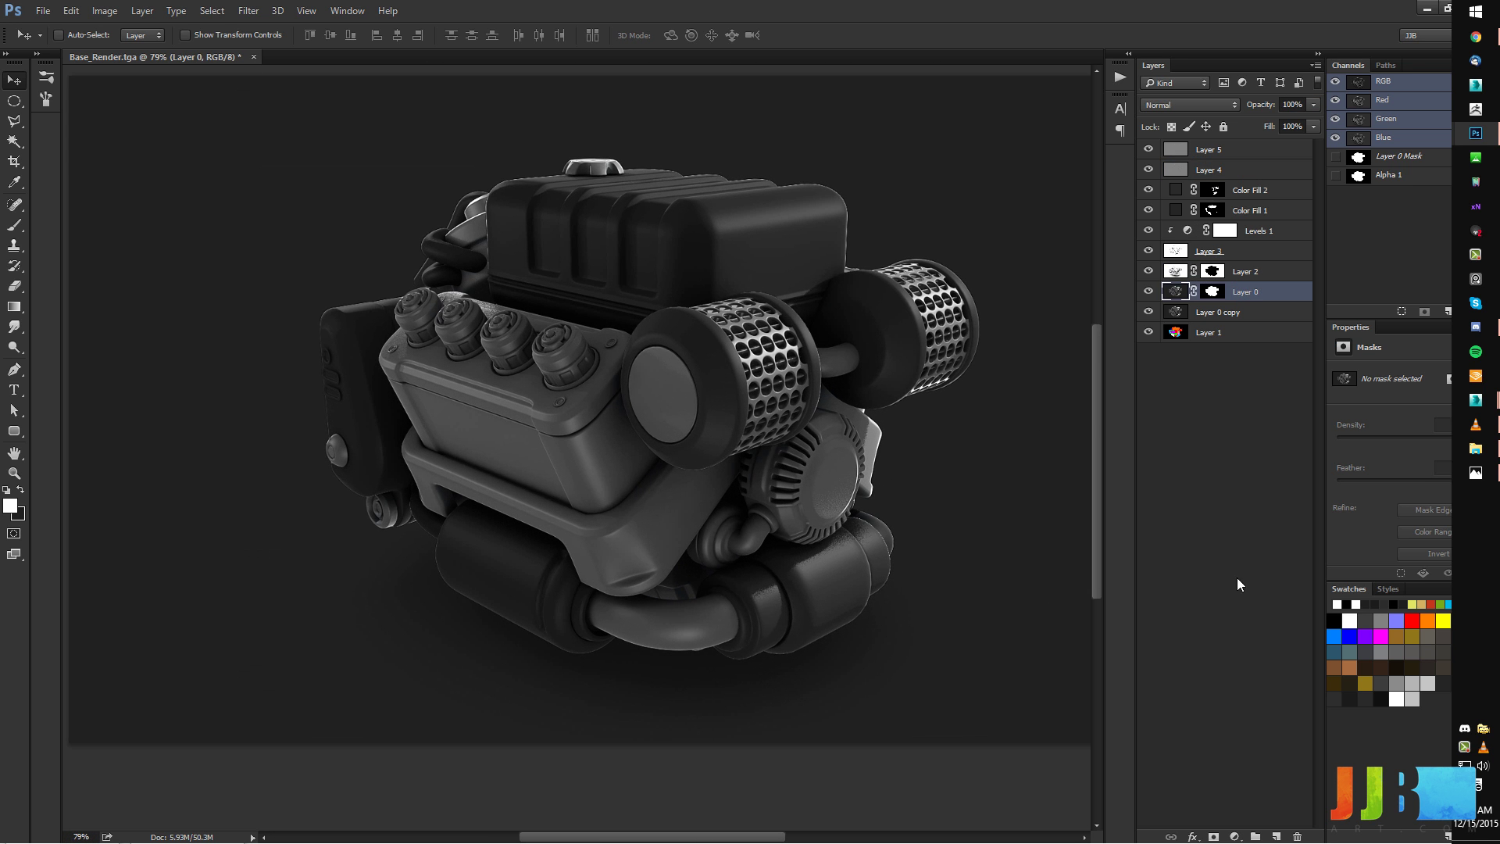
pyautogui.click(1192, 836)
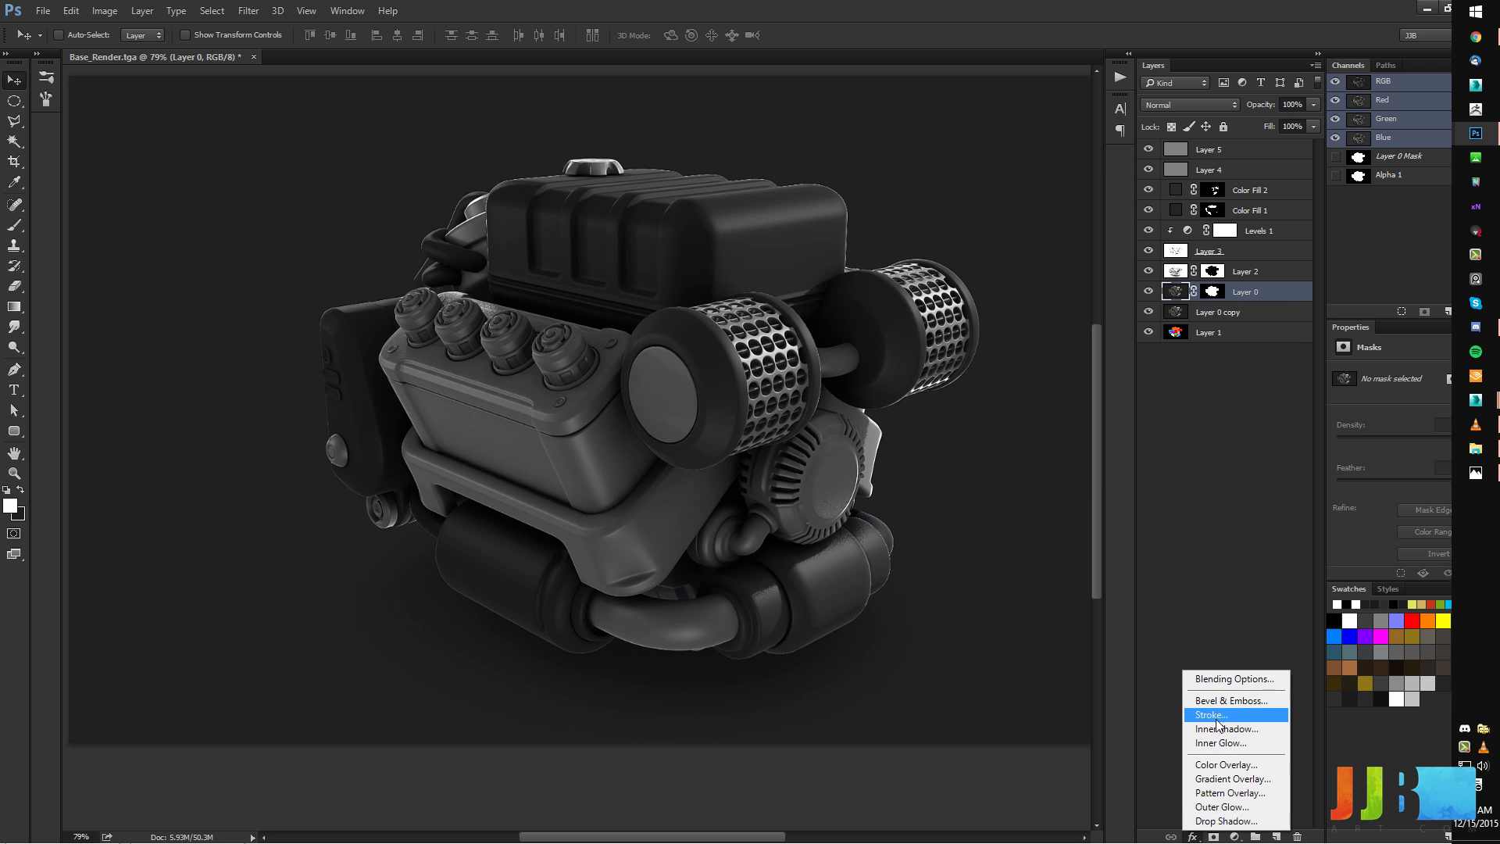
pyautogui.click(1228, 713)
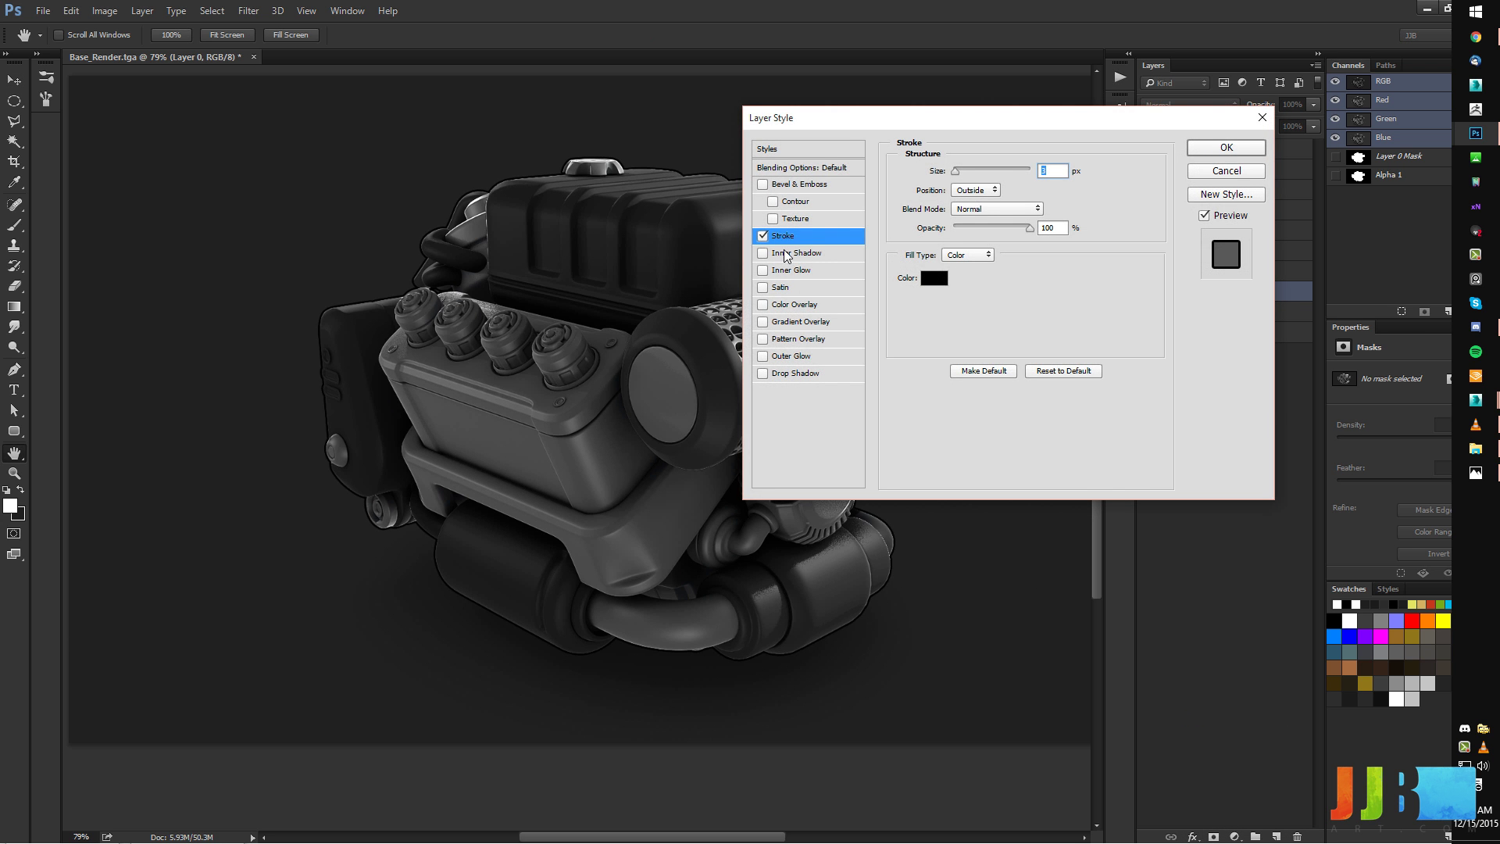
pyautogui.moveTo(863, 117); pyautogui.dragTo(991, 216)
pyautogui.press('Down')
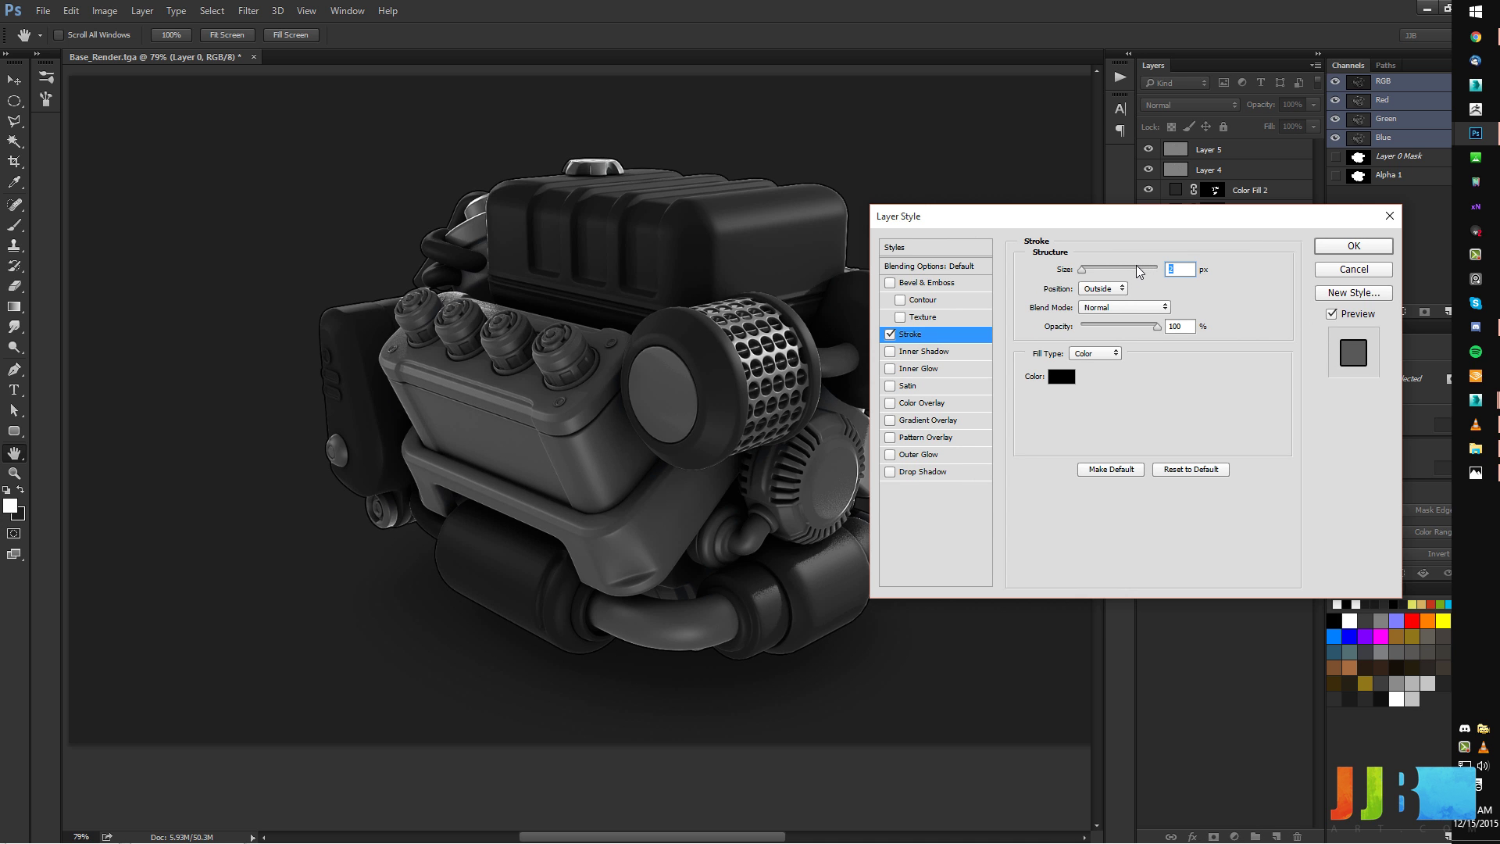
# Lower the stroke's opacity to 92% and try its position options, choosing Center.
pyautogui.moveTo(1157, 327)
pyautogui.mouseDown()
pyautogui.moveTo(1067, 337)
pyautogui.moveTo(1189, 325)
pyautogui.moveTo(1155, 325)
pyautogui.moveTo(1089, 283)
pyautogui.mouseUp()
pyautogui.click(1090, 288)
pyautogui.click(1094, 320)
pyautogui.click(1109, 294)
pyautogui.click(1094, 311)
pyautogui.click(1102, 288)
pyautogui.click(1105, 320)
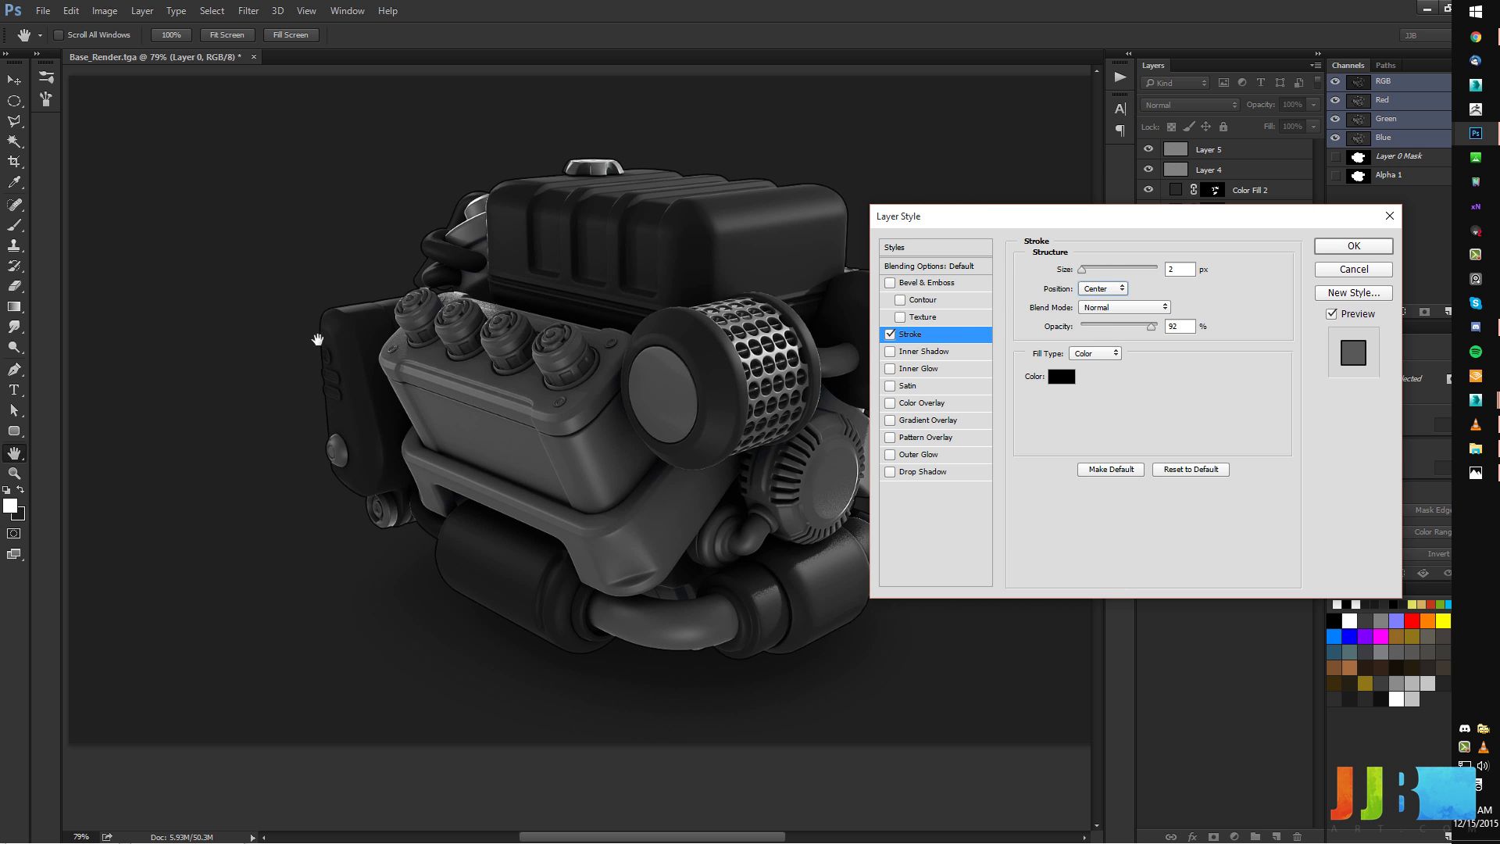
# Compare the Outside stroke position with Center along the engine's outline up close, ending on Center.
pyautogui.keyDown('ctrl'); pyautogui.moveTo(307, 337); pyautogui.dragTo(356, 387); pyautogui.keyUp('ctrl')
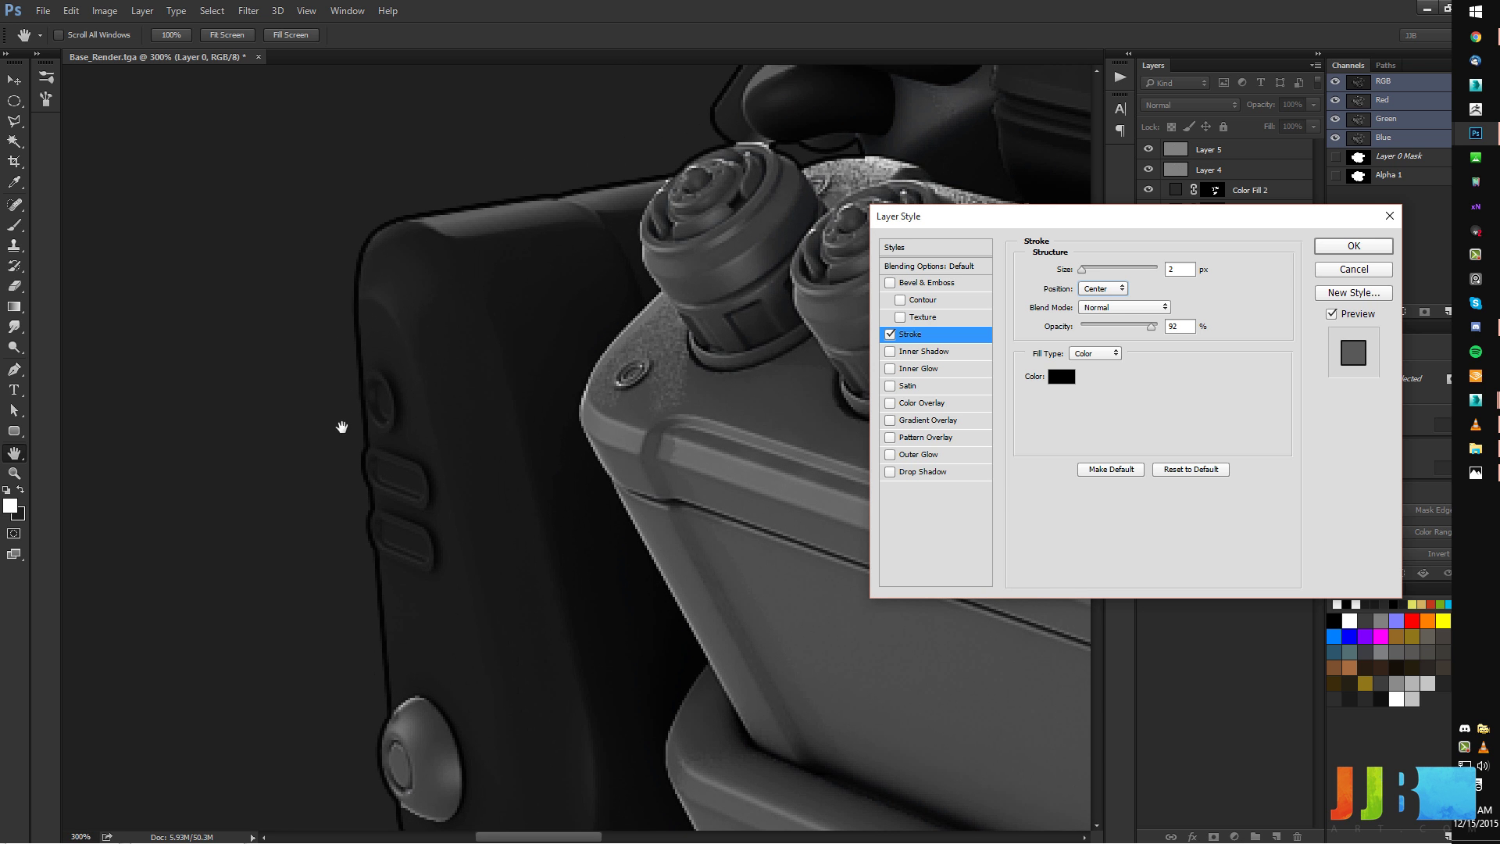
pyautogui.click(1108, 293)
pyautogui.click(1098, 308)
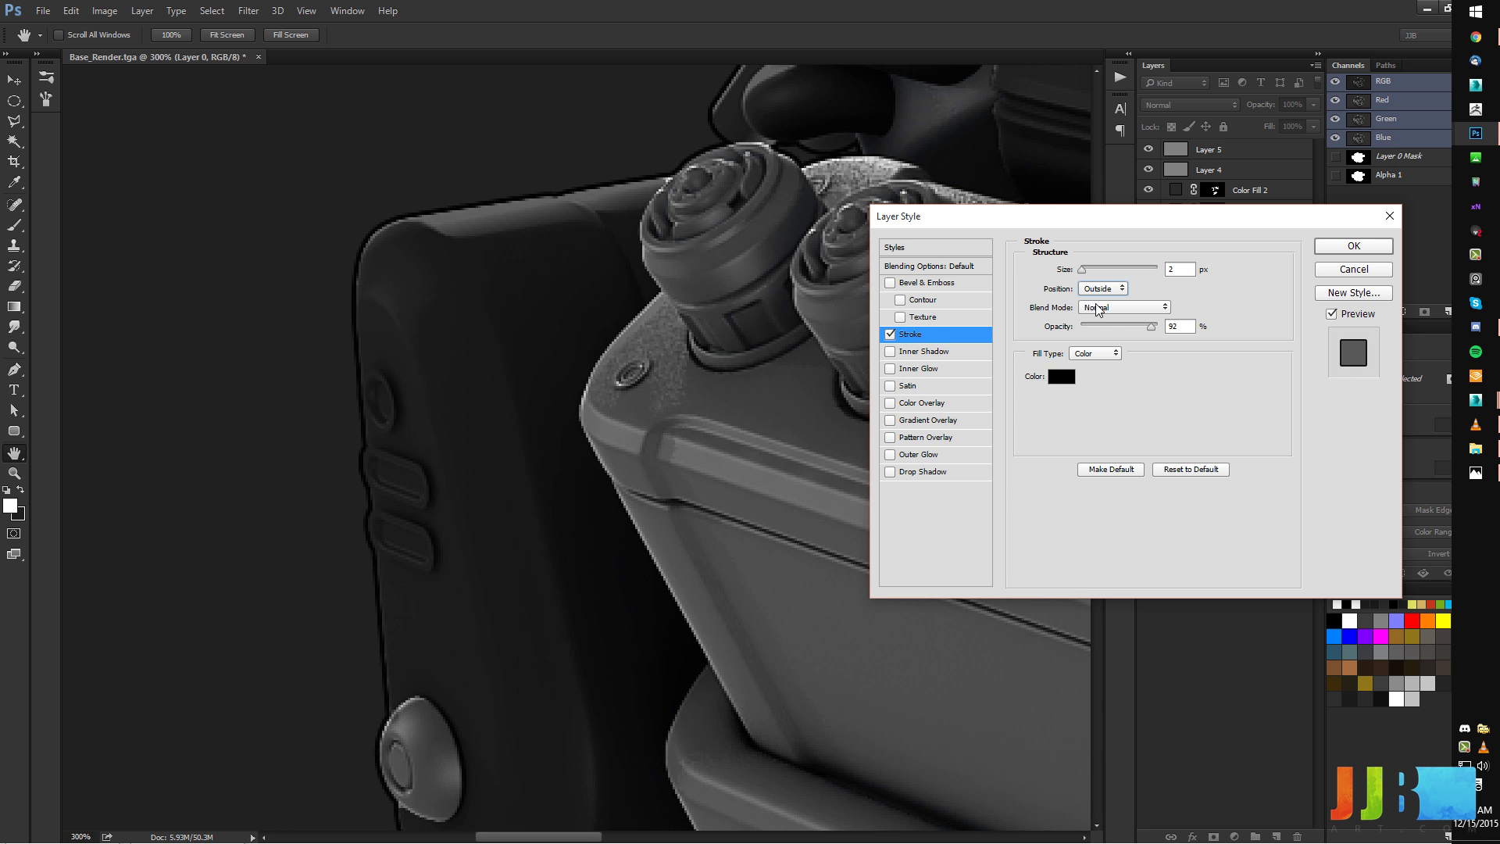
pyautogui.scroll(-6, 684, 268)
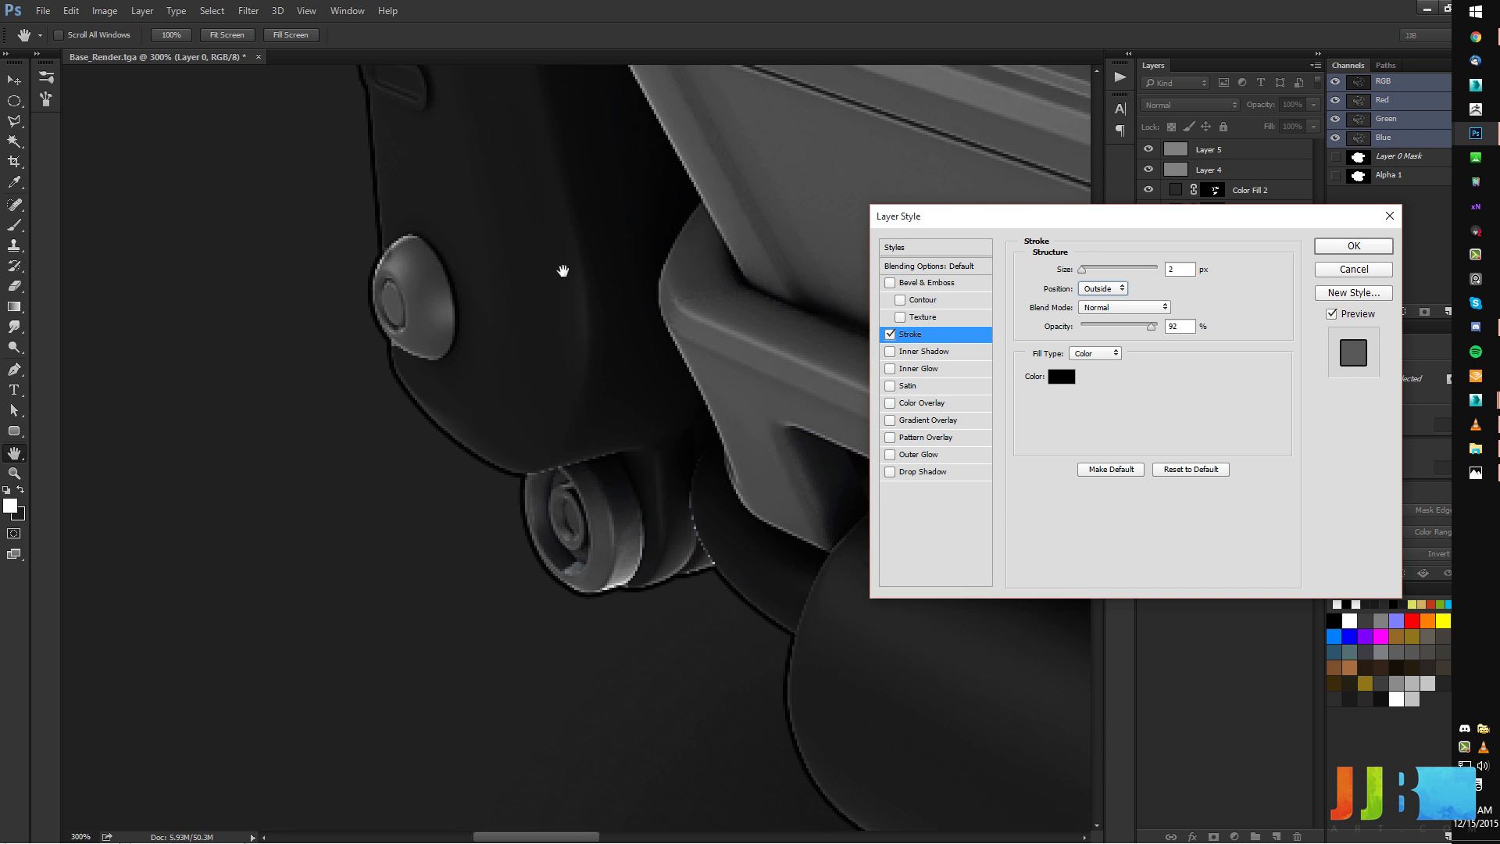
pyautogui.moveTo(772, 507); pyautogui.dragTo(362, 345)
pyautogui.scroll(-5, 555, 388)
pyautogui.click(1124, 295)
pyautogui.click(1103, 326)
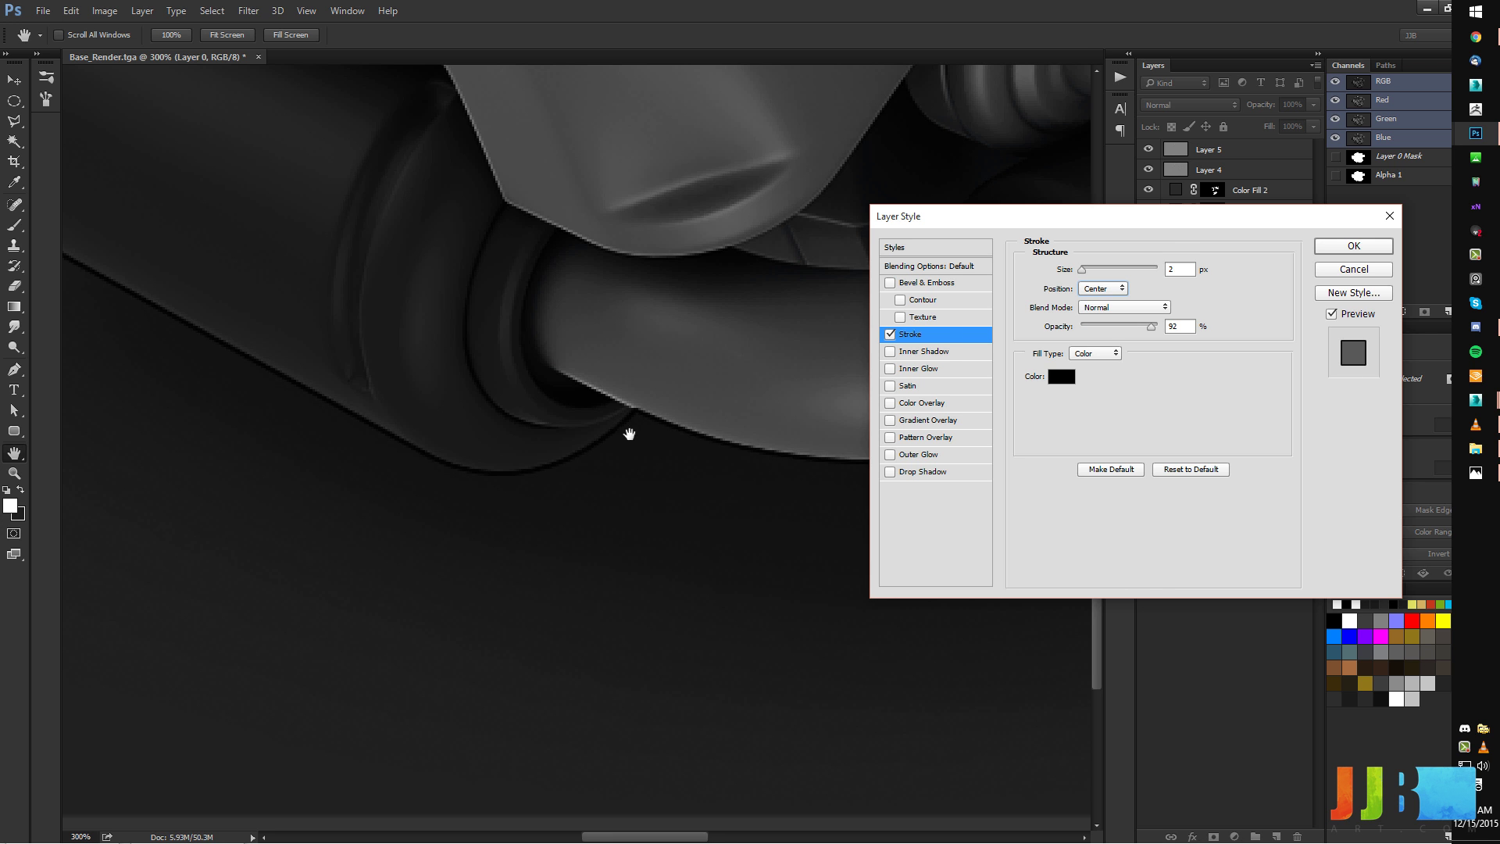
# Reduce the stroke's opacity to about 29% and check the outline on the whole engine.
pyautogui.keyDown('alt'); pyautogui.scroll(-5, 589, 389); pyautogui.keyUp('alt')
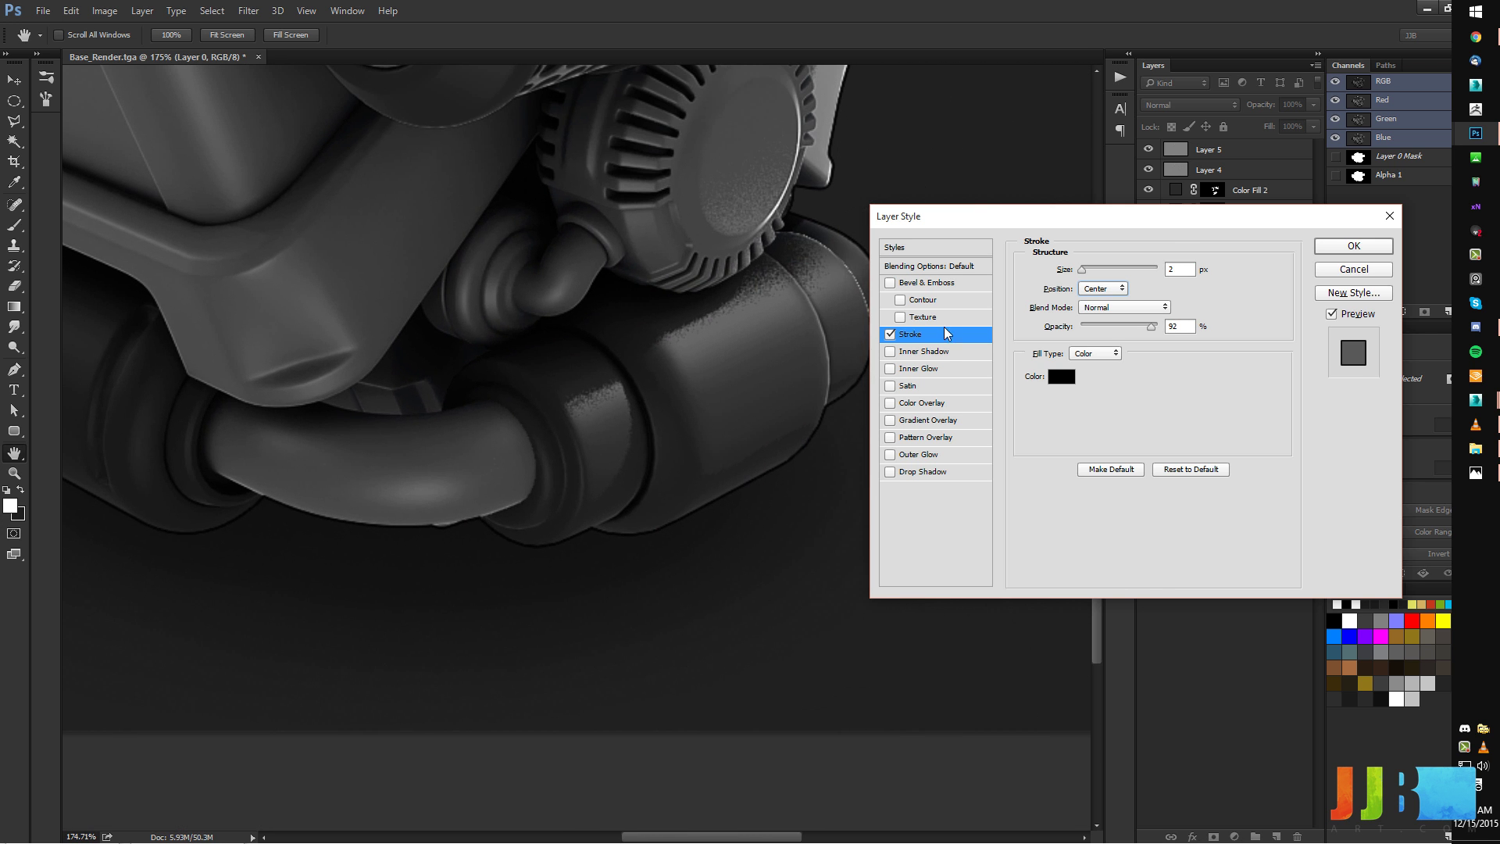
pyautogui.moveTo(1150, 332)
pyautogui.mouseDown()
pyautogui.moveTo(1086, 335)
pyautogui.moveTo(1112, 331)
pyautogui.mouseUp()
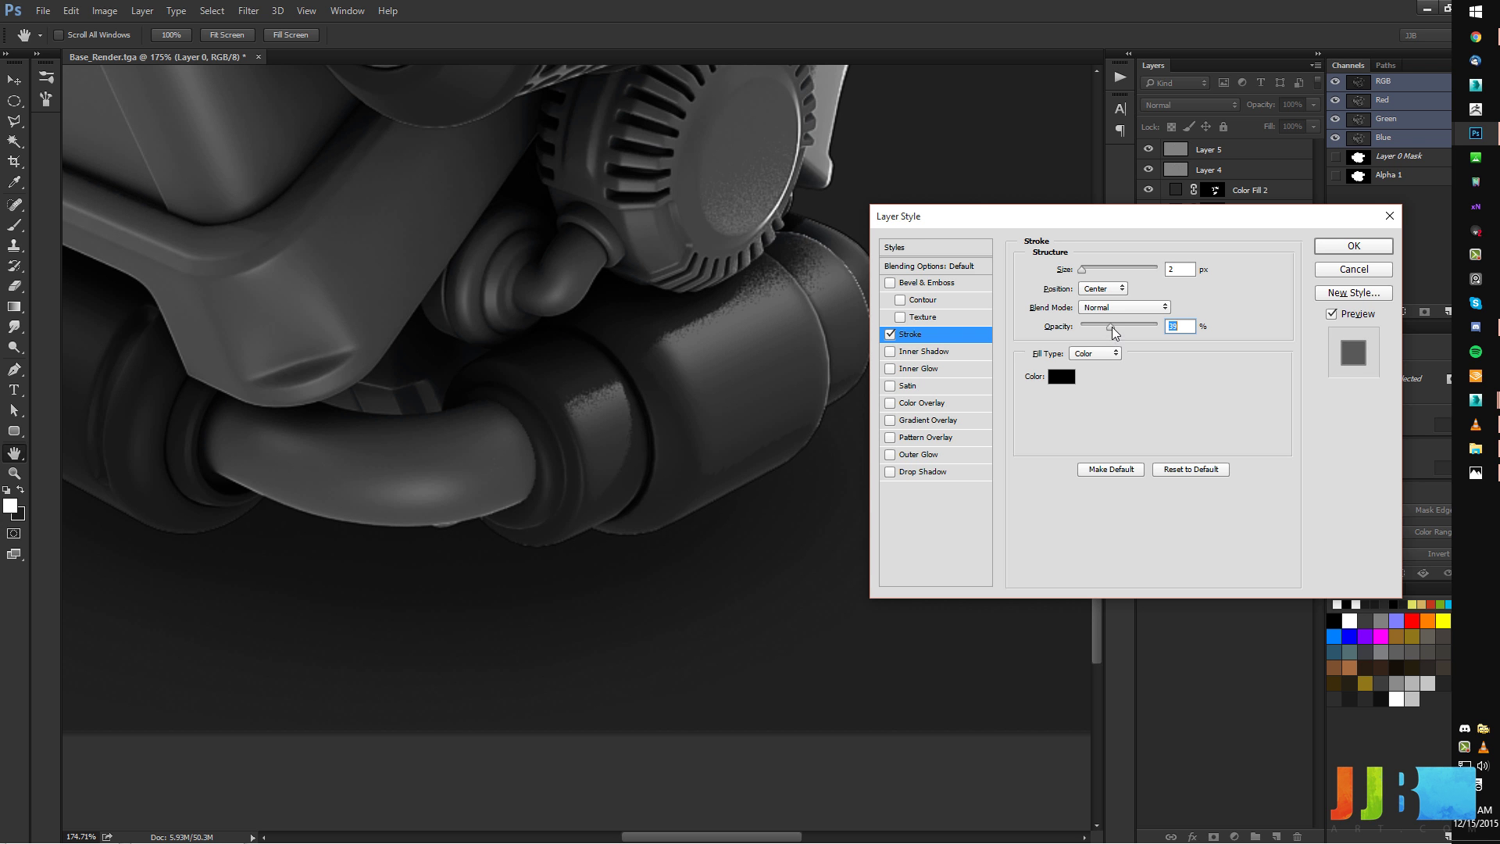
pyautogui.moveTo(1104, 326); pyautogui.dragTo(1103, 327)
pyautogui.keyDown('alt'); pyautogui.scroll(-12, 674, 270); pyautogui.keyUp('alt')
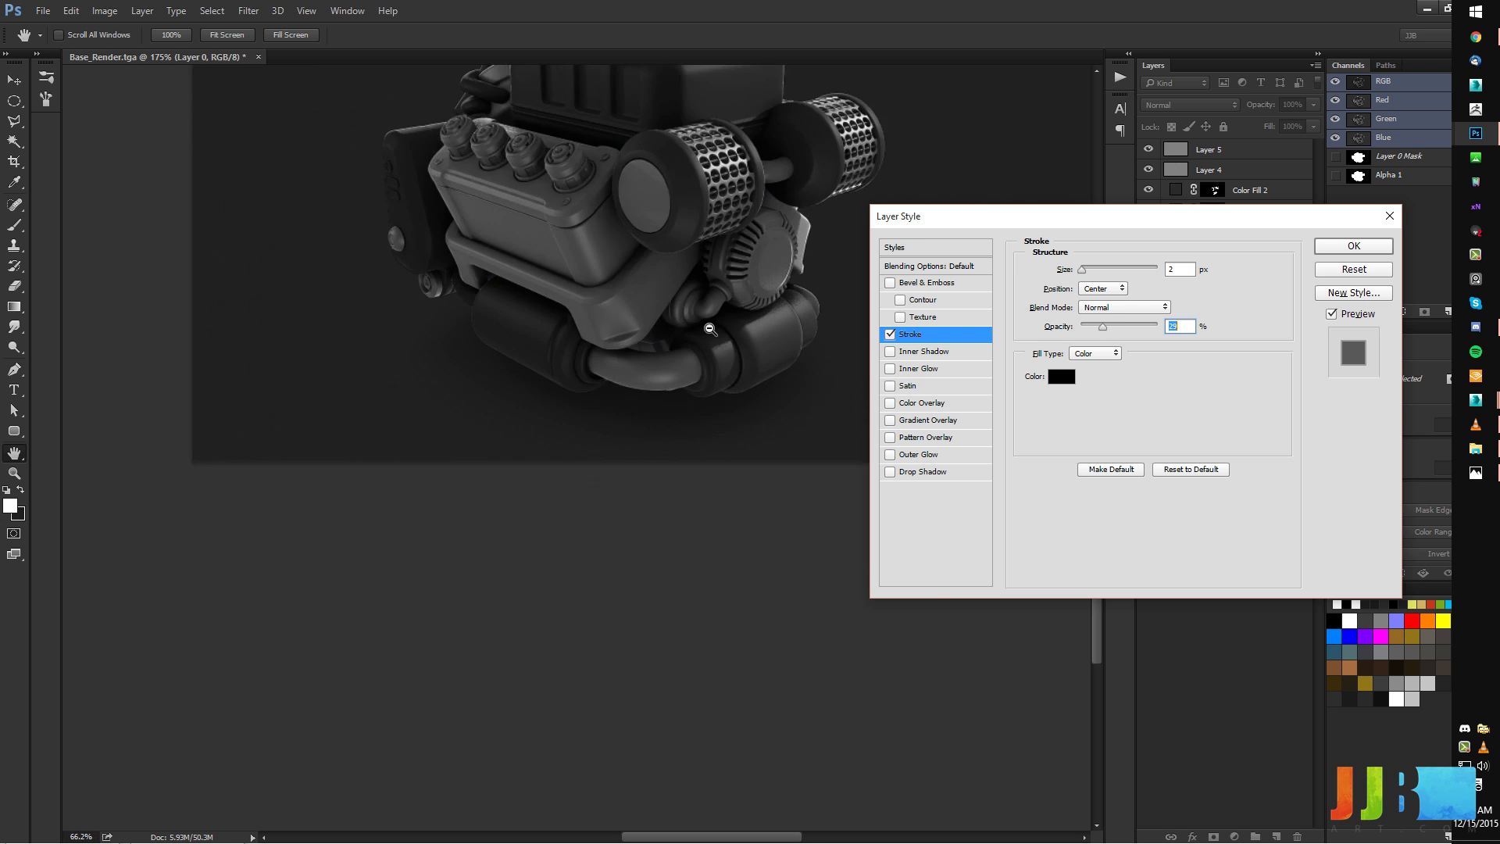
pyautogui.keyDown('alt'); pyautogui.scroll(3, 648, 502); pyautogui.keyUp('alt')
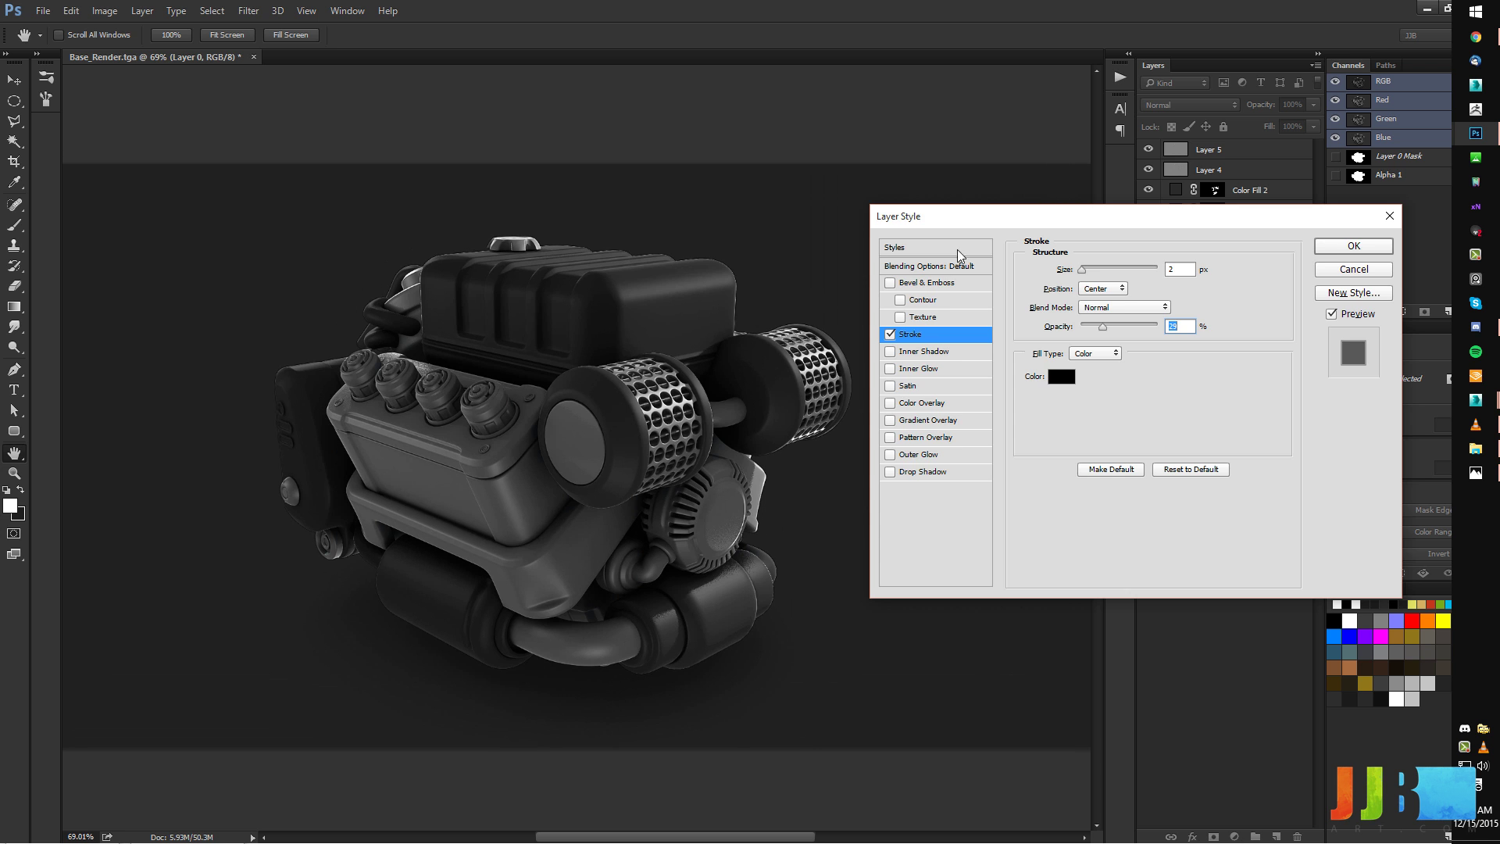
# Accept the stroke layer style, then lower Layer 2's opacity to 48%.
pyautogui.click(1342, 244)
pyautogui.keyDown('alt'); pyautogui.scroll(-3, 658, 476); pyautogui.keyUp('alt')
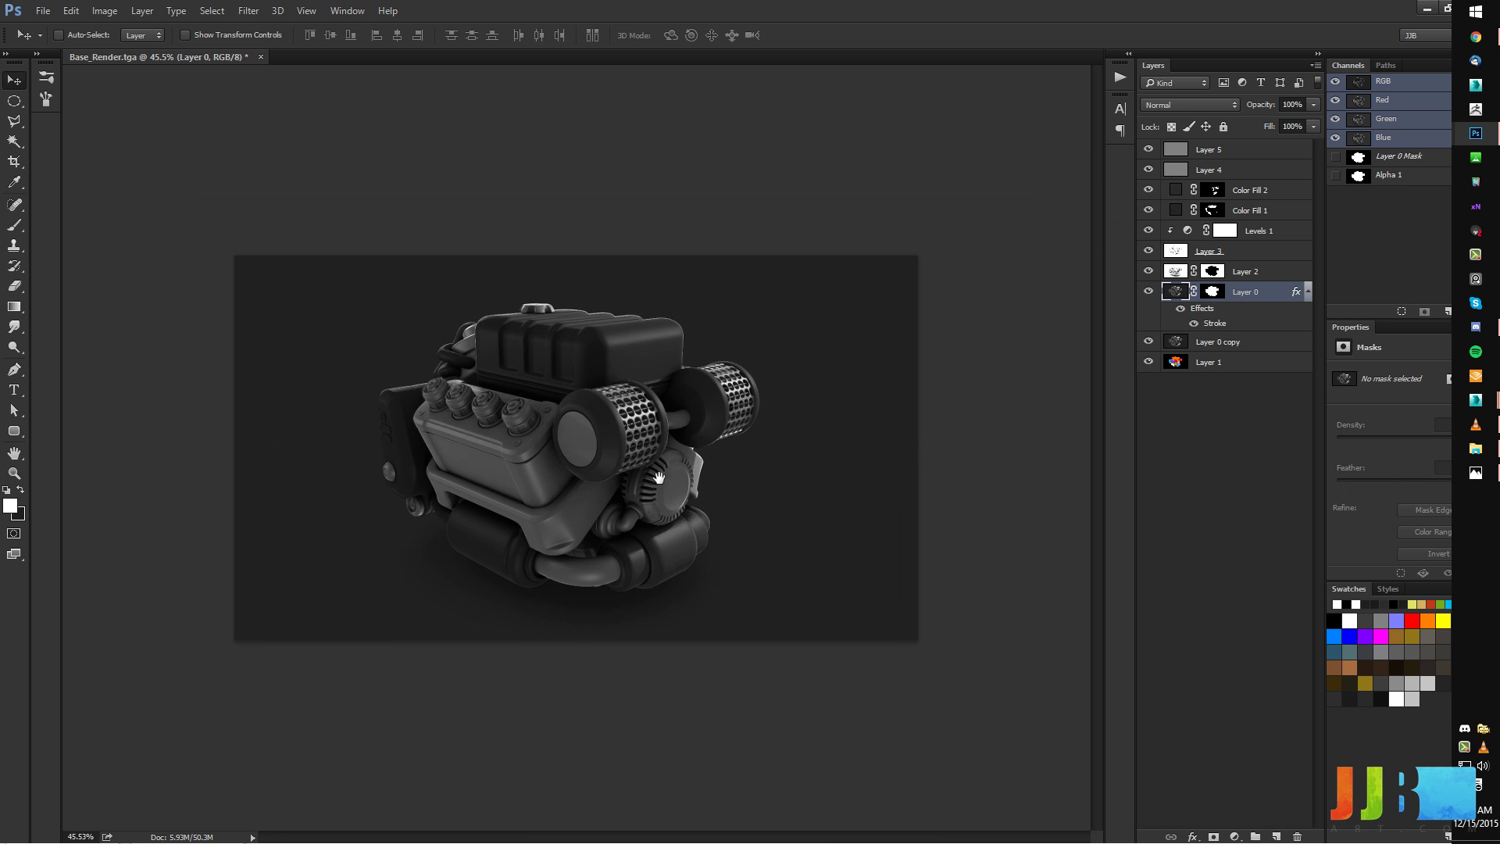
pyautogui.click(1235, 270)
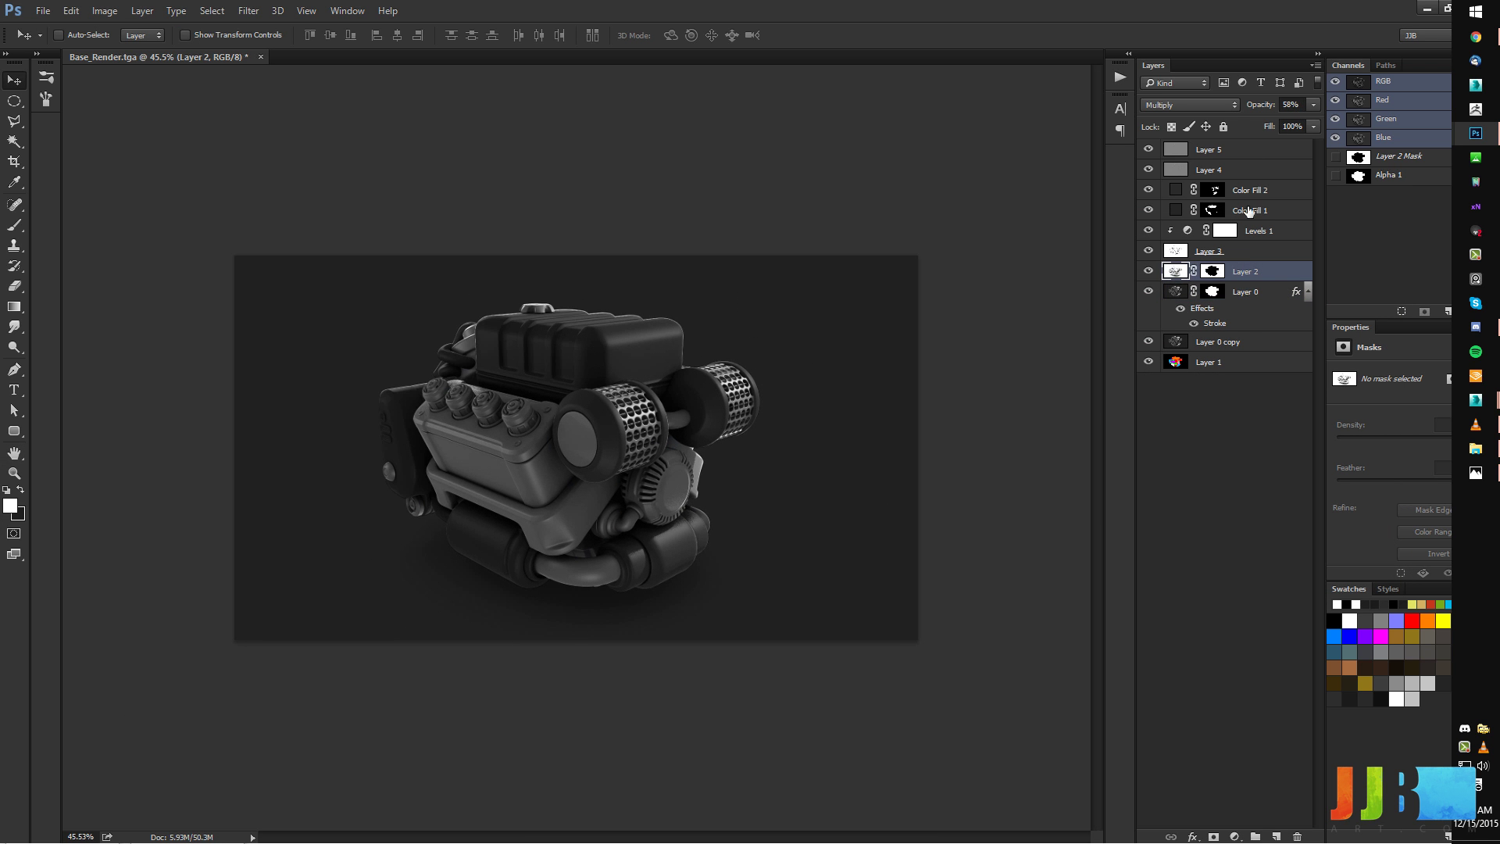
pyautogui.moveTo(1258, 110); pyautogui.dragTo(1256, 110)
# Try a Gaussian Blur with a radius of about 36 pixels on Layer 2.
pyautogui.click(249, 11)
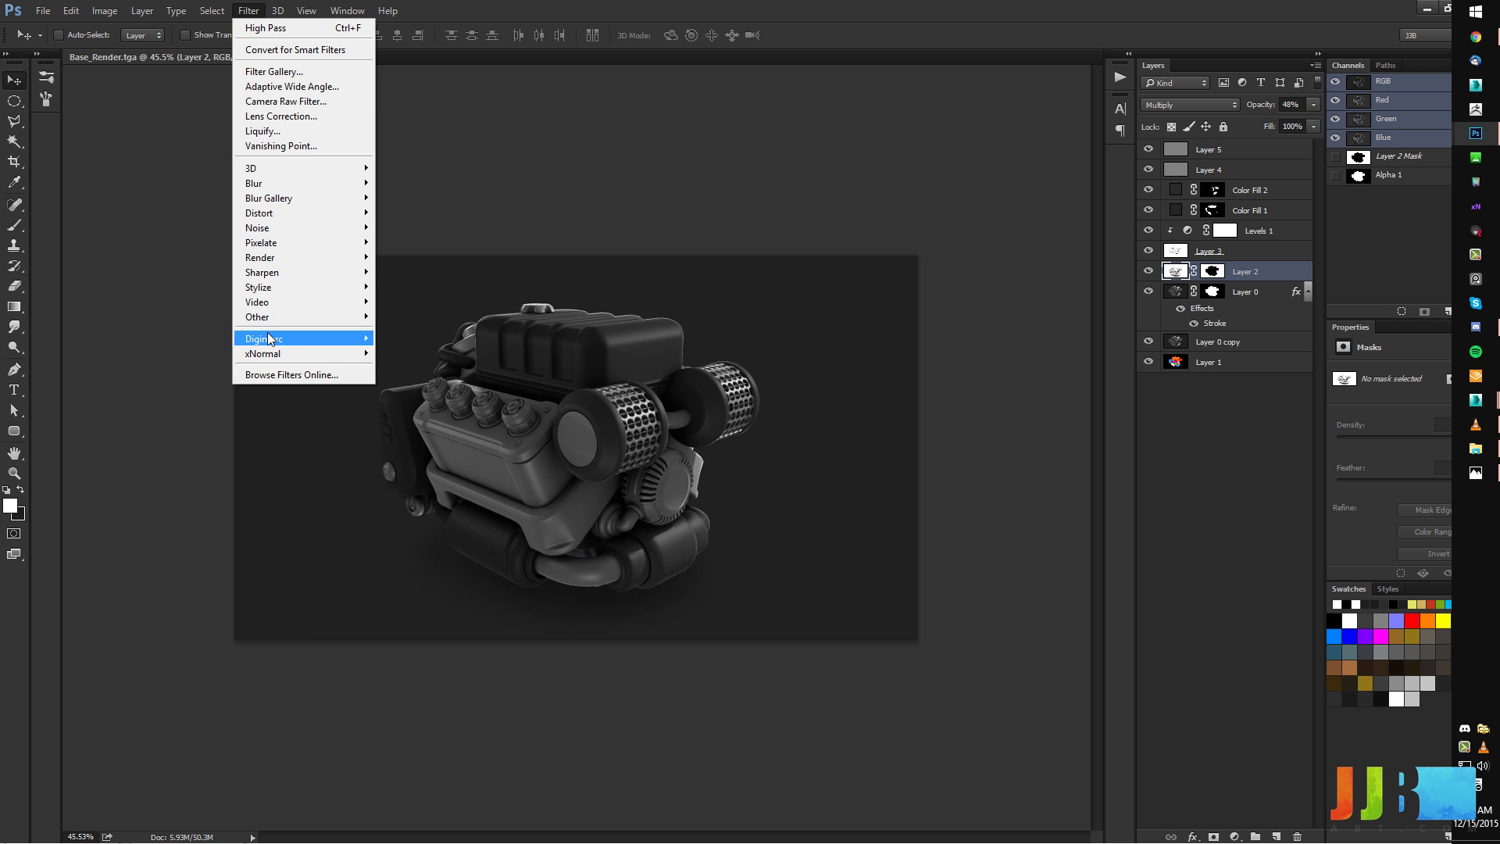
pyautogui.moveTo(266, 185)
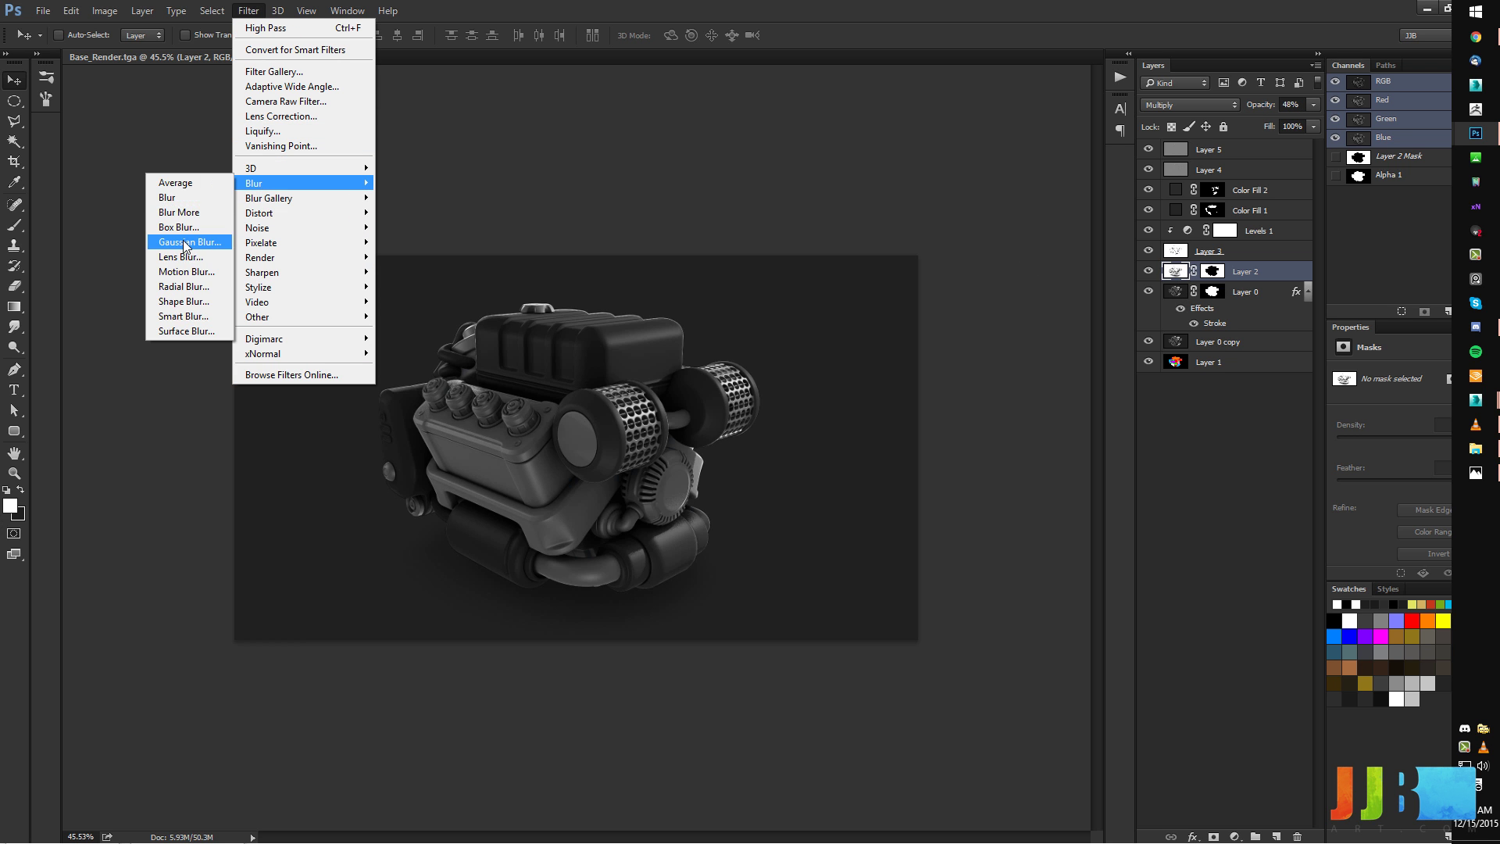
pyautogui.click(190, 241)
pyautogui.moveTo(1120, 647)
pyautogui.mouseDown()
pyautogui.moveTo(1099, 645)
pyautogui.moveTo(1118, 645)
pyautogui.mouseUp()
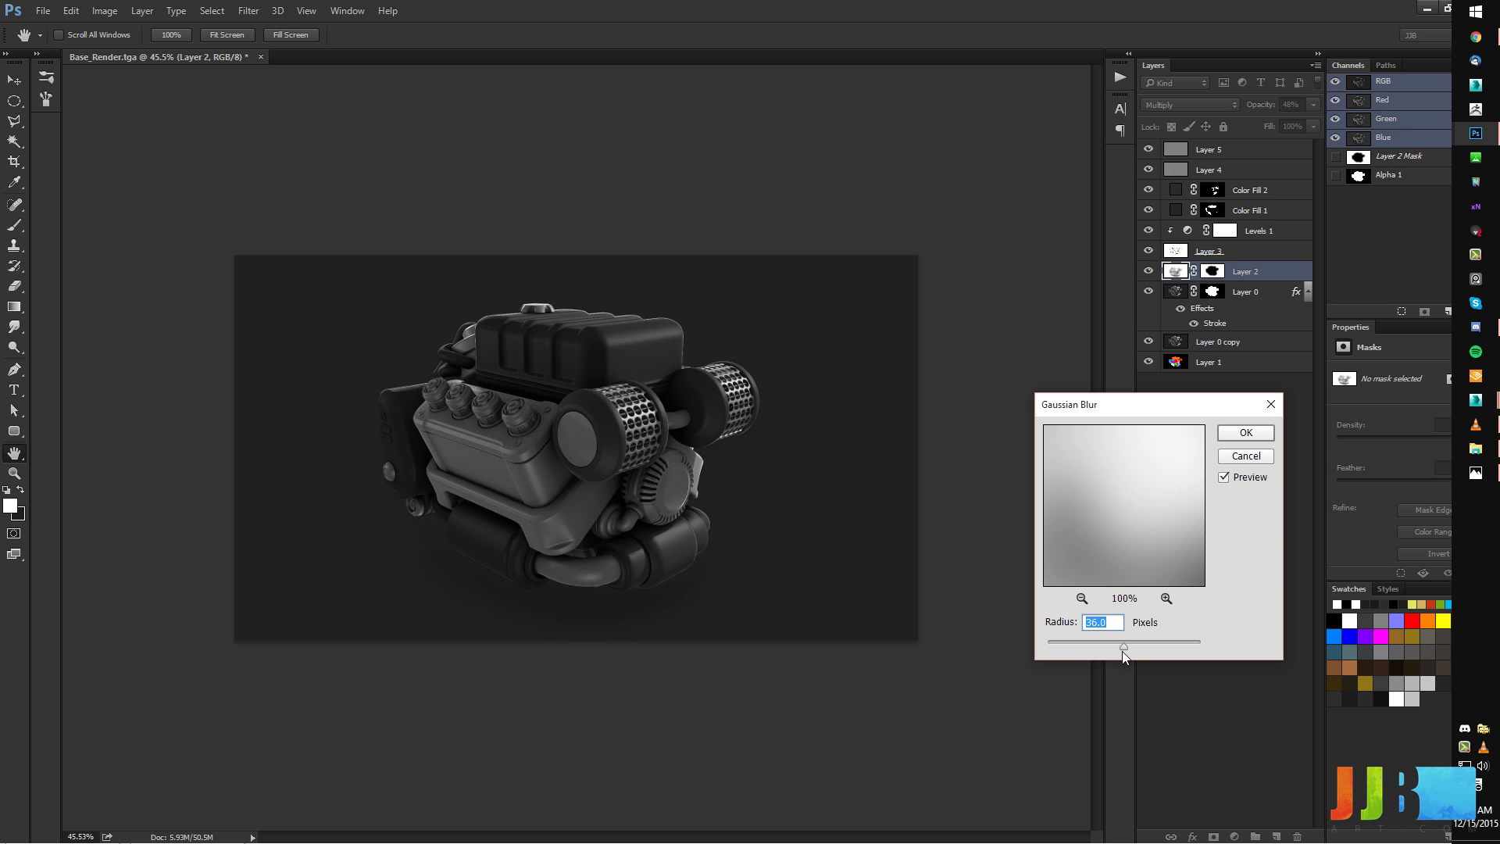
pyautogui.click(1245, 433)
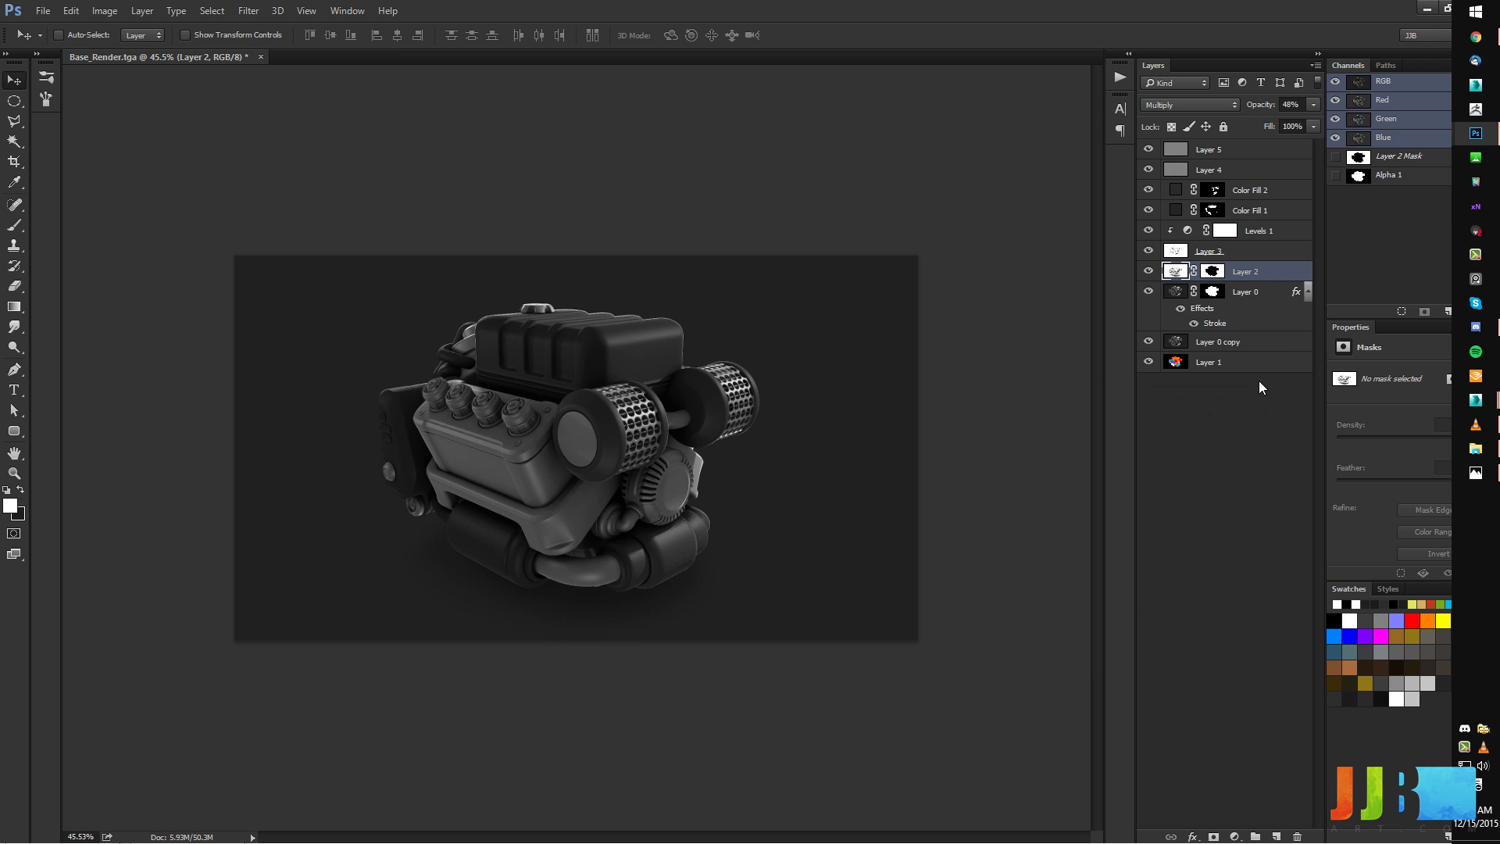
# Duplicate Layer 2 and apply a Gaussian Blur of about 86.3 pixels to the original underneath.
pyautogui.hotkey('ctrl', 'j')
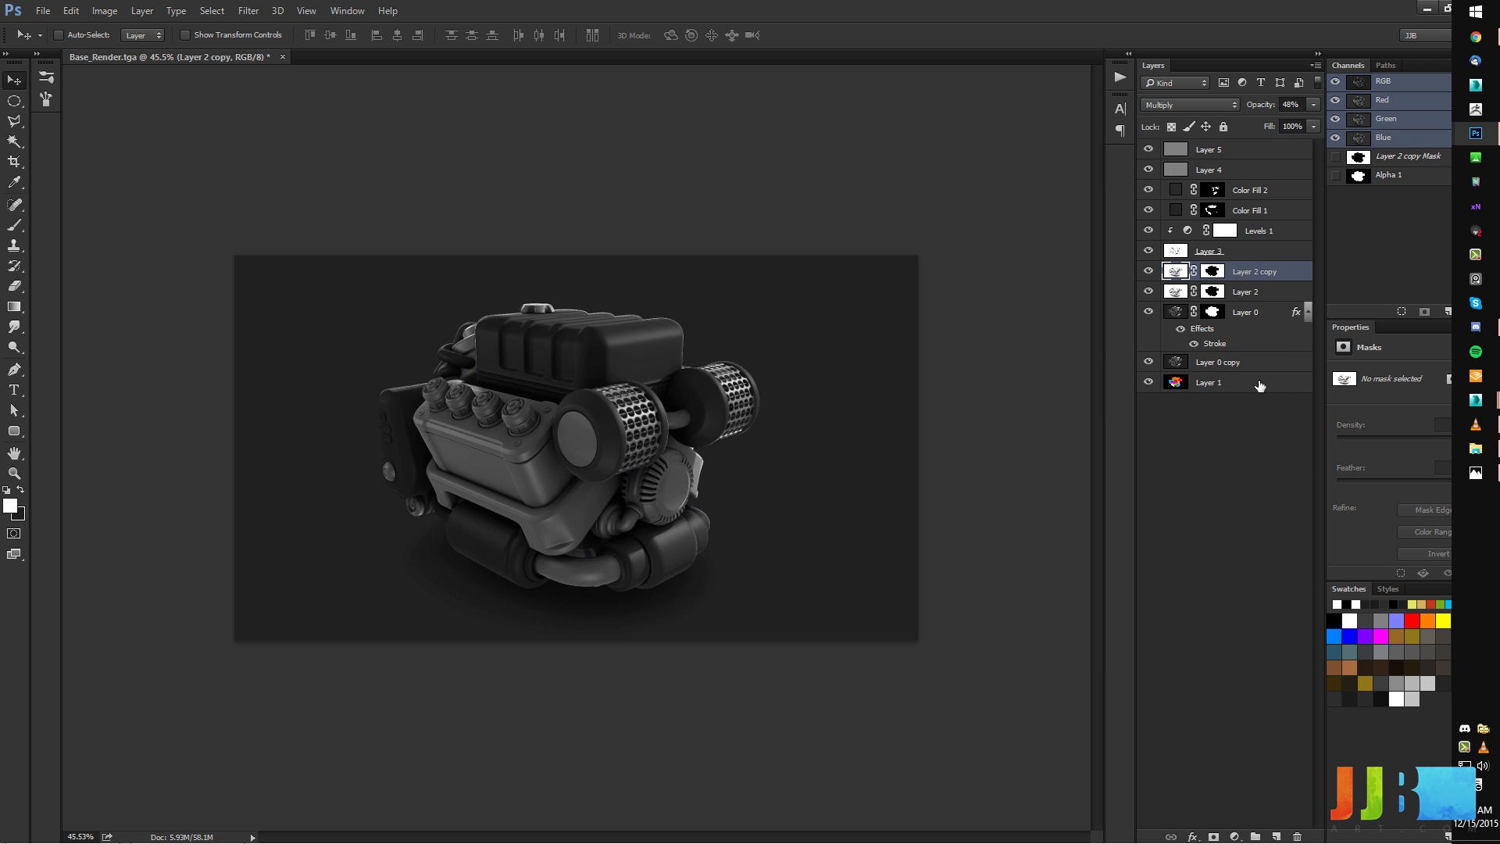
pyautogui.click(1242, 296)
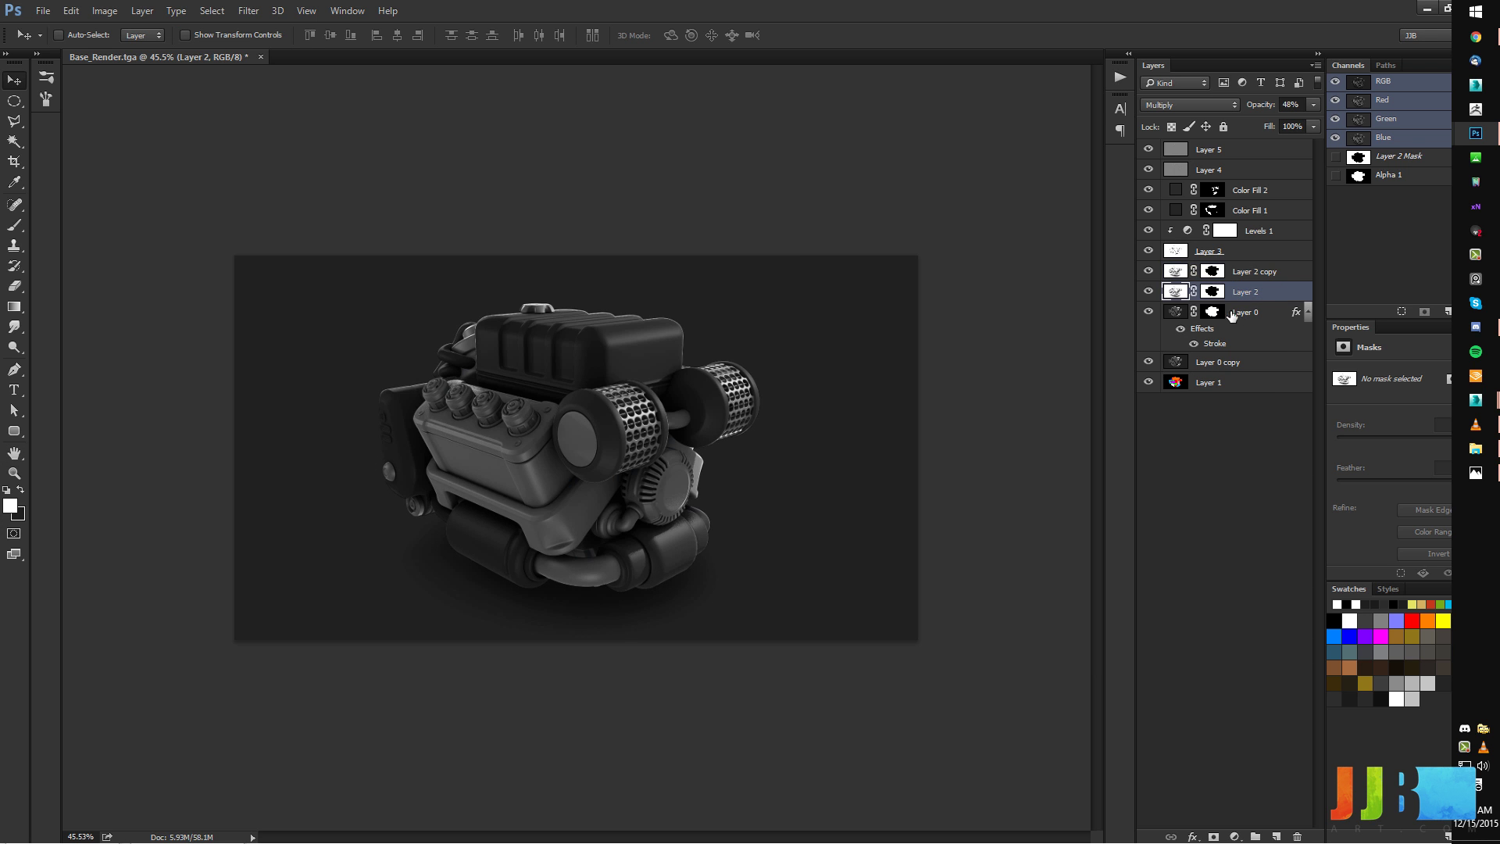
pyautogui.click(248, 10)
pyautogui.click(248, 10)
pyautogui.click(249, 10)
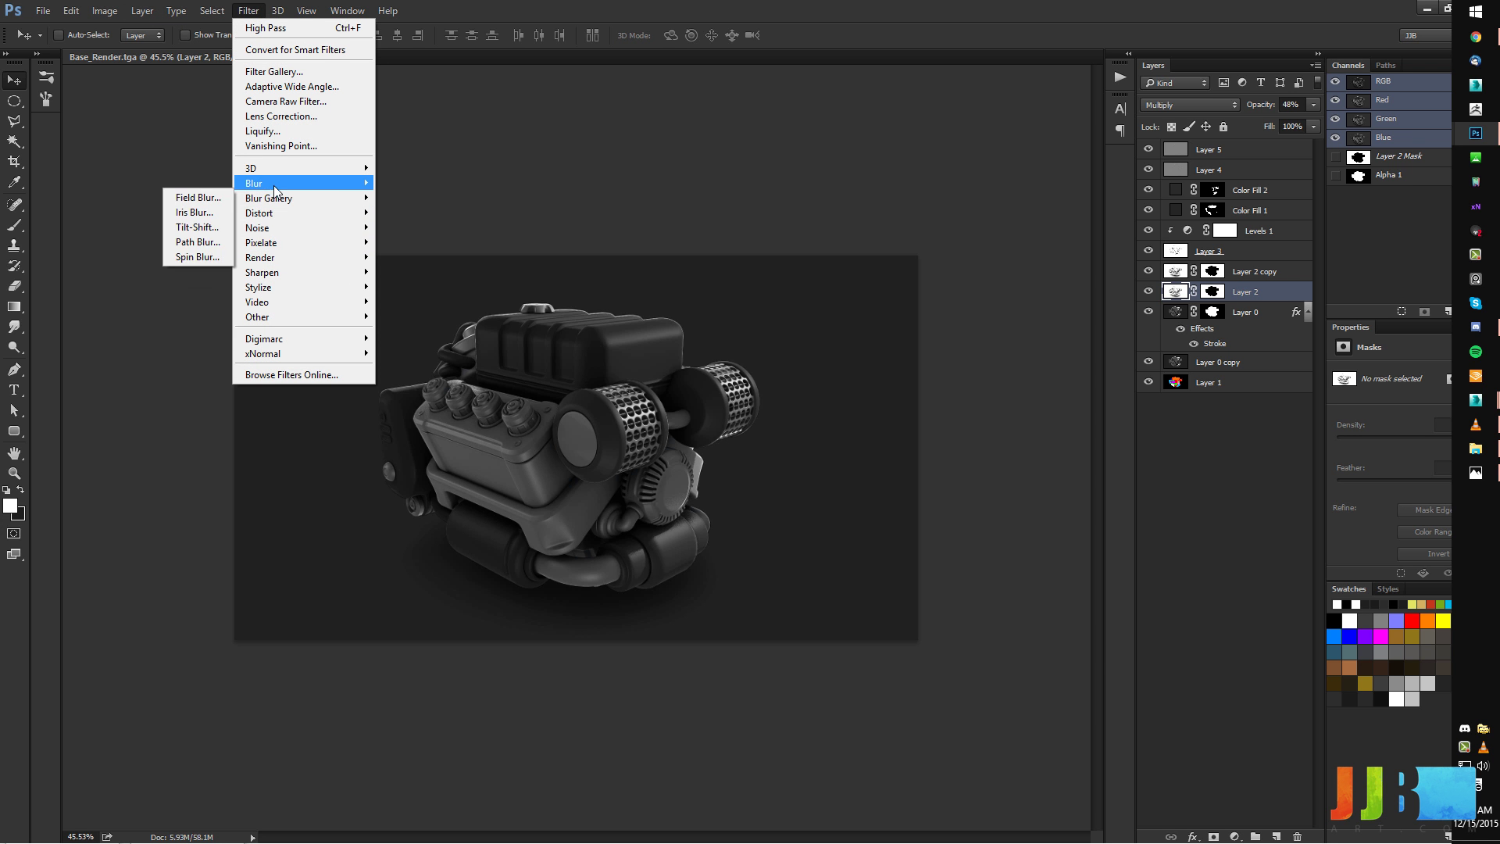
pyautogui.moveTo(258, 183)
pyautogui.click(188, 242)
pyautogui.moveTo(1122, 645); pyautogui.dragTo(1141, 650)
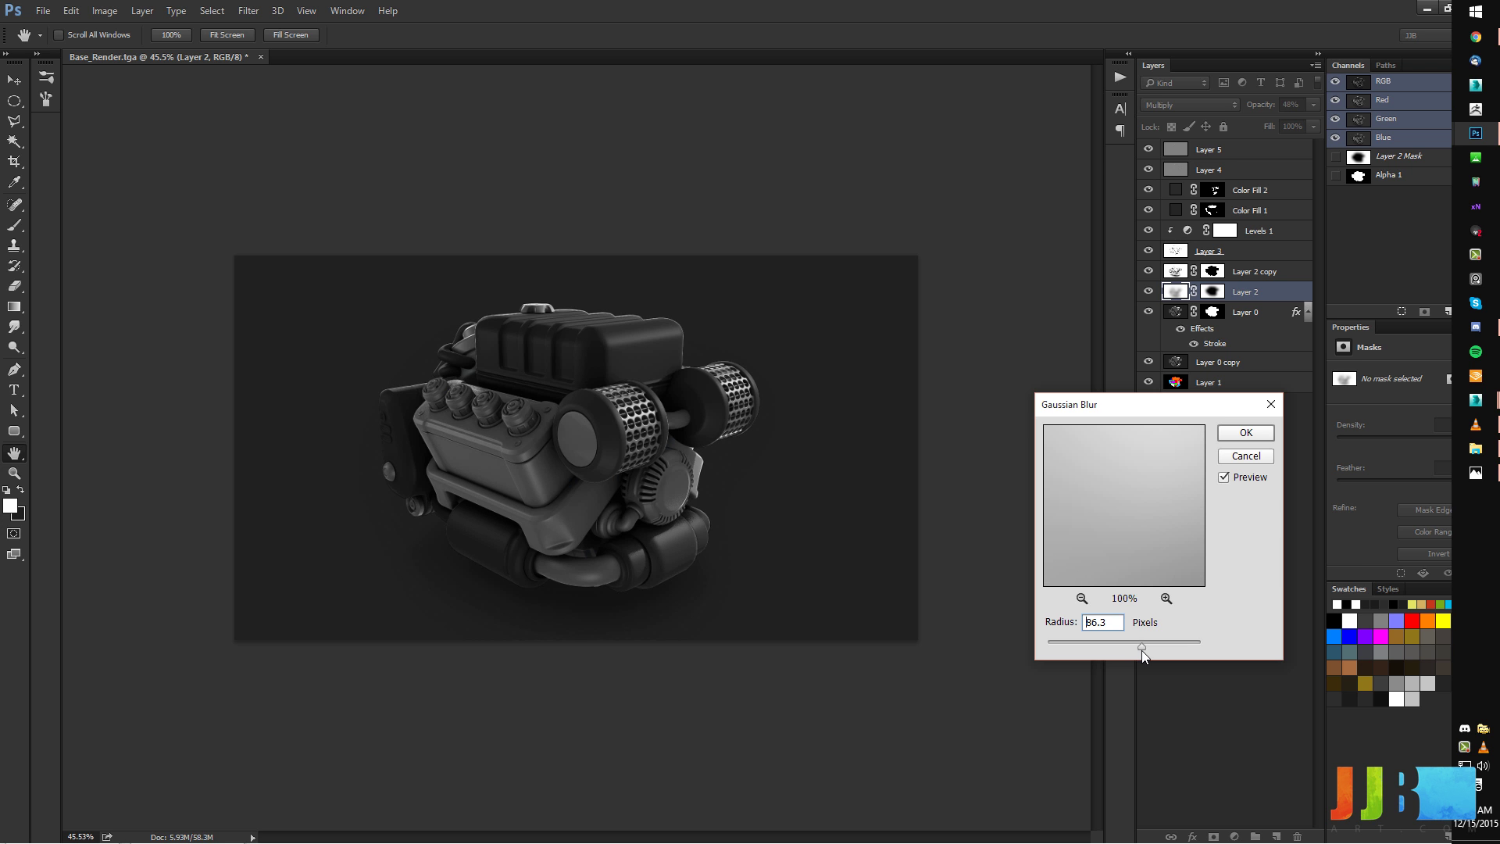
pyautogui.press('Return')
# Compare the image with Layer 2's mask disabled and enabled.
pyautogui.click(1213, 292)
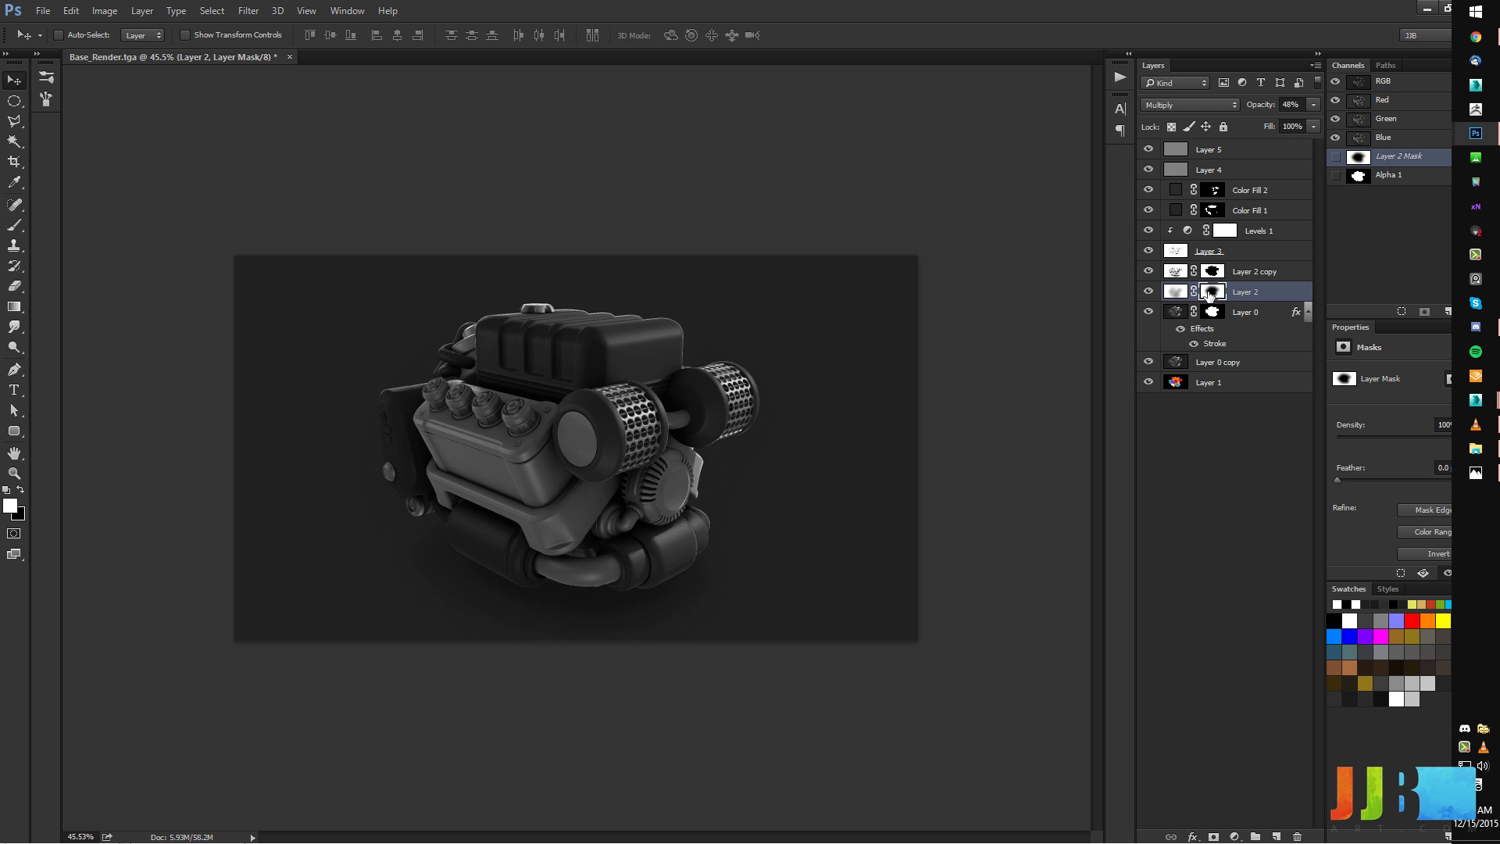
pyautogui.keyDown('shift'); pyautogui.click(1211, 293); pyautogui.keyUp('shift')
pyautogui.keyDown('shift'); pyautogui.click(1212, 294); pyautogui.keyUp('shift')
# With Layer 2 copy's mask active, load Layer 0's mask as a selection and invert it to cover the background.
pyautogui.click(1212, 272)
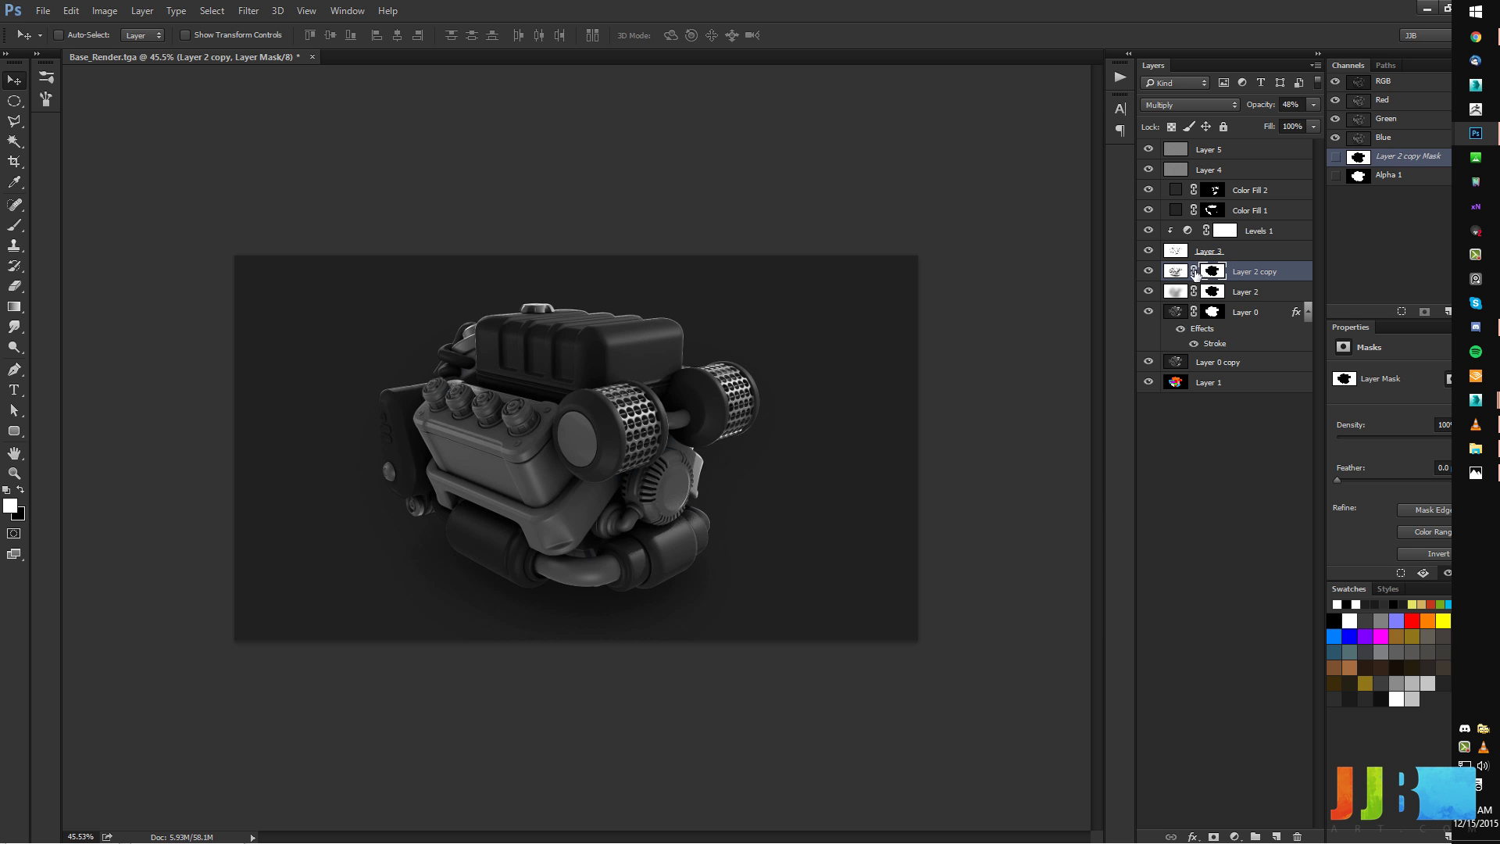
pyautogui.keyDown('ctrl'); pyautogui.click(1211, 313); pyautogui.keyUp('ctrl')
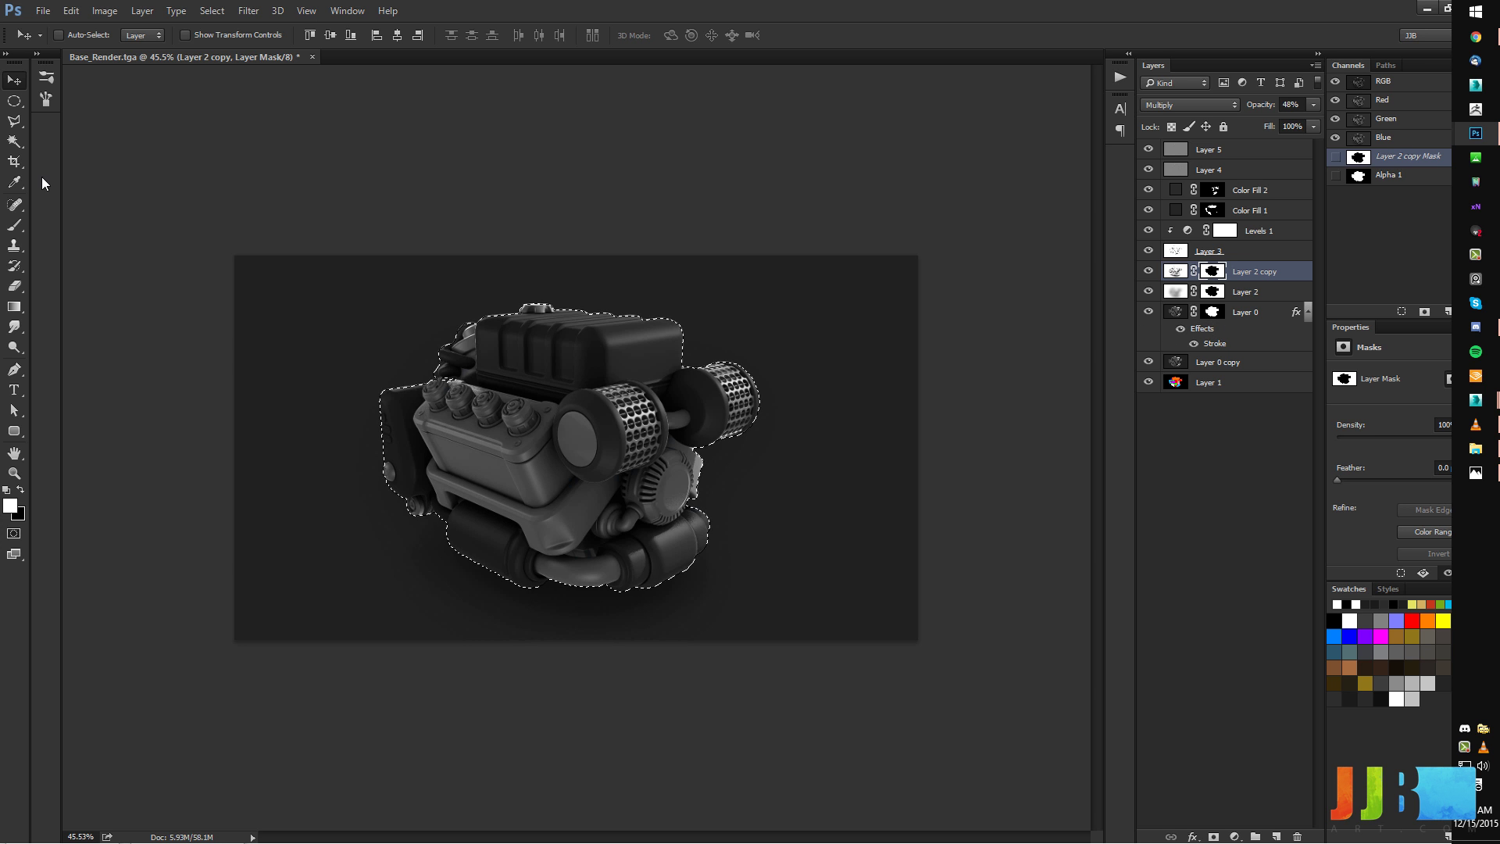
pyautogui.click(14, 306)
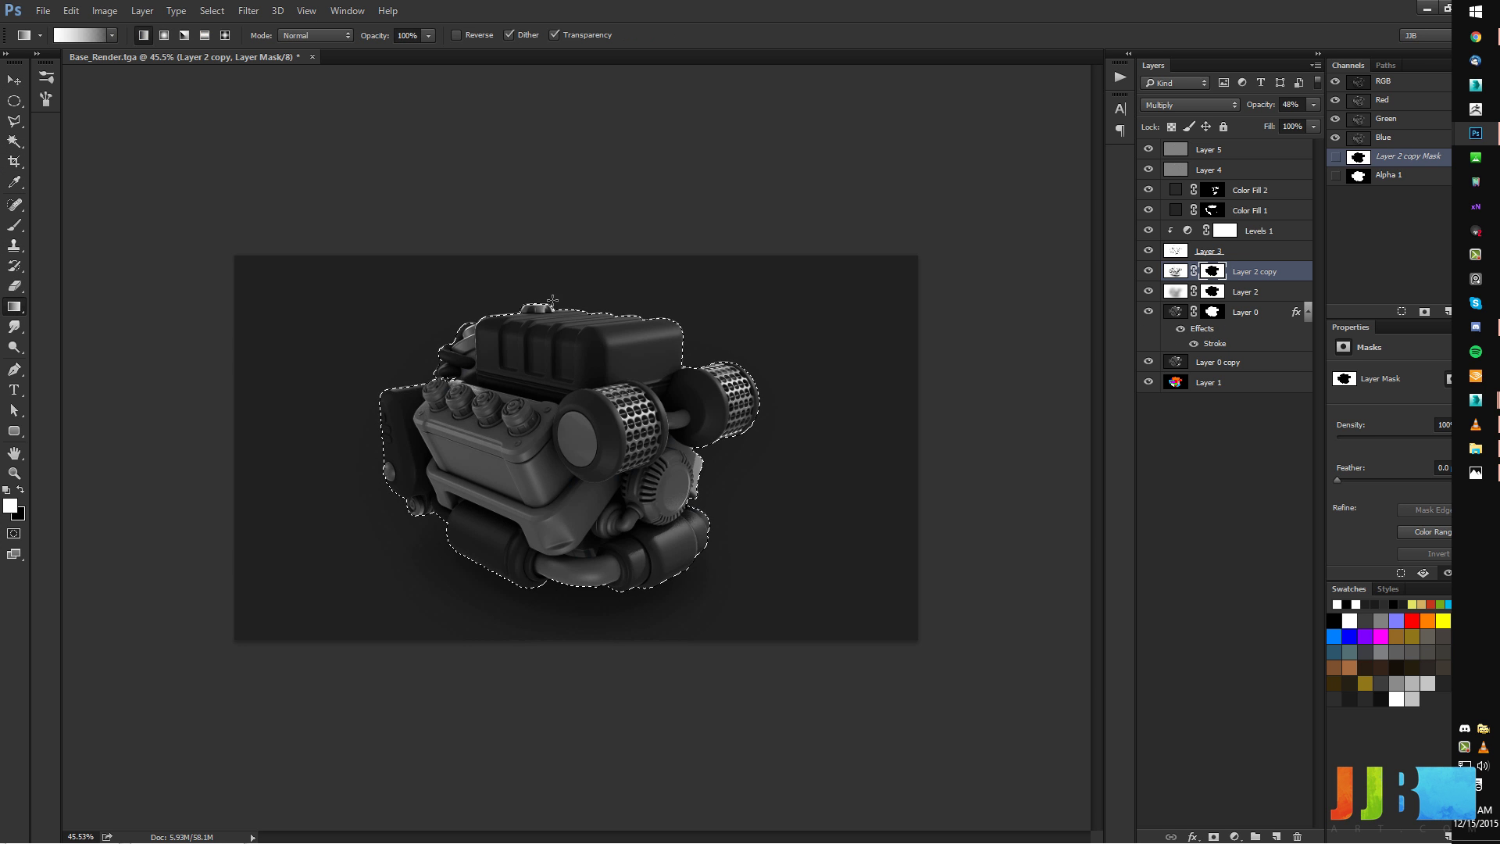
pyautogui.keyDown('shift'); pyautogui.moveTo(537, 504); pyautogui.dragTo(537, 504); pyautogui.keyUp('shift')
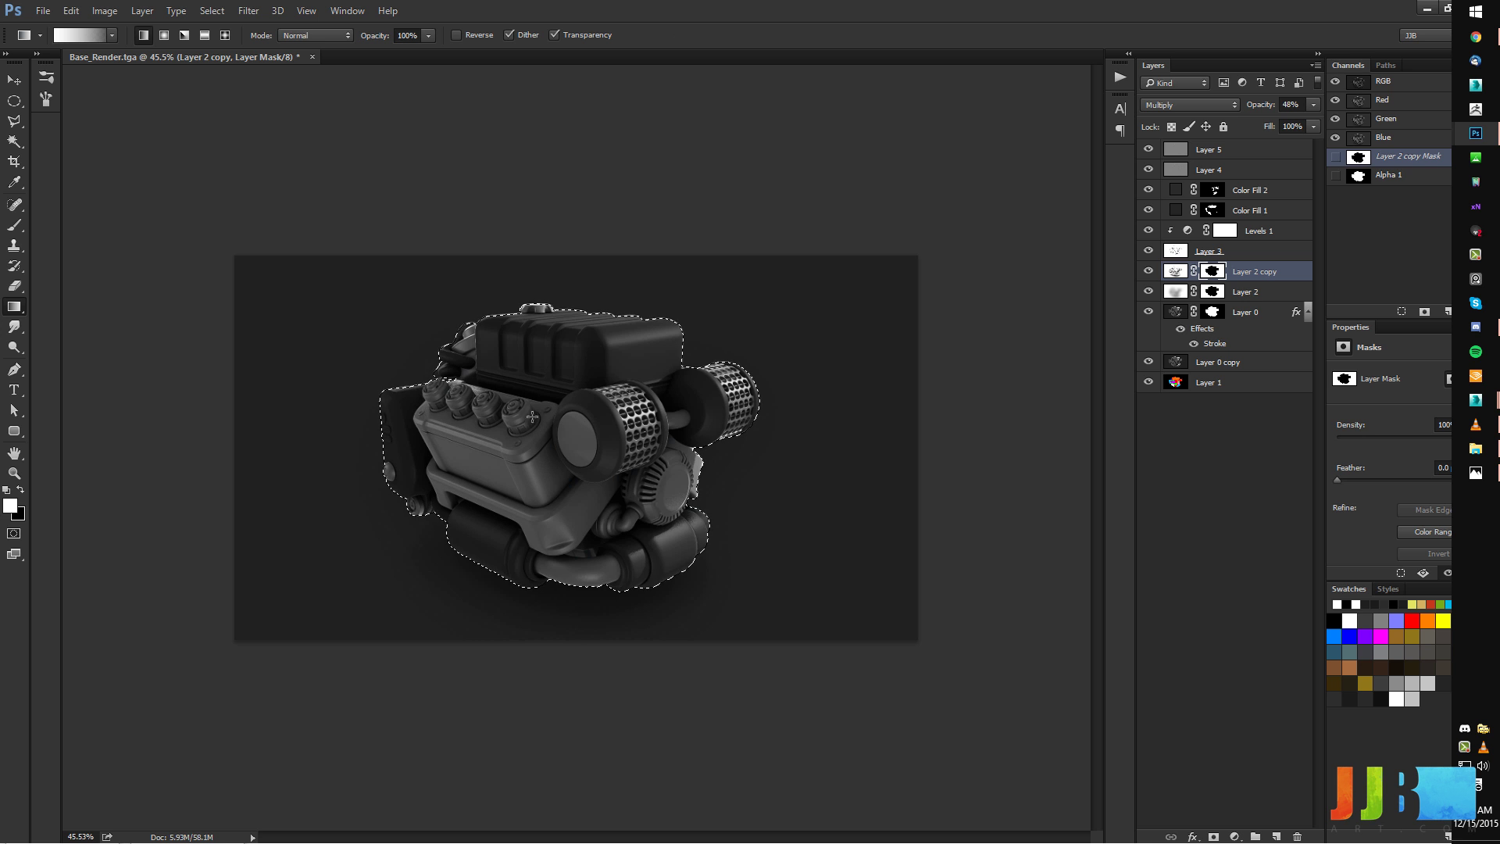
pyautogui.hotkey('ctrl', 'shift', 'i')
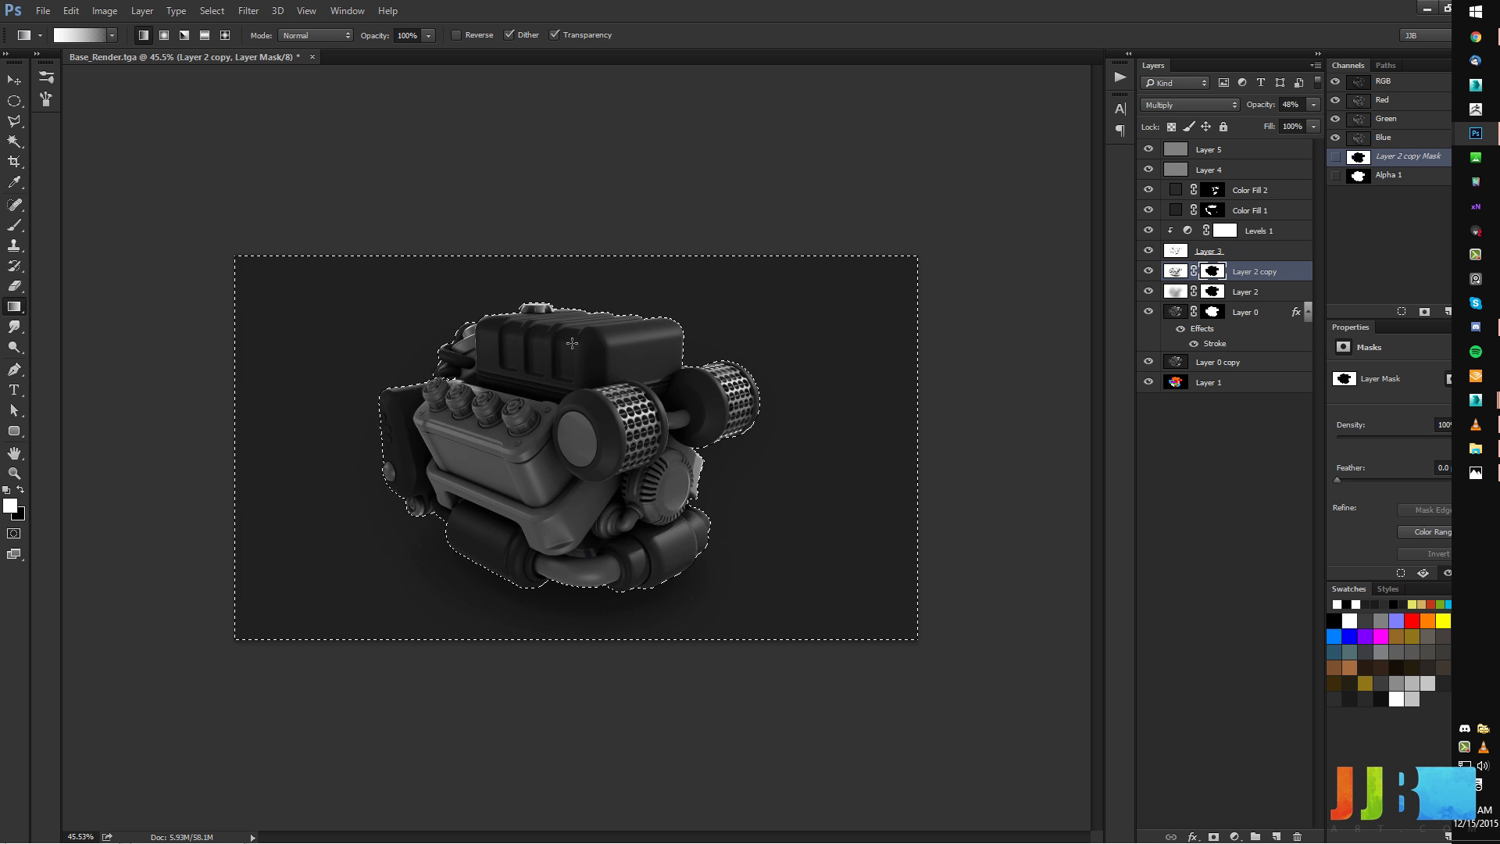
# Try a downward black gradient on Layer 2 copy's mask within the background selection and compare the layer hidden and shown.
pyautogui.press('x')
pyautogui.moveTo(556, 279); pyautogui.dragTo(540, 462)
pyautogui.keyDown('shift'); pyautogui.moveTo(492, 555); pyautogui.dragTo(492, 555); pyautogui.keyUp('shift')
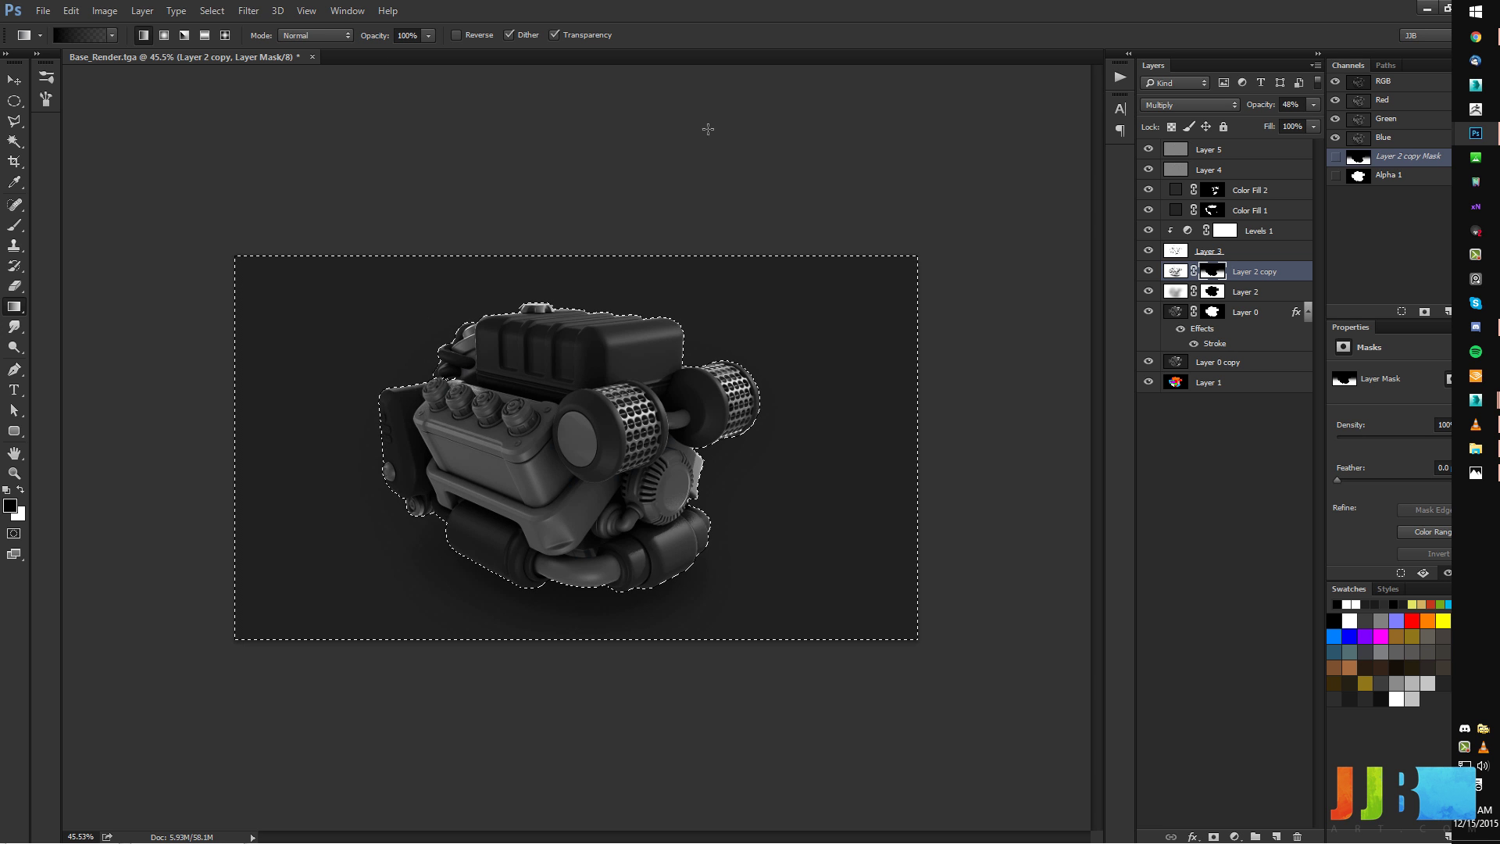
pyautogui.click(1150, 272)
pyautogui.click(1150, 271)
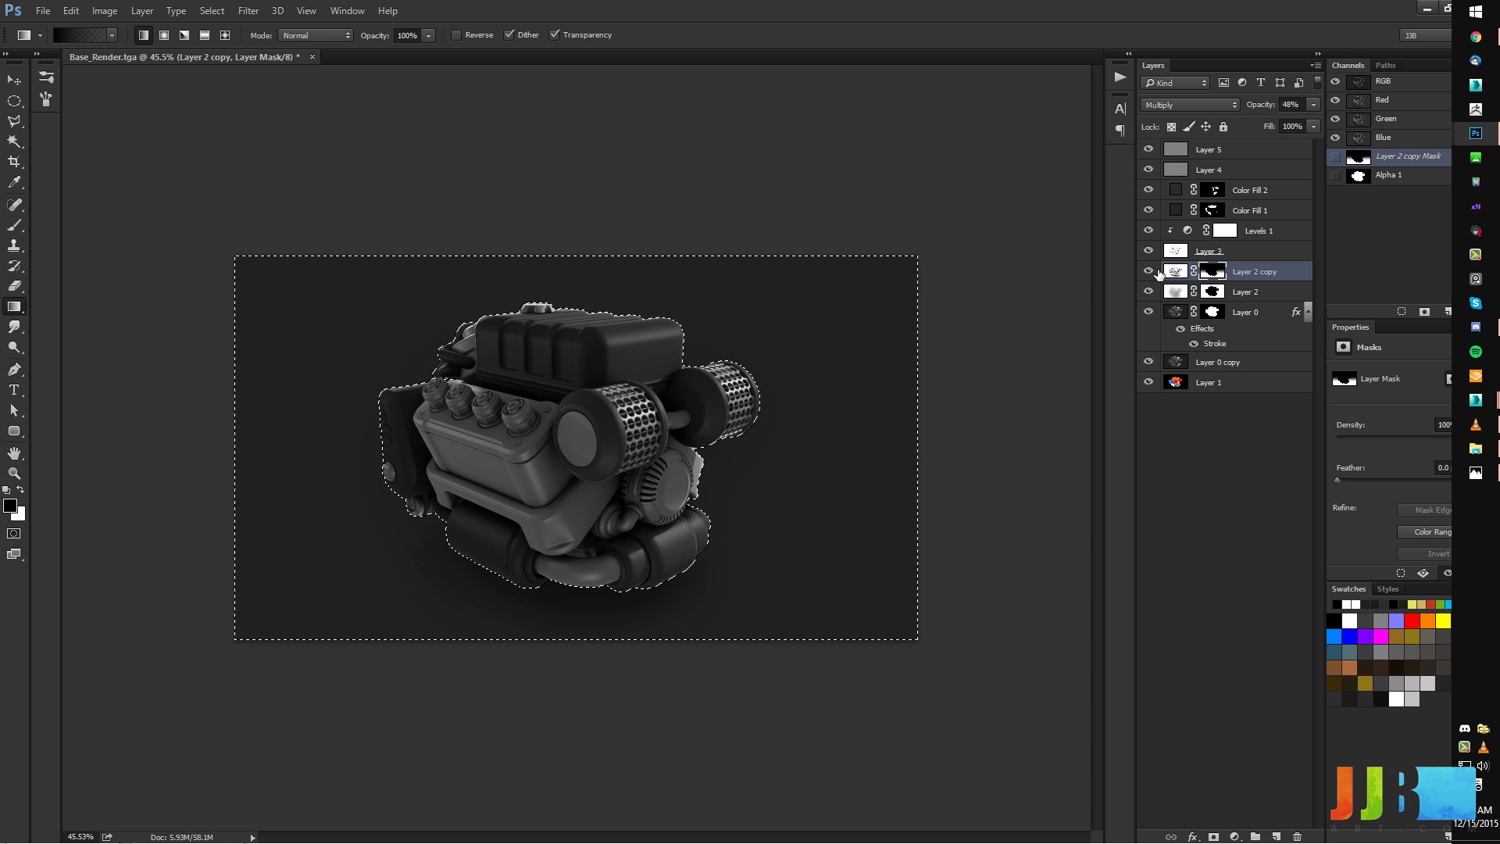
# Fade Layer 2's mask with a gradient so its shadow stays only beneath the engine, and deselect.
pyautogui.click(1210, 295)
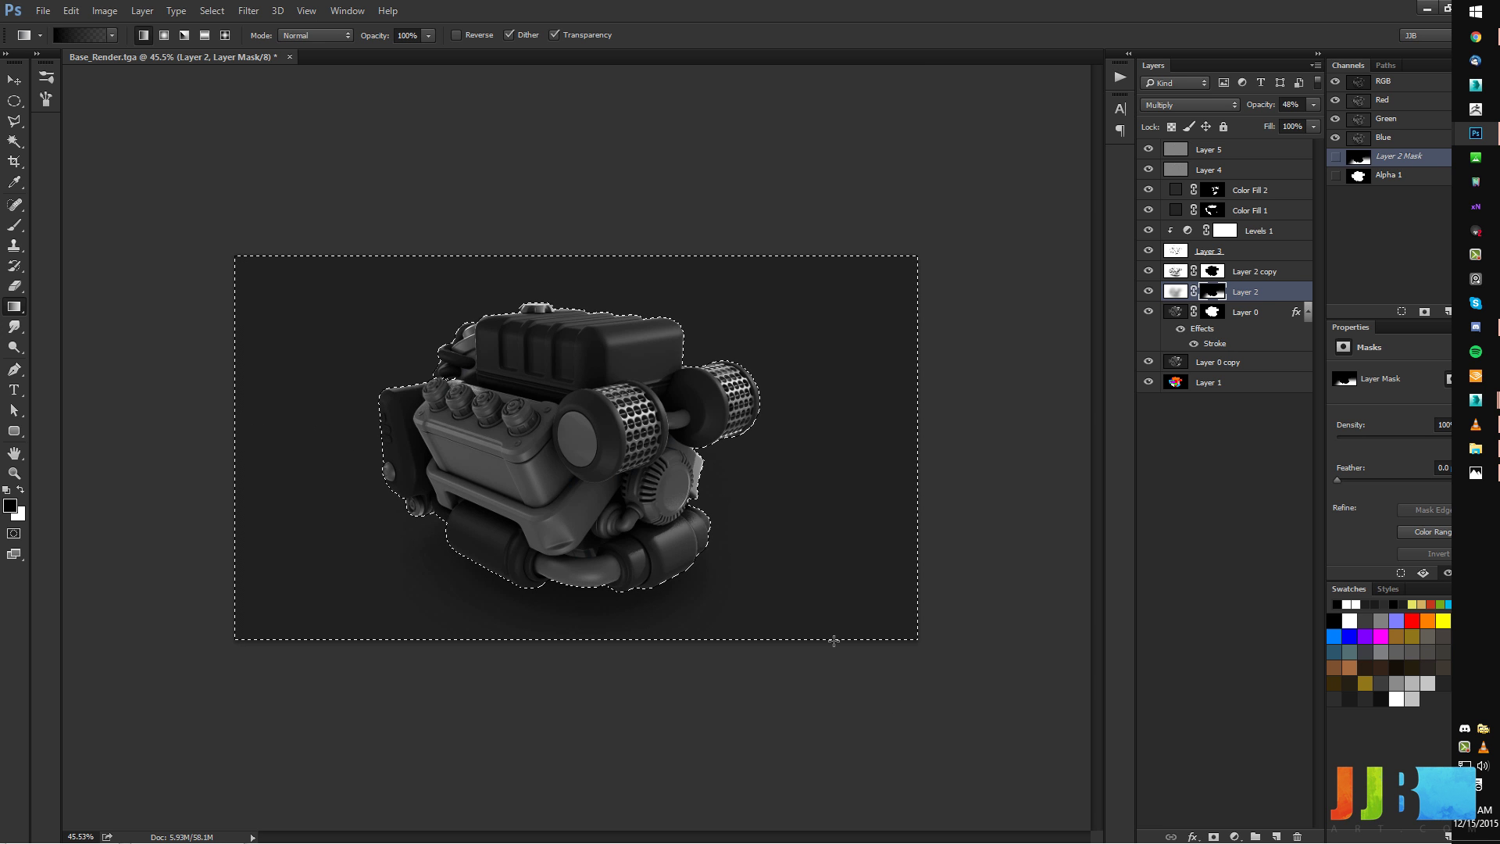
pyautogui.moveTo(837, 439); pyautogui.dragTo(555, 575)
pyautogui.hotkey('ctrl', 'd')
# Merge Layer 2 copy and Layer 2 into one layer.
pyautogui.click(1228, 307)
pyautogui.click(1248, 278)
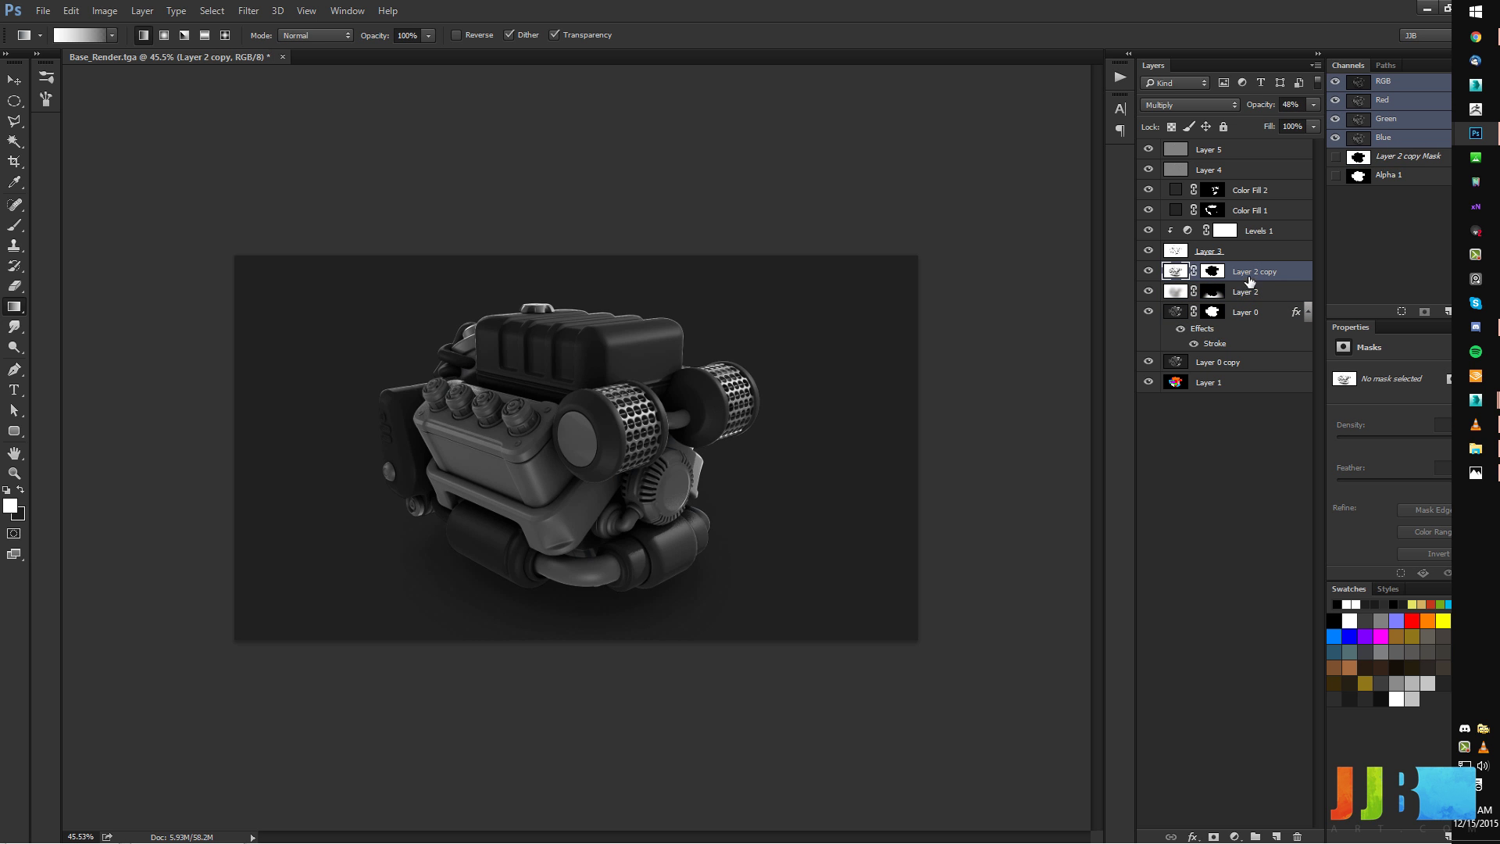
pyautogui.keyDown('shift'); pyautogui.click(1237, 295); pyautogui.keyUp('shift')
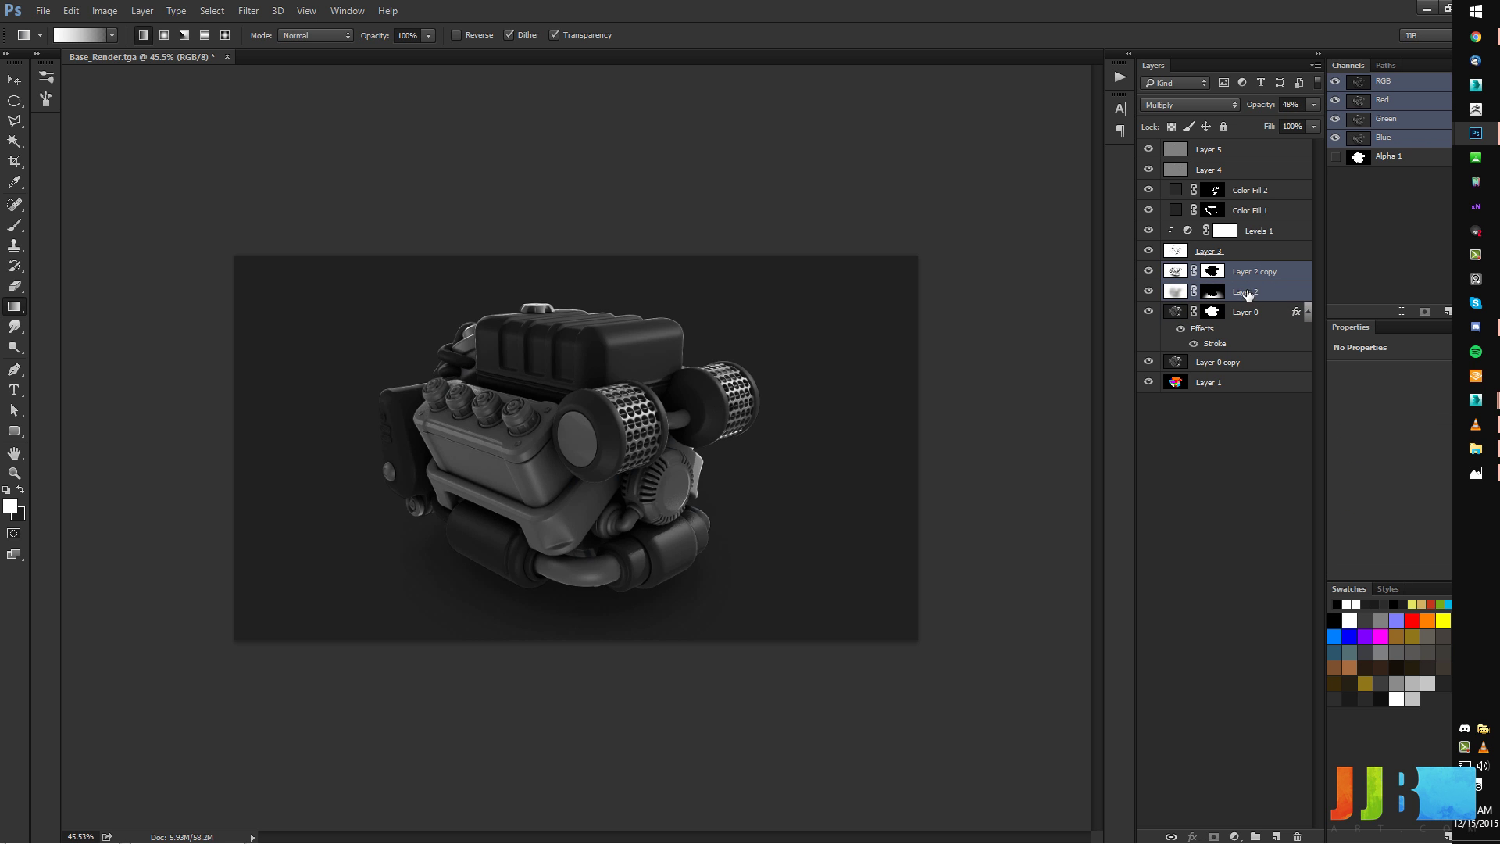
pyautogui.keyDown('shift'); pyautogui.click(1256, 256); pyautogui.keyUp('shift')
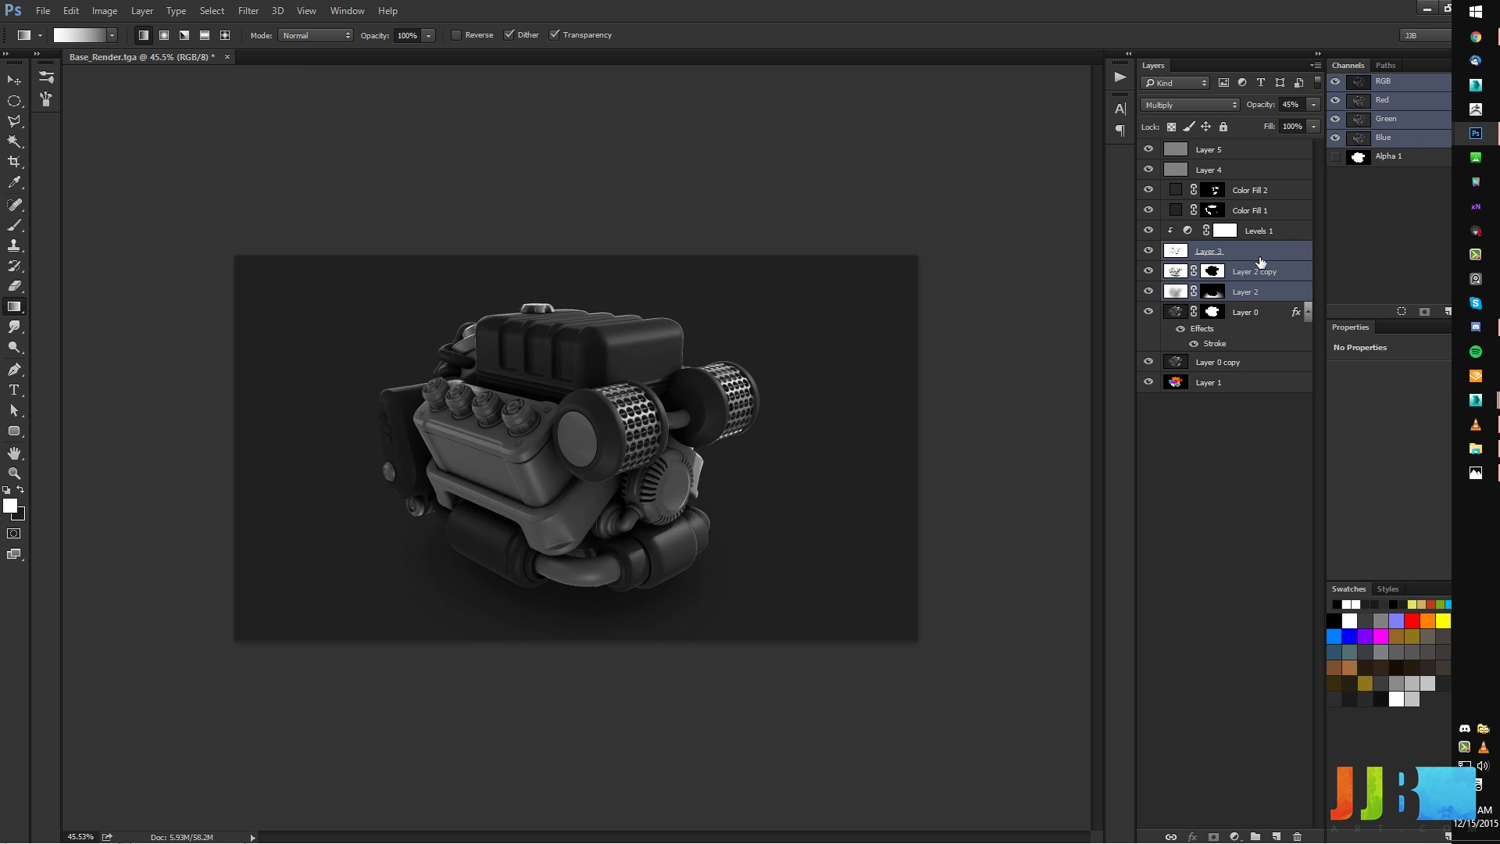
pyautogui.click(1247, 275)
pyautogui.keyDown('shift'); pyautogui.click(1245, 289); pyautogui.keyUp('shift')
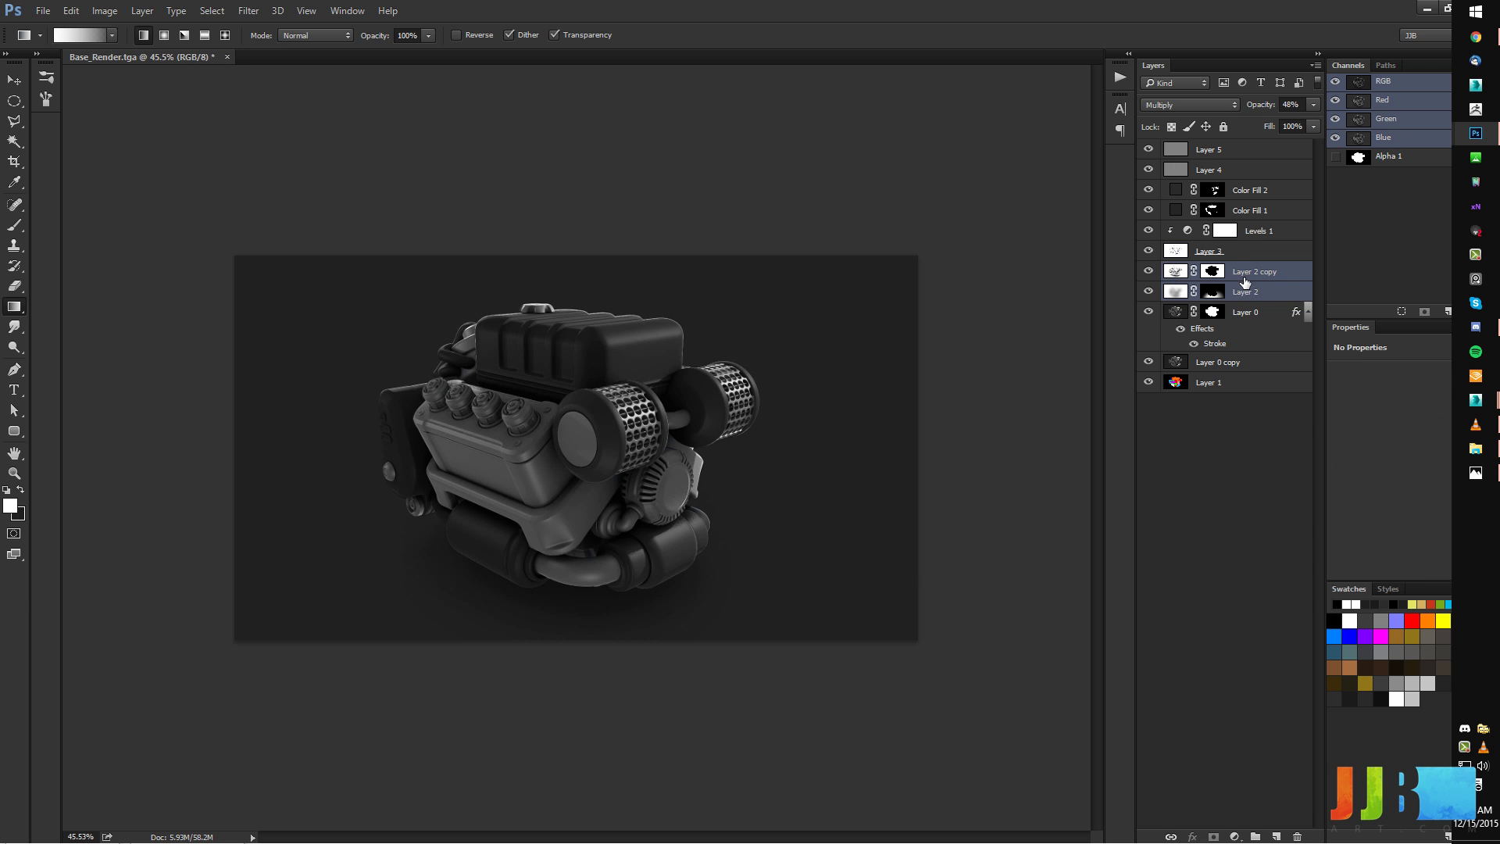
pyautogui.hotkey('ctrl', 'e')
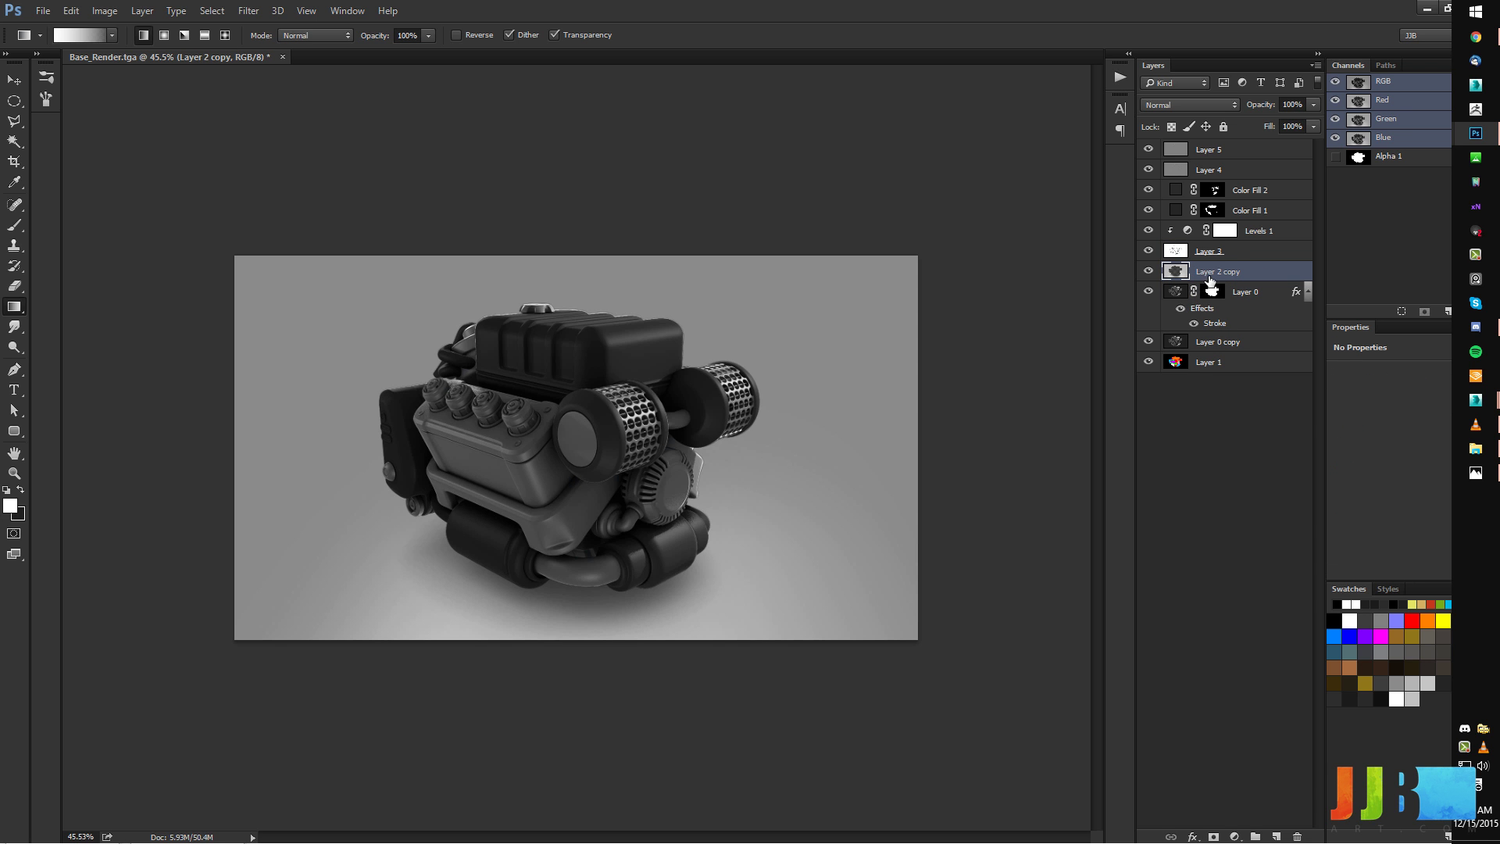
# Set the merged layer's blending mode to Multiply and its opacity to 81%.
pyautogui.press('v')
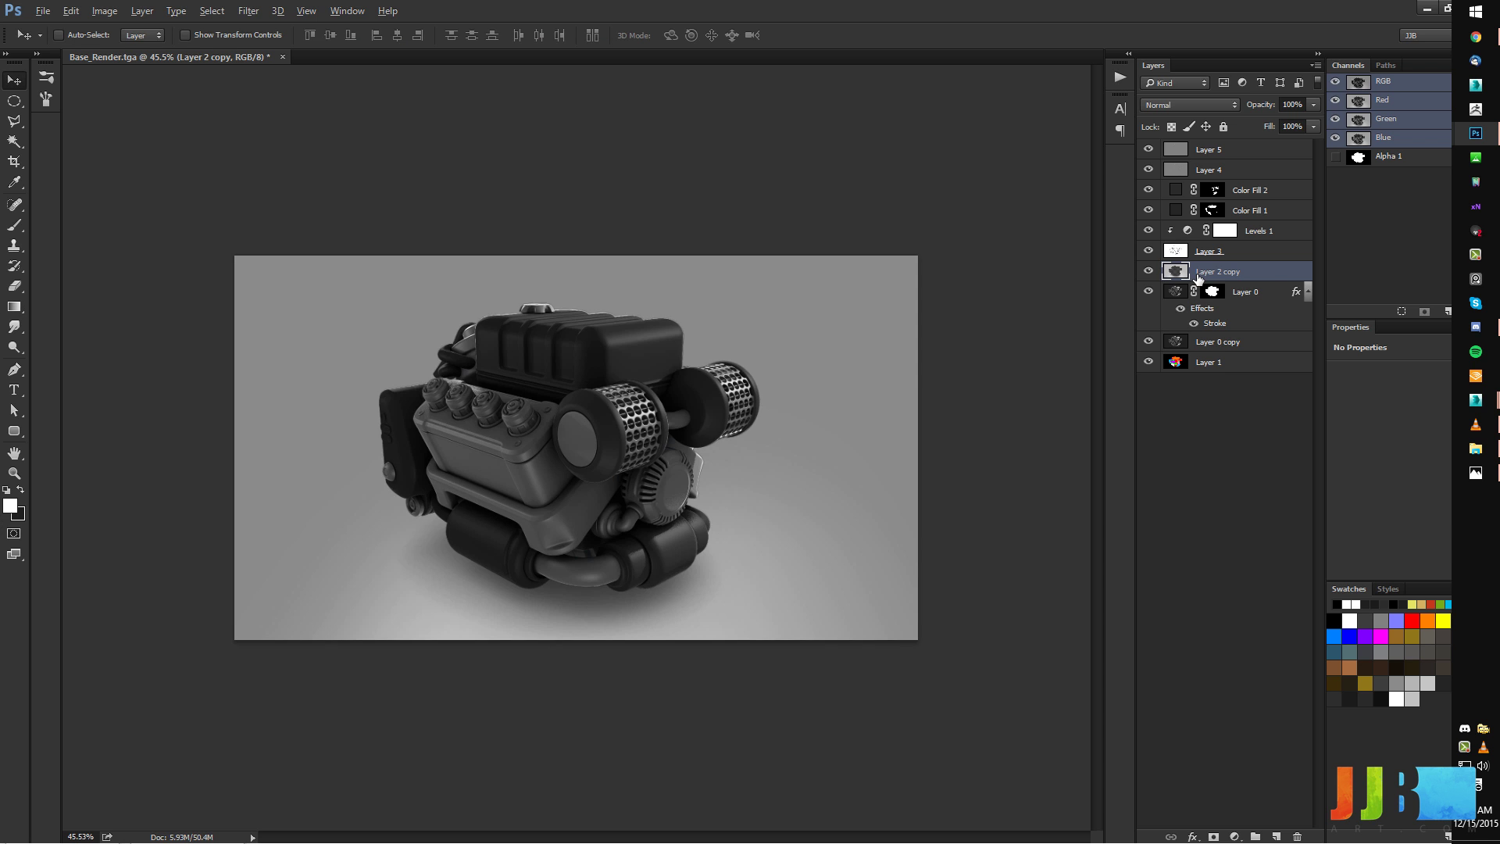
pyautogui.hotkey('shift', 'alt', 'm')
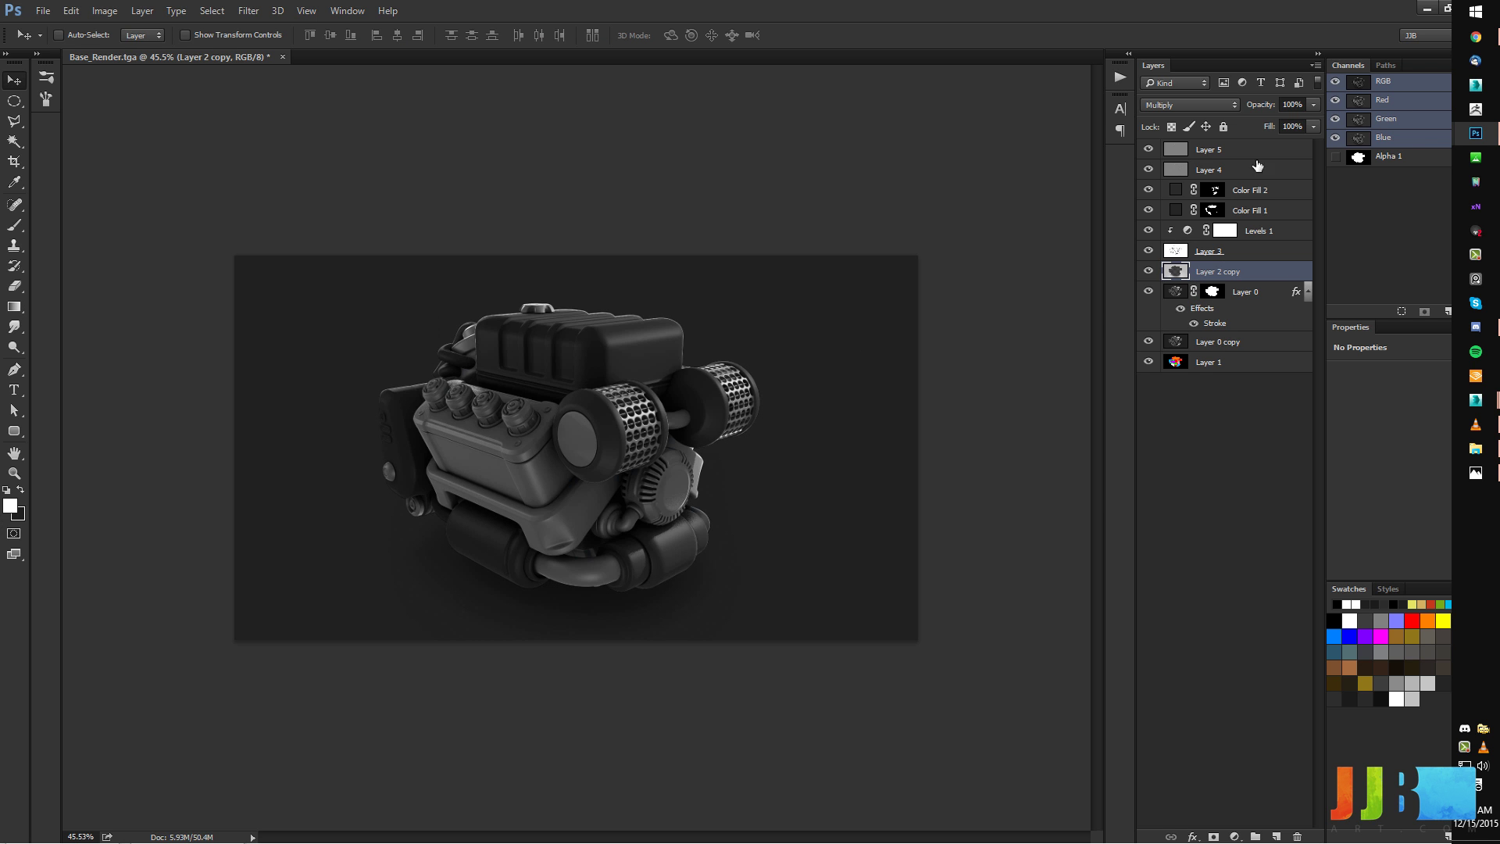
pyautogui.moveTo(1261, 110); pyautogui.dragTo(1272, 103)
# Add monochromatic Gaussian noise of about 1.52% to the merged Layer 2 copy.
pyautogui.click(212, 10)
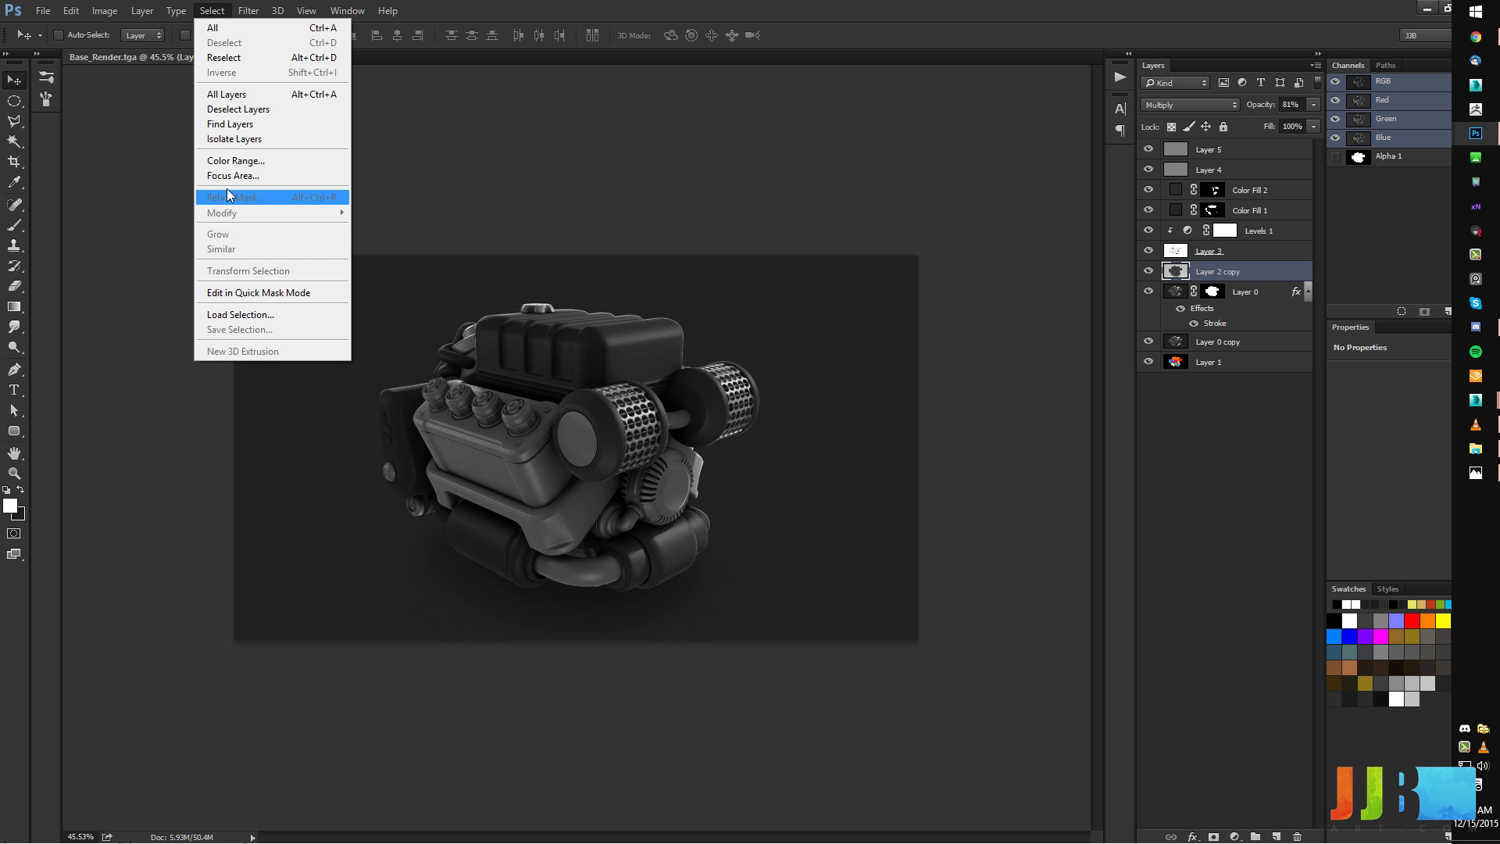
pyautogui.moveTo(262, 234)
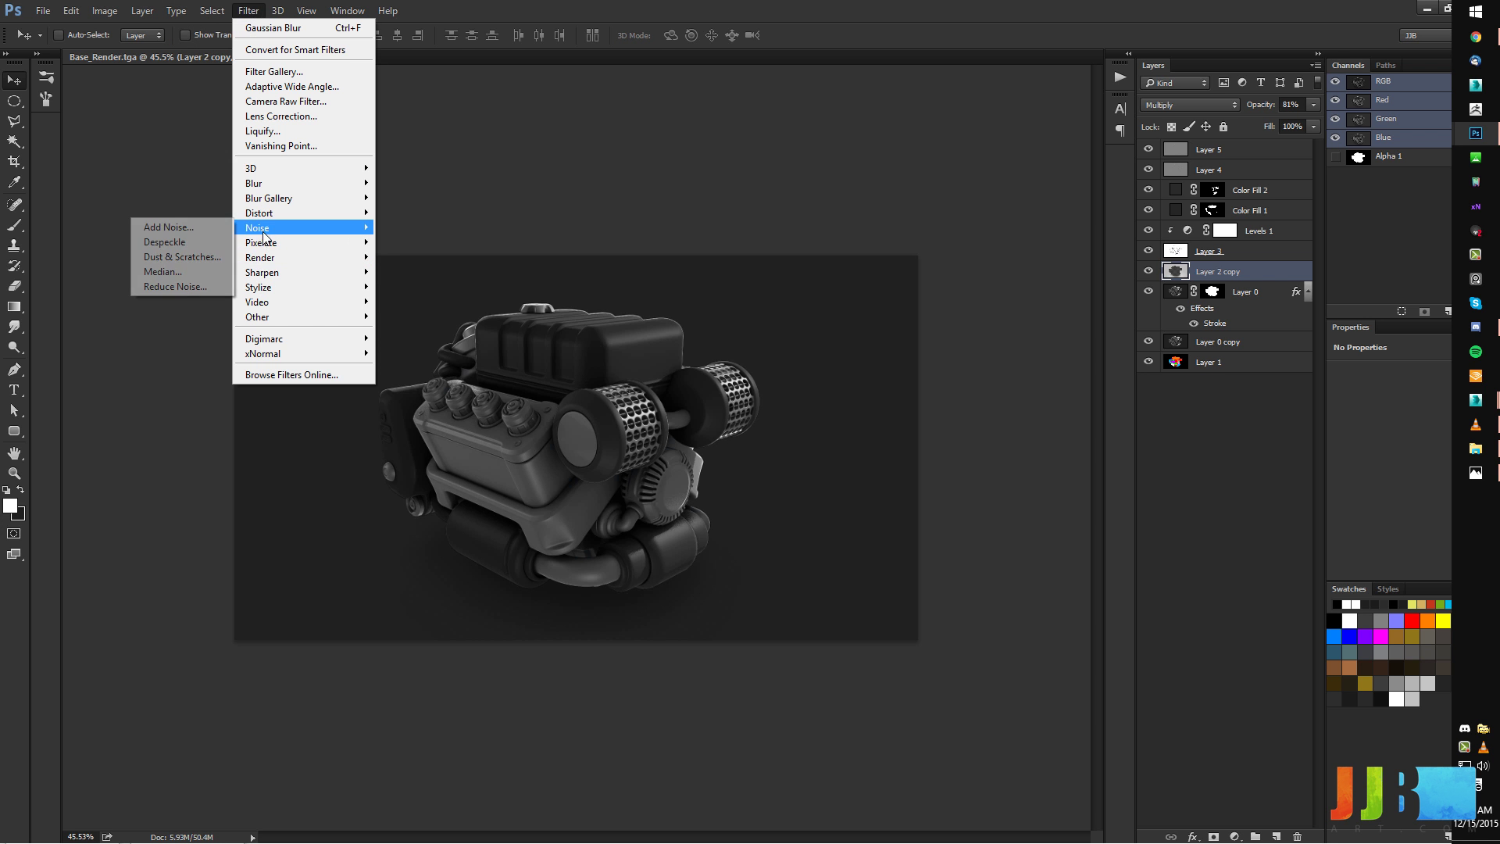
pyautogui.click(194, 227)
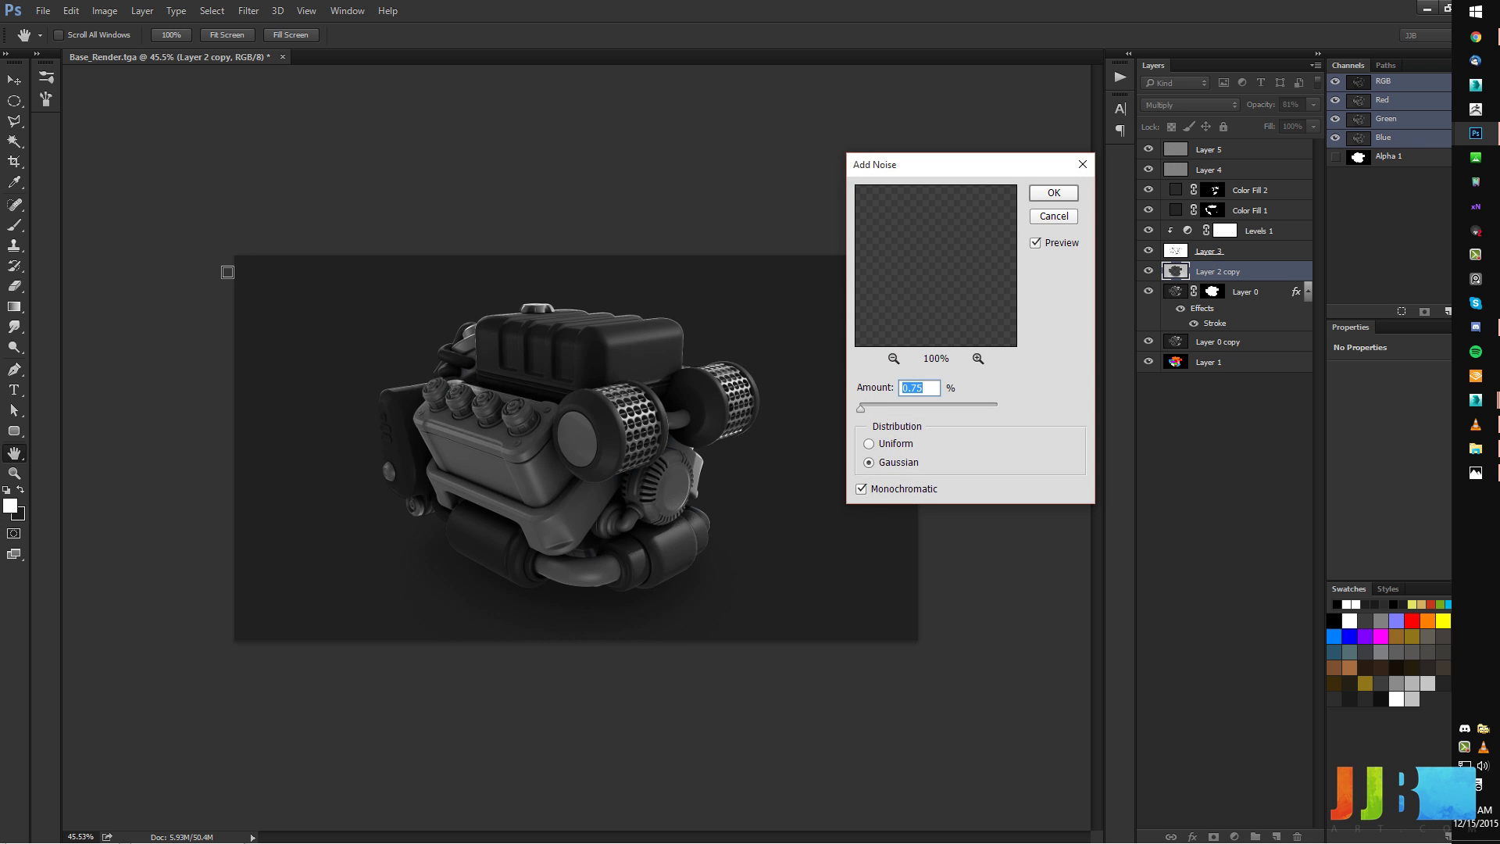
pyautogui.moveTo(860, 413)
pyautogui.mouseDown()
pyautogui.moveTo(874, 414)
pyautogui.moveTo(860, 414)
pyautogui.mouseUp()
pyautogui.keyDown('alt'); pyautogui.scroll(3, 584, 625); pyautogui.keyUp('alt')
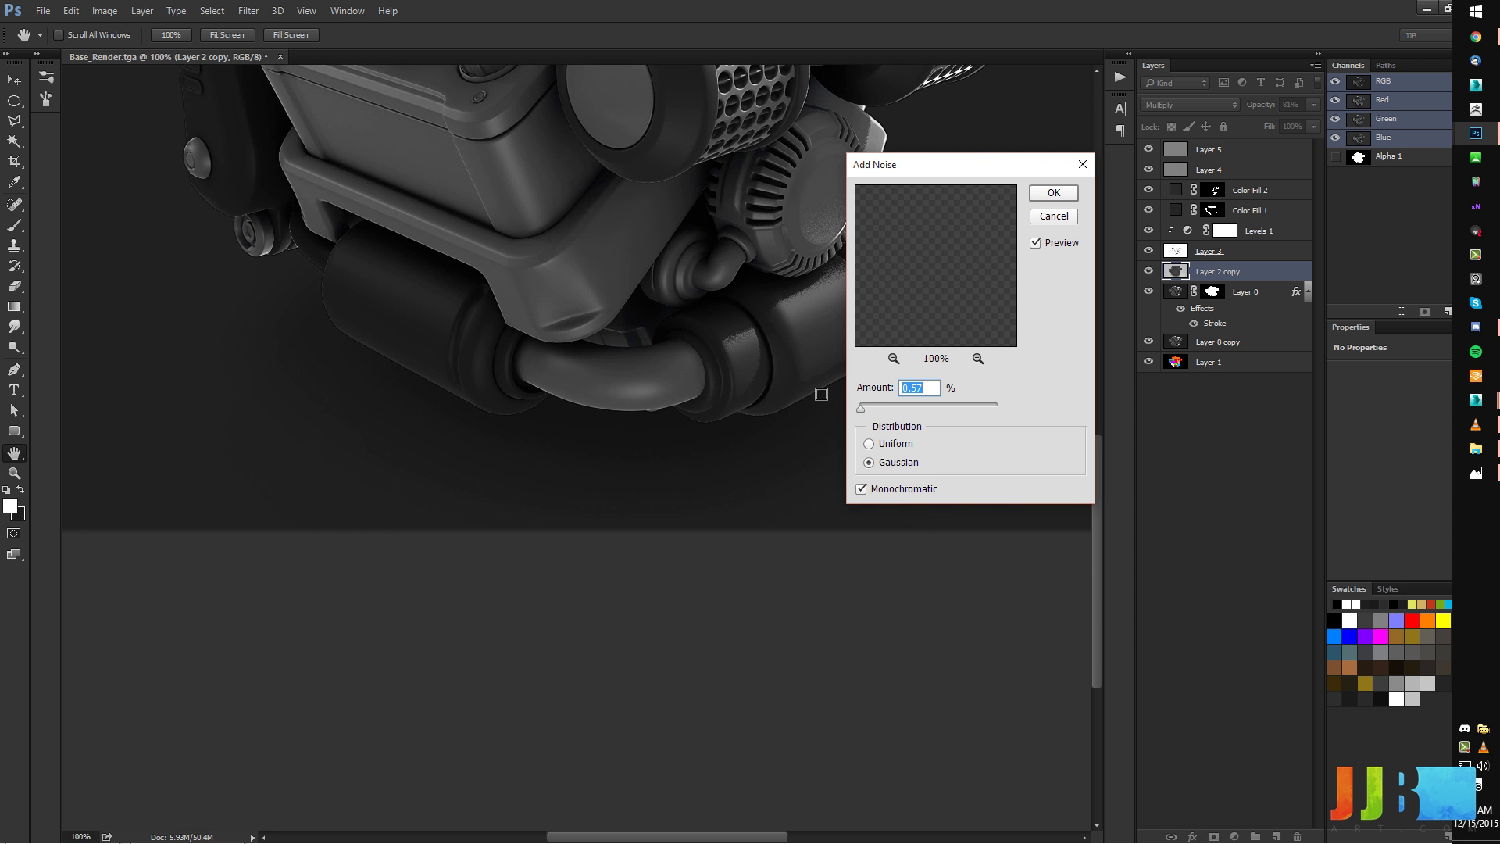
pyautogui.moveTo(863, 413); pyautogui.dragTo(860, 414)
pyautogui.keyDown('alt'); pyautogui.scroll(-2, 666, 406); pyautogui.keyUp('alt')
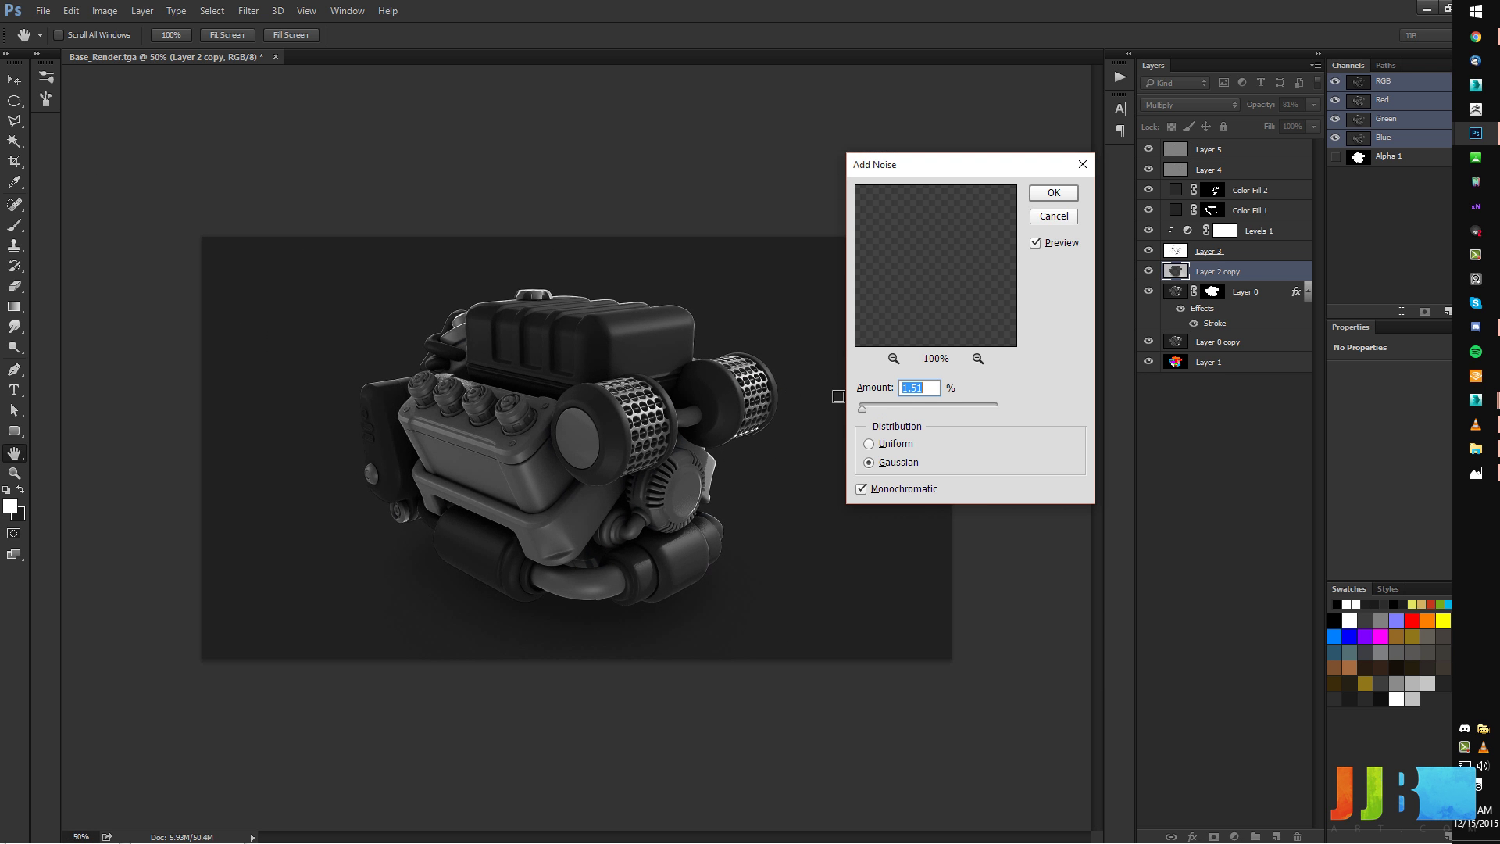
pyautogui.click(915, 408)
pyautogui.press('Up')
pyautogui.press('Up')
pyautogui.press('Up')
pyautogui.keyDown('alt'); pyautogui.scroll(1, 599, 601); pyautogui.keyUp('alt')
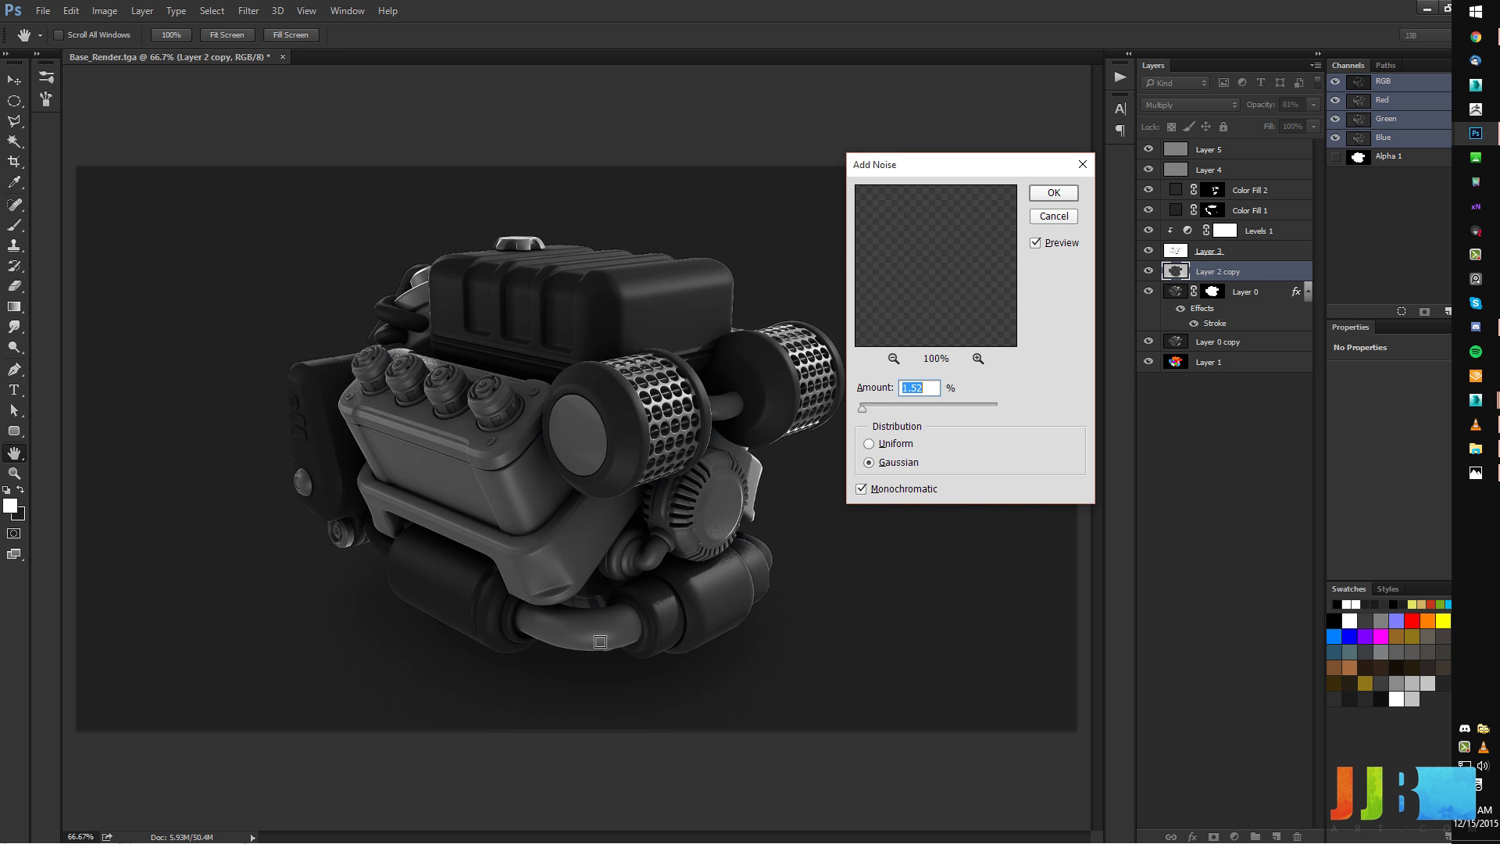
pyautogui.click(1051, 194)
# Lower Layer 2 copy's opacity to 74% and compare the image with Layer 3 hidden and shown.
pyautogui.moveTo(1253, 104); pyautogui.dragTo(1259, 107)
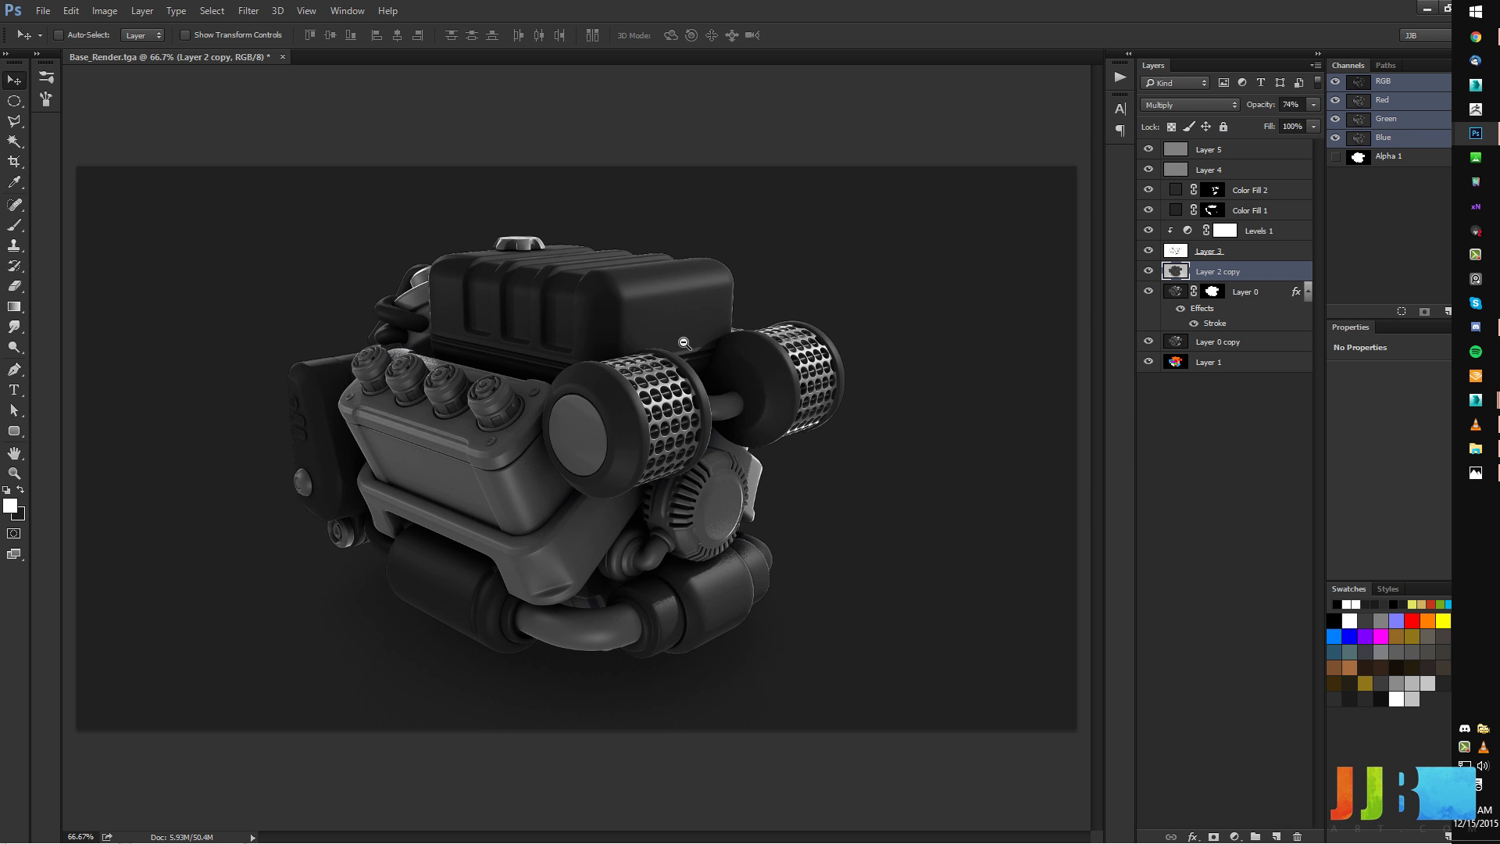
pyautogui.keyDown('alt'); pyautogui.scroll(-1, 681, 342); pyautogui.keyUp('alt')
pyautogui.click(1149, 251)
pyautogui.click(1149, 251)
pyautogui.click(1149, 252)
pyautogui.click(1207, 252)
pyautogui.click(1148, 250)
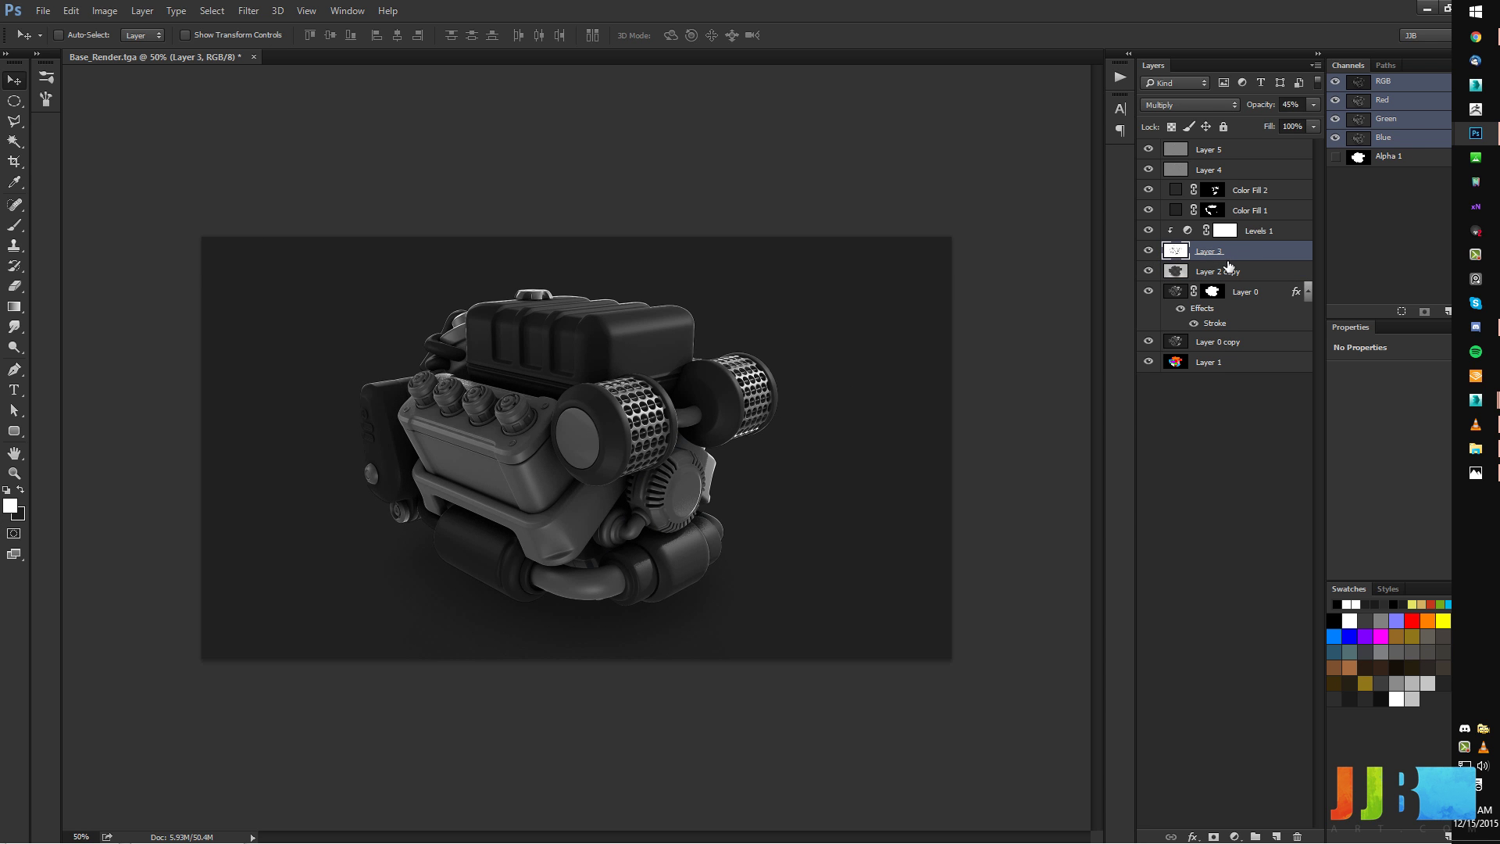
# Change Layer 3's blending mode to Color and set its opacity to 34%.
pyautogui.click(1190, 105)
pyautogui.click(1150, 399)
pyautogui.moveTo(1261, 108); pyautogui.dragTo(1251, 109)
pyautogui.write('10')
pyautogui.press('Return')
pyautogui.hotkey('ctrl', 'u')
pyautogui.moveTo(1000, 529); pyautogui.dragTo(1098, 559)
pyautogui.click(1173, 474)
# Adjust Layer 3's colour with Hue/Saturation, using Hue -175 and Saturation -73.
pyautogui.hotkey('ctrl', 'u')
pyautogui.moveTo(995, 529); pyautogui.dragTo(945, 570)
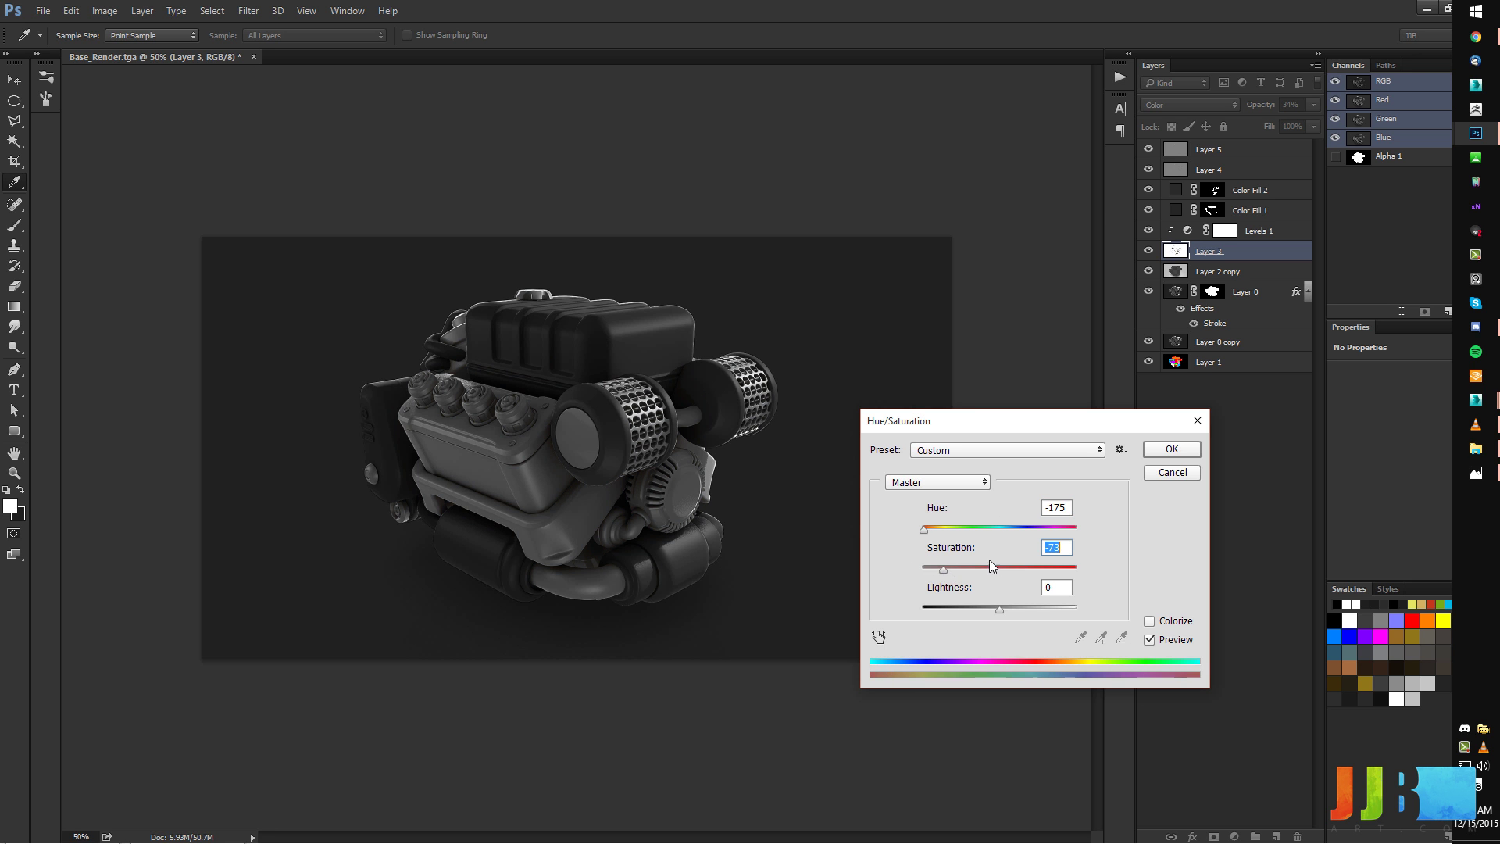
pyautogui.click(1171, 449)
pyautogui.press('v')
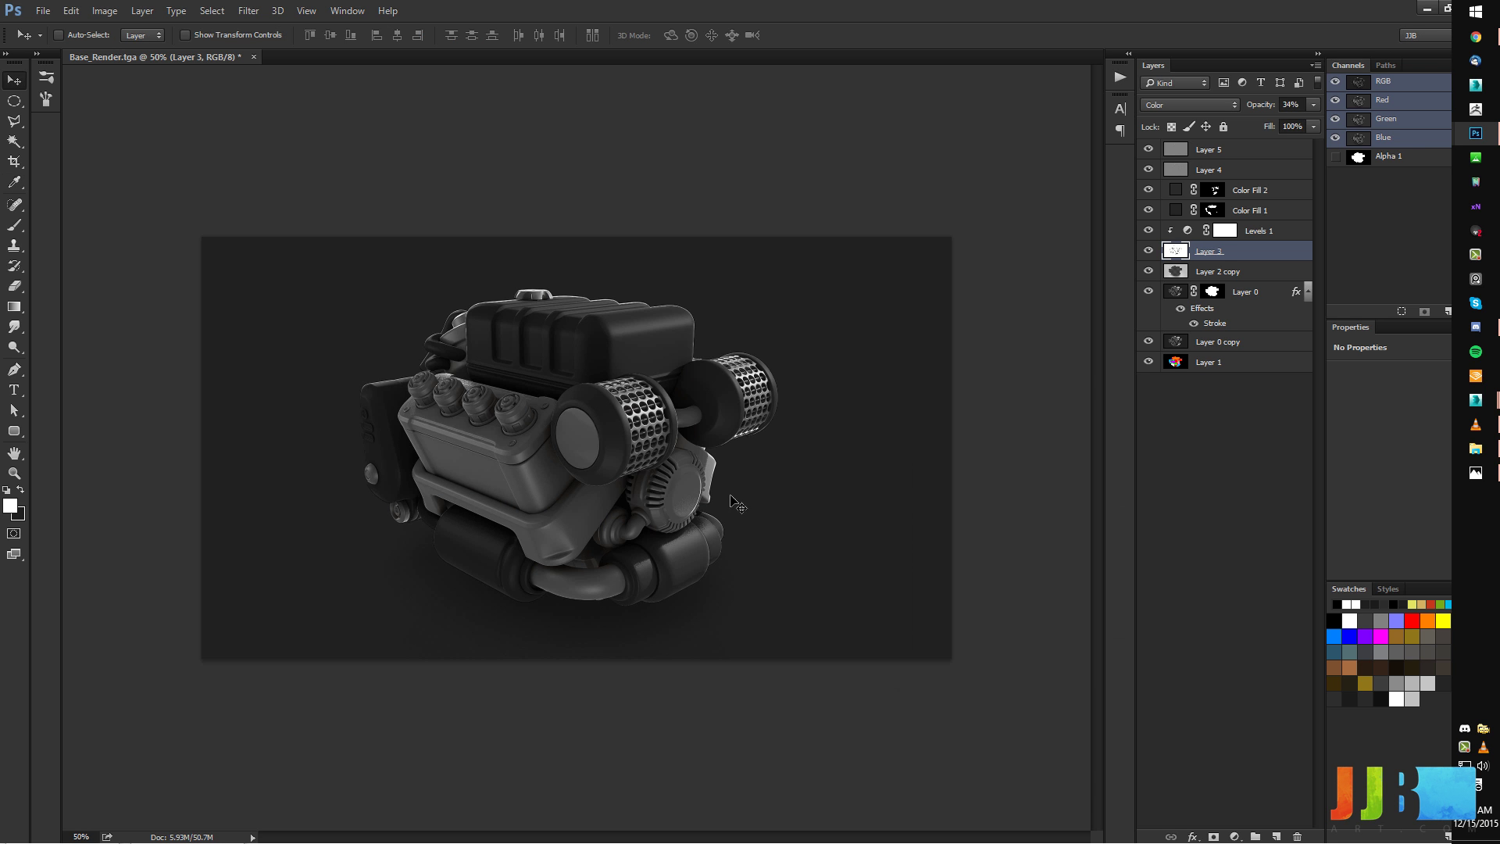
# Copy the merged image of the whole canvas and paste it as a new layer above Layer 5.
pyautogui.hotkey('ctrl', '-')
pyautogui.hotkey('ctrl', 'a')
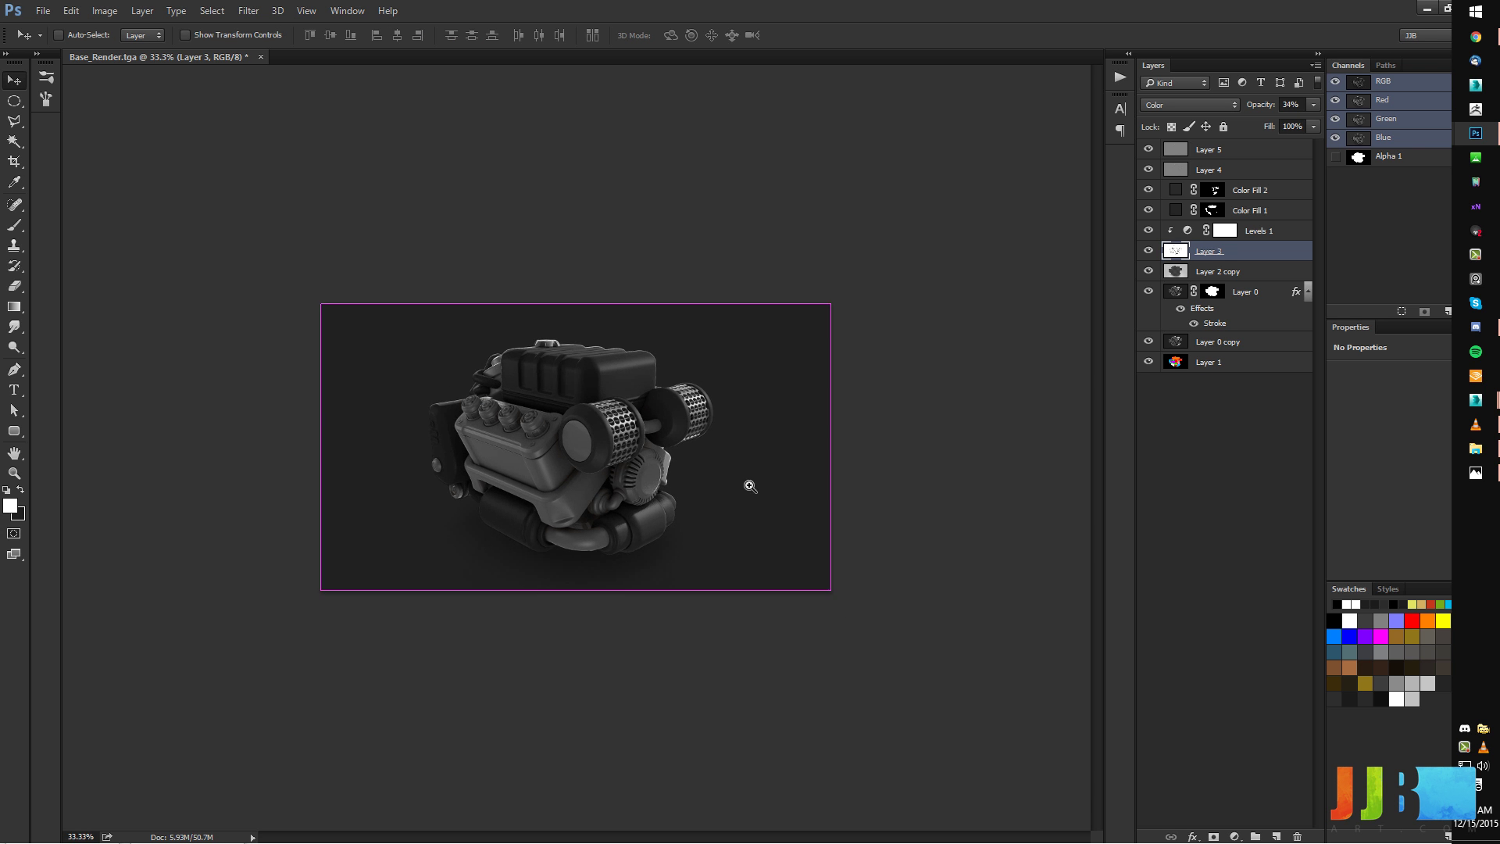
pyautogui.hotkey('ctrl', '+')
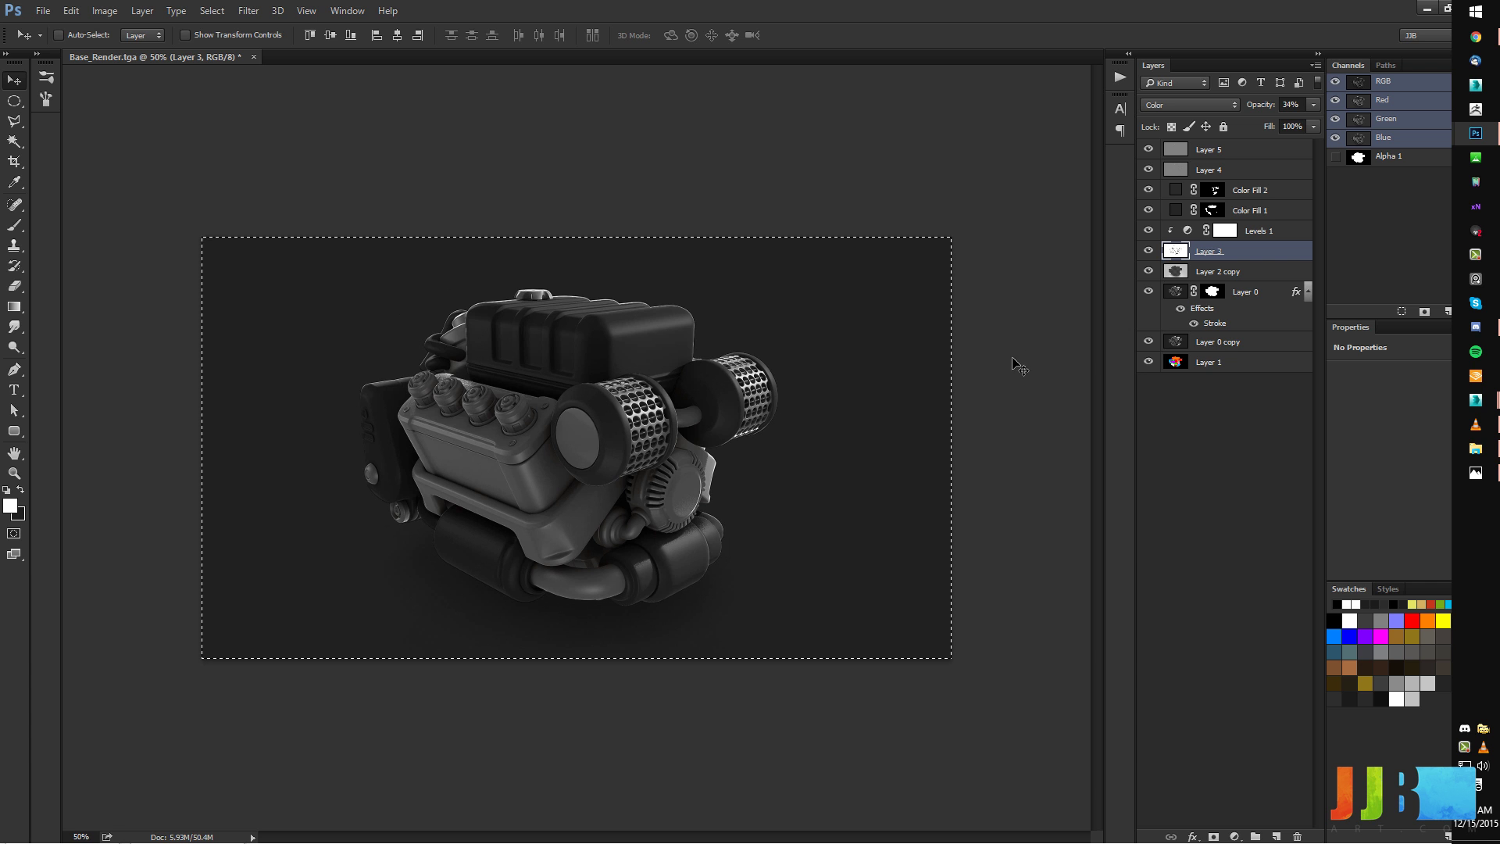
pyautogui.click(1234, 154)
pyautogui.hotkey('ctrl', 'shift', 'c')
pyautogui.hotkey('ctrl', 'v')
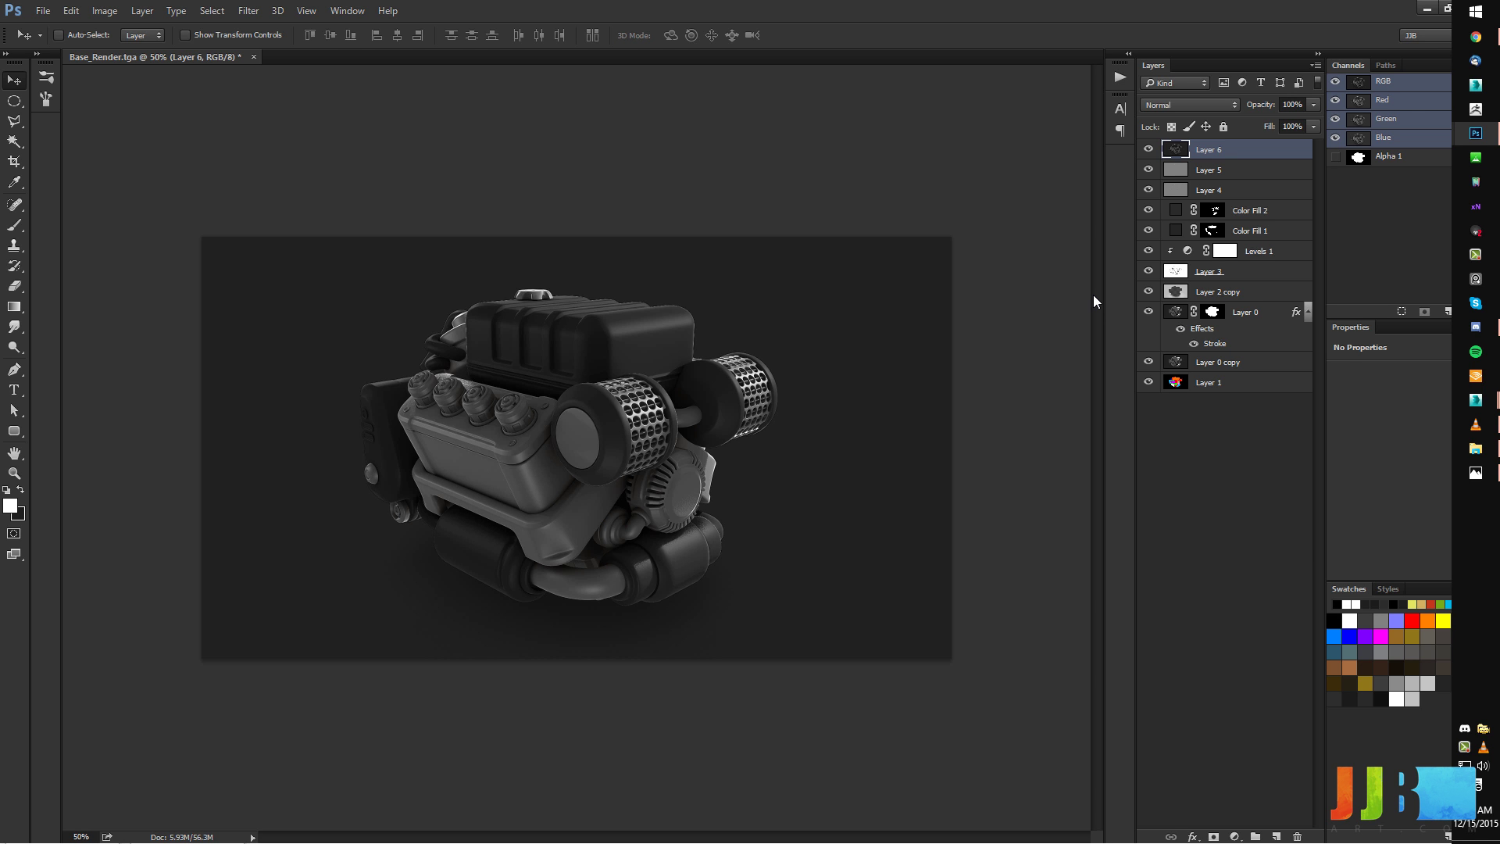
# Hide Layer 6 and add a Levels adjustment above it with the white input level at 221.
pyautogui.click(1148, 149)
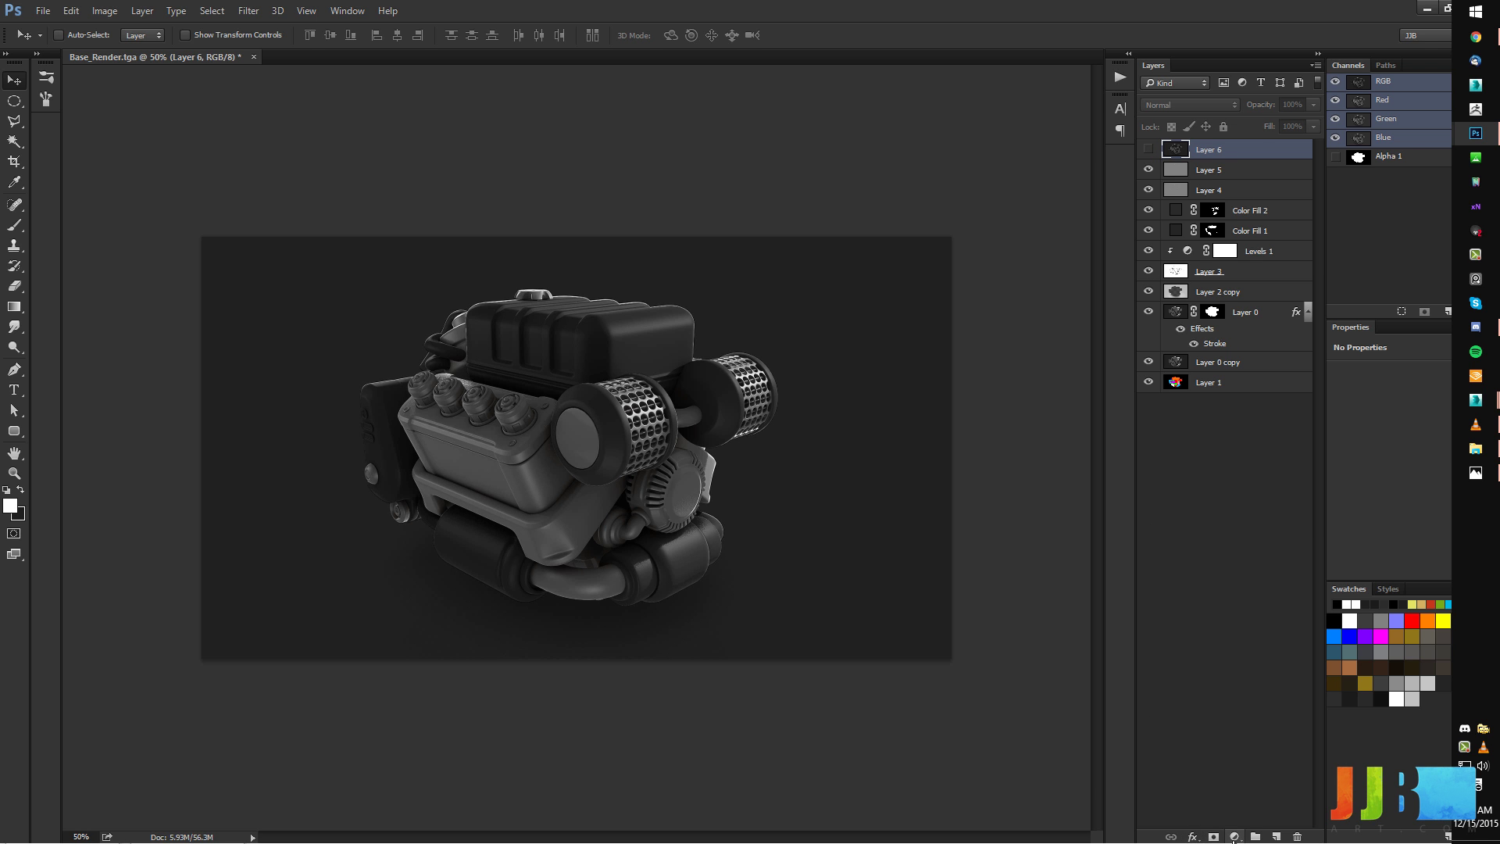
pyautogui.click(1236, 836)
pyautogui.click(1290, 615)
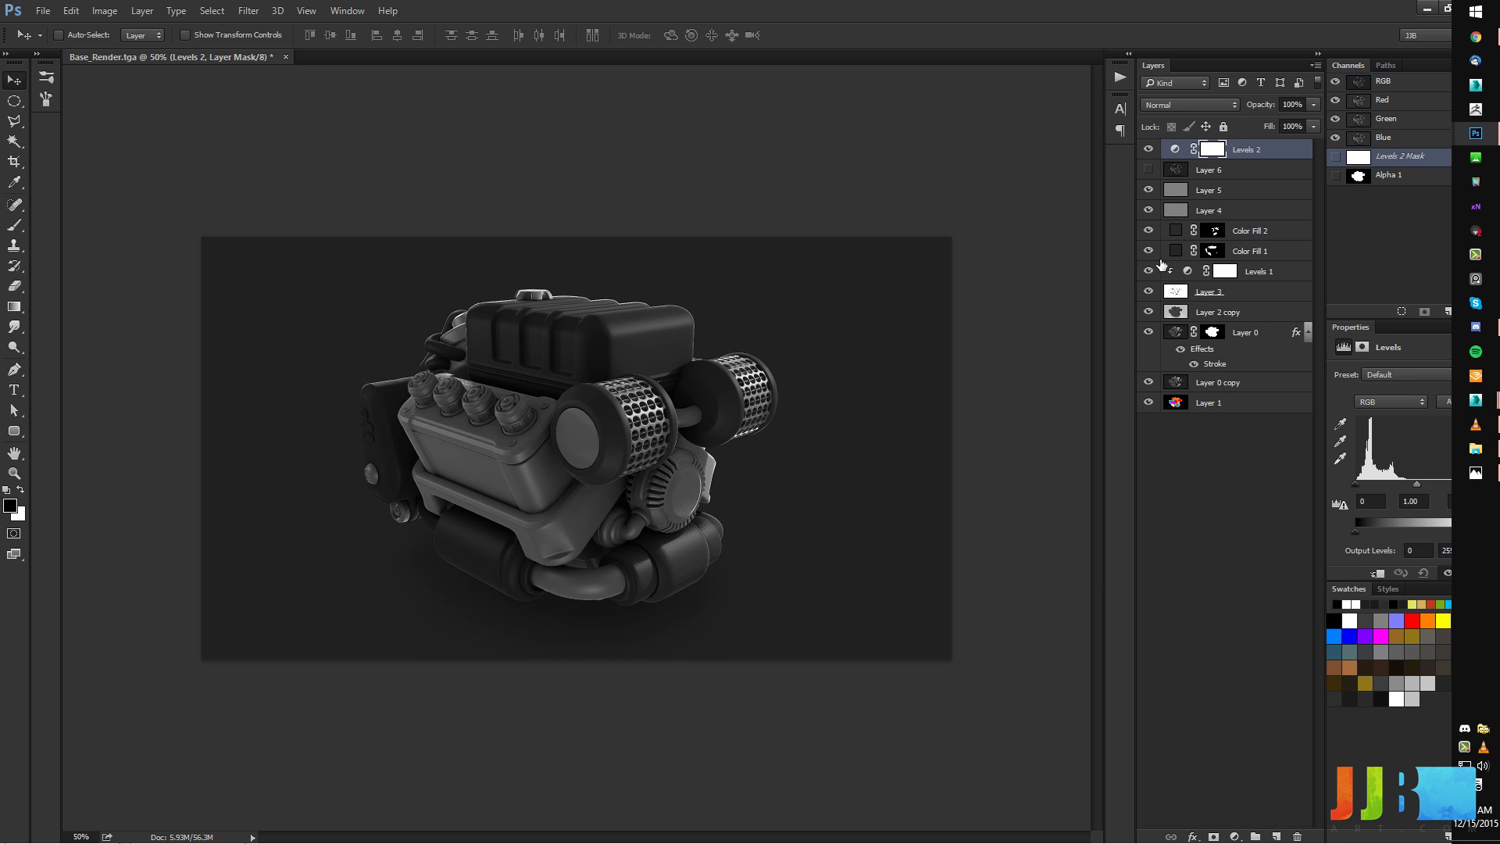
pyautogui.moveTo(1399, 333); pyautogui.dragTo(1050, 341)
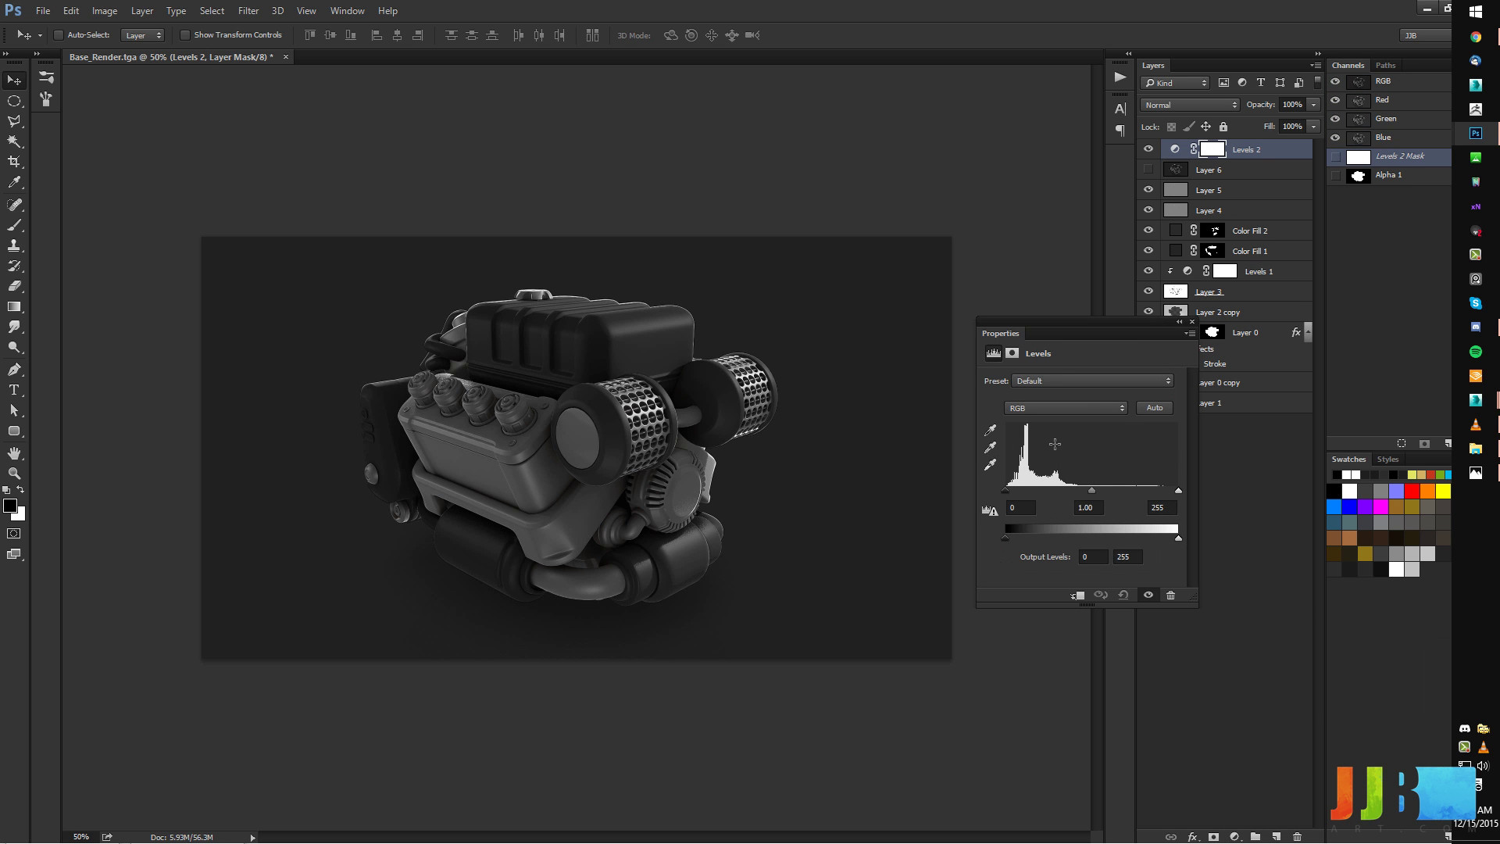
pyautogui.moveTo(1178, 492); pyautogui.dragTo(1155, 494)
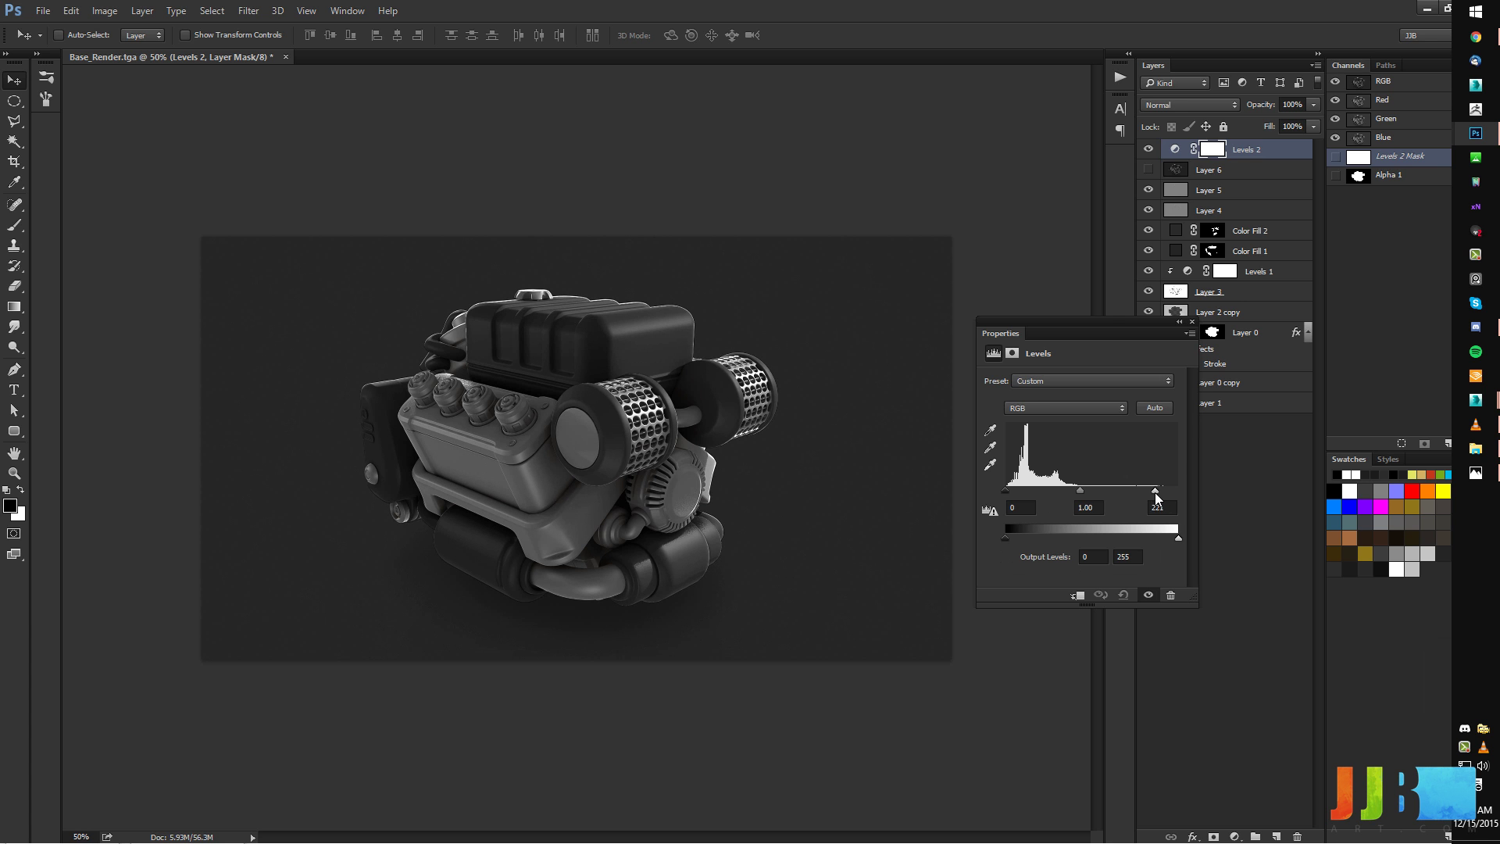
# Clip the Levels 2 adjustment to Layer 0 and set its midtone to 1.10 and white input level to about 217.
pyautogui.moveTo(1243, 157); pyautogui.dragTo(1246, 322)
pyautogui.keyDown('alt'); pyautogui.click(1254, 322); pyautogui.keyUp('alt')
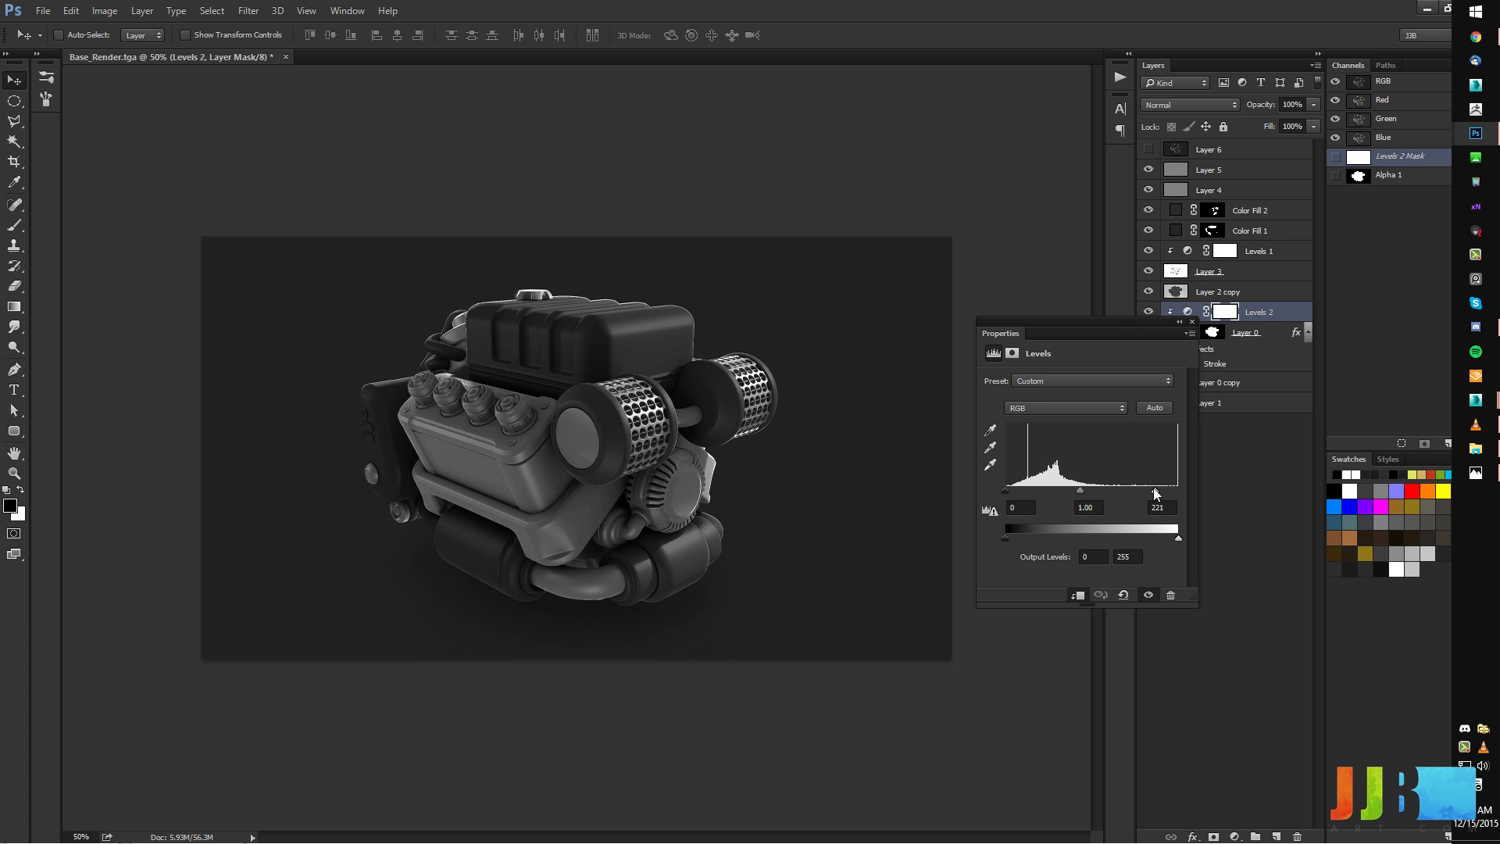
pyautogui.moveTo(1156, 492); pyautogui.dragTo(1076, 494)
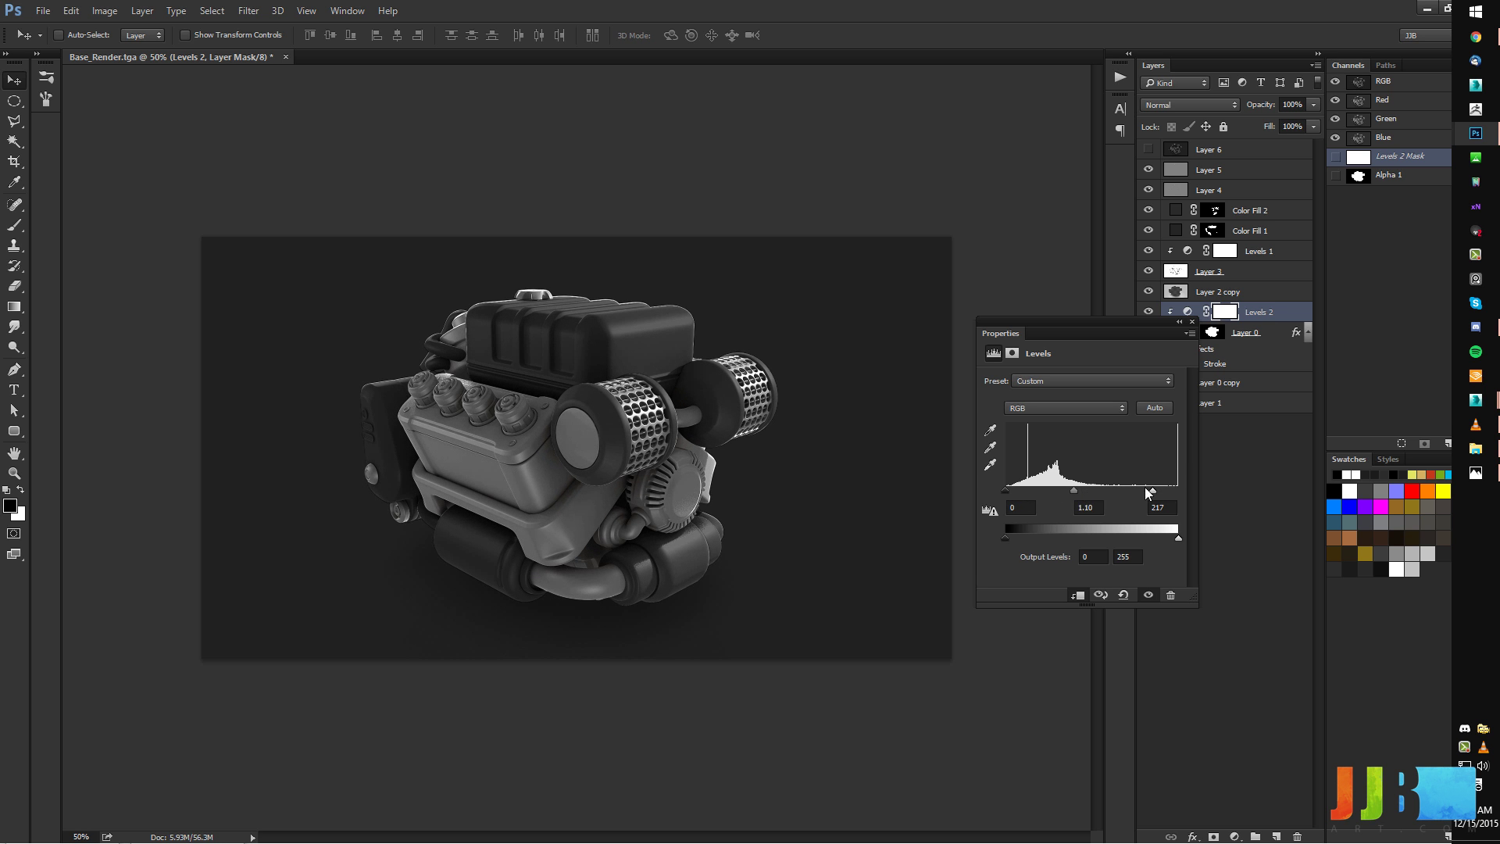
pyautogui.moveTo(1153, 493); pyautogui.dragTo(1149, 493)
pyautogui.click(1179, 322)
pyautogui.moveTo(1056, 330); pyautogui.dragTo(1381, 453)
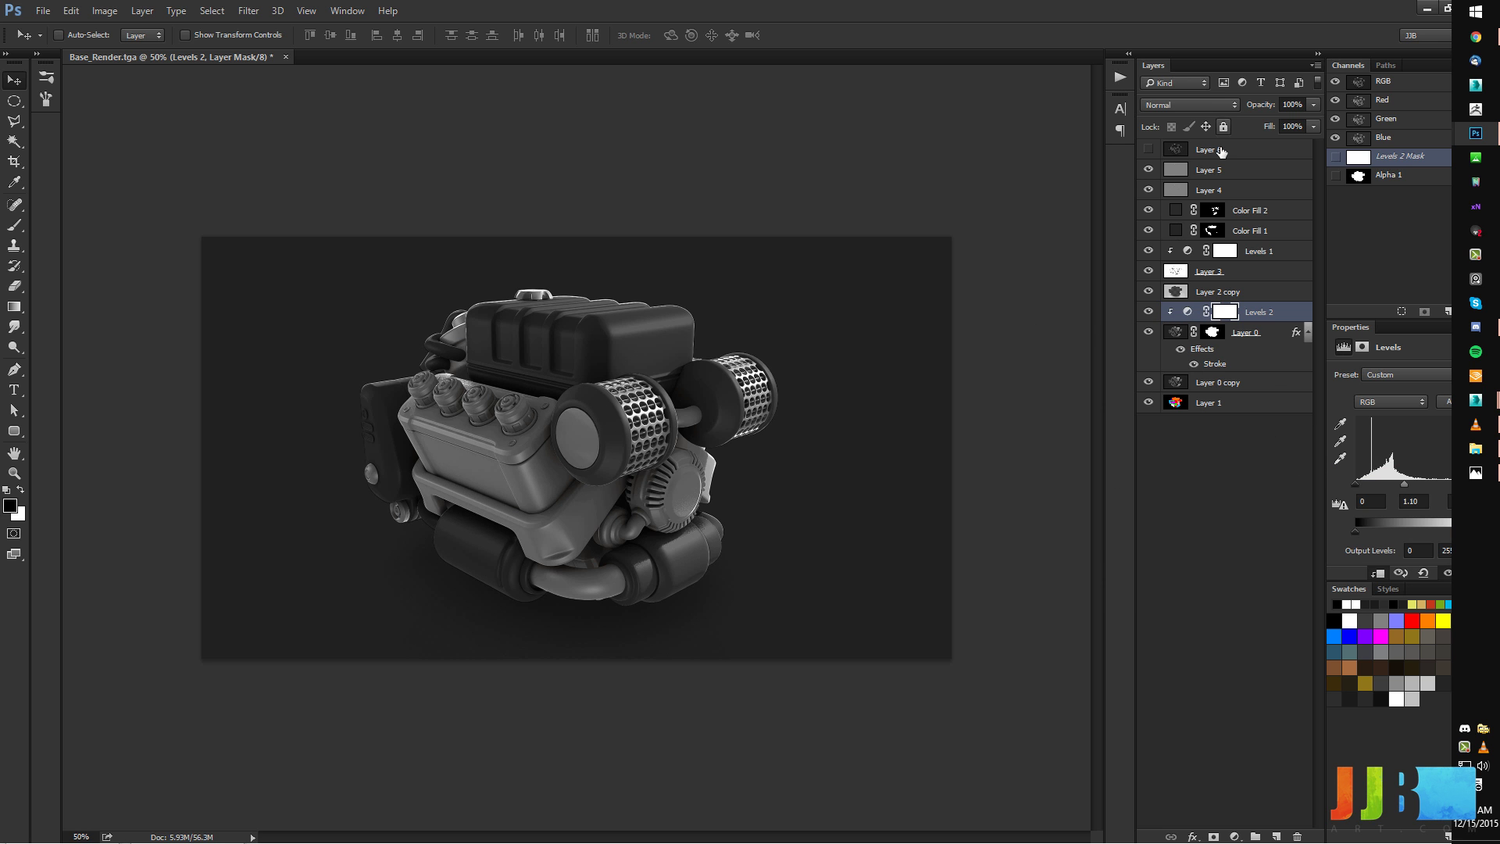
# Show Layer 6, crush it with Levels to isolate the brightest highlights, and set its blending mode to Linear Dodge (Add).
pyautogui.click(1218, 154)
pyautogui.click(1148, 150)
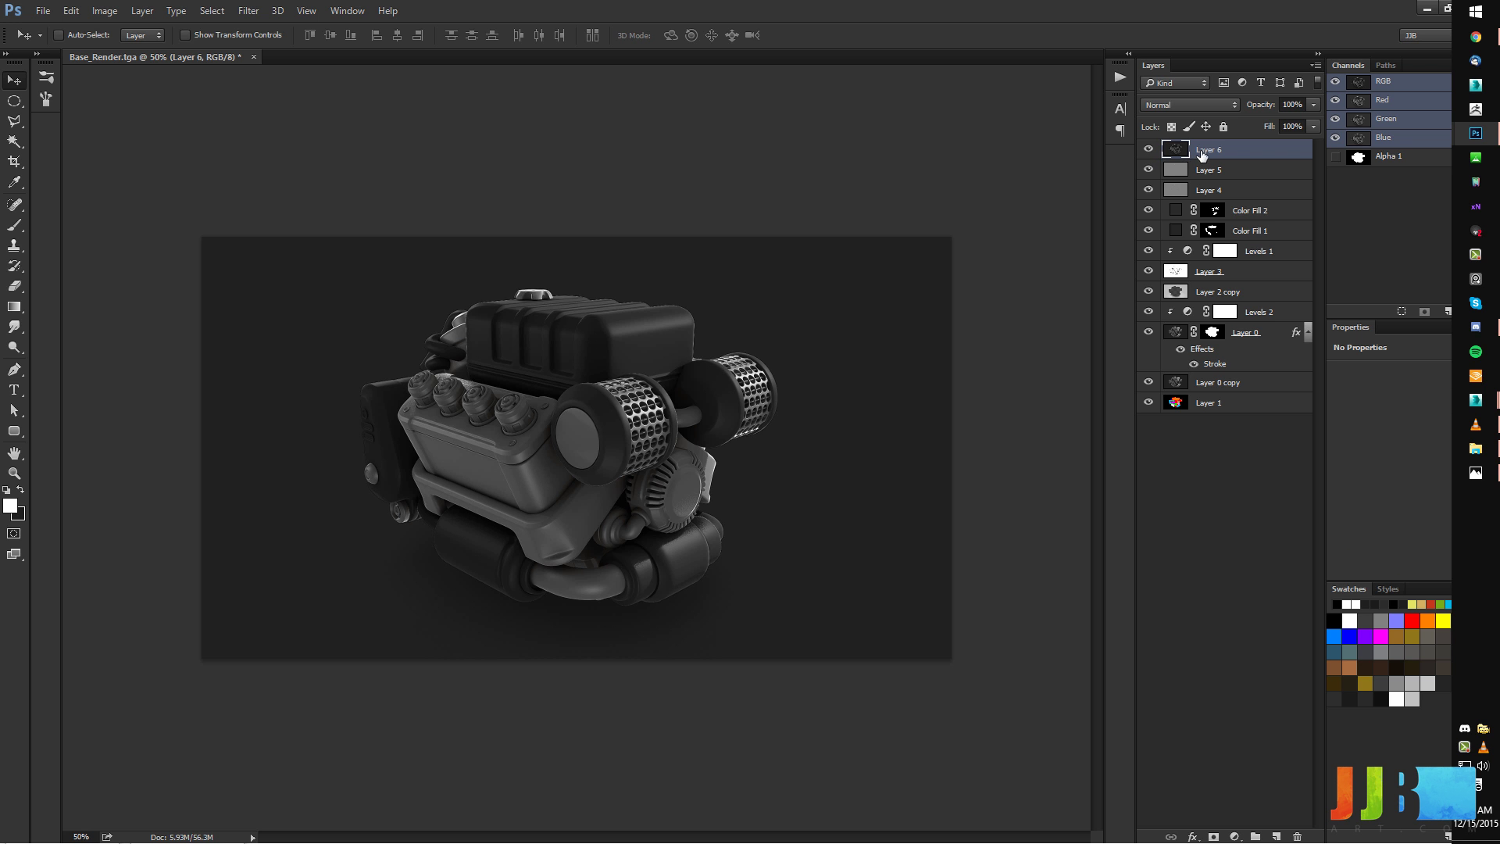
pyautogui.hotkey('ctrl', 'l')
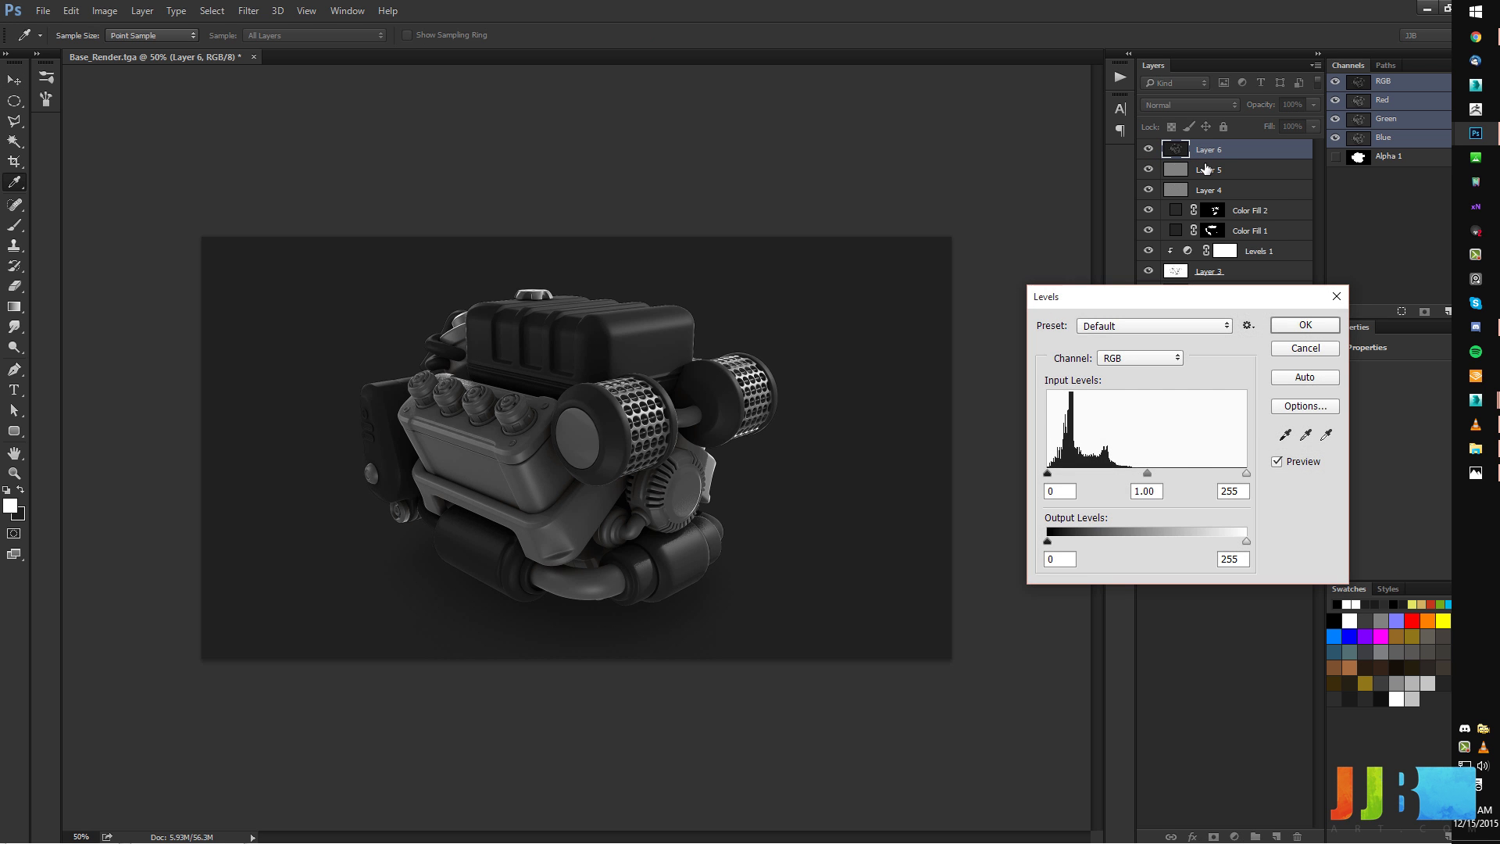
pyautogui.moveTo(1246, 473); pyautogui.dragTo(1157, 473)
pyautogui.click(1298, 325)
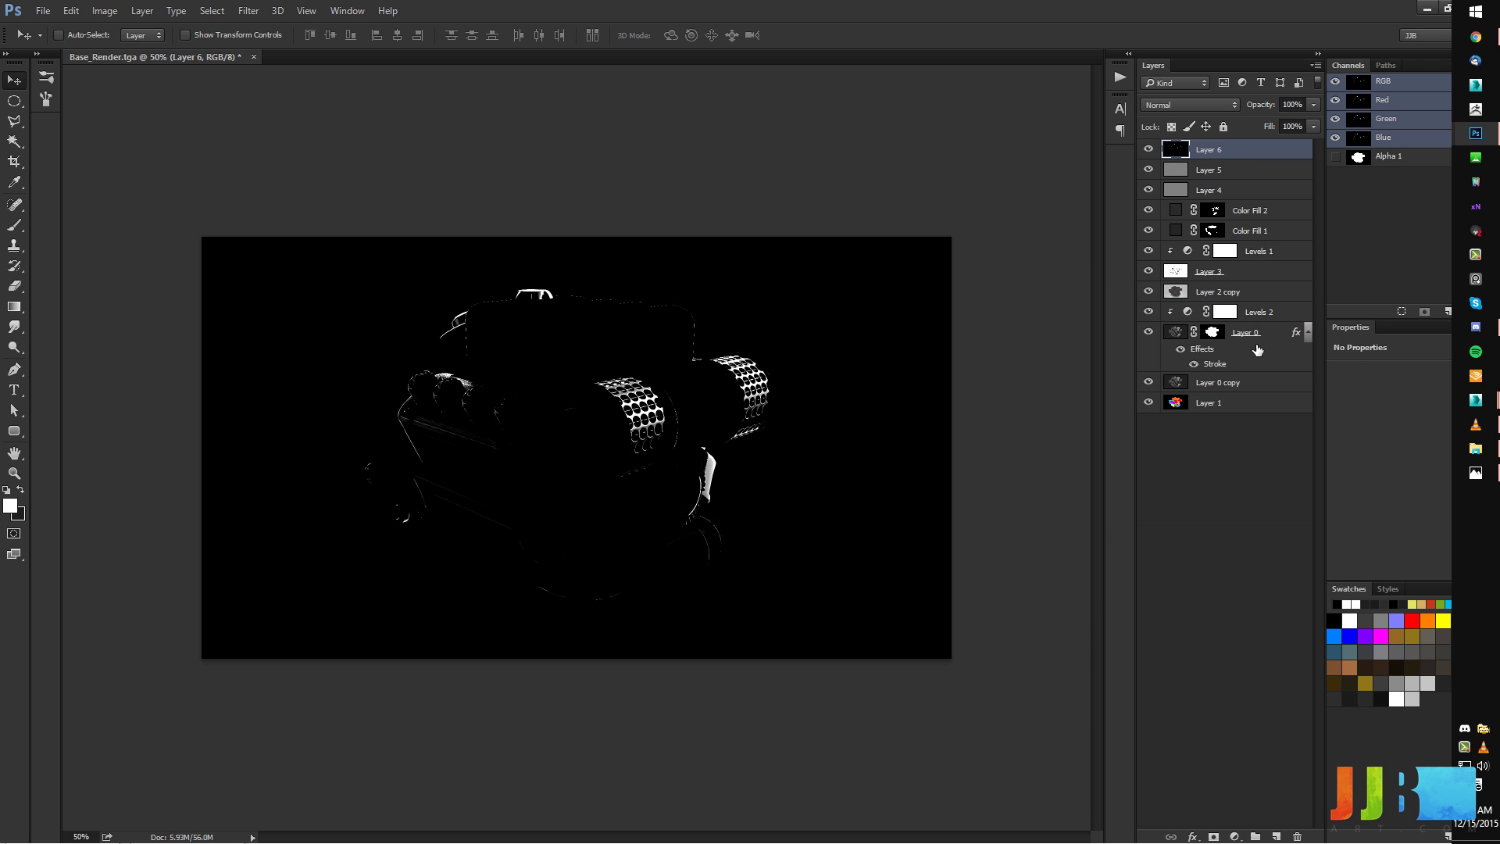
pyautogui.hotkey('alt', 'shift', 'w')
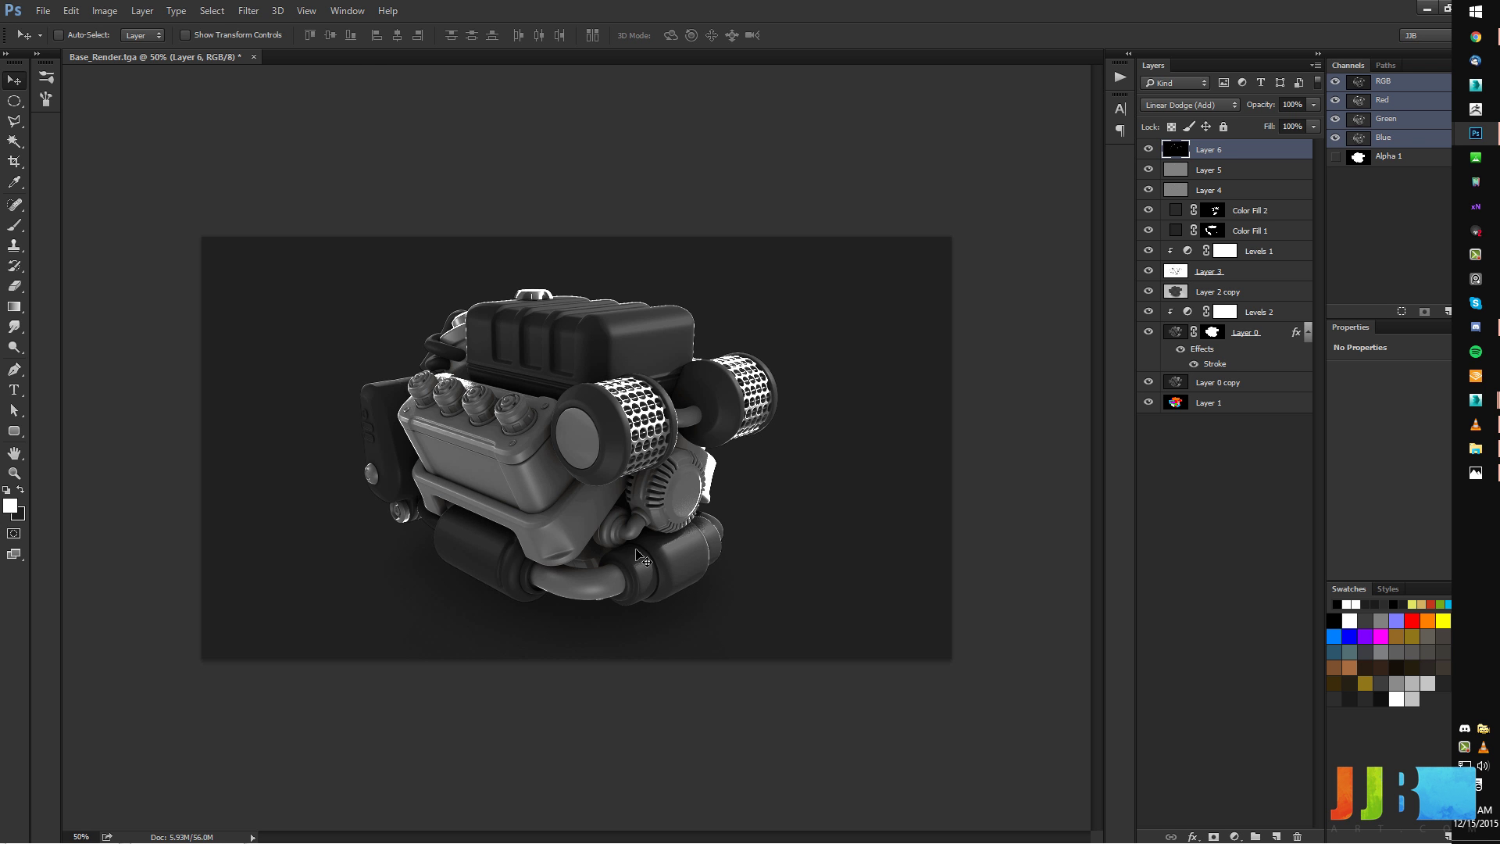
# Apply a Gaussian Blur with a 10-pixel radius to Layer 6.
pyautogui.click(175, 11)
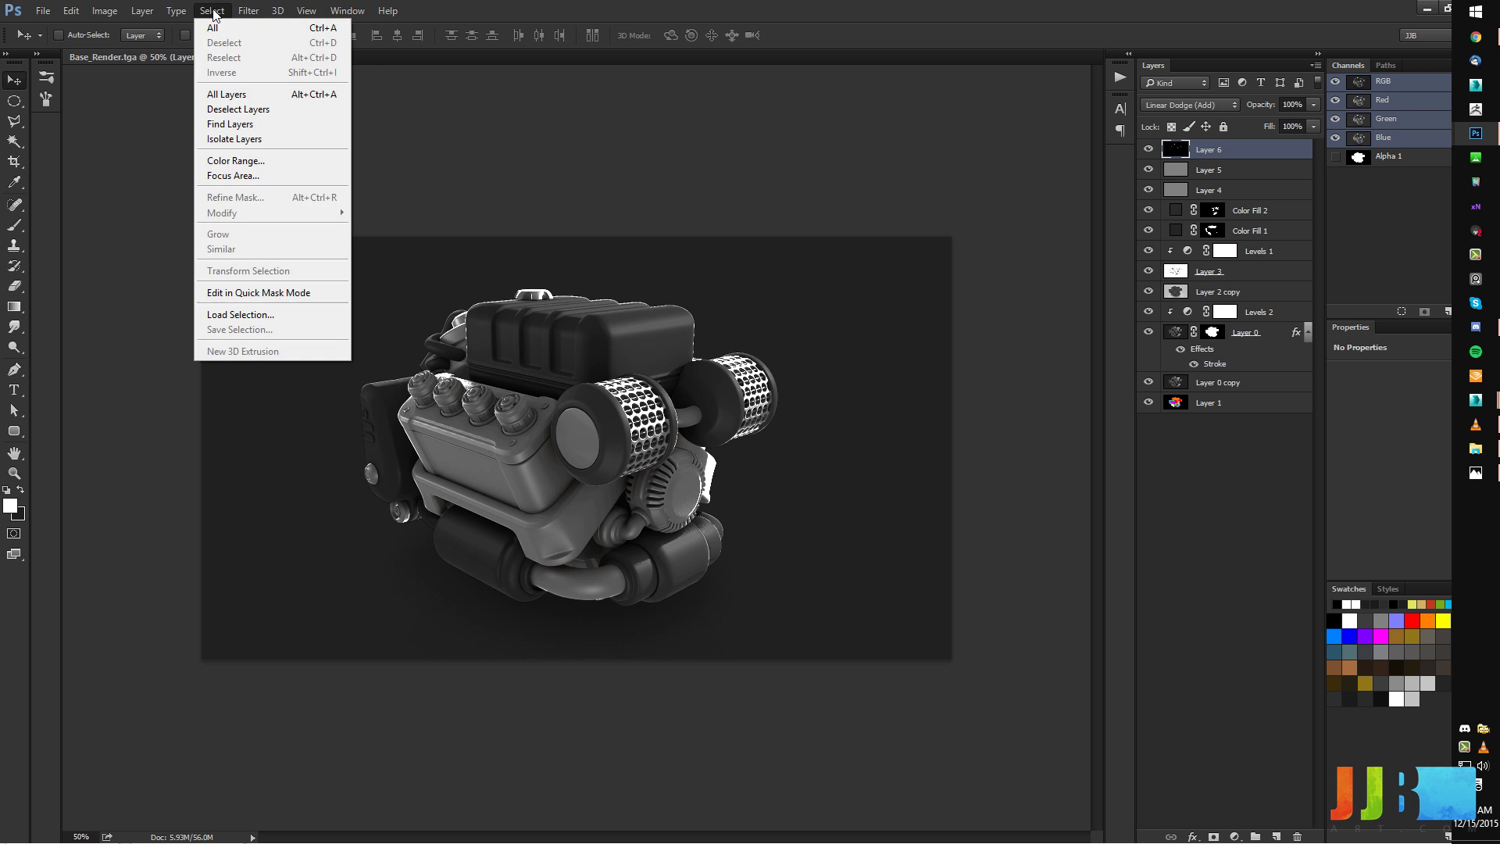
pyautogui.moveTo(265, 184)
pyautogui.click(196, 242)
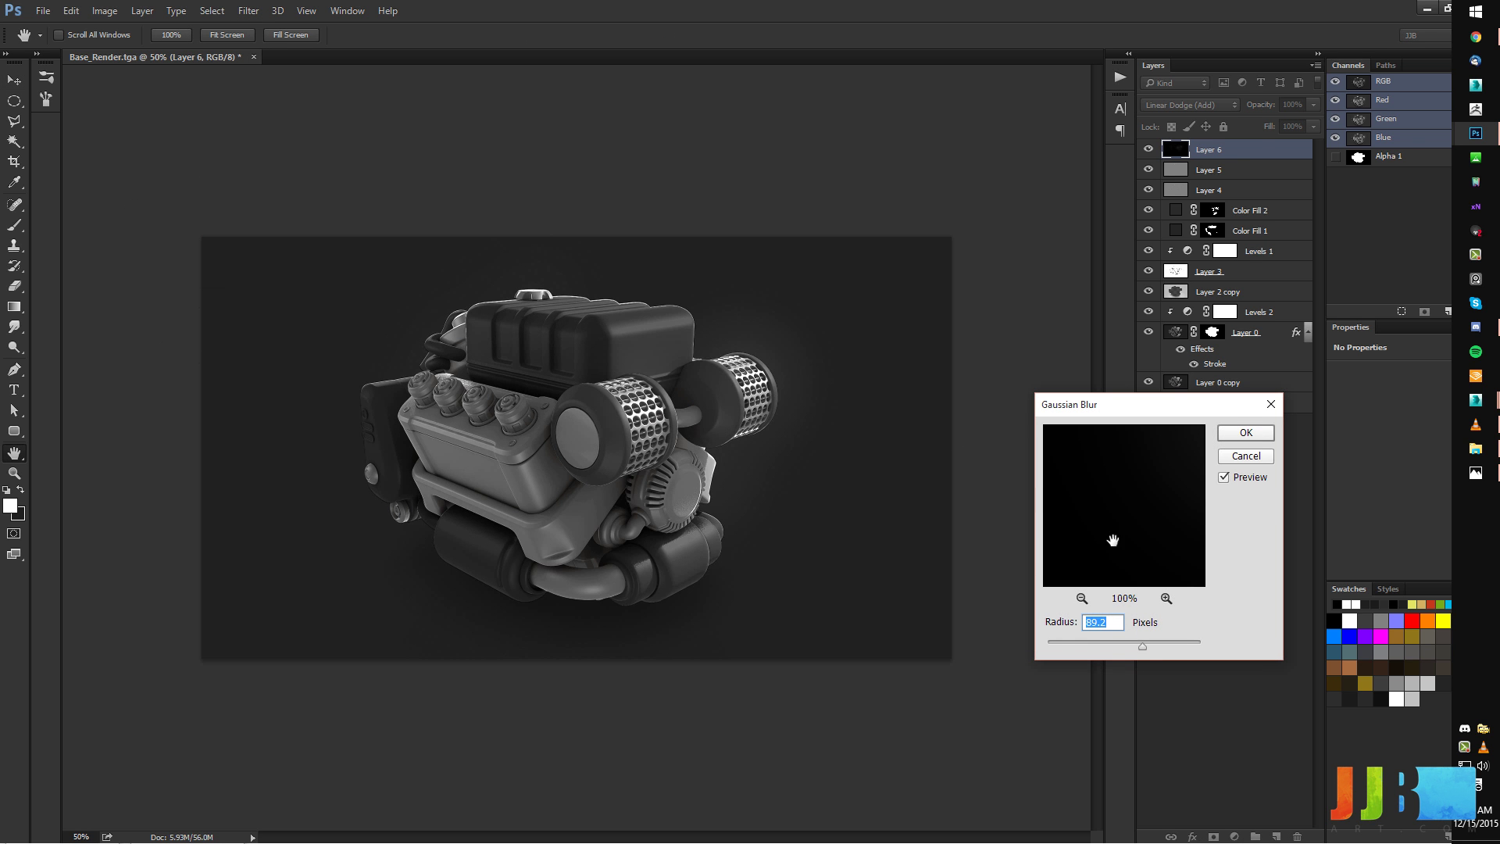
pyautogui.moveTo(1100, 647); pyautogui.dragTo(1106, 648)
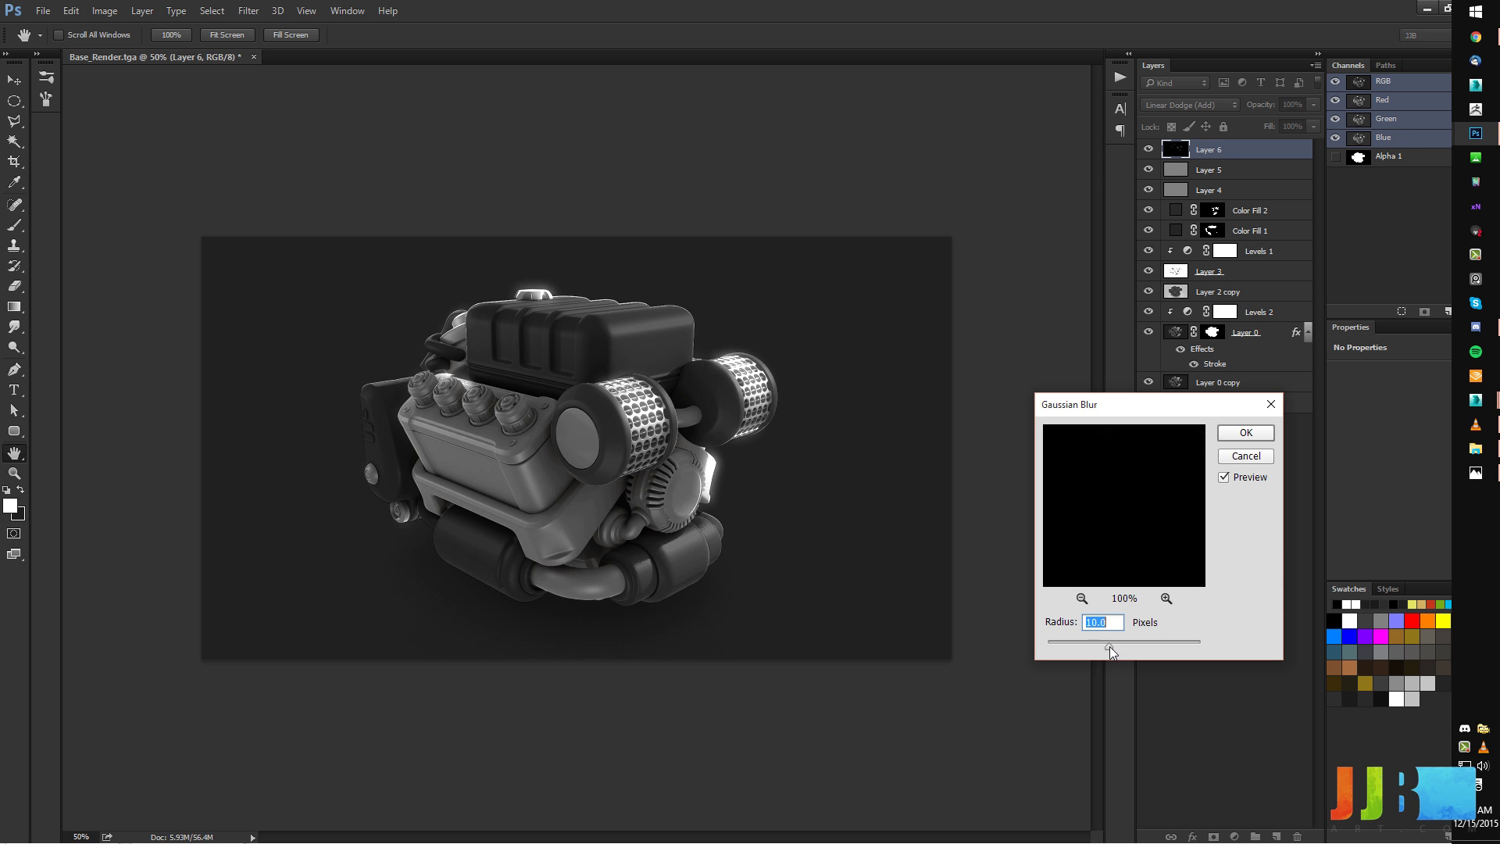
pyautogui.click(1243, 435)
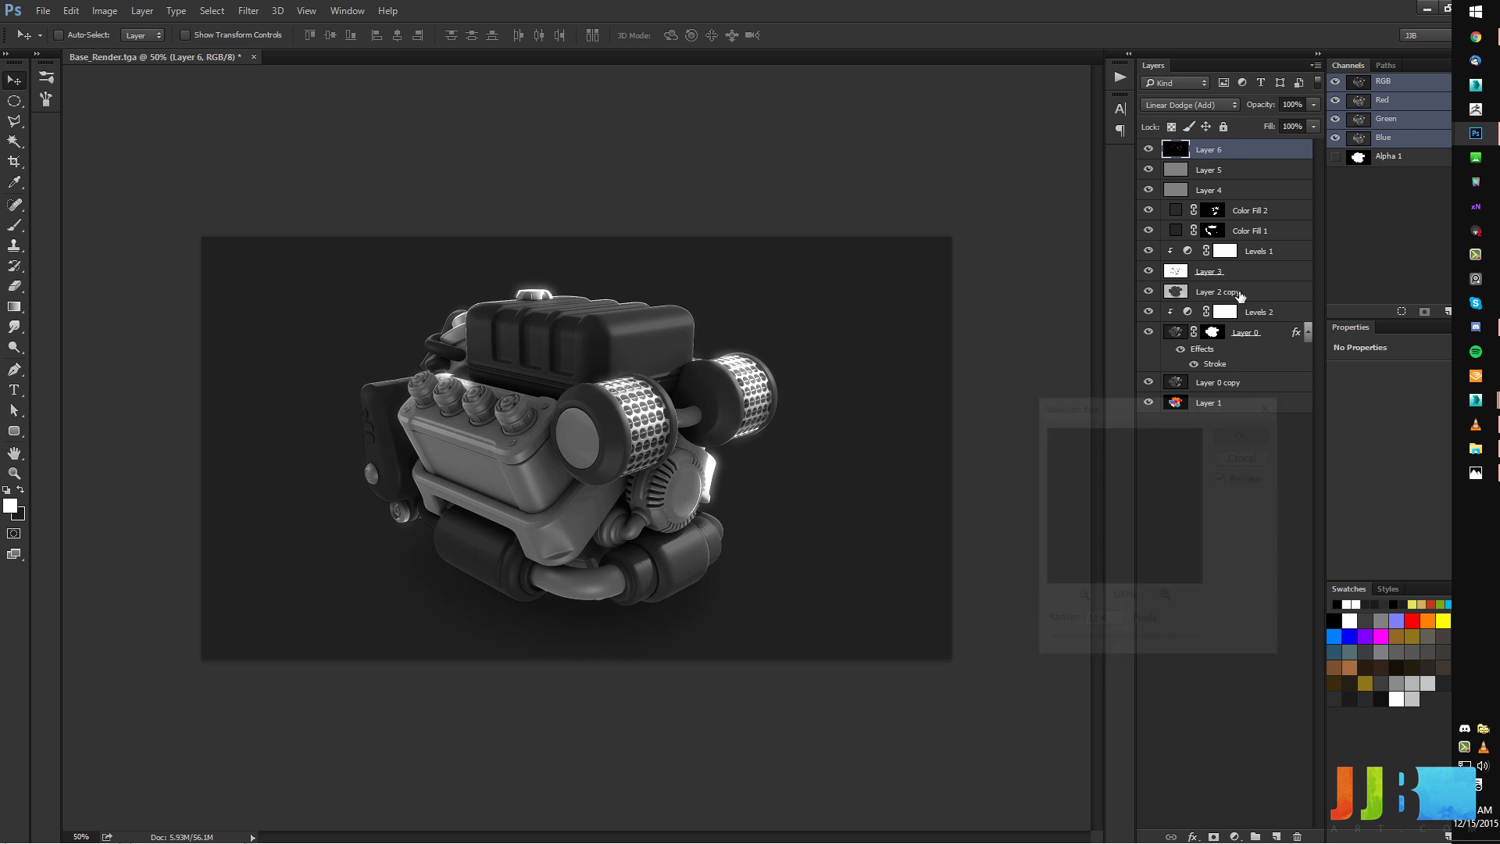
# Reduce Layer 6's opacity to 10%.
pyautogui.moveTo(1260, 107)
pyautogui.mouseDown()
pyautogui.moveTo(1220, 110)
pyautogui.moveTo(1259, 114)
pyautogui.mouseUp()
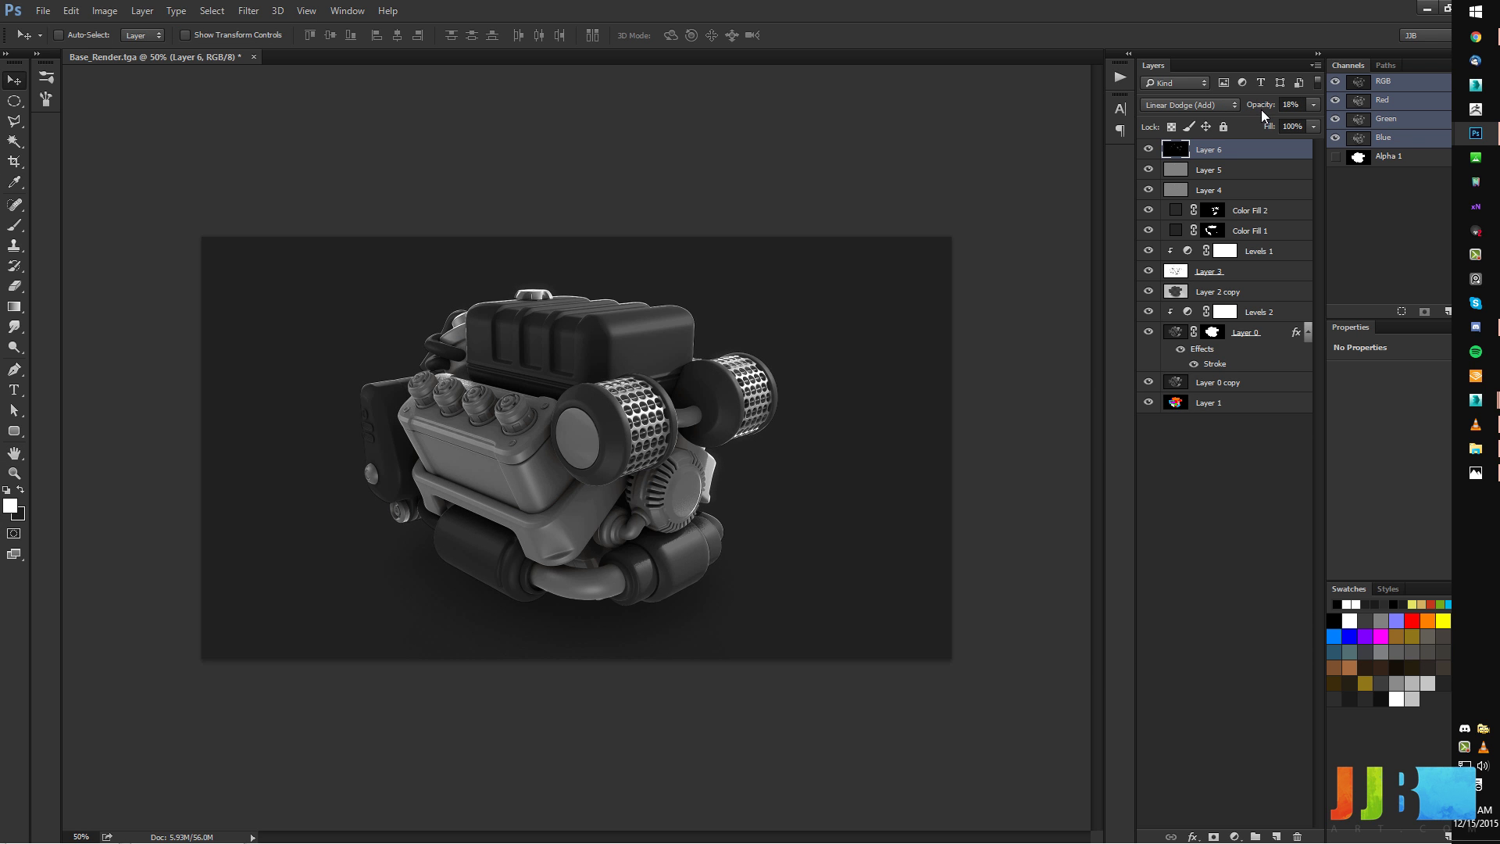
pyautogui.click(1298, 107)
pyautogui.write('10')
pyautogui.press('Return')
# Duplicate Layer 6 and set the copy's opacity to 27%.
pyautogui.hotkey('ctrl', 'j')
pyautogui.click(1289, 104)
pyautogui.write('20')
pyautogui.press('Return')
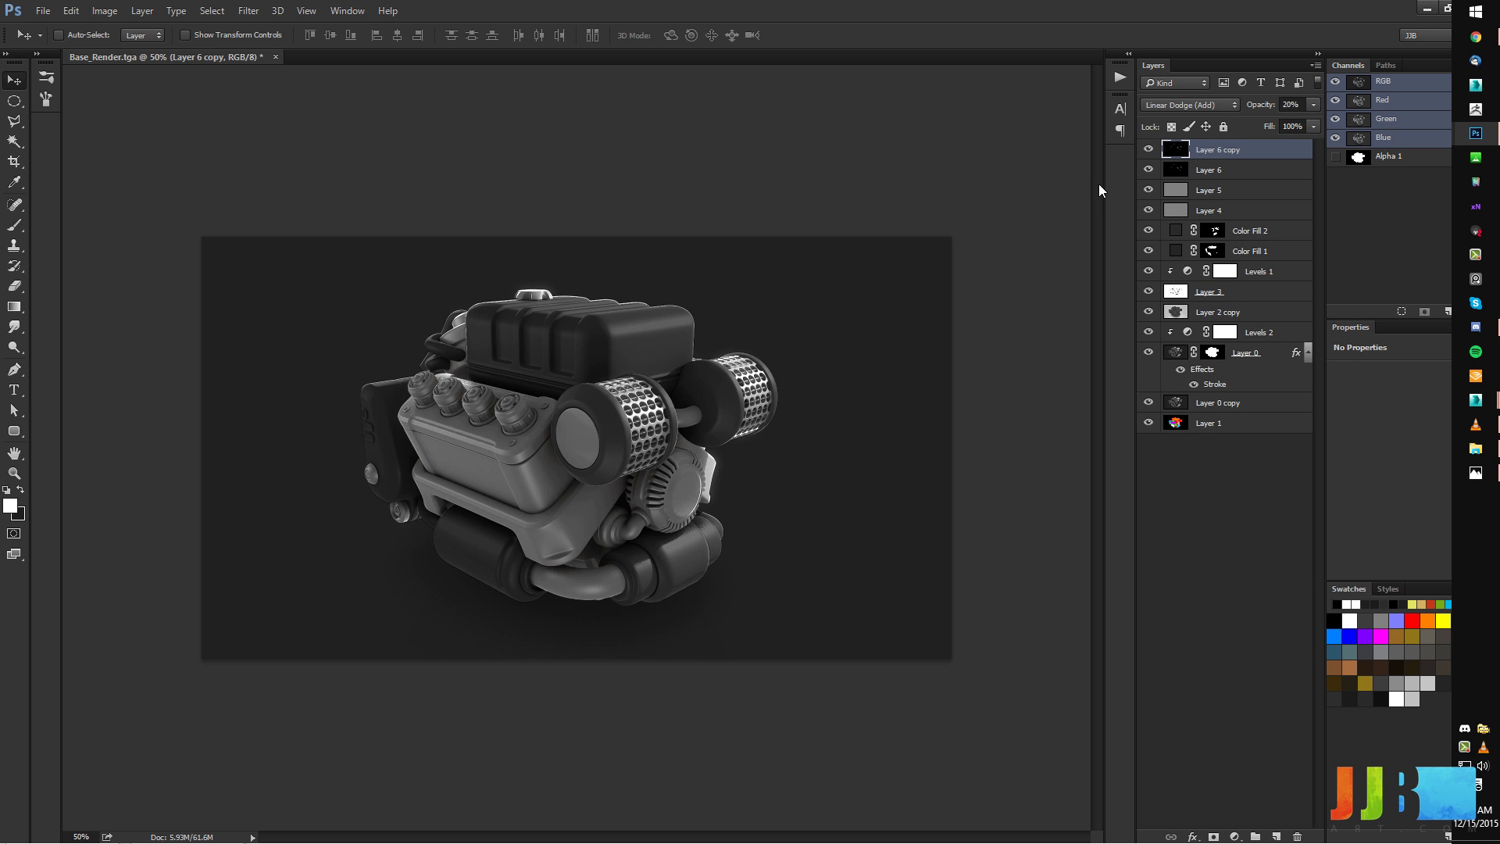
pyautogui.moveTo(1260, 109); pyautogui.dragTo(1275, 104)
# Raise the black point of Layer 6 copy with Levels and compare the image with the layer hidden and shown.
pyautogui.hotkey('ctrl', 'l')
pyautogui.moveTo(1247, 474)
pyautogui.mouseDown()
pyautogui.moveTo(1182, 477)
pyautogui.moveTo(1247, 473)
pyautogui.mouseUp()
pyautogui.moveTo(1047, 474)
pyautogui.mouseDown()
pyautogui.moveTo(1196, 470)
pyautogui.moveTo(1023, 480)
pyautogui.moveTo(1073, 473)
pyautogui.mouseUp()
pyautogui.click(1300, 325)
pyautogui.click(1147, 150)
pyautogui.click(1147, 153)
pyautogui.click(1147, 152)
pyautogui.click(1147, 152)
pyautogui.keyDown('alt'); pyautogui.click(686, 439); pyautogui.keyUp('alt')
pyautogui.keyDown('alt'); pyautogui.click(672, 500); pyautogui.keyUp('alt')
pyautogui.keyDown('ctrl'); pyautogui.click(656, 481); pyautogui.keyUp('ctrl')
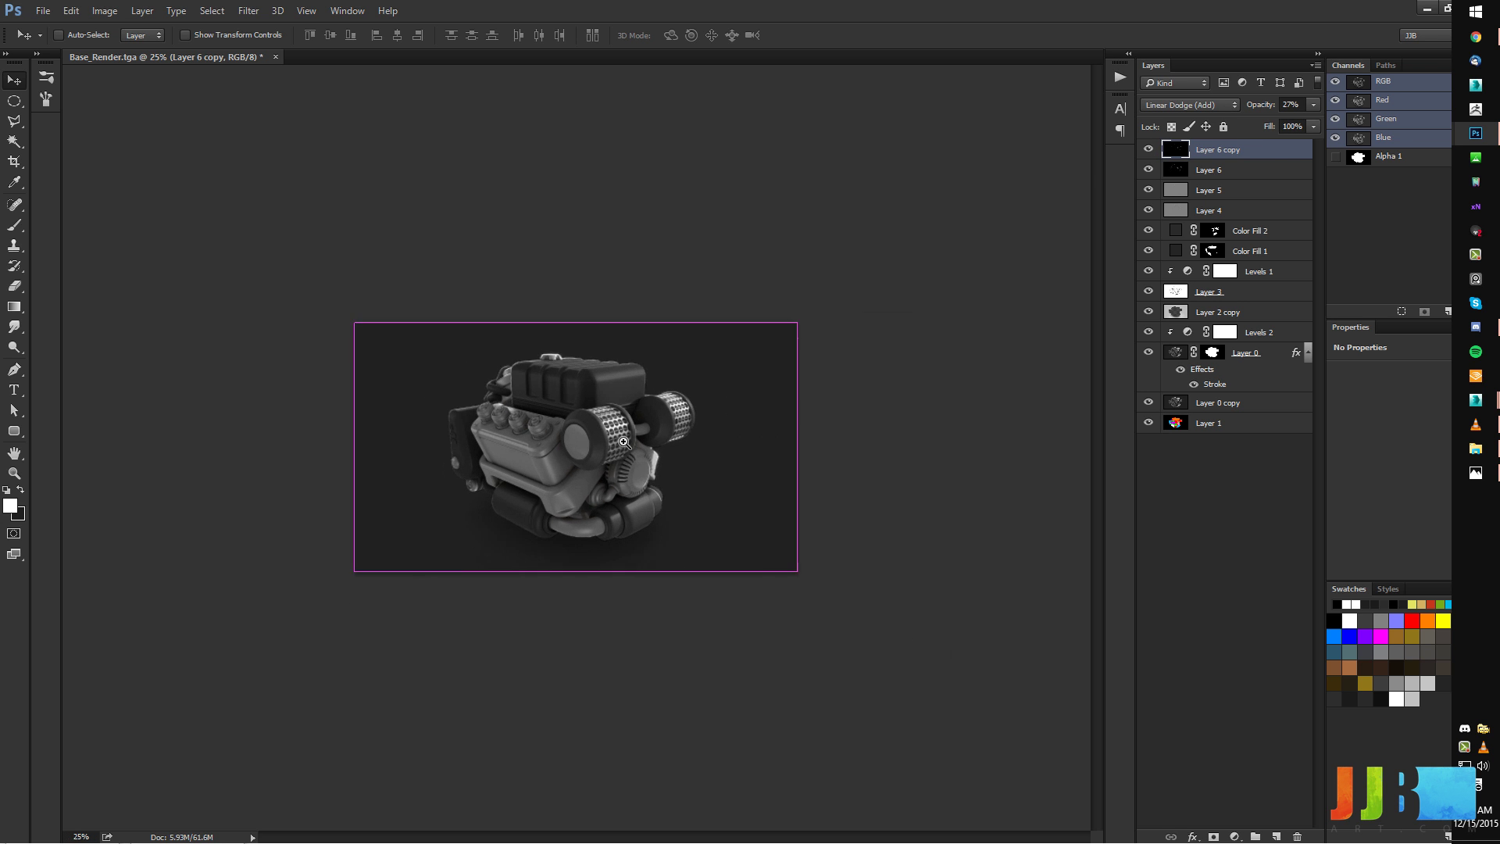
pyautogui.keyDown('ctrl'); pyautogui.click(663, 485); pyautogui.keyUp('ctrl')
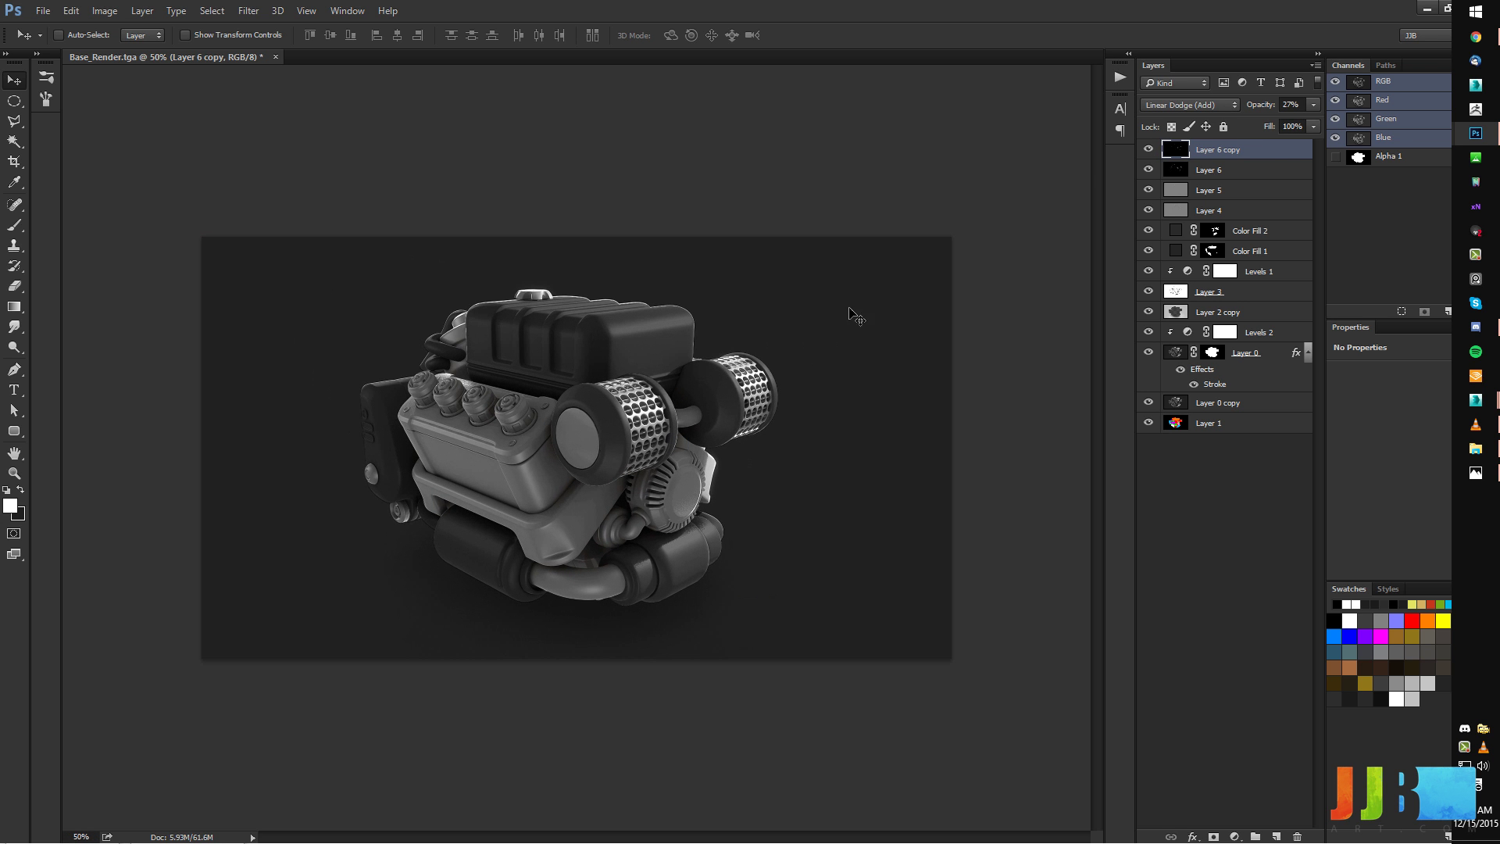
# Compare the image with Layer 0 and Layer 0 copy each hidden and shown.
pyautogui.click(1147, 352)
pyautogui.click(1147, 352)
pyautogui.click(1148, 402)
pyautogui.click(1147, 402)
pyautogui.click(1147, 402)
pyautogui.click(1148, 403)
# Lighten Layer 0 copy with Hue/Saturation, setting Lightness to +42.
pyautogui.click(1205, 406)
pyautogui.hotkey('ctrl', 'u')
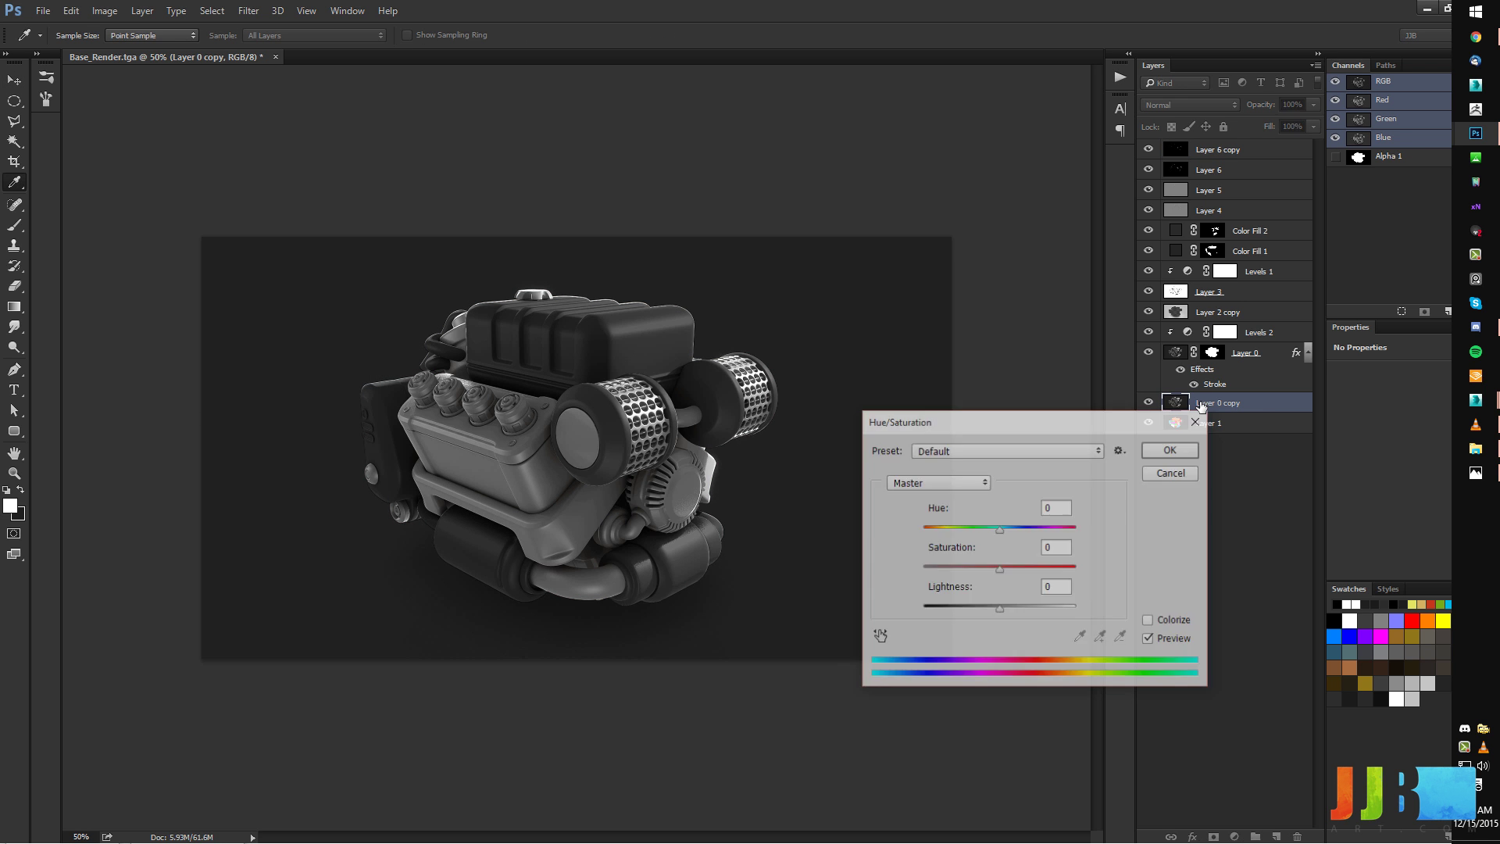
pyautogui.moveTo(999, 608); pyautogui.dragTo(1033, 610)
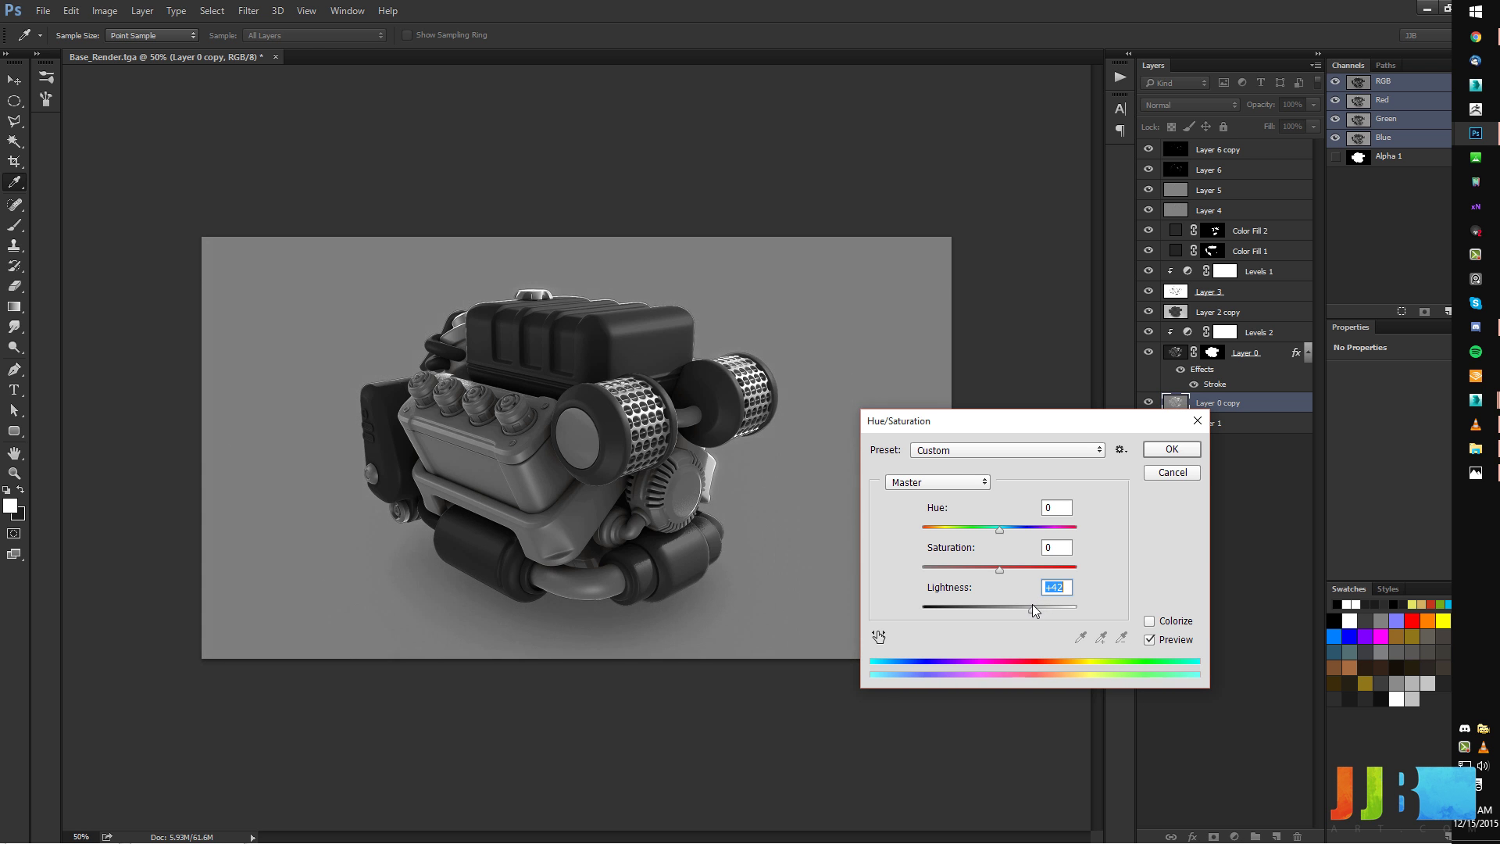
pyautogui.click(1146, 454)
# Examine the engine's outer edges up close against the background, isolating Layer 1 for comparison before restoring all layers and viewing the full image.
pyautogui.keyDown('ctrl'); pyautogui.click(553, 324); pyautogui.keyUp('ctrl')
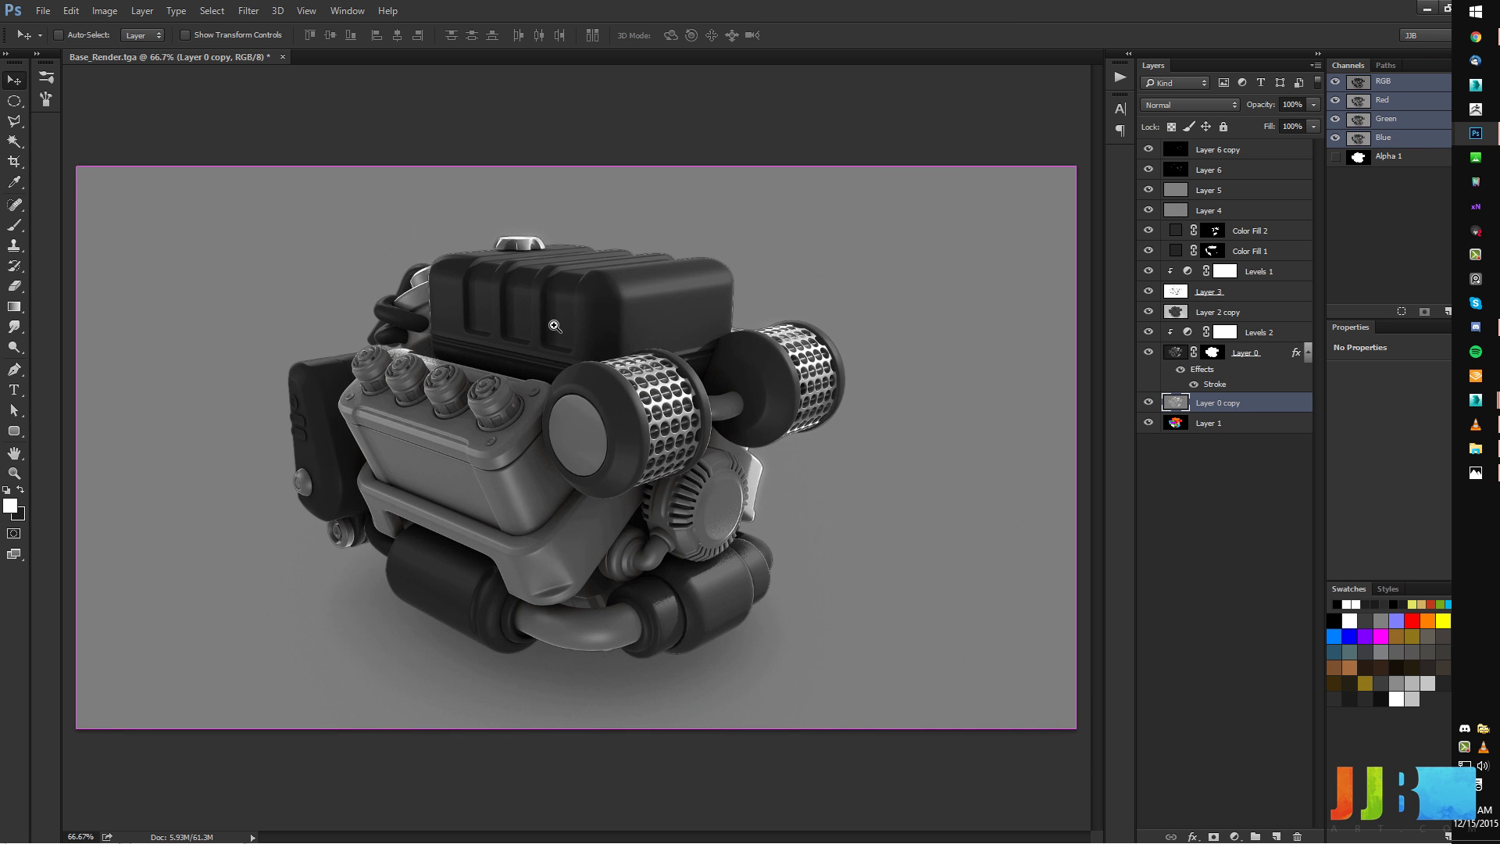
pyautogui.keyDown('ctrl'); pyautogui.click(582, 316); pyautogui.keyUp('ctrl')
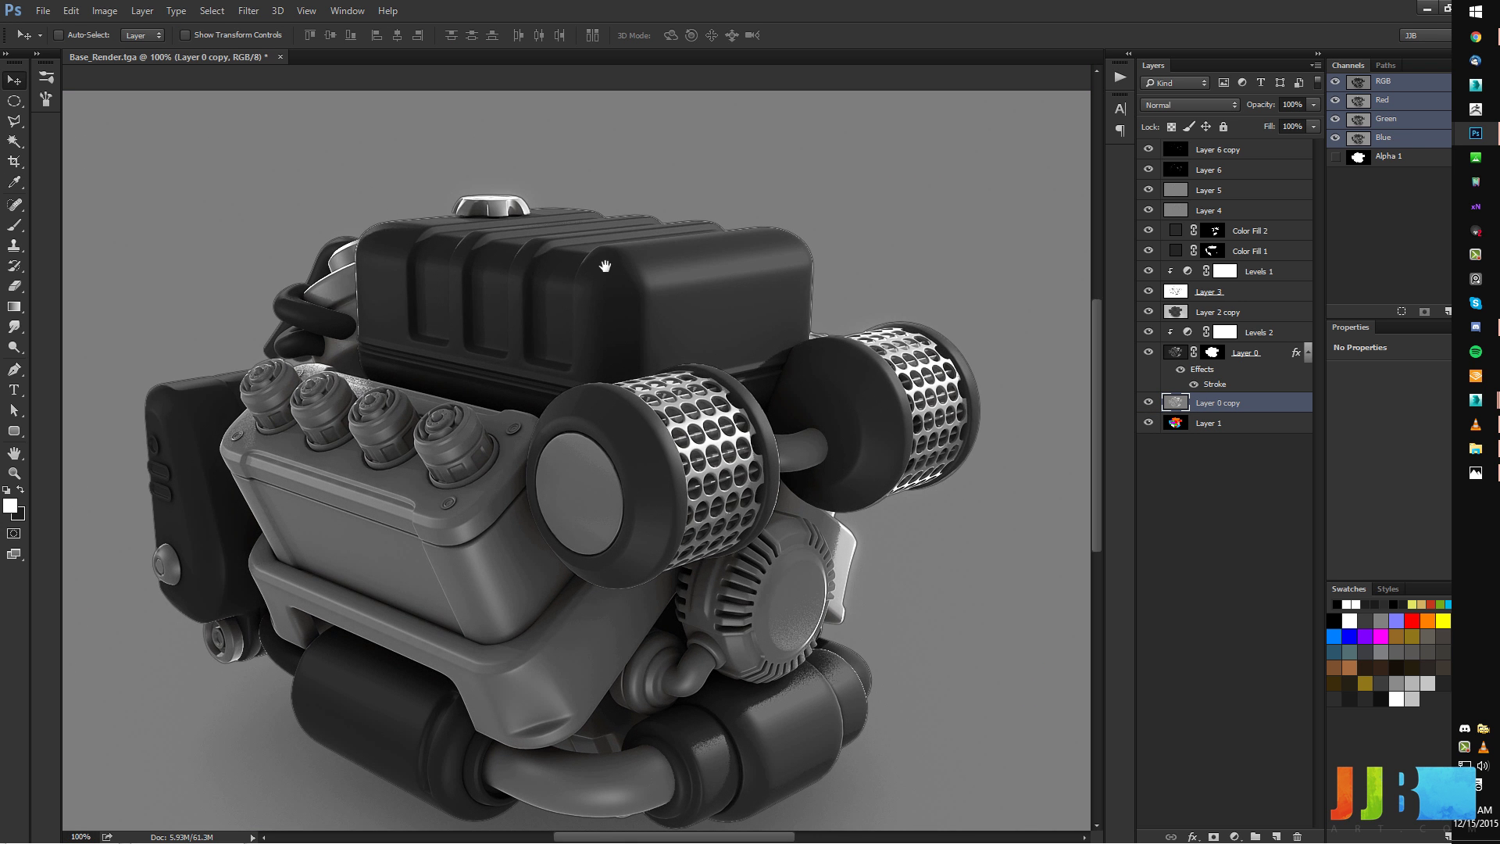
pyautogui.keyDown('ctrl'); pyautogui.click(614, 241); pyautogui.keyUp('ctrl')
pyautogui.keyDown('ctrl'); pyautogui.click(615, 241); pyautogui.keyUp('ctrl')
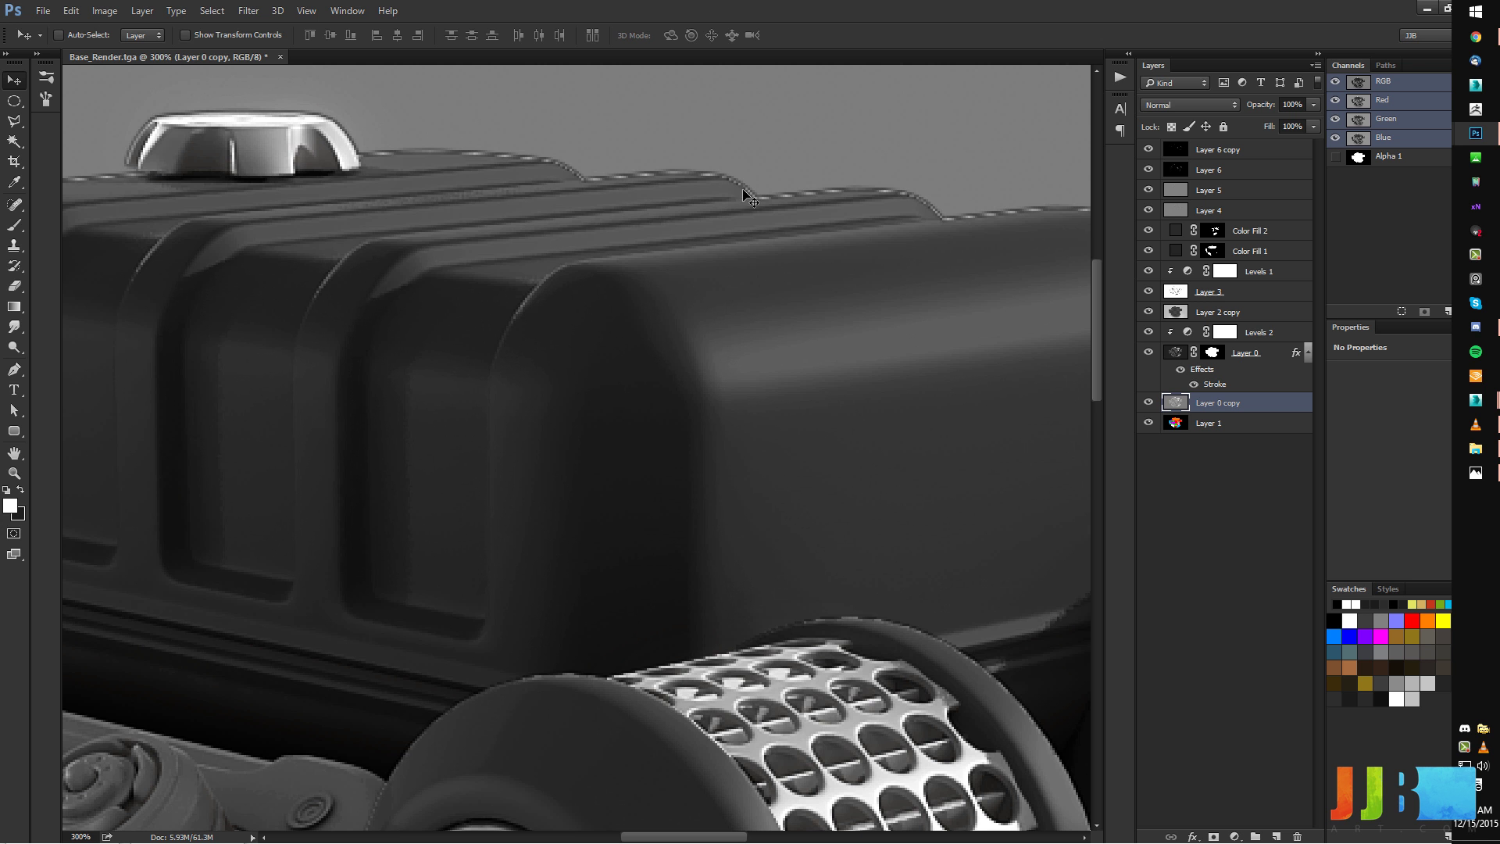
pyautogui.keyDown('ctrl'); pyautogui.moveTo(565, 205); pyautogui.dragTo(706, 197); pyautogui.keyUp('ctrl')
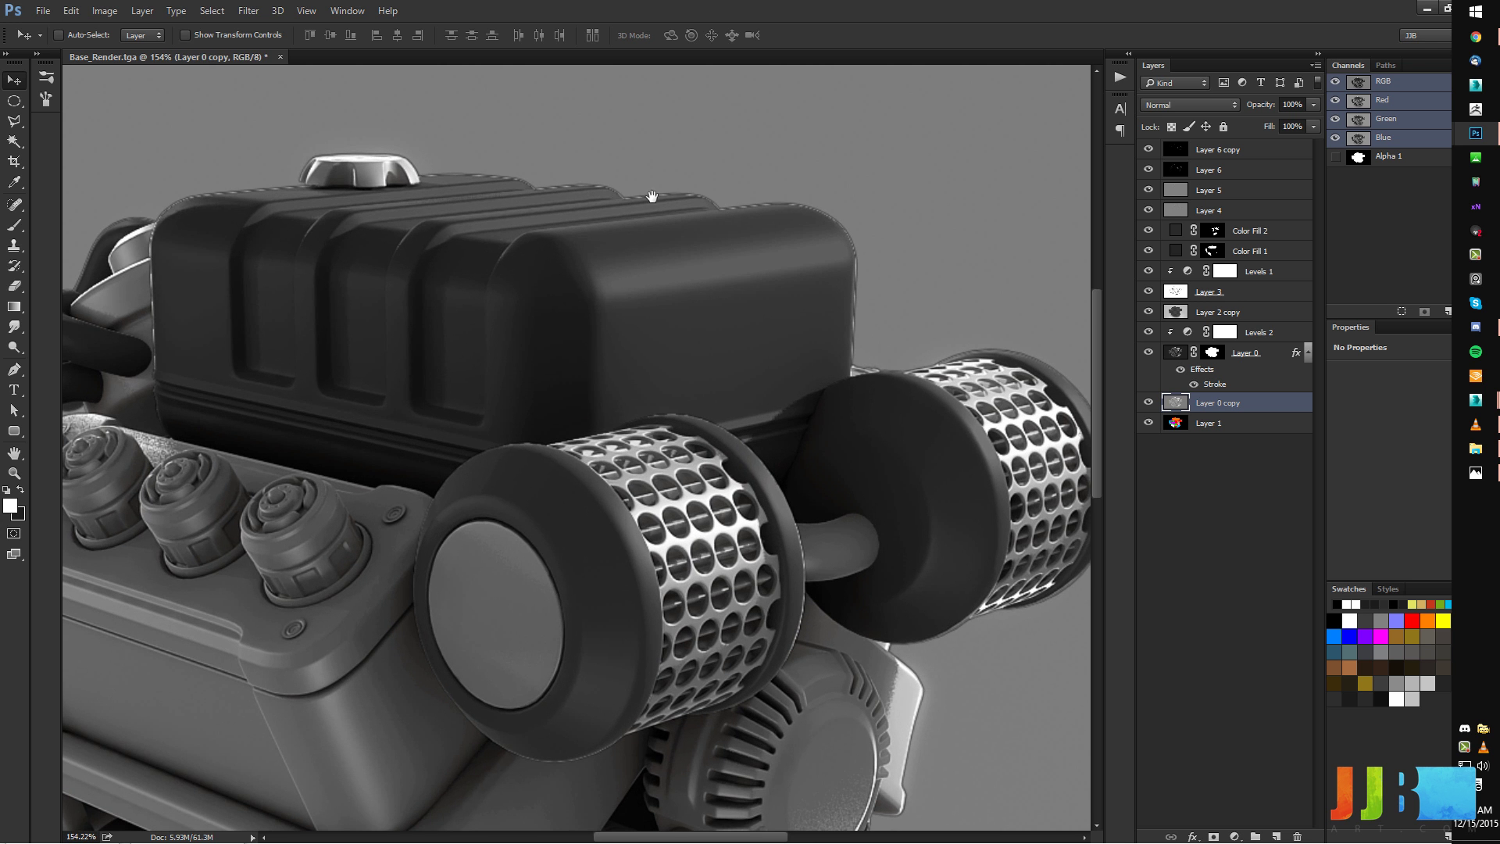
pyautogui.keyDown('alt'); pyautogui.moveTo(817, 364); pyautogui.dragTo(720, 374); pyautogui.keyUp('alt')
pyautogui.moveTo(435, 251); pyautogui.dragTo(656, 258)
pyautogui.keyDown('alt'); pyautogui.click(1147, 422); pyautogui.keyUp('alt')
pyautogui.moveTo(934, 274); pyautogui.dragTo(965, 280)
pyautogui.keyDown('alt'); pyautogui.click(1147, 423); pyautogui.keyUp('alt')
pyautogui.moveTo(976, 375); pyautogui.dragTo(834, 378)
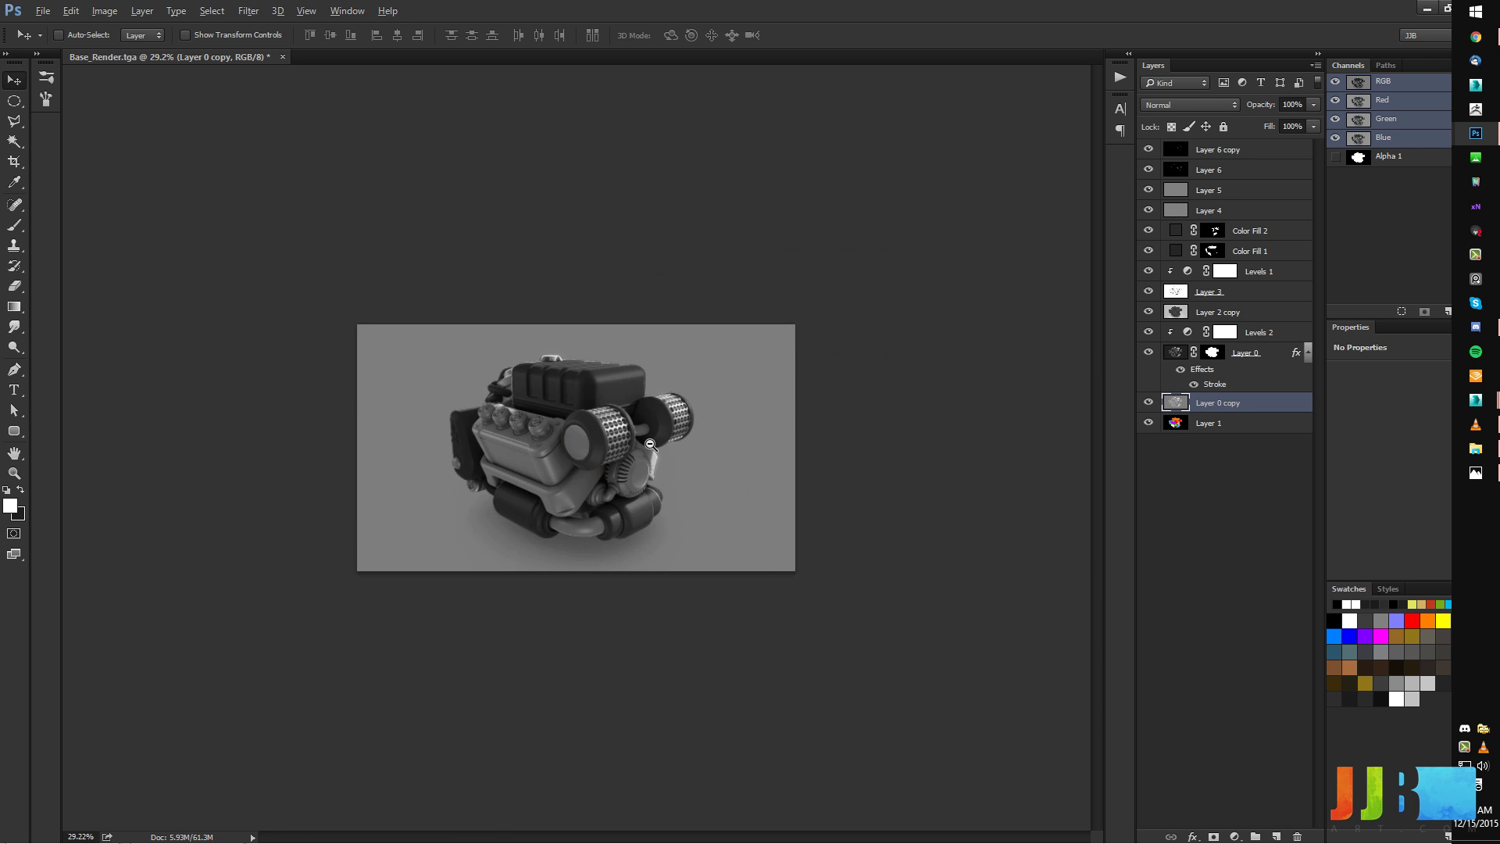
pyautogui.hotkey('ctrl', '0')
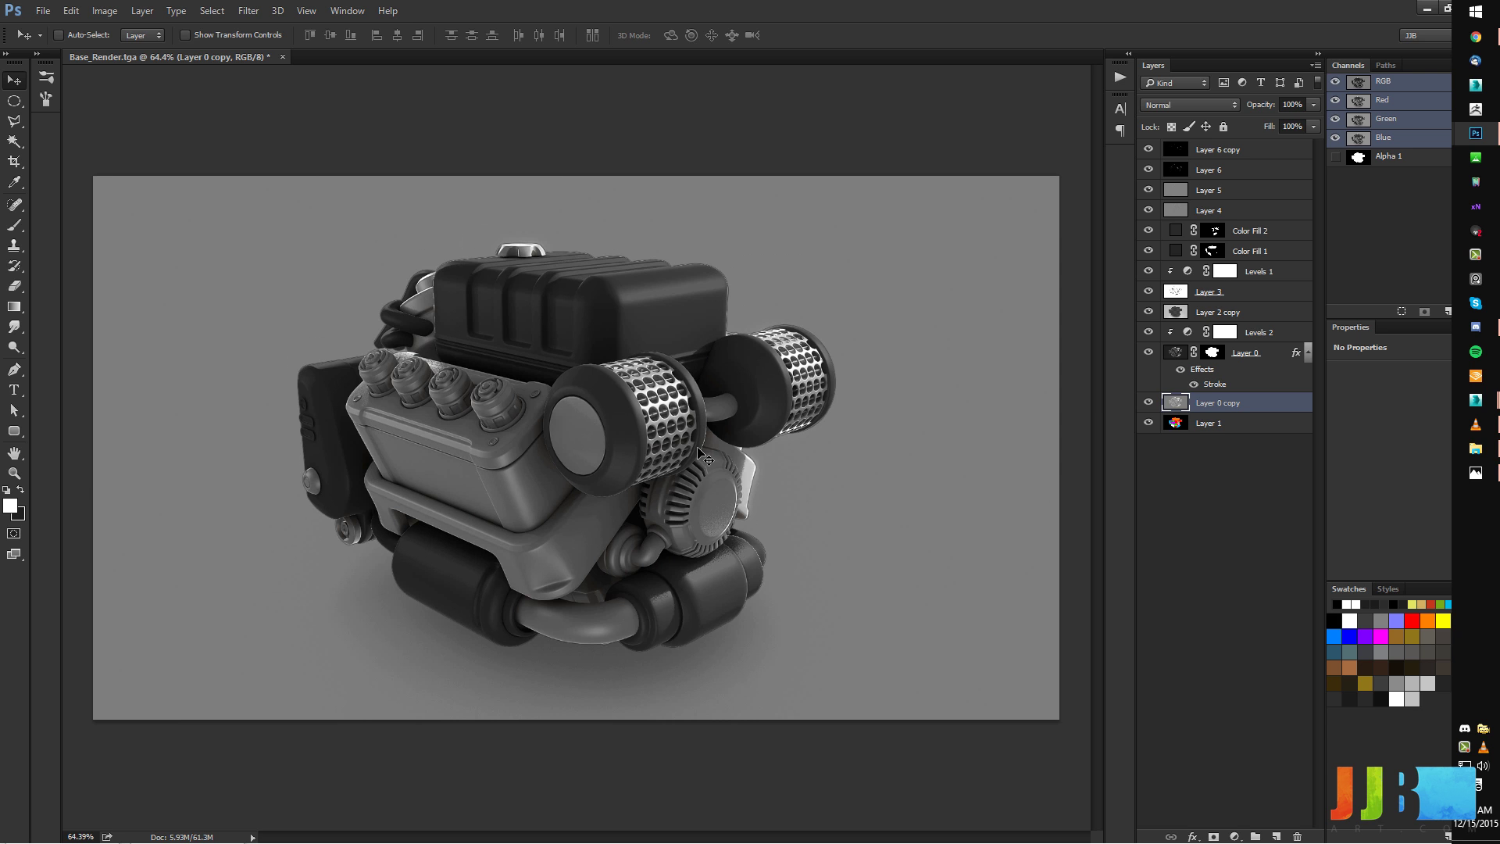